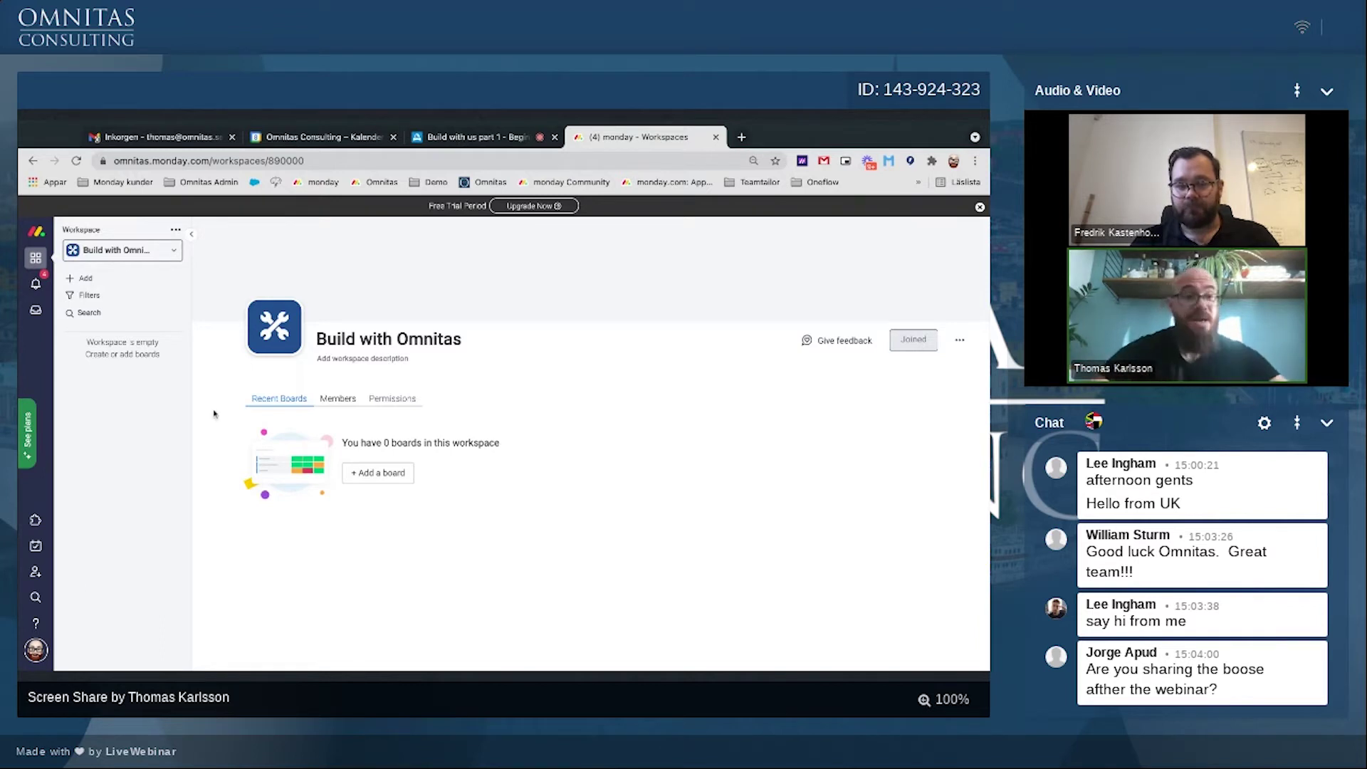
Step: Create a new folder named CRM in the Build with Omnitas workspace
click(81, 279)
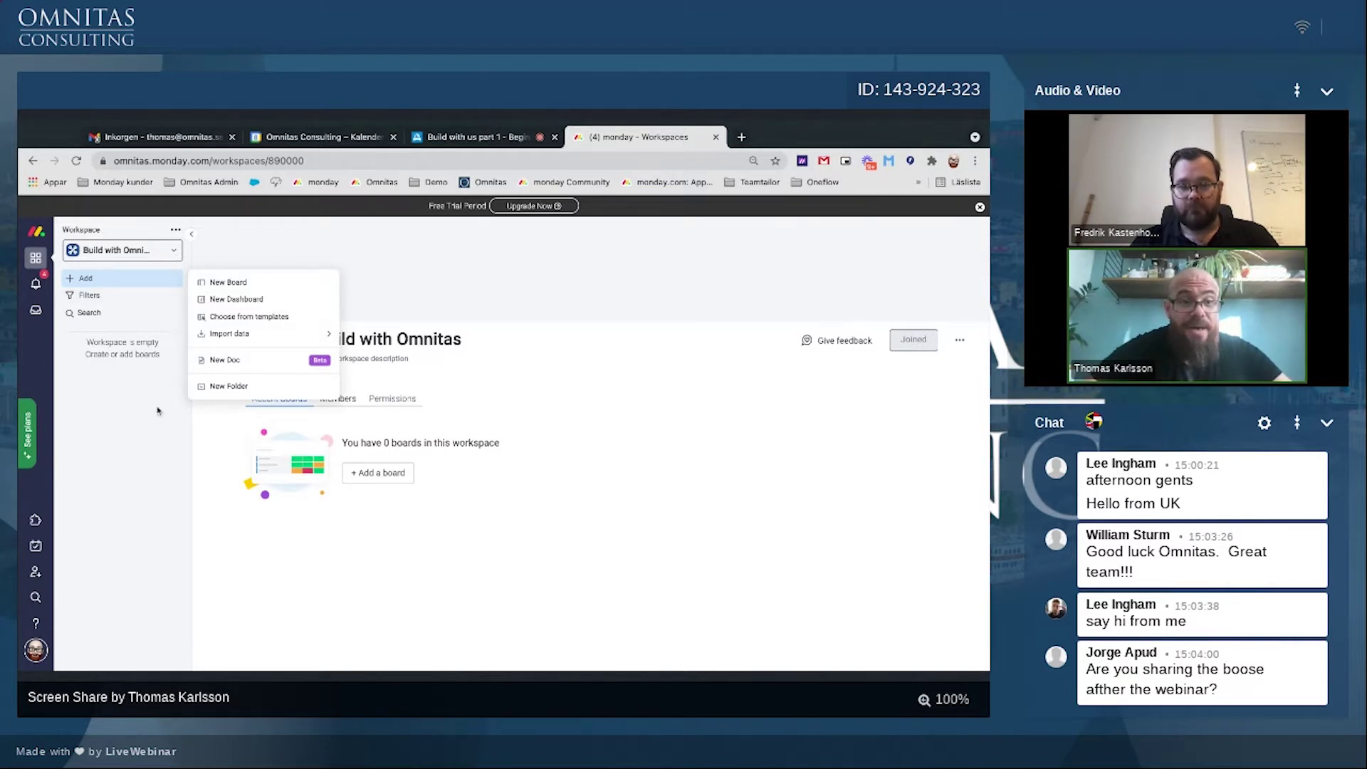
click(214, 387)
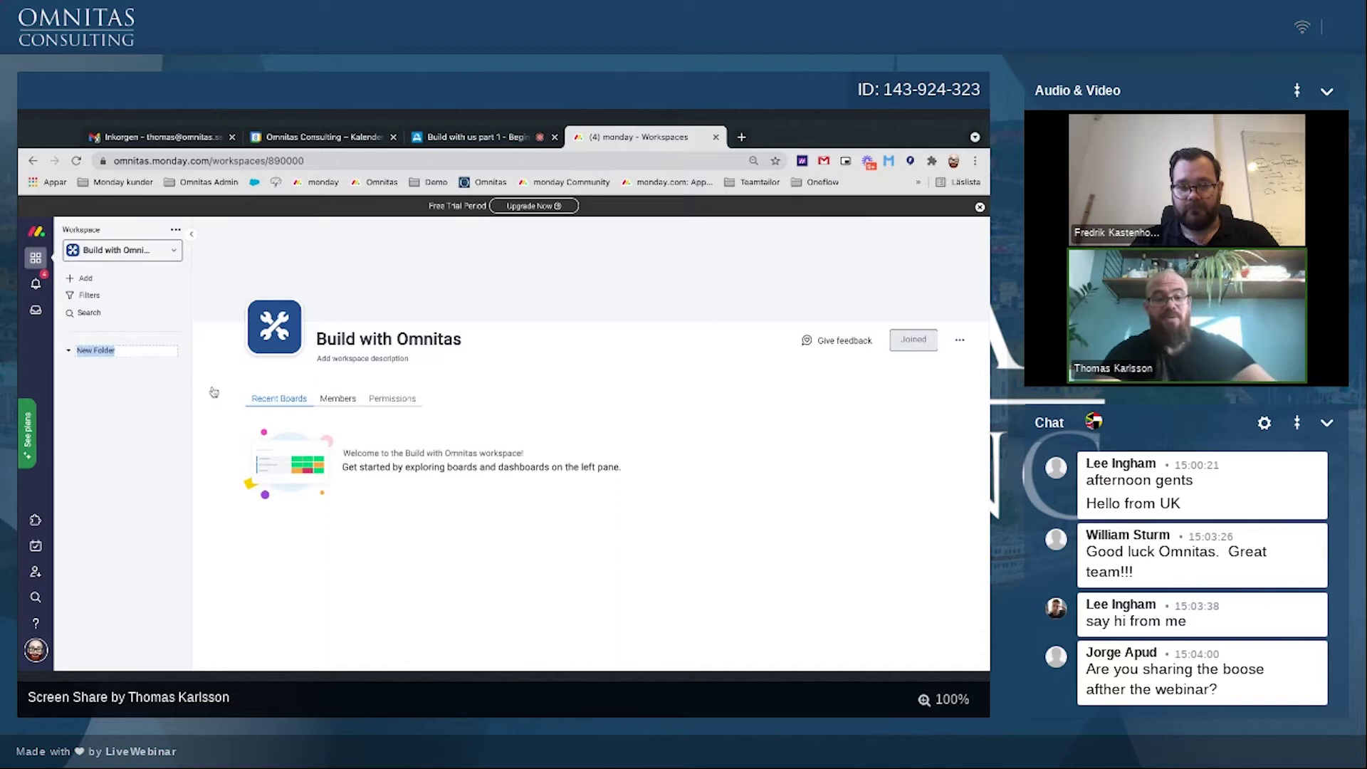
text(CRM)
key(Return)
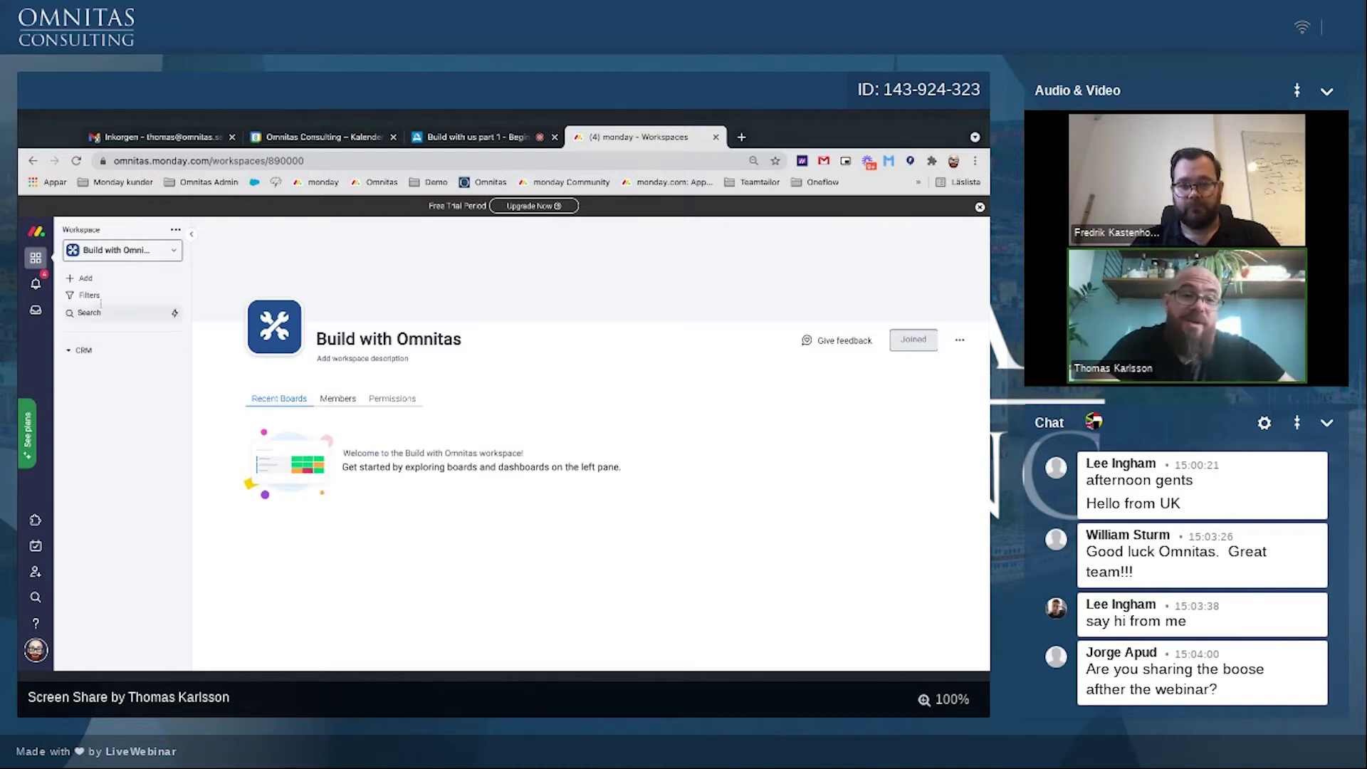
click(93, 279)
mouse_move(306, 333)
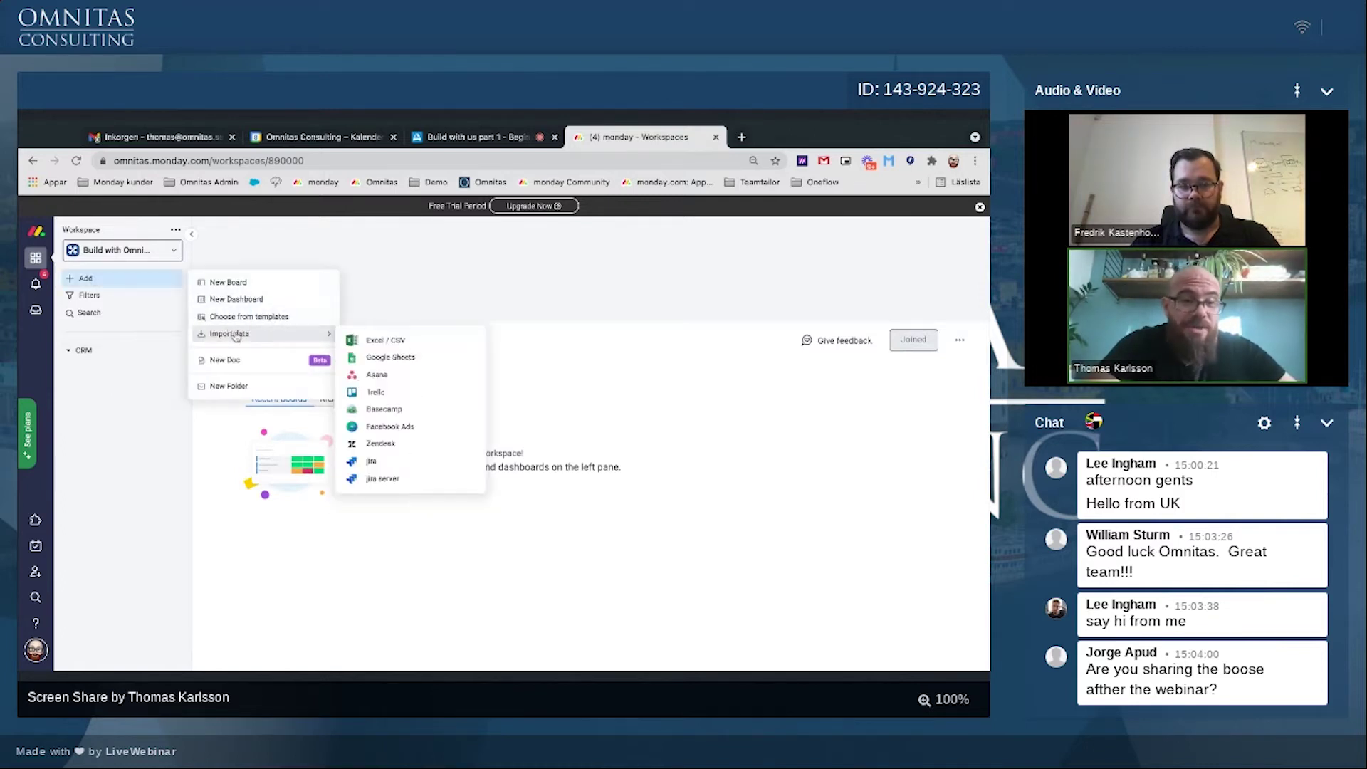
click(228, 282)
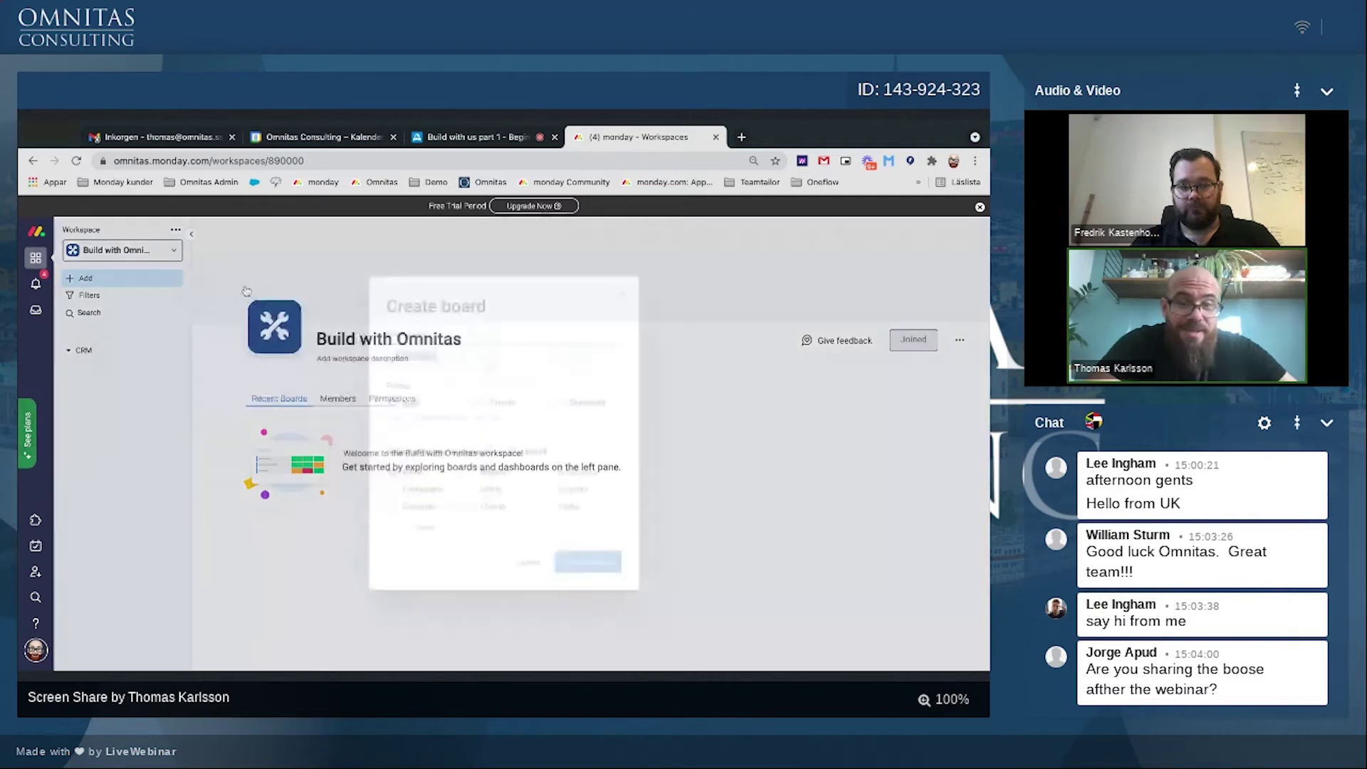
click(537, 566)
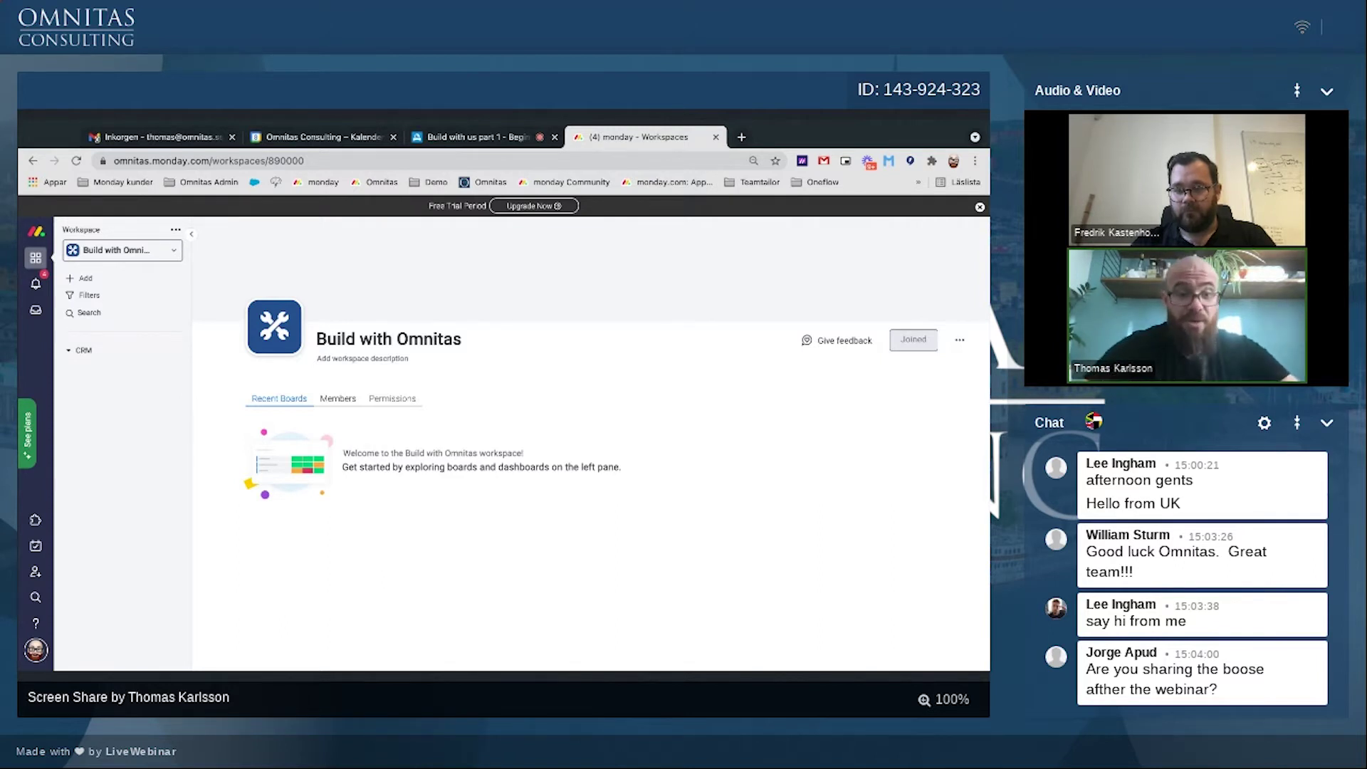
Step: Create a board named Contacts in CRM with the custom item name Contact
click(82, 278)
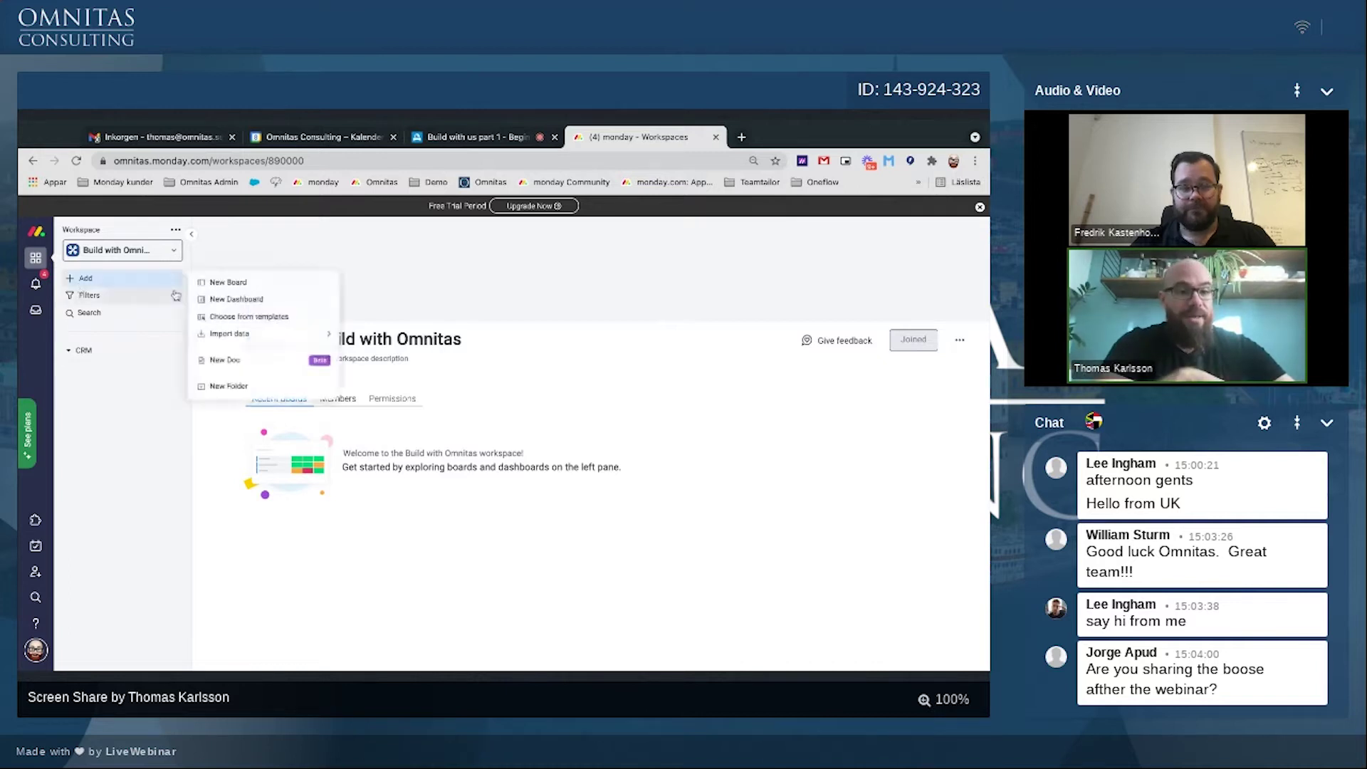
click(227, 283)
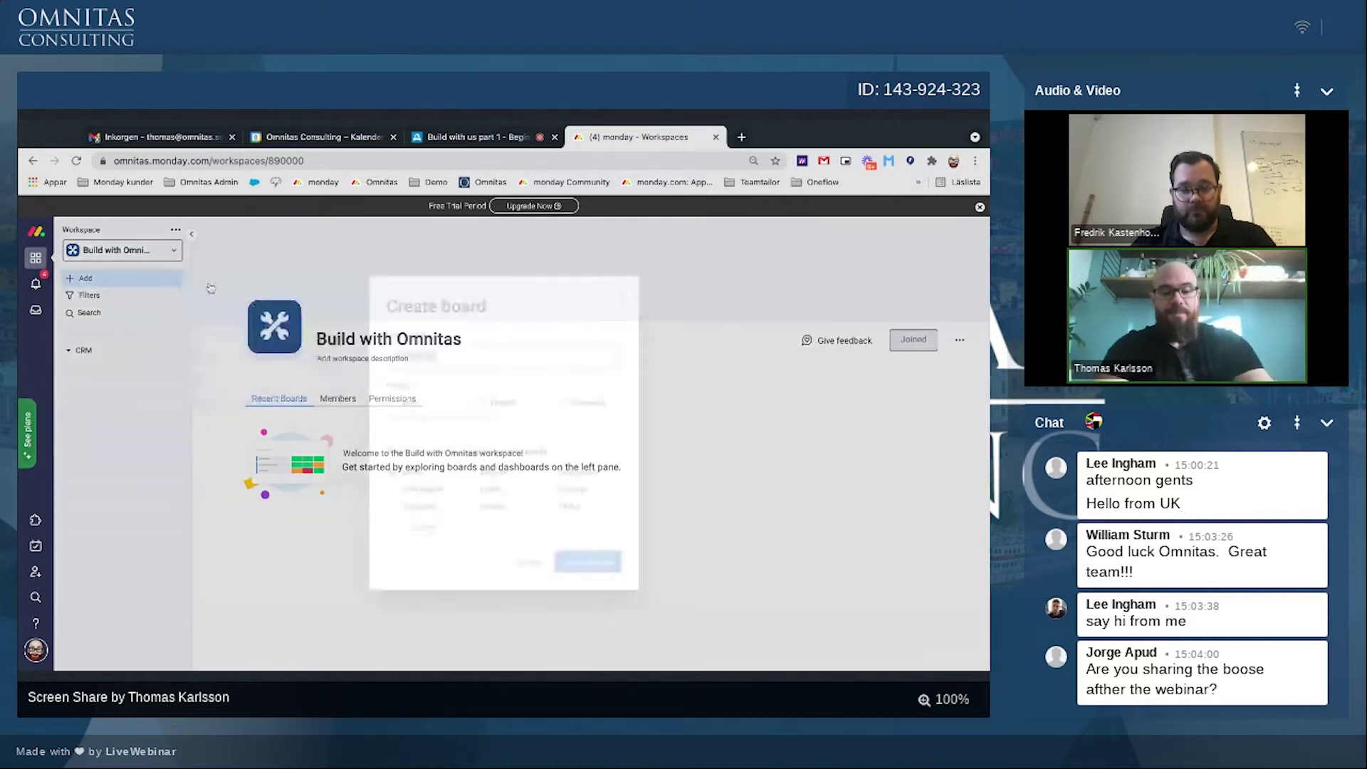
text(Contacts)
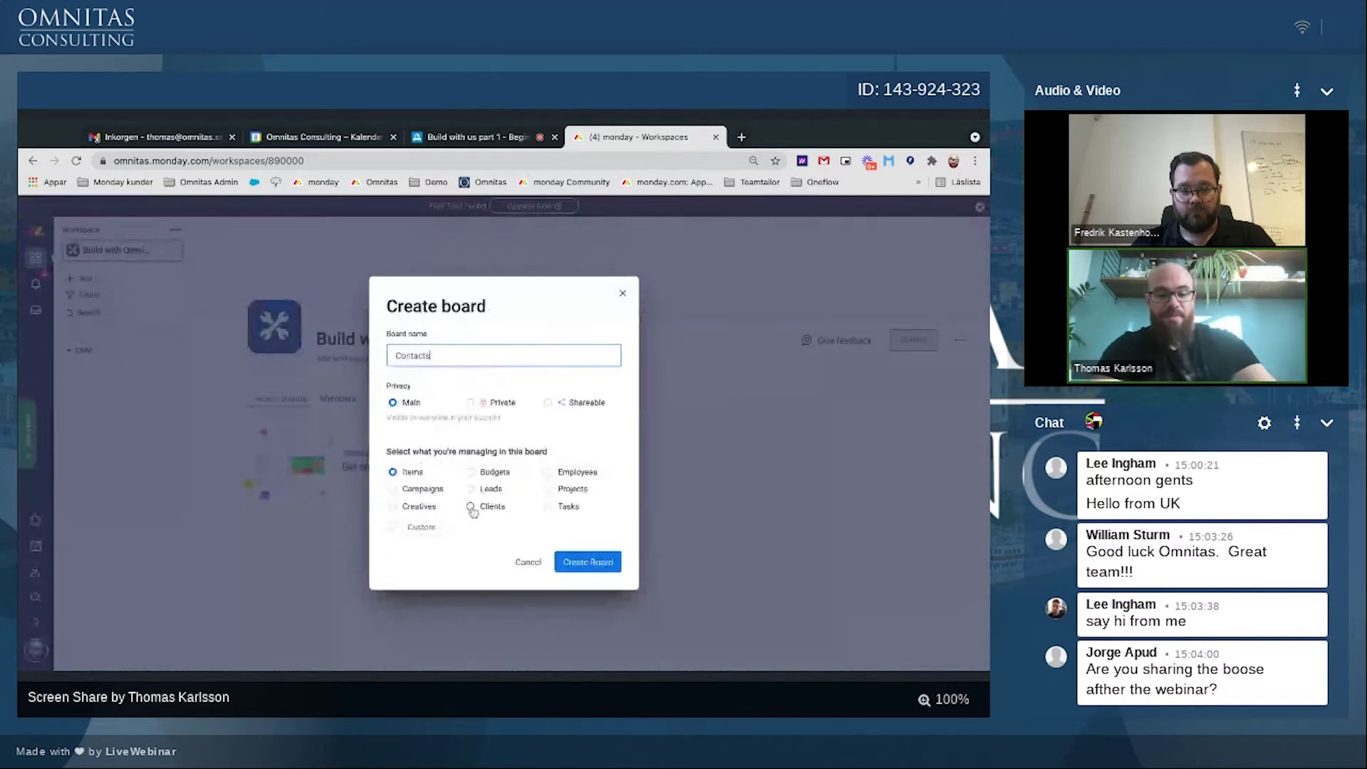
click(421, 527)
text(Contact)
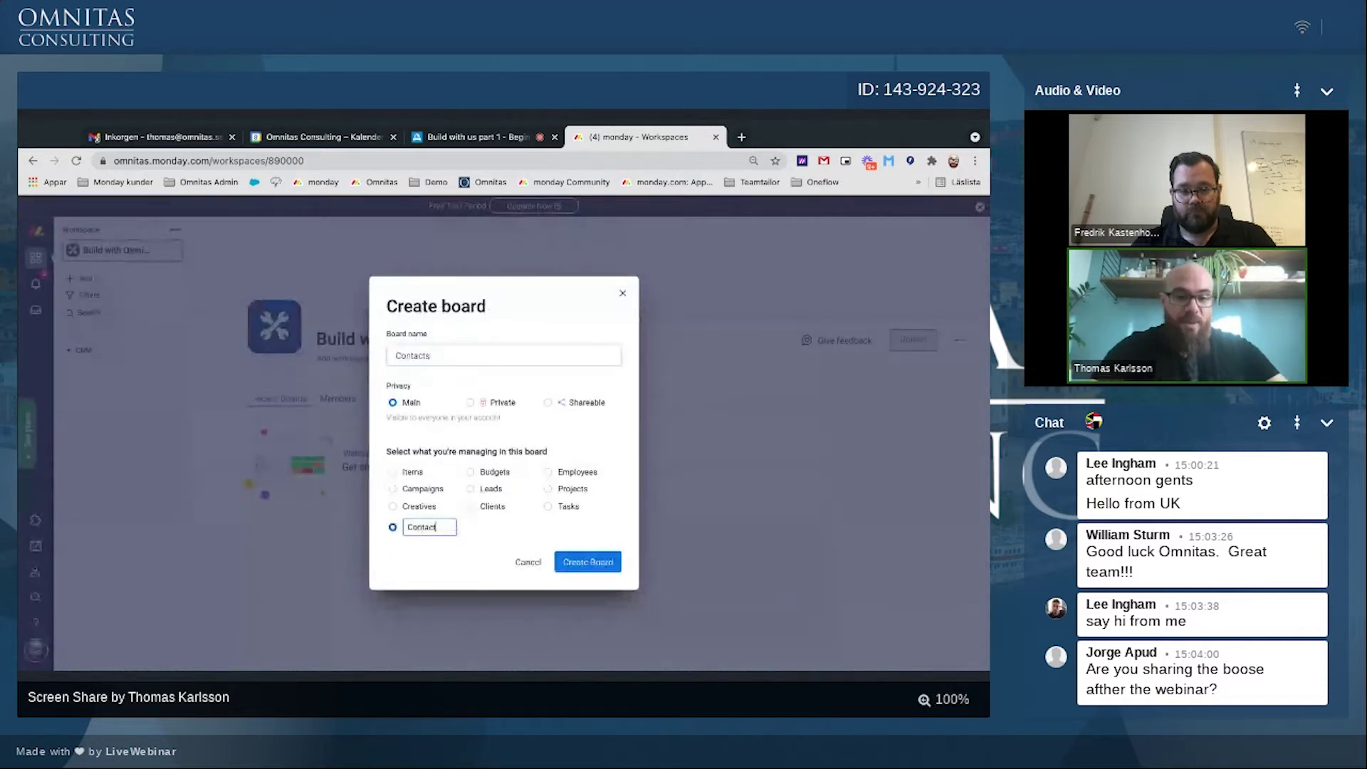
click(584, 563)
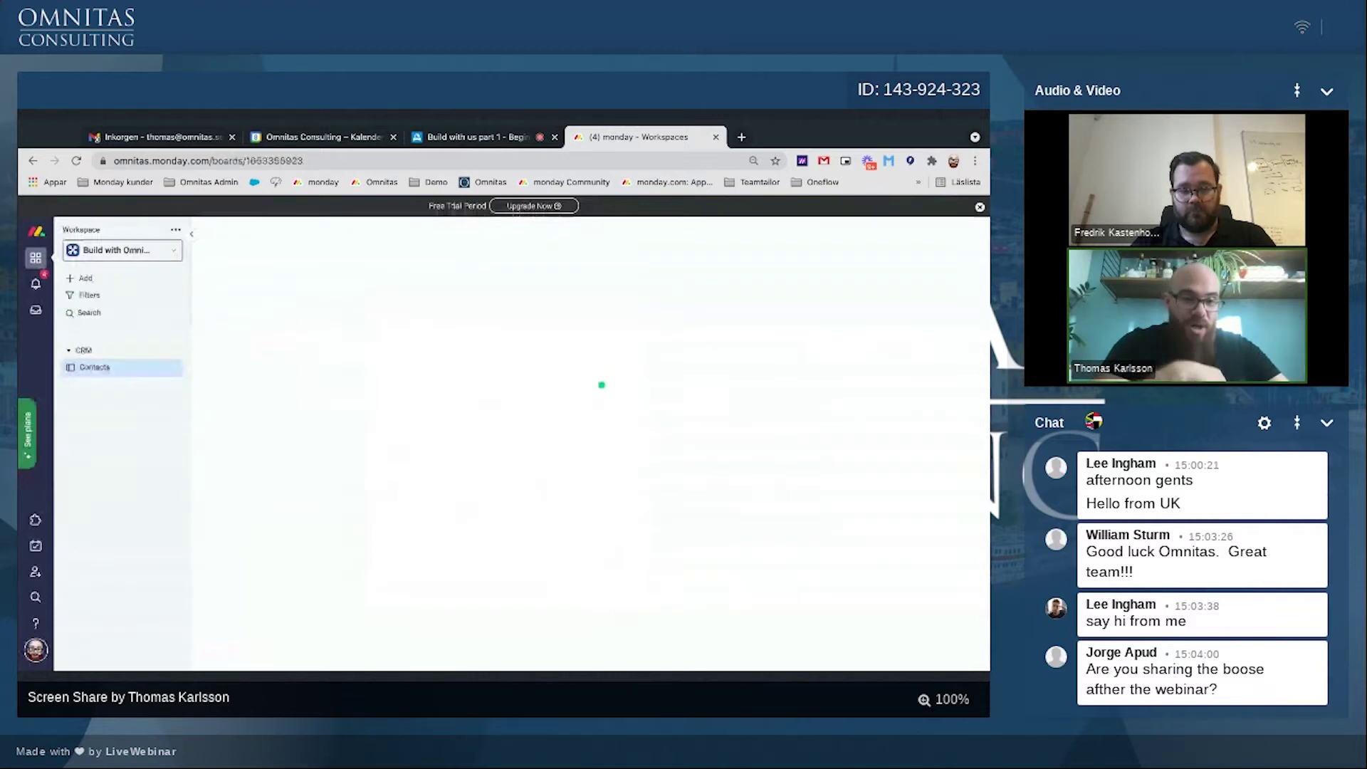
Step: Delete the Contacts board's second group
click(208, 372)
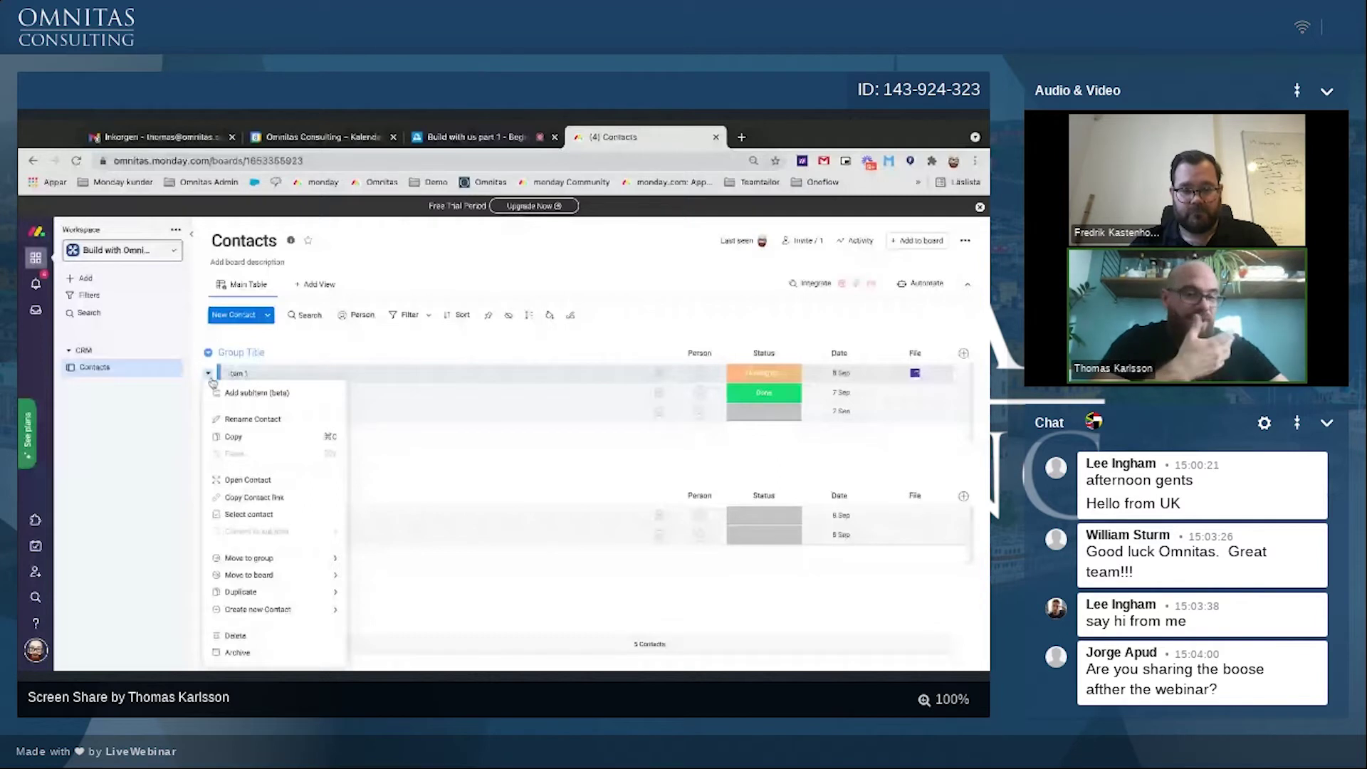
click(446, 482)
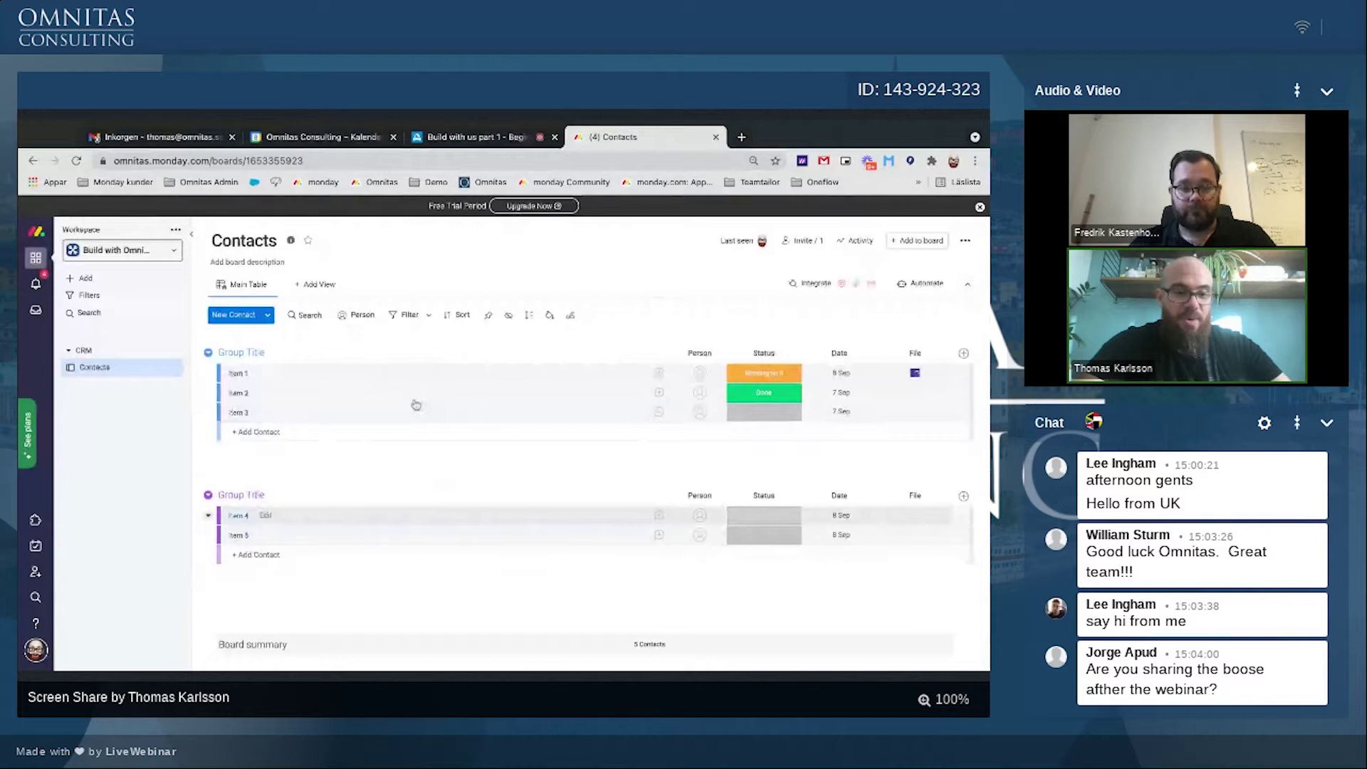
click(208, 494)
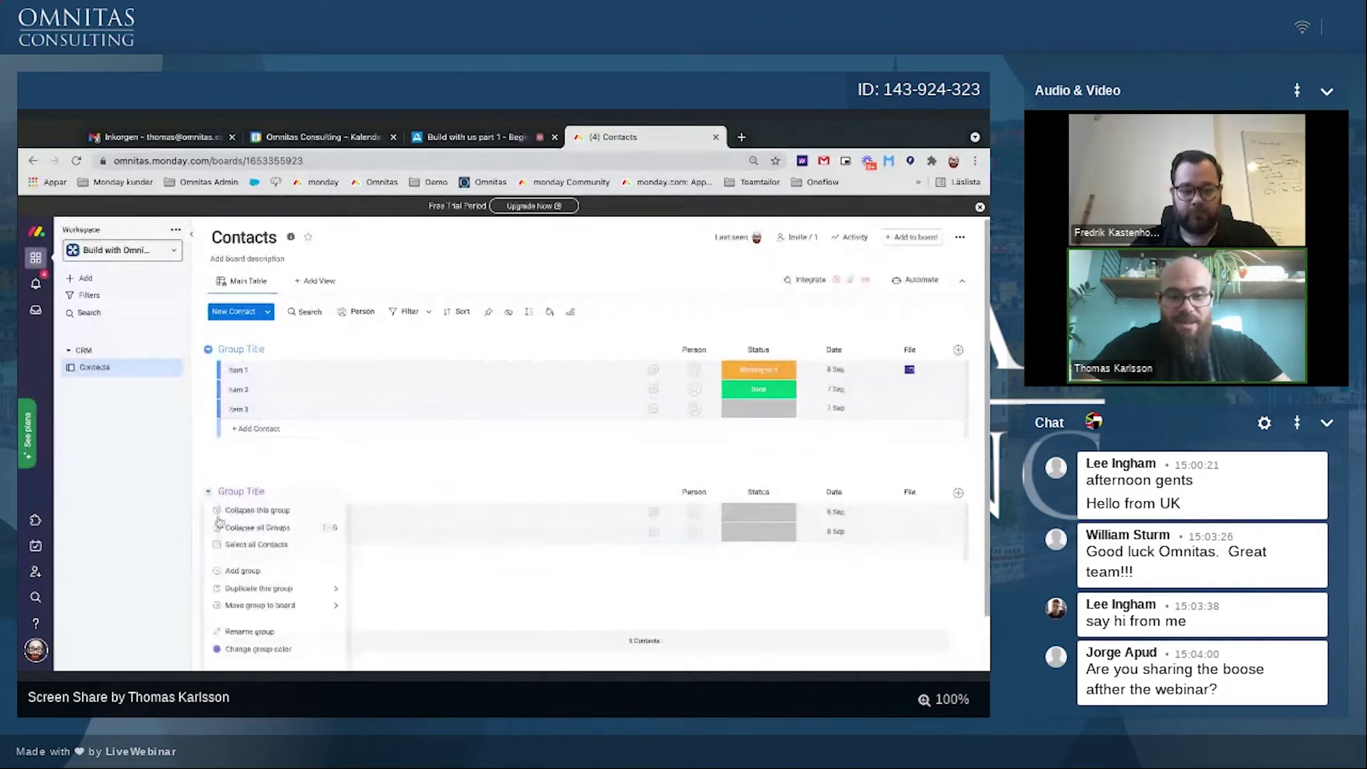
click(240, 664)
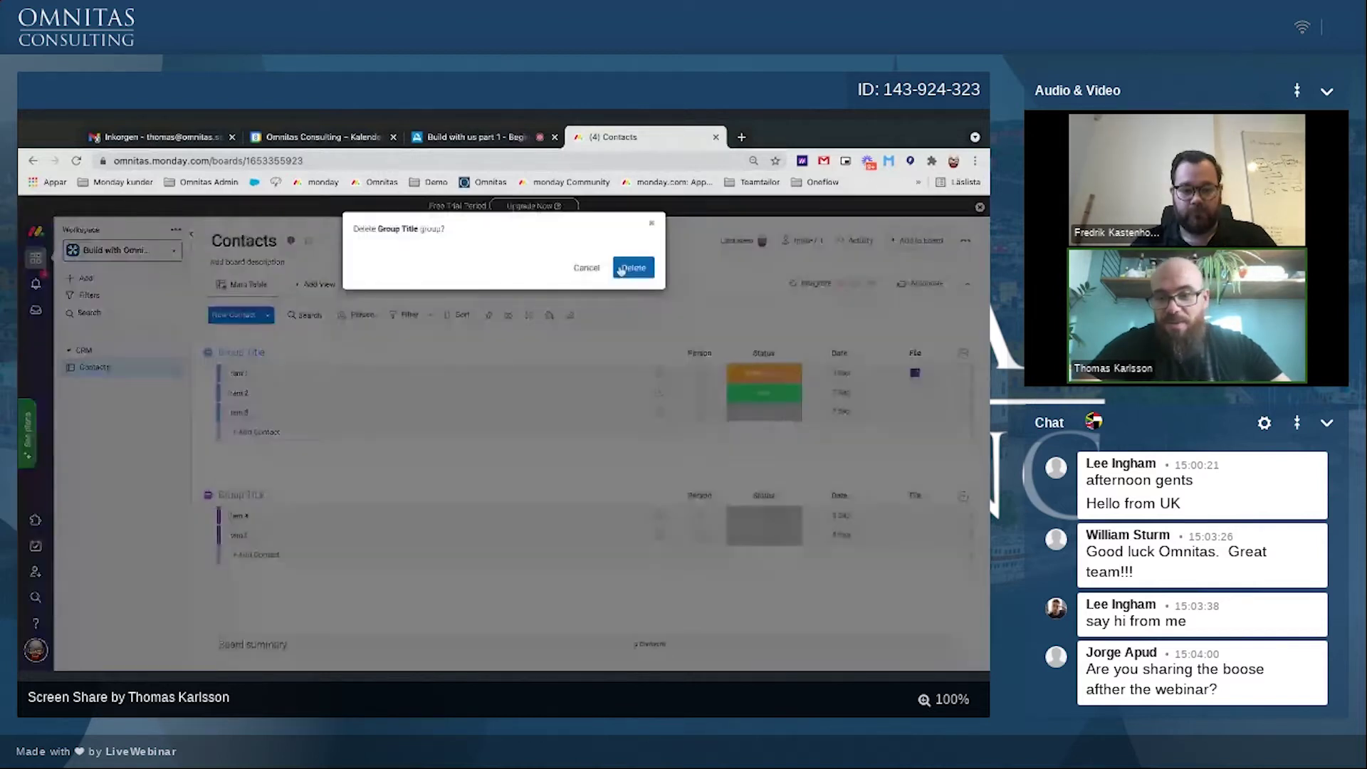
click(622, 269)
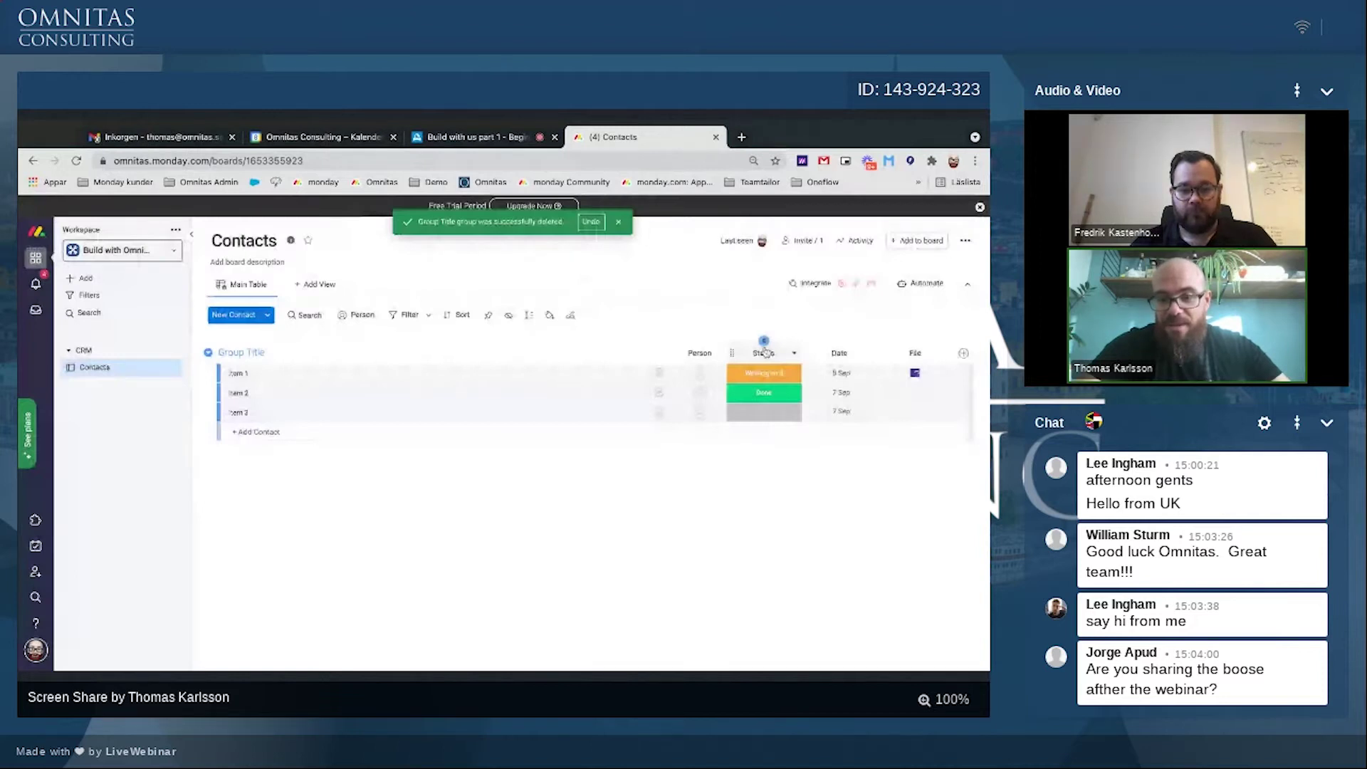
Step: Delete the Status, Date and File columns
click(764, 342)
click(864, 353)
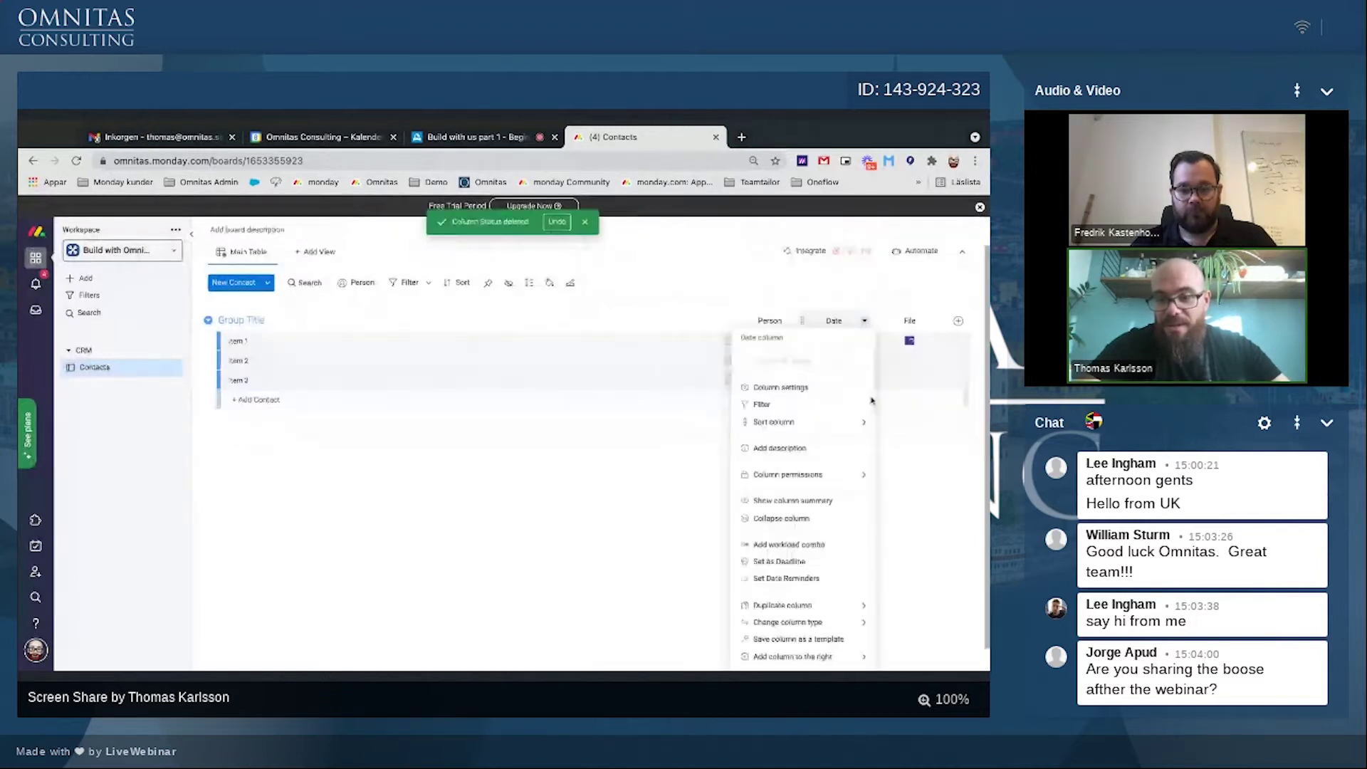
click(806, 661)
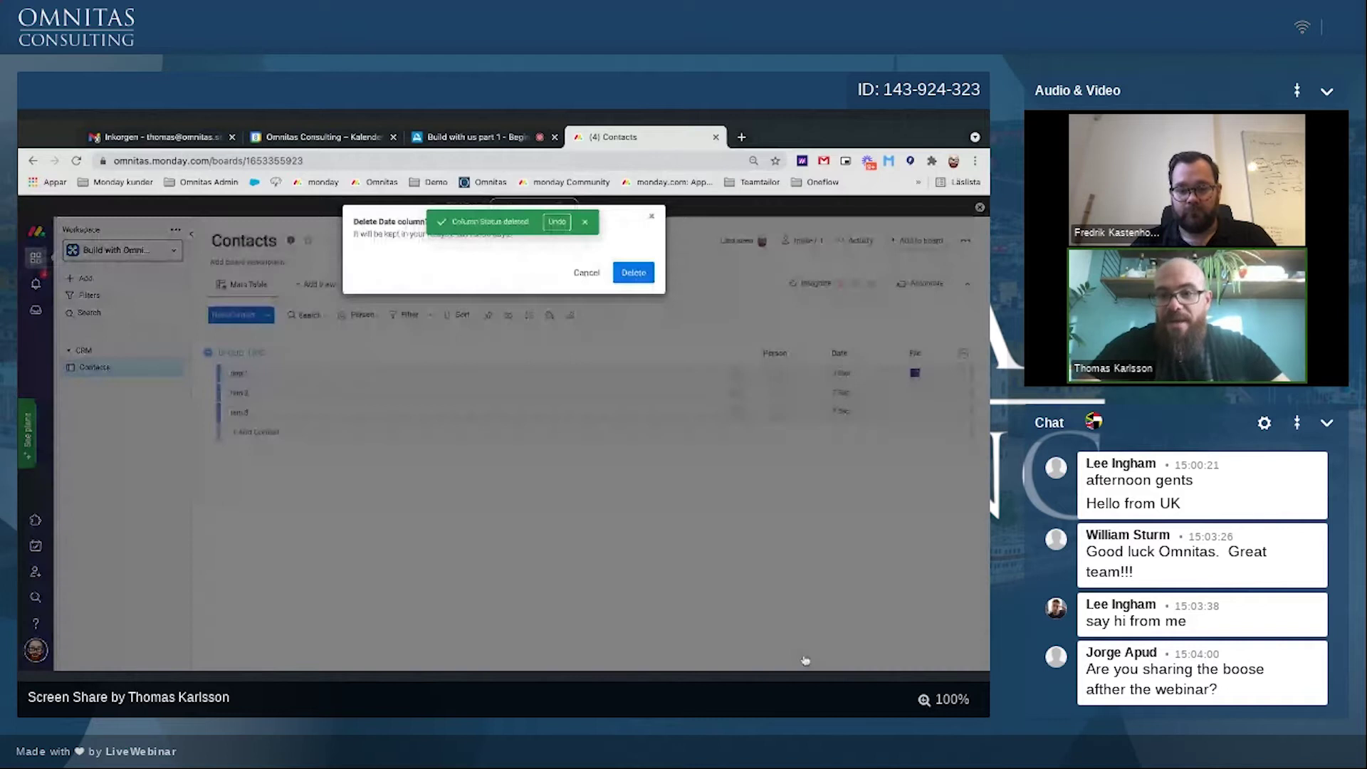
key(Return)
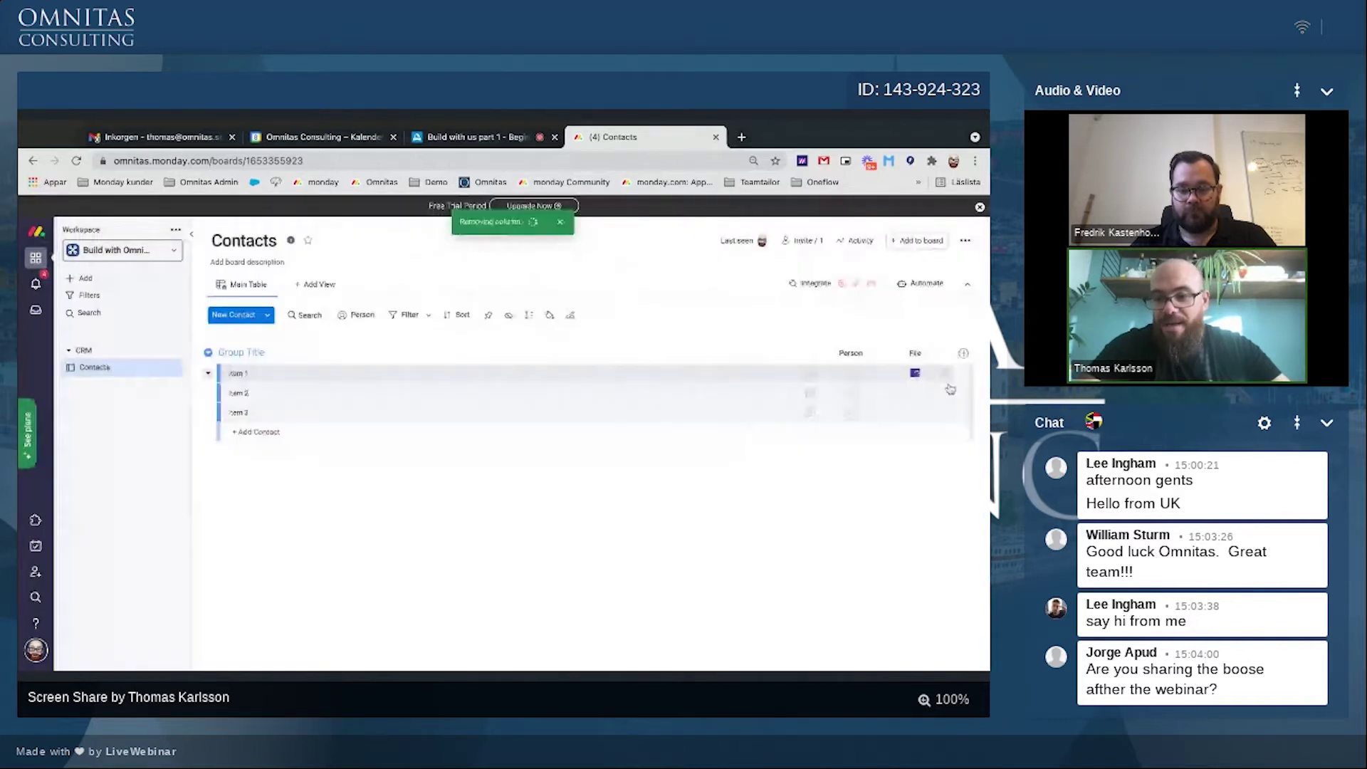
click(933, 353)
click(849, 624)
click(633, 268)
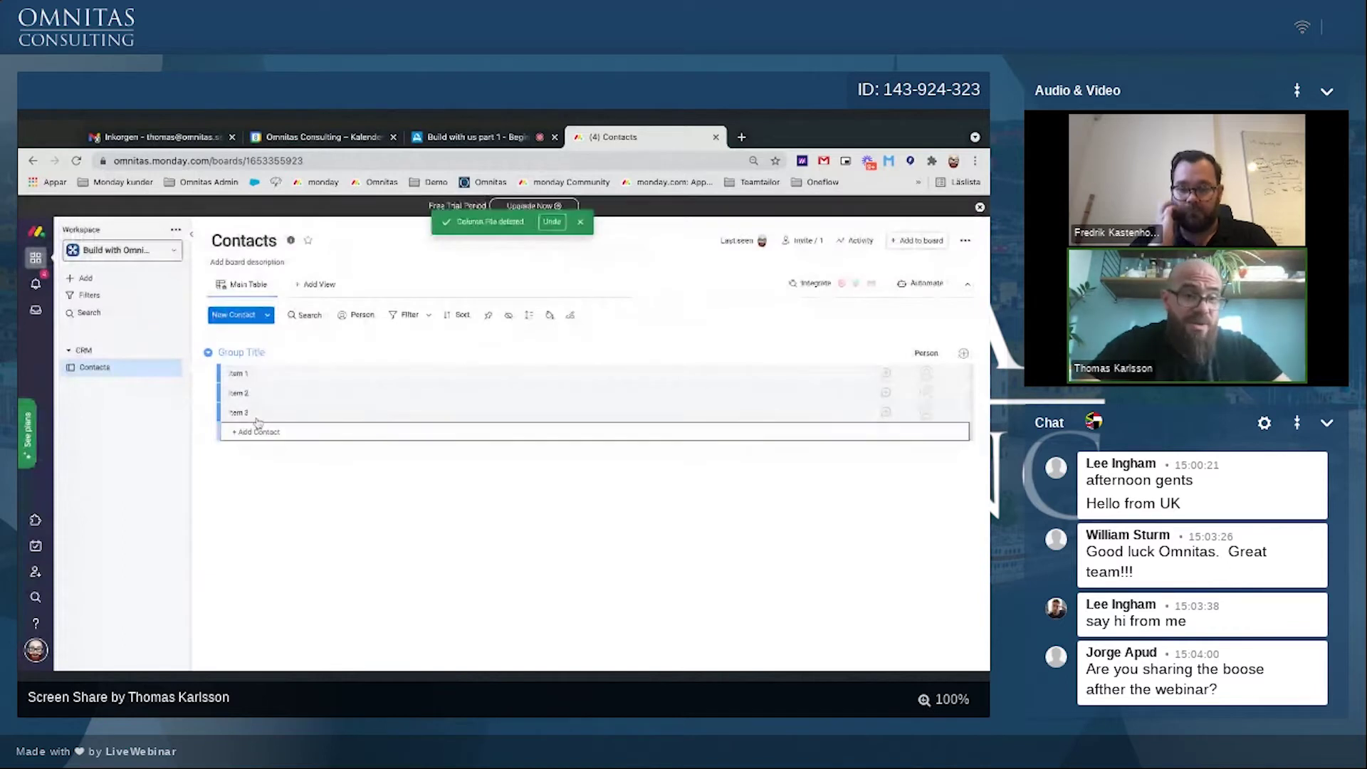
Step: Delete Item 2 and Item 3, leaving only Item 1
click(225, 394)
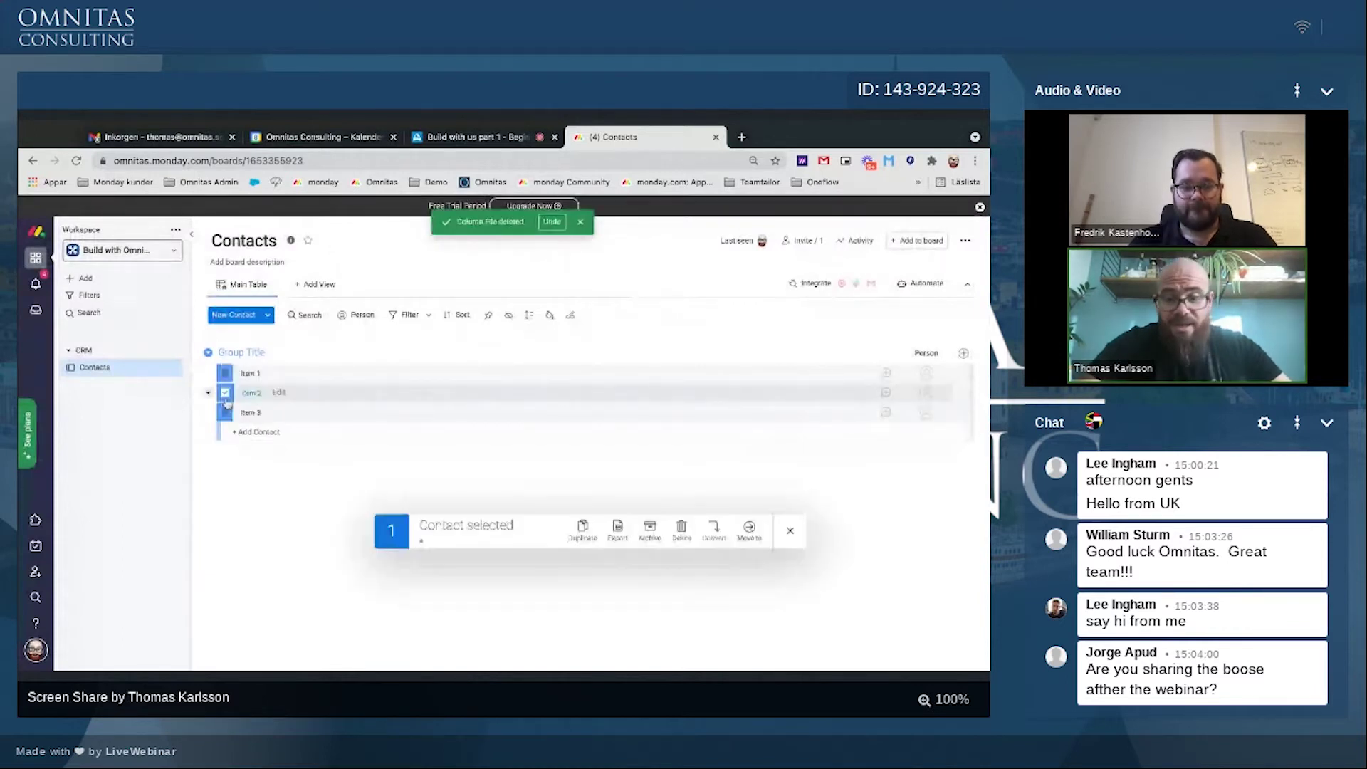
click(225, 412)
click(682, 531)
key(Return)
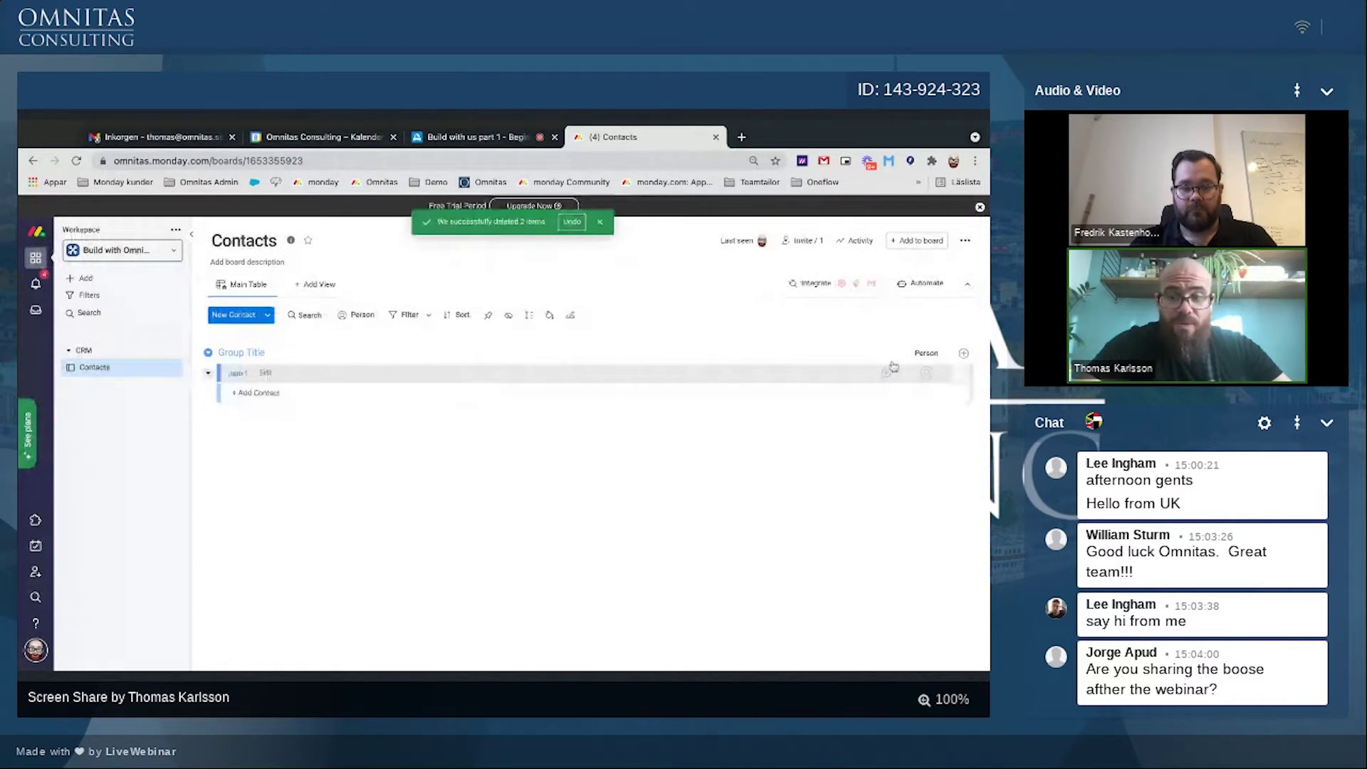
click(965, 240)
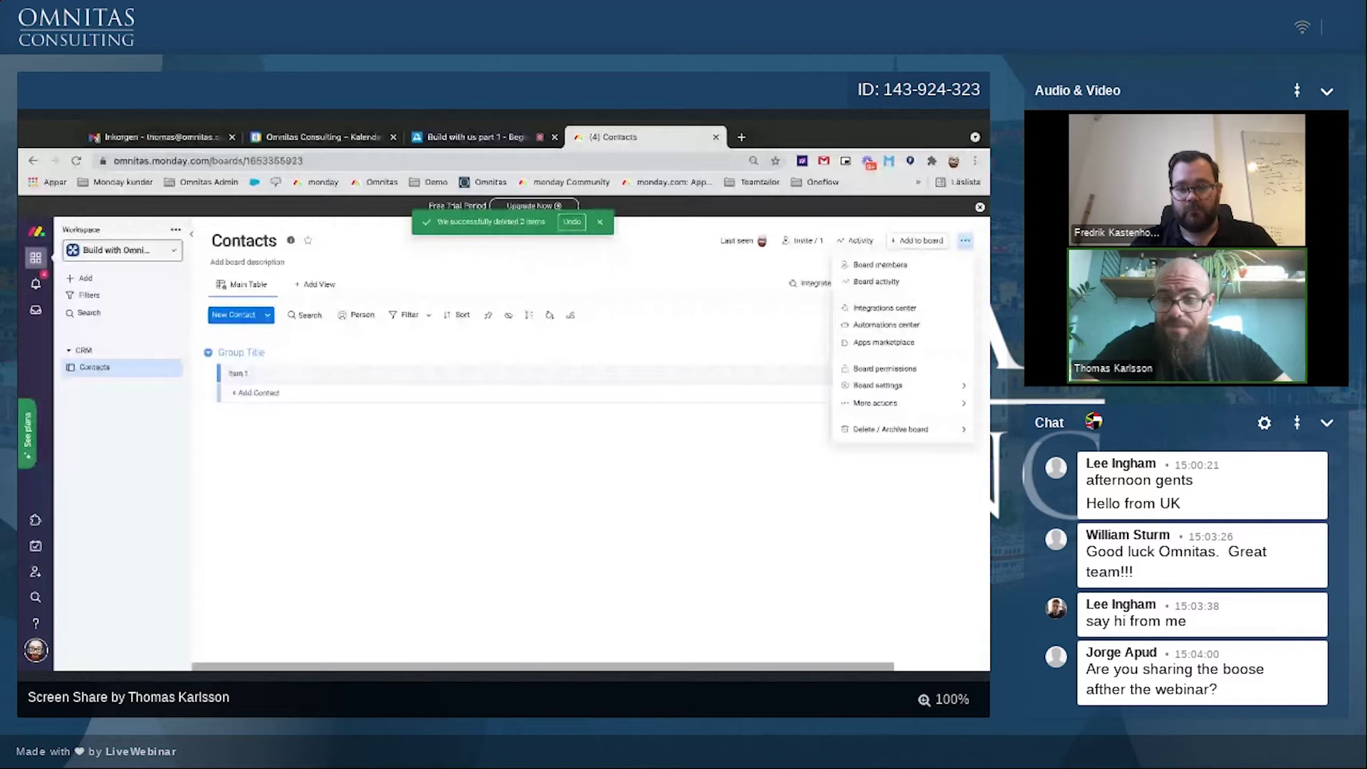
Step: Duplicate the Contacts board with structure only
mouse_move(923, 392)
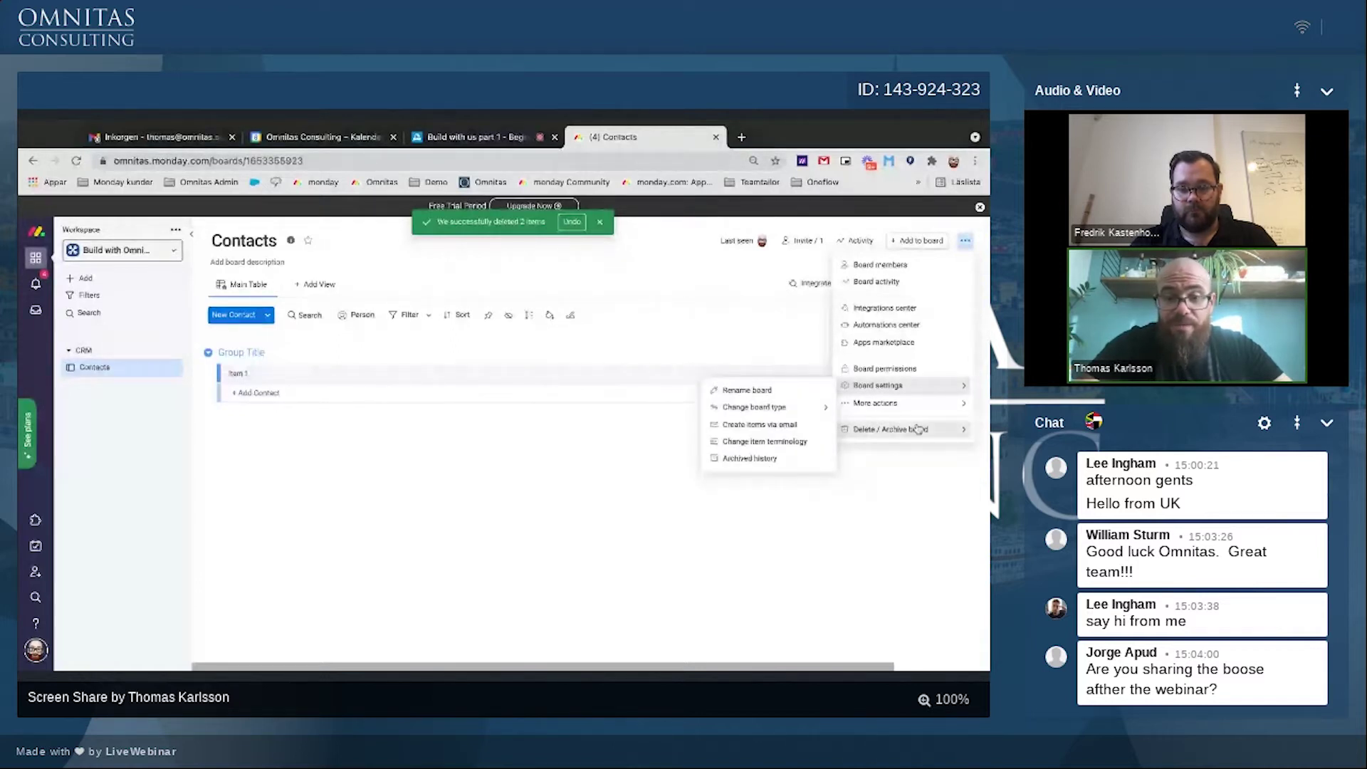
click(748, 408)
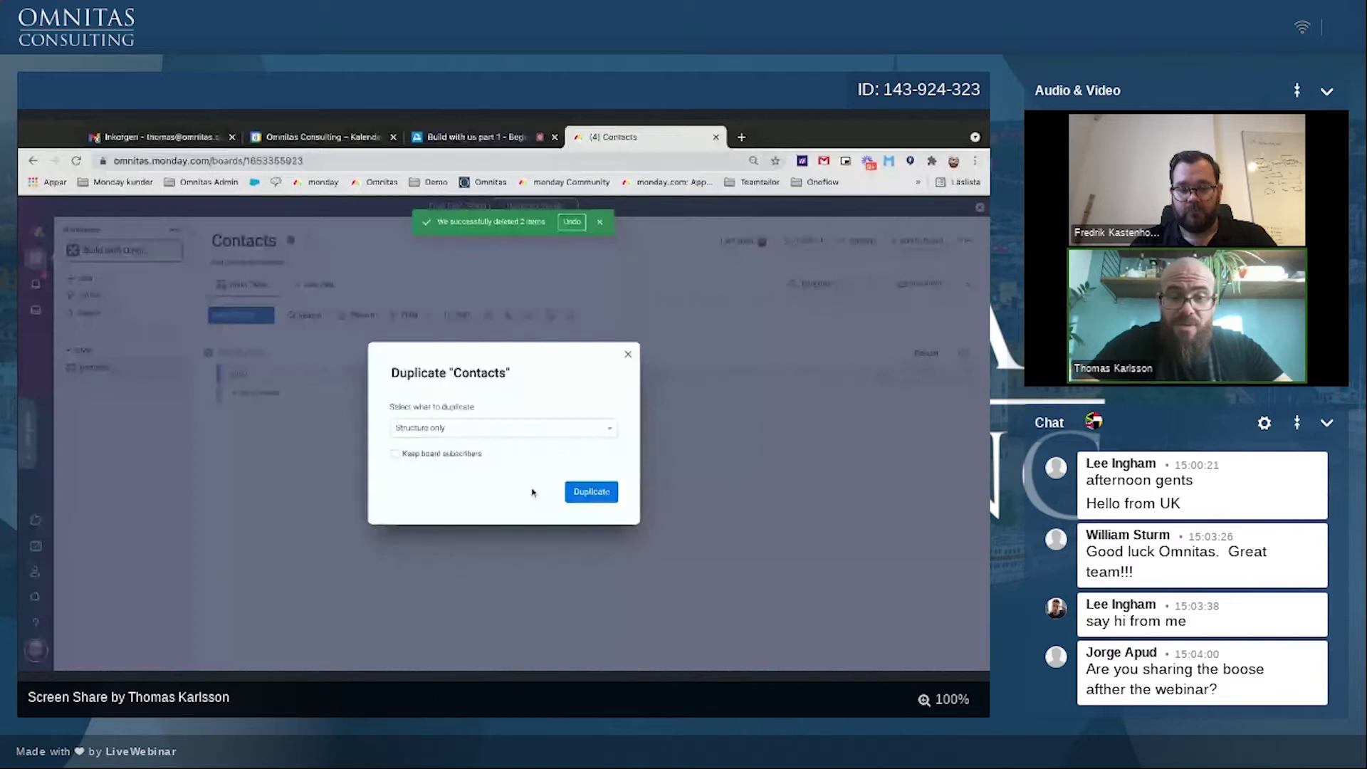
click(592, 493)
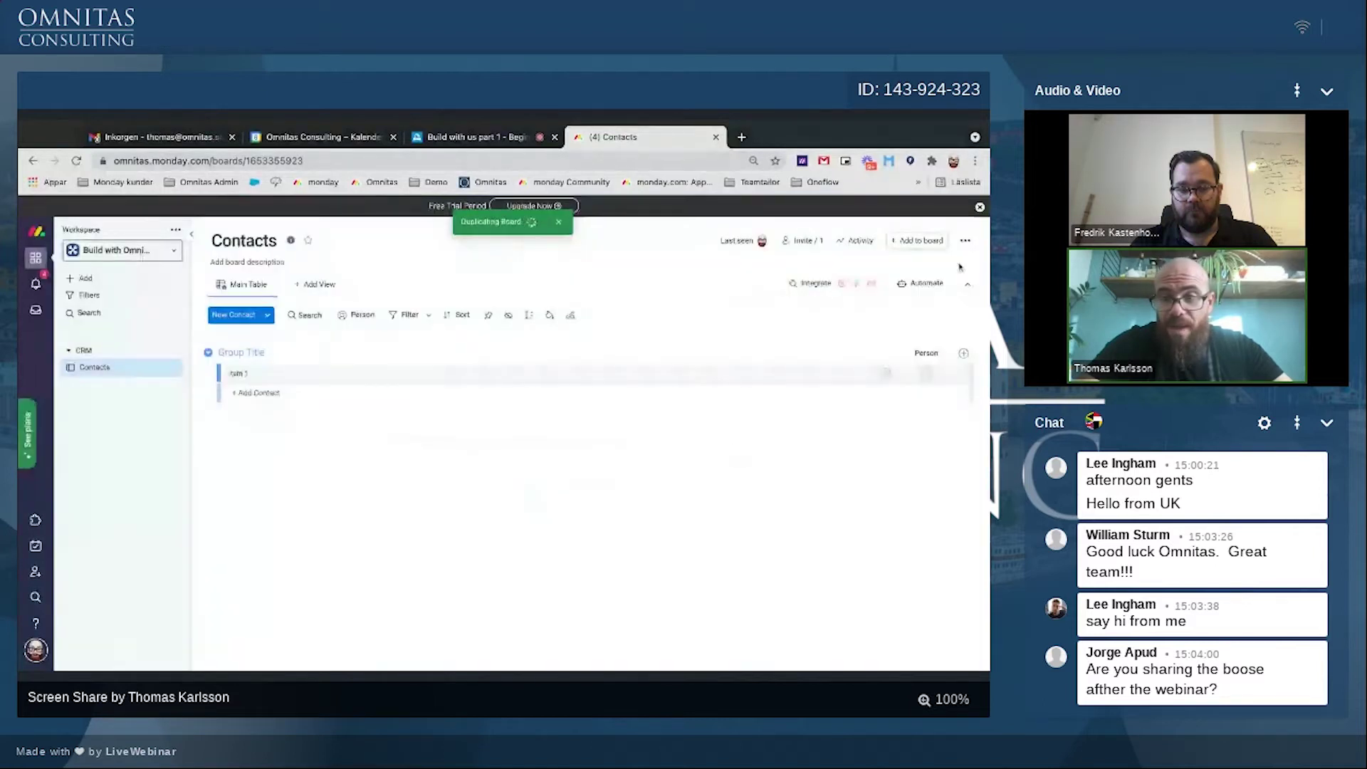
click(966, 240)
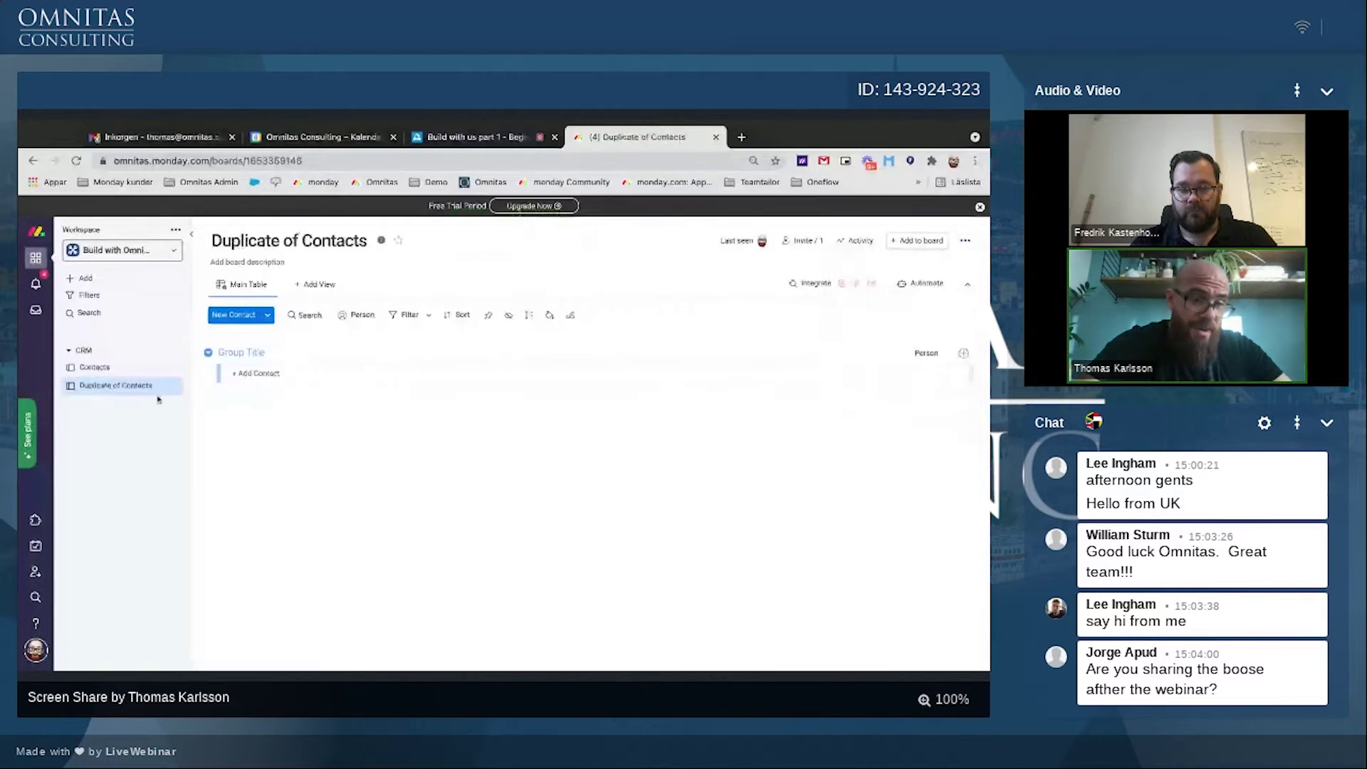
Step: Duplicate 'Duplicate of Contacts' again with structure only
click(170, 385)
click(213, 501)
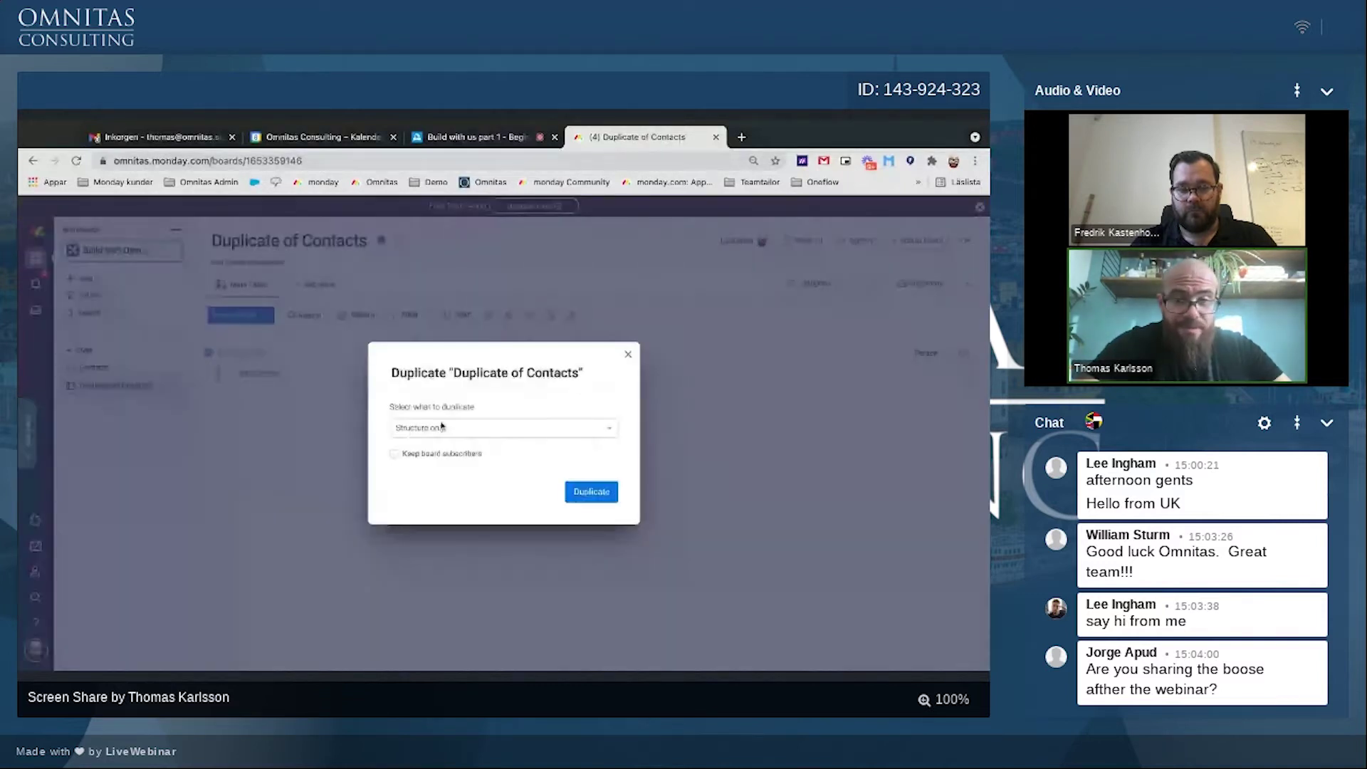
click(592, 492)
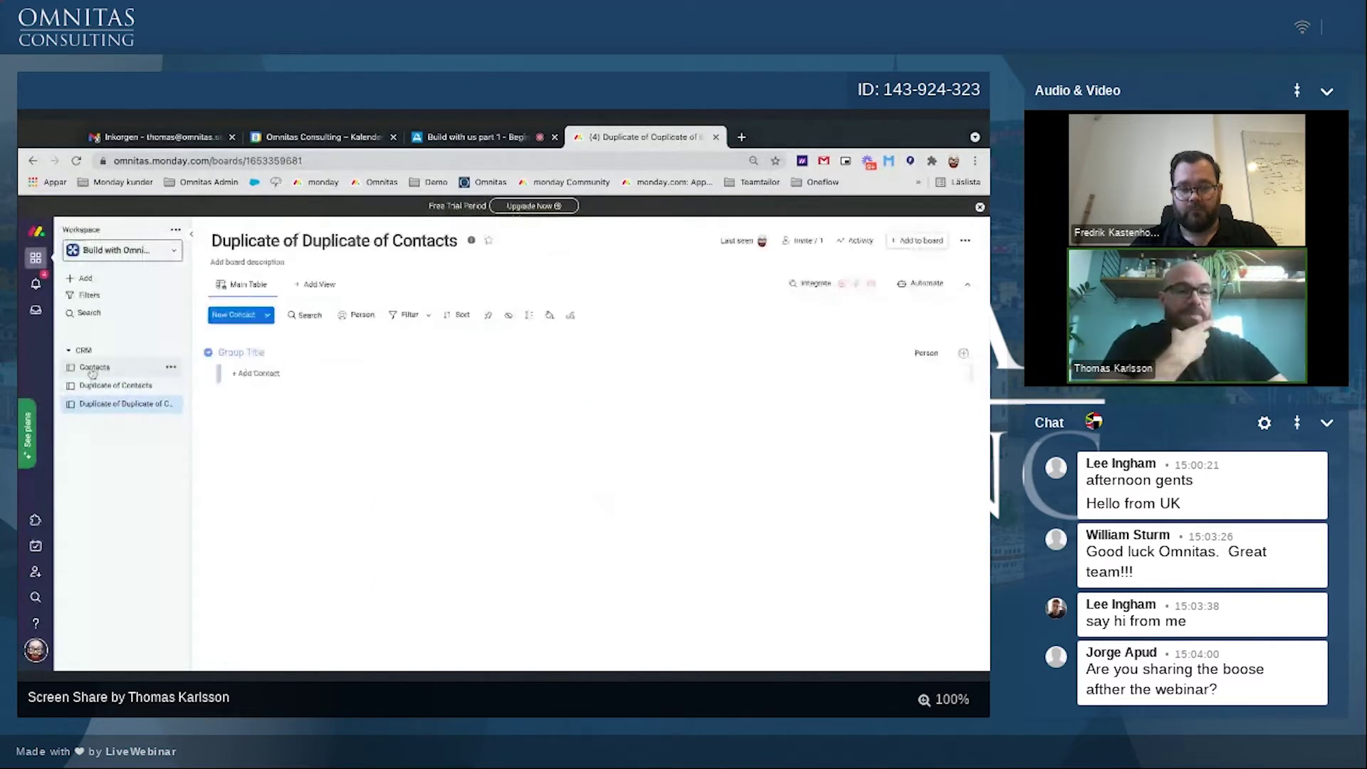
click(115, 385)
click(289, 241)
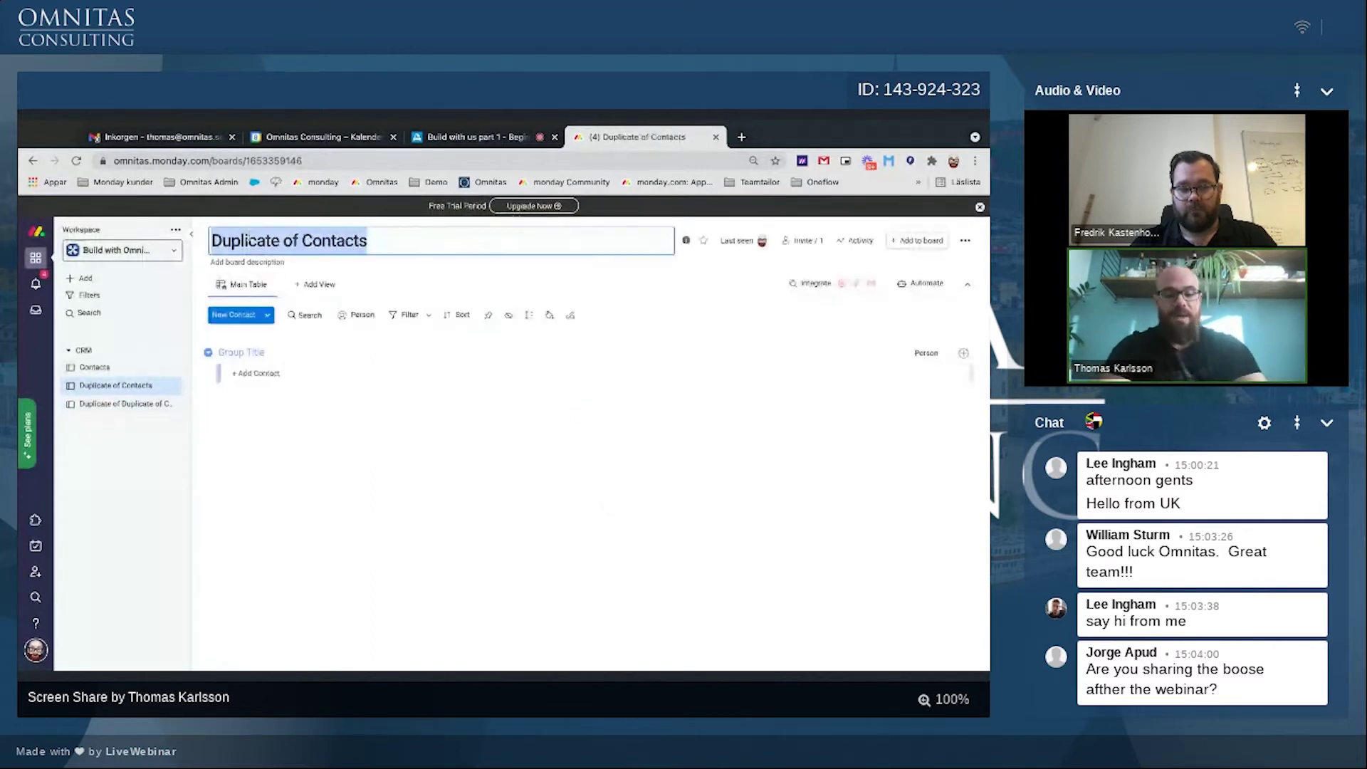
Step: Rename the Duplicate of Contacts board to Company
text(Compm)
key(BackSpace)
key(BackSpace)
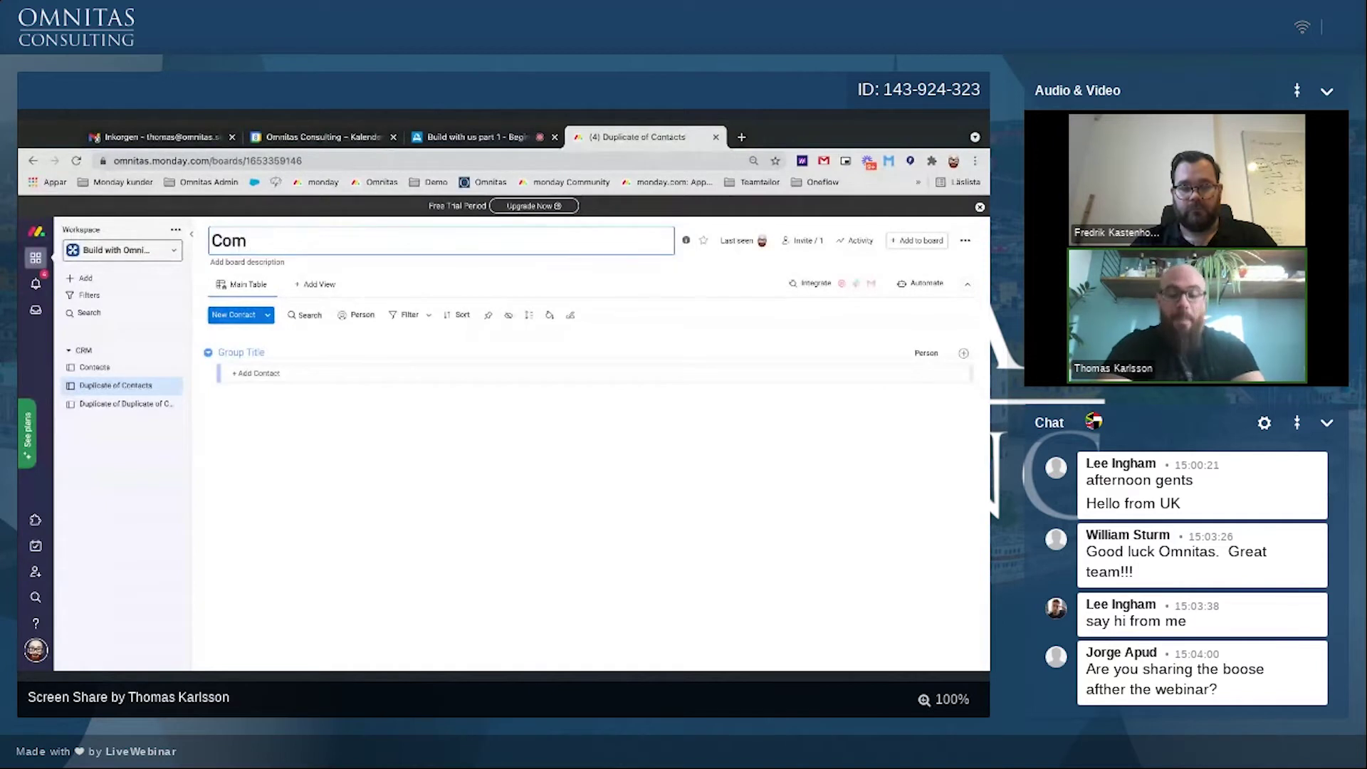
text(pany)
key(Return)
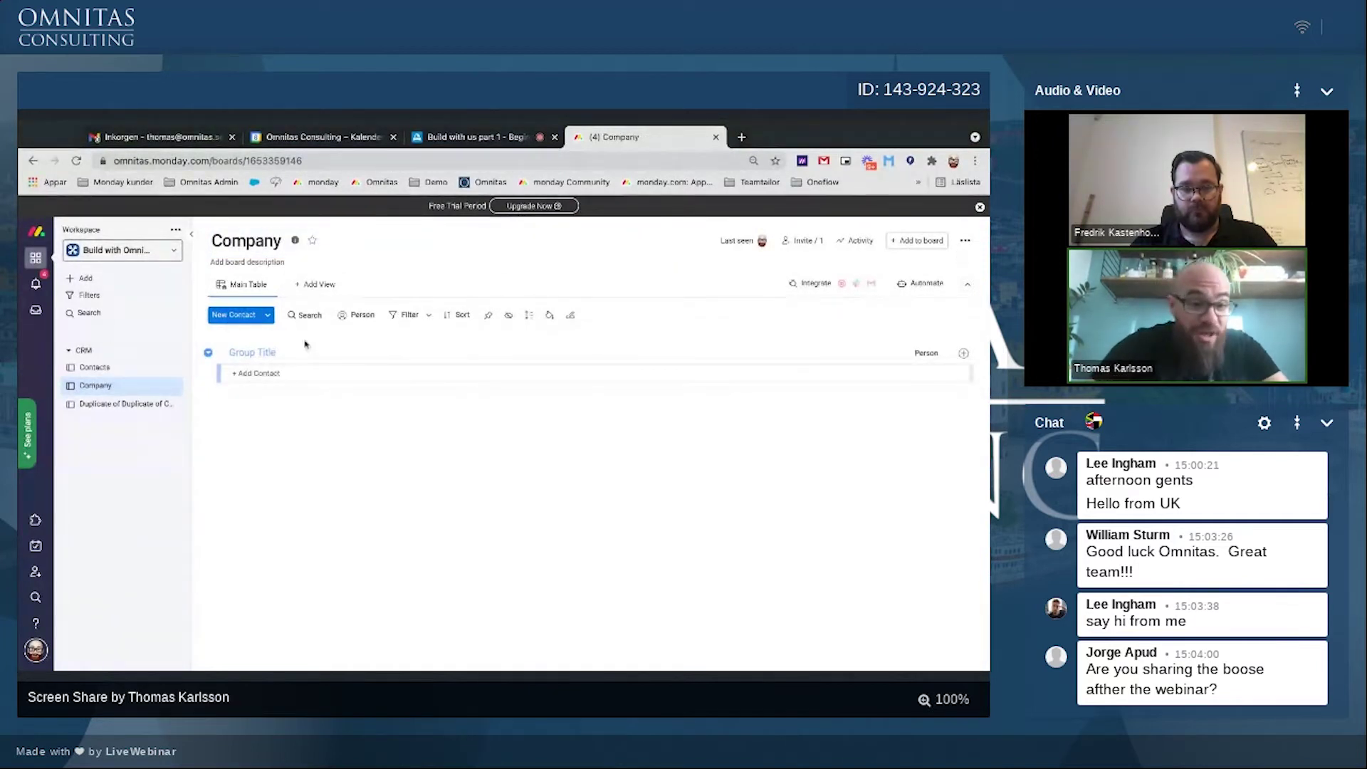
Step: Change the board's item terminology from Contact to Company
click(965, 241)
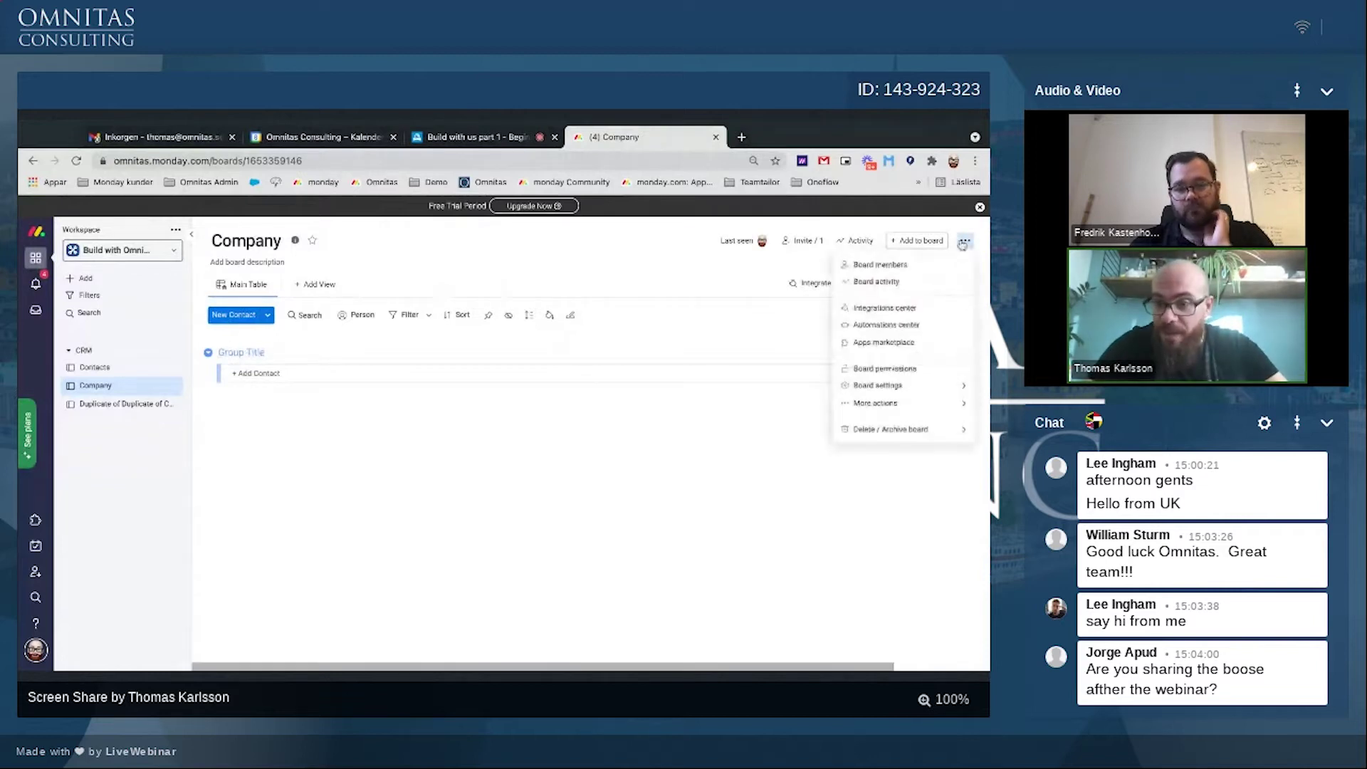
mouse_move(854, 411)
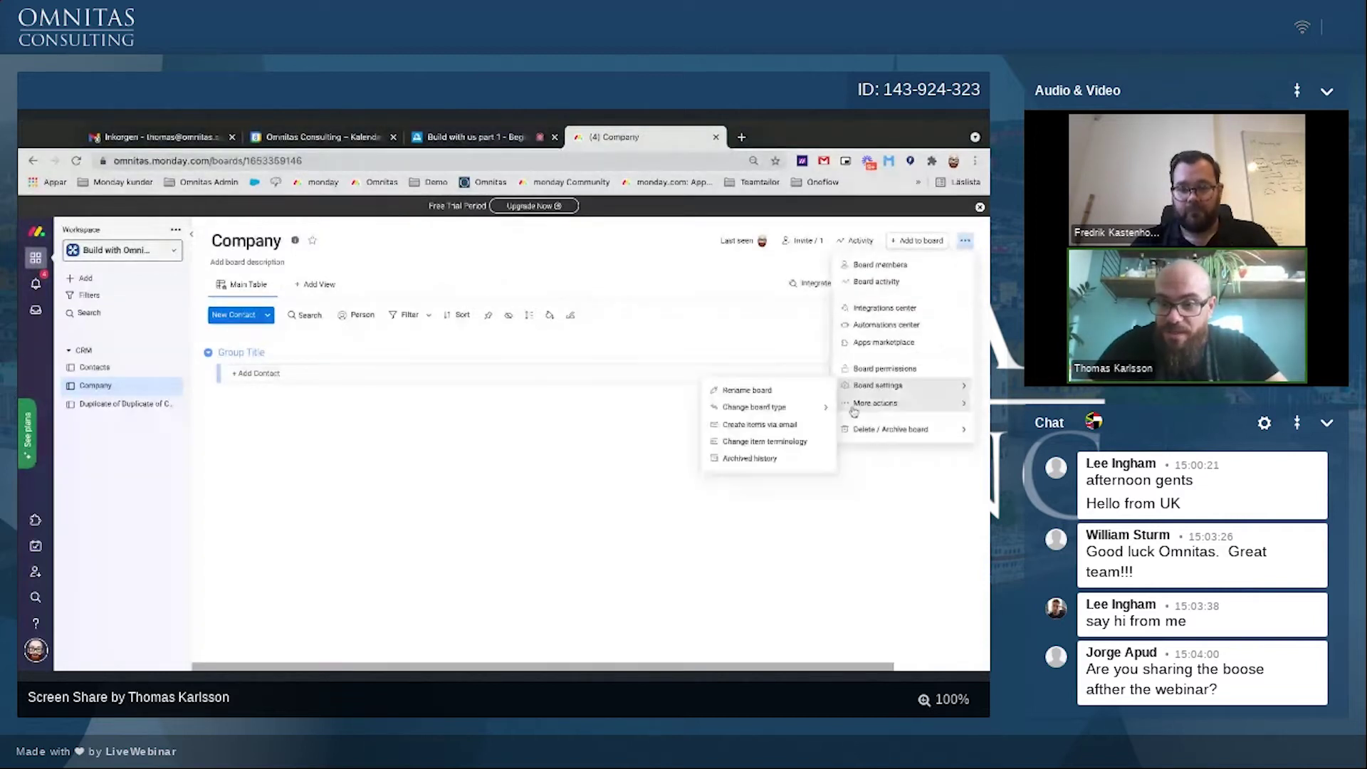
click(760, 442)
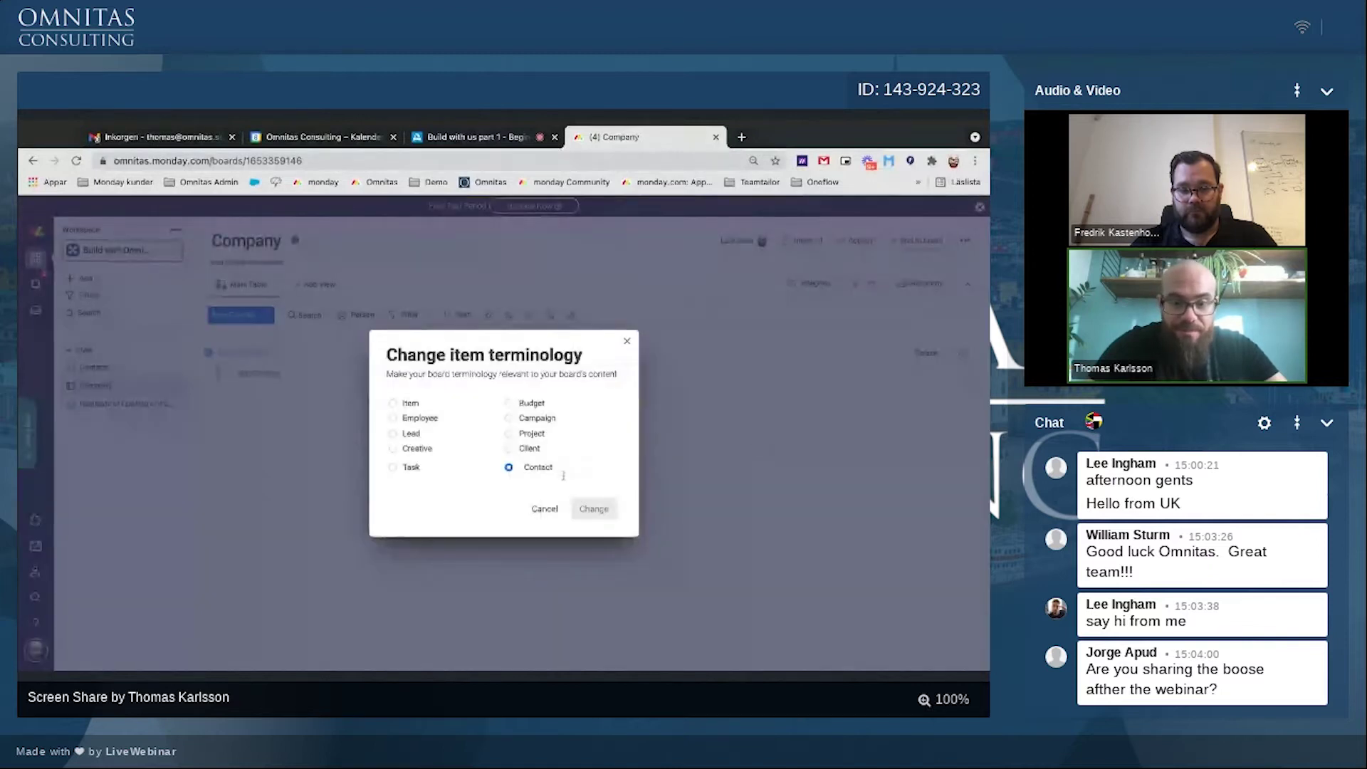
click(538, 467)
text(Company)
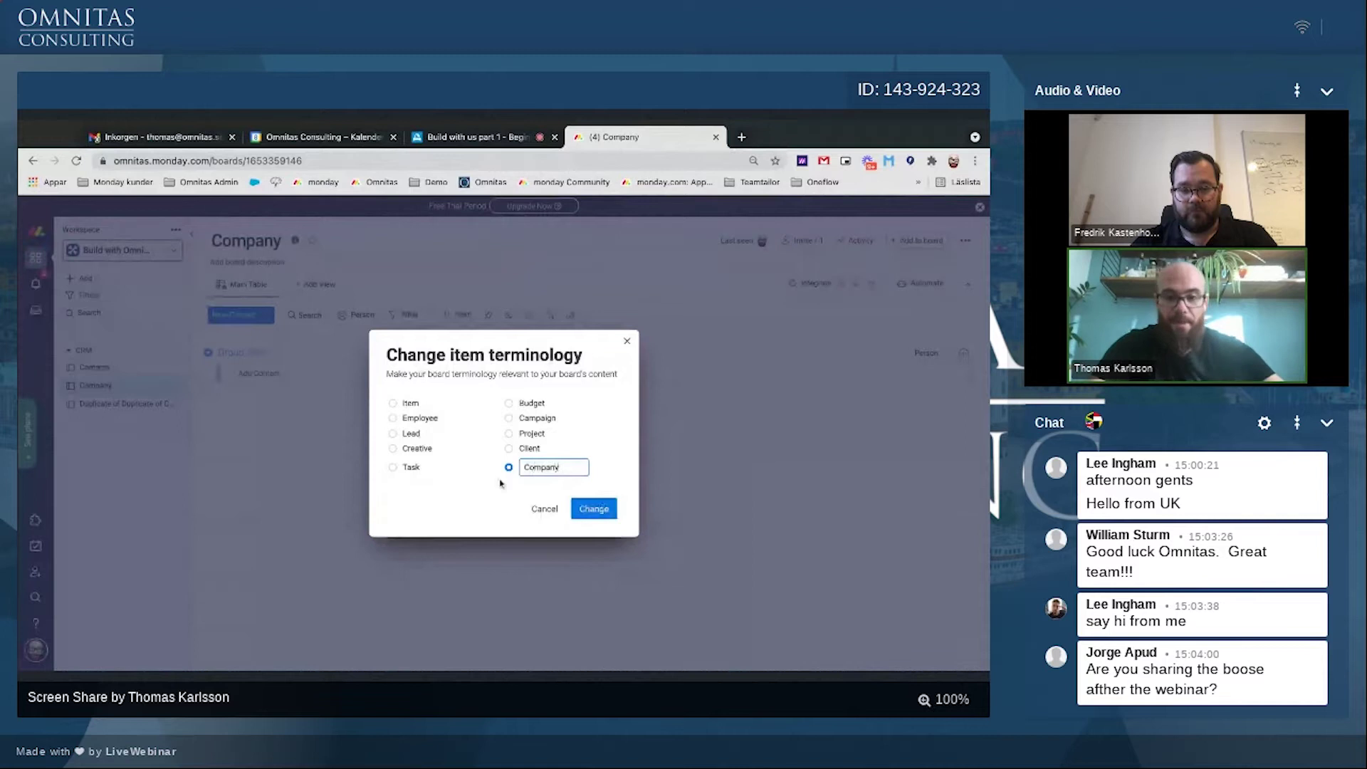
click(594, 509)
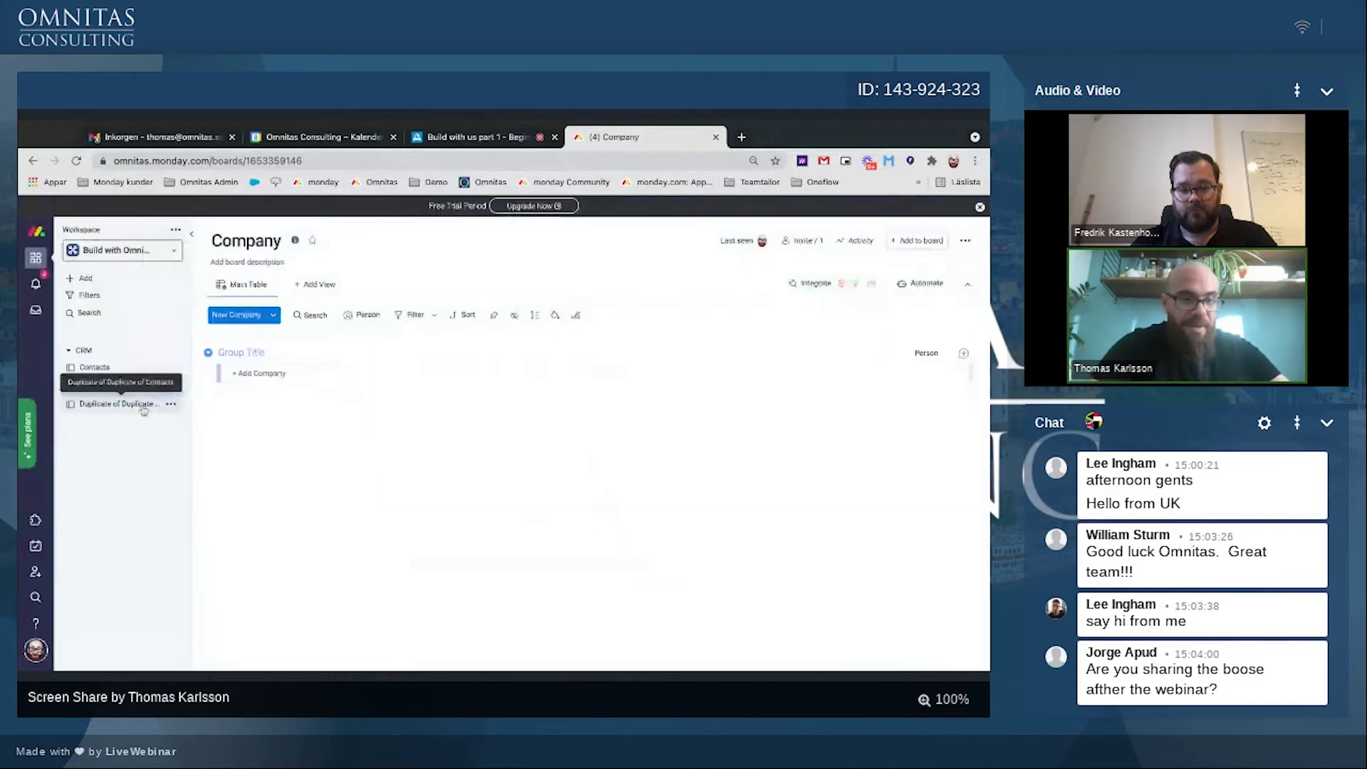
click(143, 406)
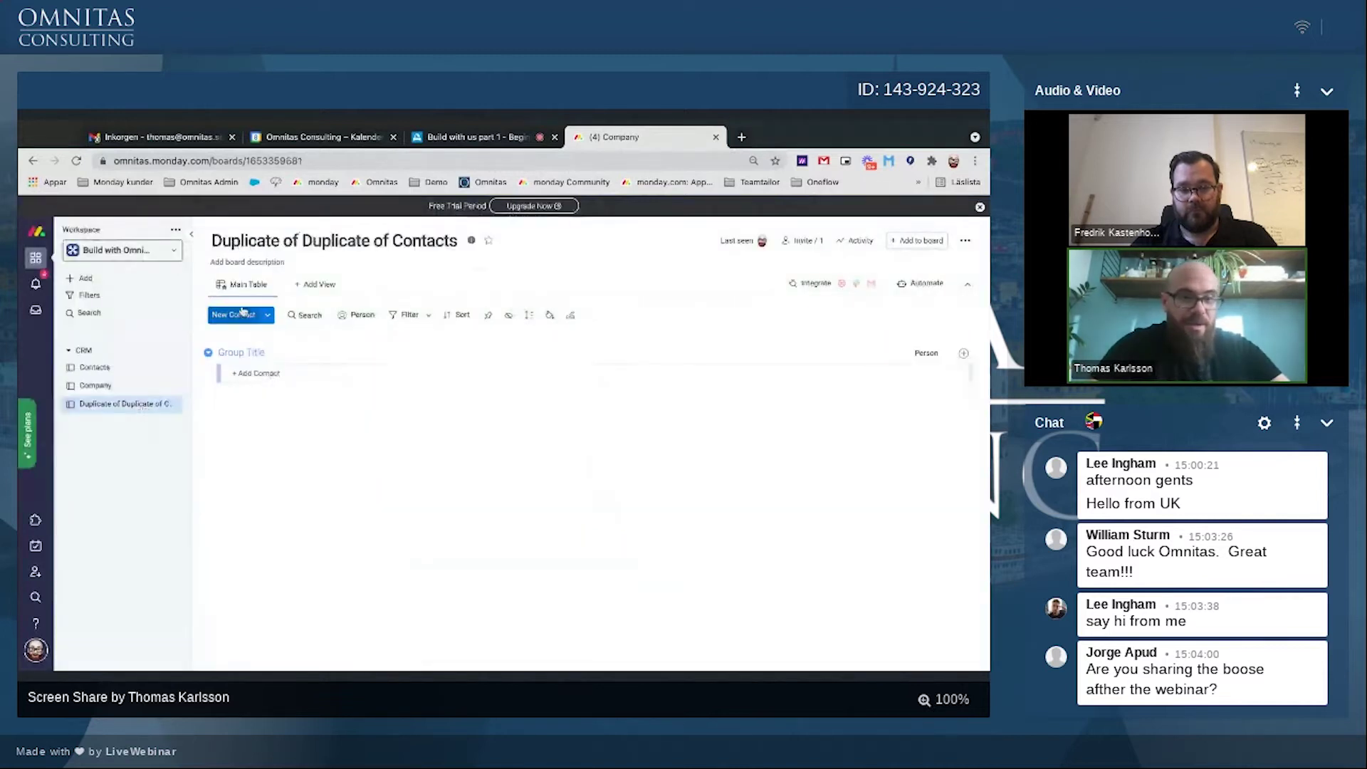
Step: Rename the remaining duplicate board to Opportunities
click(249, 262)
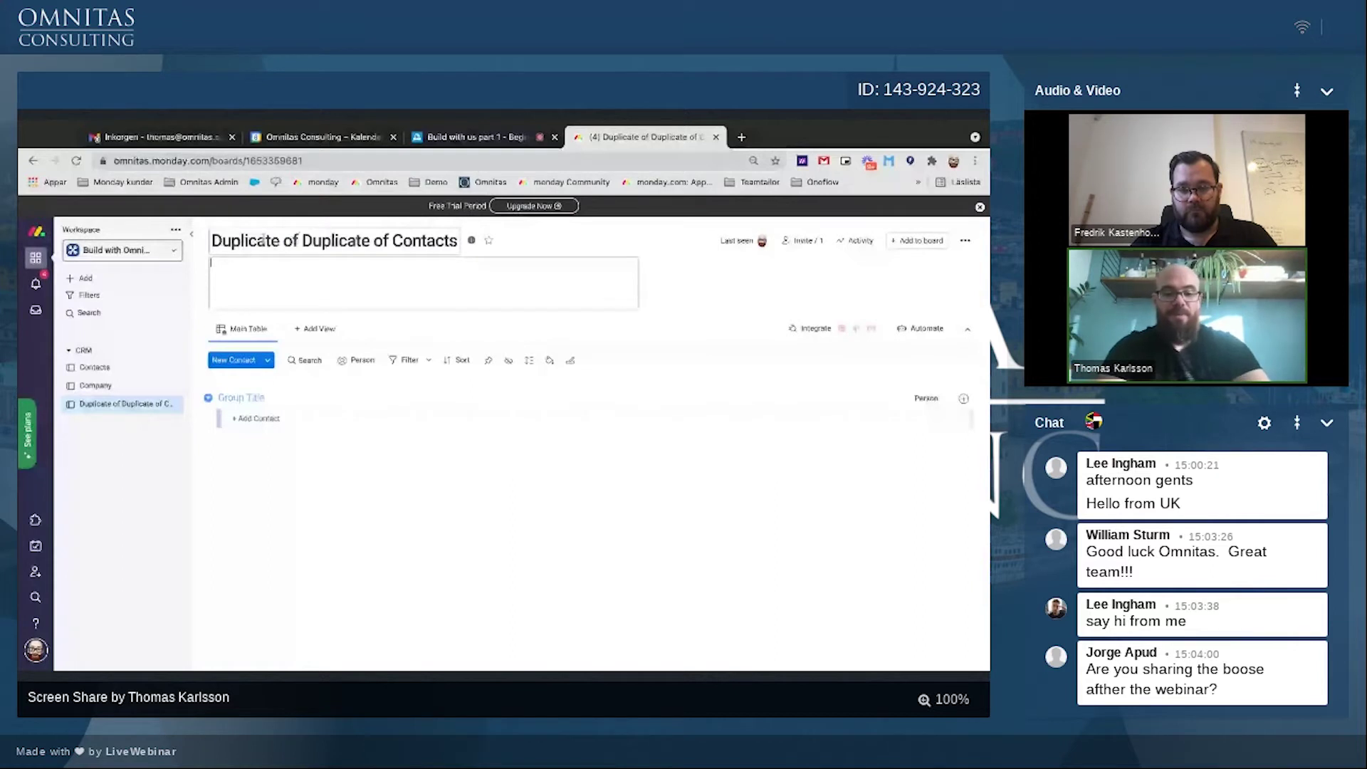
click(261, 240)
text(Opportunities)
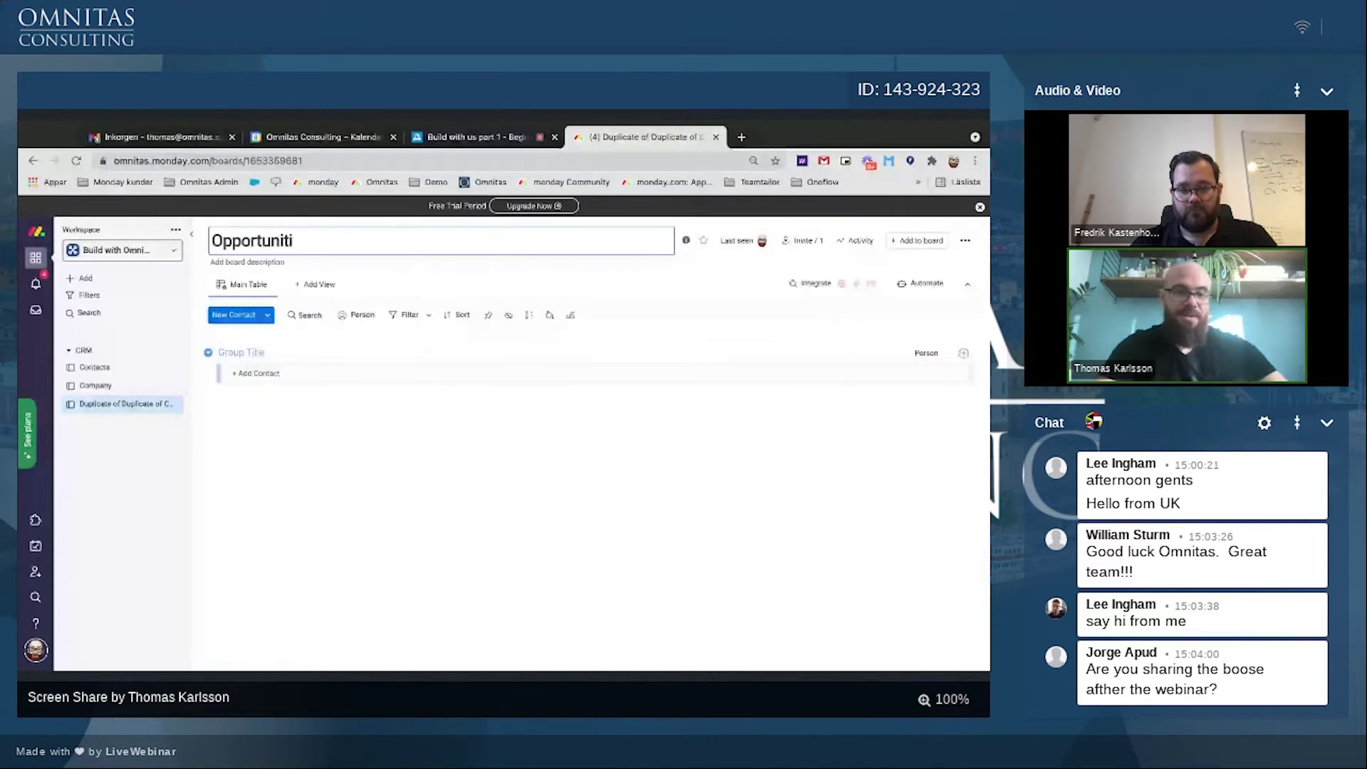
key(Return)
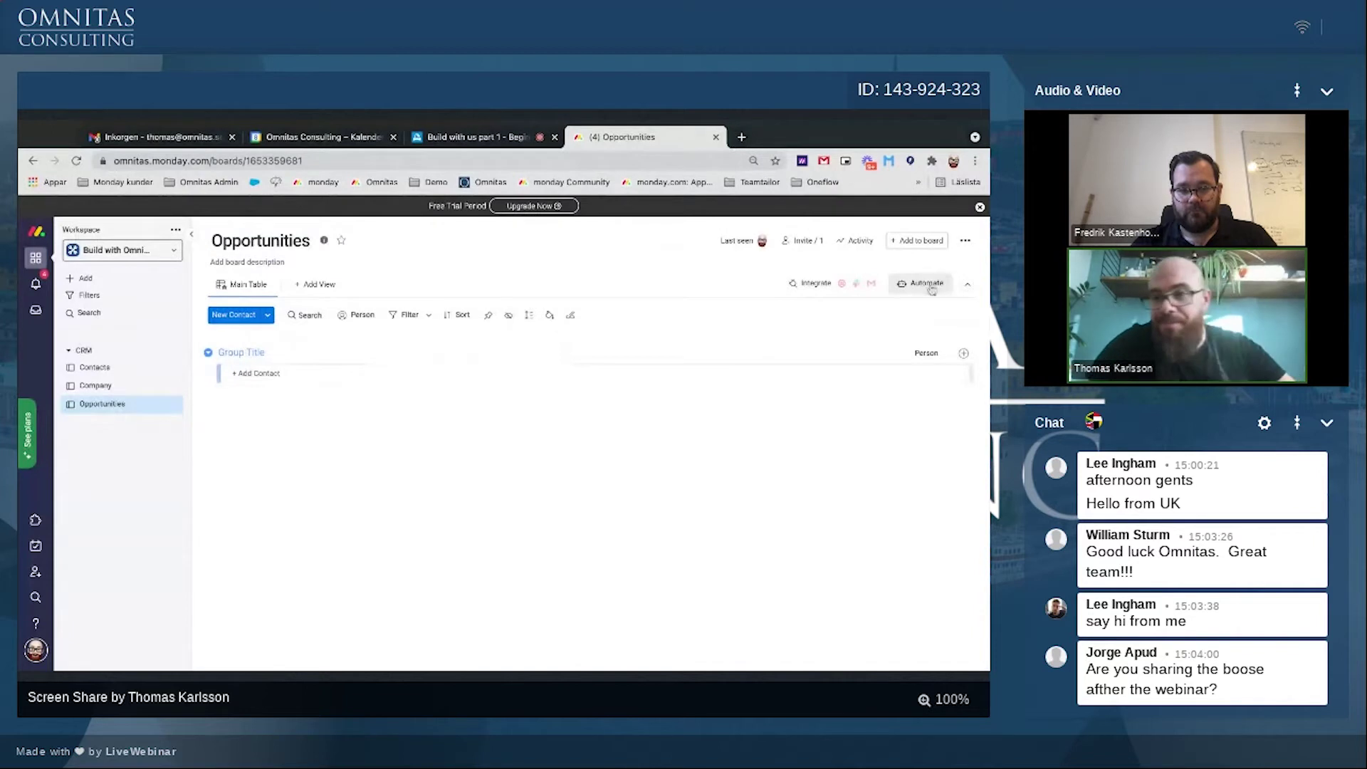
Step: Change the board's item terminology from Contact to Opp
click(964, 241)
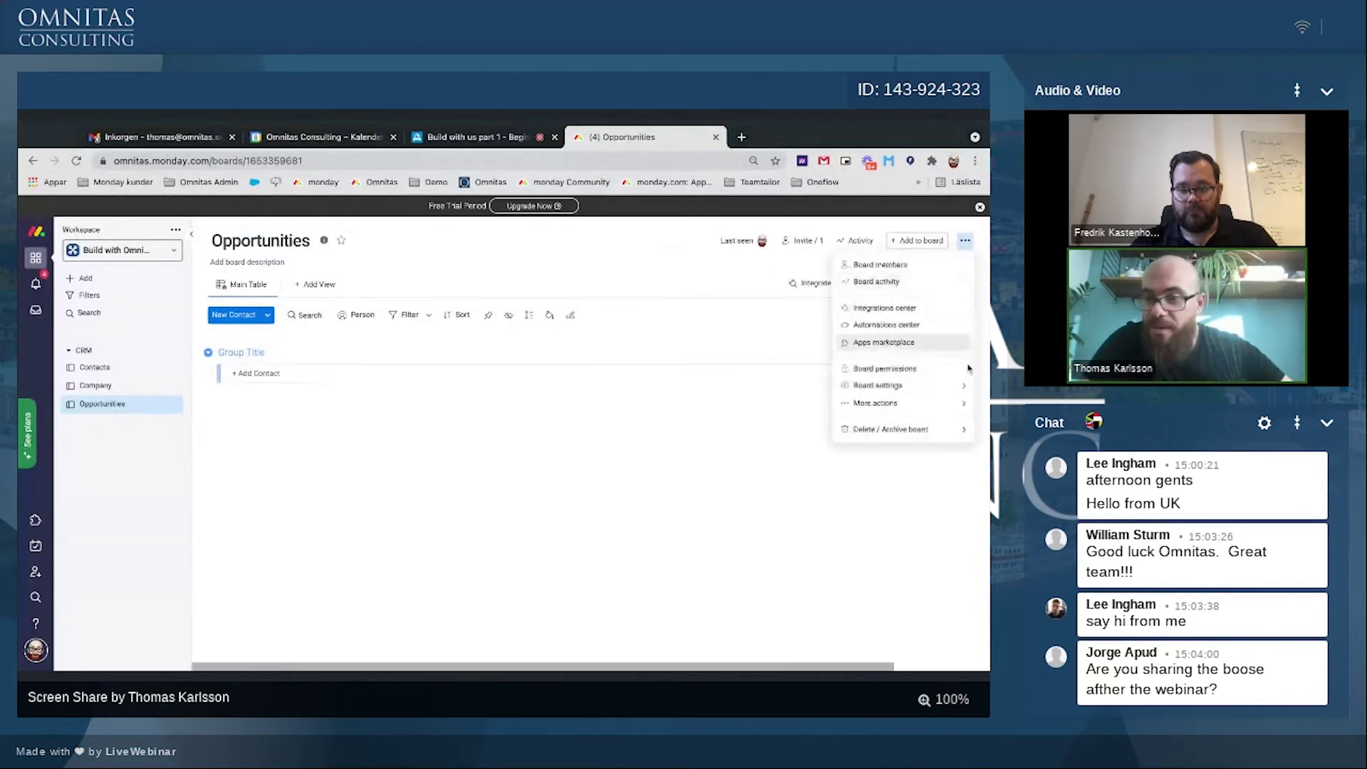
mouse_move(929, 388)
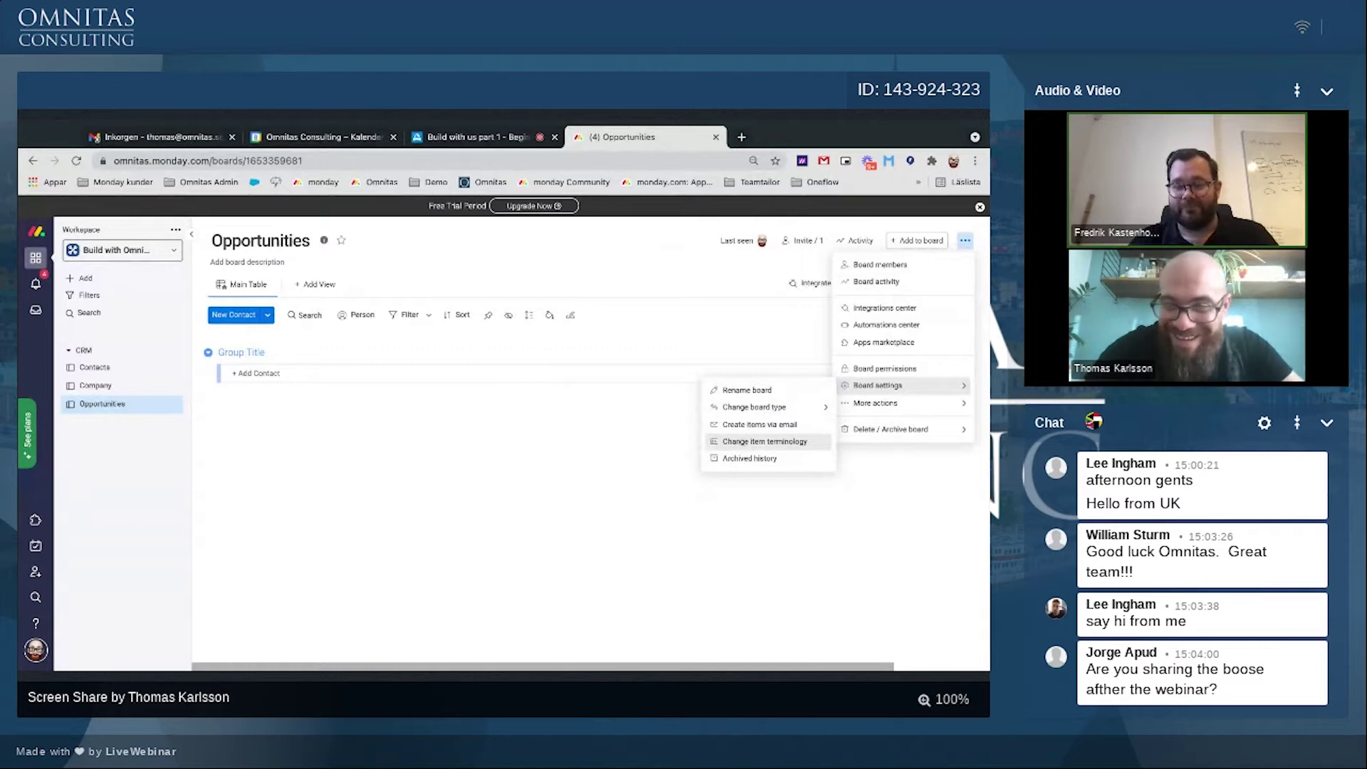
click(764, 441)
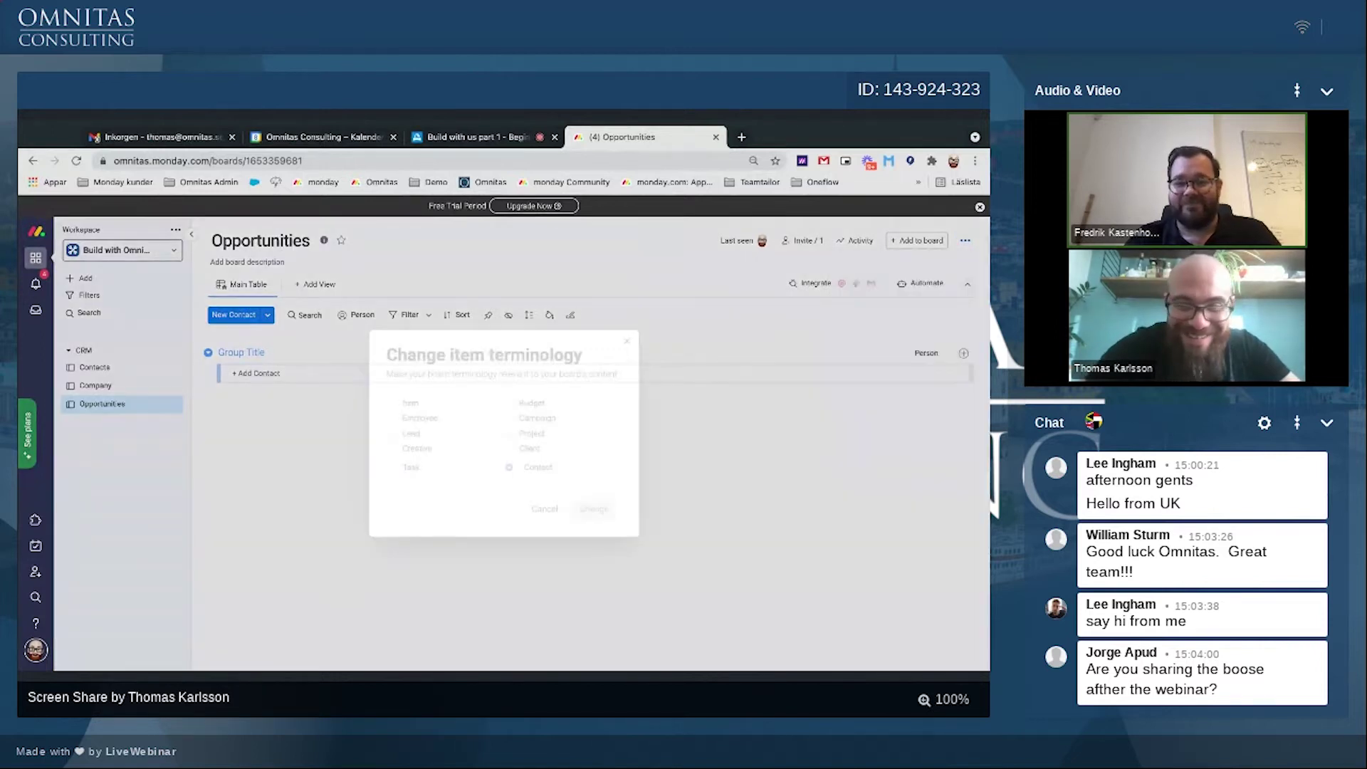
click(533, 468)
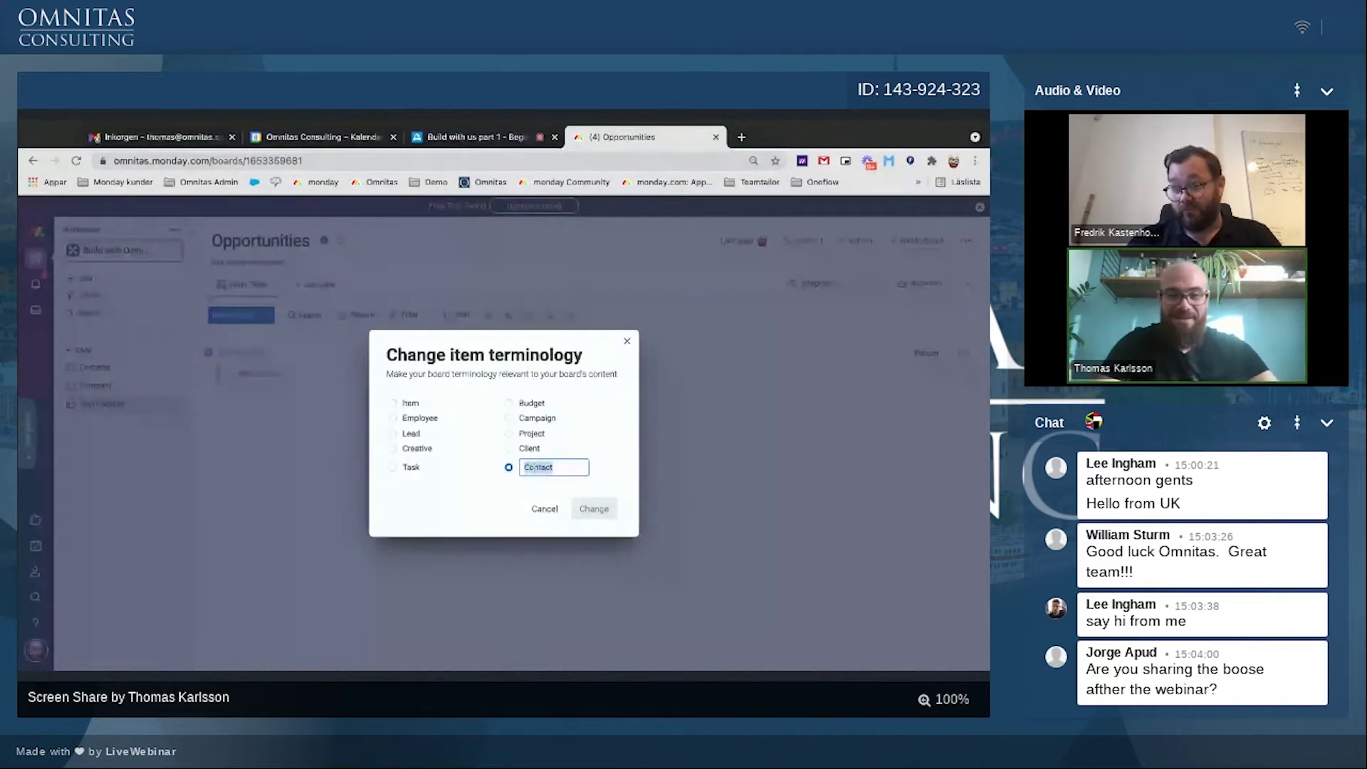
click(302, 284)
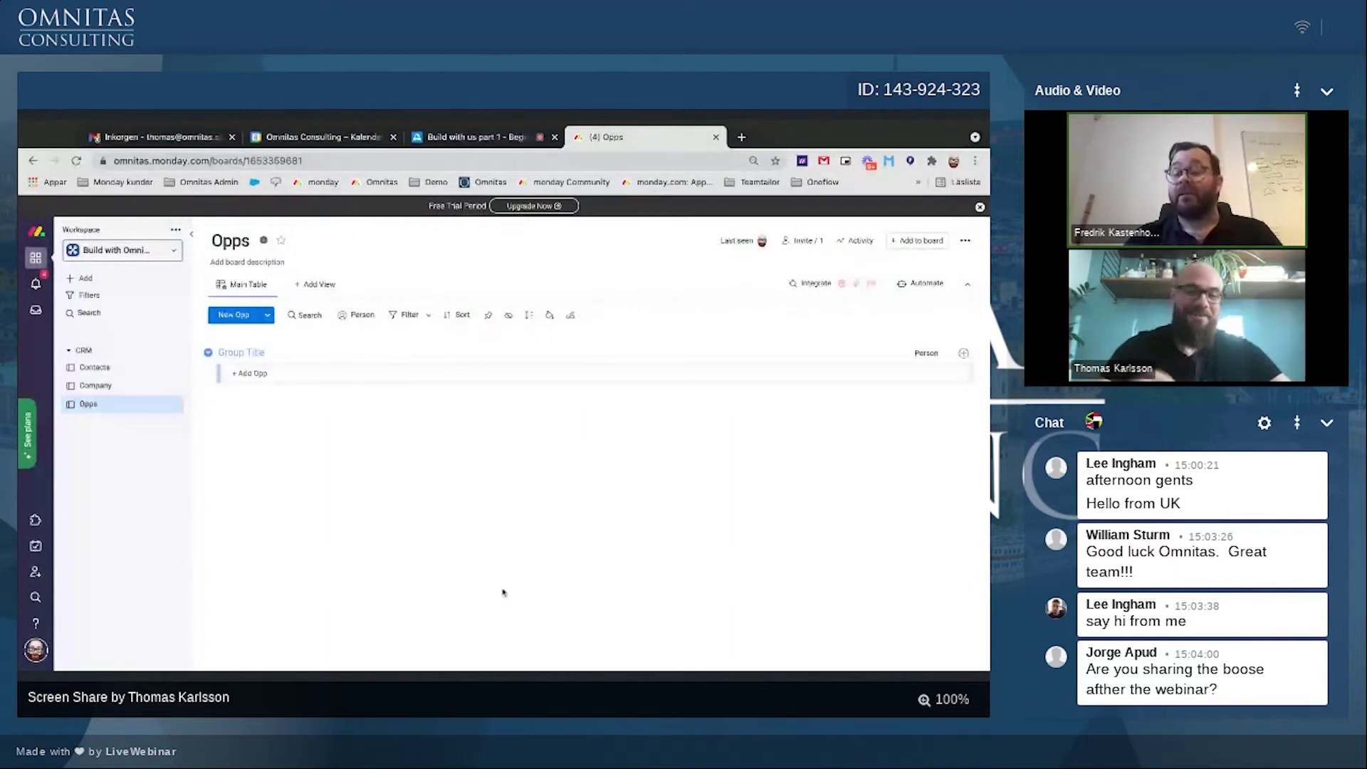
click(99, 369)
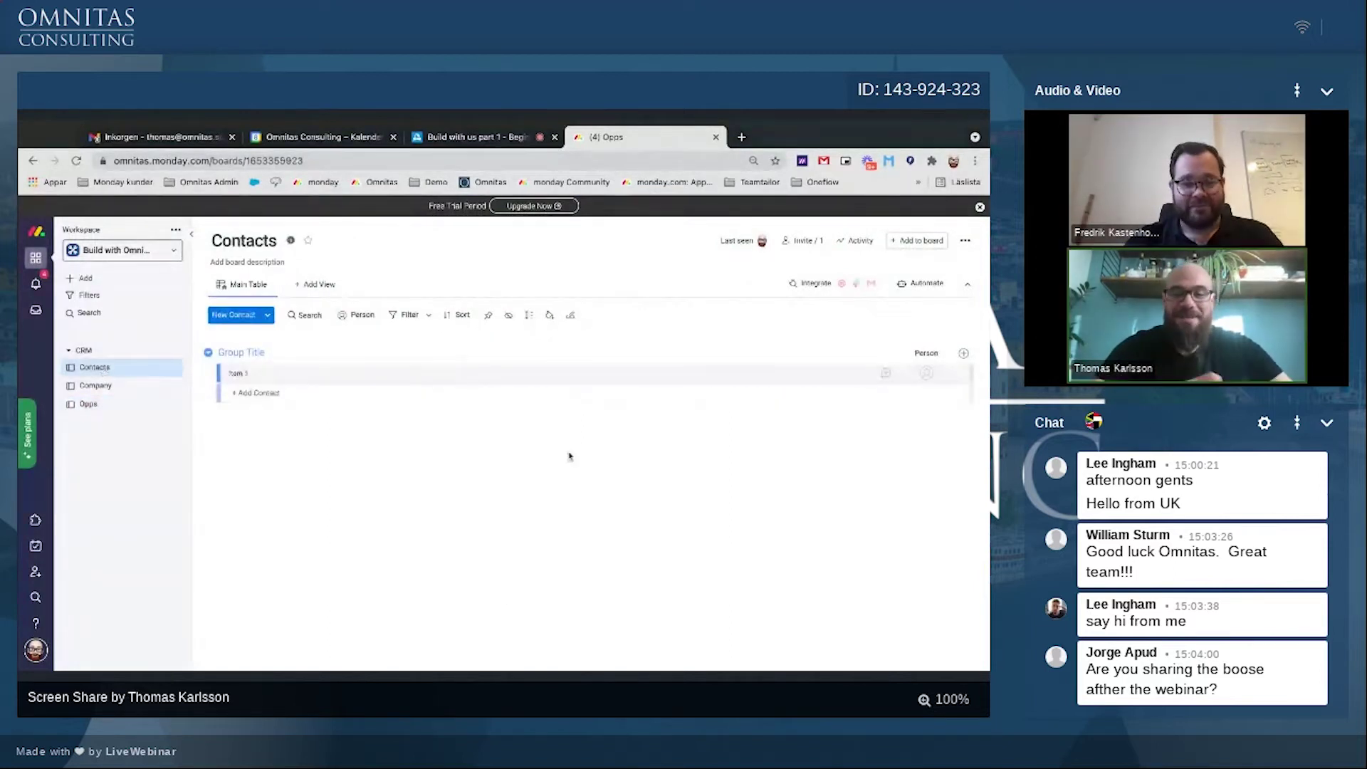
Step: Add a text column named Title and a Phone column to Contacts
click(963, 356)
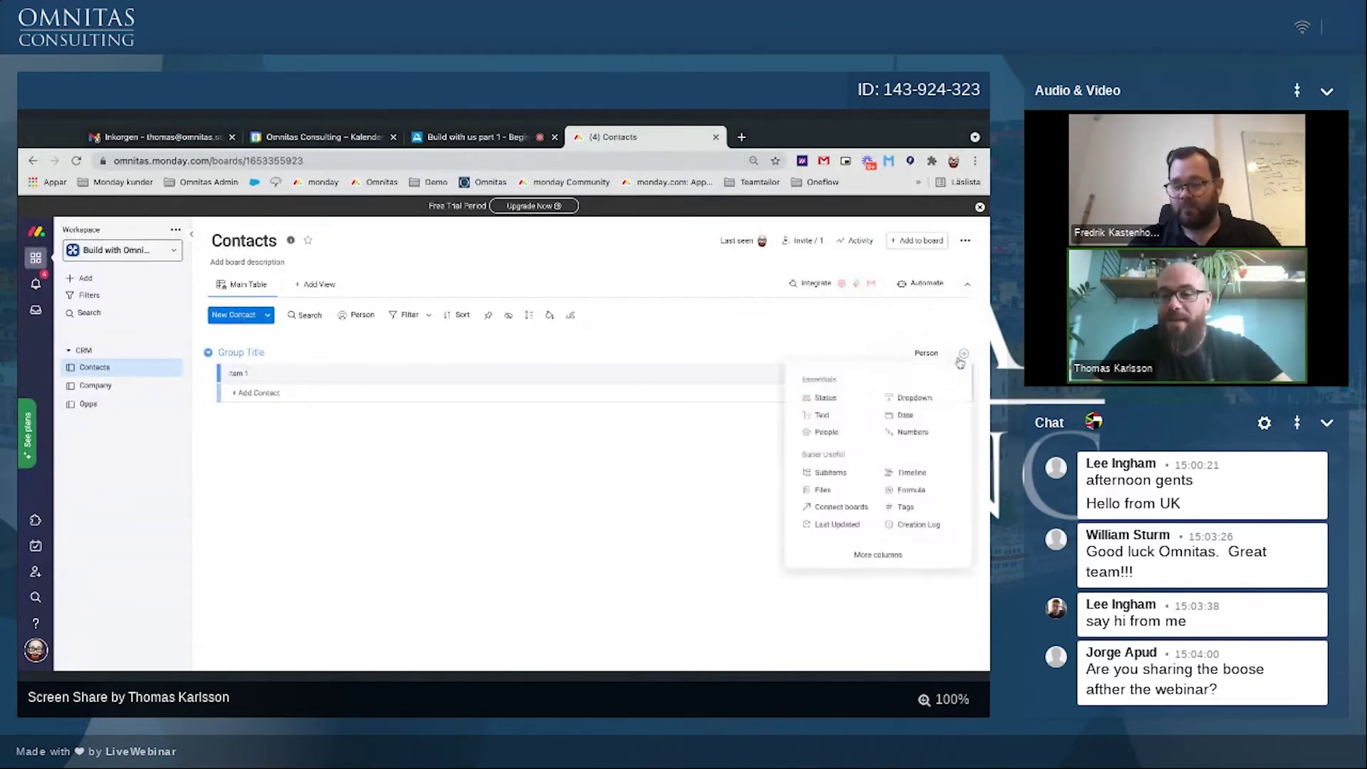
click(819, 414)
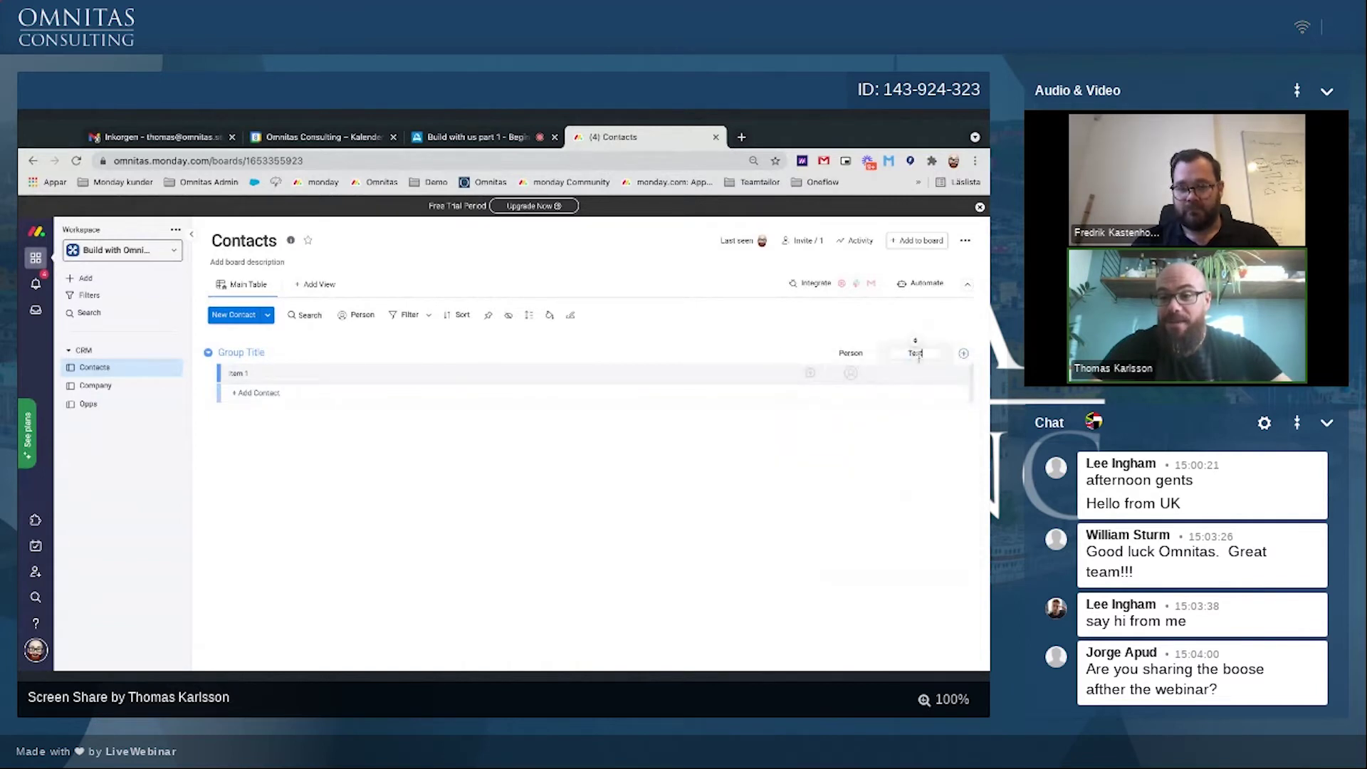
click(916, 354)
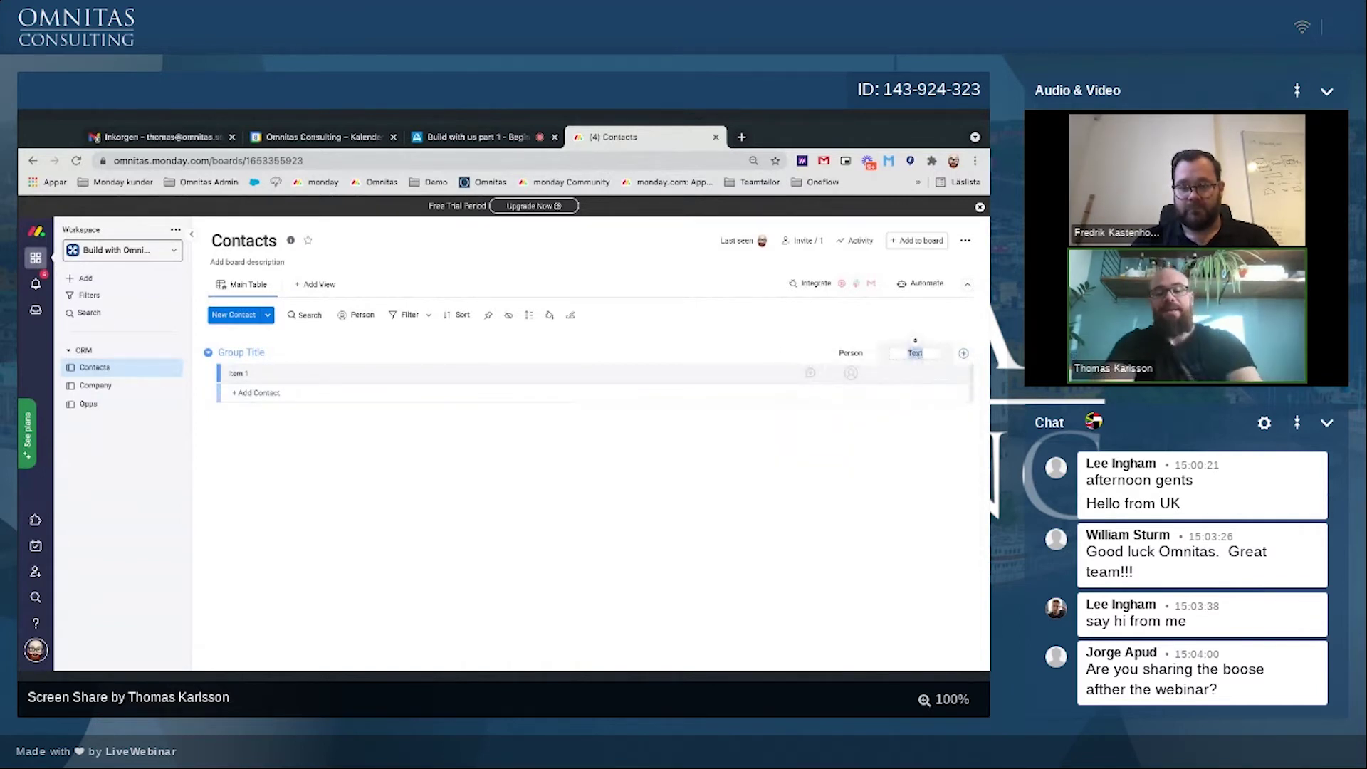
text(Title)
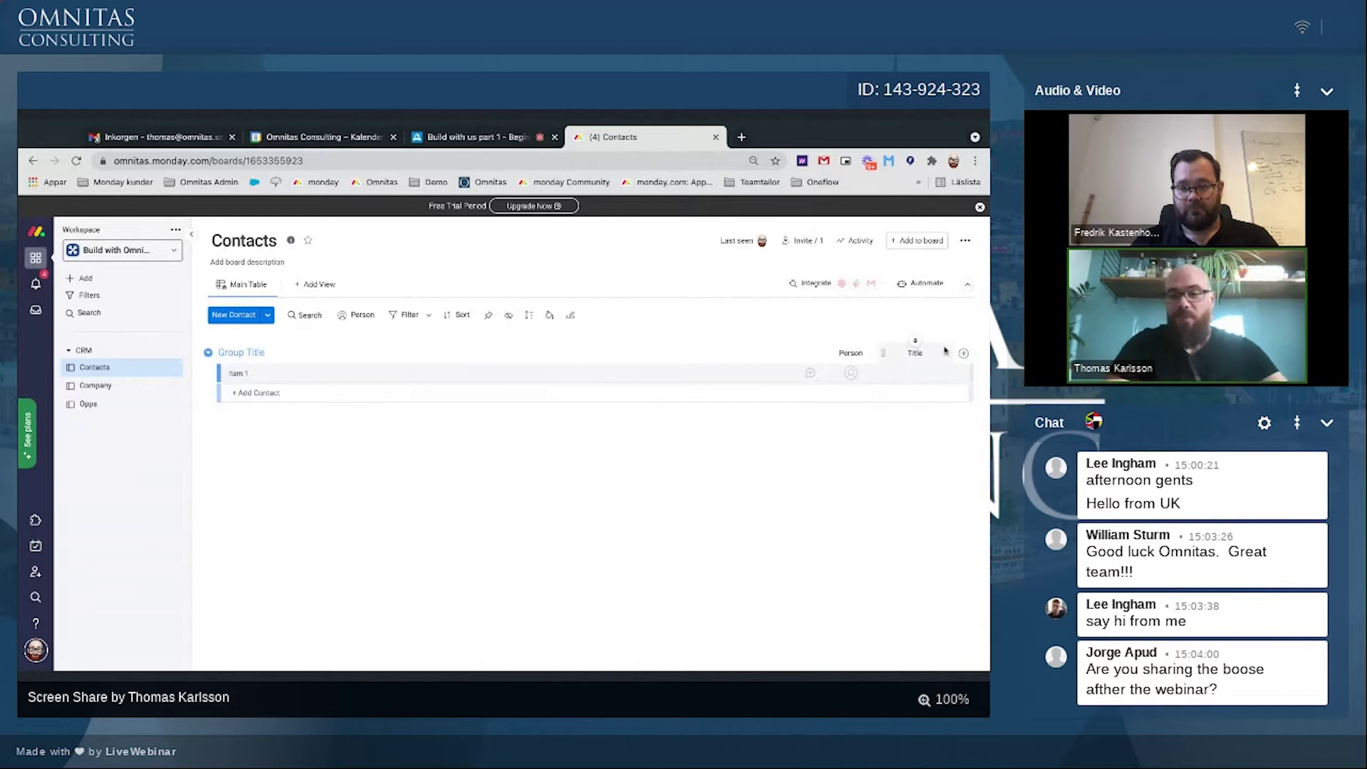
key(Return)
click(965, 355)
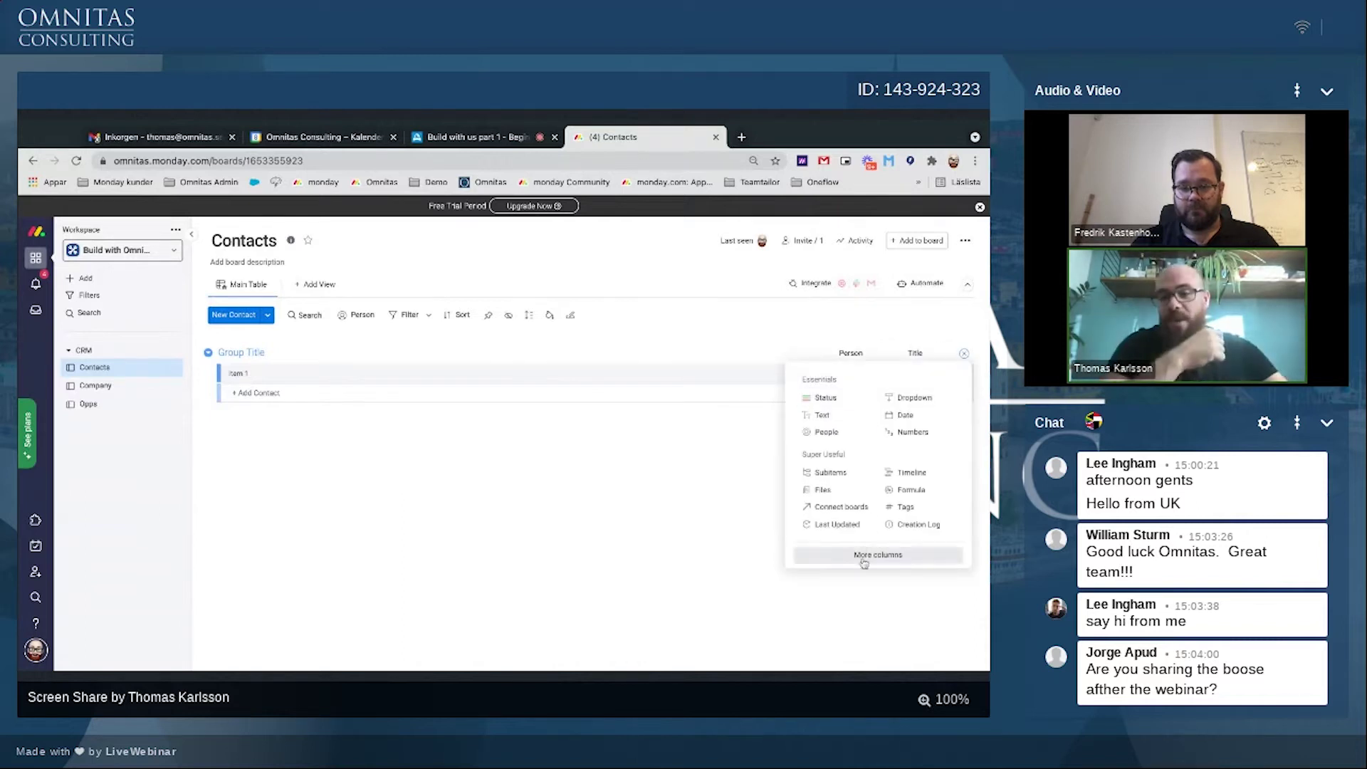
click(872, 554)
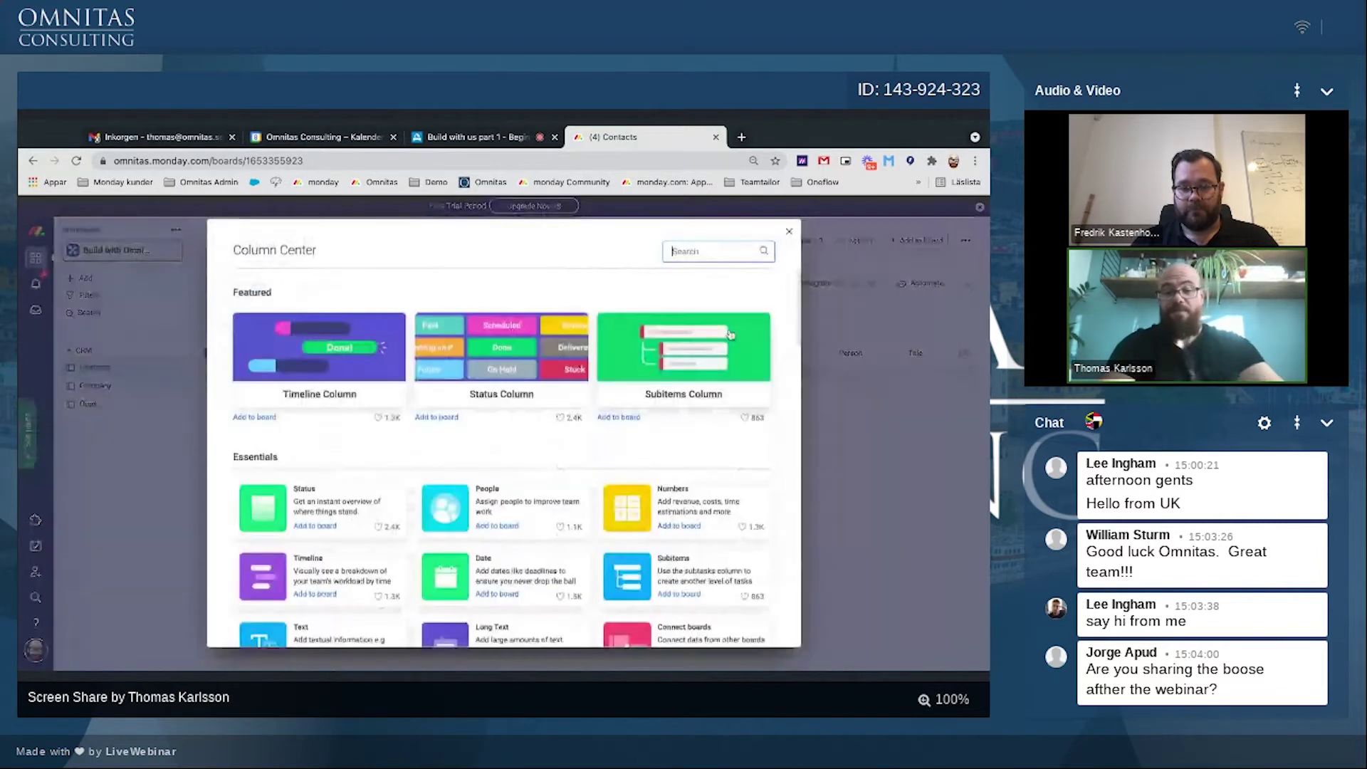
text(phone)
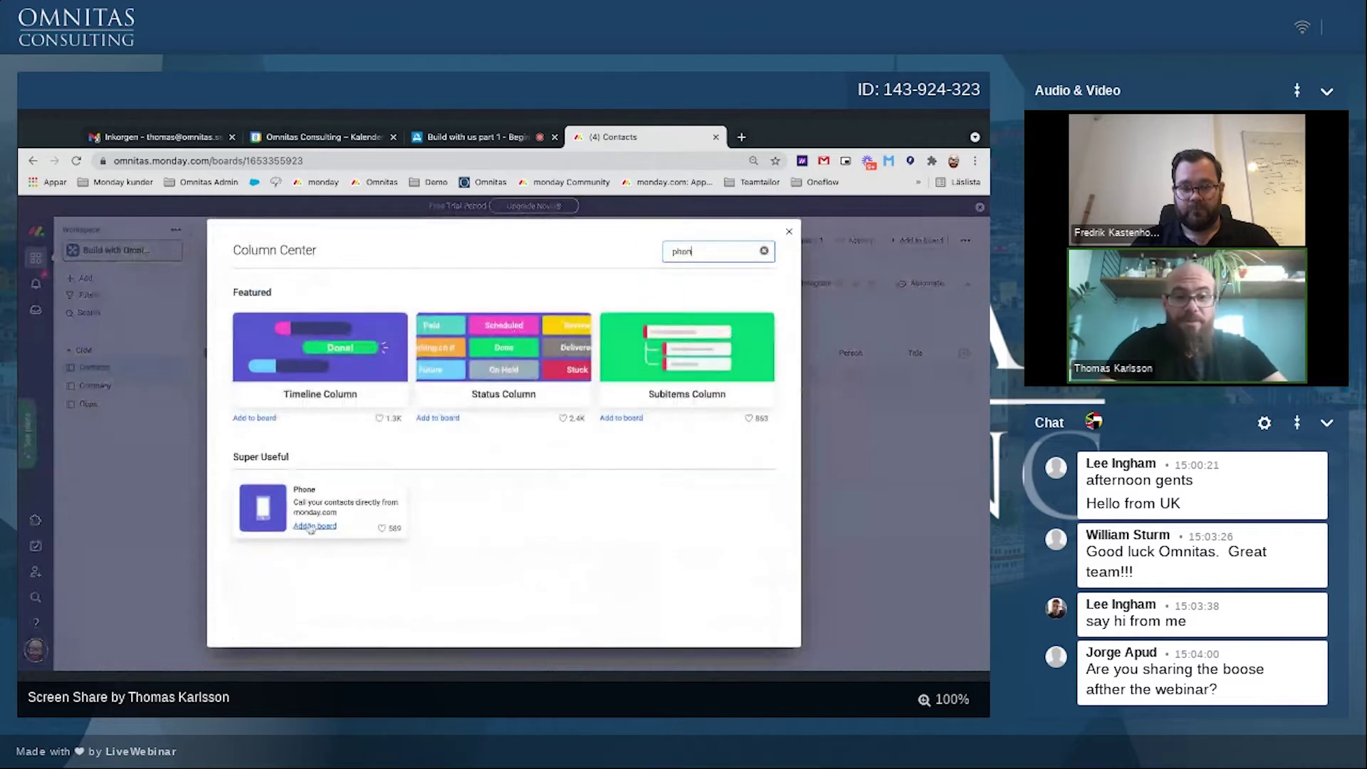
click(313, 613)
Step: Add an Email column and a text column named domain
click(963, 354)
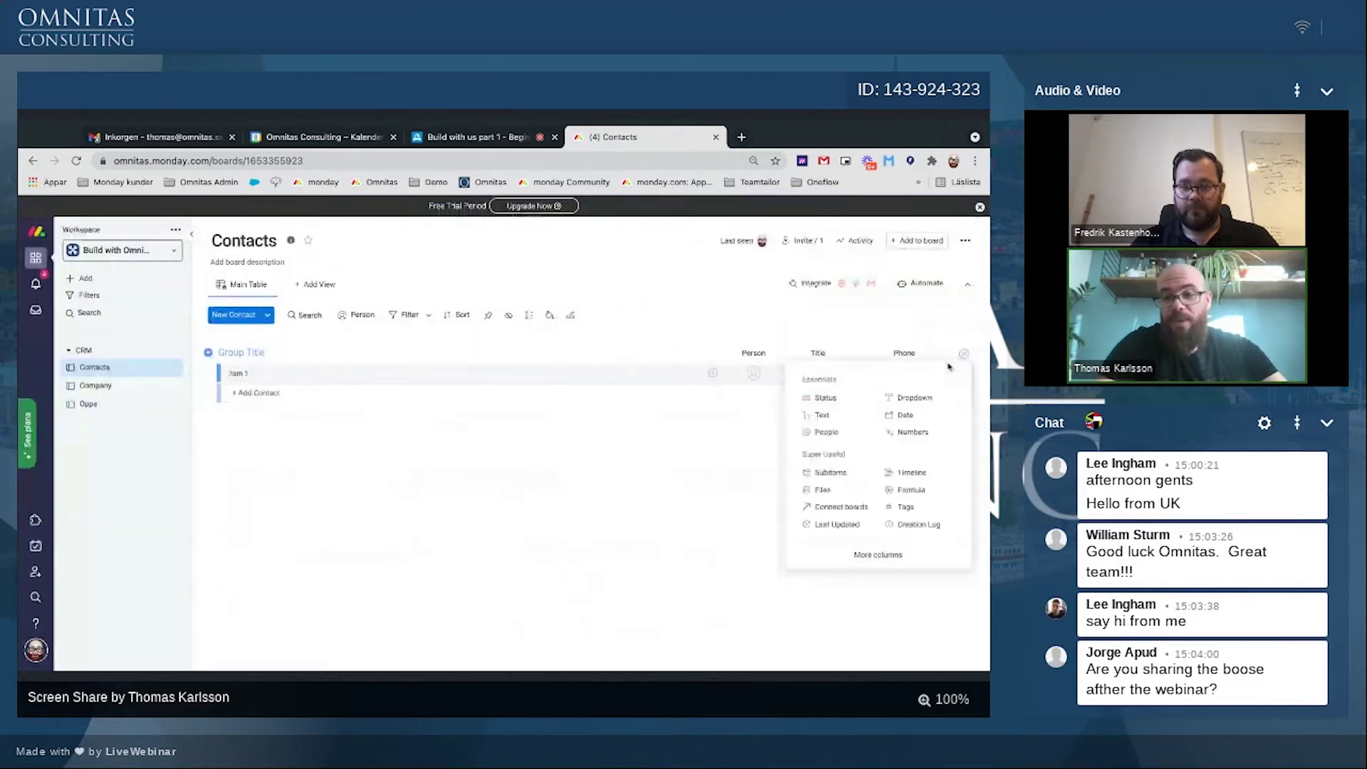
click(839, 550)
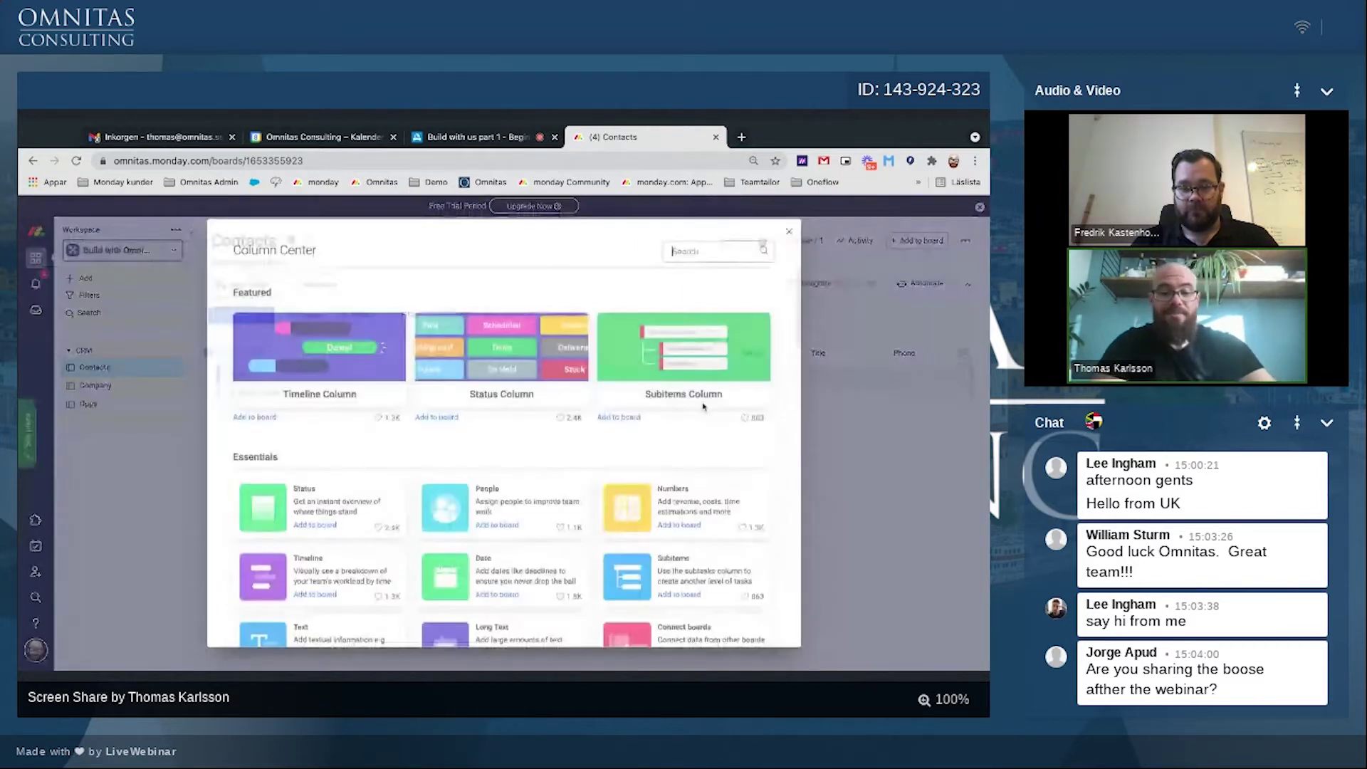
text(ema)
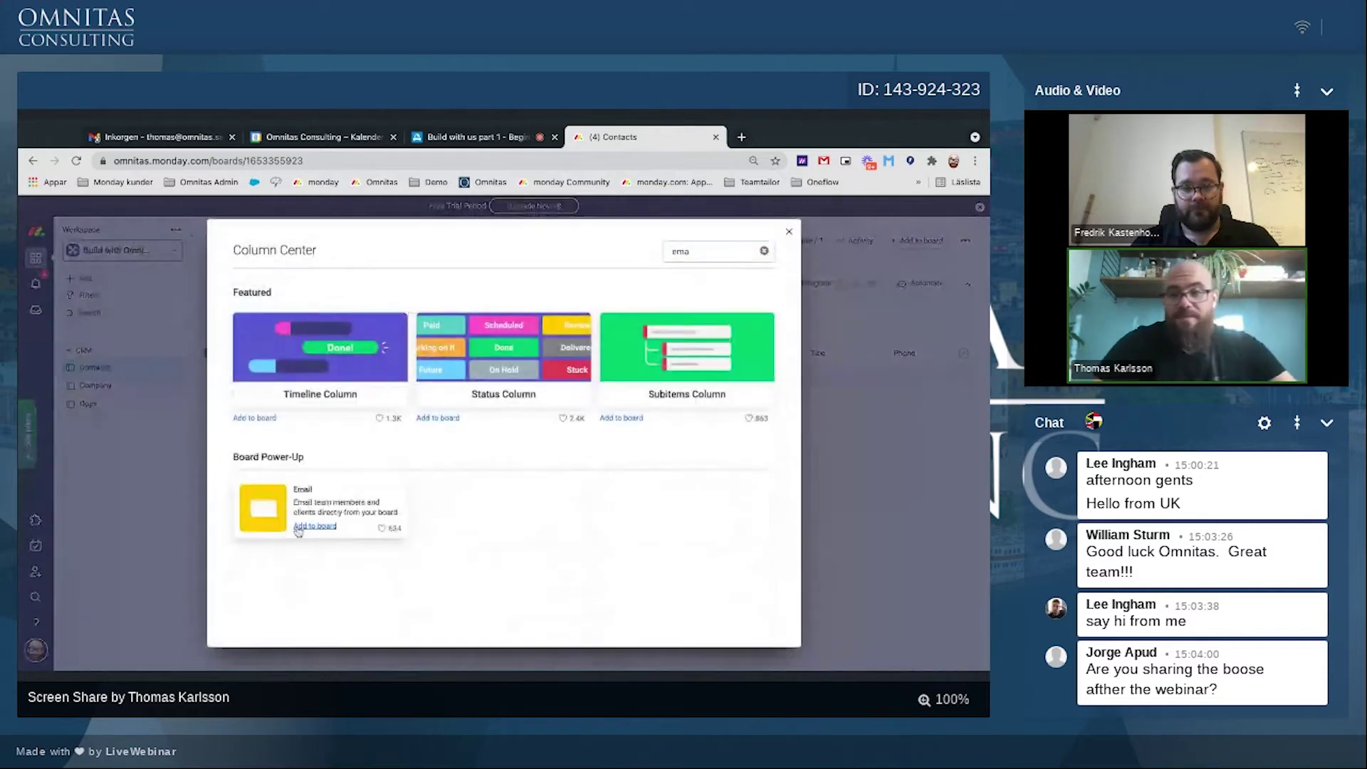
click(299, 528)
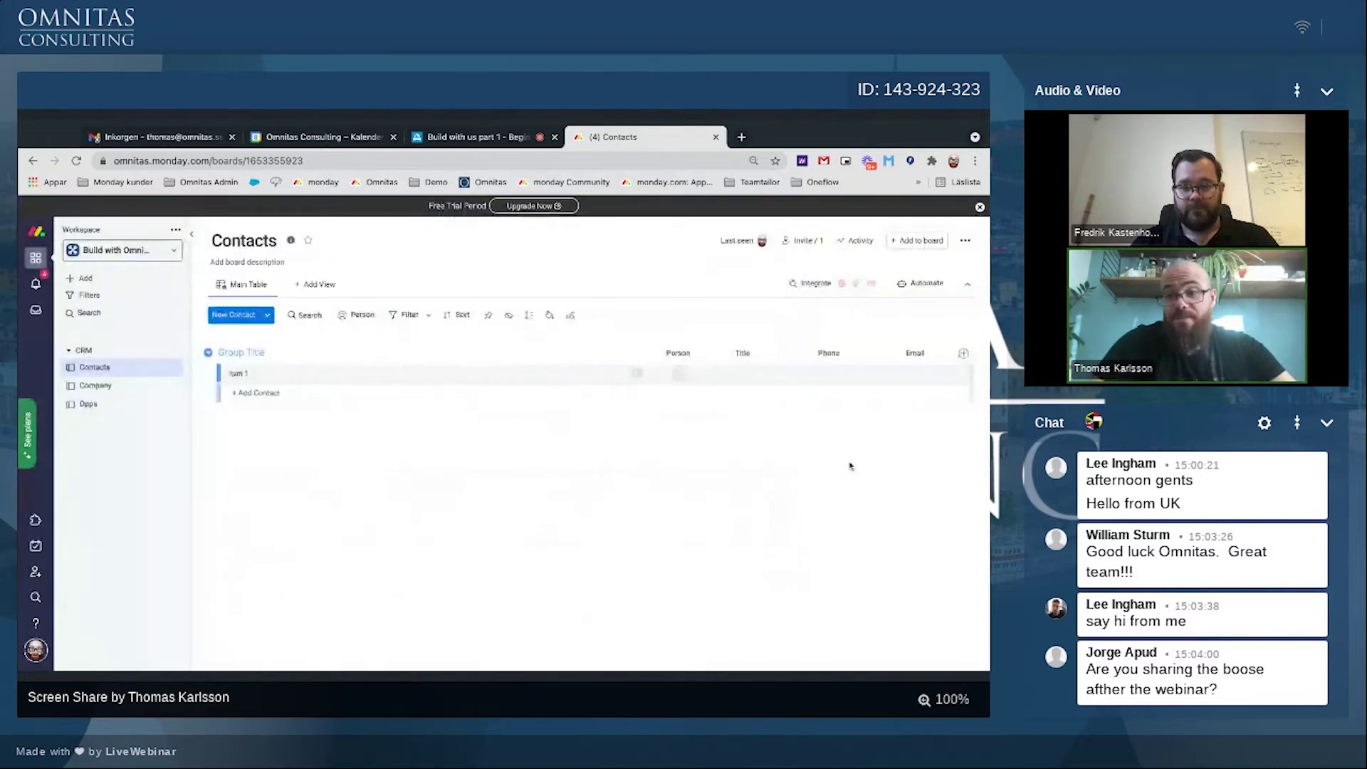
click(964, 355)
click(822, 414)
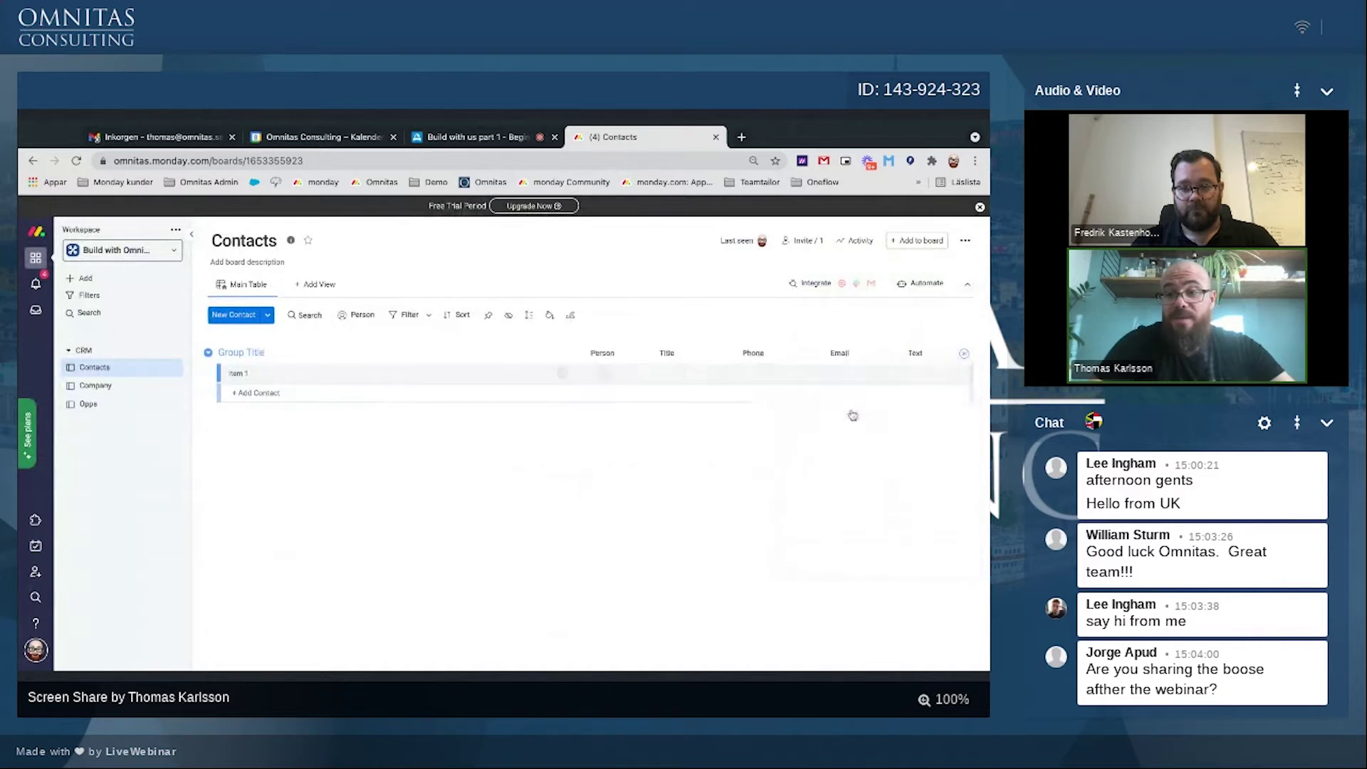
text(do)
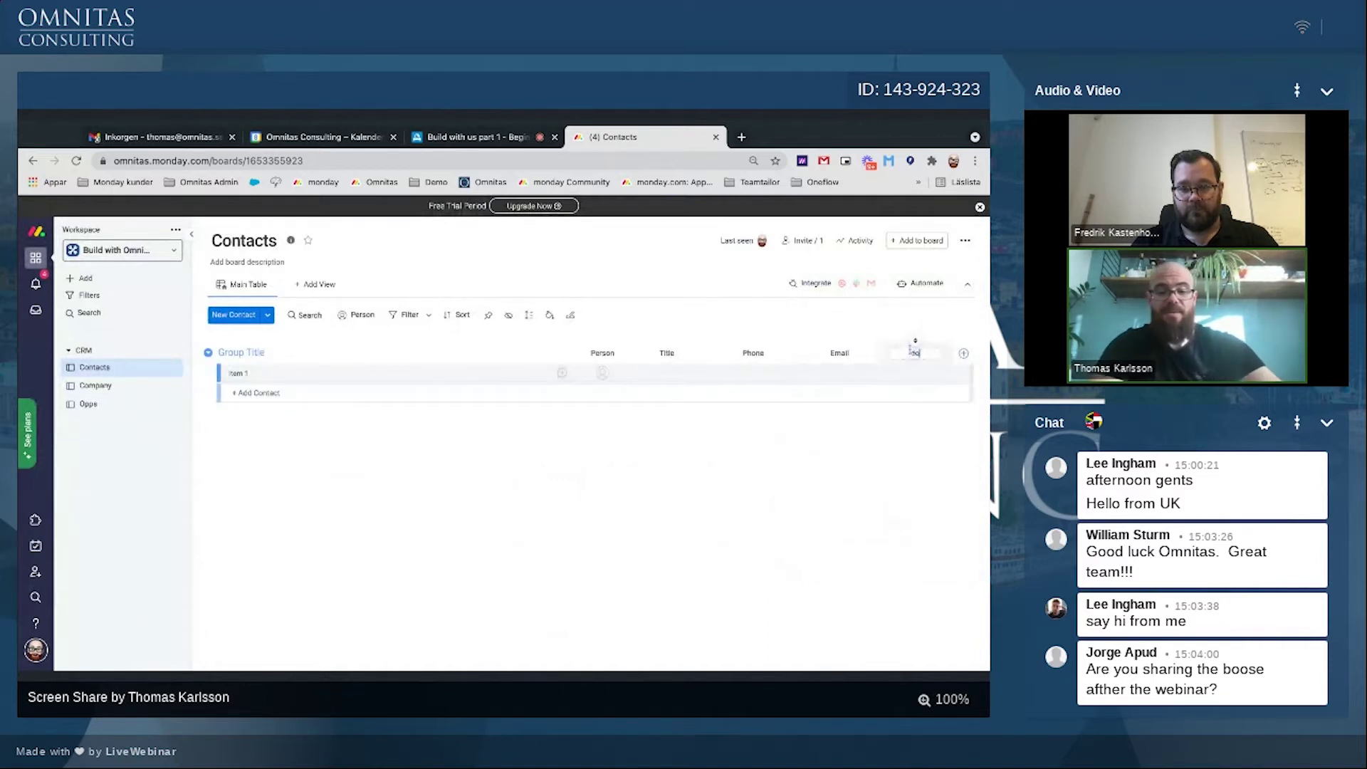
text(main)
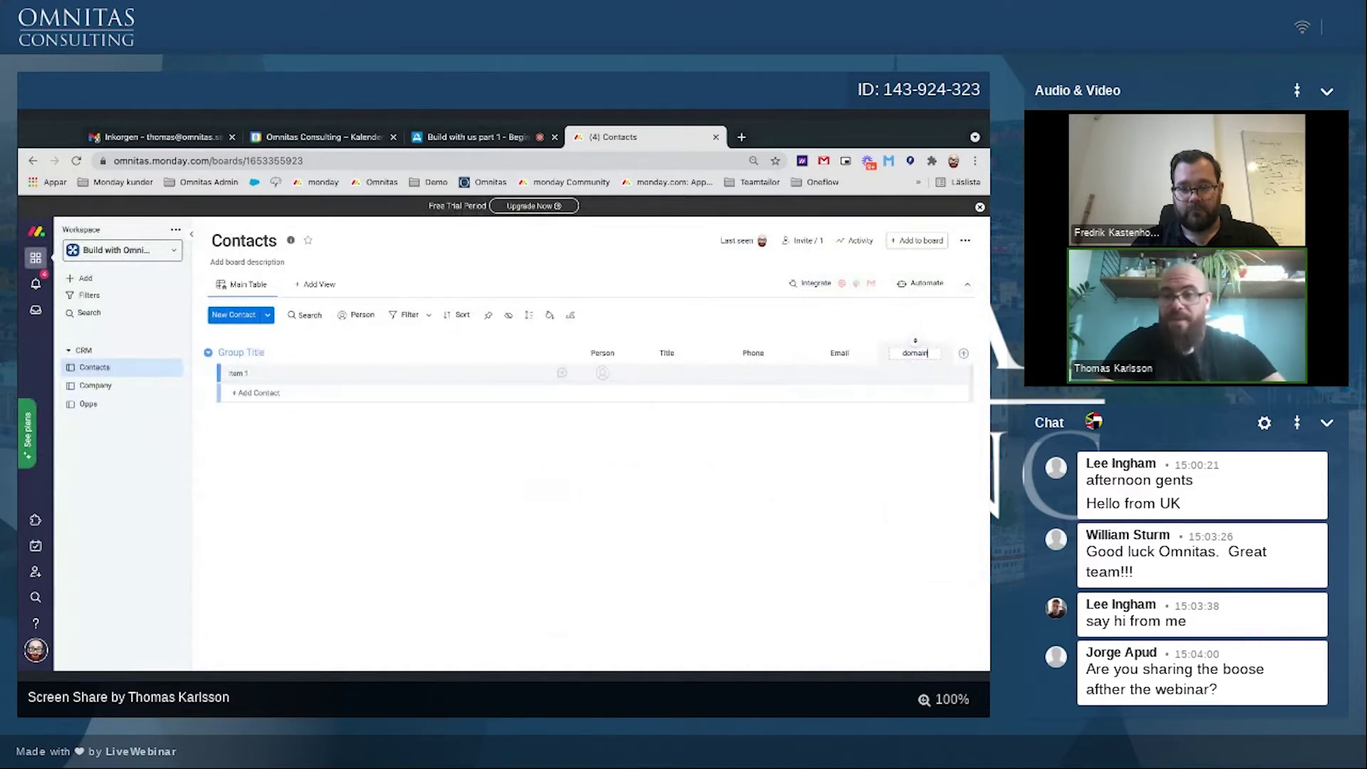
key(Return)
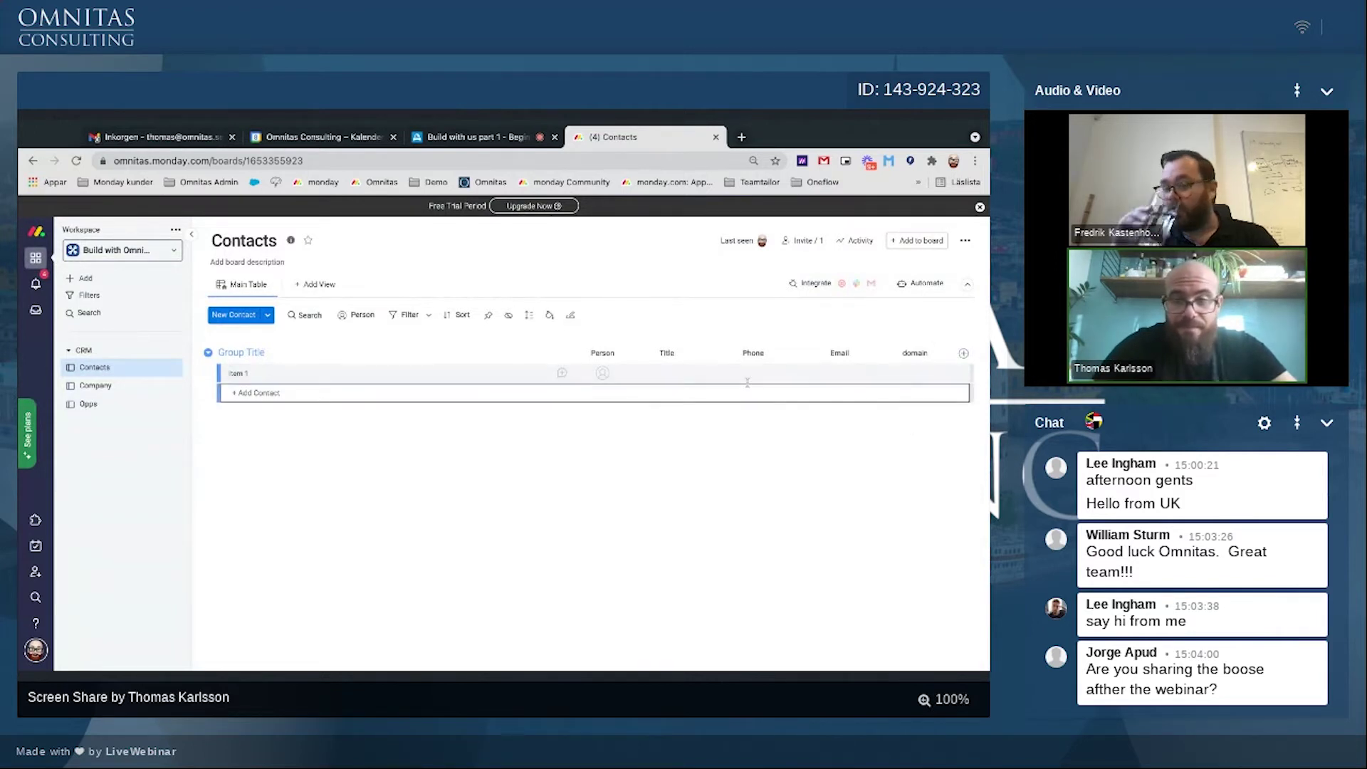
Step: Add a two-way Connect boards column linked to the Company board, without a mirror column
click(963, 355)
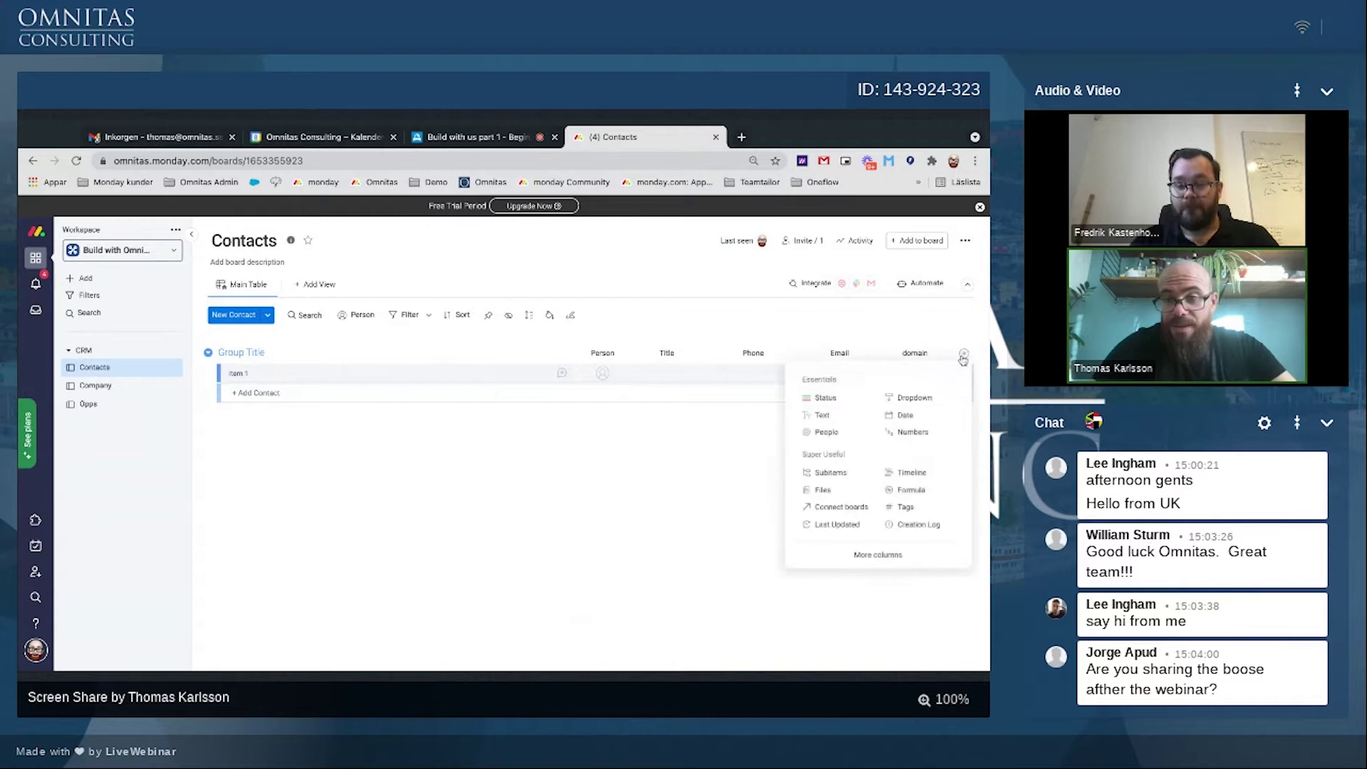
click(822, 507)
click(821, 504)
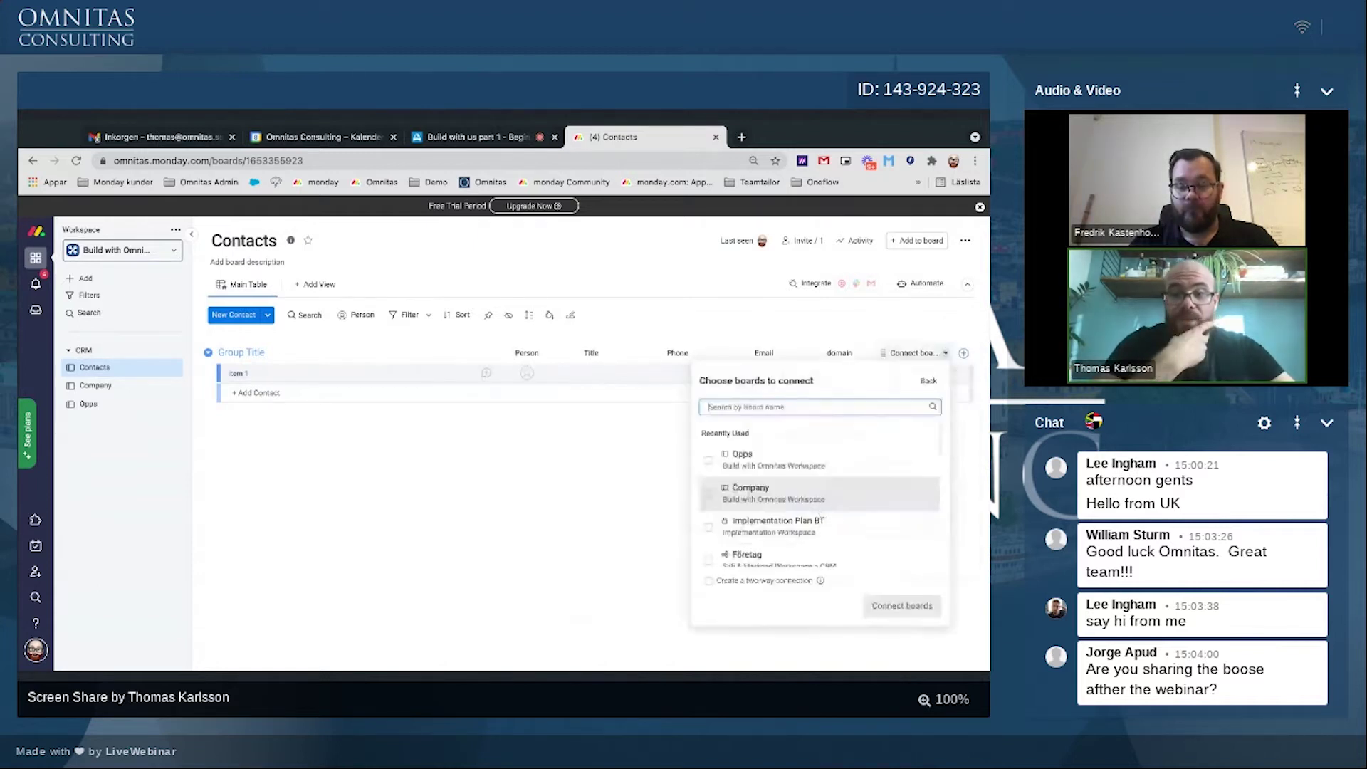
click(709, 494)
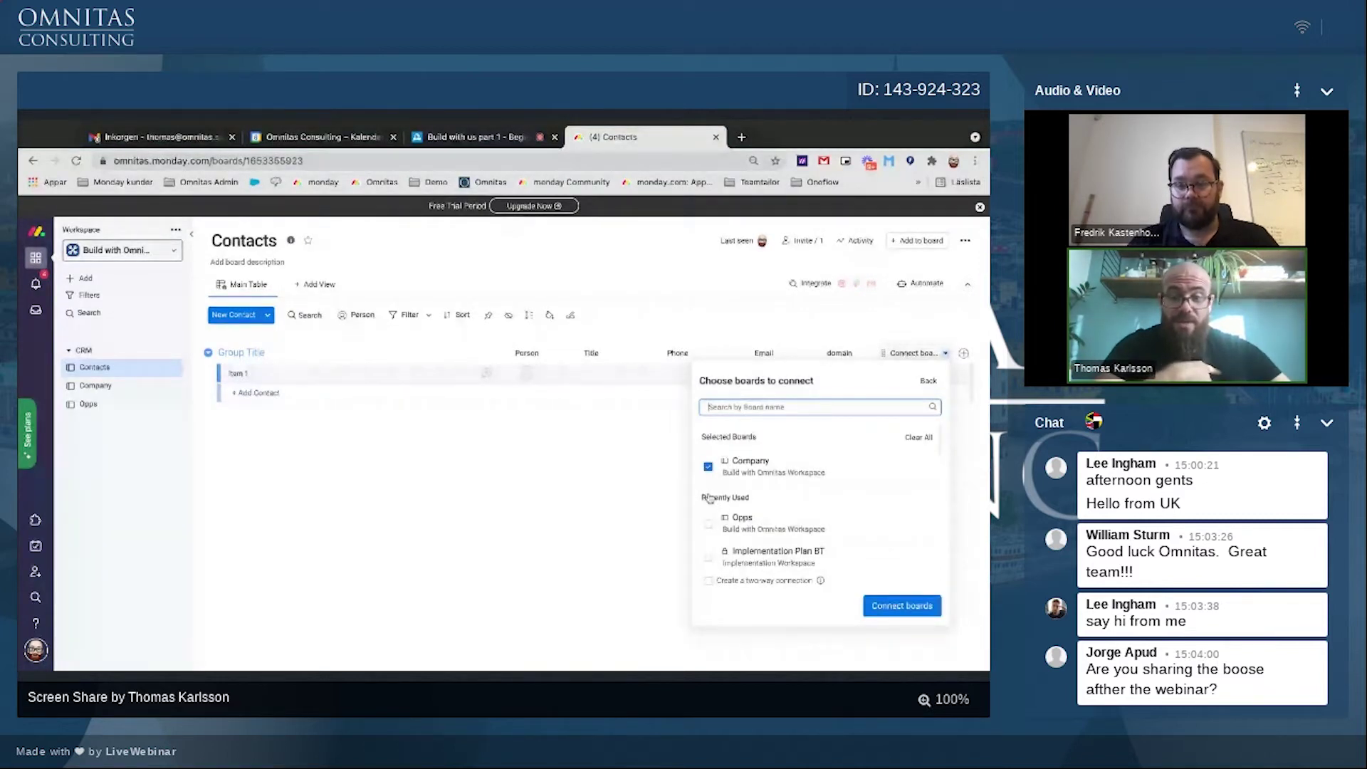
click(709, 580)
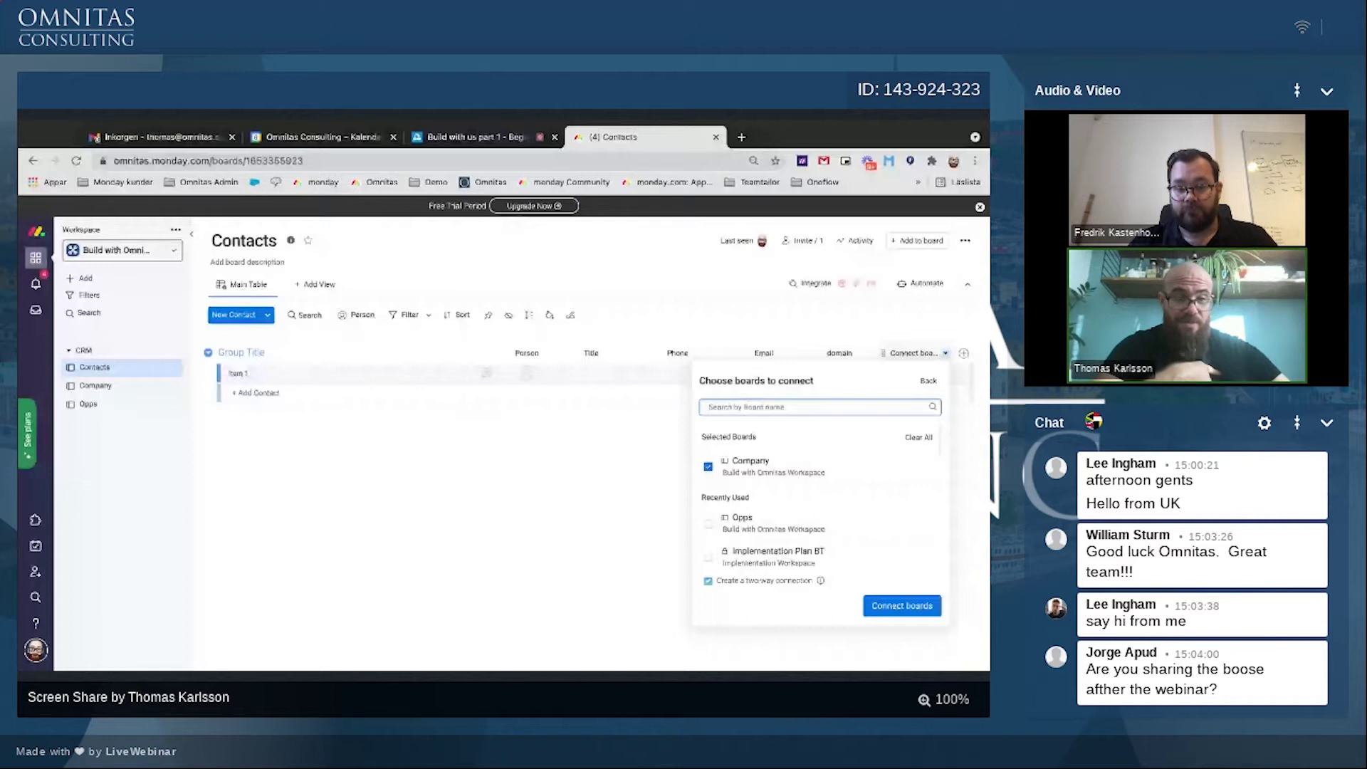
click(914, 604)
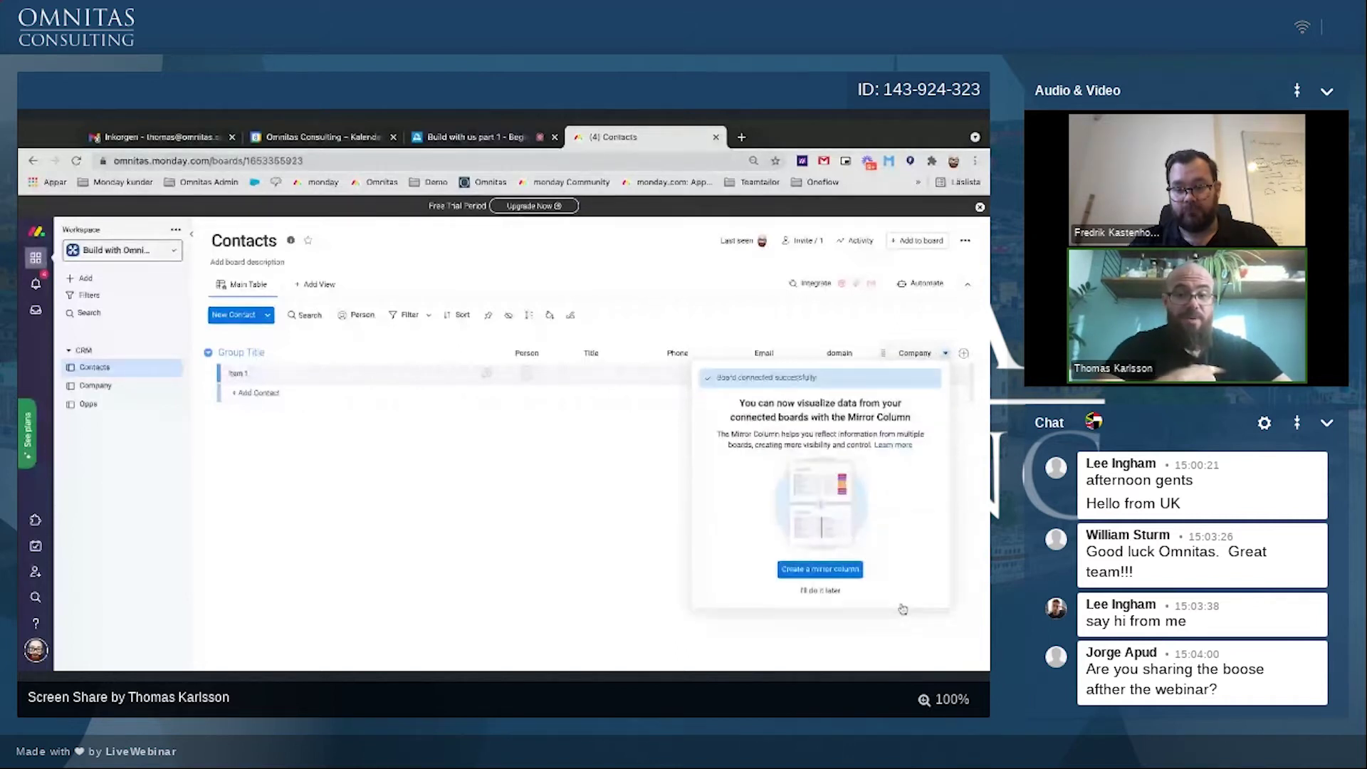
click(833, 591)
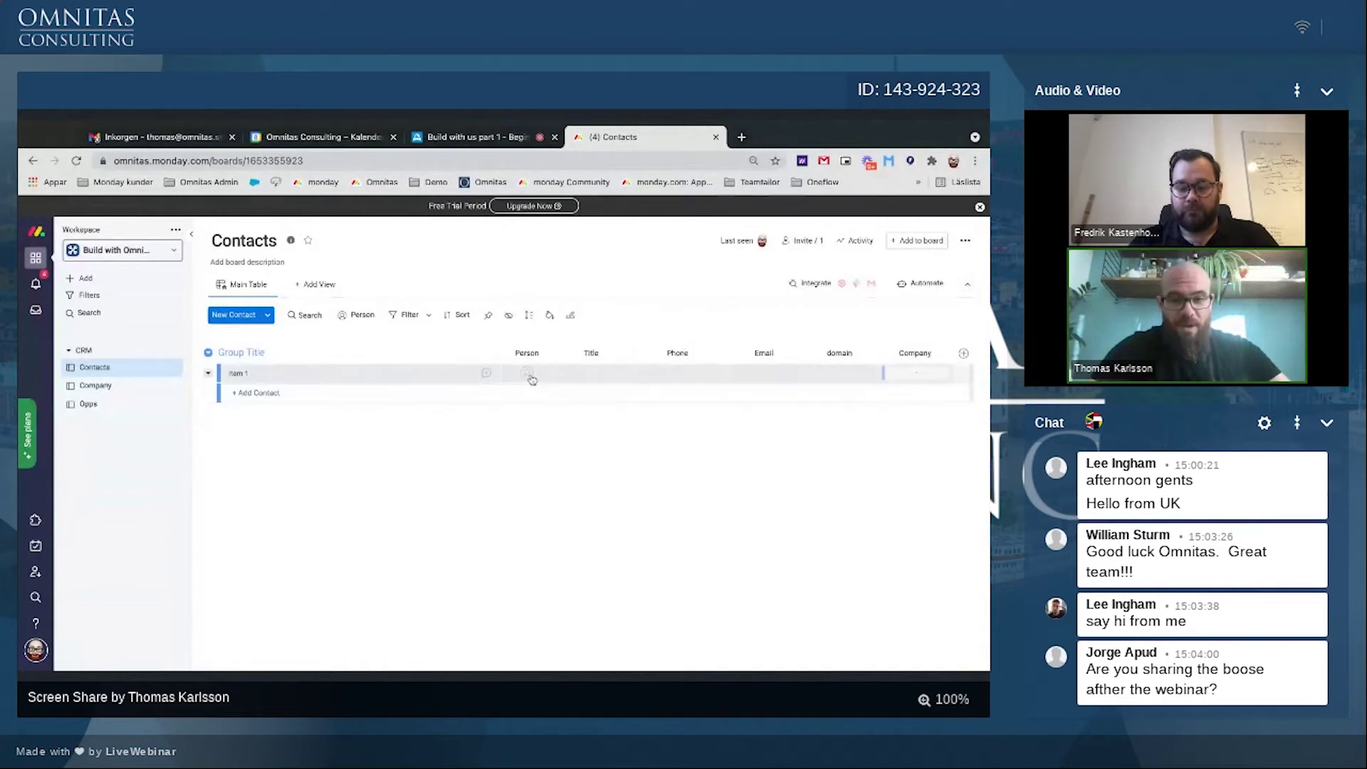
Step: Delete the Person column and move the Company column to the first position
click(547, 358)
click(573, 650)
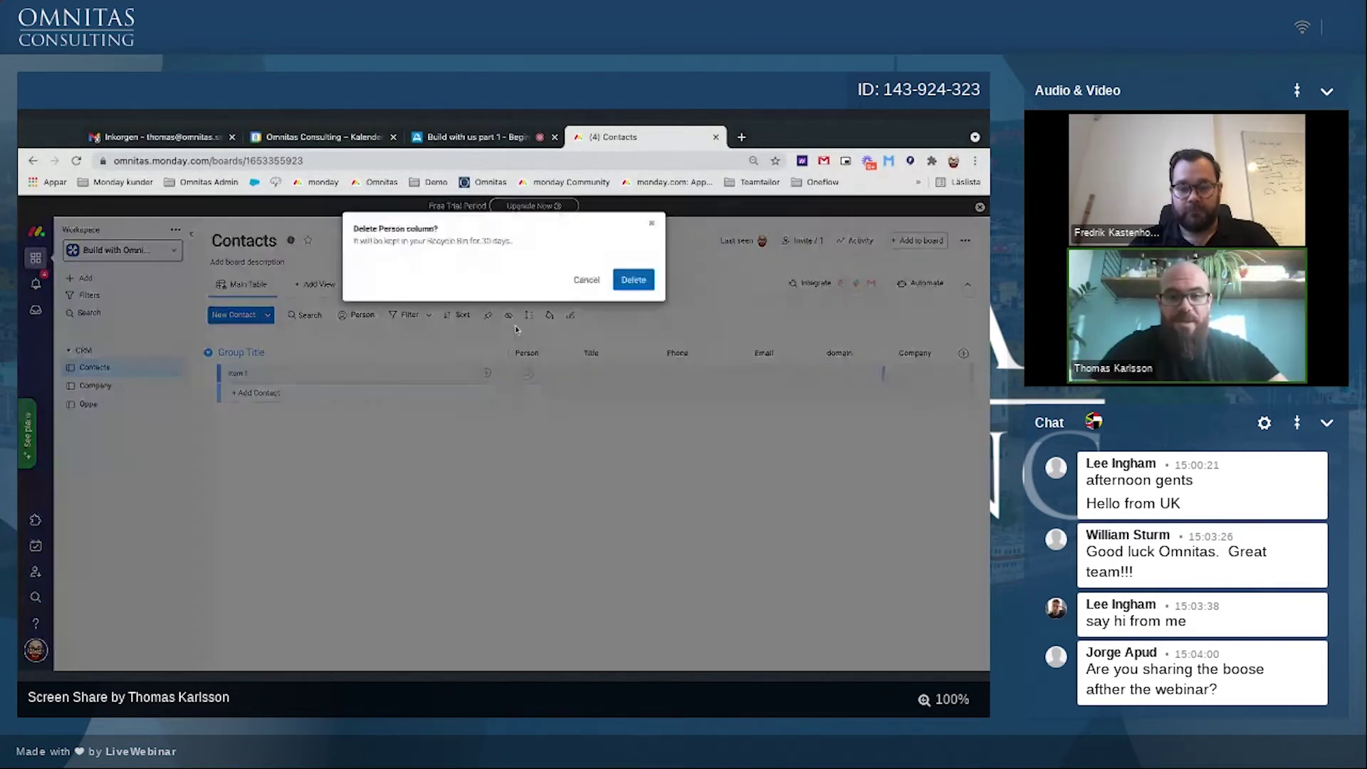
click(630, 281)
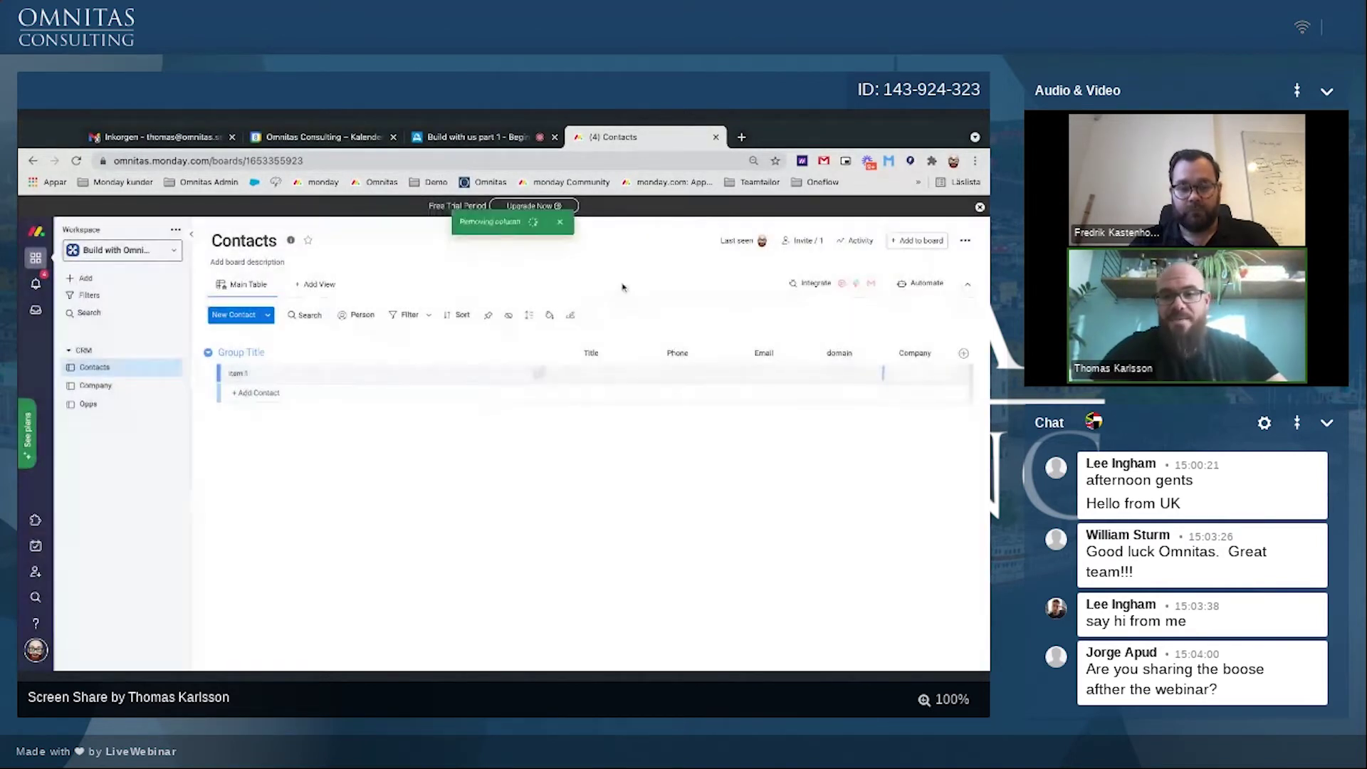
drag(883, 355, 591, 354)
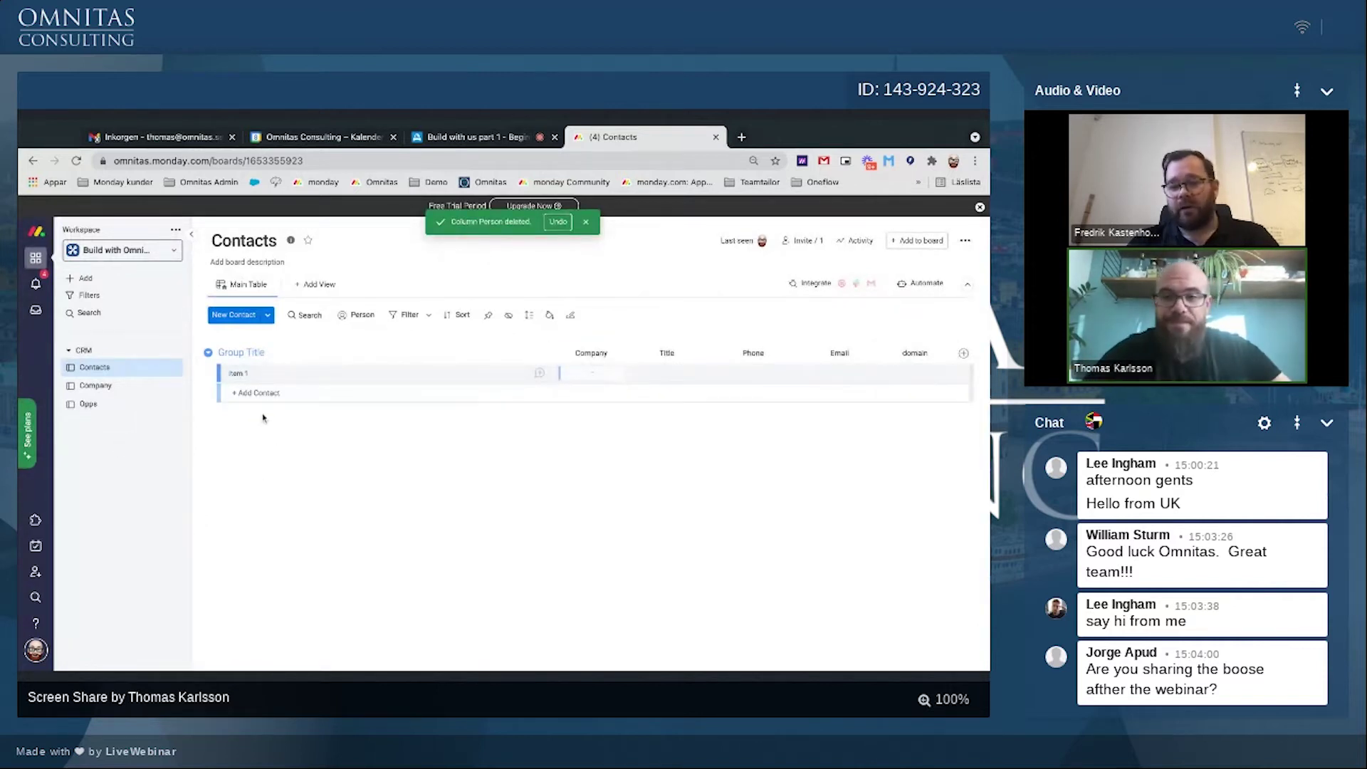
Step: Replace Item 1 with the contact's name and set the title to CEO
click(262, 376)
triple_click(262, 377)
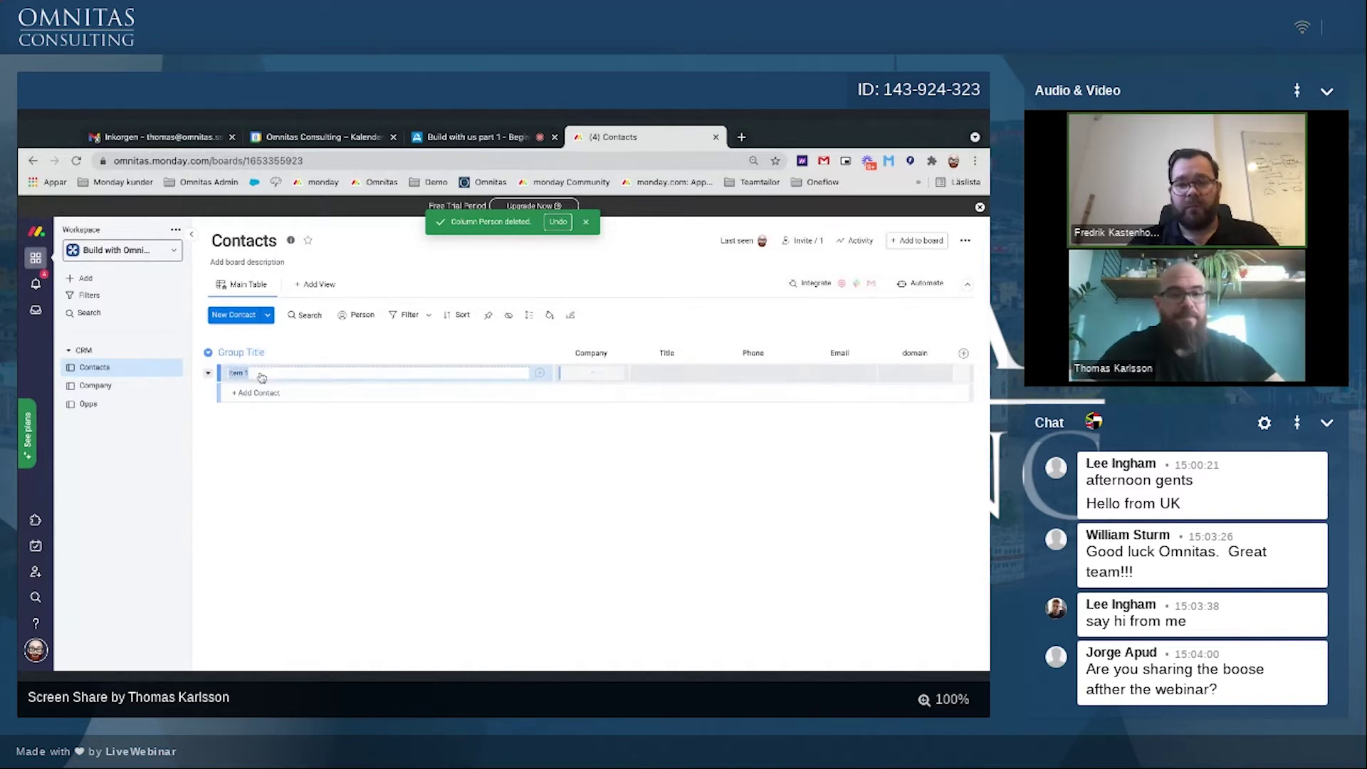
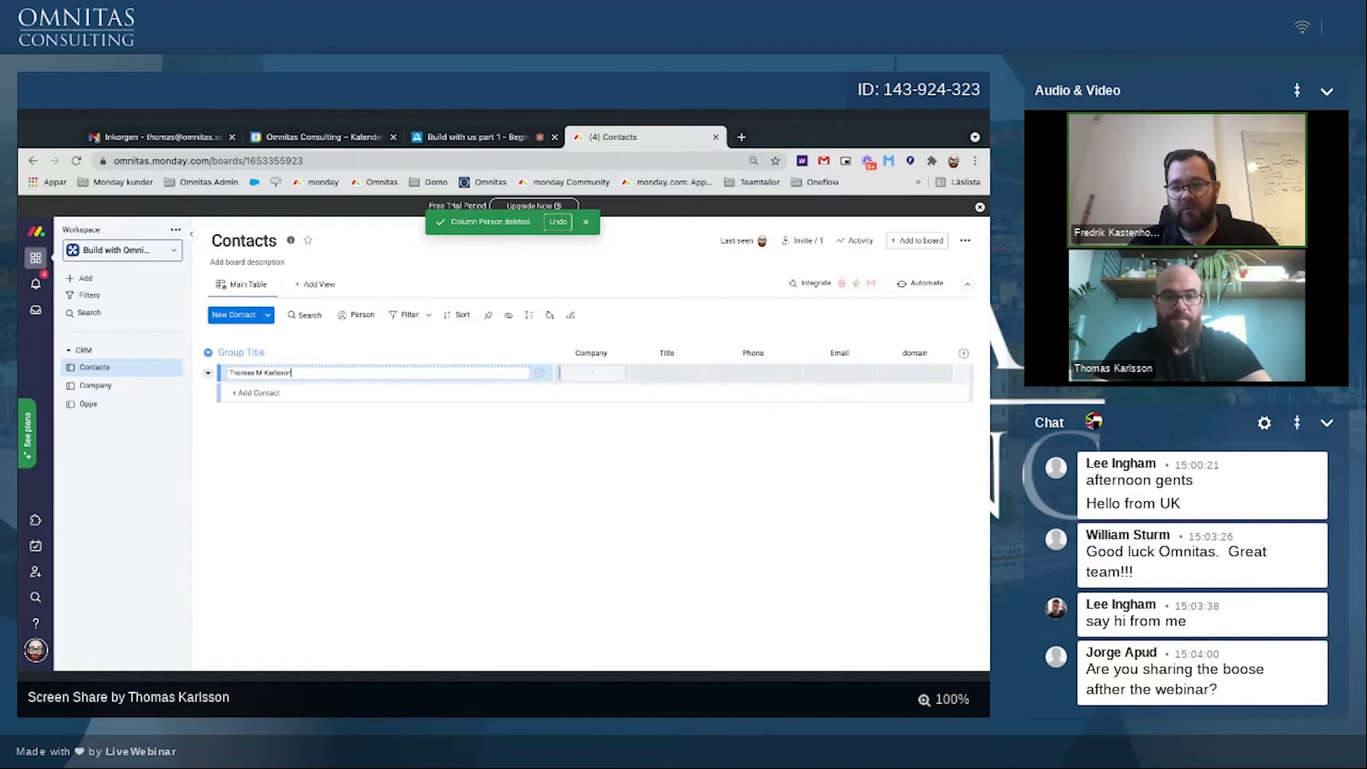
key(Return)
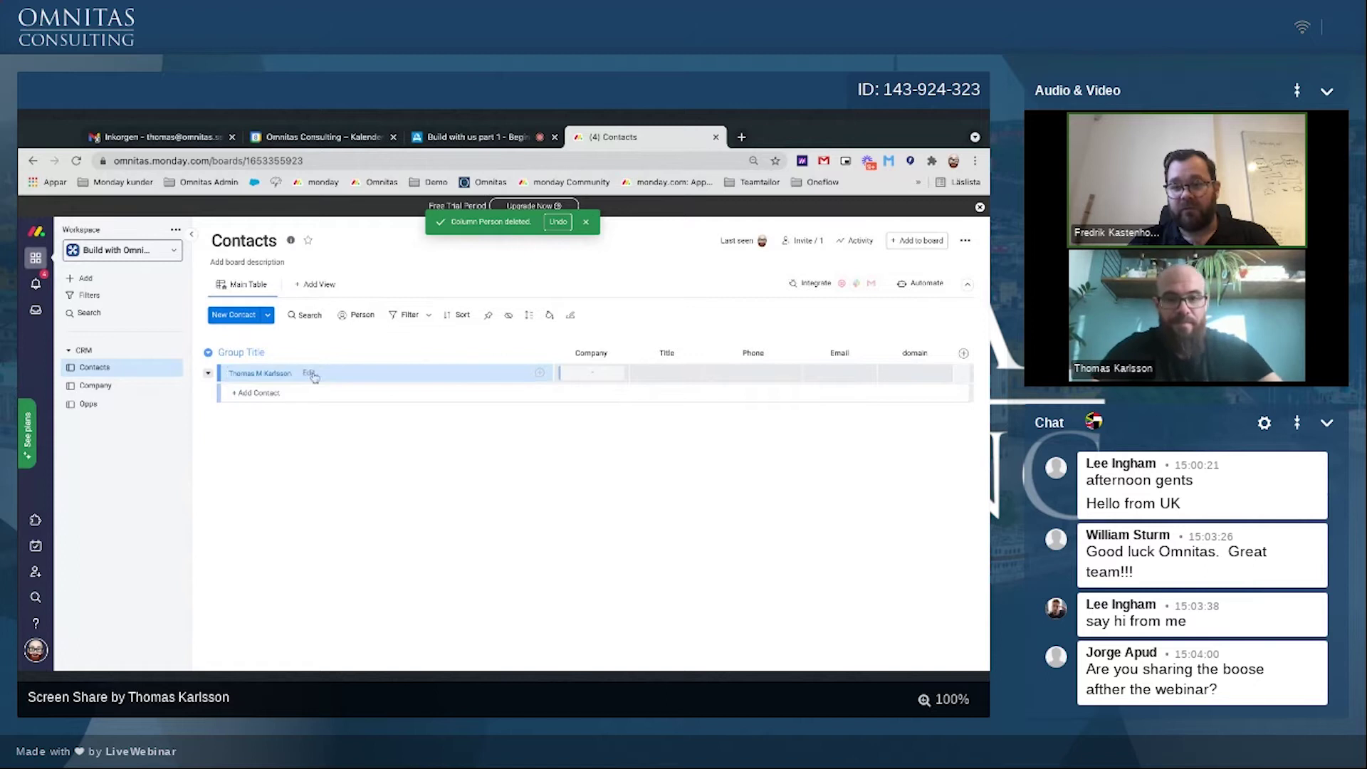
click(683, 371)
text(CEO)
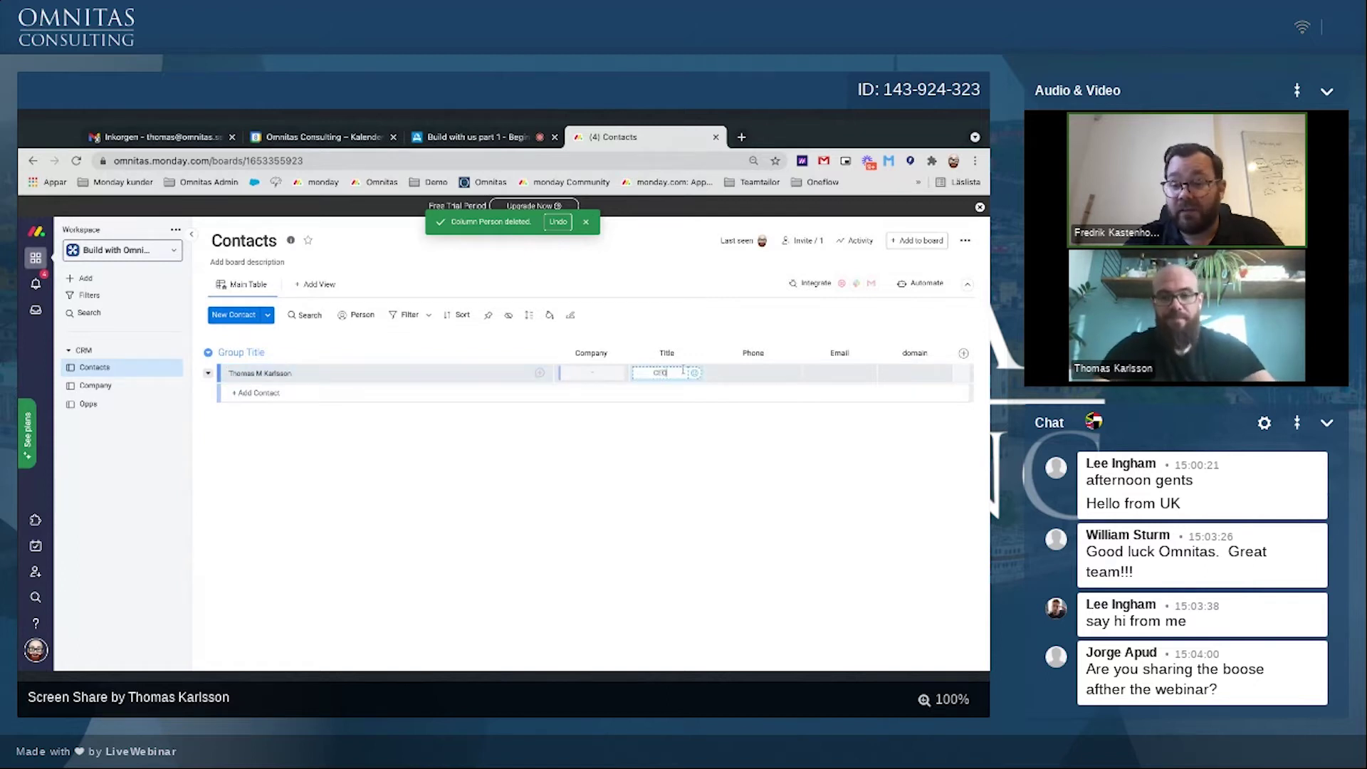
key(Return)
Step: Fill in the contact's phone number, e-mail address and domain omnitas.se
click(751, 375)
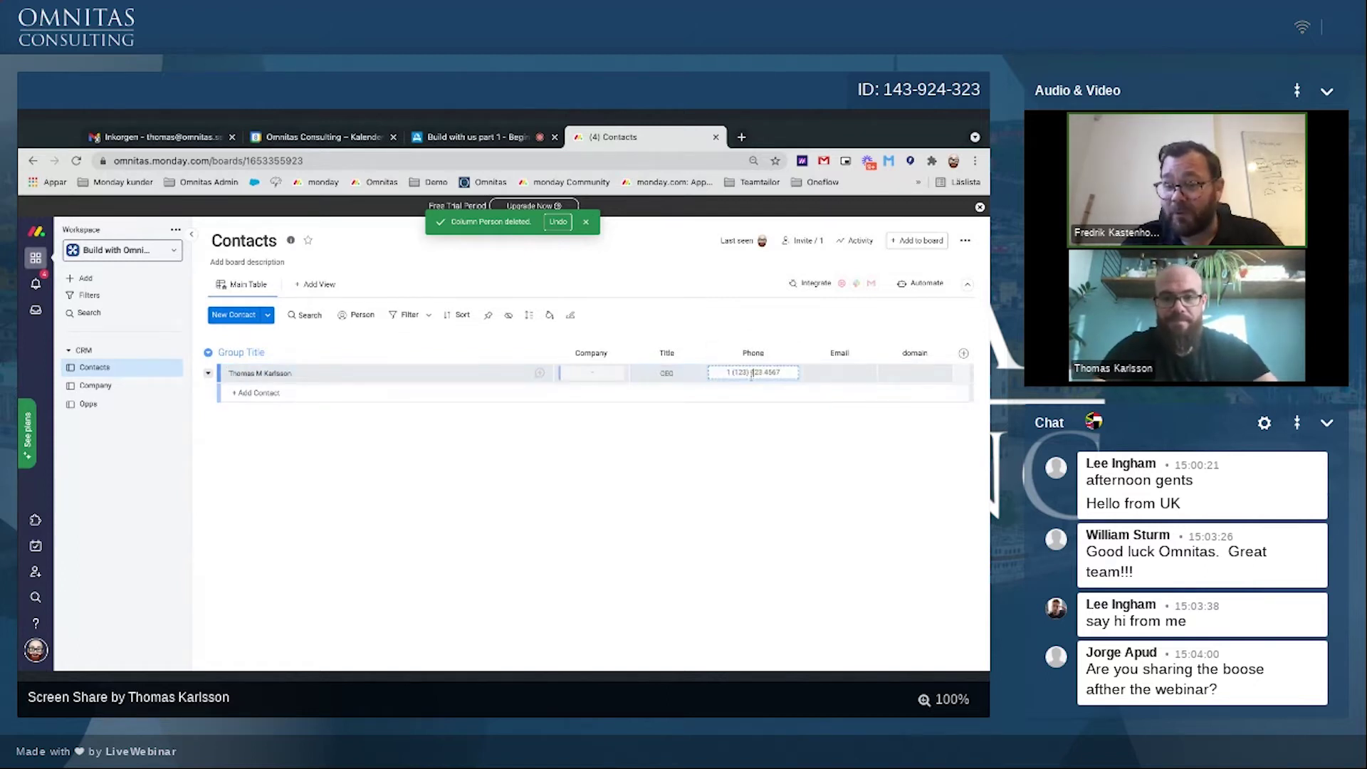
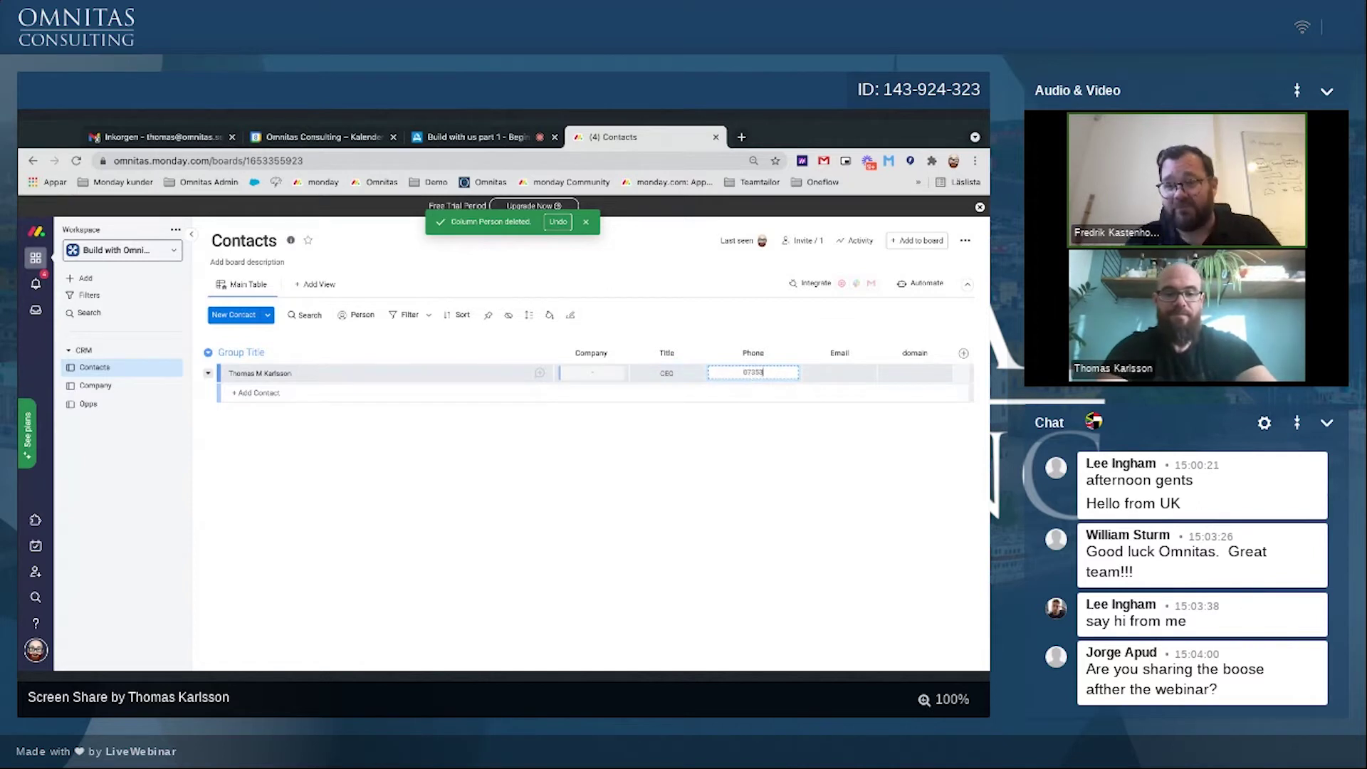
key(Return)
click(830, 378)
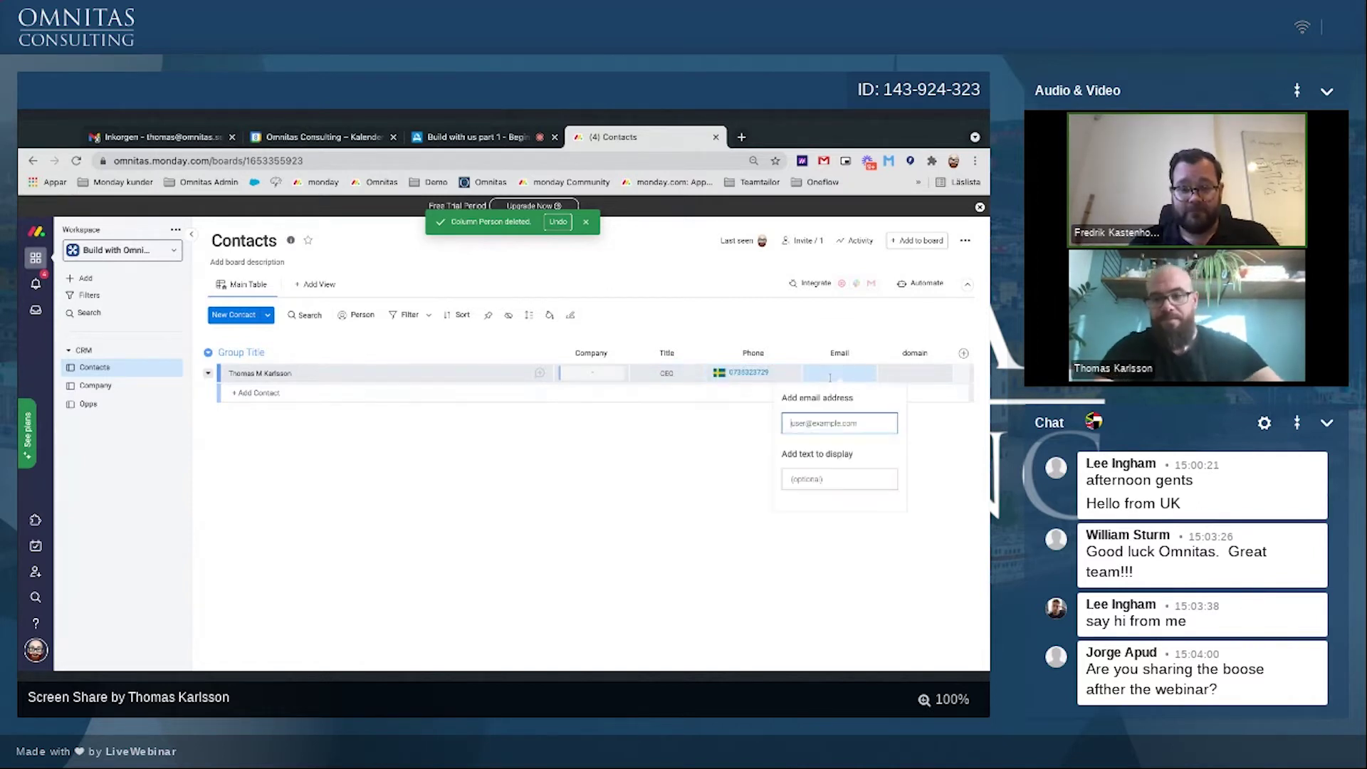
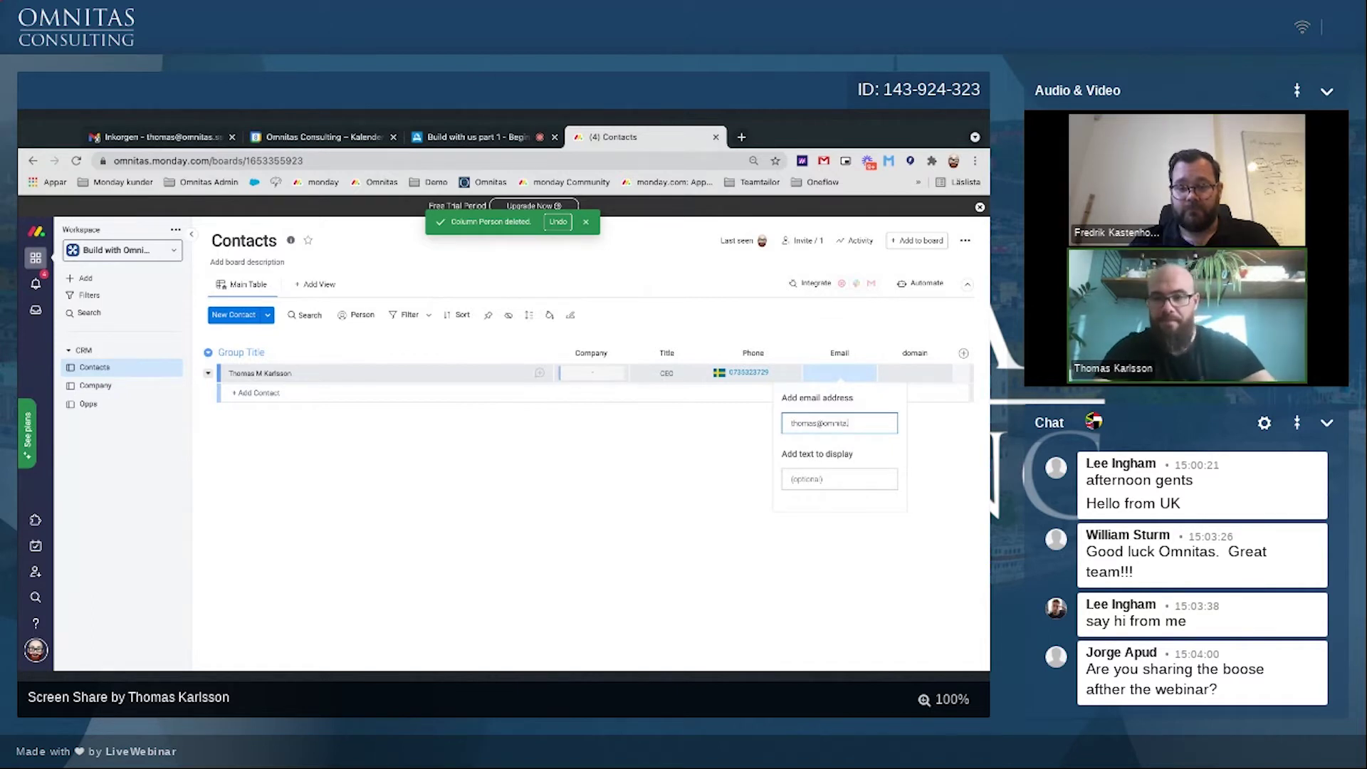
key(Return)
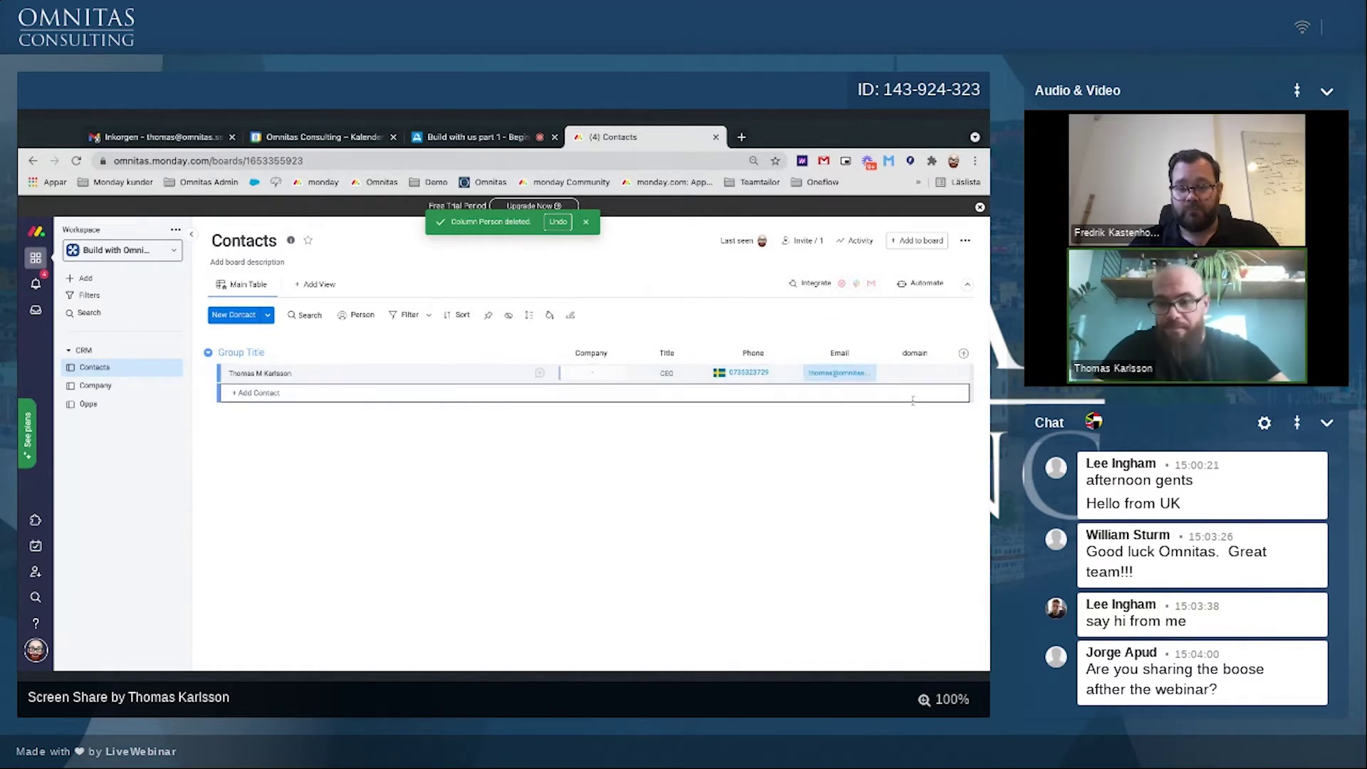
click(908, 373)
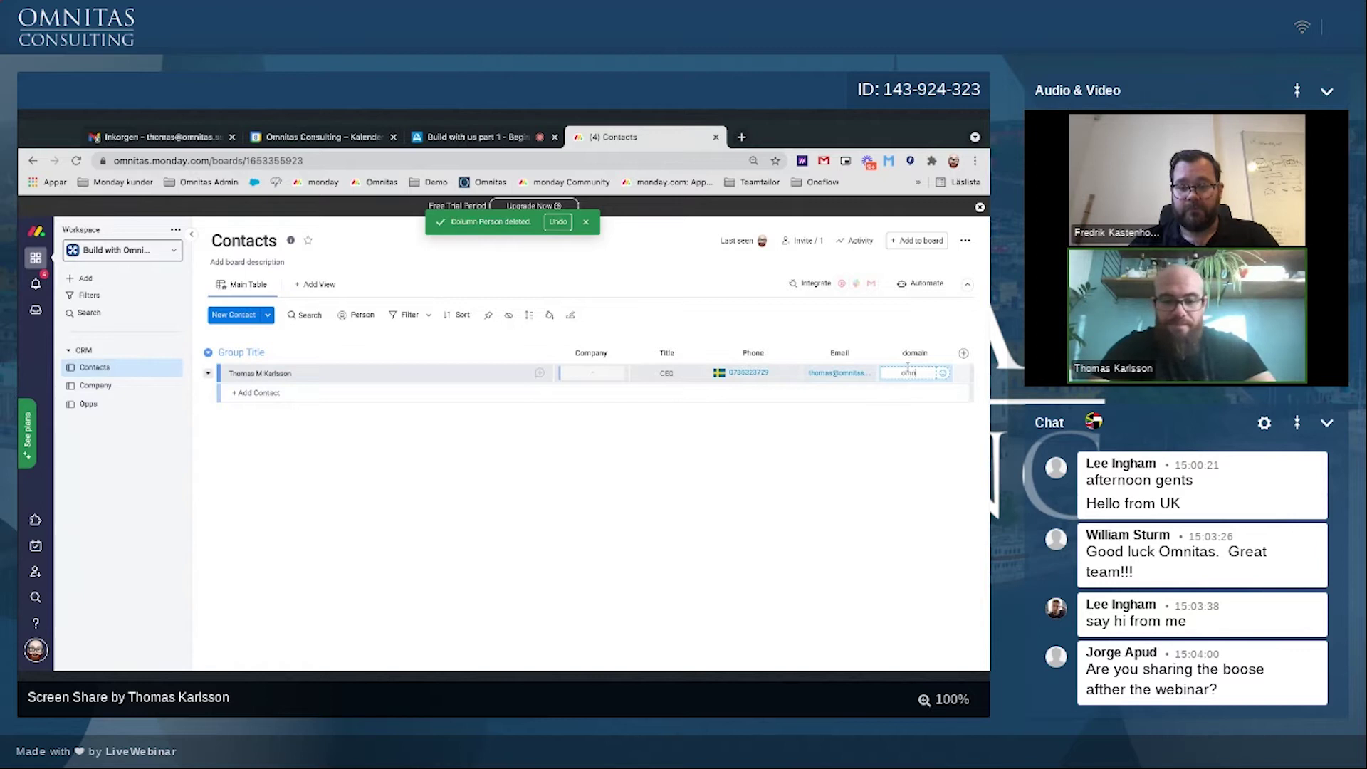
key(Return)
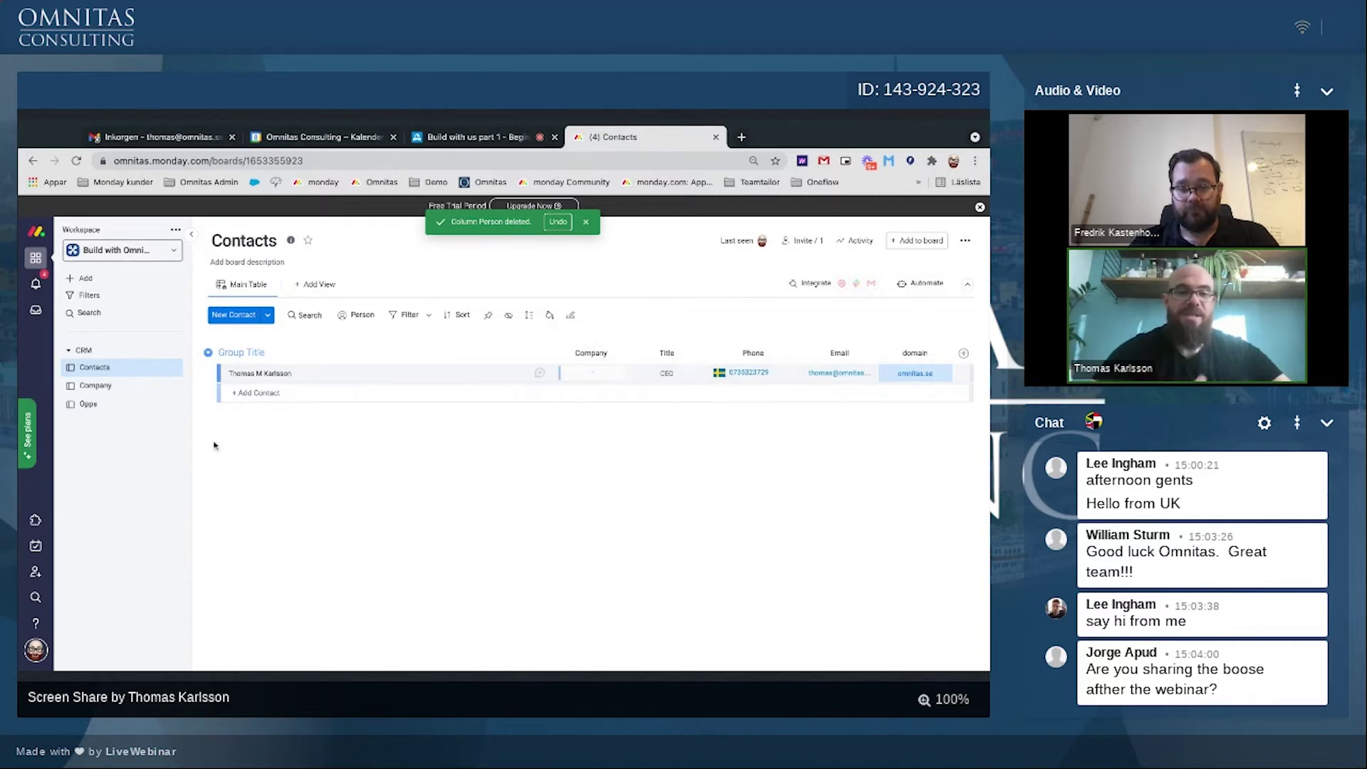
Step: Rename the group to Contacts and add a Type status column after the item names
triple_click(237, 353)
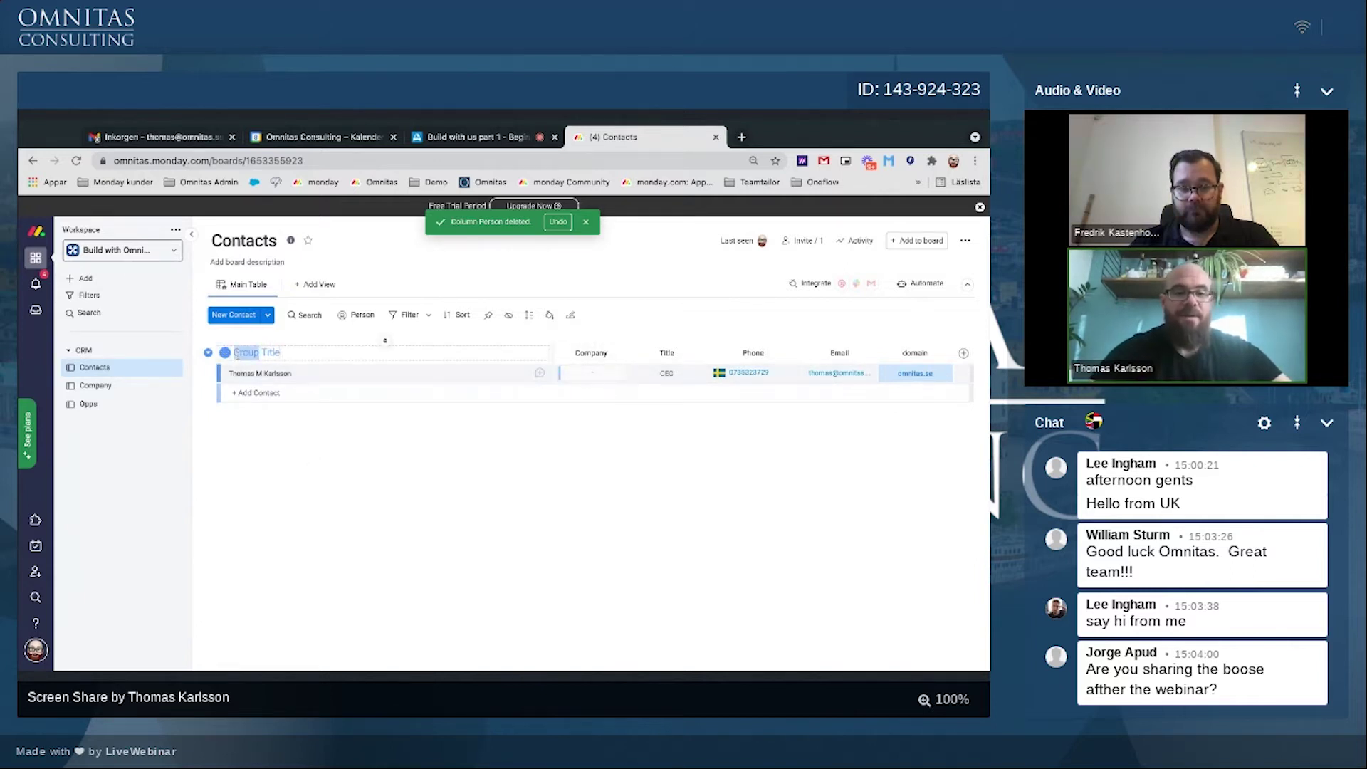
text(Contacts)
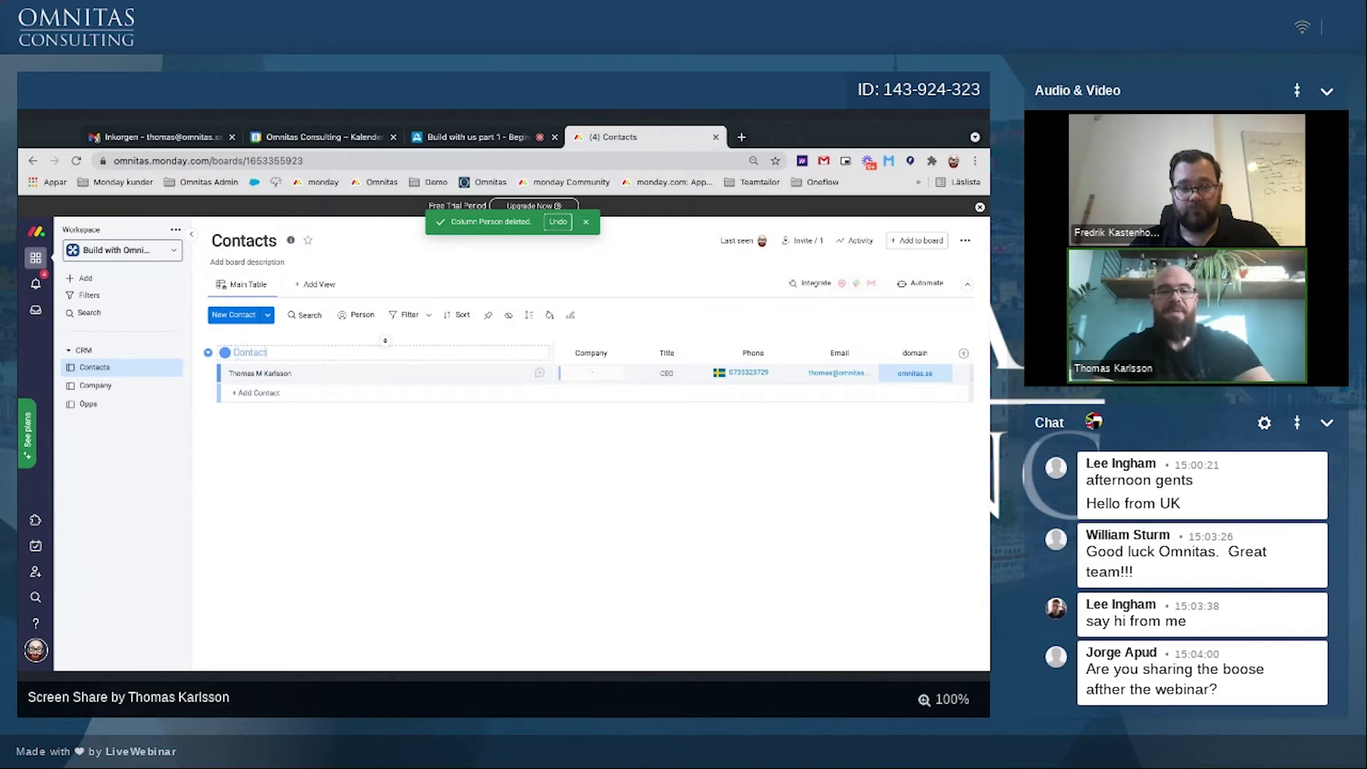
key(Return)
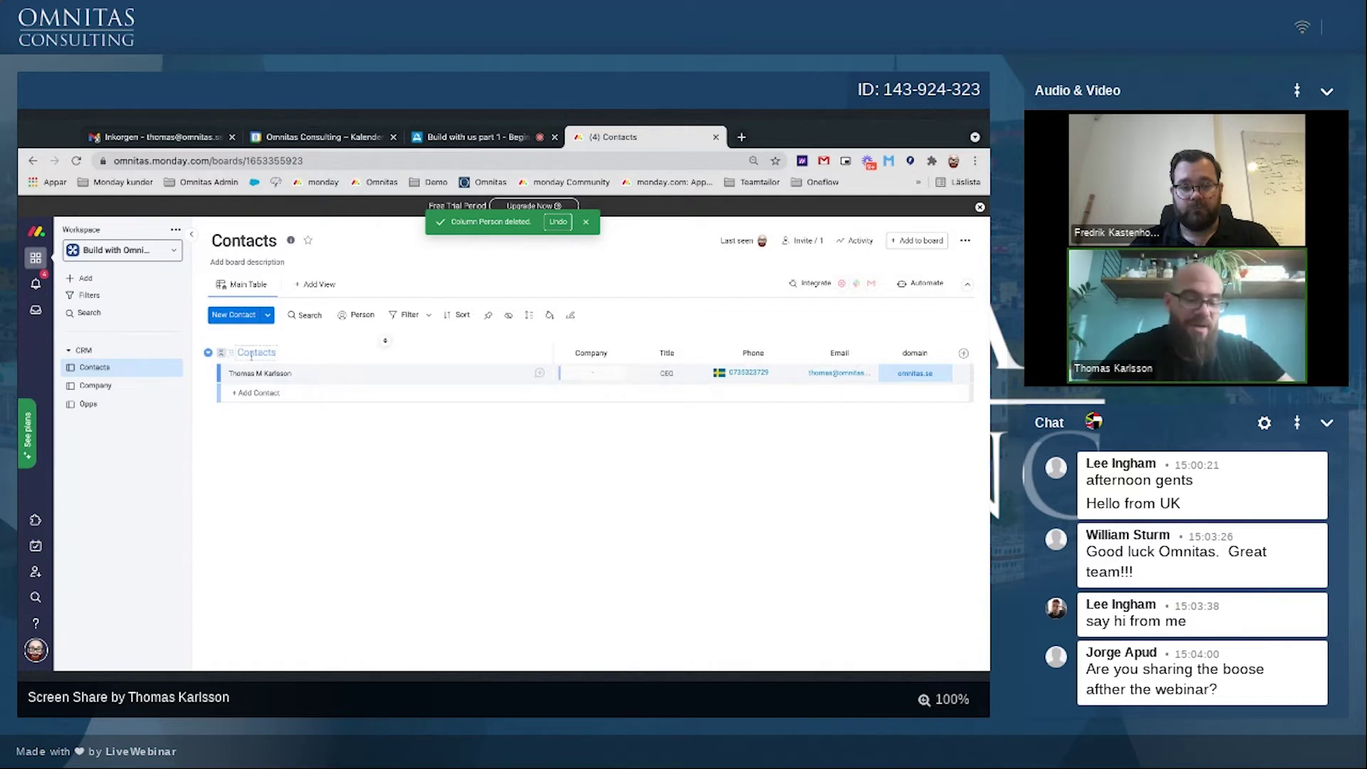
click(963, 353)
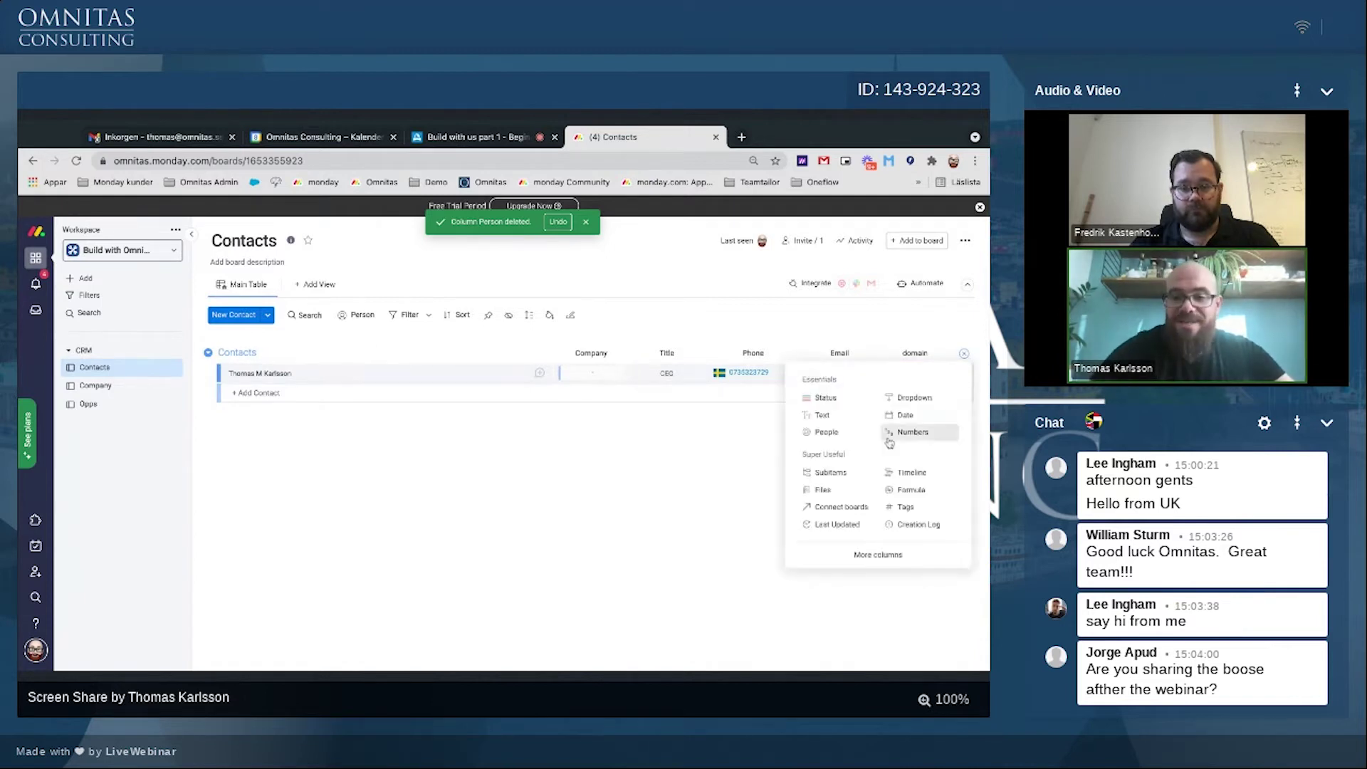
click(824, 398)
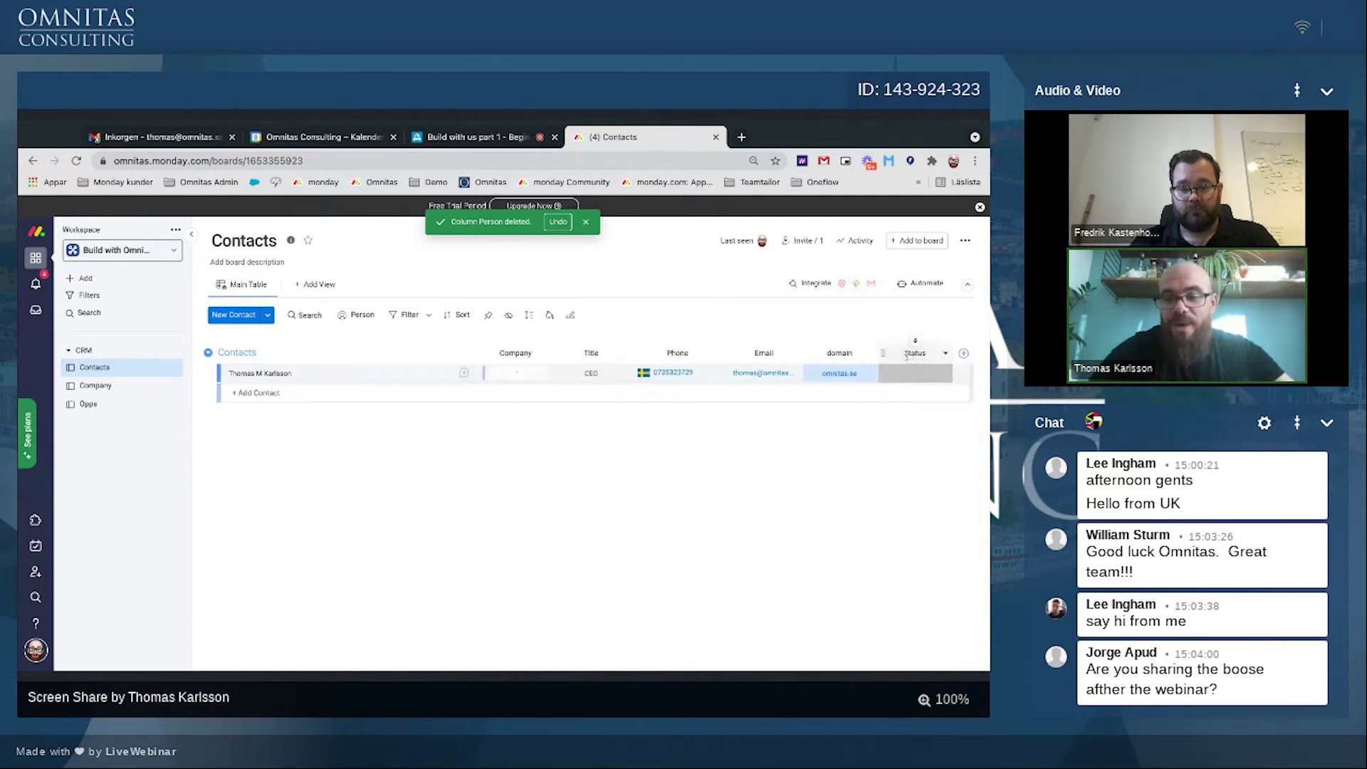
double_click(917, 354)
text(Type)
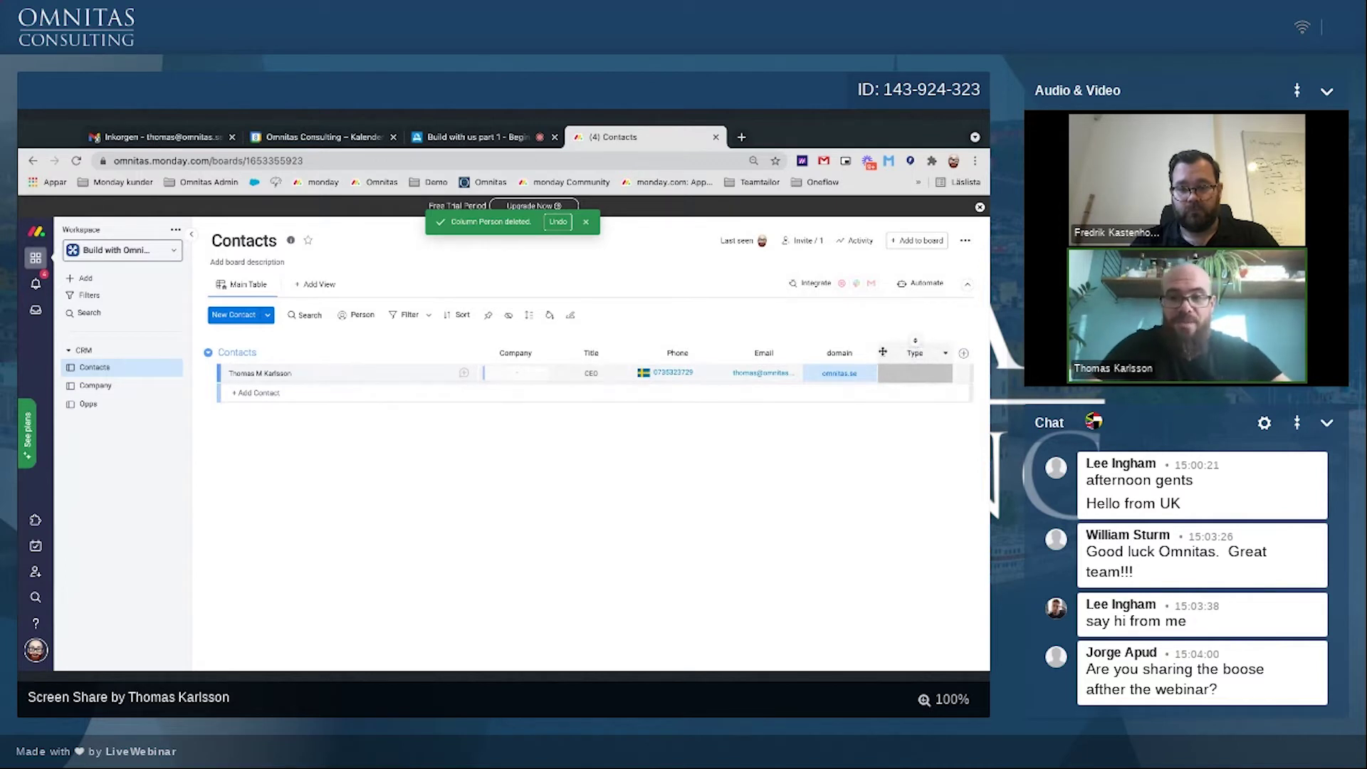
drag(884, 352, 535, 417)
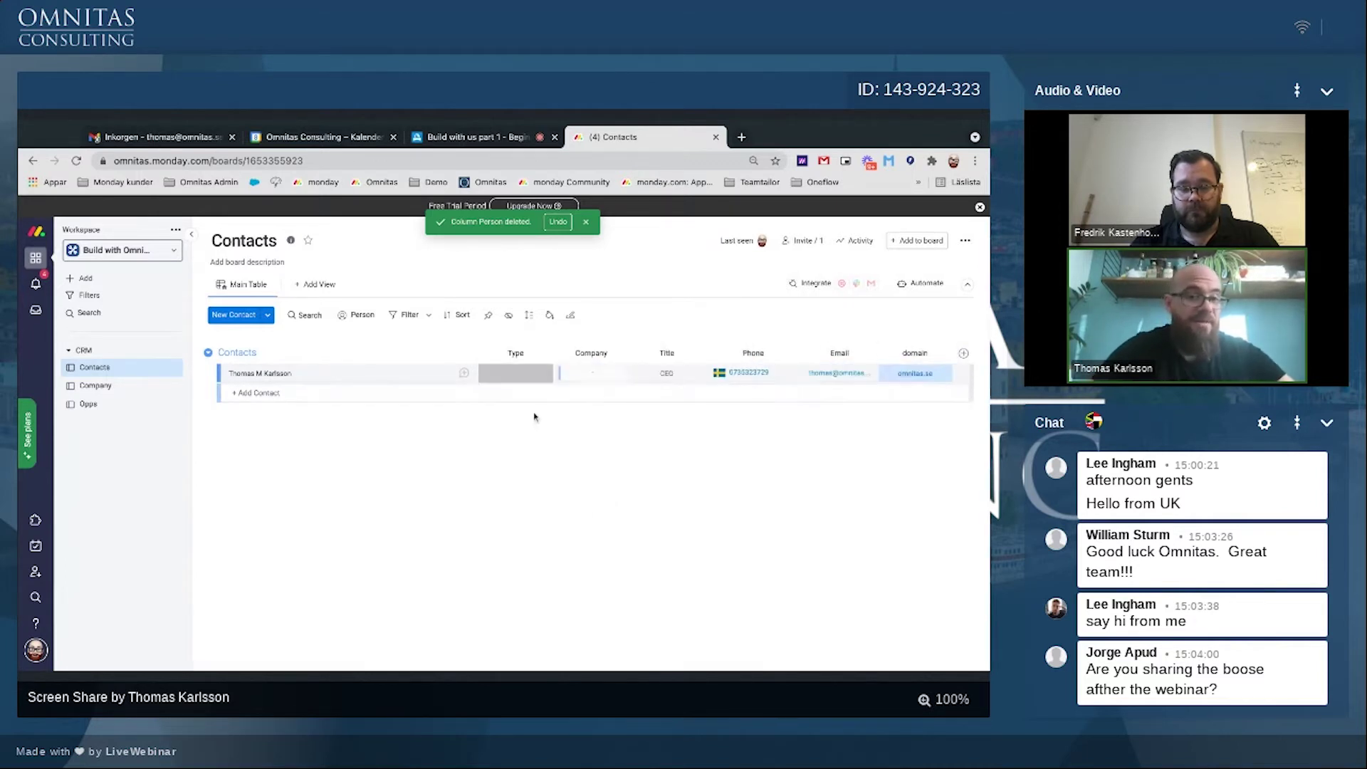
Step: Delete all six default labels from the Type column, including Working on it, Stuck and Done
click(516, 373)
click(517, 539)
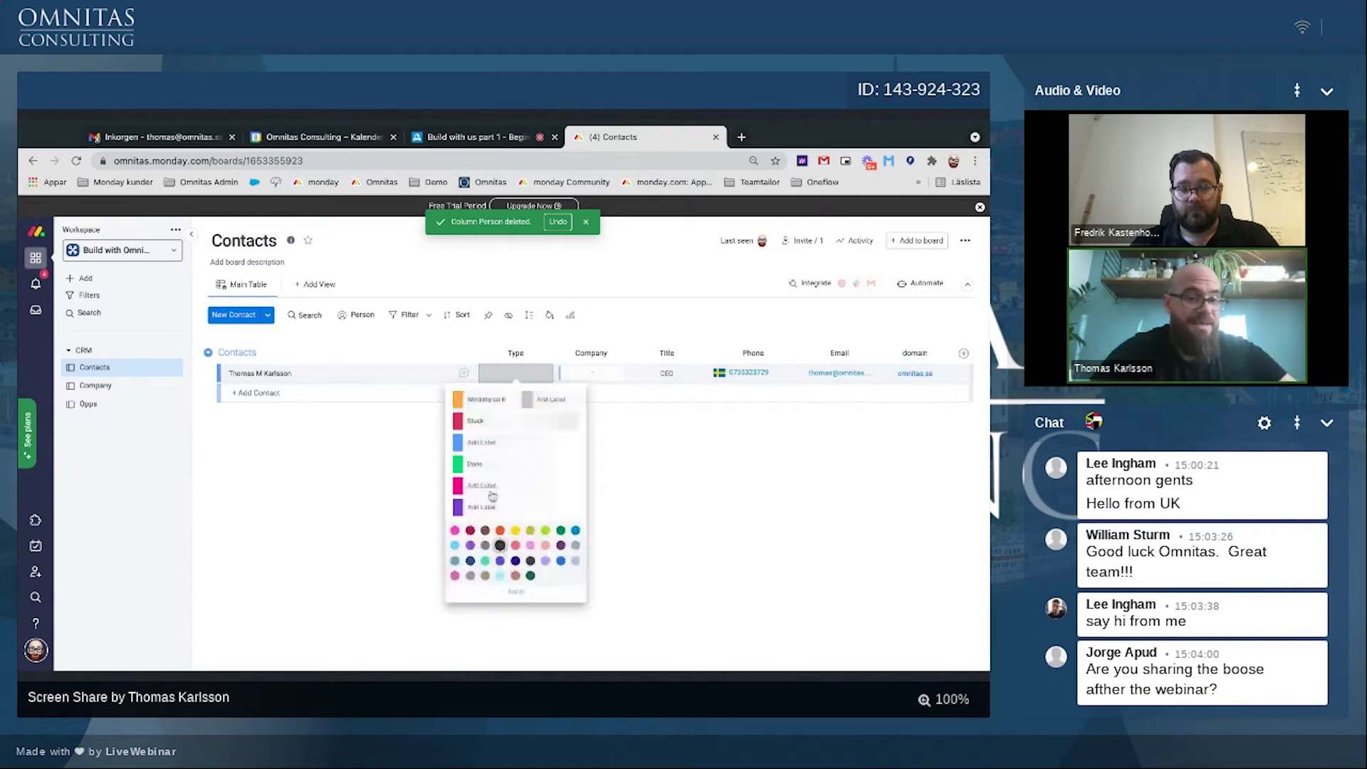
click(515, 401)
click(515, 402)
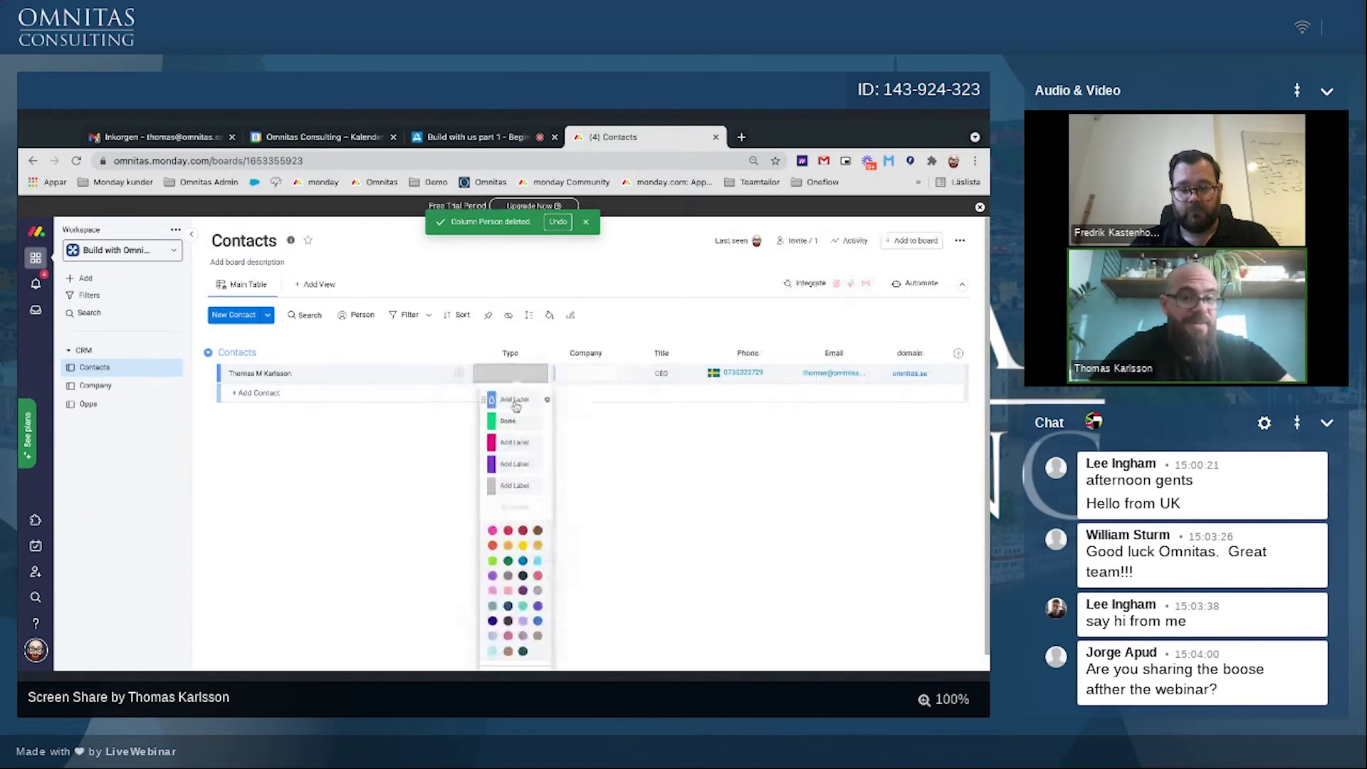
click(547, 400)
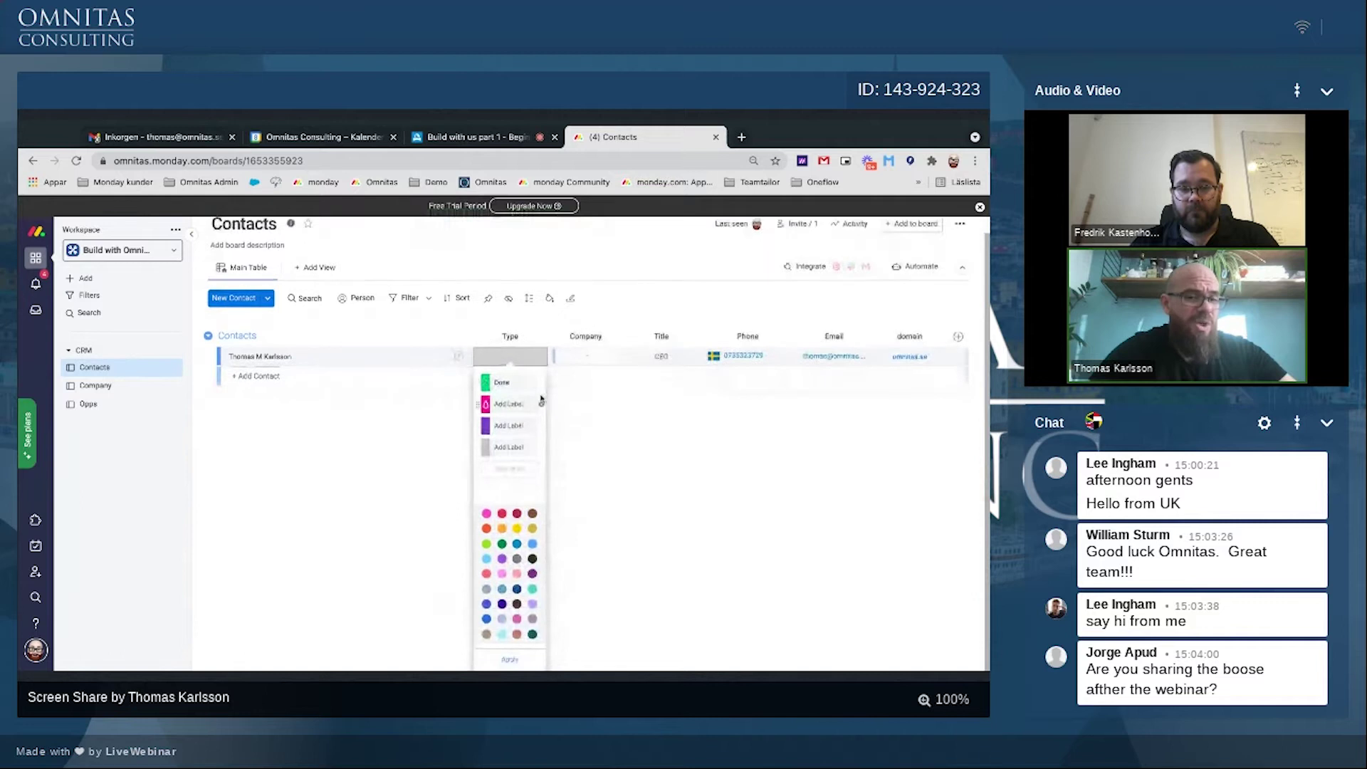
click(542, 385)
click(543, 369)
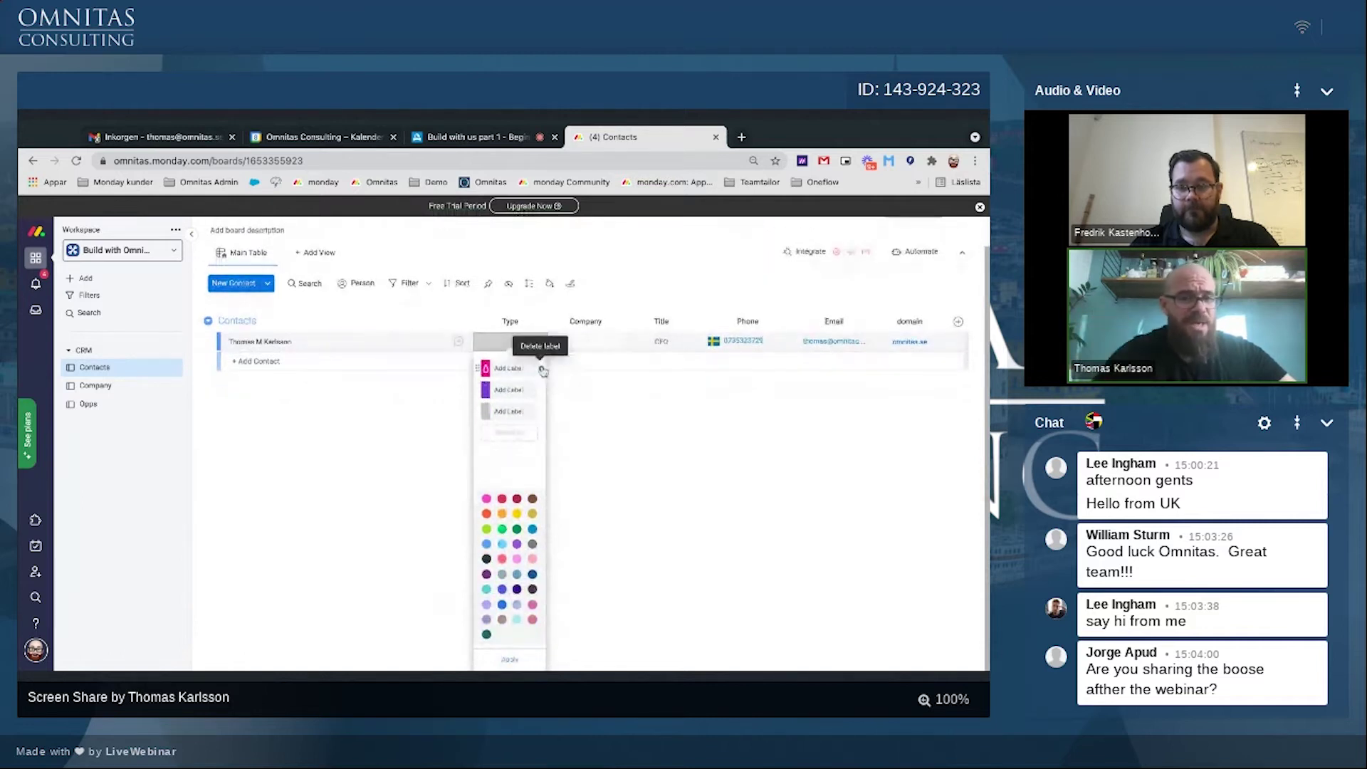
click(543, 369)
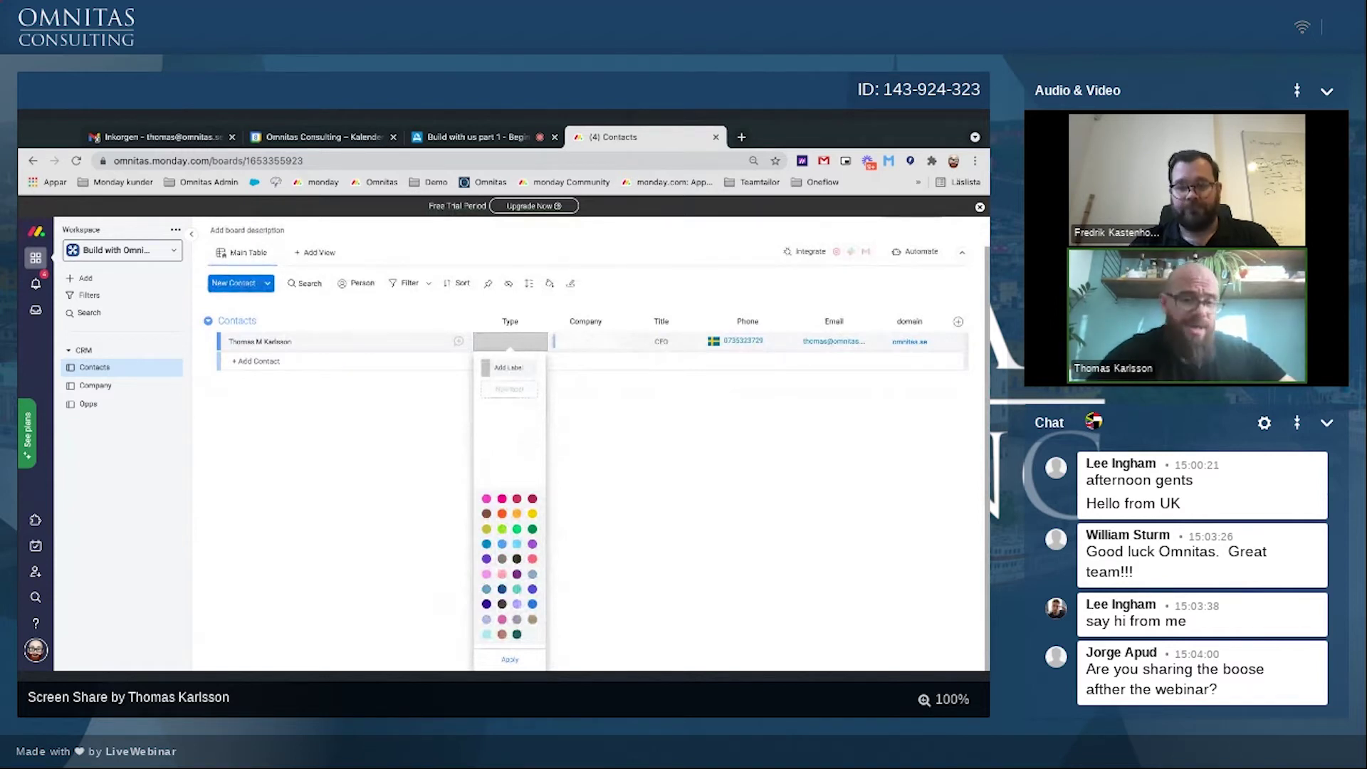
click(415, 446)
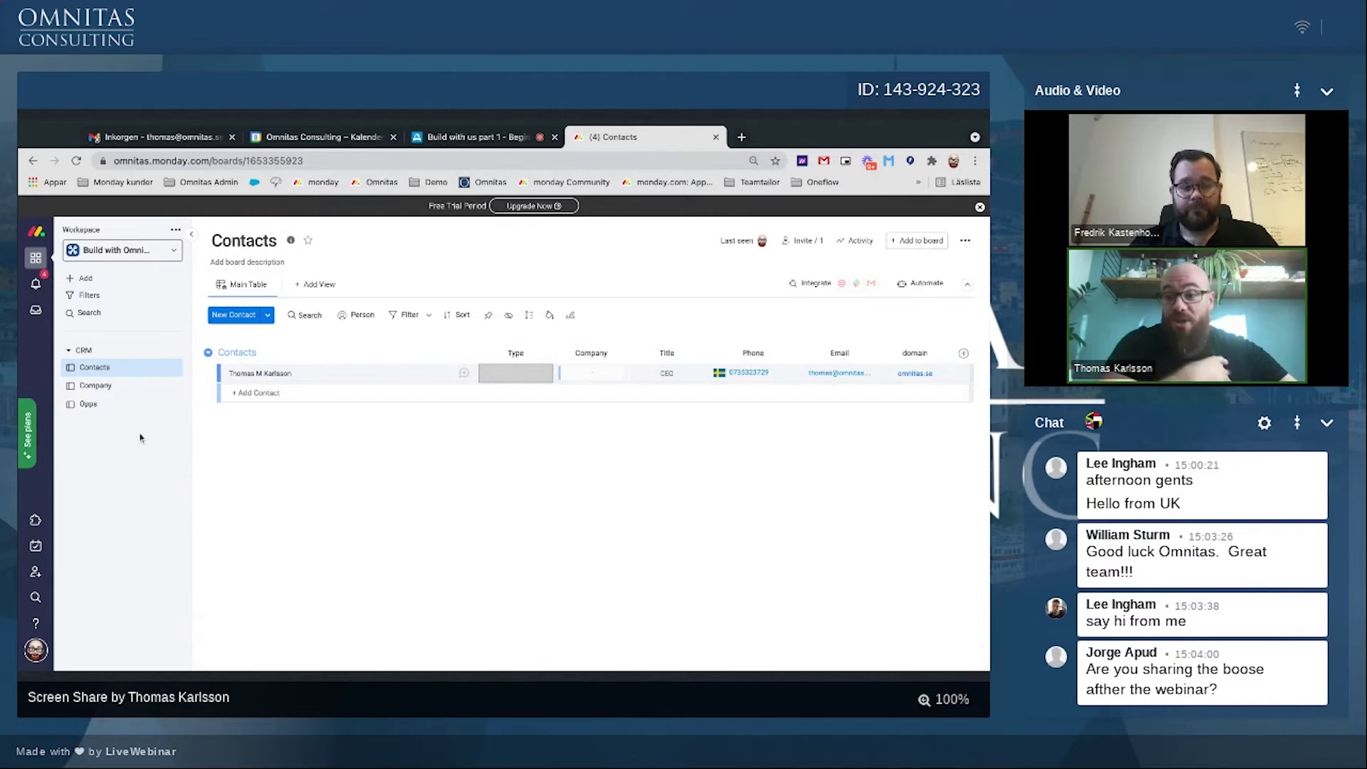
click(100, 388)
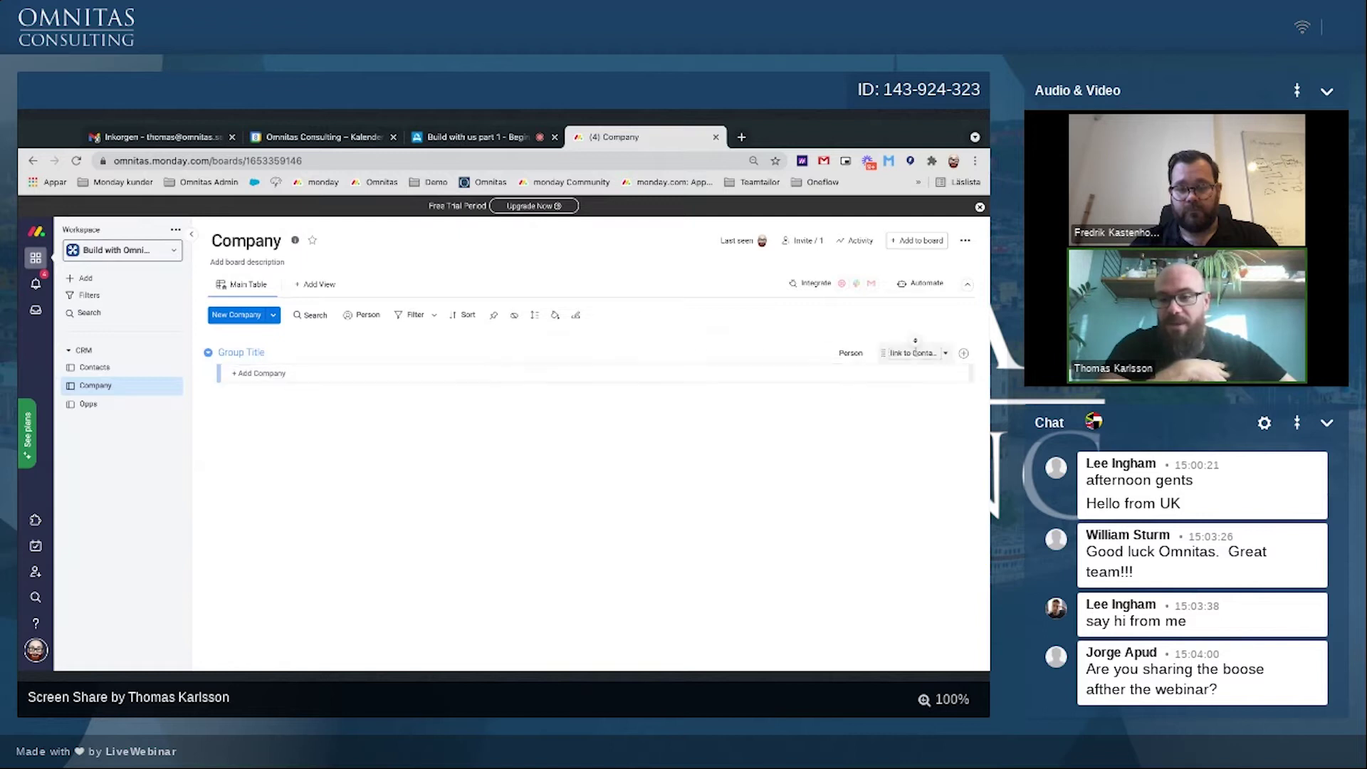
Step: Rename the link column to Contacts and the Person column to KAM
click(915, 341)
text(Con)
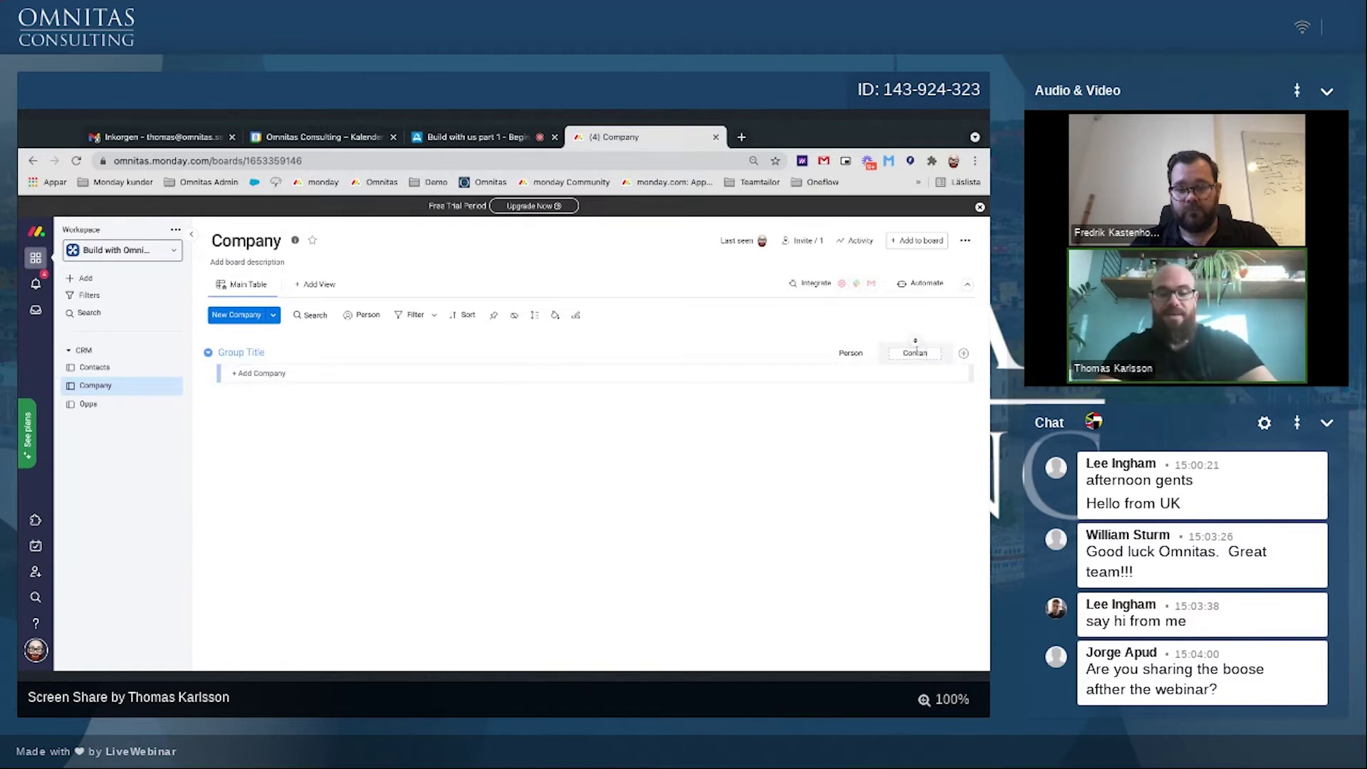
text(tacts)
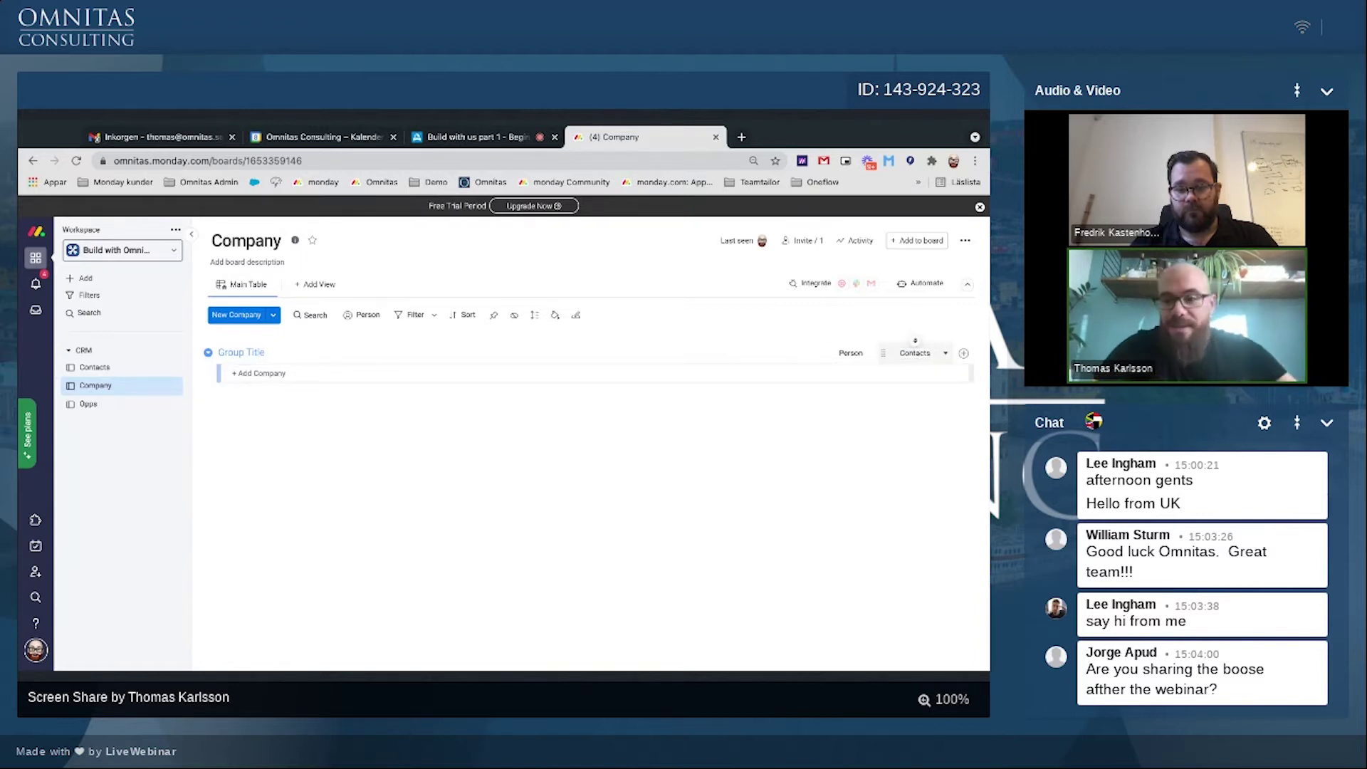
drag(884, 352, 851, 354)
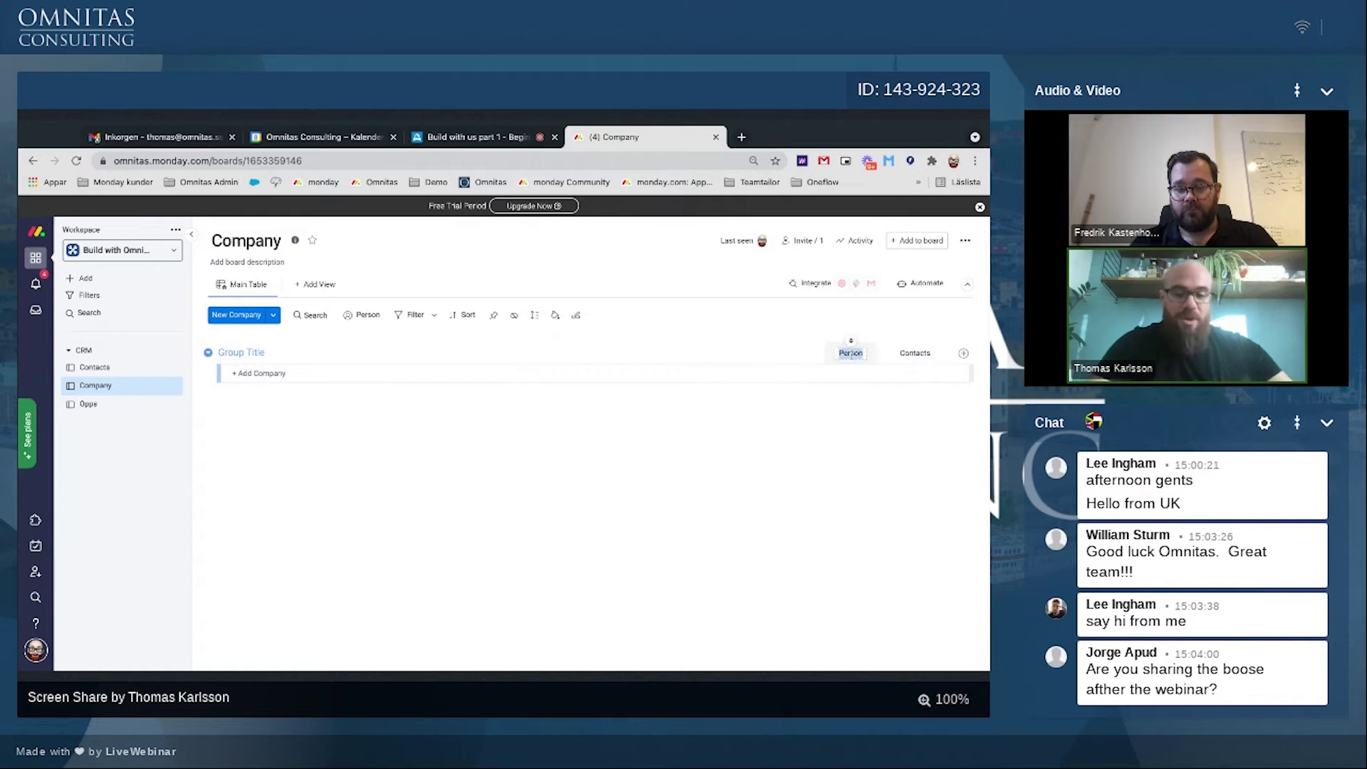
text(KAM)
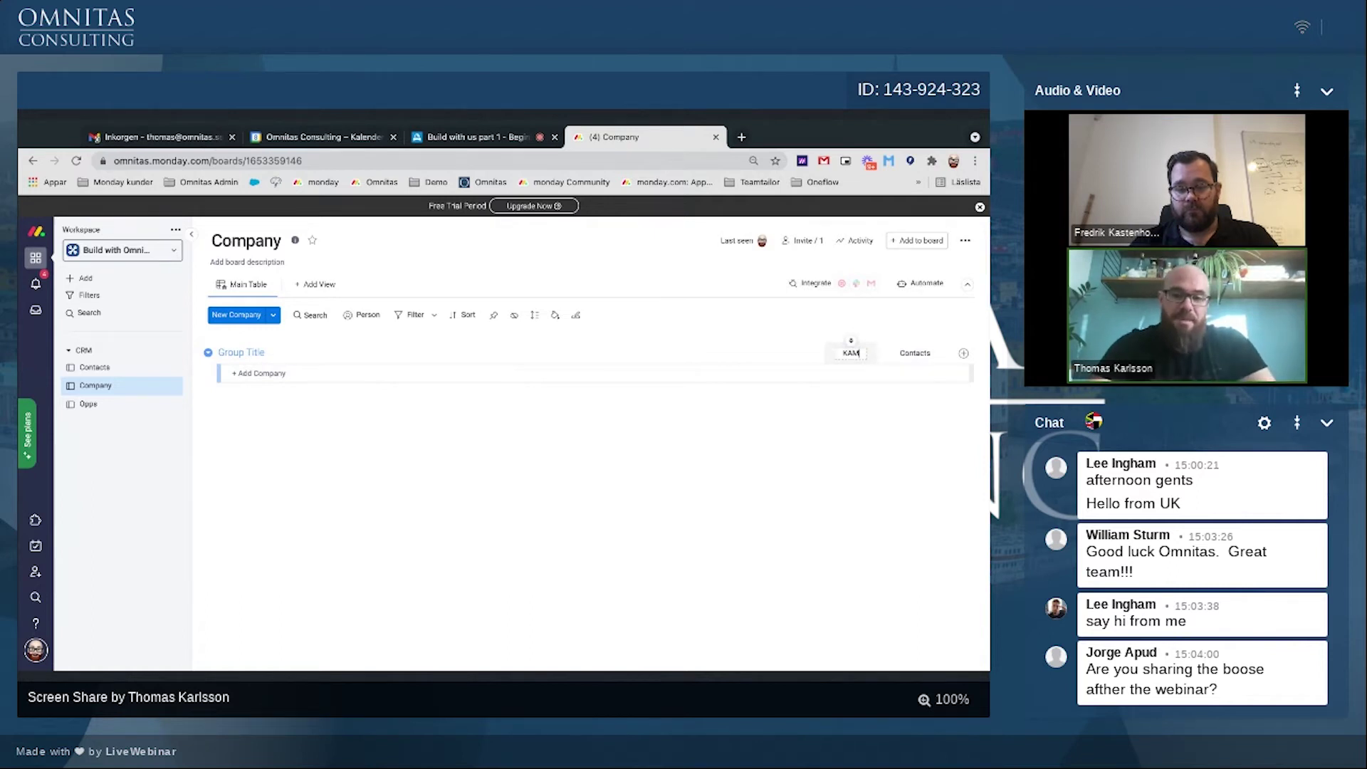
key(Return)
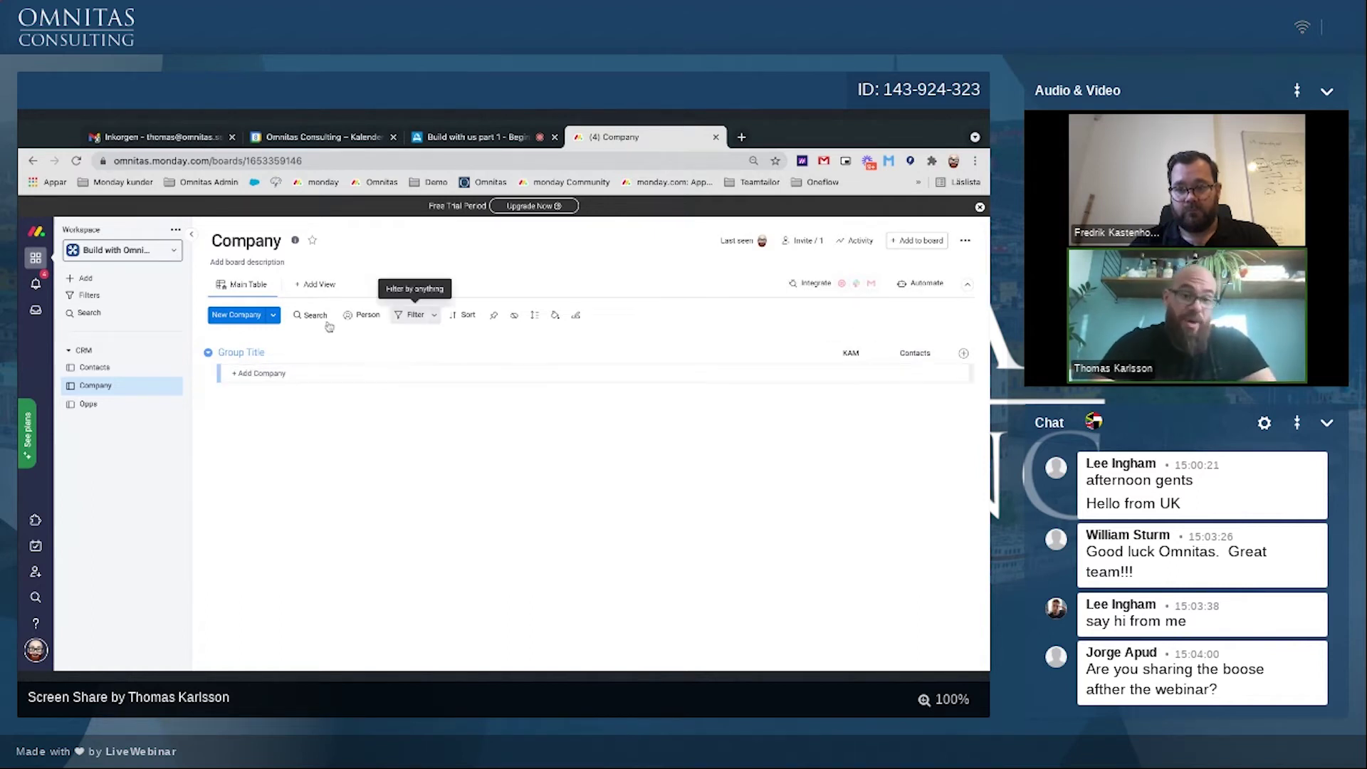
Step: Add Omnitas Consulting AB as the first company, removing a stray trailing character from its name
click(264, 374)
text(O)
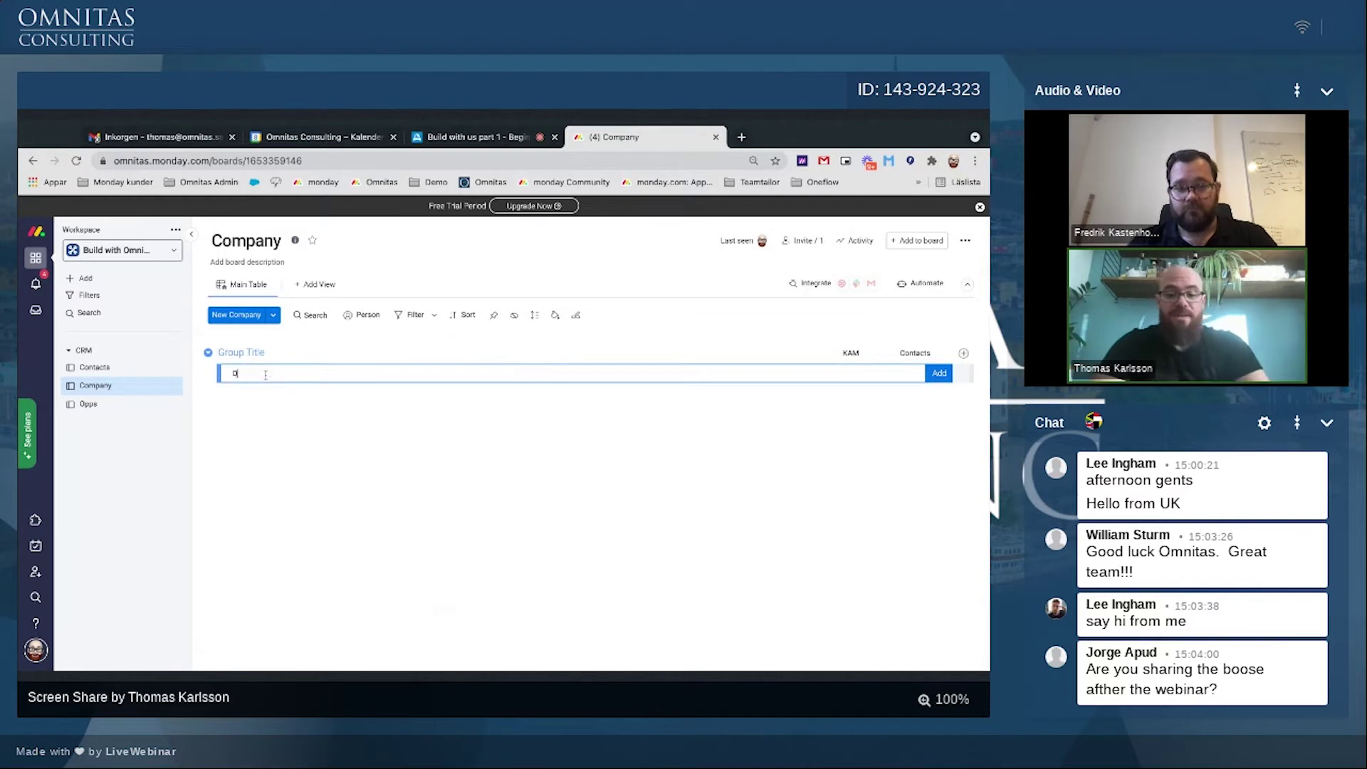
text(mnitas Consulting AB)
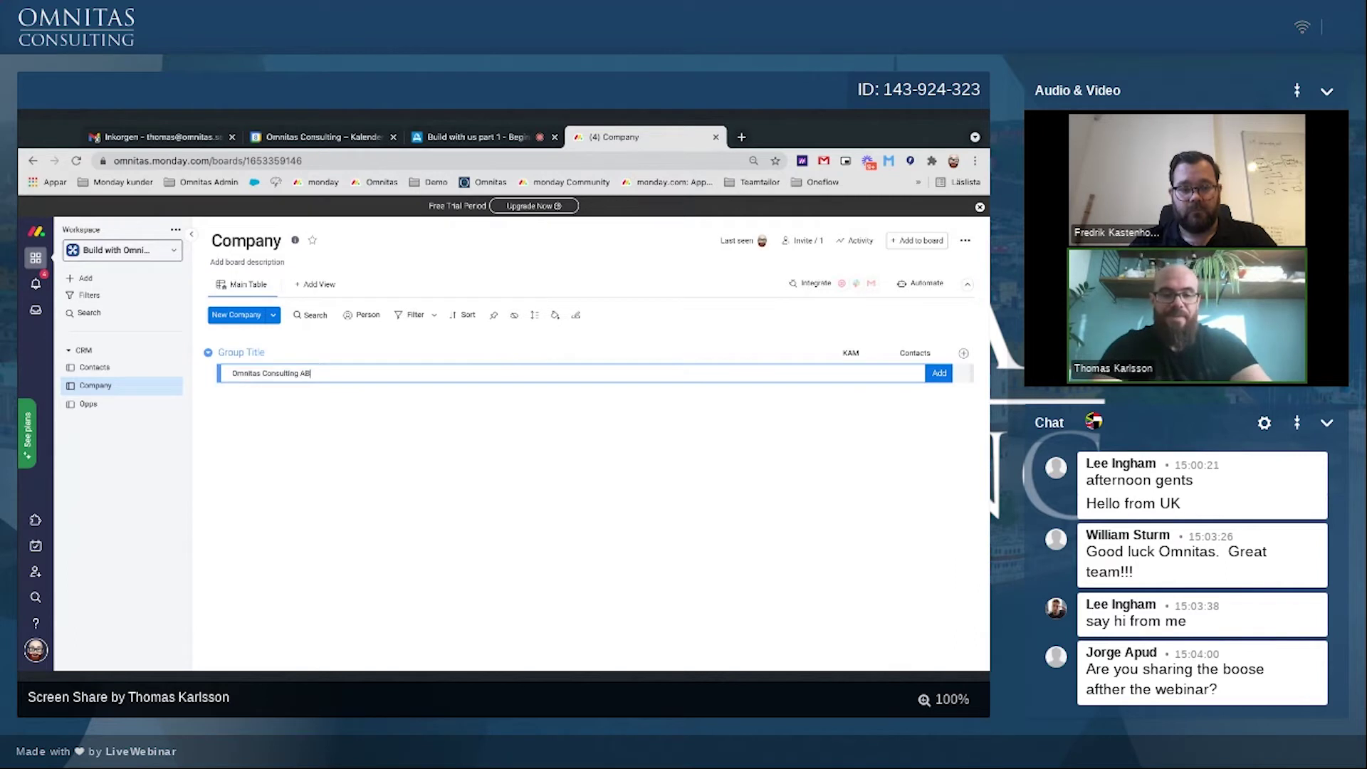
key(Return)
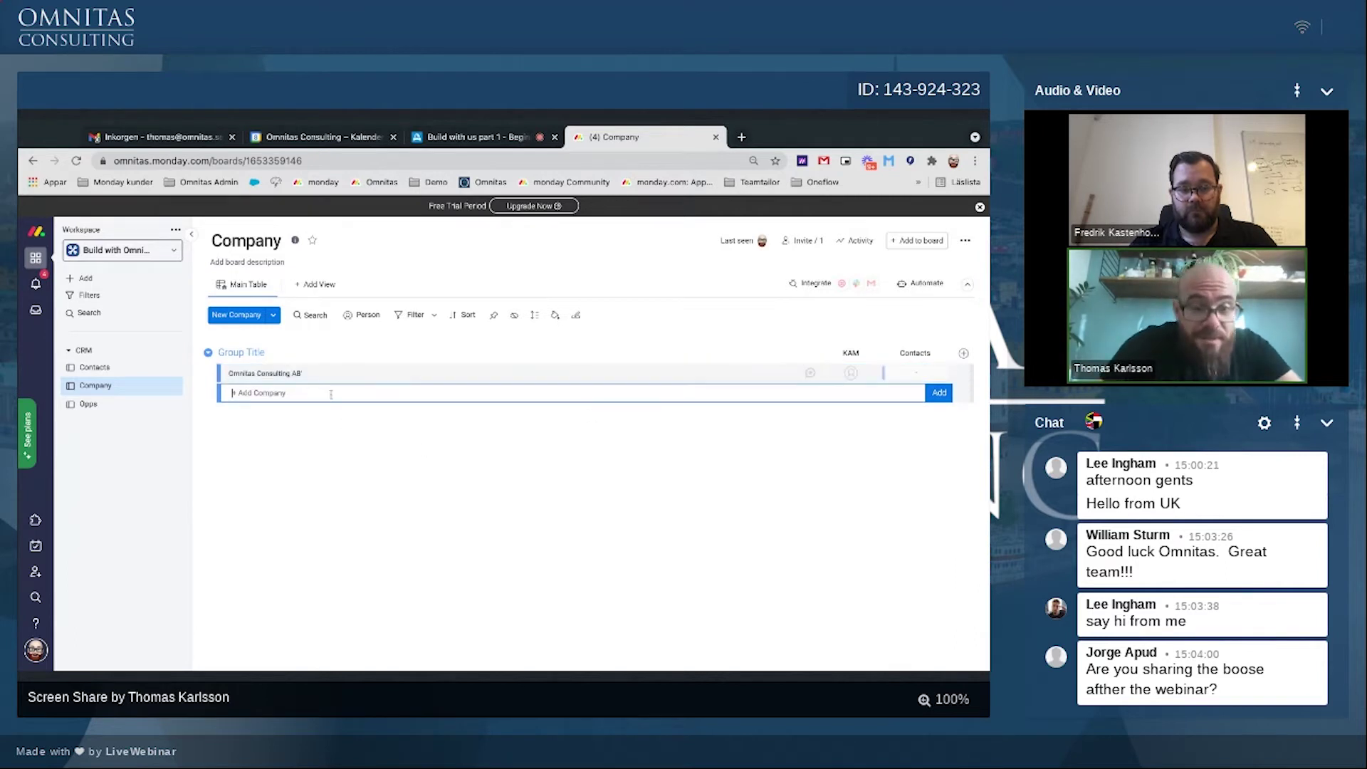
click(313, 374)
key(BackSpace)
key(Return)
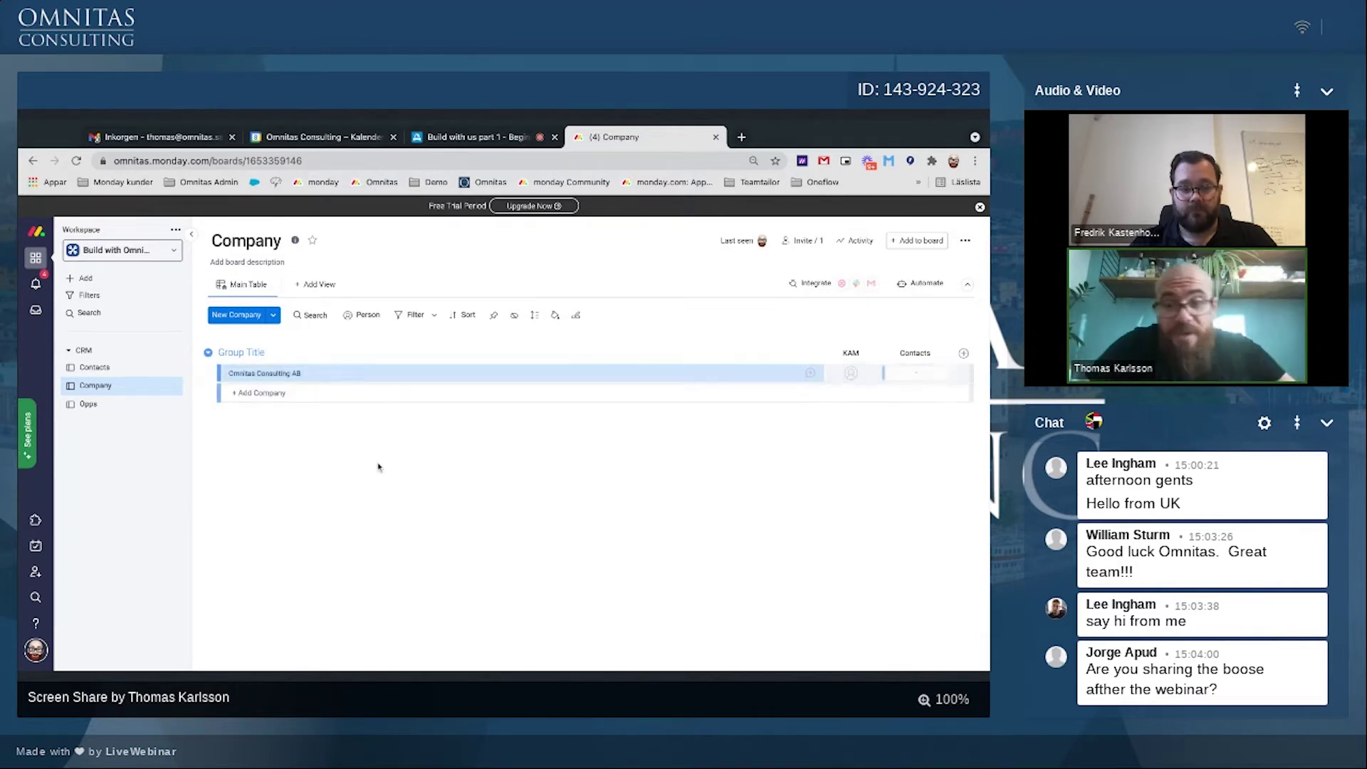
Step: Assign a team member as KAM for Omnitas Consulting AB and add a Link column
click(851, 373)
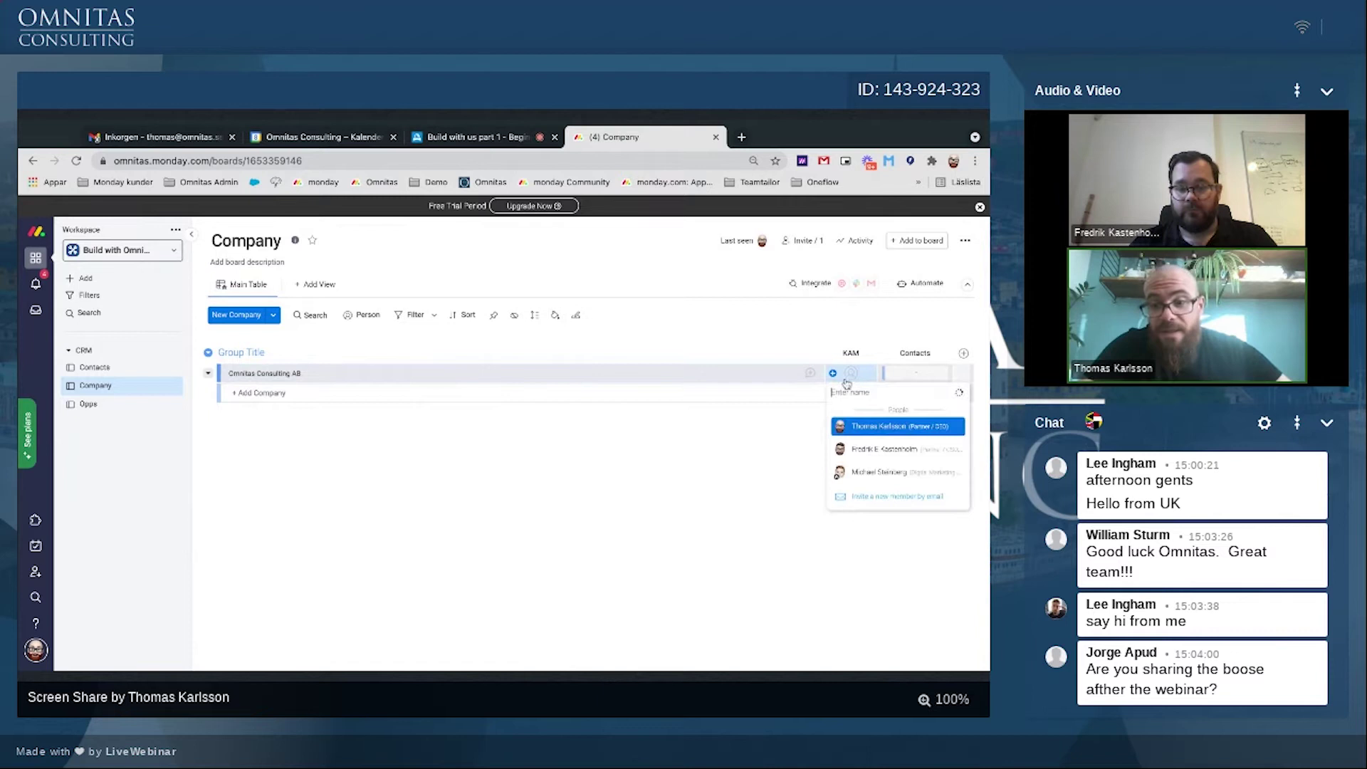
click(845, 450)
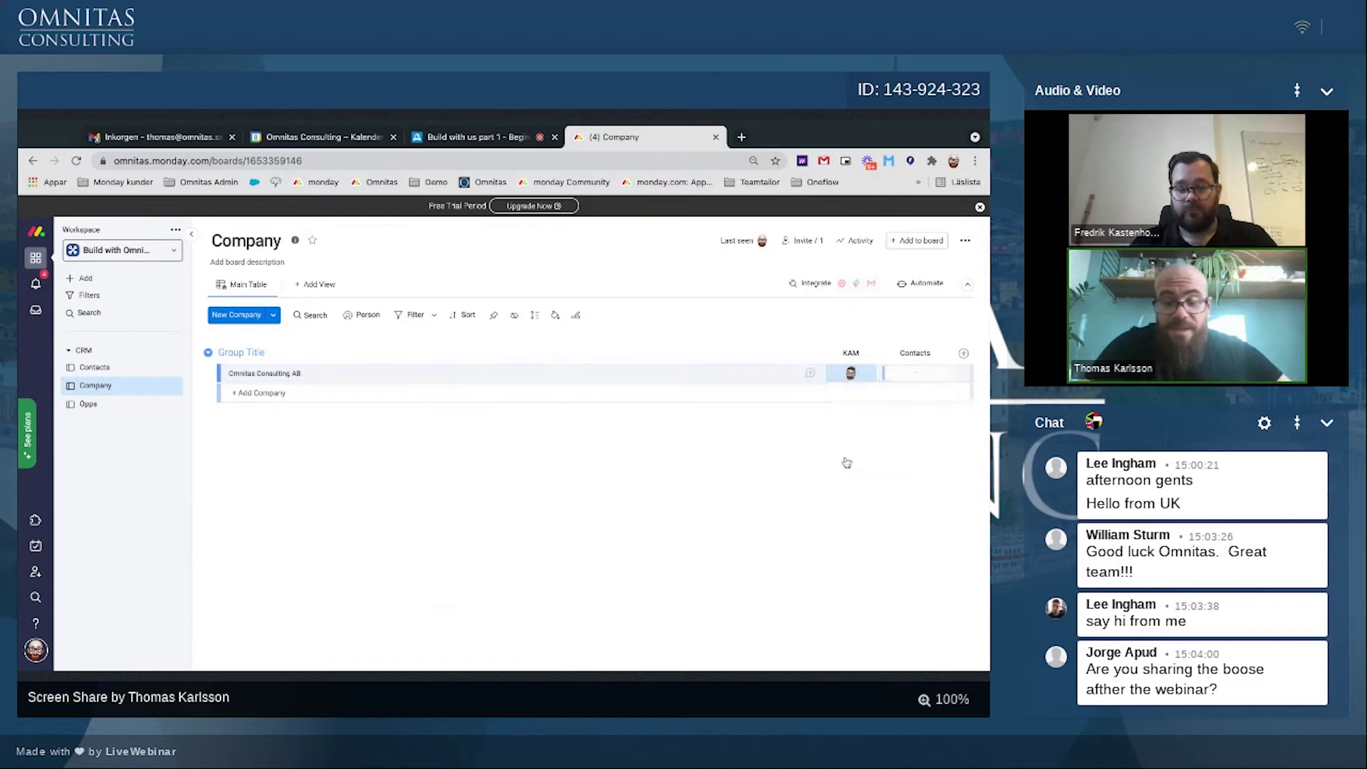
click(964, 354)
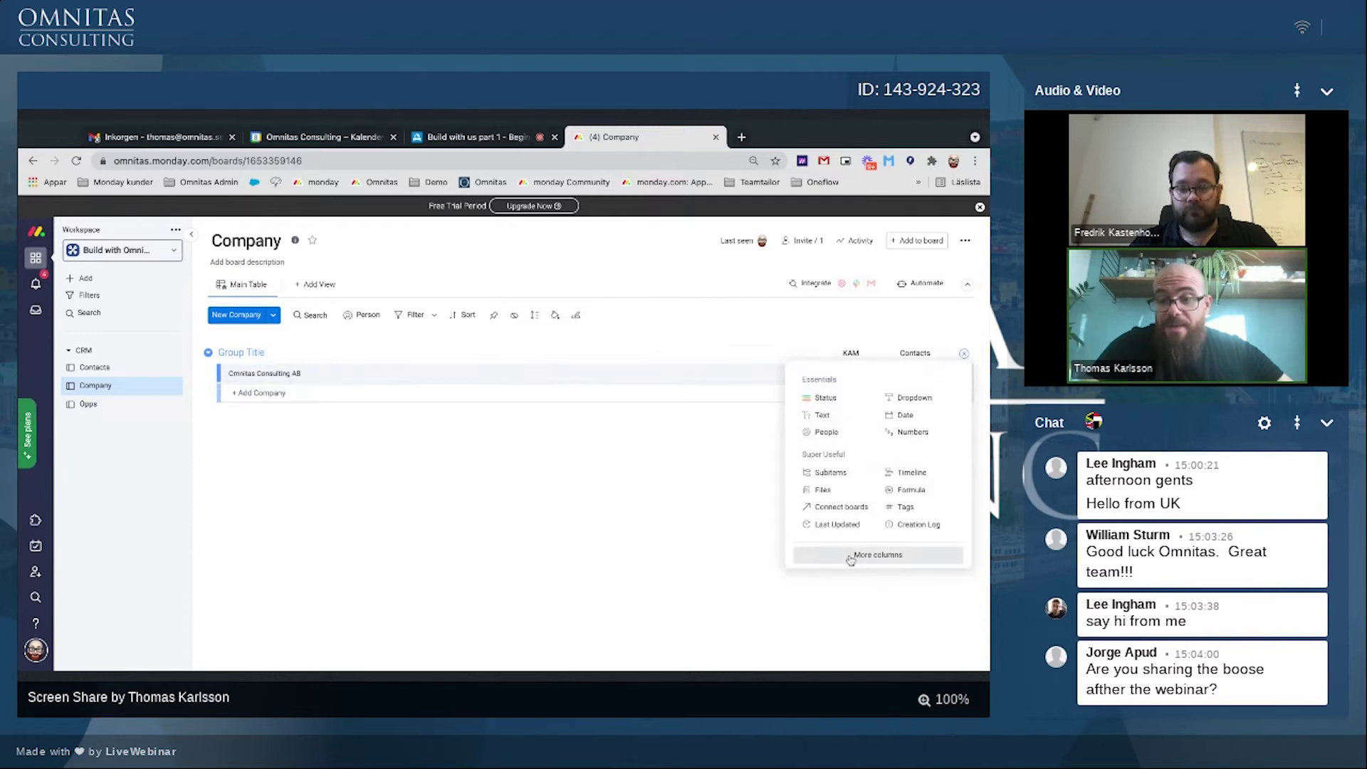
click(852, 557)
text(l)
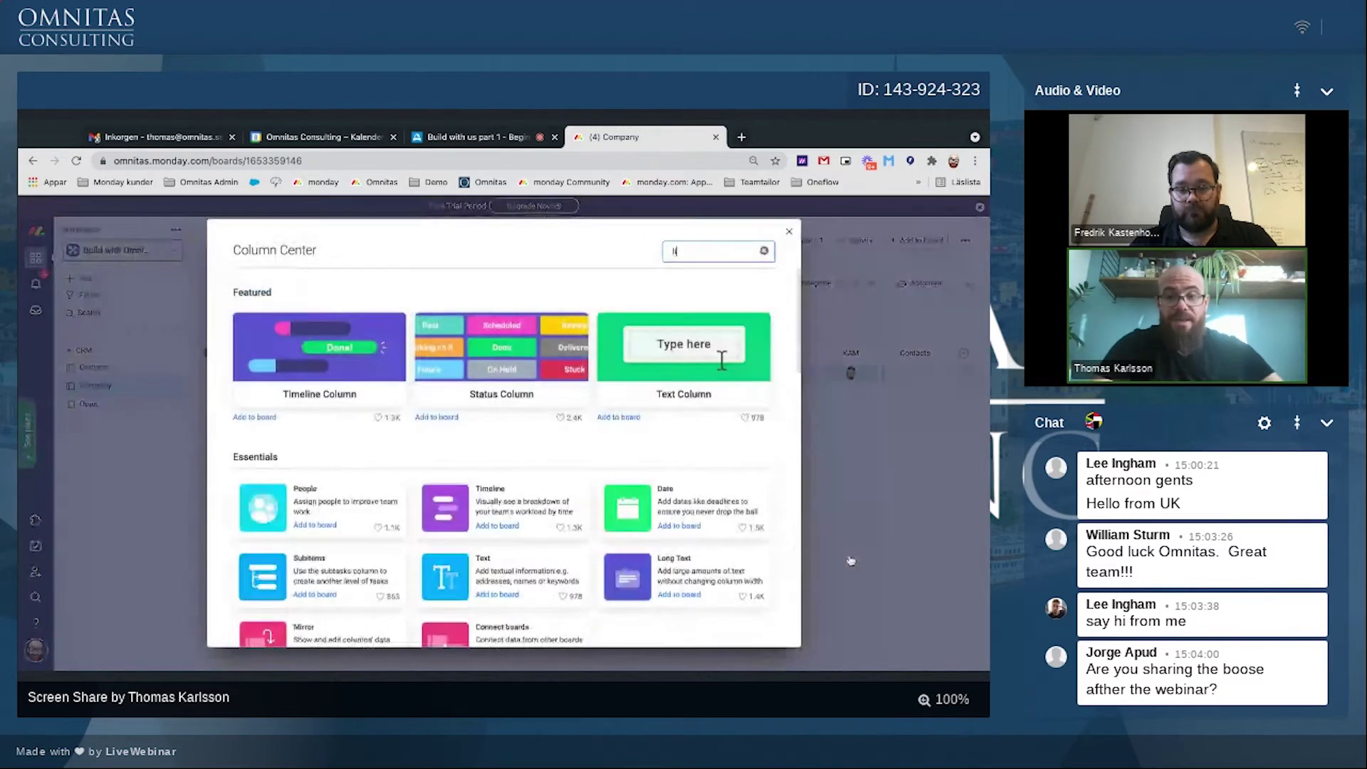
text(ink)
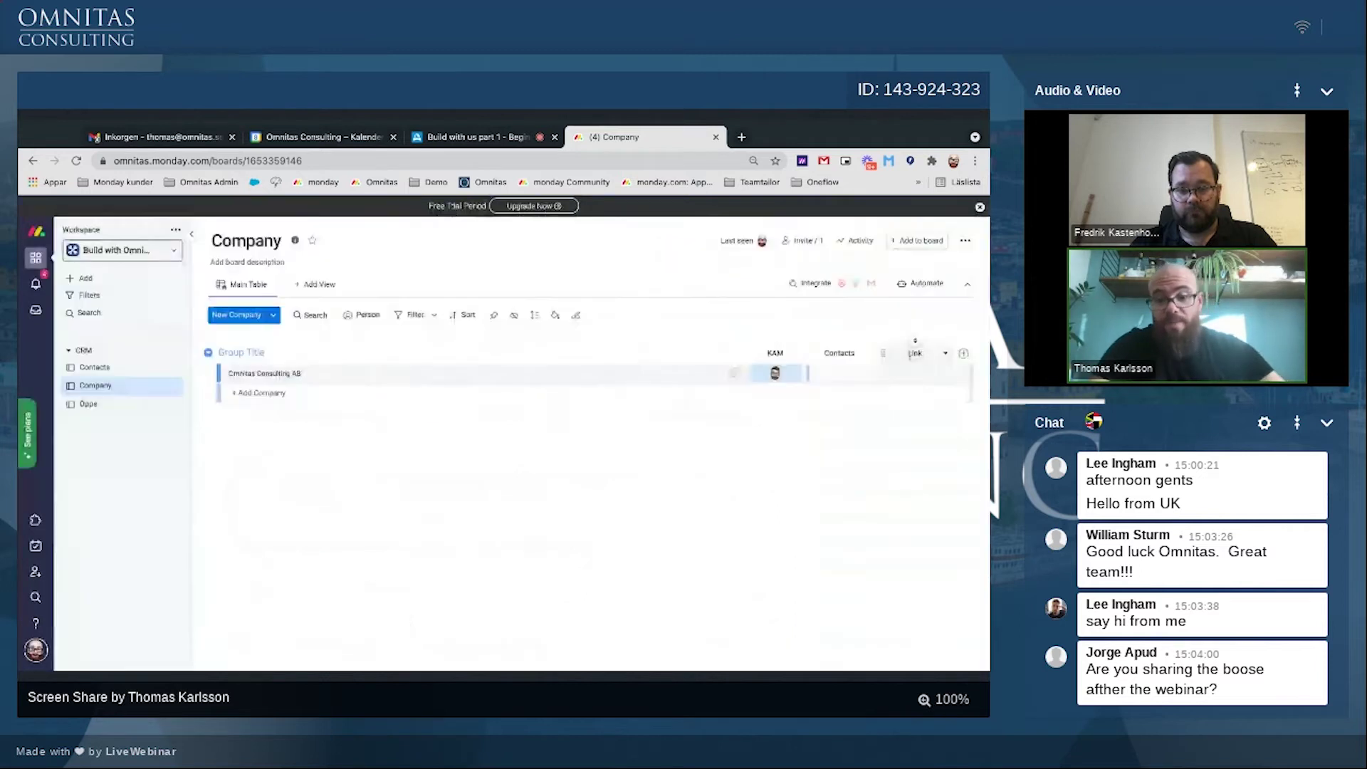
Step: Name the Link column Webpage and enter omnitas.se as Omnitas' web address
click(914, 353)
text(Webpa)
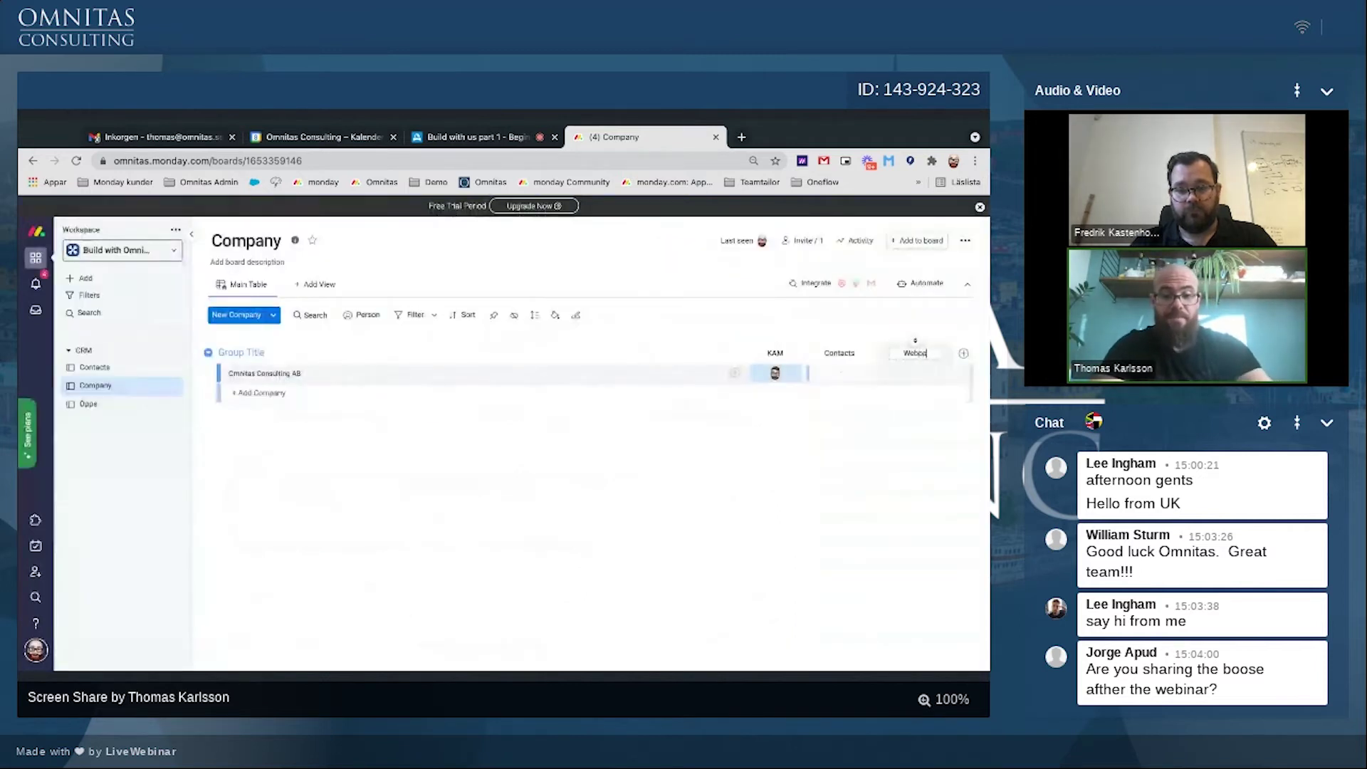
text(ge)
click(921, 371)
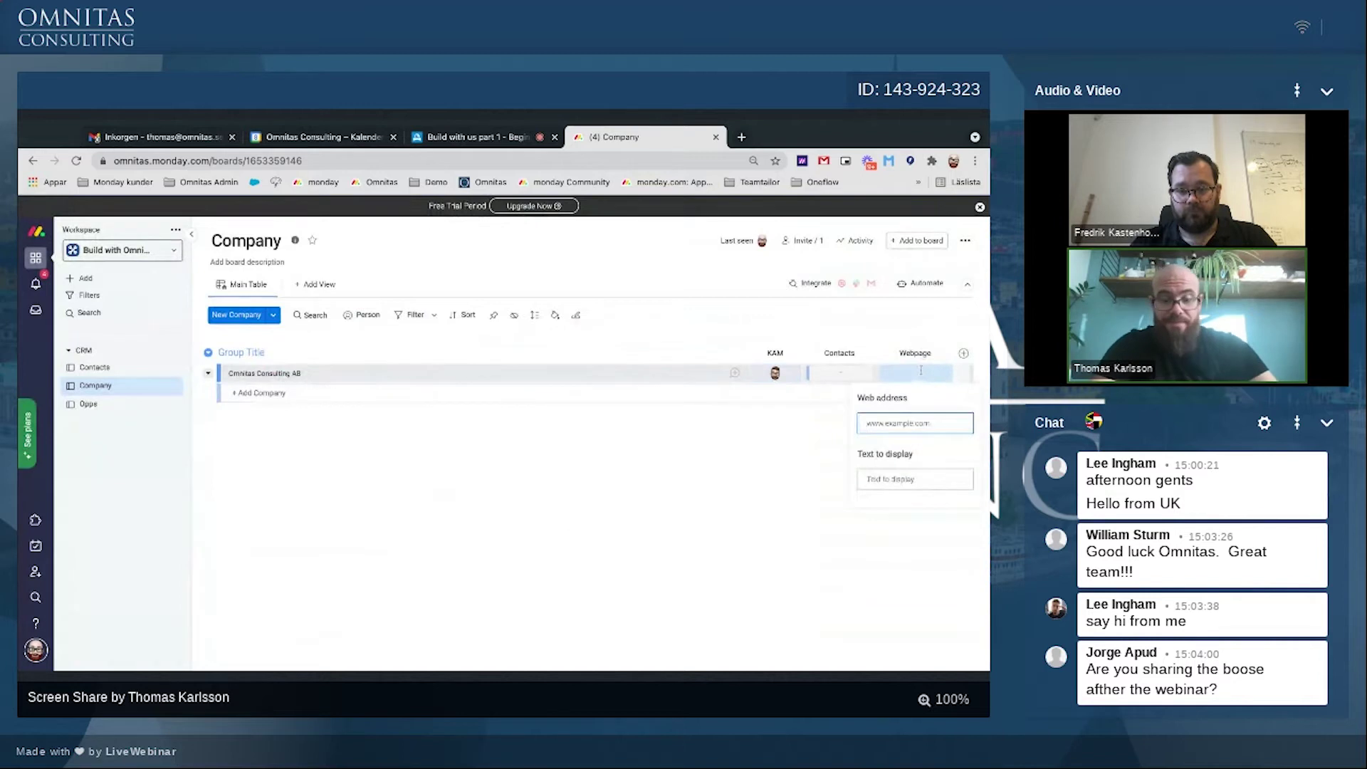
text(om)
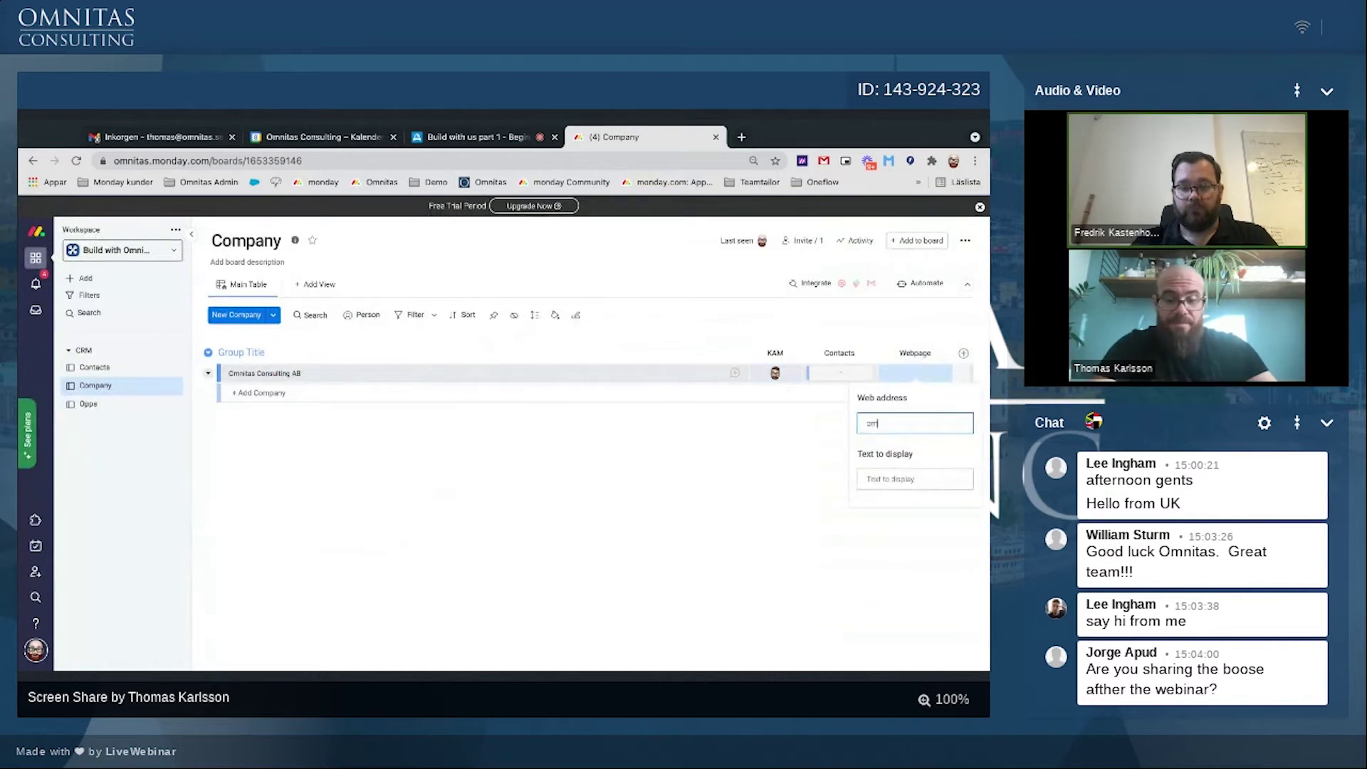
text(nitas.se)
key(Return)
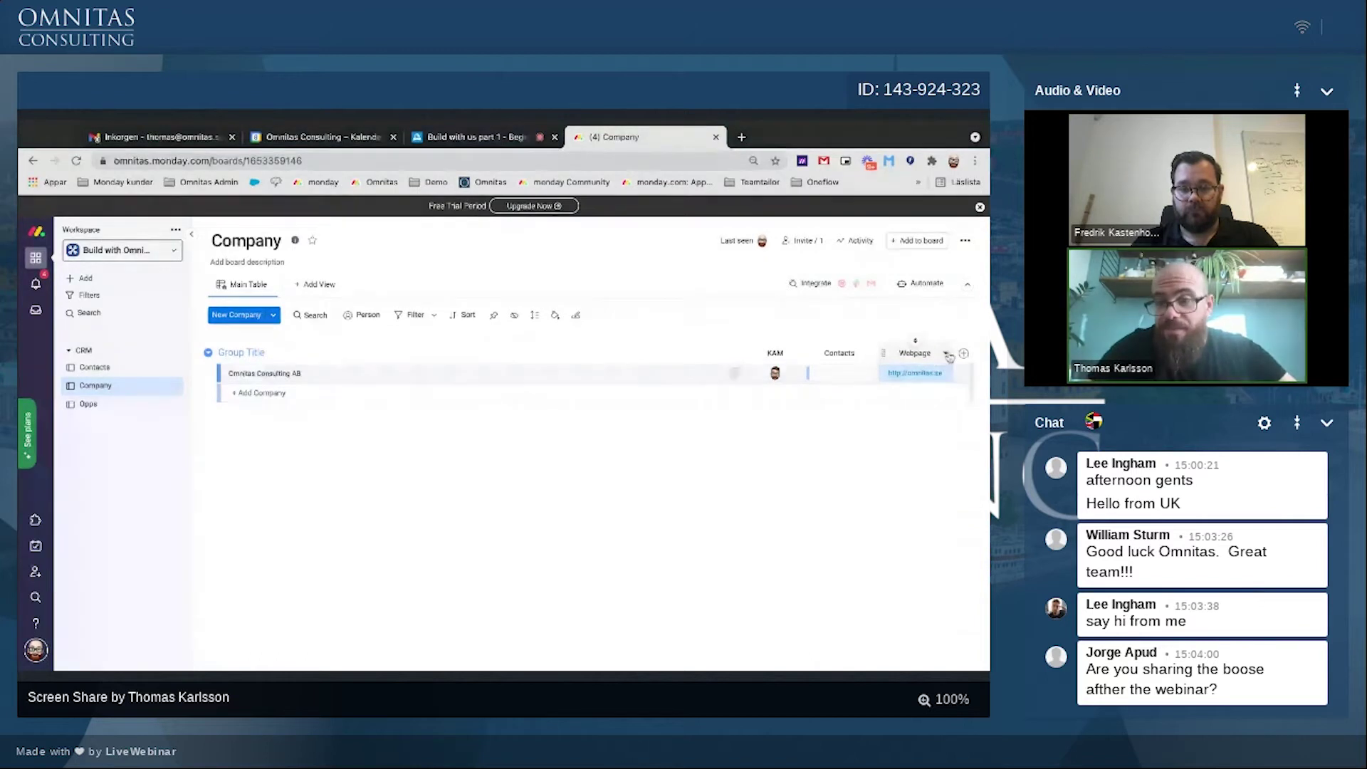
click(964, 353)
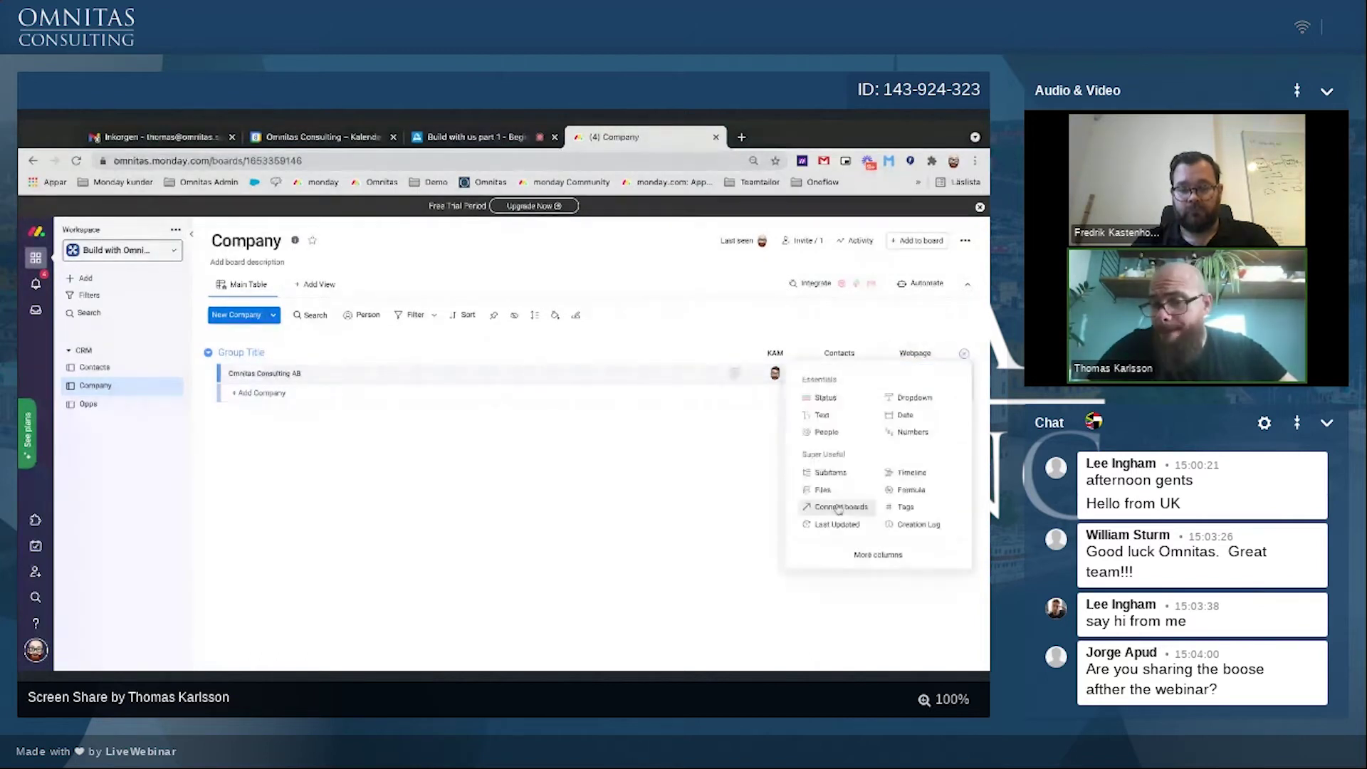
Step: Add a Location column and set Omnitas' location to its Stockholm street address
click(829, 557)
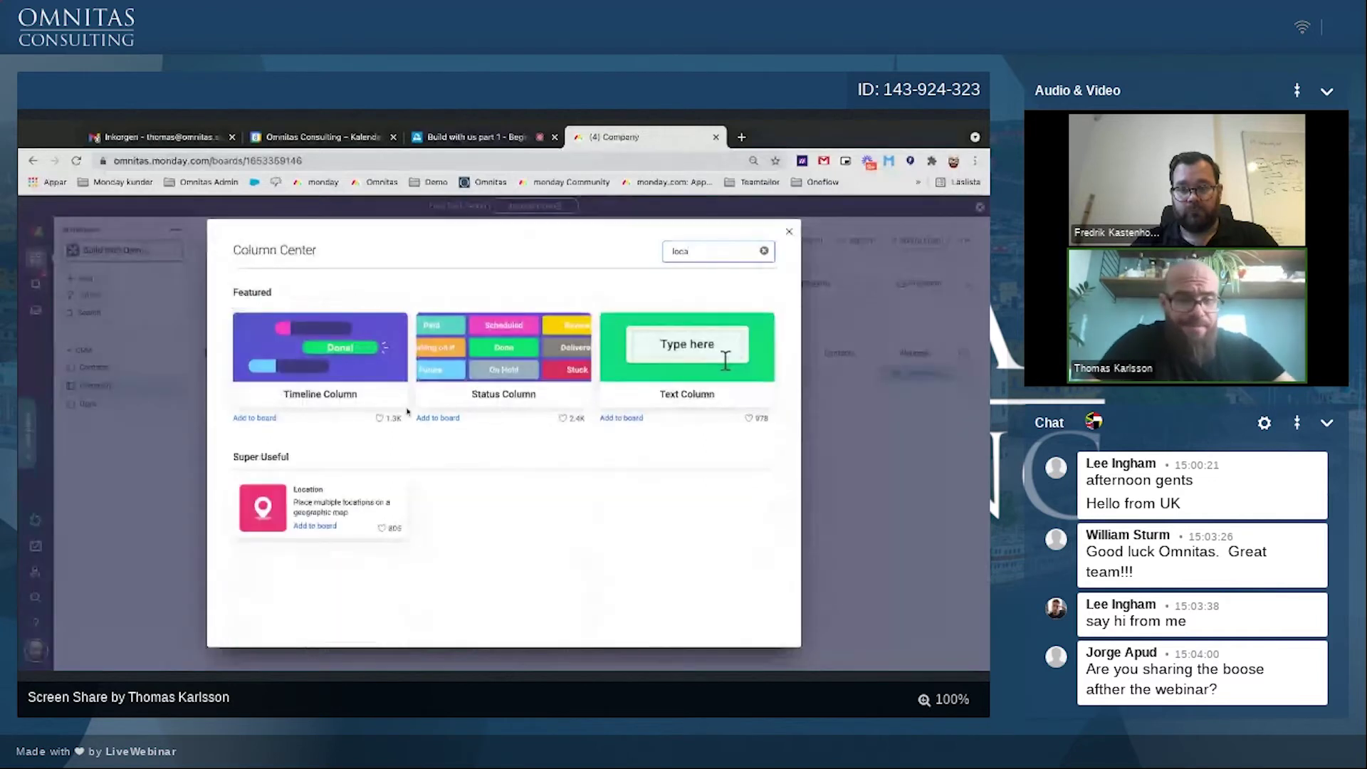
click(315, 526)
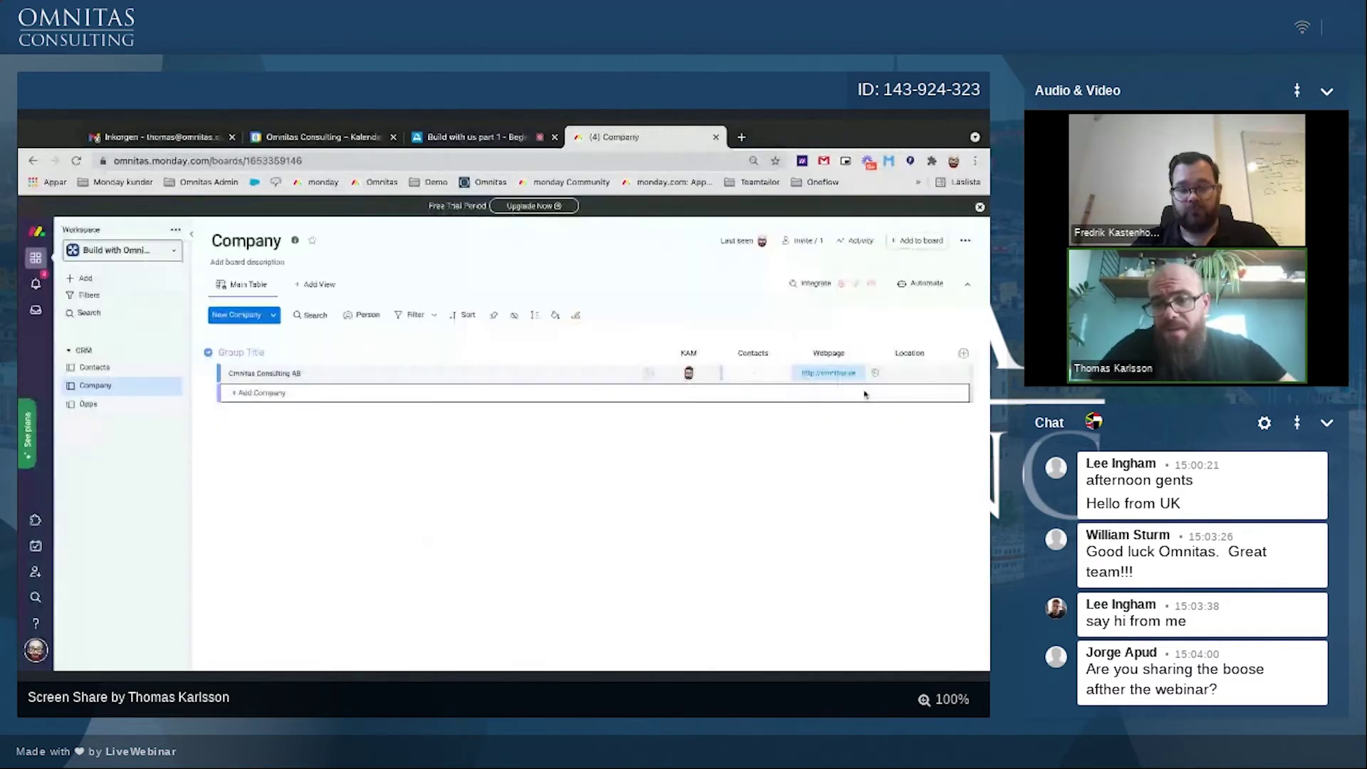
click(900, 371)
text(w)
key(BackSpace)
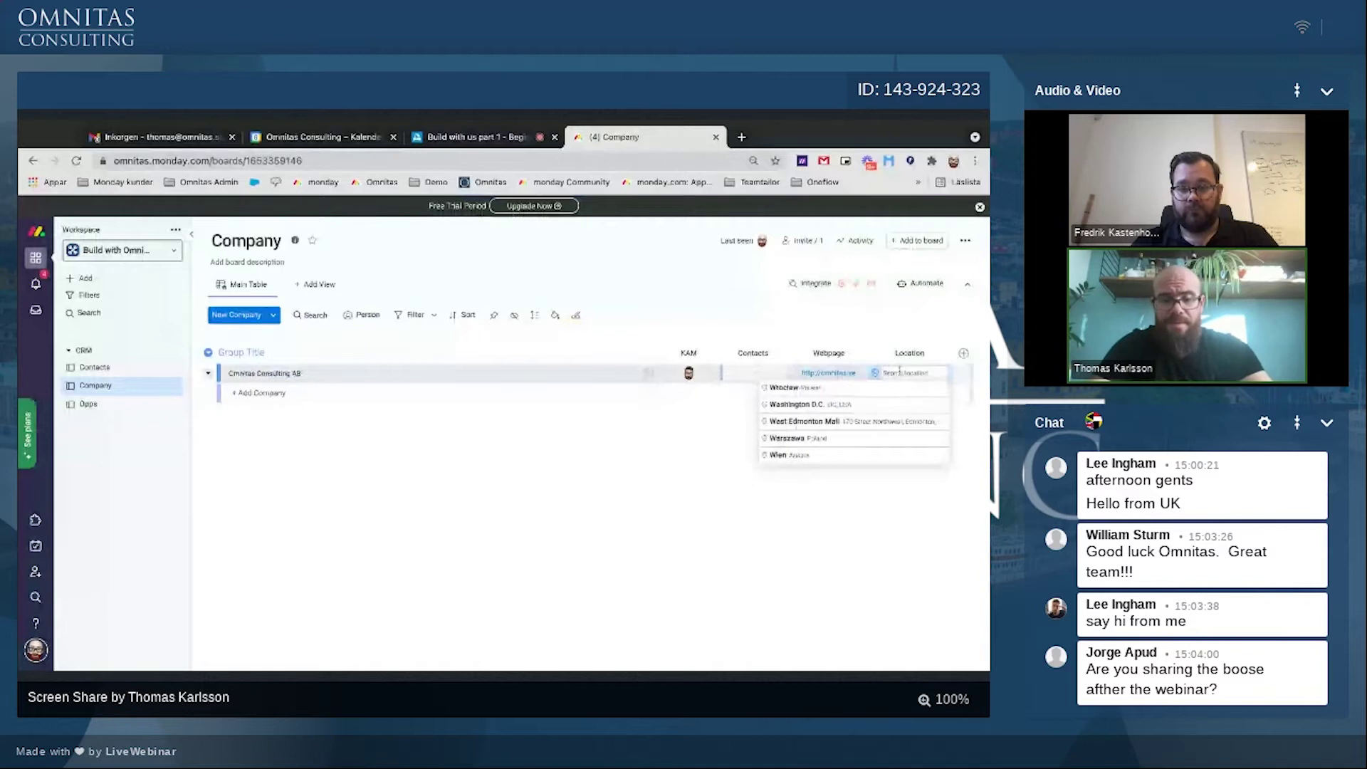
text(Erik Dal)
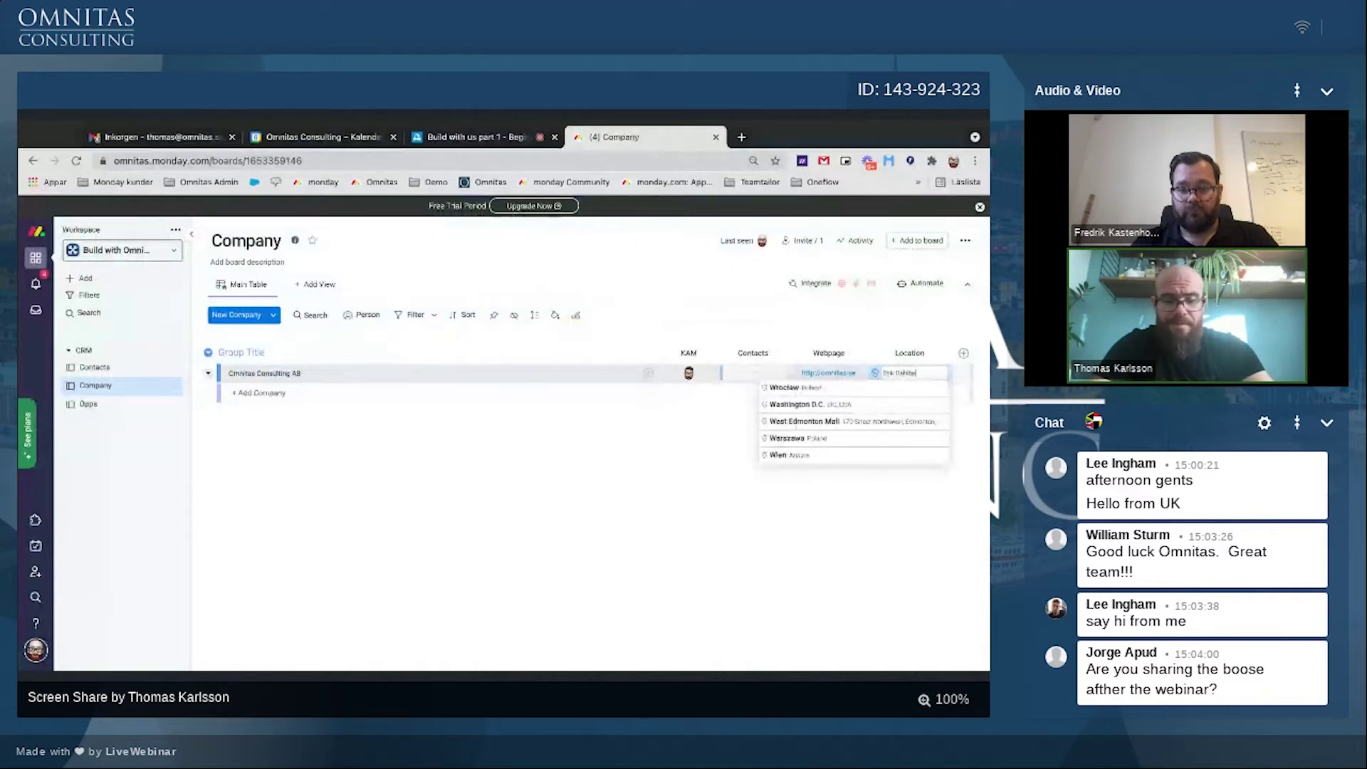
text(lbergsallén)
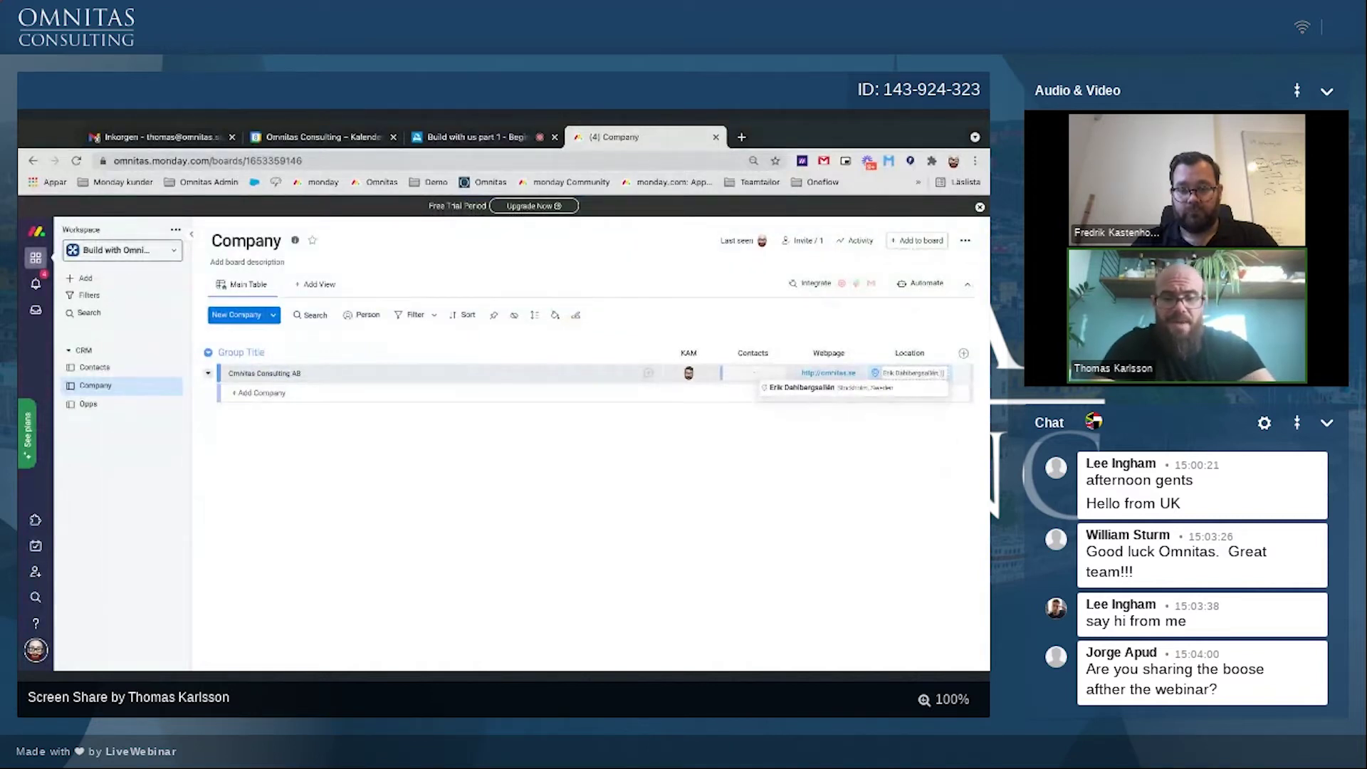
key(Return)
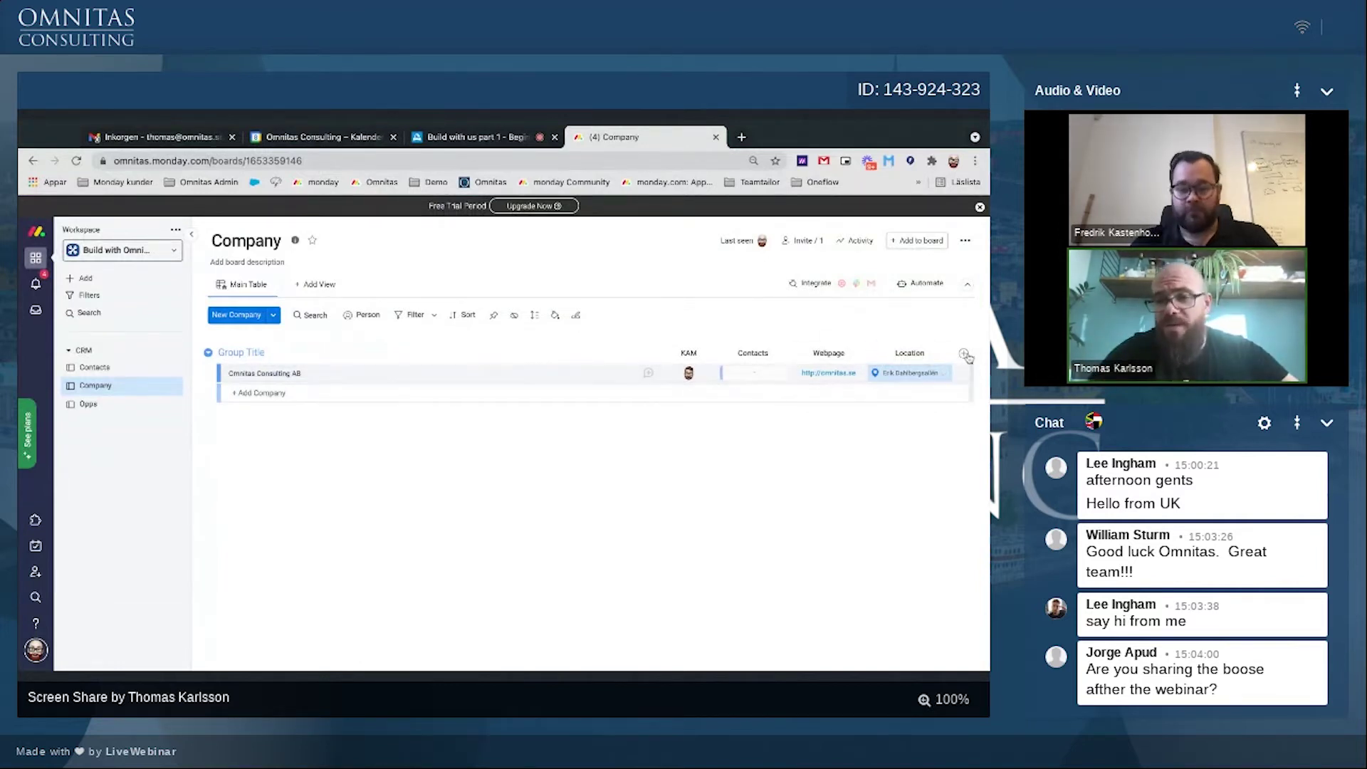
click(966, 354)
Step: Add a text column named 'Org/ VAT no' and paste Omnitas' organisation number into it
click(819, 416)
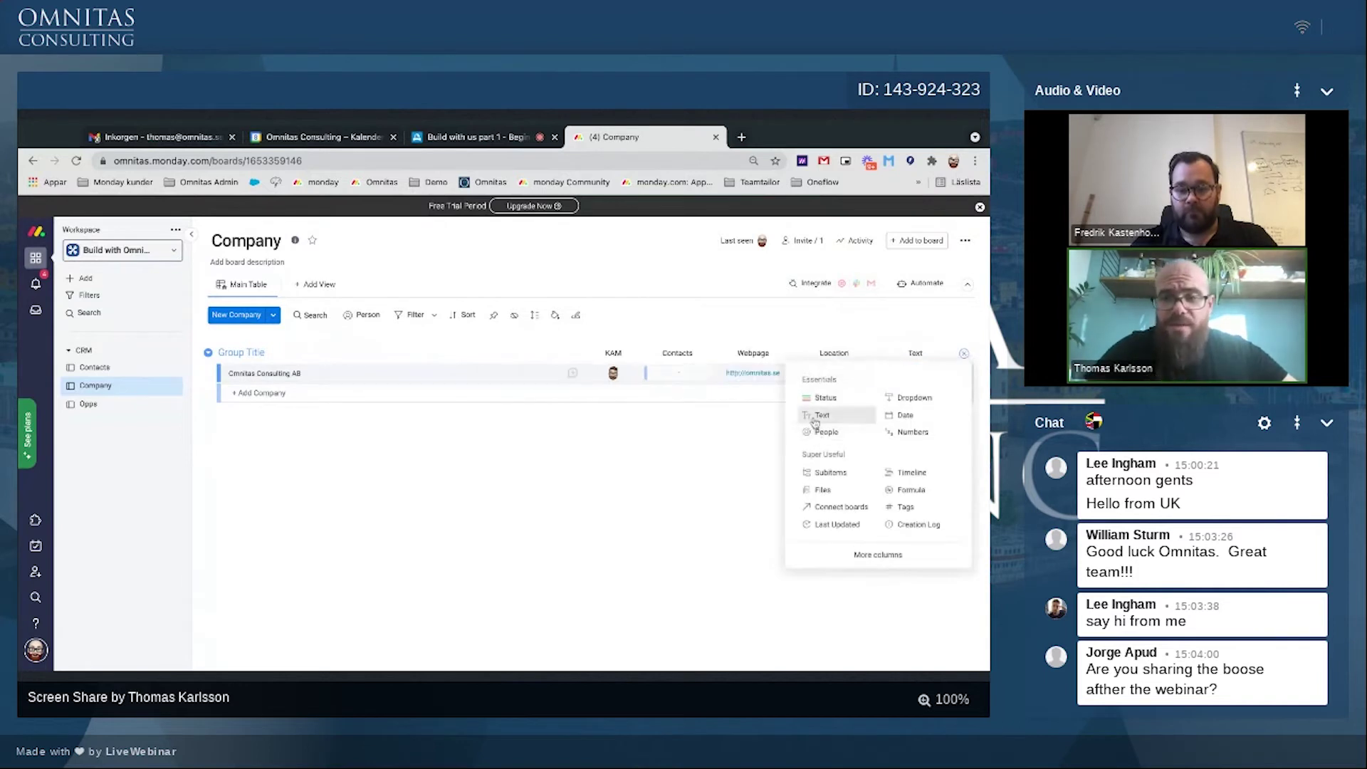
click(916, 353)
text(C)
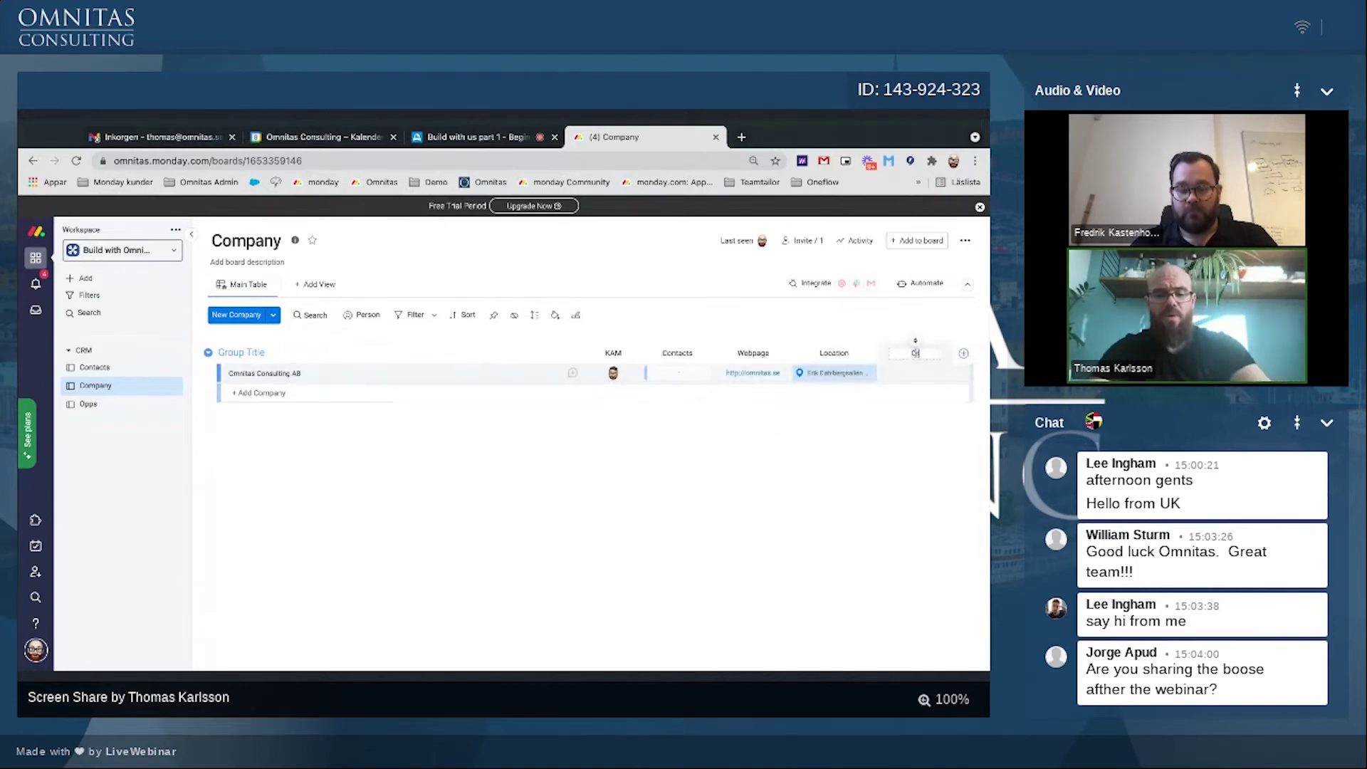
text(rg/ VAT no)
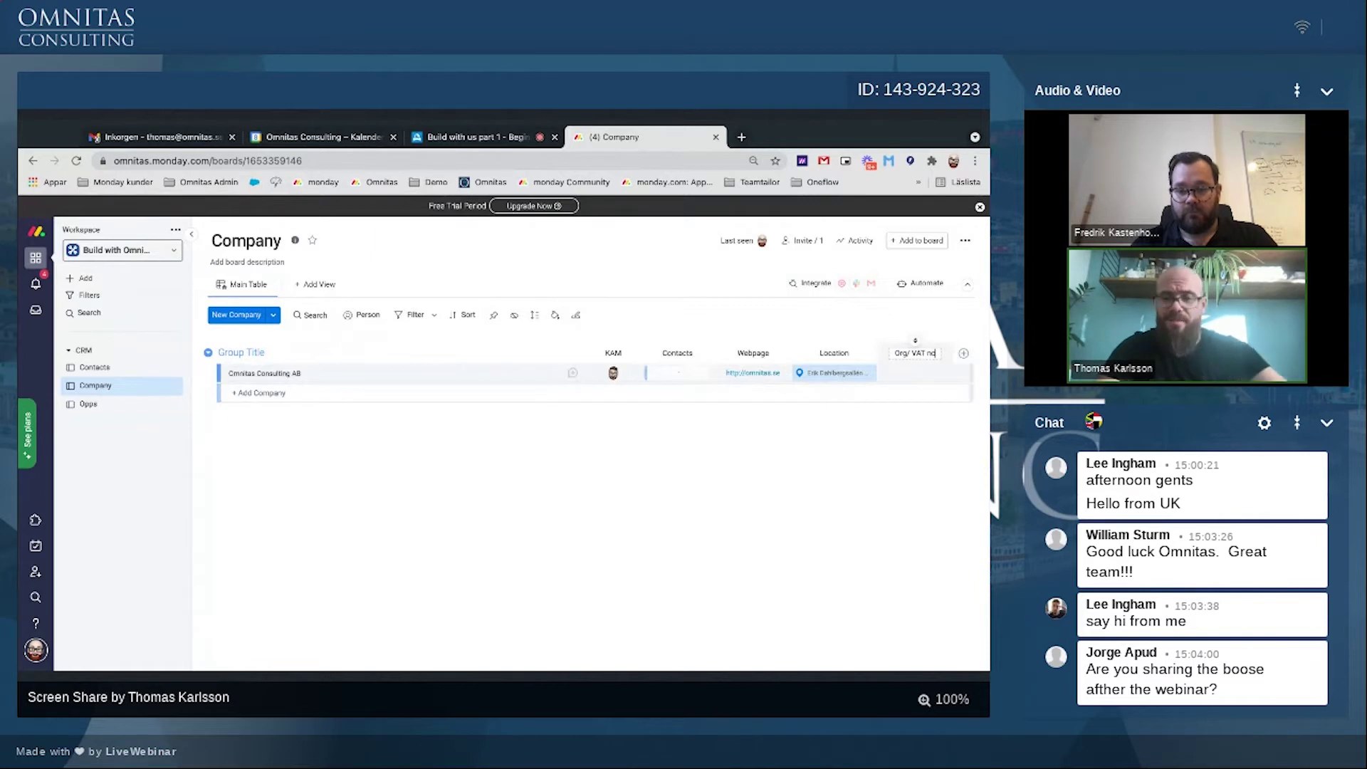
key(Return)
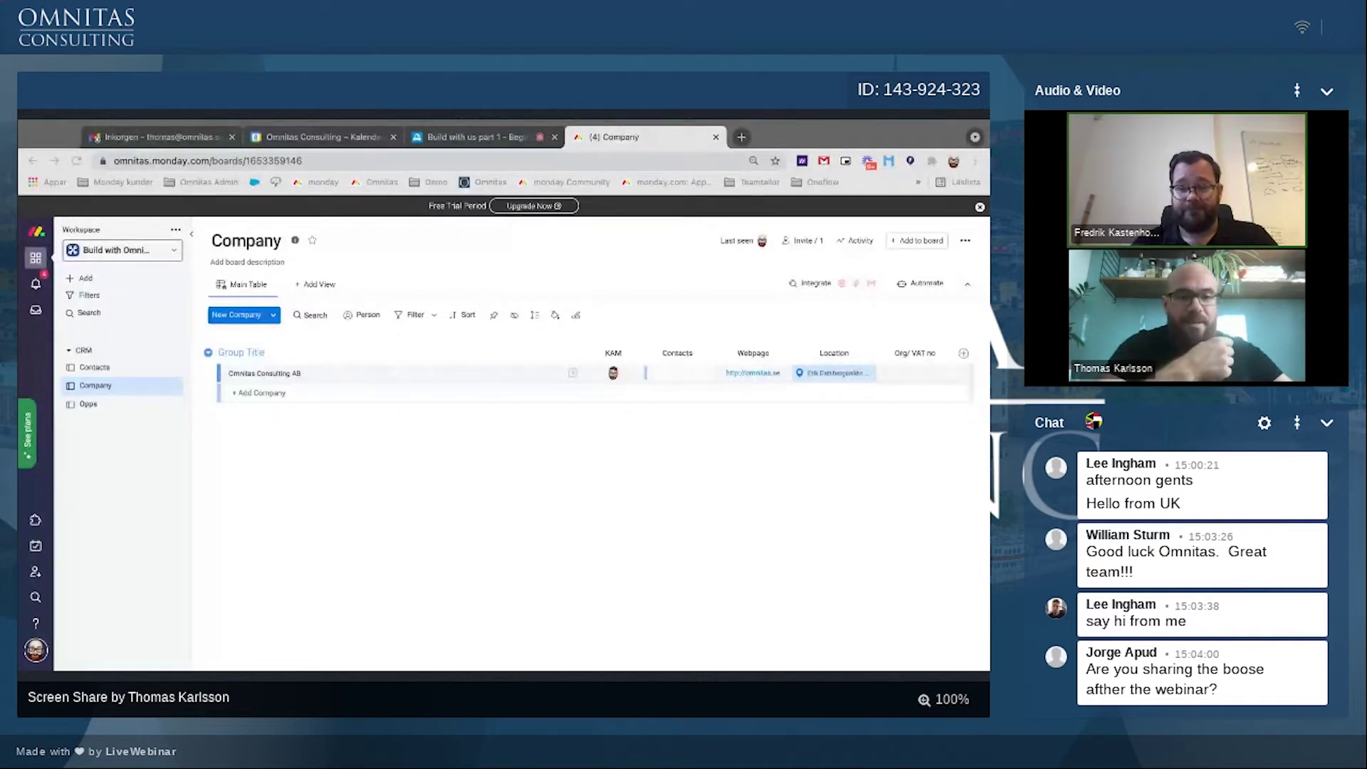
click(924, 485)
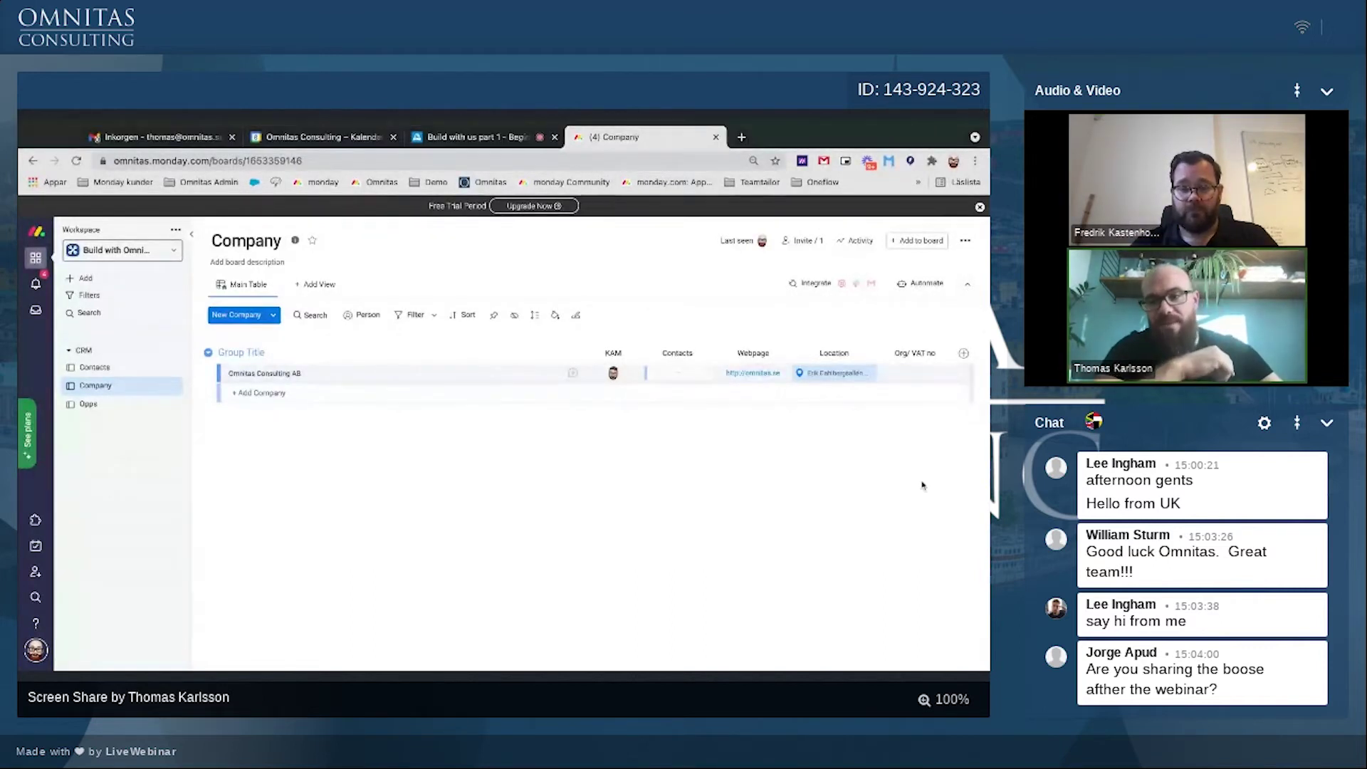
click(893, 369)
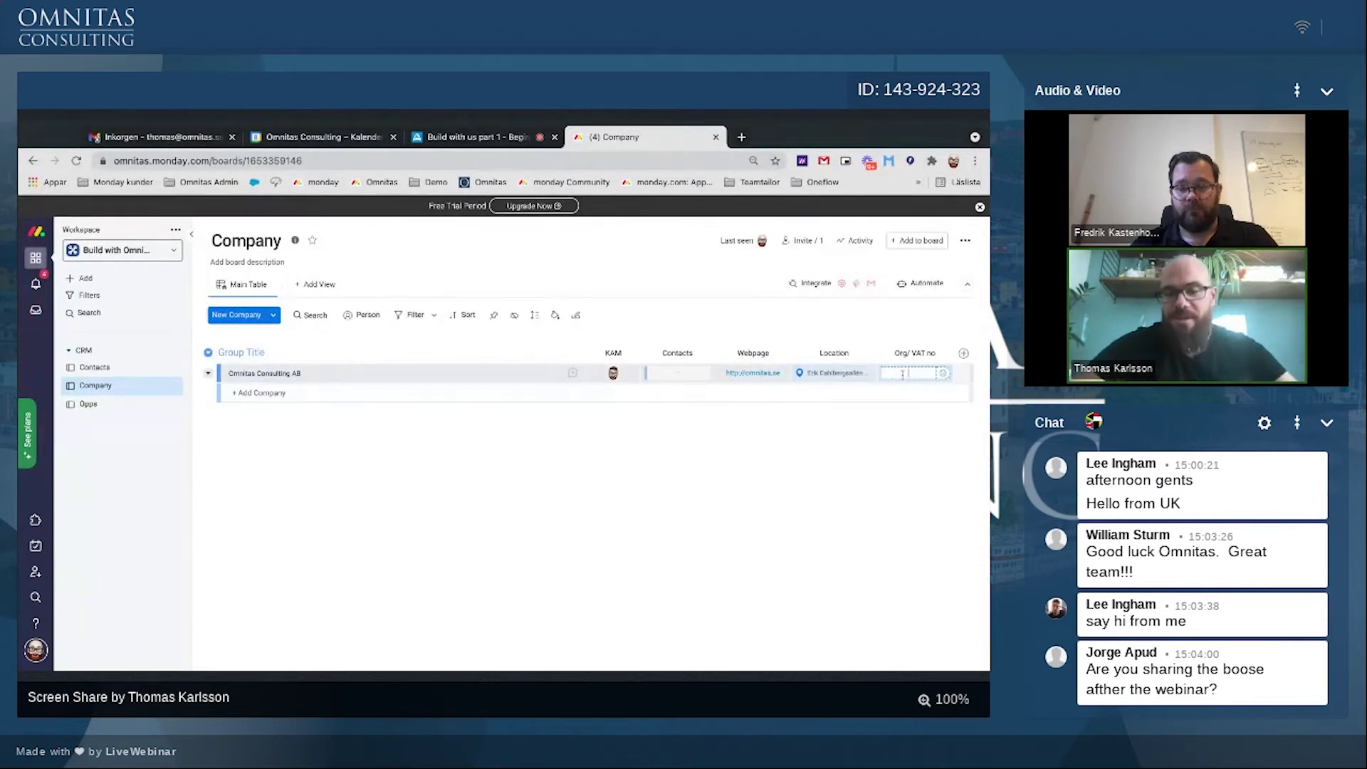
key(ctrl+v)
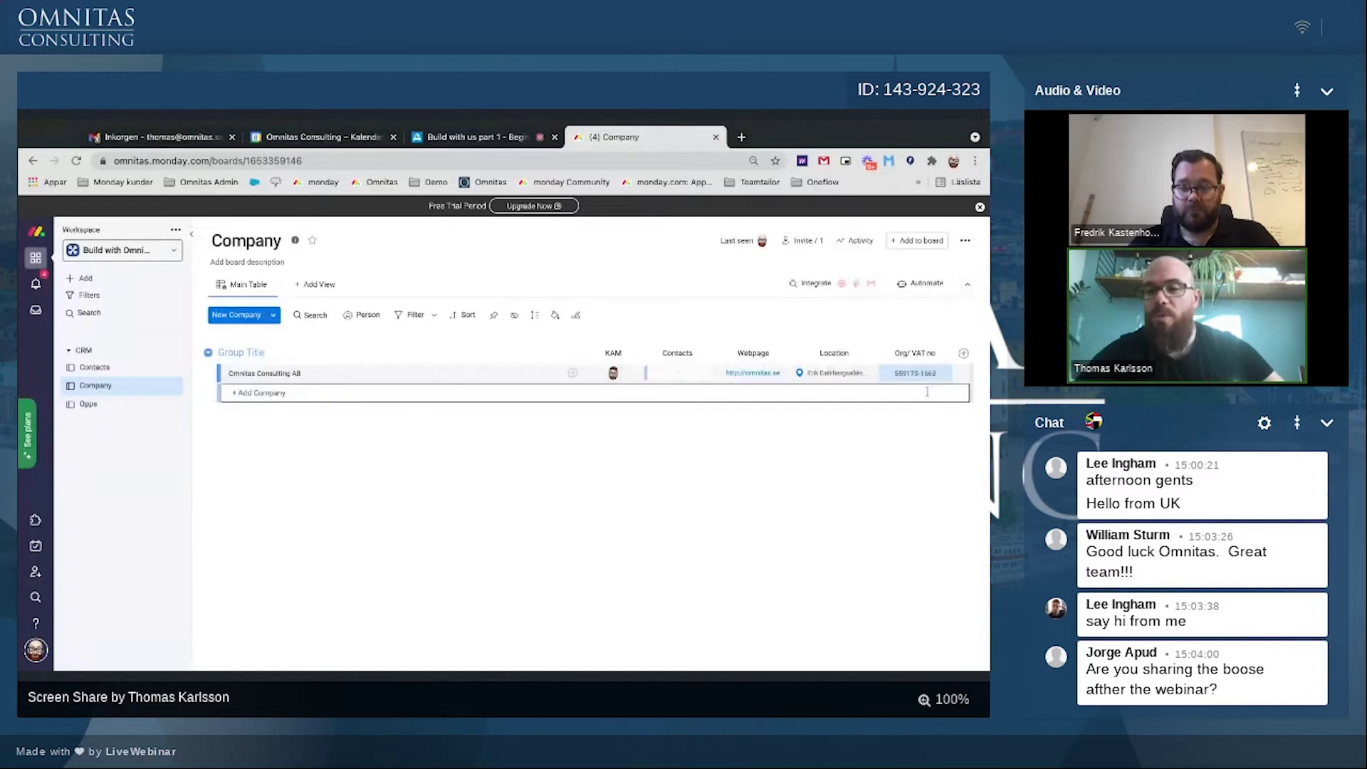
Step: Add another text column named domain and enter omnitas.se for Omnitas
click(965, 355)
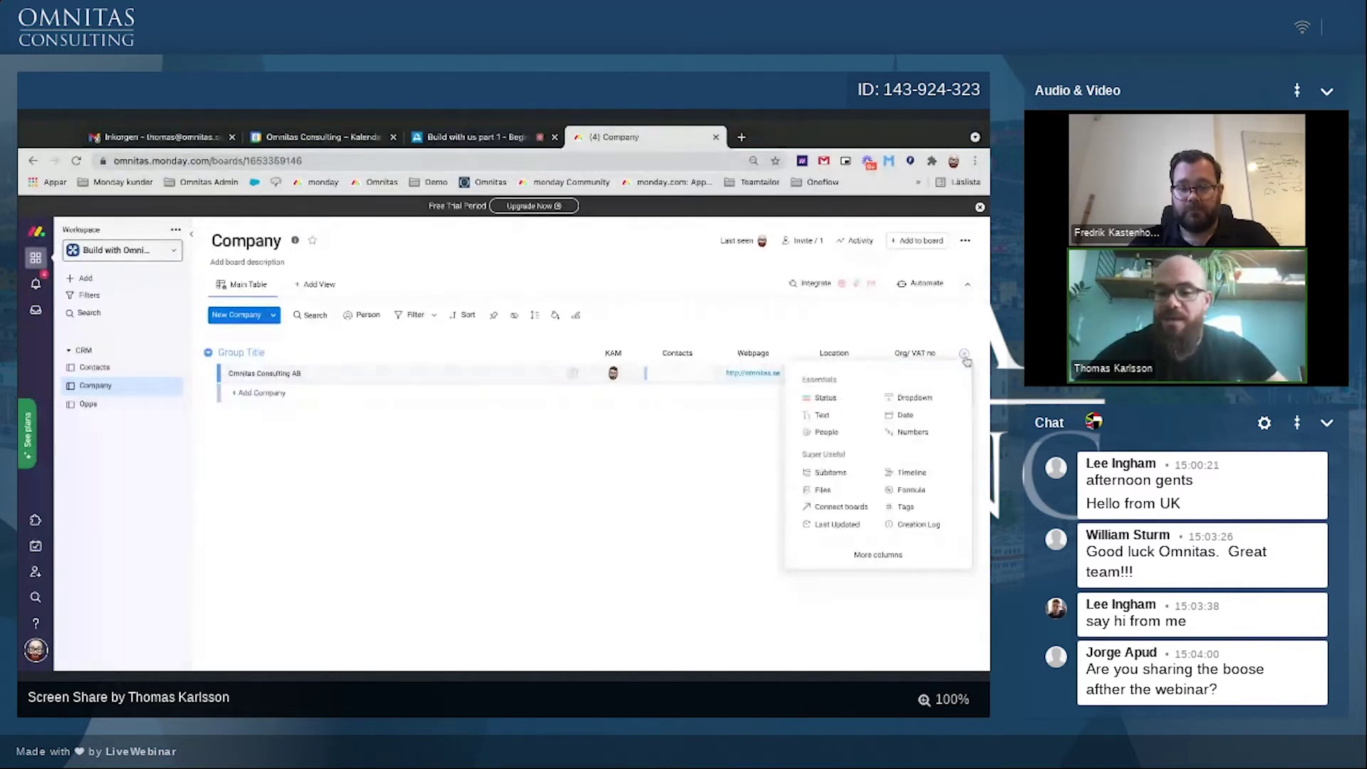
click(635, 454)
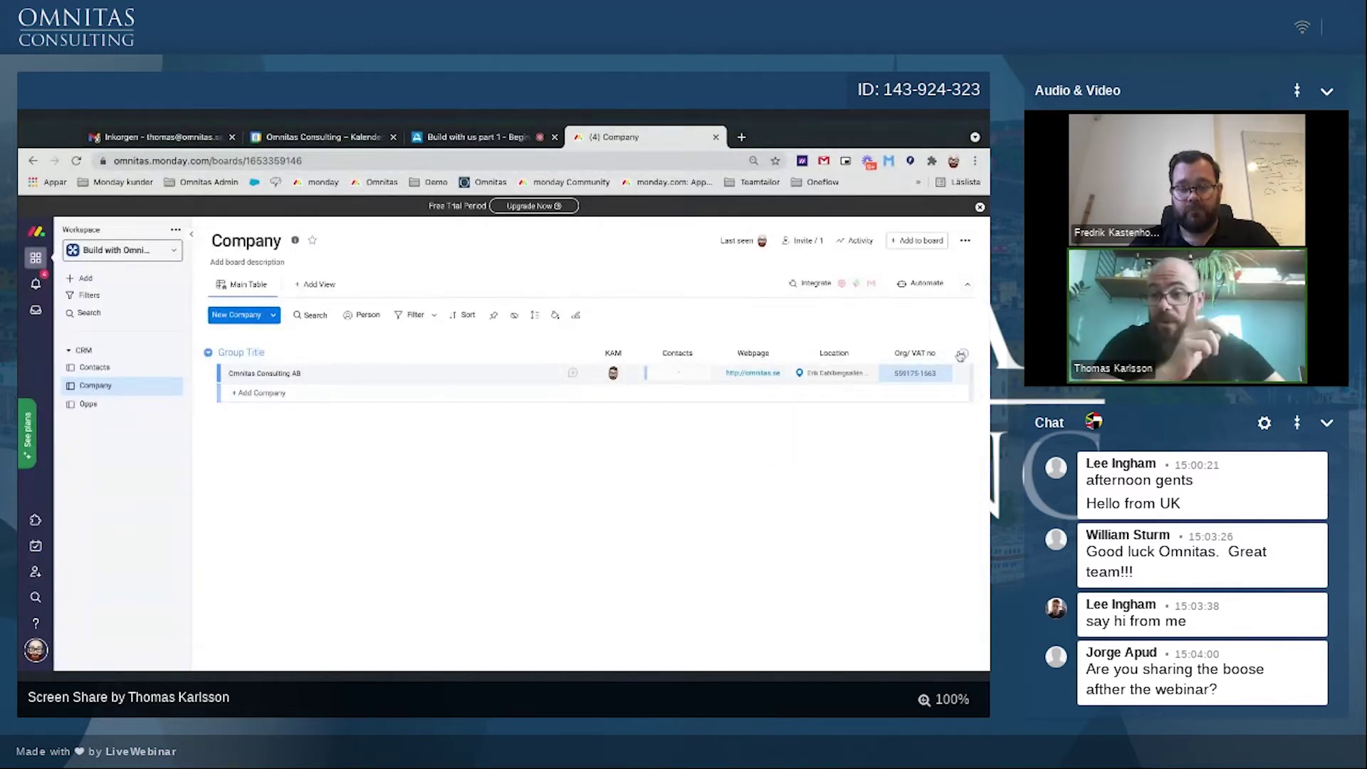
click(964, 353)
click(823, 415)
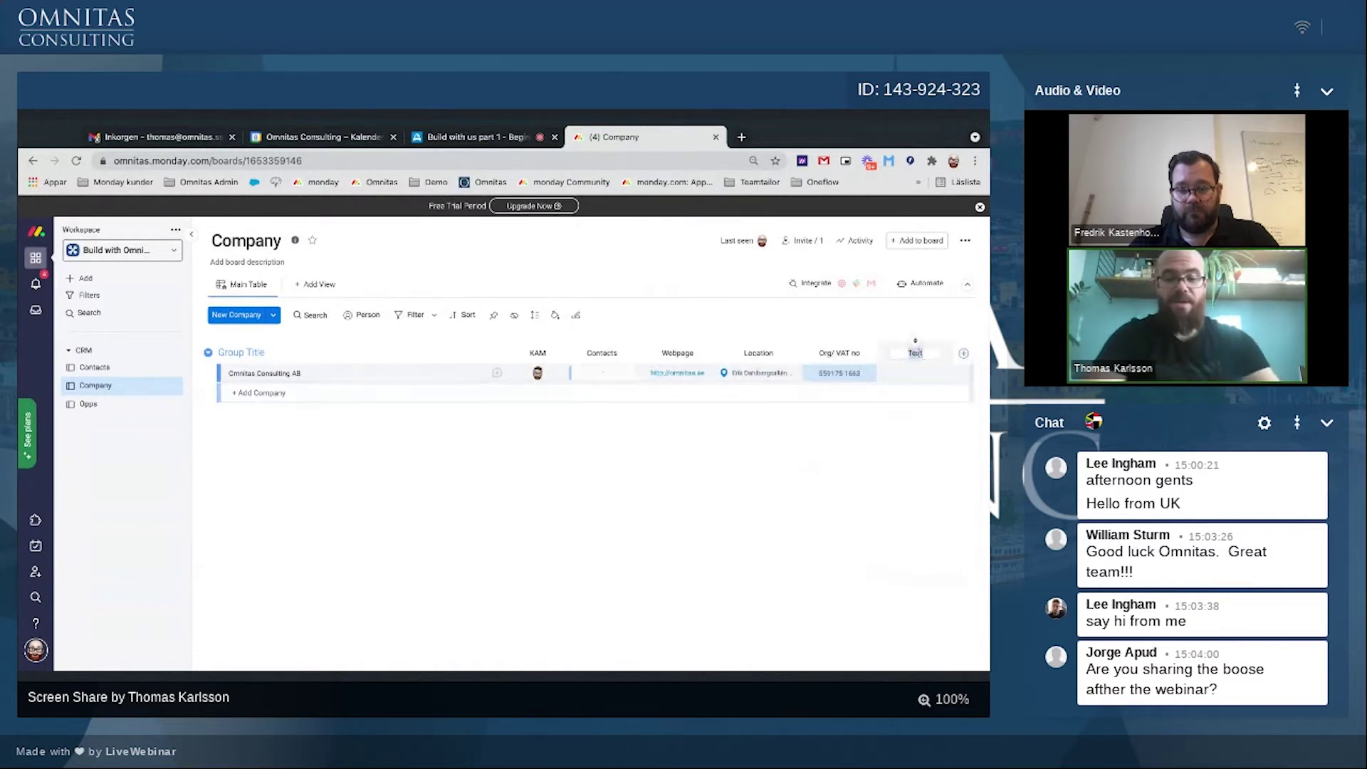
text(ain)
click(907, 374)
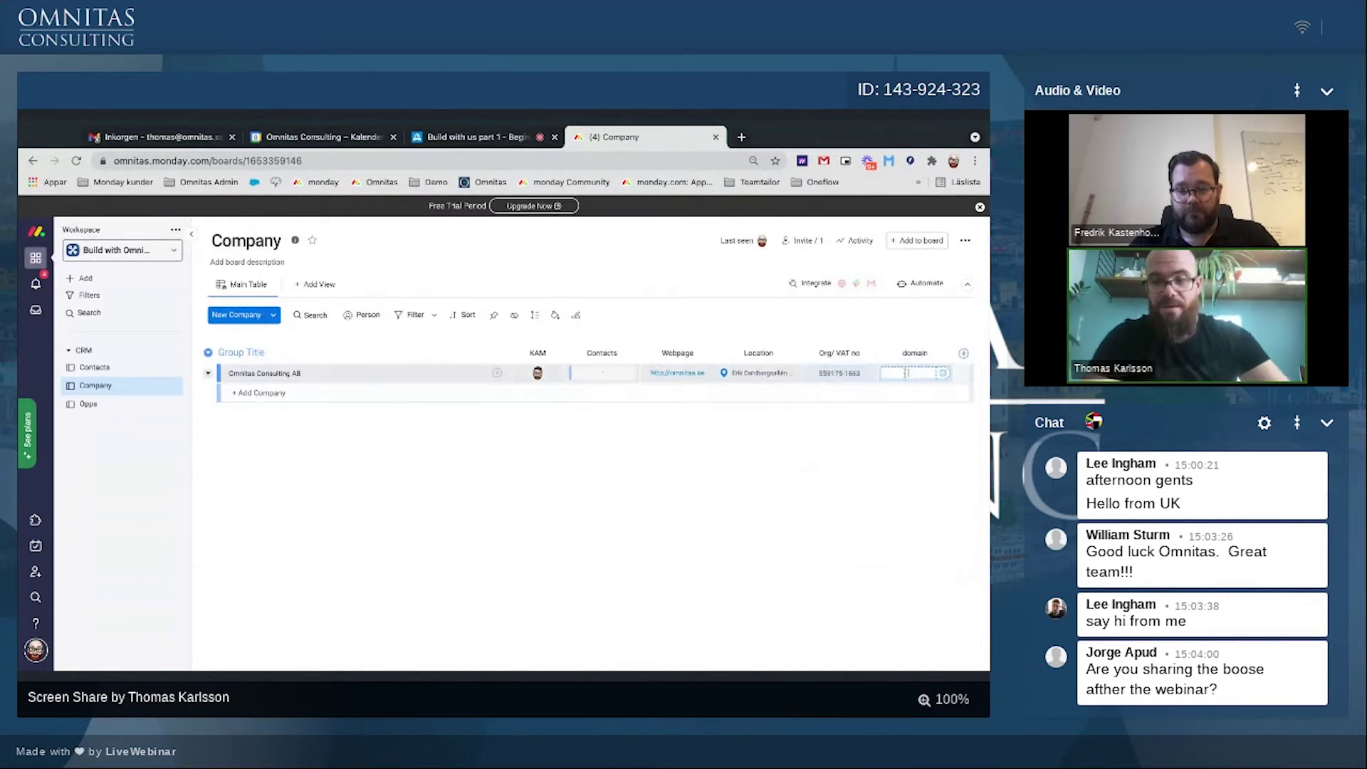
text(omnitas.se)
key(Return)
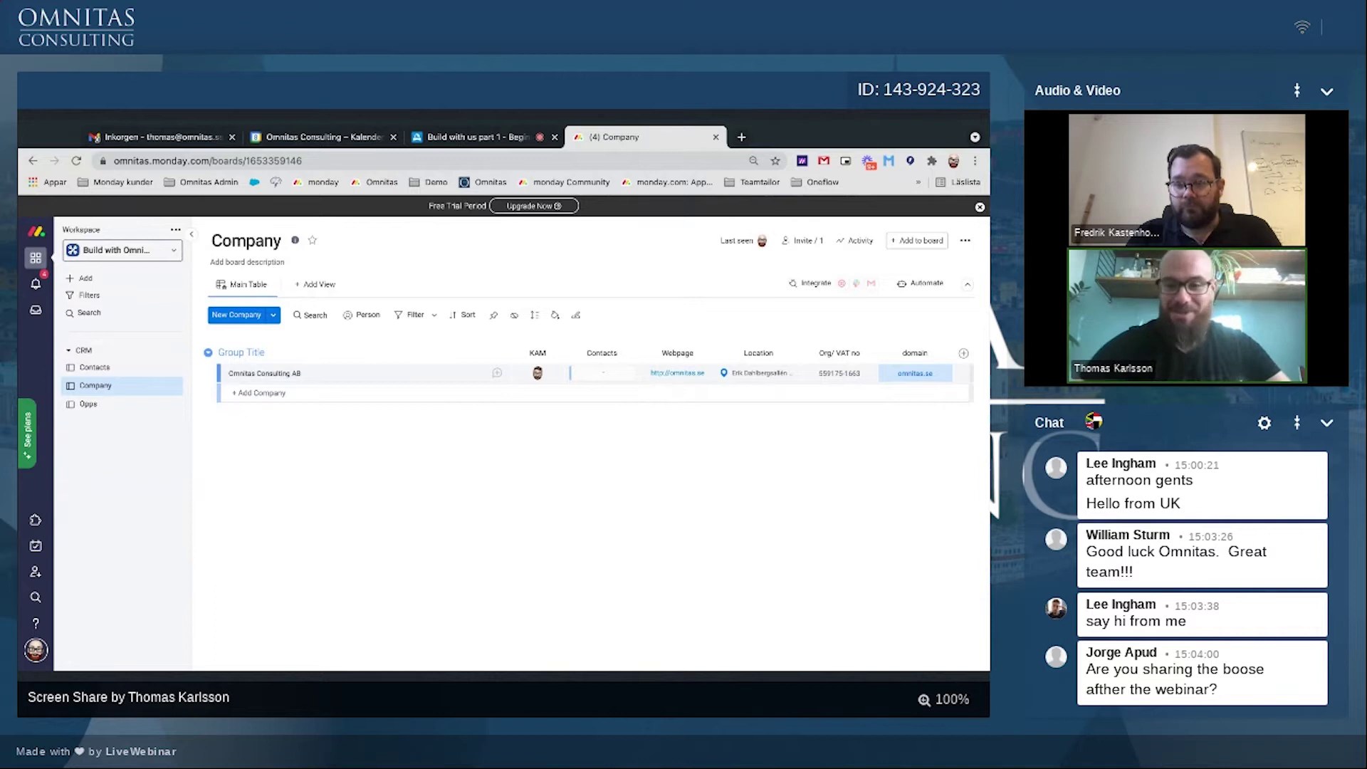
Step: Start the 'match' connect recipe, triggered by domain changes and targeting the Contacts board
click(925, 284)
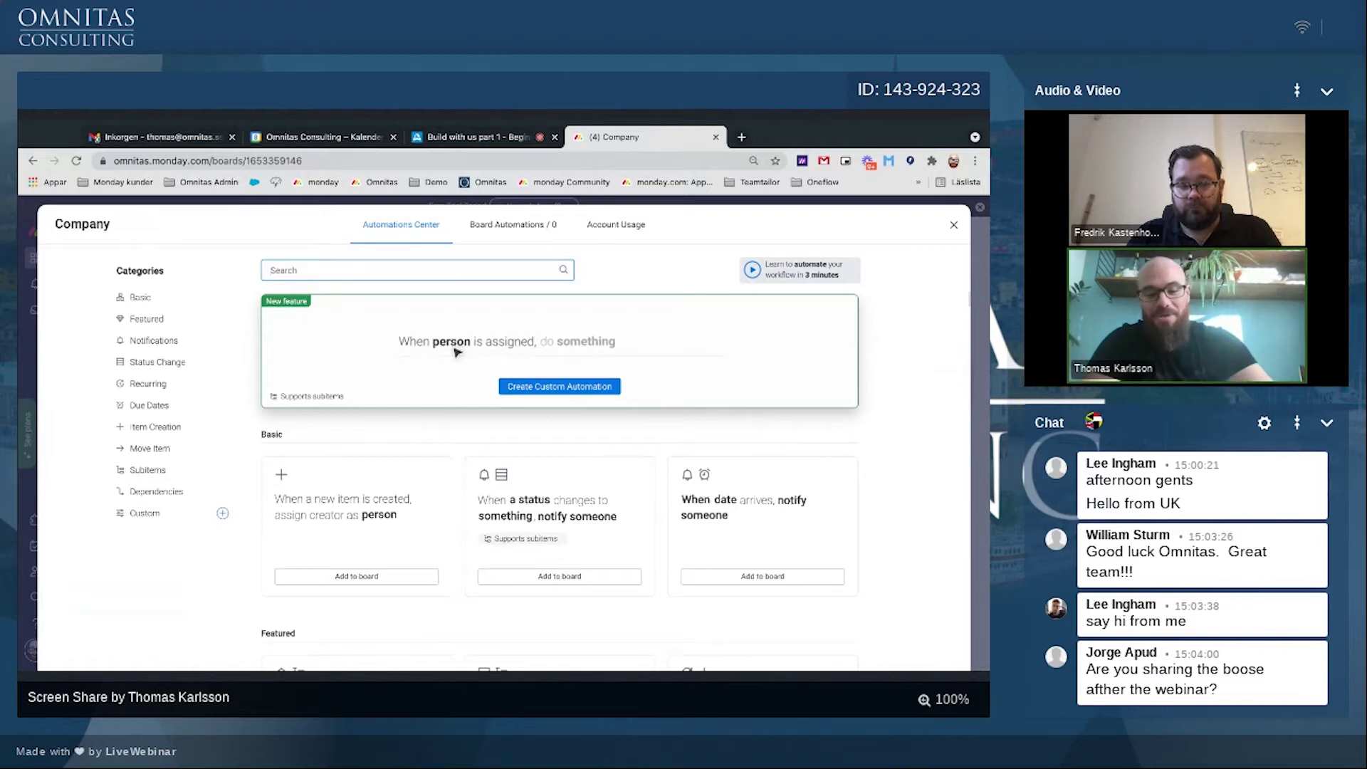
text(match)
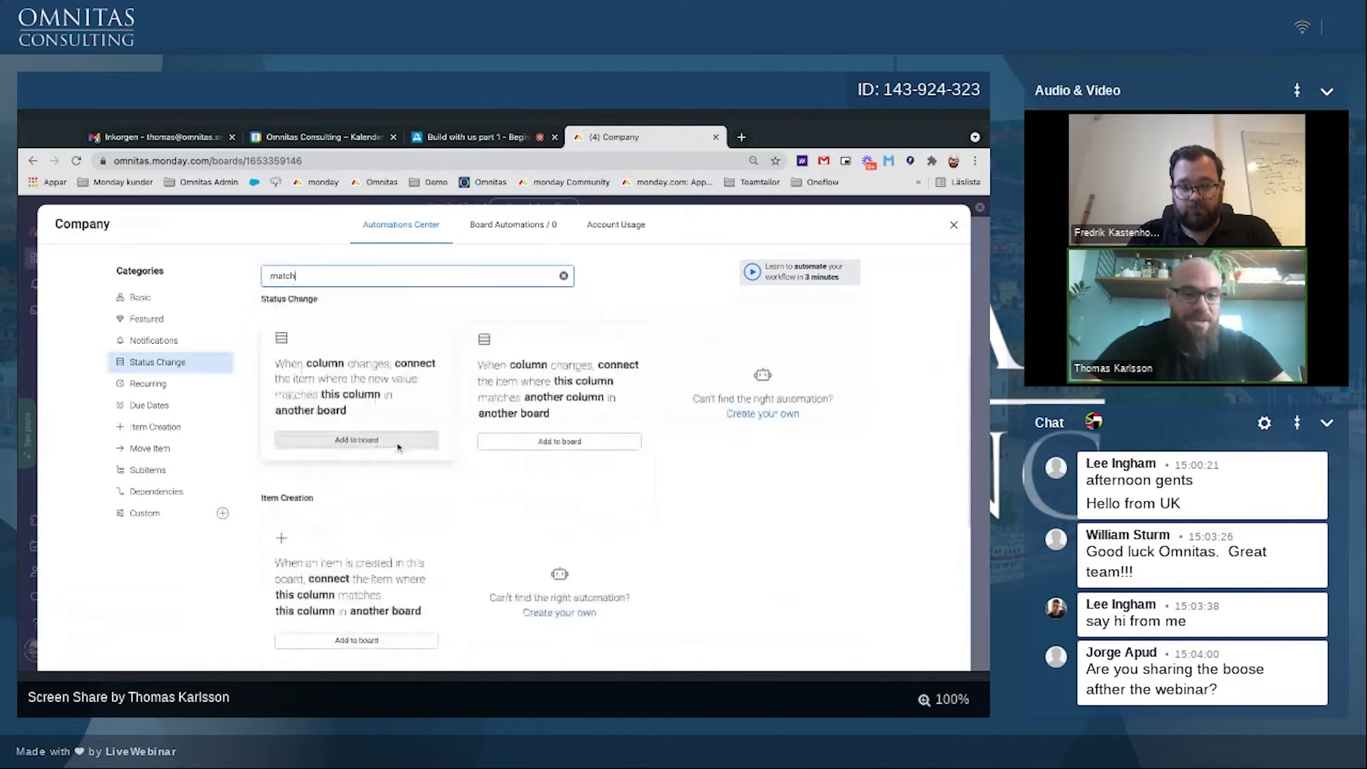
scroll(398, 447, down, 1)
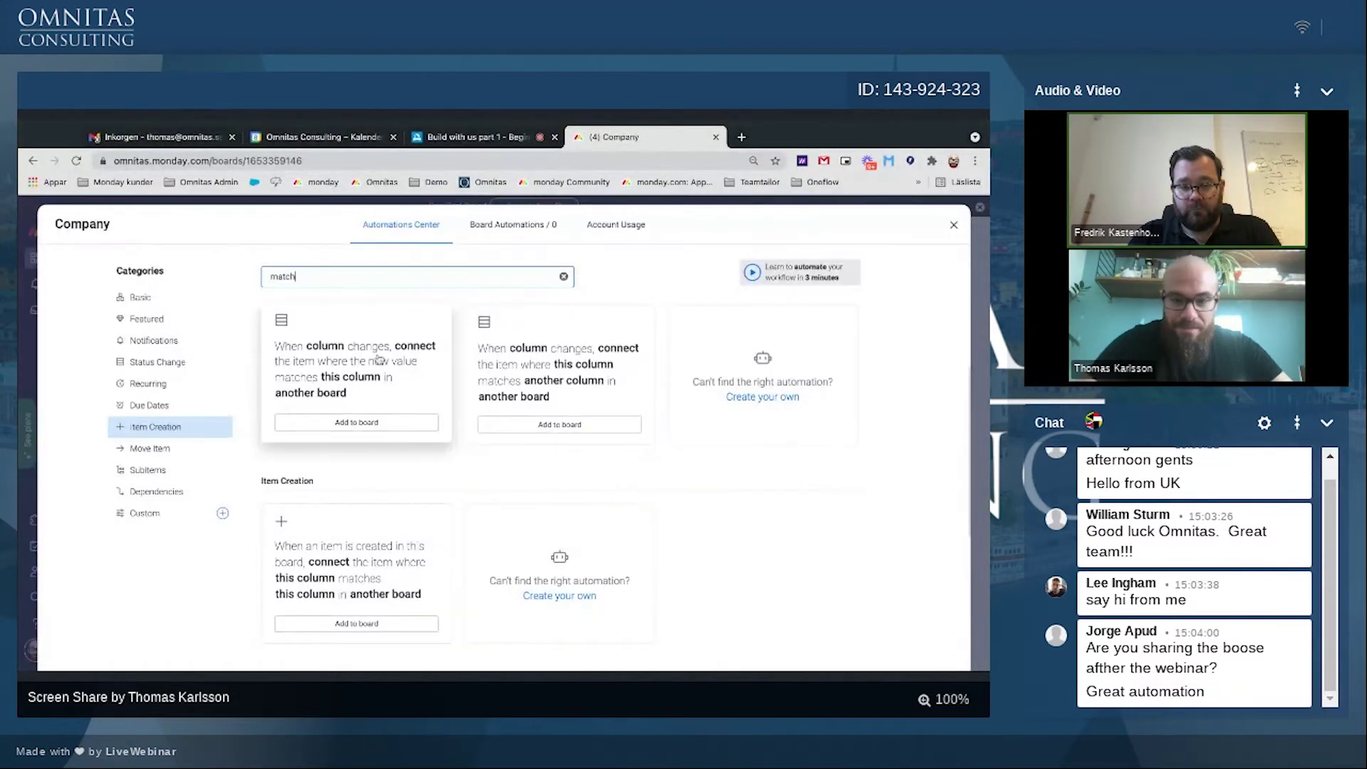
click(396, 370)
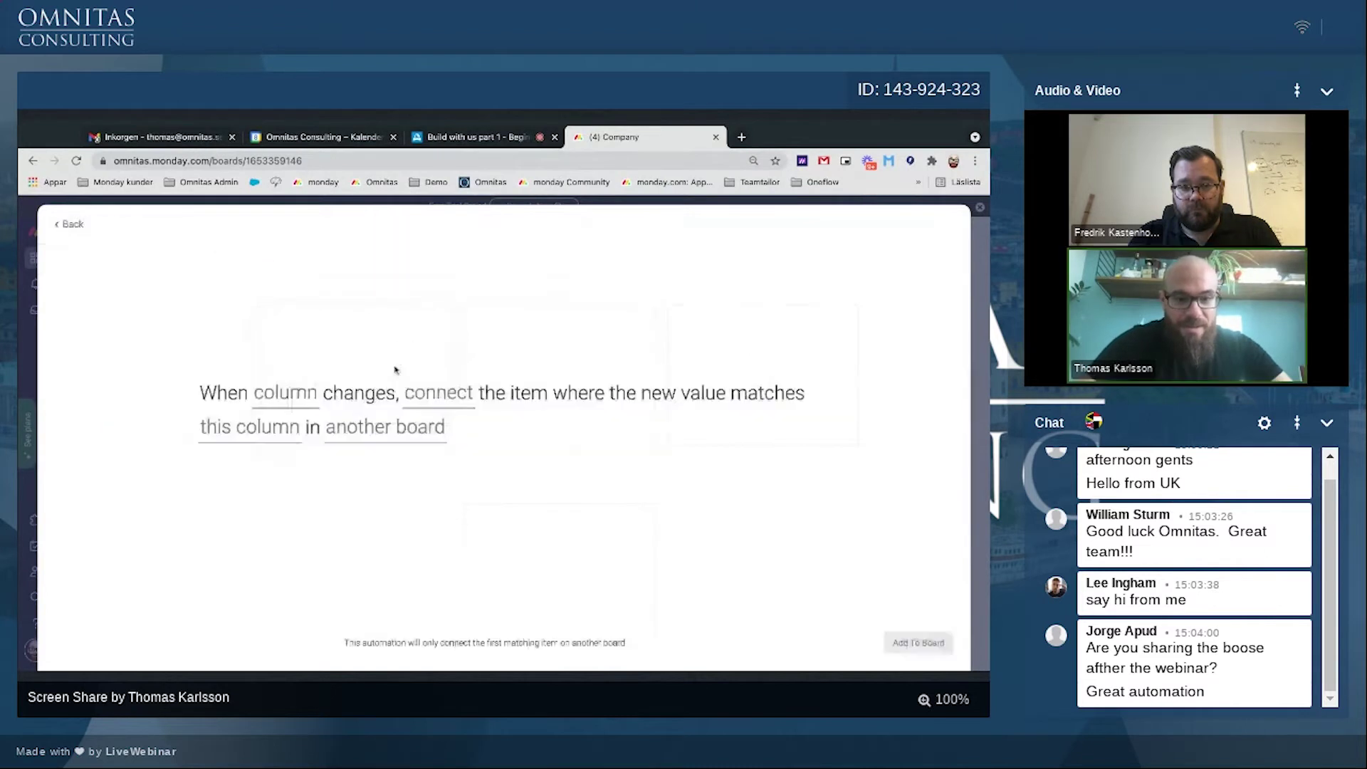
click(278, 426)
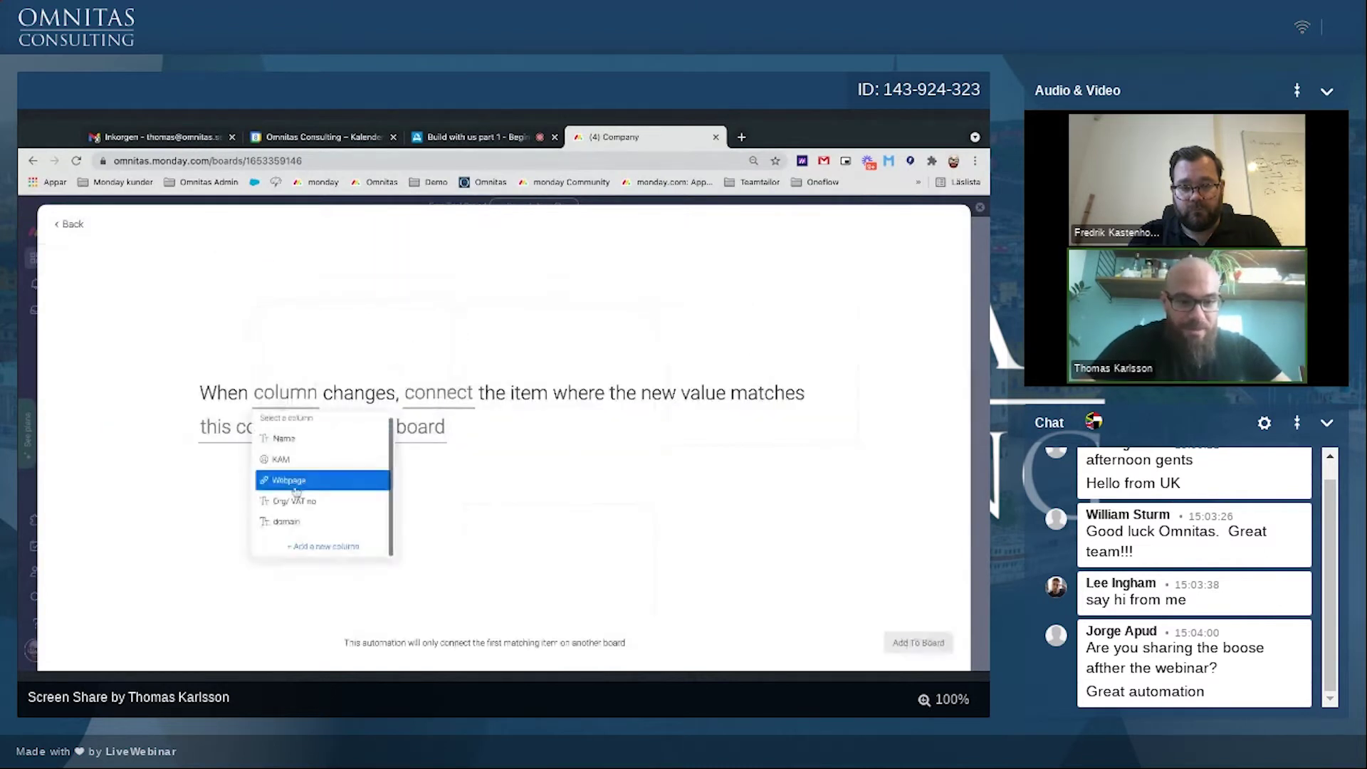
click(292, 523)
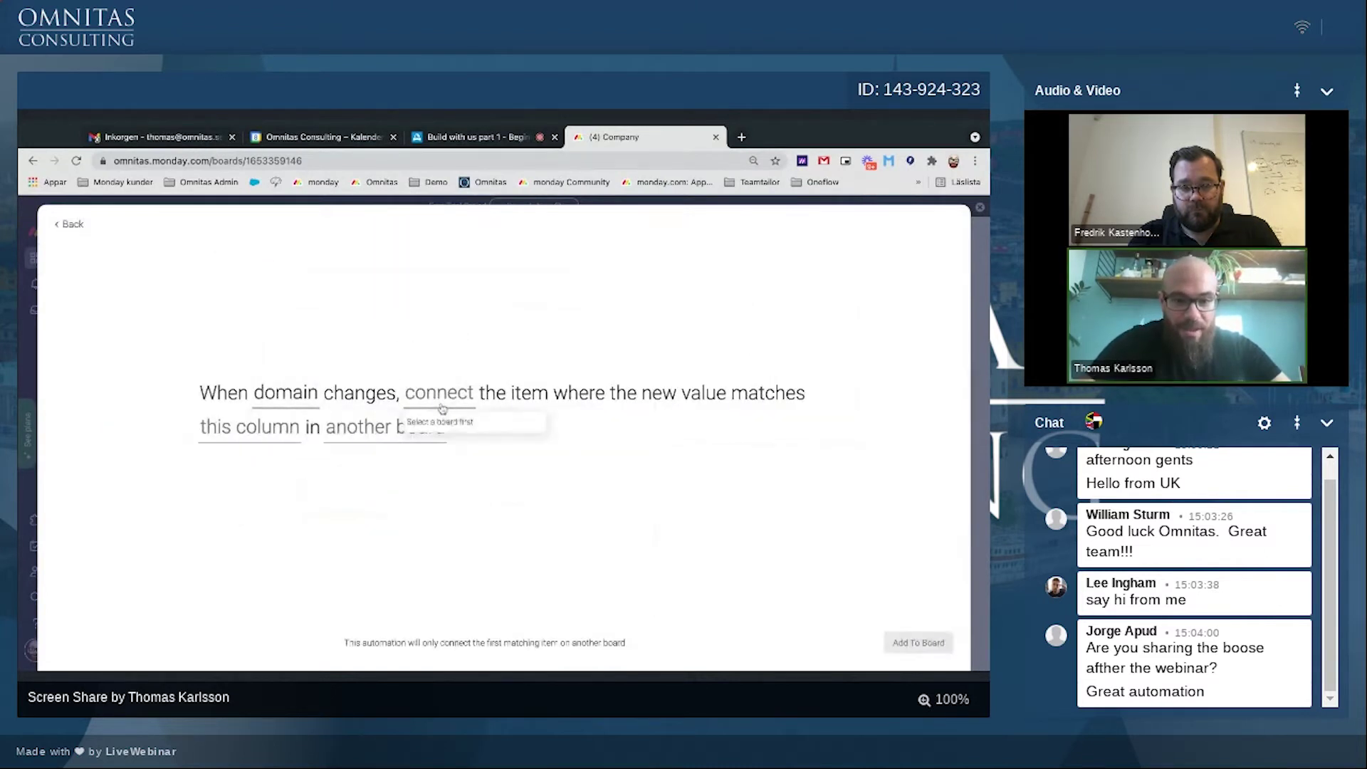
click(347, 432)
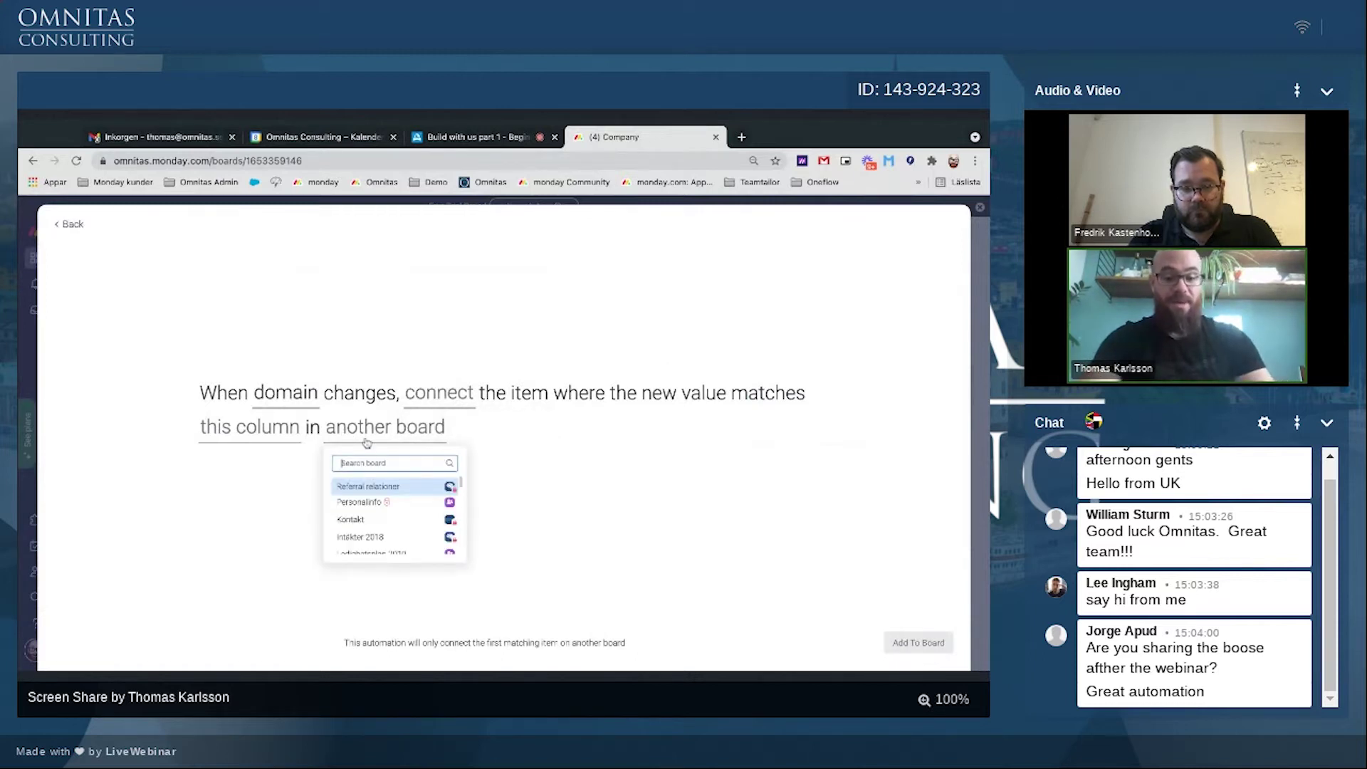
text(contact)
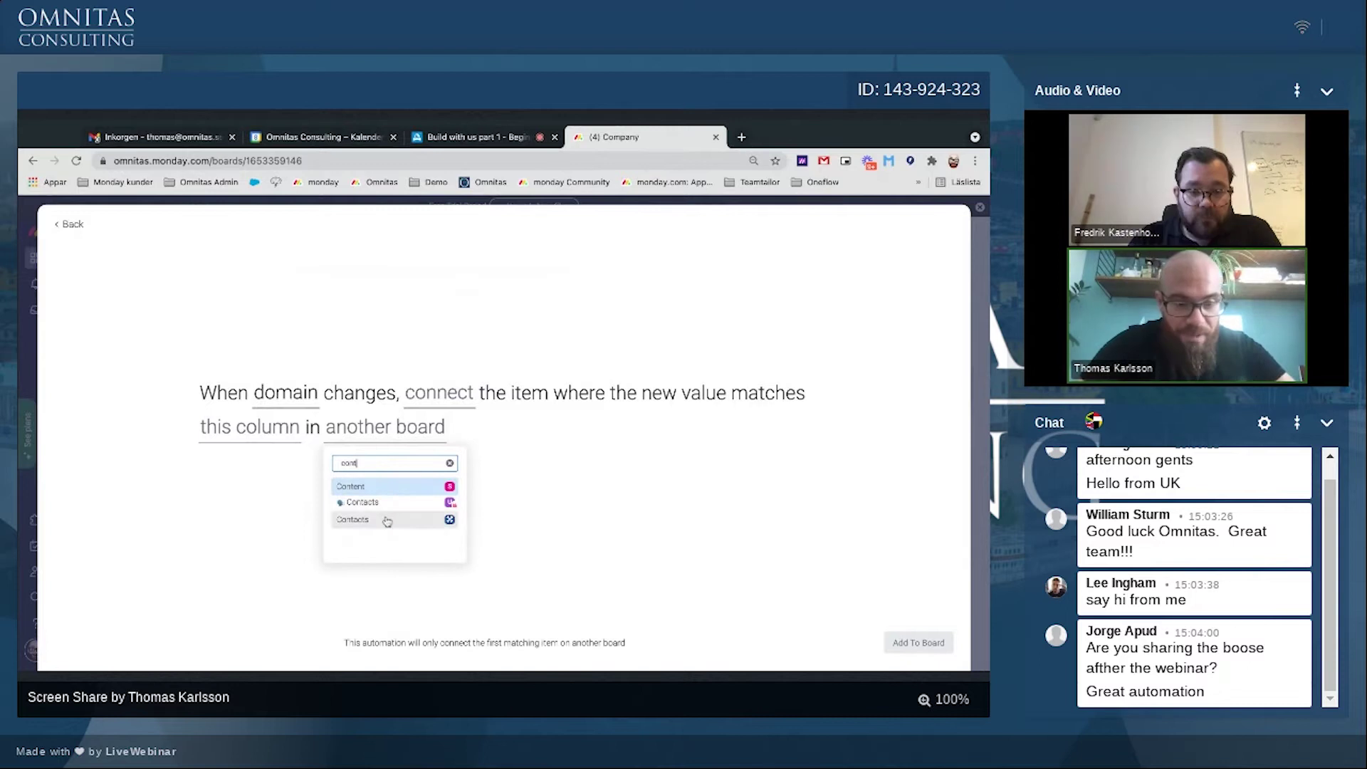
click(388, 521)
Step: Connect items by matching the Contacts domain column and add the automation to the board
click(440, 399)
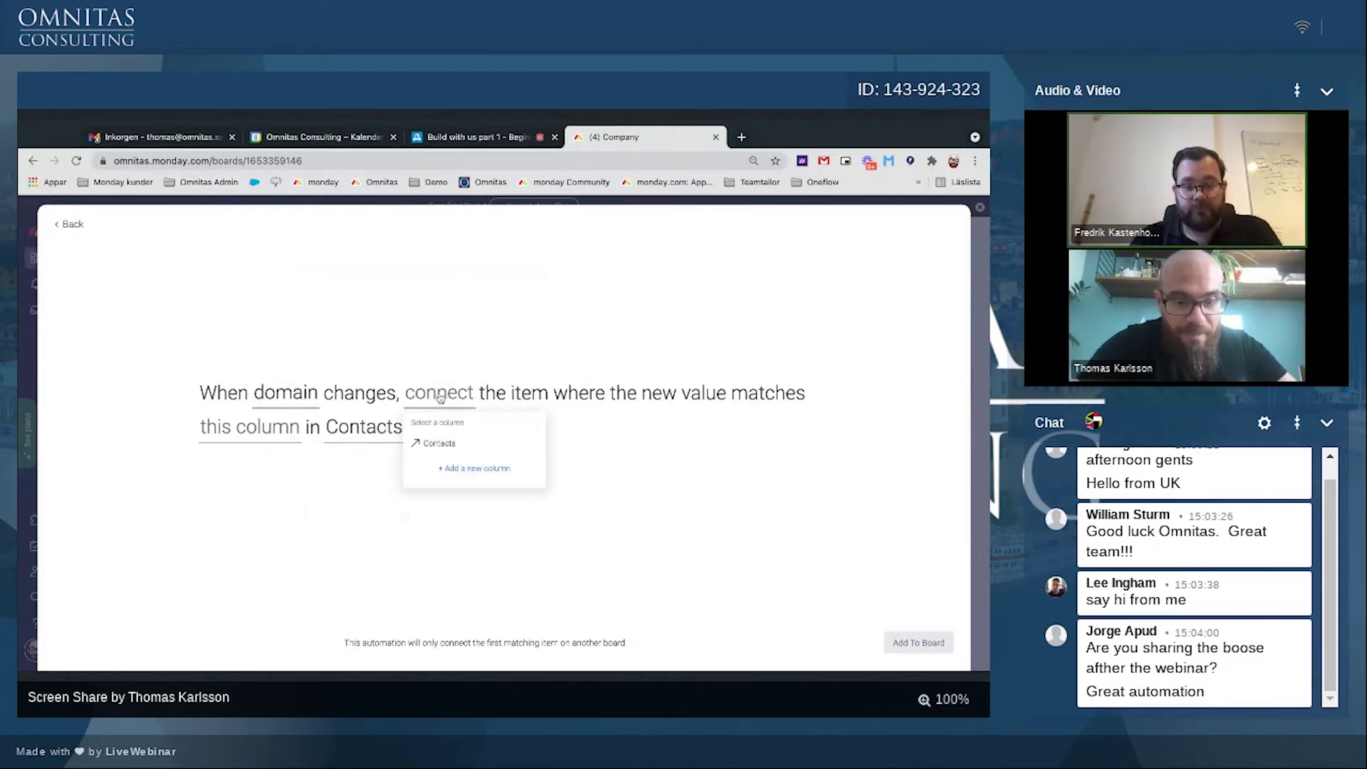
click(451, 446)
click(225, 430)
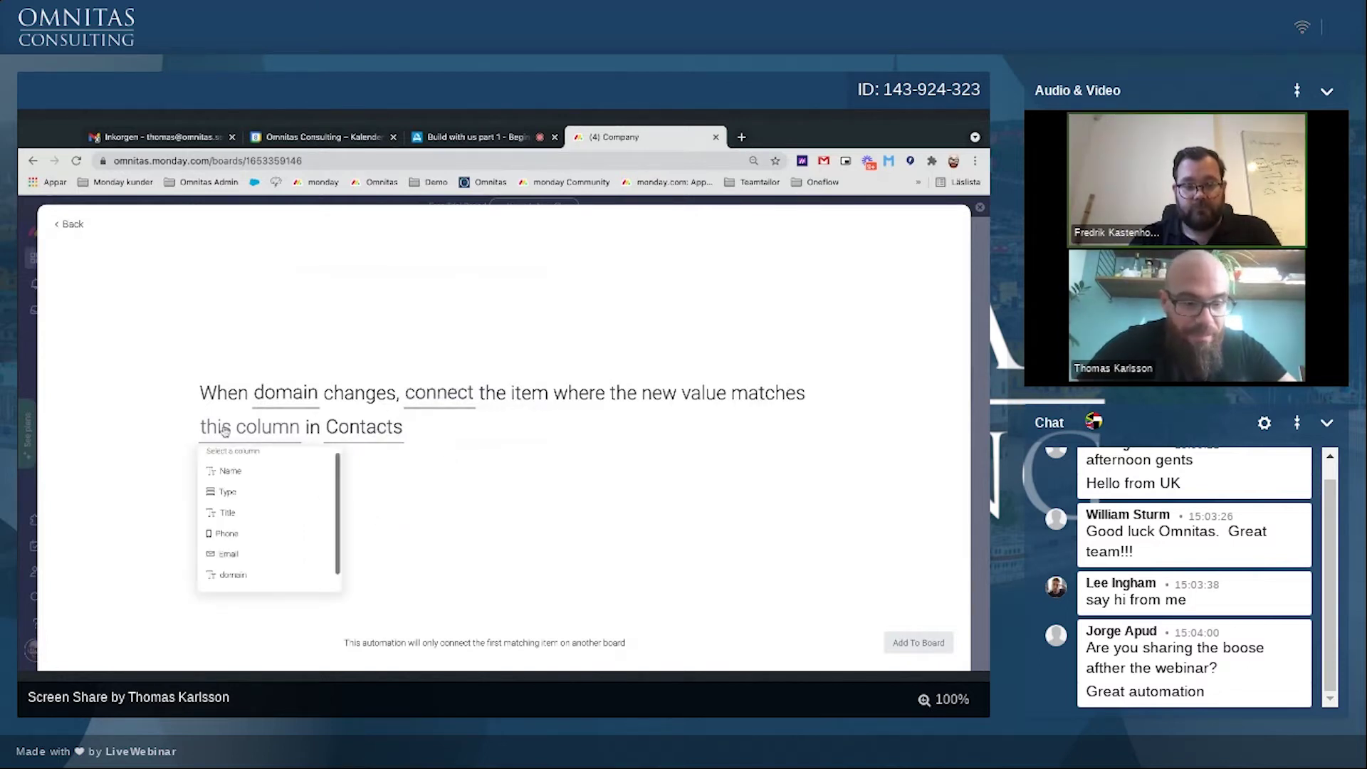
click(233, 556)
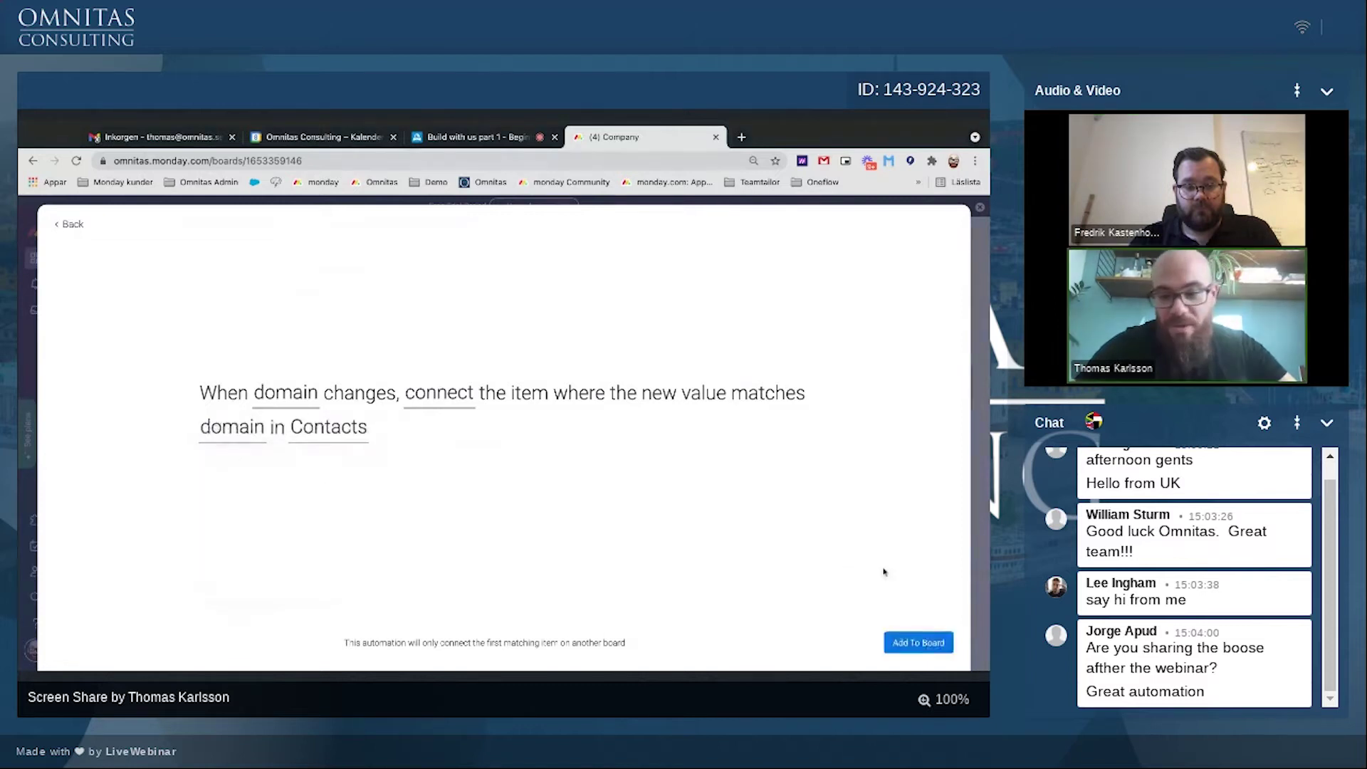
click(901, 643)
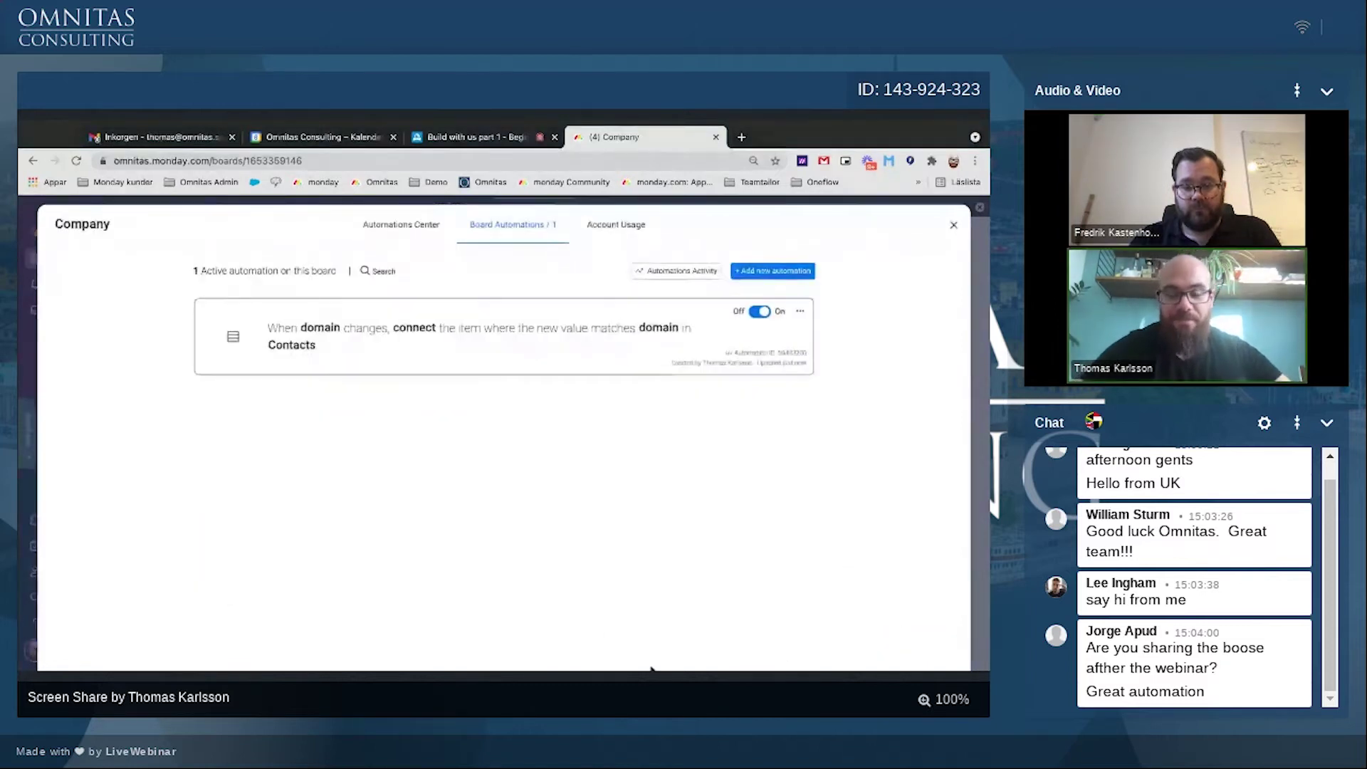
click(953, 226)
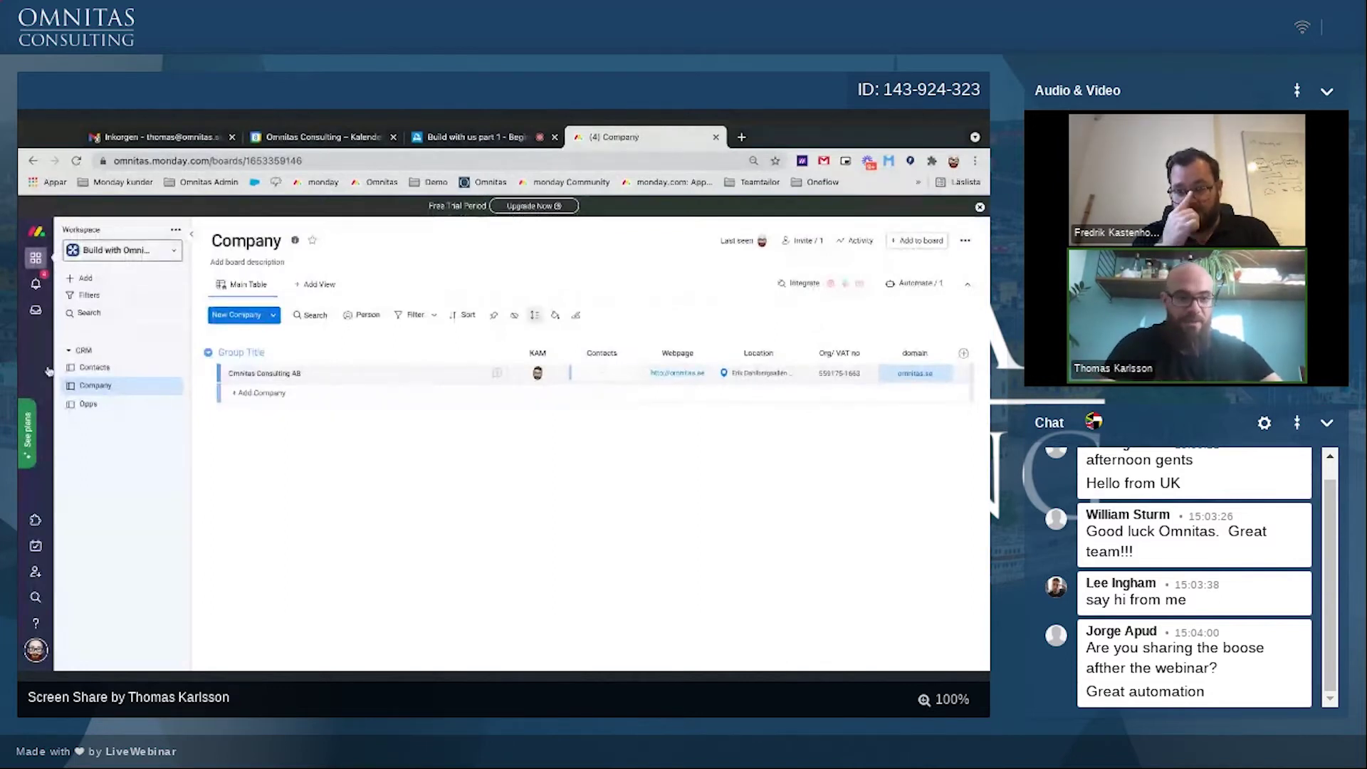
Step: Check the Contacts board, then re-commit omnitas.se in Omnitas' domain cell to trigger the link
click(103, 367)
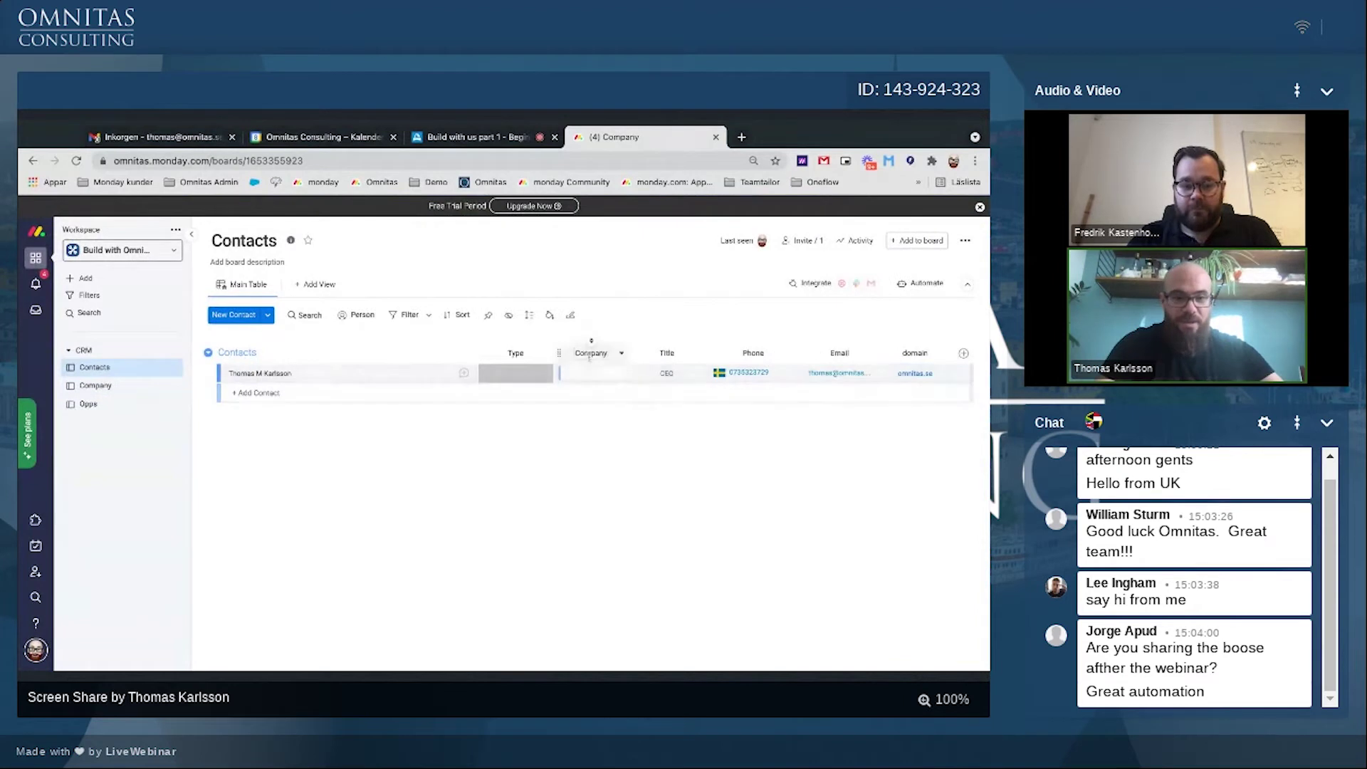
click(122, 386)
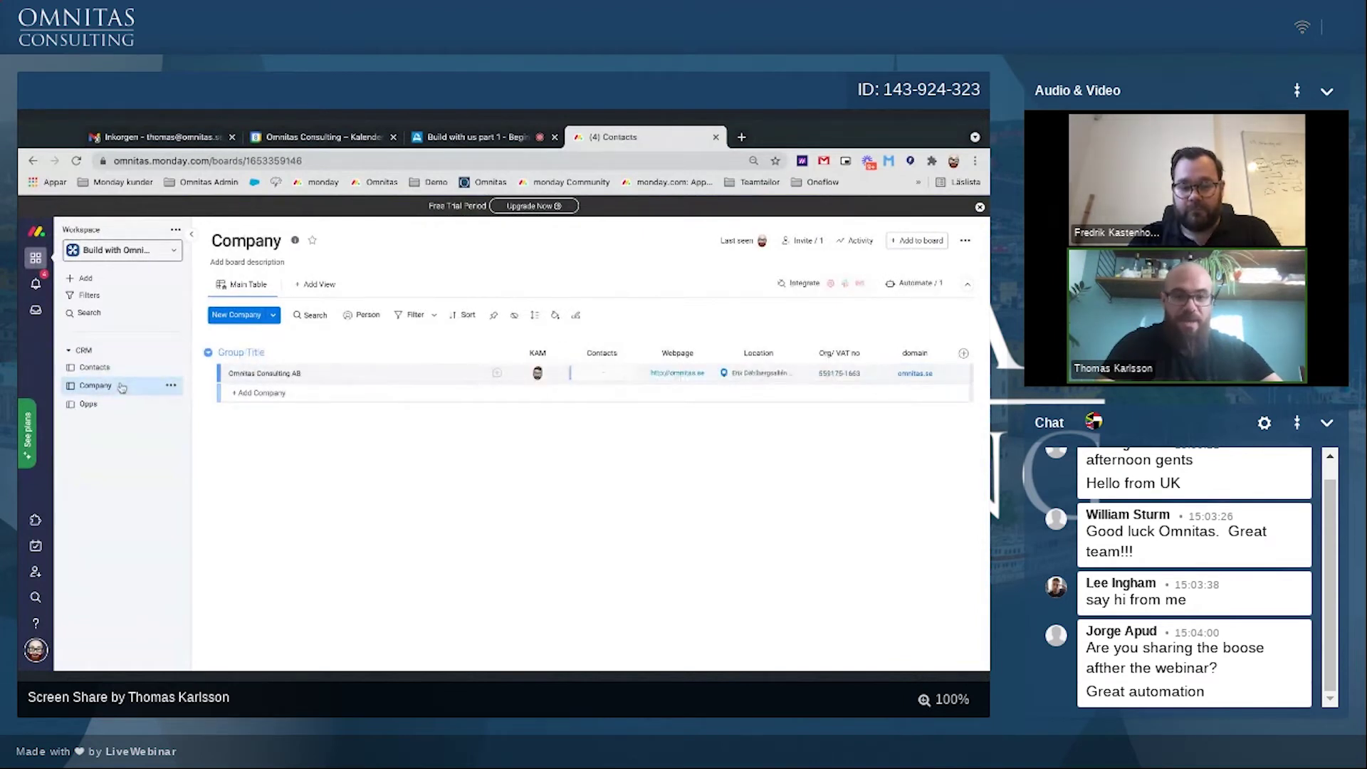
click(118, 369)
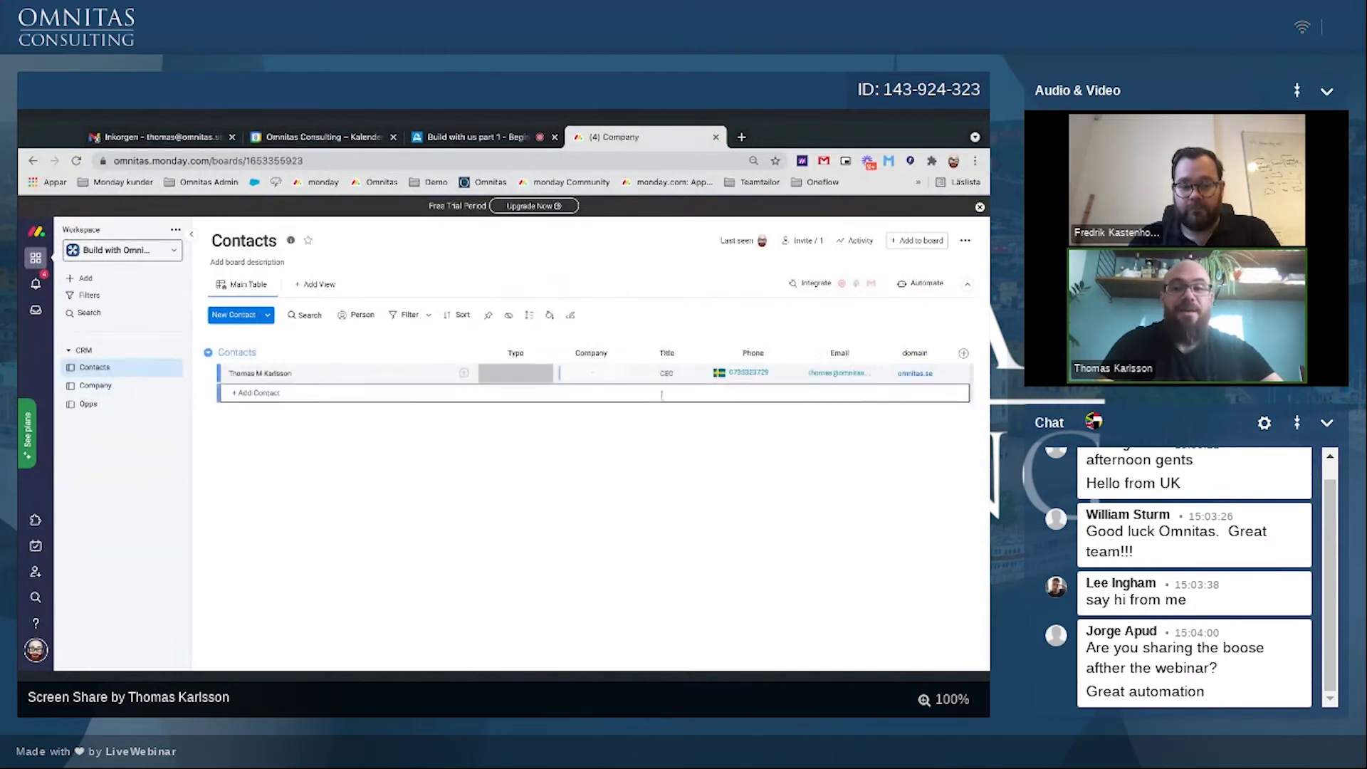
click(86, 389)
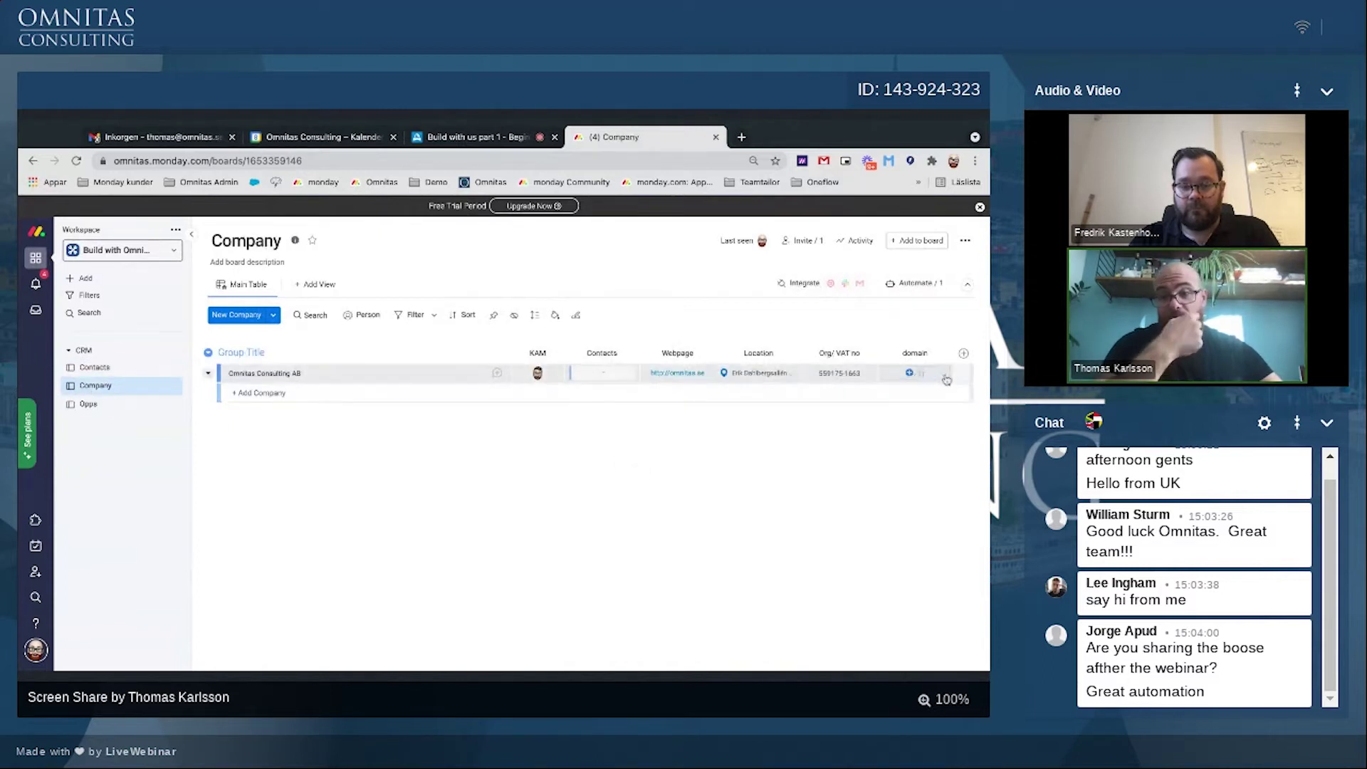
click(919, 374)
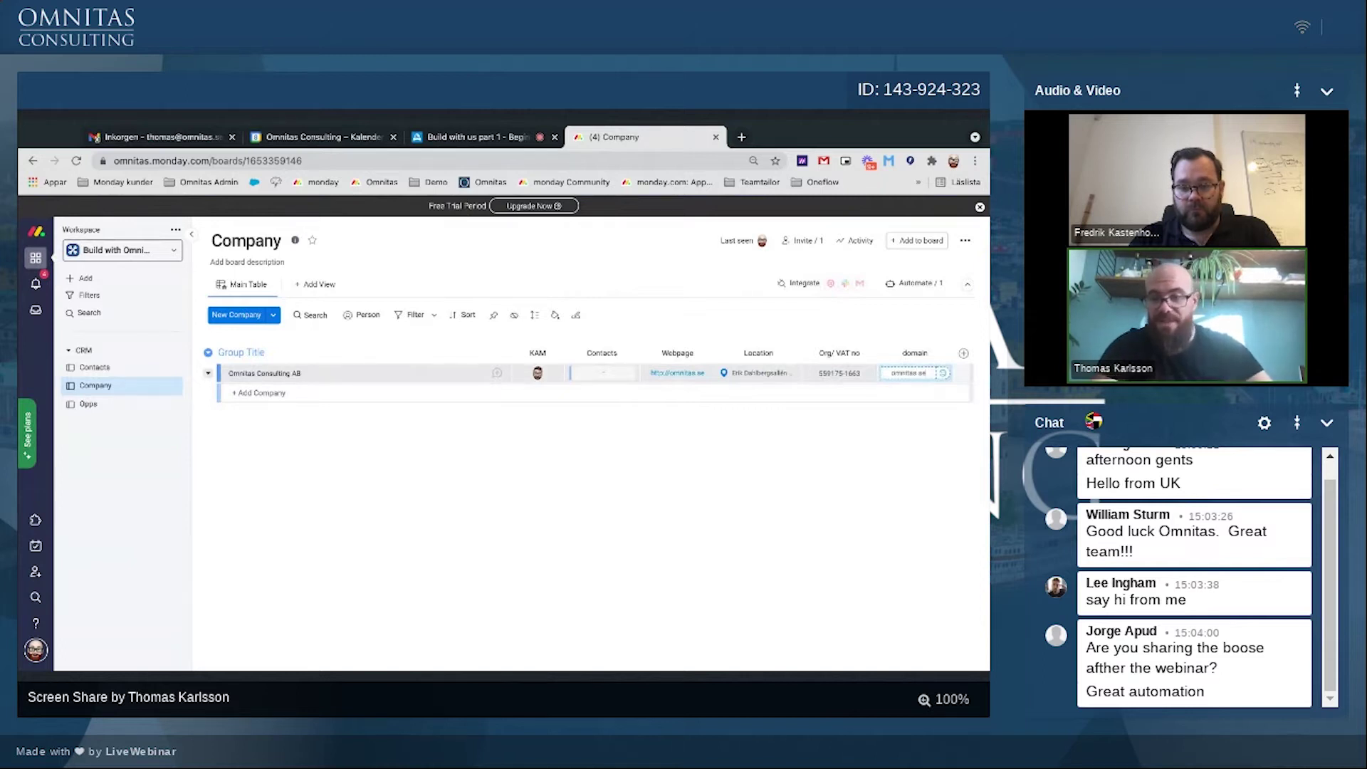
key(Return)
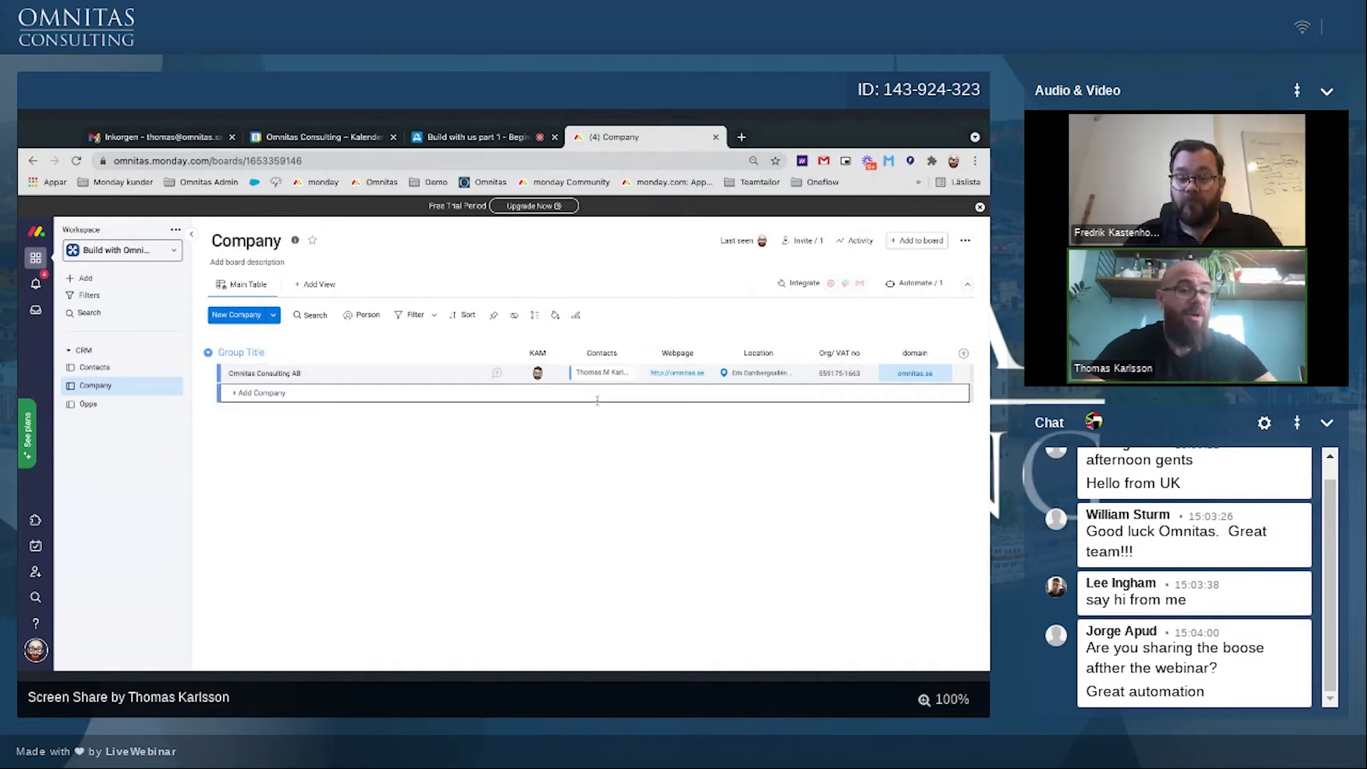
Step: Rename the group to Company and widen the Contacts column to show the linked contact
triple_click(237, 352)
text(Compan)
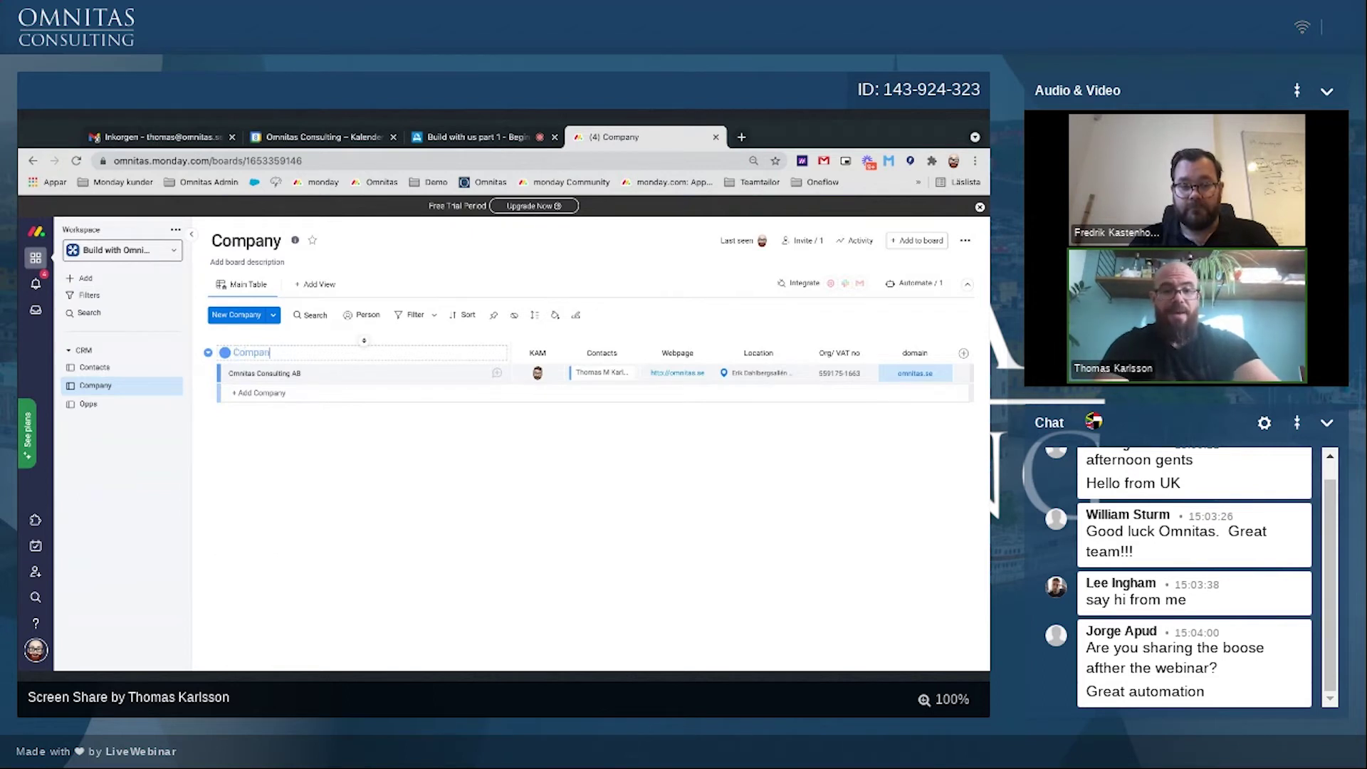
text(y)
key(Return)
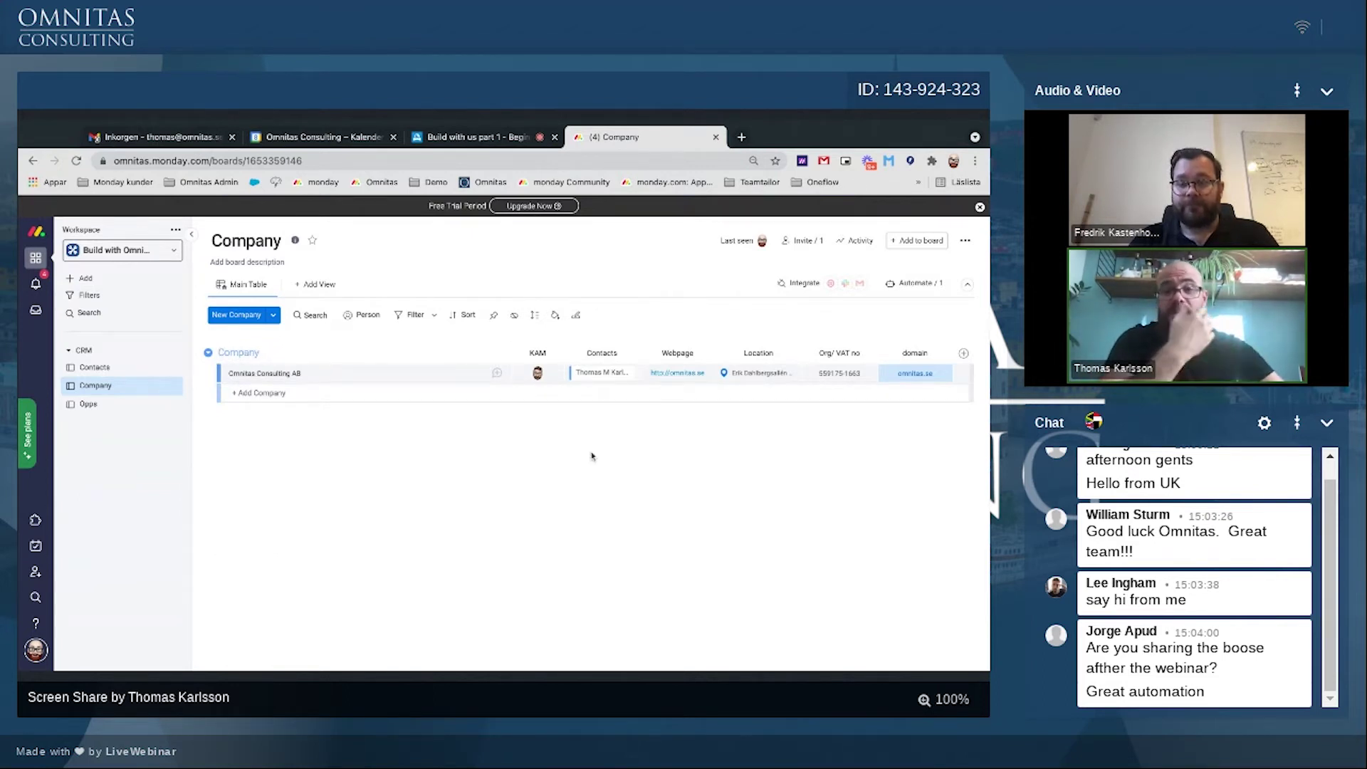
drag(637, 356, 634, 355)
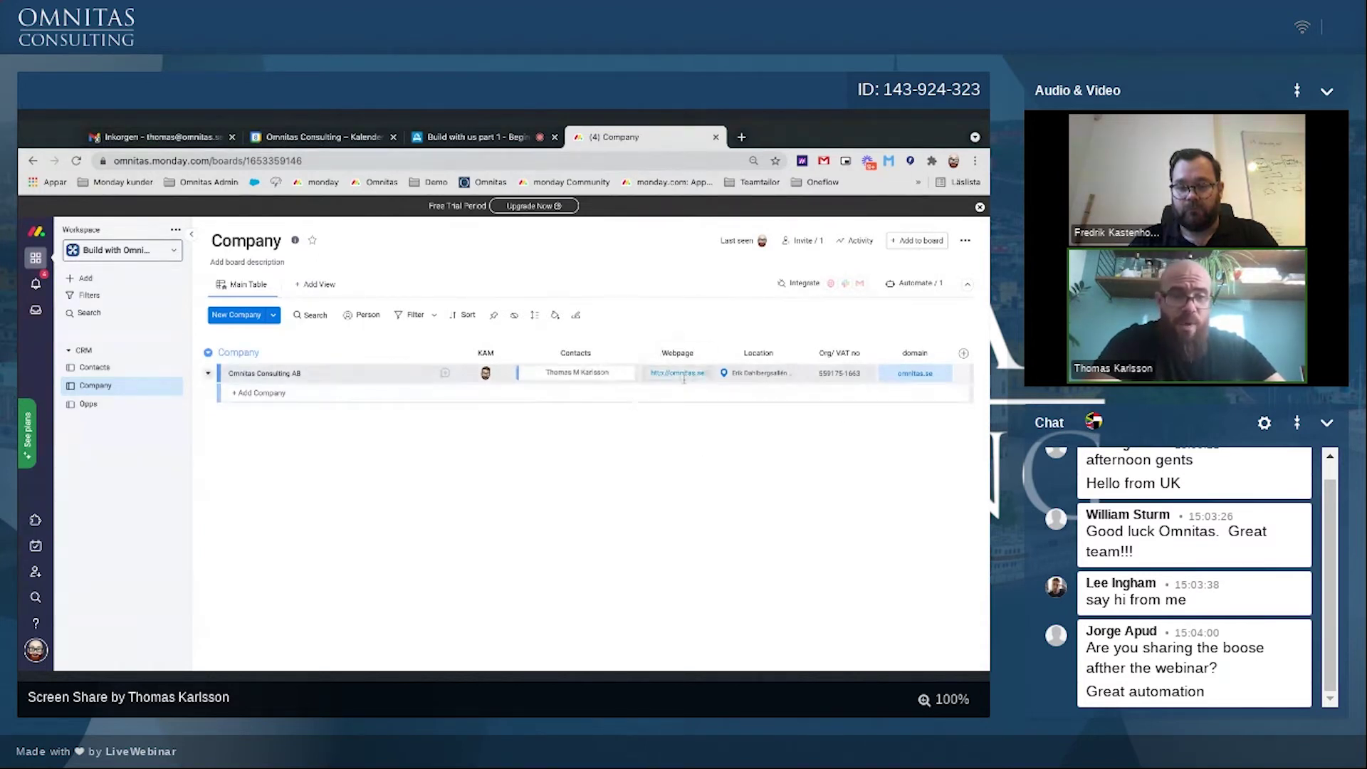
Step: Compare the Contacts and Company boards, ending on the Contacts board
click(92, 367)
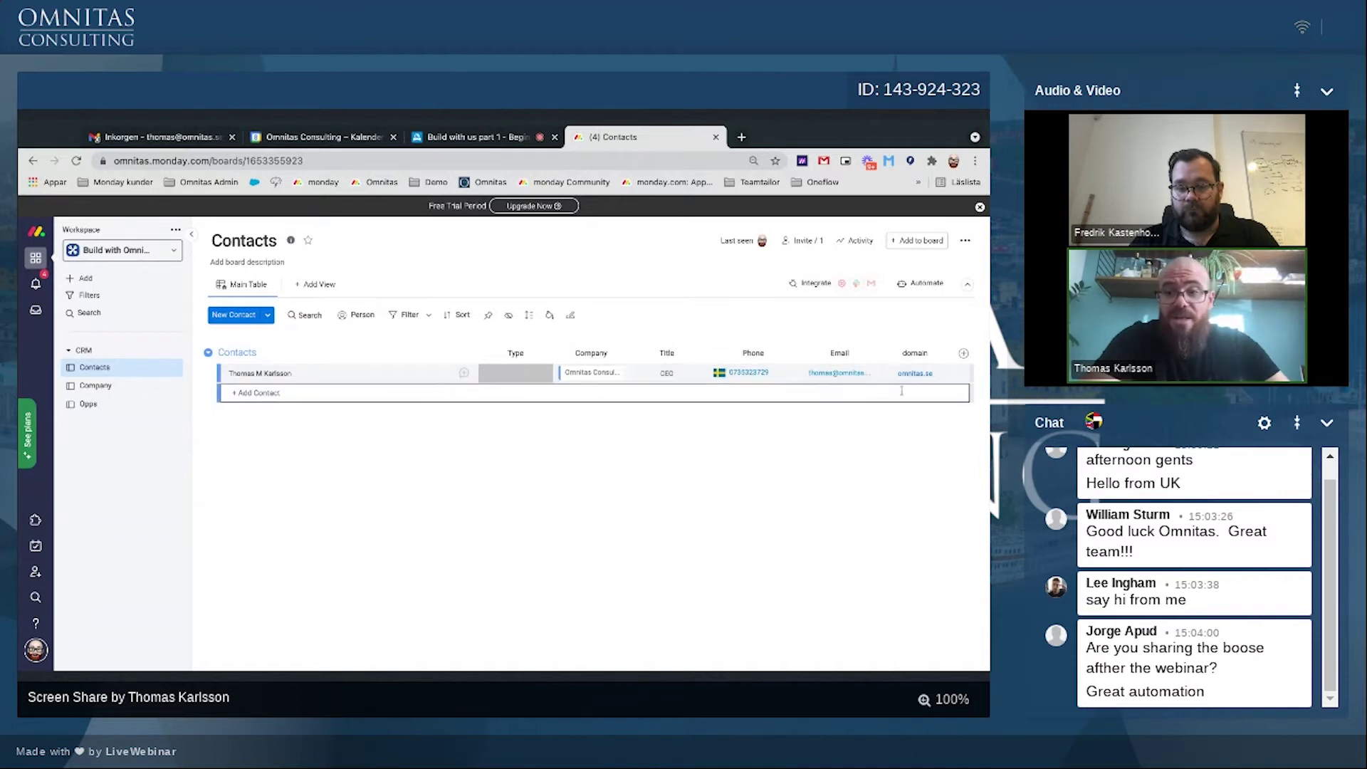
click(96, 386)
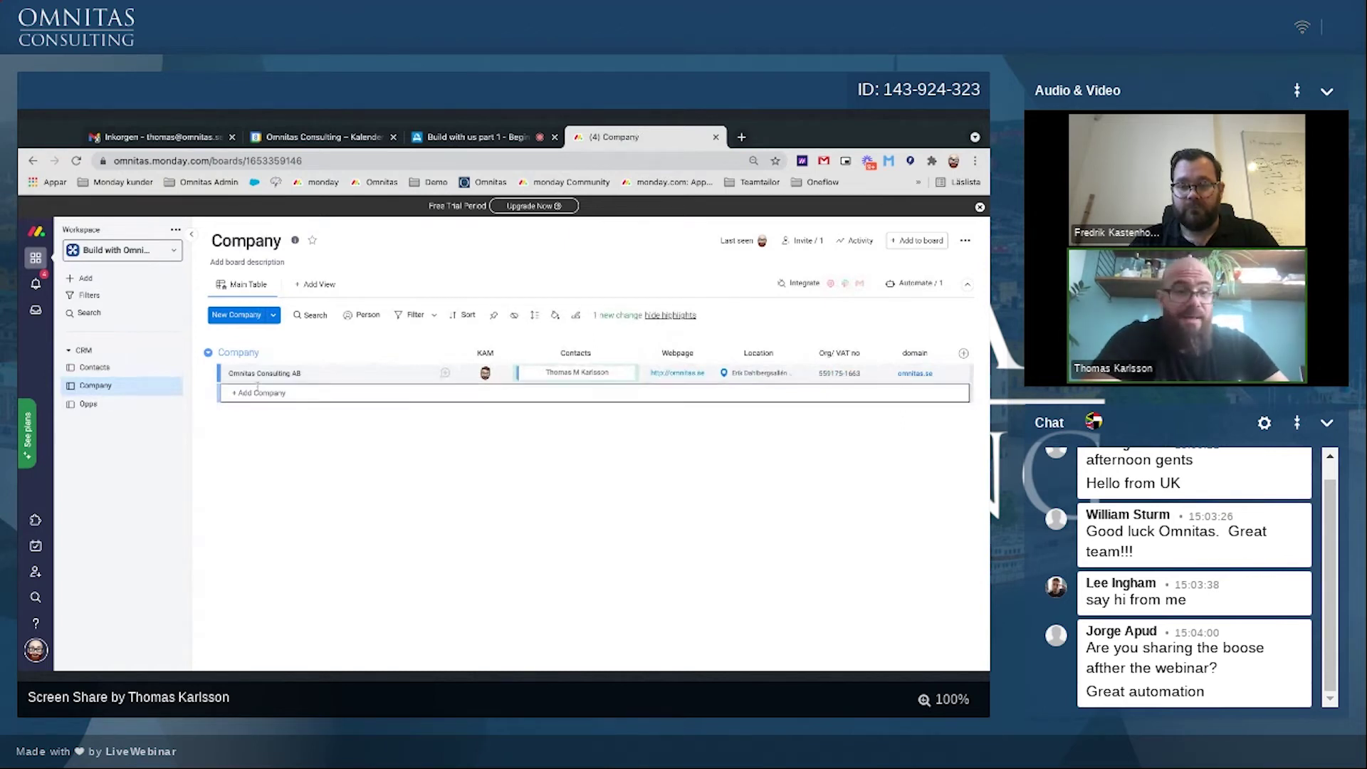
click(106, 371)
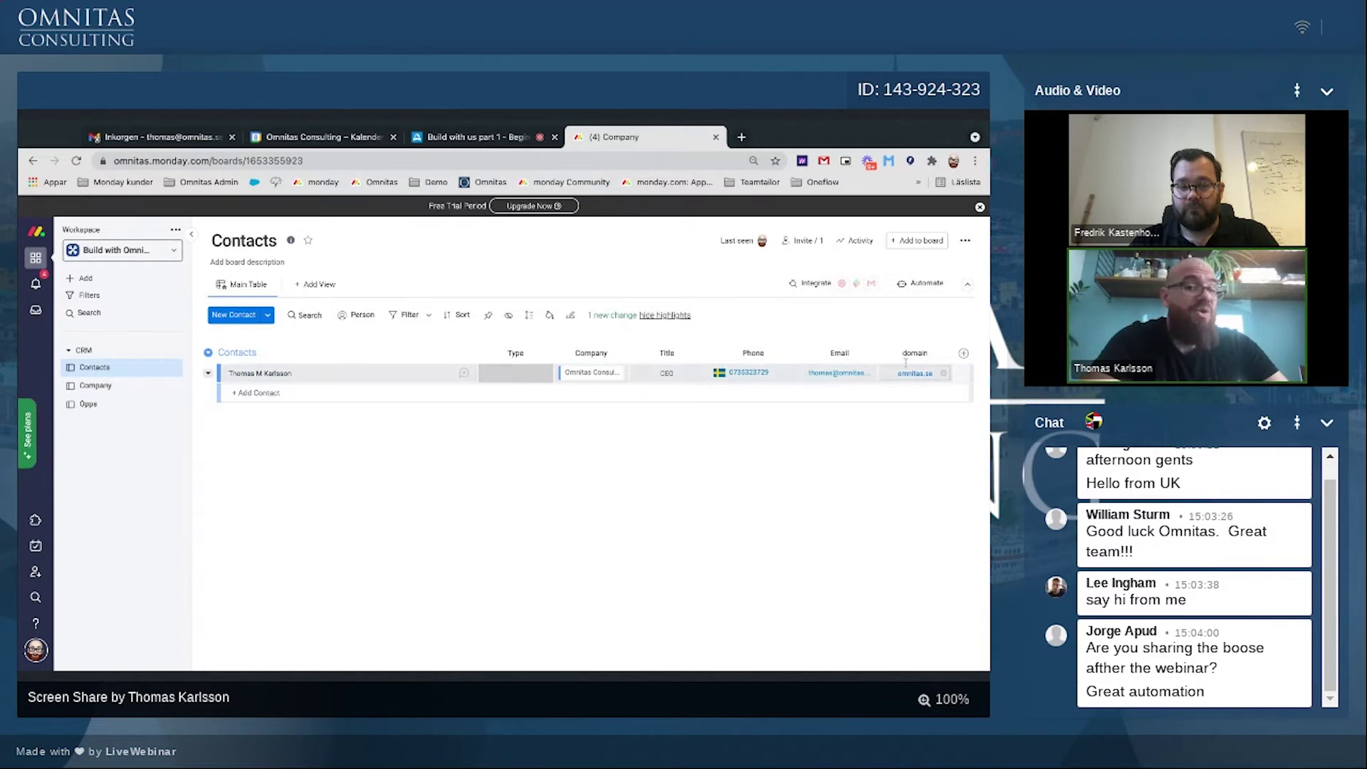
click(127, 388)
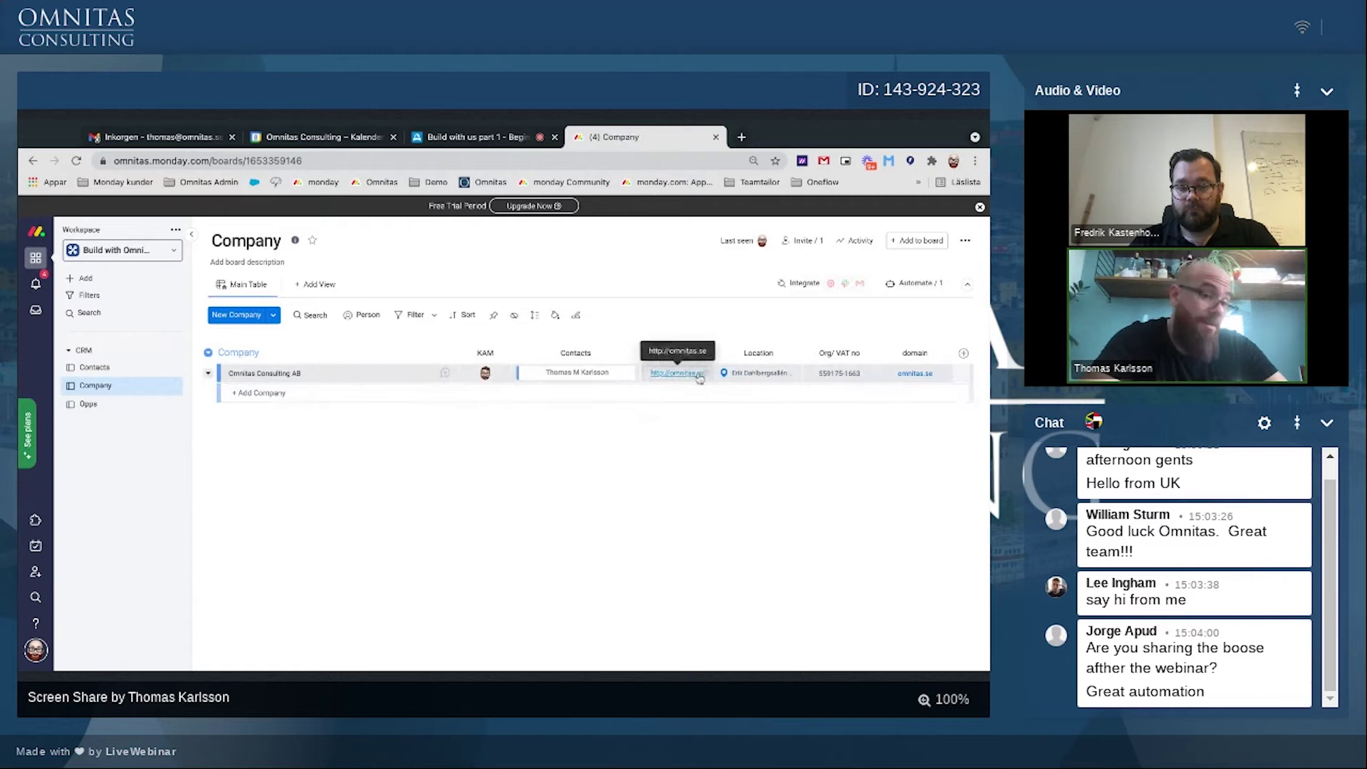
click(95, 368)
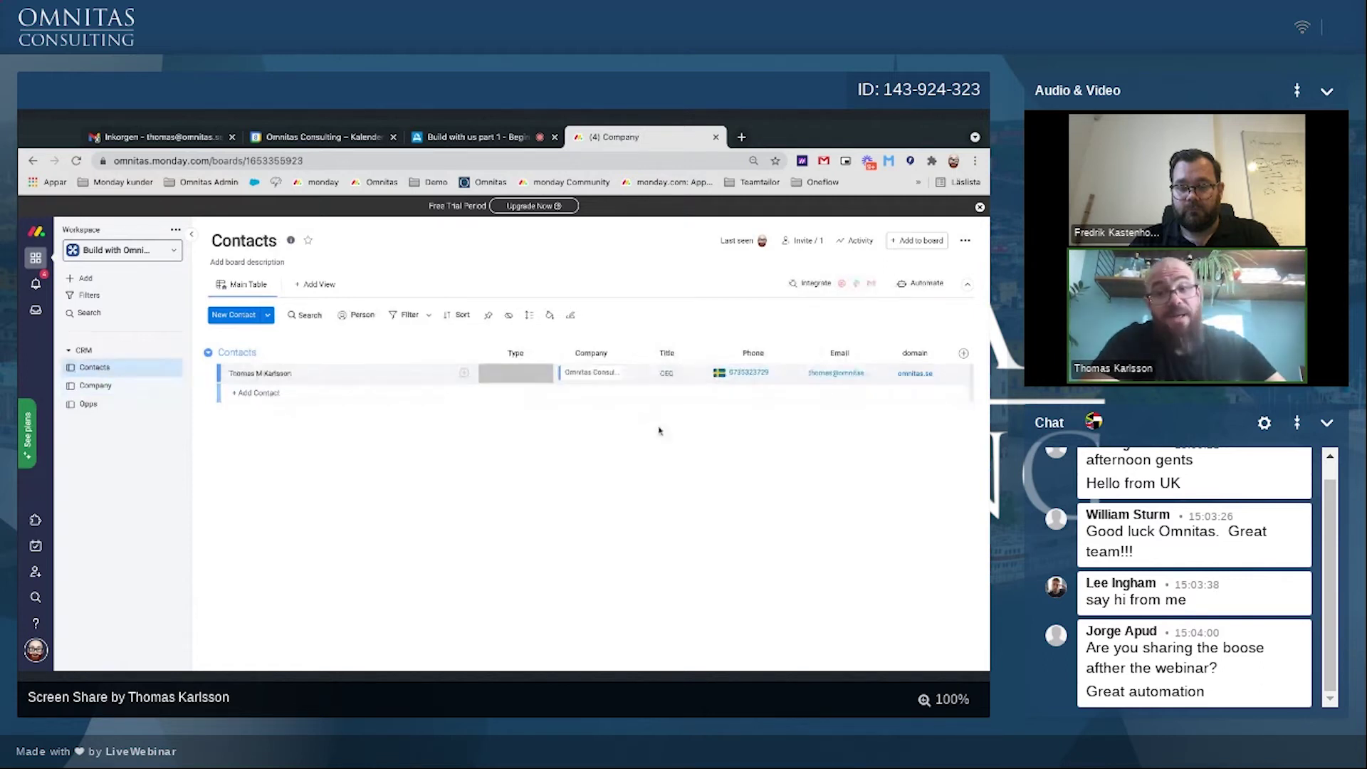
Step: Pick the 'match' connect recipe with domain as trigger and Company as target board
click(928, 284)
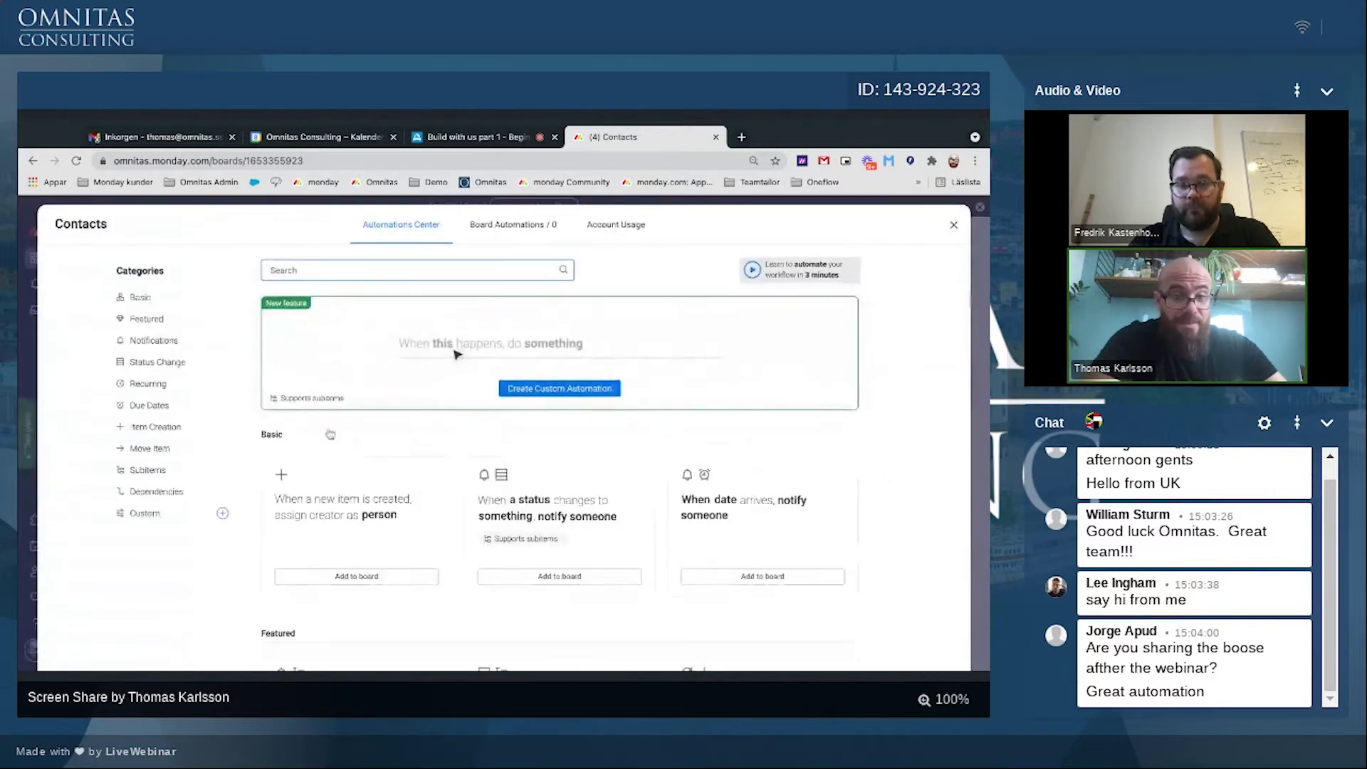
text(matc)
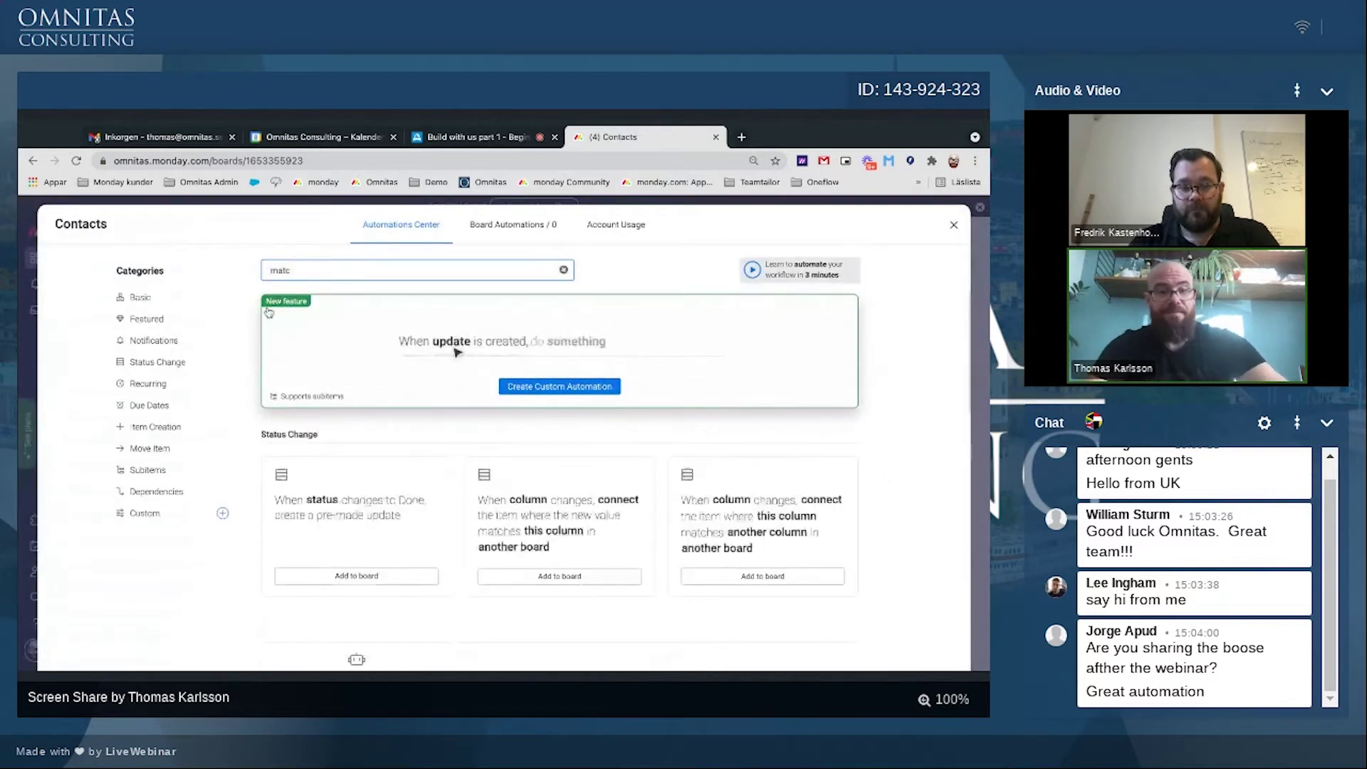
text(h)
scroll(382, 492, down, 1)
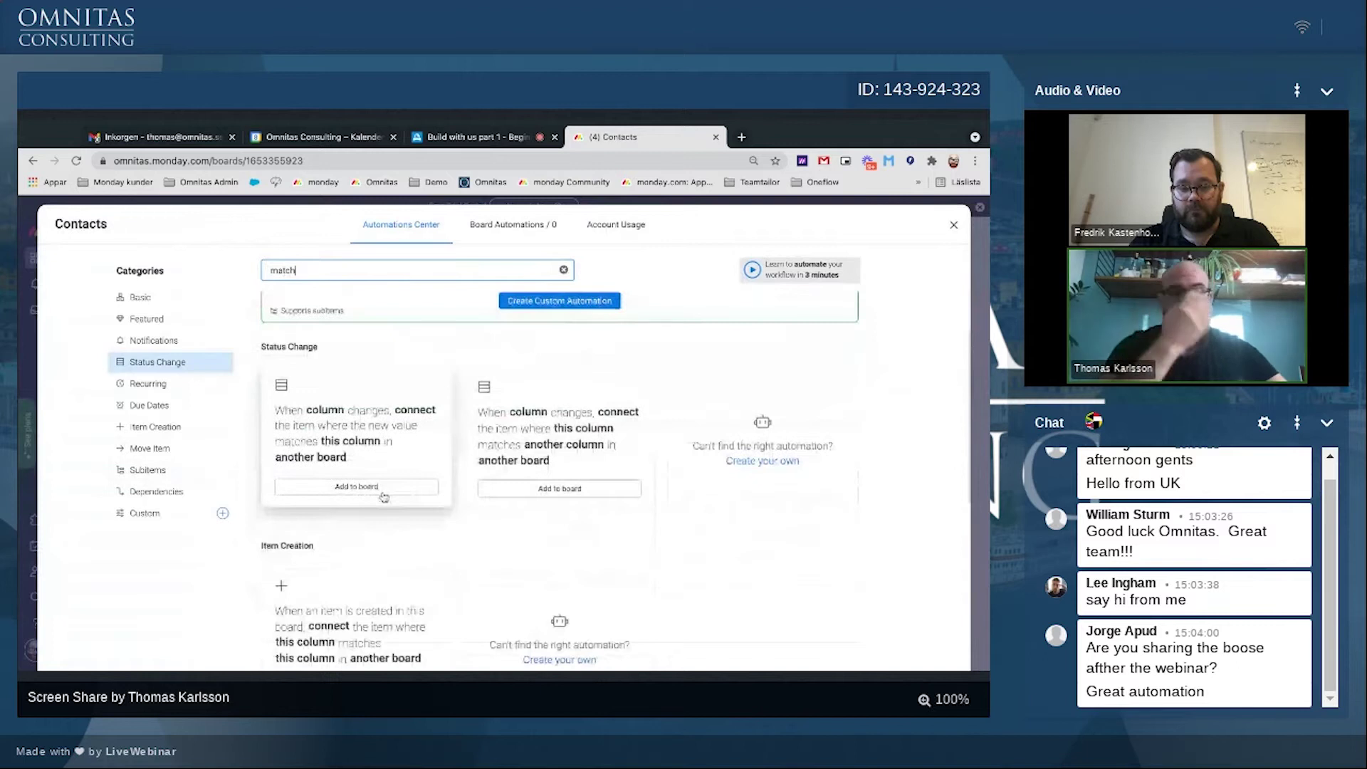
scroll(380, 470, down, 1)
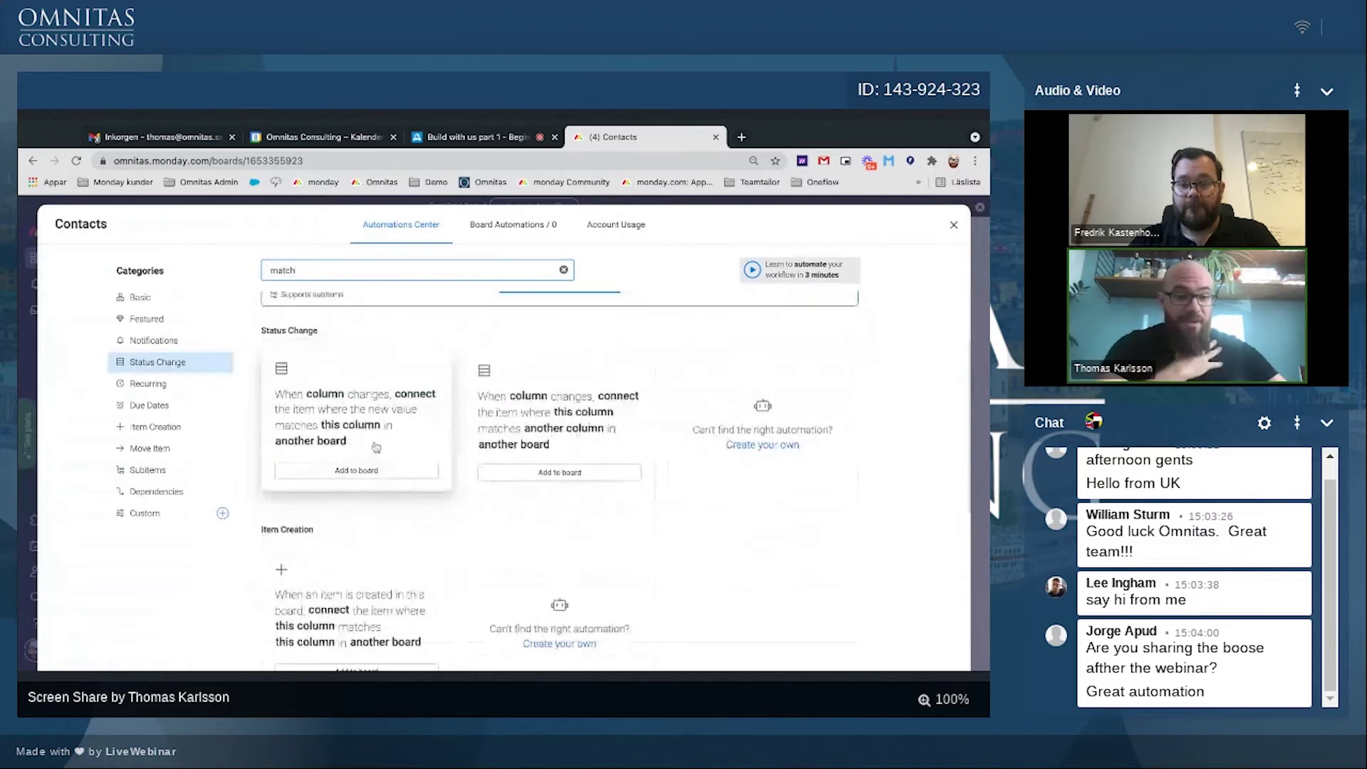
click(376, 447)
click(289, 525)
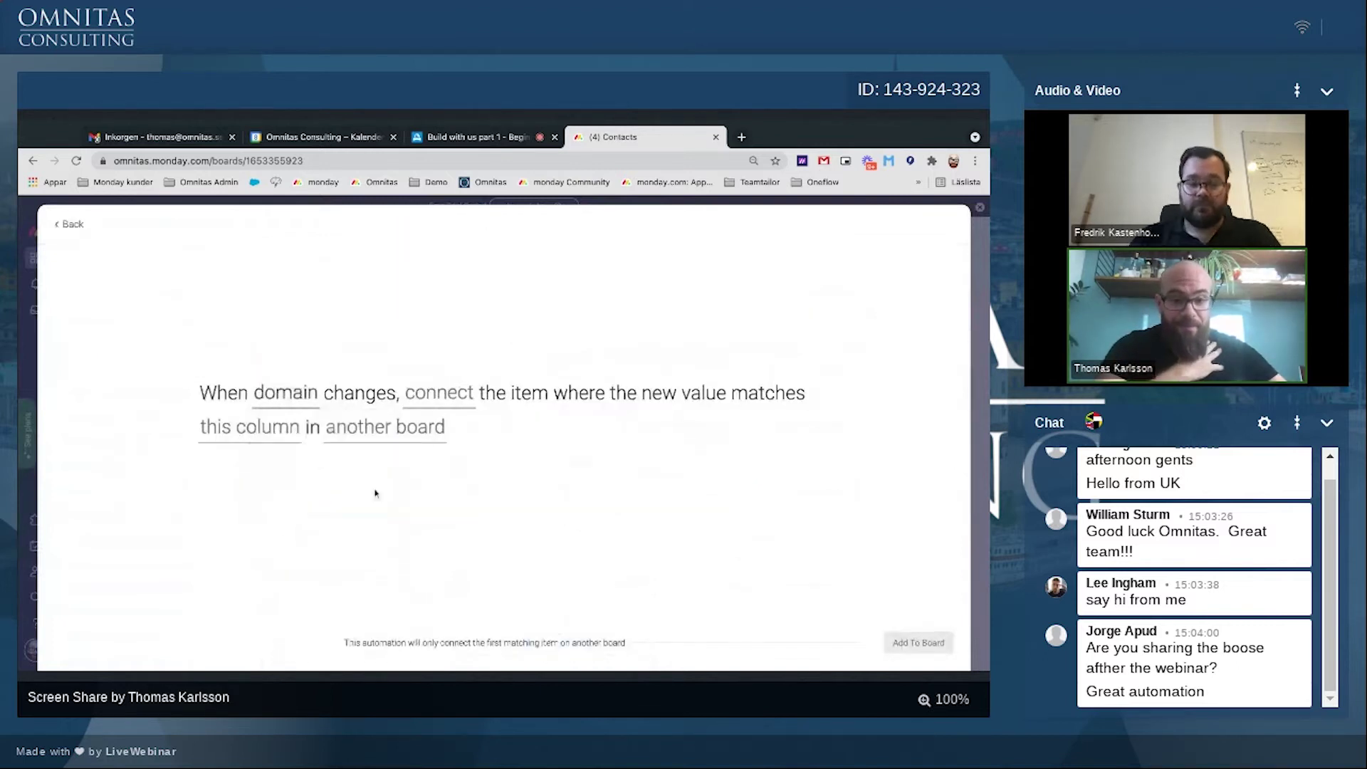
click(360, 440)
text(compa)
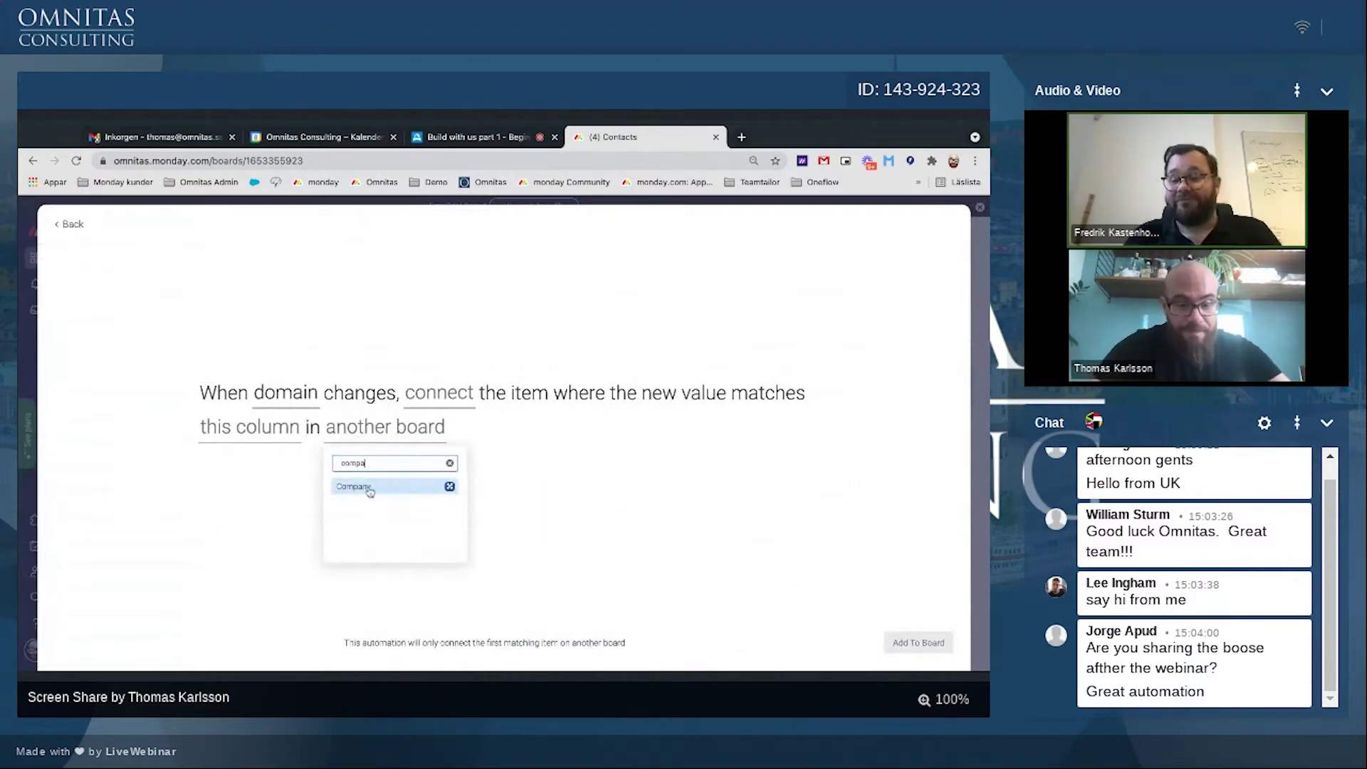
click(361, 486)
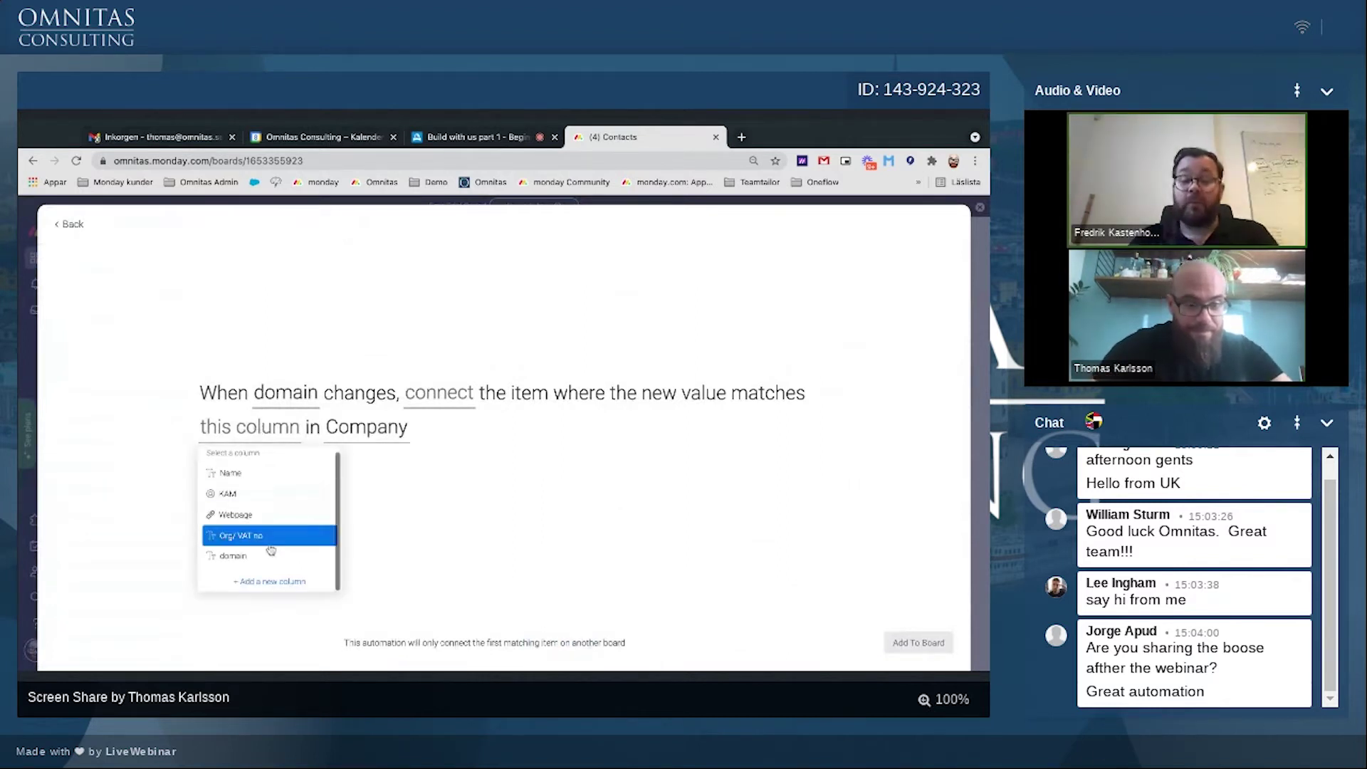
Step: Match on Company's domain column, connect through the Company column, and add the automation
click(261, 556)
click(443, 399)
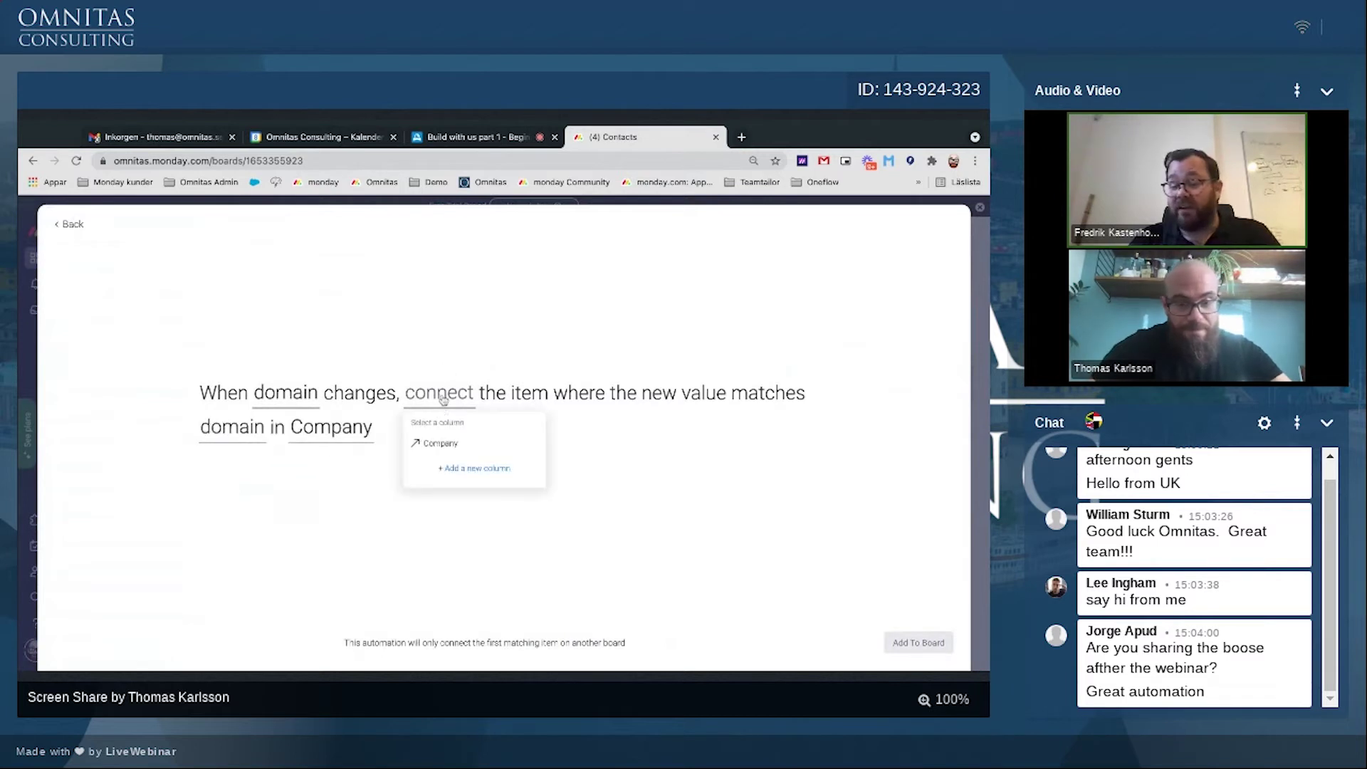
click(439, 444)
click(911, 641)
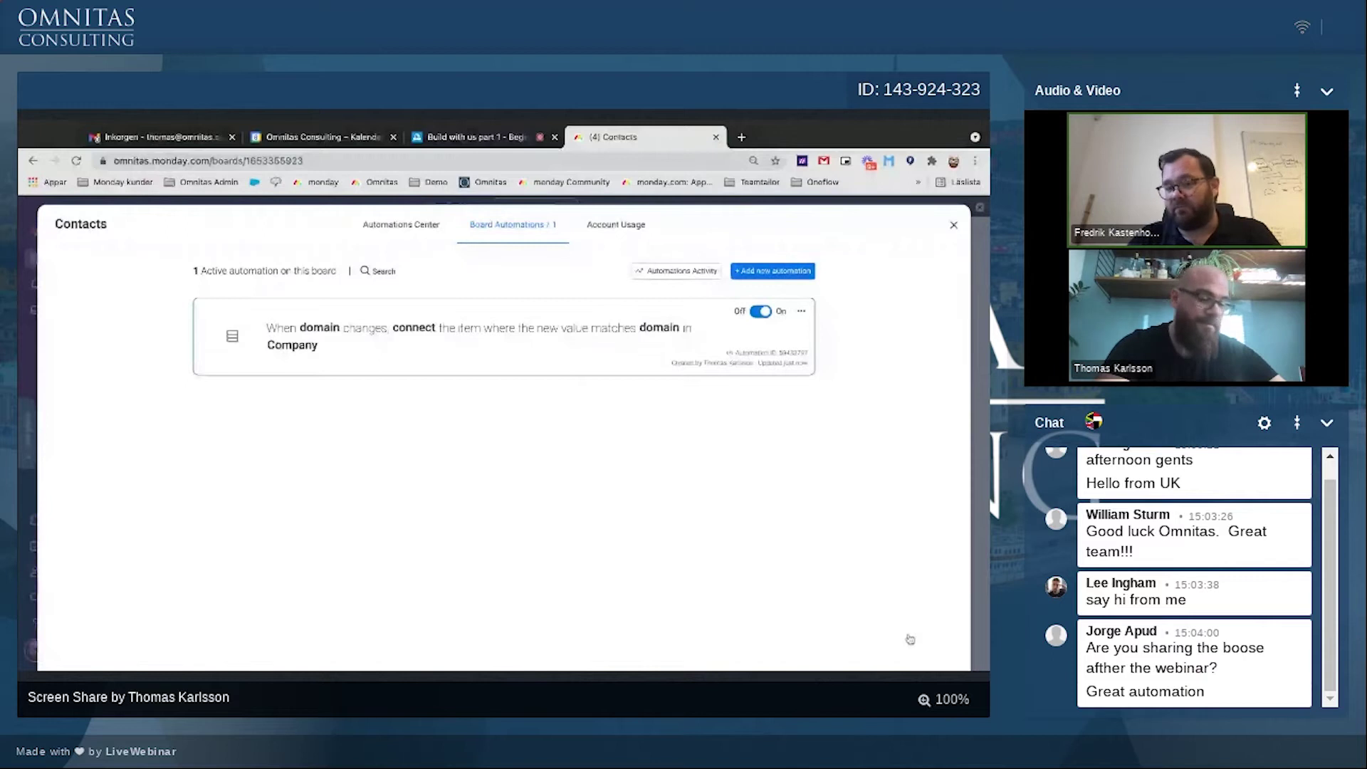
click(957, 230)
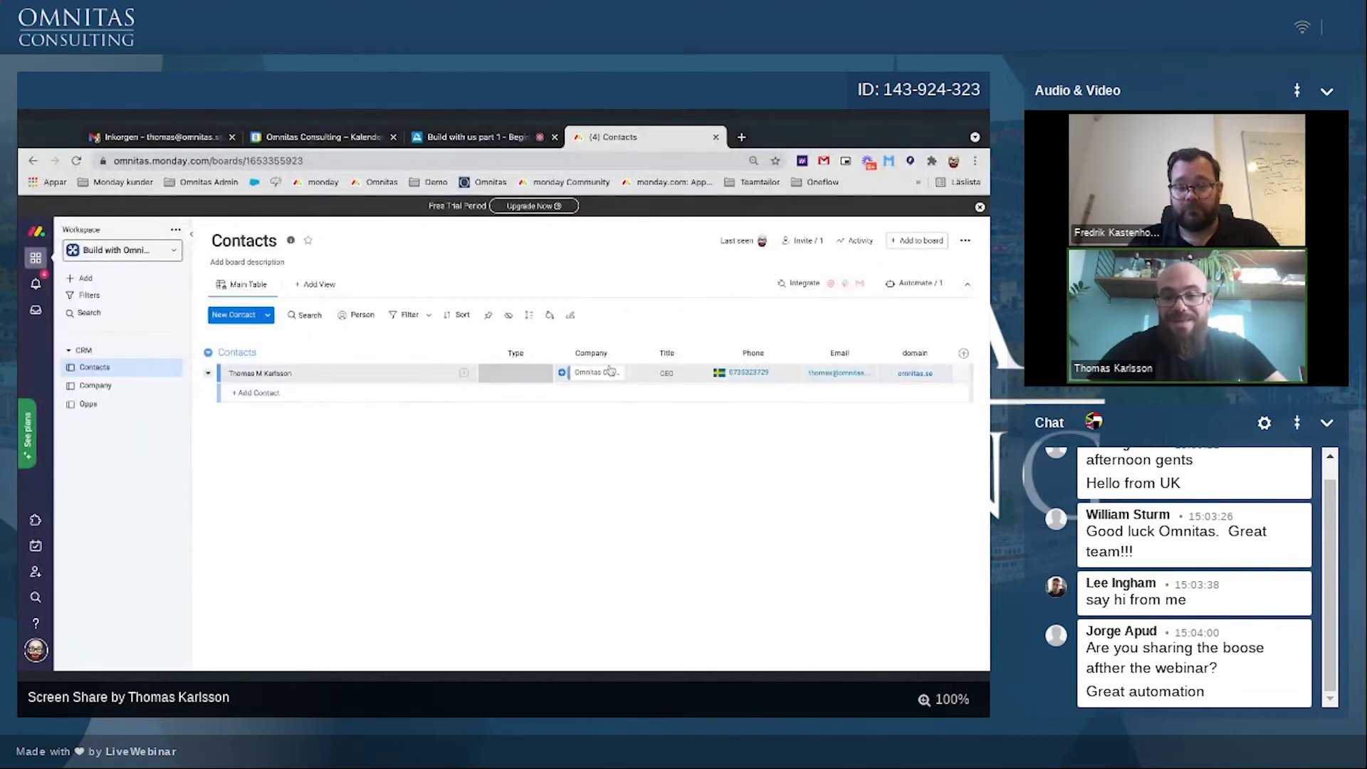
Step: Widen the Company column to show Omnitas Consulting AB in full, then switch to the Company board
drag(626, 353, 650, 353)
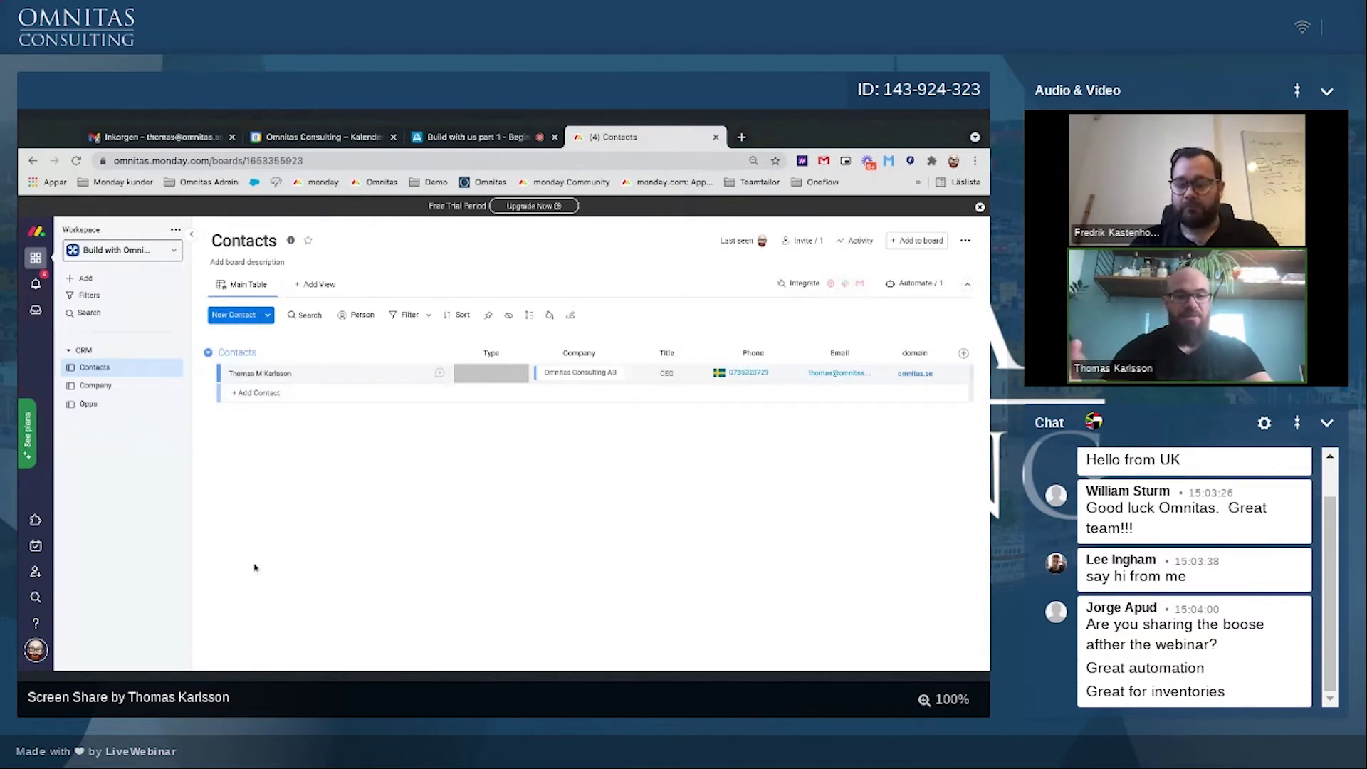
click(85, 386)
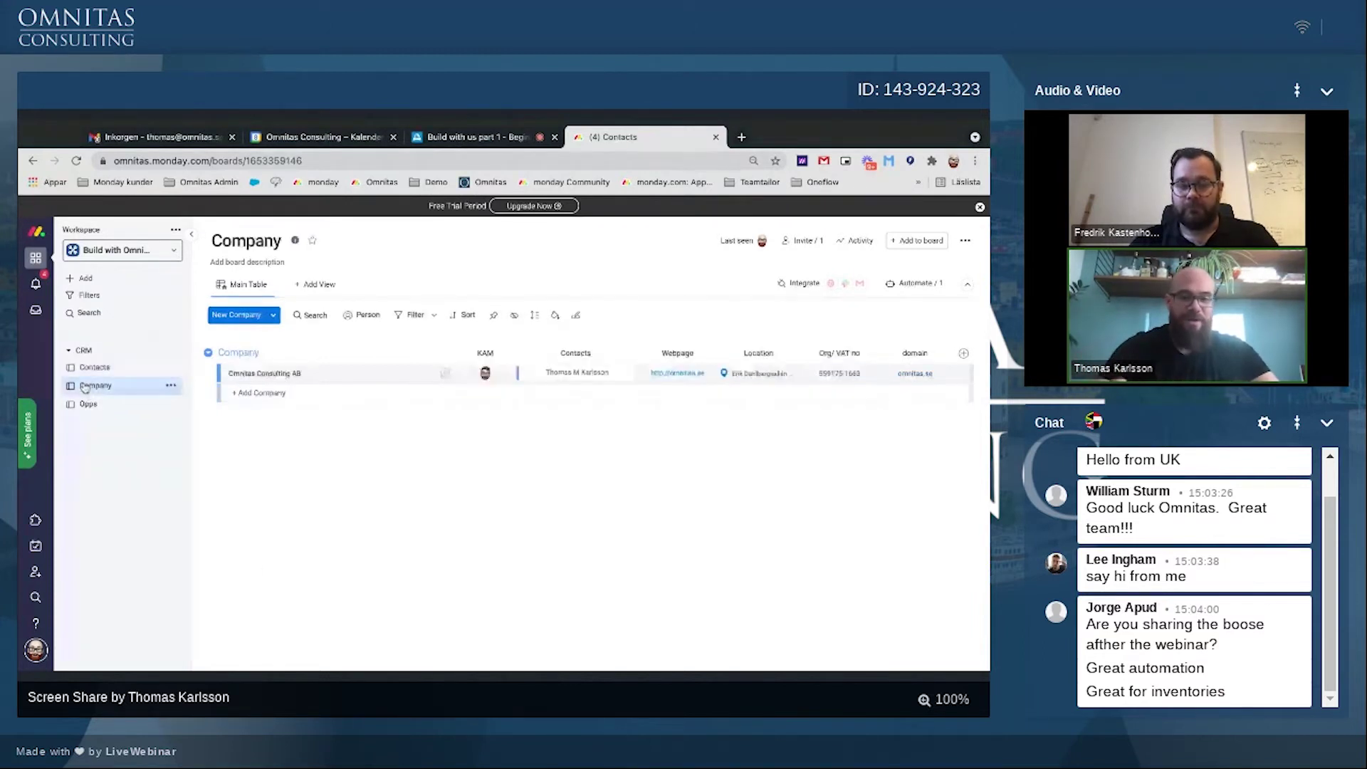
Step: On the Opps board, add a new opp named CRM training
click(88, 404)
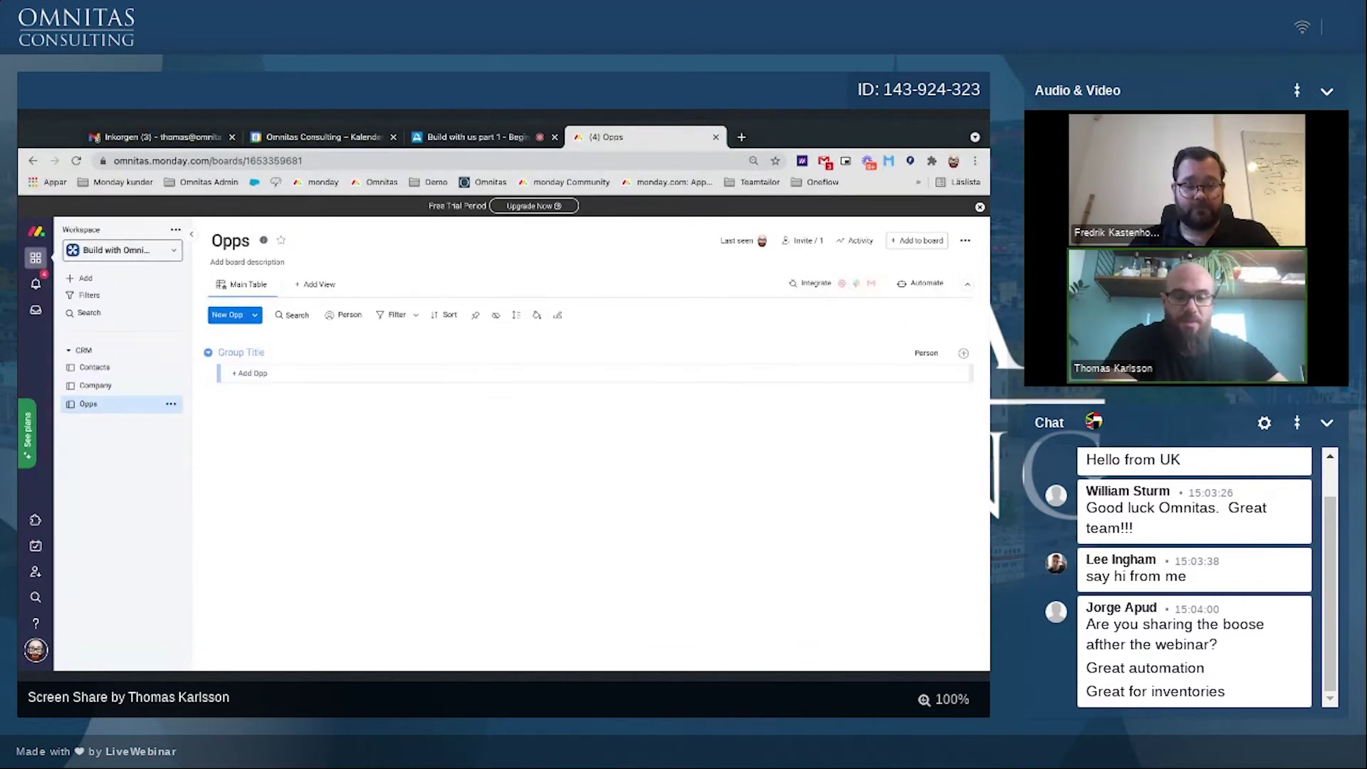
click(254, 373)
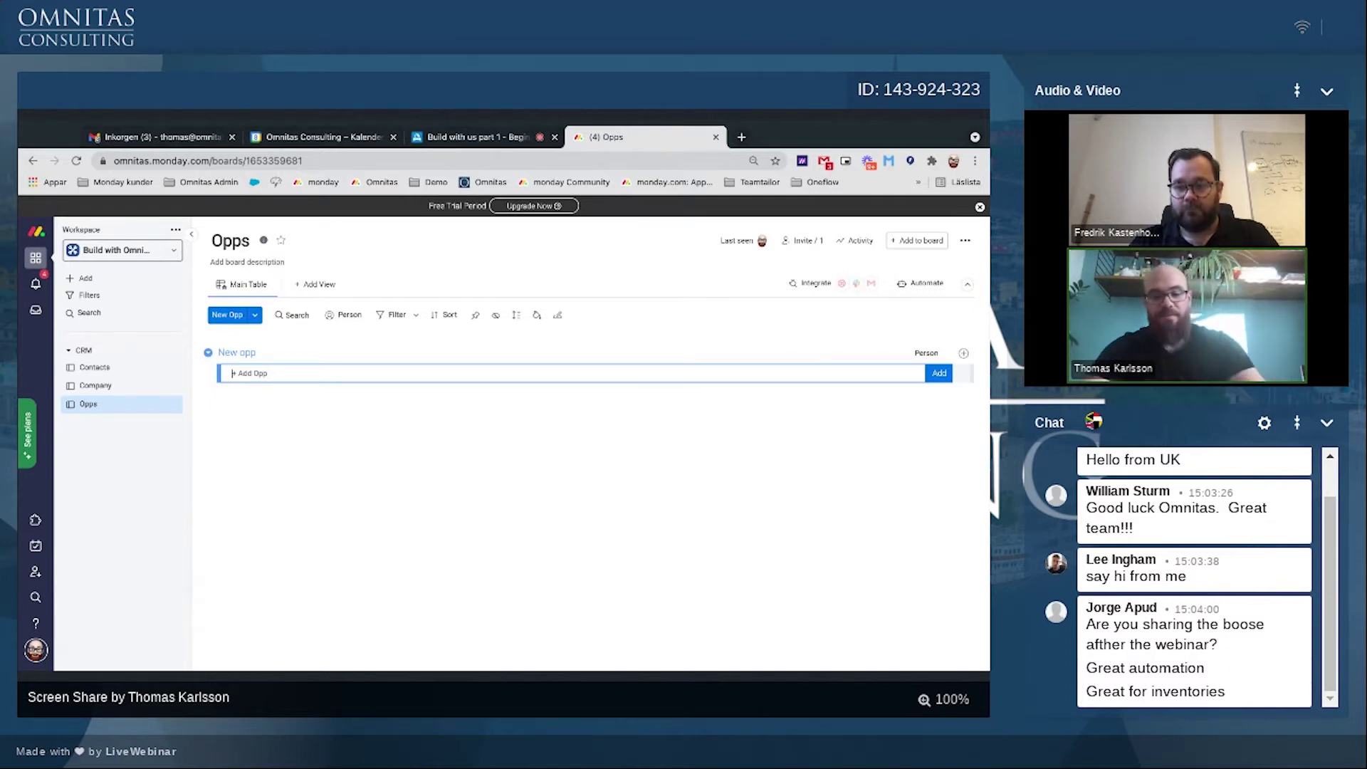
text(G)
text(RM trai)
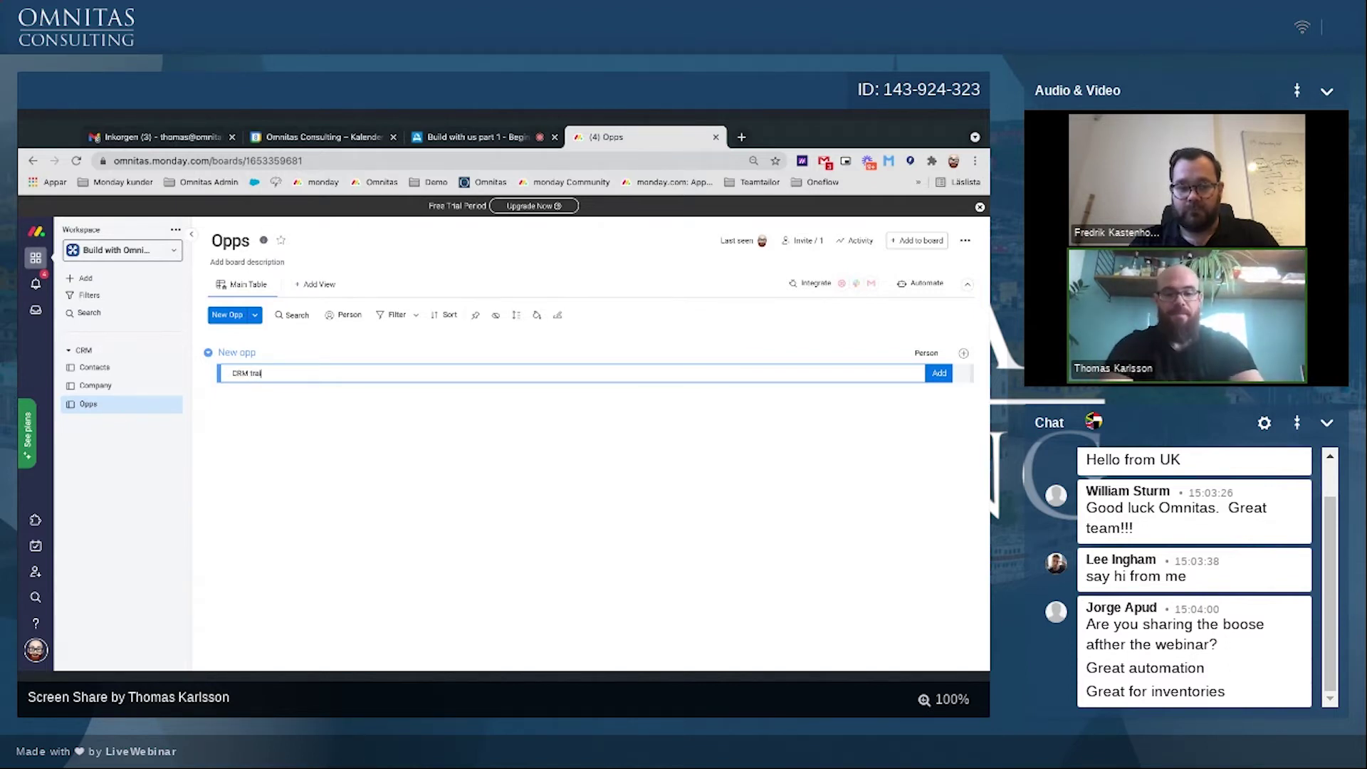
text(ning)
key(Return)
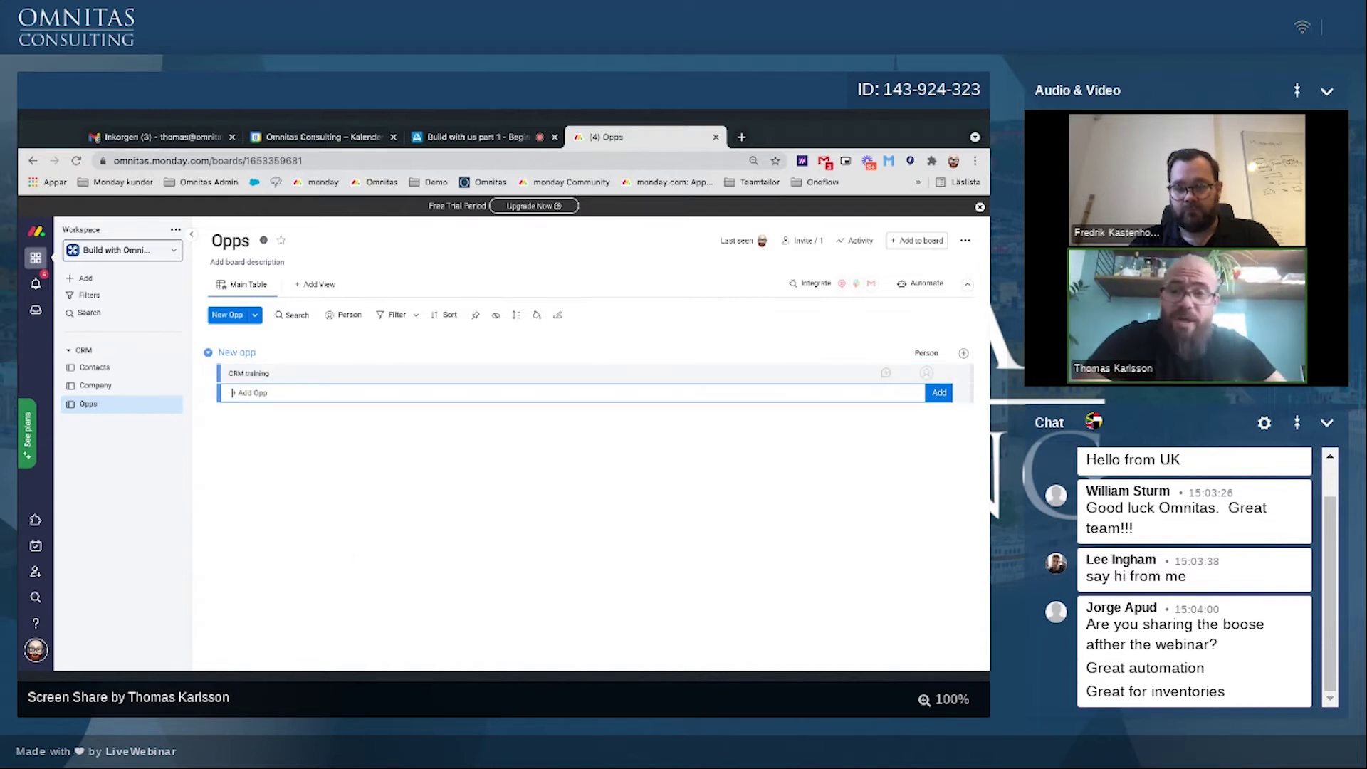
Step: Rename the Person column to KAM and assign a KAM to CRM training
click(925, 354)
text(KAM)
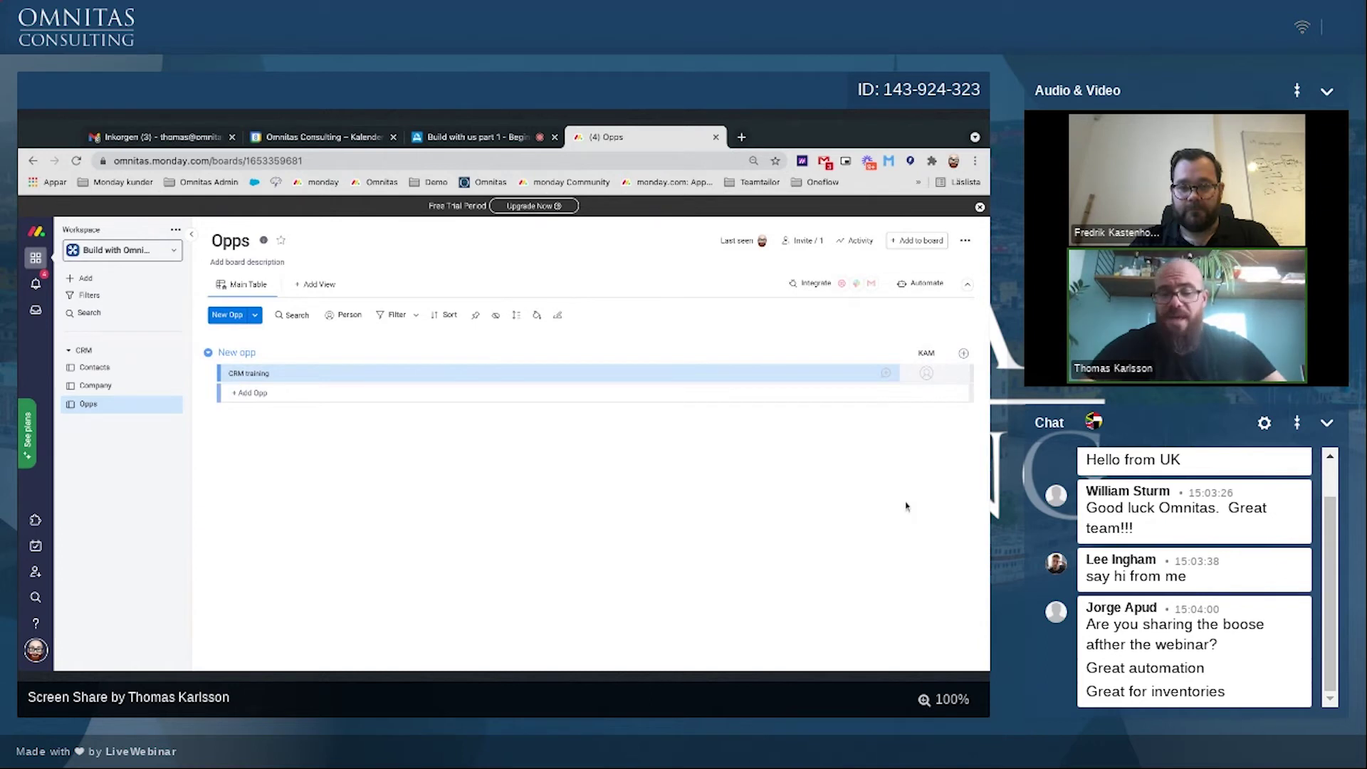
click(928, 375)
click(883, 423)
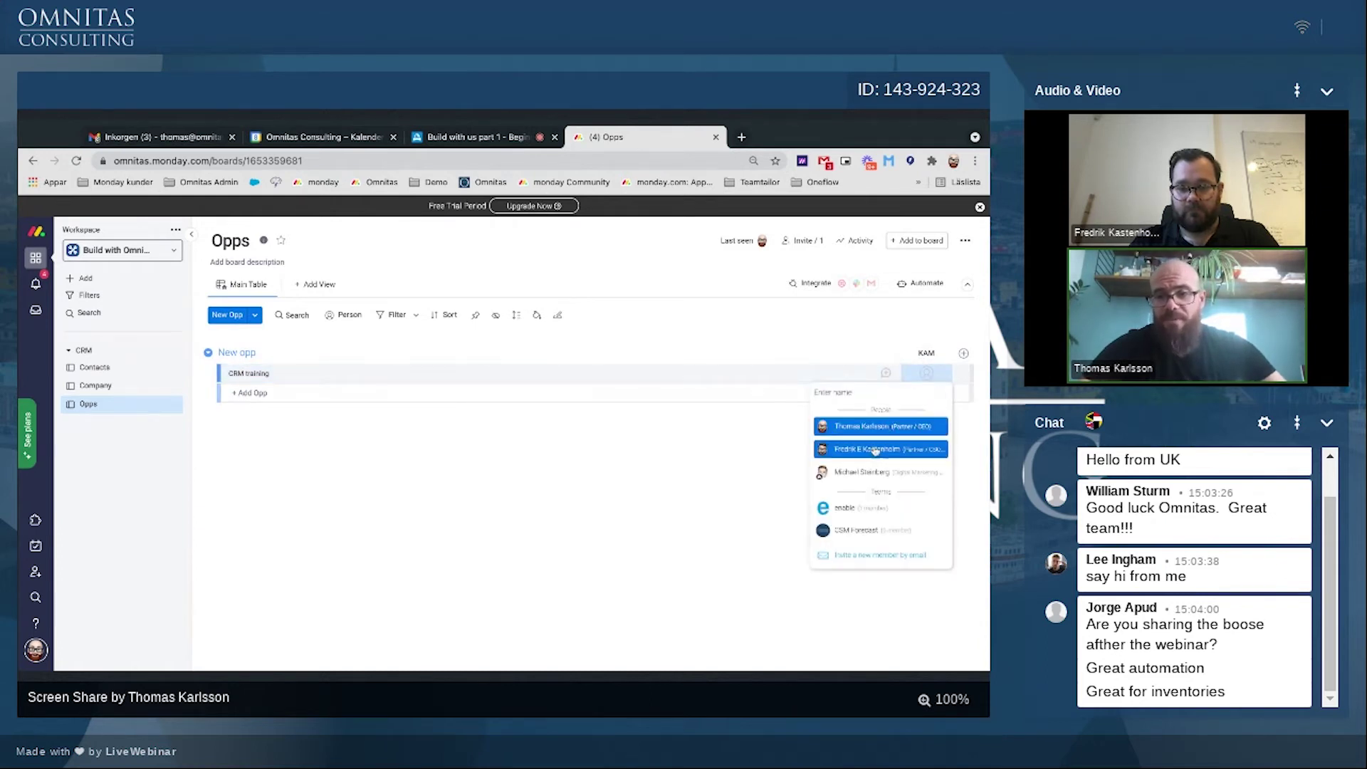
click(963, 354)
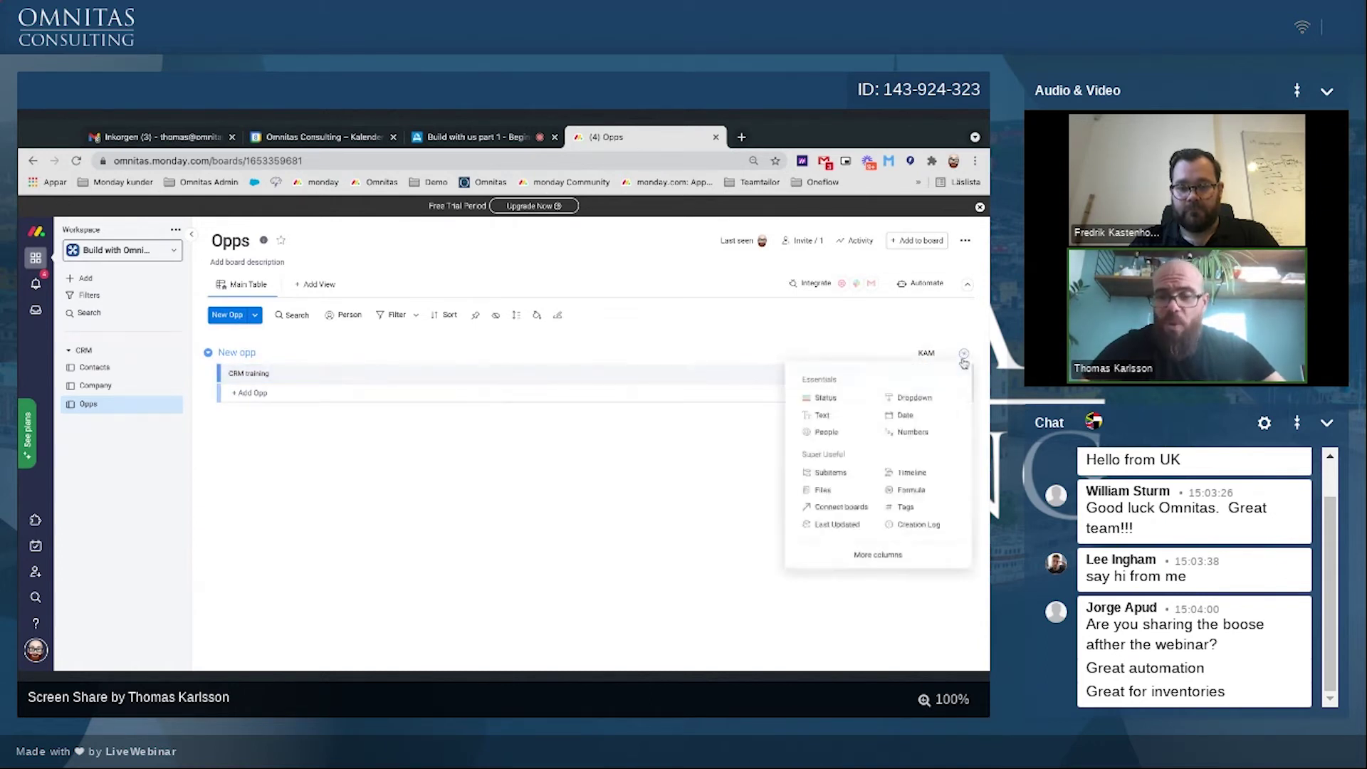
Step: Add a connect-boards column linked two-way to the Company board, skipping the mirror column
click(842, 507)
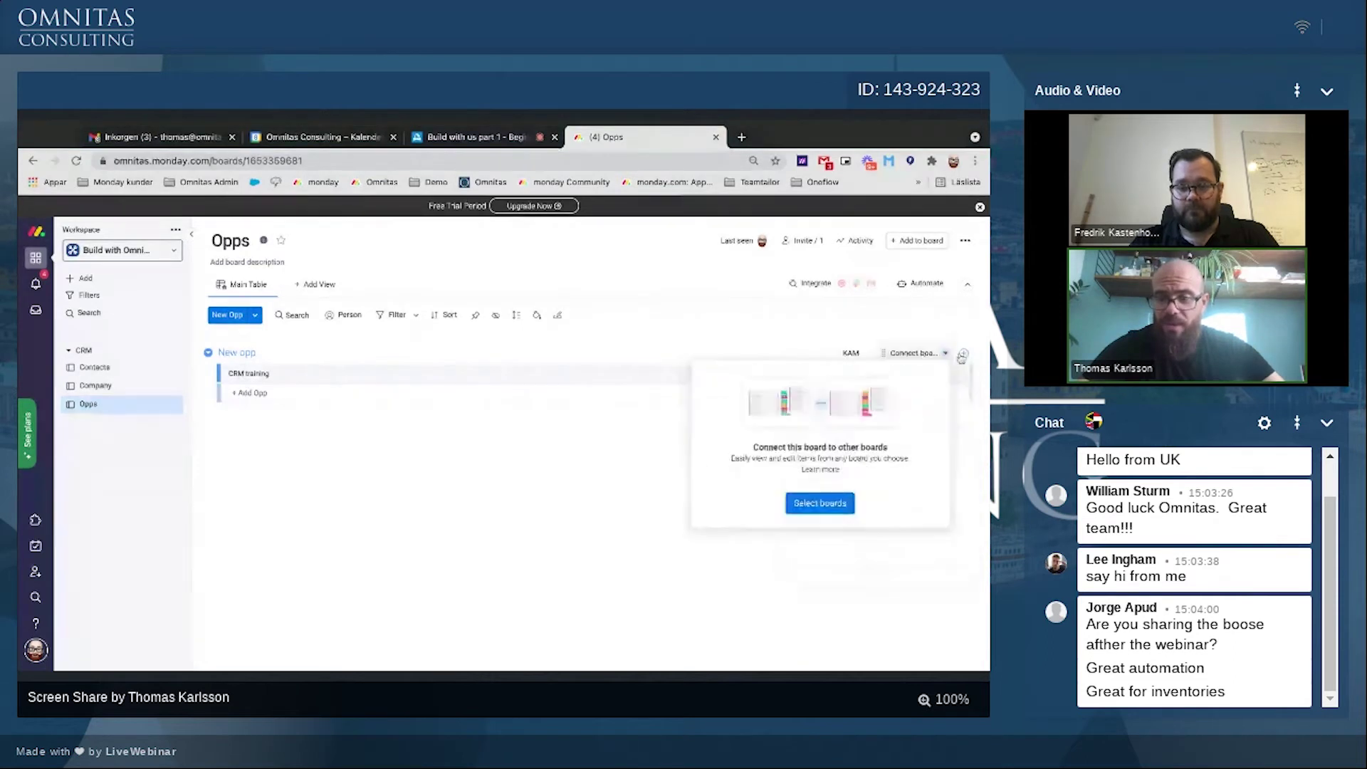
click(963, 356)
click(806, 512)
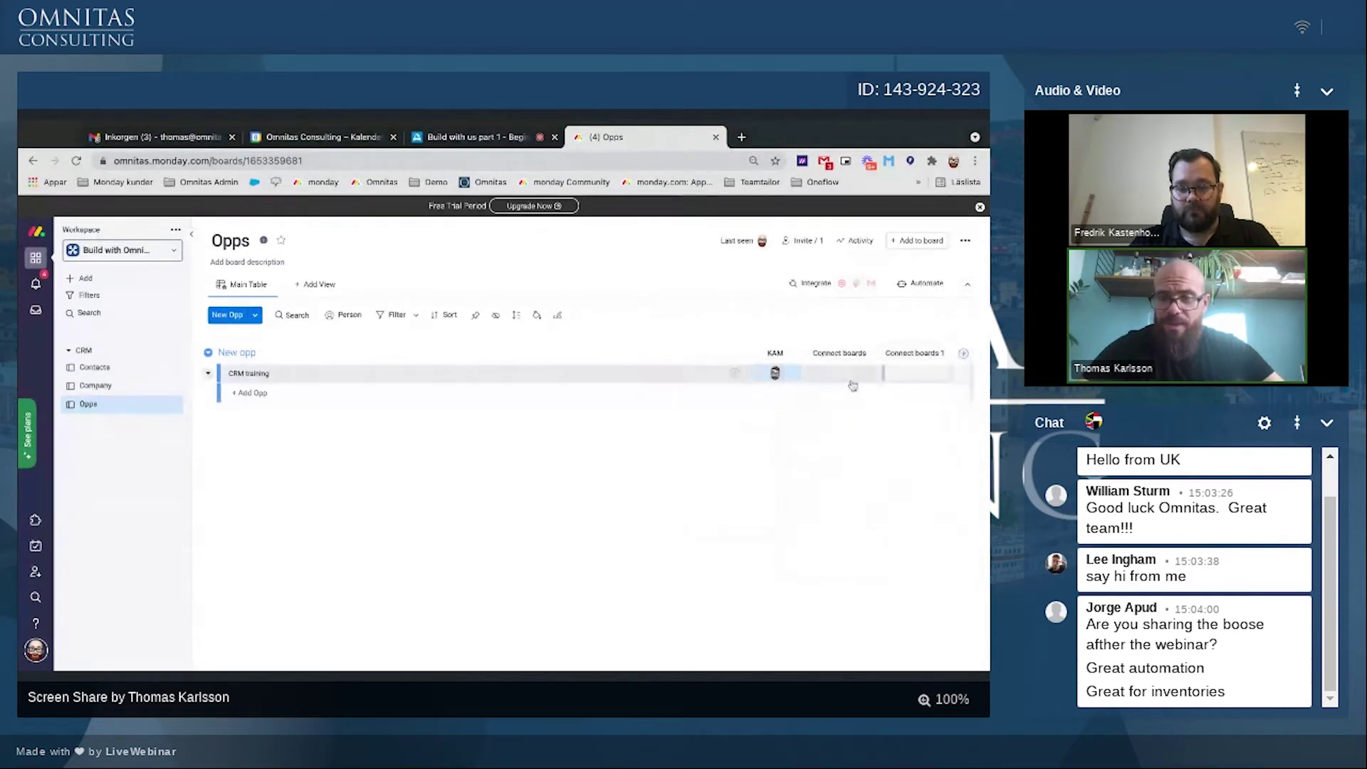
click(821, 506)
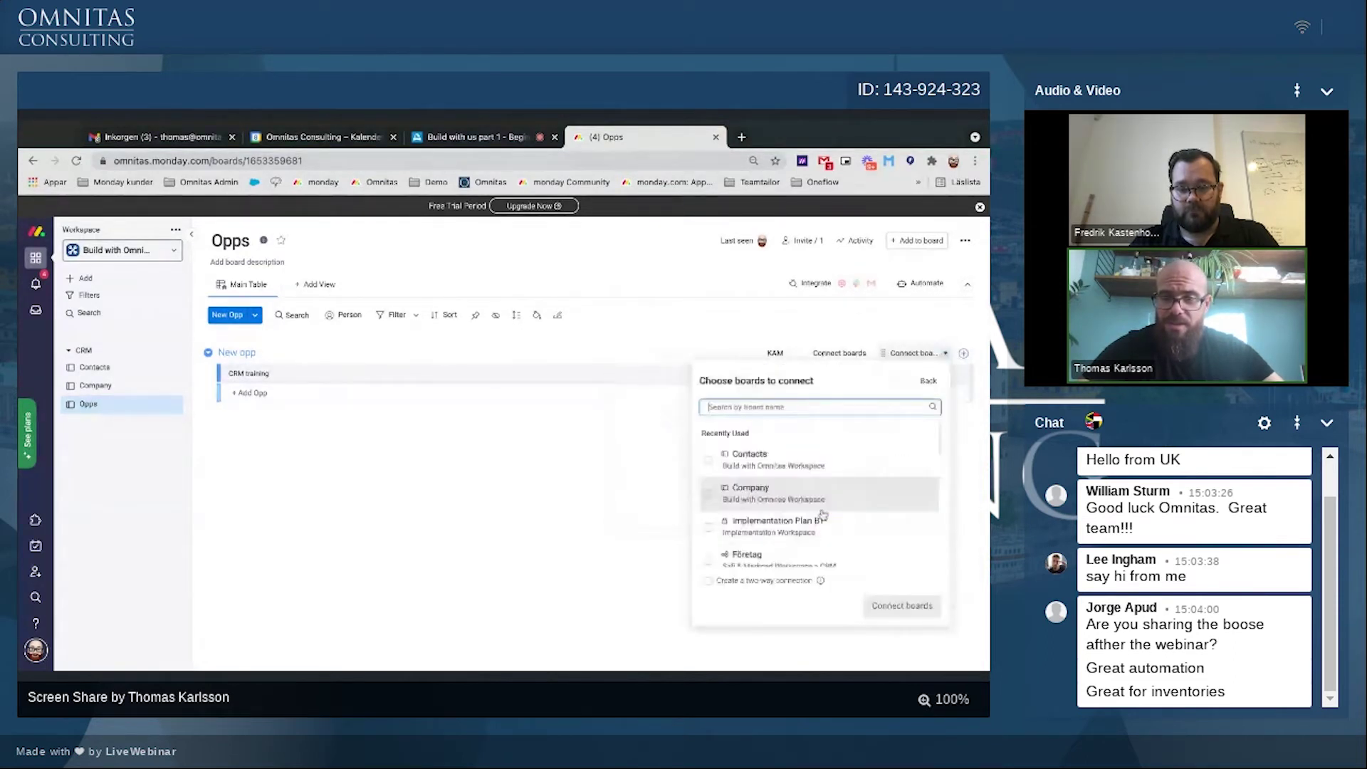
click(832, 385)
click(833, 382)
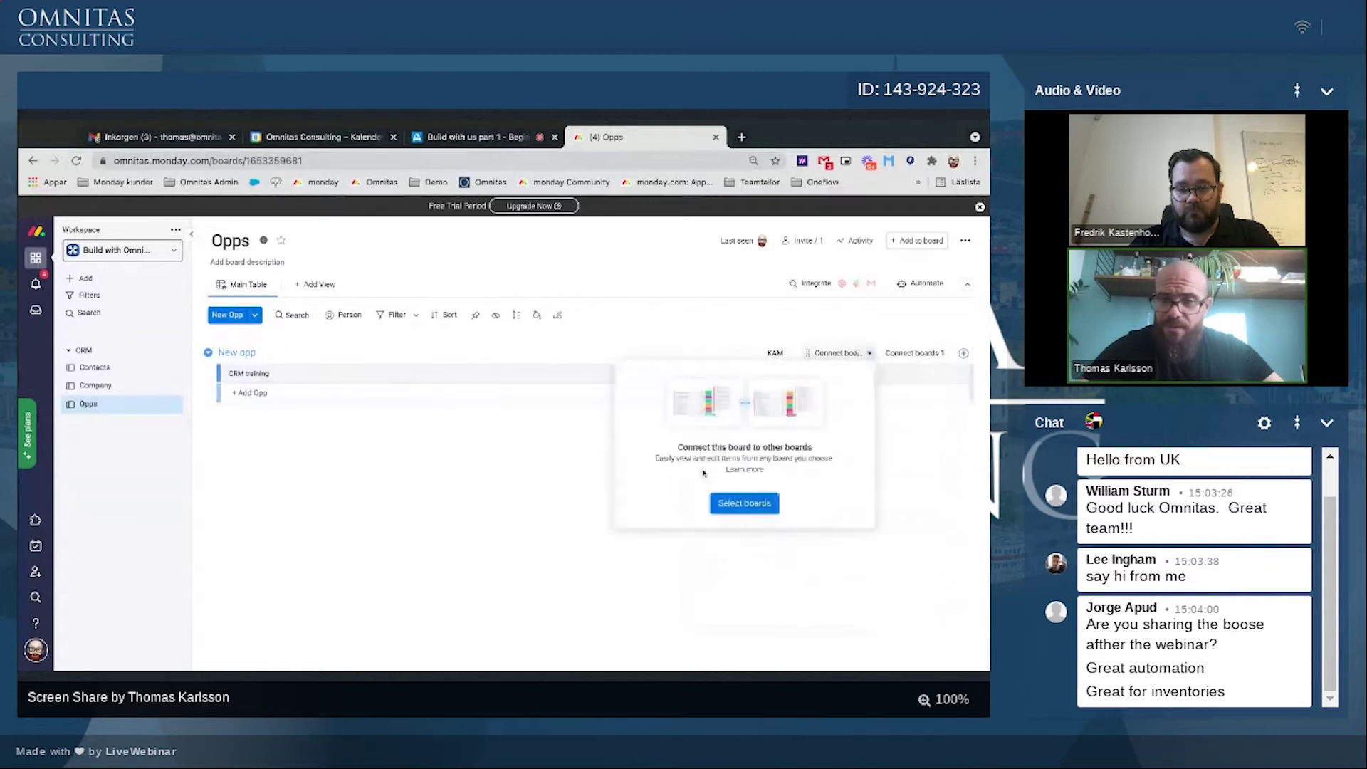
click(733, 512)
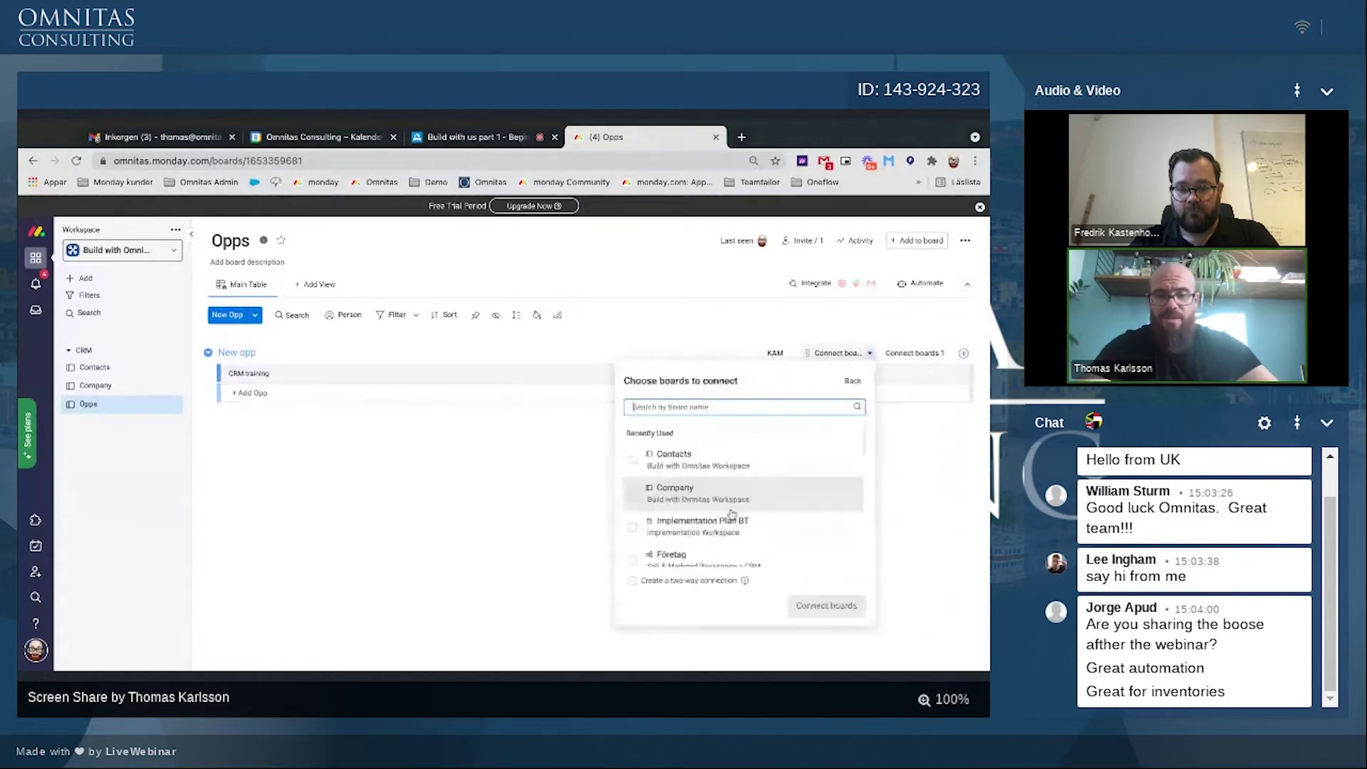
text(com)
click(634, 461)
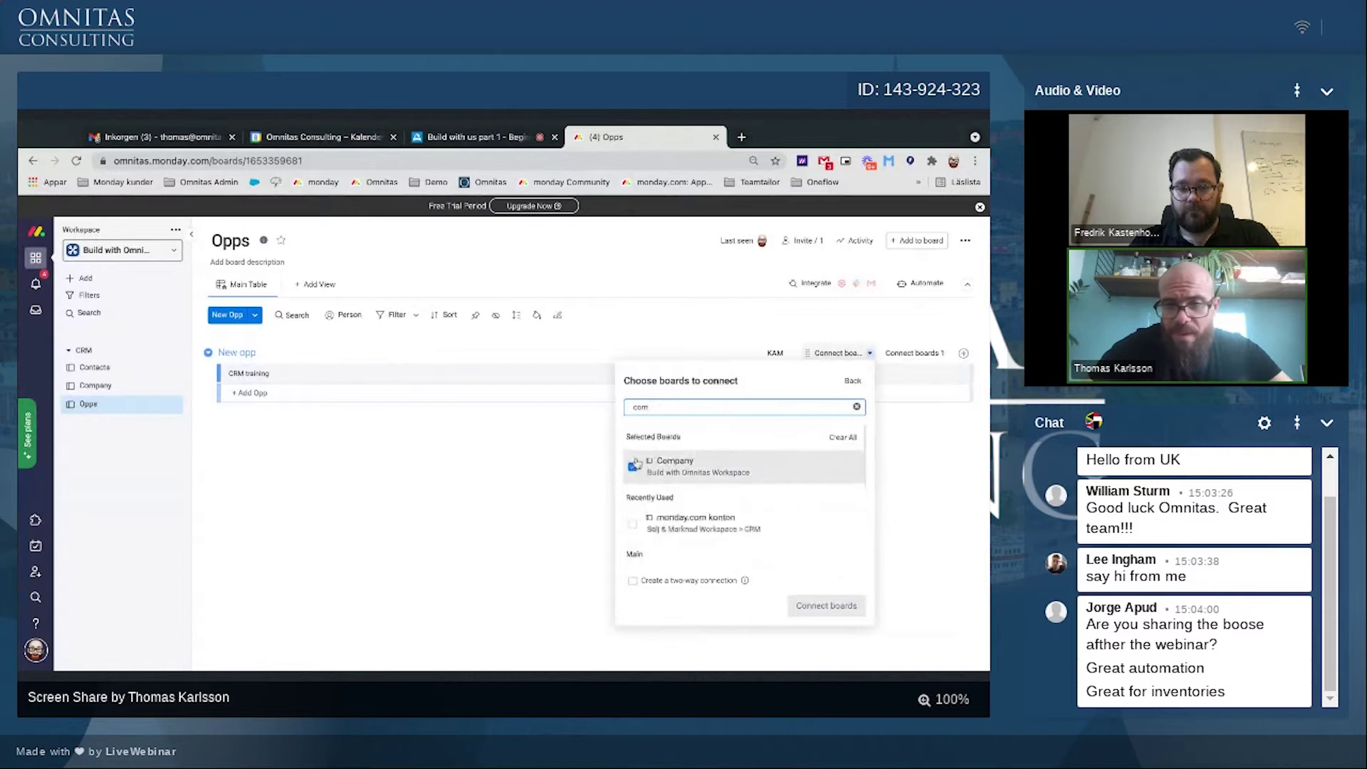
click(632, 580)
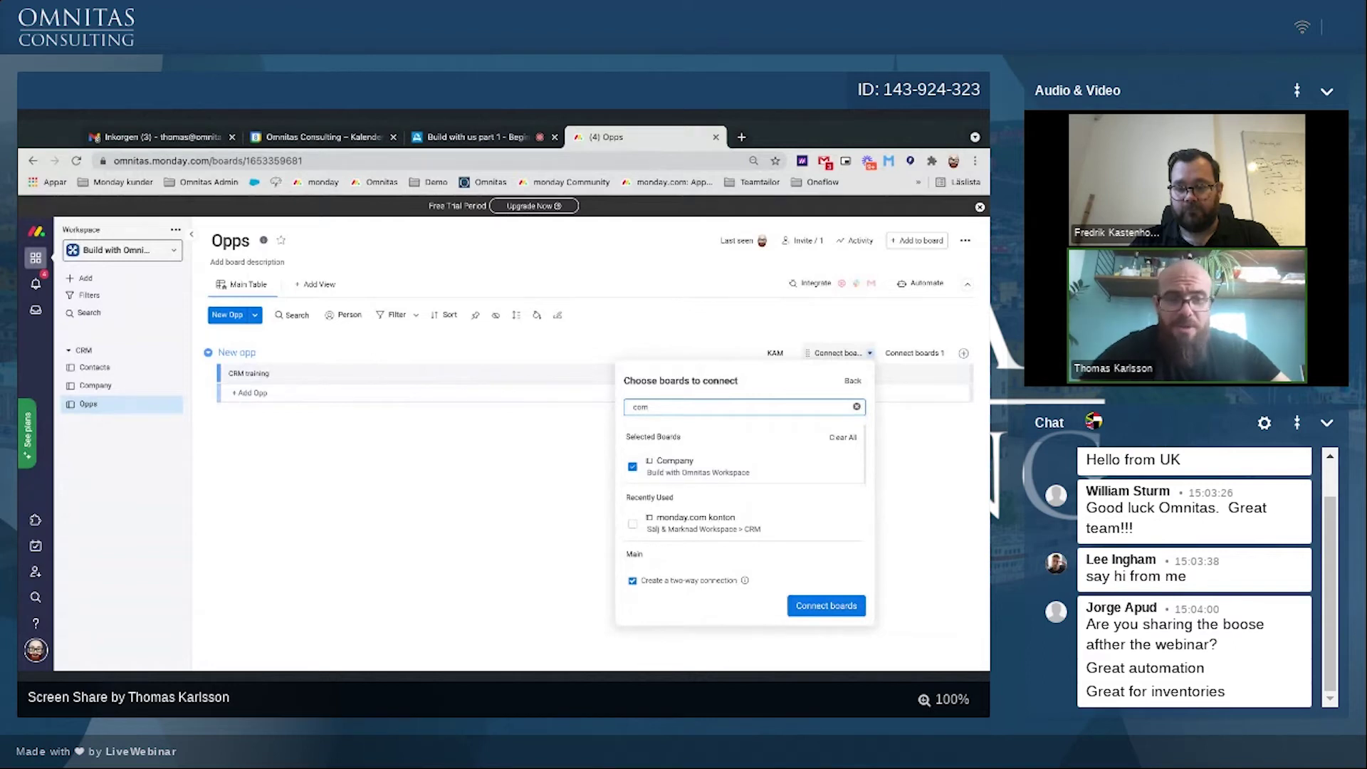
click(812, 608)
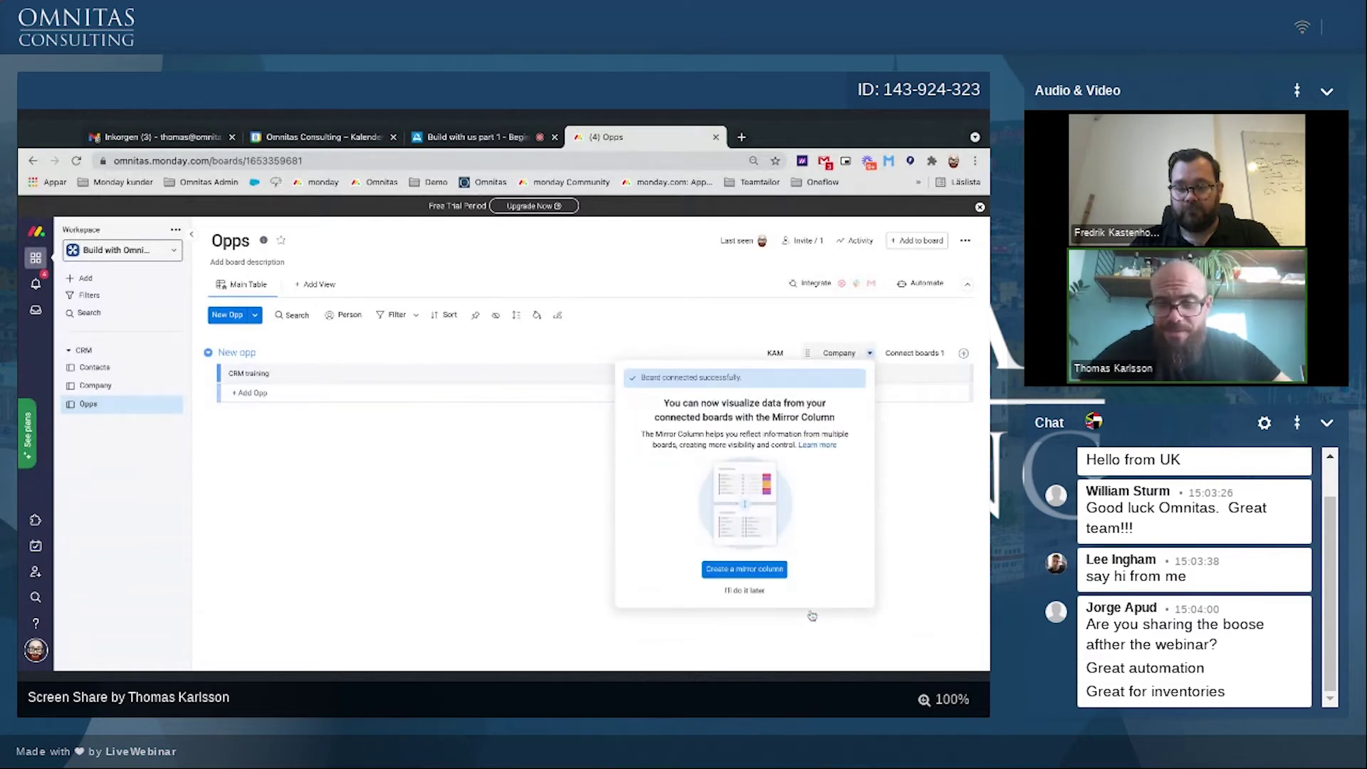
click(745, 590)
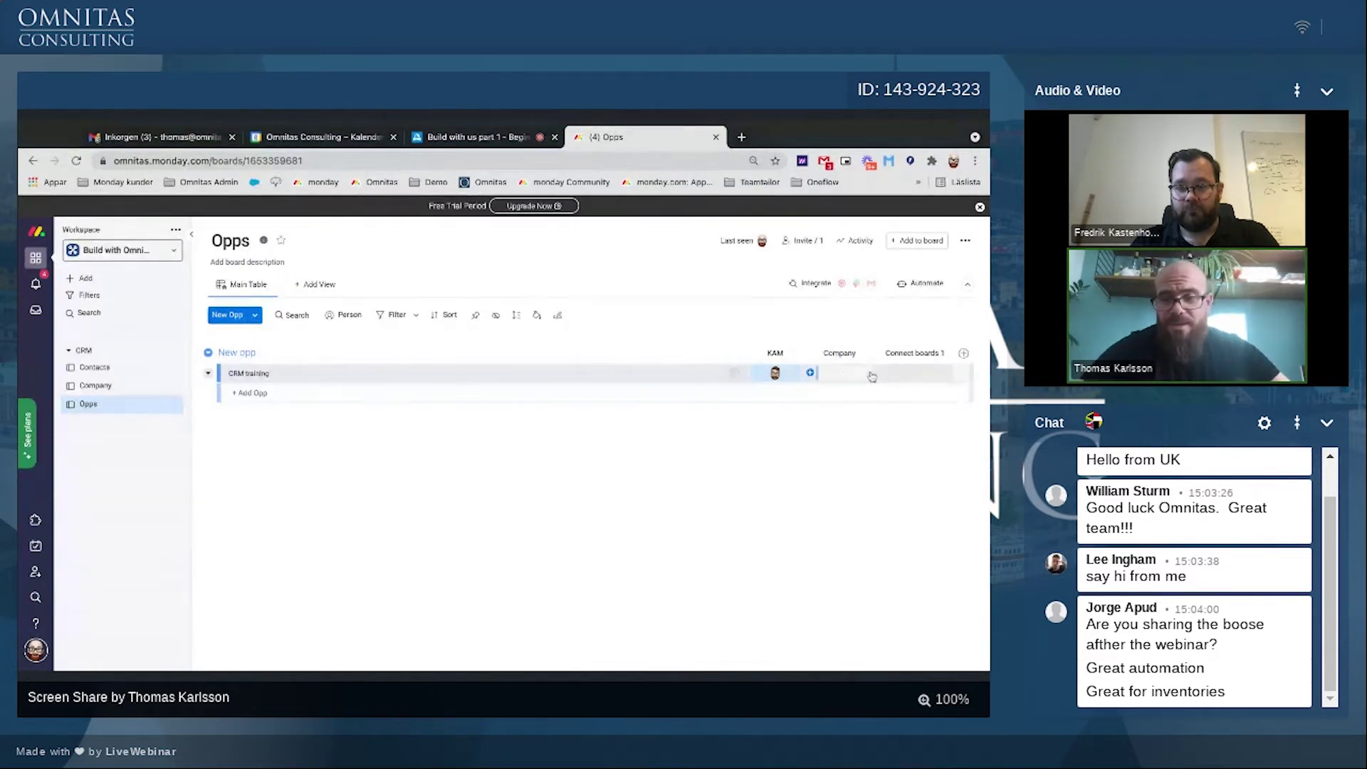
Step: Link CRM training to Omnitas Consulting AB and widen the Company column
click(841, 373)
click(756, 498)
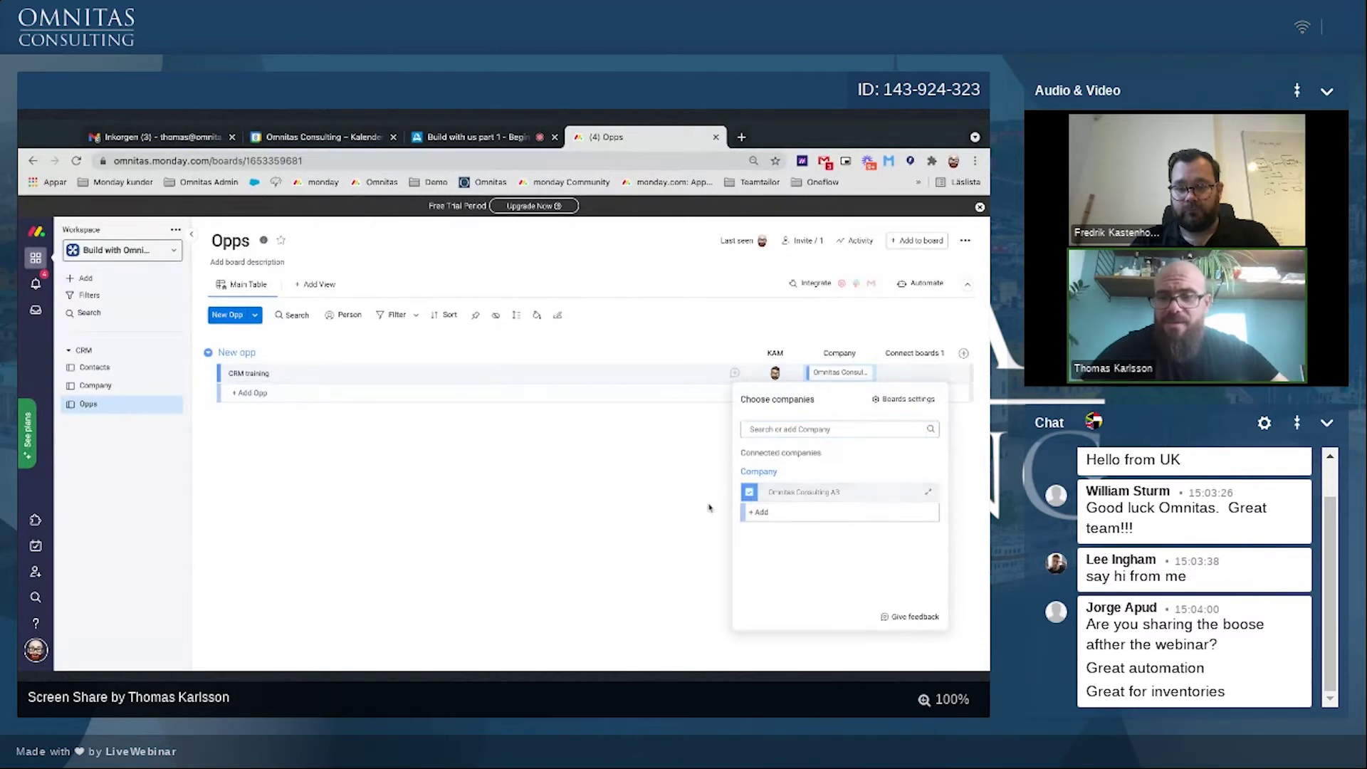
drag(876, 354, 900, 354)
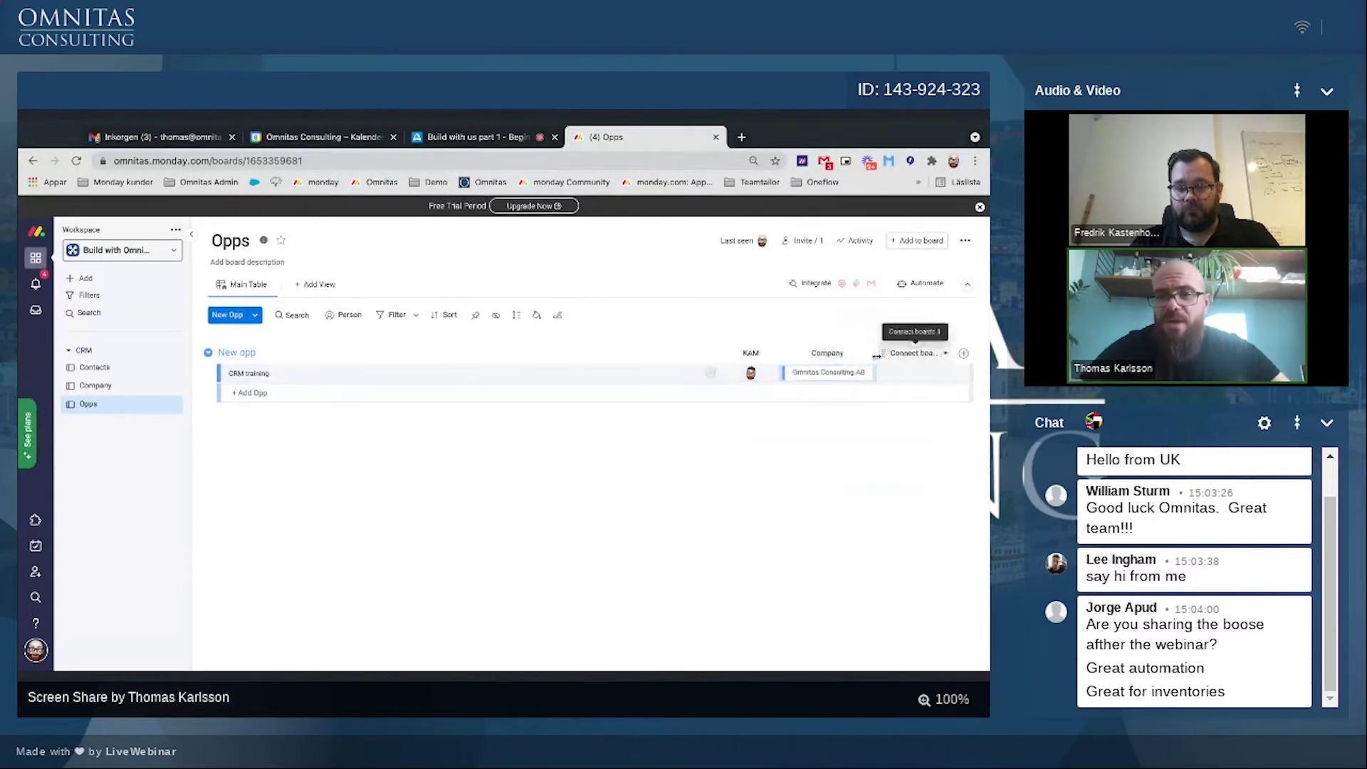
Step: Add a Mirror column showing Company's Contacts and place it right after Company
click(965, 355)
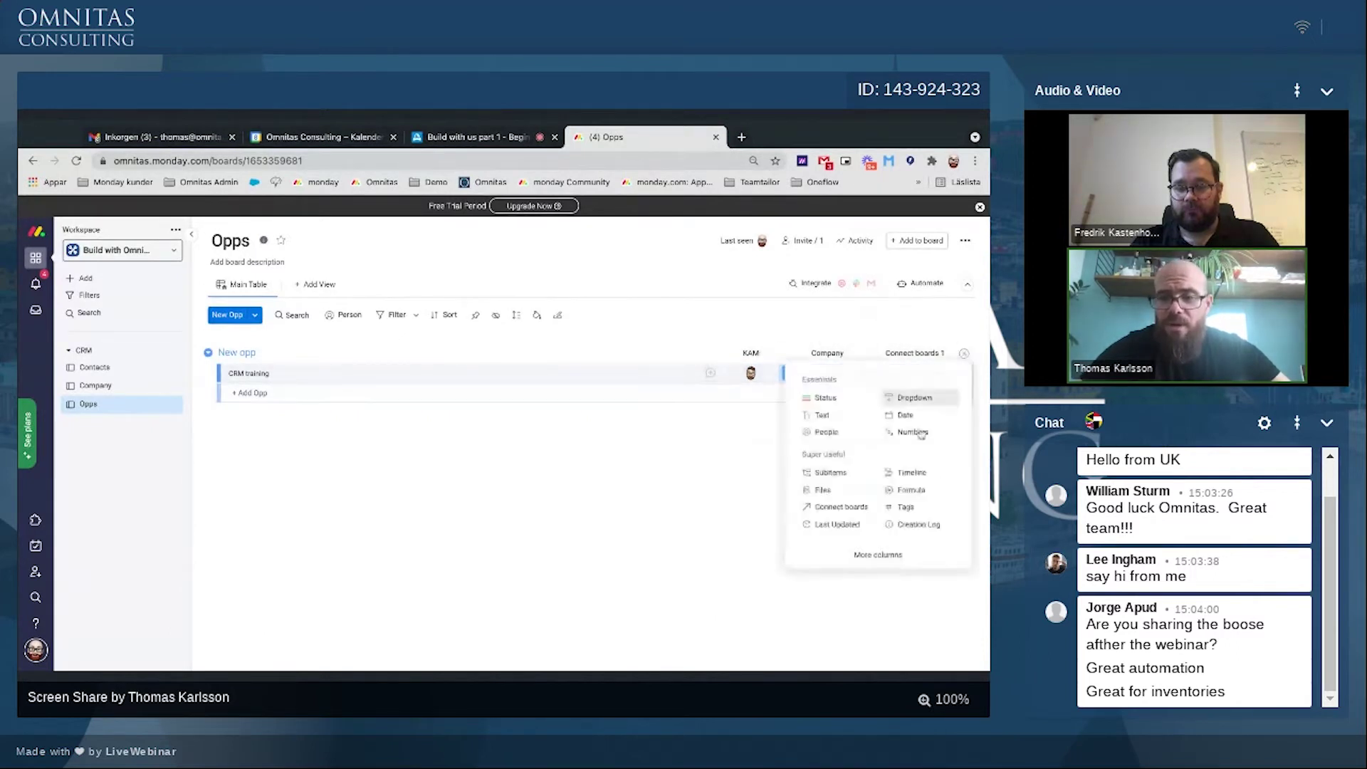
click(833, 560)
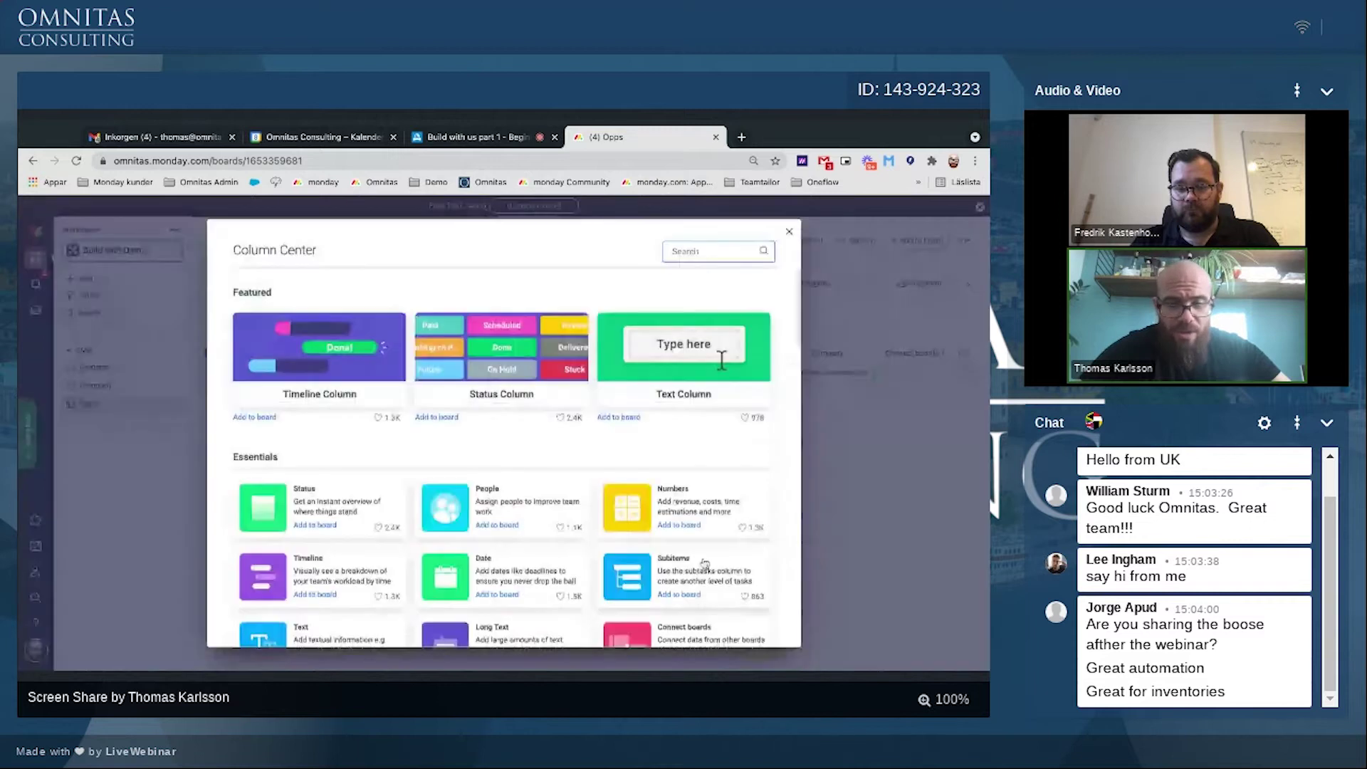
scroll(298, 461, down, 5)
click(311, 449)
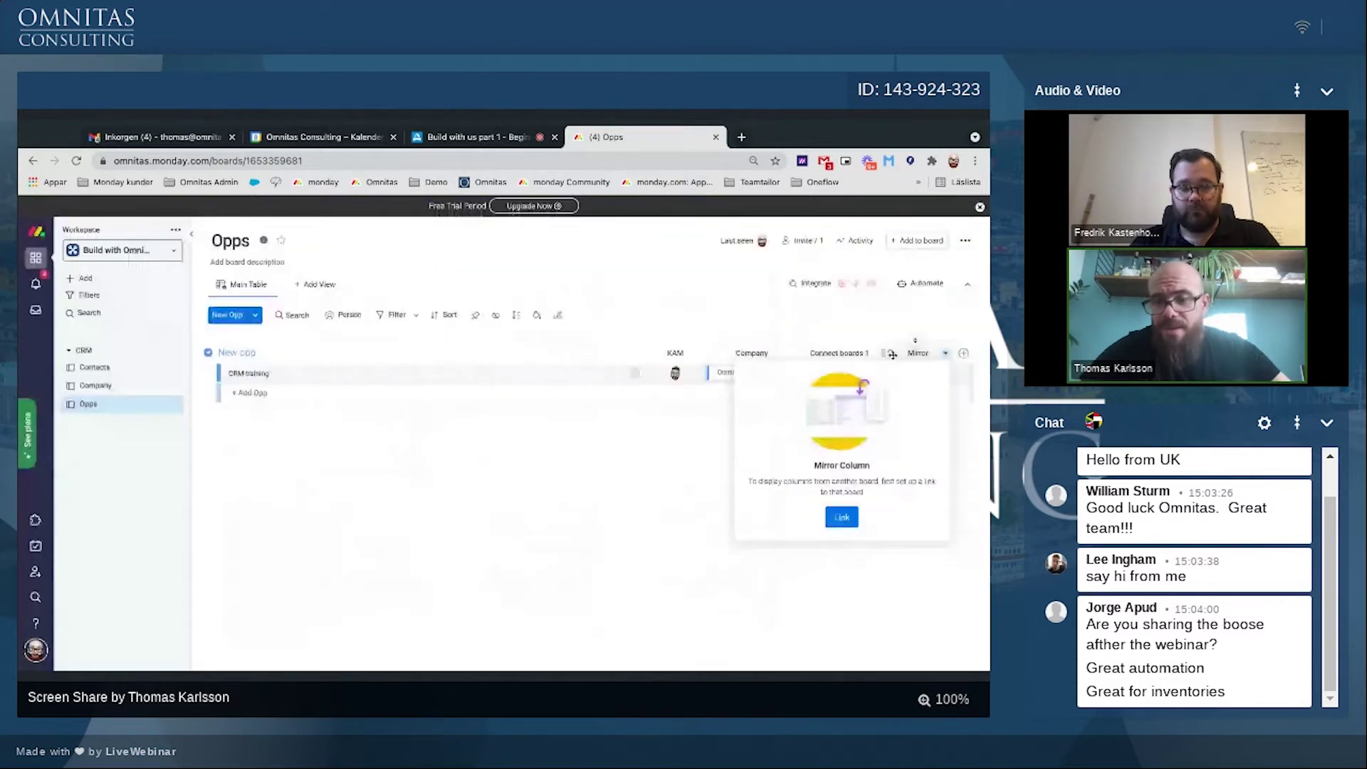
click(840, 516)
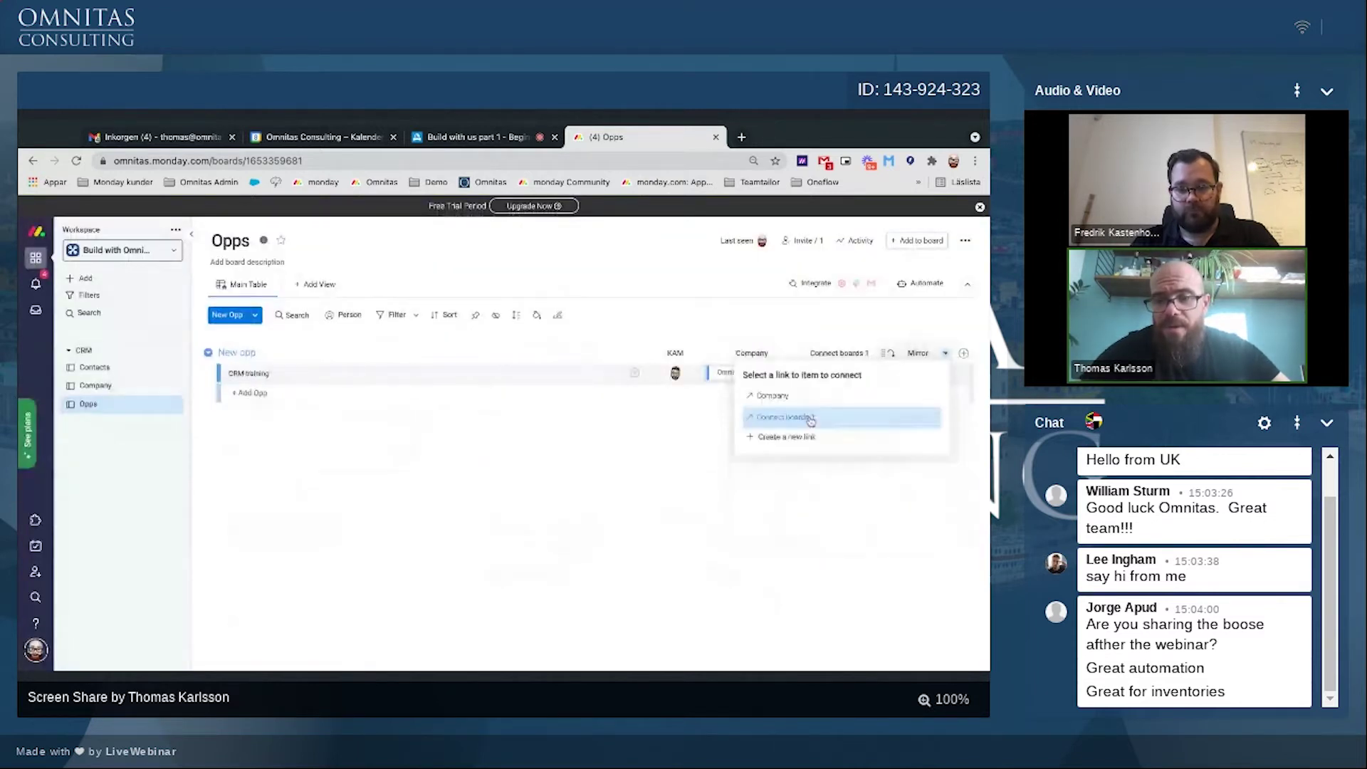
click(811, 422)
click(779, 442)
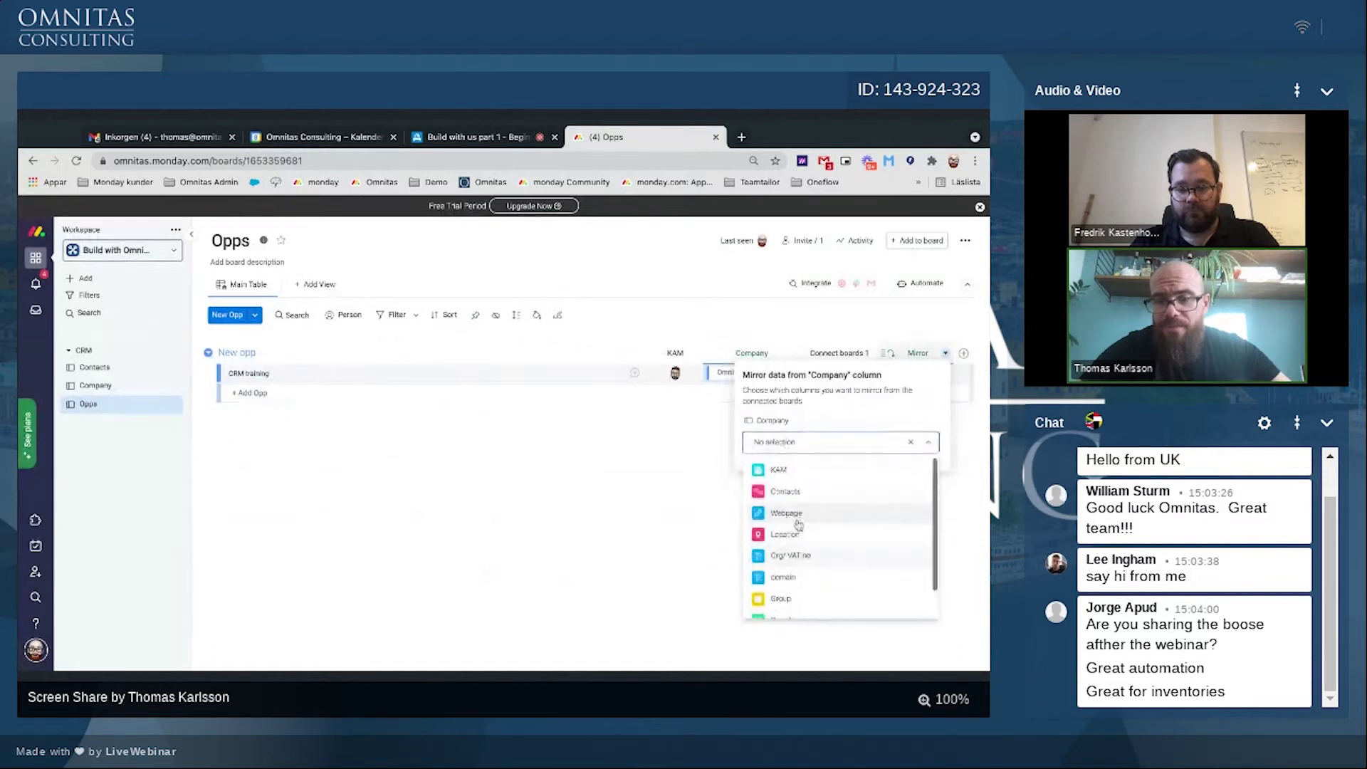
click(784, 491)
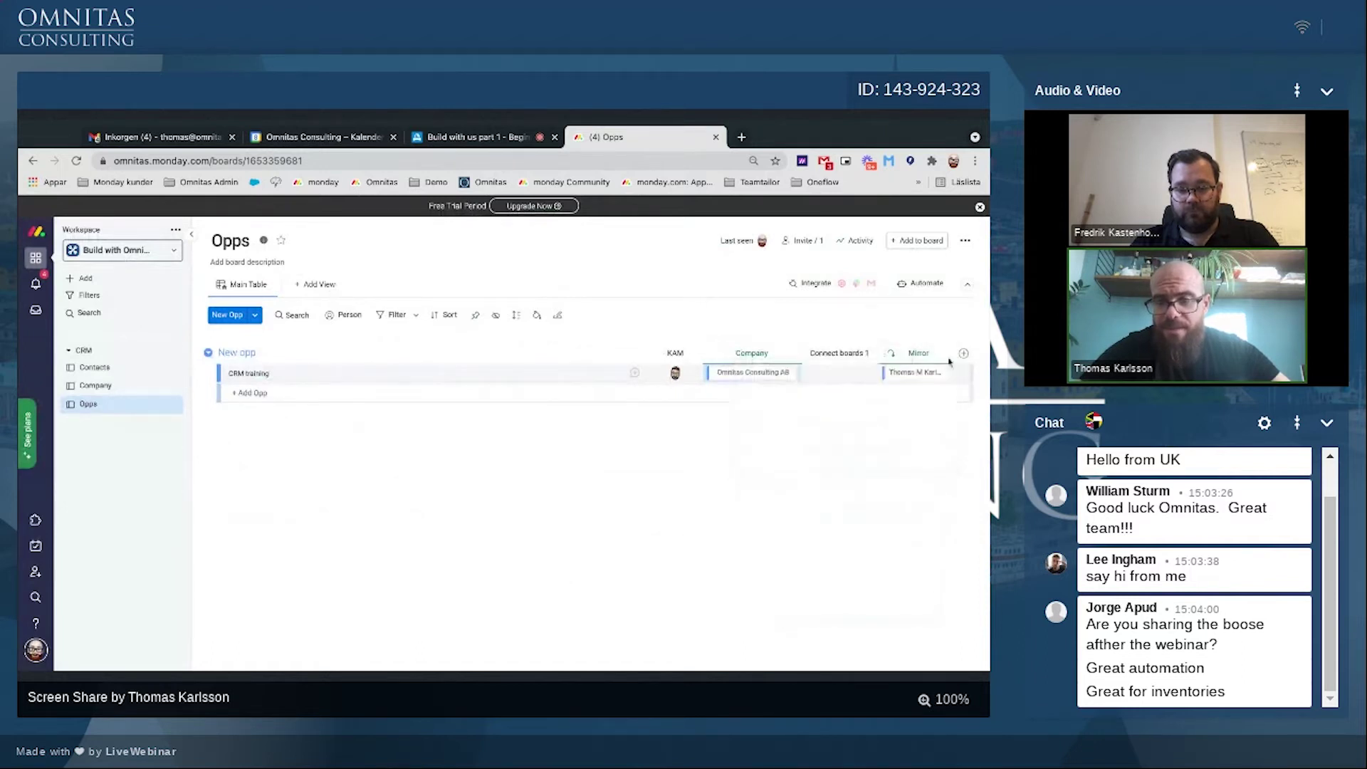
drag(882, 352, 829, 353)
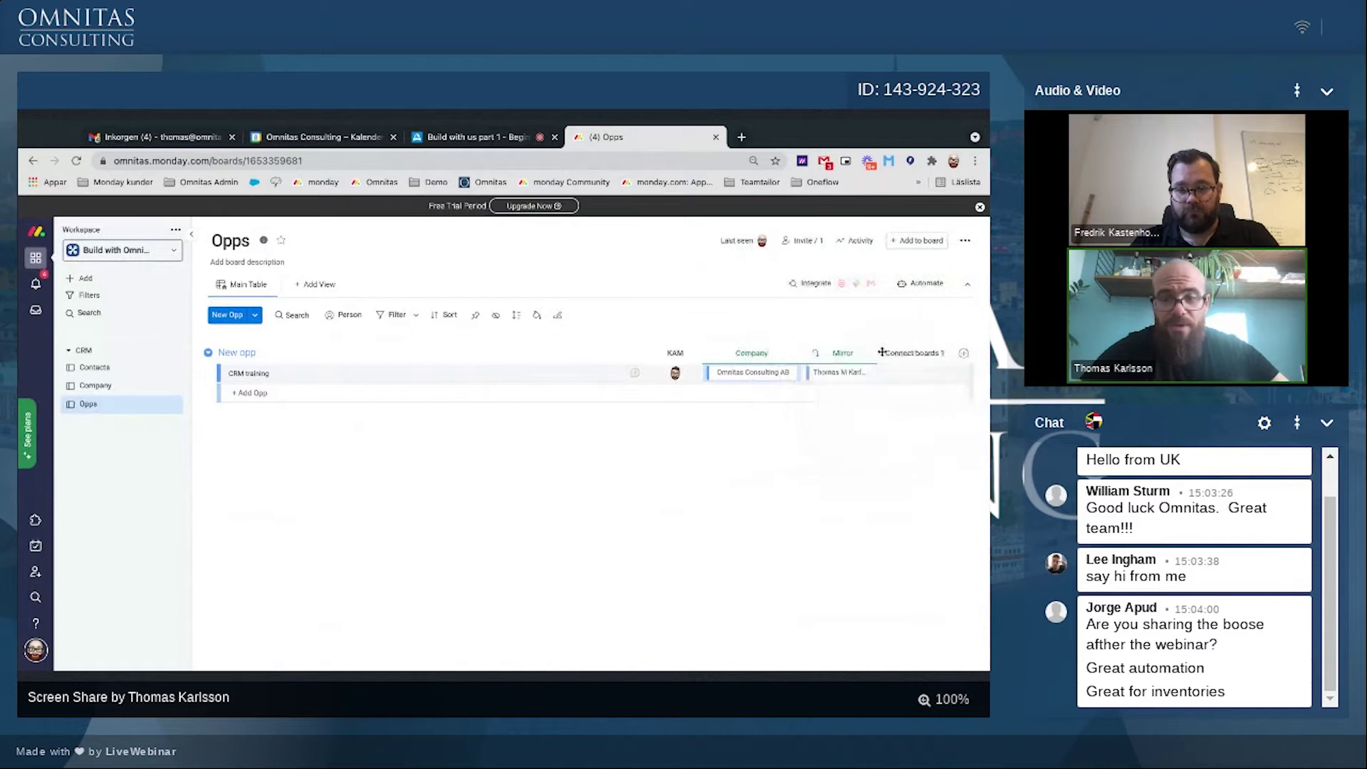
Step: Delete the unused Connect boards 1 column
click(947, 356)
click(846, 621)
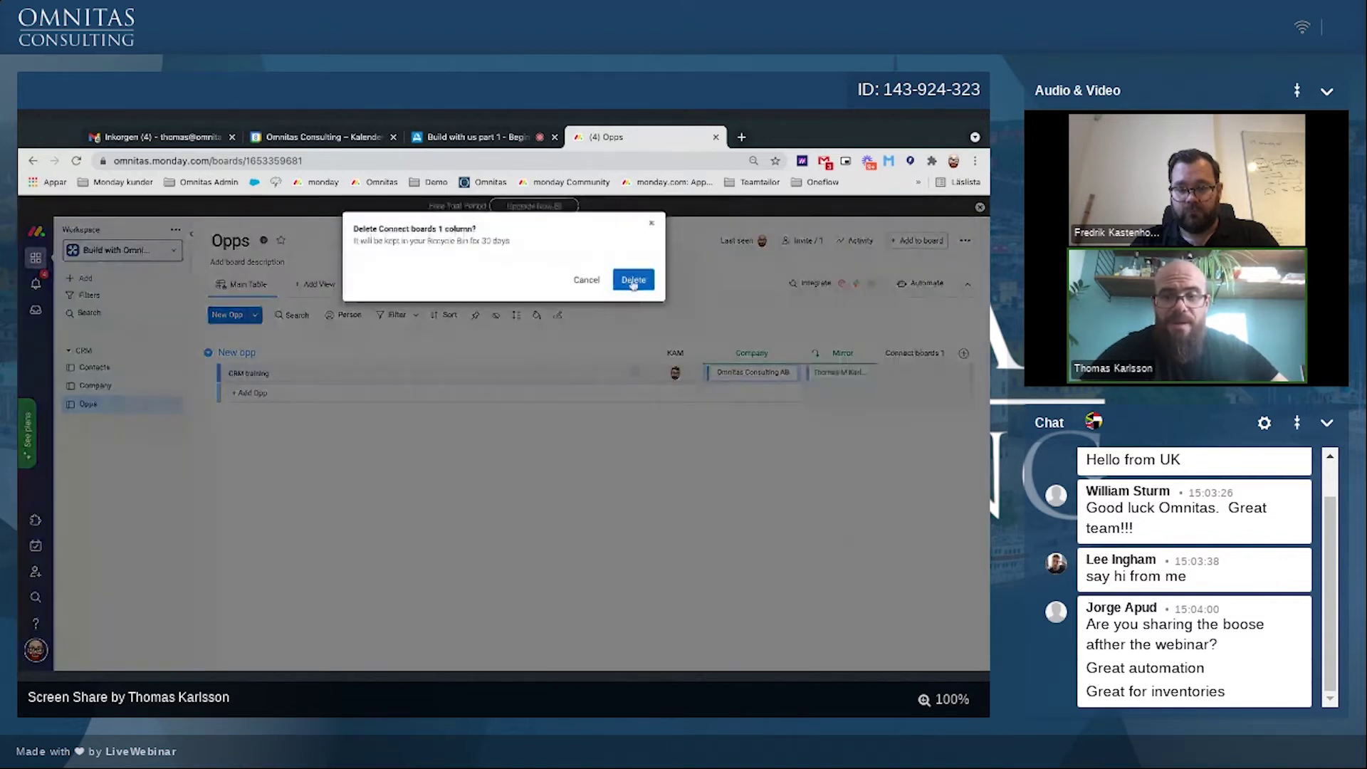
click(633, 282)
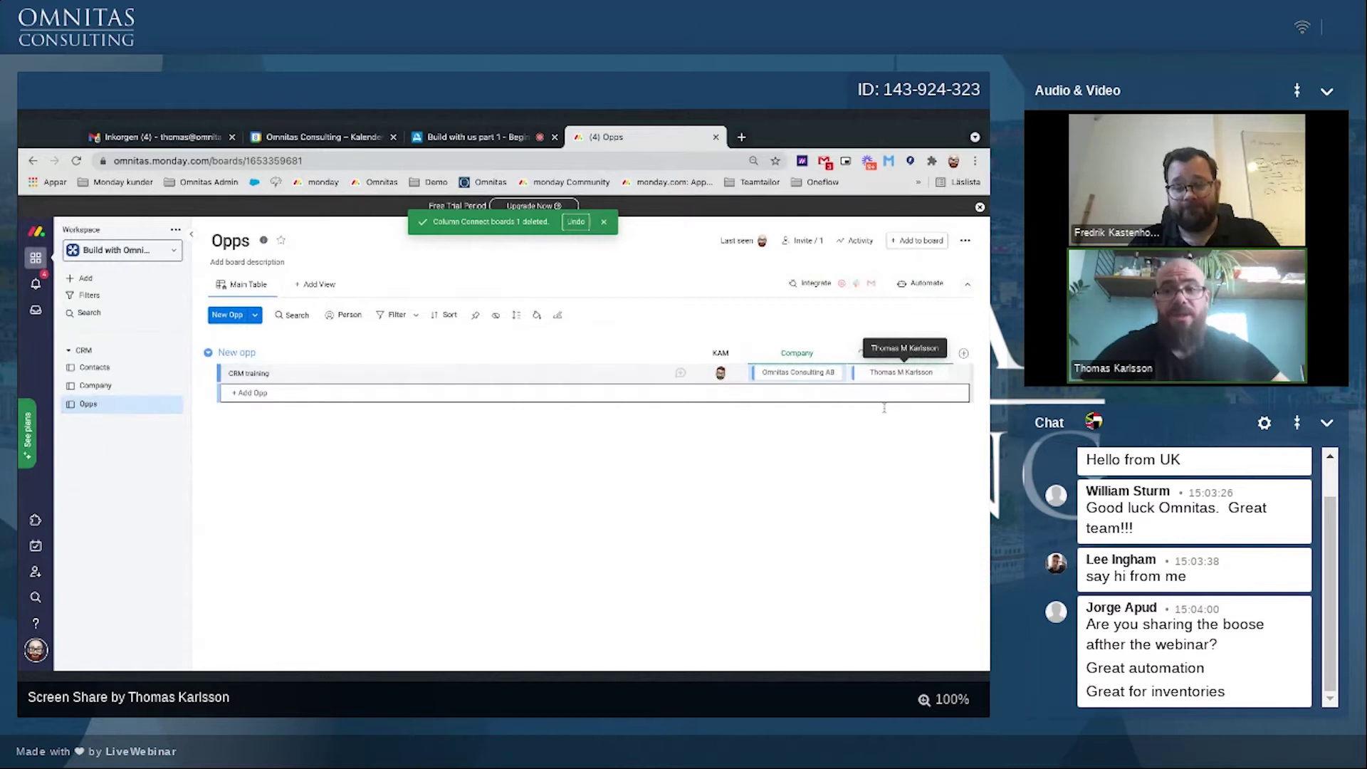
Step: Add a Contacts column with a two-way connection to the Contacts board, skipping the mirror column
click(964, 354)
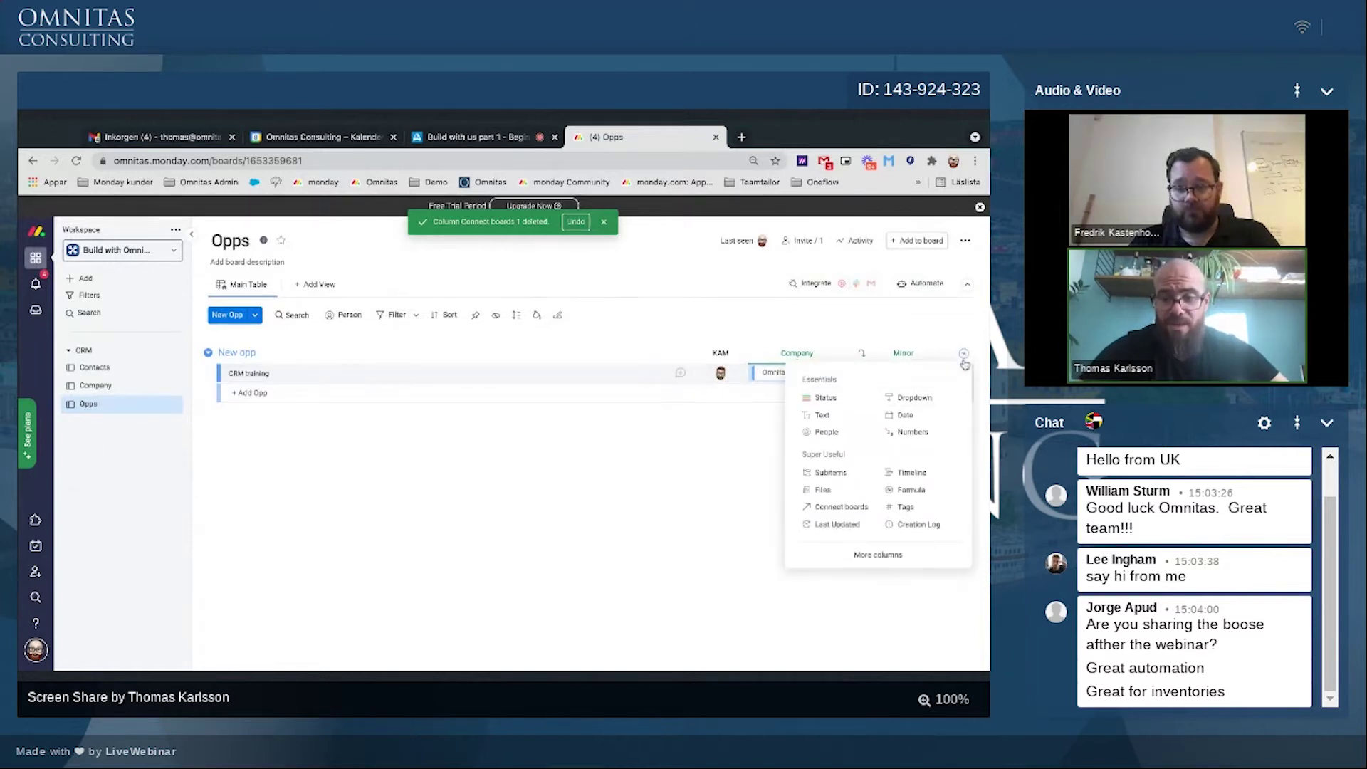
click(818, 514)
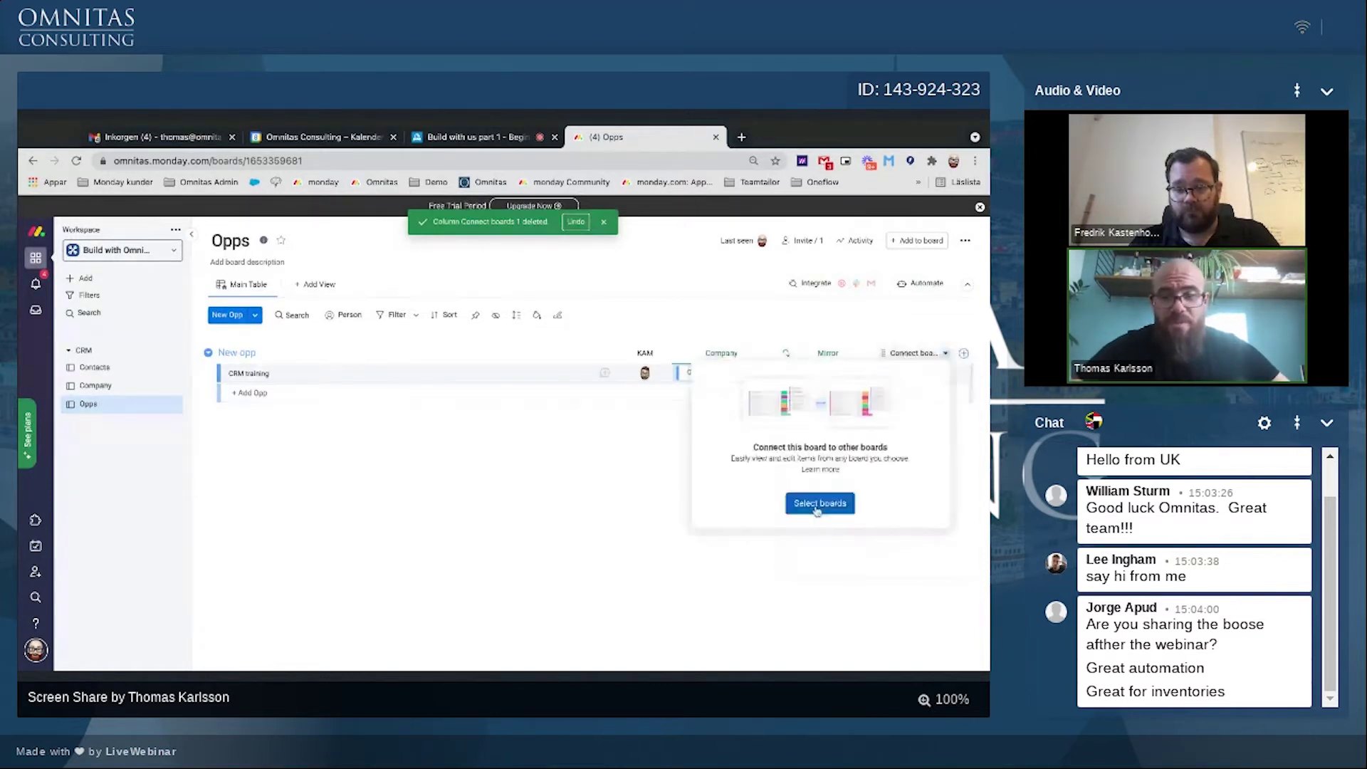
click(818, 506)
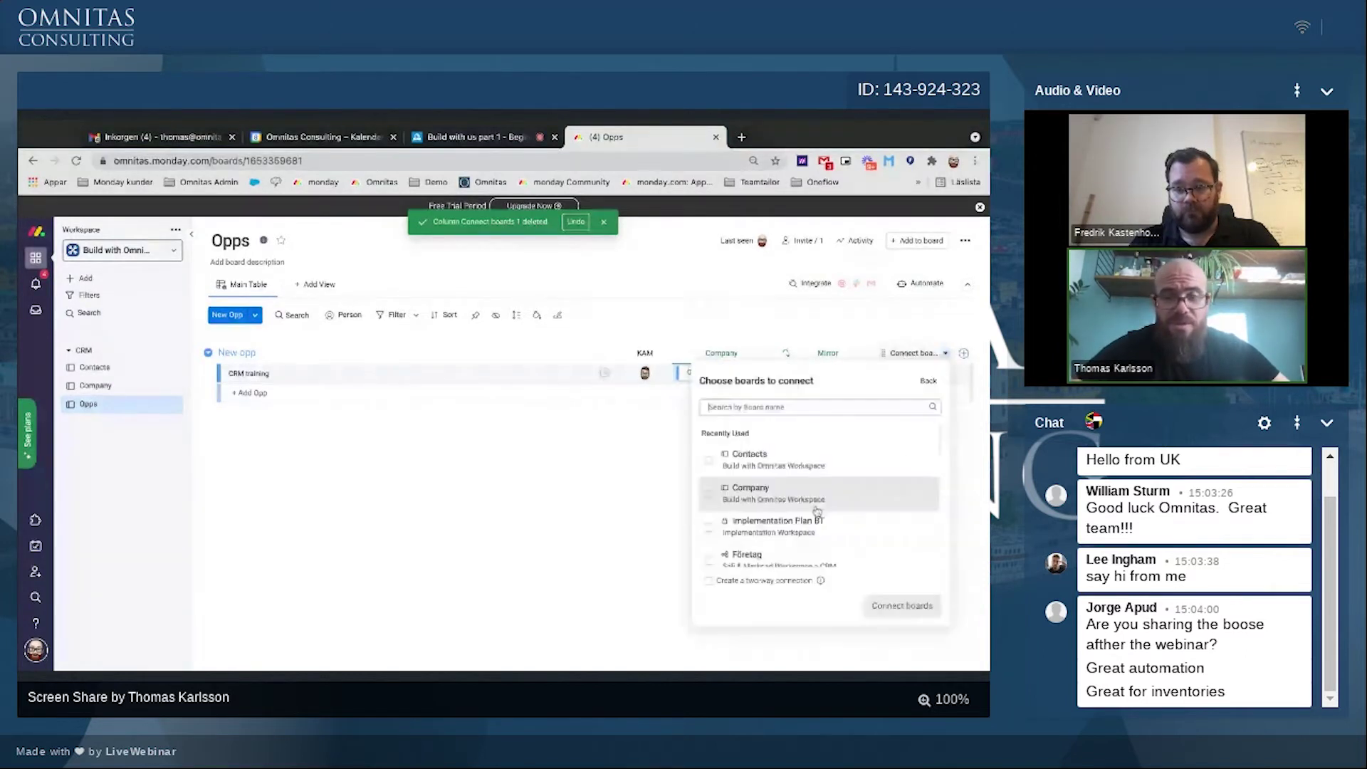
click(711, 463)
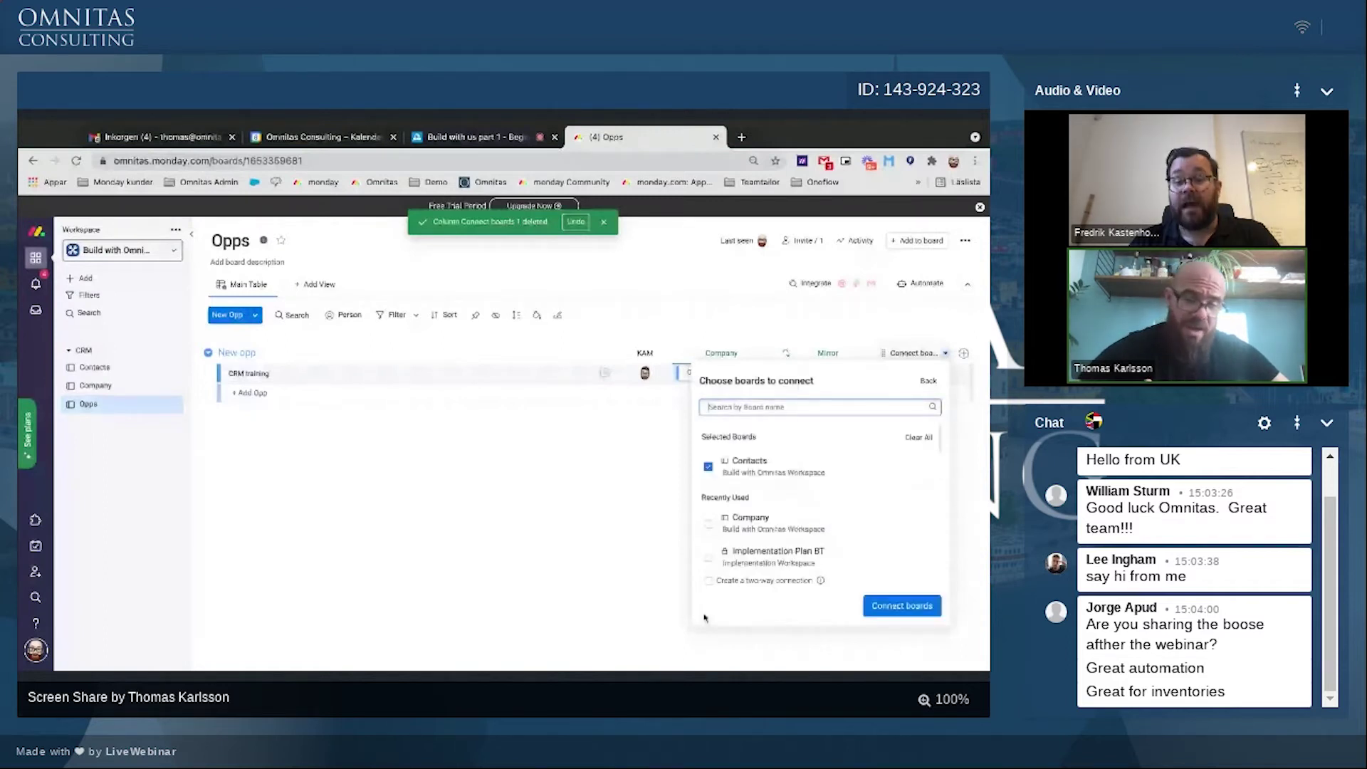
click(709, 581)
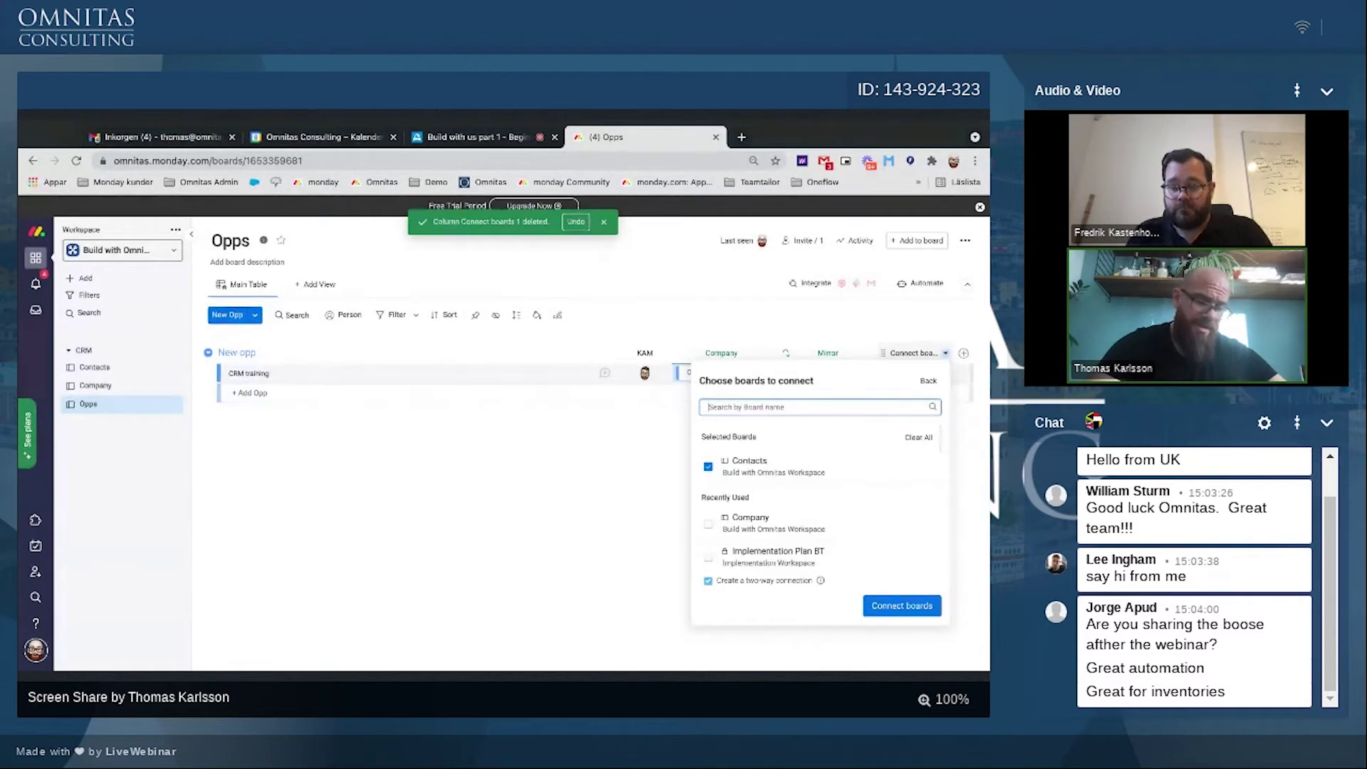
click(873, 605)
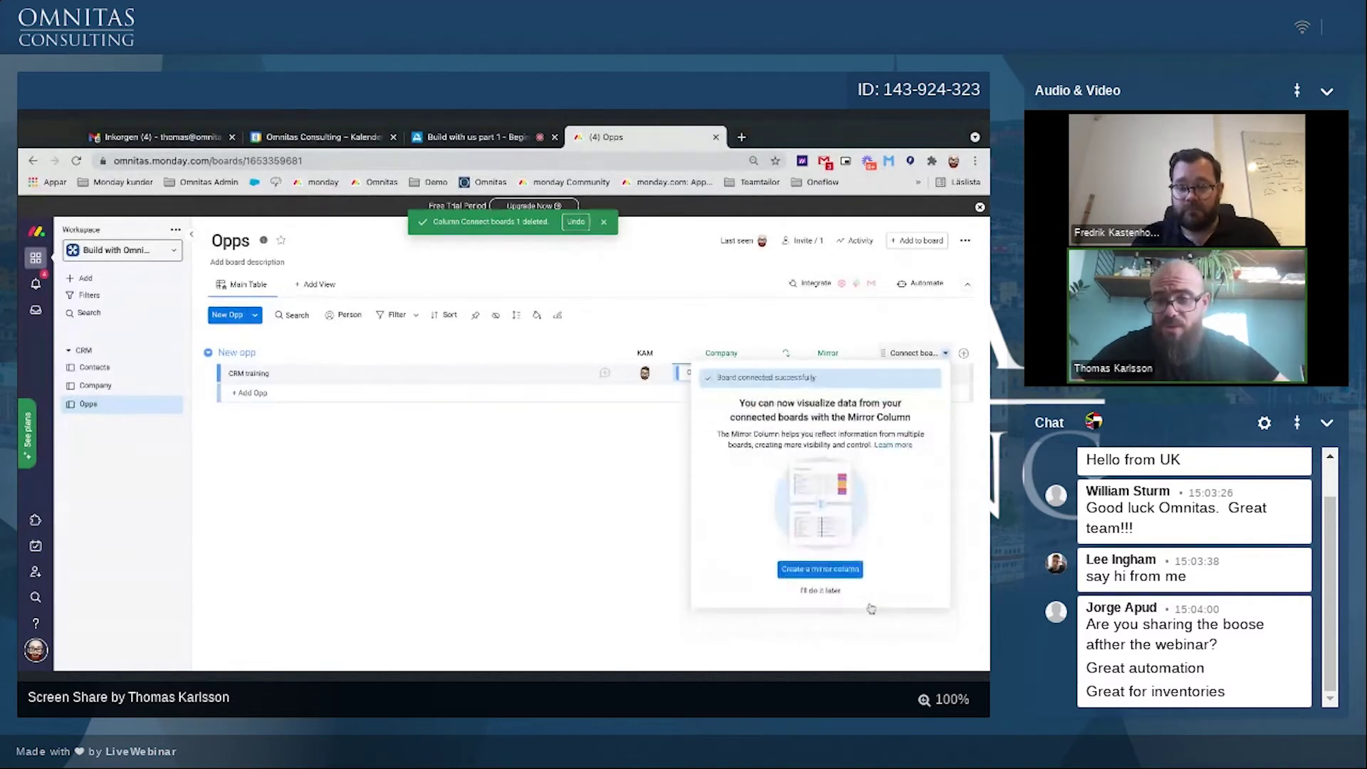
click(821, 591)
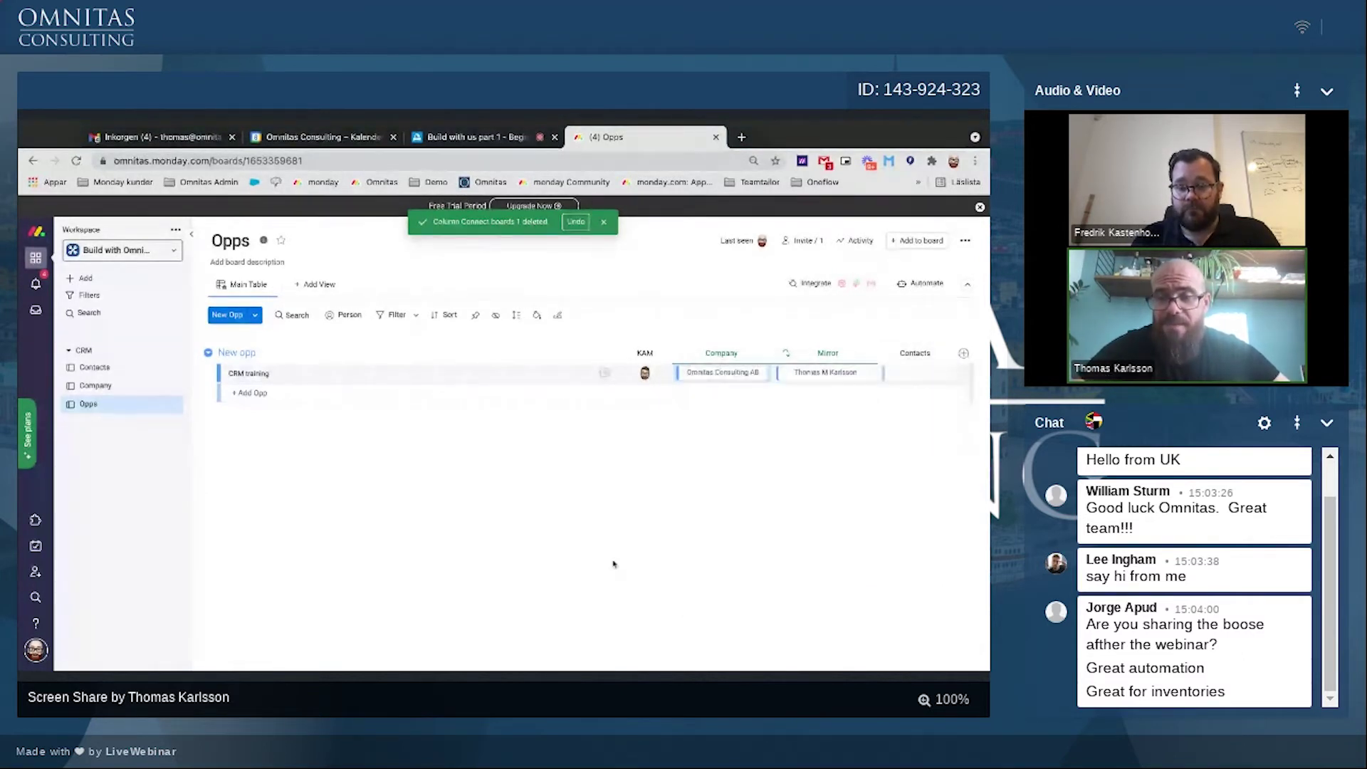
Step: Link a contact person to CRM training and delete the Mirror column
click(917, 372)
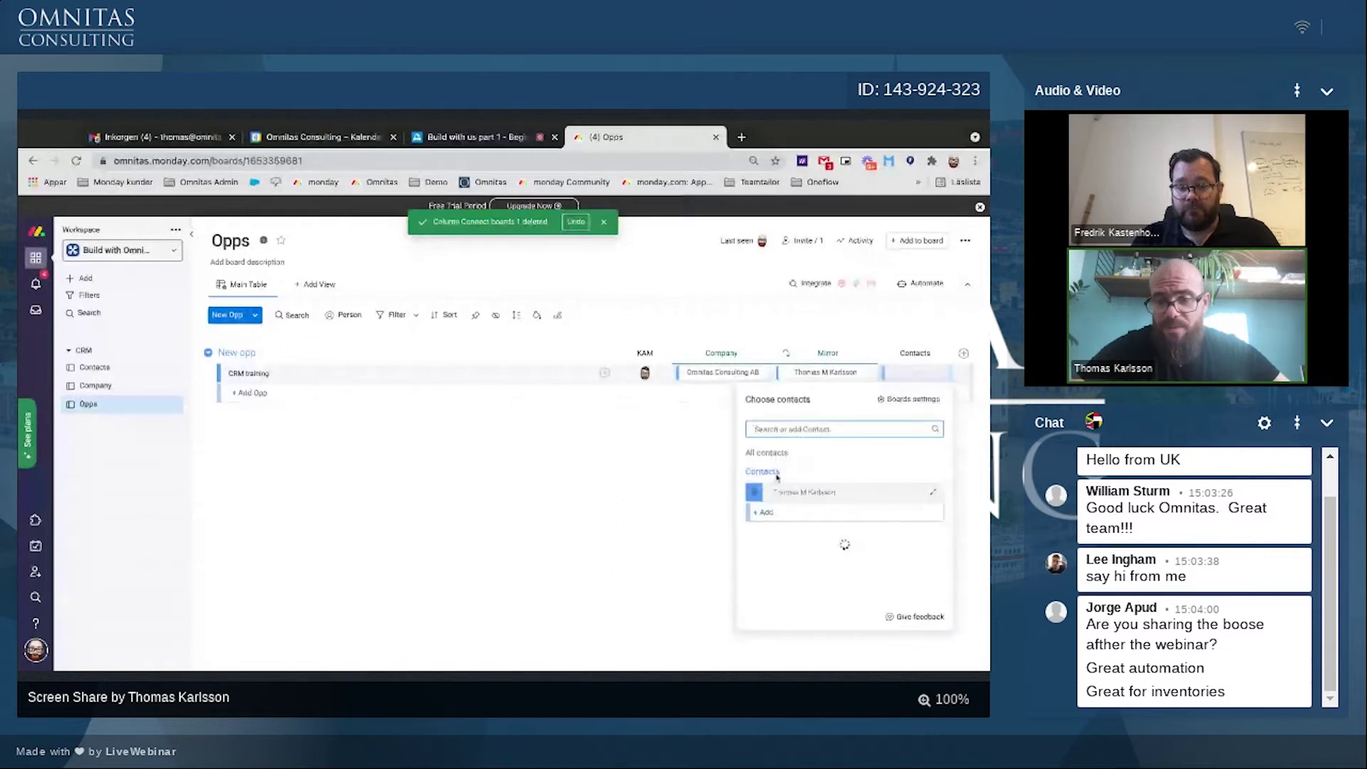
click(754, 493)
click(805, 435)
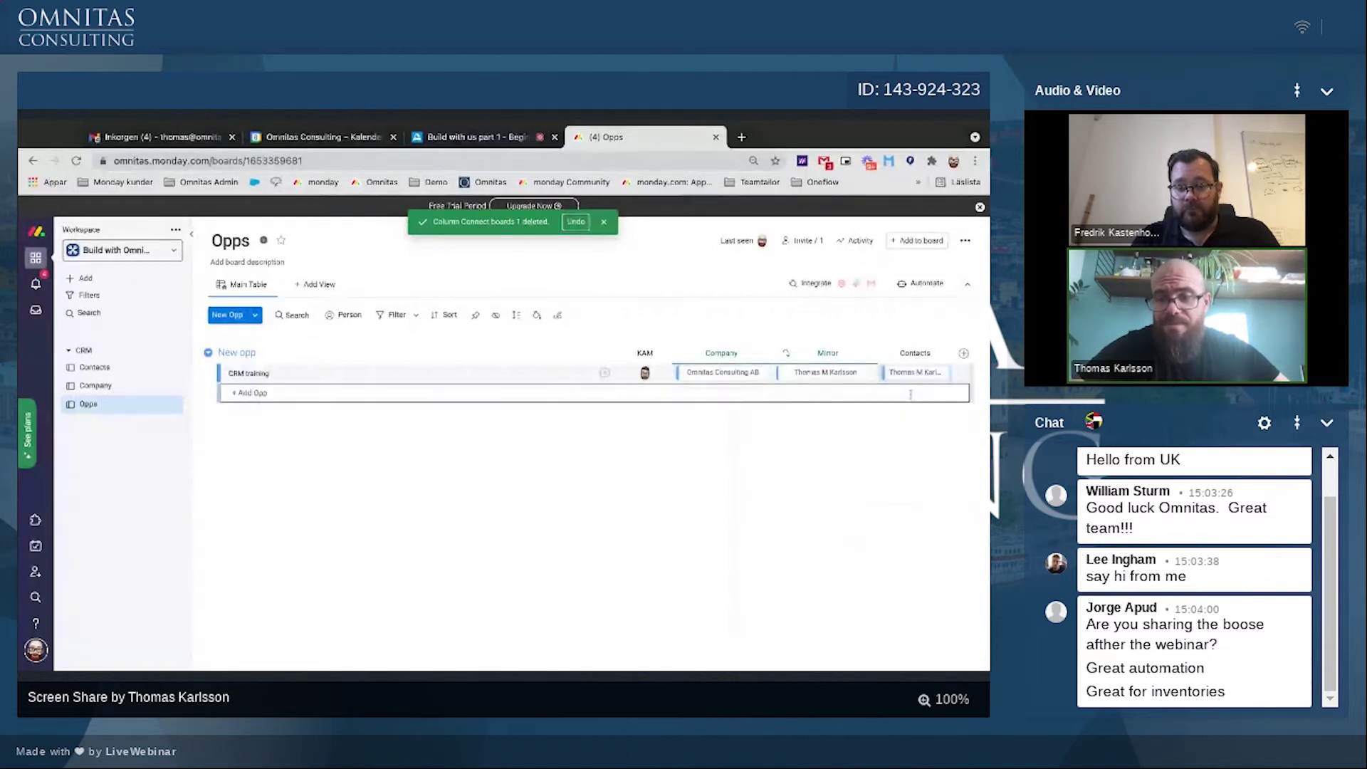
click(870, 353)
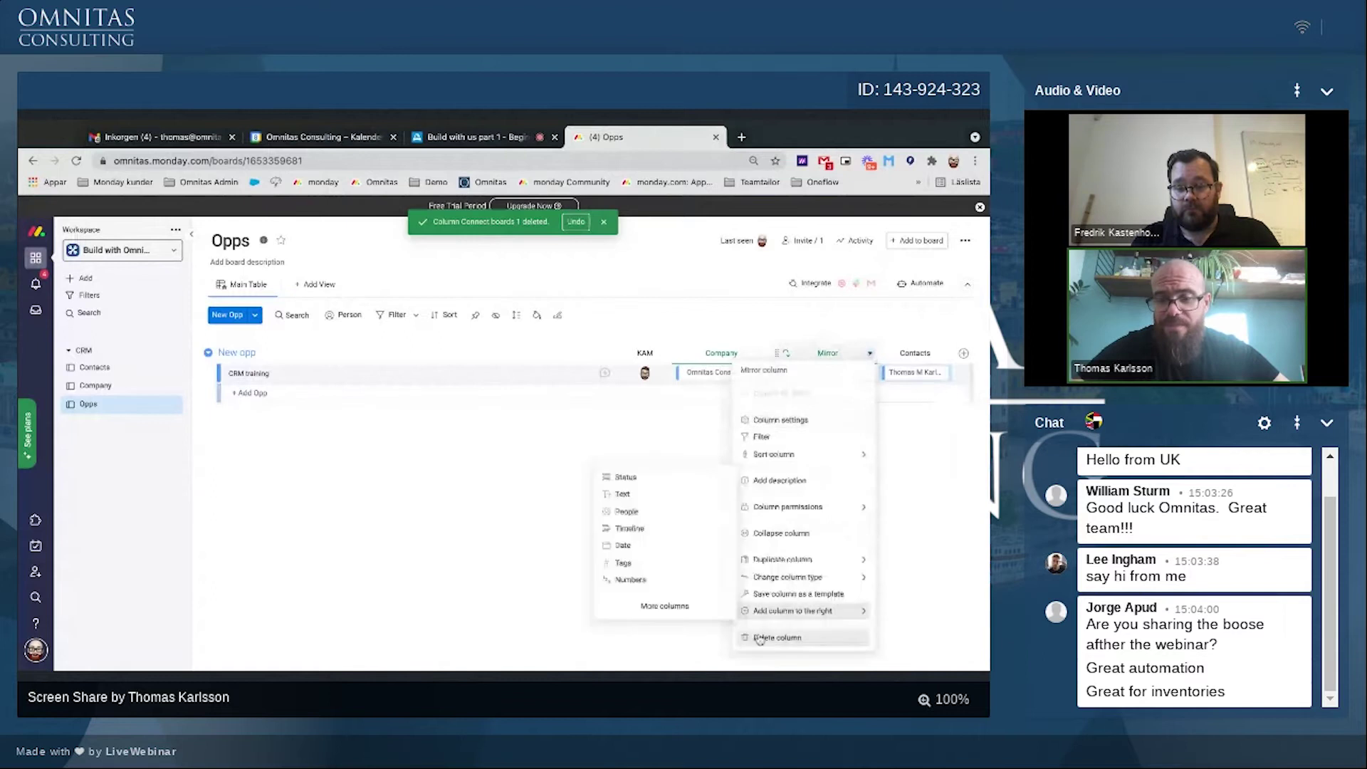
click(777, 637)
key(Return)
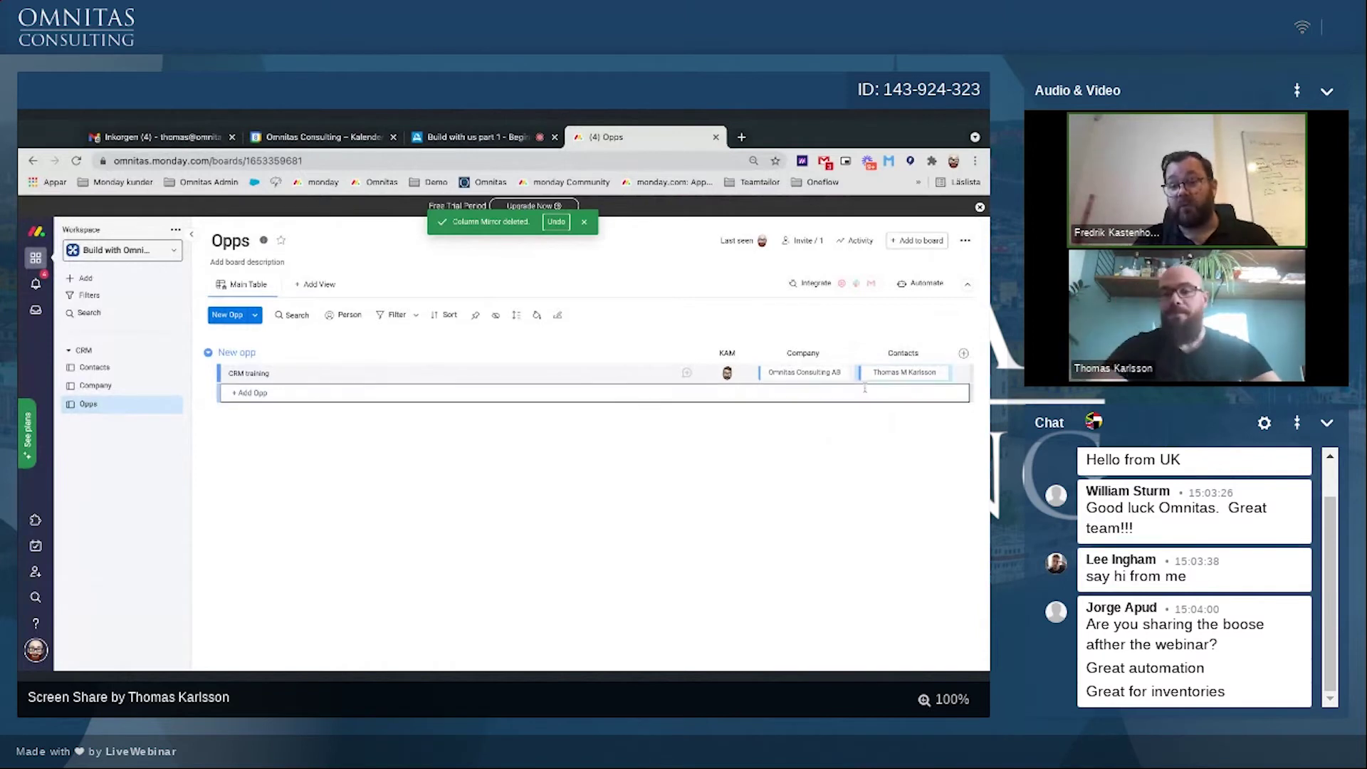
Step: Rename the Contacts column to 'Opp Contact' and check CRM training's contact choices
click(889, 354)
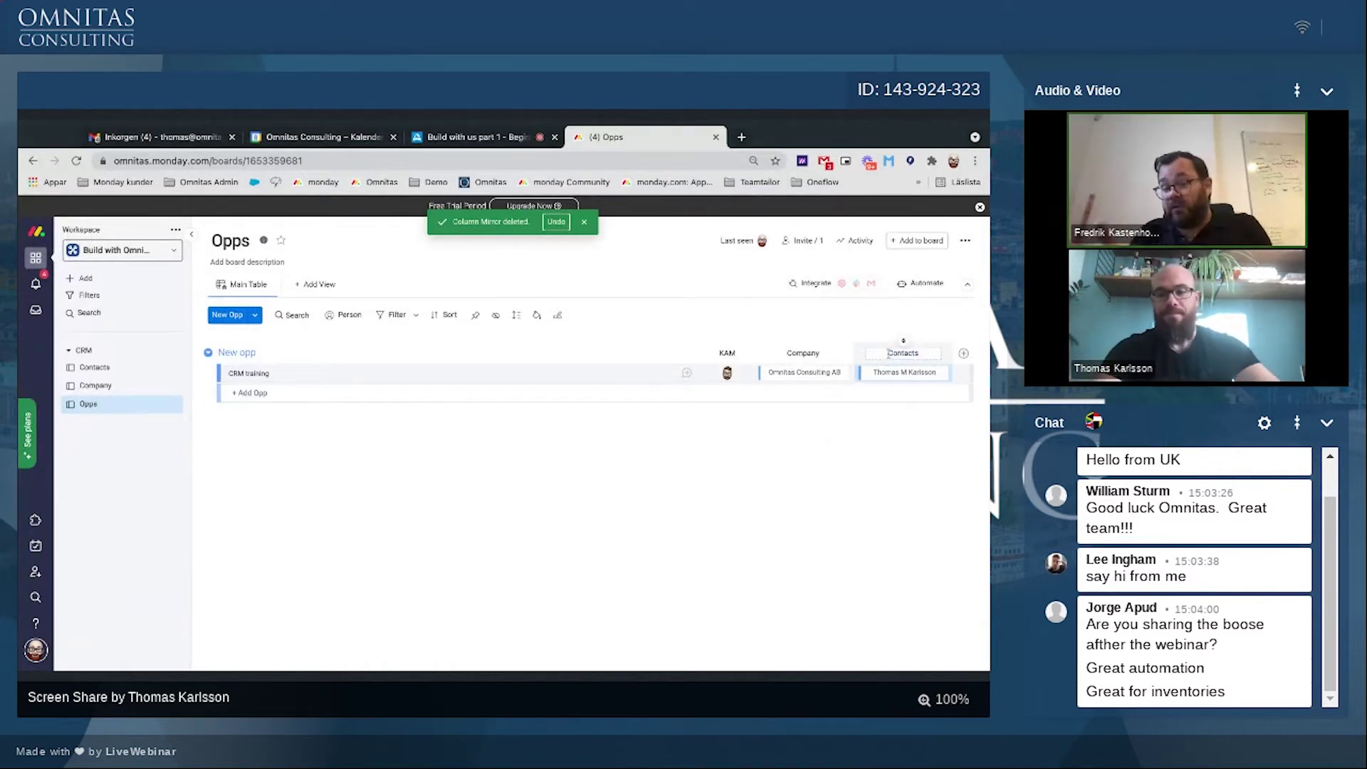
text(Opp)
click(842, 458)
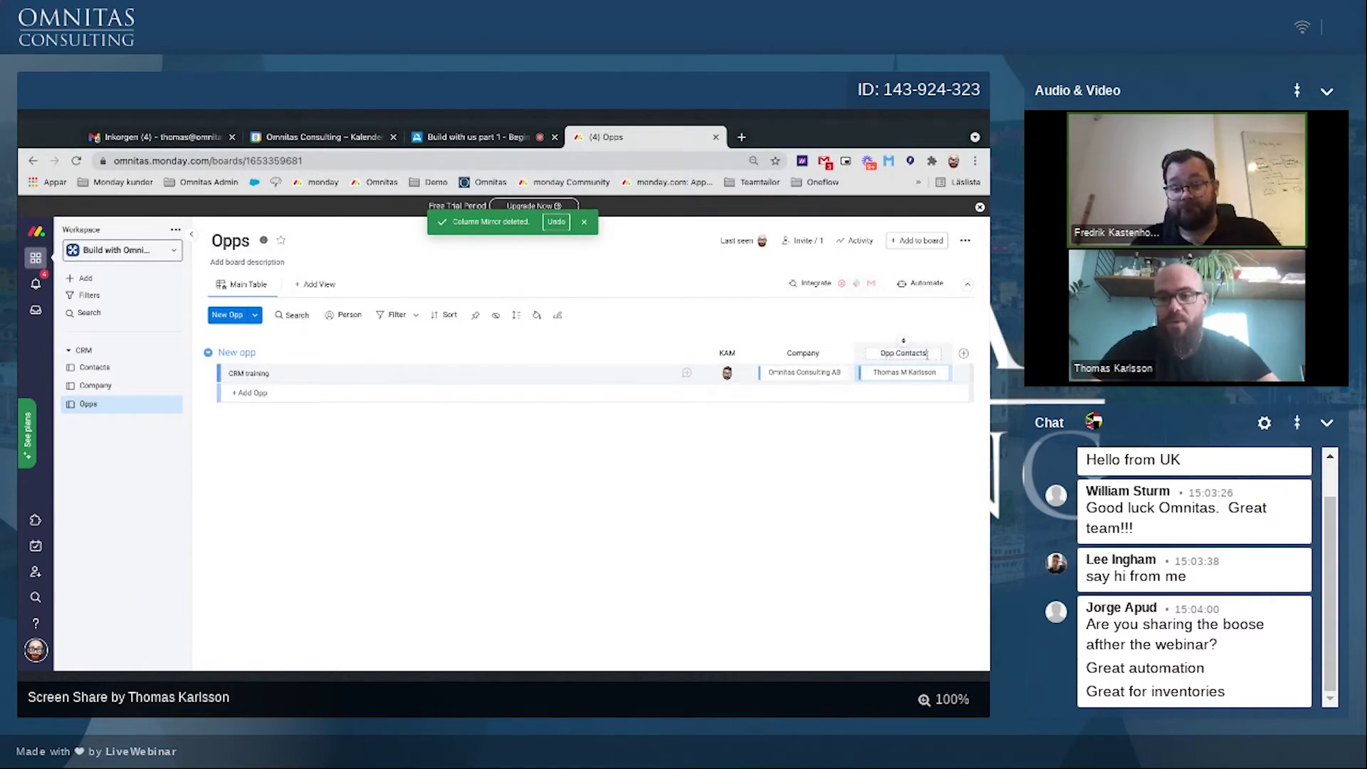
click(902, 382)
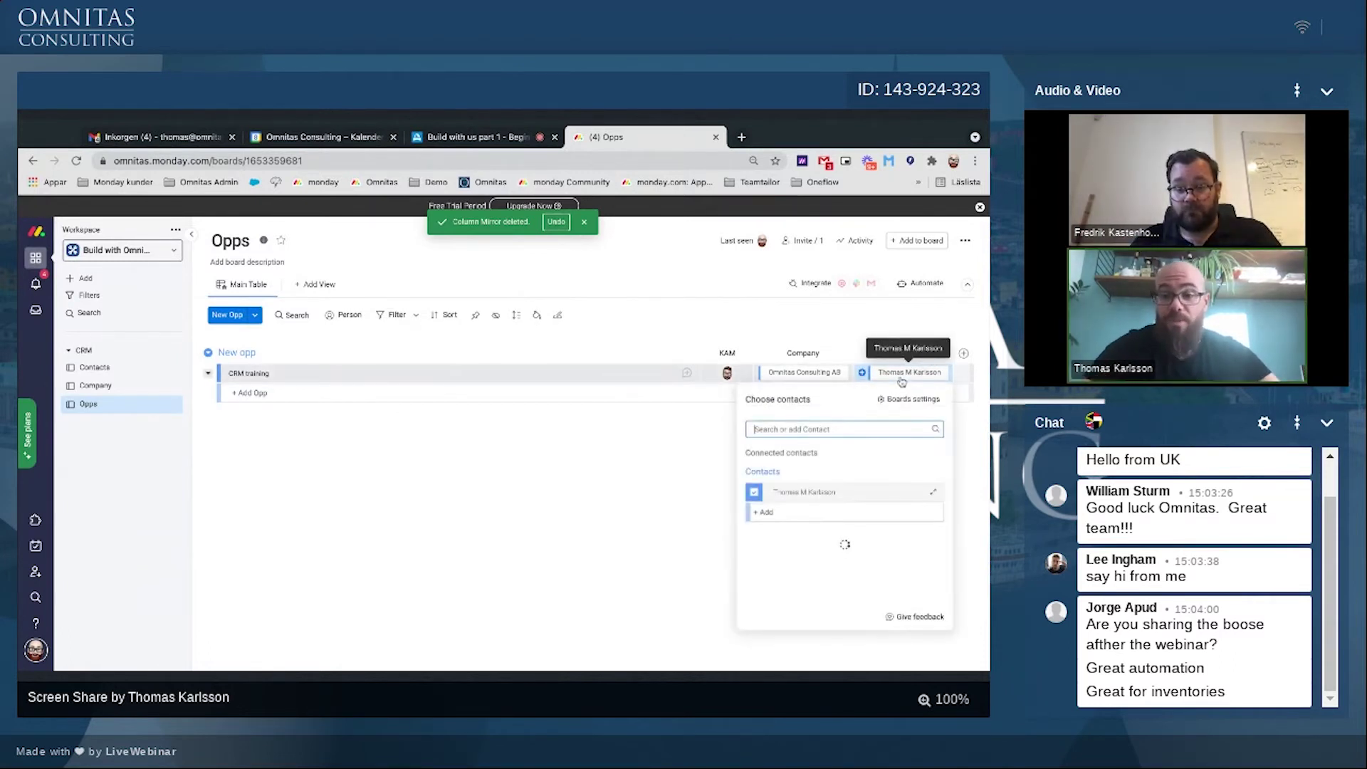
click(655, 554)
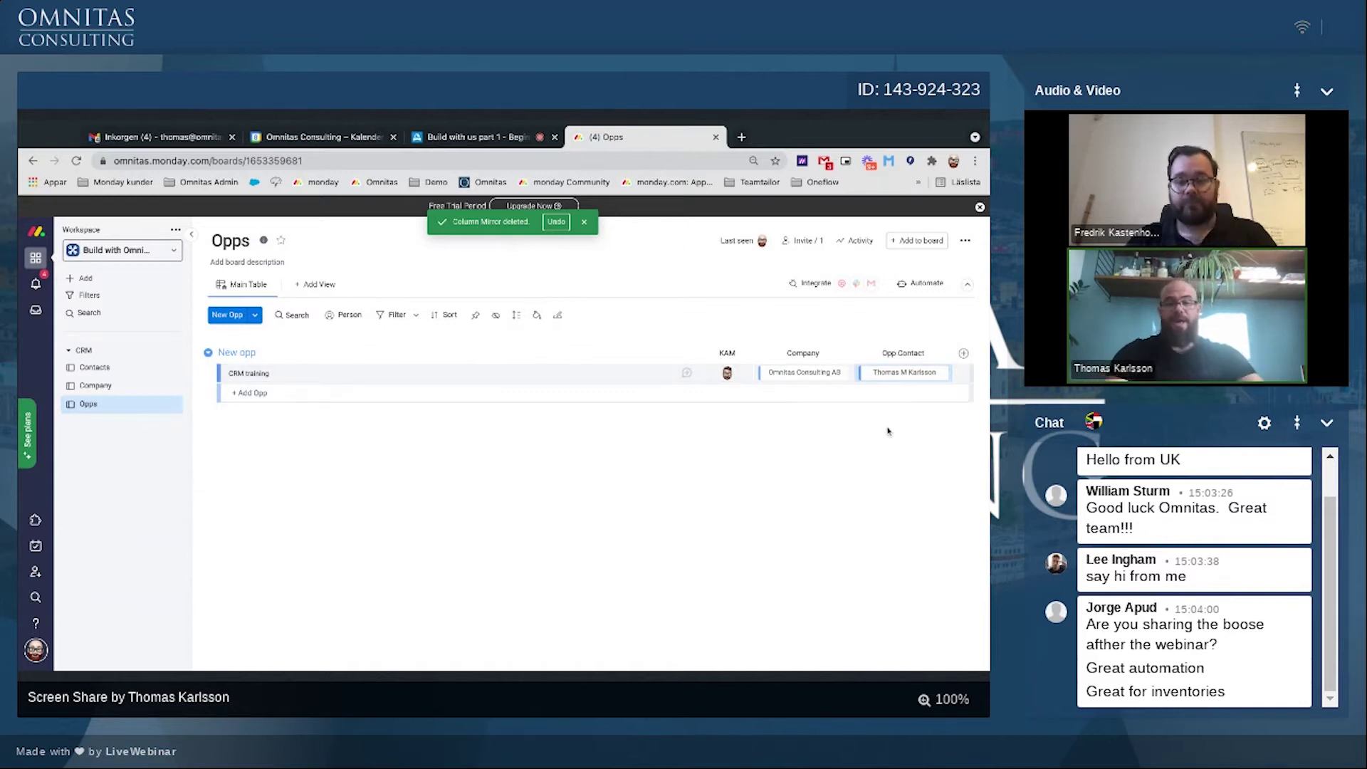
Step: Add a Status column and delete its default labels, including Stuck and Done
click(964, 354)
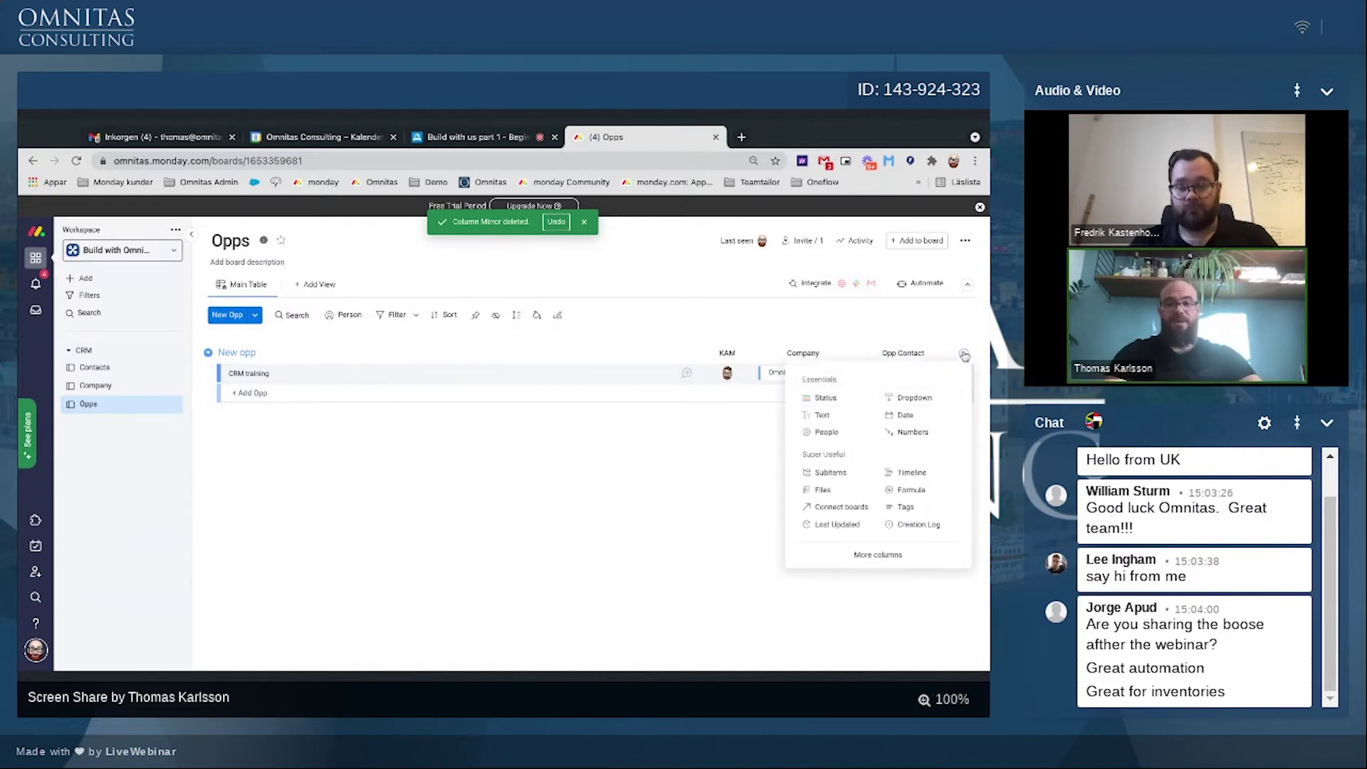
click(810, 401)
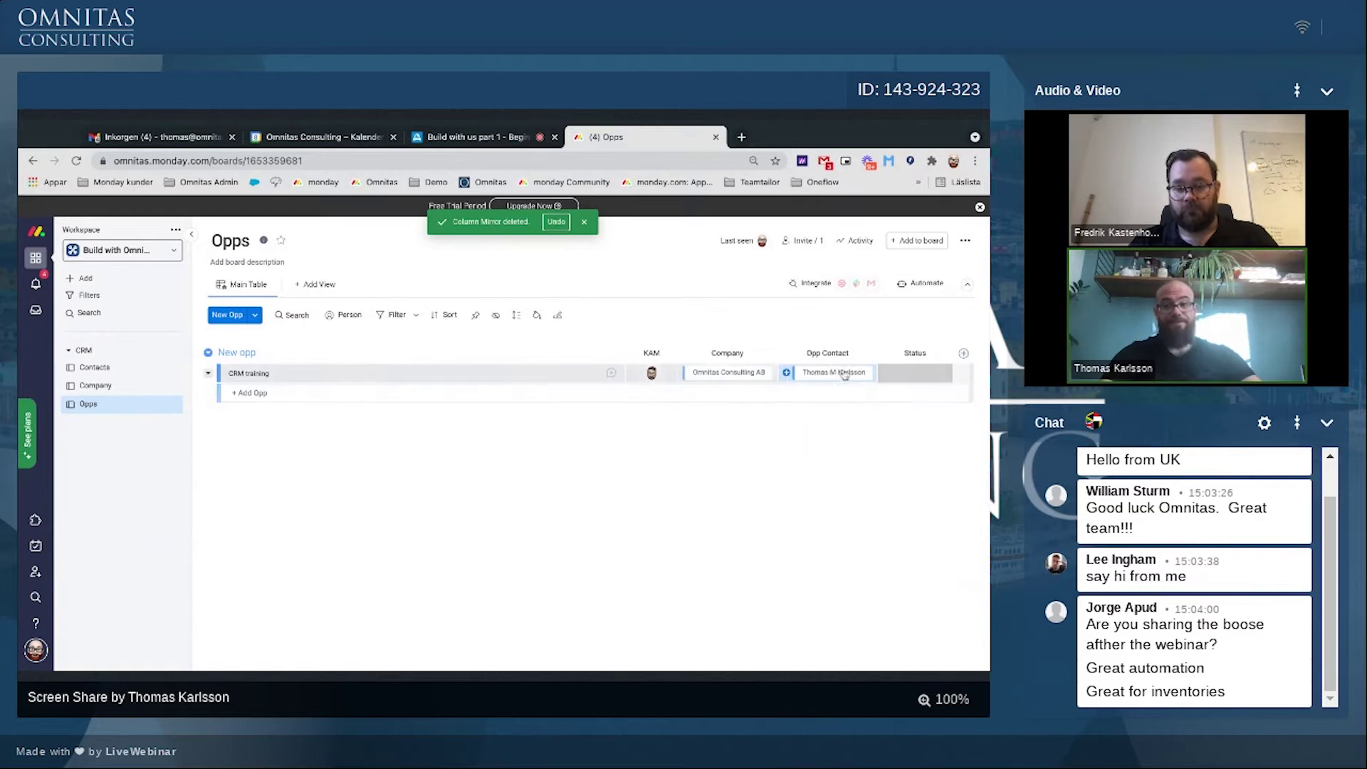
click(846, 540)
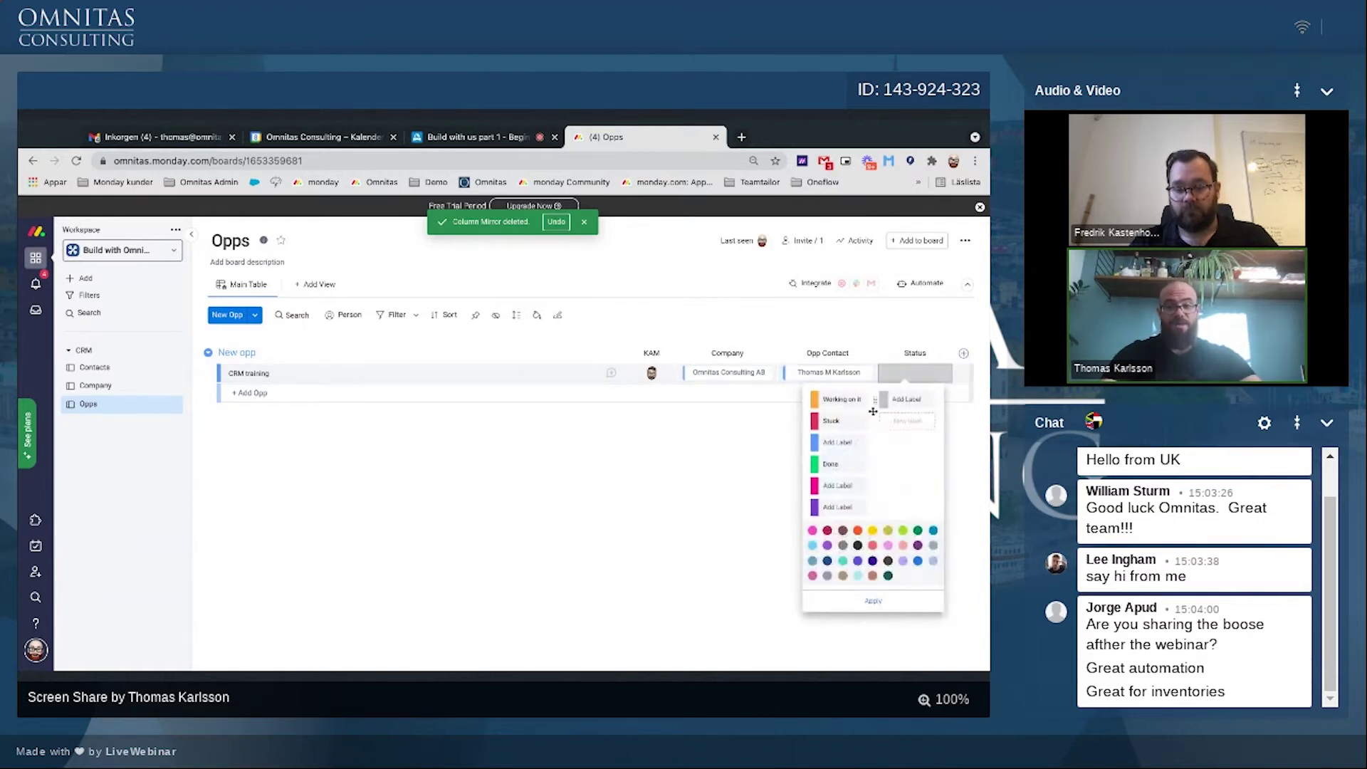
click(871, 402)
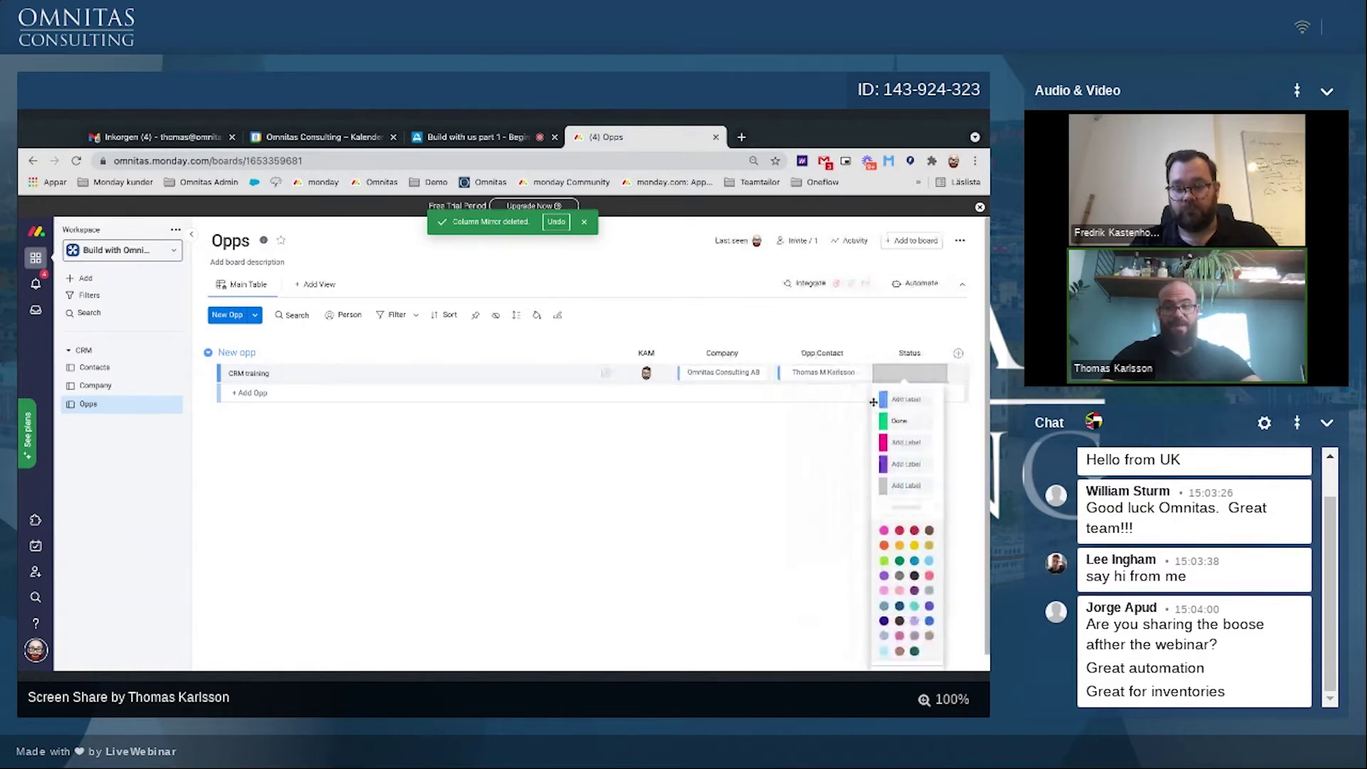
click(938, 401)
click(979, 383)
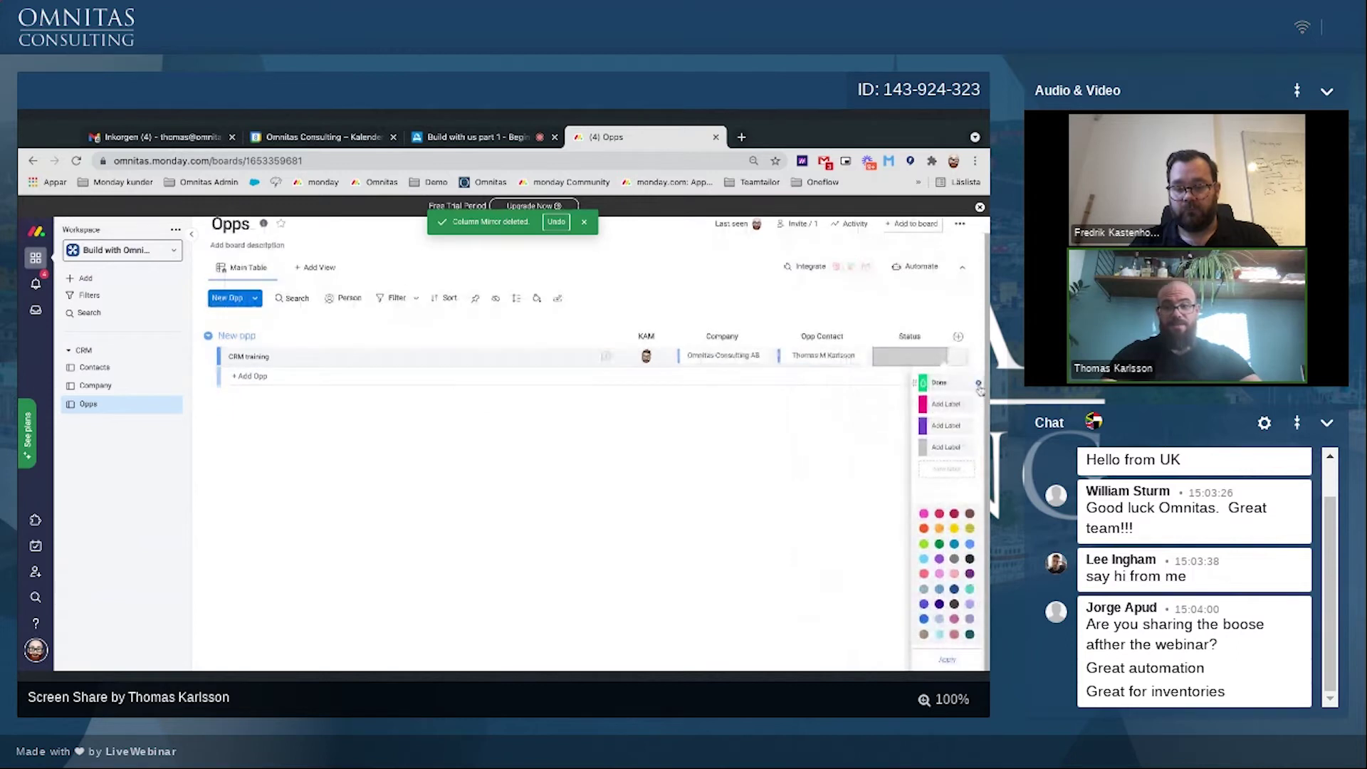
click(978, 372)
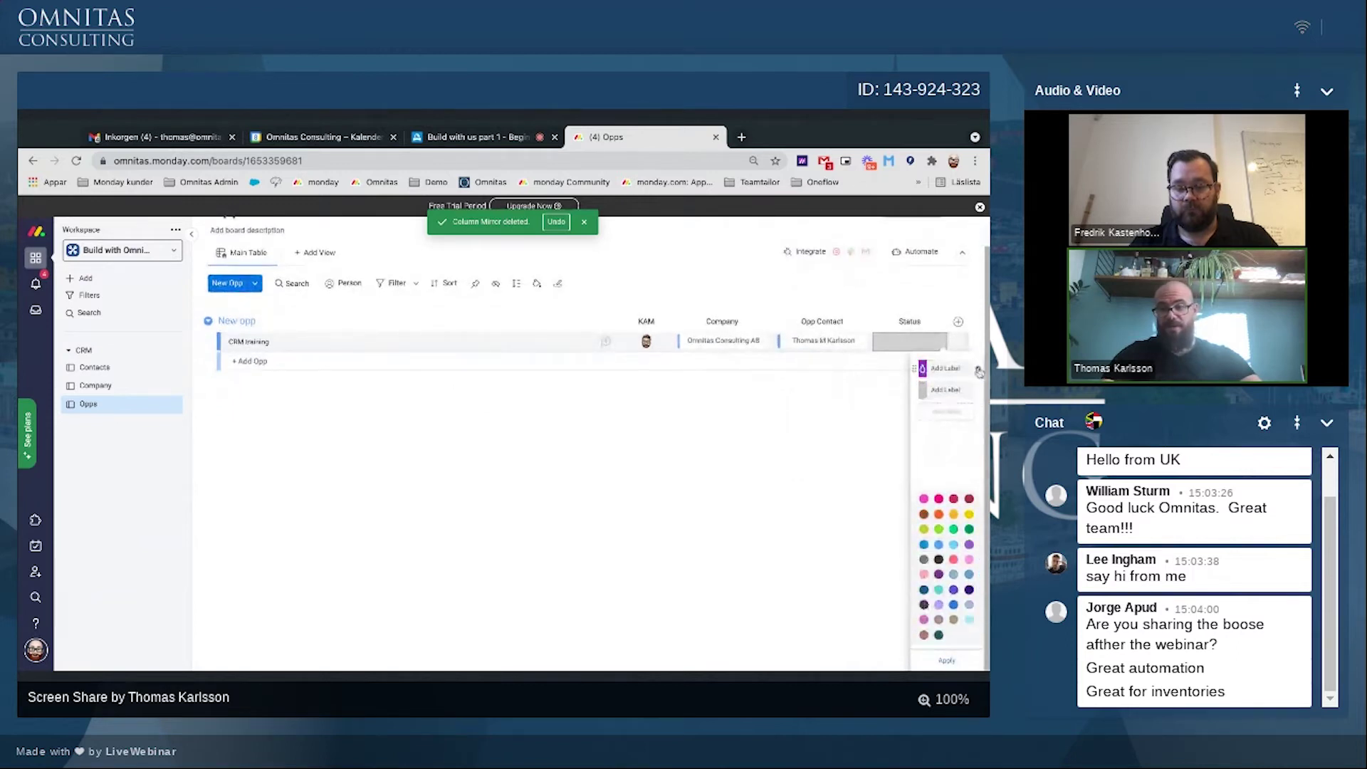
click(979, 372)
Step: Rename the remaining grey label to N/A and add an Exploration label
click(941, 369)
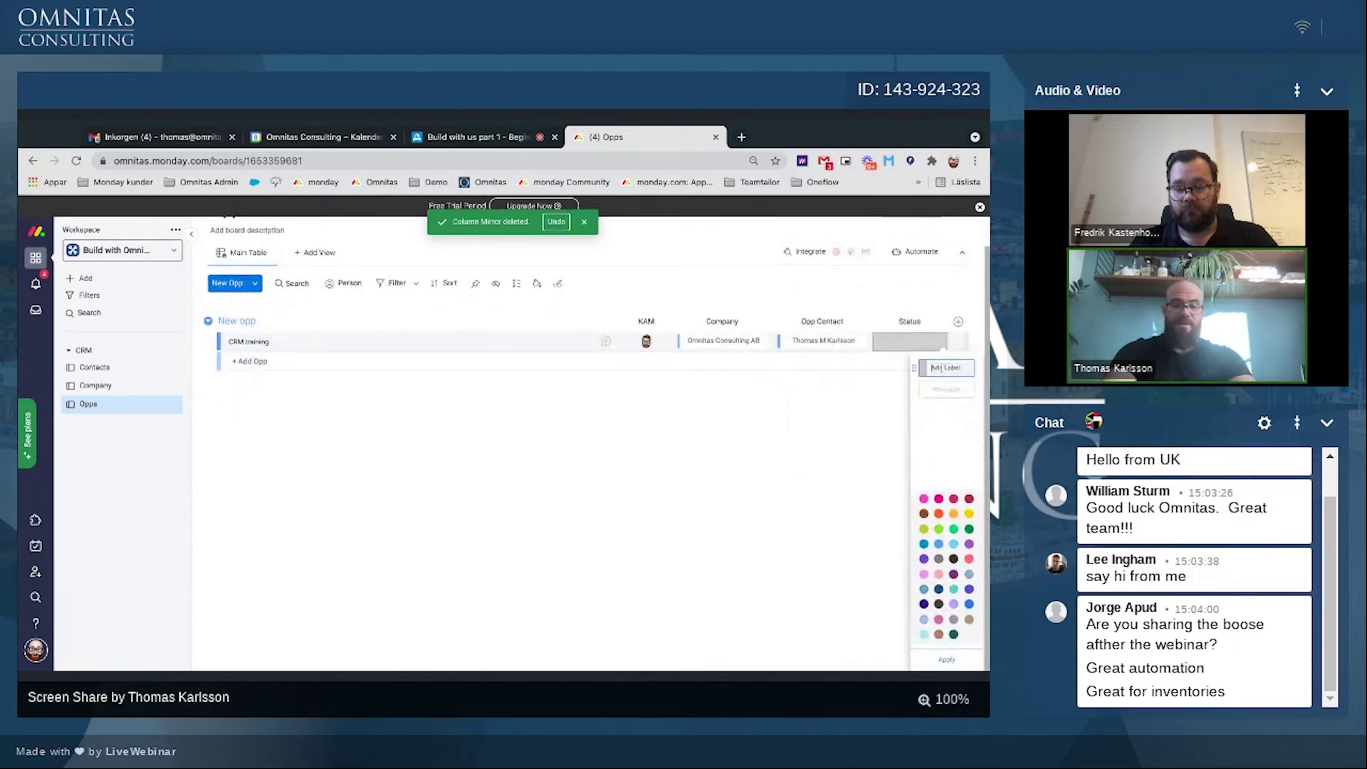
text(N/A)
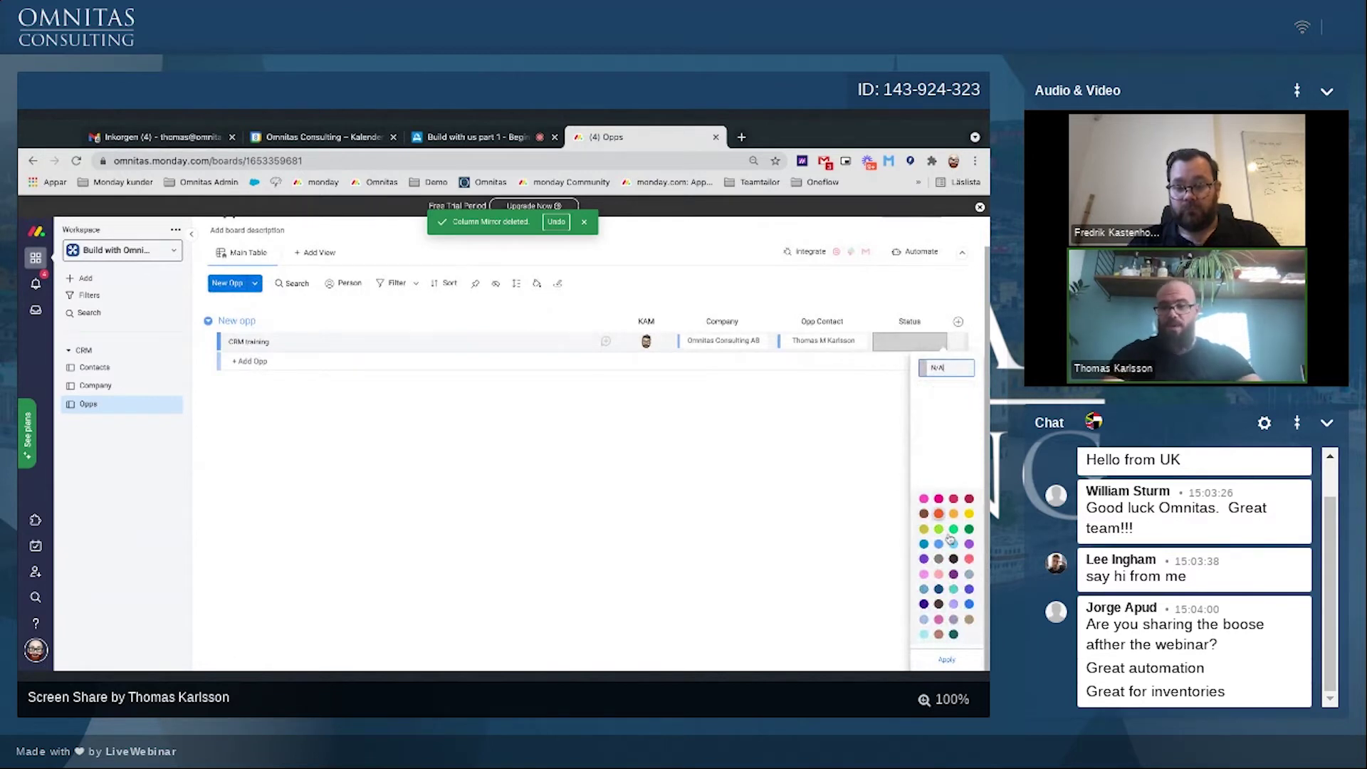
key(Return)
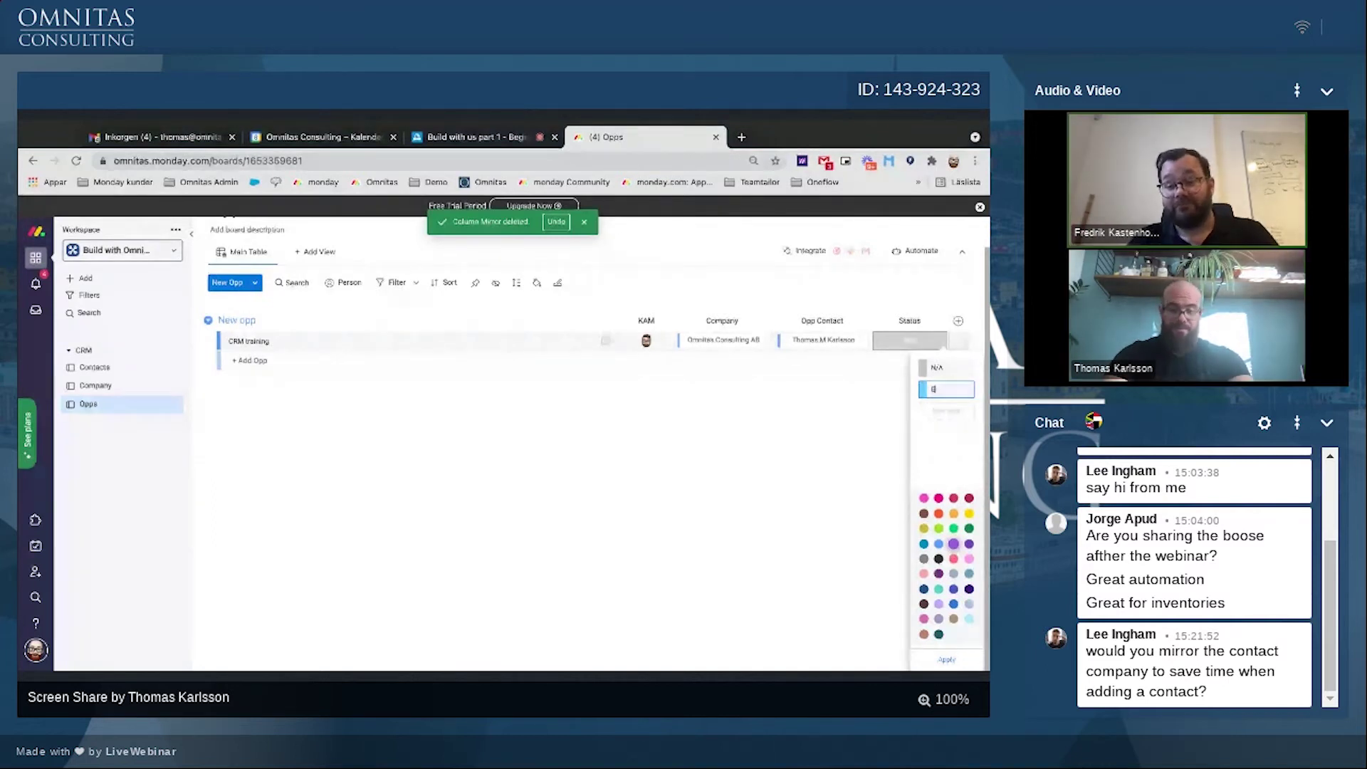
text(Exploration)
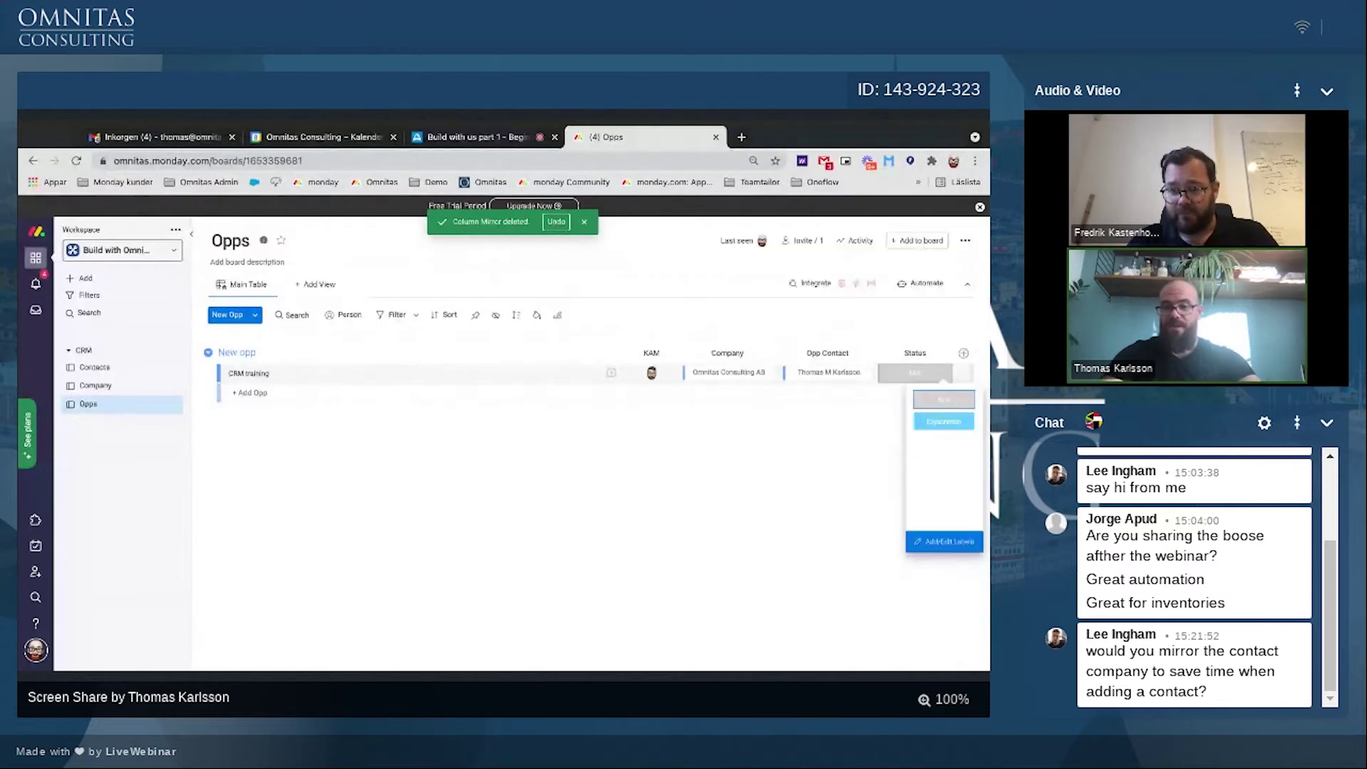
scroll(887, 566, down, 1)
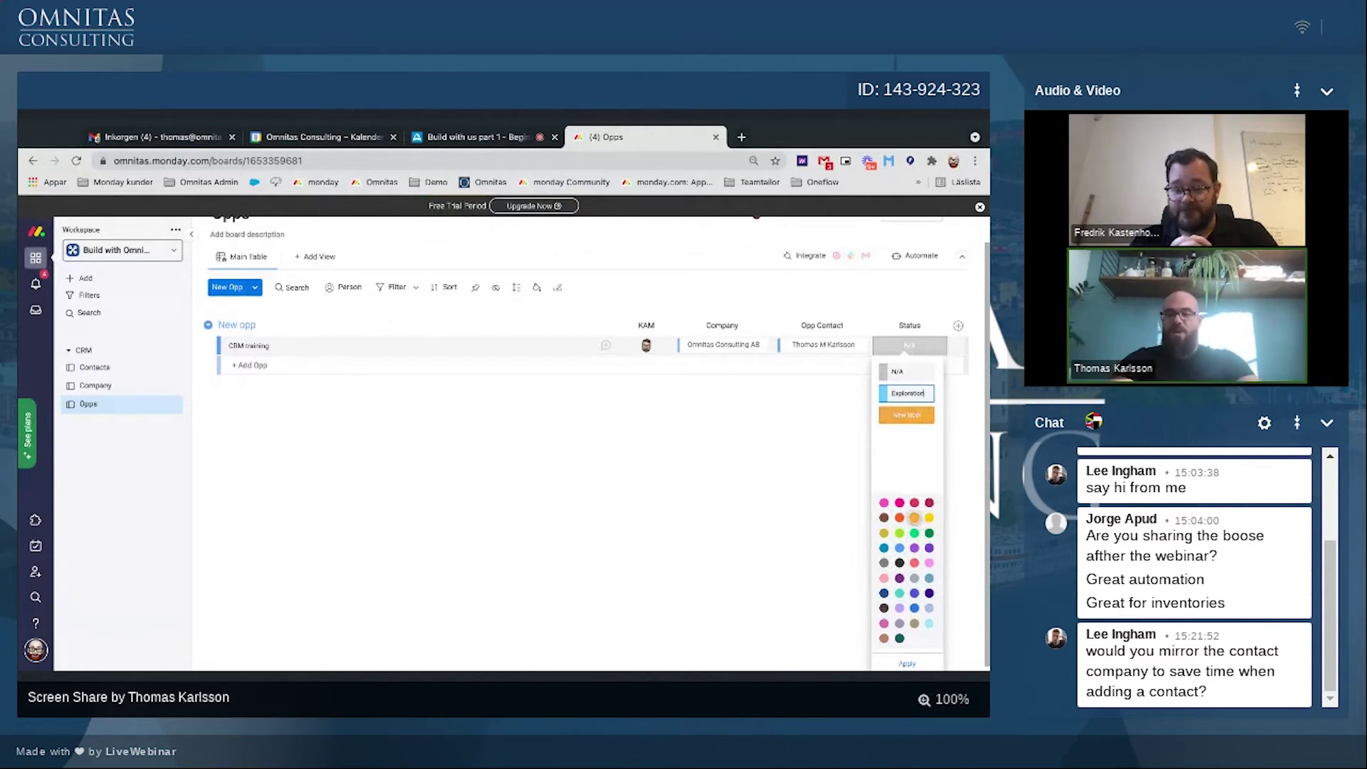
Step: Add the Demo (yellow) and Negotiation (lime green) status labels
click(929, 518)
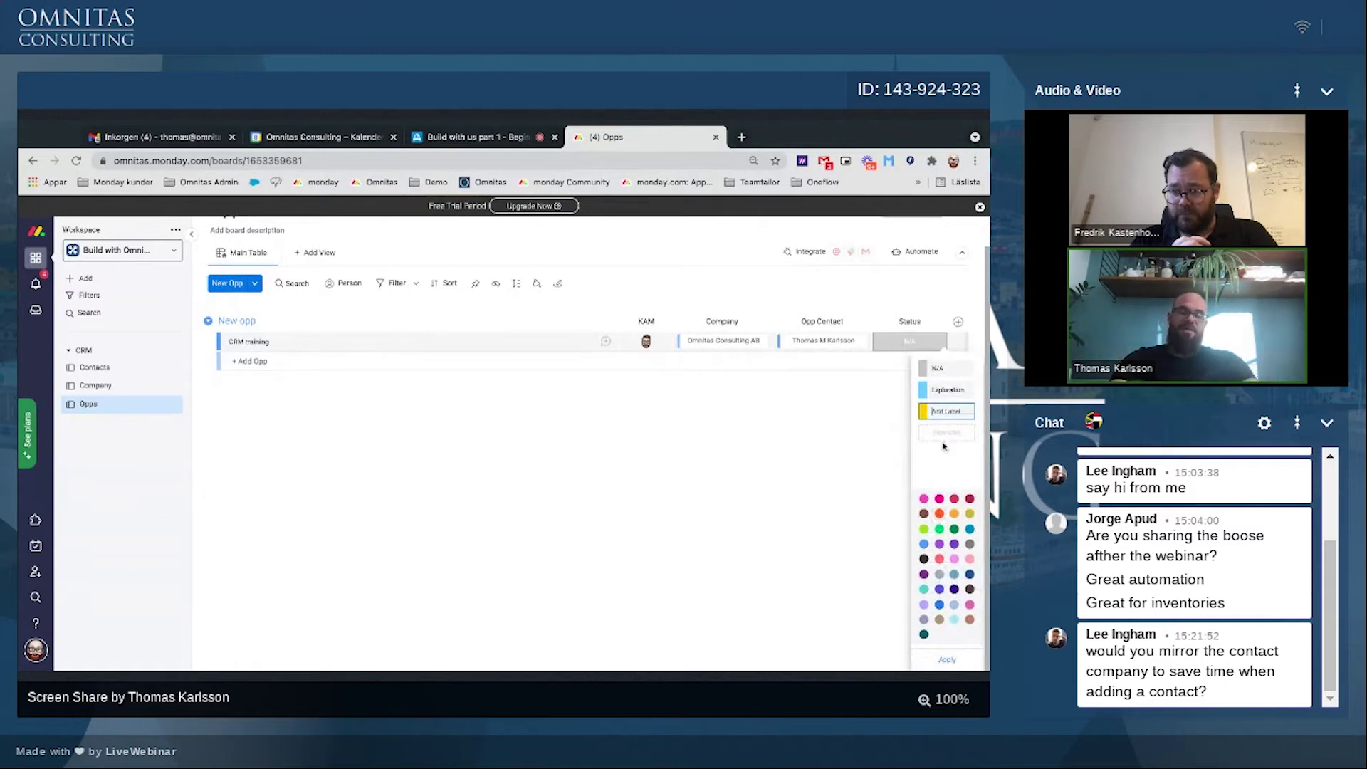
text(Dem)
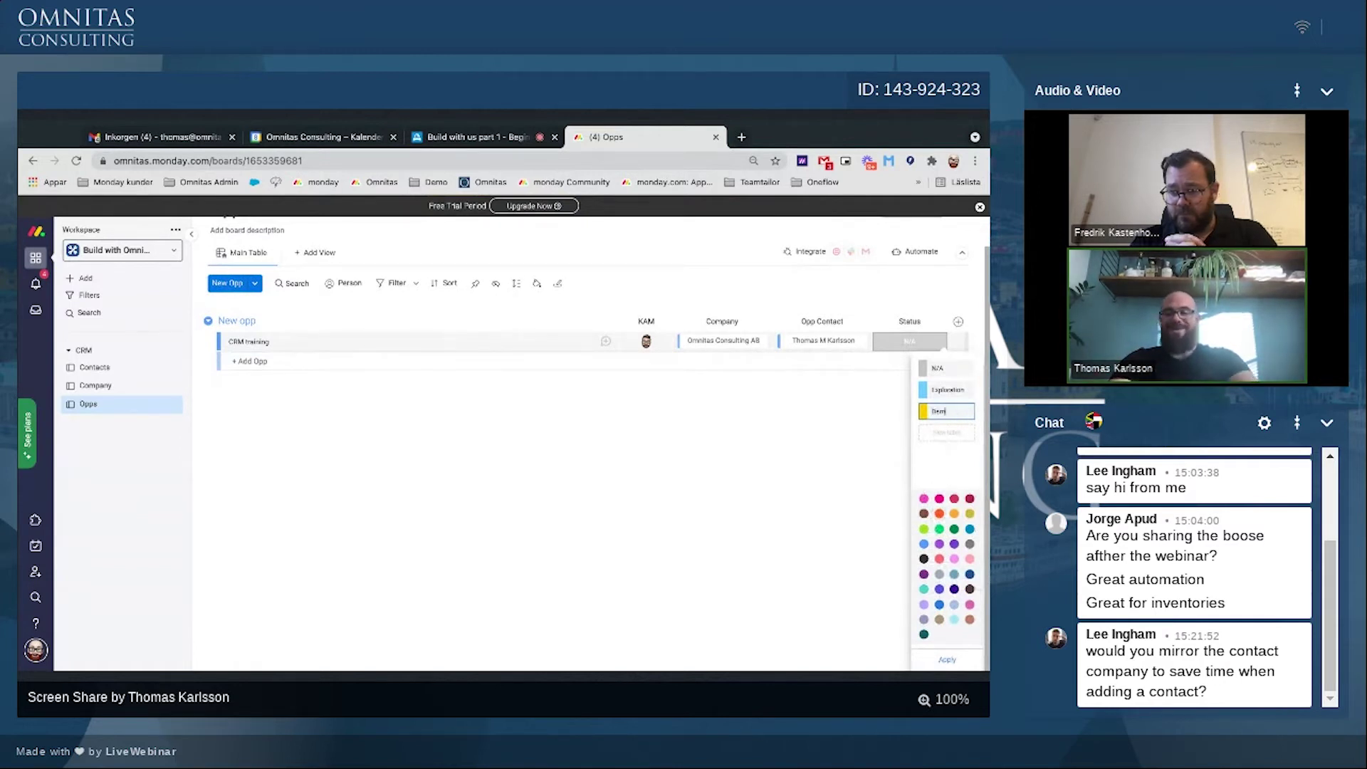
text(o)
key(Return)
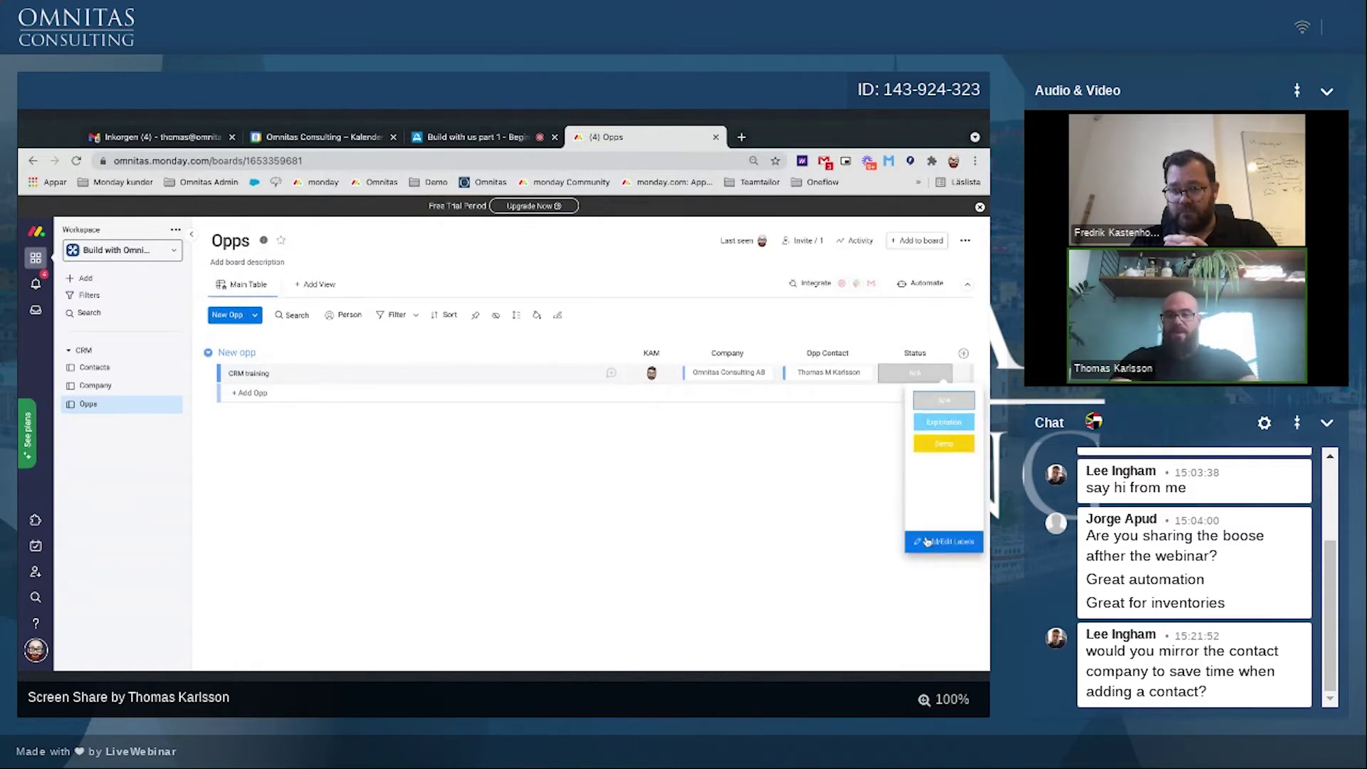
click(950, 541)
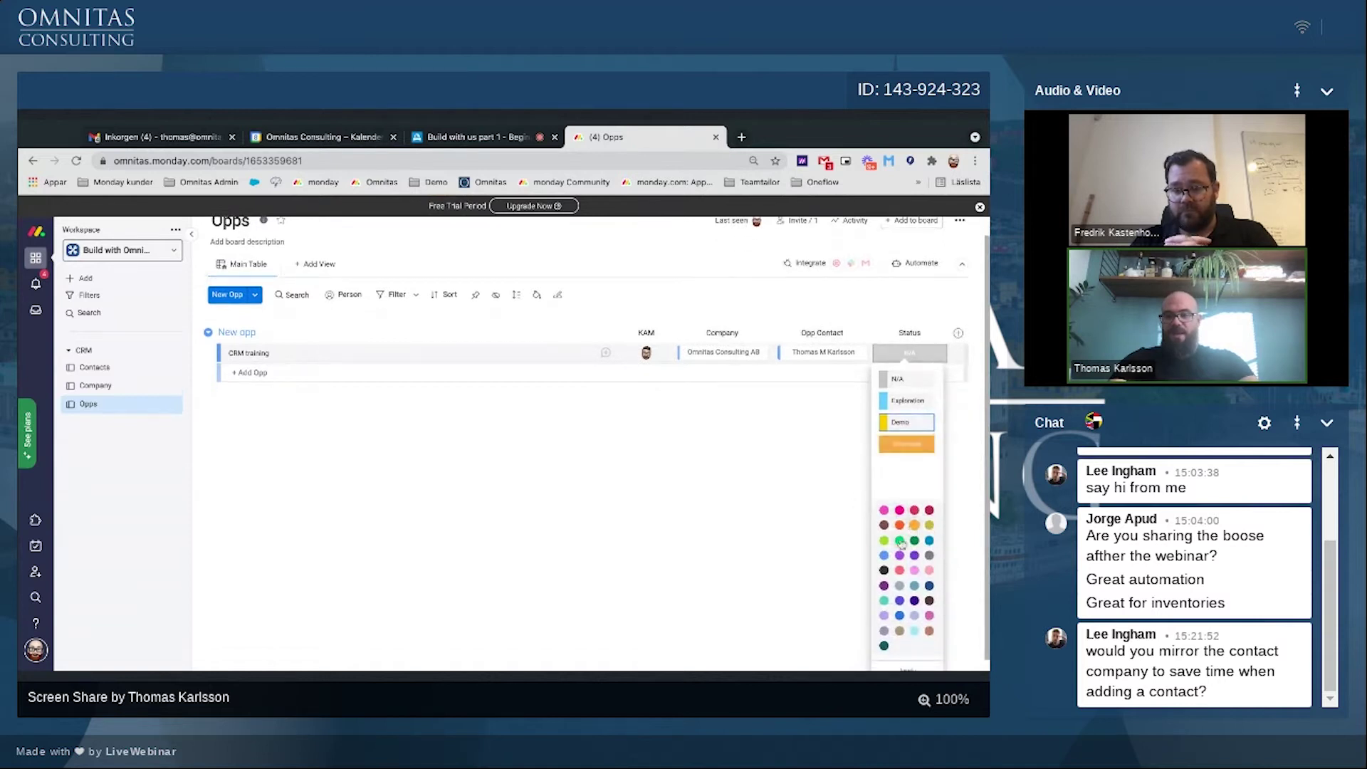
click(884, 541)
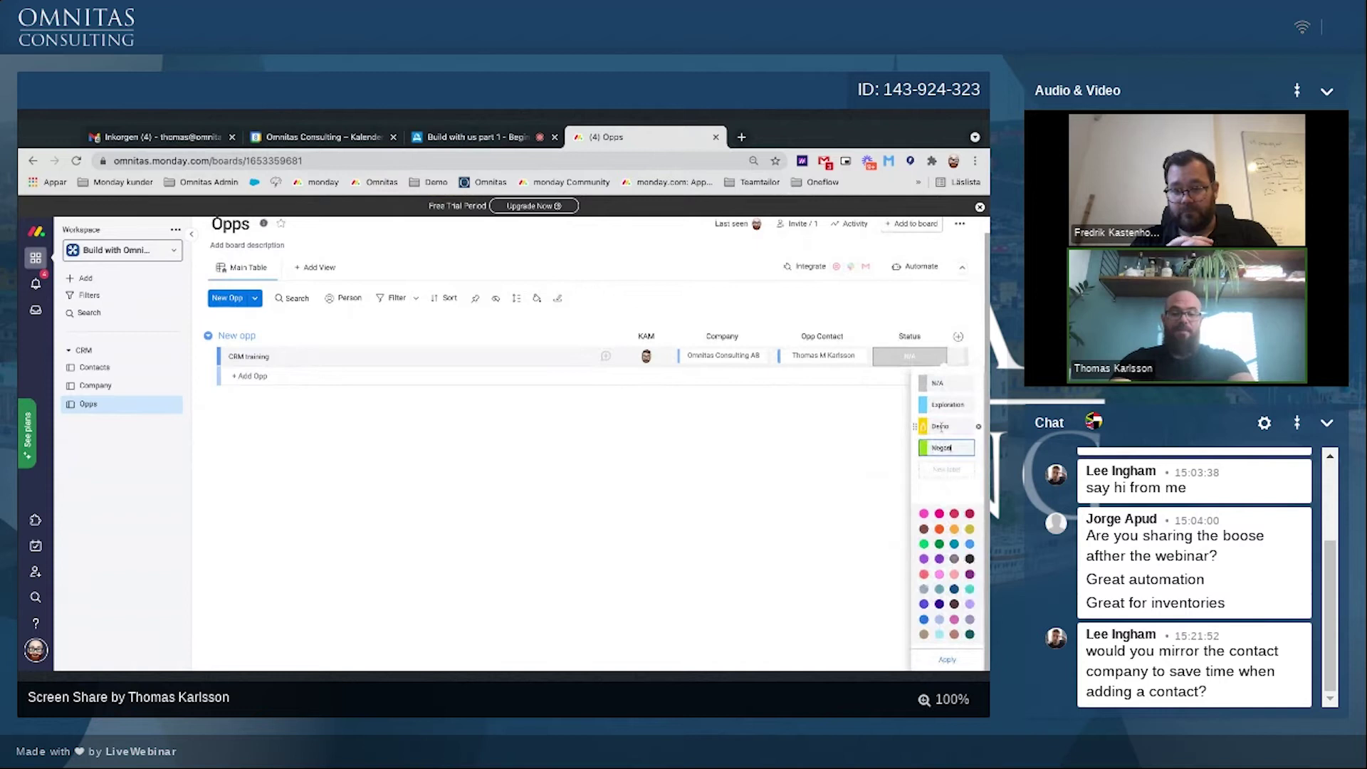
text(Negotiation)
click(937, 504)
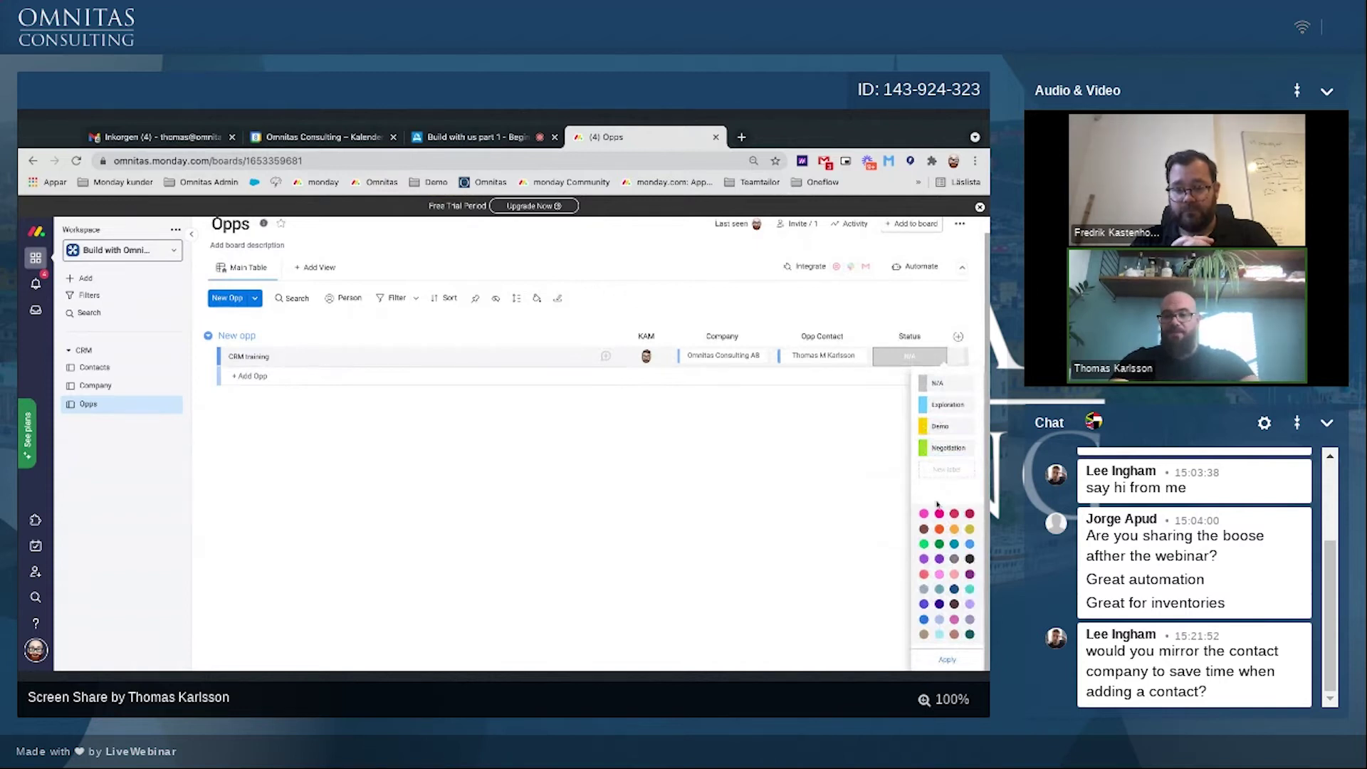
Step: Add Closing (green) and Won (dark green) labels, then review the status list
click(924, 544)
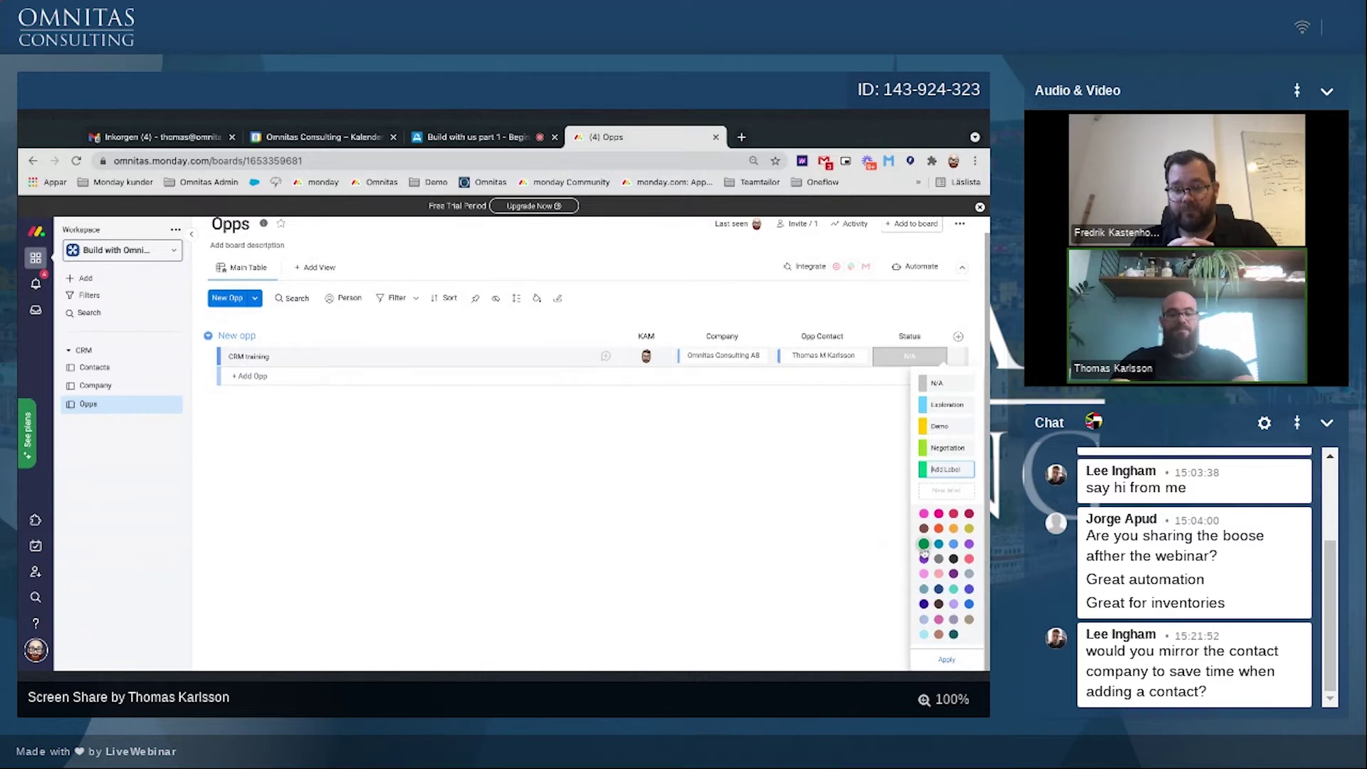
text(Won)
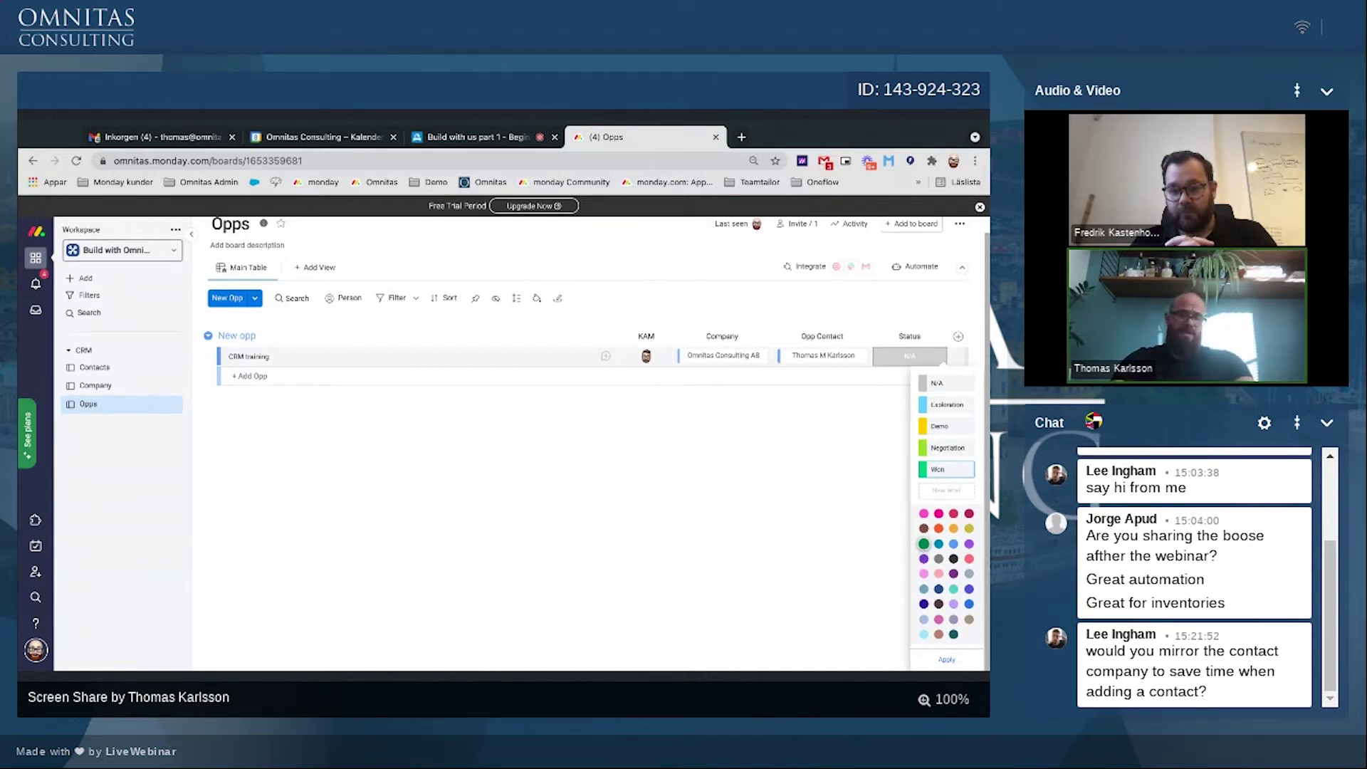
key(BackSpace)
key(BackSpace)
key(BackSpace)
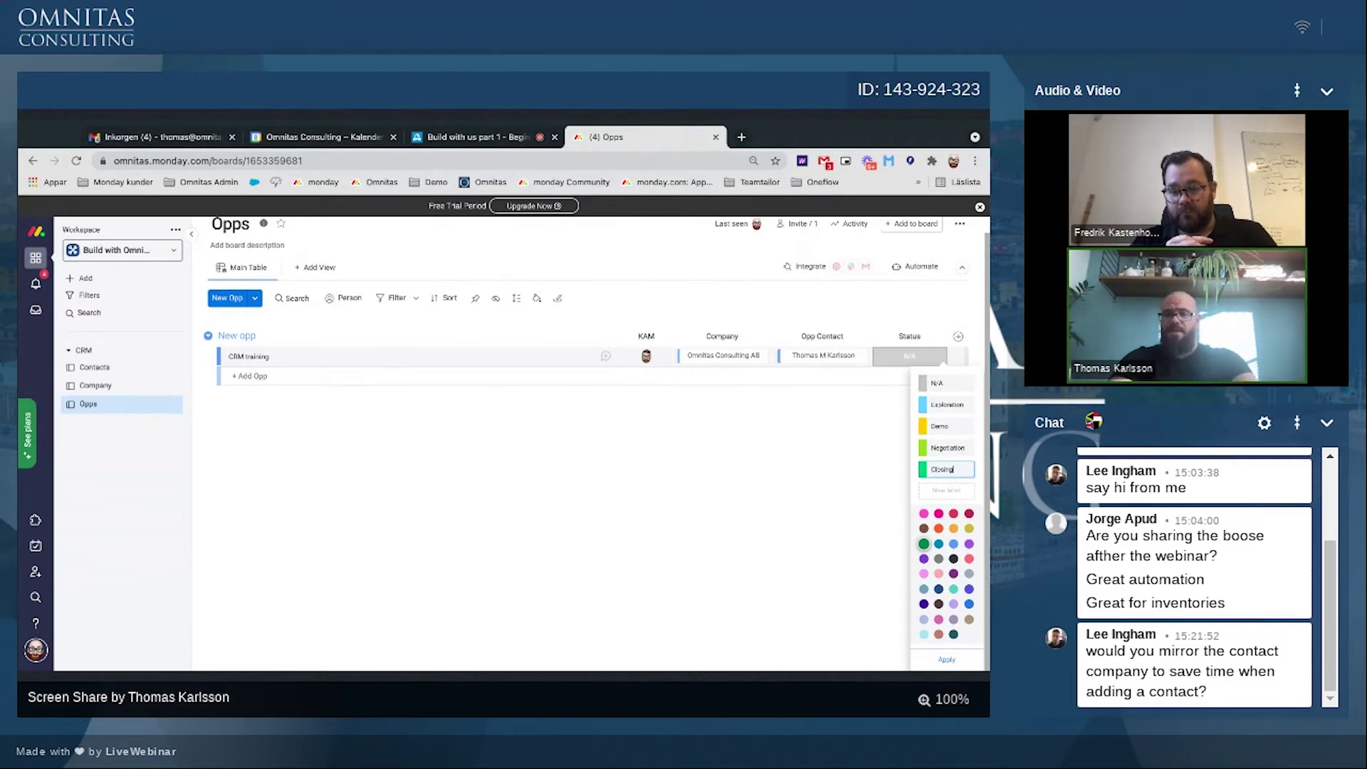
key(Return)
click(924, 545)
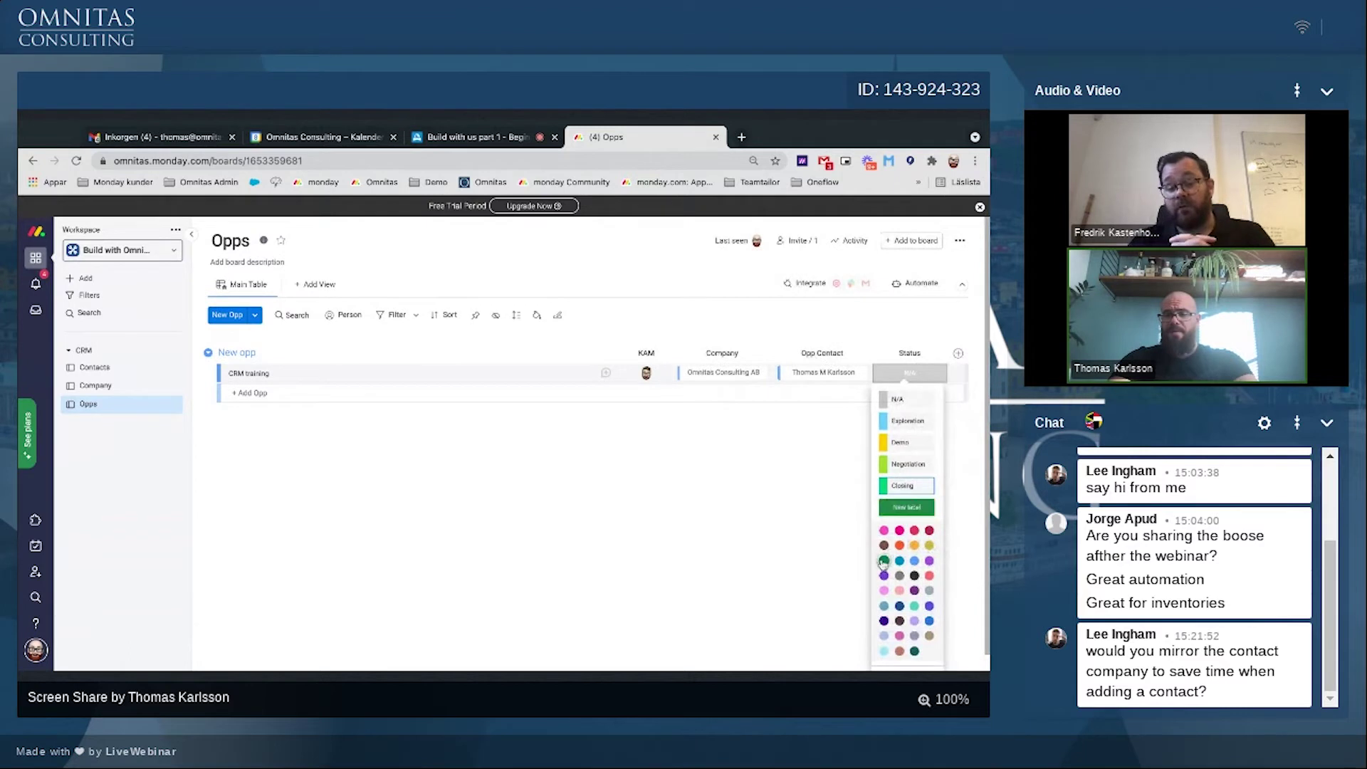
click(884, 562)
text(Won)
key(Return)
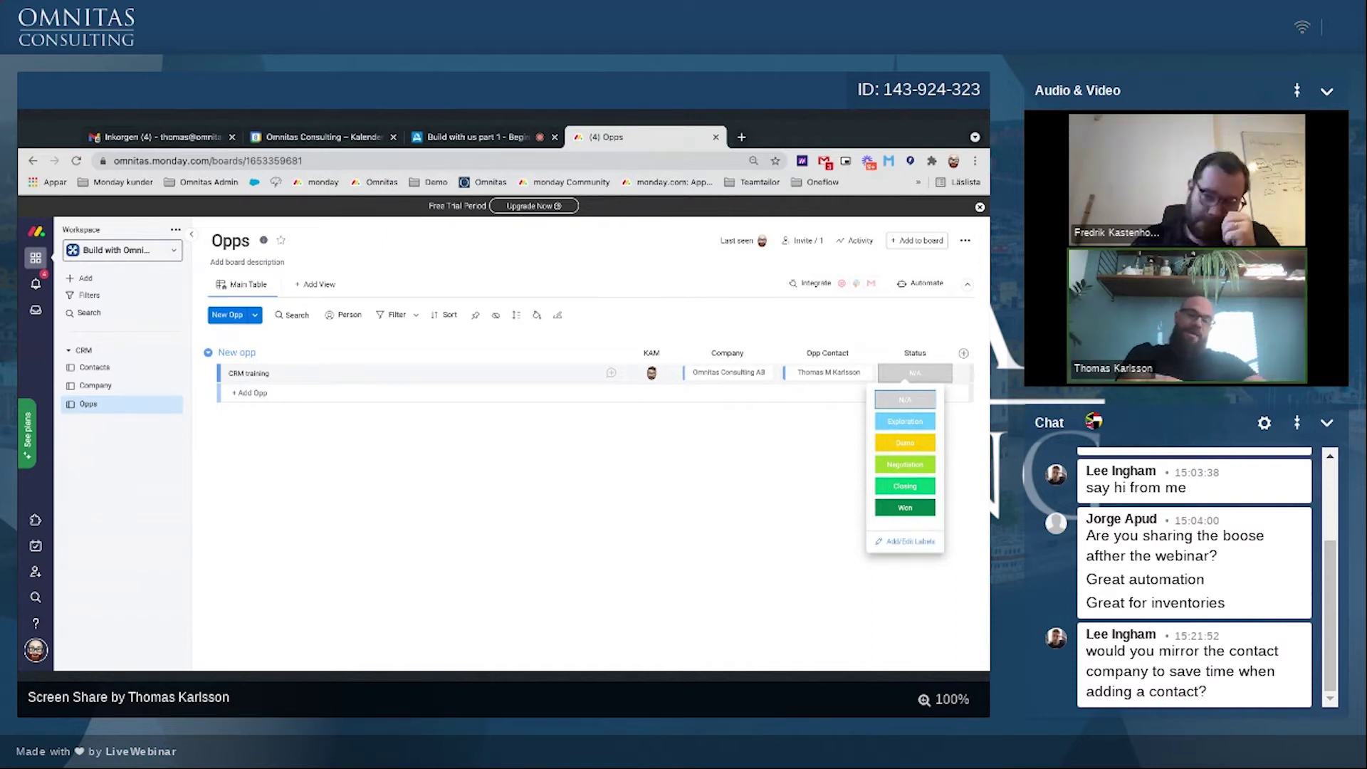
key(Escape)
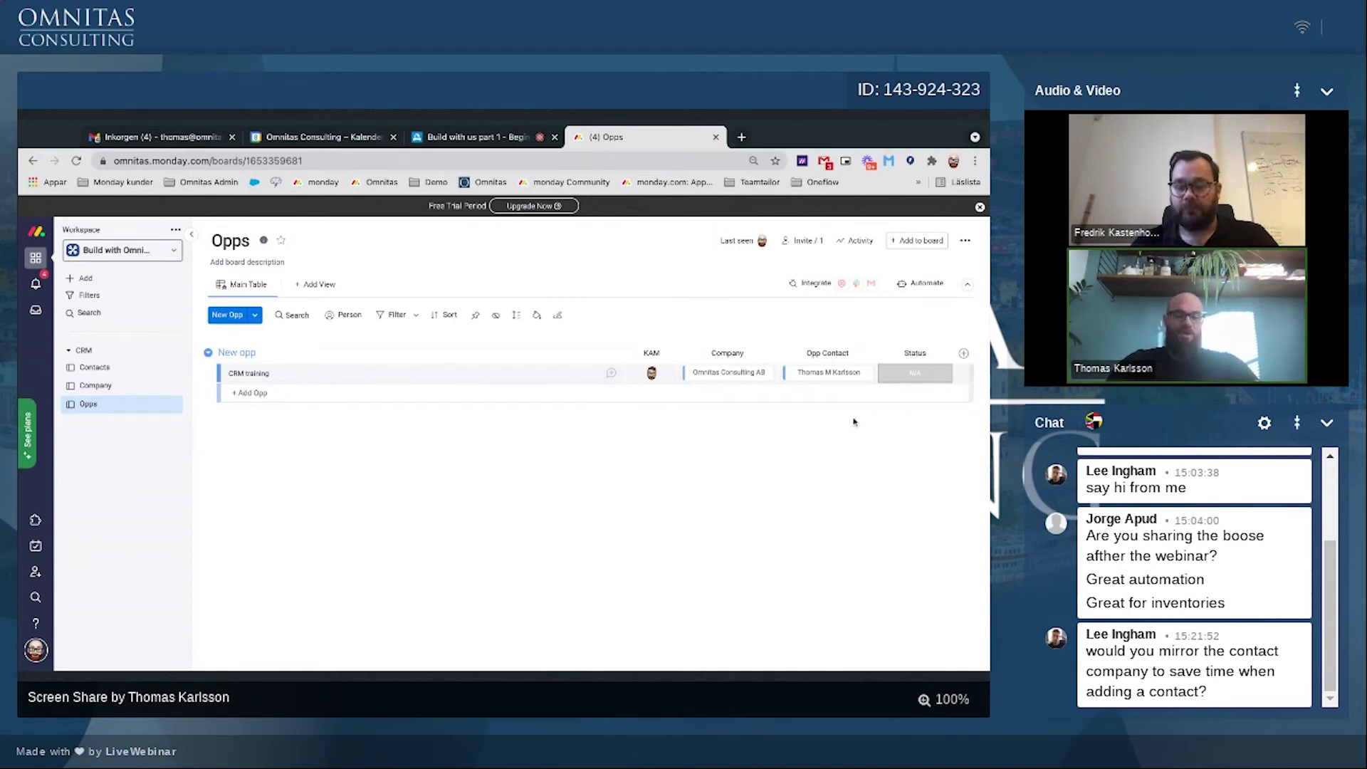
click(915, 373)
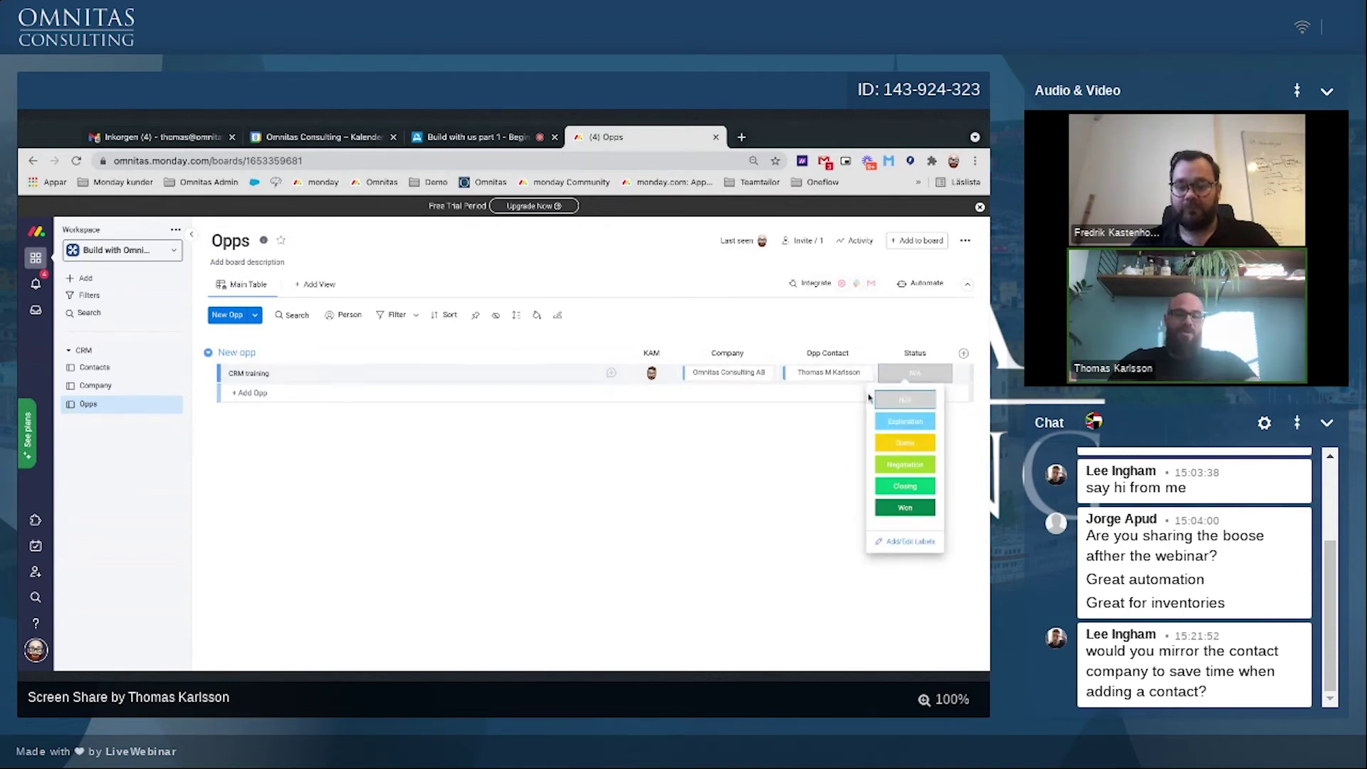
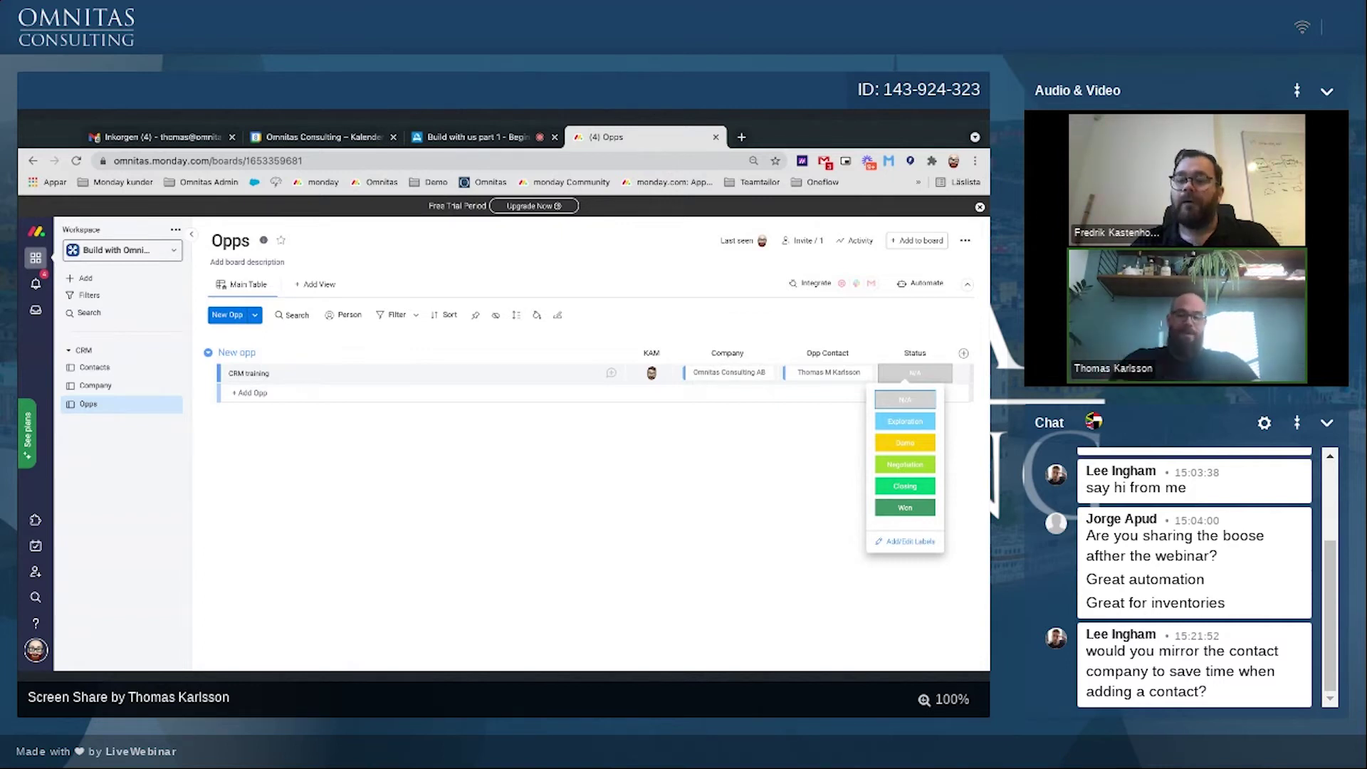
Step: Close the Status label dropdown so the Opps board table is visible again
click(796, 534)
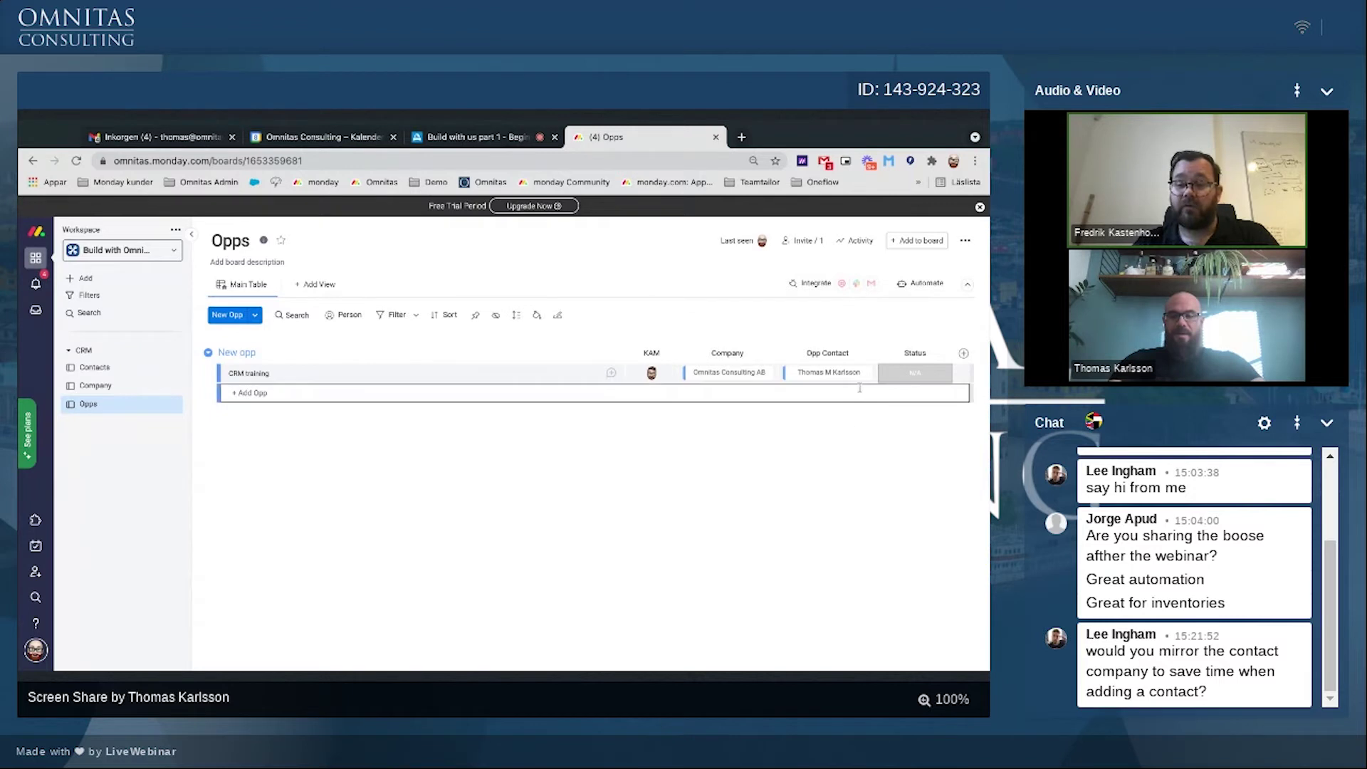
Step: Add a Mirror column right of Opp Contact that mirrors the contact's Company
click(871, 354)
mouse_move(792, 594)
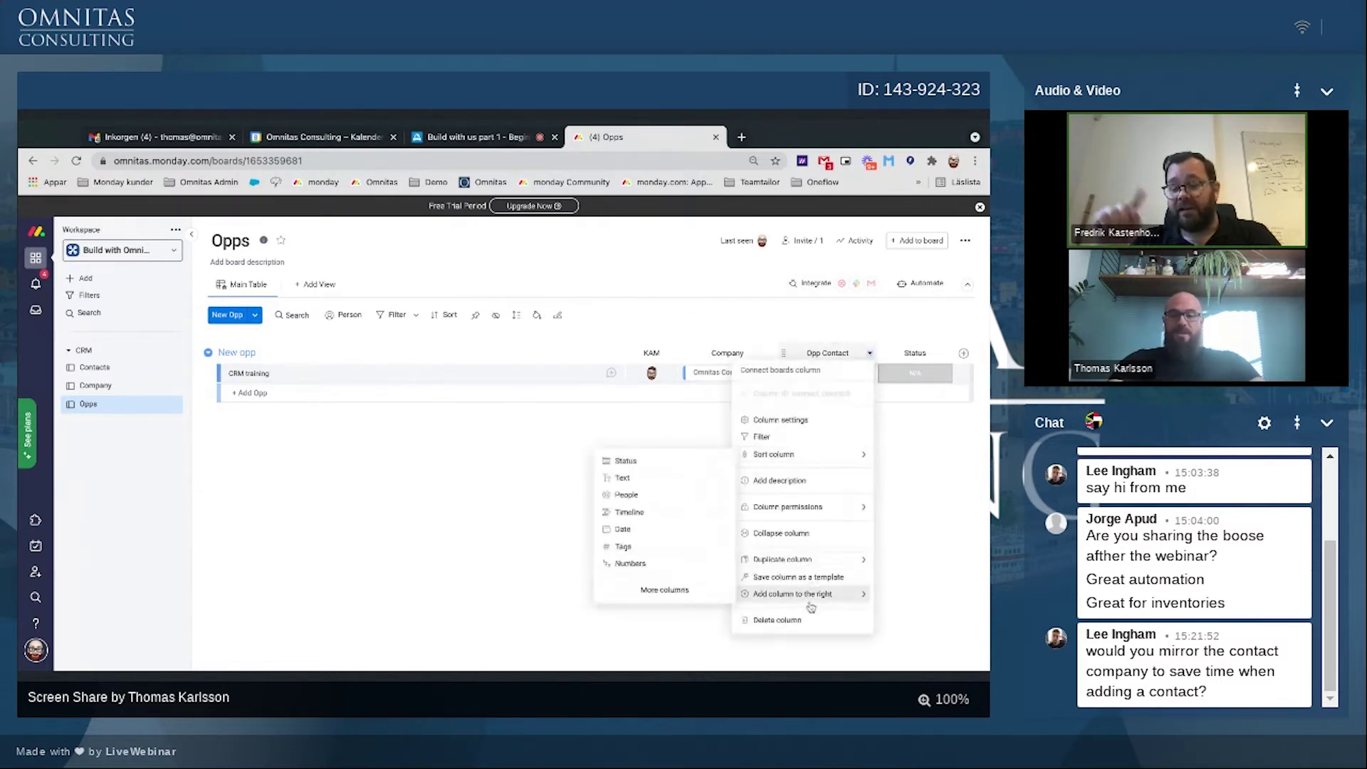
click(632, 590)
scroll(517, 543, down, 3)
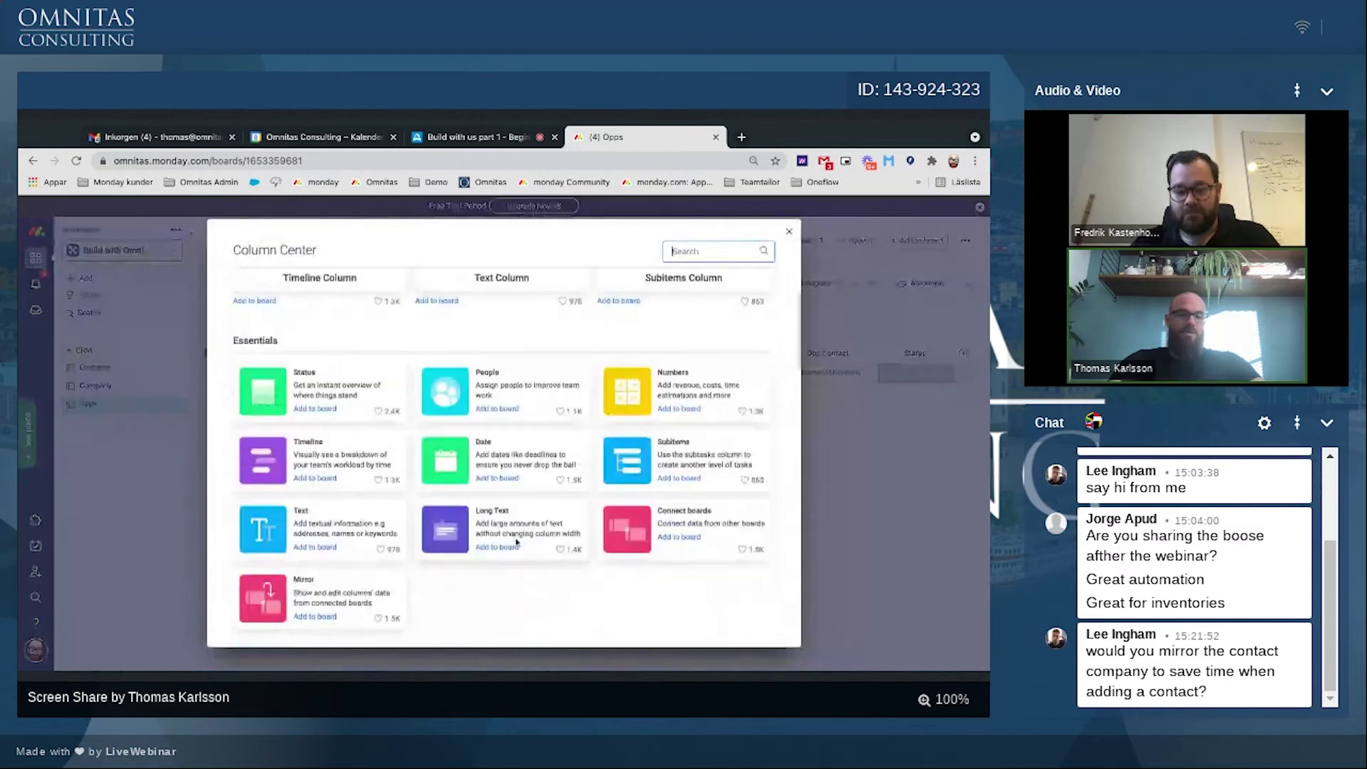
scroll(517, 542, down, 1)
click(313, 599)
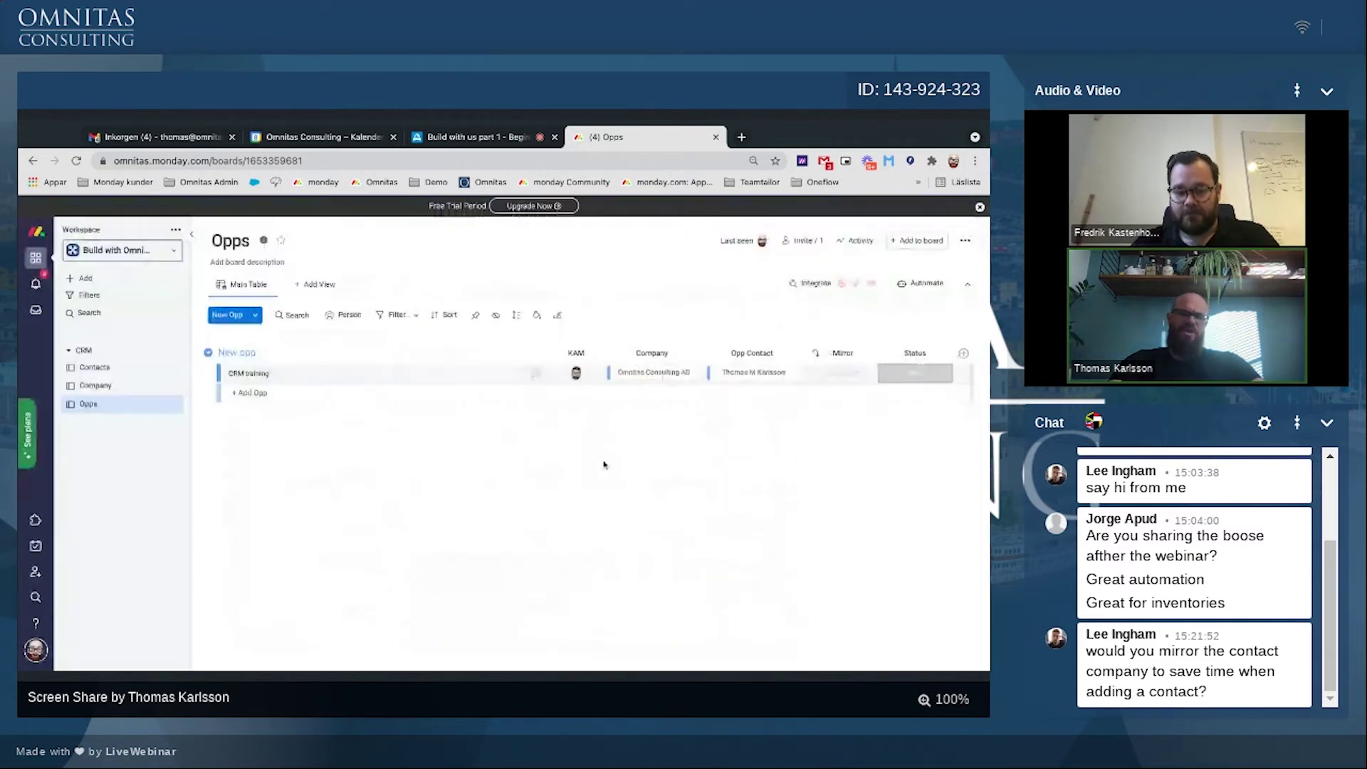
click(703, 424)
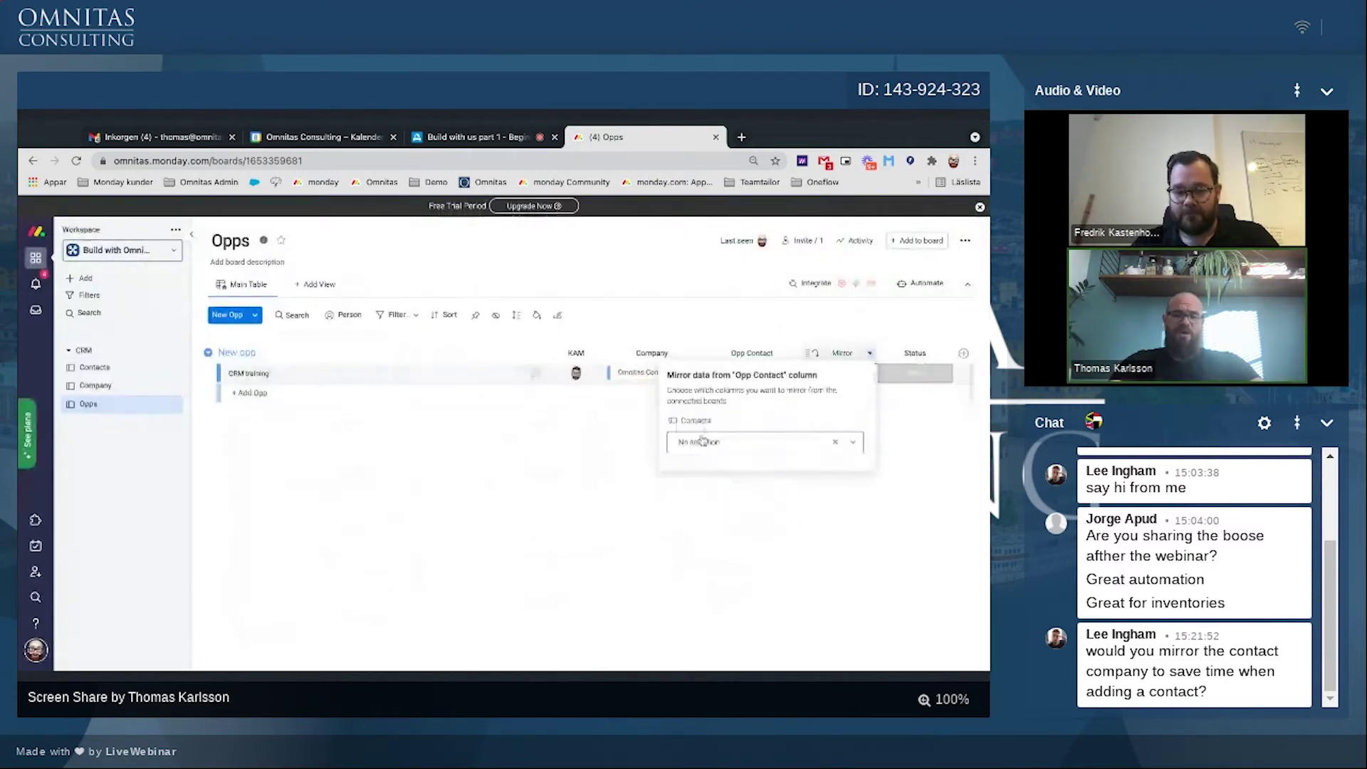
click(704, 442)
click(712, 490)
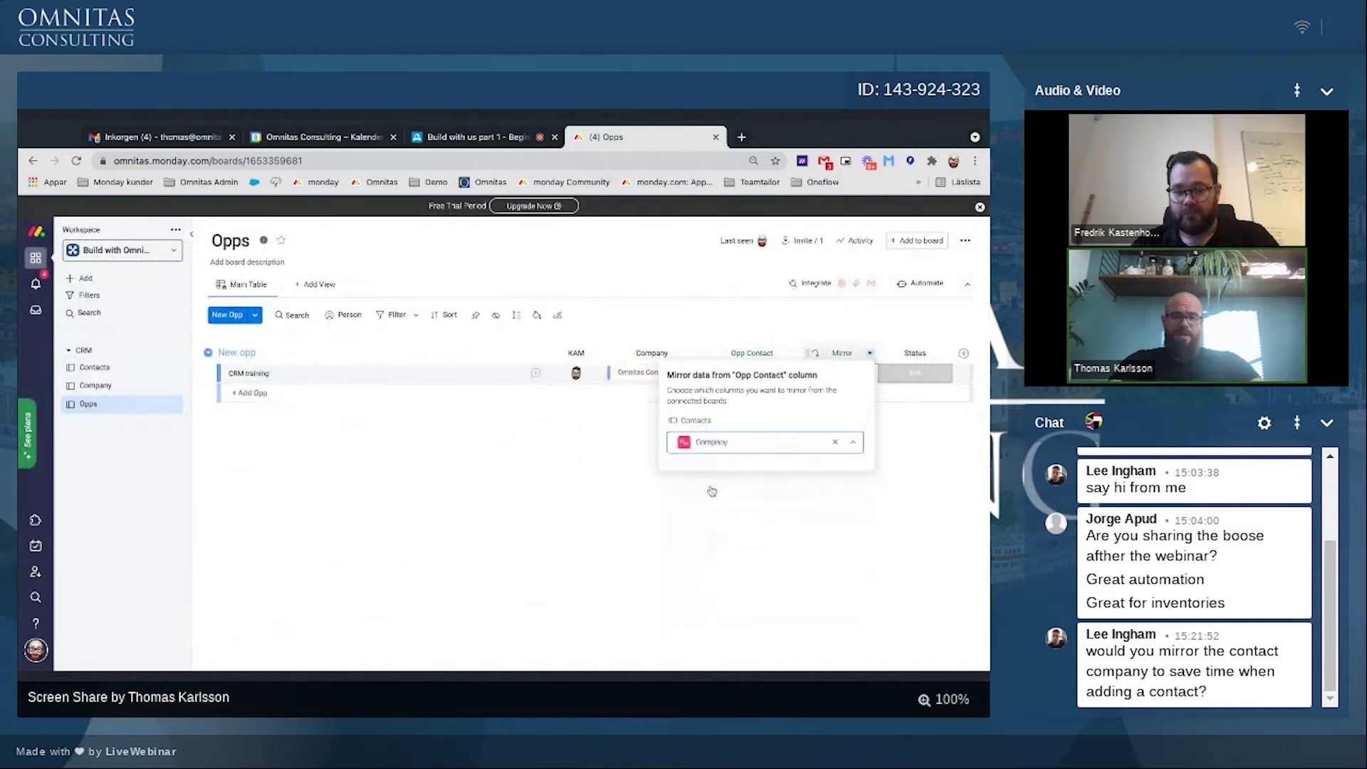
click(712, 492)
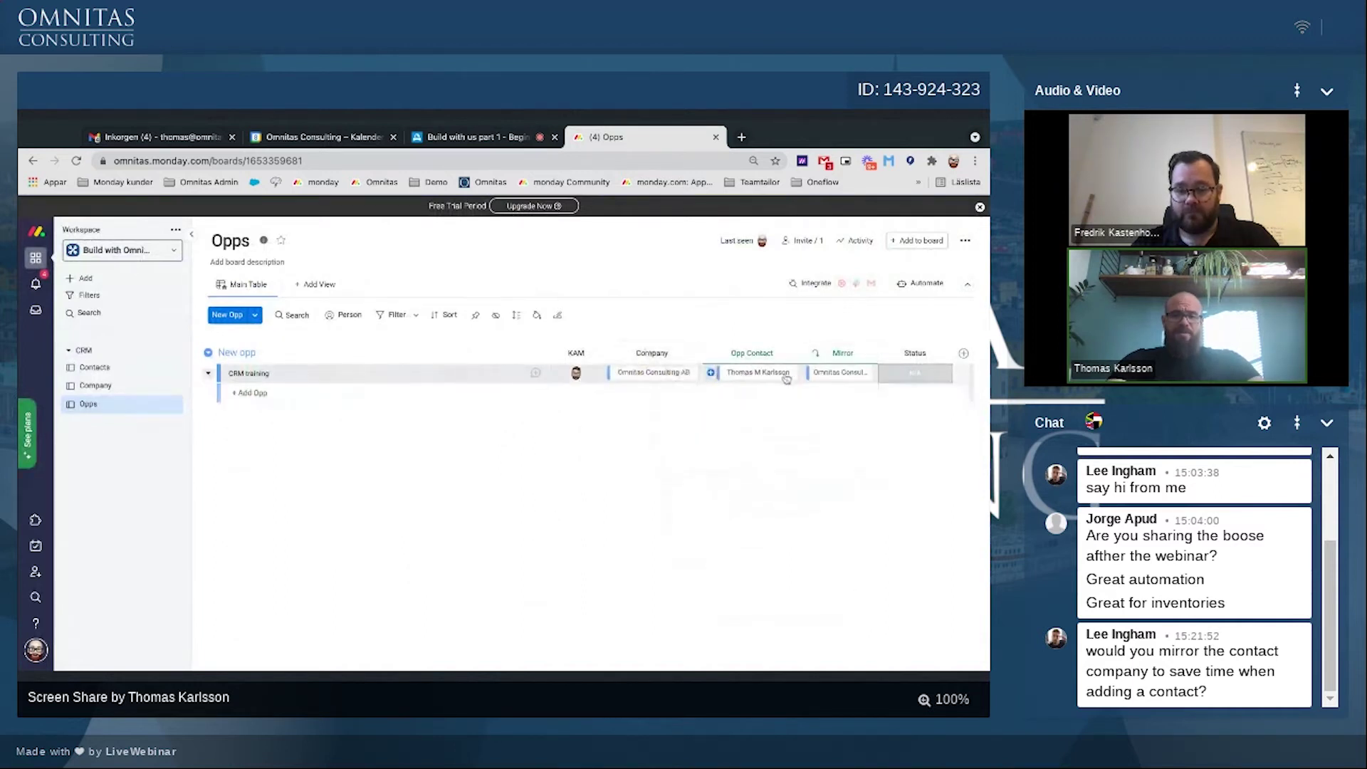
Step: Unlink and re-link the item's Opp Contact so the mirror shows 'Omnitas Consulting AB'
click(749, 373)
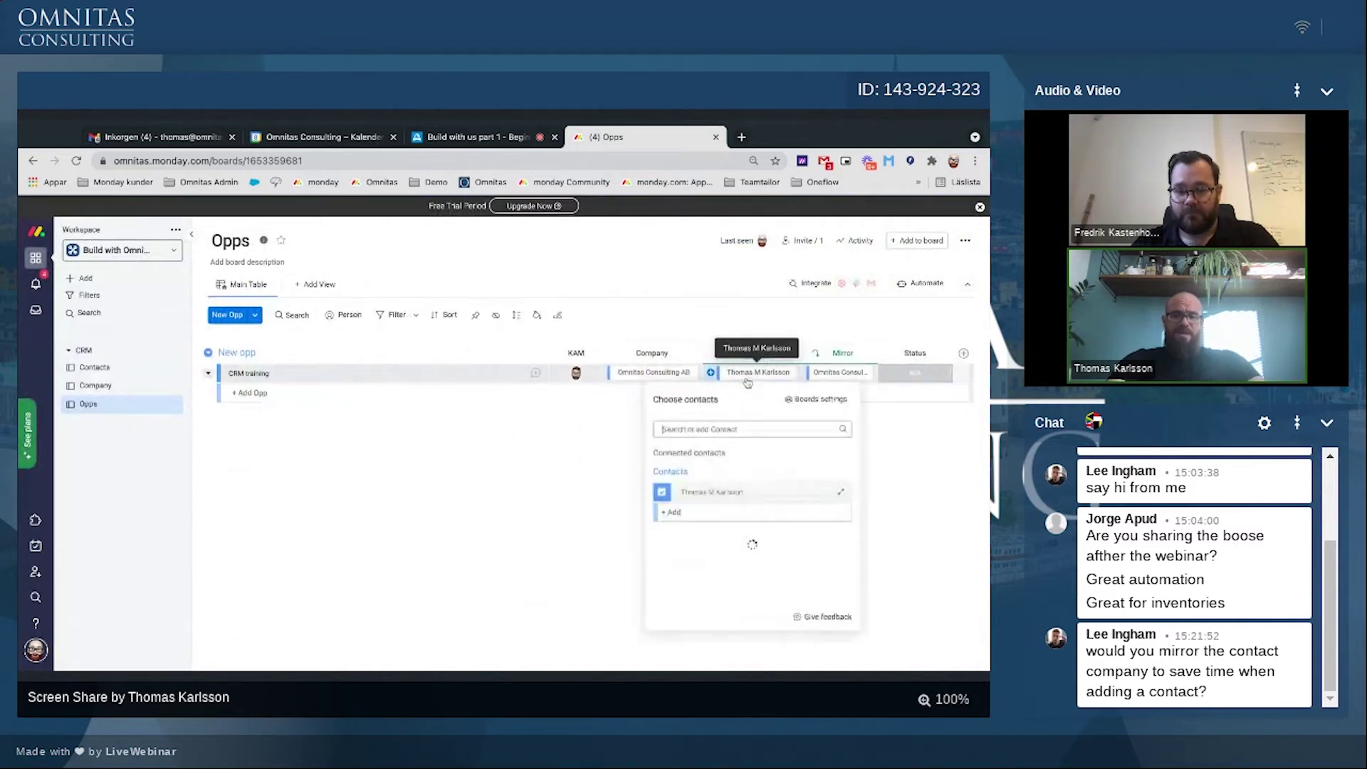
click(686, 495)
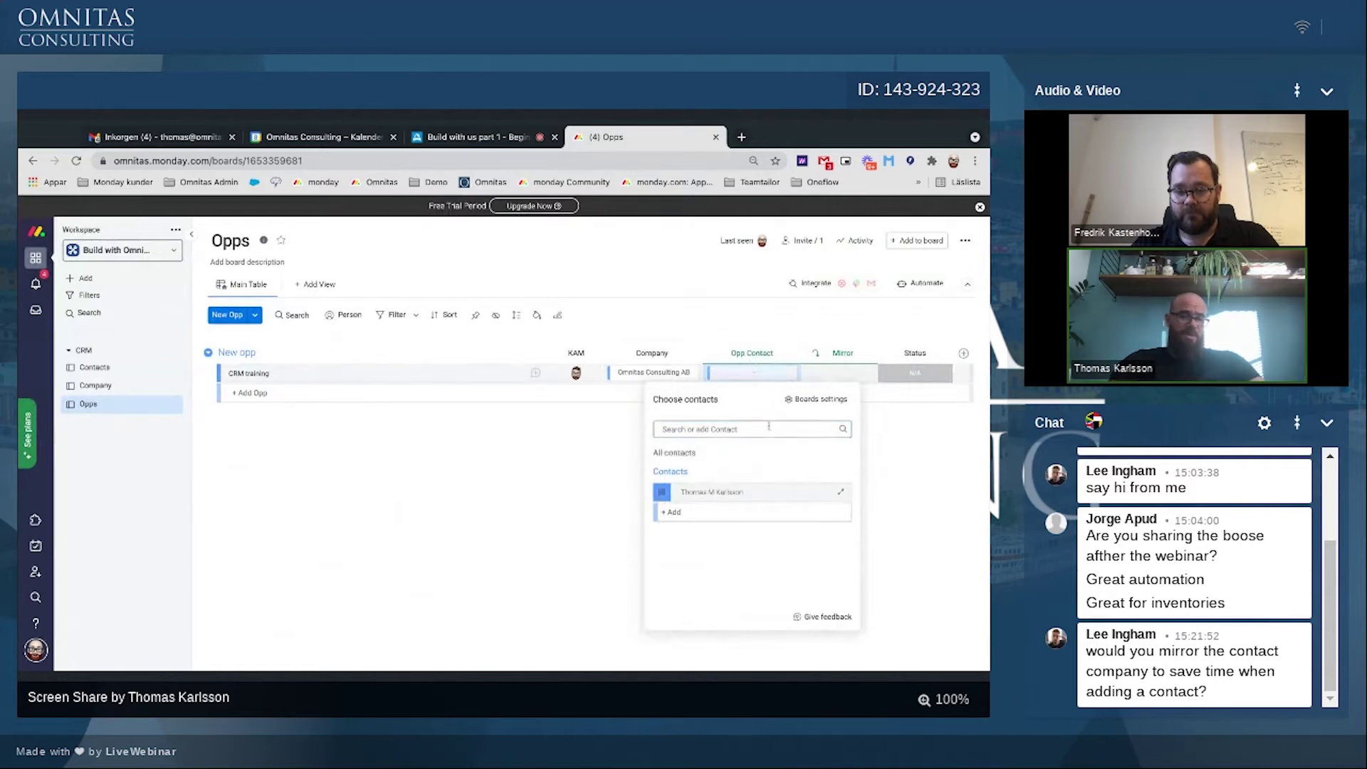
click(683, 492)
click(571, 498)
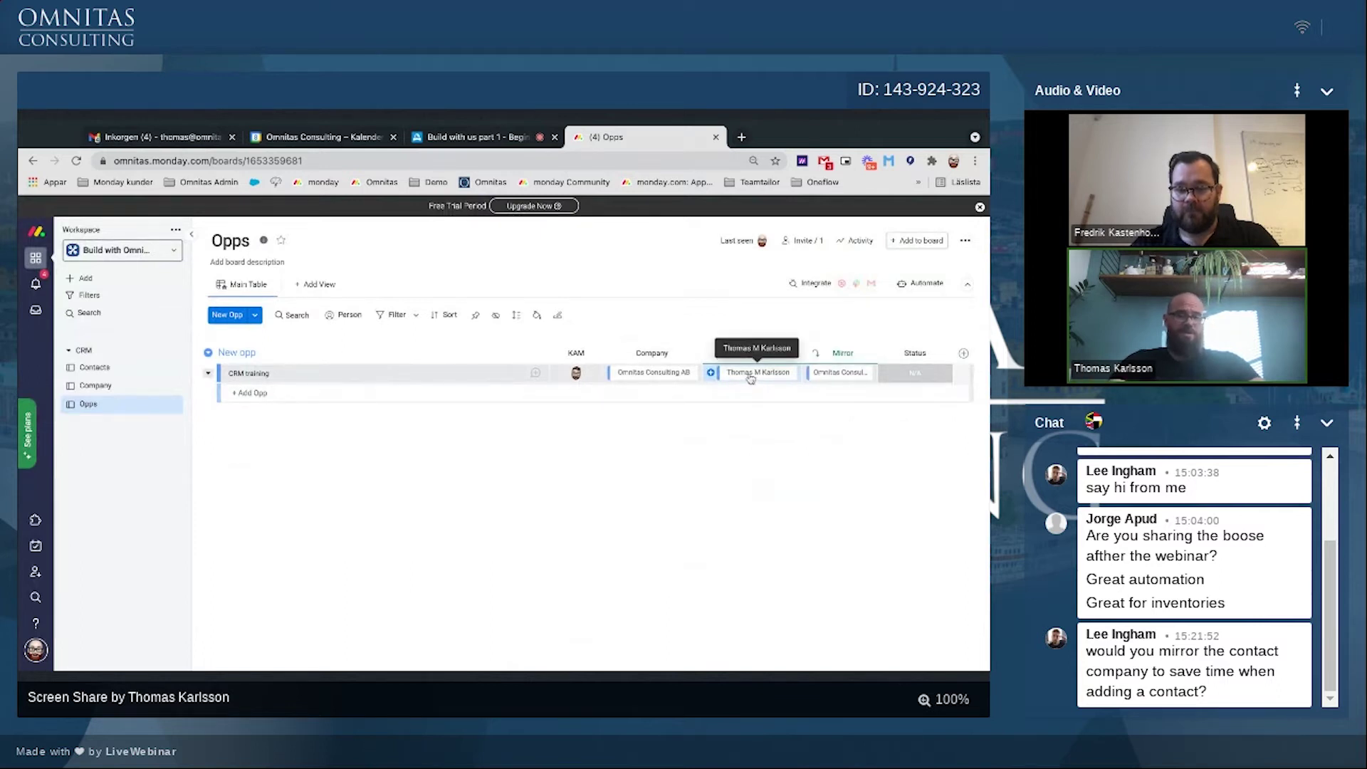
Step: Add a Mirror column right of Company showing Company > Contacts, named All Contacts
click(695, 353)
mouse_move(757, 592)
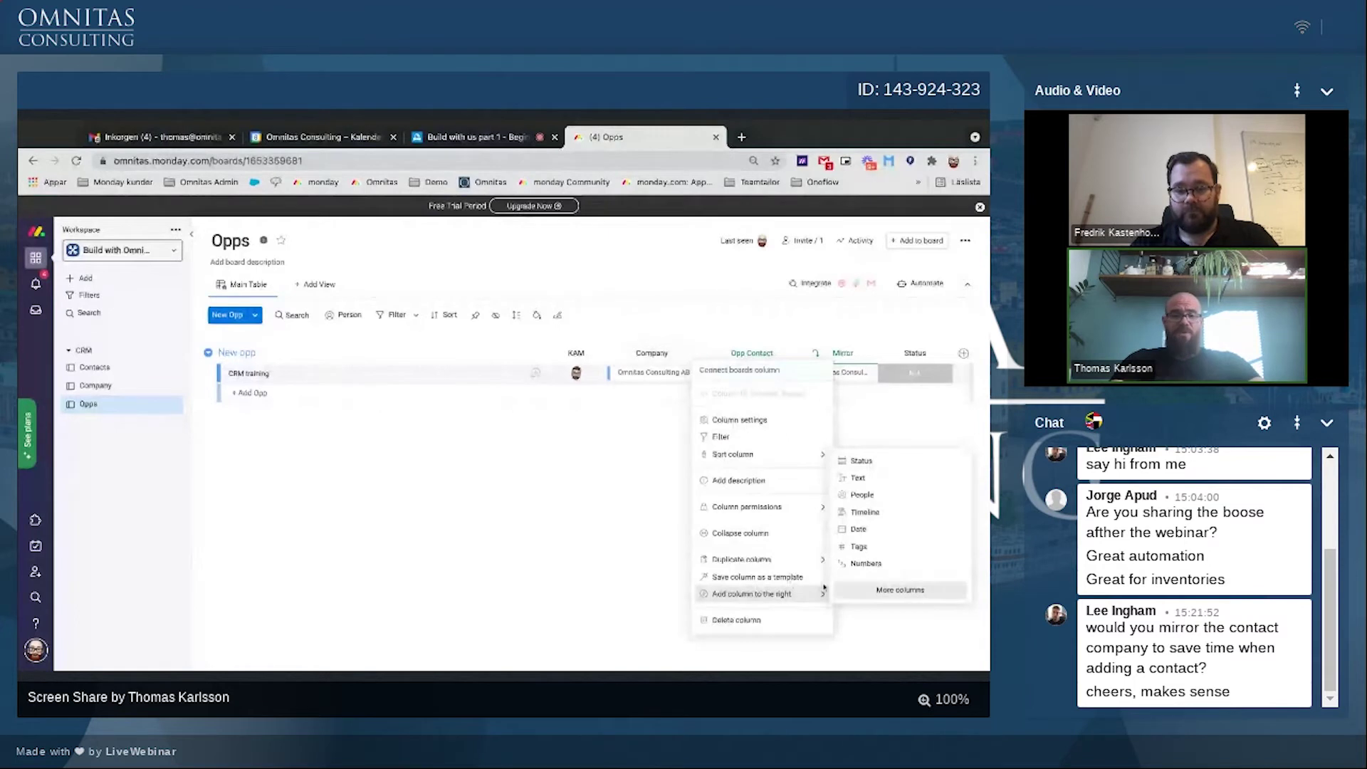
click(899, 591)
scroll(595, 600, down, 2)
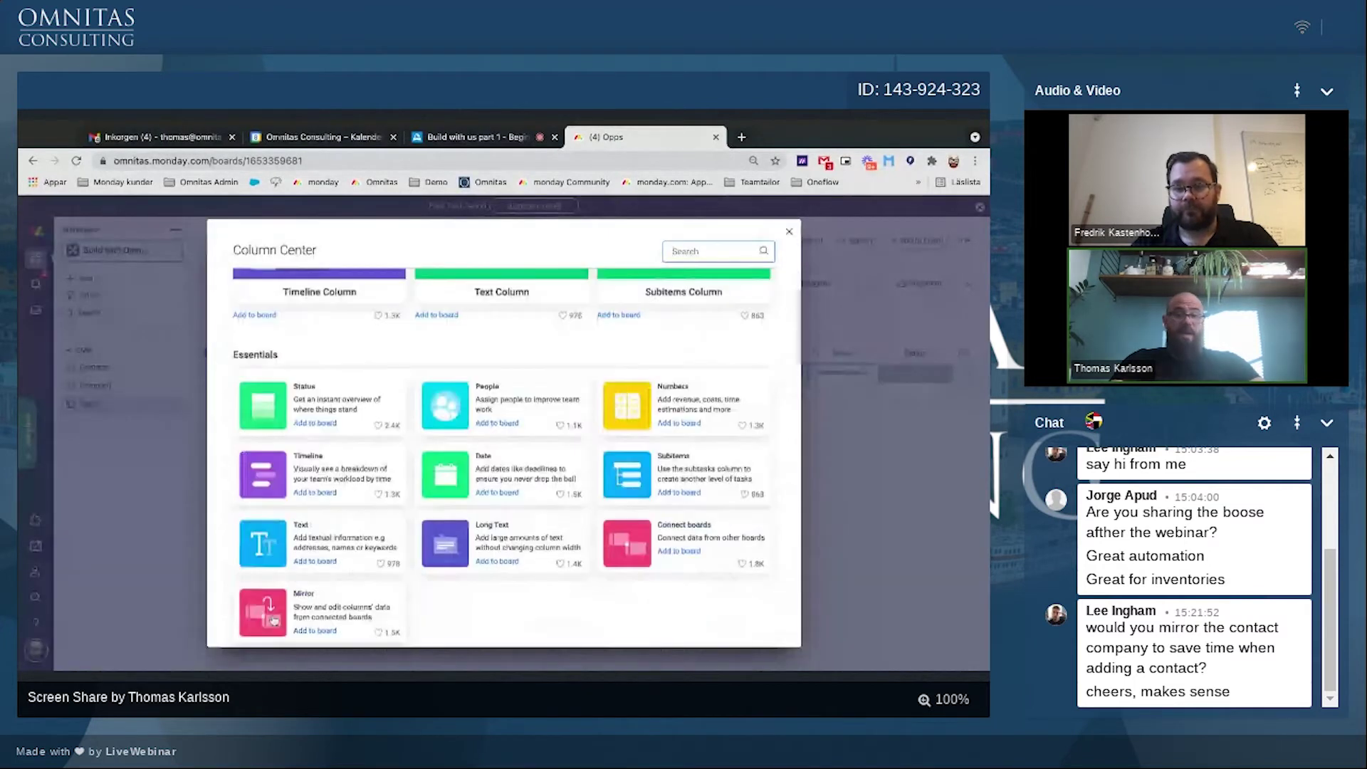
click(274, 621)
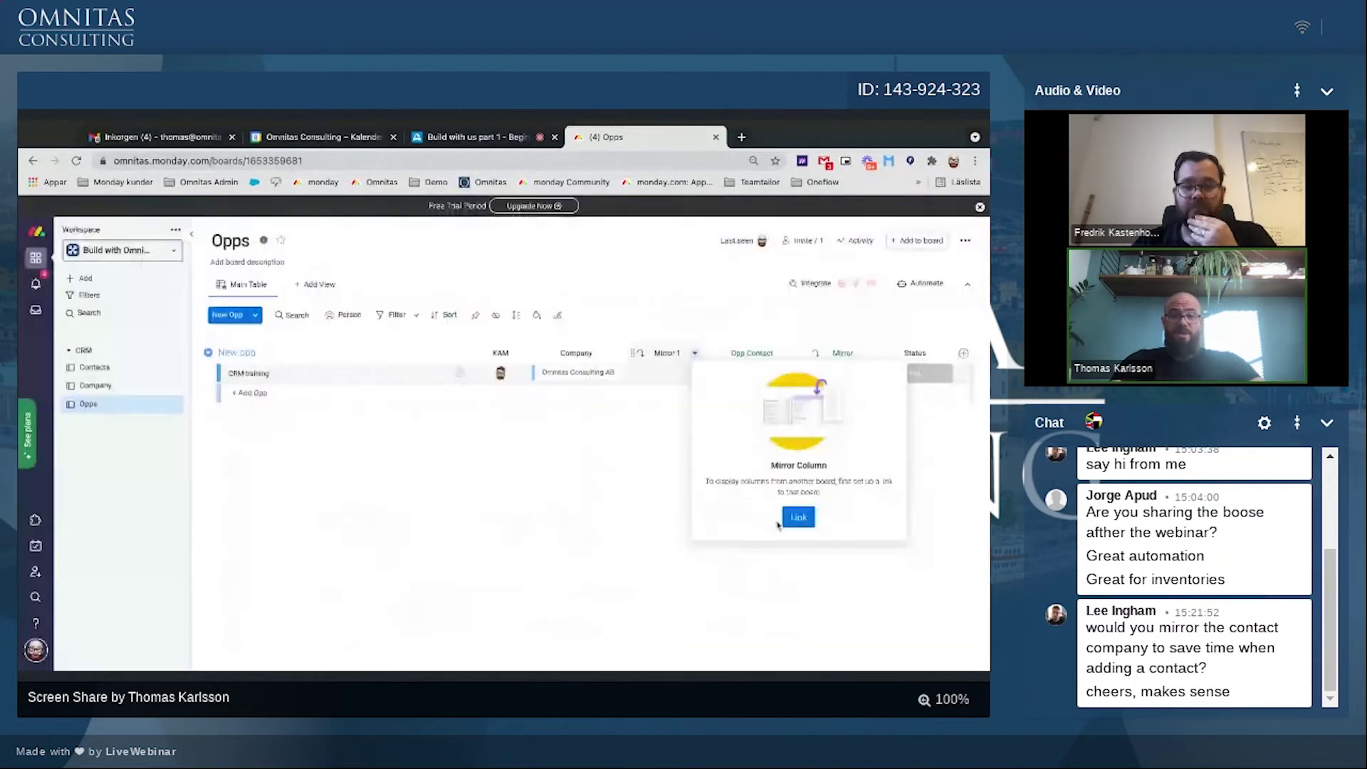
click(797, 515)
click(722, 405)
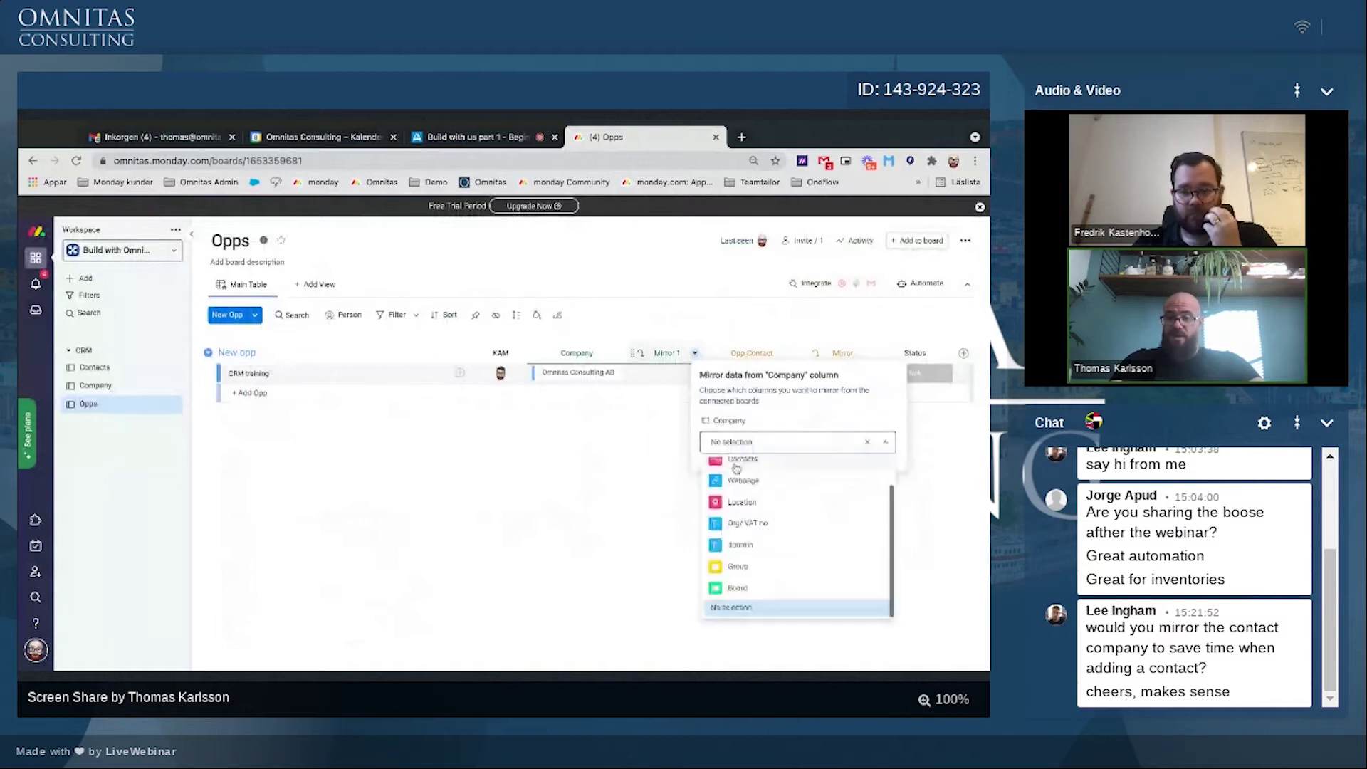
click(737, 462)
click(651, 383)
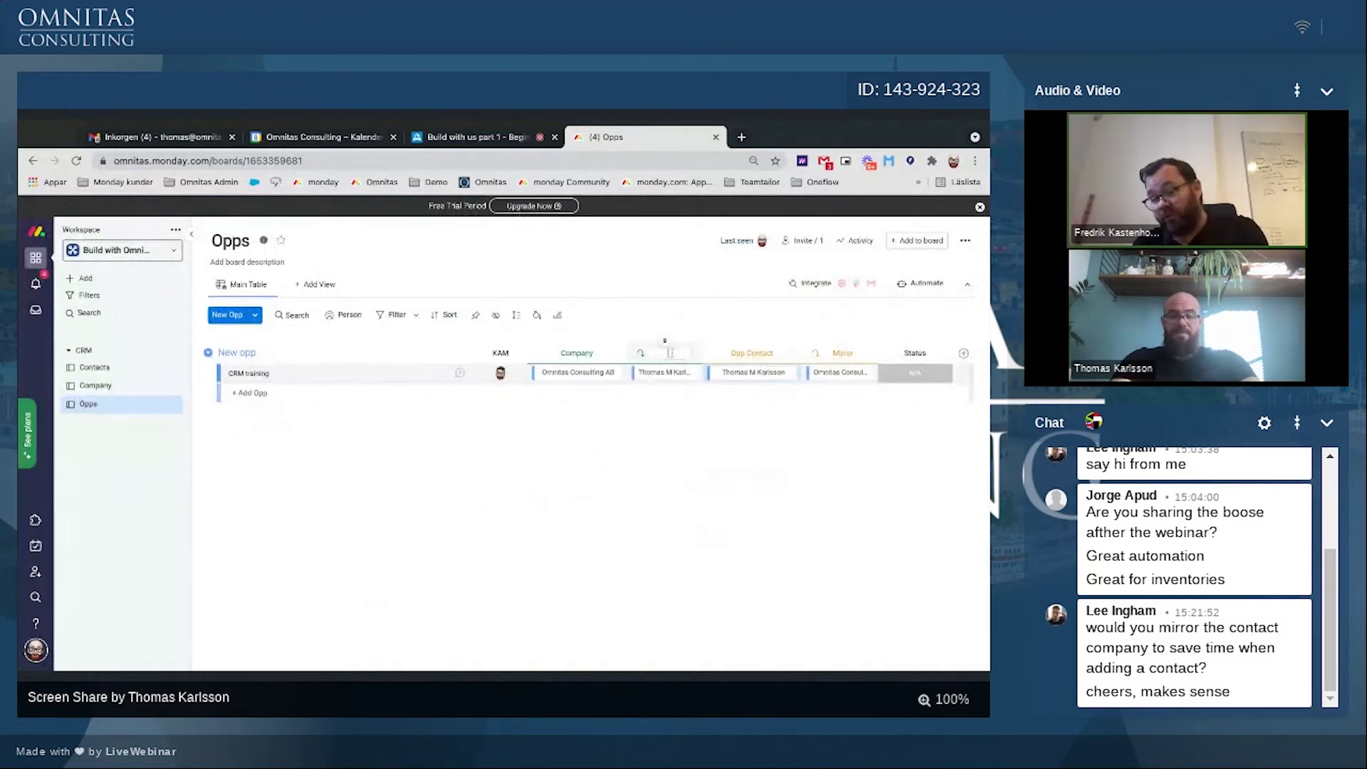
click(669, 354)
text(All Contacts)
key(Return)
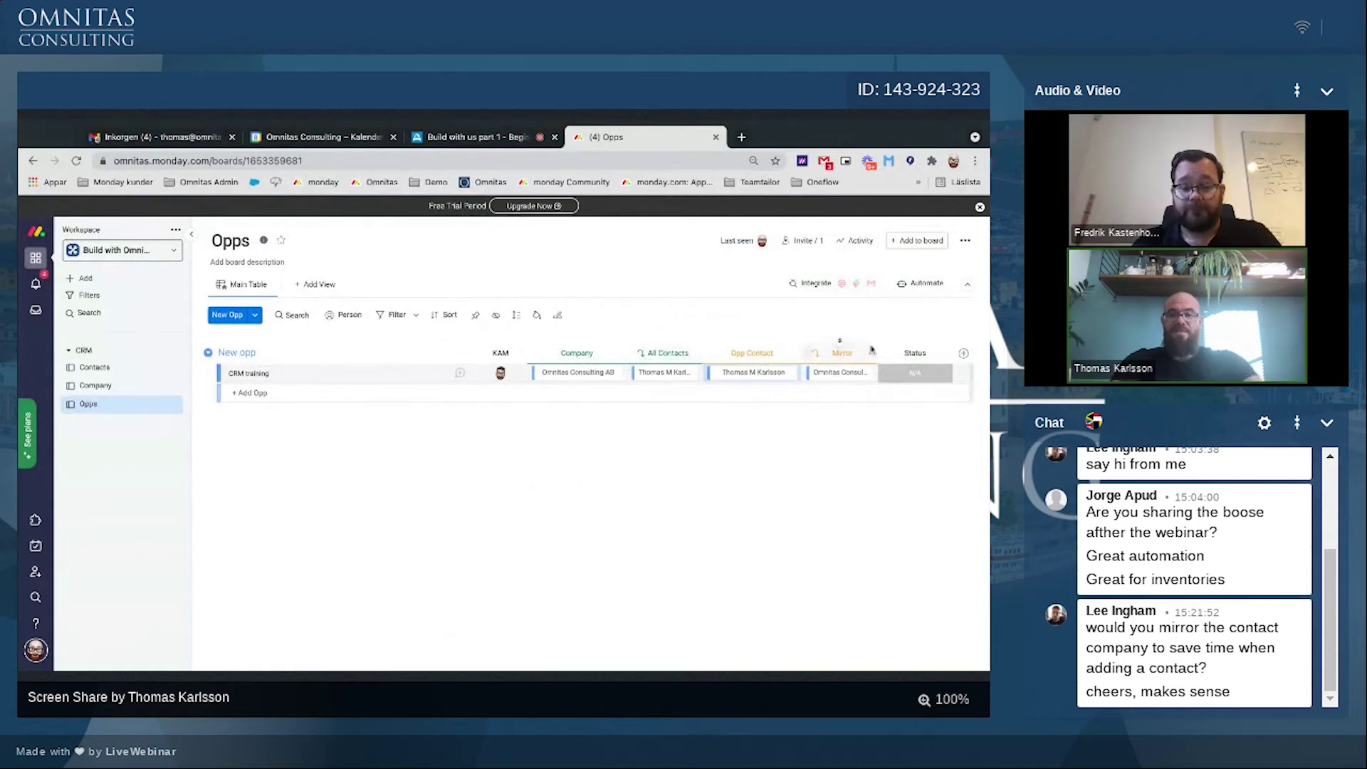
Step: Delete the old Mirror column from the board
click(869, 353)
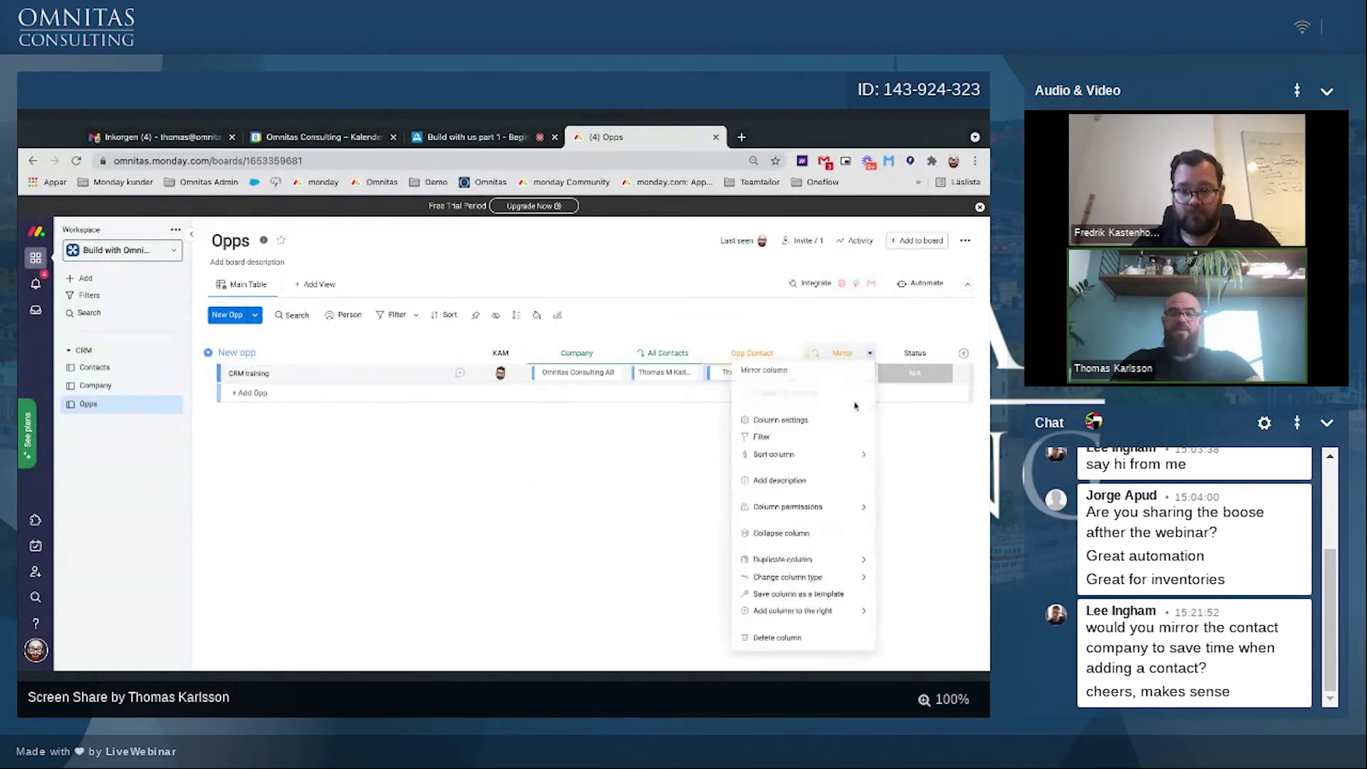
click(770, 639)
click(633, 280)
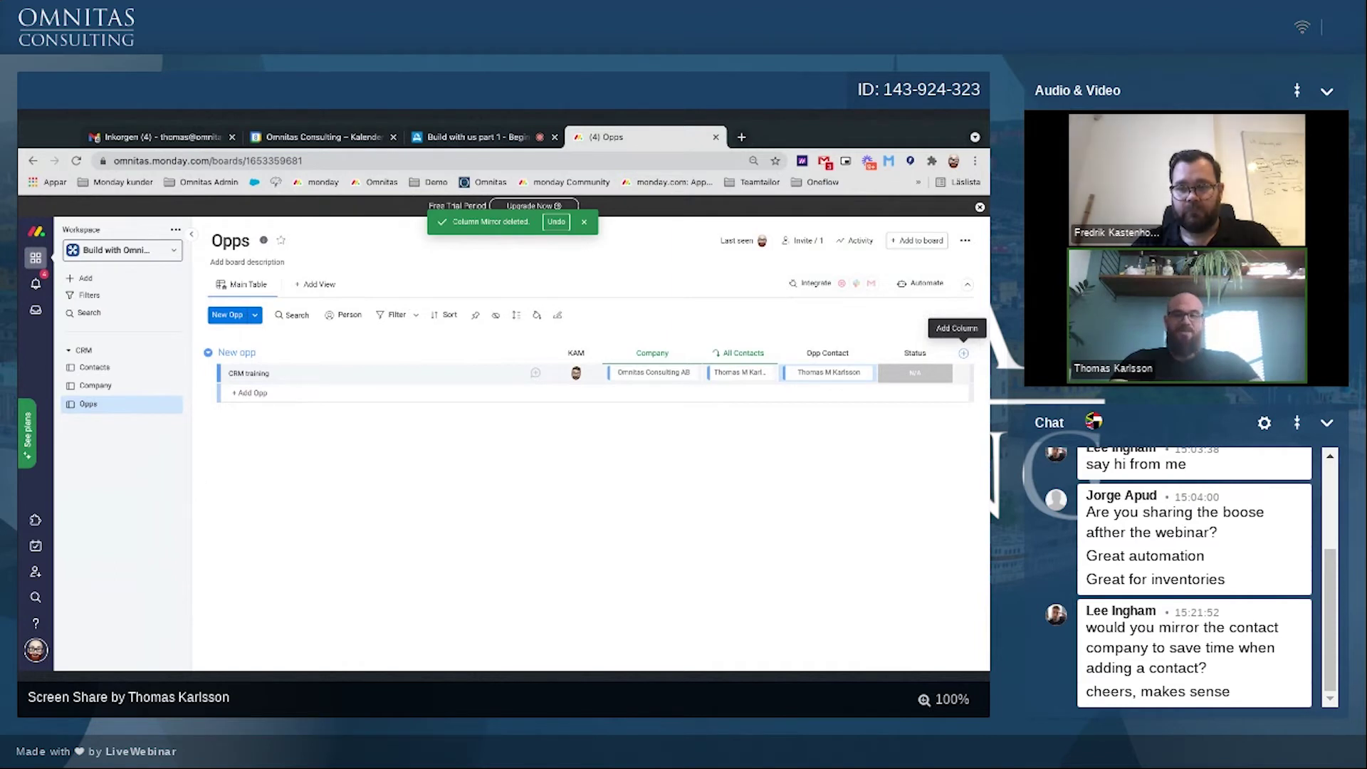
Step: Add a Date column after Status titled Close date
click(964, 354)
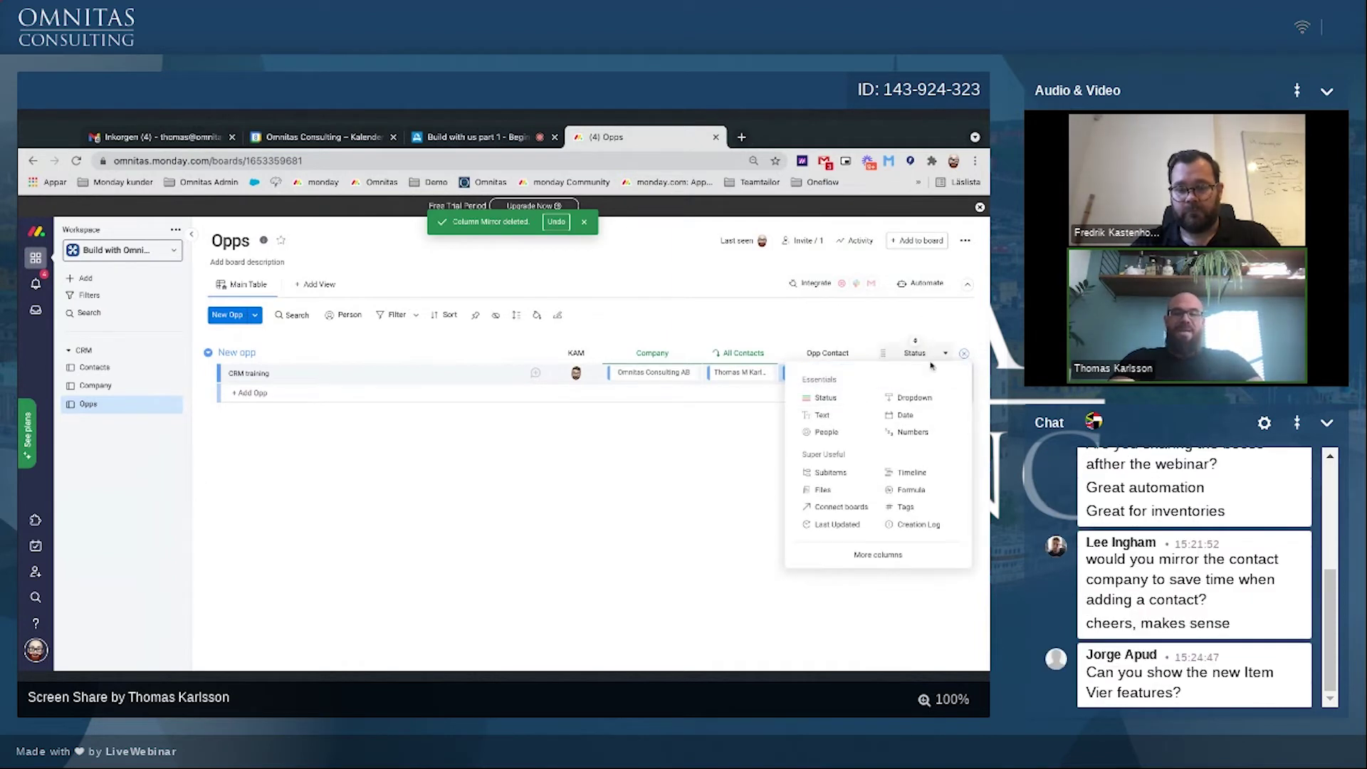
click(904, 416)
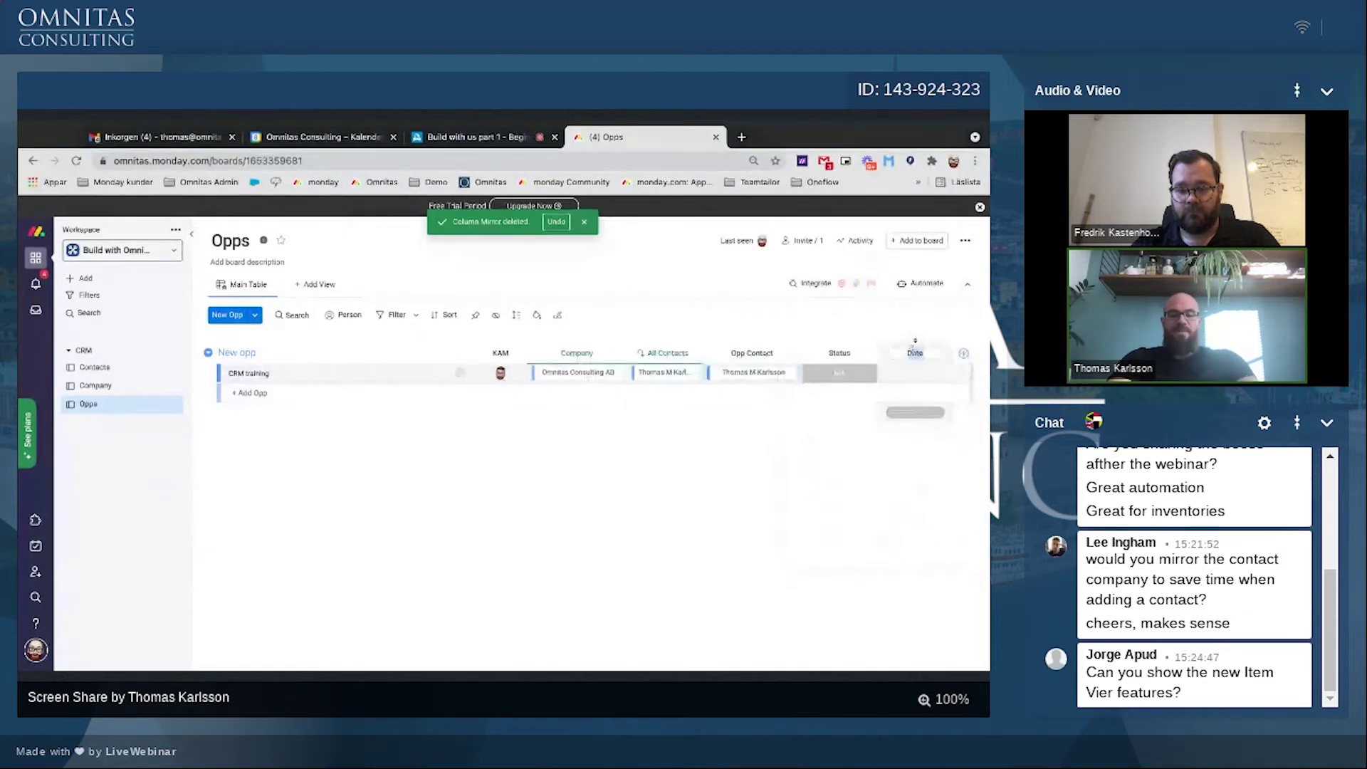
text(Close date)
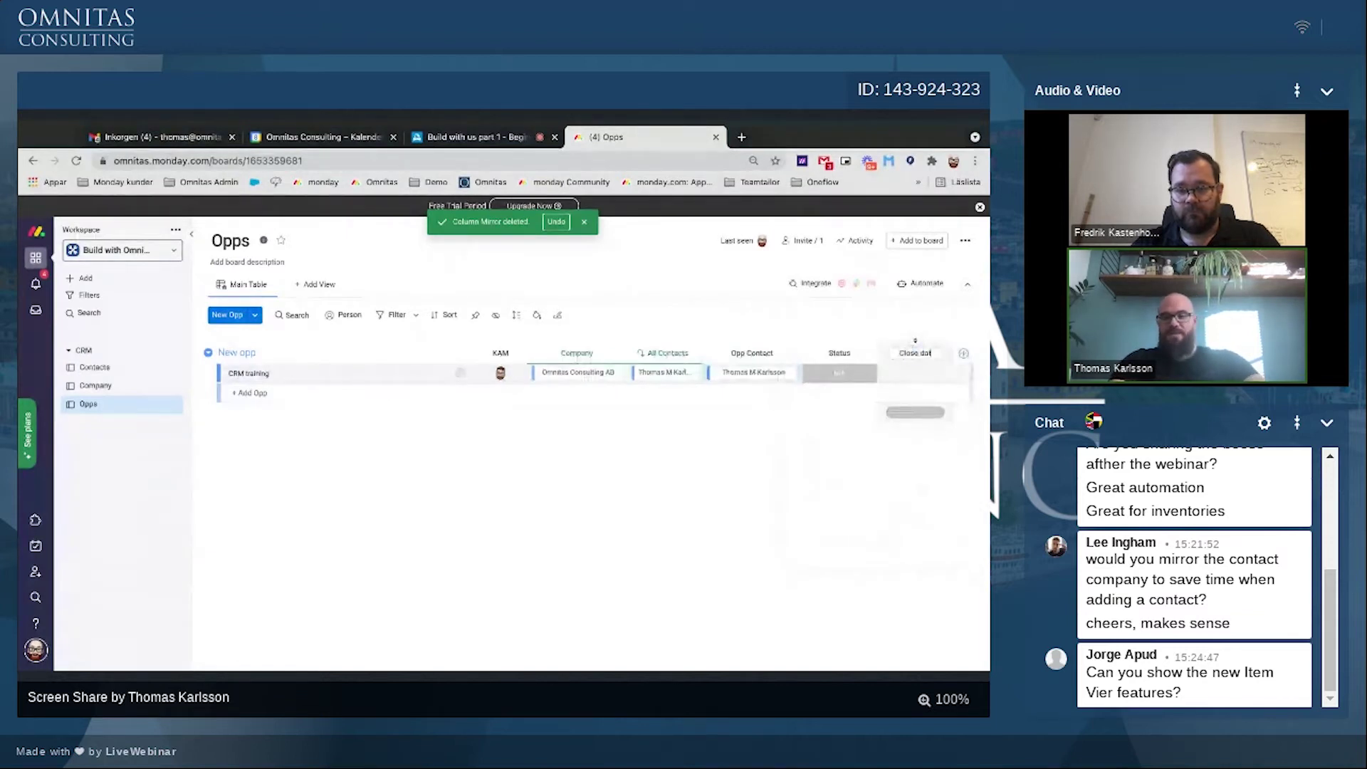
key(Return)
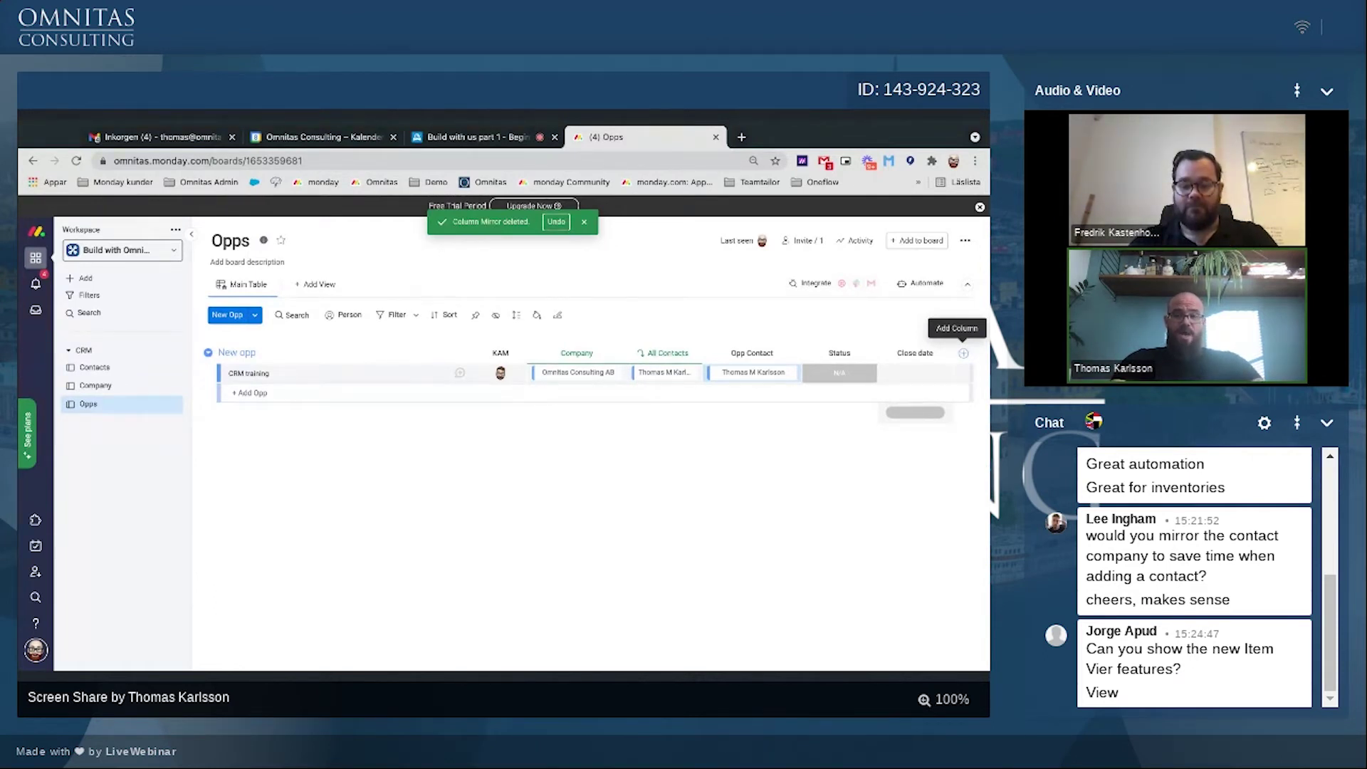
Step: Add three Numbers columns named Fixed cost, Hourly rate and Hours after Close date
click(964, 354)
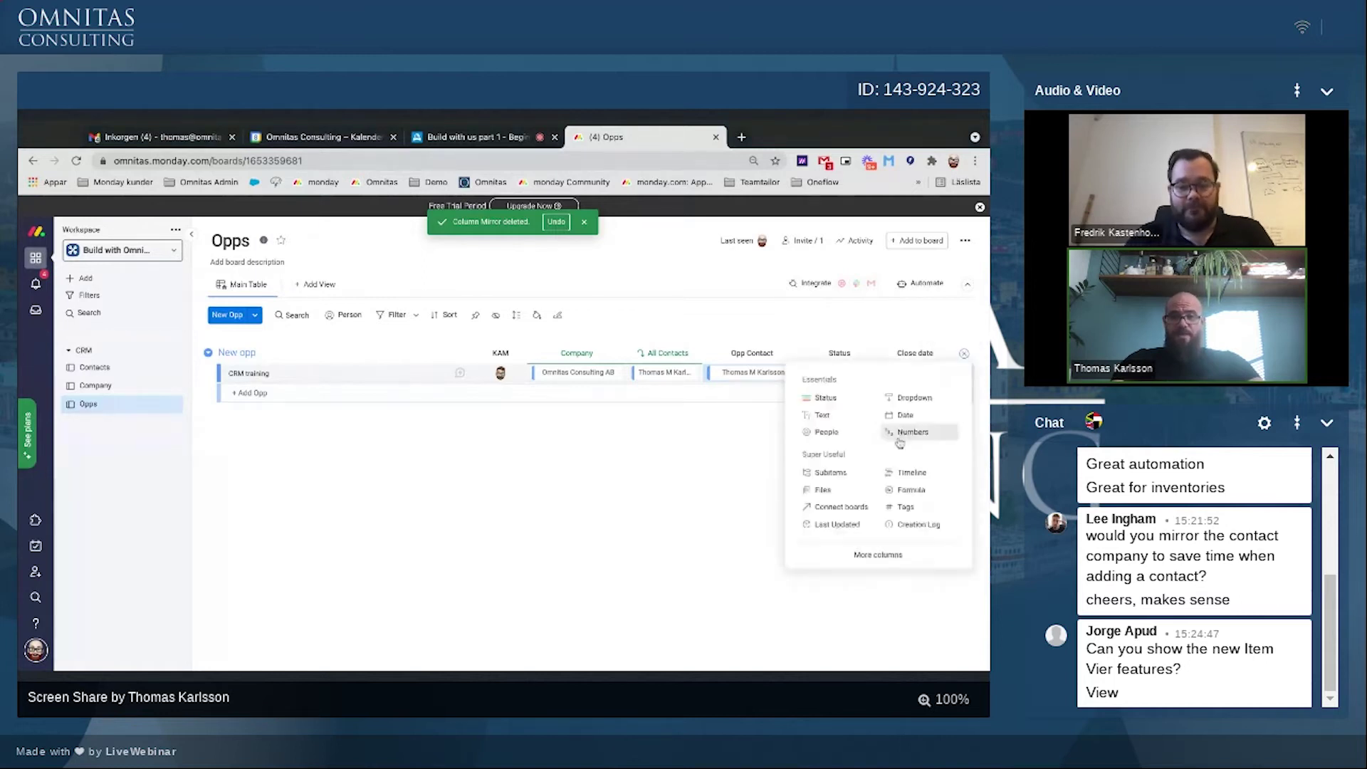
click(900, 438)
click(964, 355)
click(919, 427)
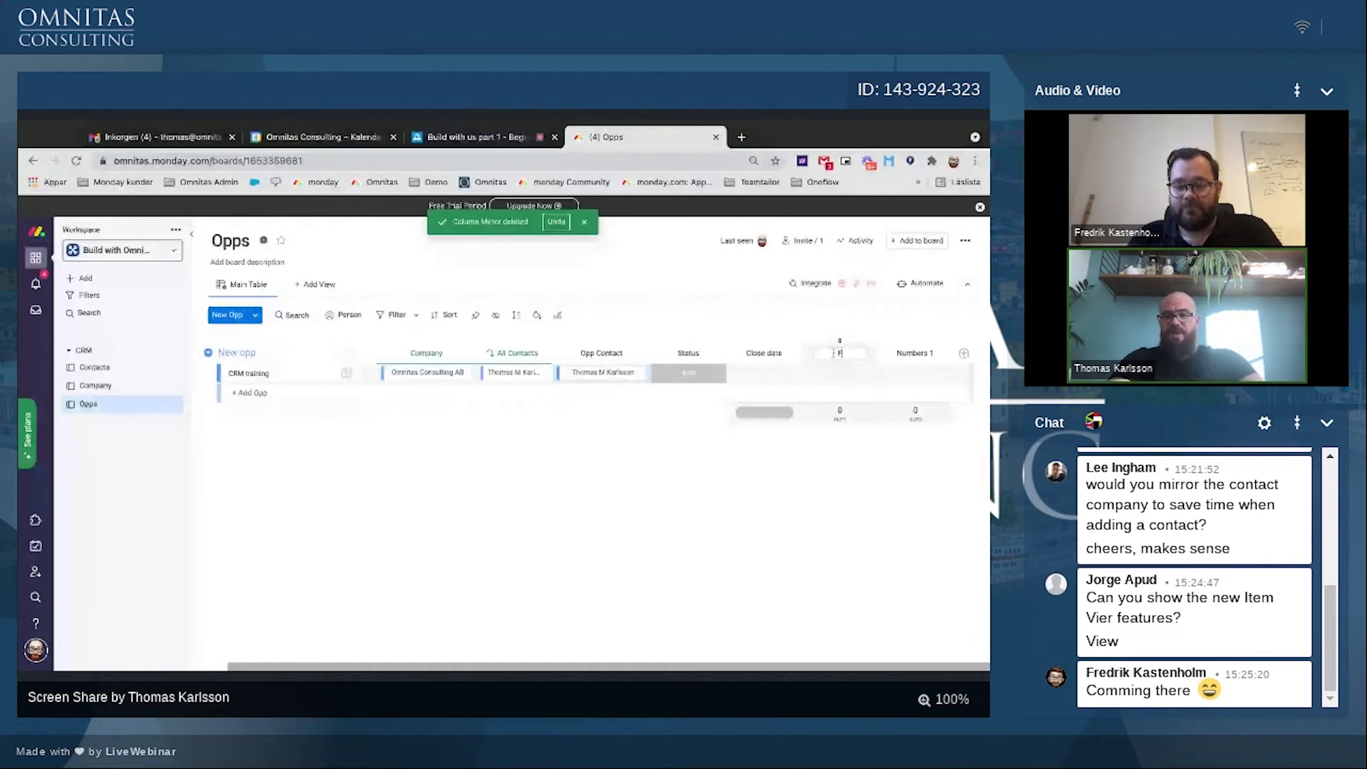
text(ixed cost)
click(915, 354)
text(H)
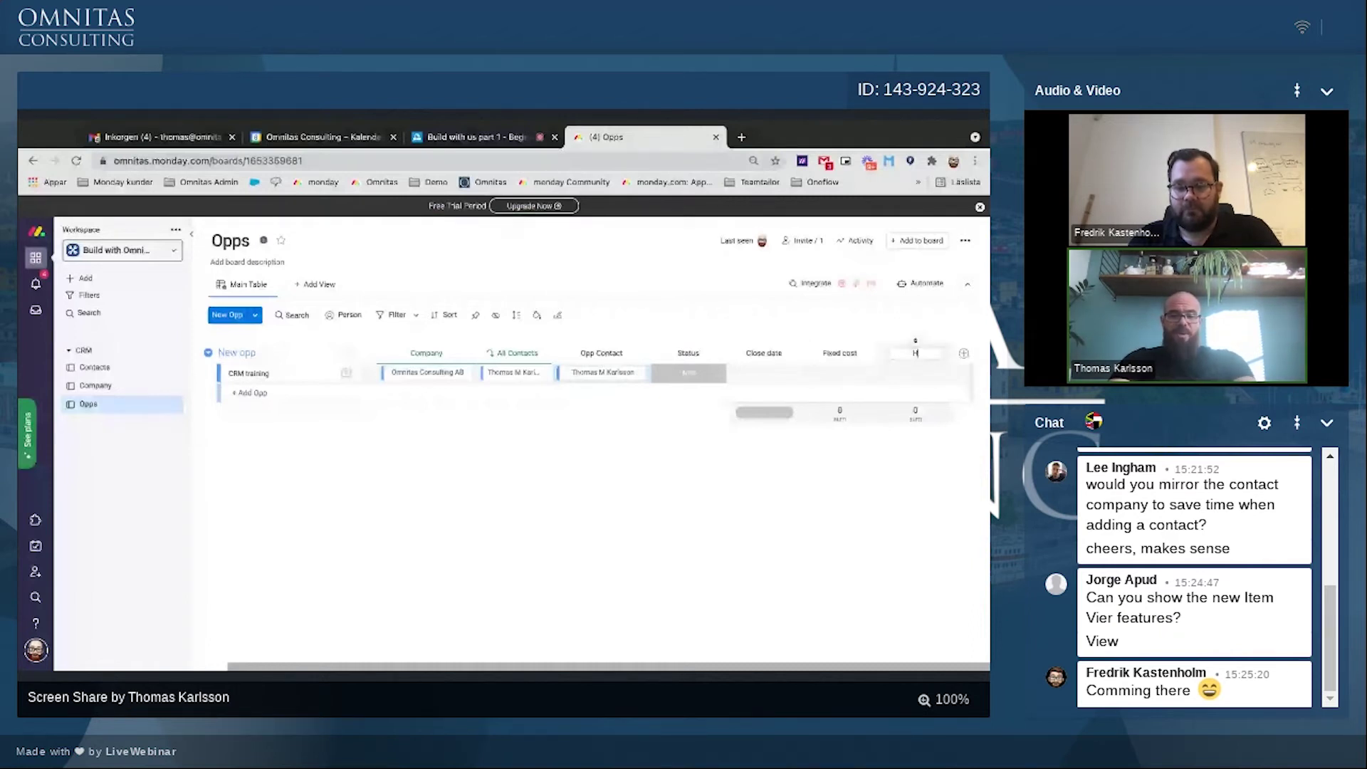
text(ourly rate)
click(964, 353)
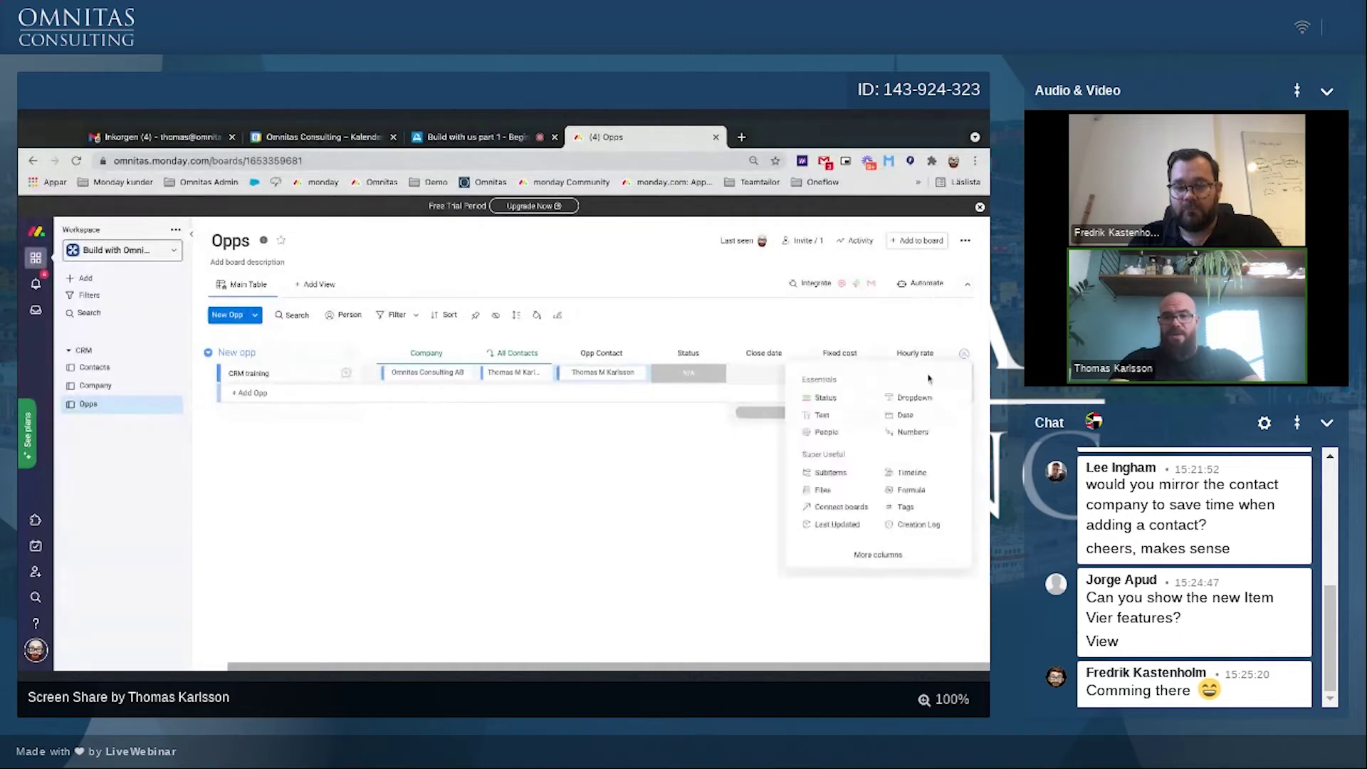
click(912, 432)
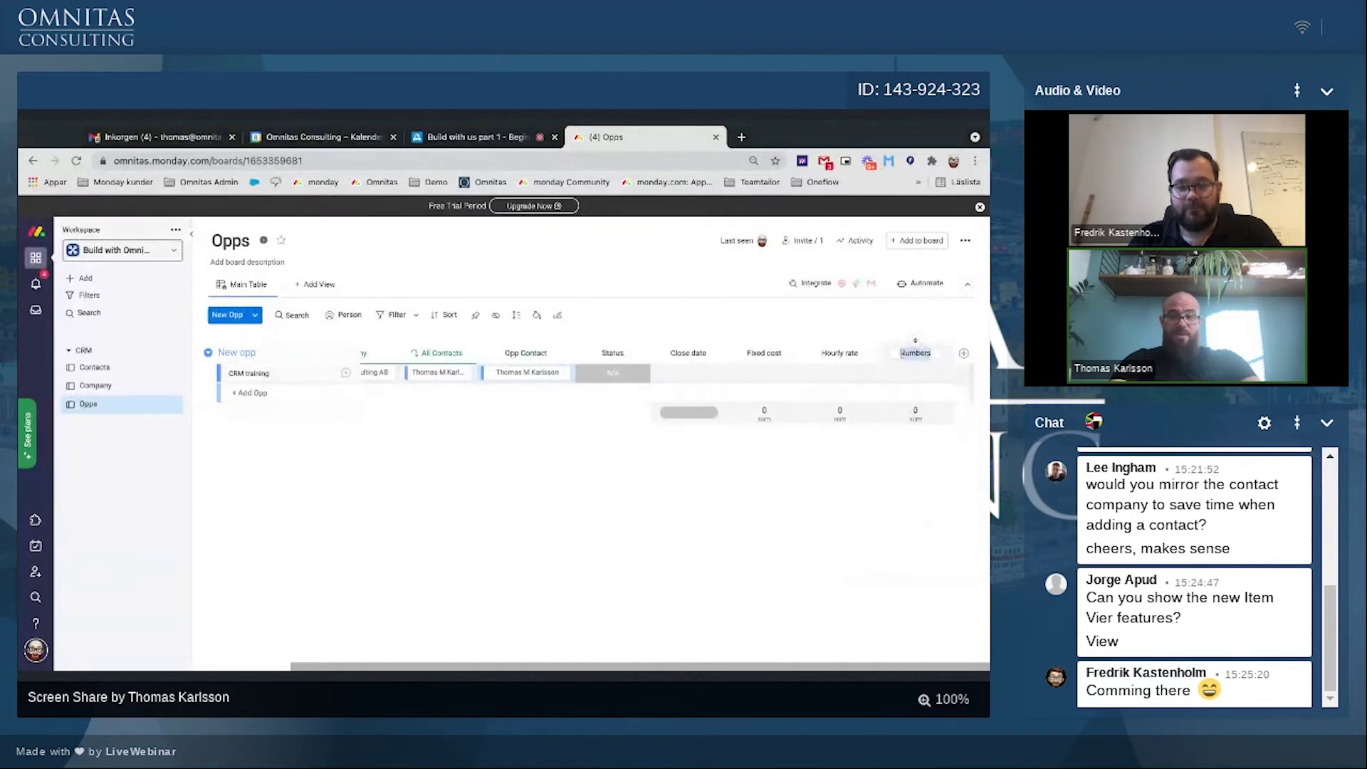
text(Ho)
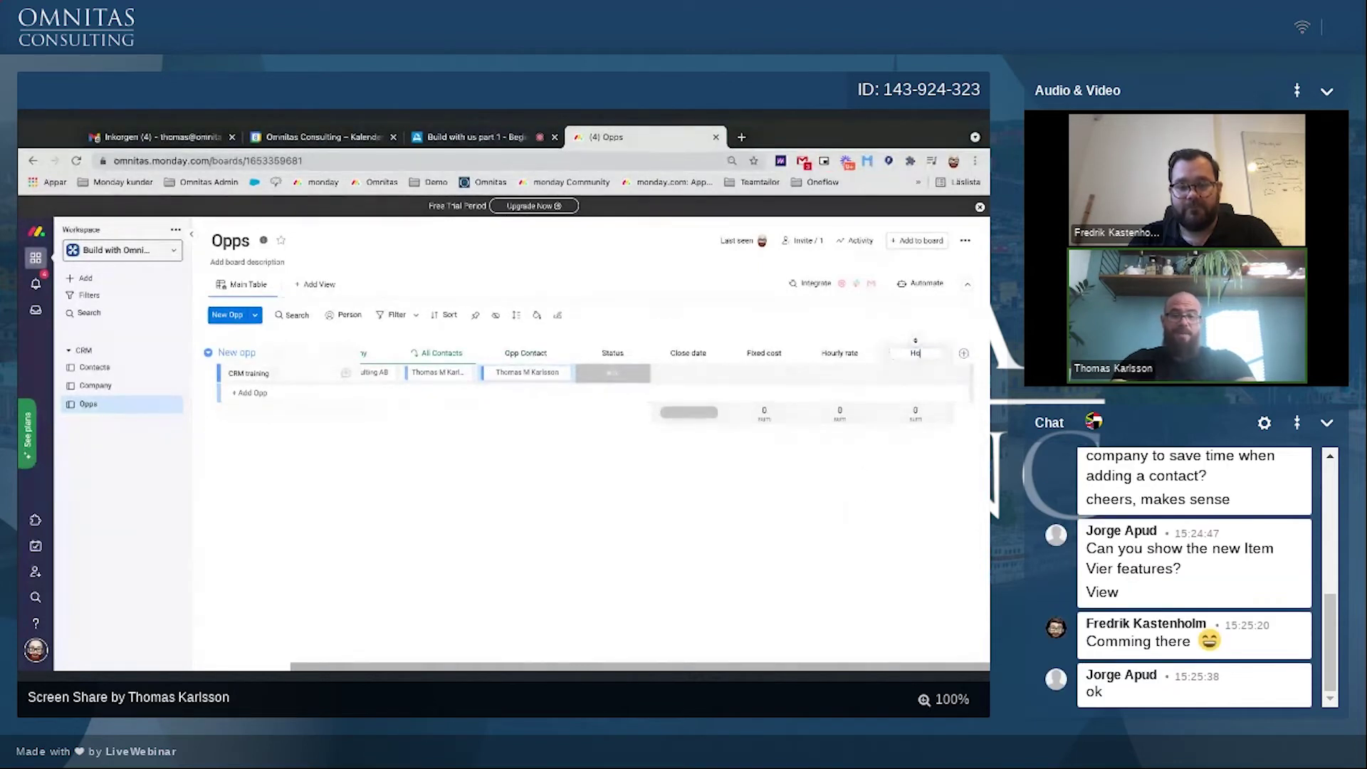
text(urs)
key(Return)
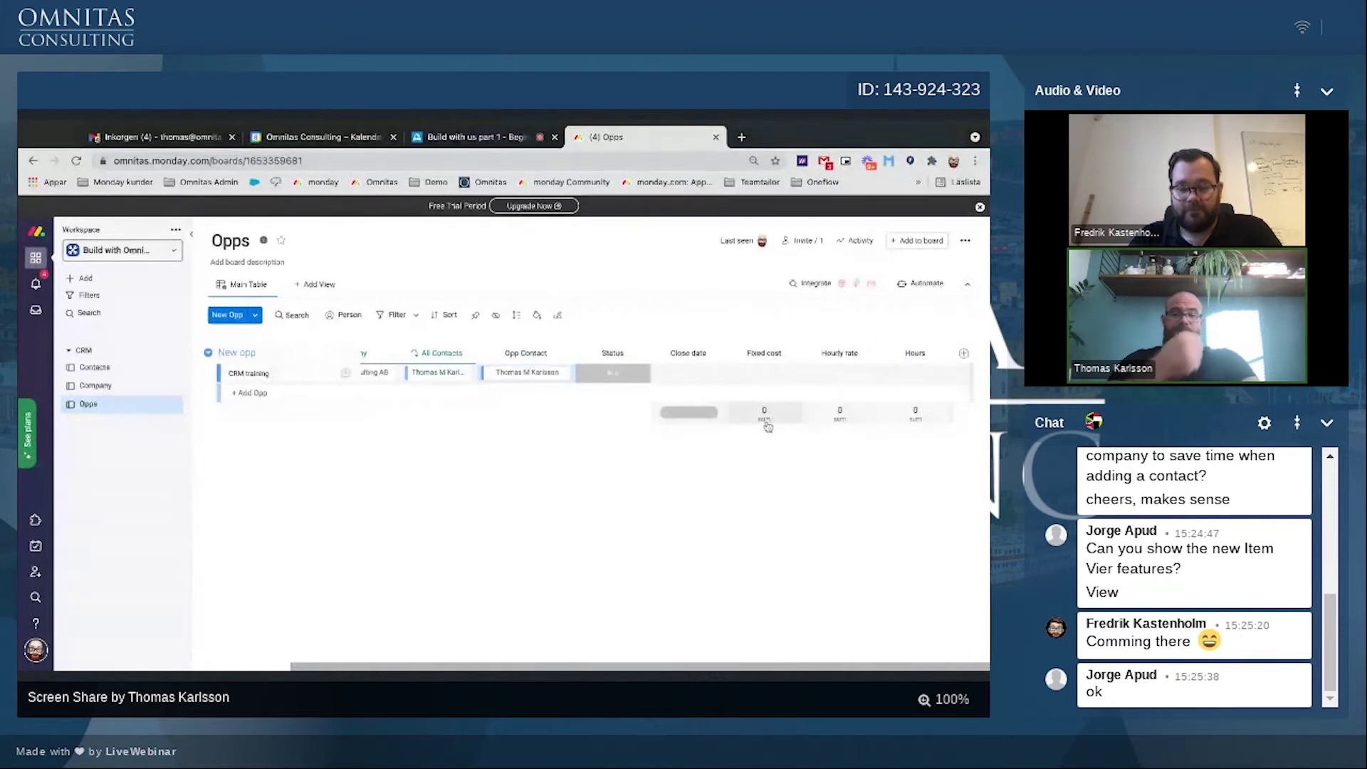
click(765, 423)
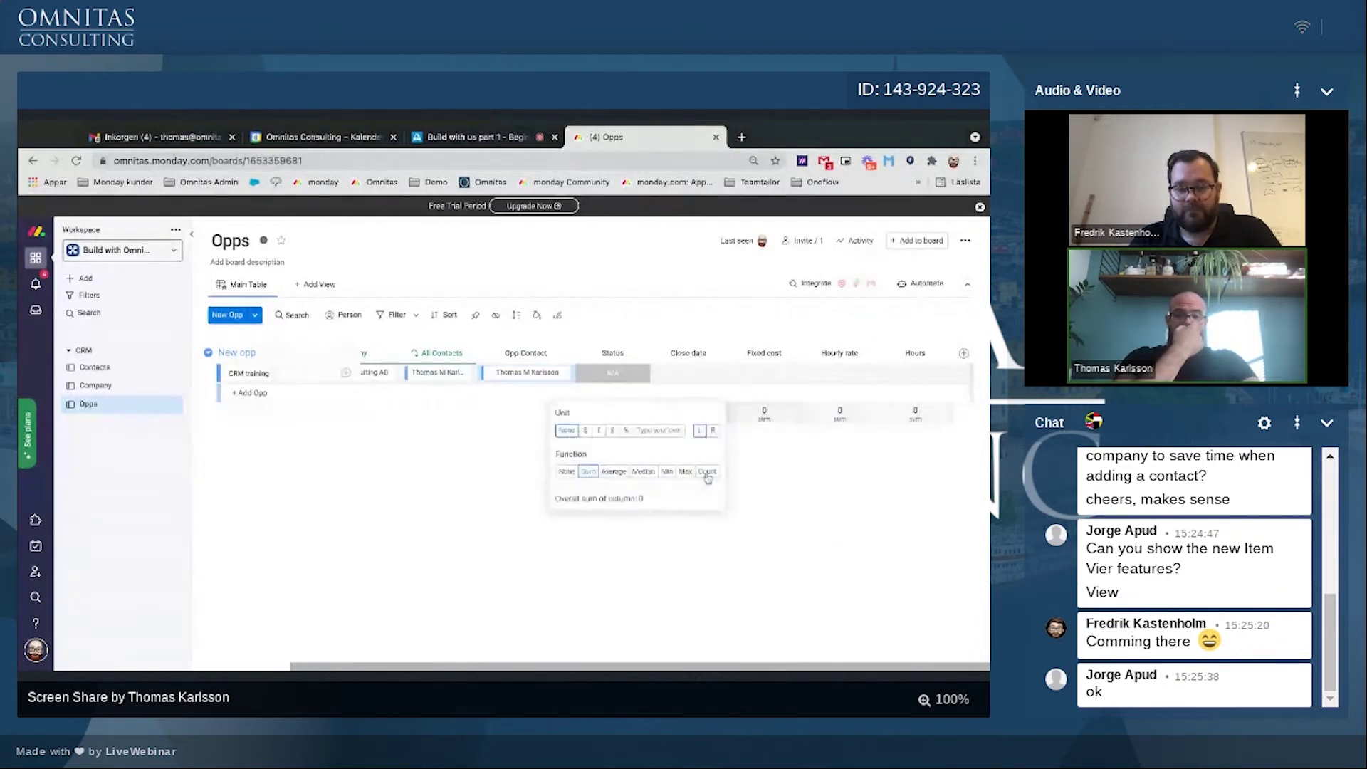
Step: Show Fixed cost and Hourly rate totals in euros and Hours totals with unit 'h'
click(598, 431)
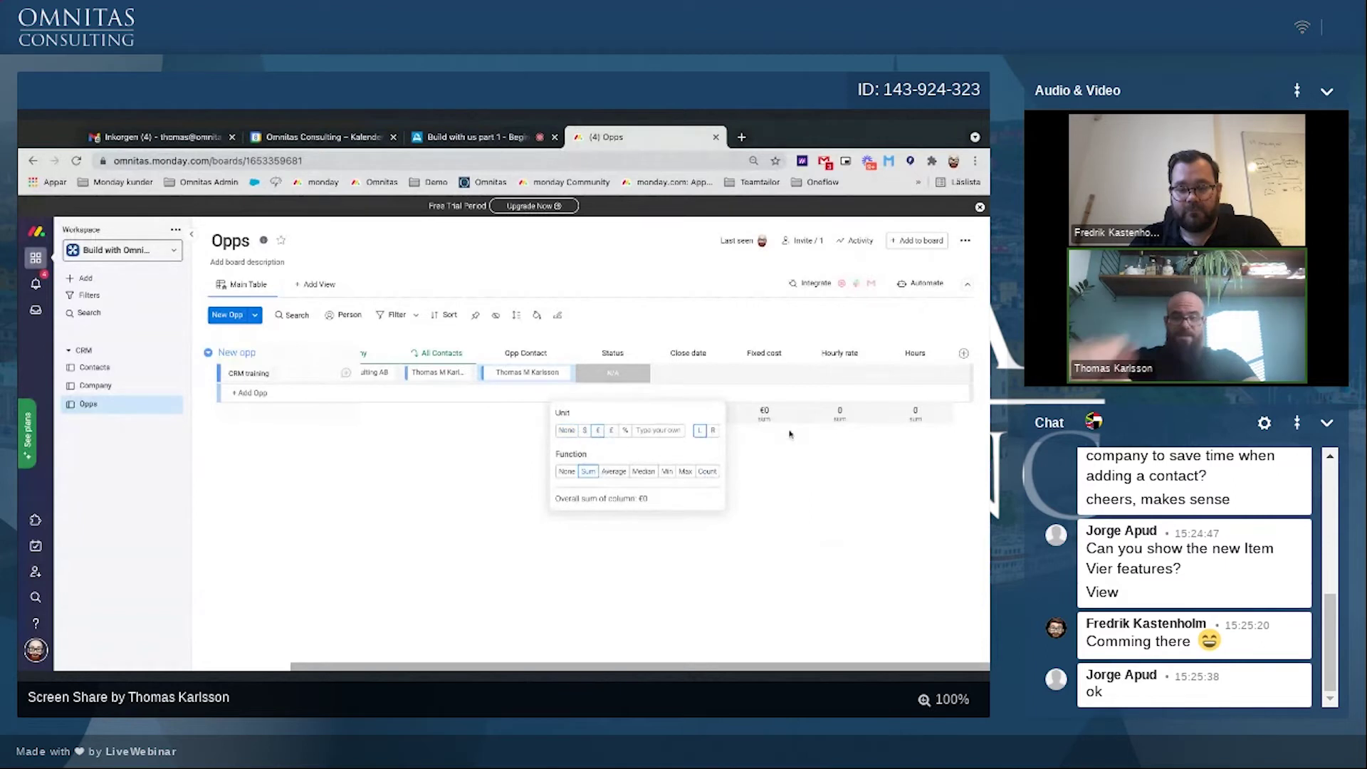
click(830, 416)
click(673, 430)
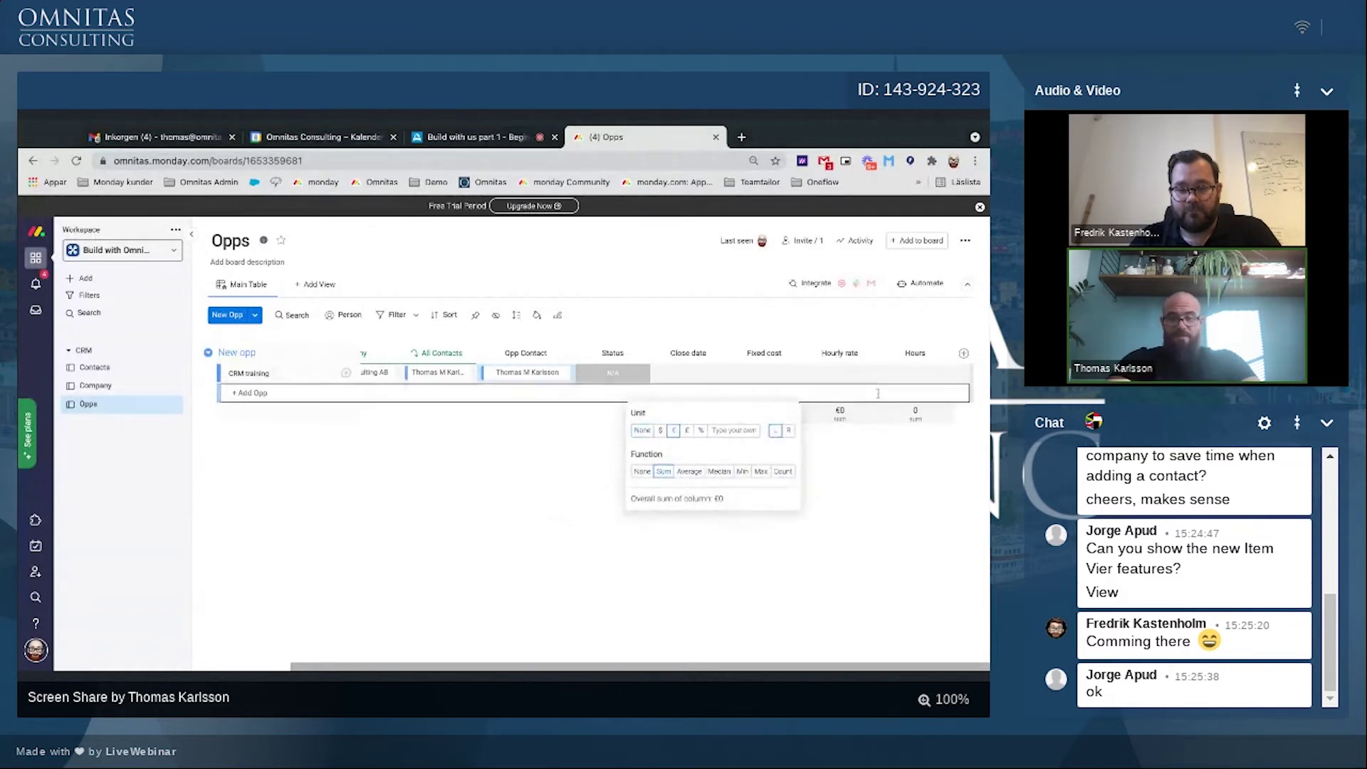
click(925, 418)
click(748, 431)
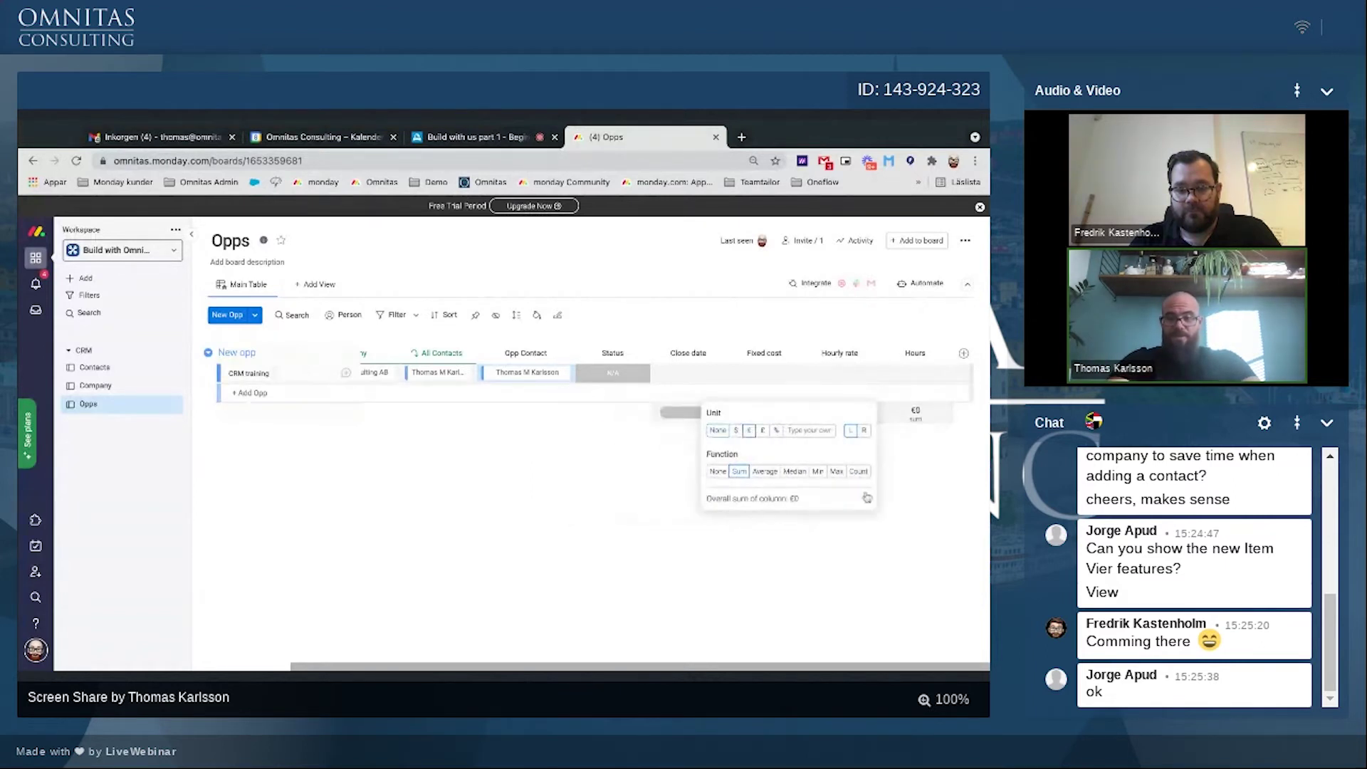
click(901, 459)
click(917, 414)
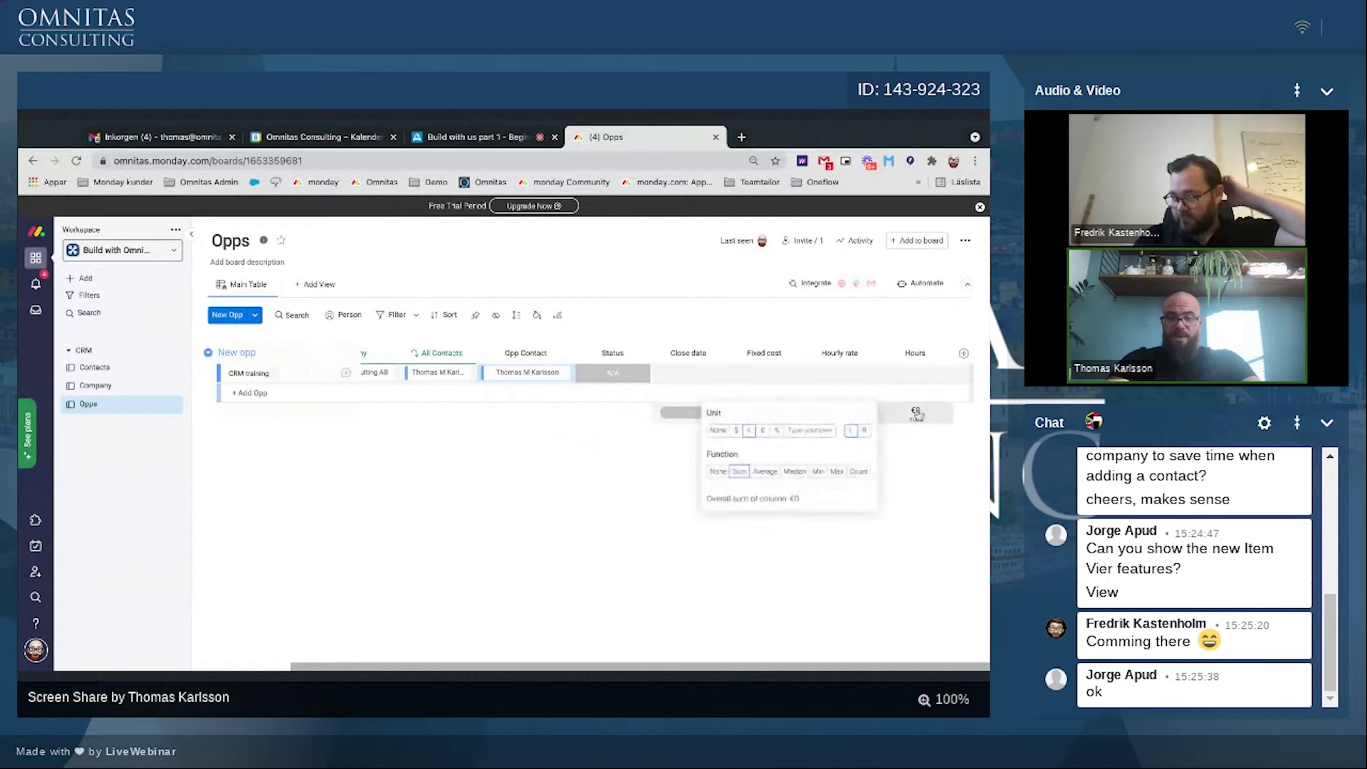
click(805, 430)
text(h)
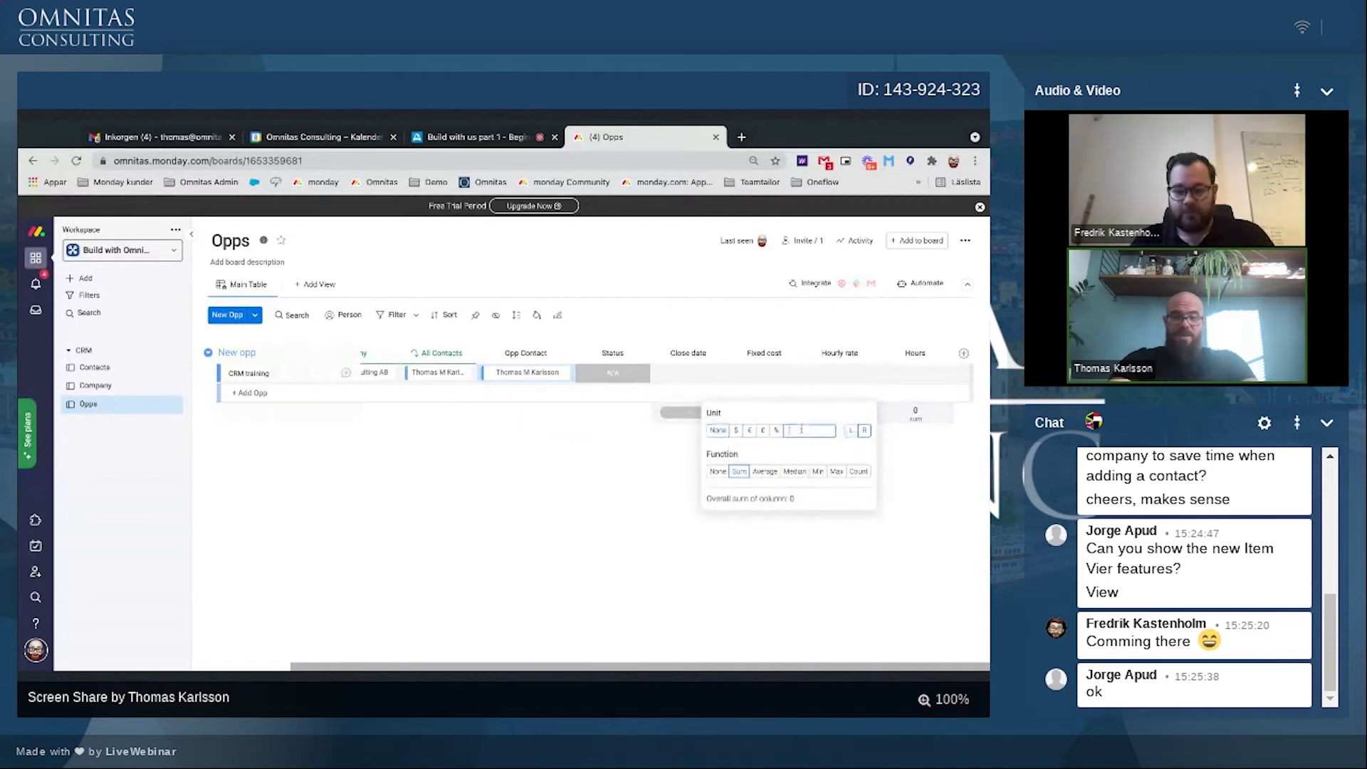
click(912, 499)
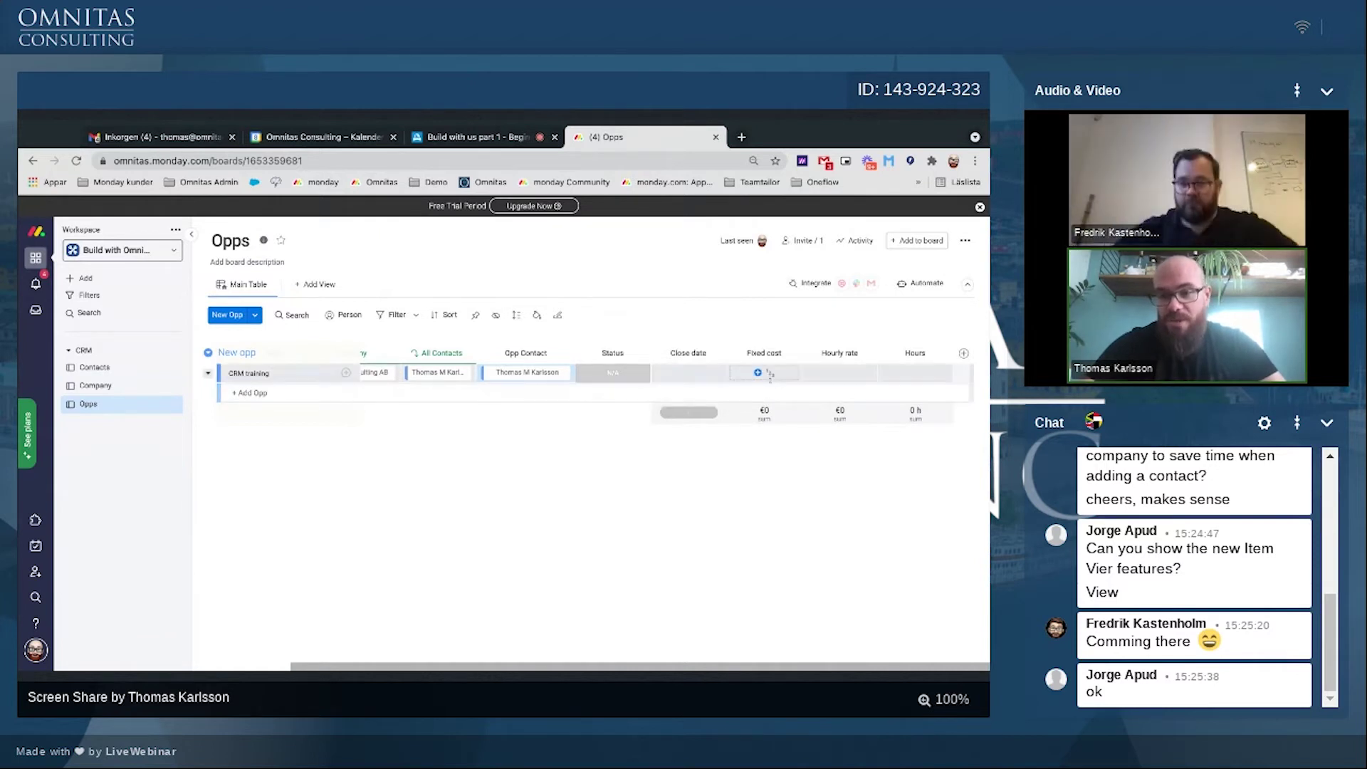
Step: Give CRM training a fixed cost of 1 000, hourly rate 180 and 12 hours
click(760, 379)
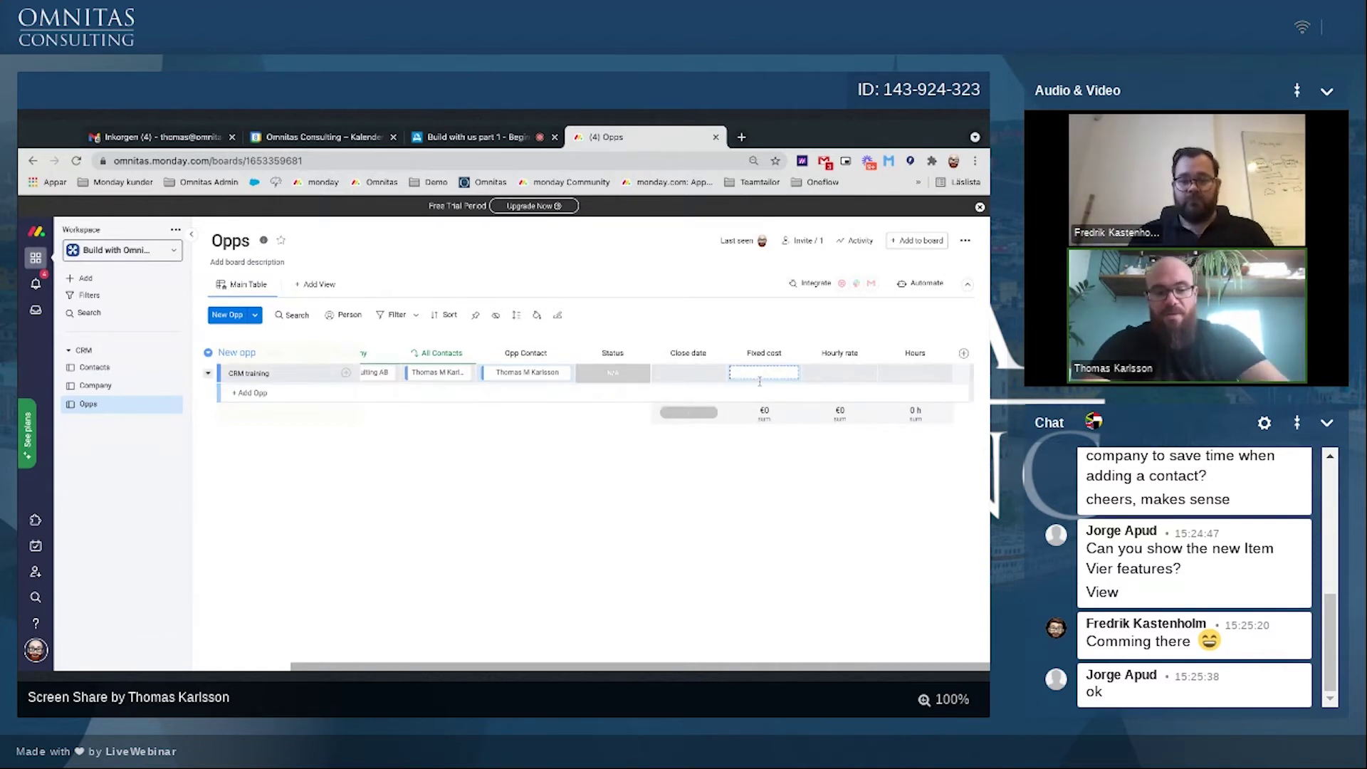
text(1 000)
key(Return)
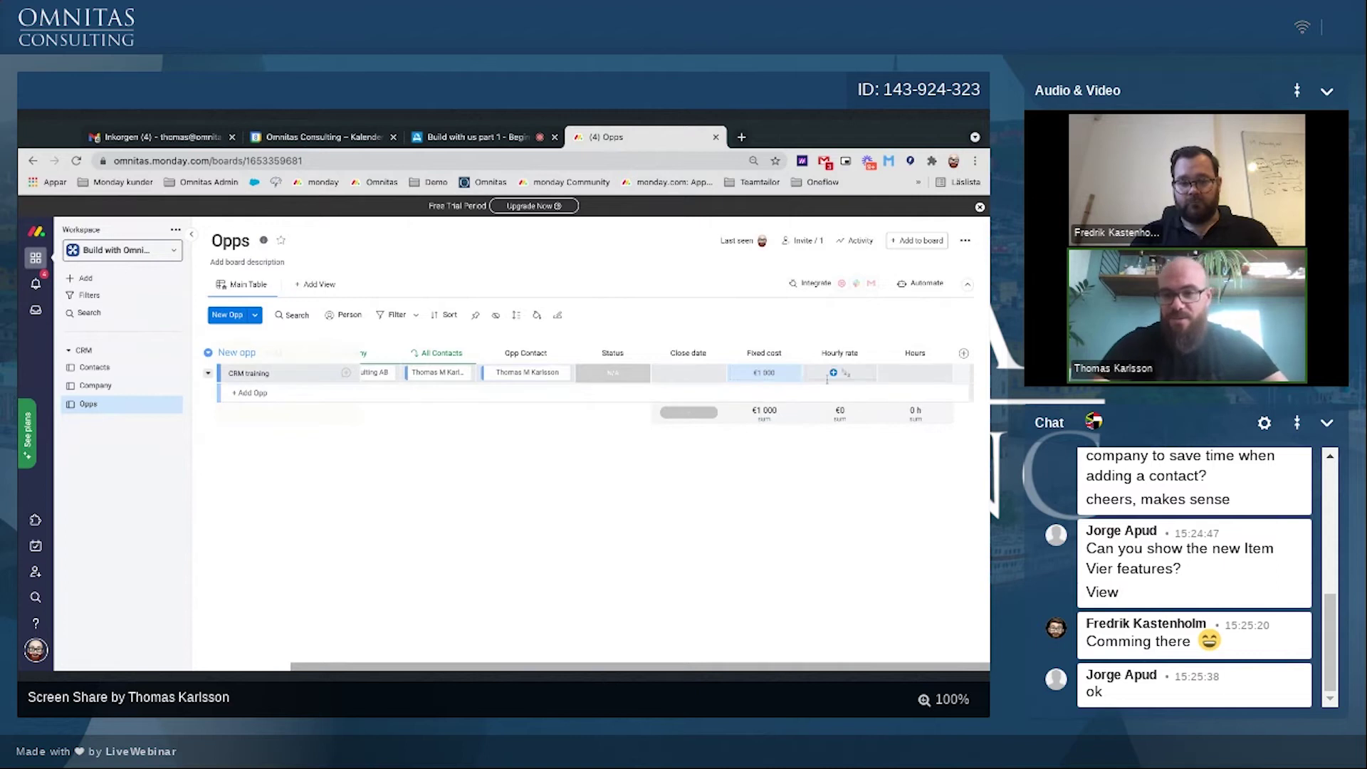
click(827, 379)
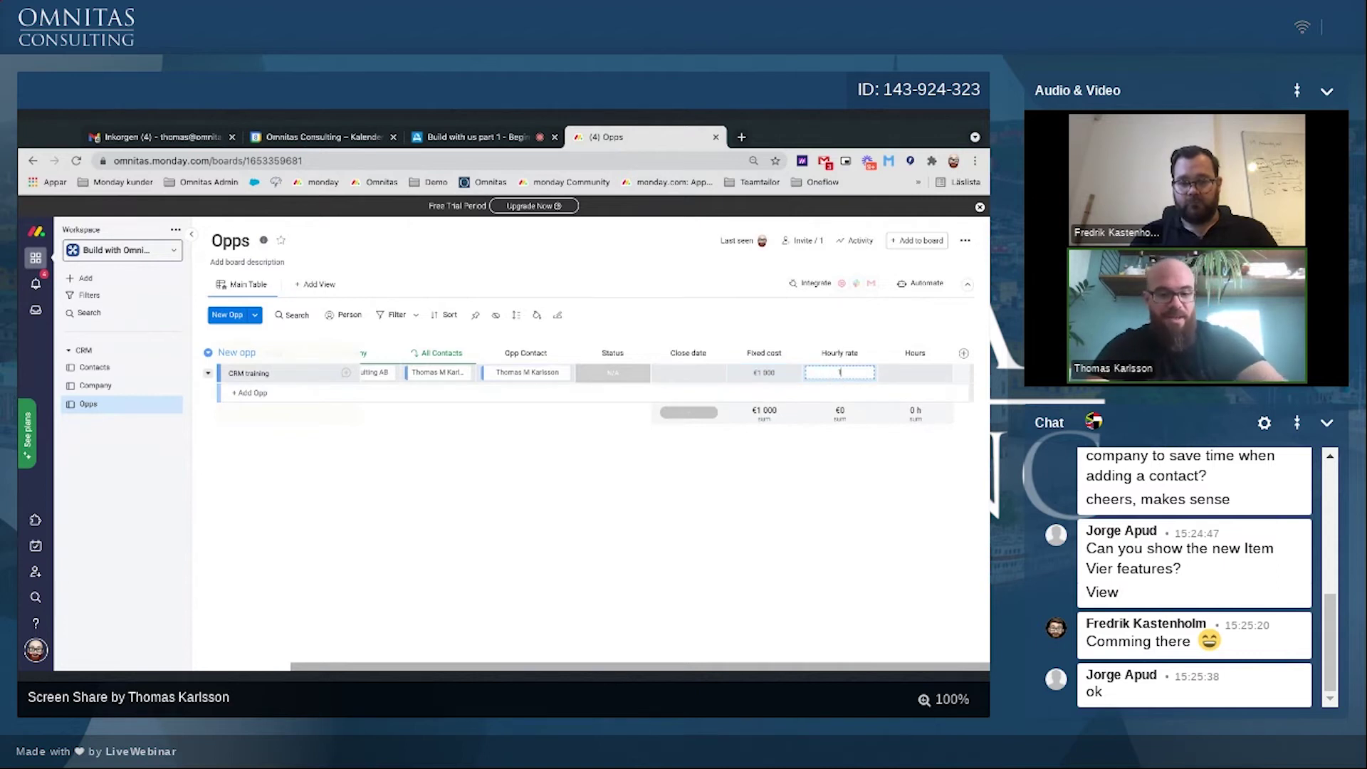
text(180)
key(Return)
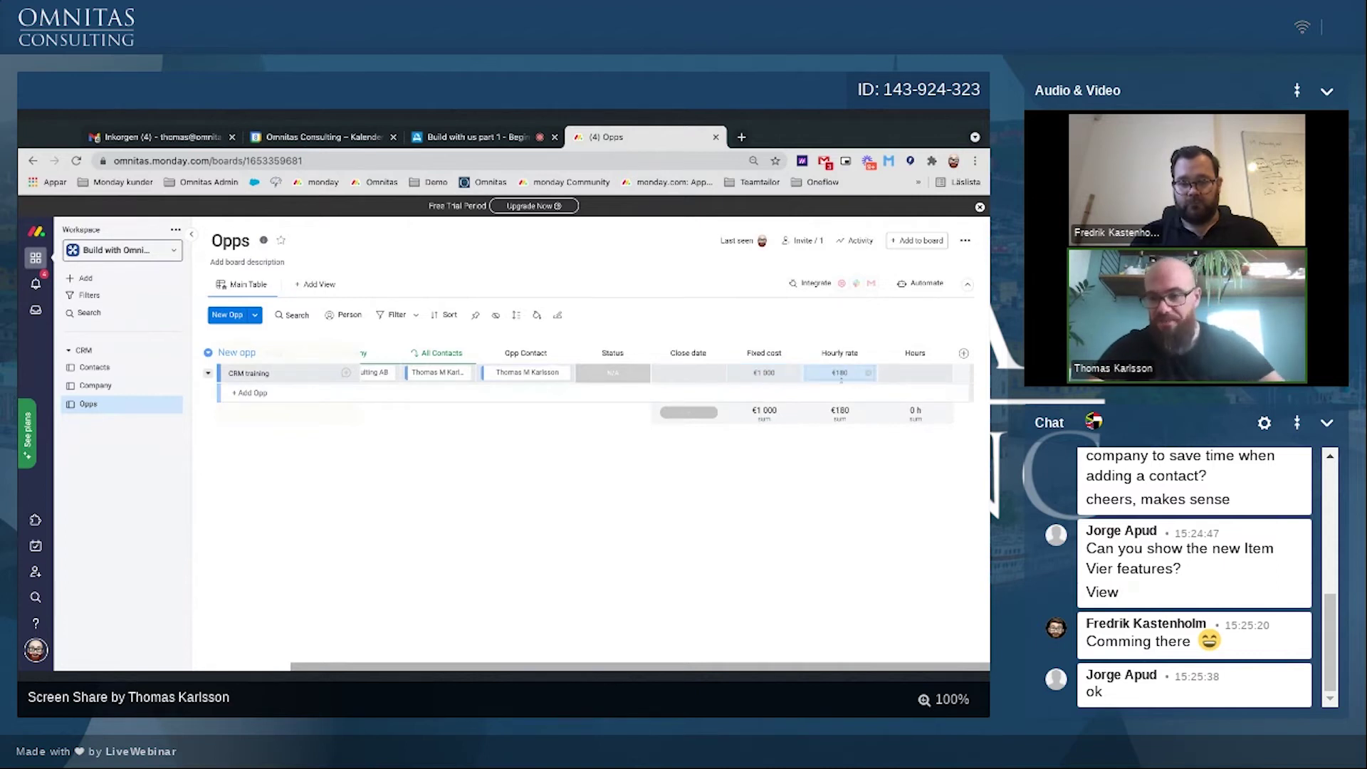
click(896, 371)
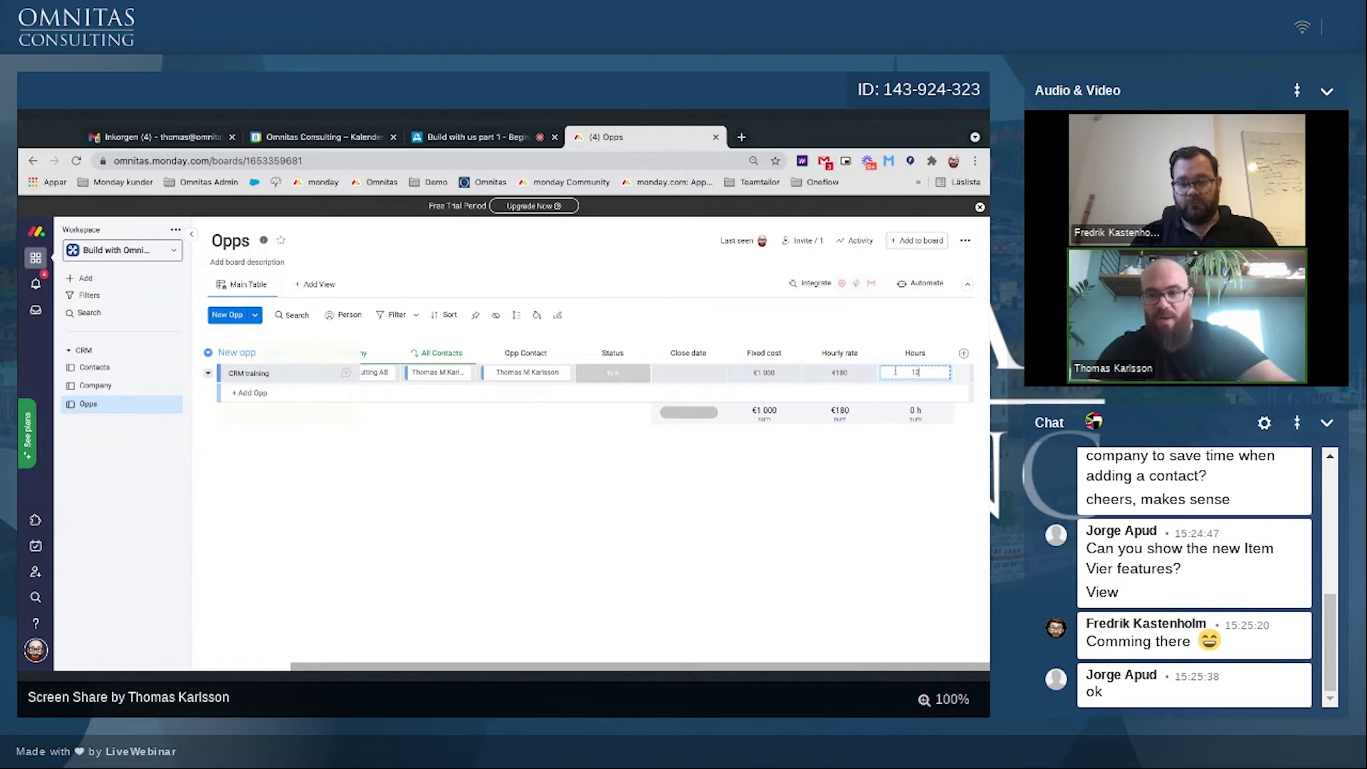
text(12)
key(Return)
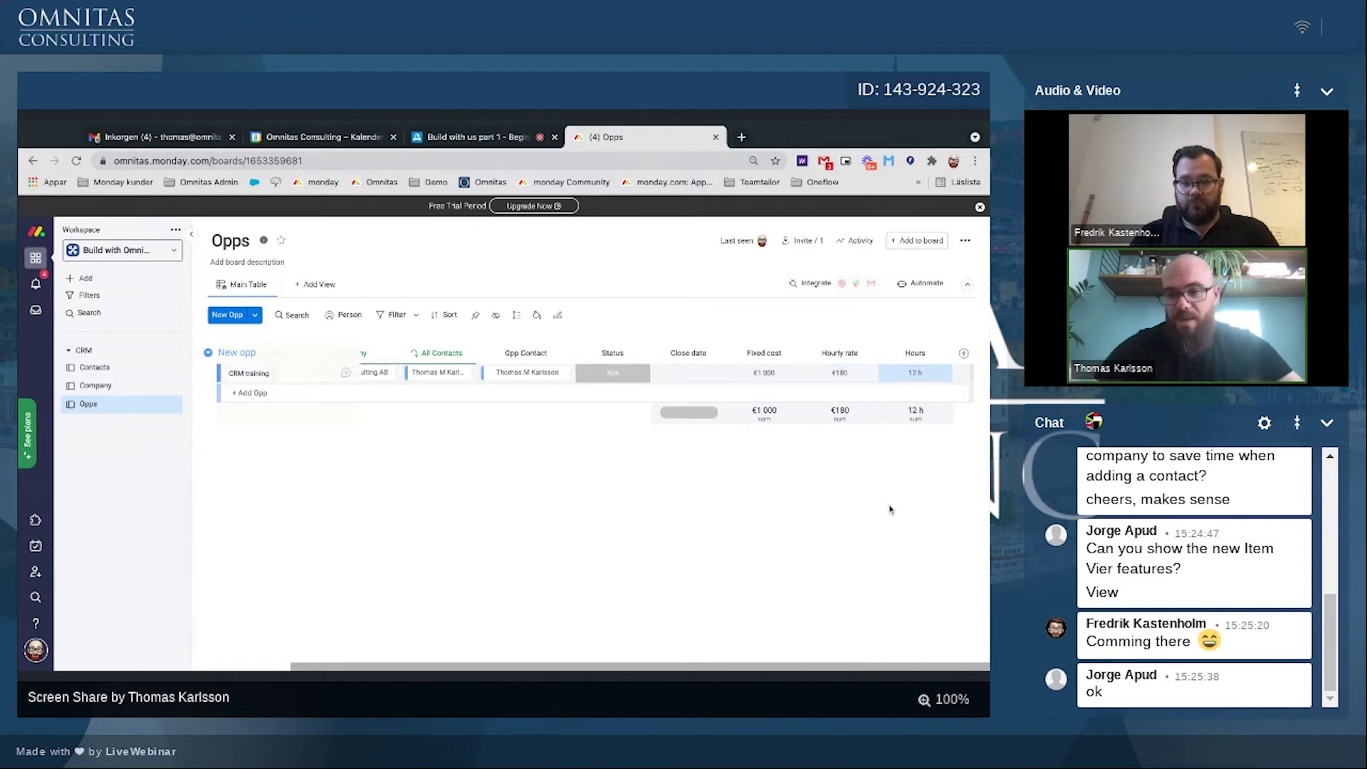
Step: Add a Formula column computing {Fixed cost}+({Hourly rate}*{Hours})
click(965, 354)
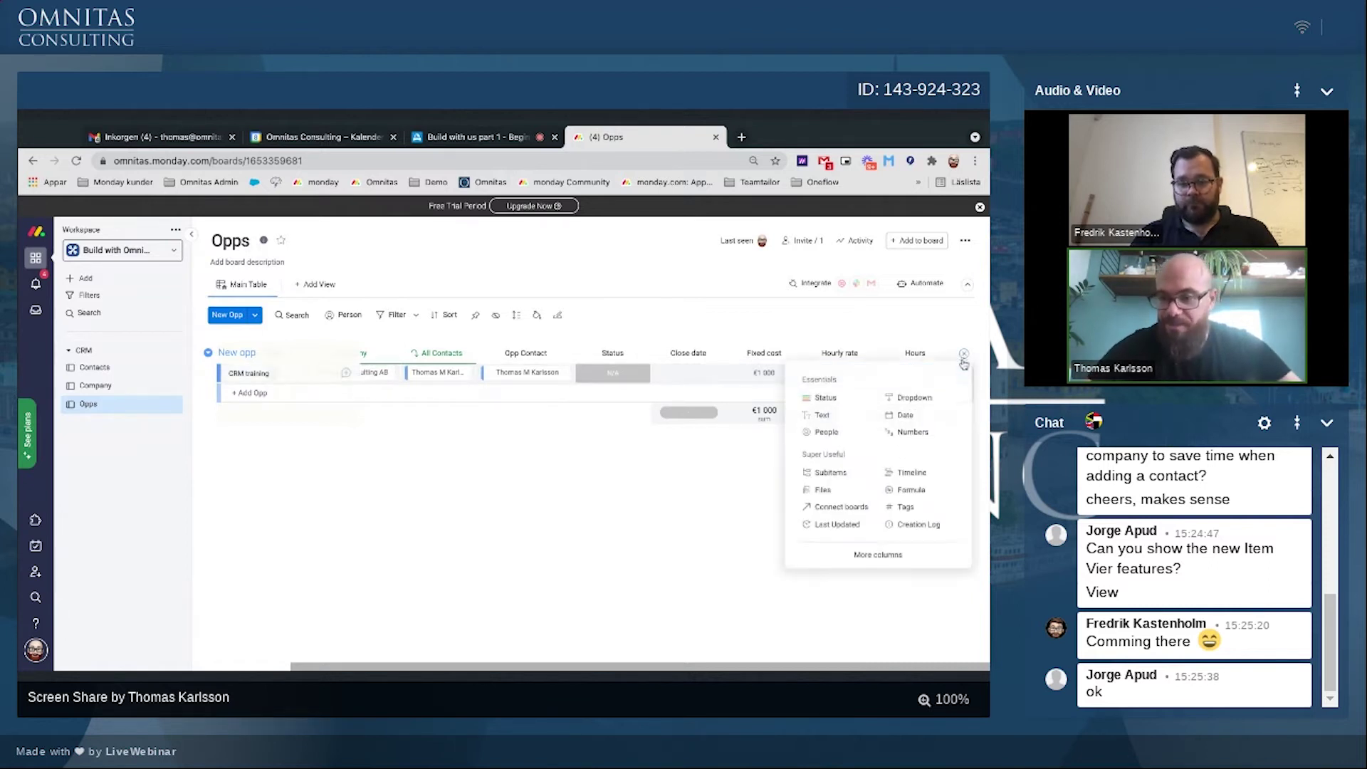
click(899, 490)
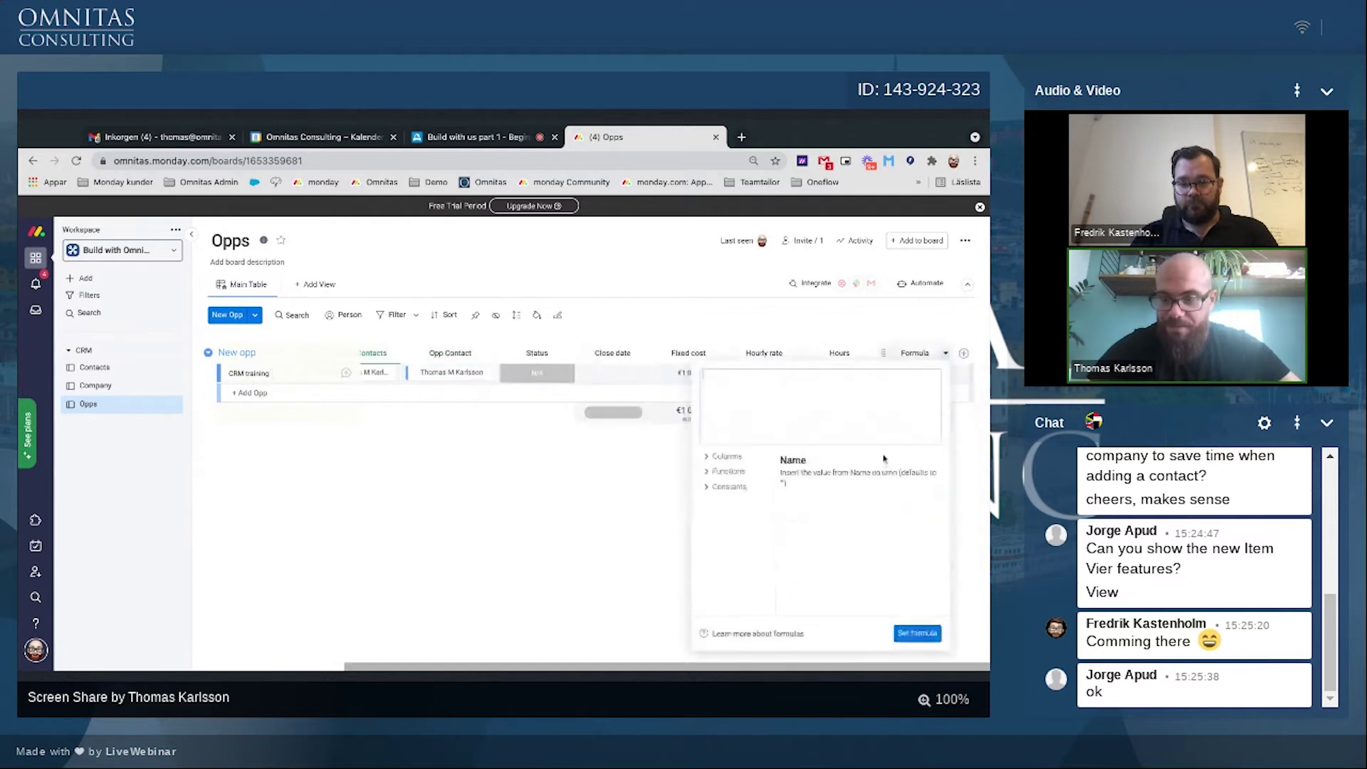
click(717, 459)
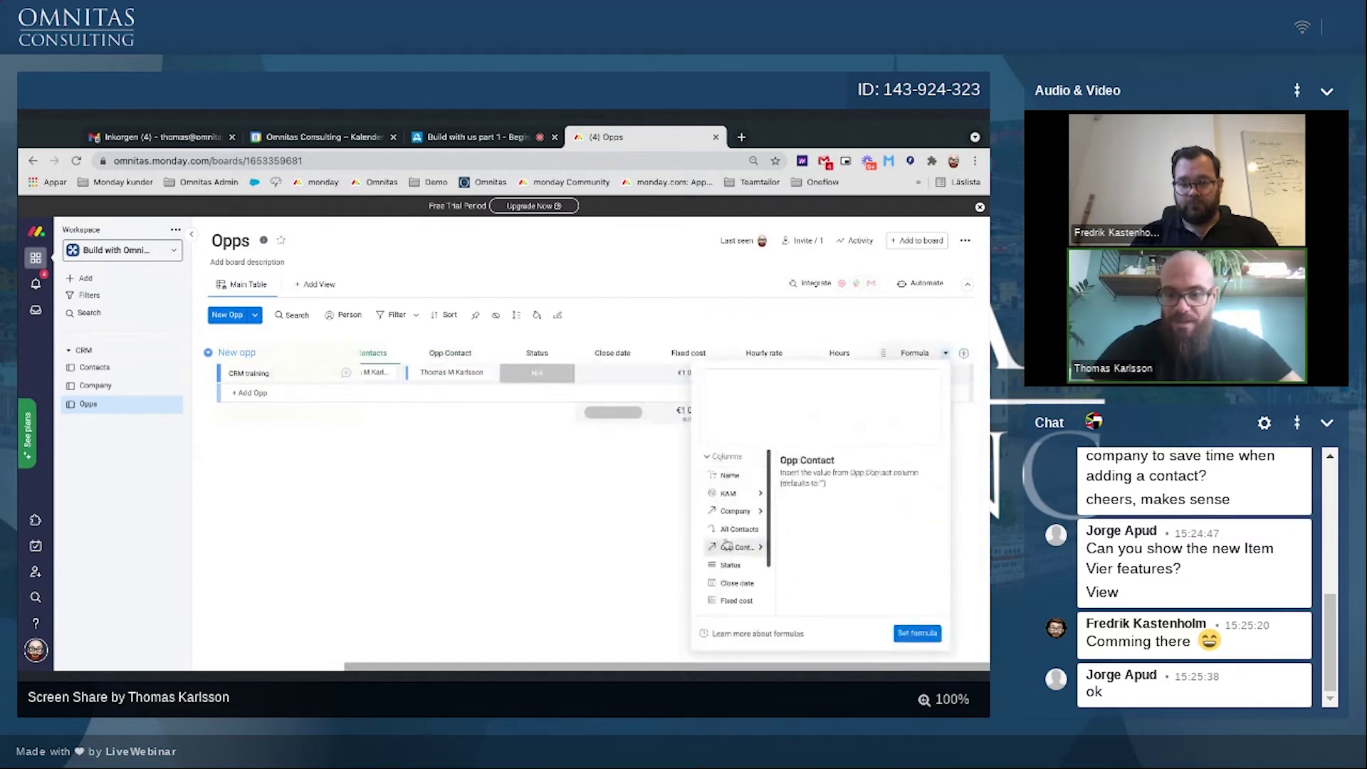
scroll(726, 527, down, 2)
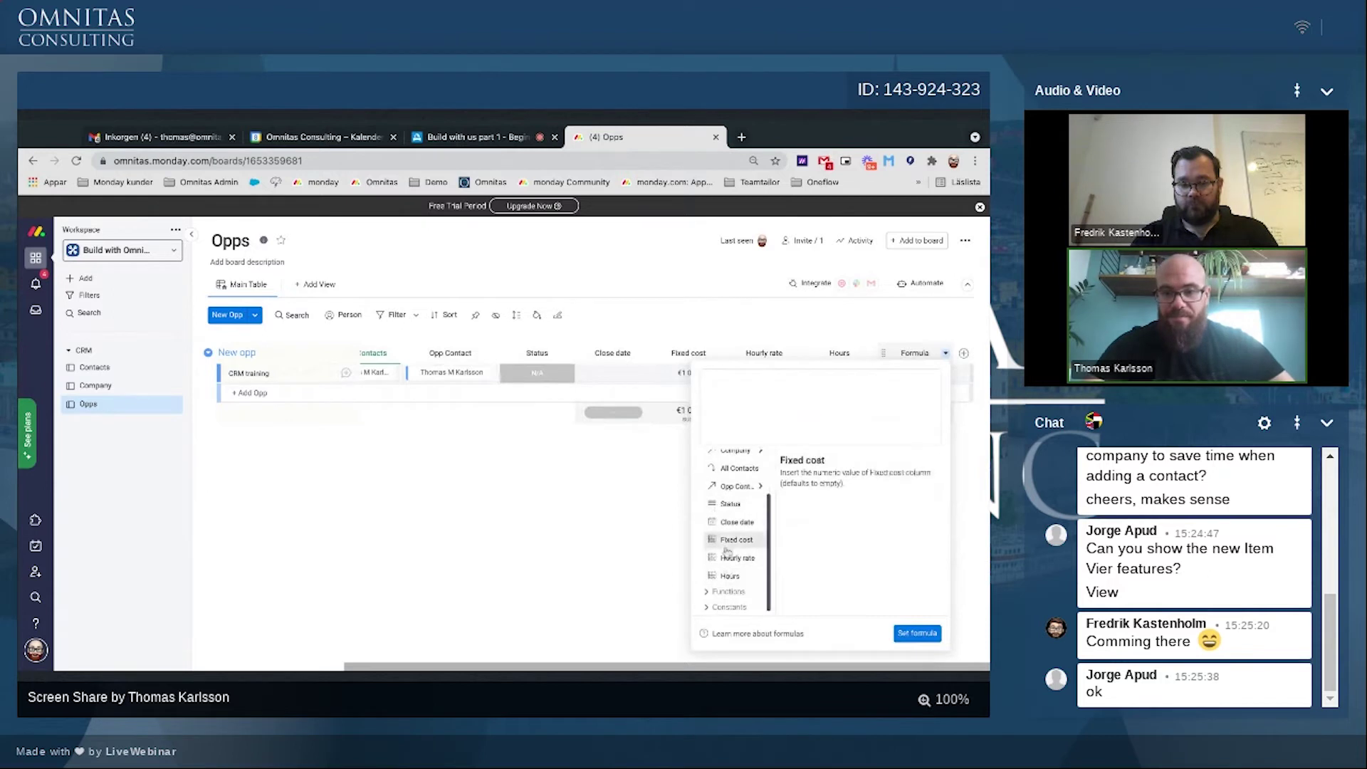
click(728, 547)
text(+()
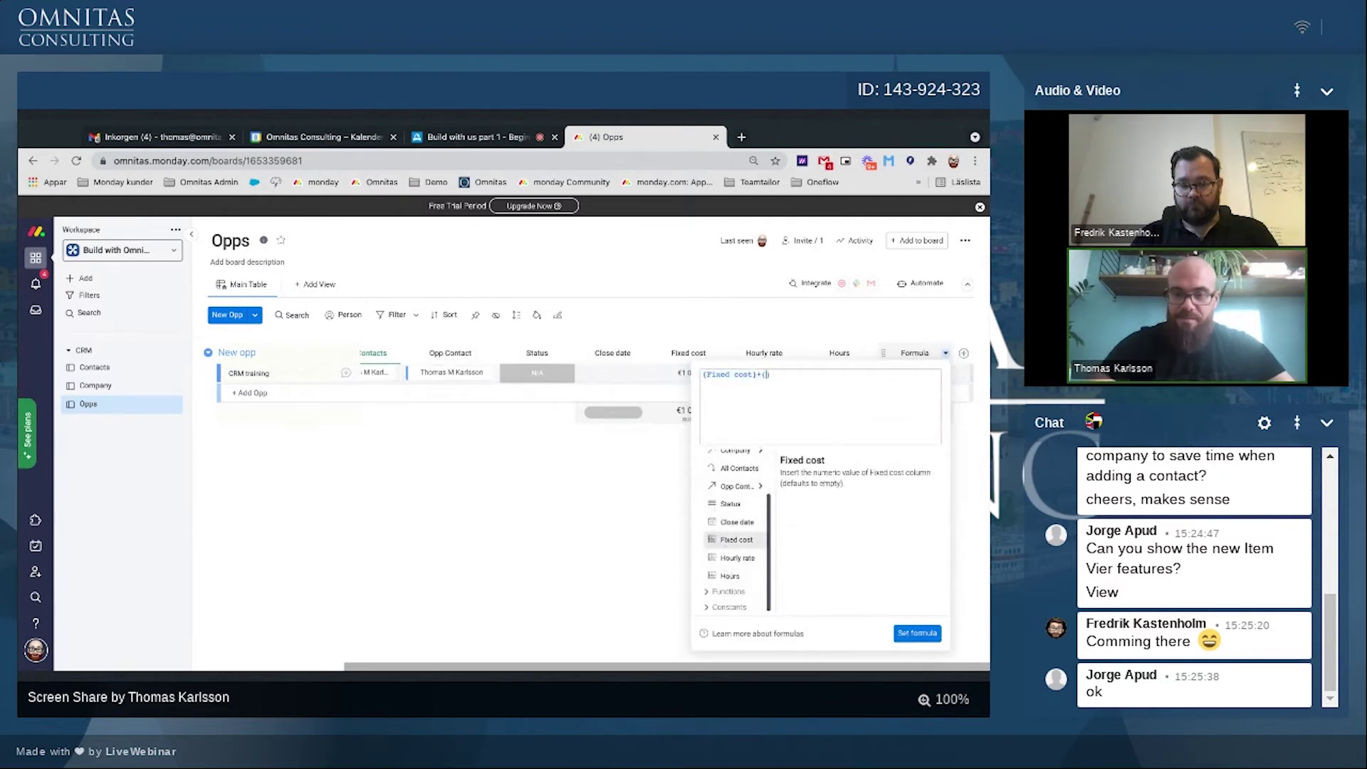
click(723, 558)
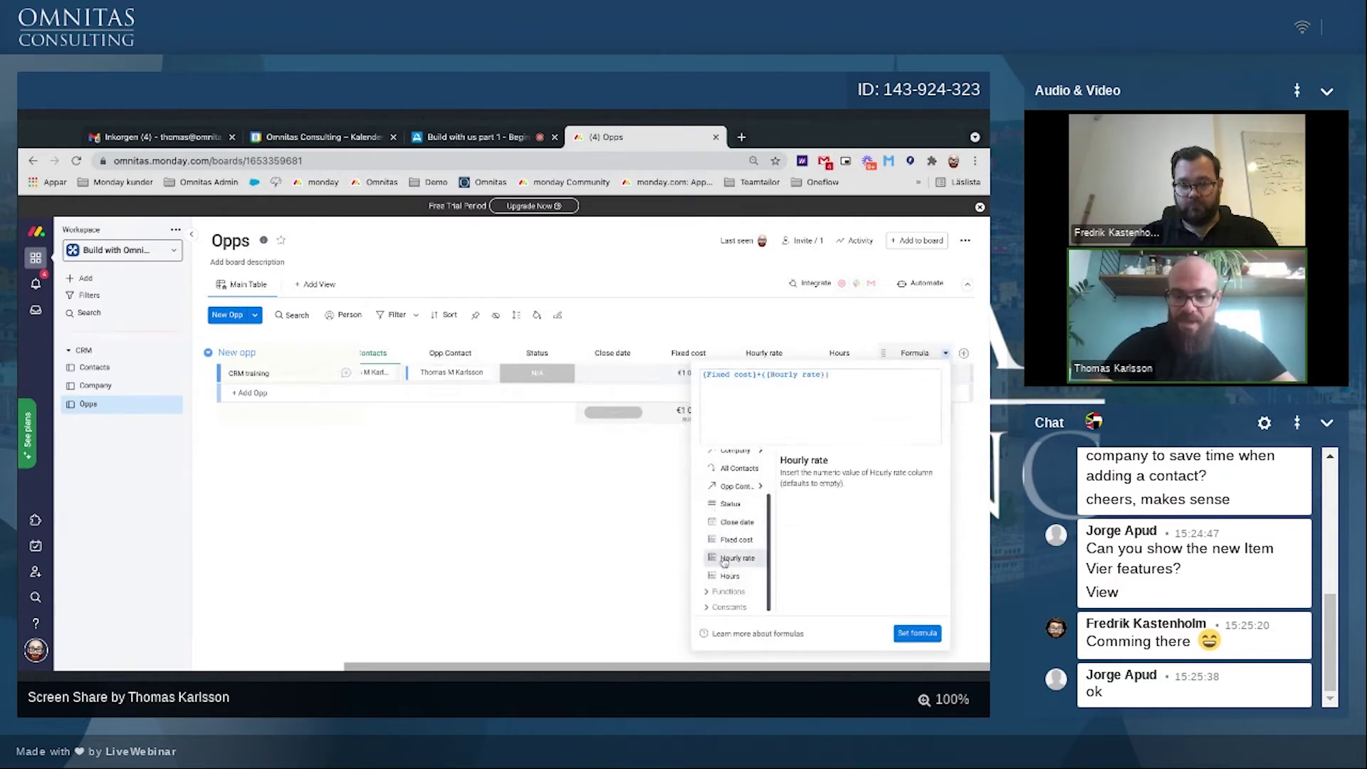
text(*)
click(721, 575)
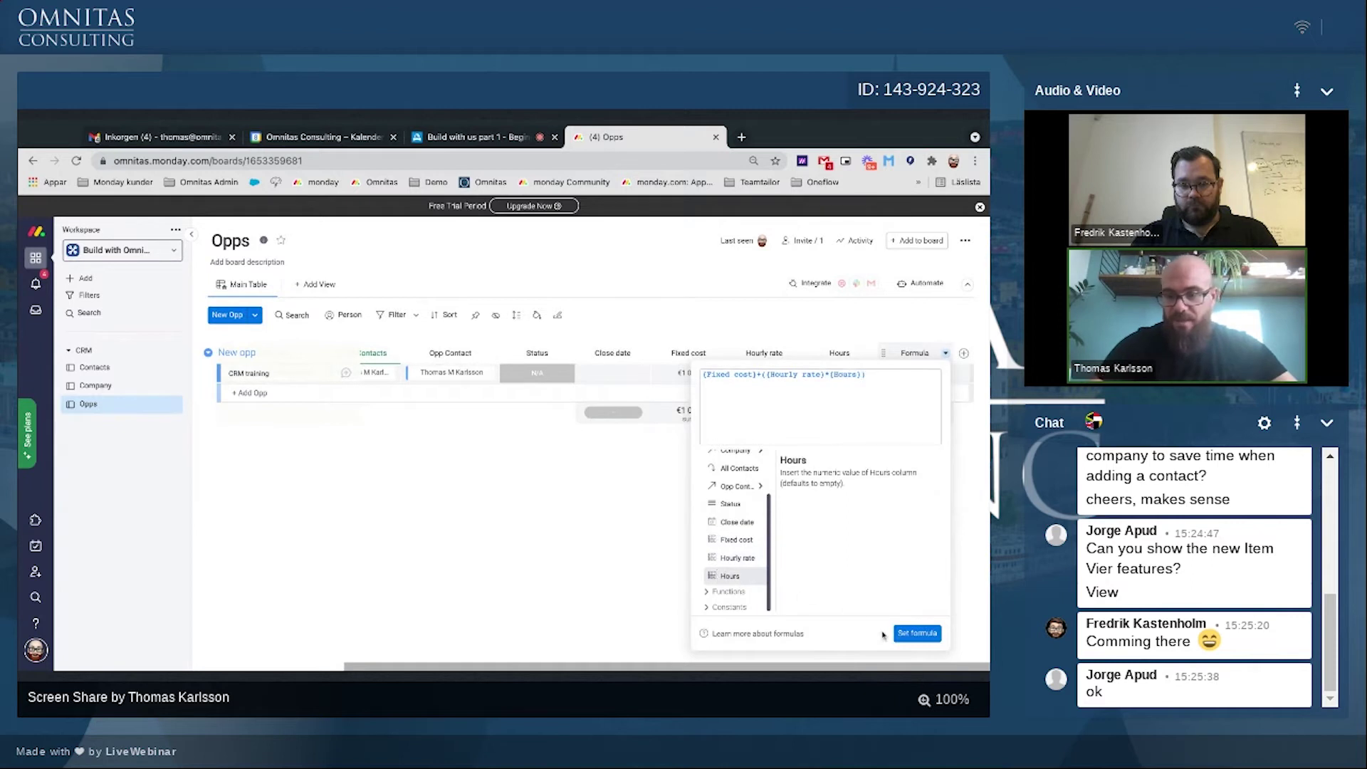
click(916, 633)
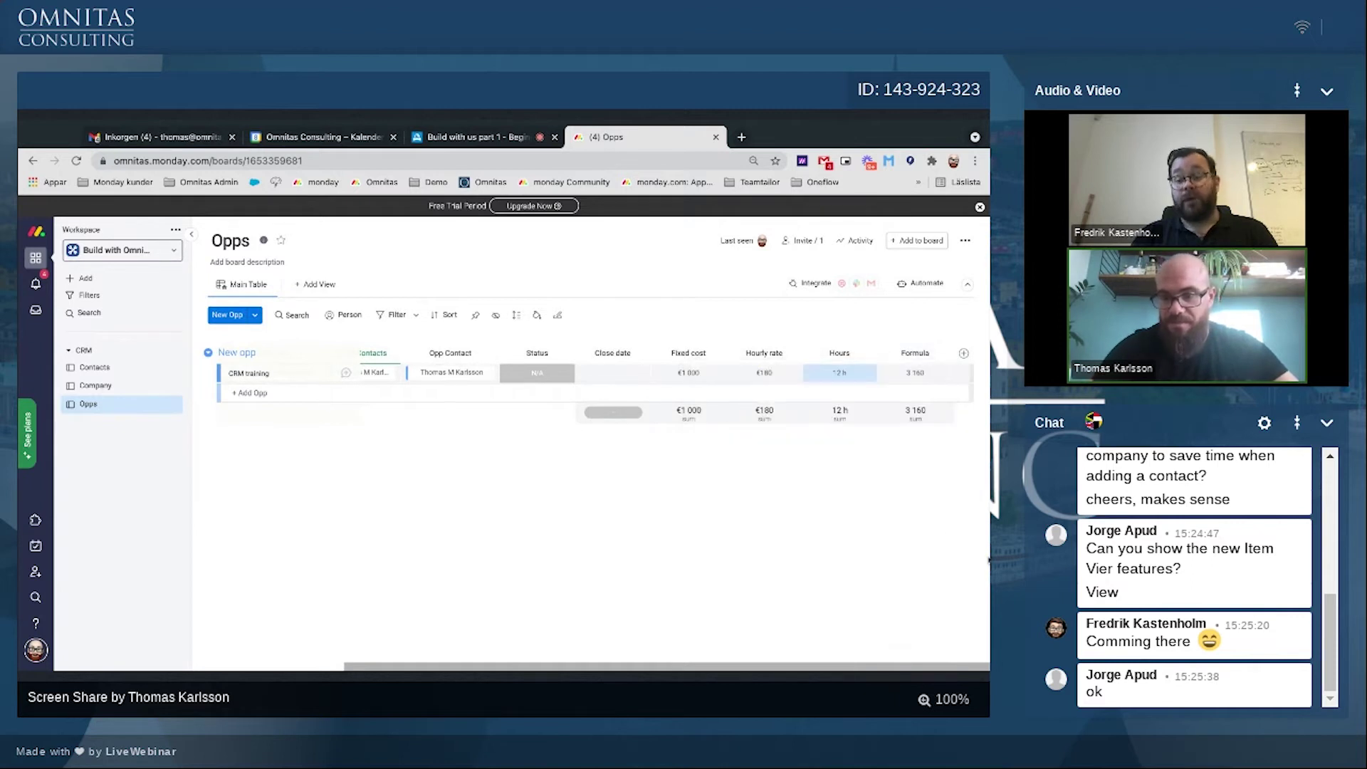
Step: Show the formula values in euros and rename the column Deal value
click(917, 421)
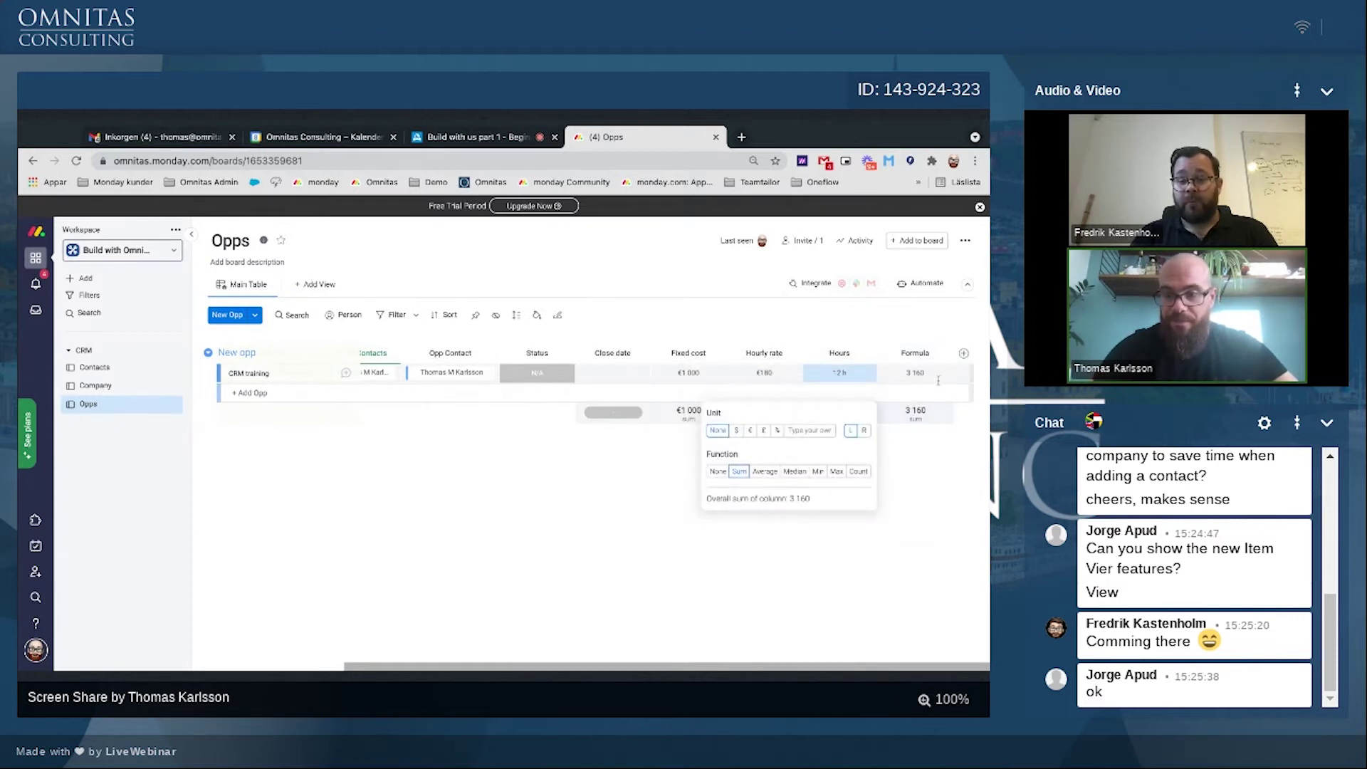
click(915, 374)
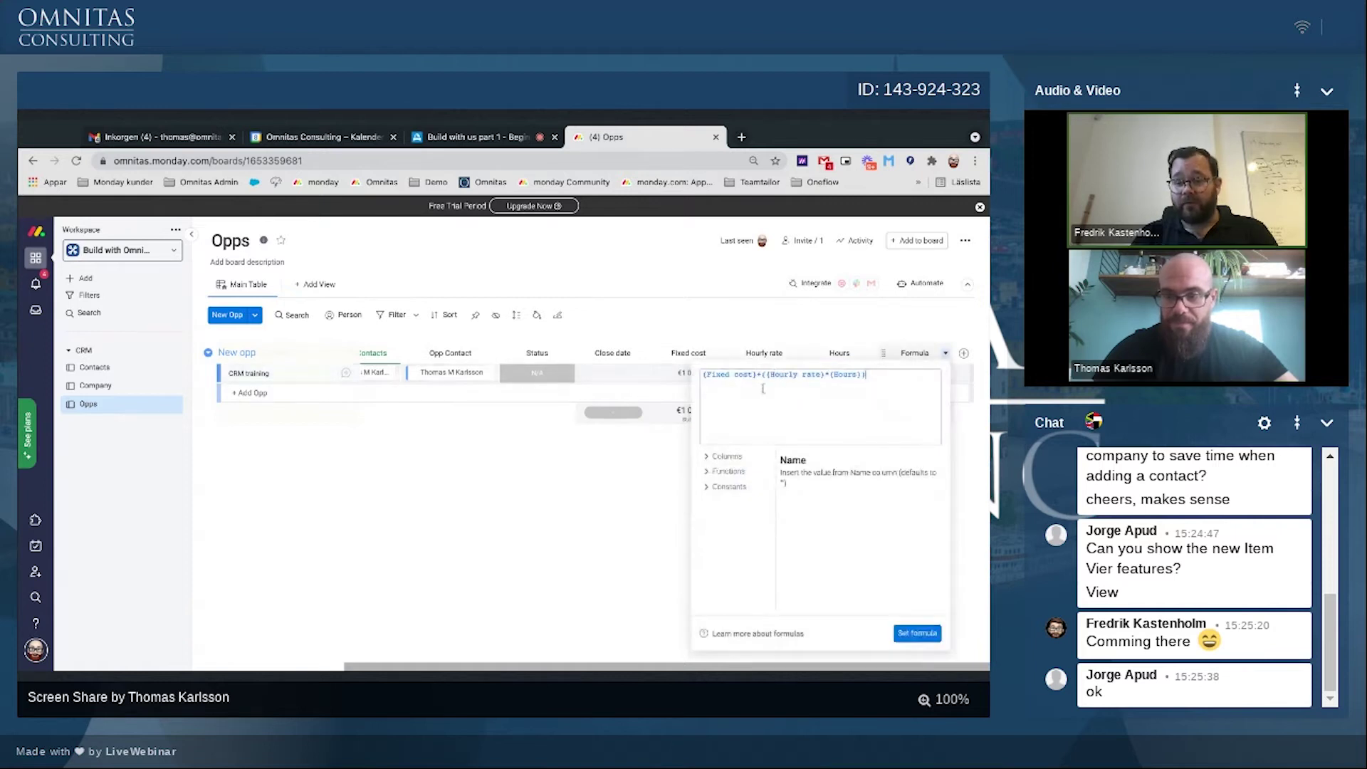
key(shift+Left)
key(shift+Left)
key(shift+Left)
key(shift+Left)
key(shift+Left)
key(shift+Left)
key(shift+Left)
key(shift+Left)
key(shift+Left)
key(shift+Left)
key(shift+Left)
key(shift+Left)
key(shift+Left)
key(shift+Left)
key(shift+Left)
key(shift+Left)
key(shift+Left)
key(shift+Left)
key(shift+Left)
key(shift+Left)
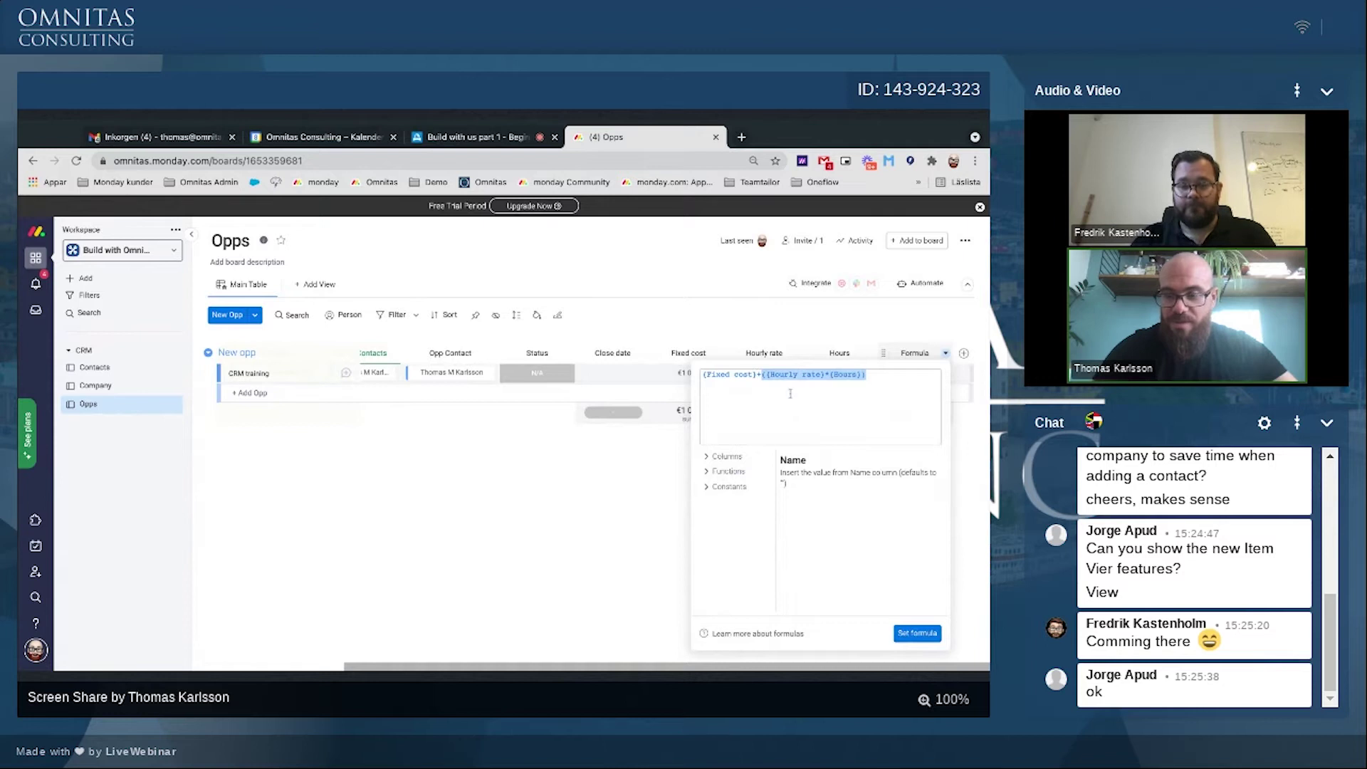
click(918, 633)
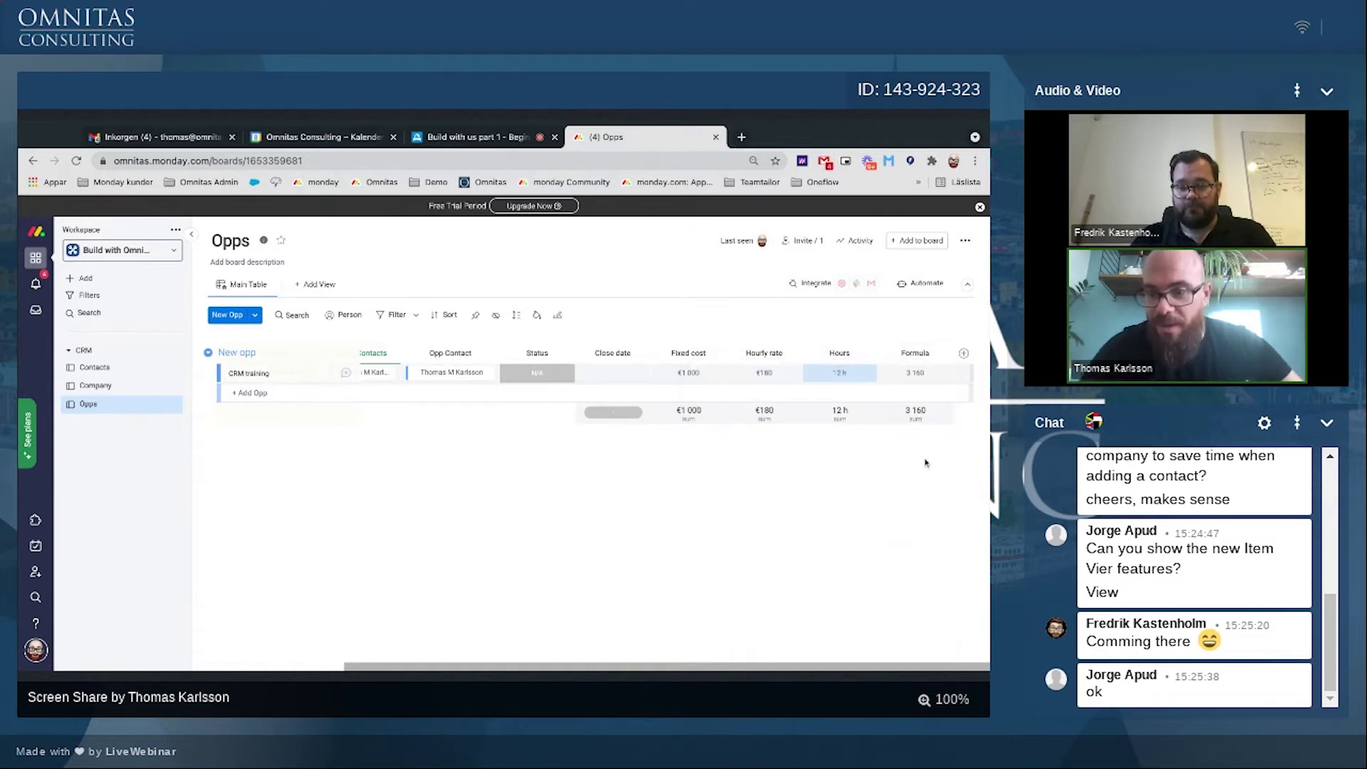
click(918, 424)
click(749, 430)
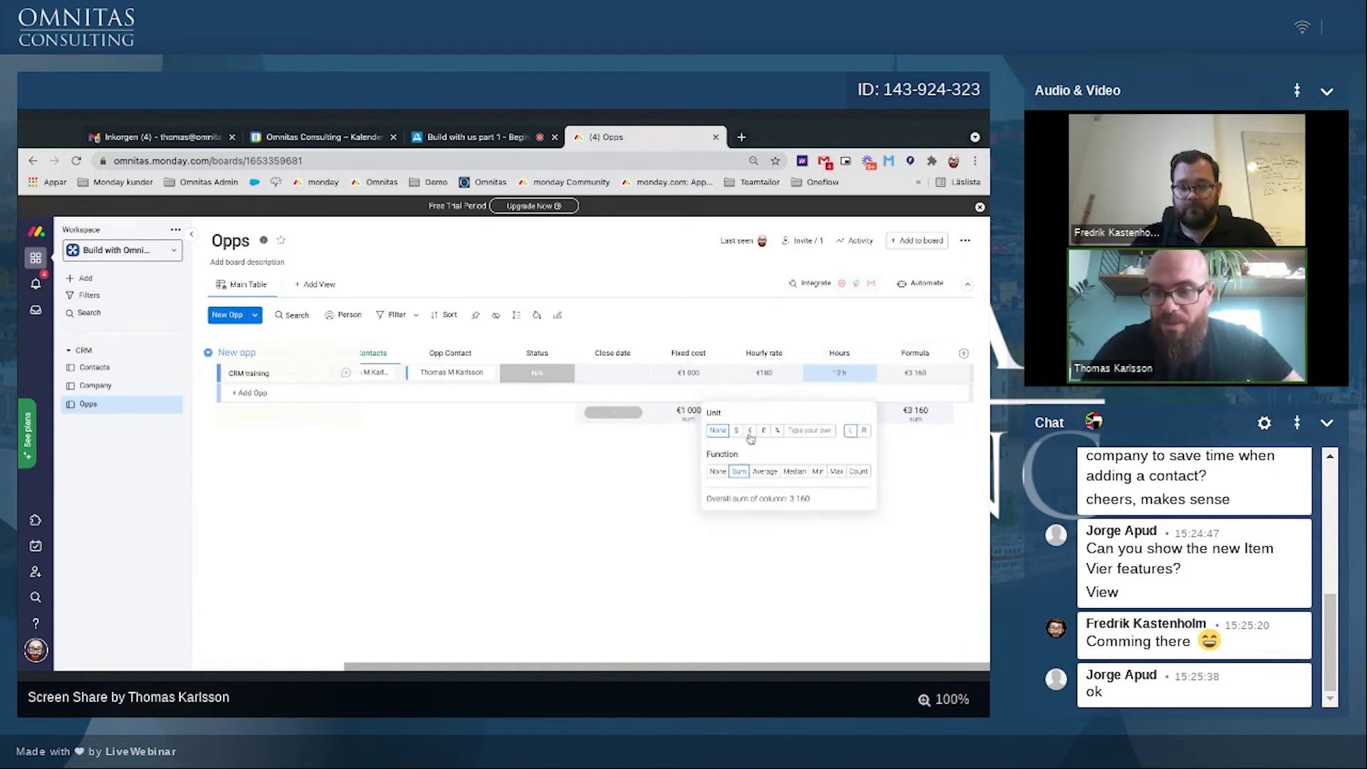
click(932, 532)
double_click(919, 354)
text(Dea)
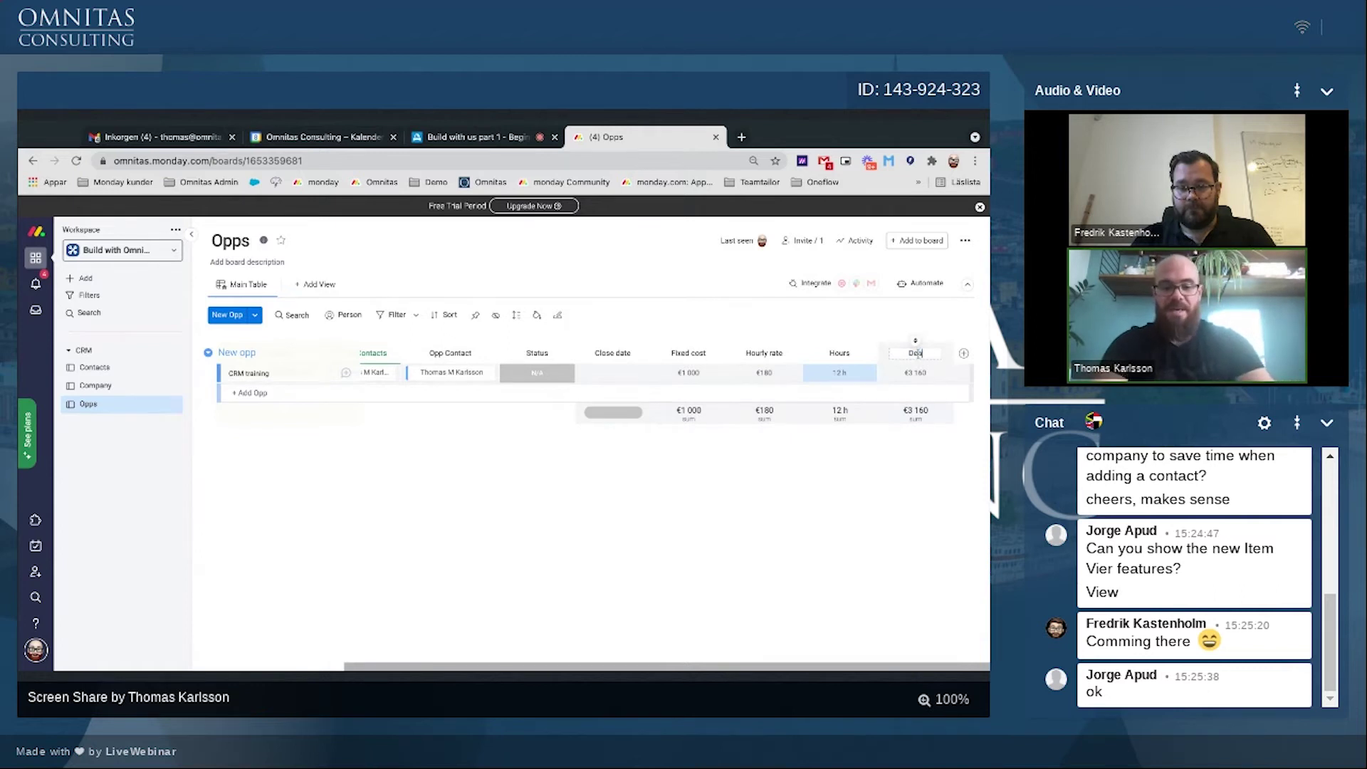
text(l valu)
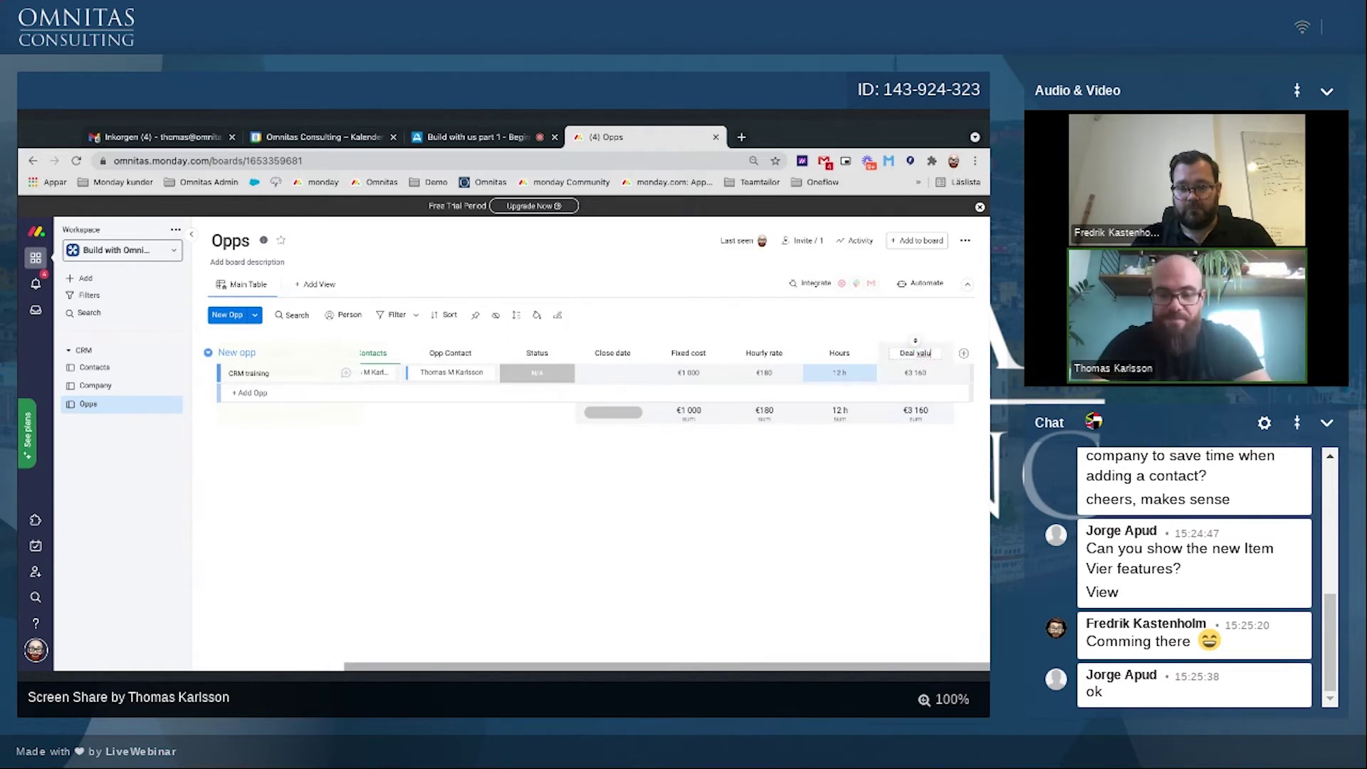
text(e)
key(Return)
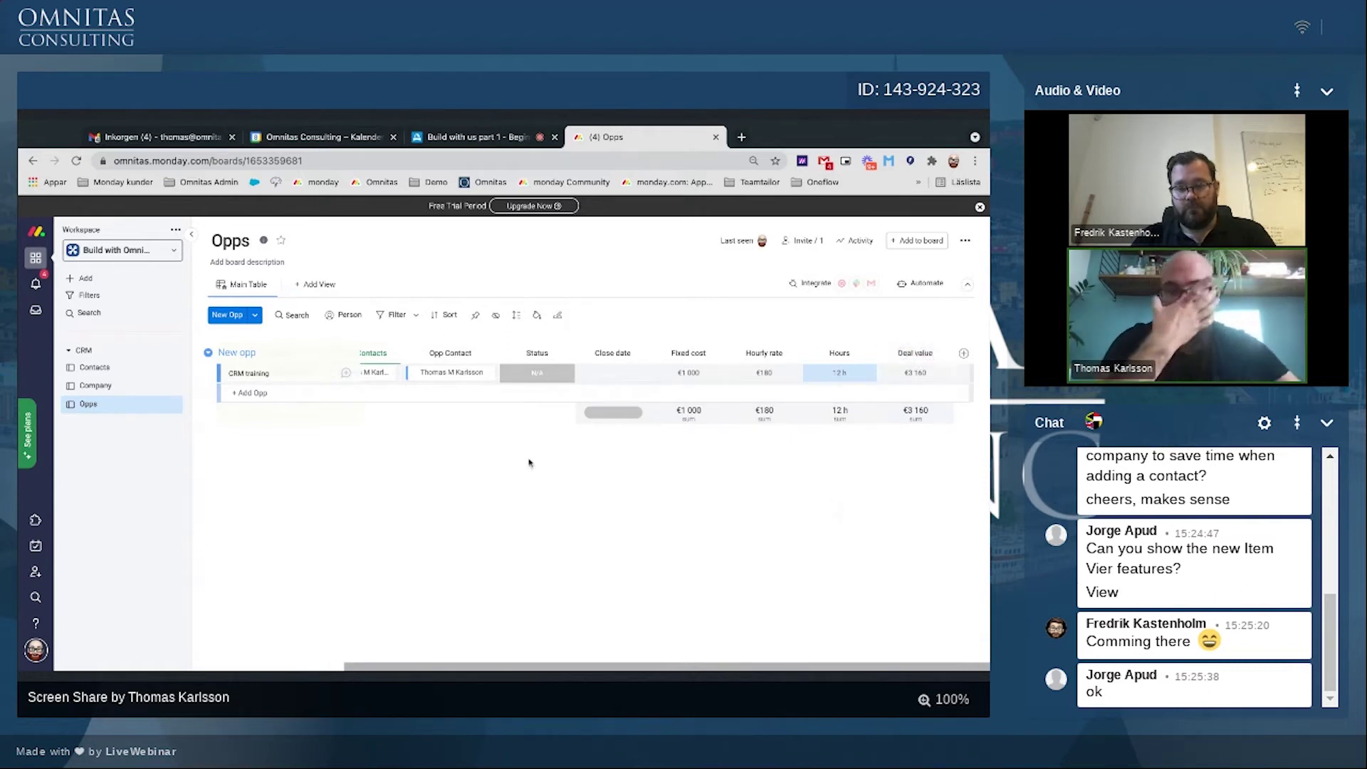
Step: Add Sales training (Exploration) and Marketing strategy (Demo) opportunities
click(249, 393)
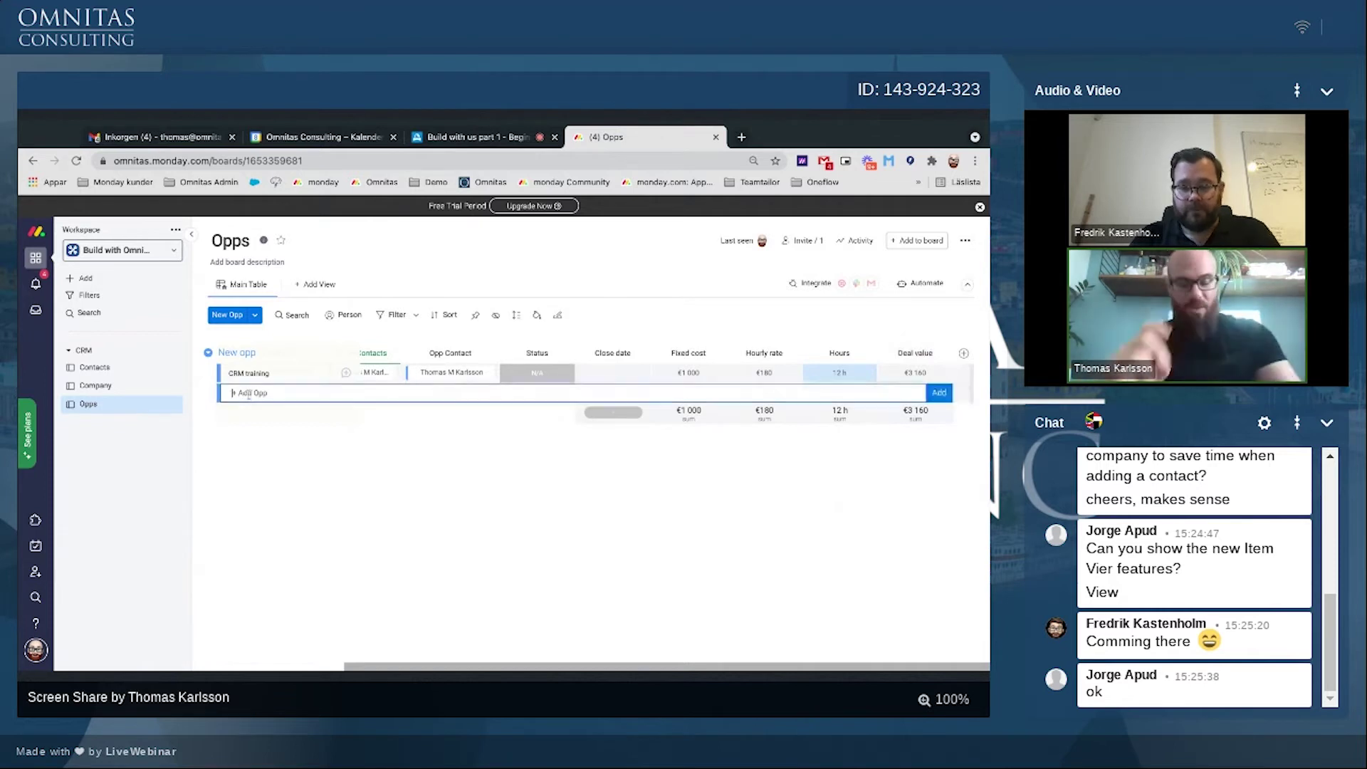
text(Sales tra)
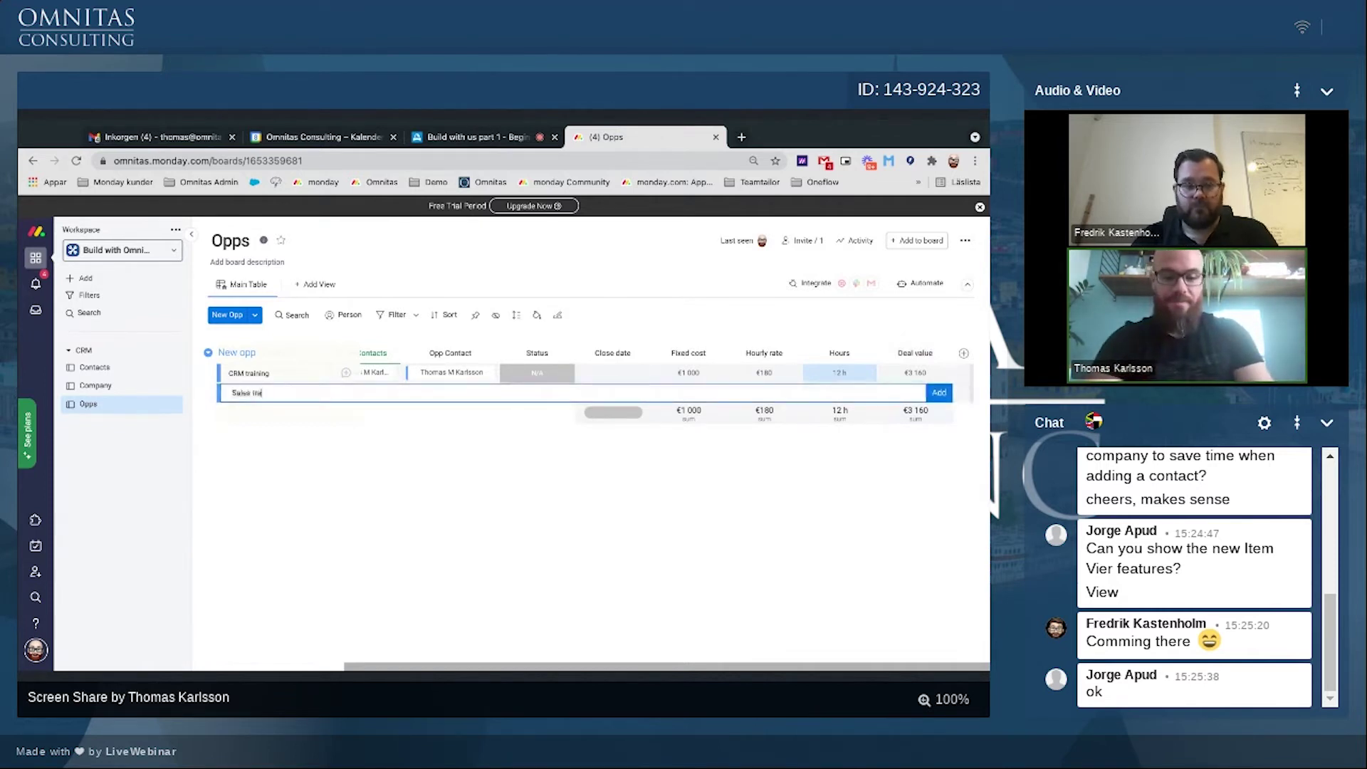
text(ining)
key(Return)
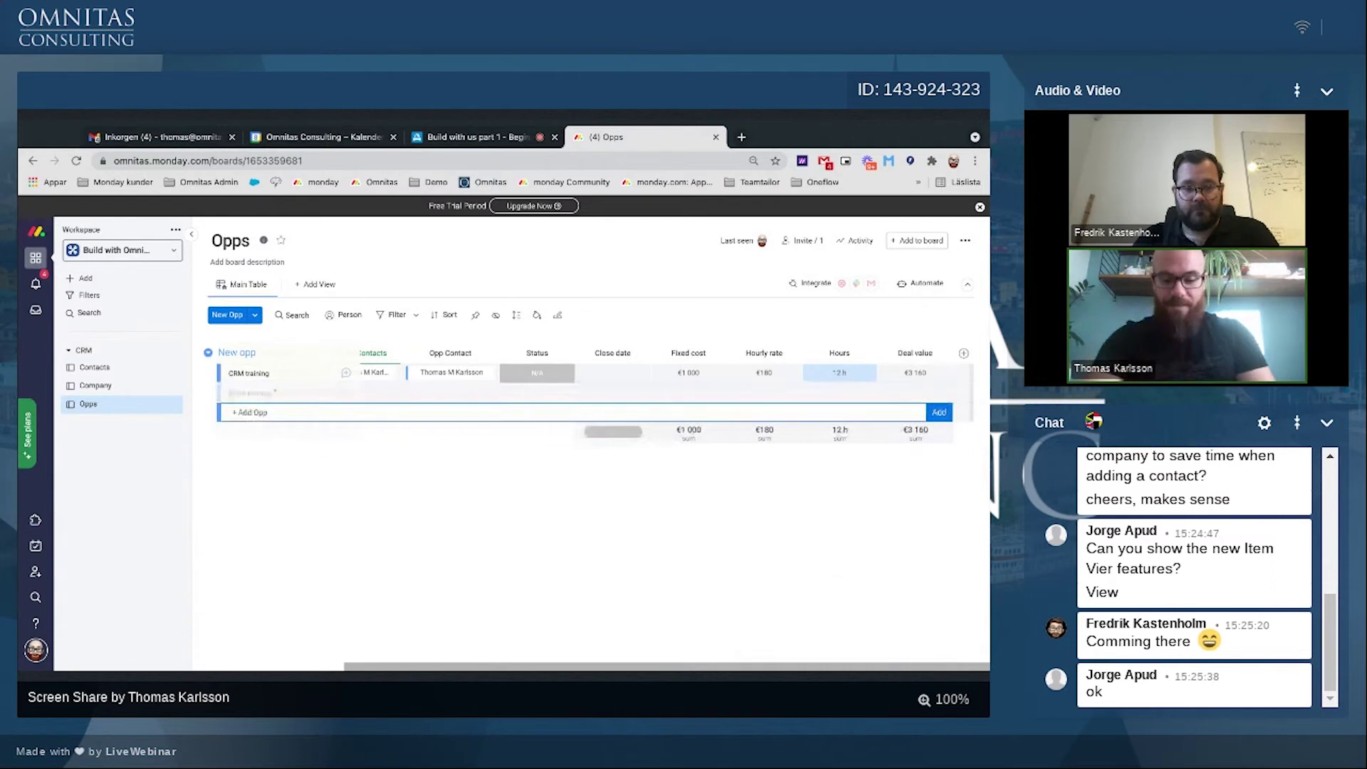
text(Marketing)
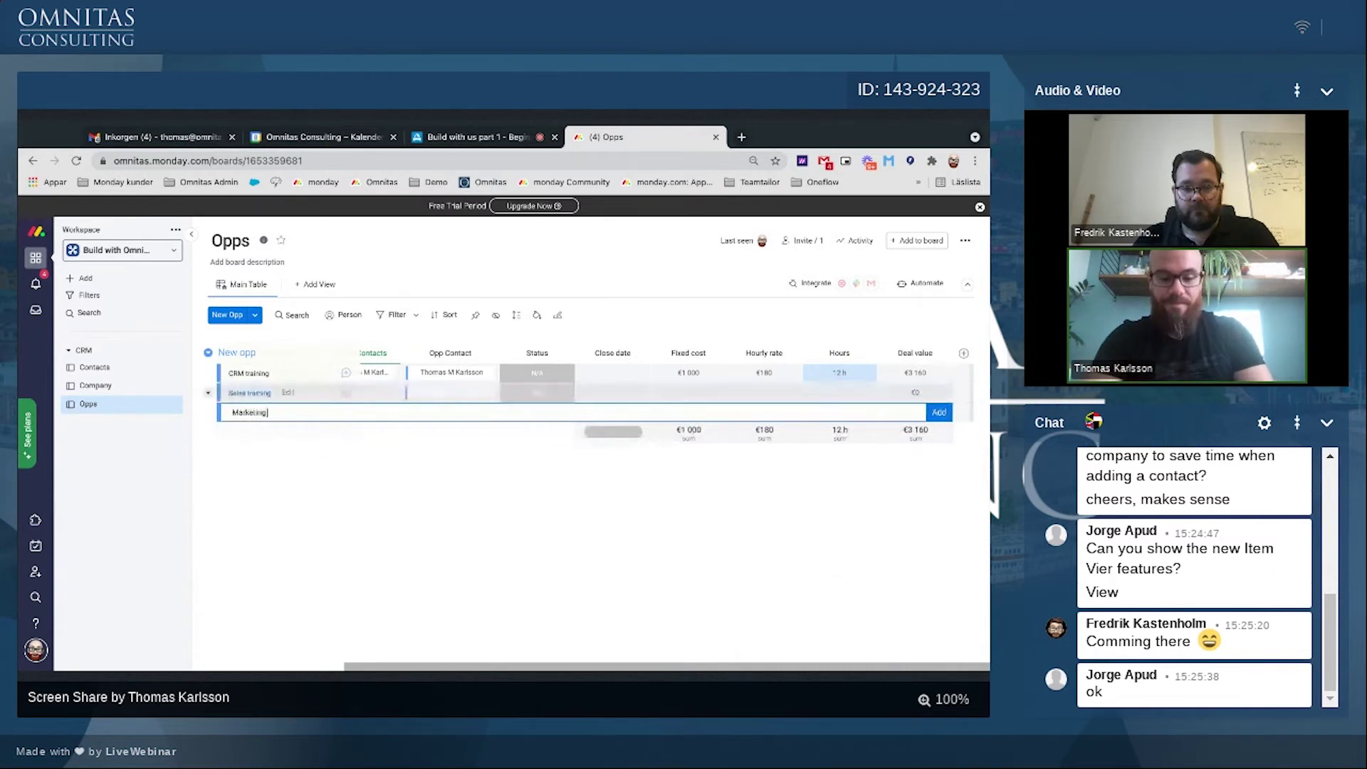
text( strategy)
key(Return)
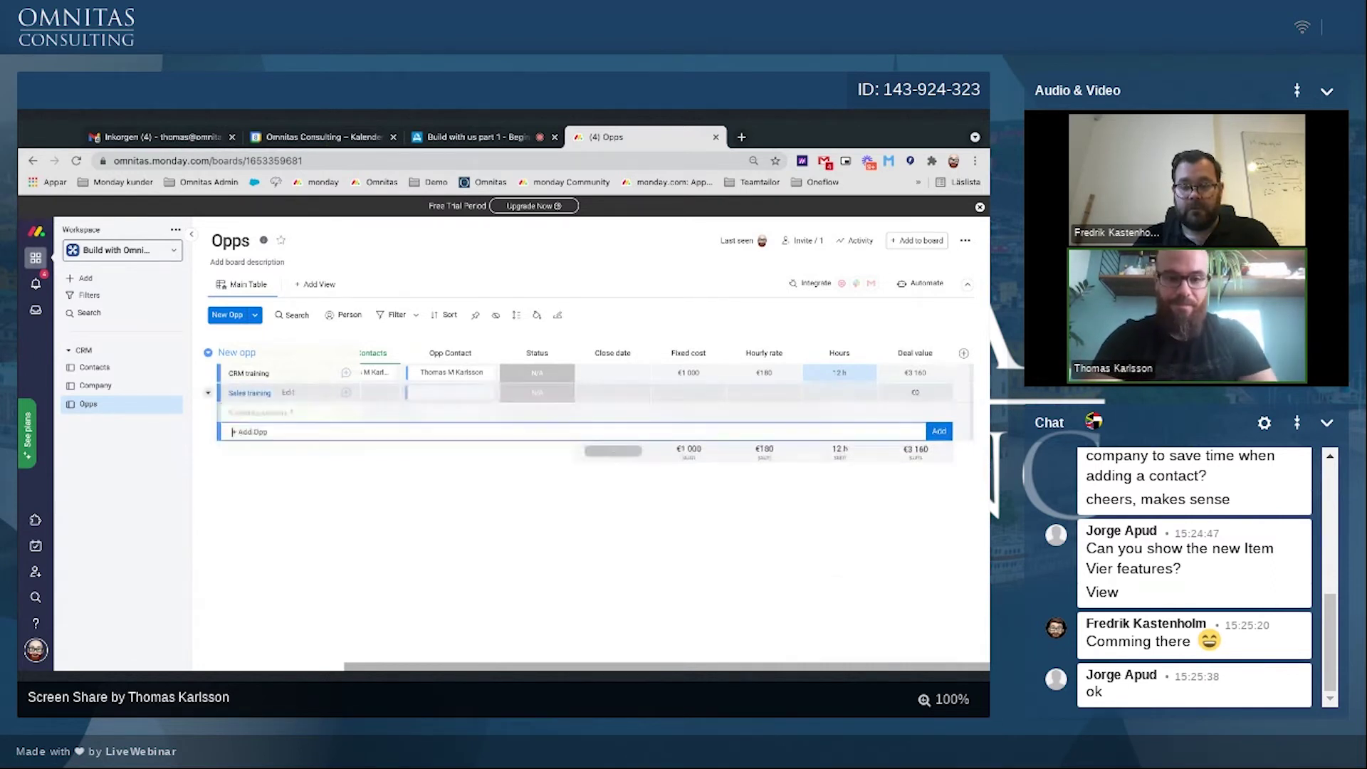
click(537, 392)
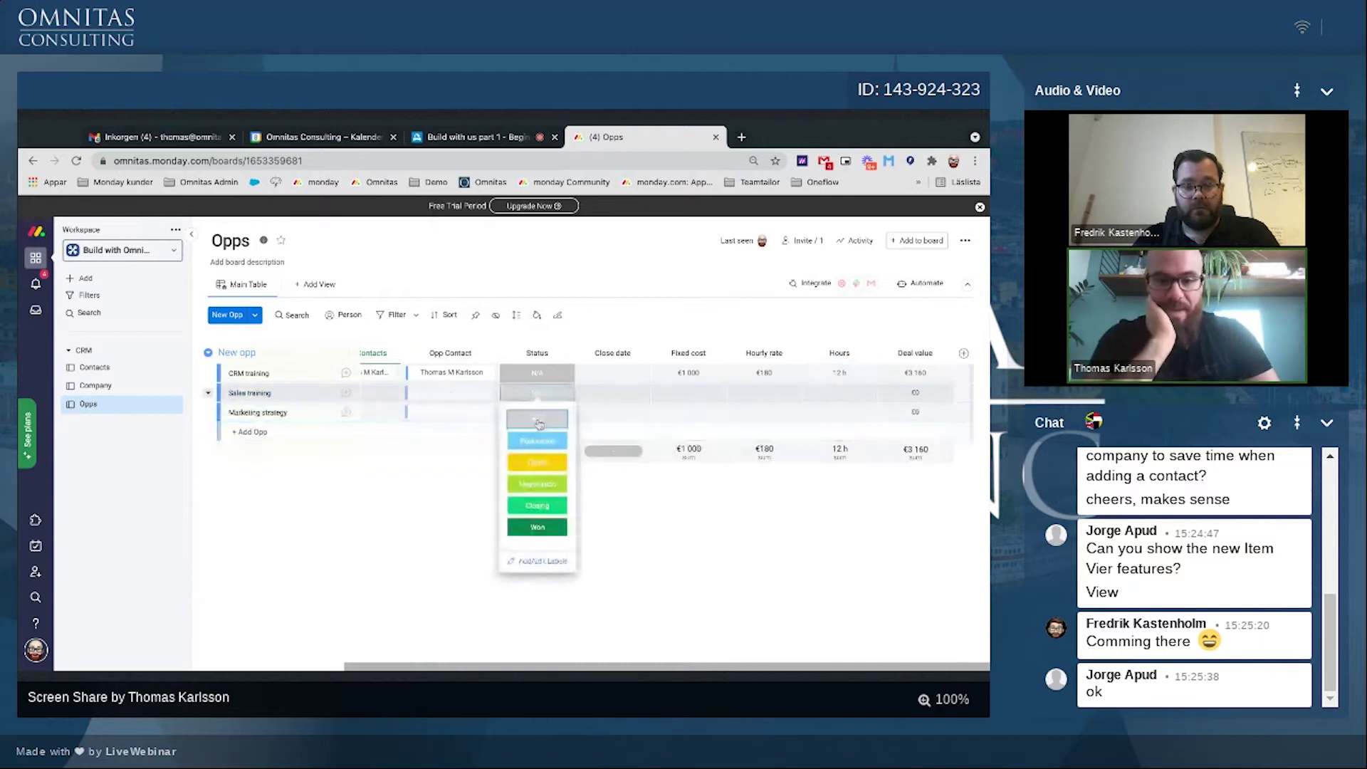
click(534, 427)
click(537, 412)
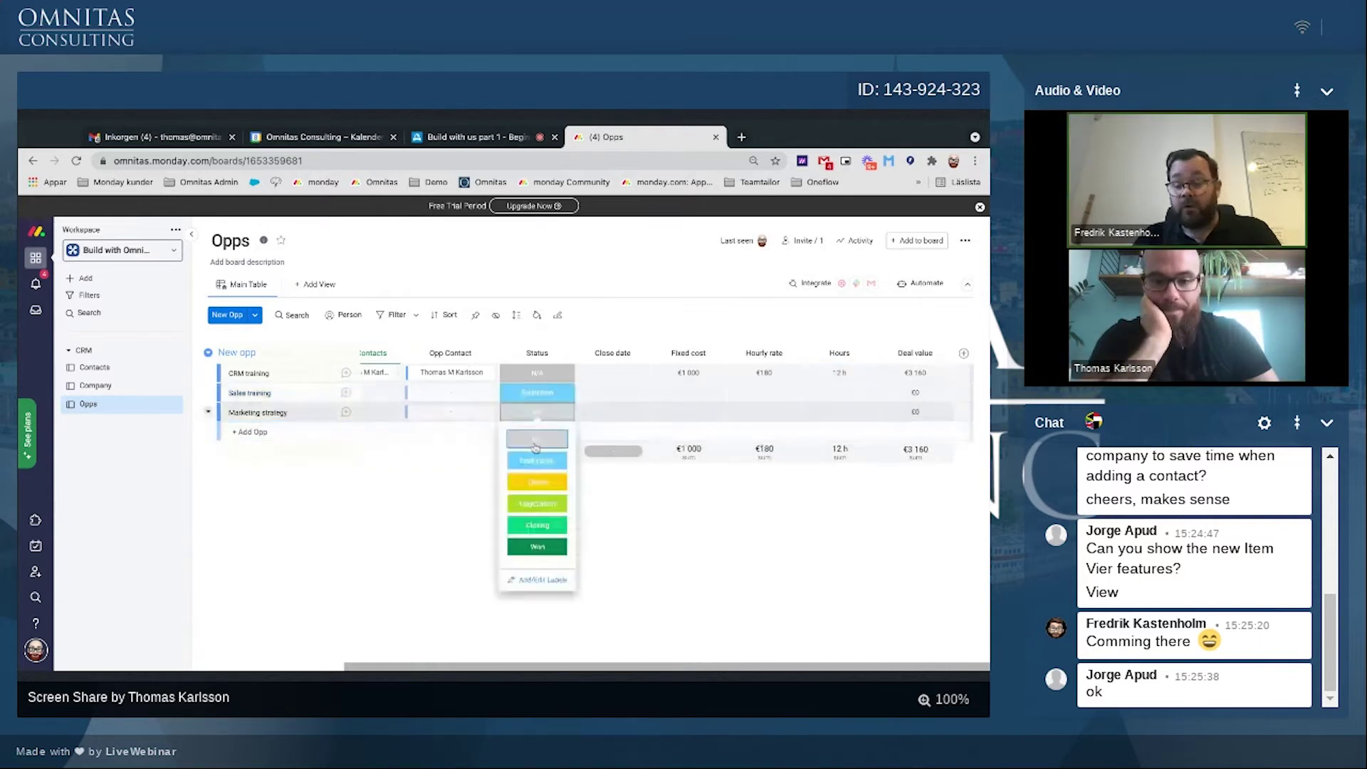
click(537, 479)
Step: Add a Consultation opportunity with status Negotiation
click(231, 431)
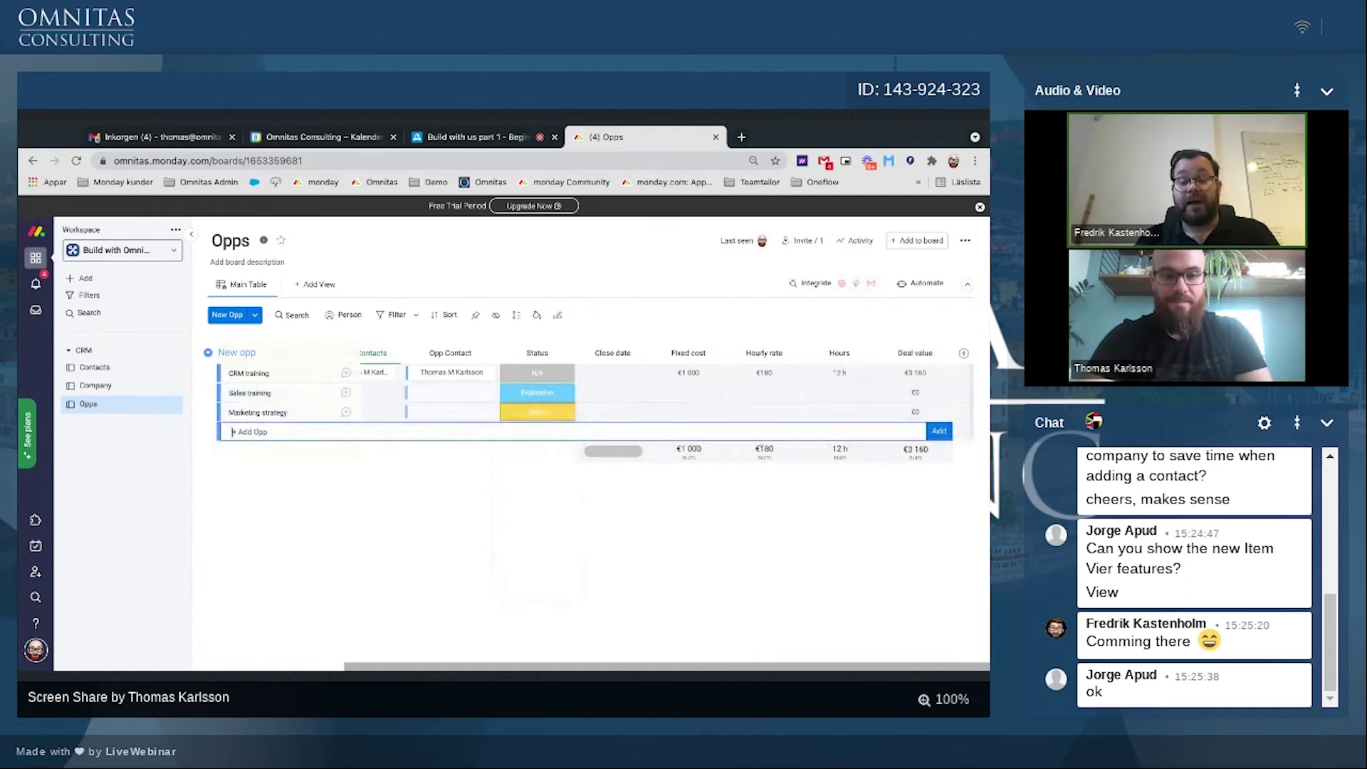
scroll(407, 449, left, 5)
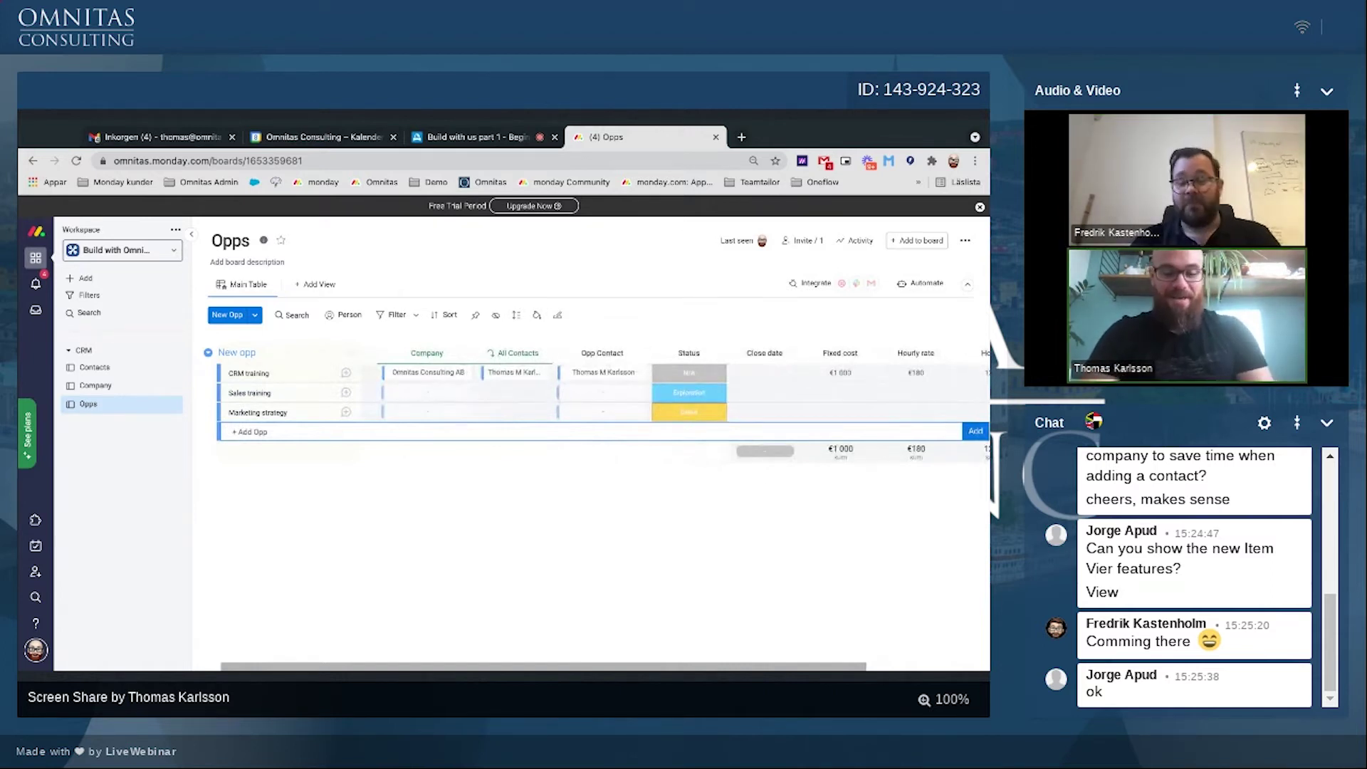
text(Con)
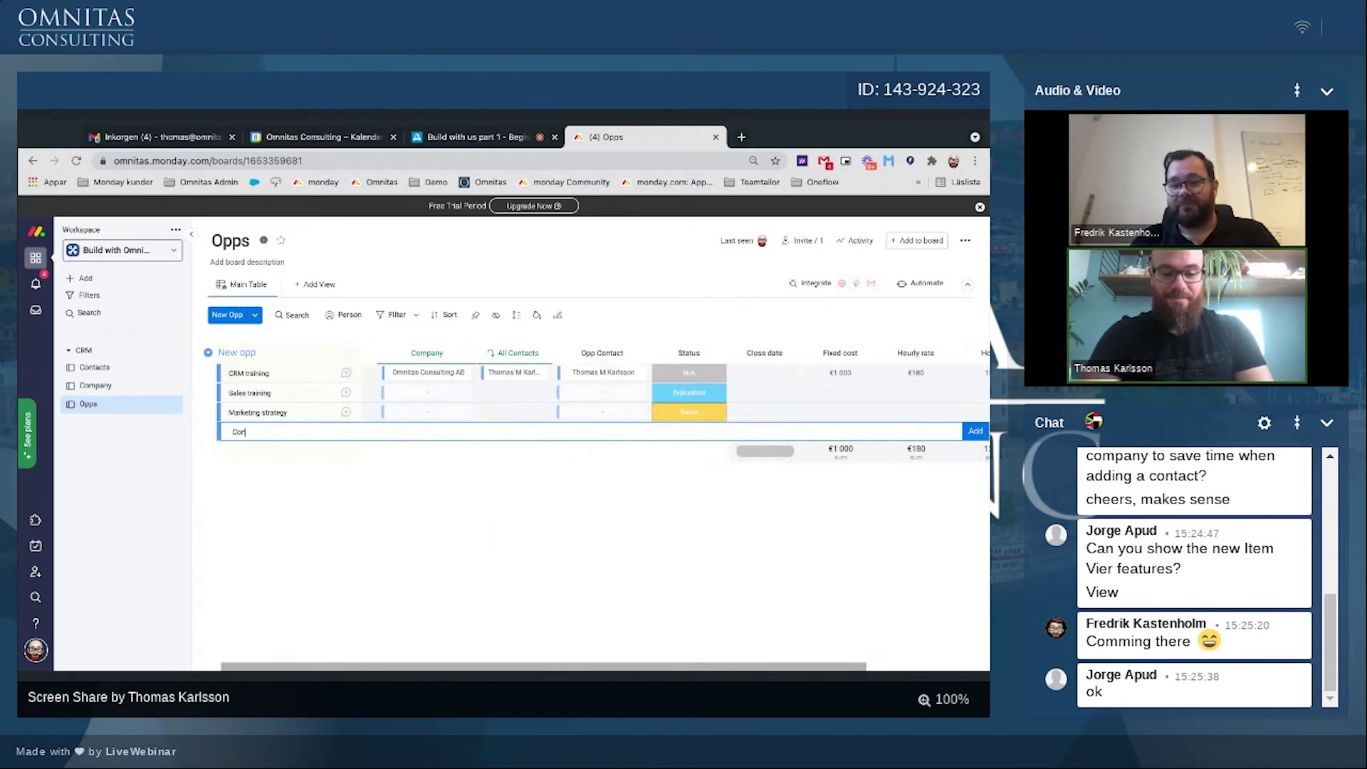
text(sultatio)
text(n)
key(Return)
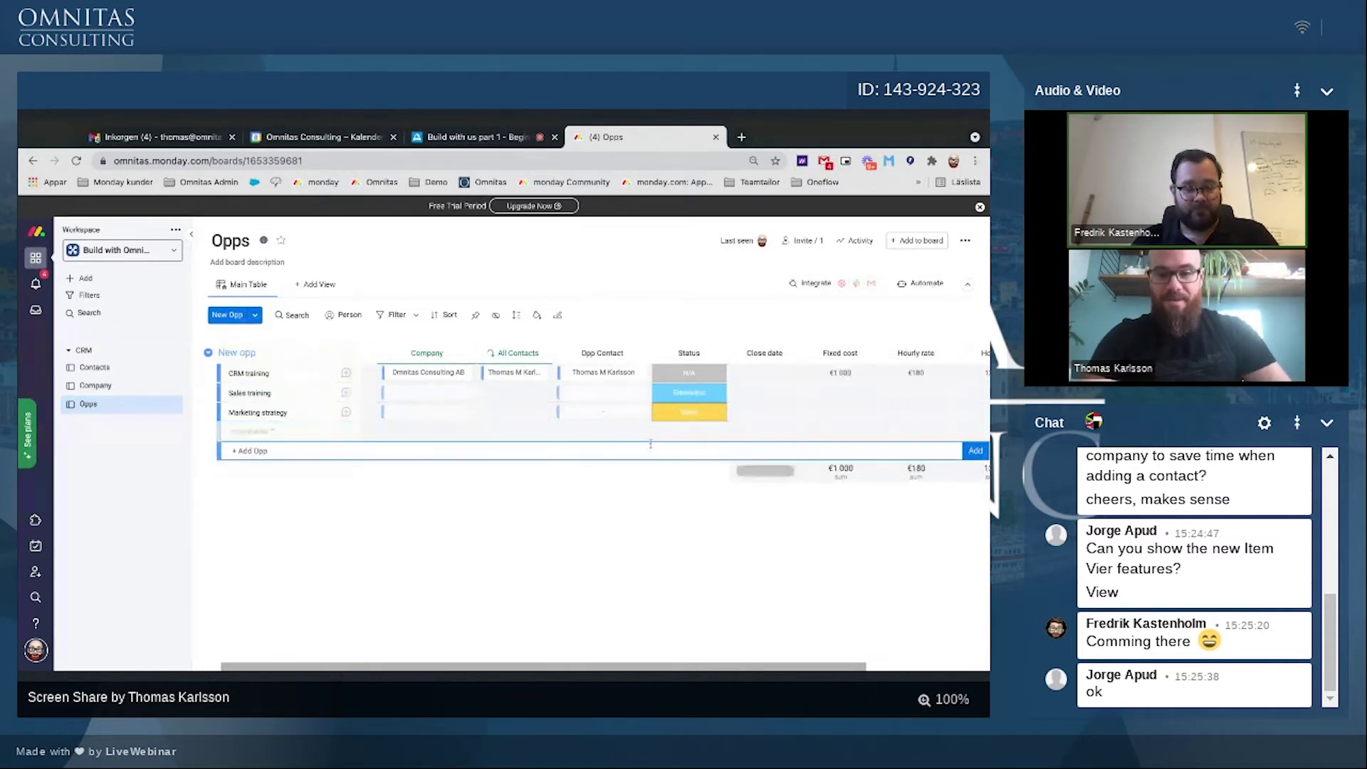
click(686, 431)
click(679, 529)
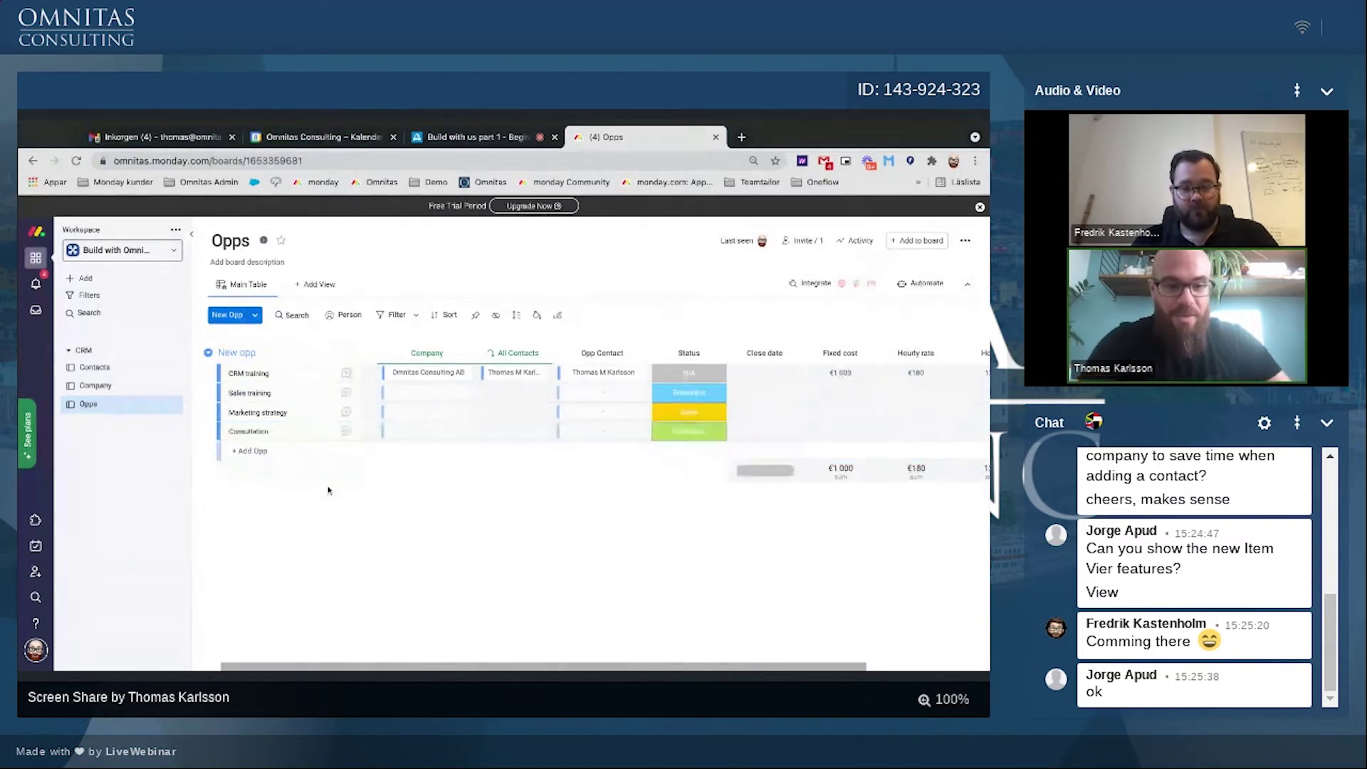
Step: Add two placeholder opps and set their statuses to Closing and Won
click(256, 448)
text(xbrty)
key(Return)
text(cfdn)
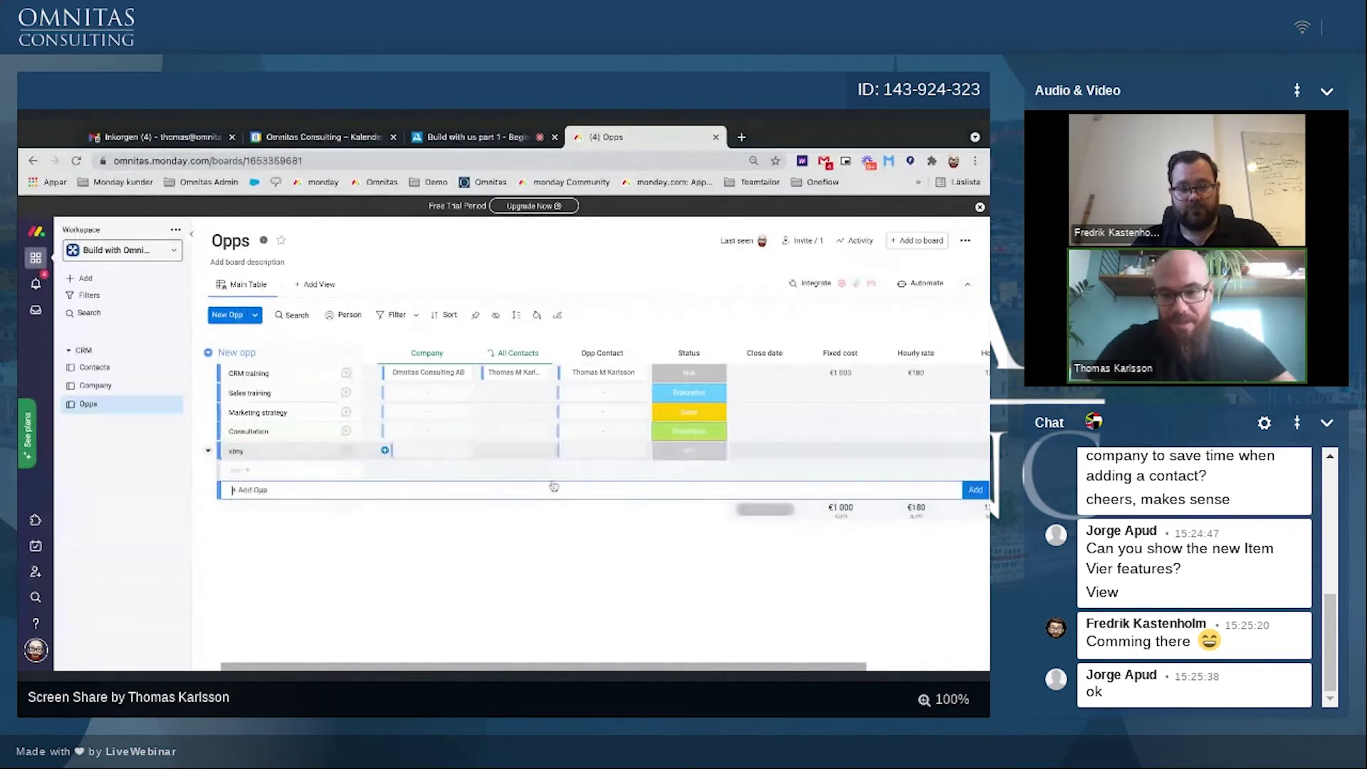
key(Return)
click(689, 451)
click(668, 563)
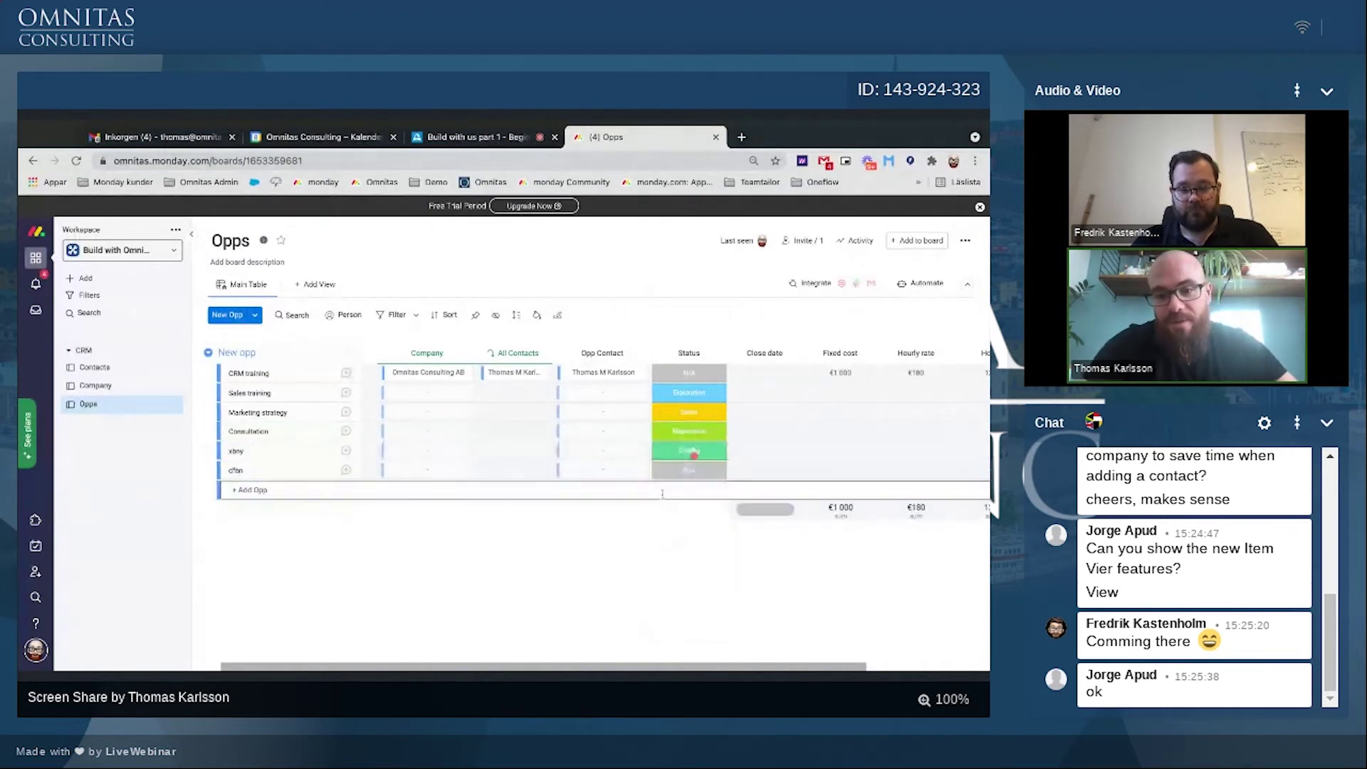
click(689, 470)
click(680, 608)
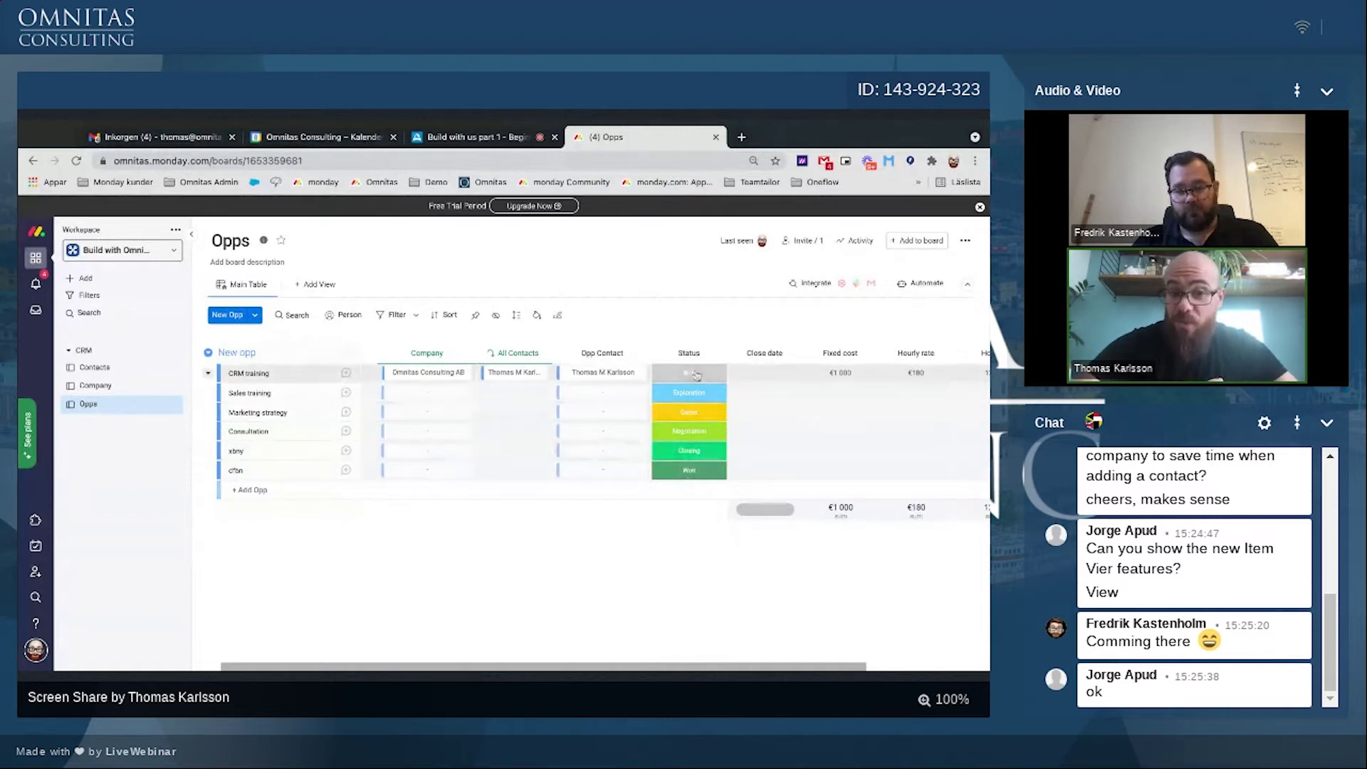
Step: Give Sales training an hourly rate of €150 and 50 hours
scroll(705, 360, right, 1)
scroll(712, 354, right, 1)
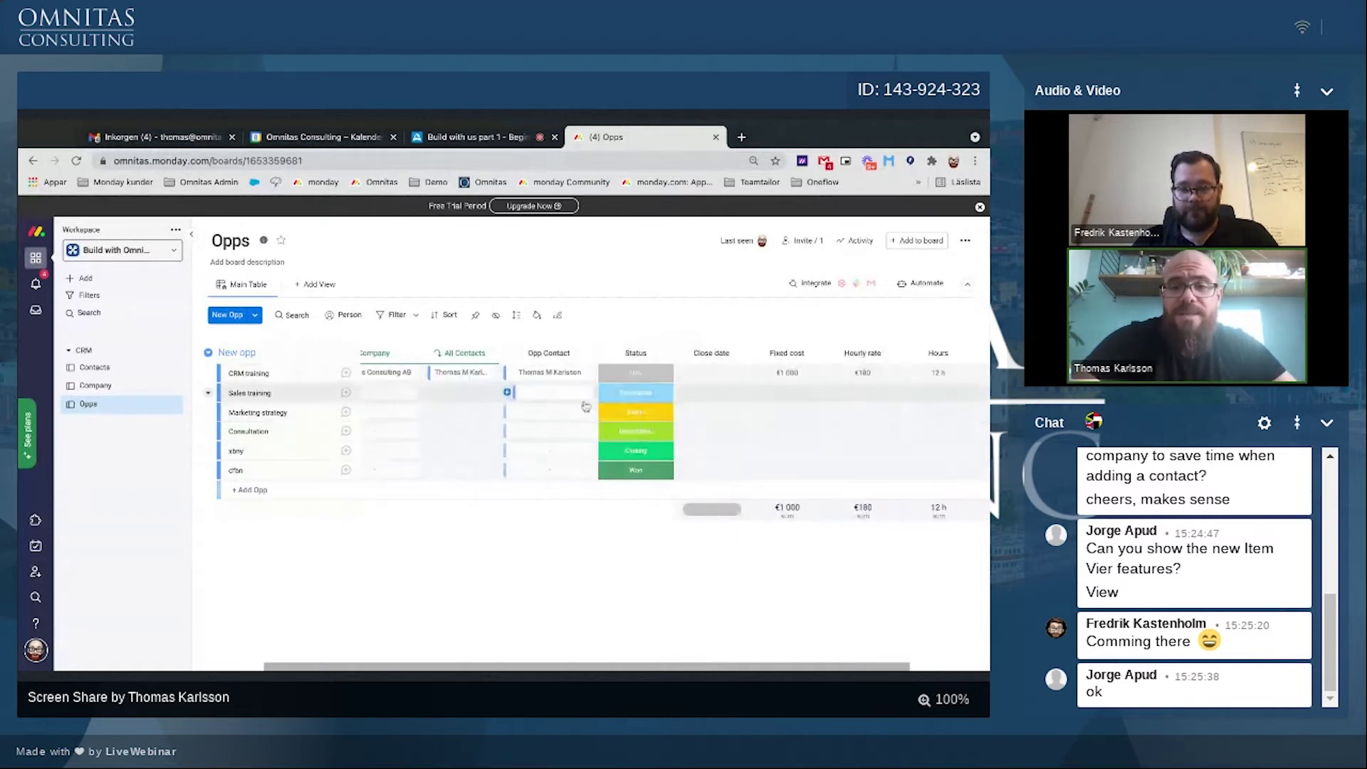
scroll(630, 470, right, 2)
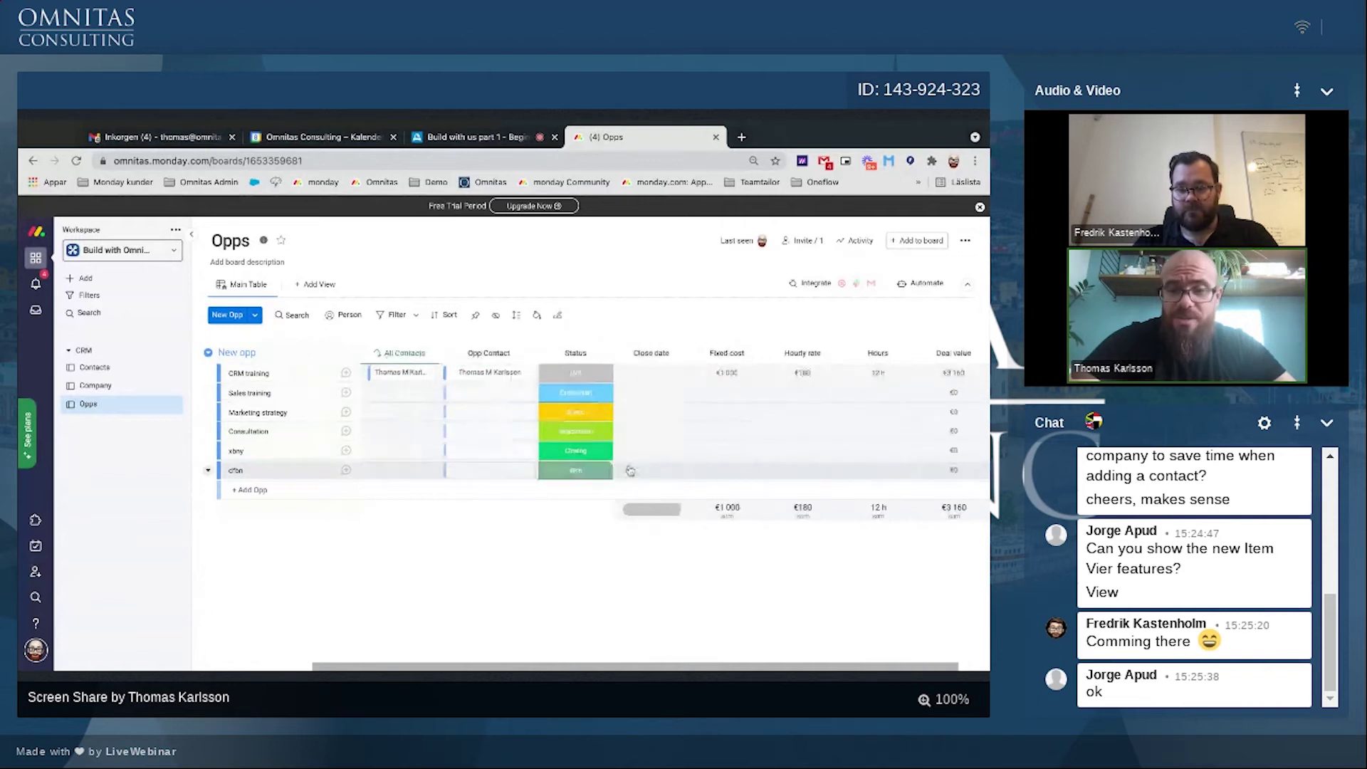
scroll(630, 470, right, 1)
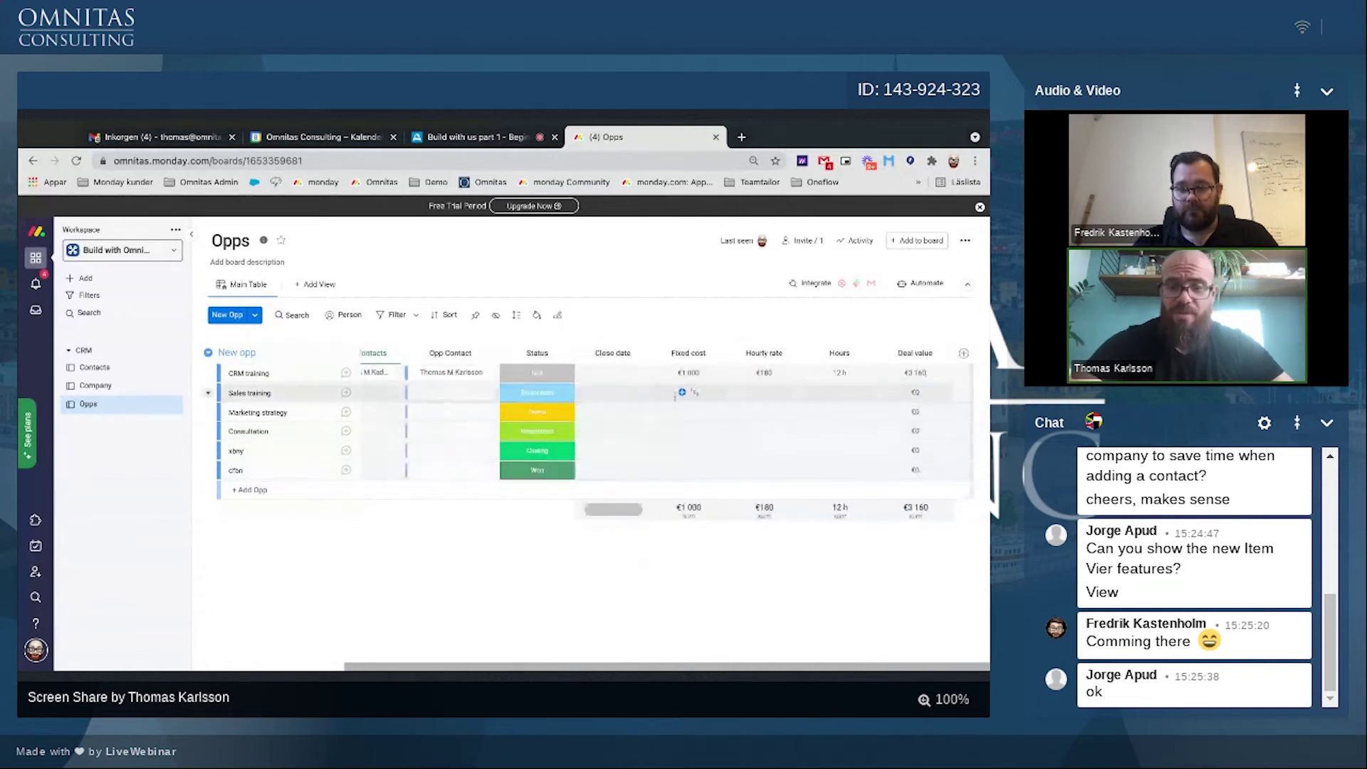
click(681, 392)
click(756, 393)
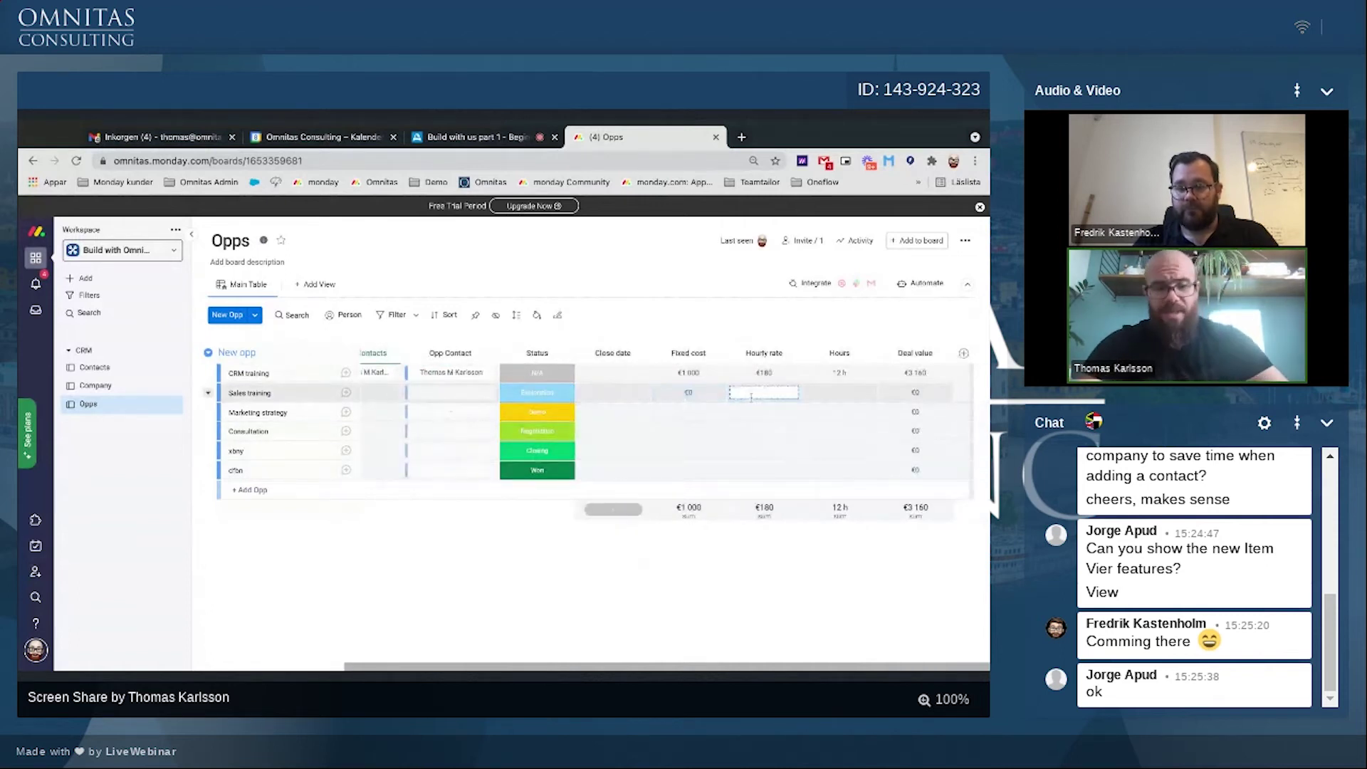
text(150)
click(839, 393)
text(5)
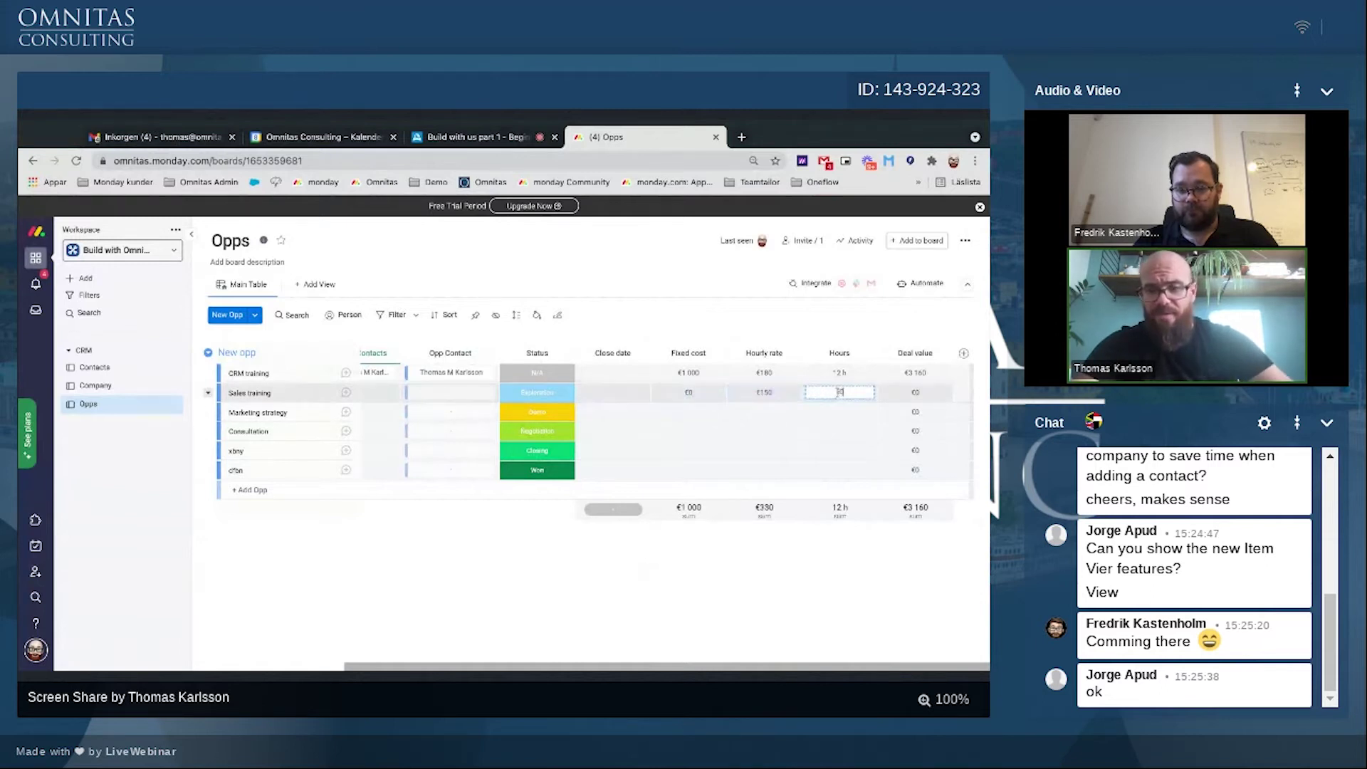
text(0 h)
Step: Enter hours for Marketing strategy (10), Consultation (20), xbny (40) and the last opp (100)
click(824, 412)
text(10)
click(826, 430)
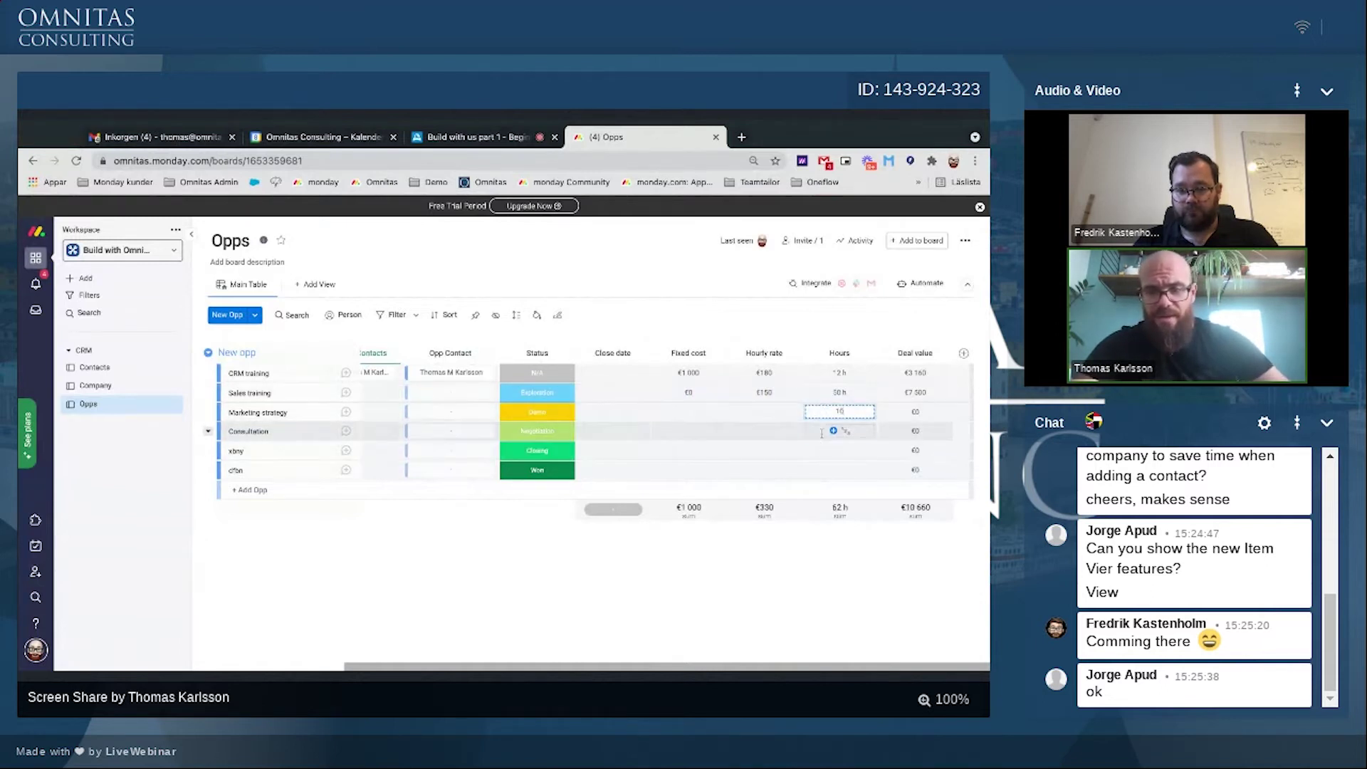
text(20)
key(Return)
click(816, 449)
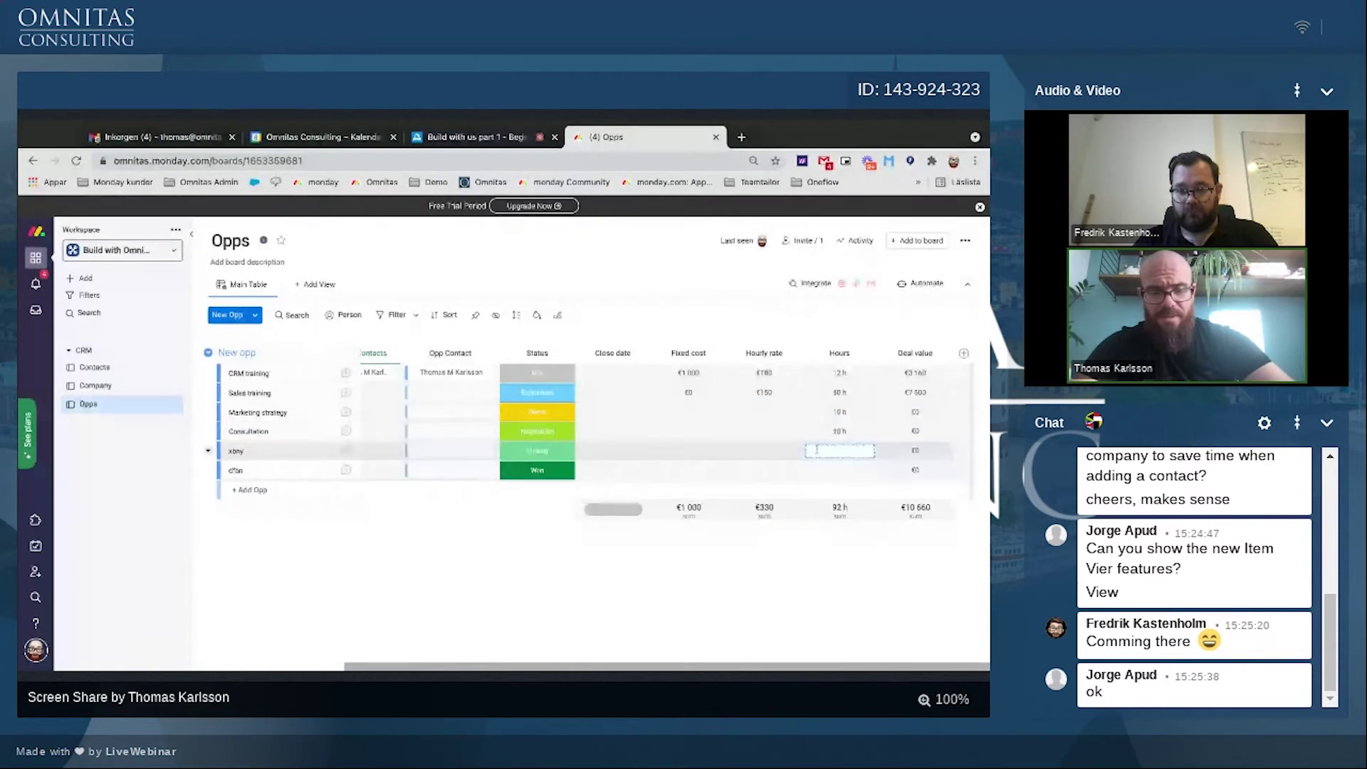
text(40)
click(823, 470)
text(10)
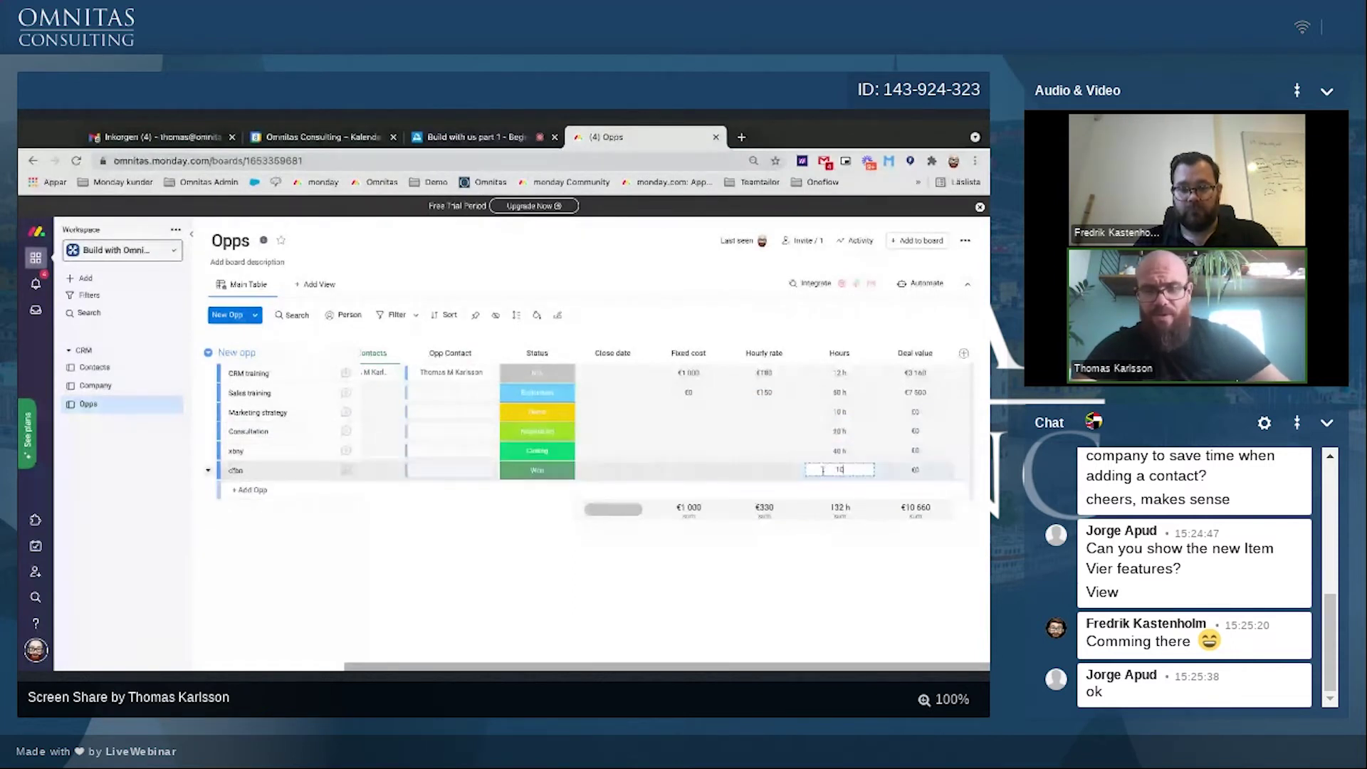
text(0)
Step: Set hourly rates: last opp €140, xbny €170, Consultation €190, Marketing strategy €230
click(742, 464)
text(140)
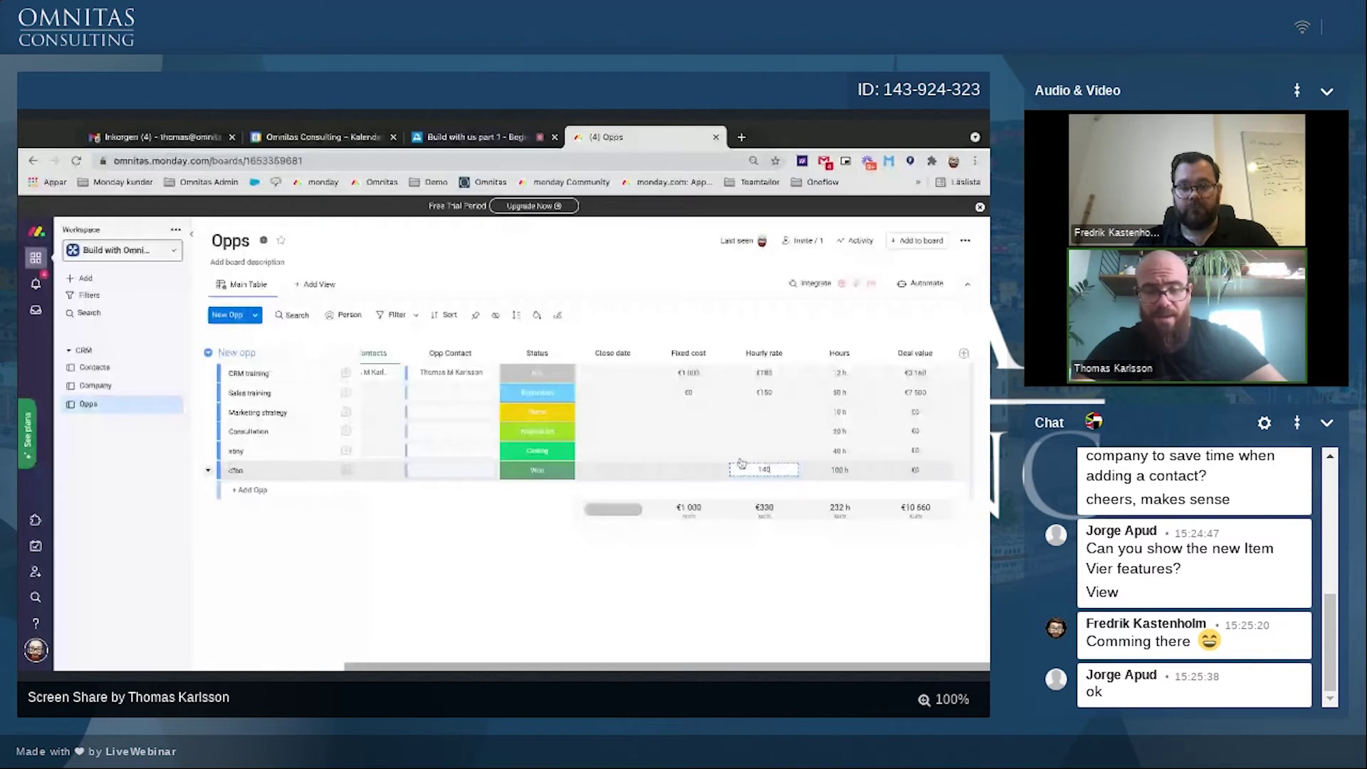
click(761, 451)
text(170)
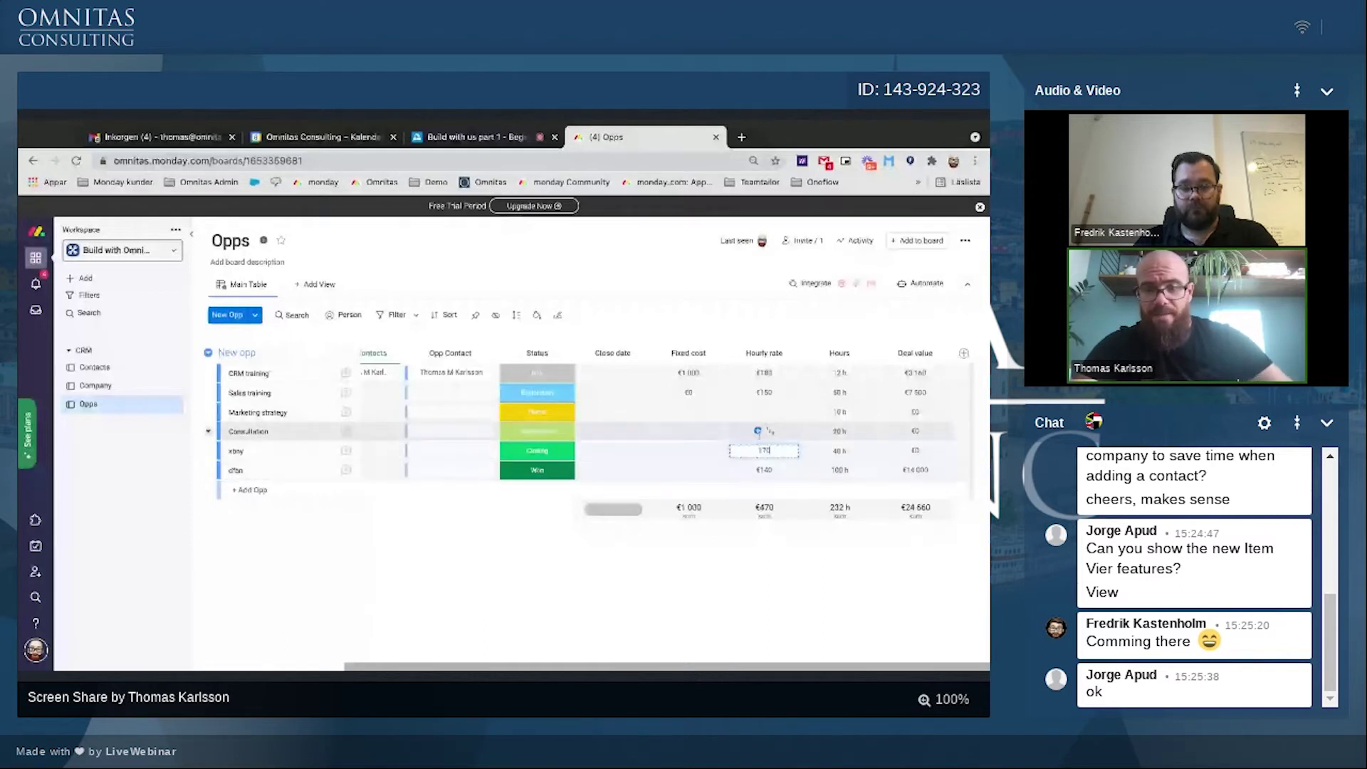
click(760, 433)
text(190)
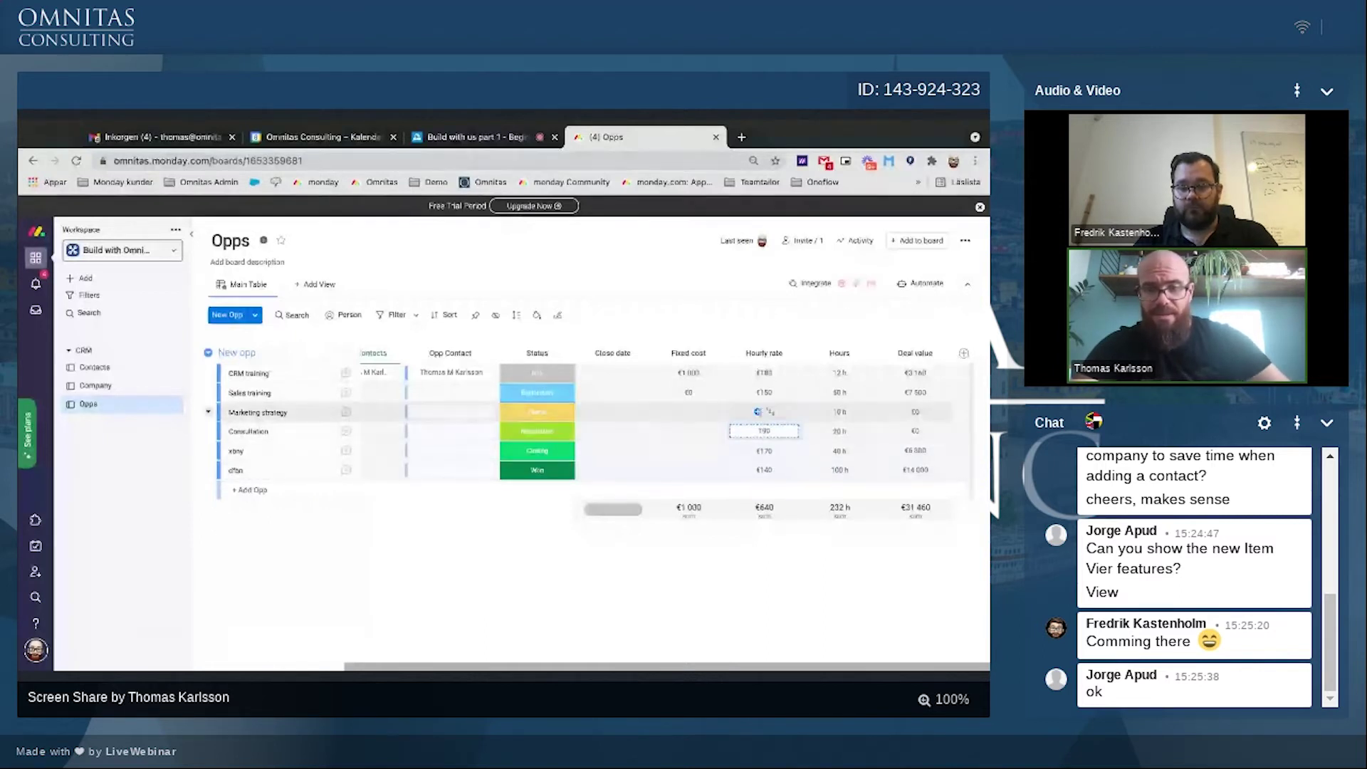
key(Return)
click(761, 412)
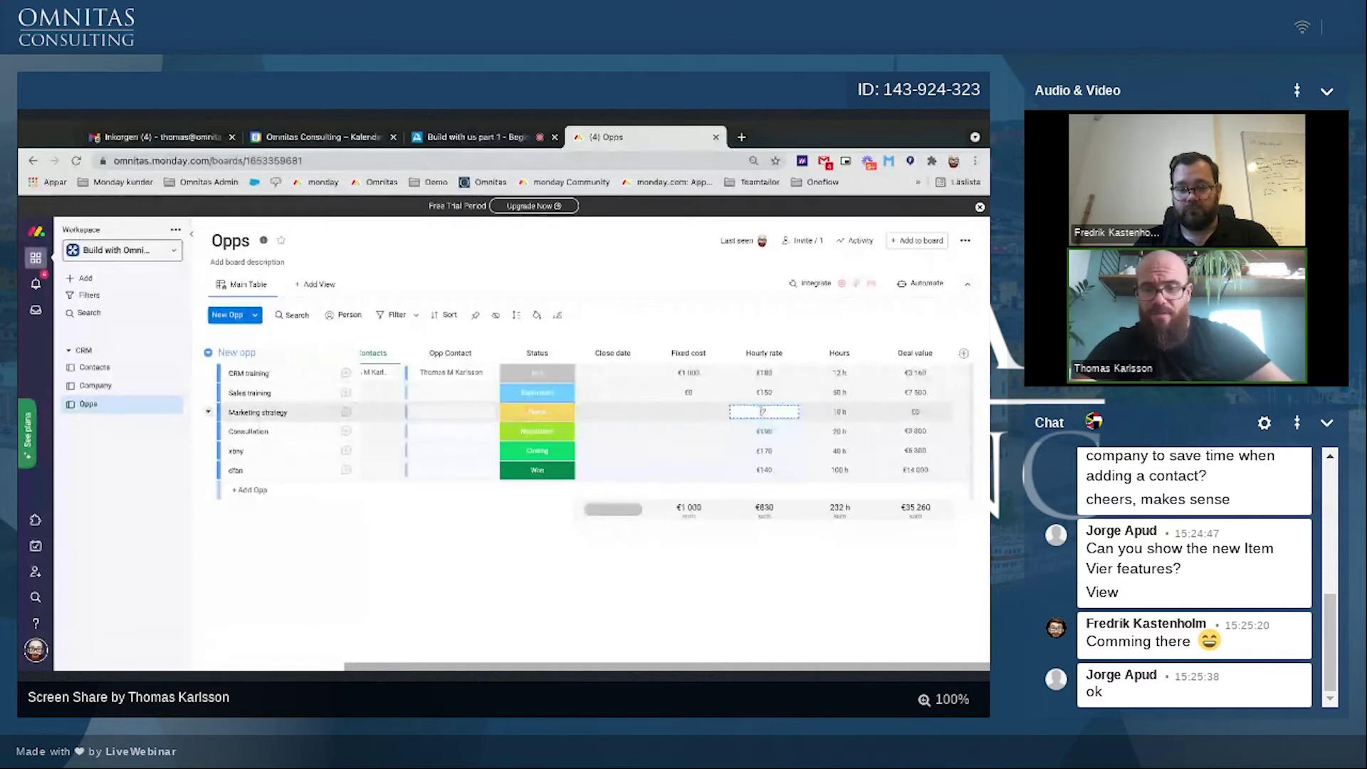
key(Return)
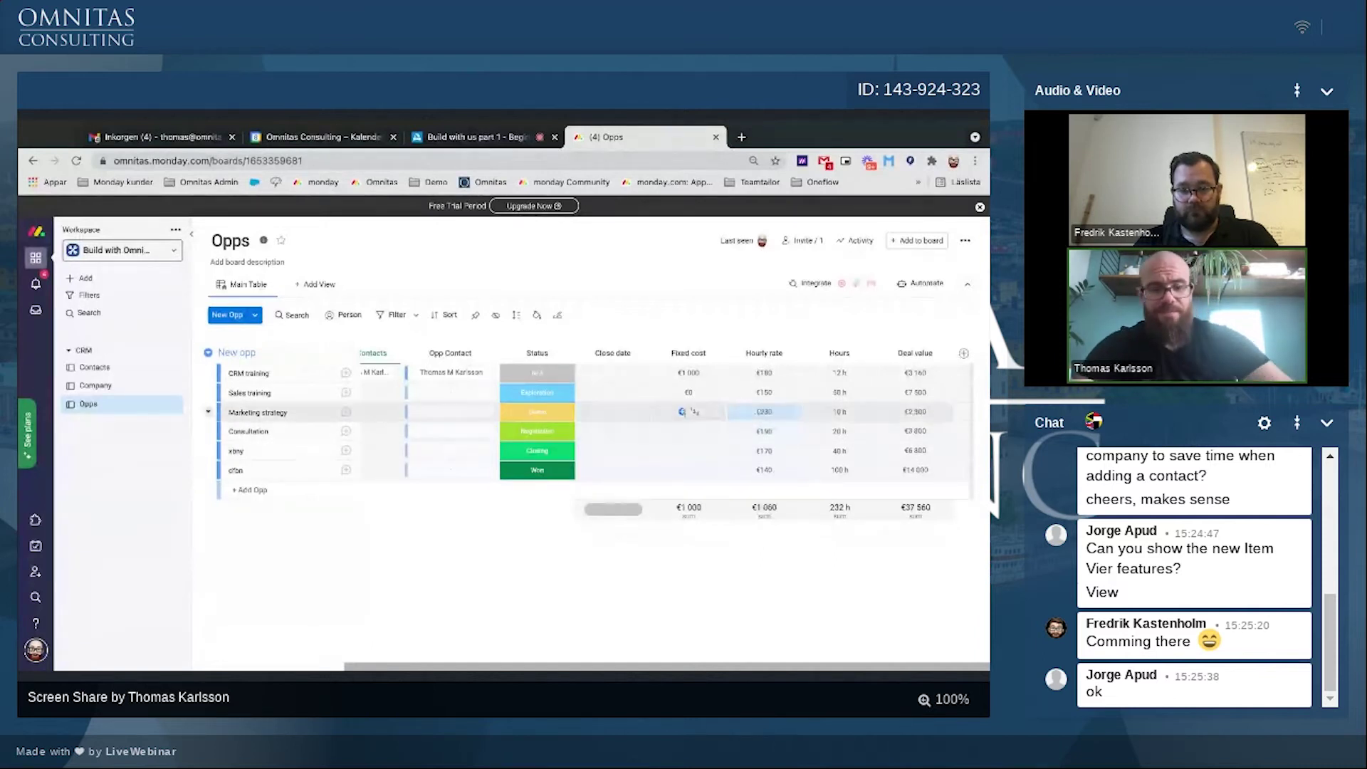
Step: Set fixed costs: Marketing strategy €500, Consultation €1 200, xbny €4 000, last opp €5 000
click(683, 411)
text(500)
key(Return)
click(680, 428)
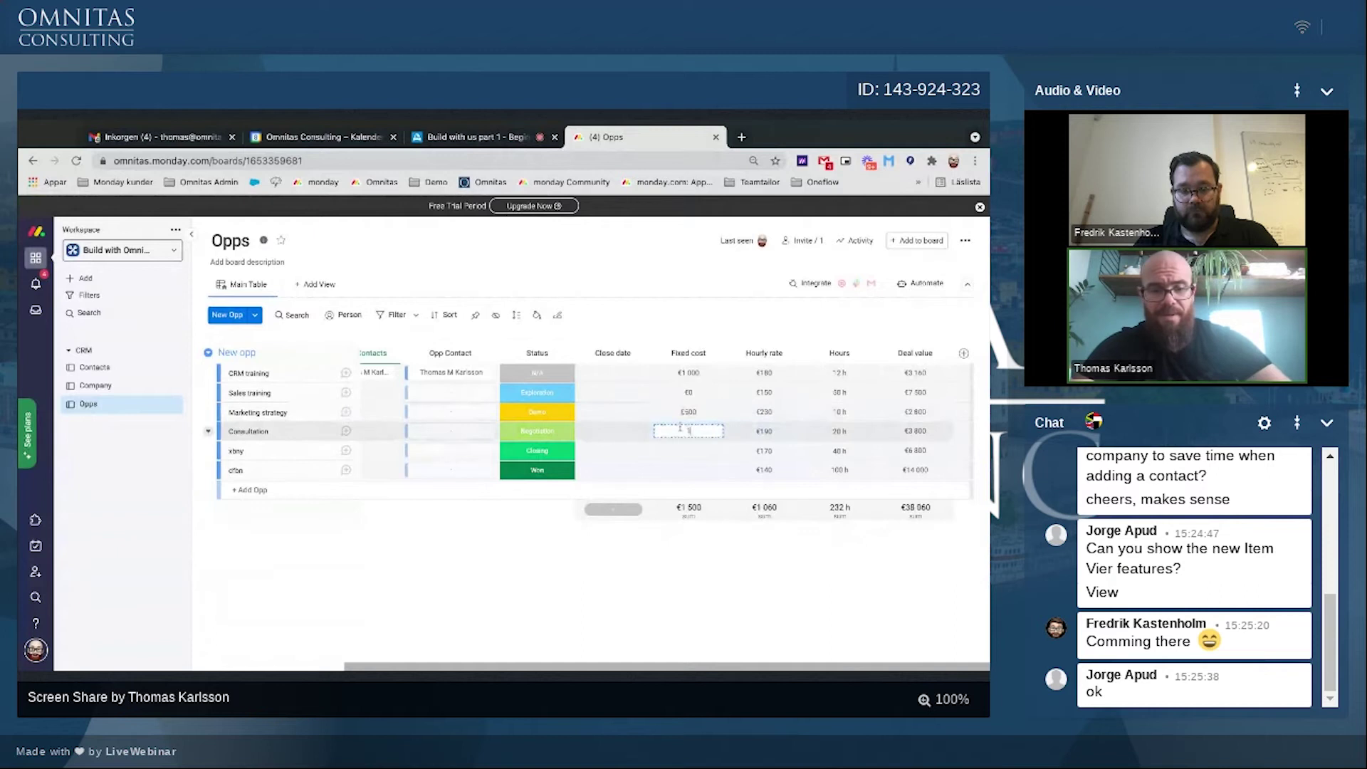
text(1 200)
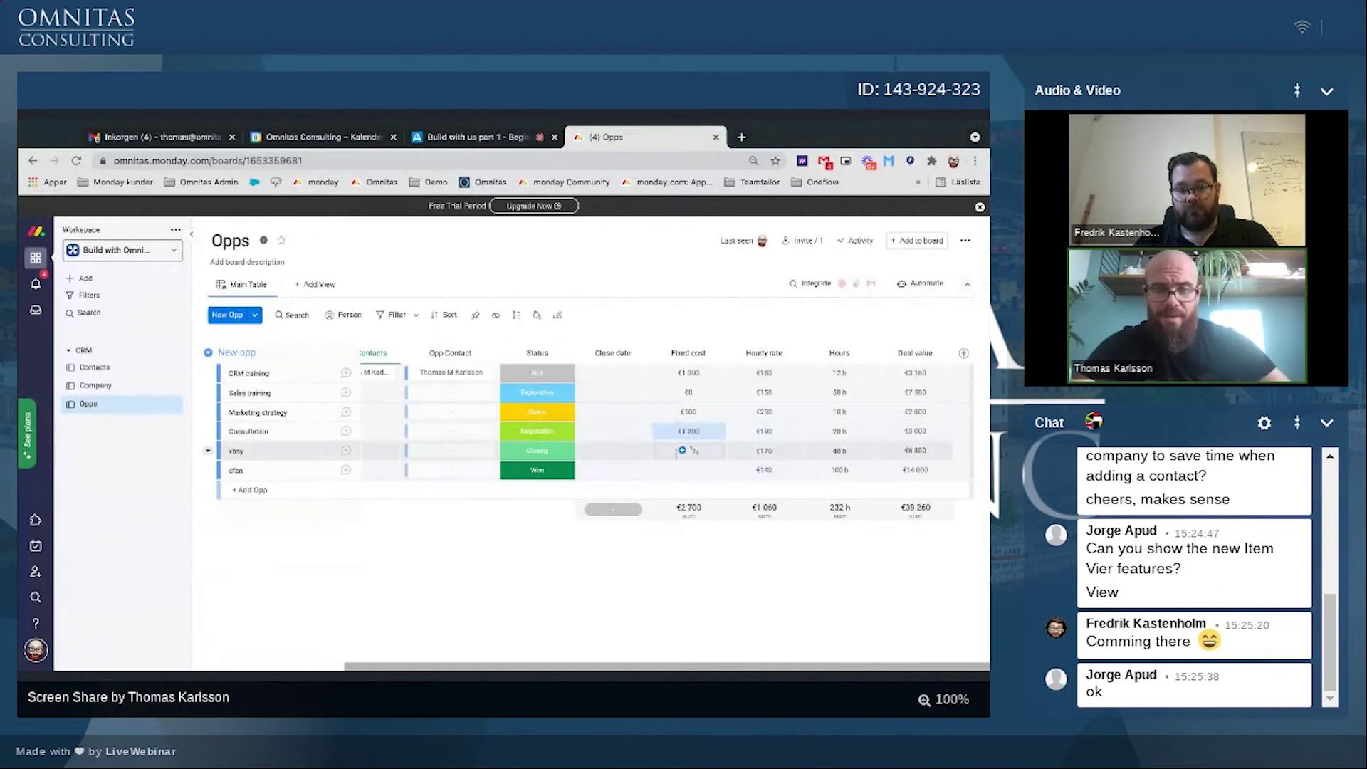
click(676, 451)
text(4 000)
key(Return)
click(682, 471)
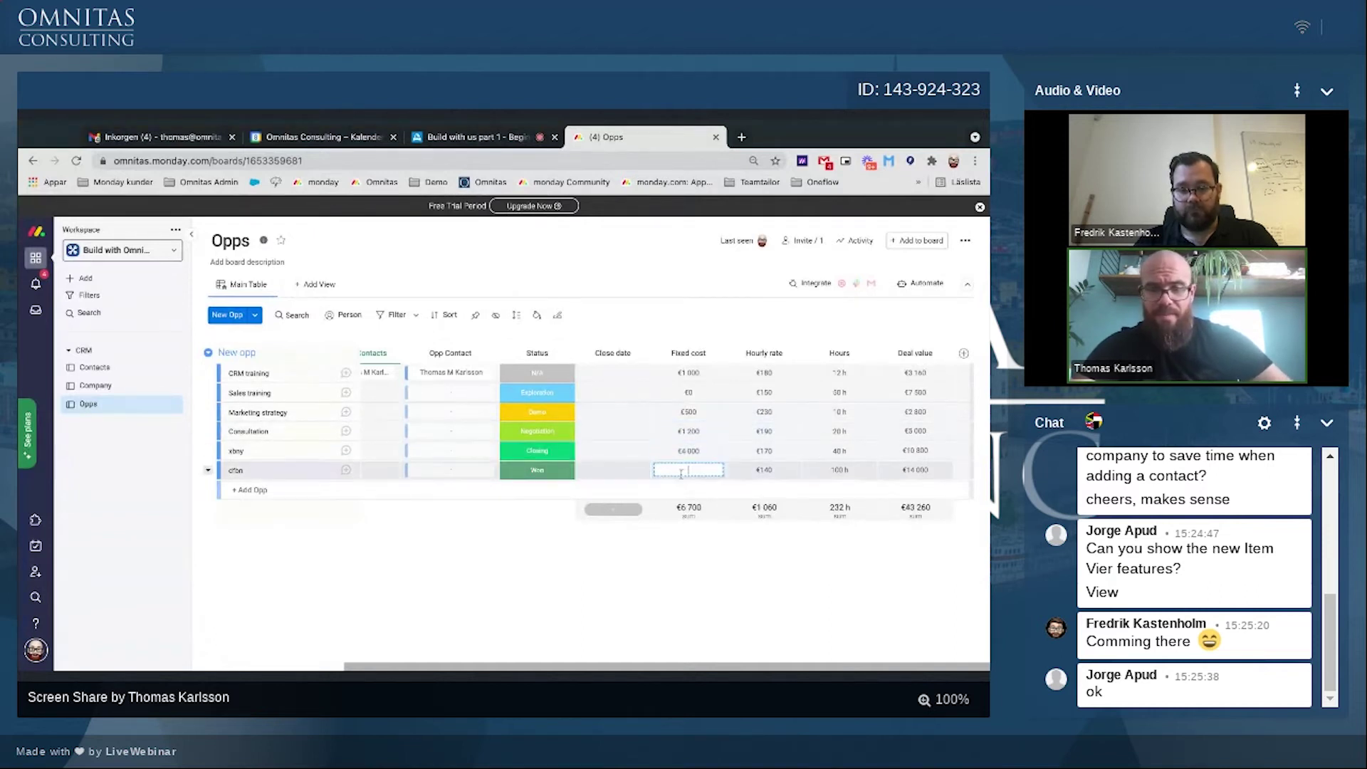
text(5000)
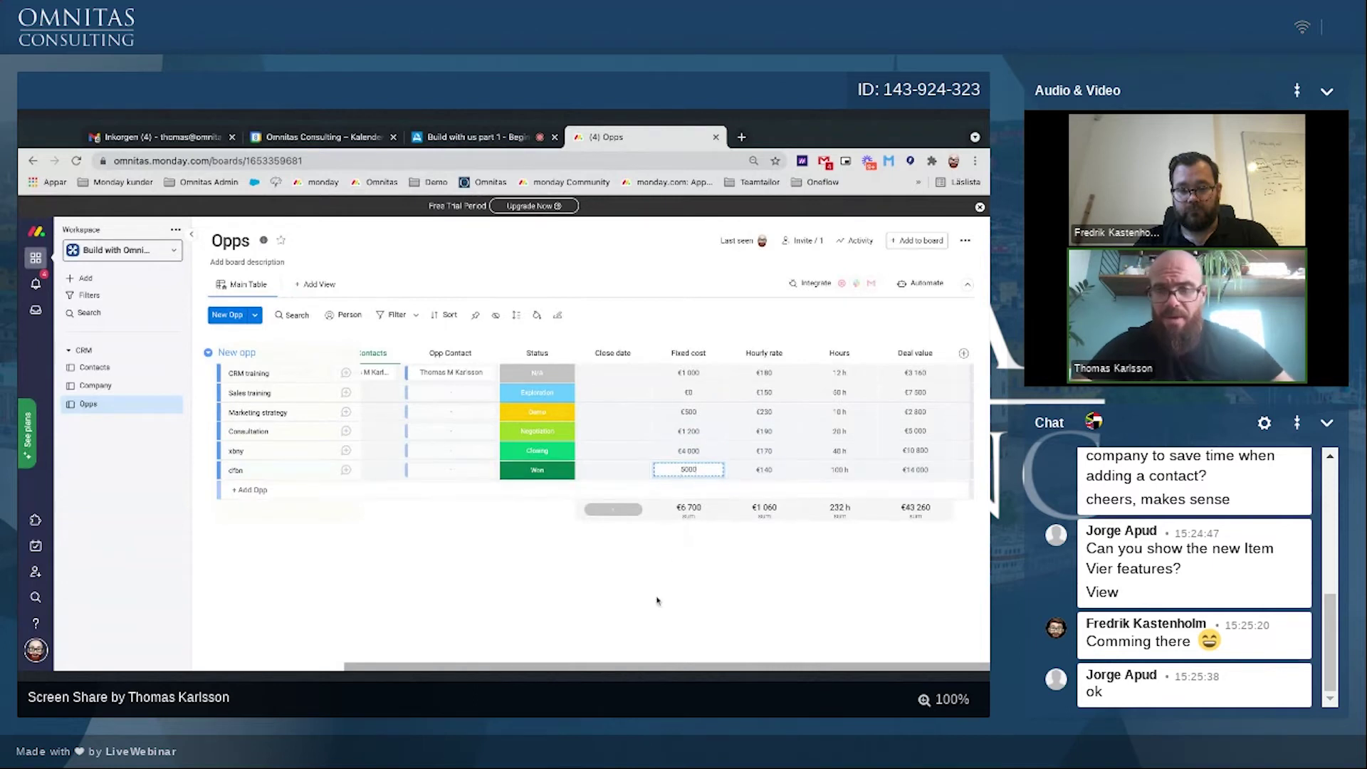
key(Return)
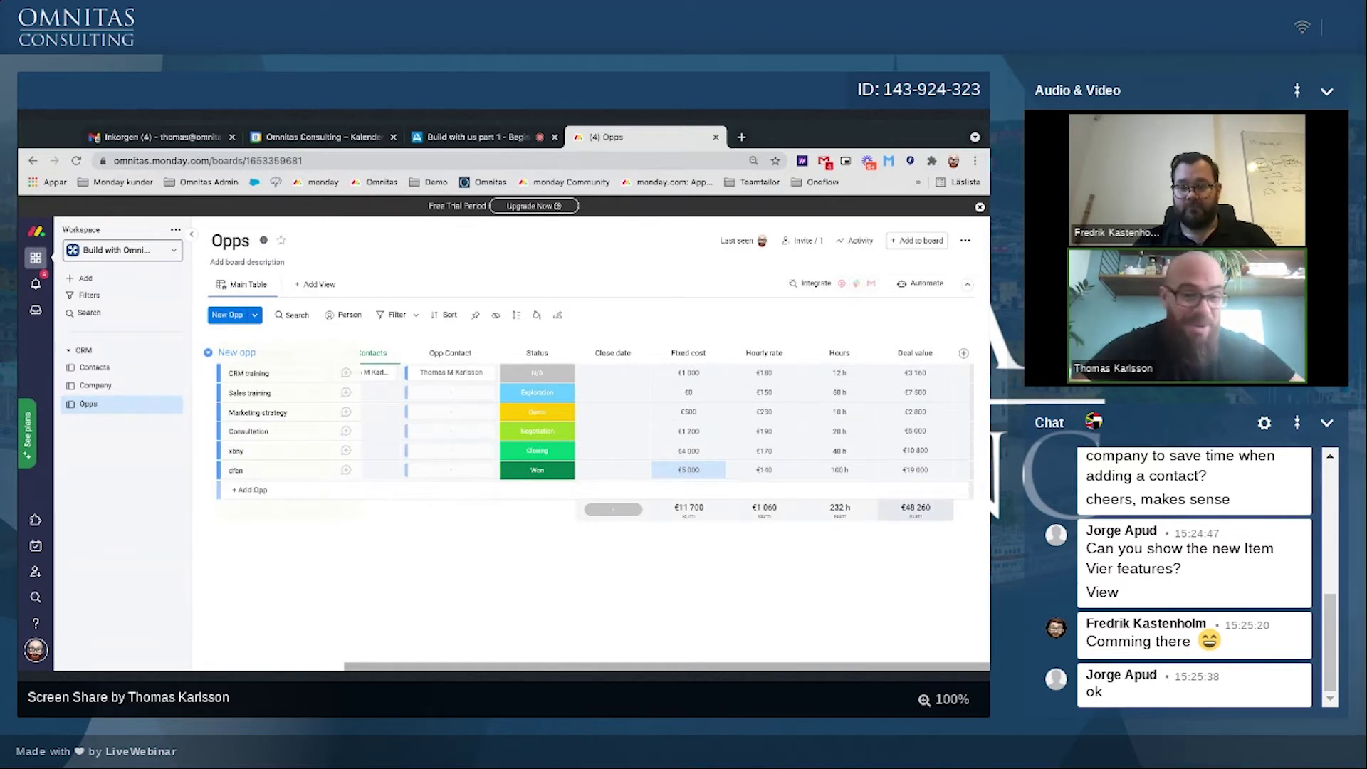
Step: Add a Formula column to the board and move it beside Status
click(964, 354)
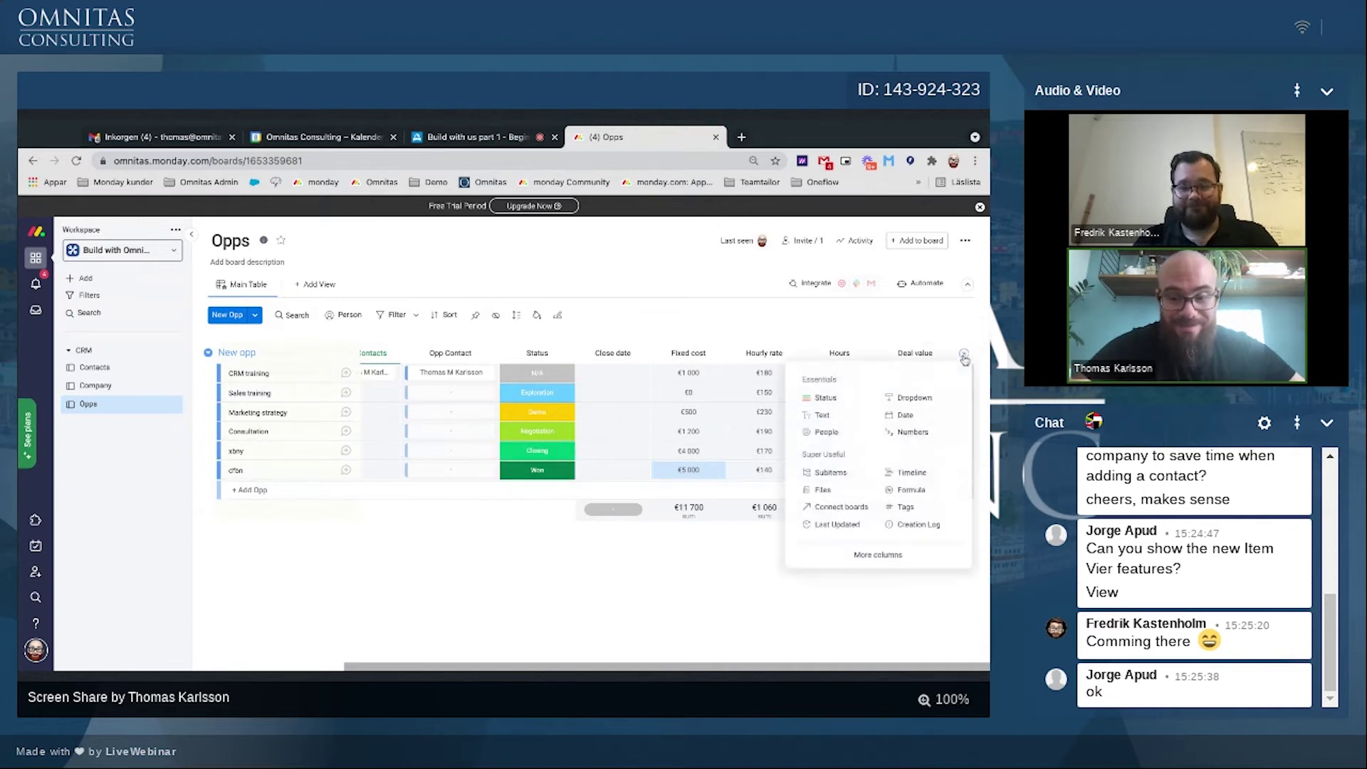
click(911, 490)
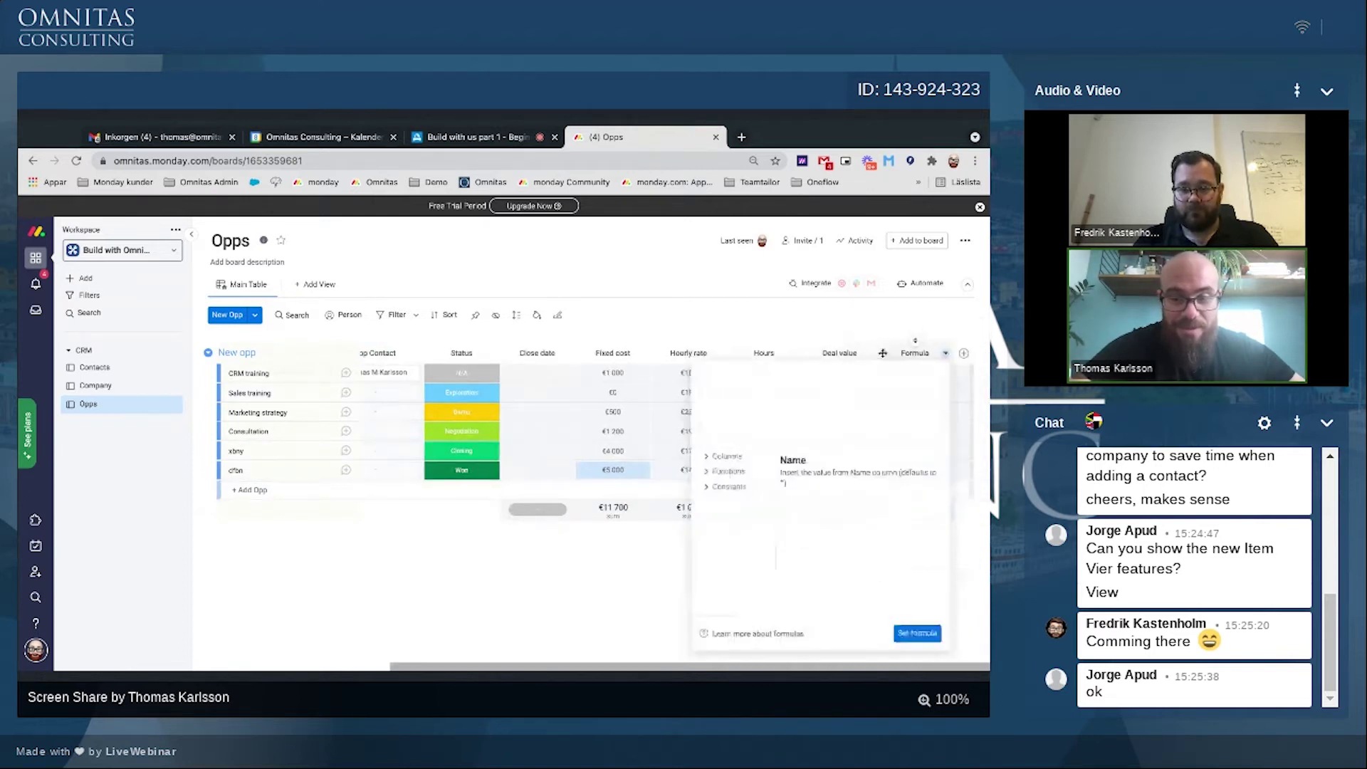
drag(883, 353, 547, 379)
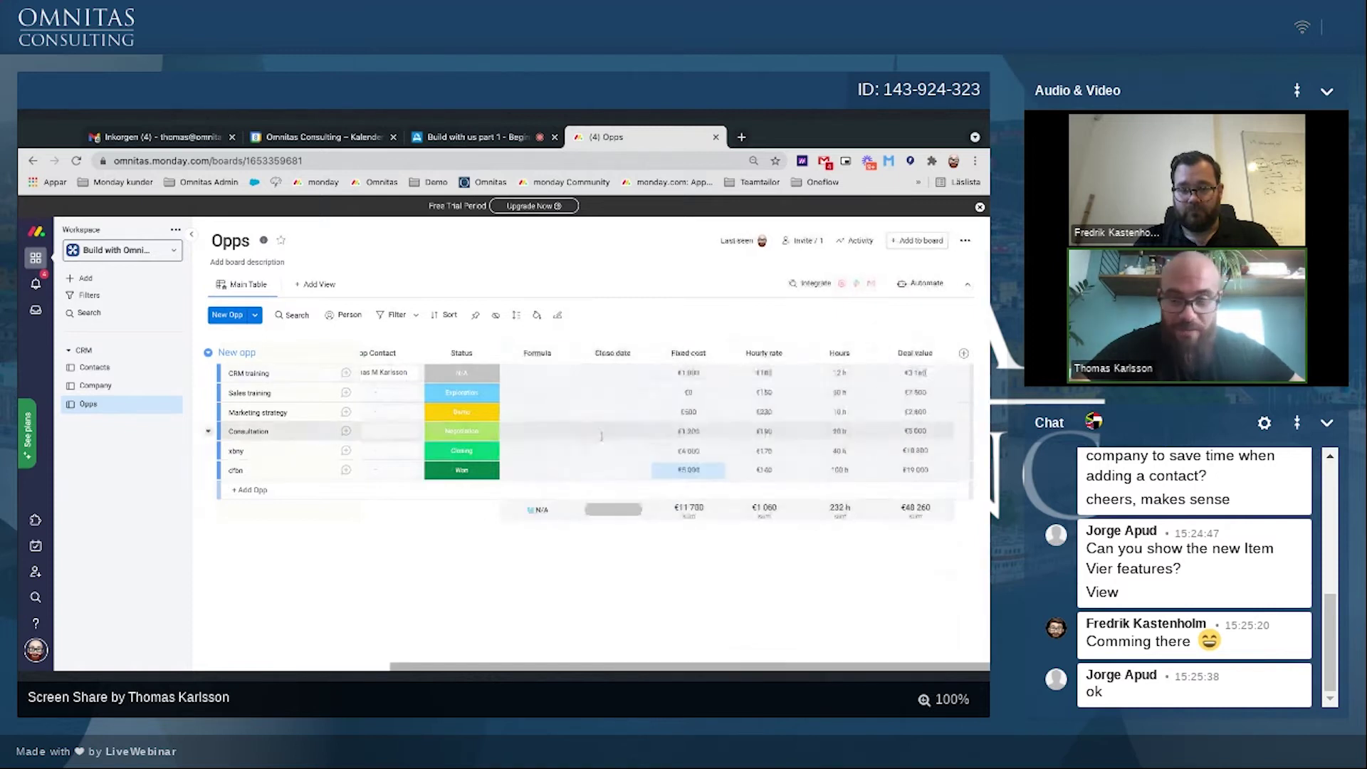
Step: Enter an IF formula on the Status column returning 0 for N/A, otherwise 'new'
click(542, 381)
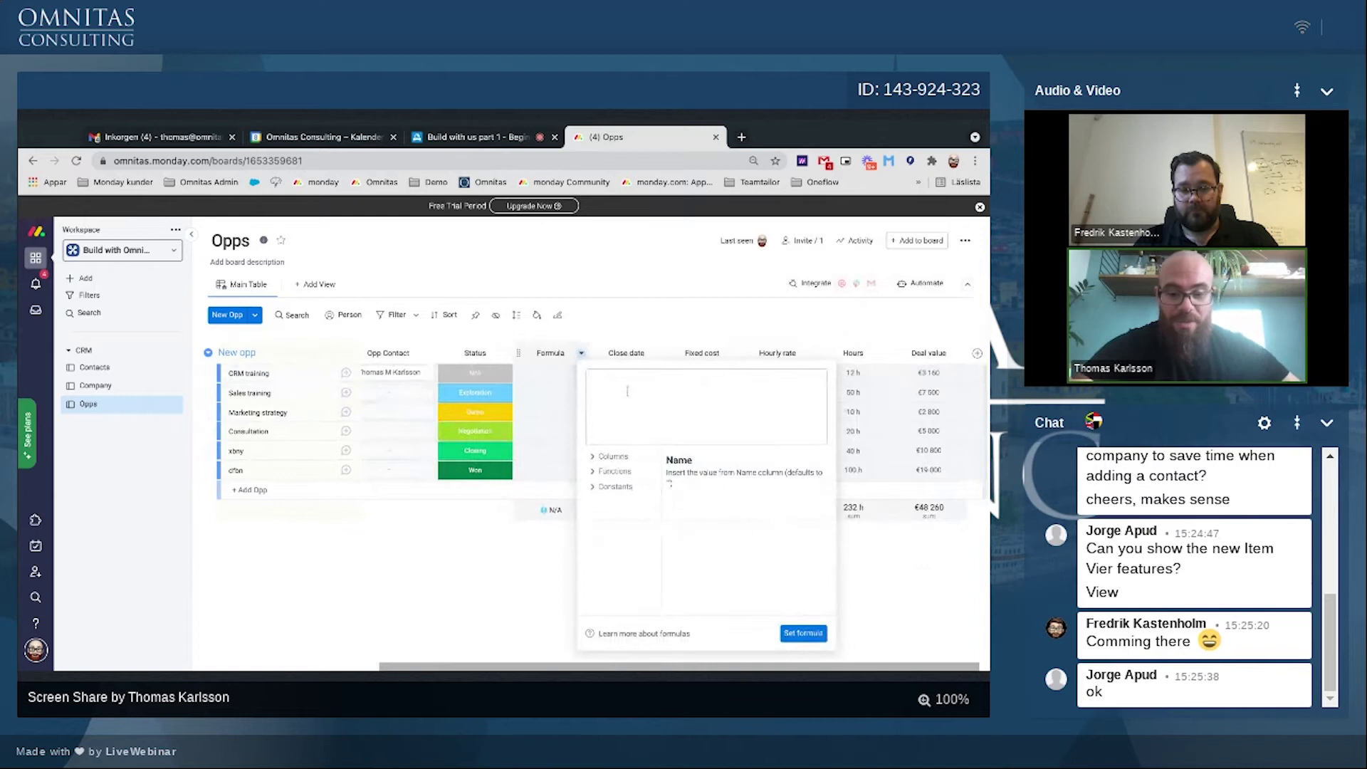
text(IF)
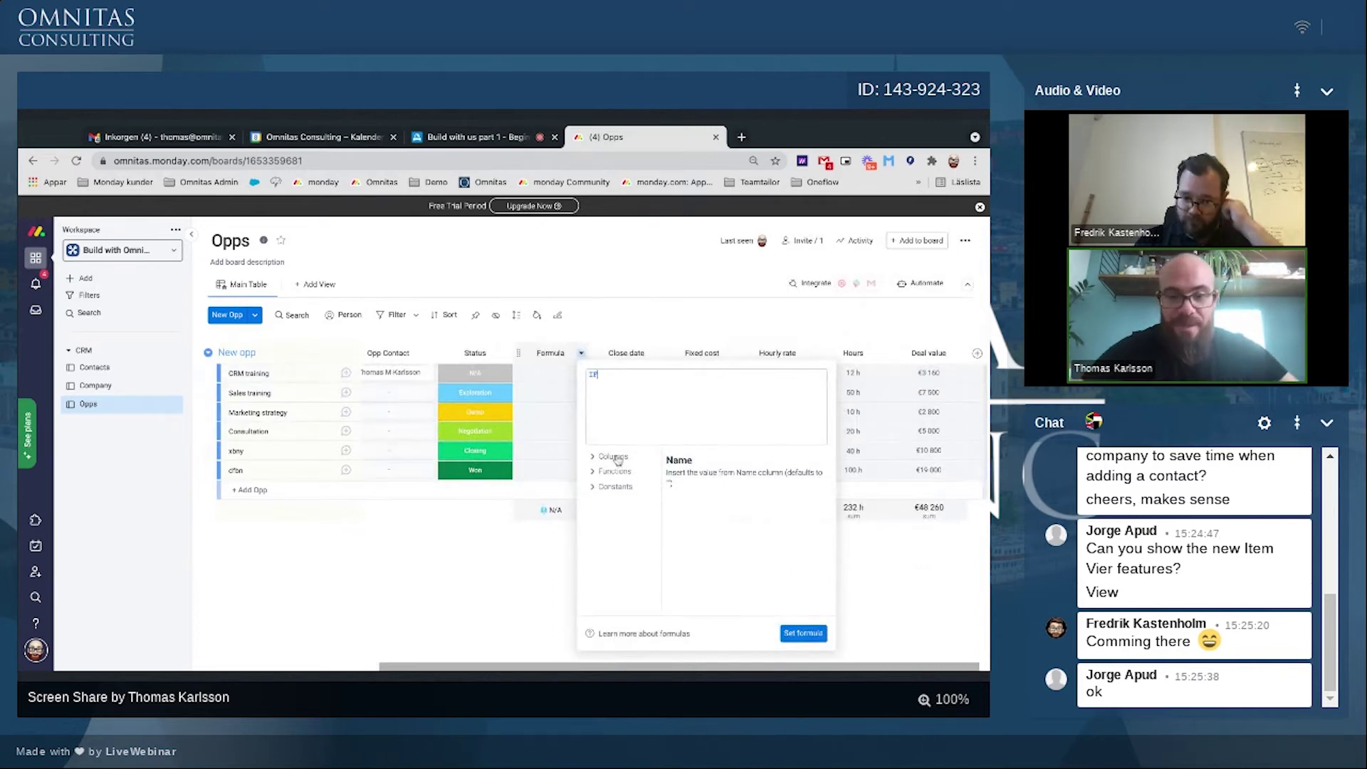
click(614, 456)
click(617, 566)
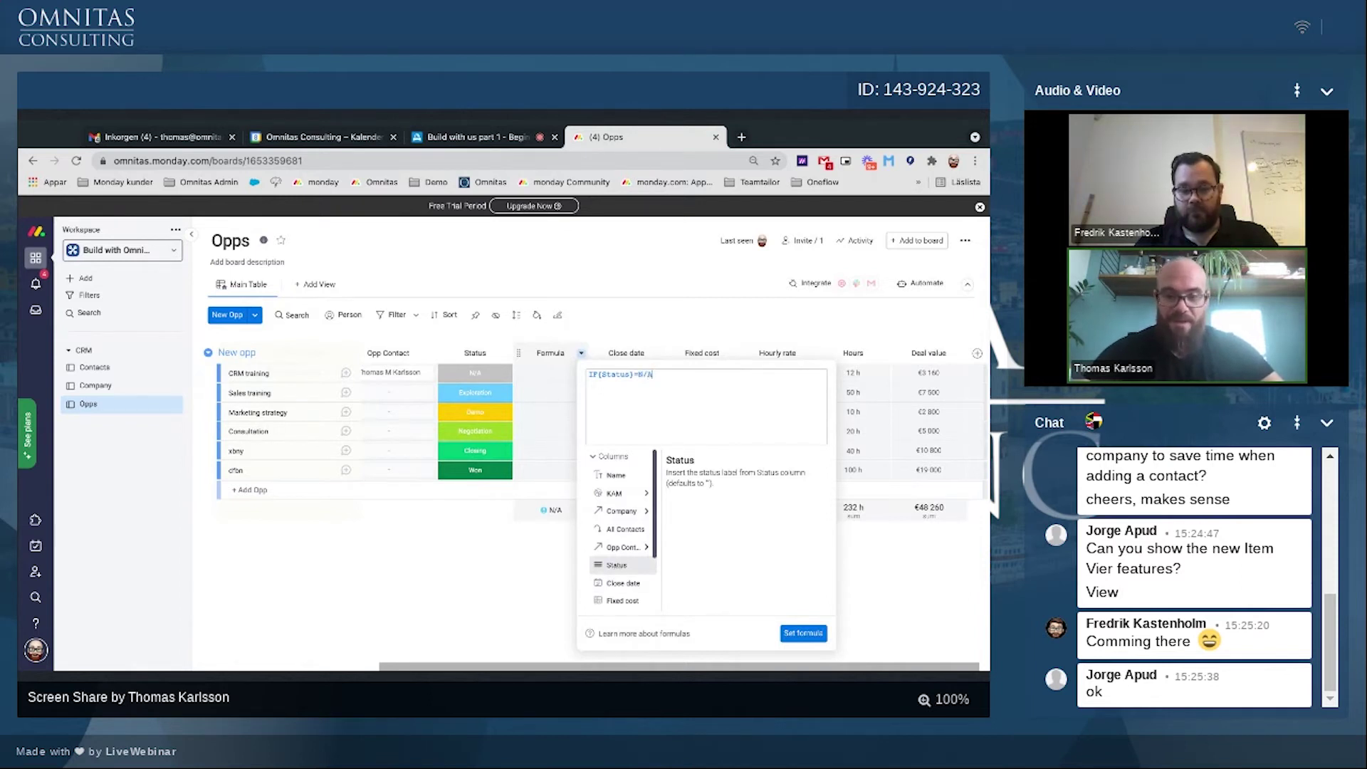
text(,)
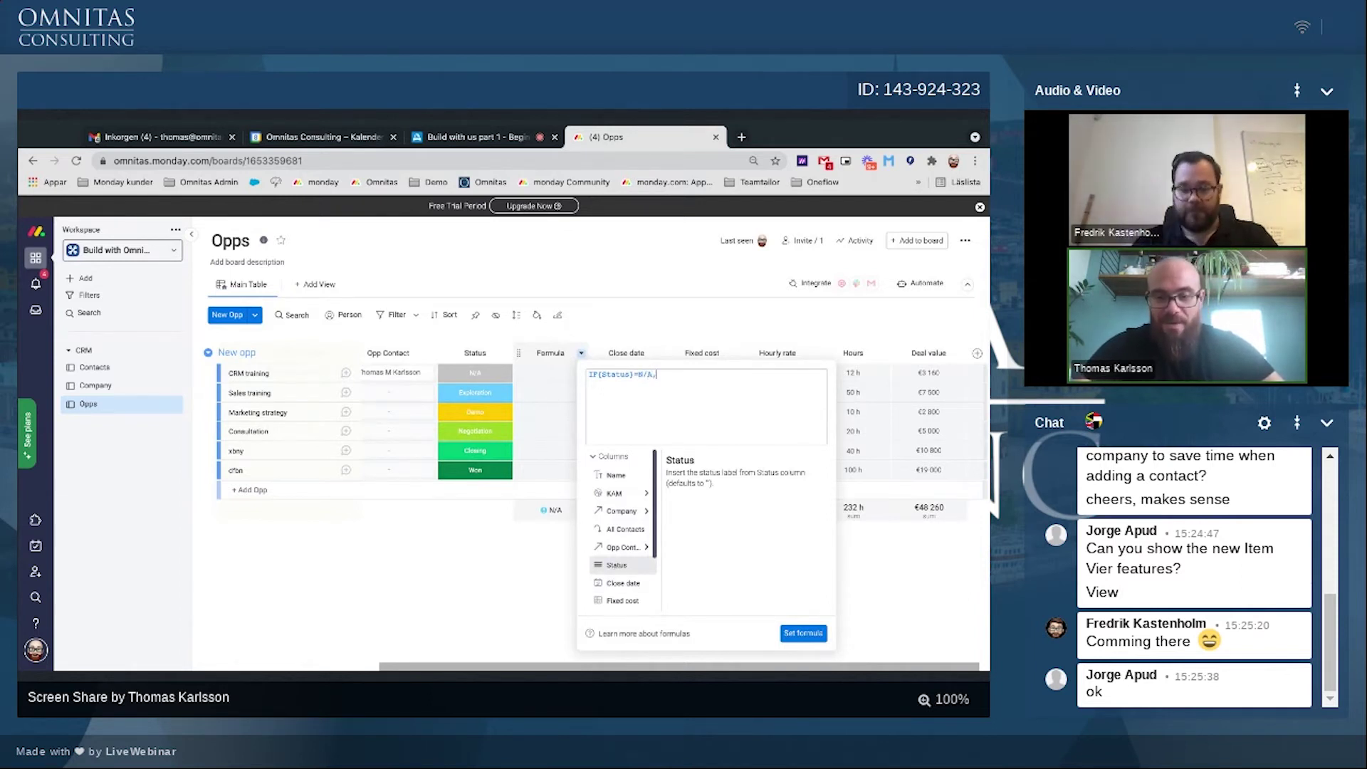
text(d,)
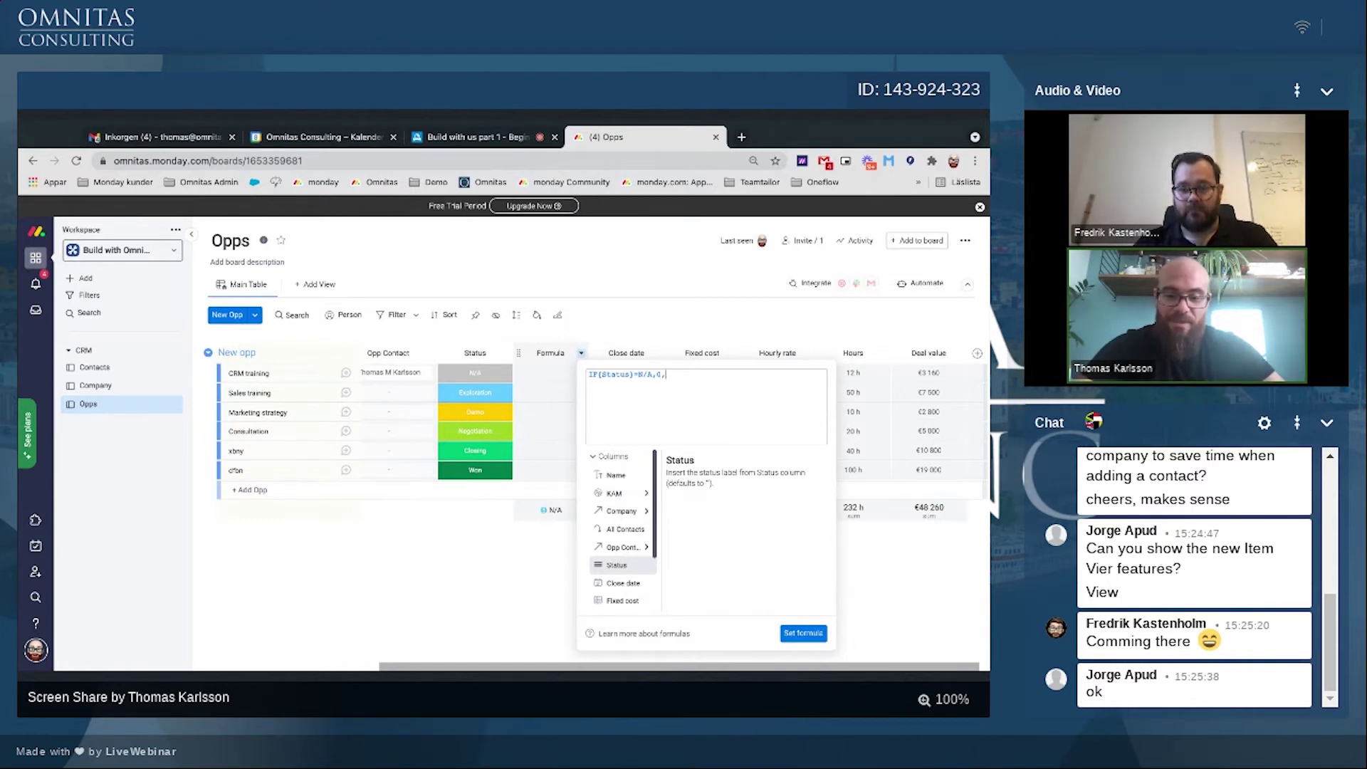
text("new)
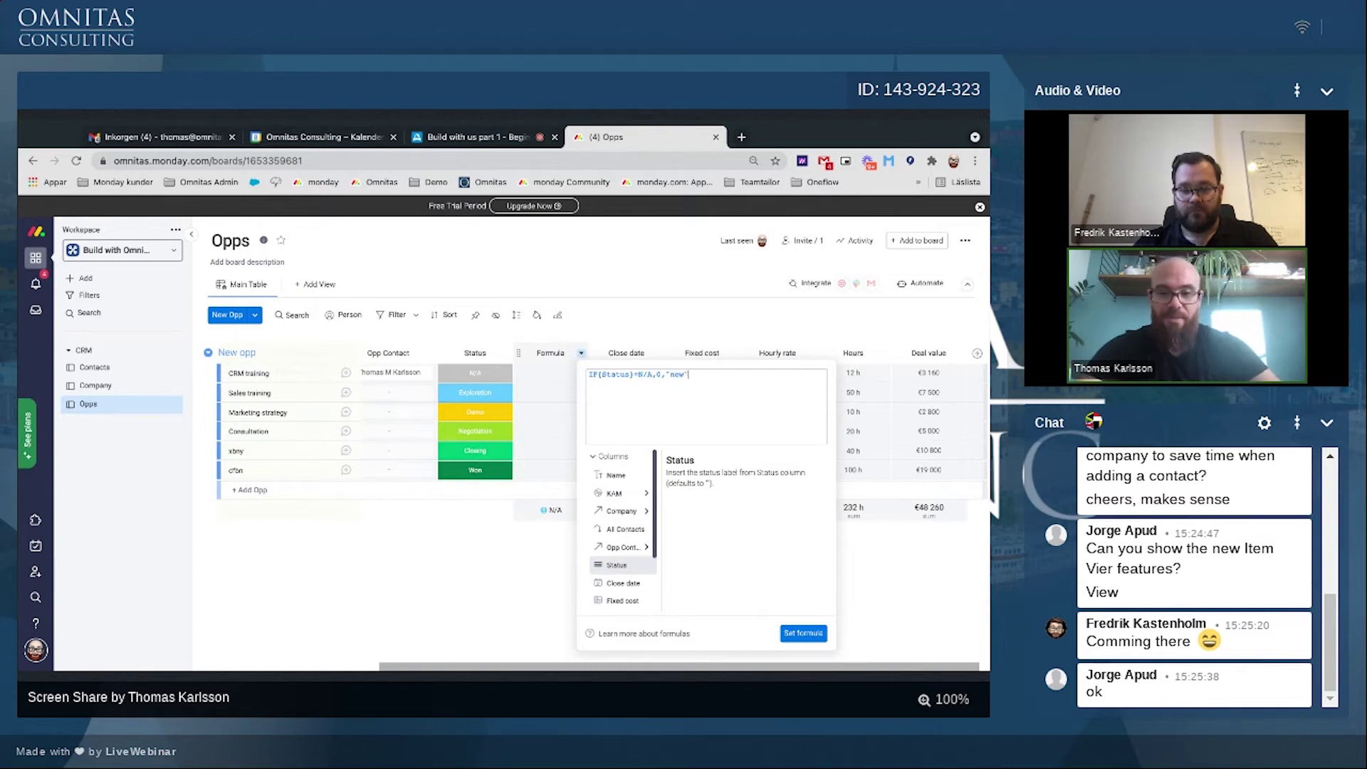
click(803, 633)
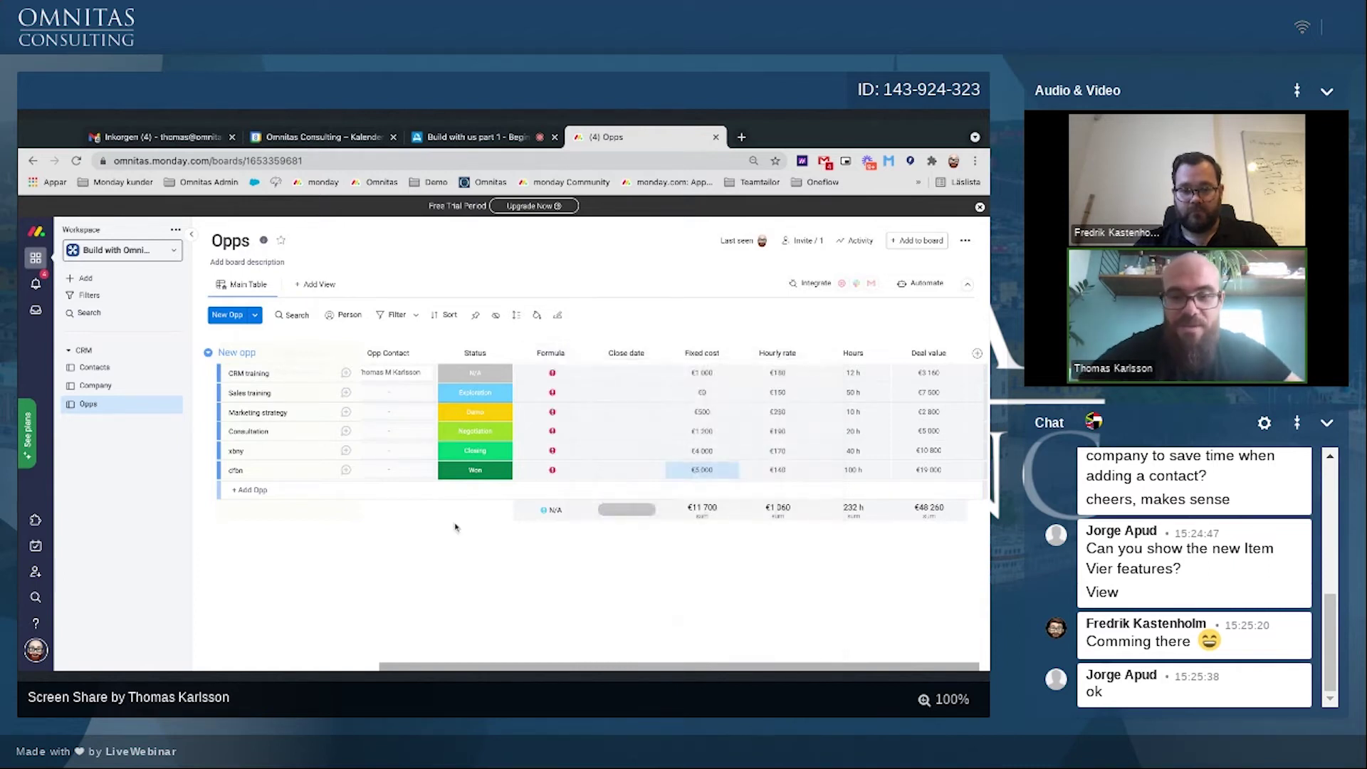
Step: Wrap N/A in quotes in the formula and apply it
click(541, 372)
click(639, 375)
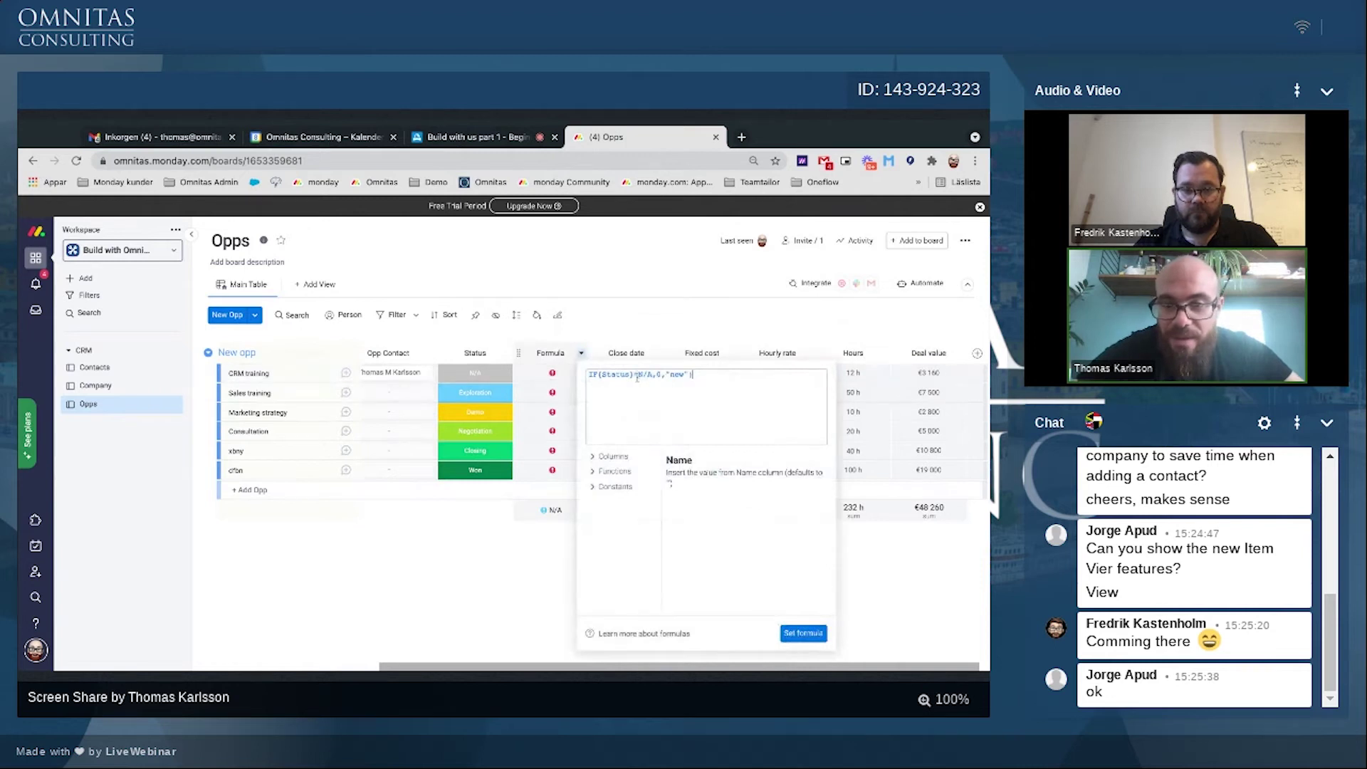
text(")
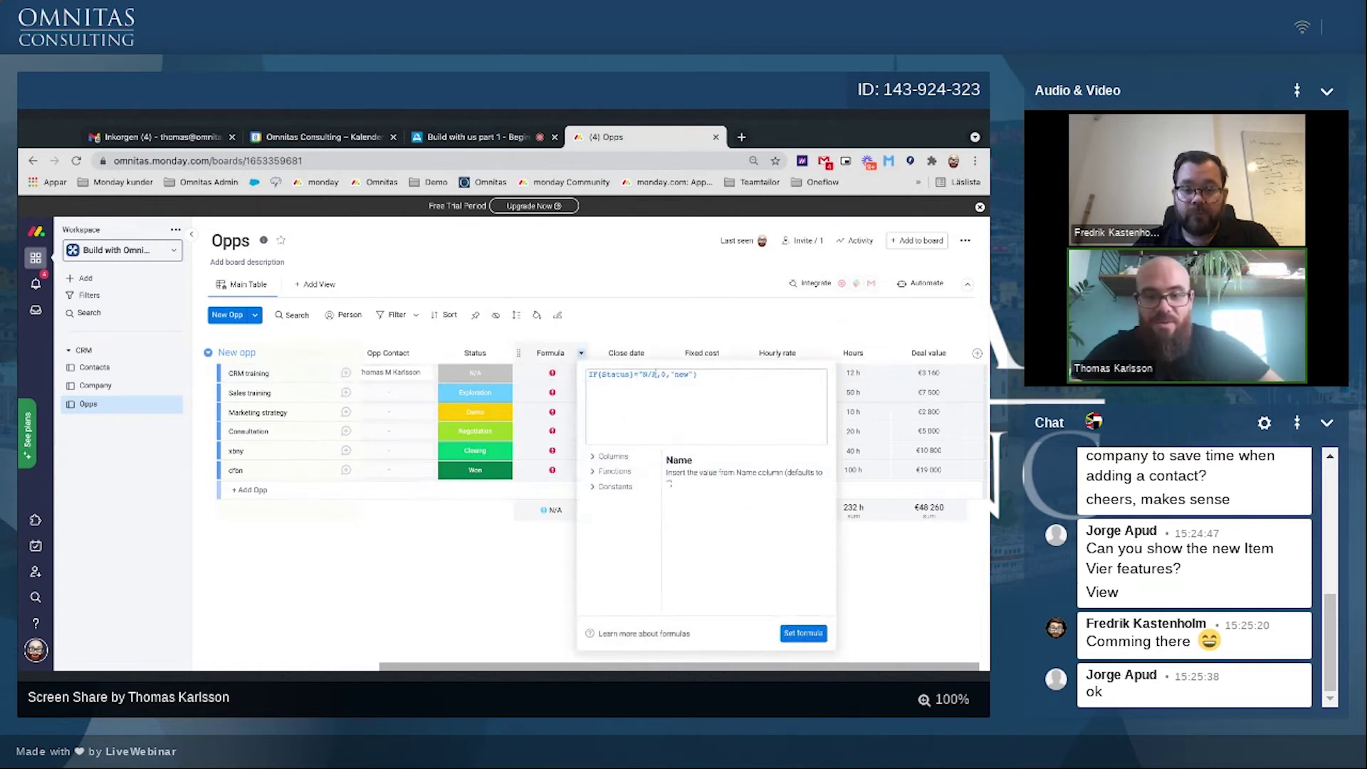
click(656, 375)
text(")
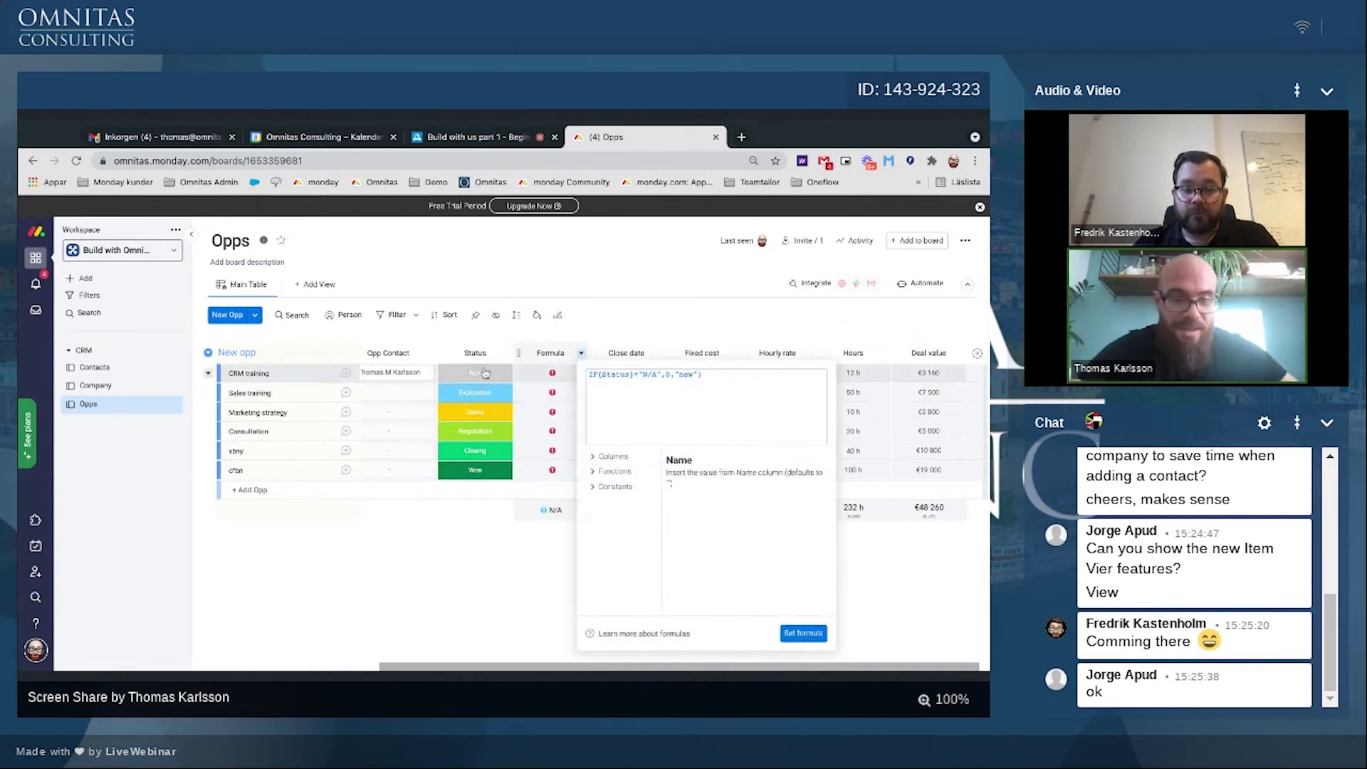
click(792, 634)
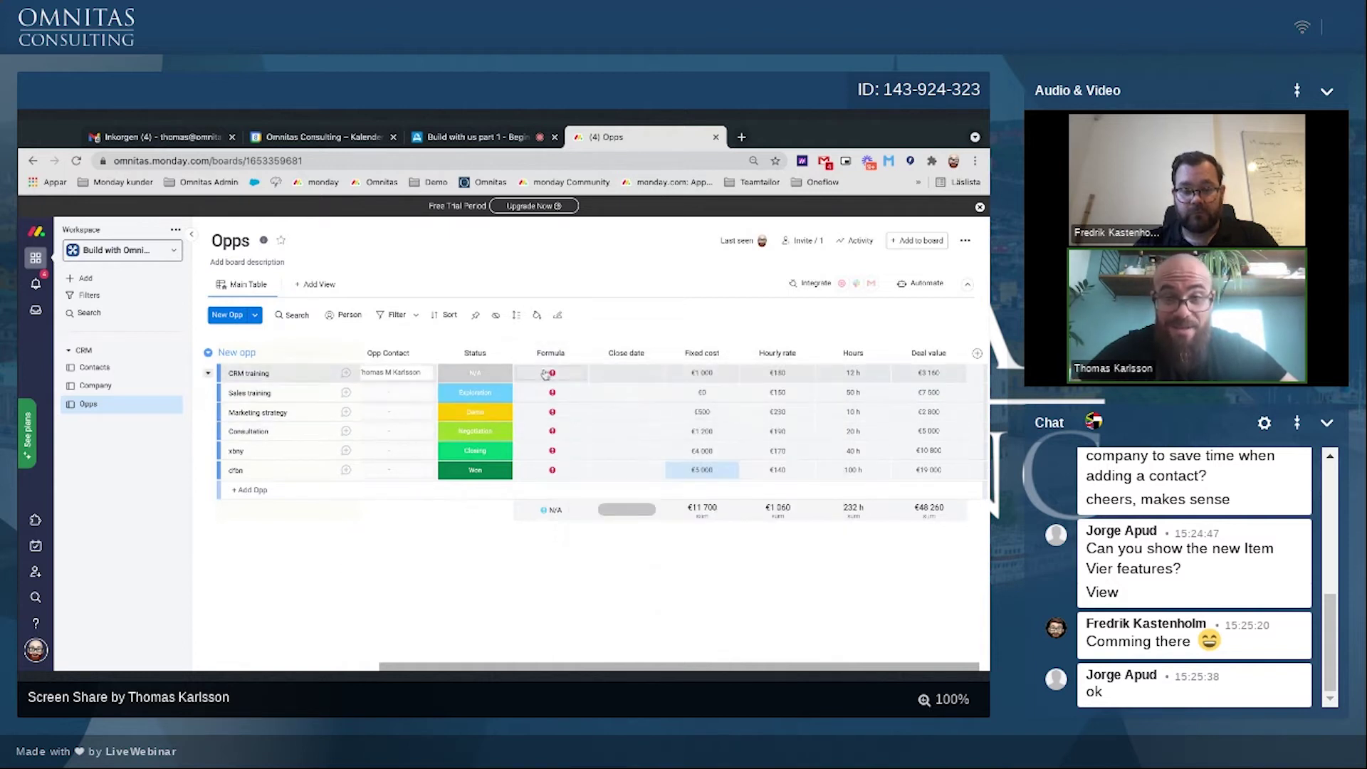
Step: Add the missing parenthesis after IF, giving IF({Status}="N/A",0,"new")
click(550, 372)
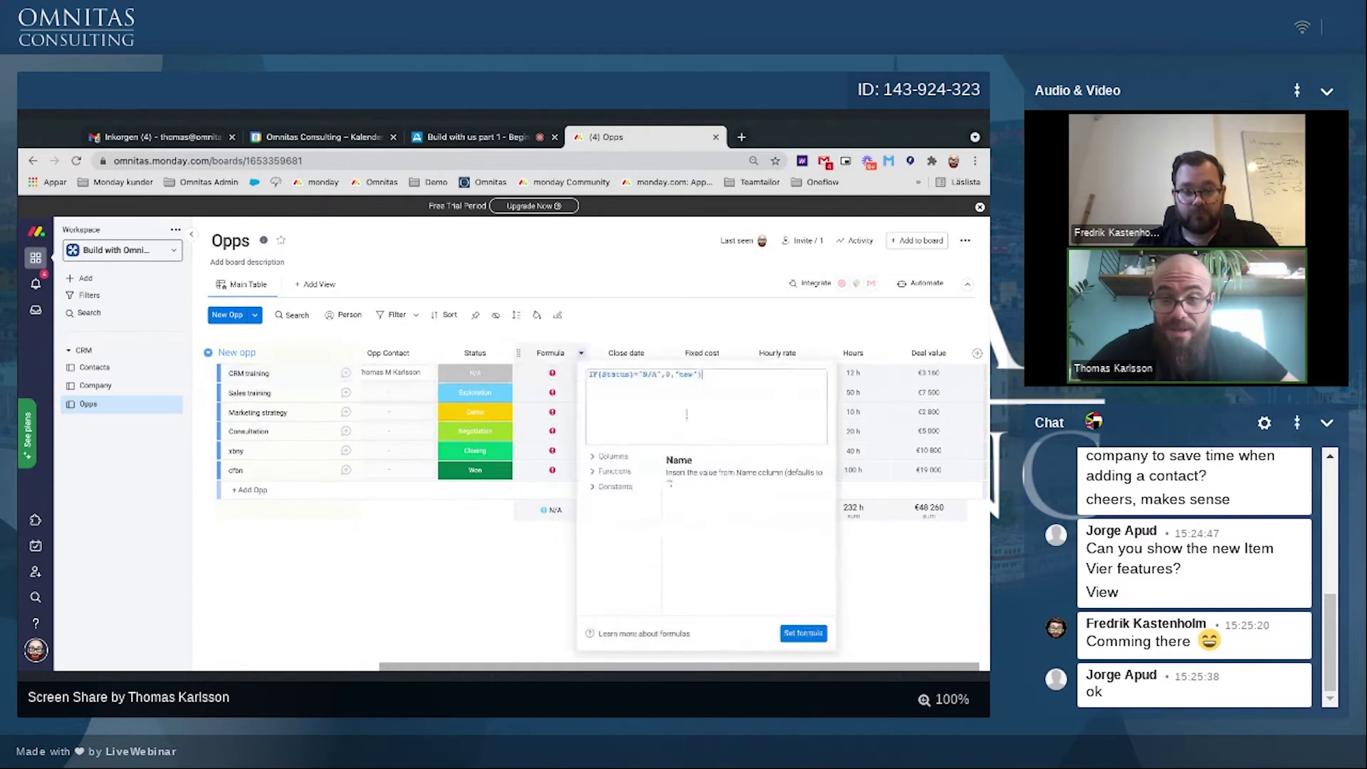
click(598, 375)
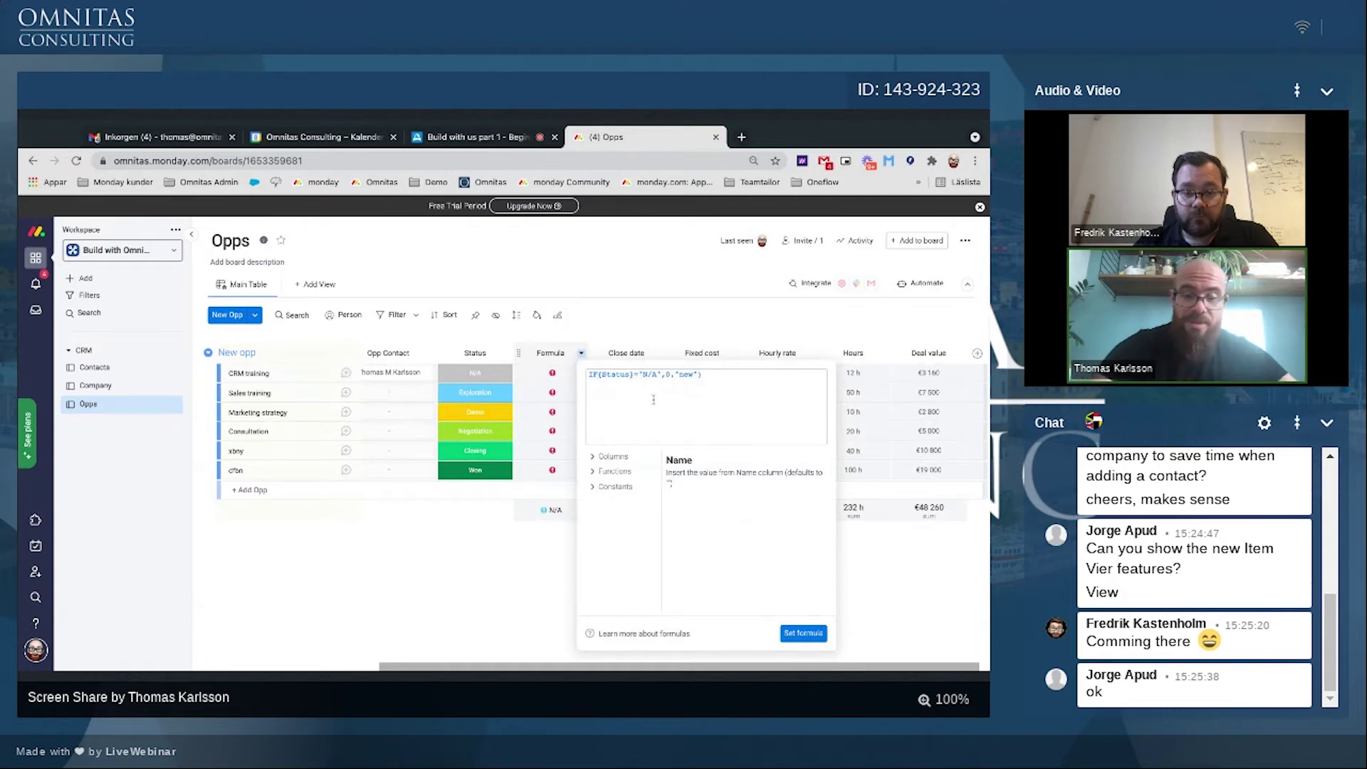
text(()
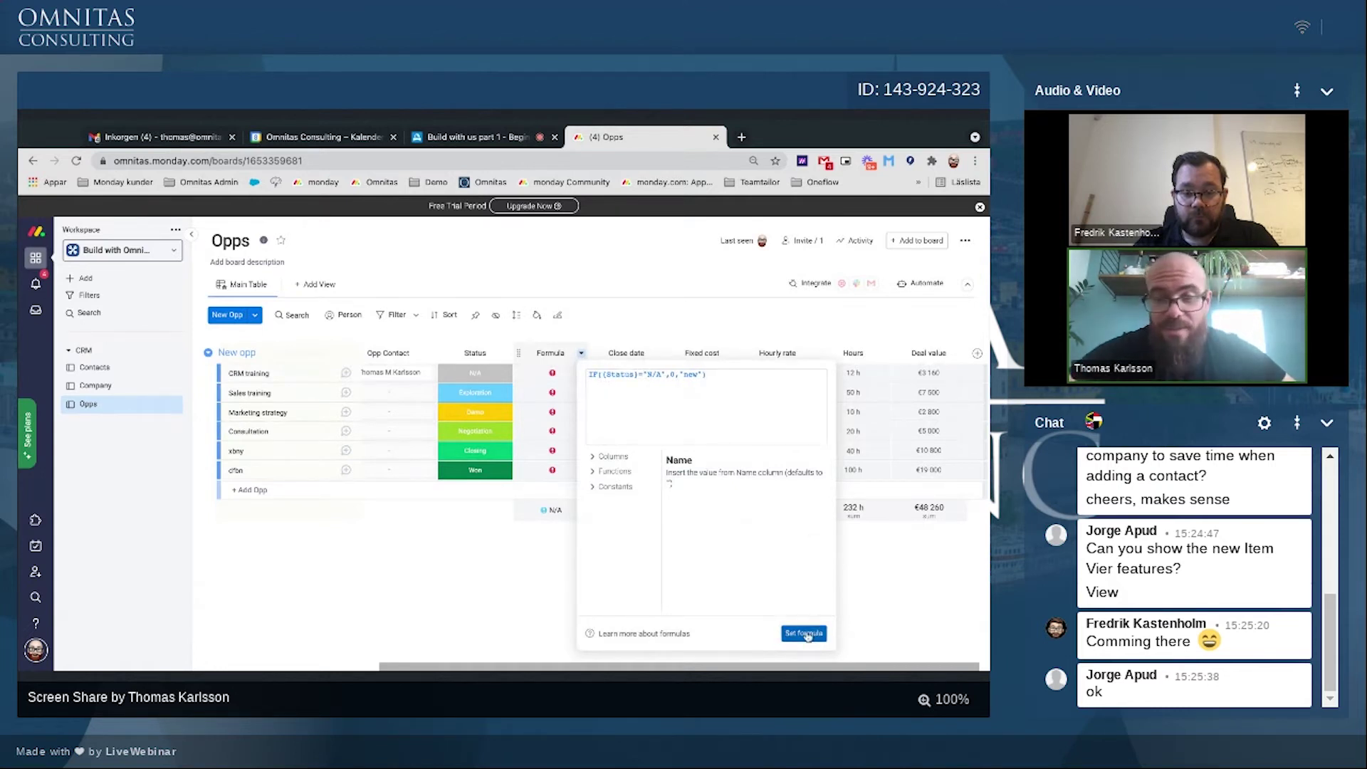
click(805, 634)
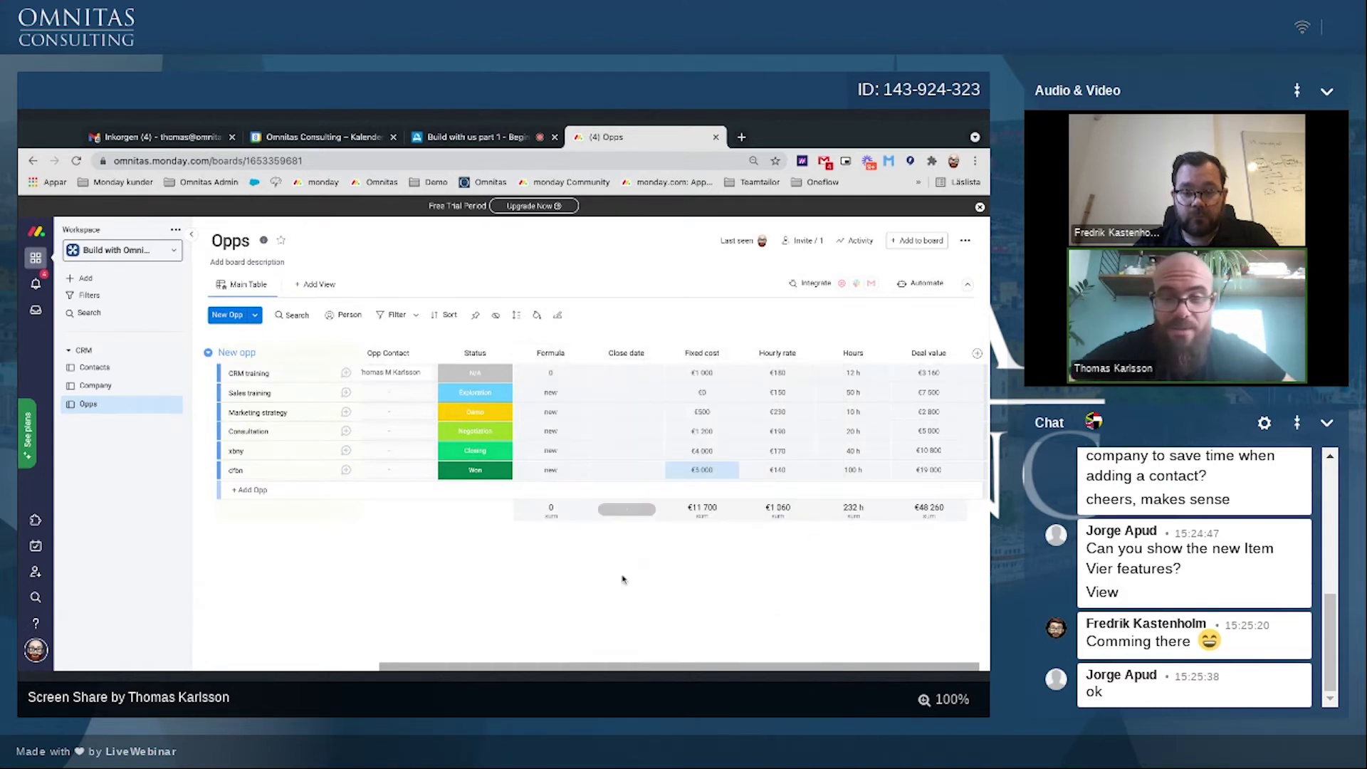
Step: Nest copies of the IF formula in place of each 'new' result
click(559, 375)
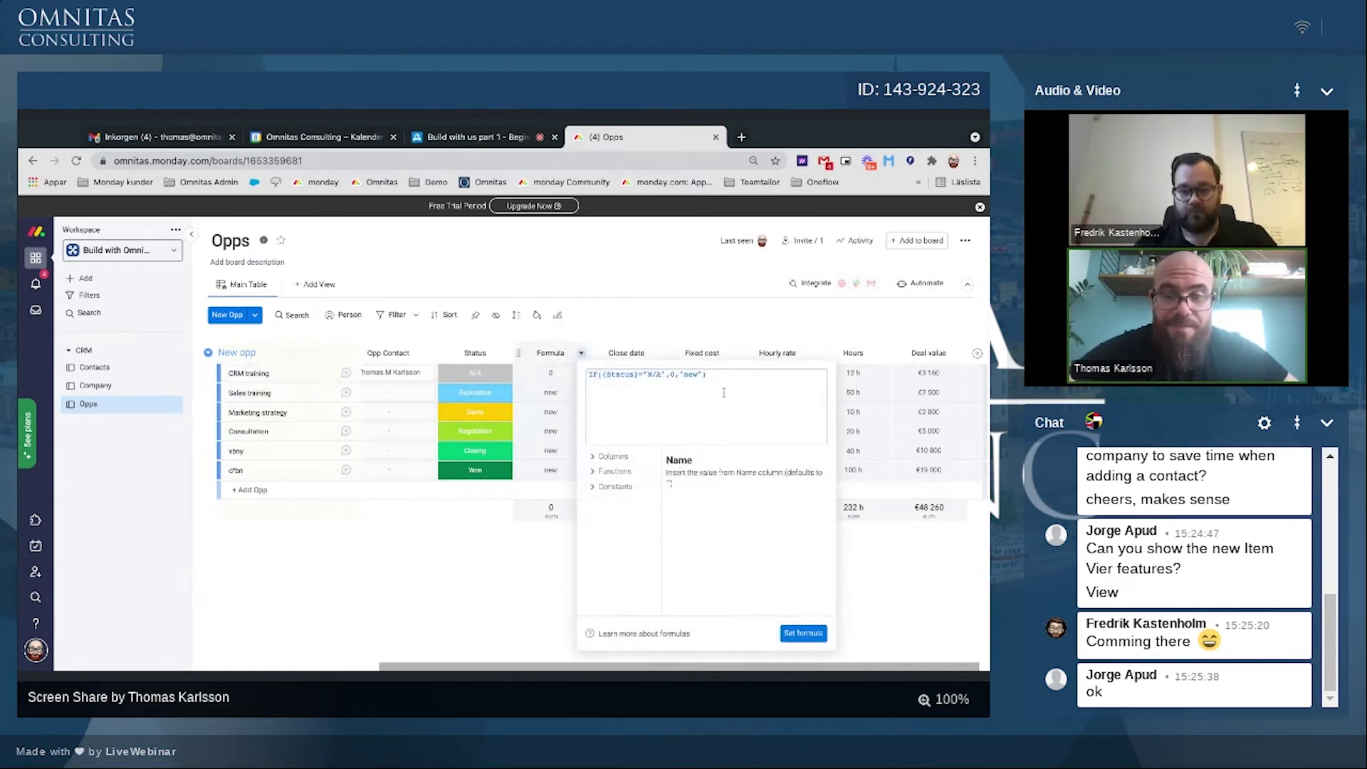
drag(721, 376, 562, 375)
key(ctrl+c)
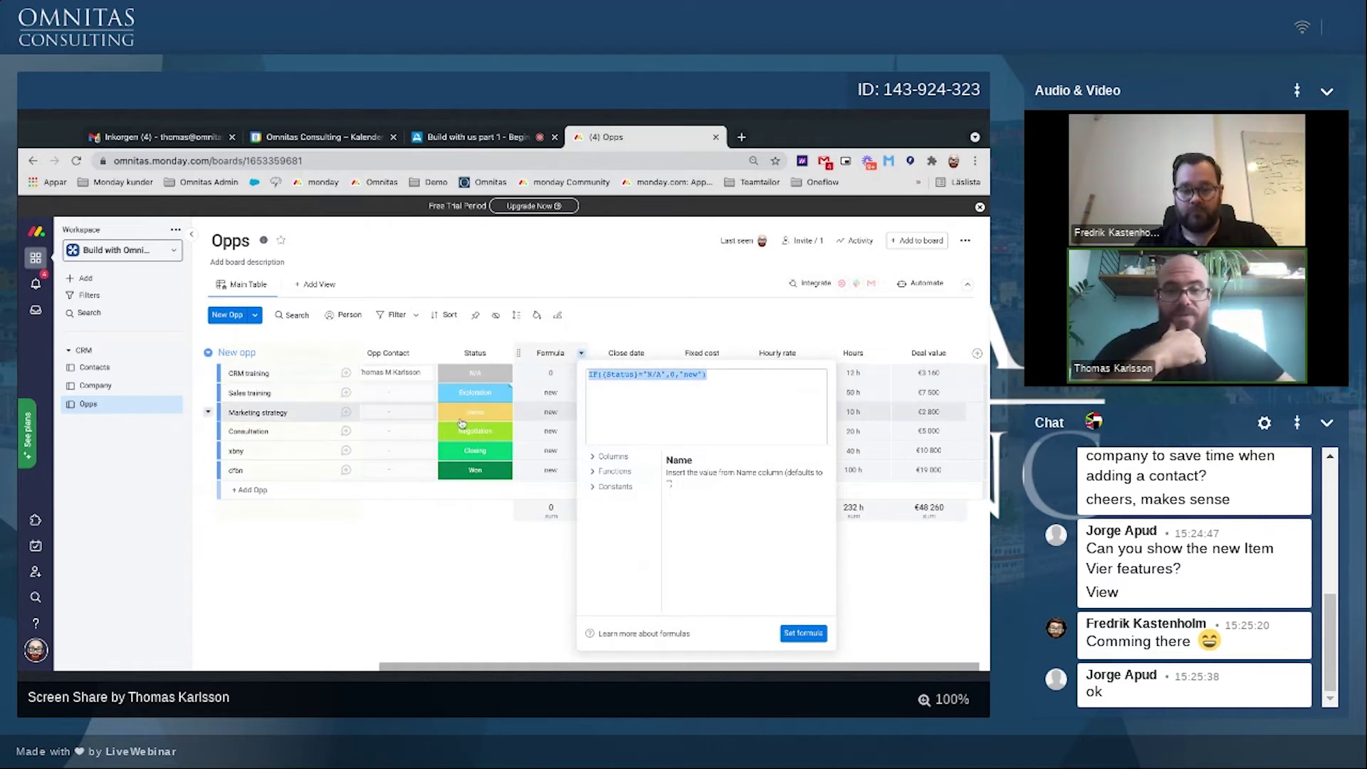
click(679, 377)
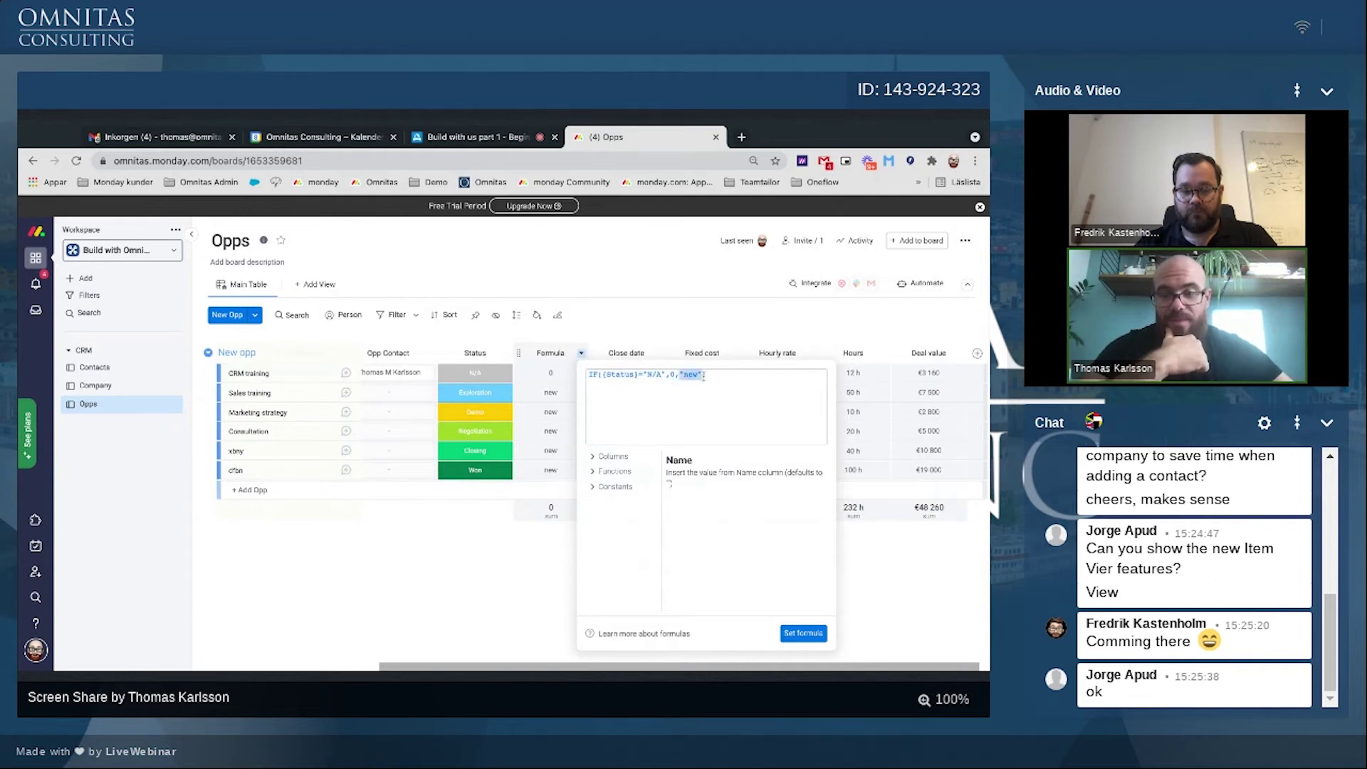
key(ctrl+v)
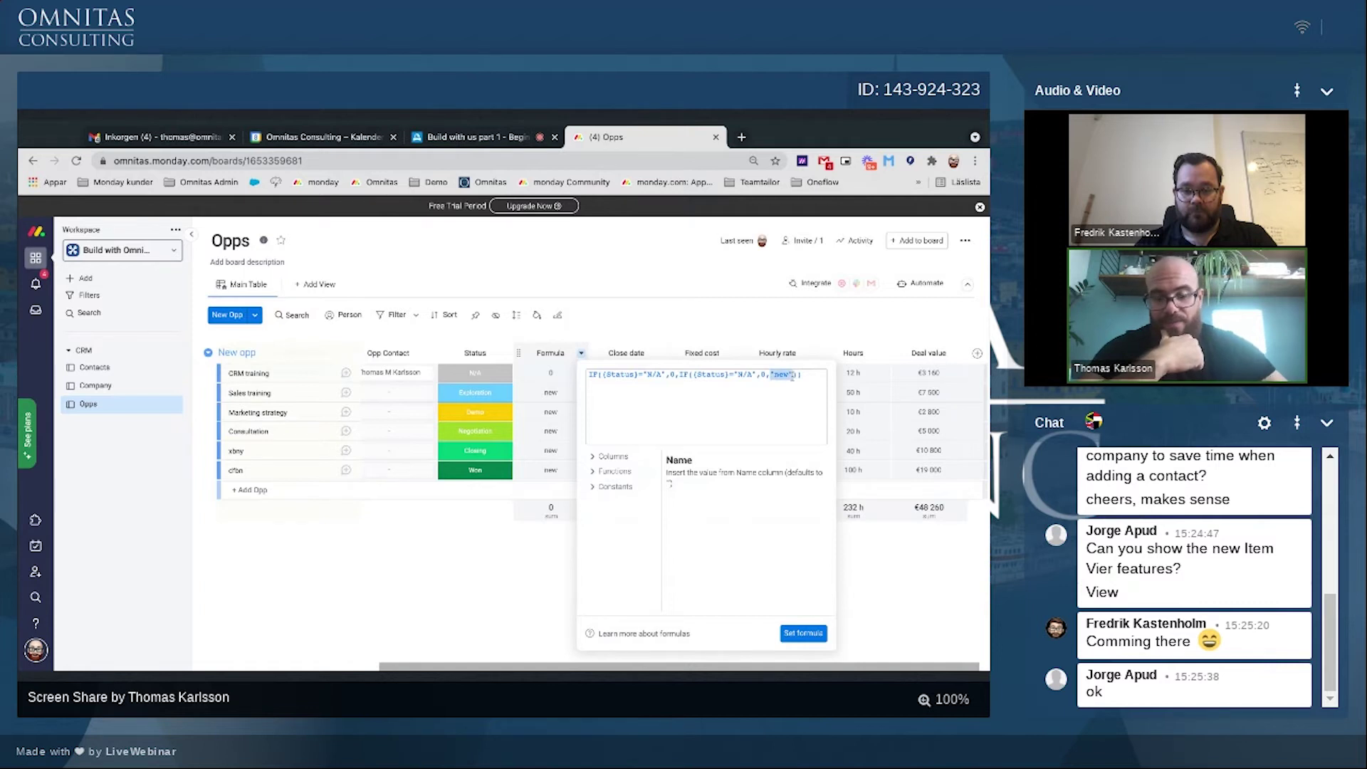
key(ctrl+v)
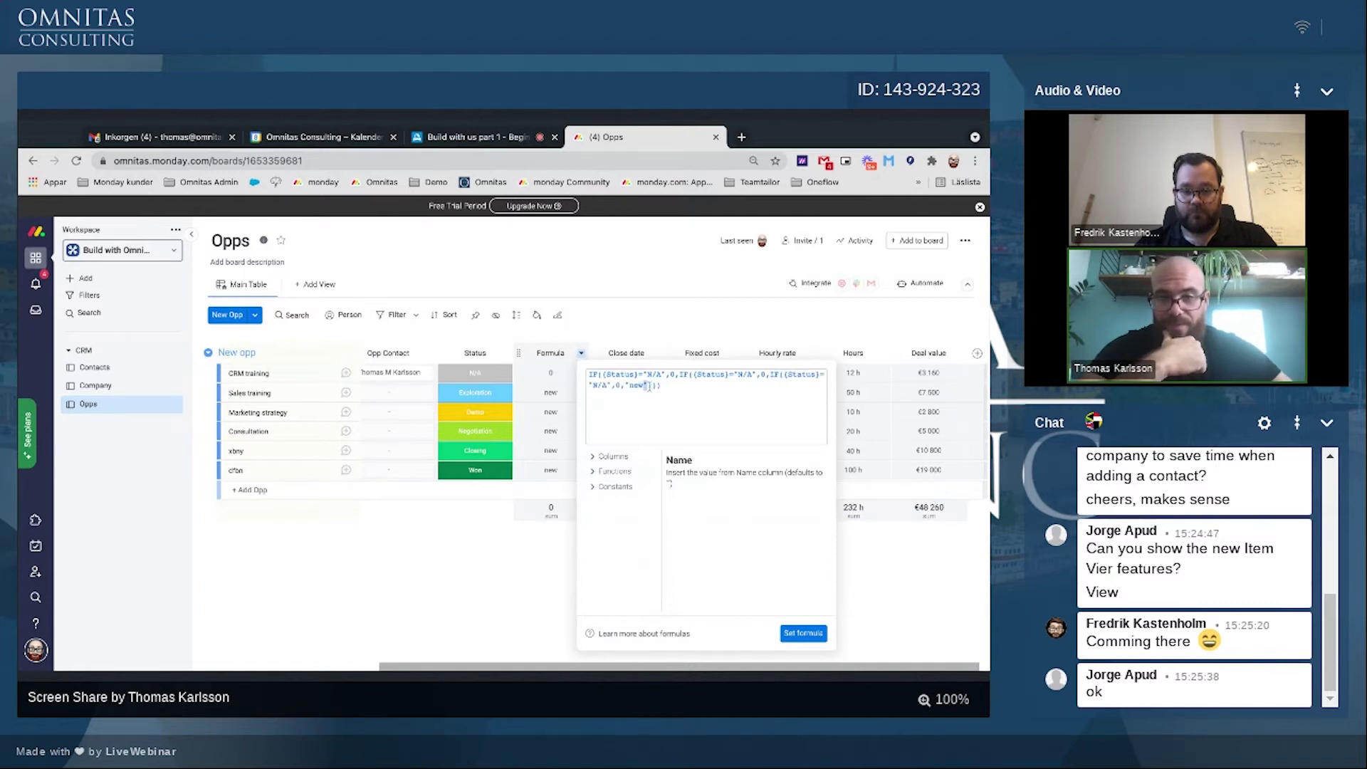
key(ctrl+v)
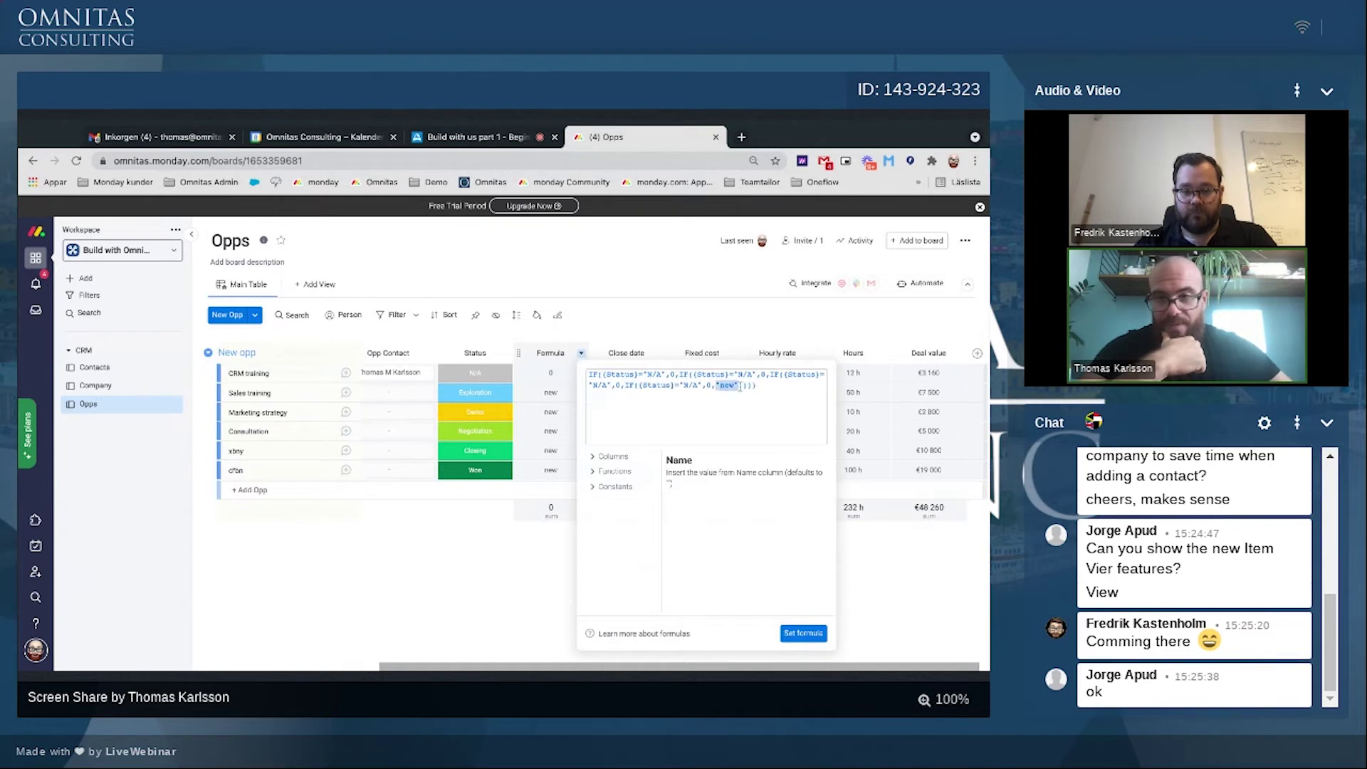
text(IF({Status}="N/A",0,"new"))
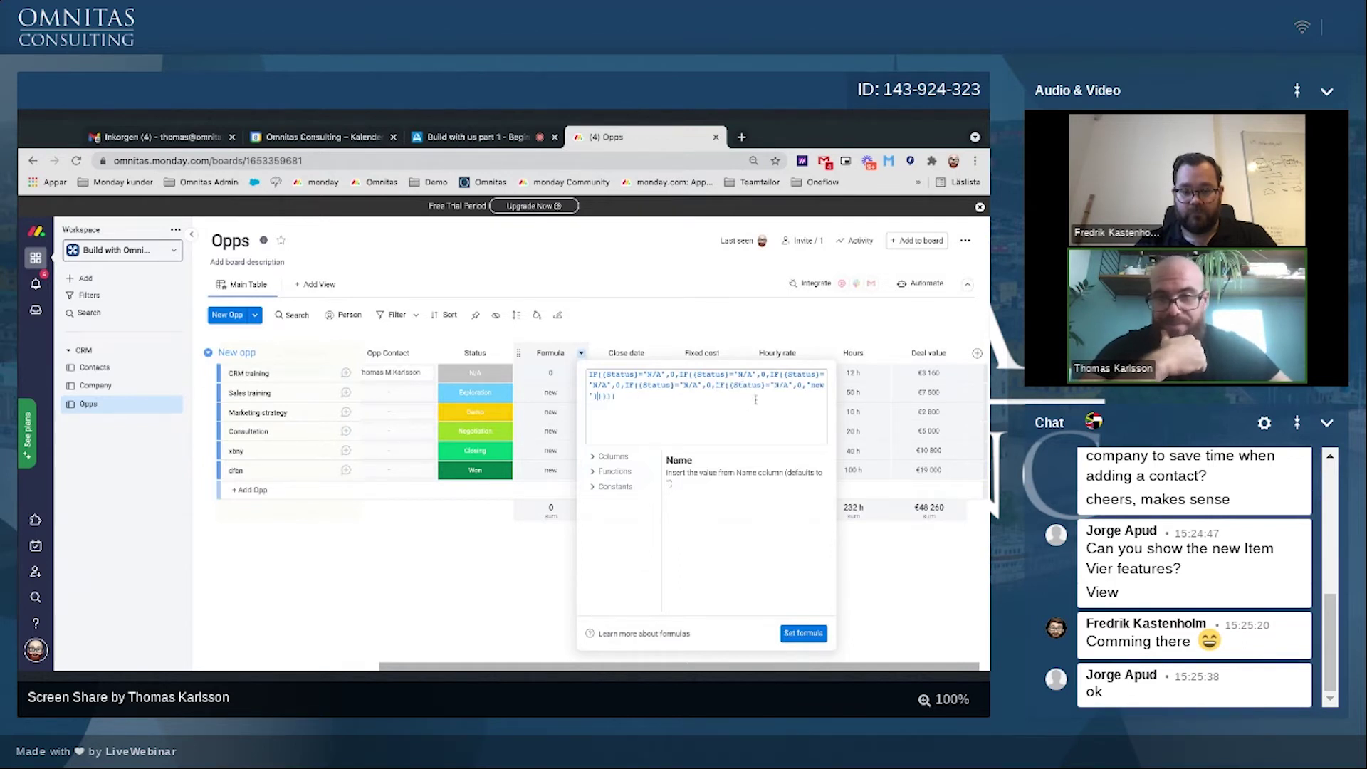
double_click(807, 386)
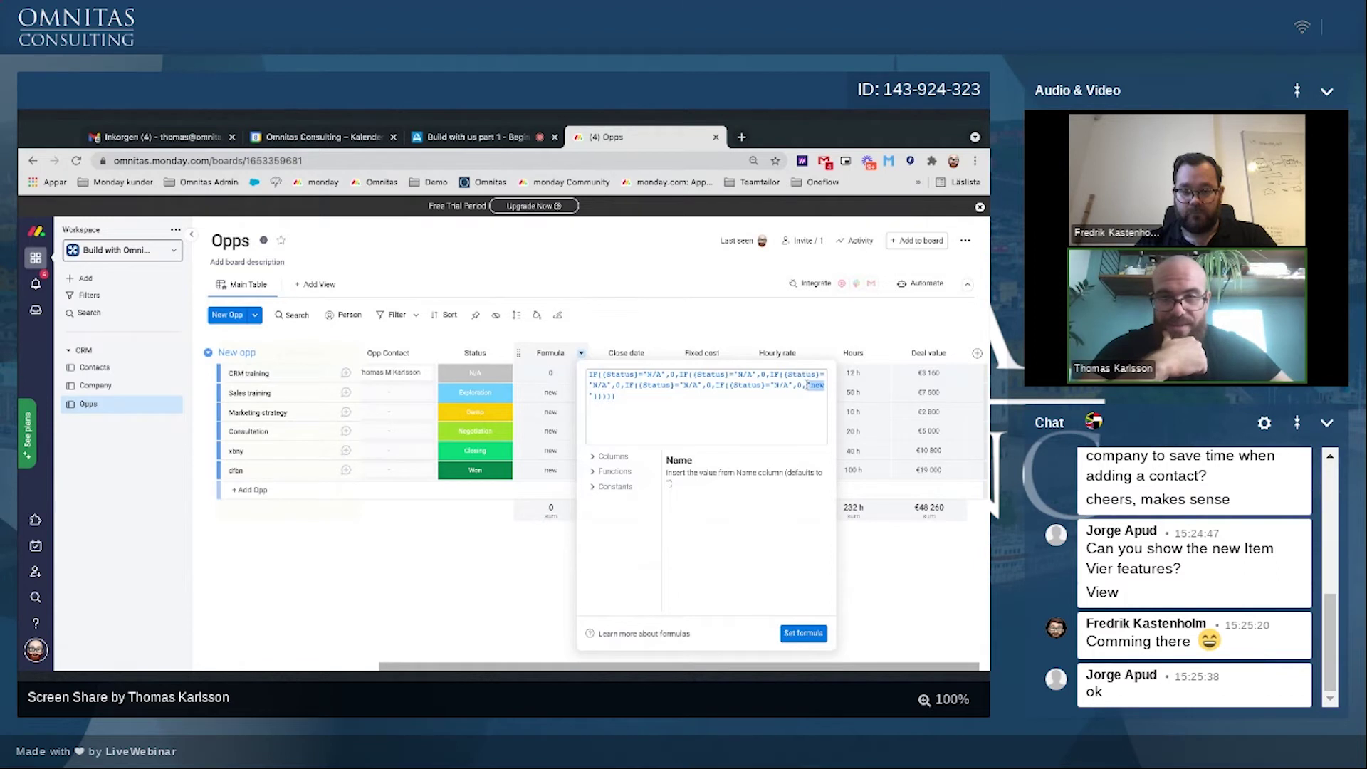
text(IF({Status}="N/A",0,"new"))
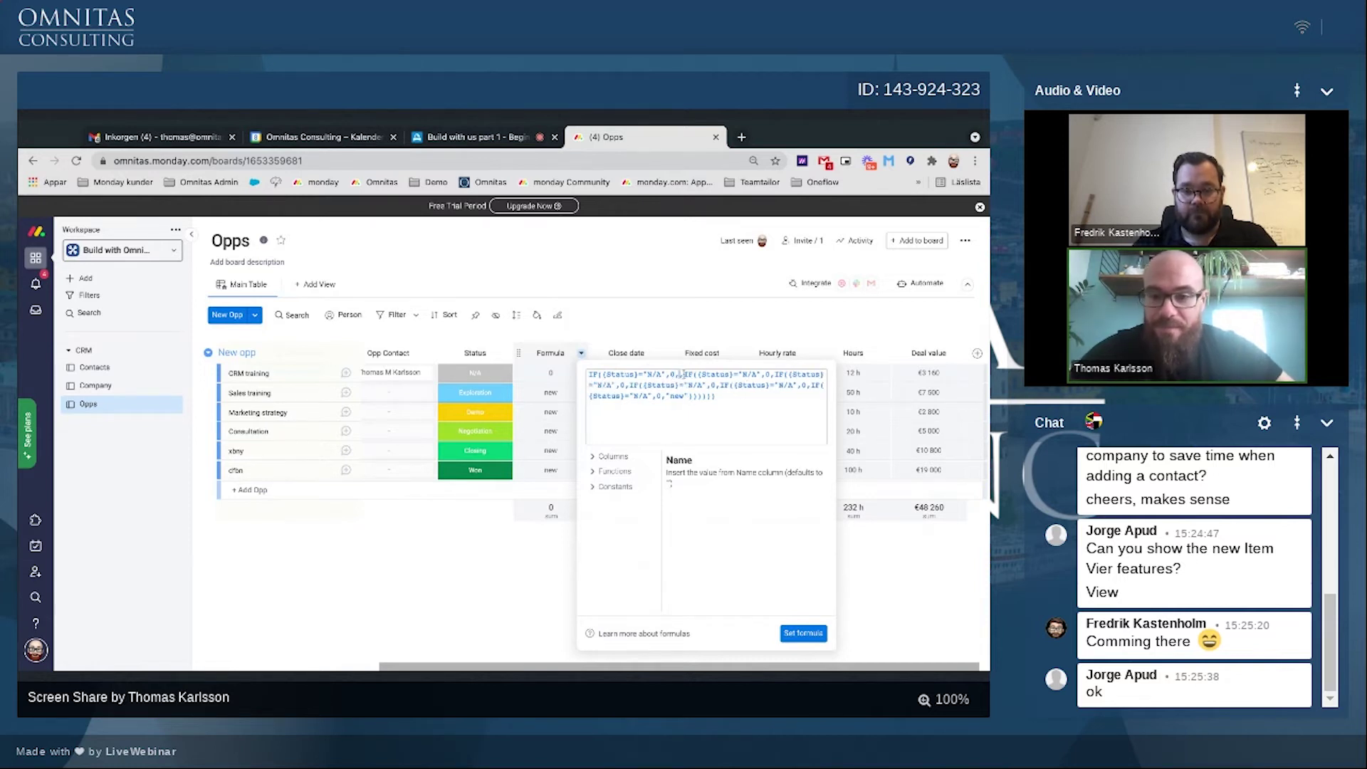
Step: Make the nested conditions Exploration return 0.15 and Demo return 0.3
click(753, 374)
key(Return)
key(Return)
key(Return)
key(BackSpace)
key(BackSpace)
key(BackSpace)
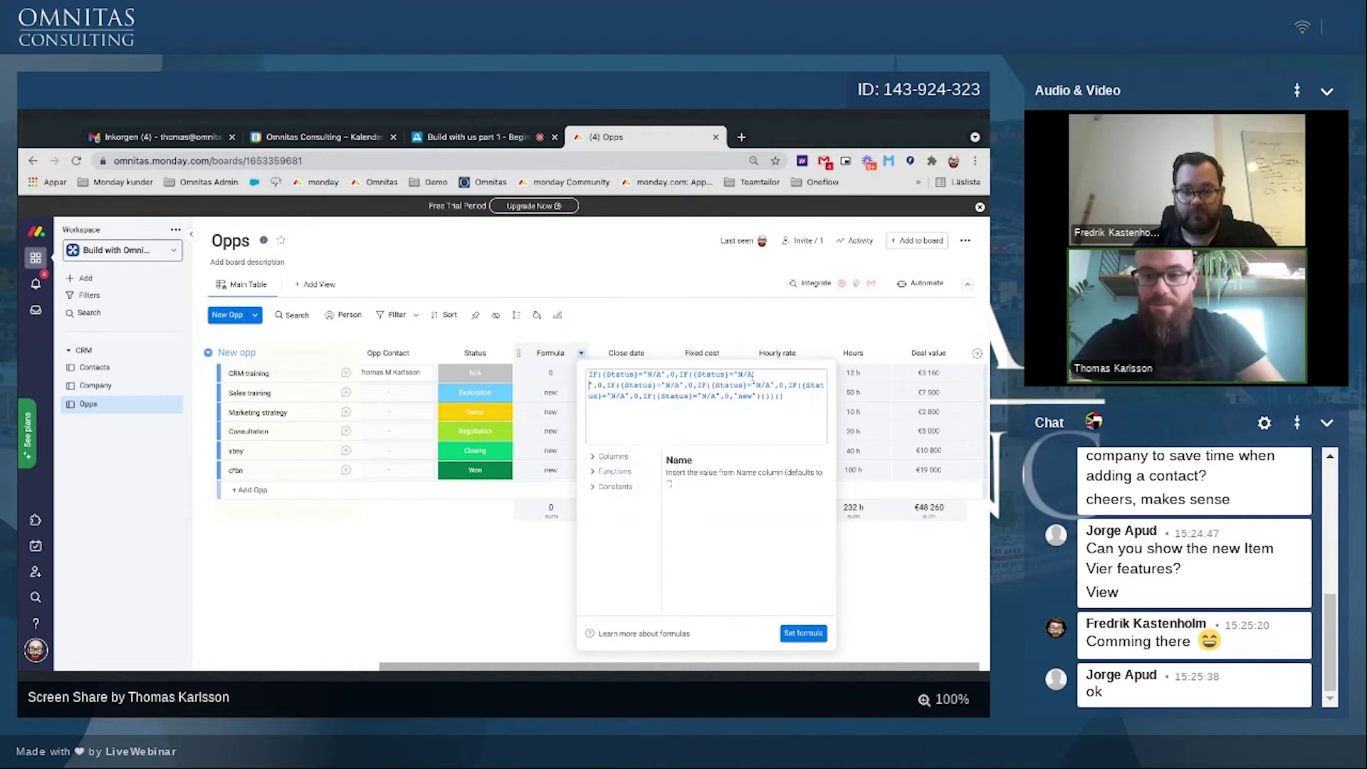
text(Exploration",0)
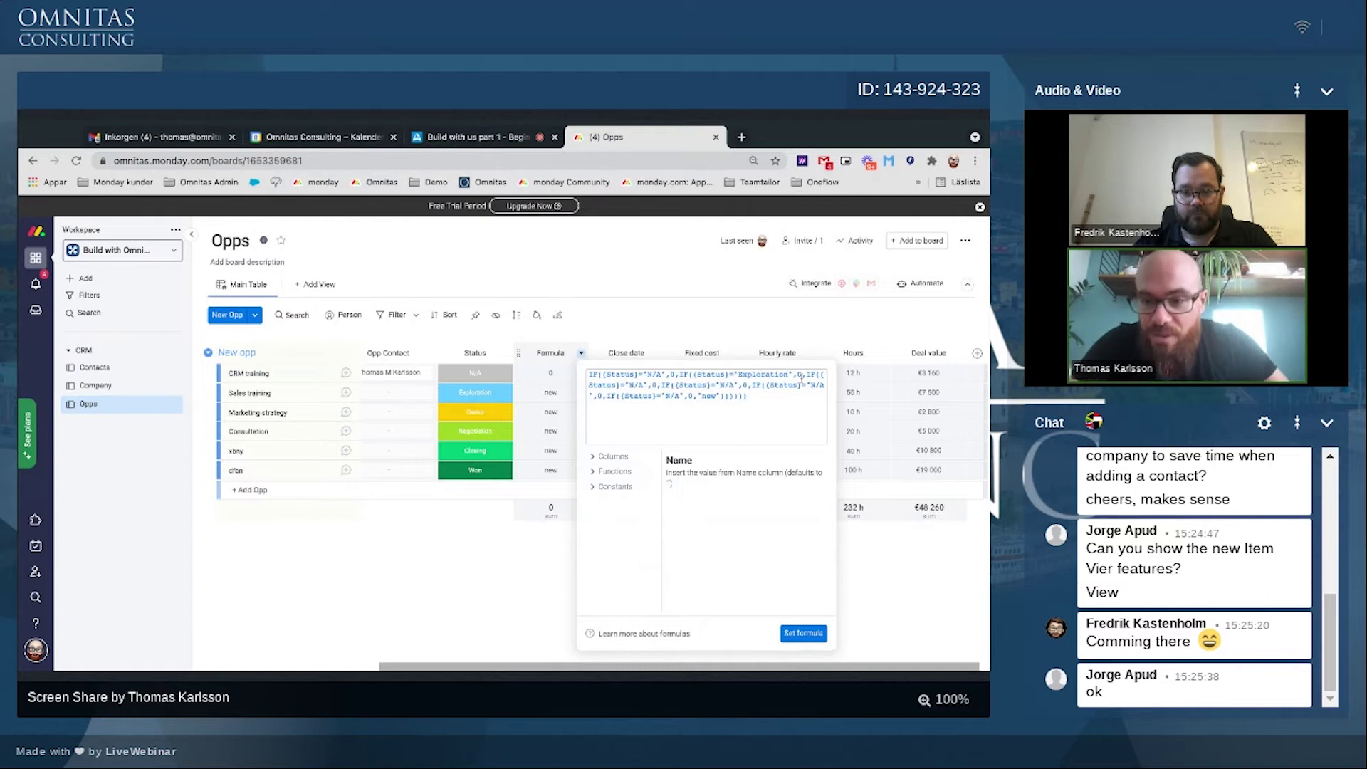
text(.)
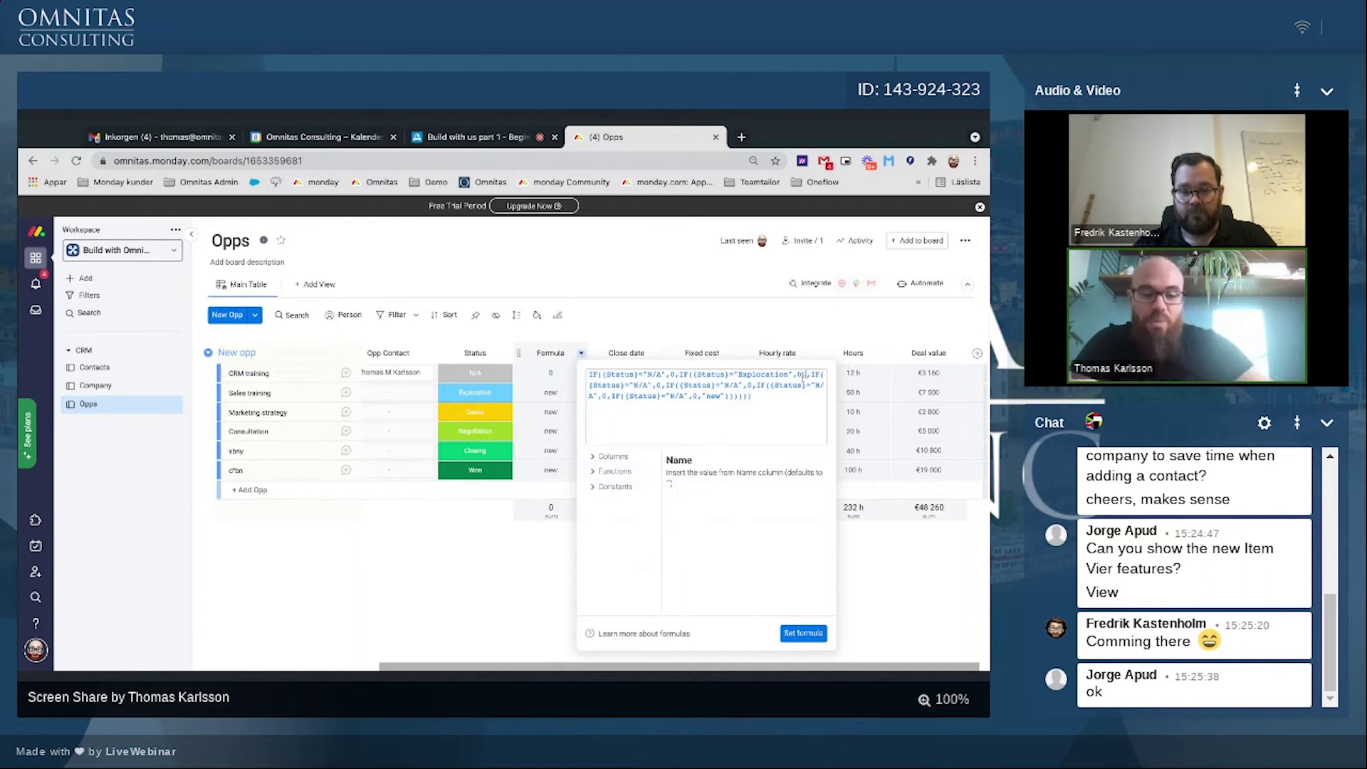
text(15)
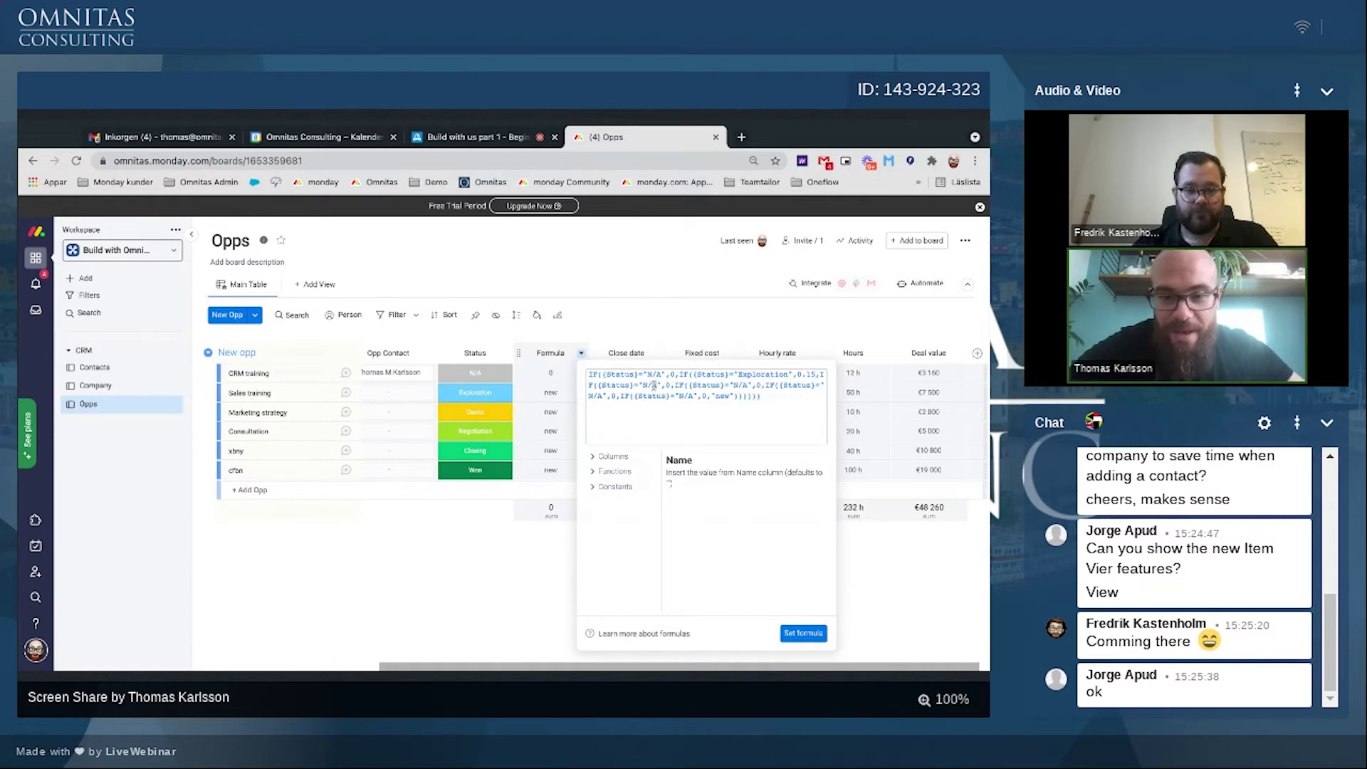
click(656, 385)
key(BackSpace)
key(BackSpace)
key(BackSpace)
text(Dem)
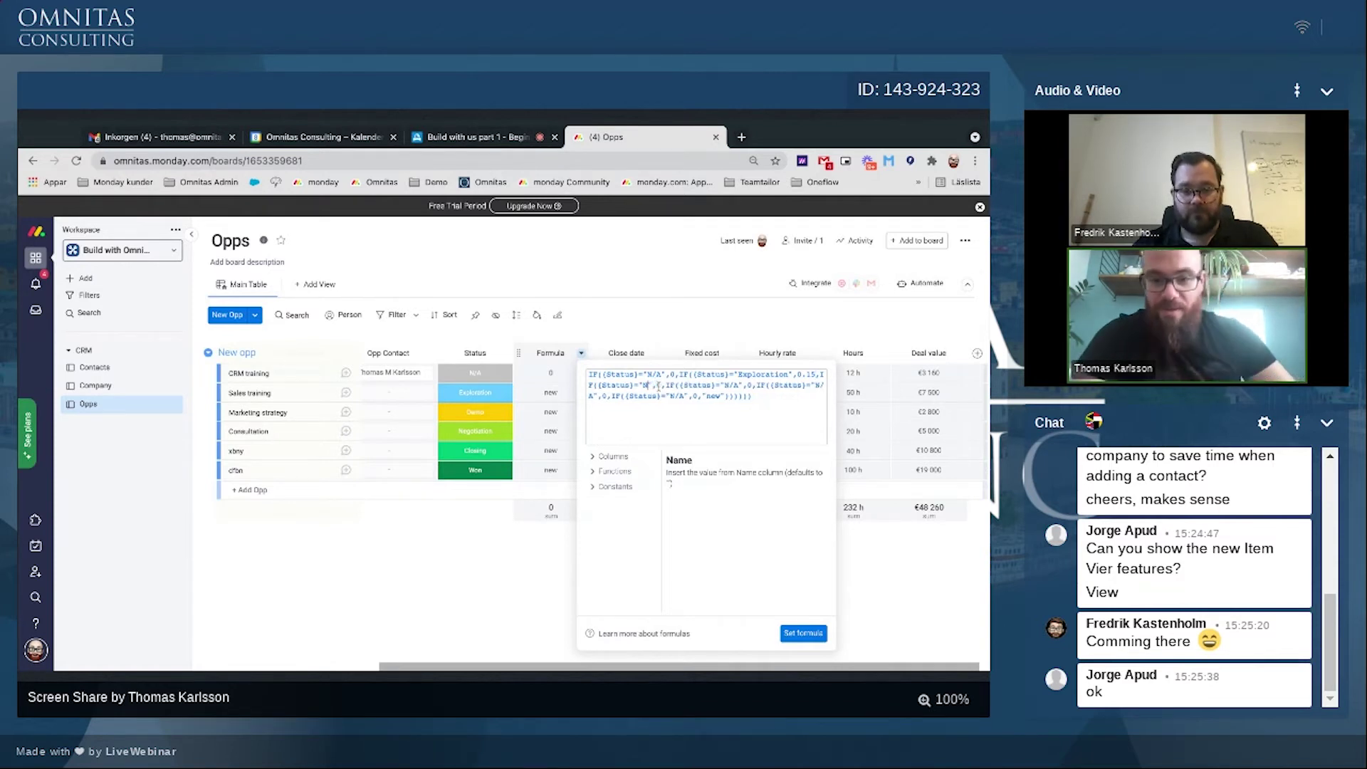
text(o)
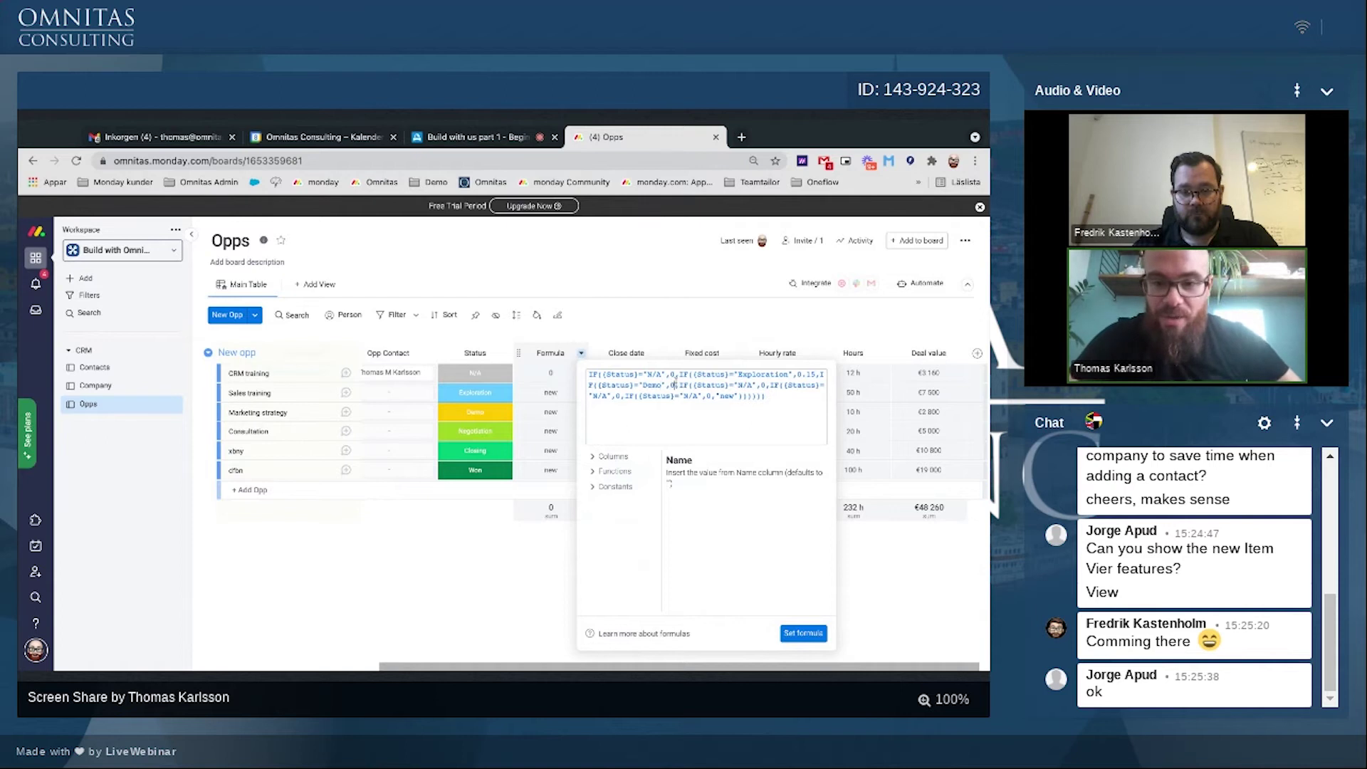
key(Right)
key(Right)
text(0.3)
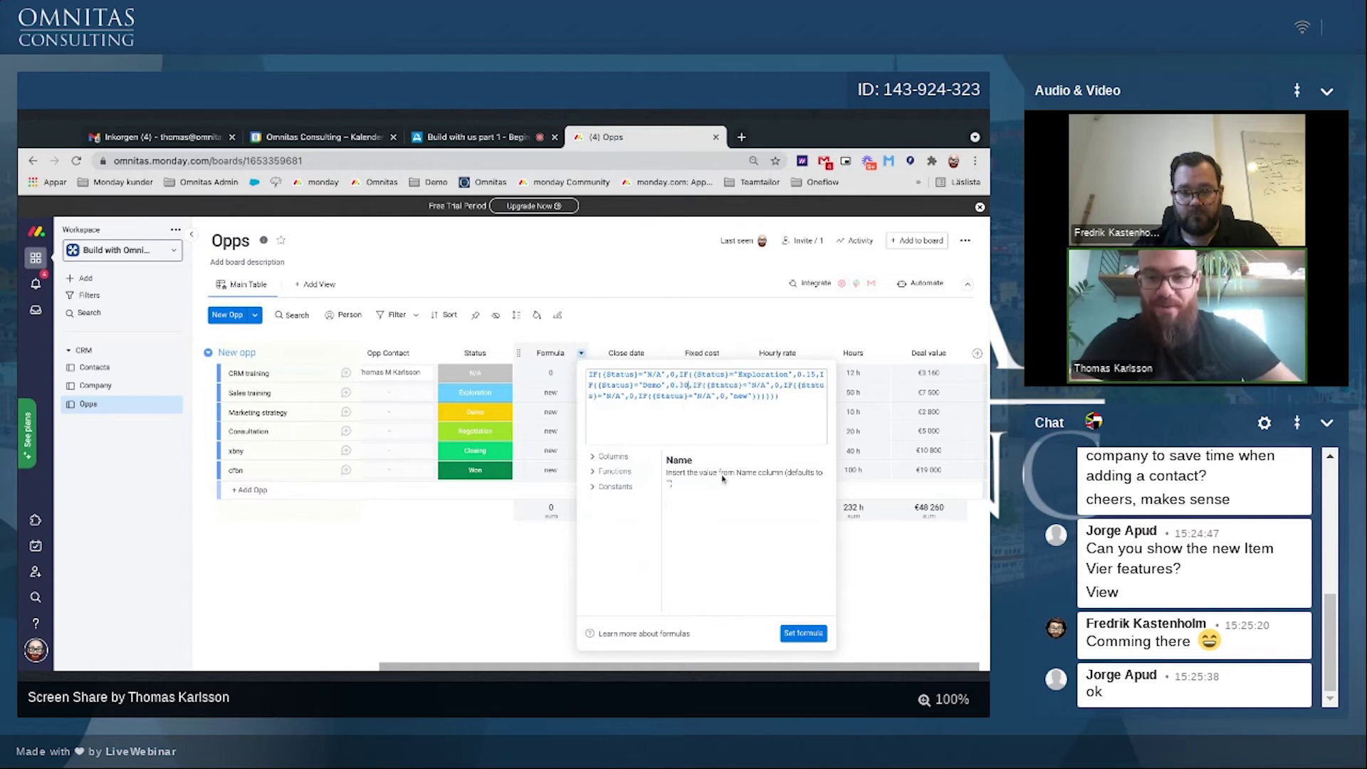
key(Delete)
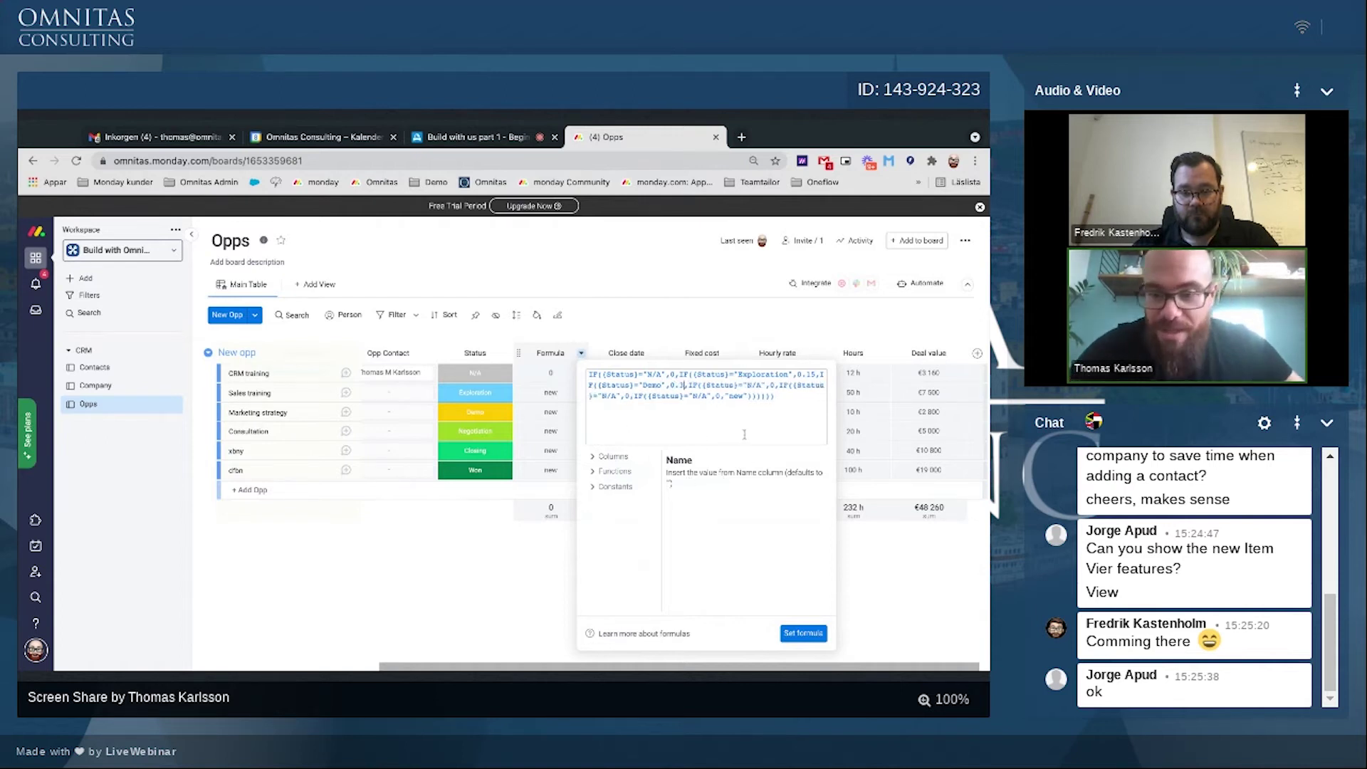
Step: Add Negotiation at 0.5 and Closing at 0.7, then apply the formula
key(BackSpace)
key(BackSpace)
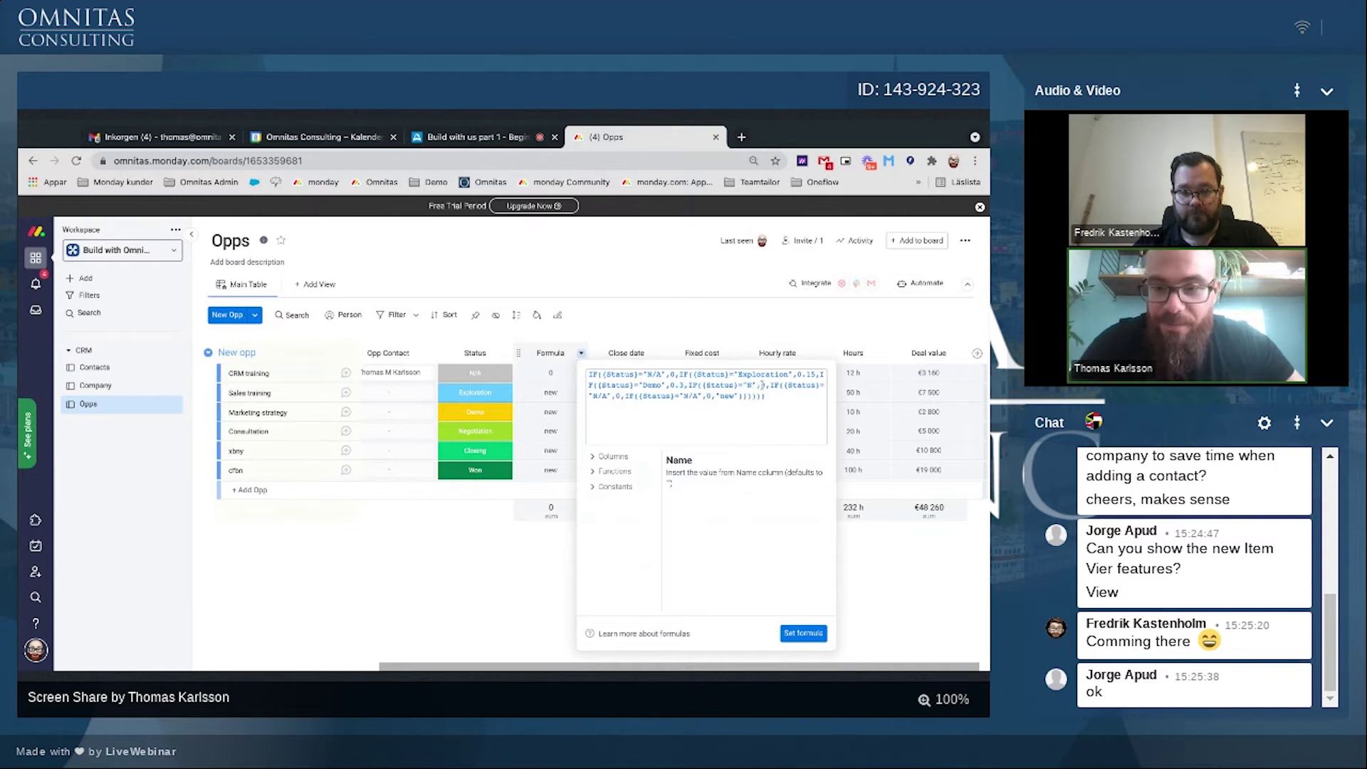
text(eg)
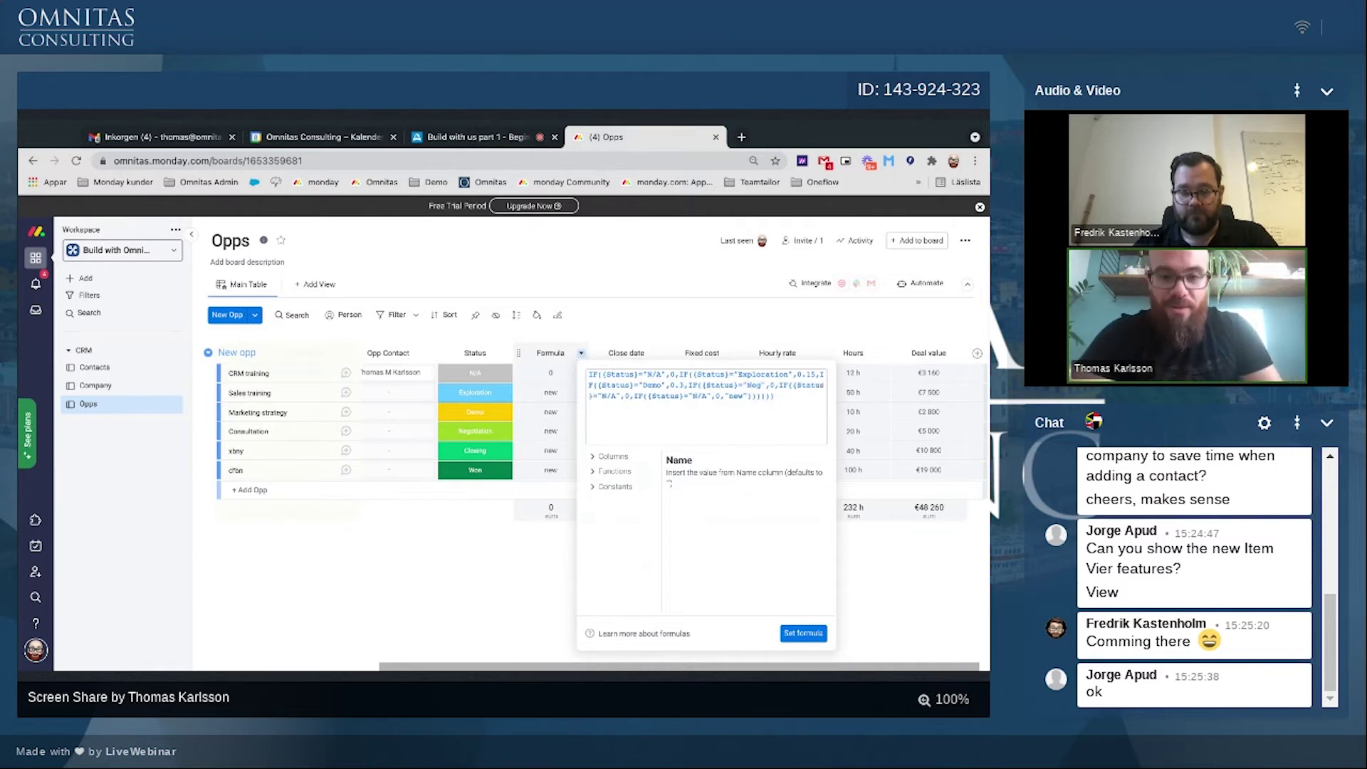
text(otiation)
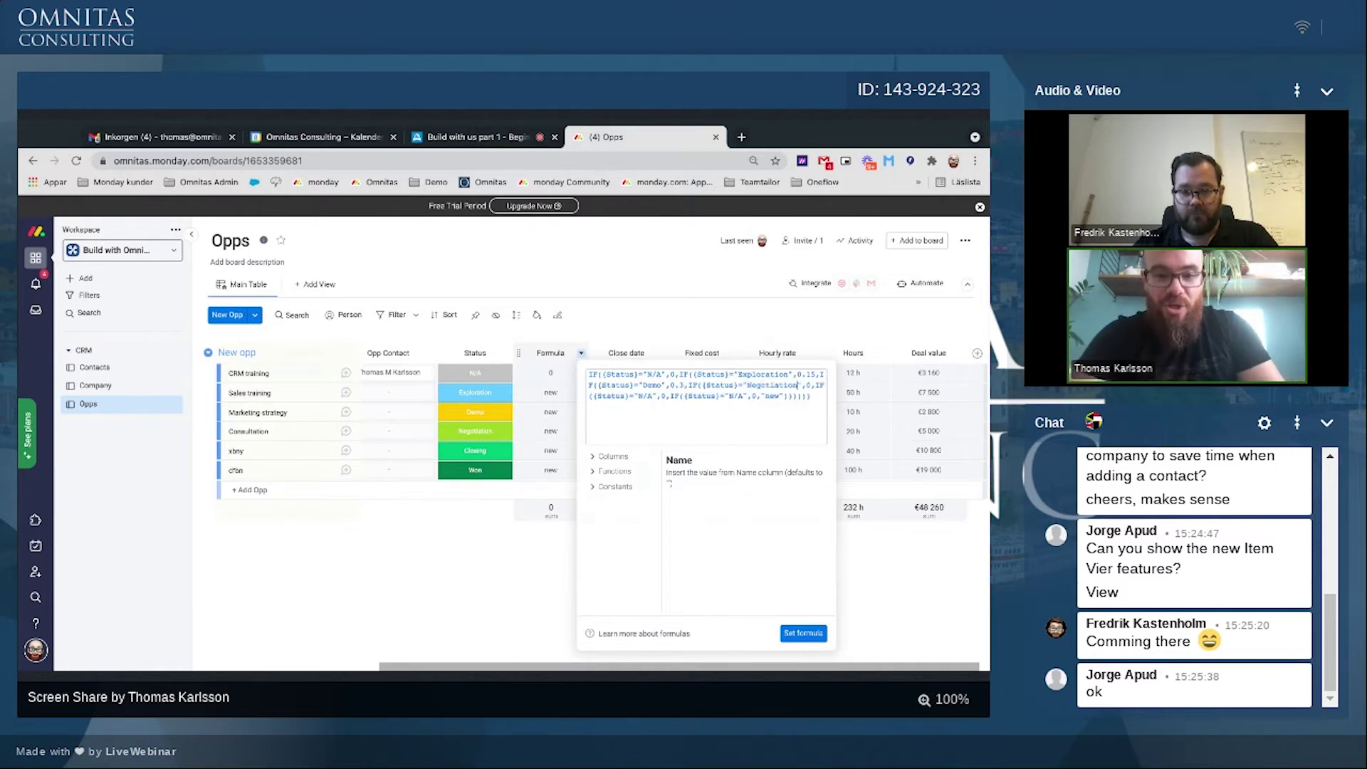
click(810, 387)
text(.5)
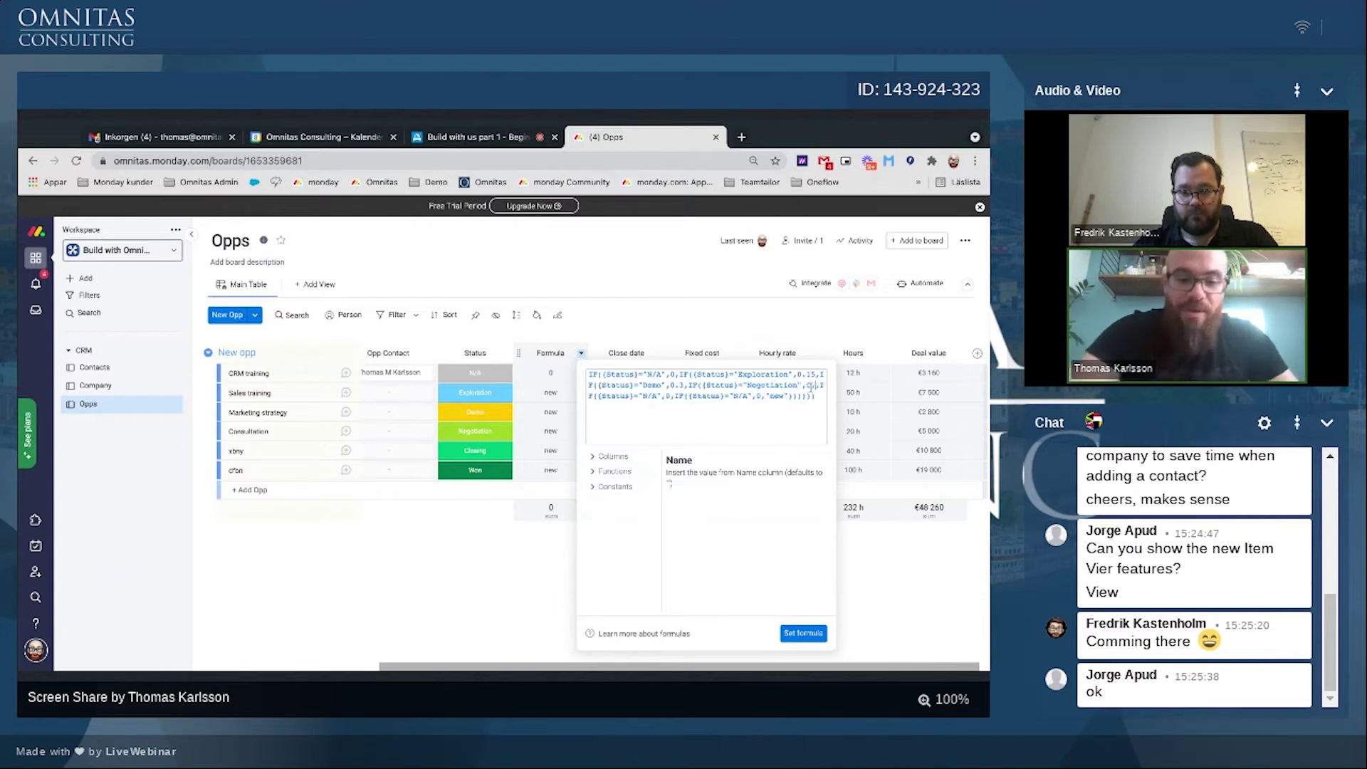
click(663, 395)
key(BackSpace)
key(BackSpace)
key(BackSpace)
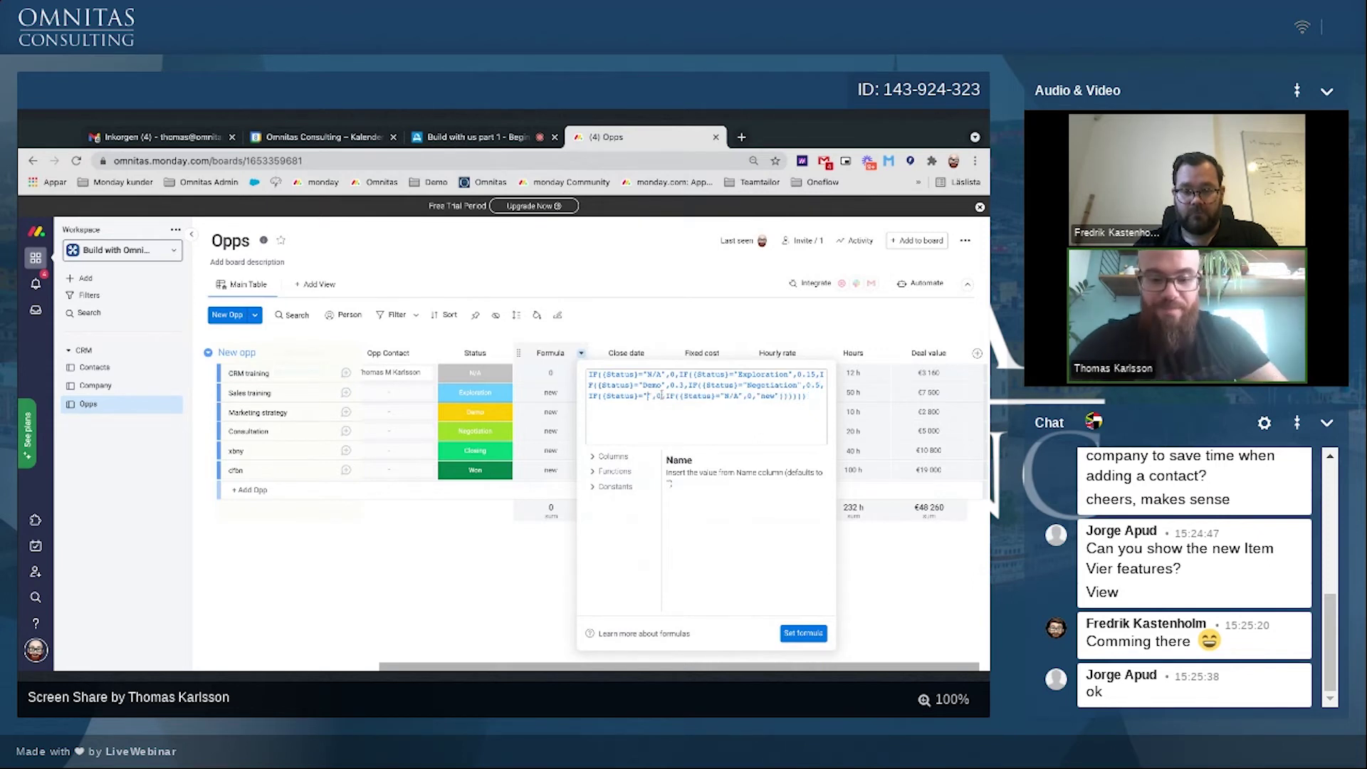
text(Closing)
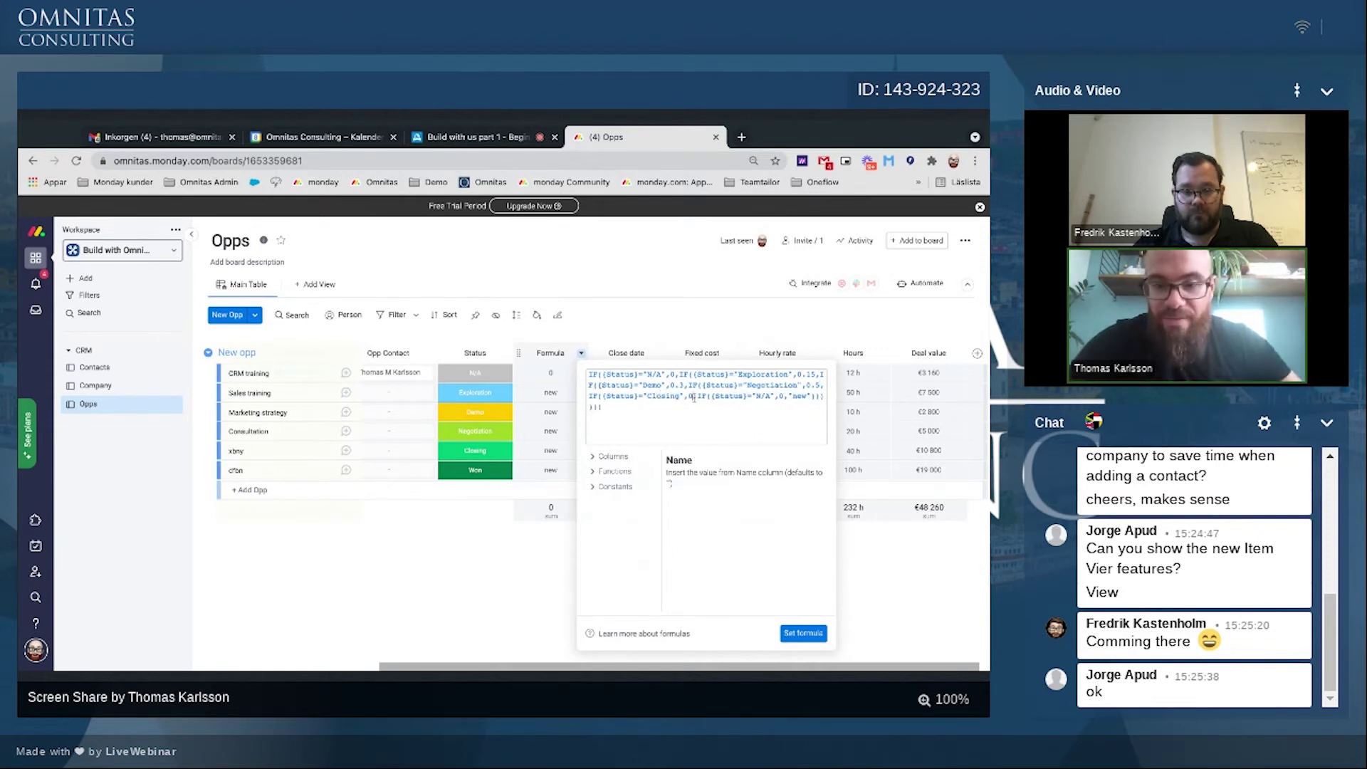
click(694, 397)
text(.7)
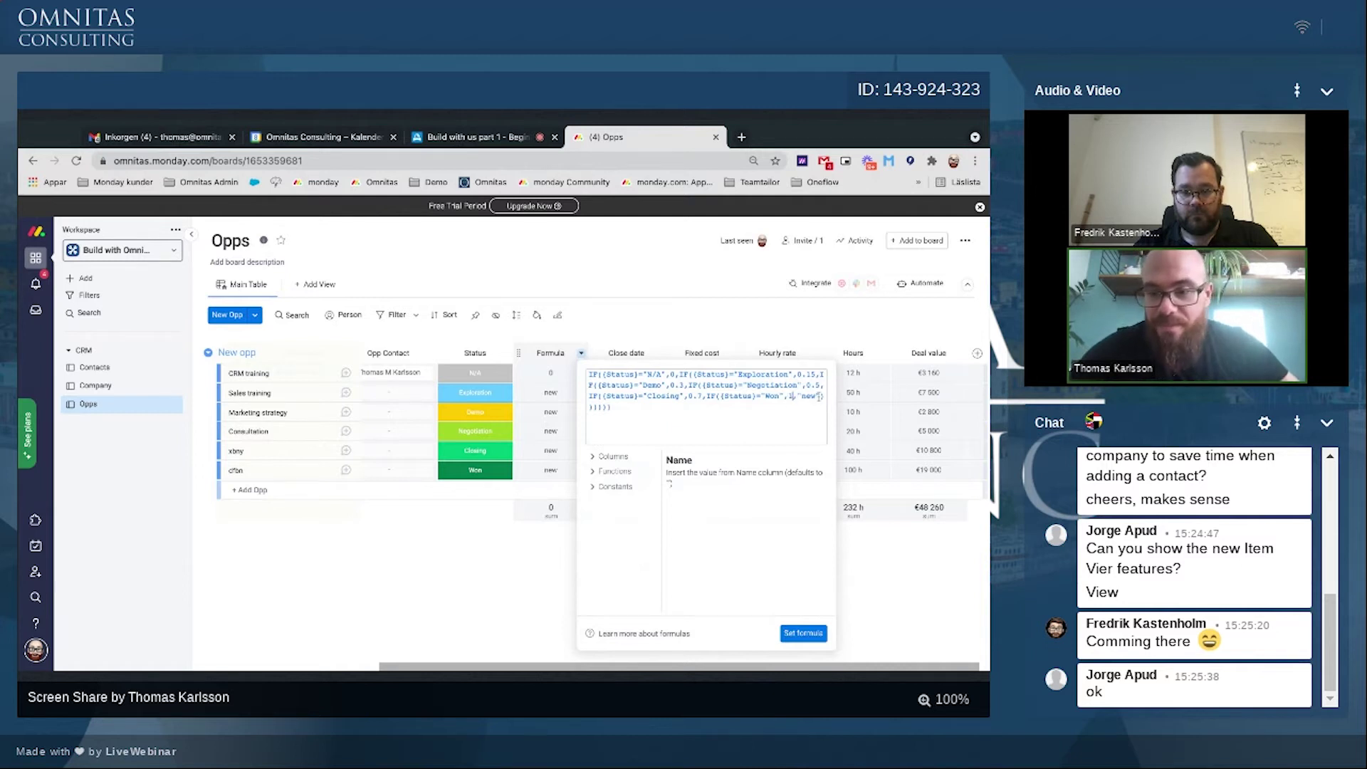
click(797, 633)
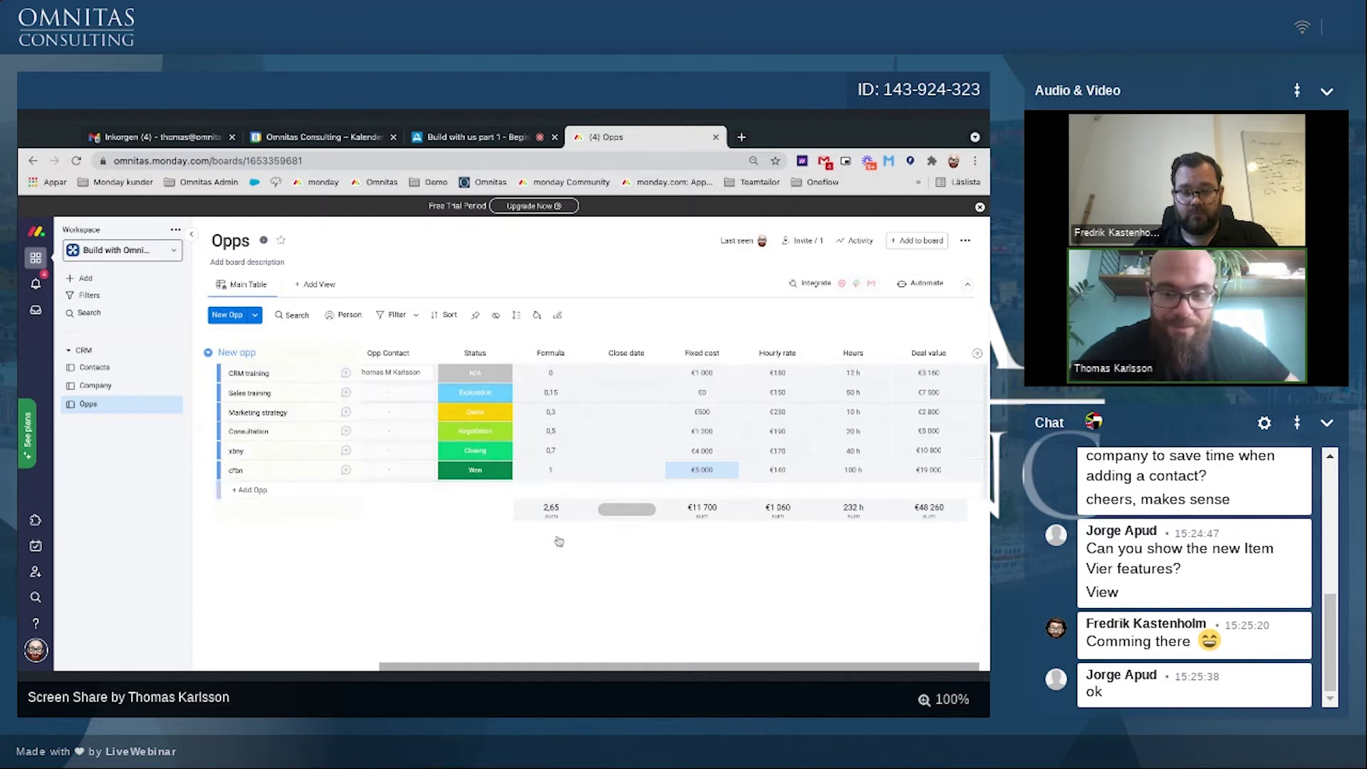
Step: Wrap the probability formula in parentheses and multiply it by {Deal value}
click(551, 393)
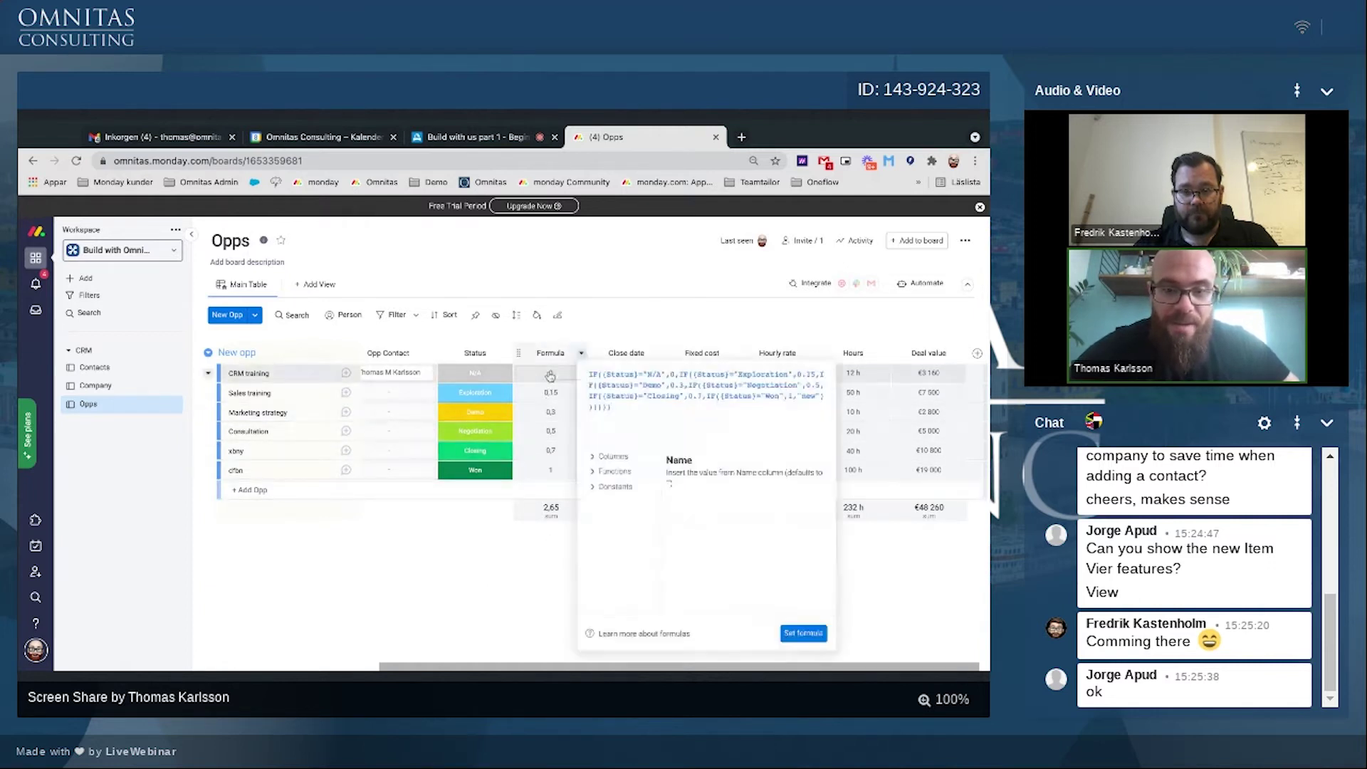
click(589, 376)
text(()
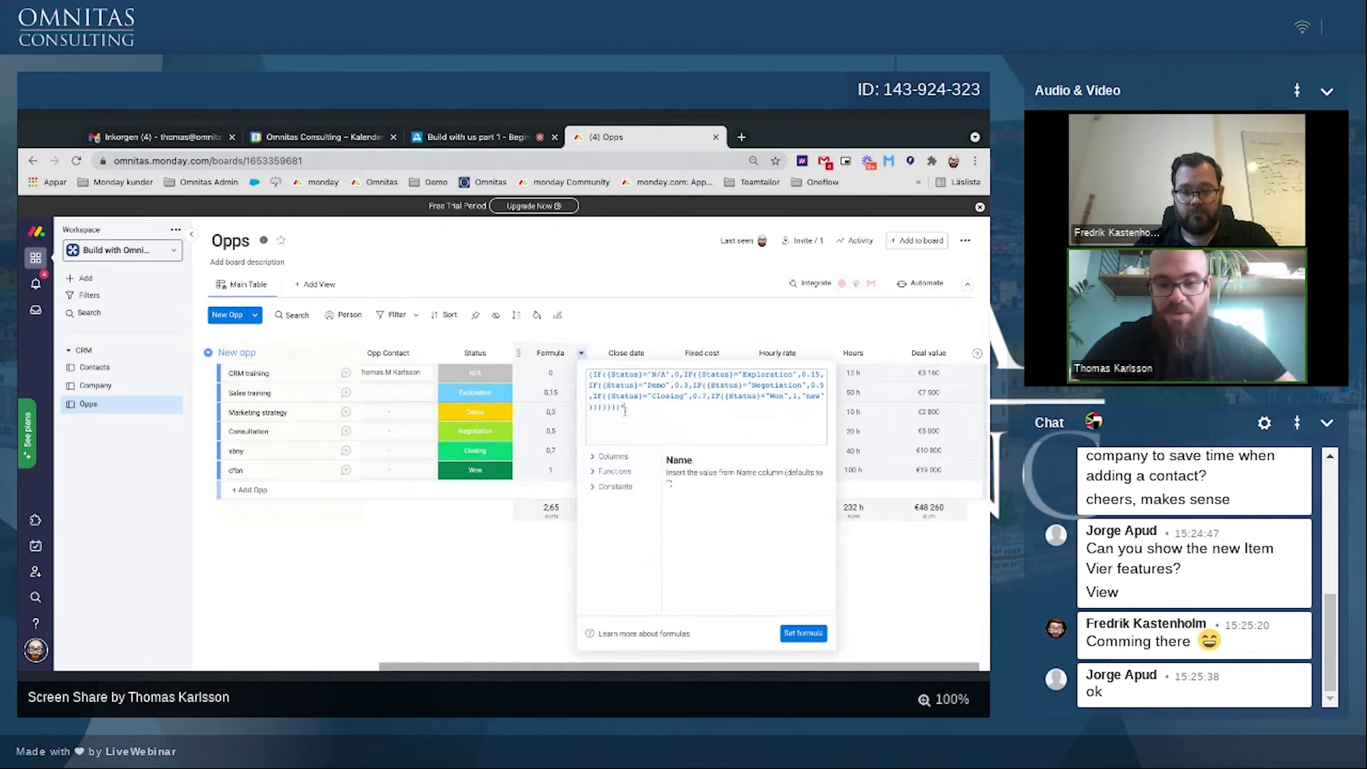
click(606, 456)
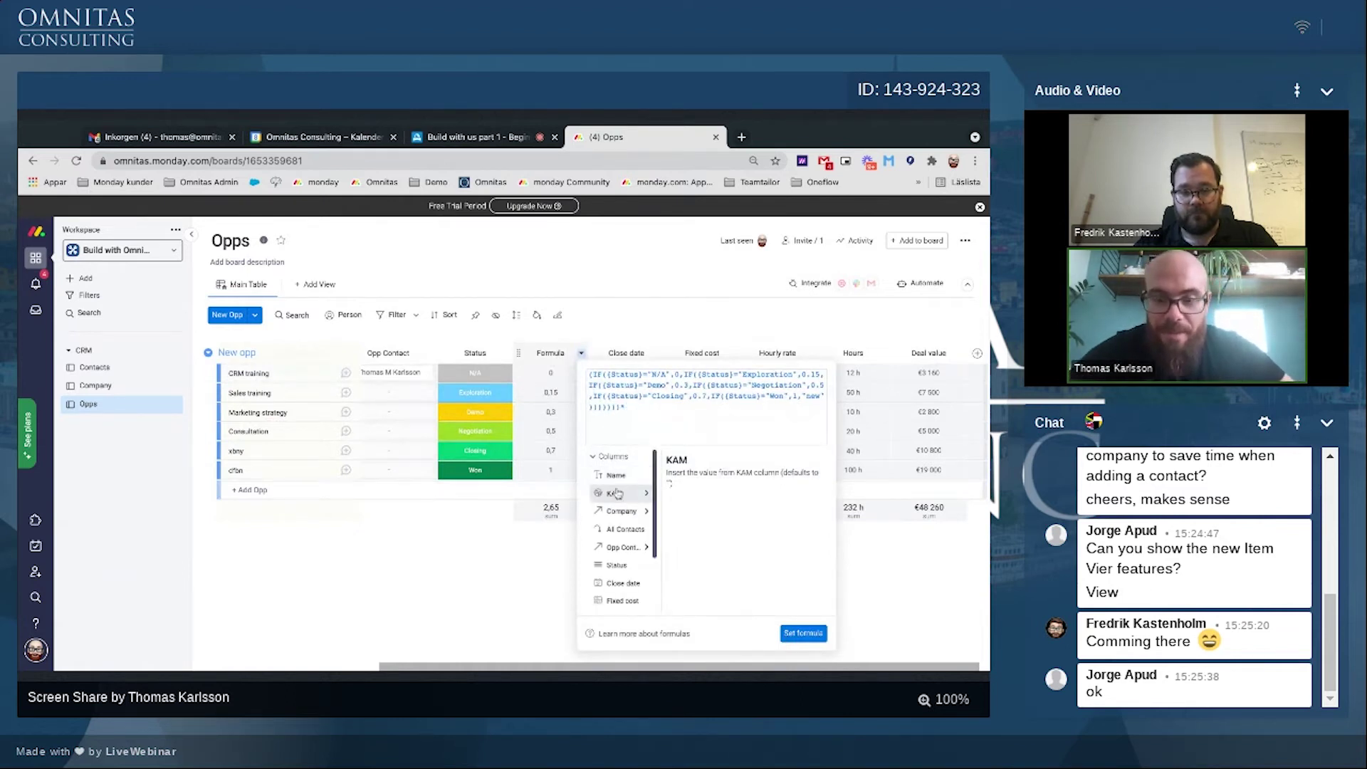
scroll(623, 566, down, 2)
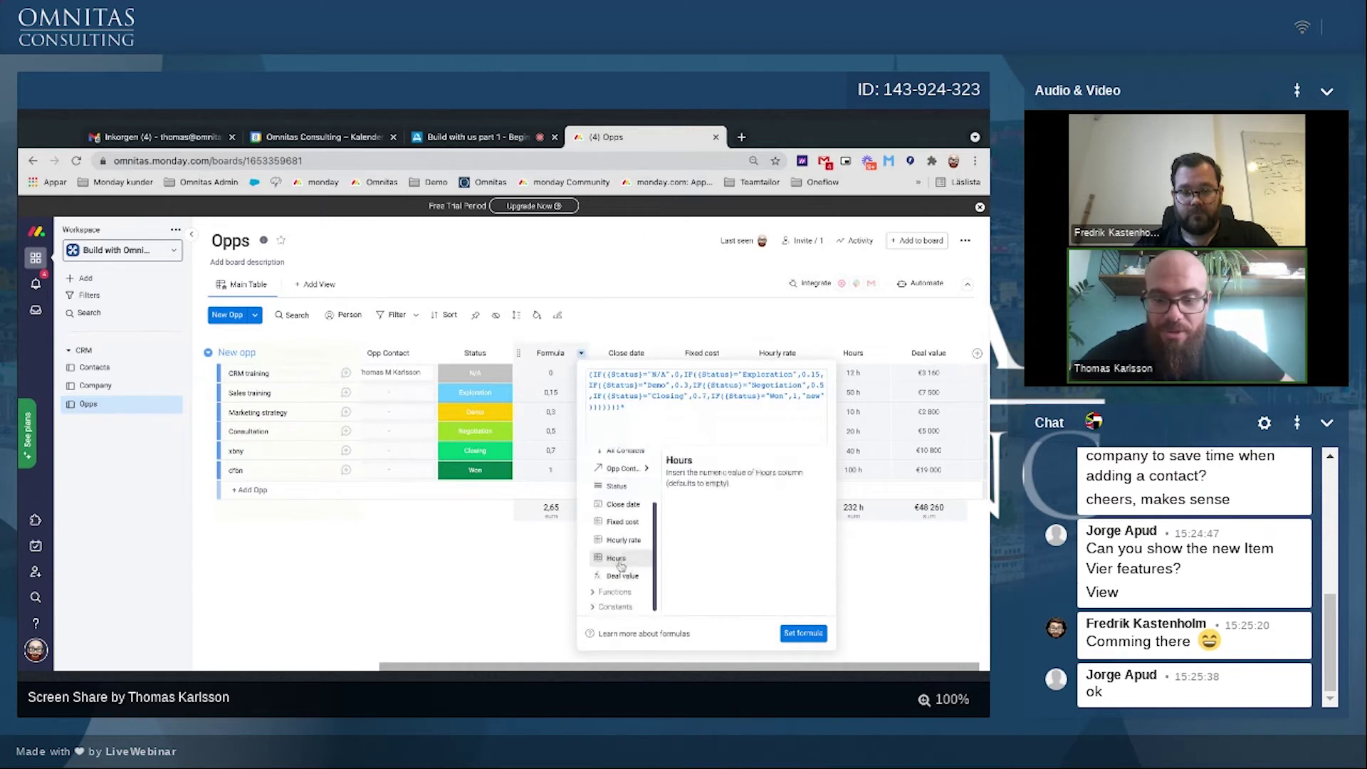
click(622, 575)
click(805, 633)
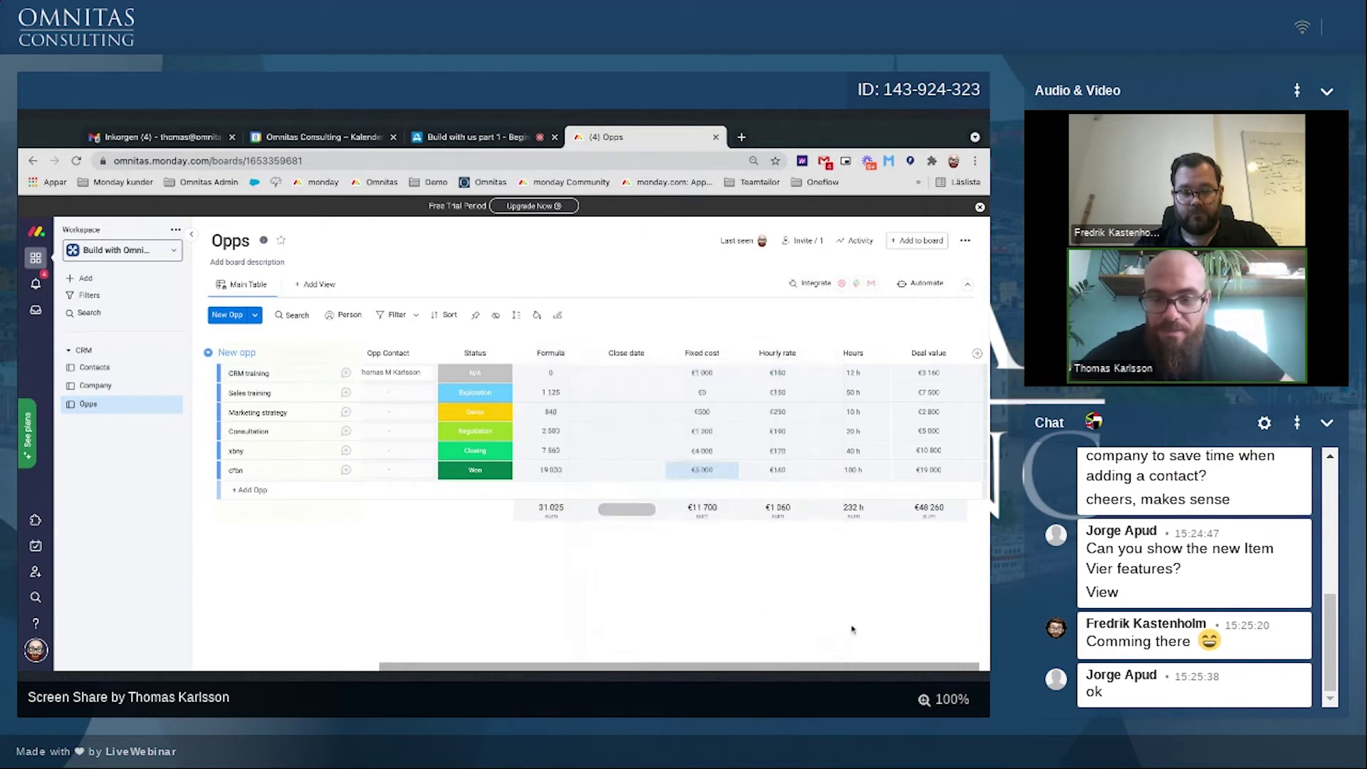
Step: Set the Formula column's unit to euros (€)
click(551, 507)
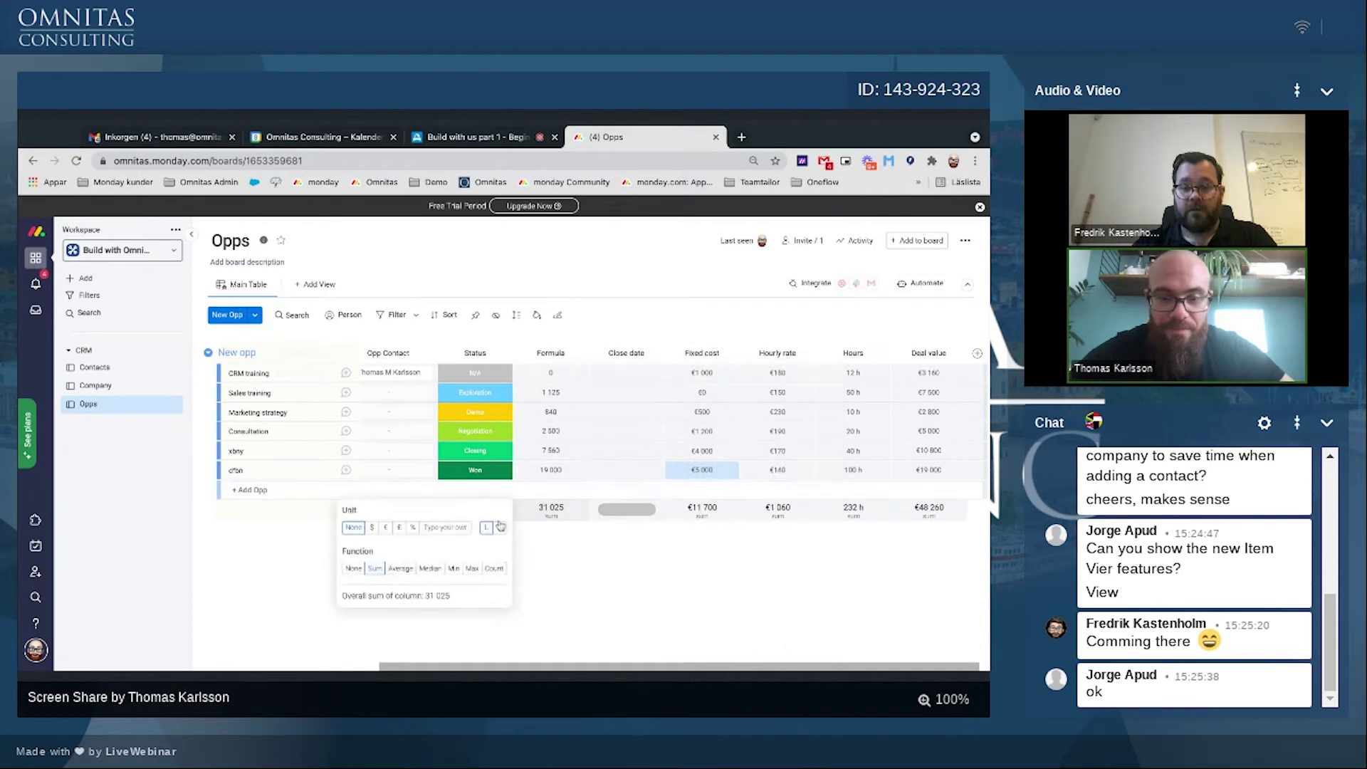
click(385, 527)
click(527, 580)
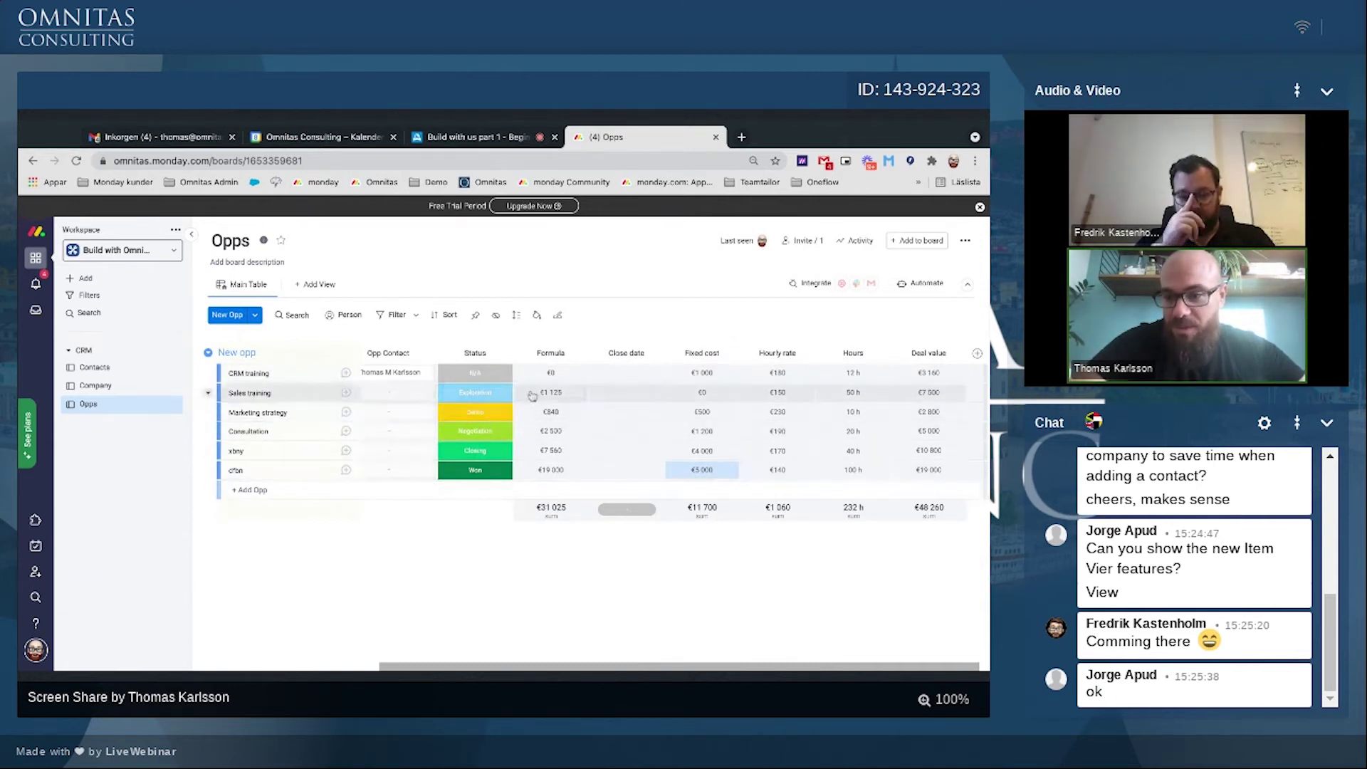
click(481, 393)
click(475, 484)
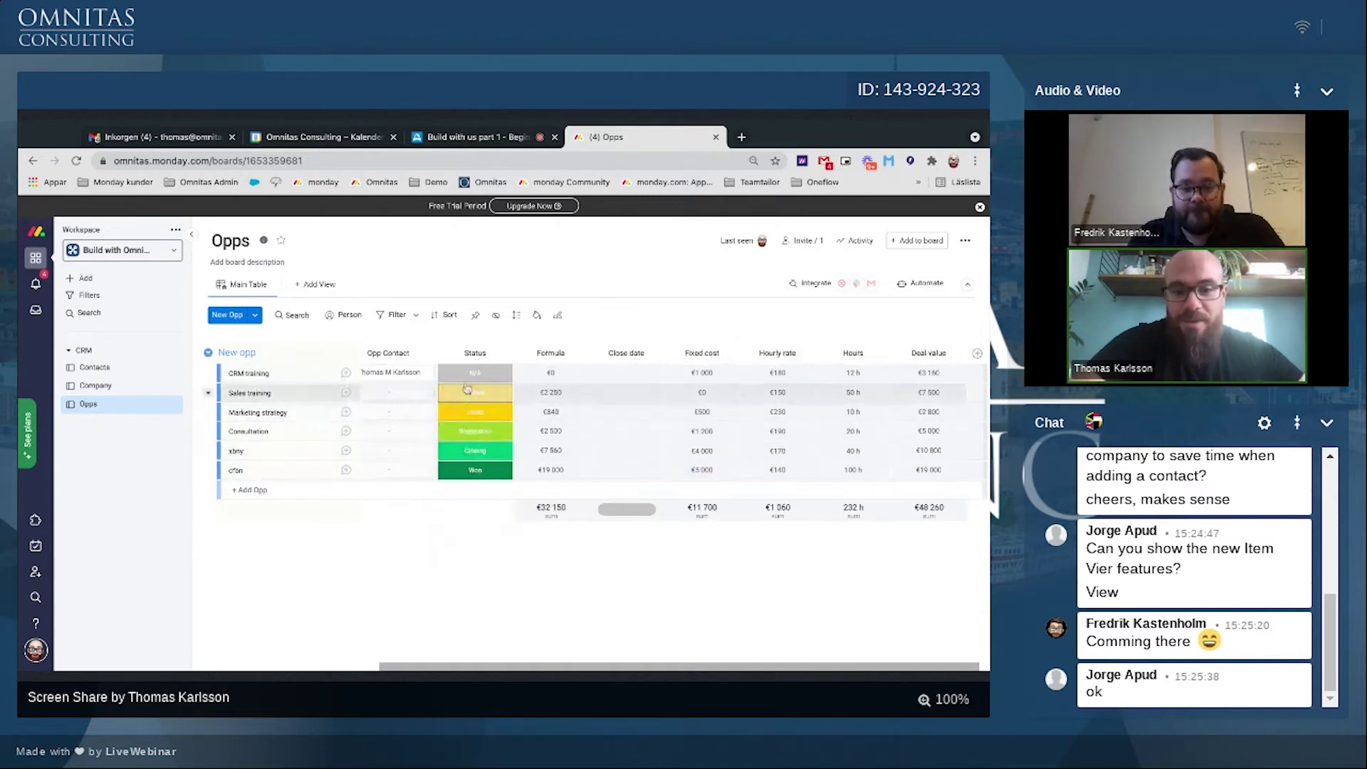
click(475, 393)
click(474, 486)
click(475, 393)
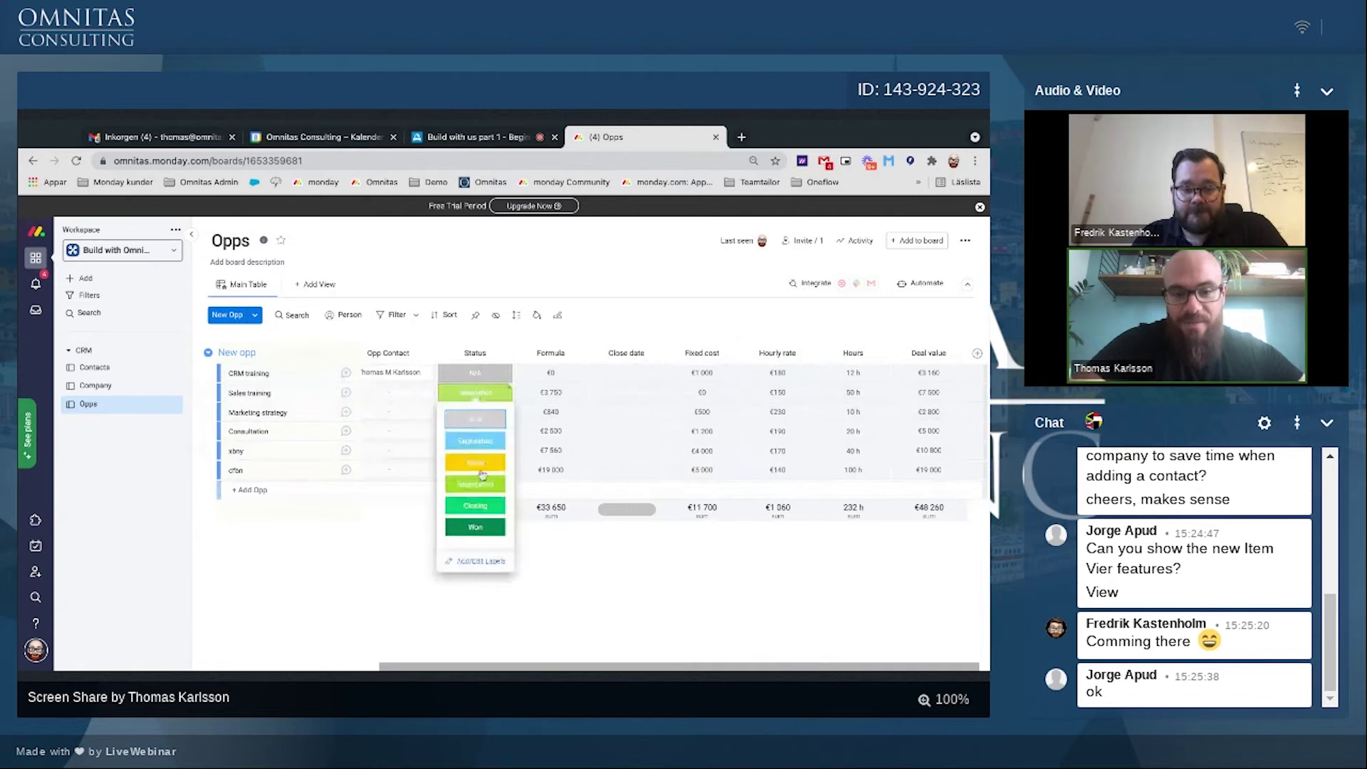
click(475, 506)
click(475, 392)
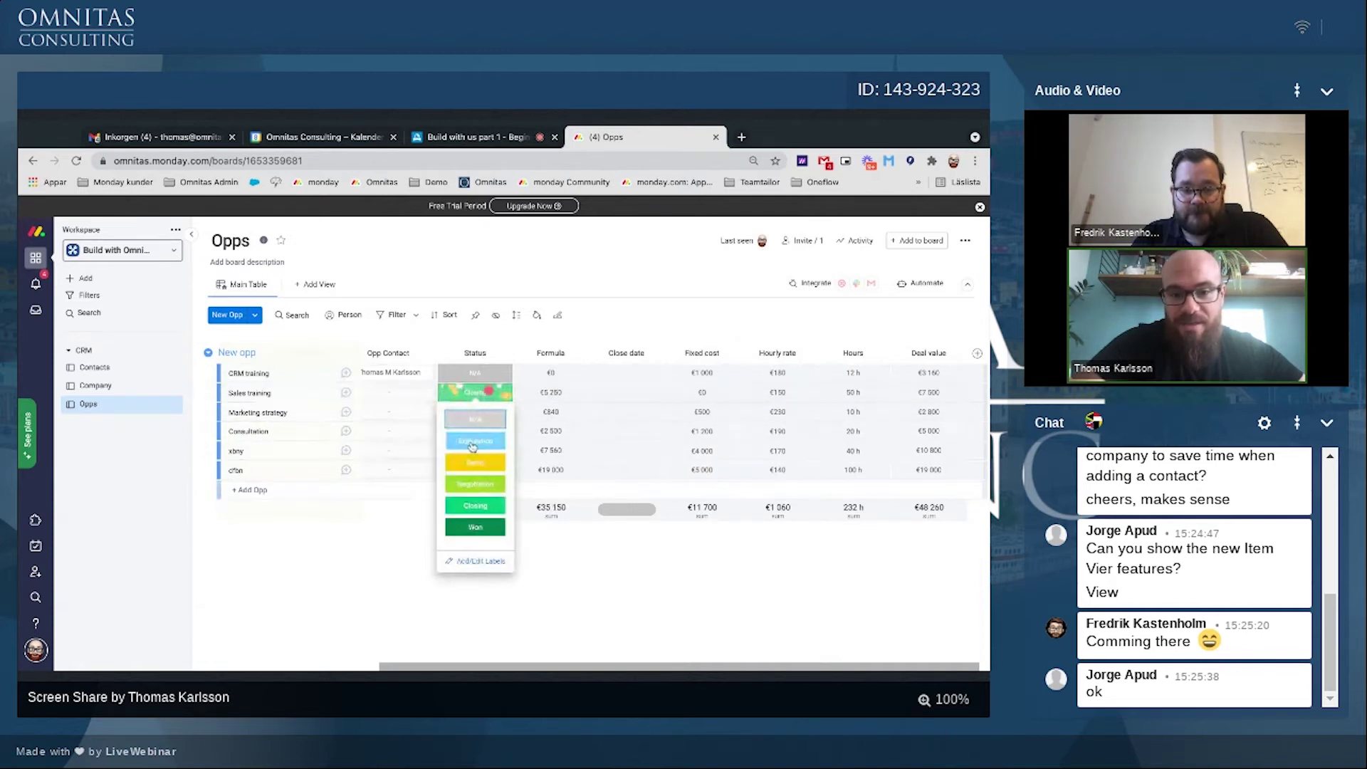
click(475, 436)
click(477, 393)
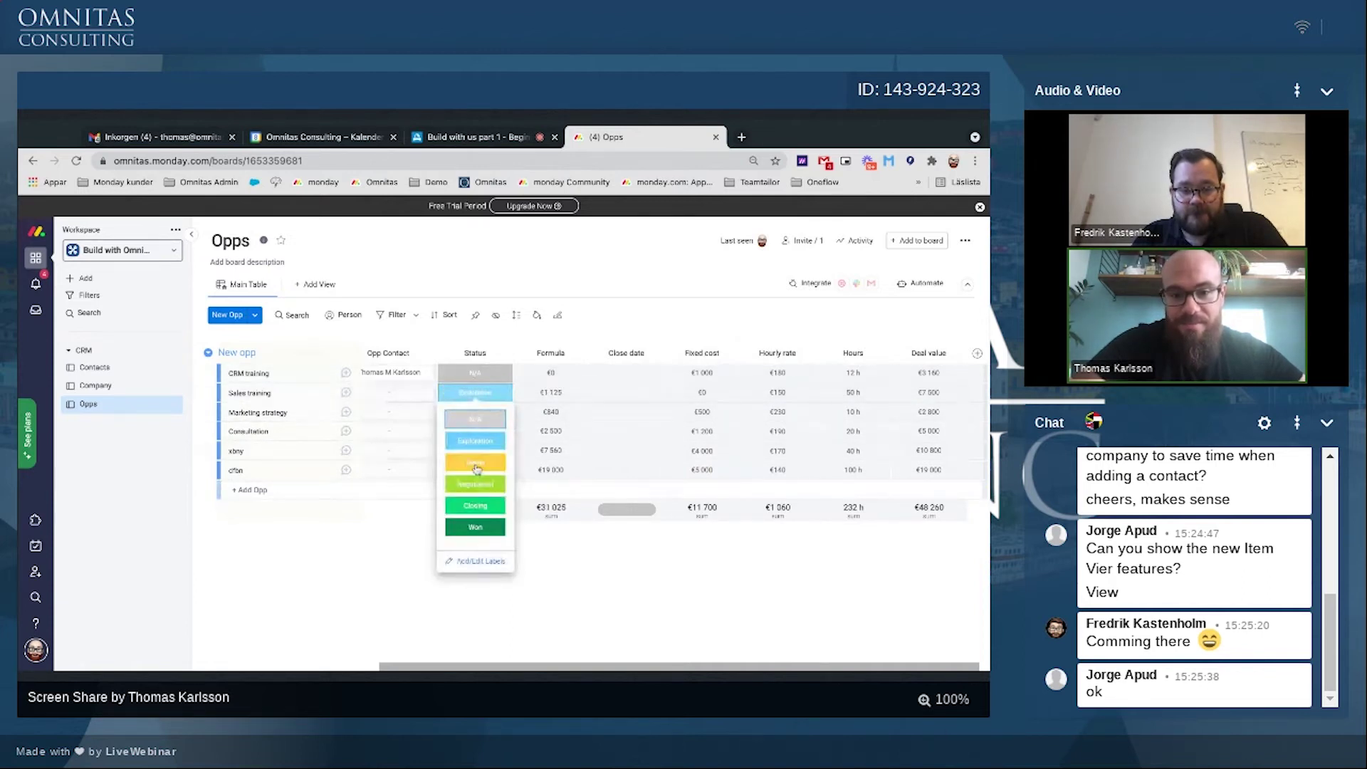
click(477, 414)
click(475, 393)
click(475, 436)
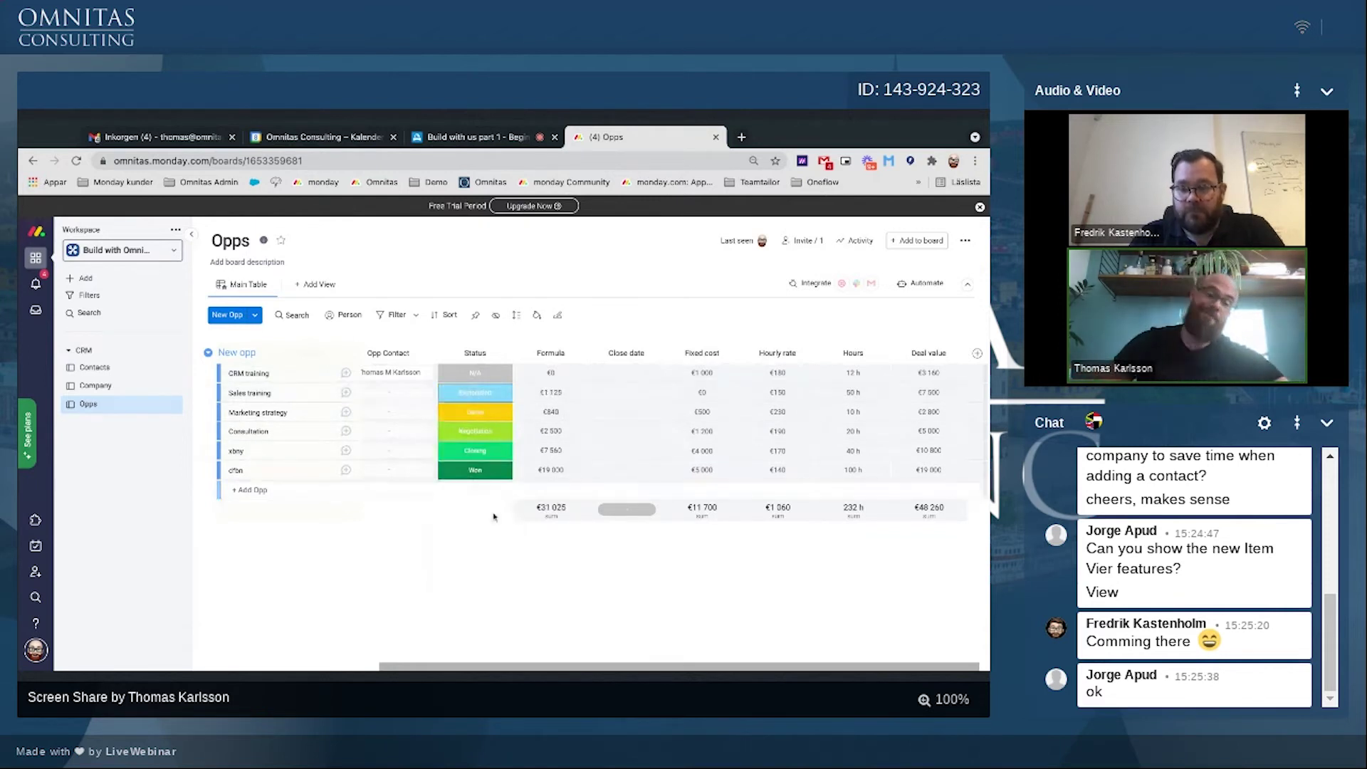
click(544, 352)
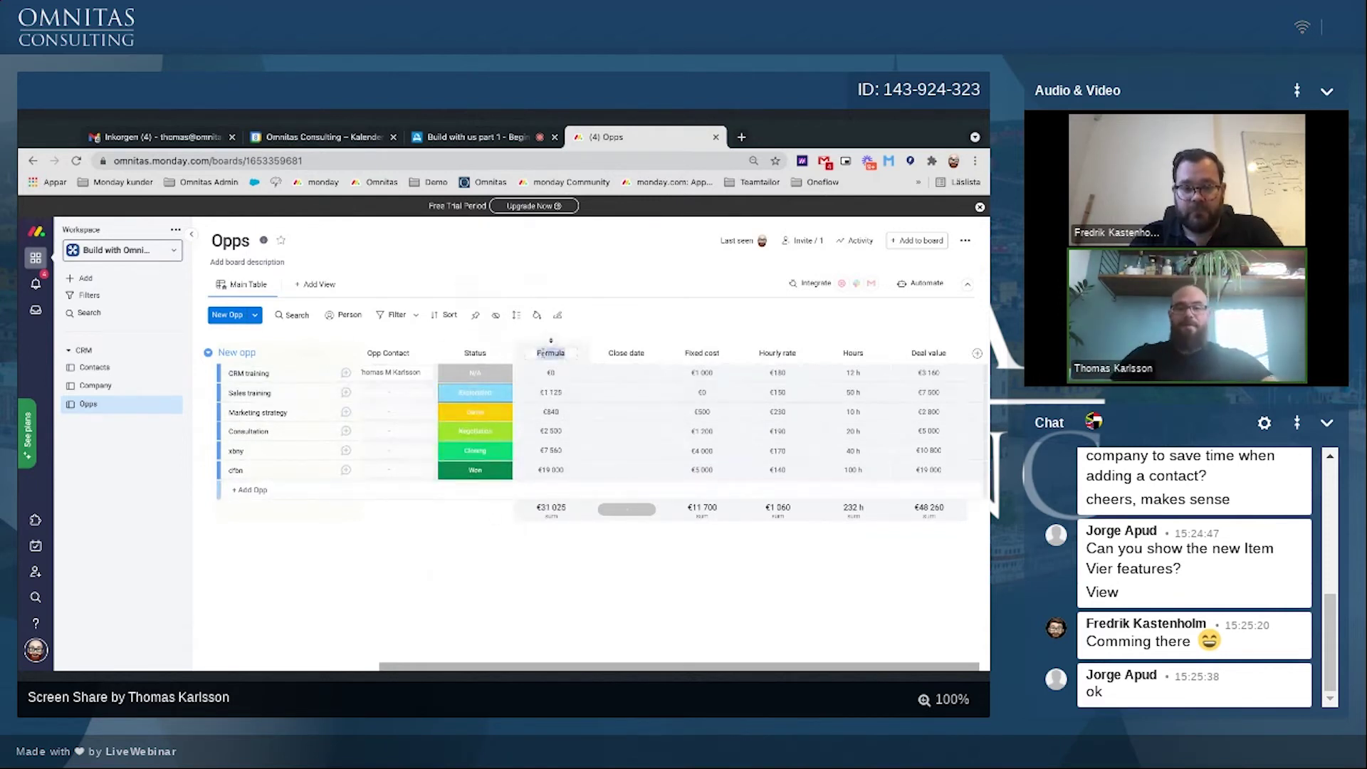
Step: Rename the Formula column to Forecast and move it to the far right
text(Forecast)
key(Return)
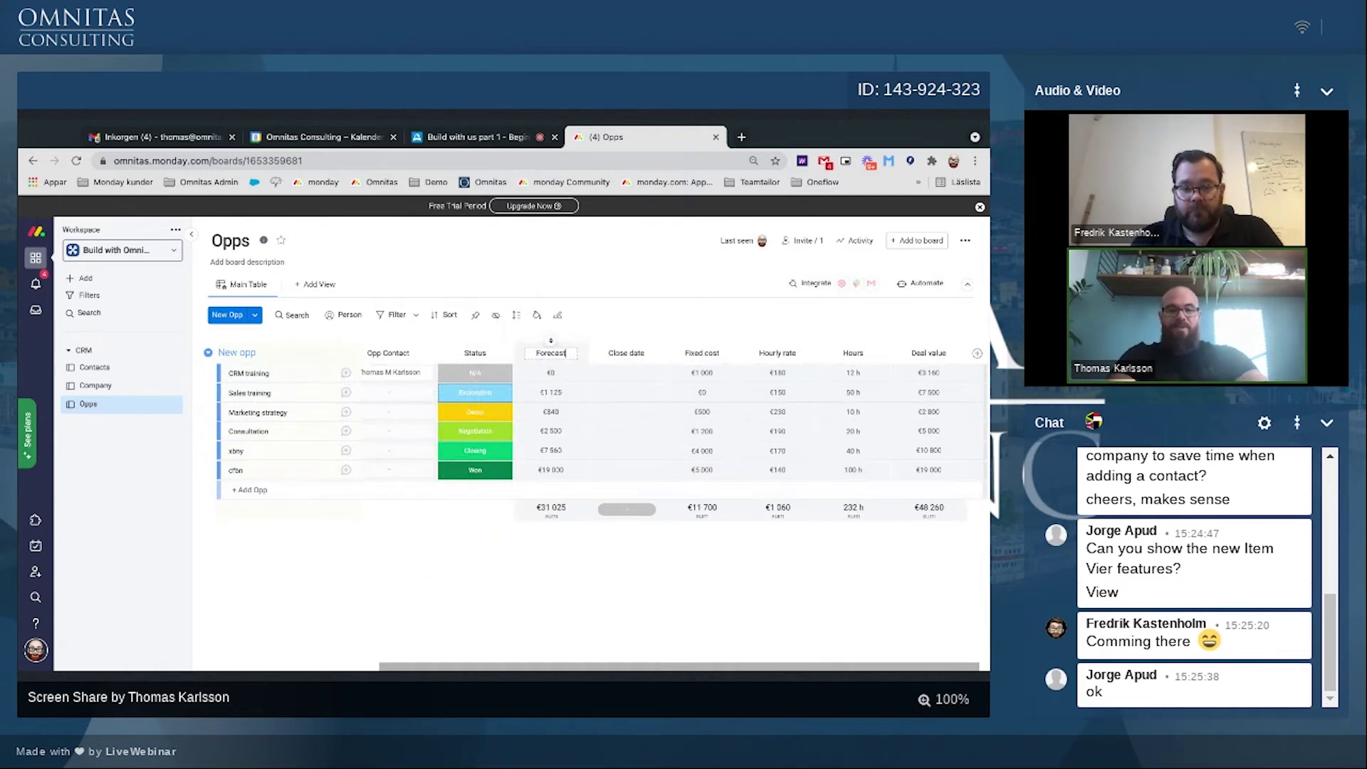
drag(520, 352, 940, 353)
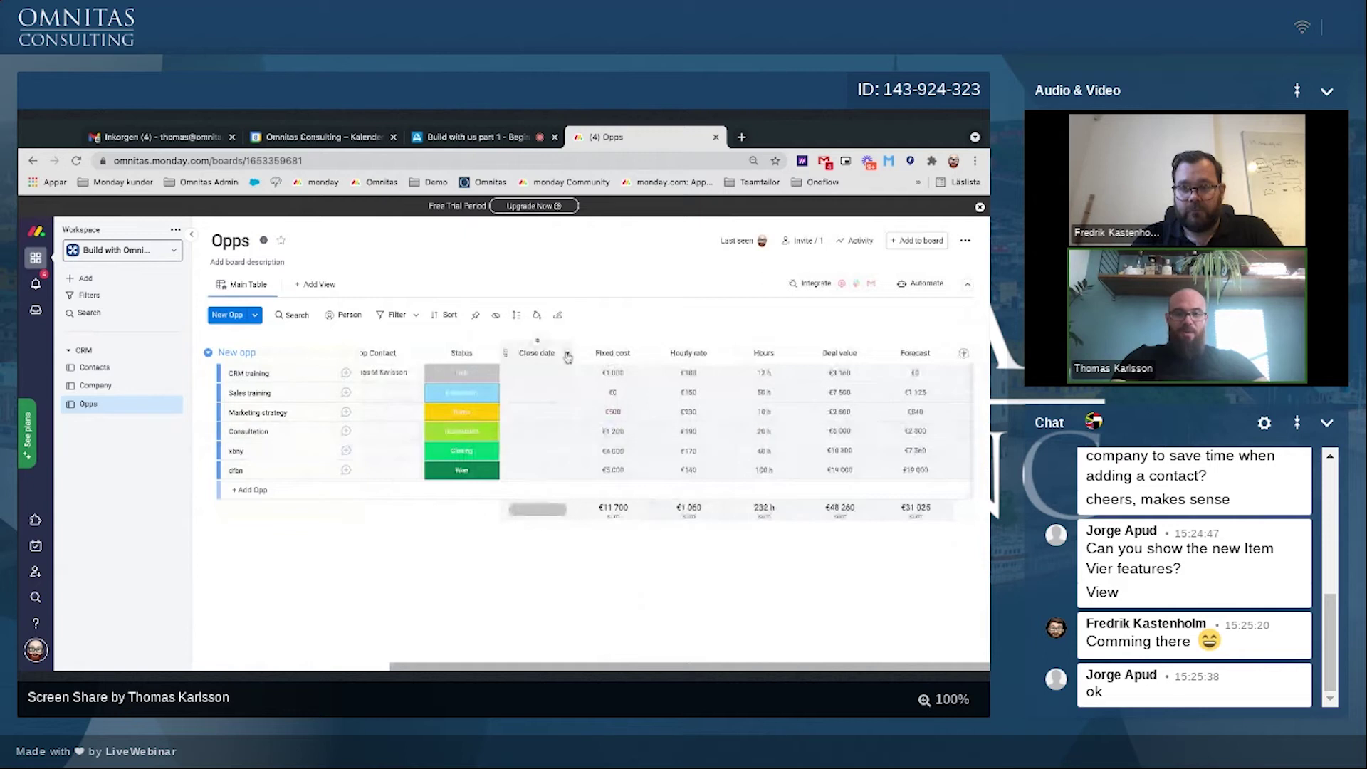
Step: Set Close date as the deadline column, connected to Status and KAM
click(567, 357)
mouse_move(606, 389)
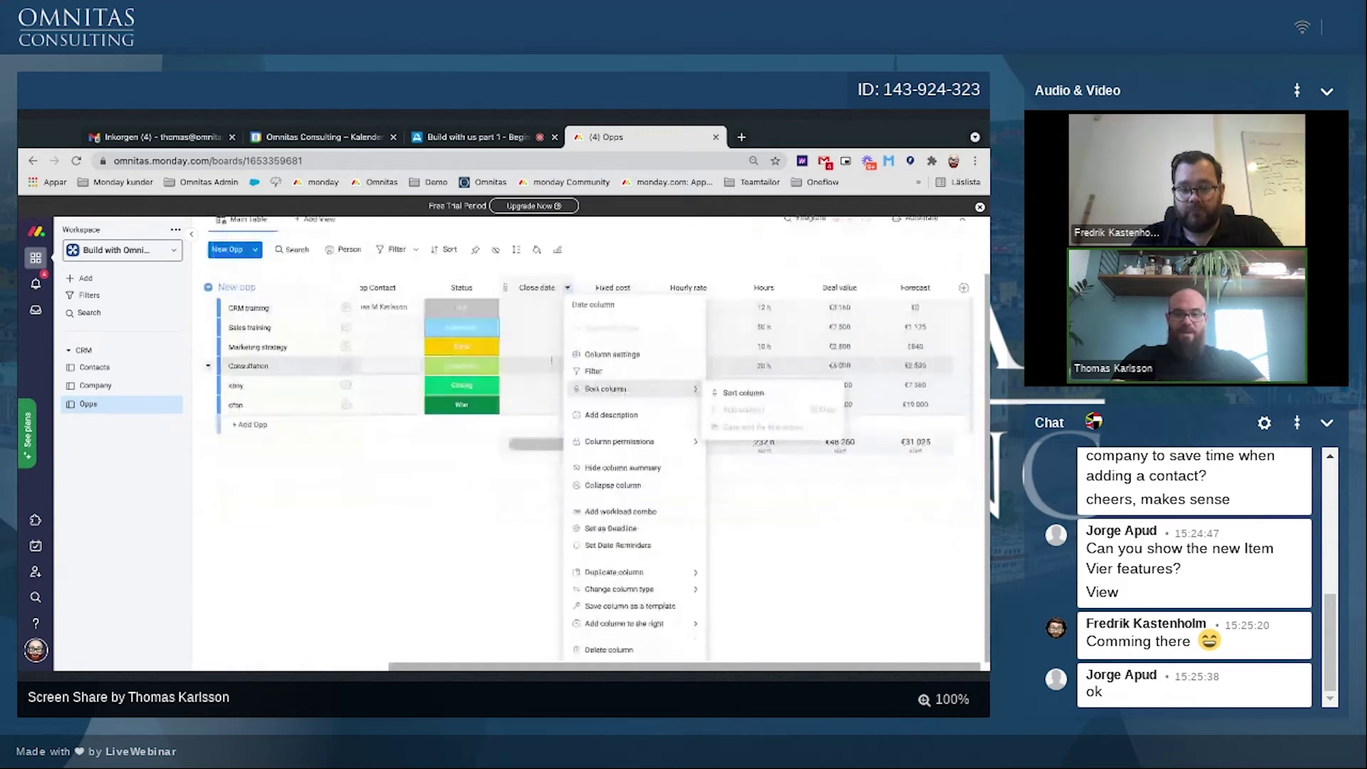
click(640, 530)
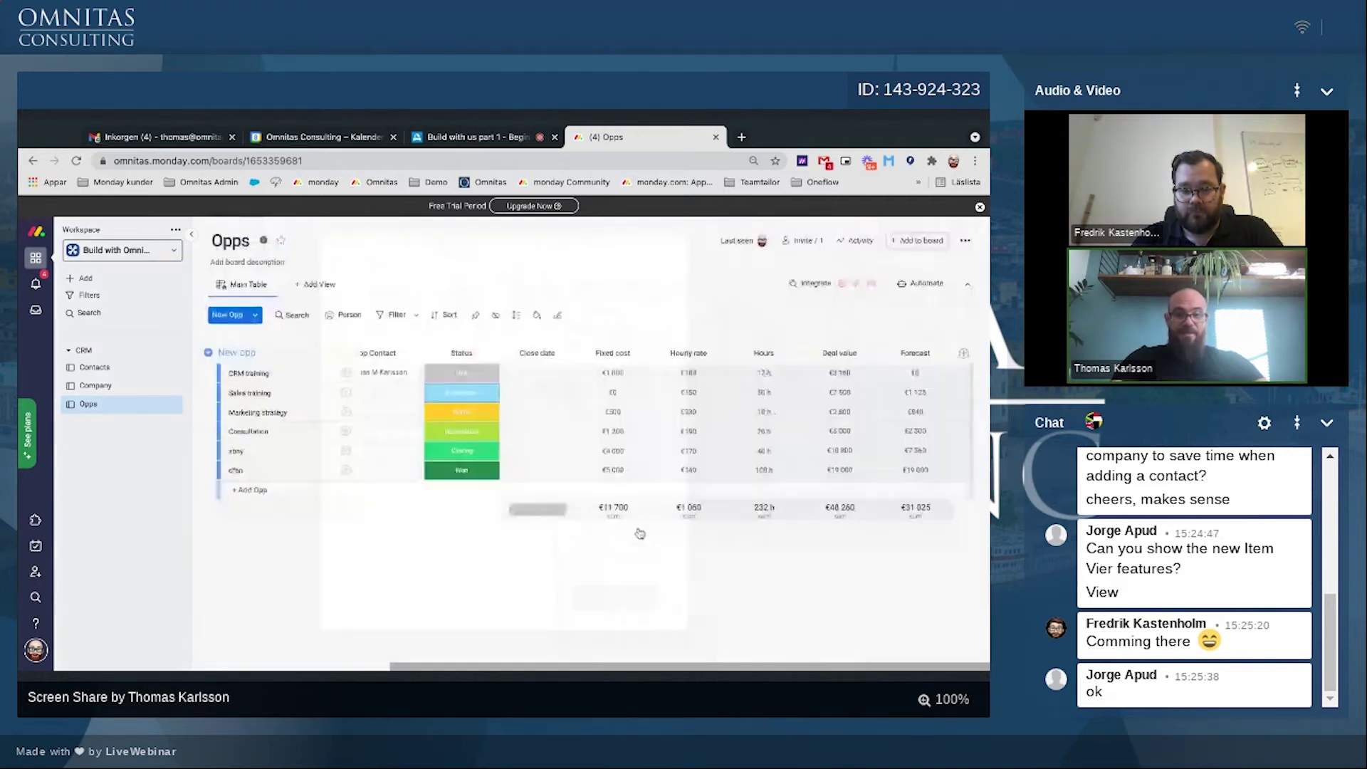
click(589, 347)
click(563, 365)
click(570, 383)
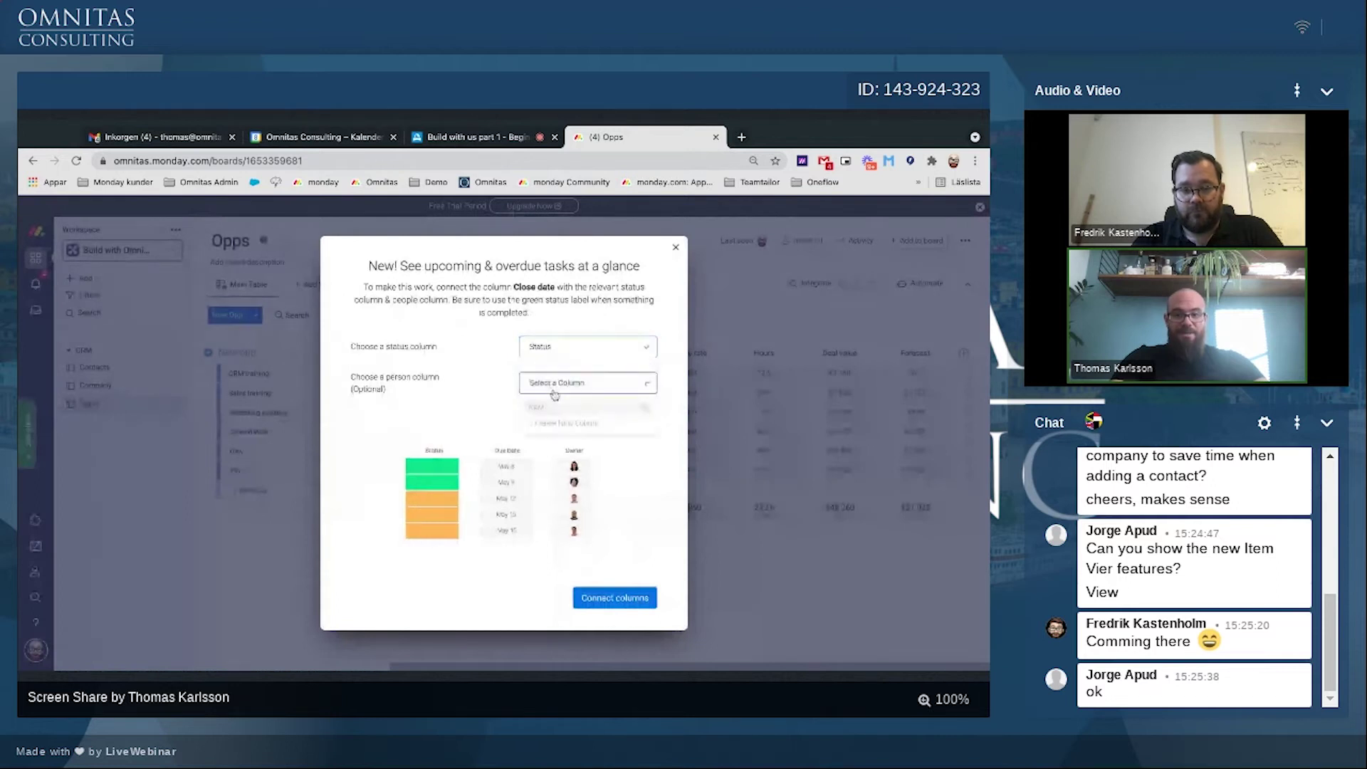
click(547, 408)
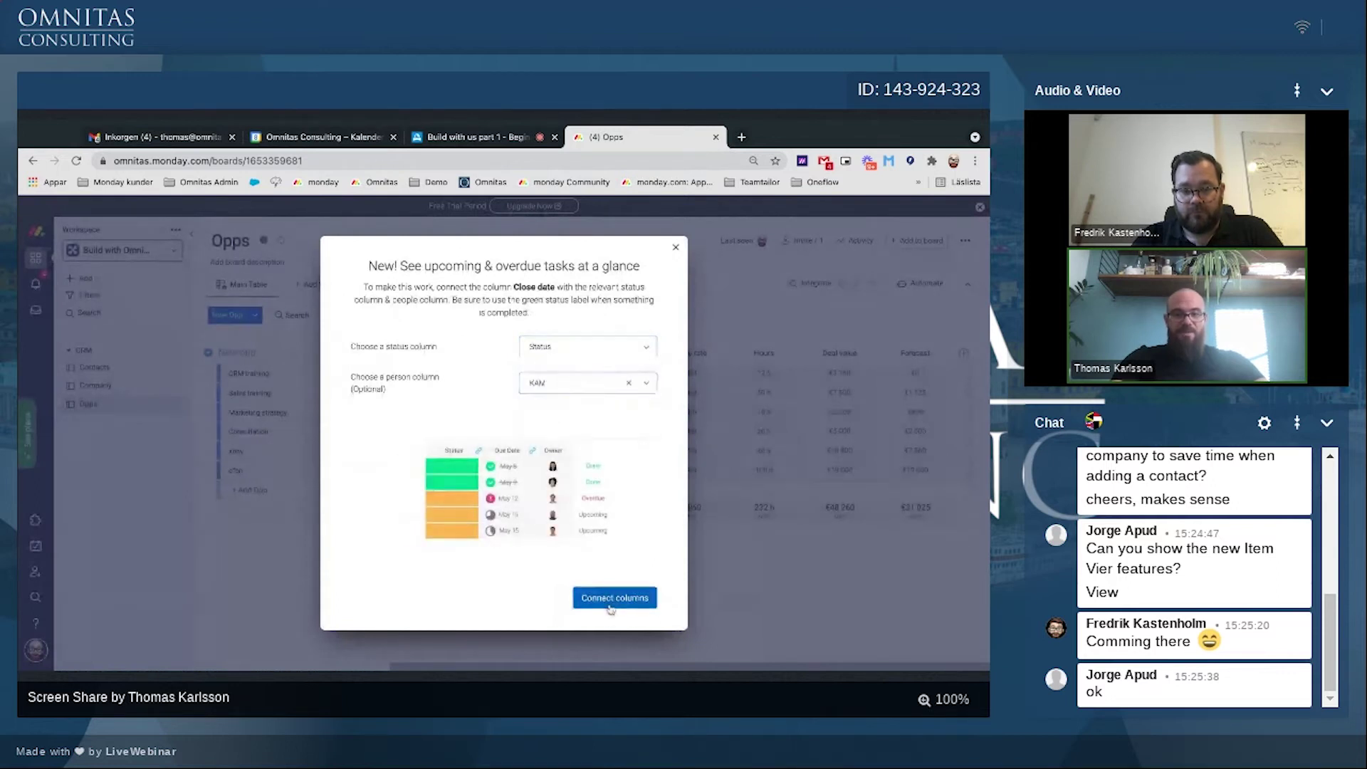
click(615, 597)
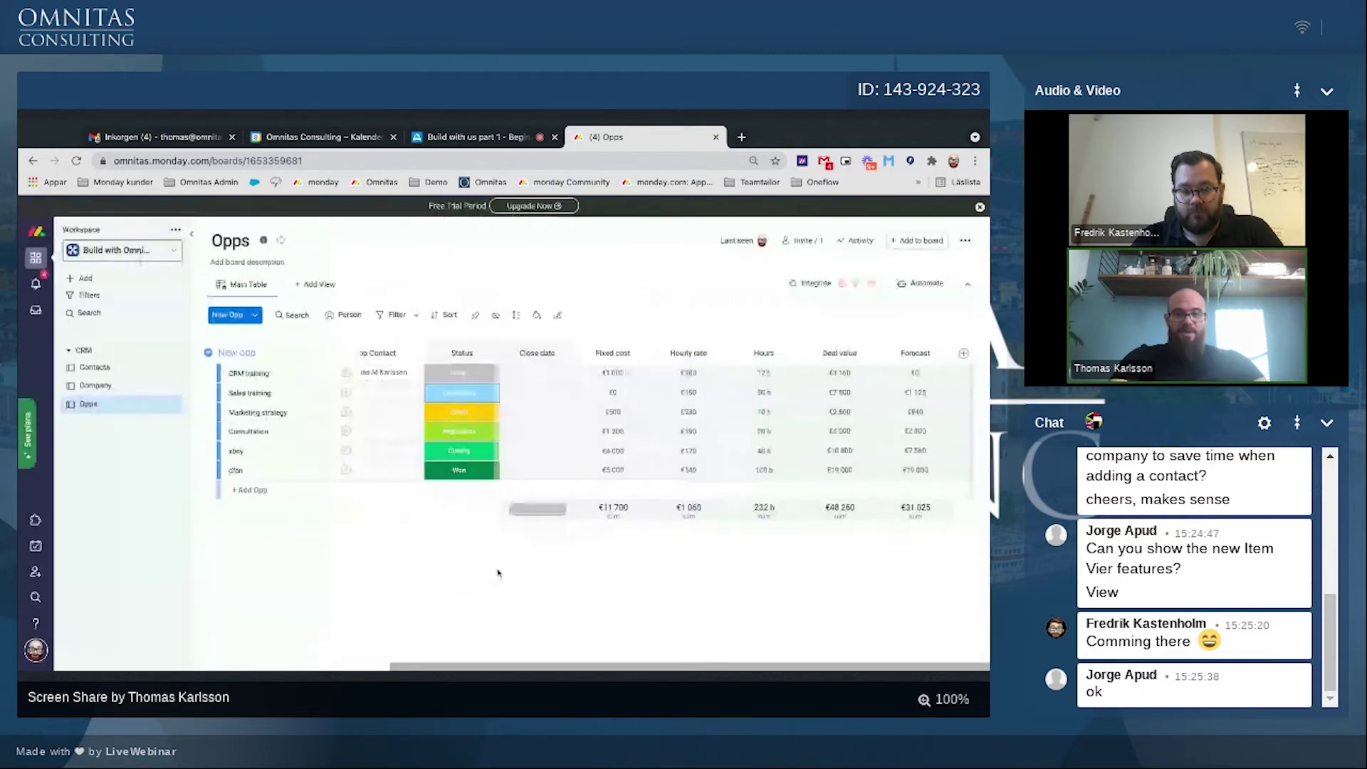
Step: Set close dates: CRM training 7, Sales training 8, Marketing strategy 9, Consultation 10, xbny 13, cfbn 14 Sep
click(538, 373)
click(493, 481)
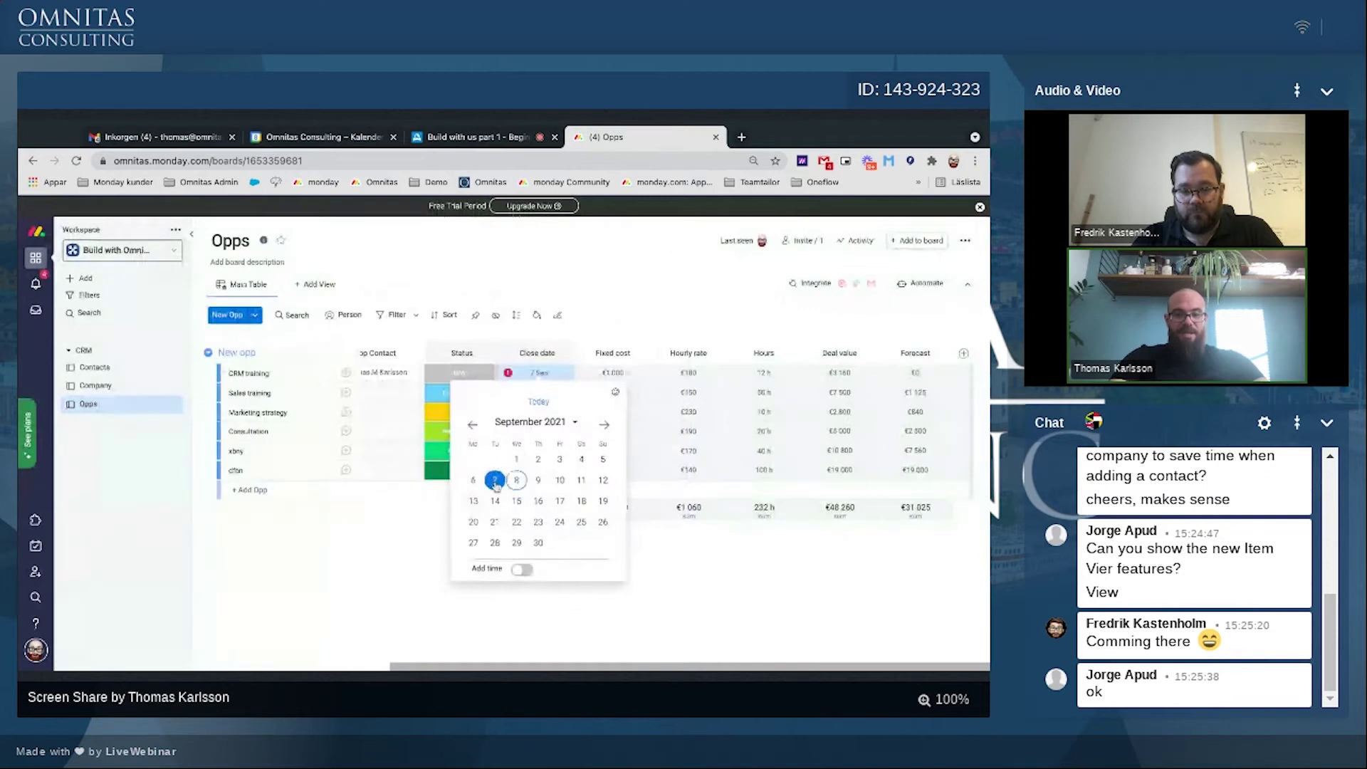
click(537, 392)
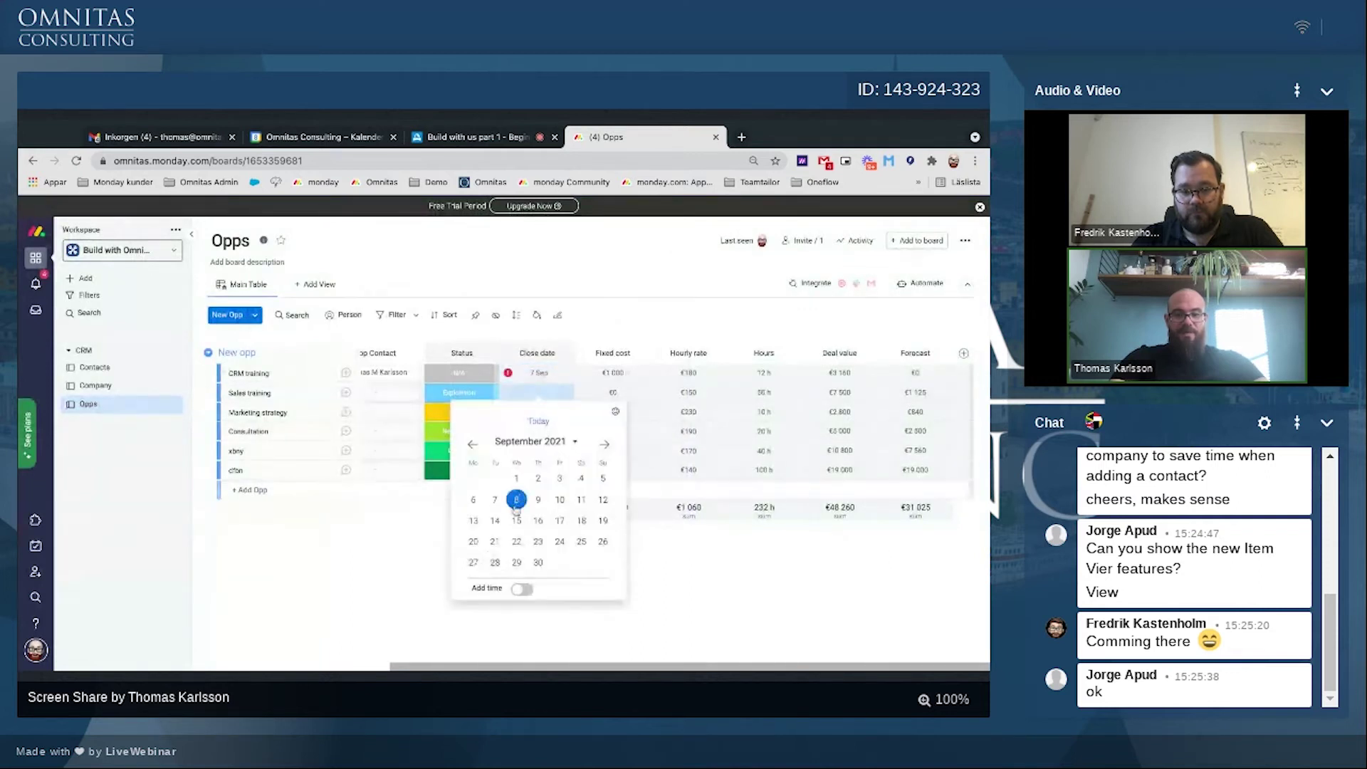
click(516, 499)
click(537, 411)
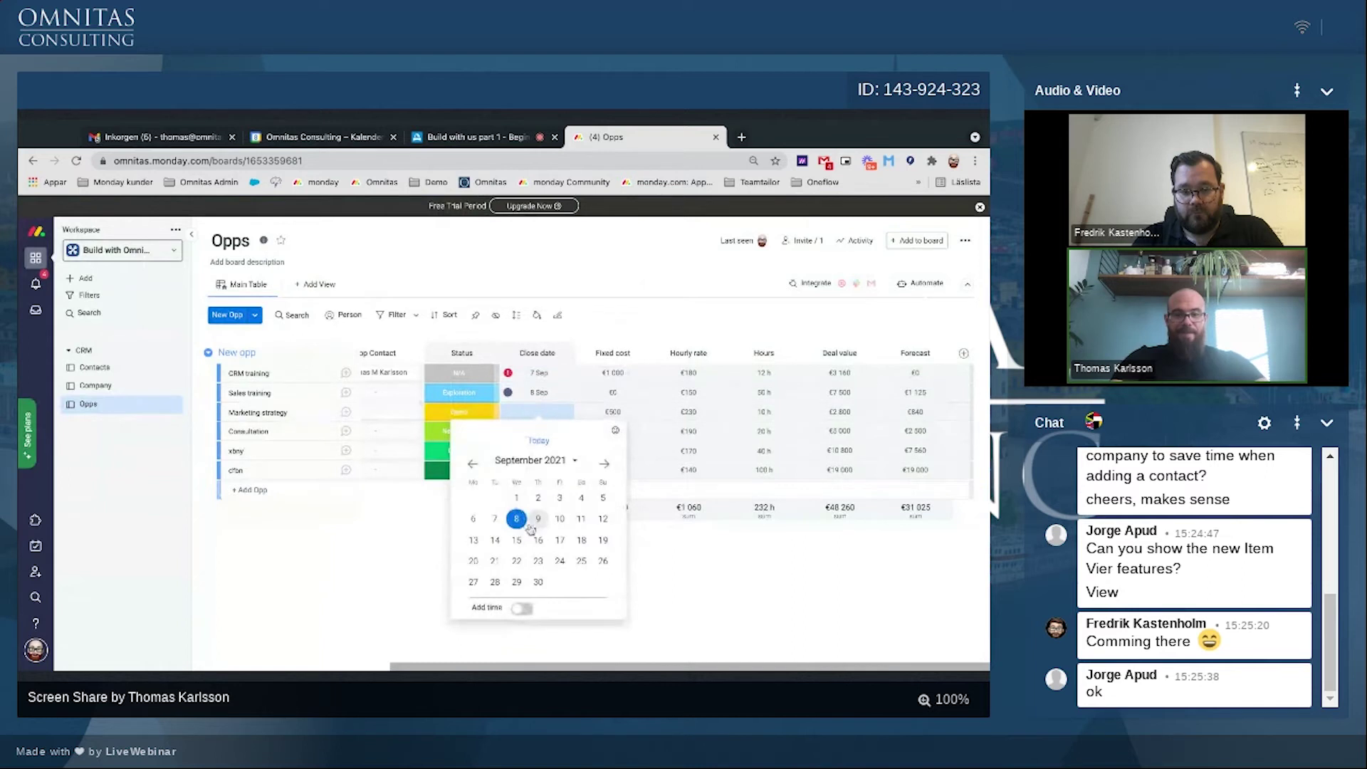
click(534, 521)
click(538, 431)
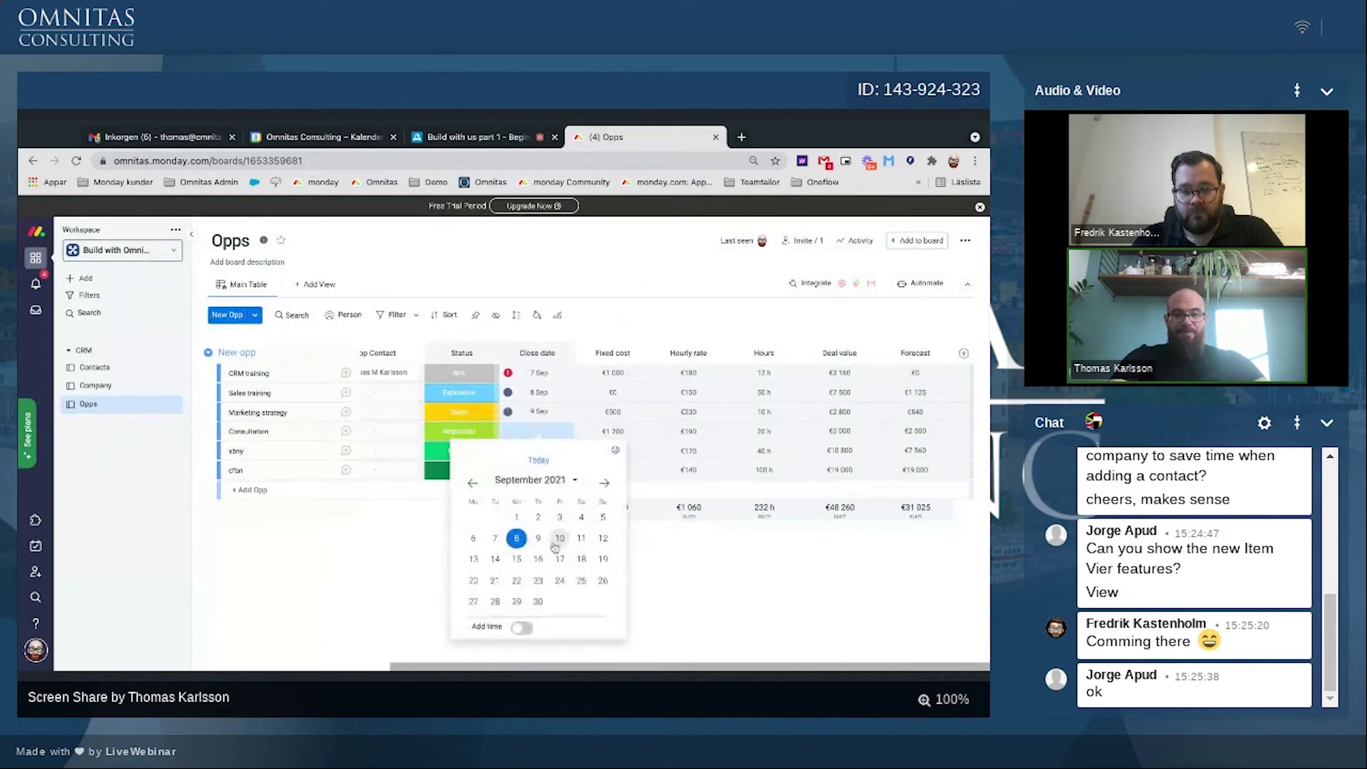
click(559, 539)
click(538, 450)
click(474, 579)
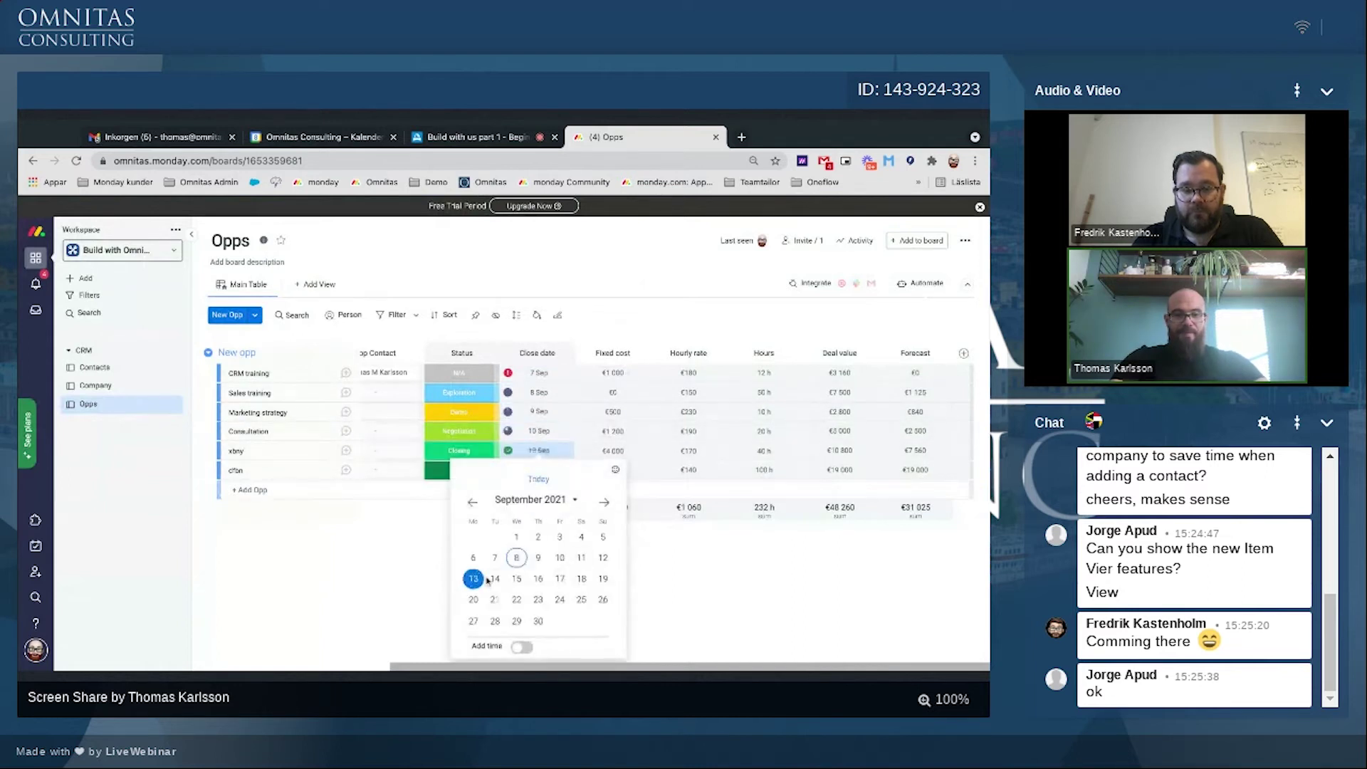
click(538, 470)
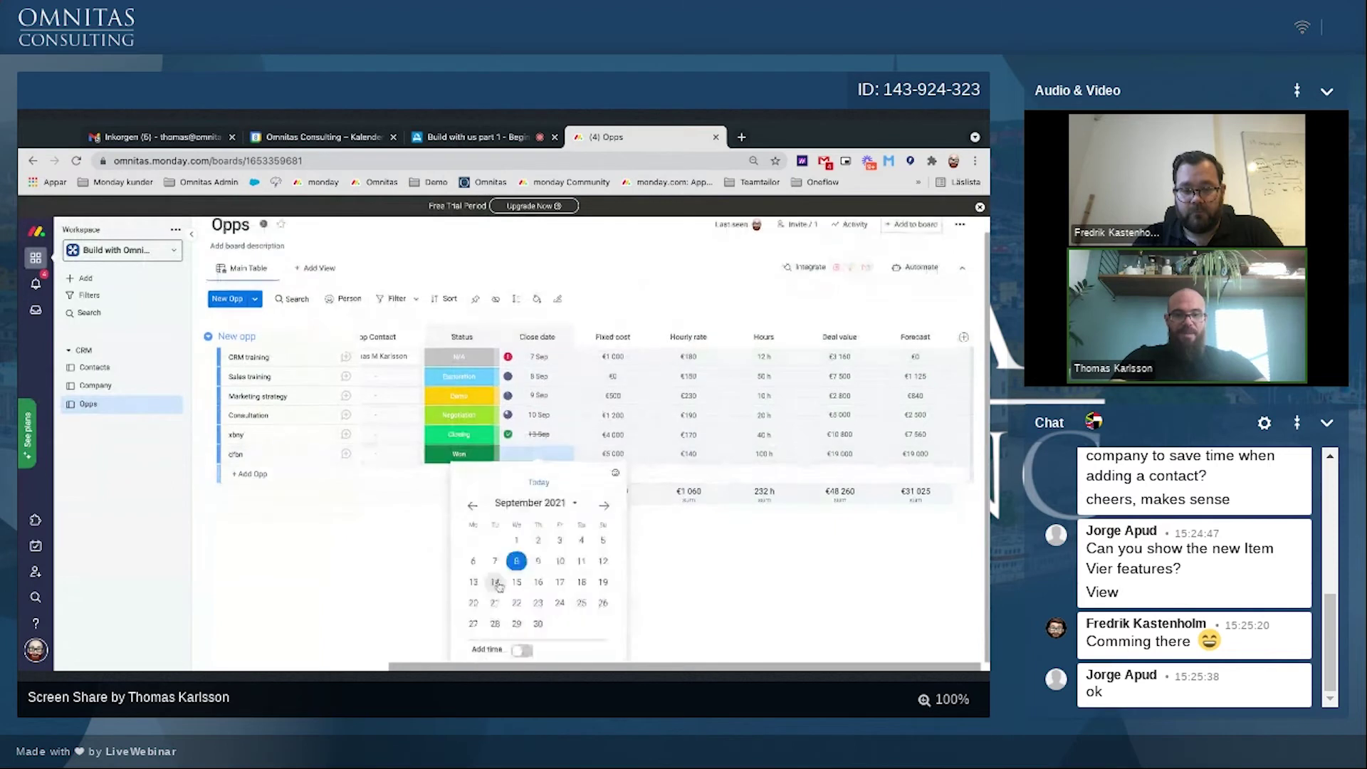
click(497, 584)
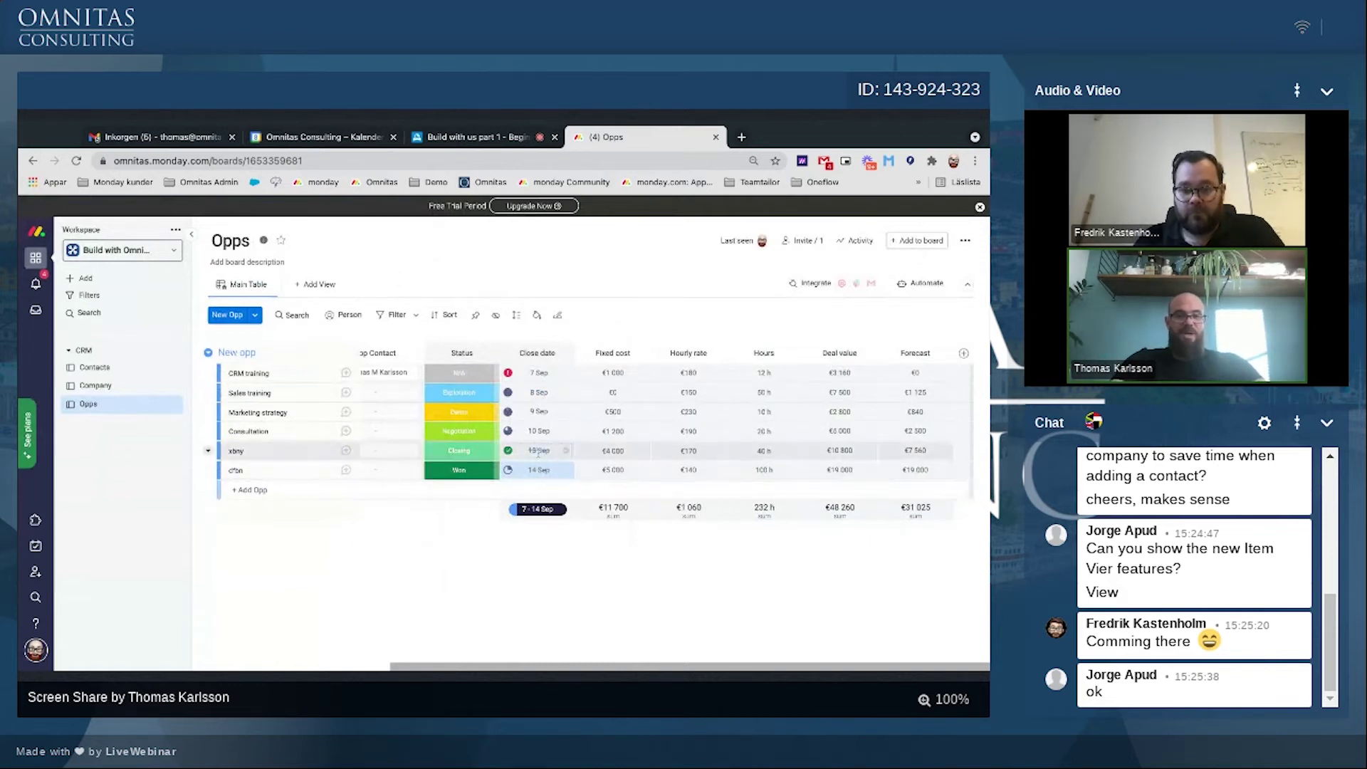
Step: In the Status column settings, mark Won as a done status too
click(492, 353)
click(513, 417)
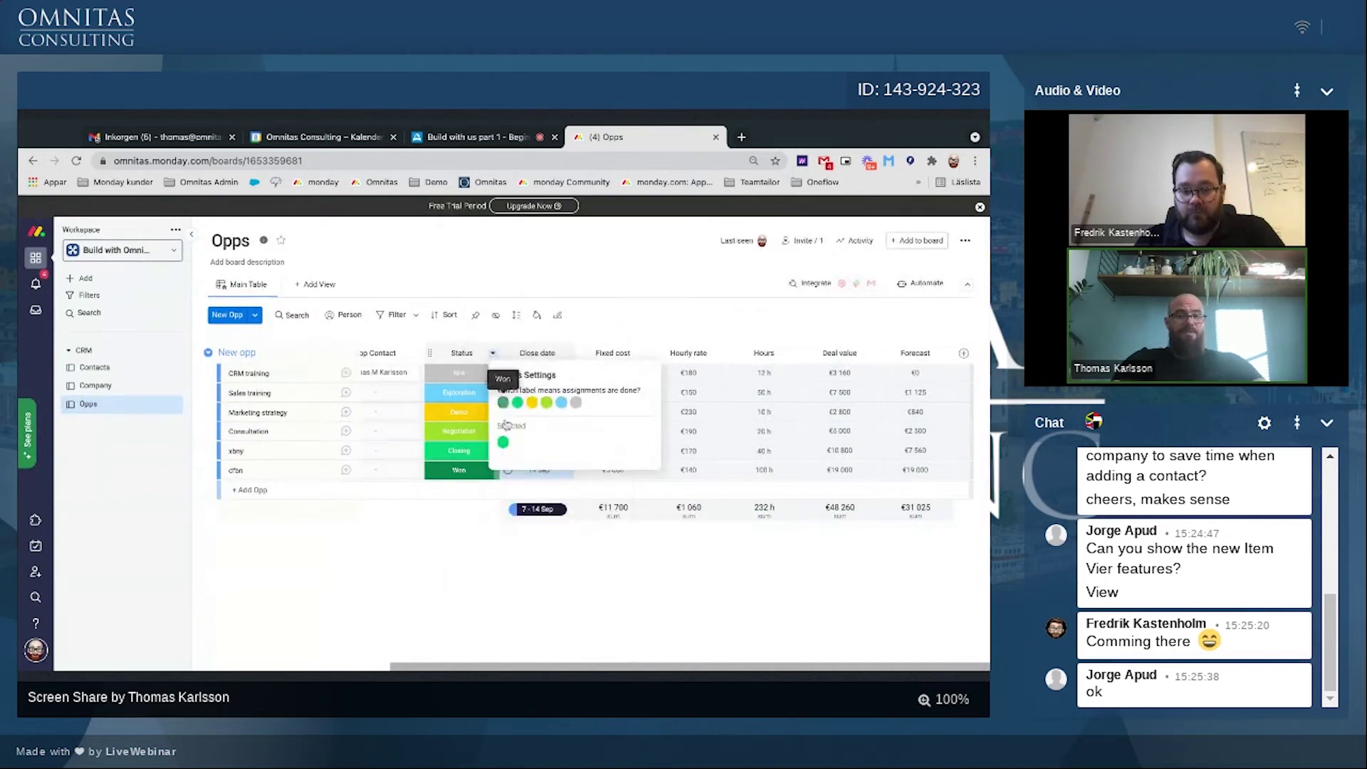
click(503, 402)
click(463, 570)
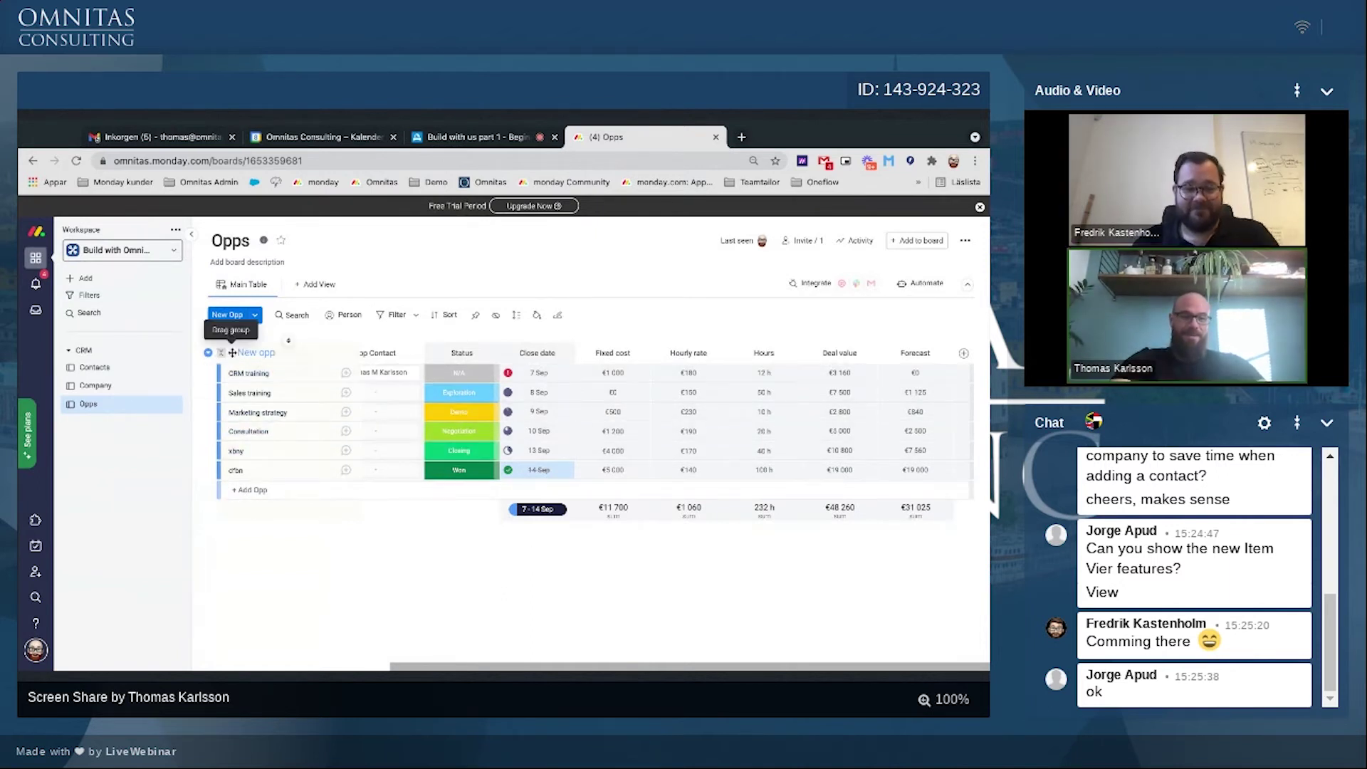
Step: Collapse the New opp group and expand it again
click(223, 353)
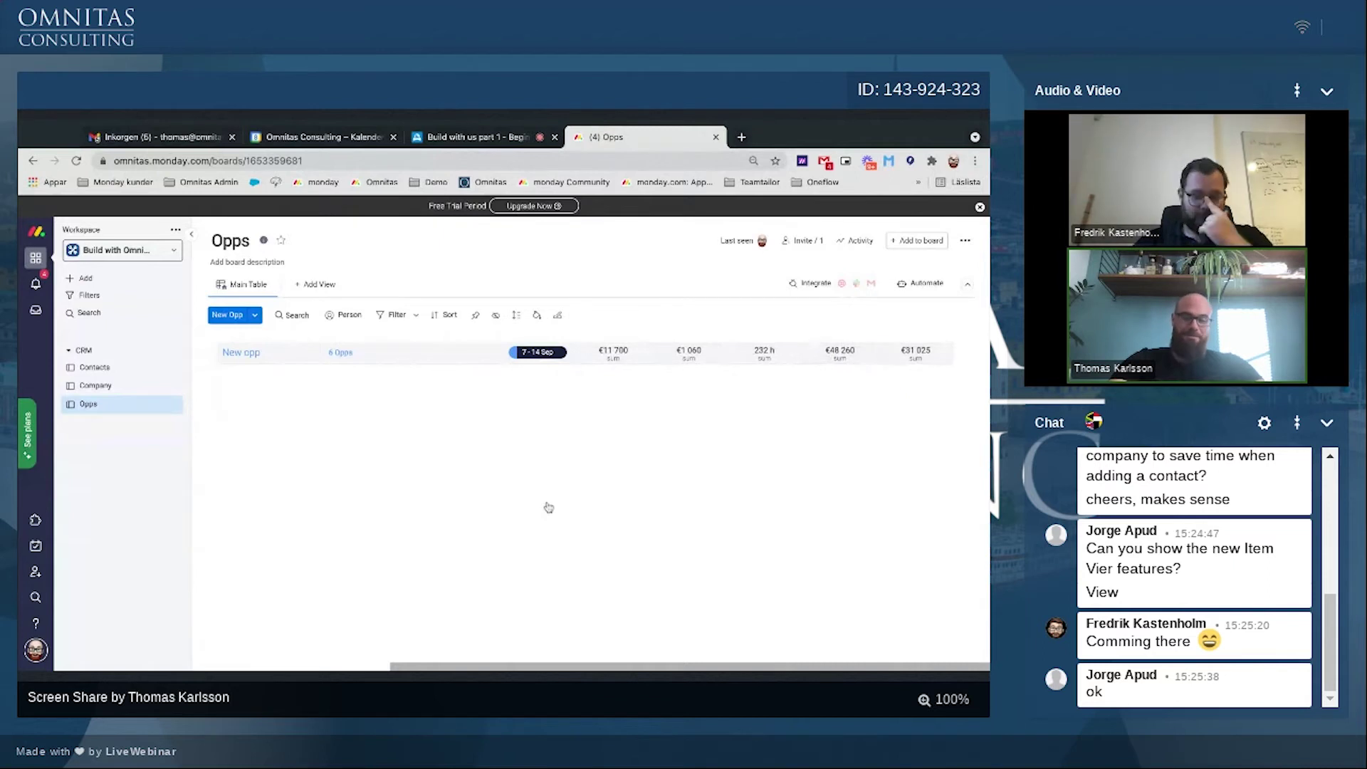
click(652, 352)
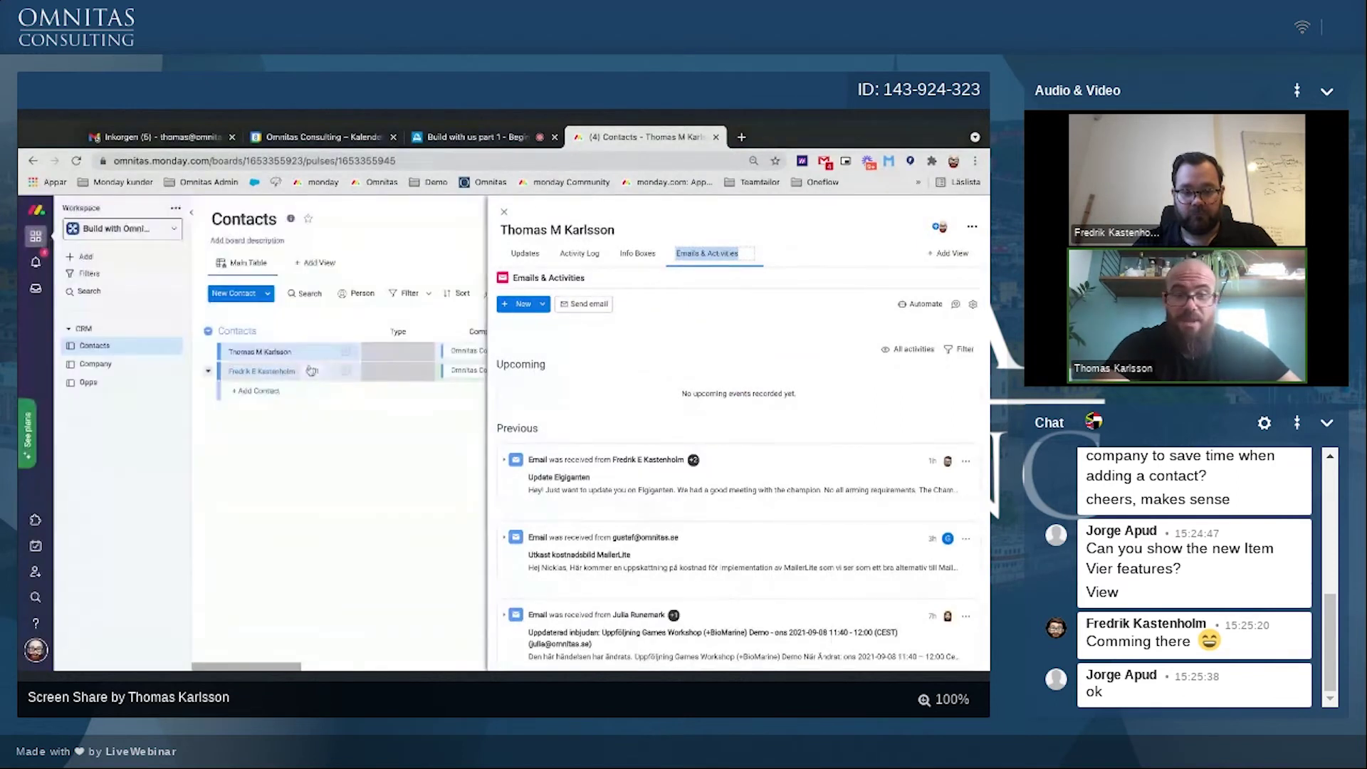
Step: Open the second contact's details, then go to the Company board
click(345, 371)
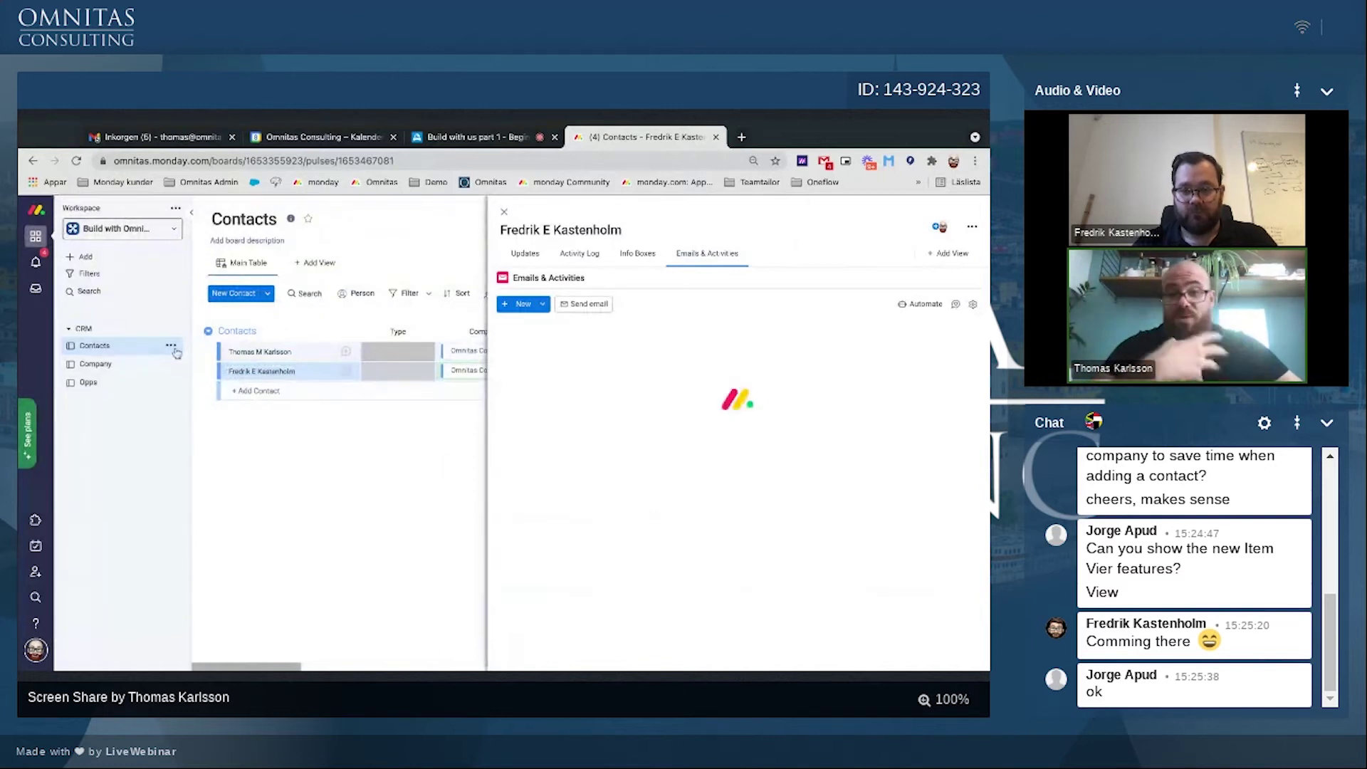
click(114, 364)
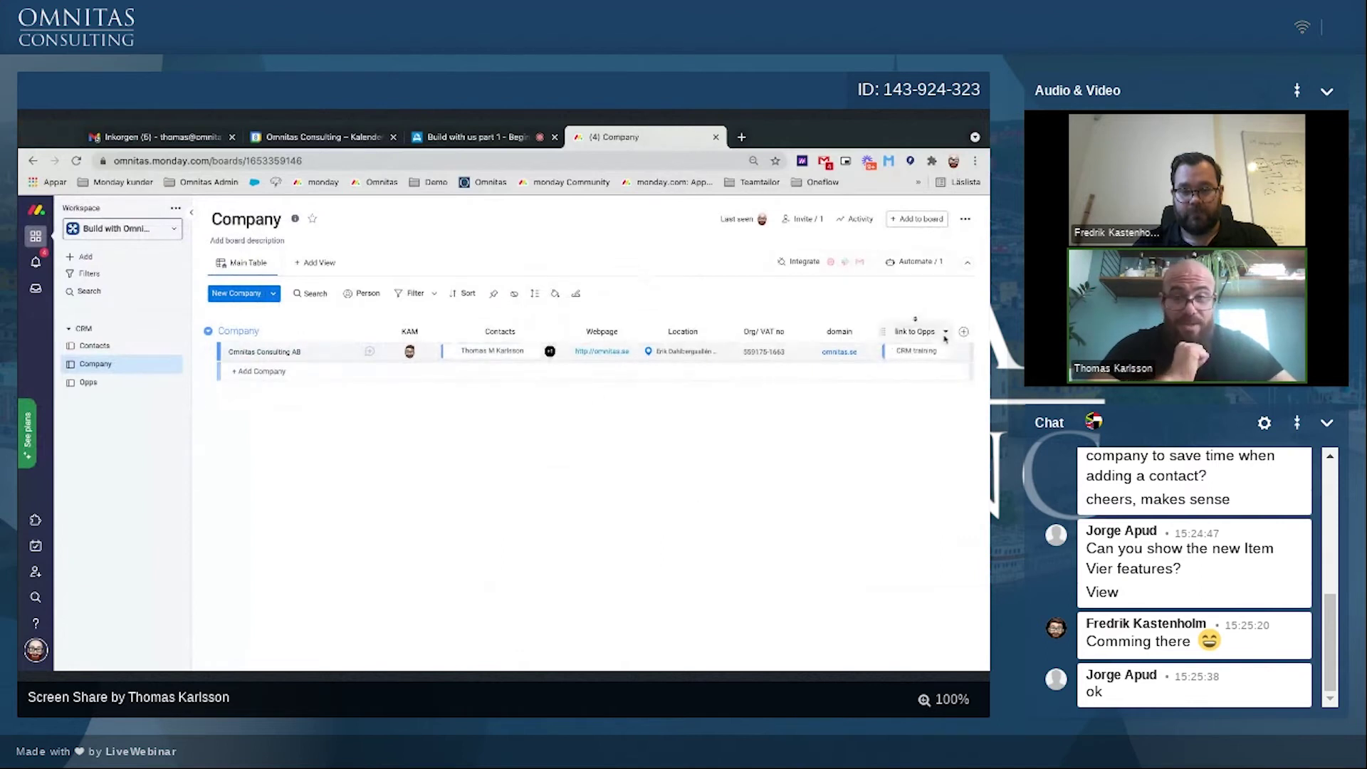
Step: Add an Emails & Activities view to the Omnitas Consulting AB item and check its New options
click(361, 353)
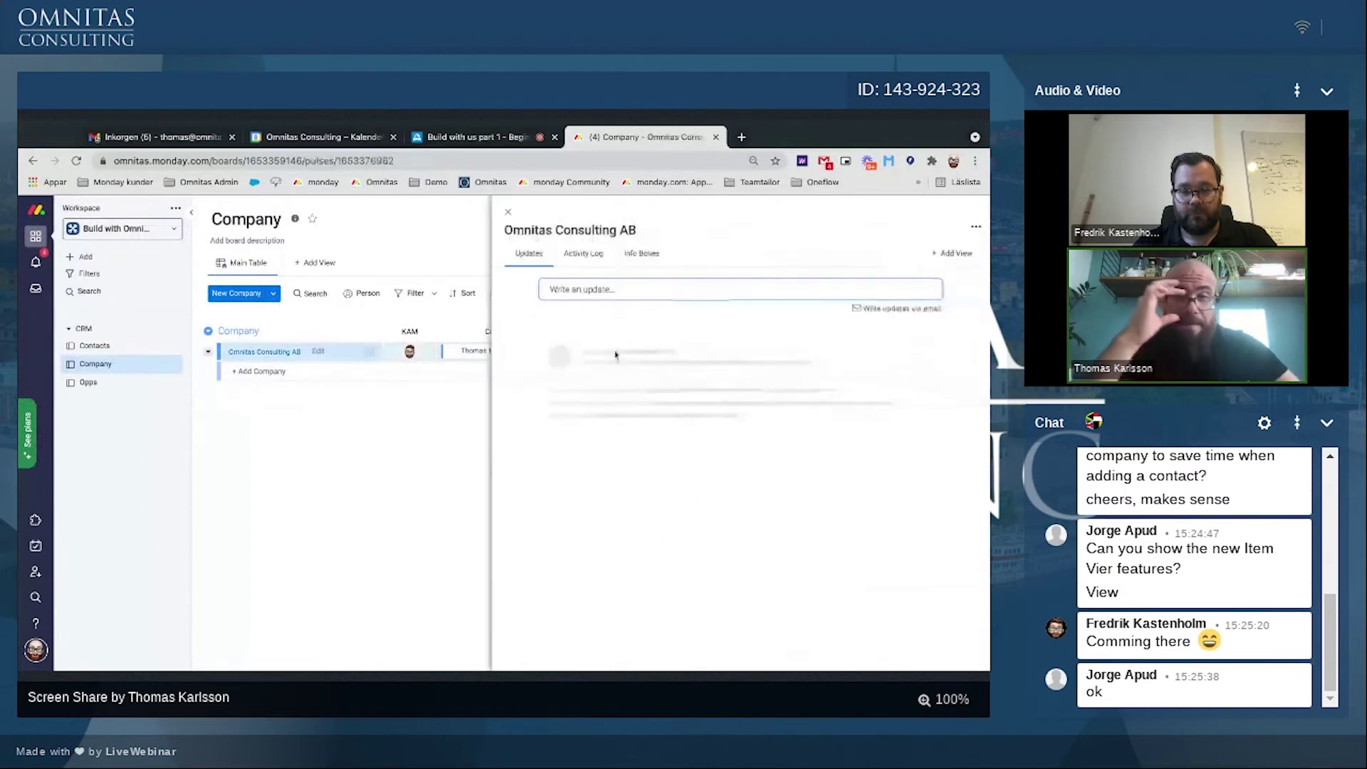
click(940, 252)
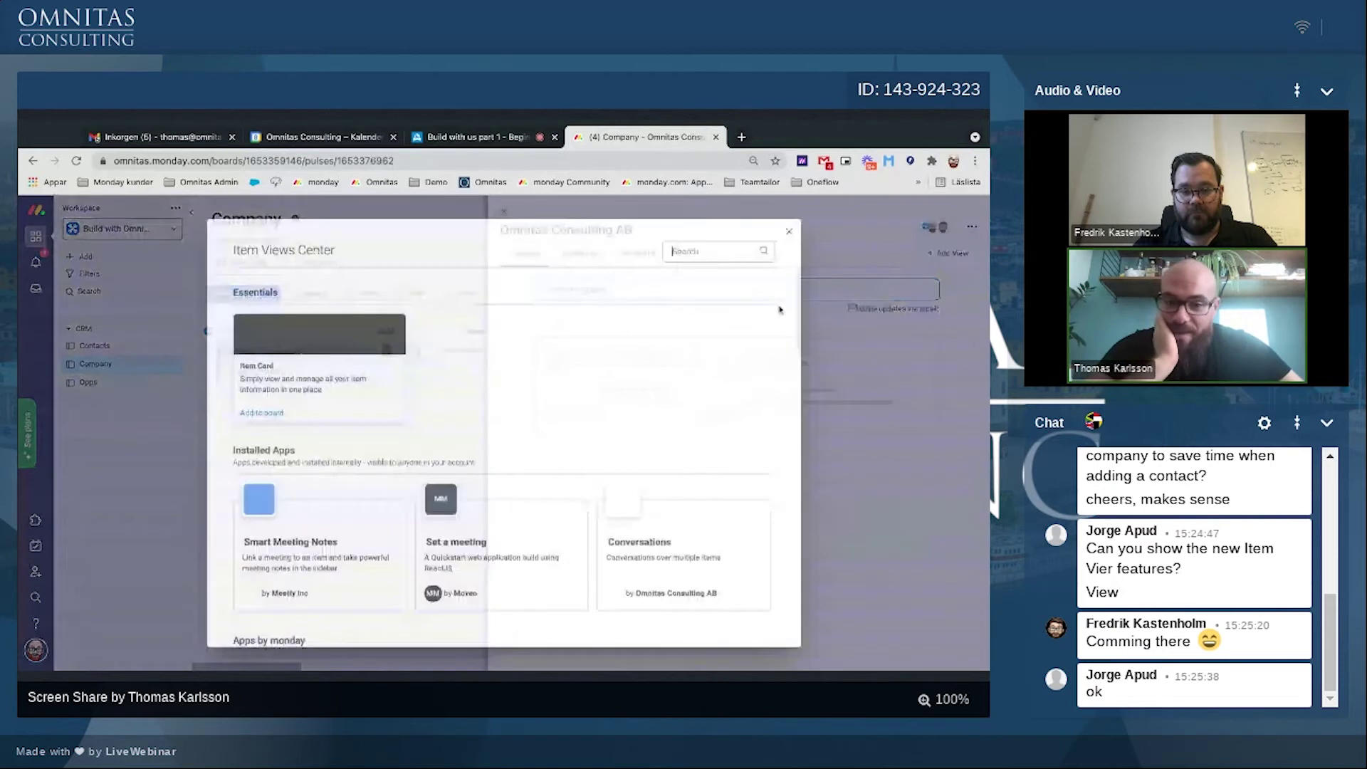
scroll(495, 573, down, 3)
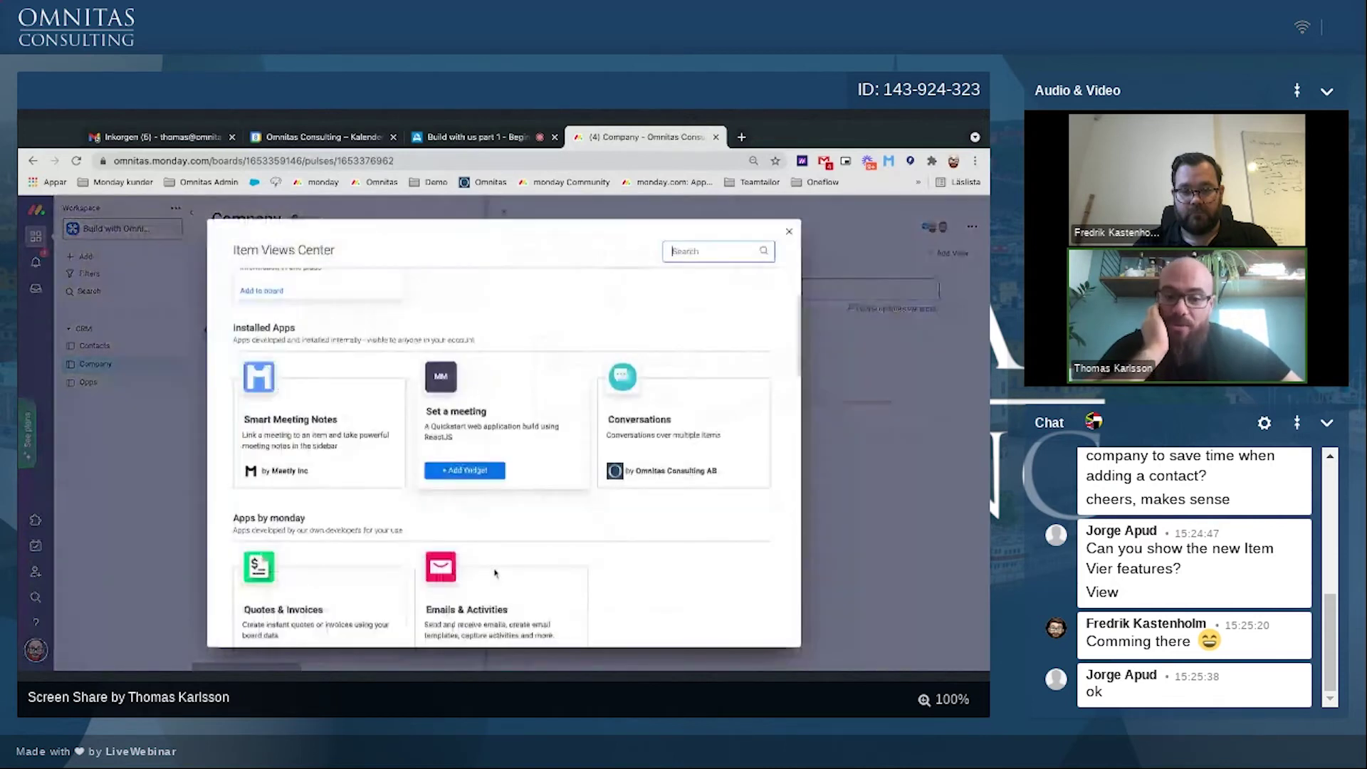
click(495, 573)
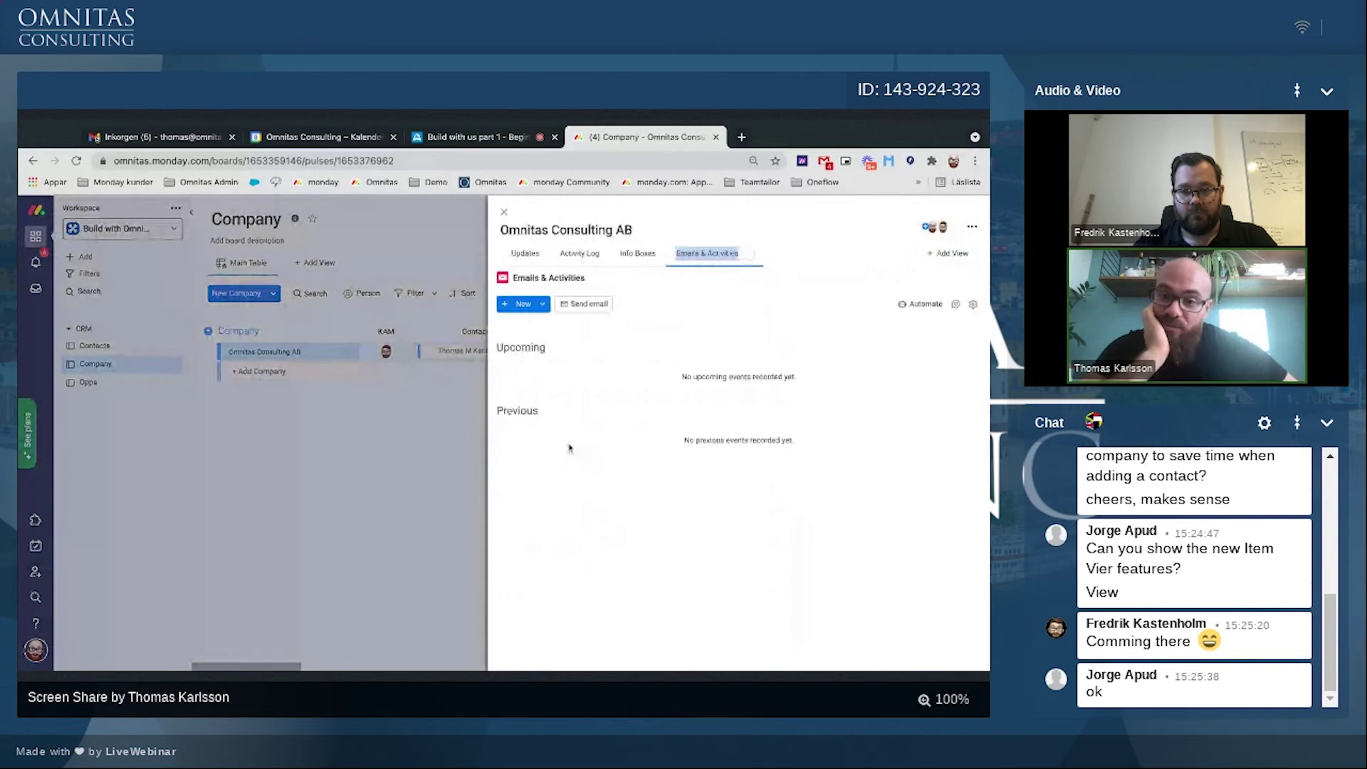
click(518, 308)
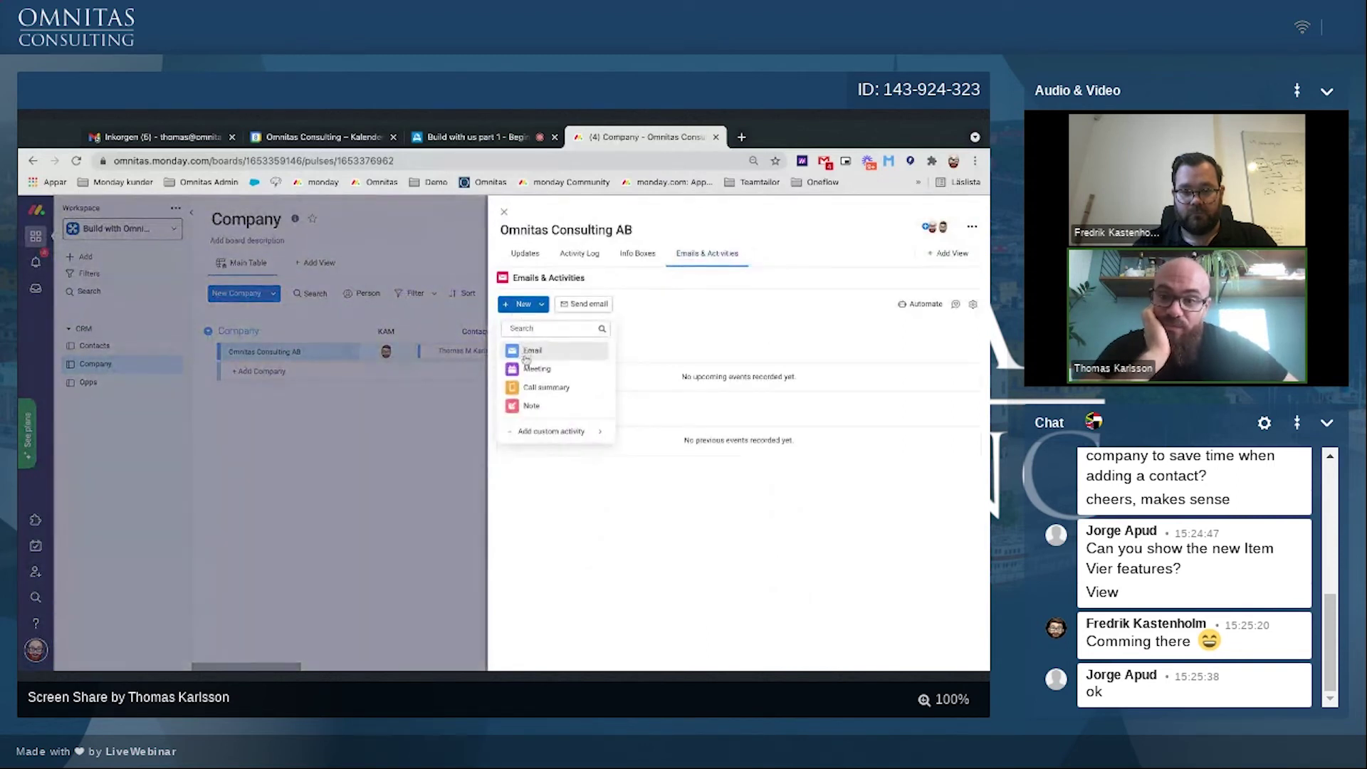
click(858, 333)
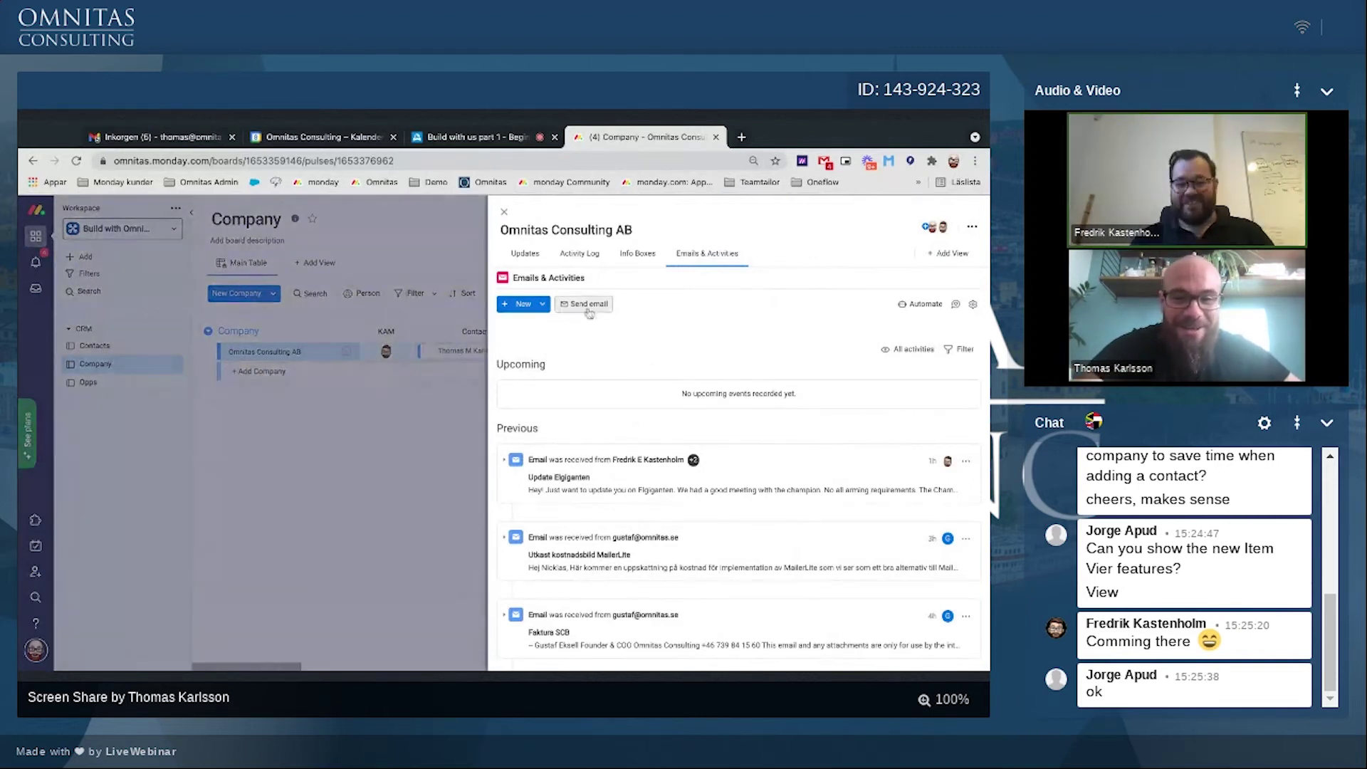
Step: Open the email compose form on Omnitas Consulting AB, then close the item panel
click(590, 305)
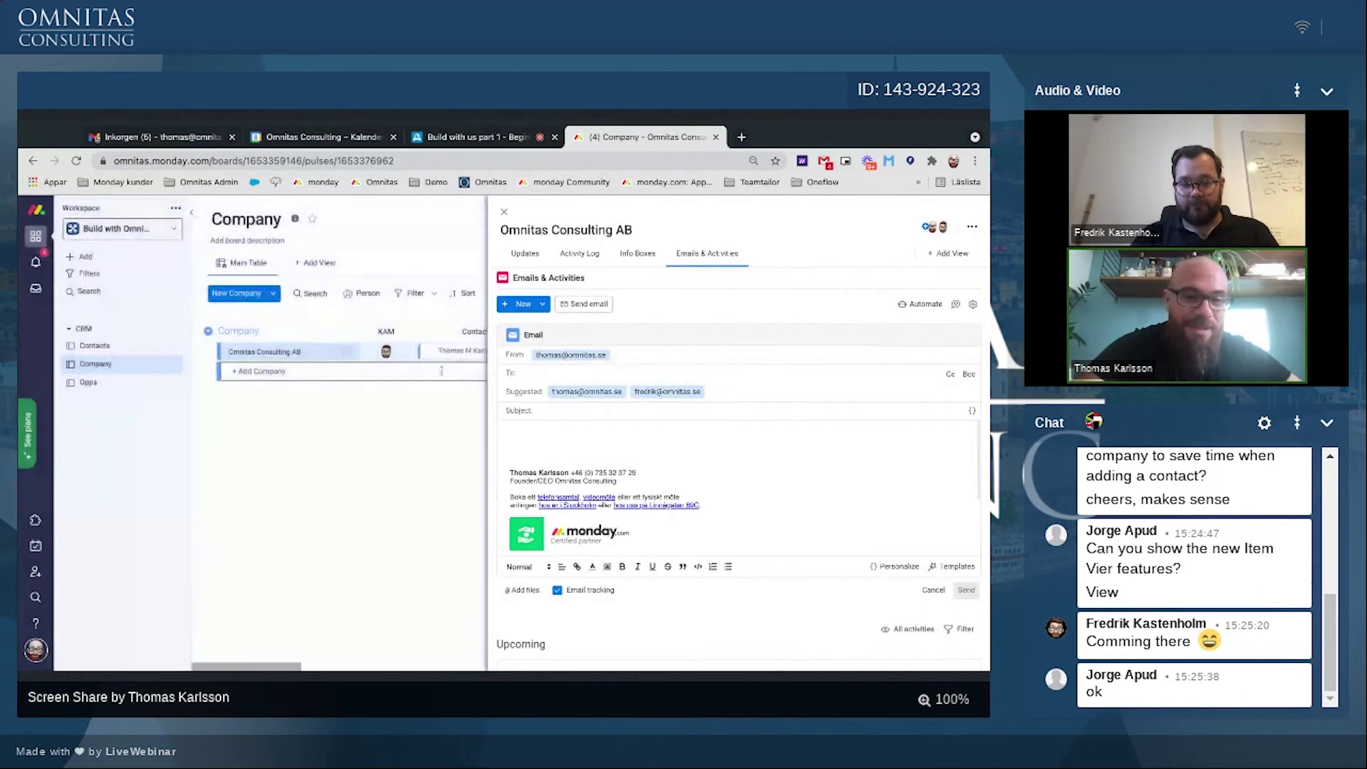
scroll(438, 359, right, 3)
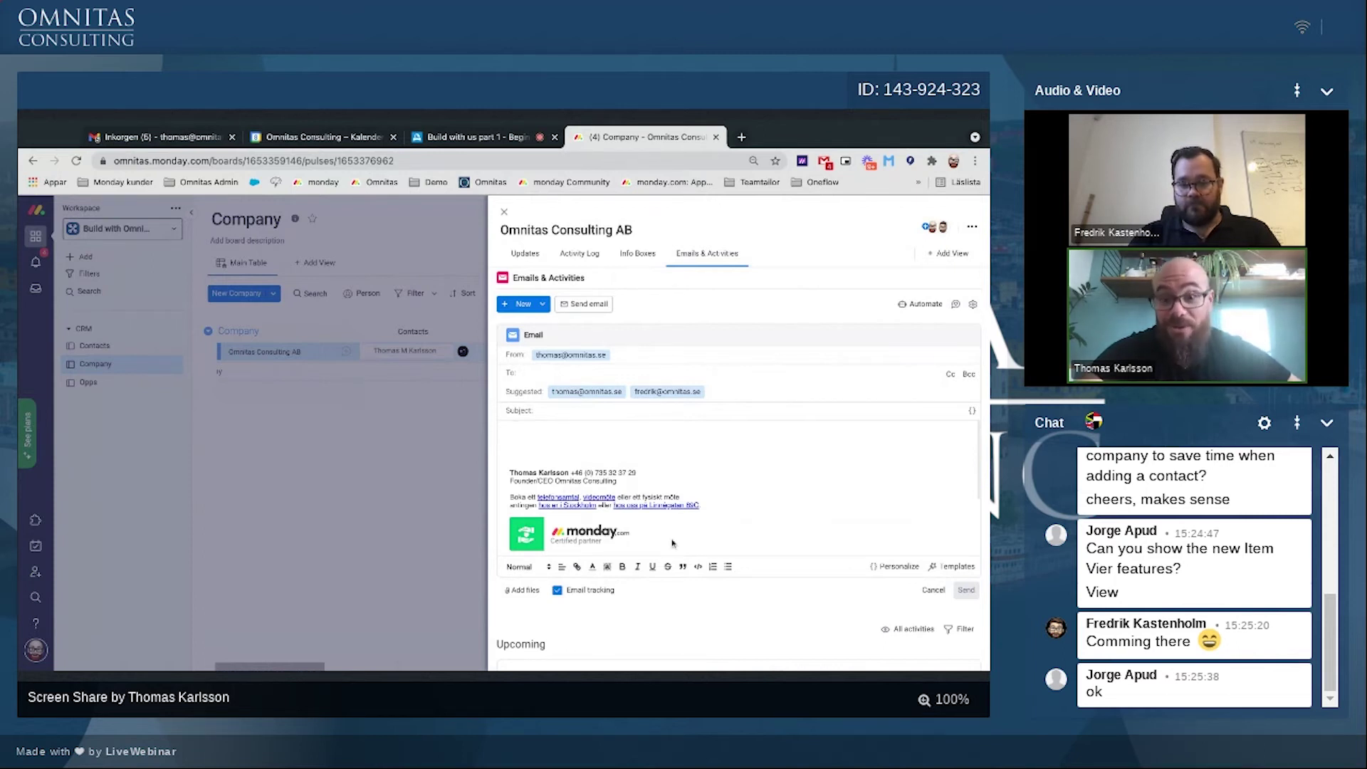
click(505, 214)
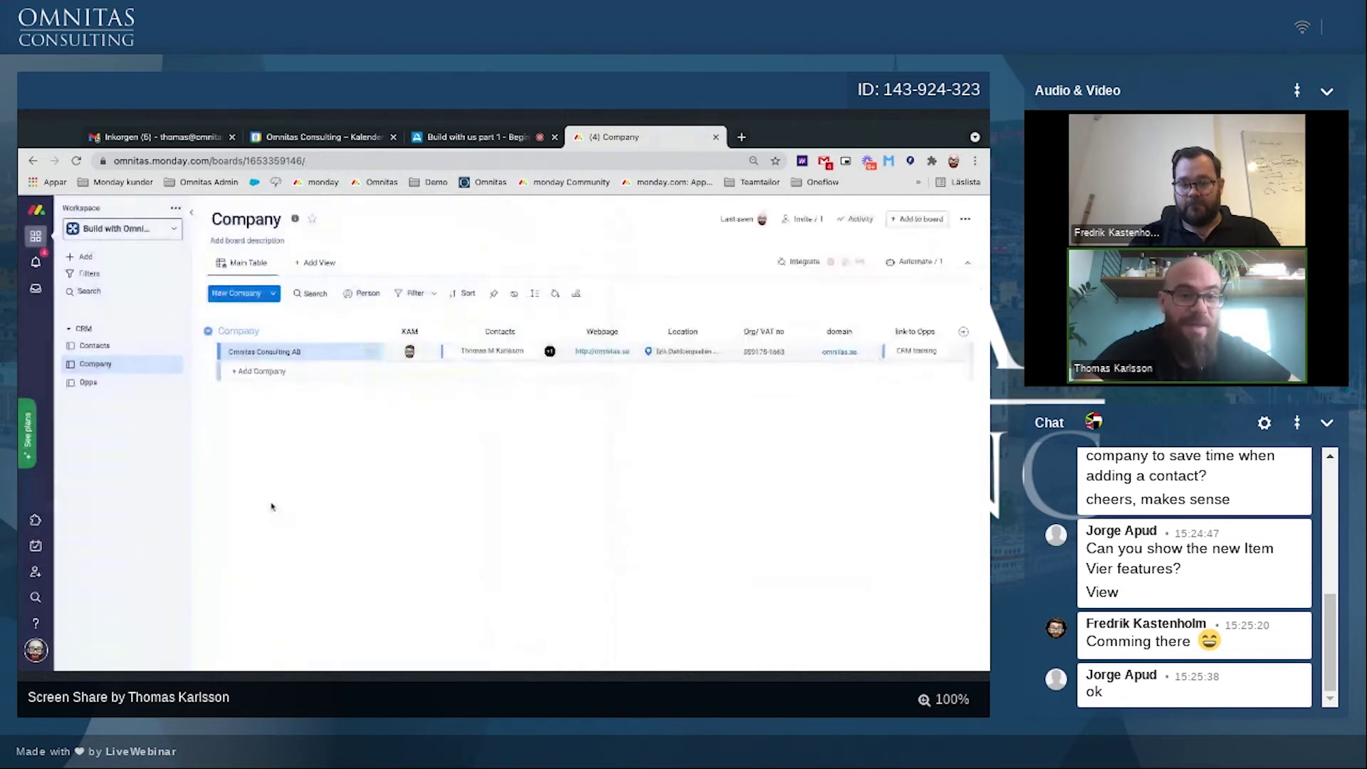
Step: From the Opps board, add the Emails & Activities view to the CRM training opp
click(86, 385)
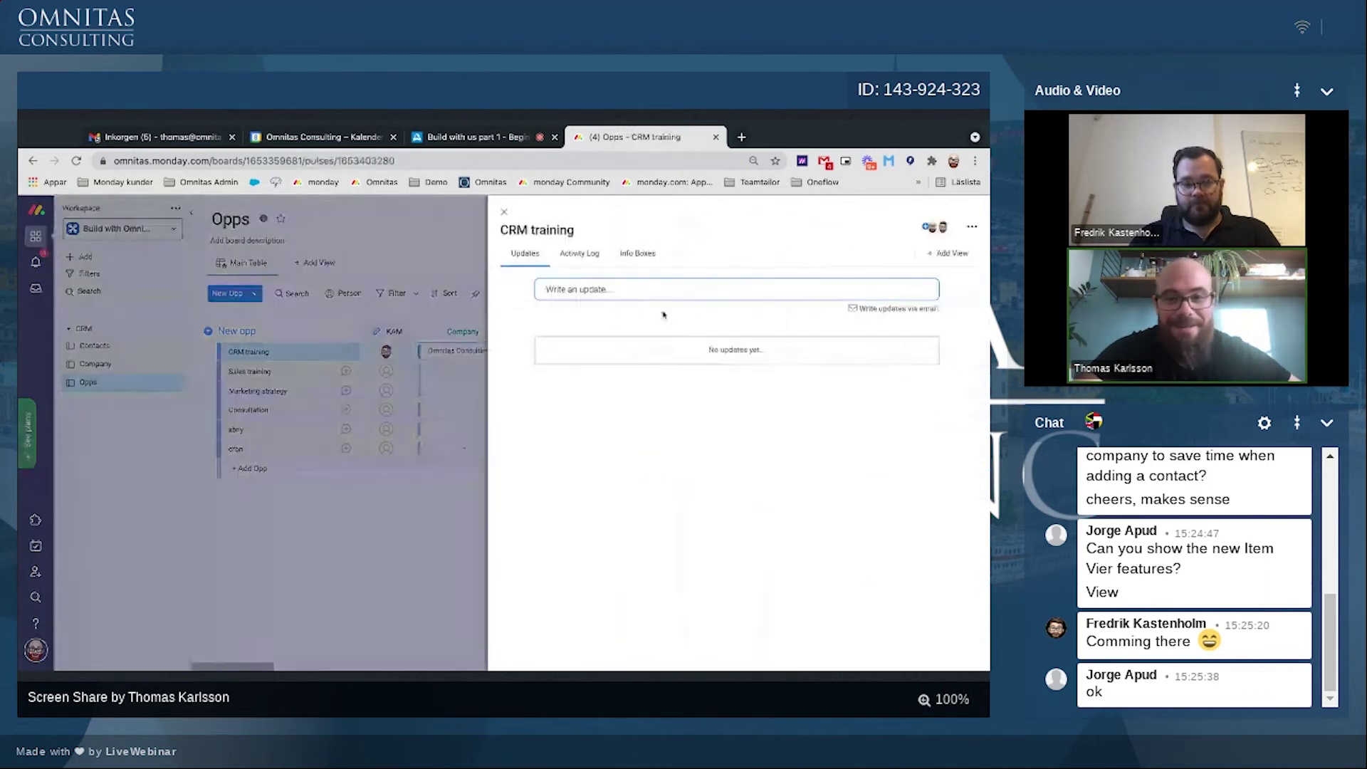
click(925, 252)
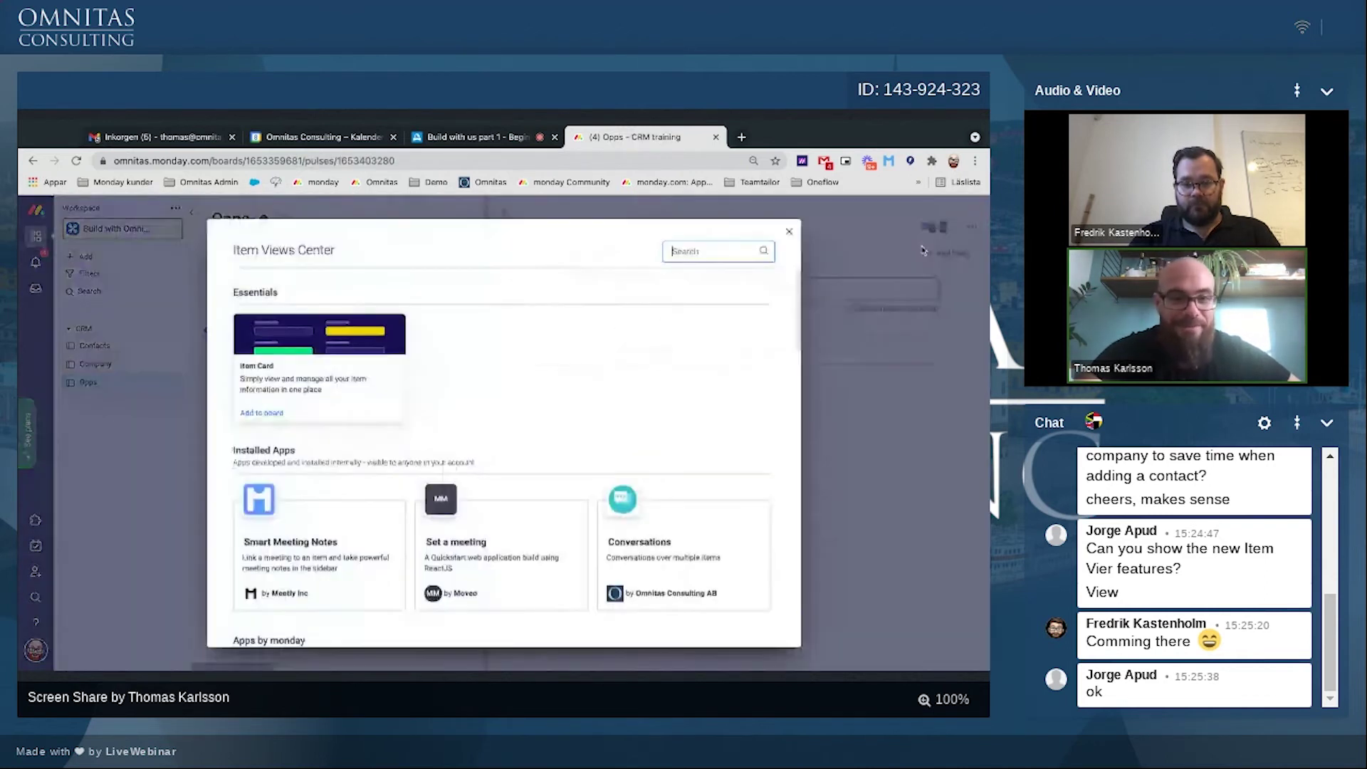
mouse_move(463, 591)
scroll(463, 586, down, 1)
scroll(462, 585, down, 5)
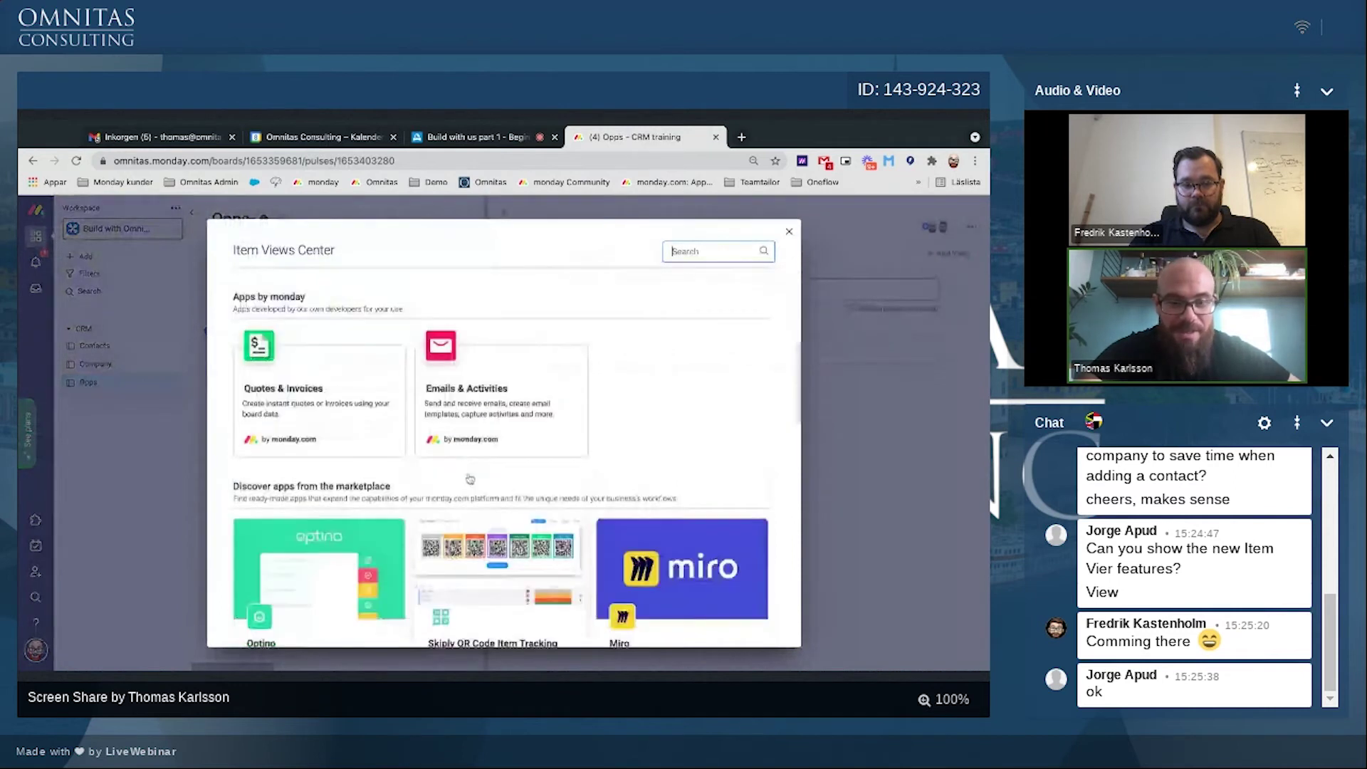
click(429, 445)
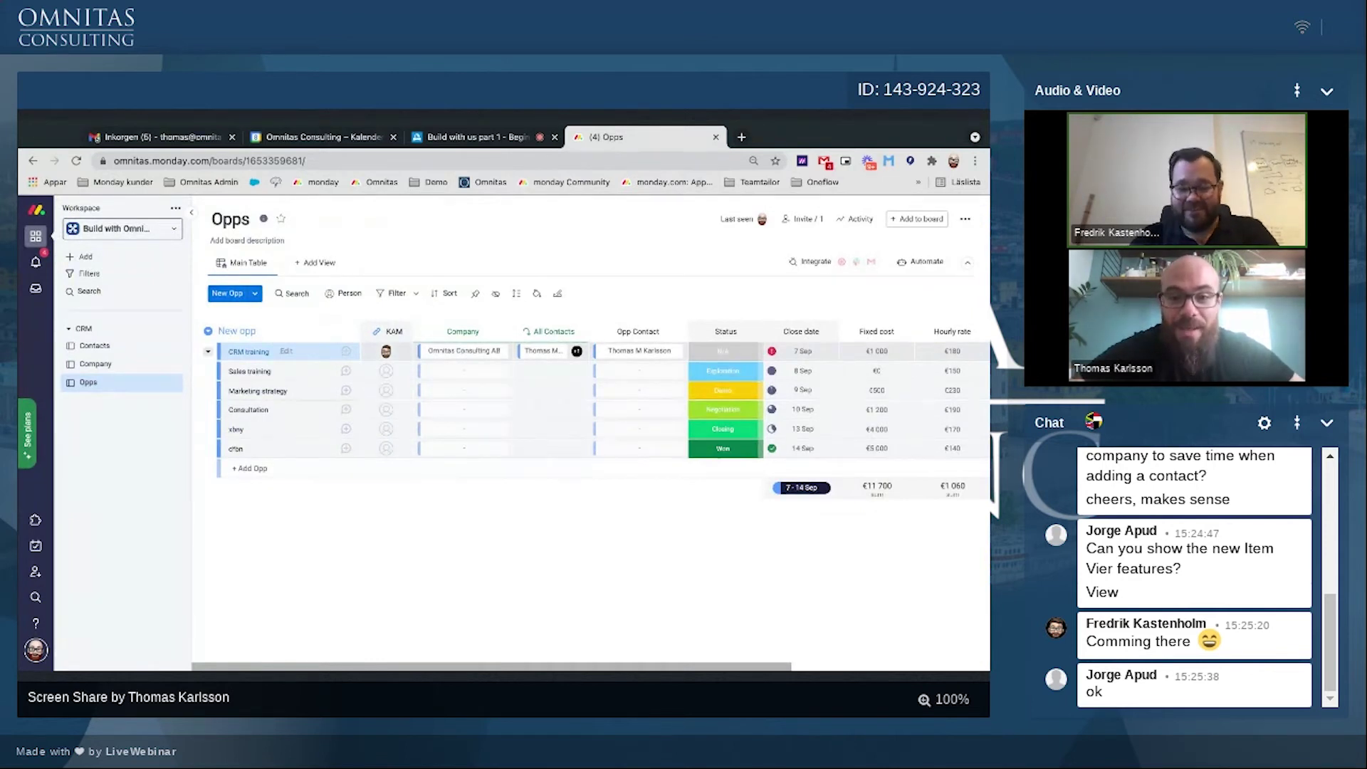
Step: Add the Item Card view to CRM training and browse the widgets available for it
scroll(497, 358, right, 4)
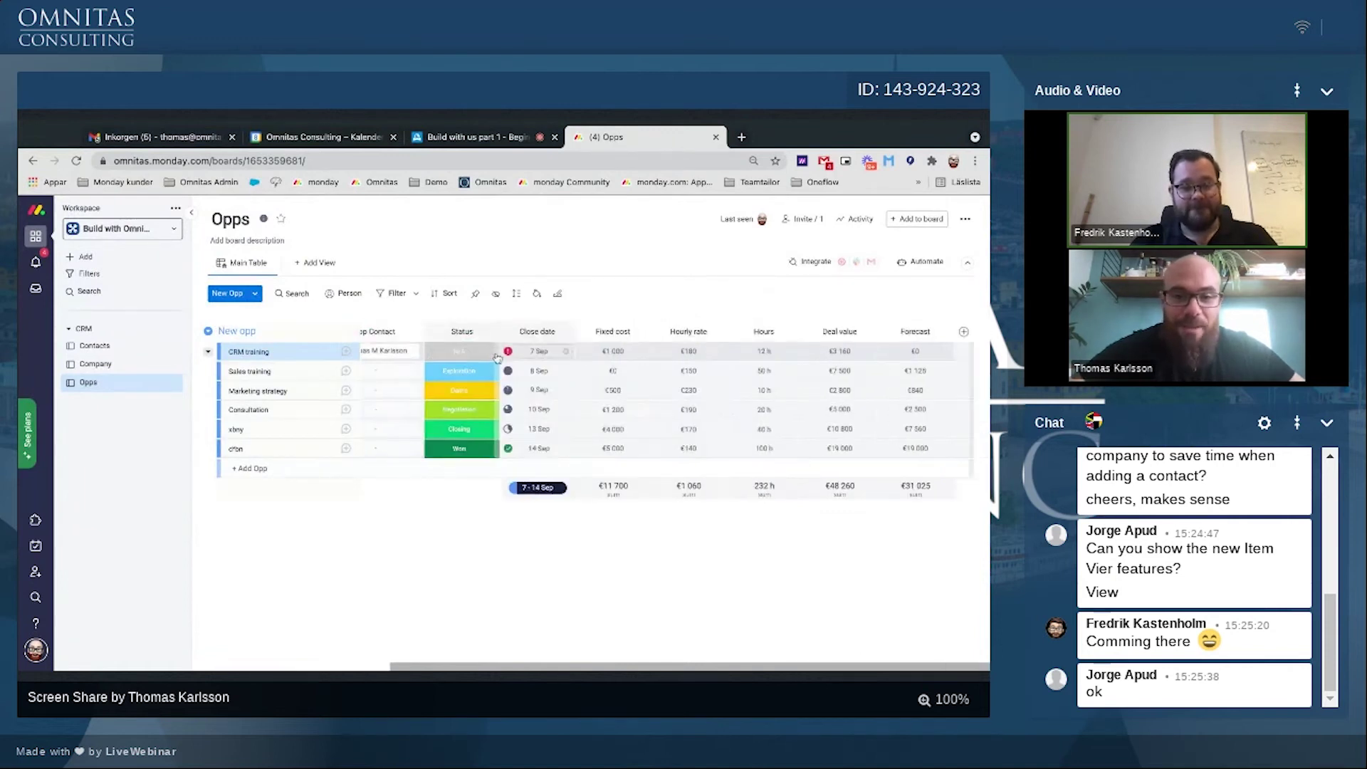
scroll(497, 358, left, 3)
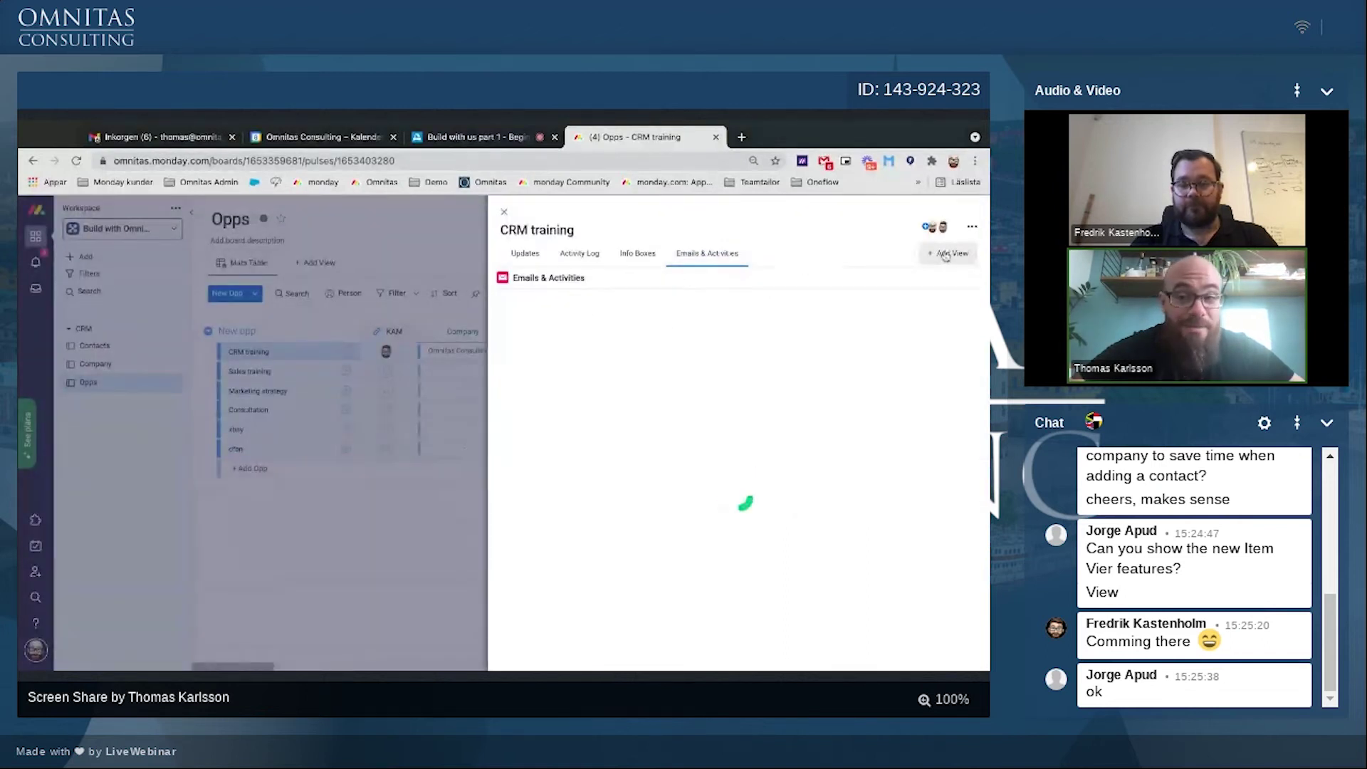
click(946, 254)
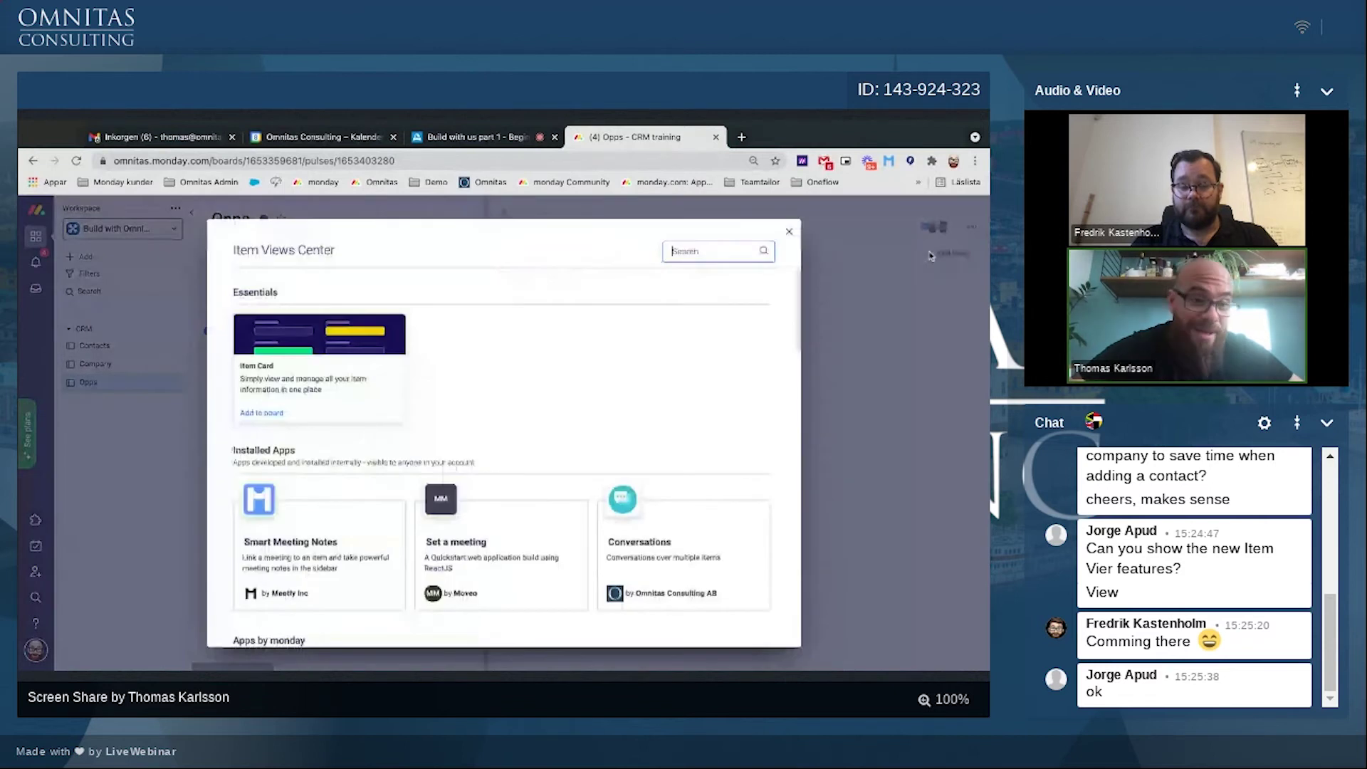
click(262, 413)
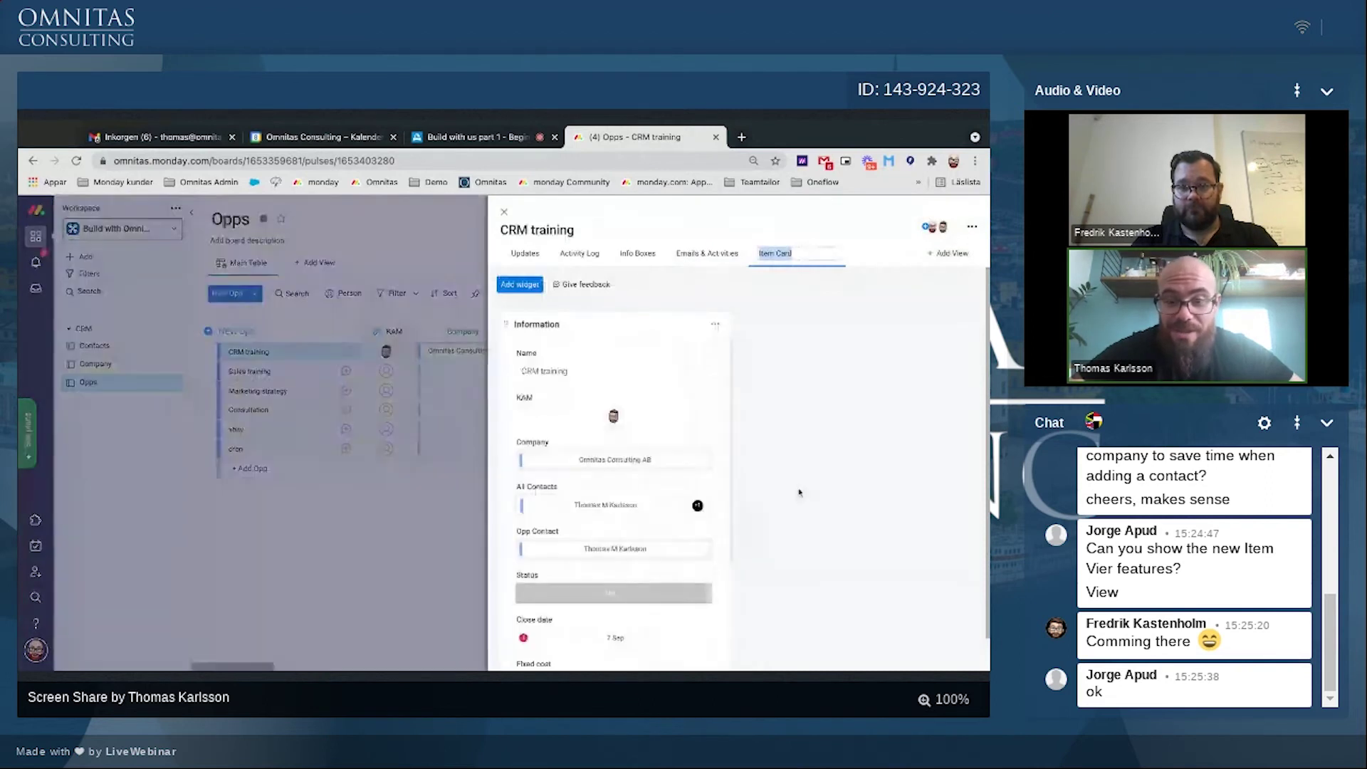
scroll(799, 491, down, 1)
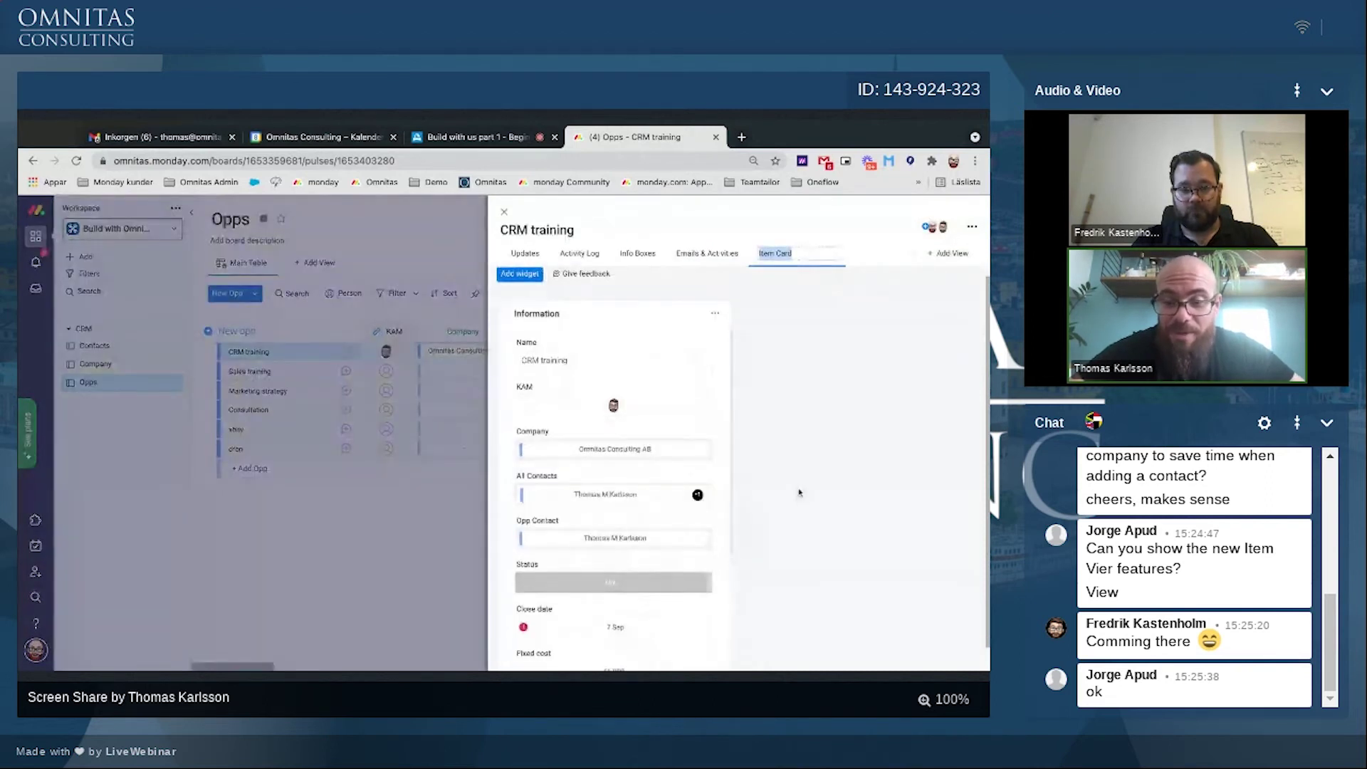
scroll(799, 493, up, 1)
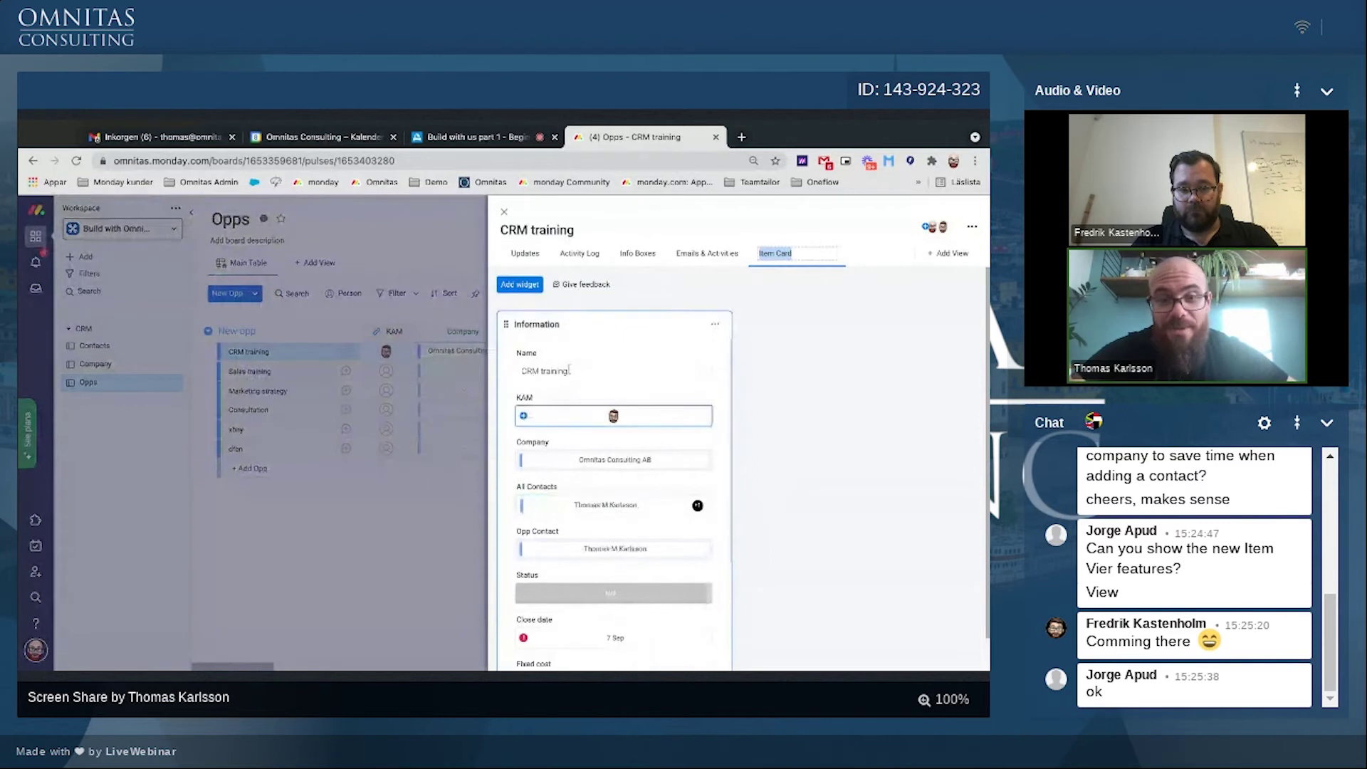
click(517, 284)
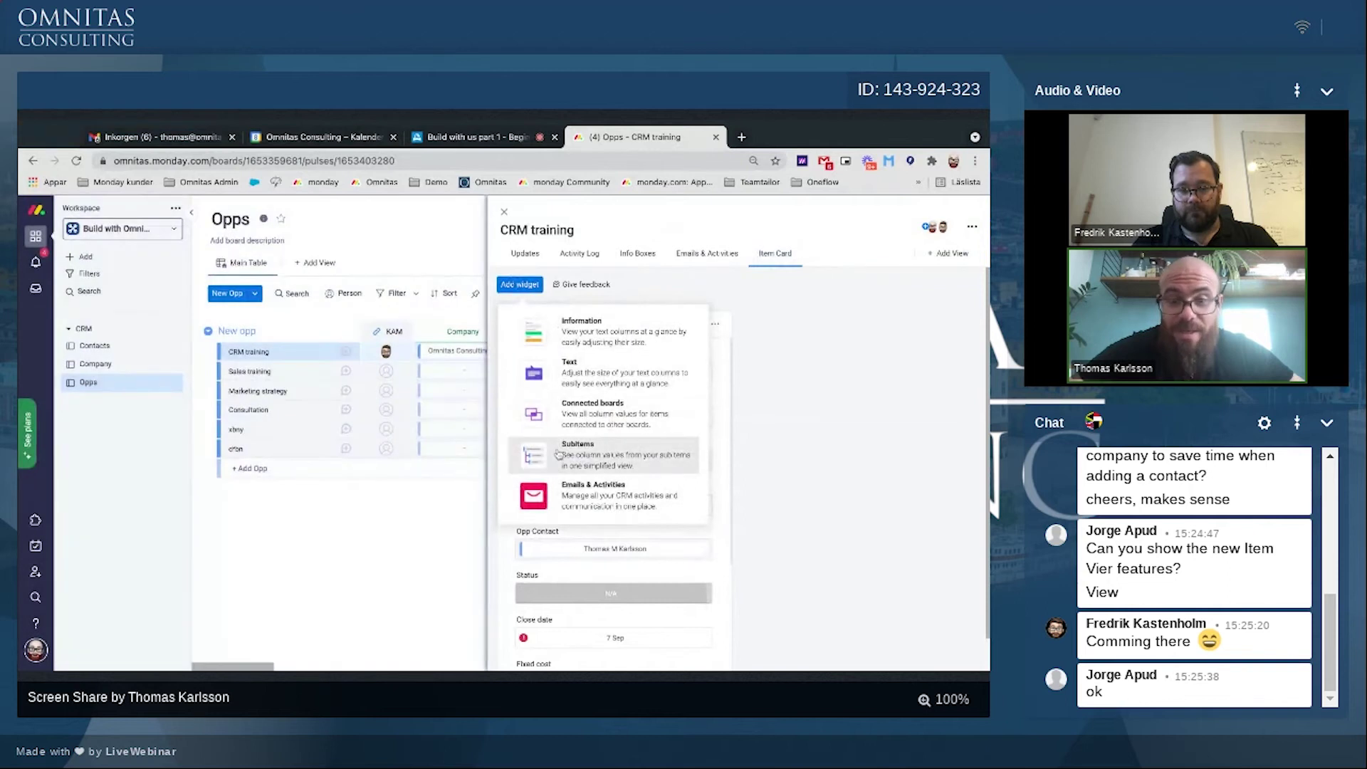
Step: Add an Emails & Activities widget and place it beside a narrowed Information widget
click(565, 503)
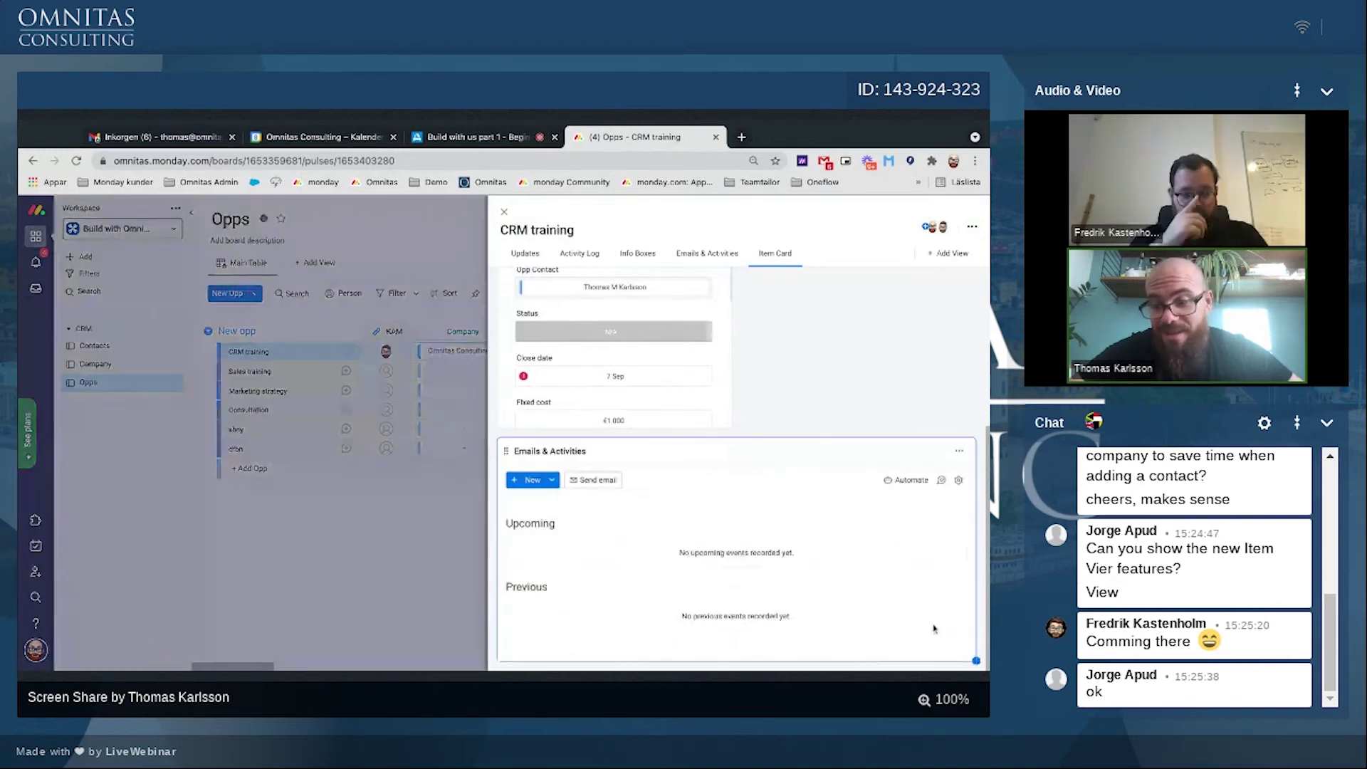
drag(978, 661, 780, 657)
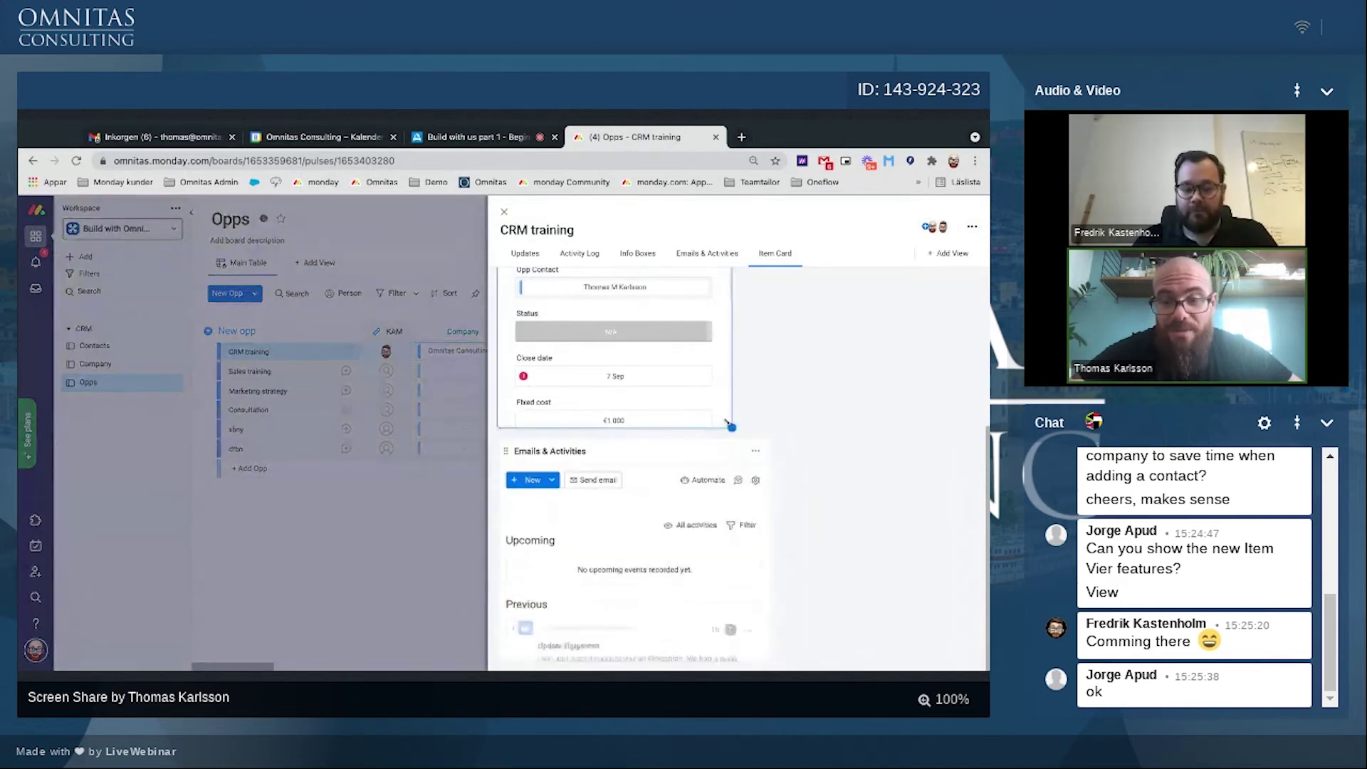
drag(731, 427, 612, 431)
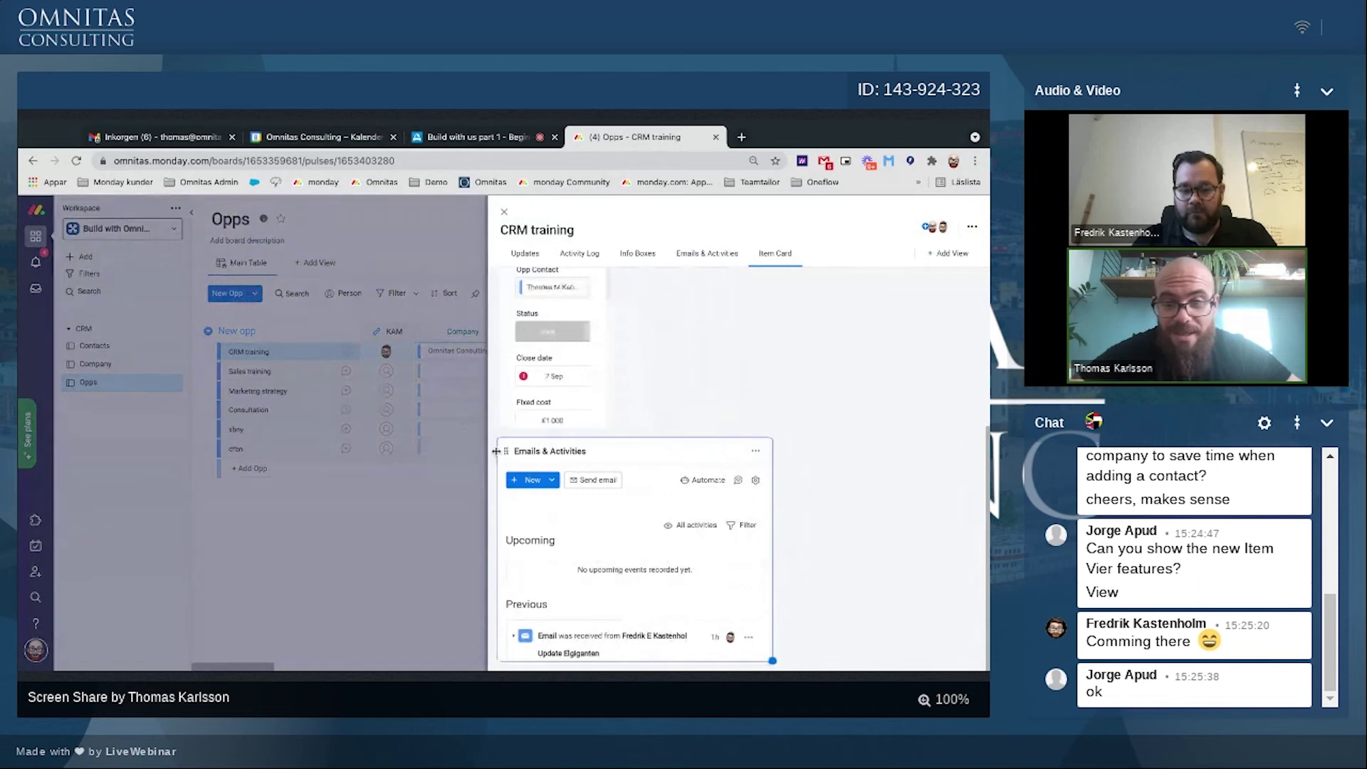
drag(500, 451, 637, 291)
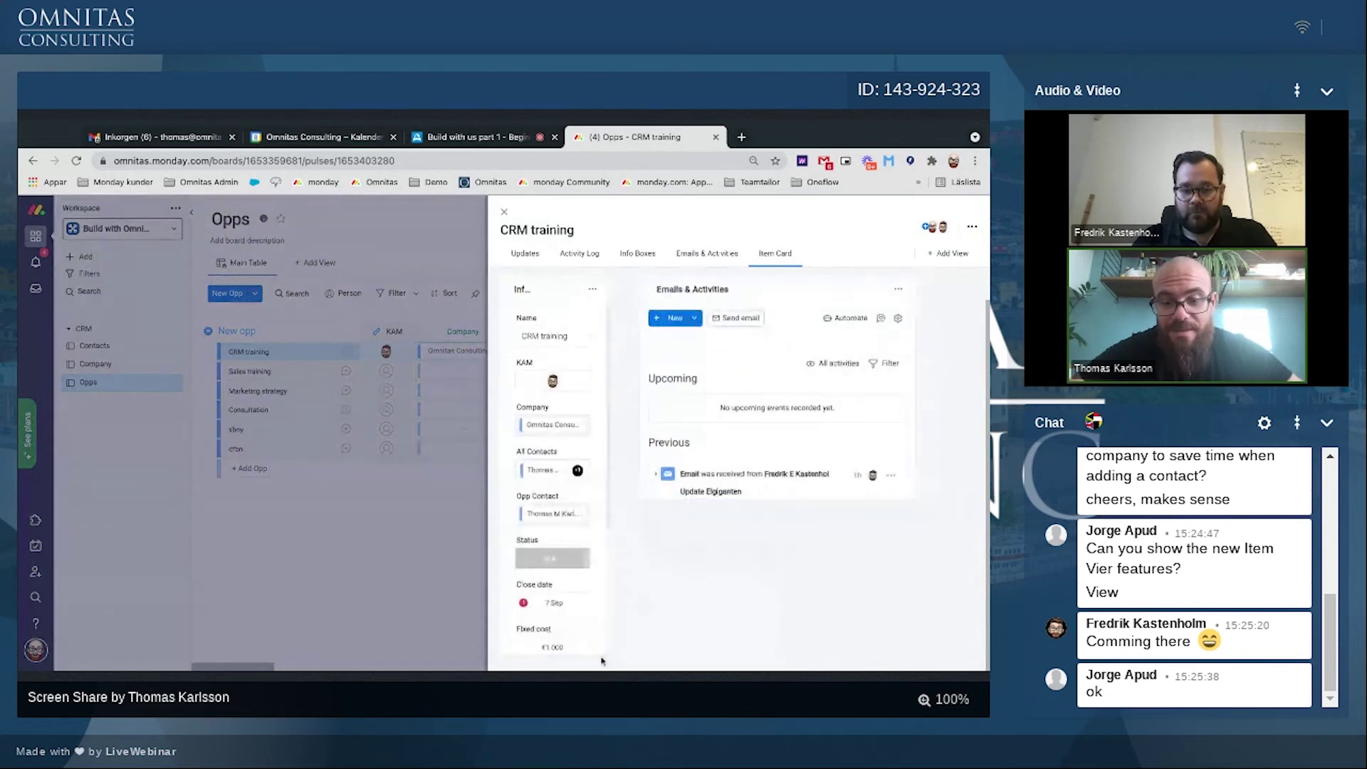
drag(602, 661, 649, 653)
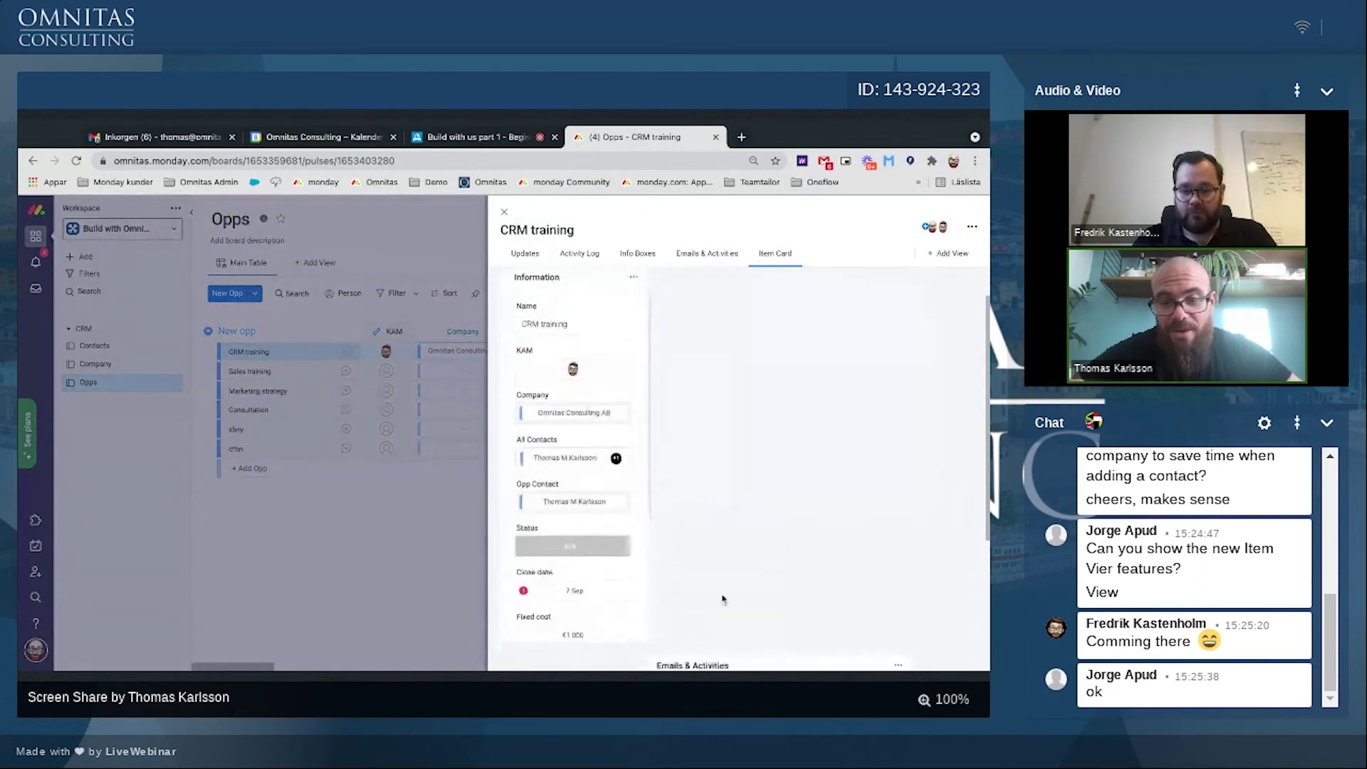
Step: Reposition and enlarge the Emails & Activities widget, then delete it from the card
scroll(723, 600, down, 2)
drag(650, 538, 707, 491)
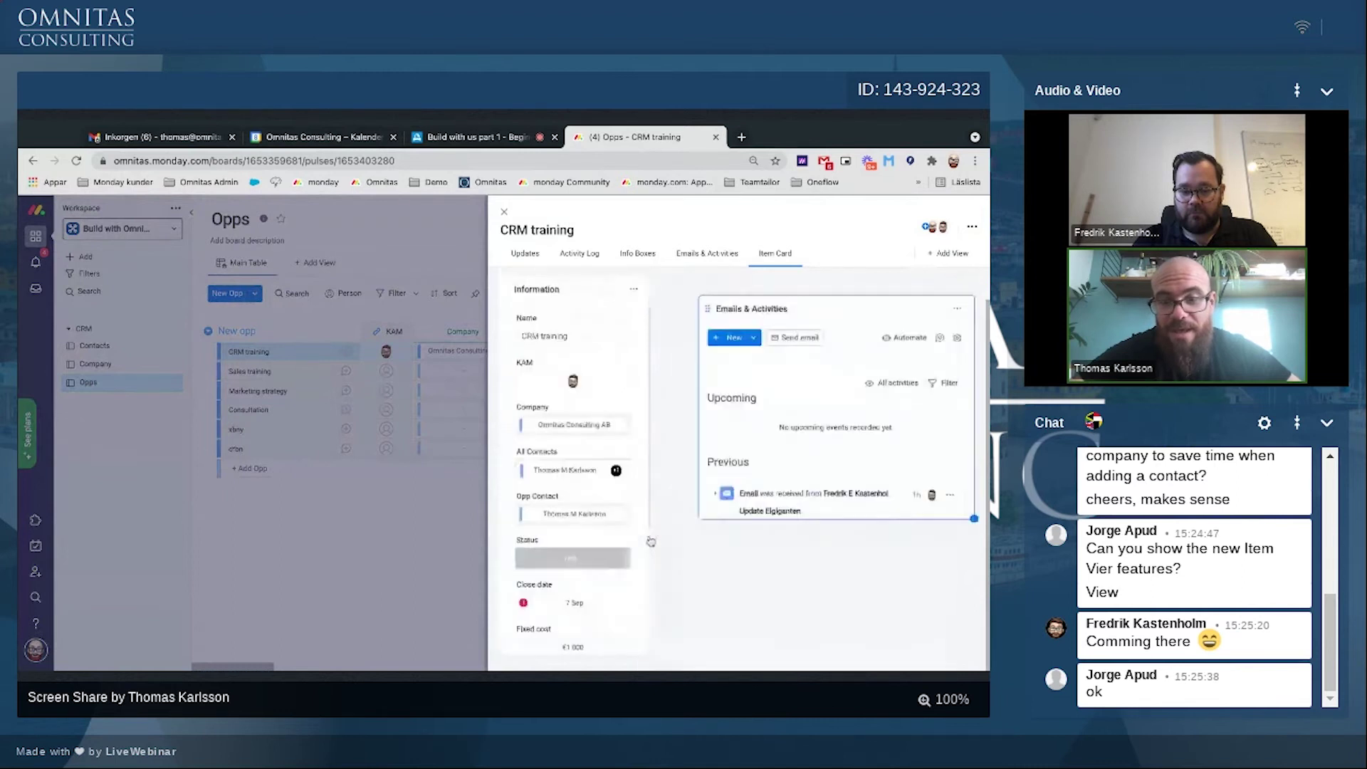
drag(711, 292, 691, 290)
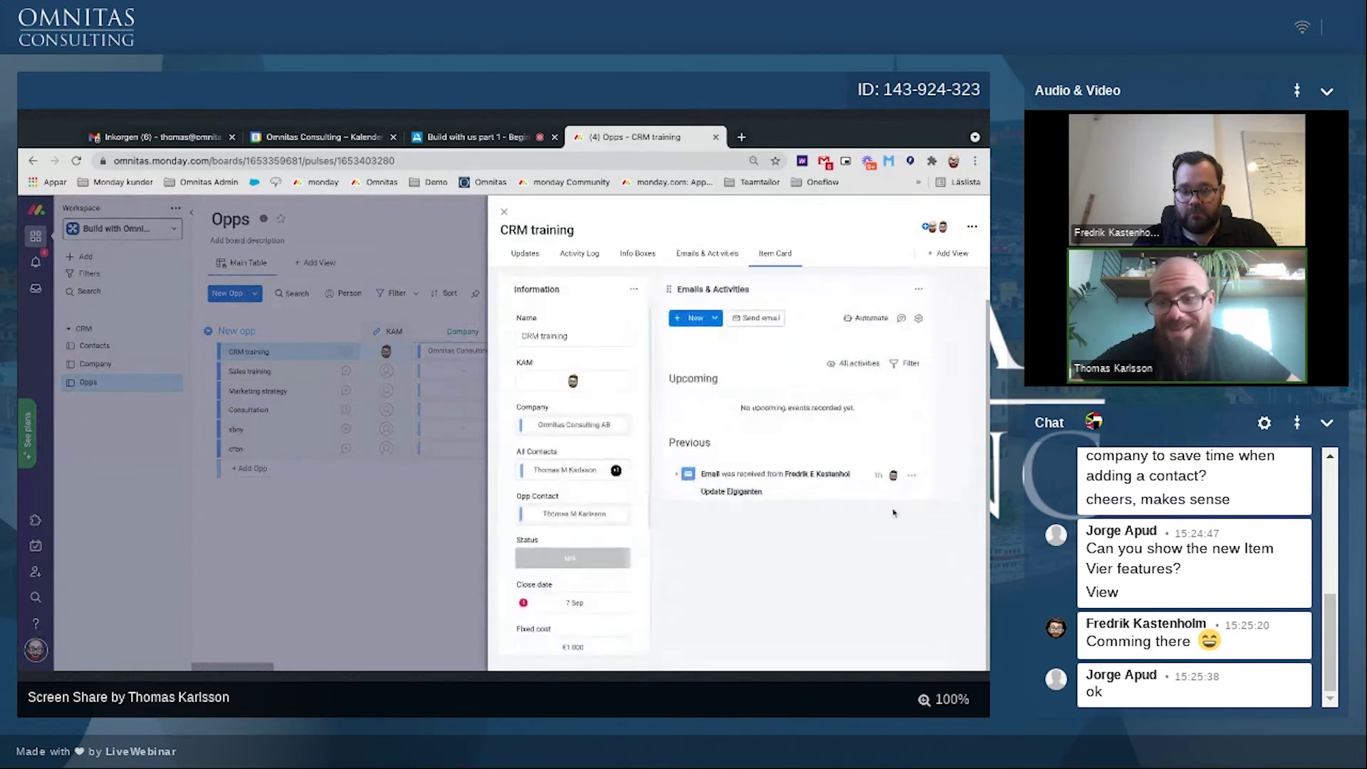
drag(932, 497, 976, 614)
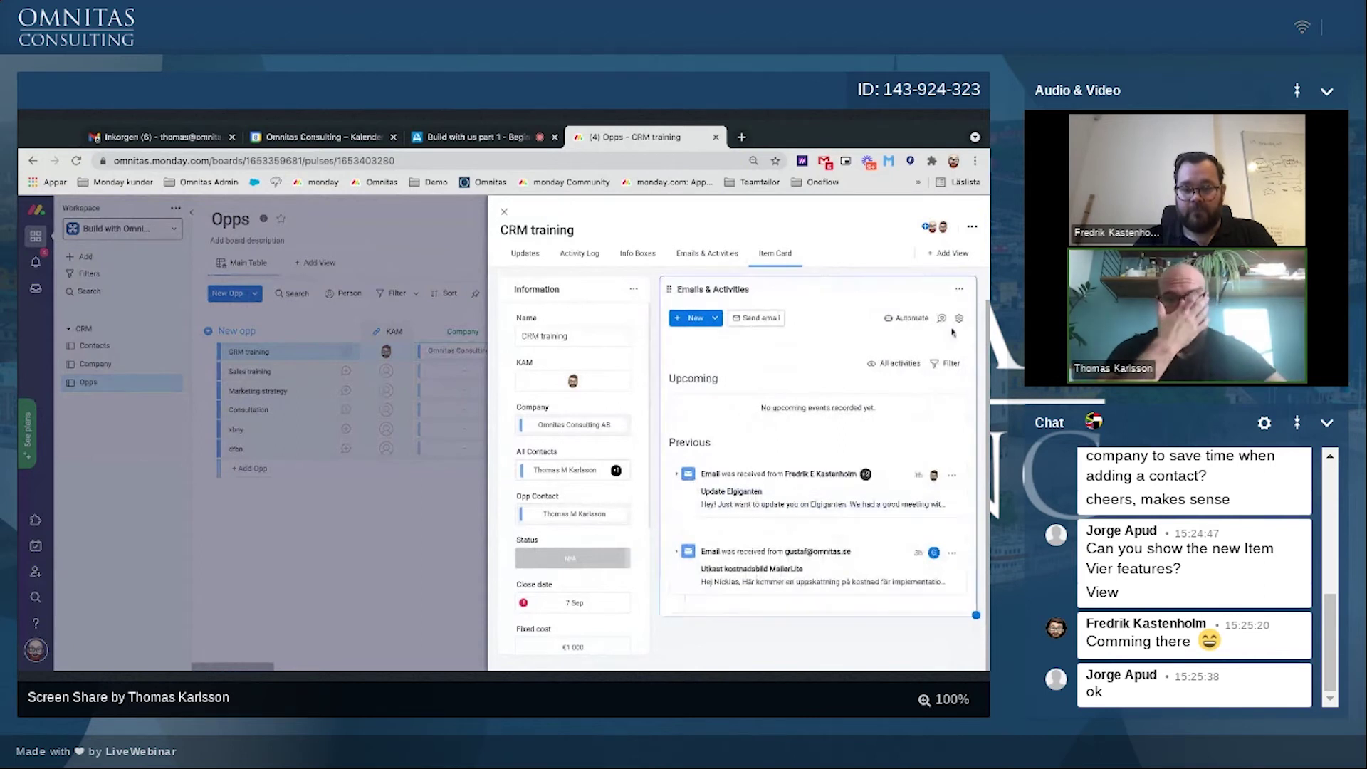
click(959, 290)
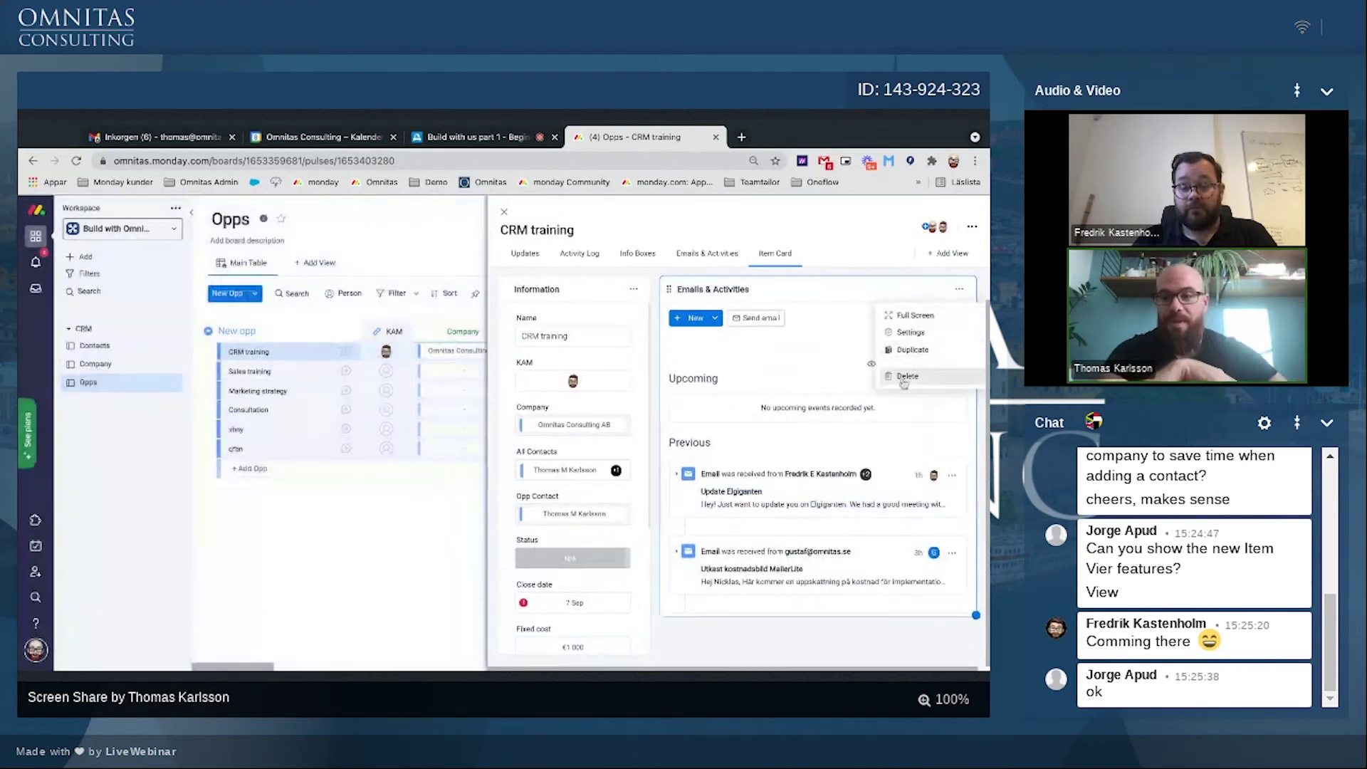
click(907, 376)
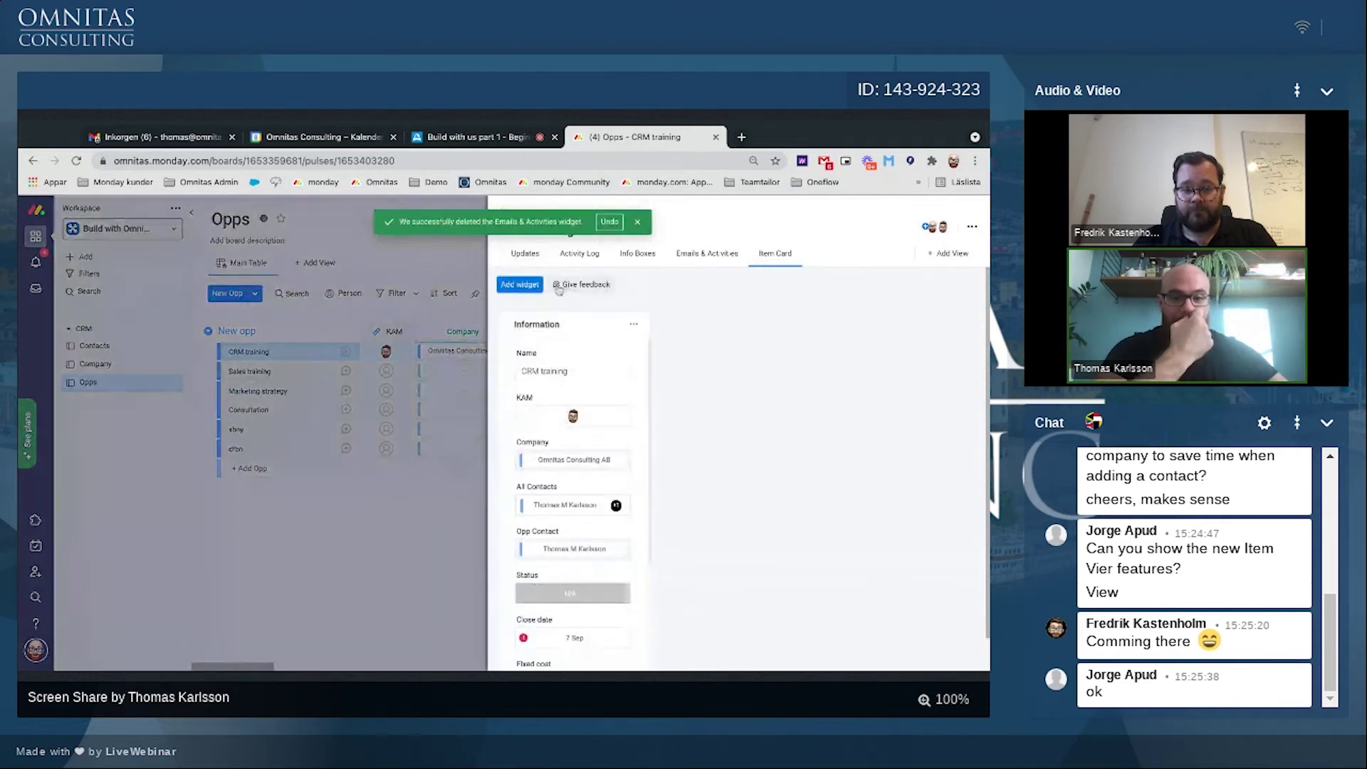
Step: Add a wider Connected boards widget showing the Company board, without the All Contacts connection
click(520, 284)
click(570, 413)
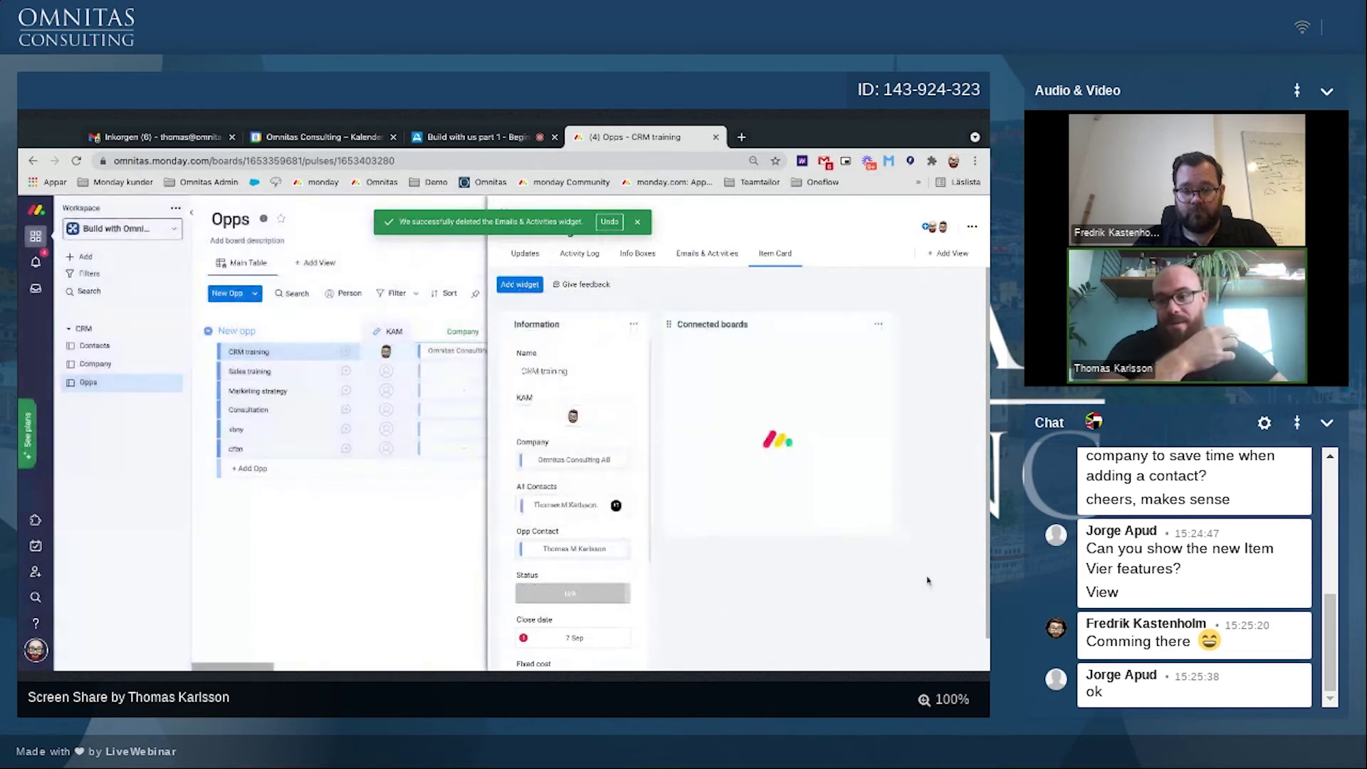
drag(892, 534, 975, 534)
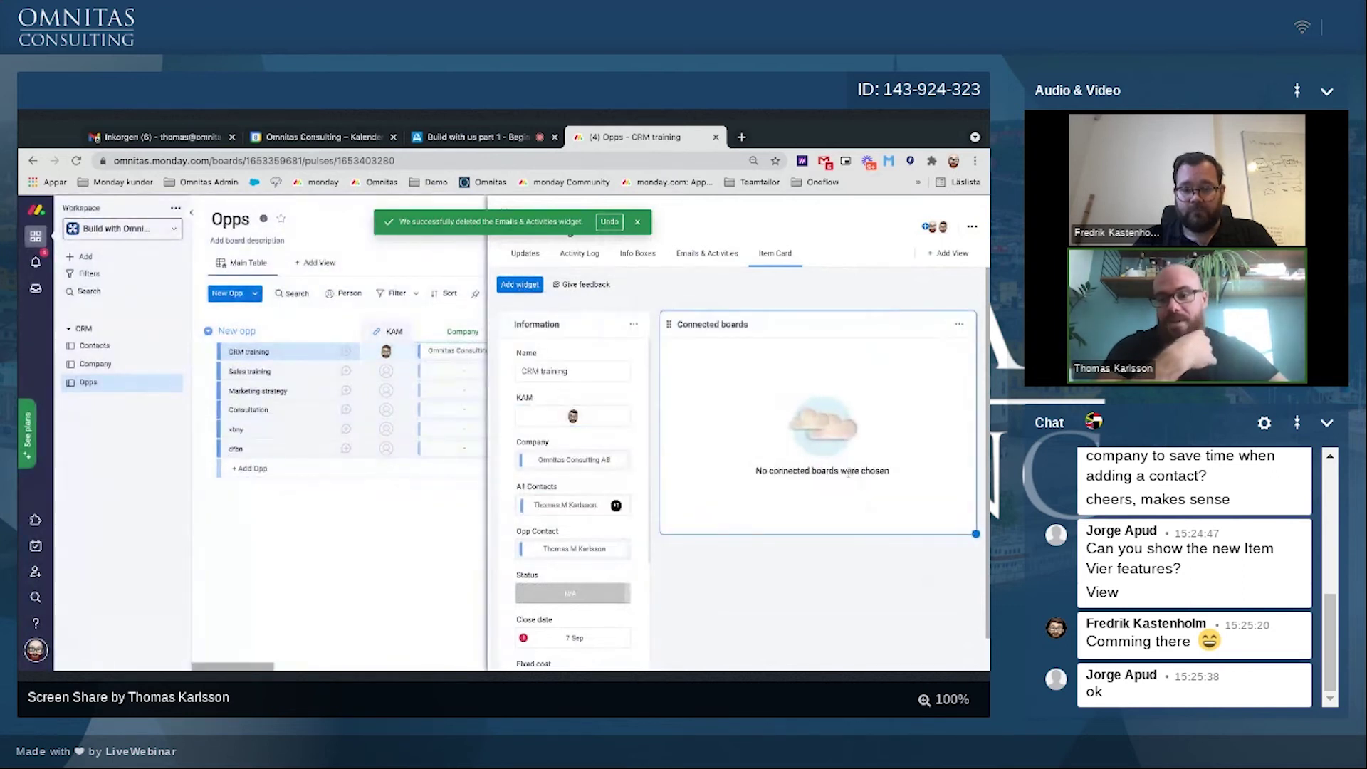
click(959, 324)
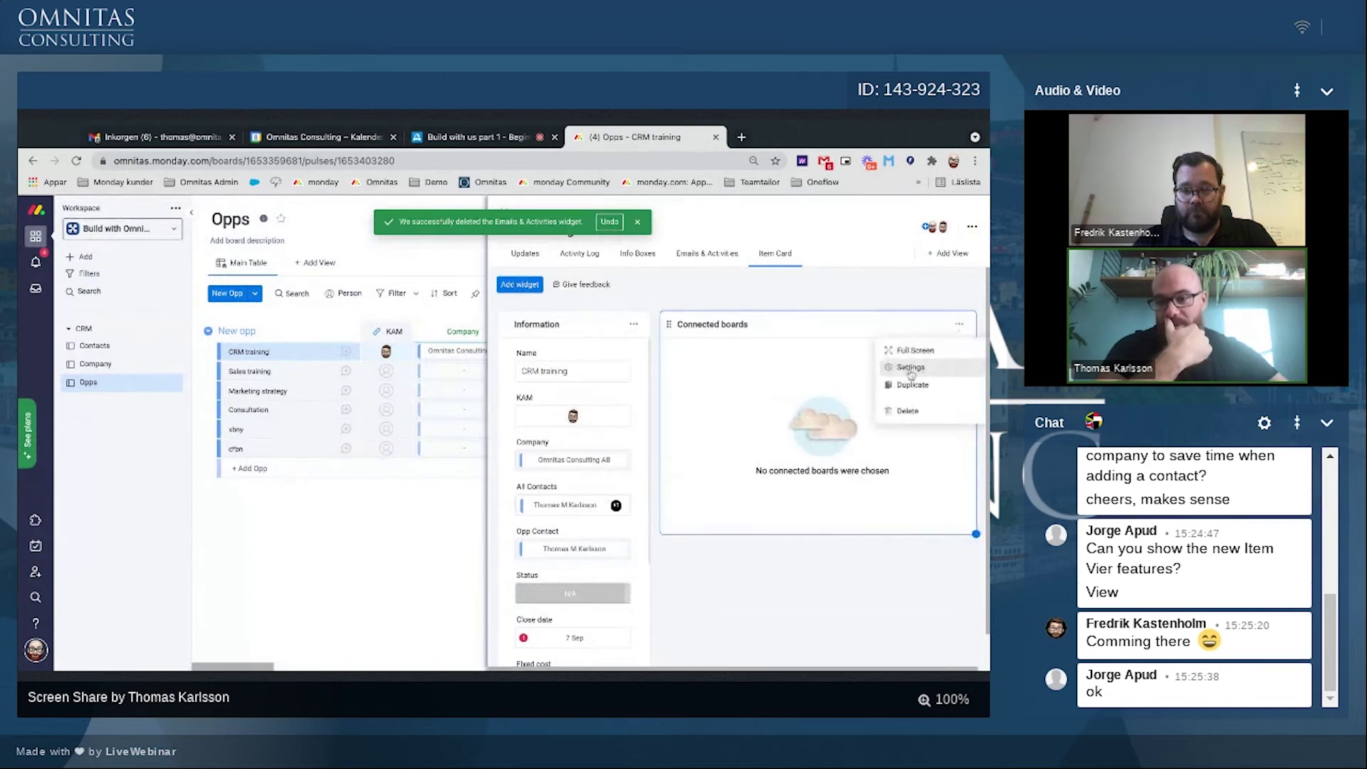
click(911, 375)
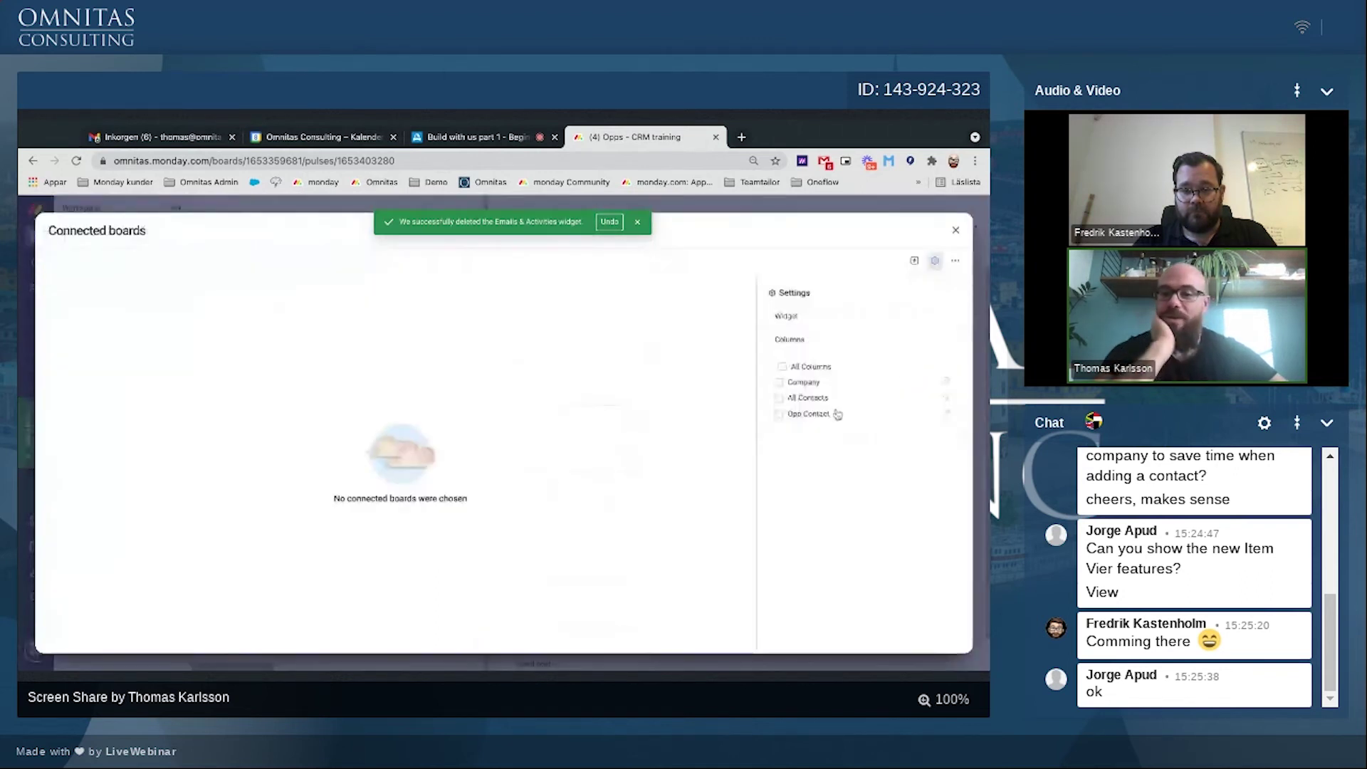
click(779, 382)
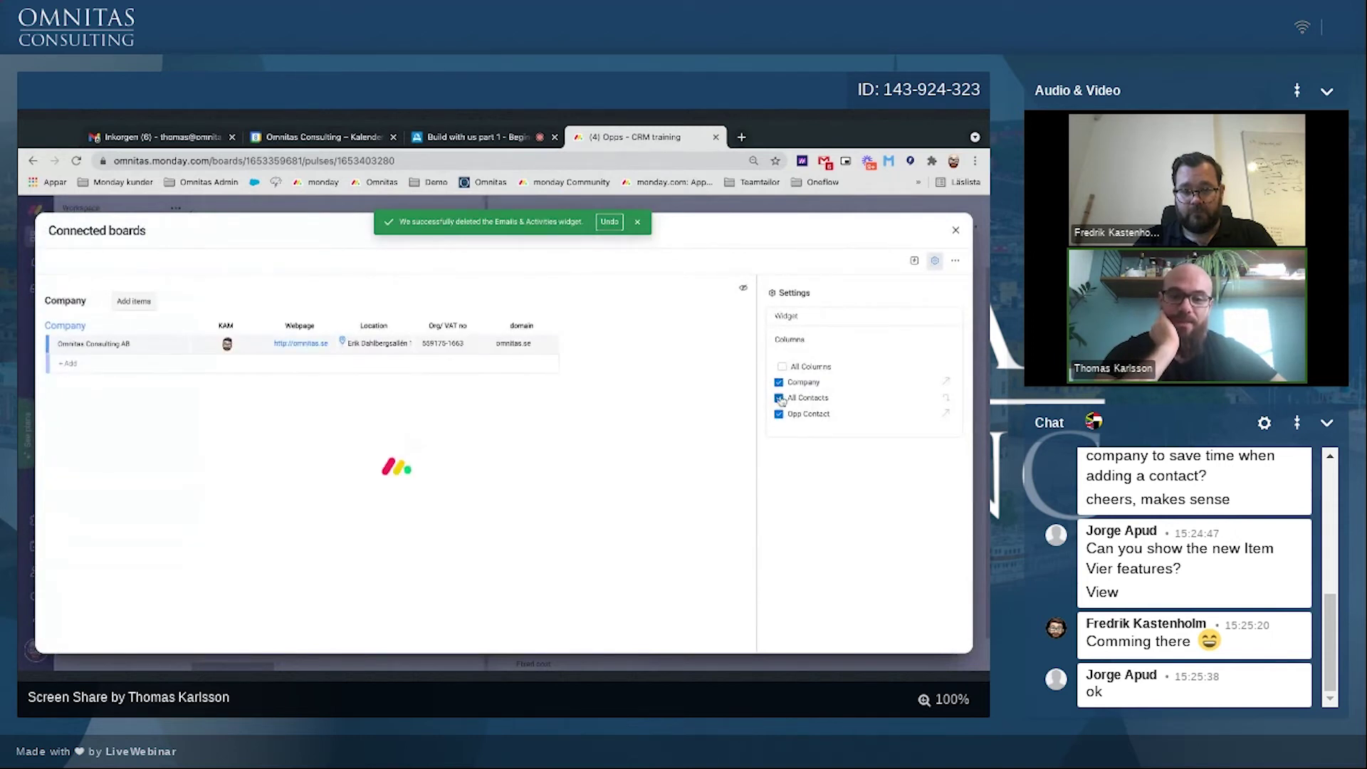
click(780, 398)
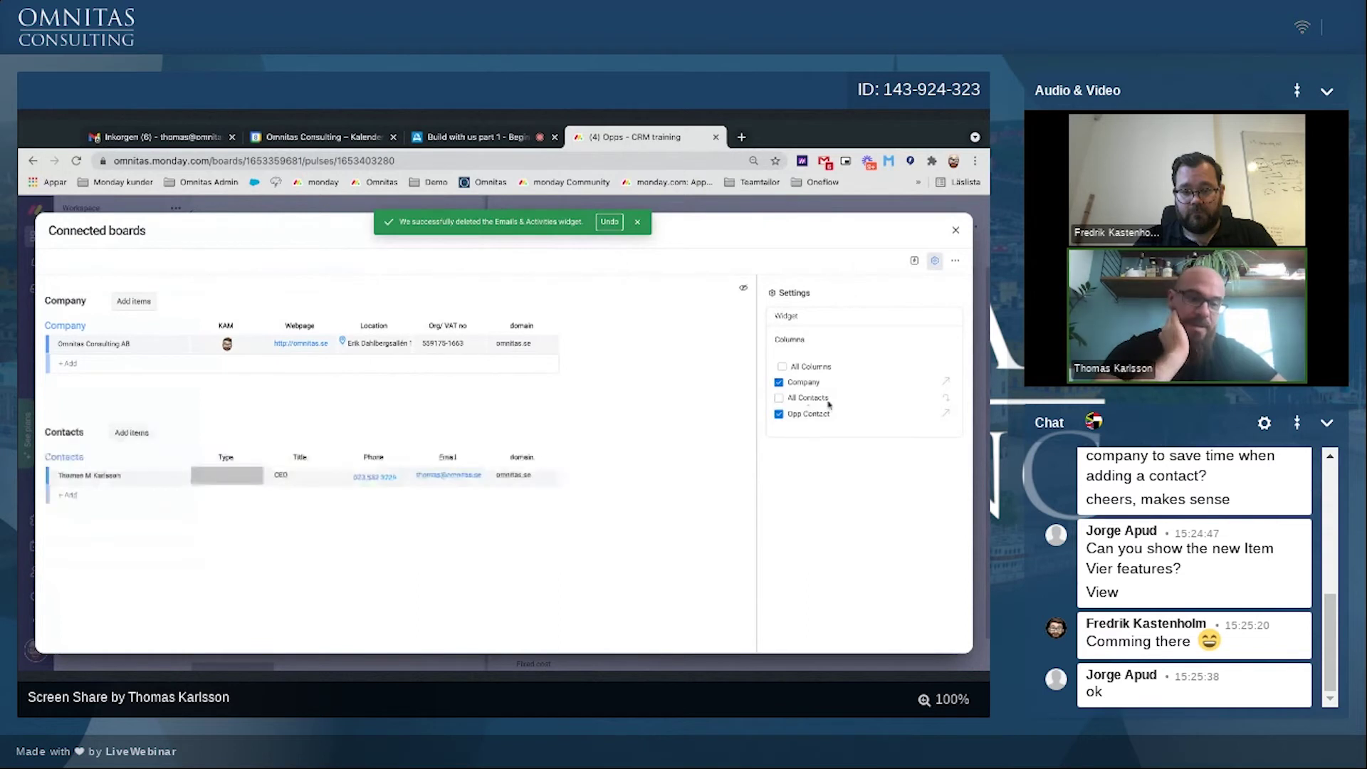
click(955, 230)
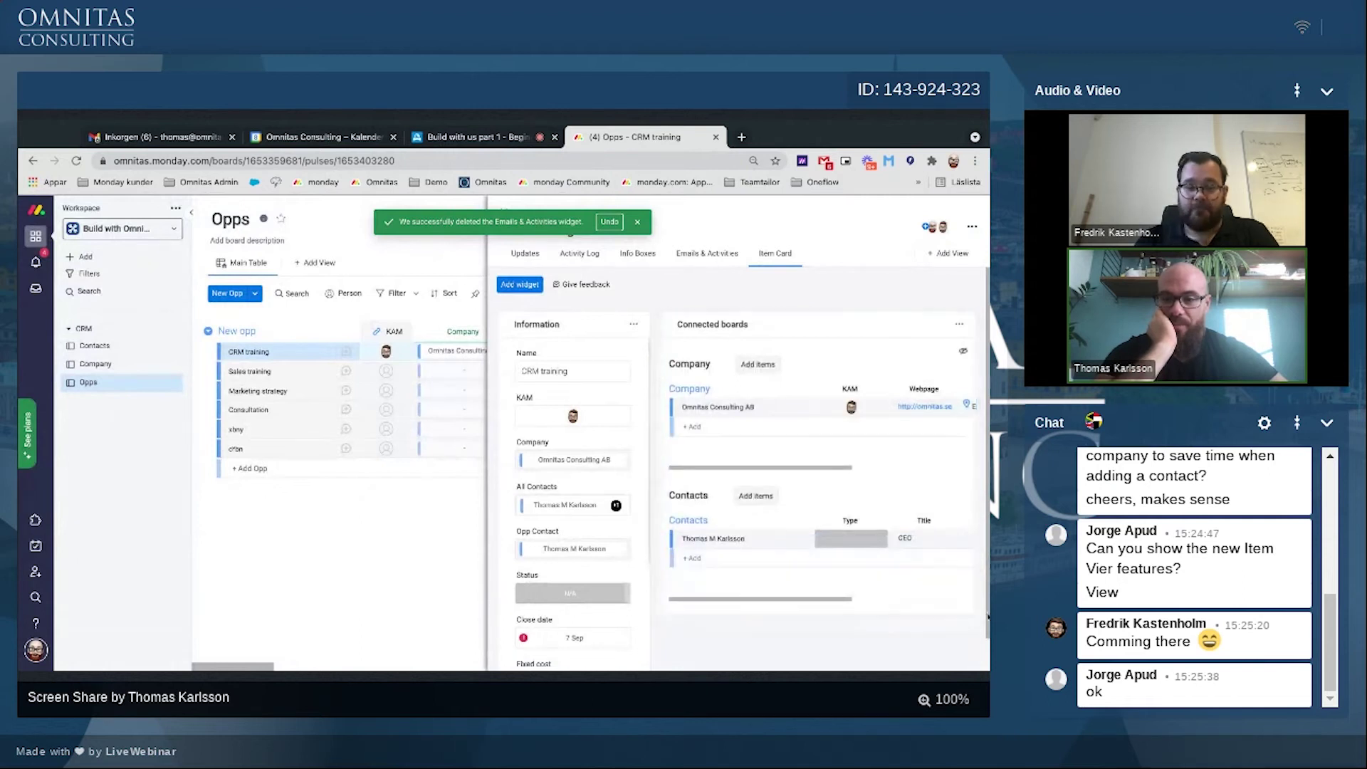
Step: Duplicate the Connected boards widget and check the settings of both copies
click(960, 324)
click(903, 388)
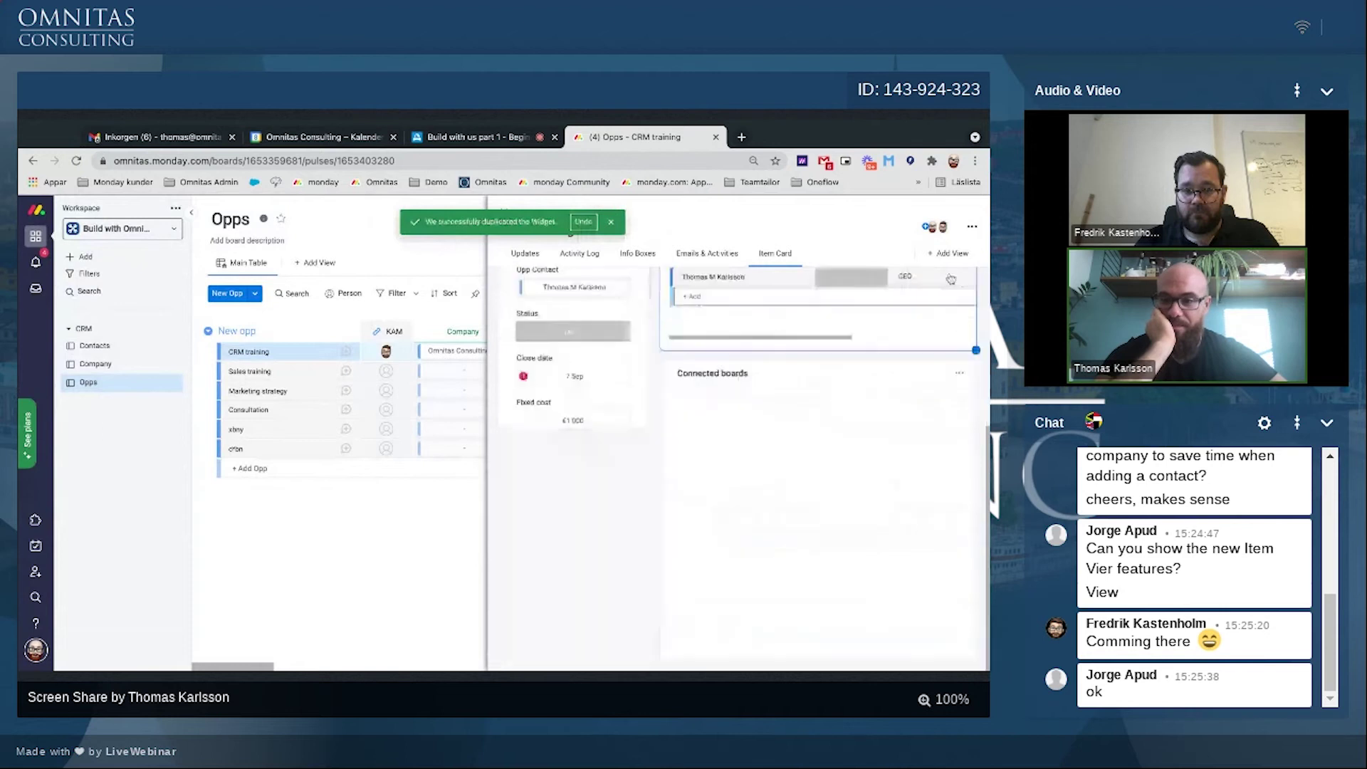
click(960, 372)
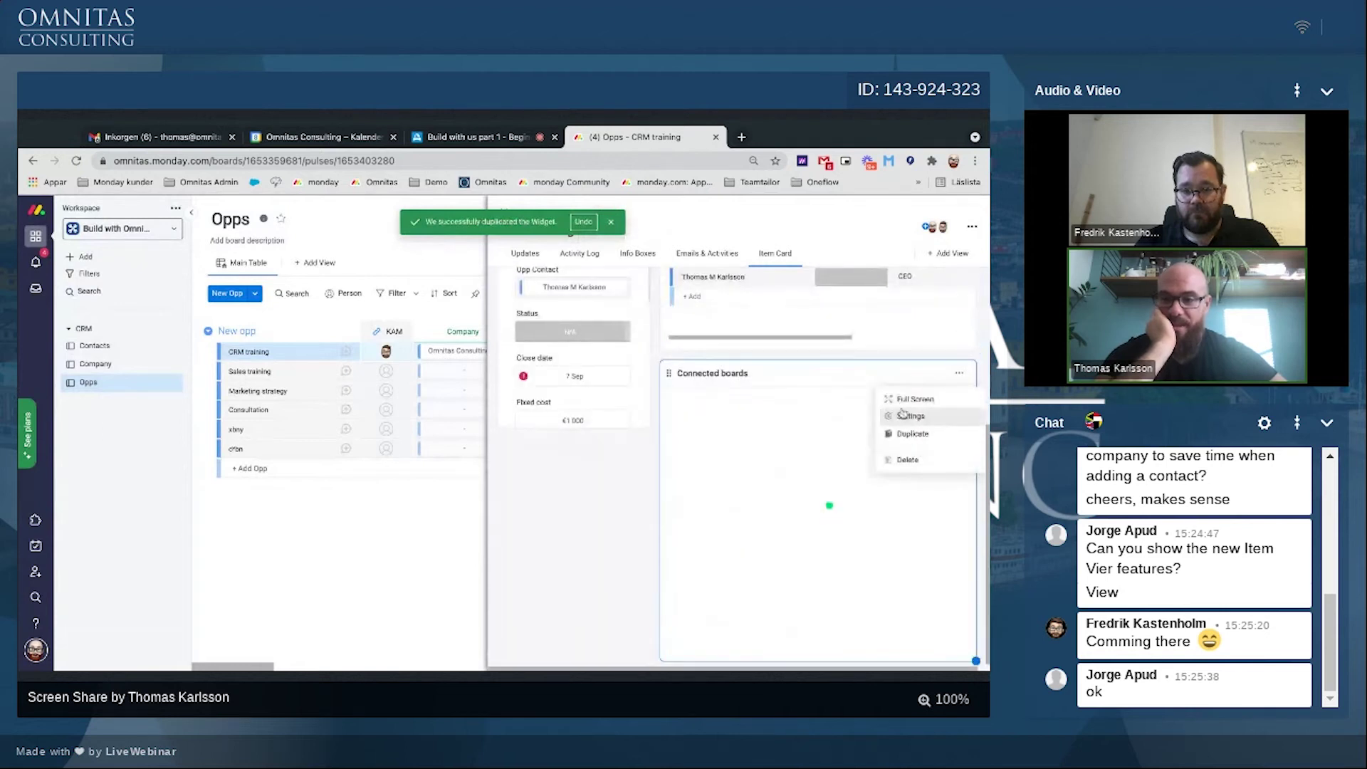
click(903, 414)
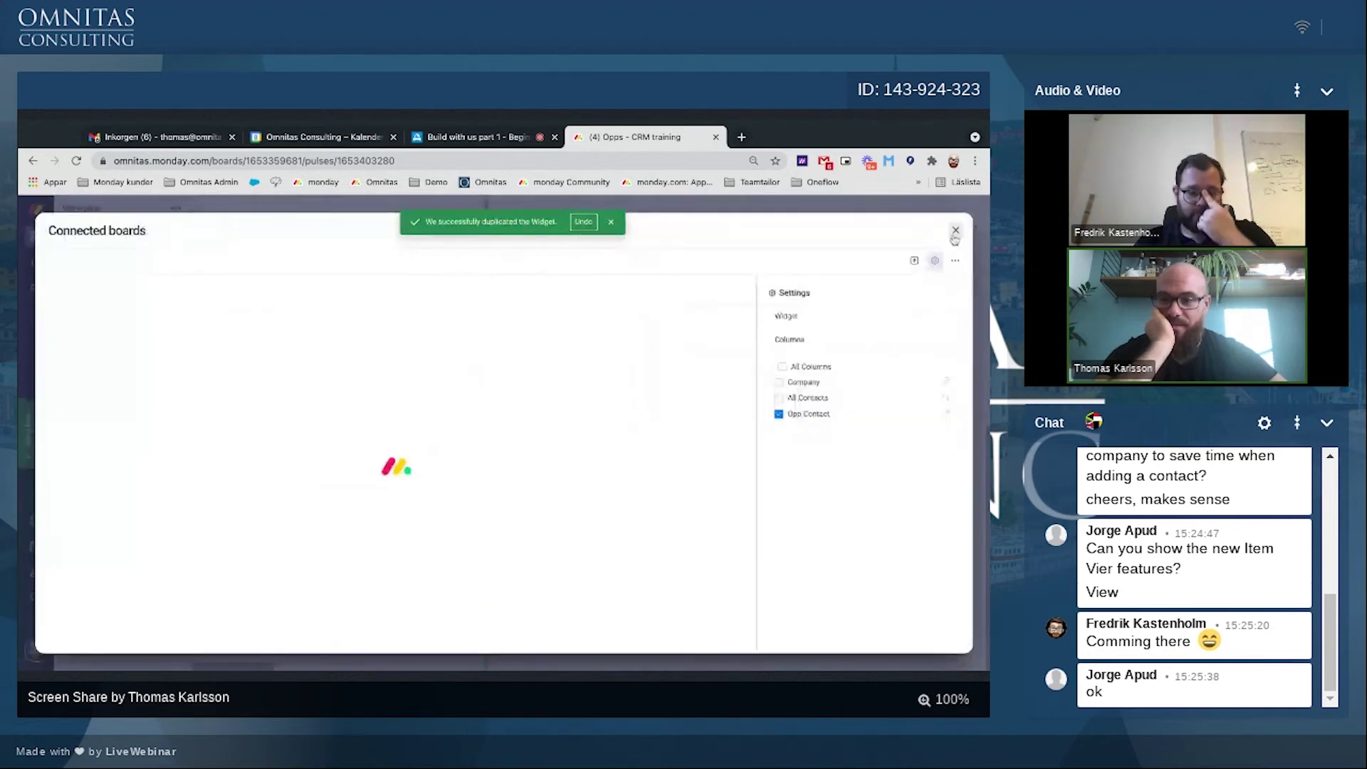
click(956, 233)
click(960, 303)
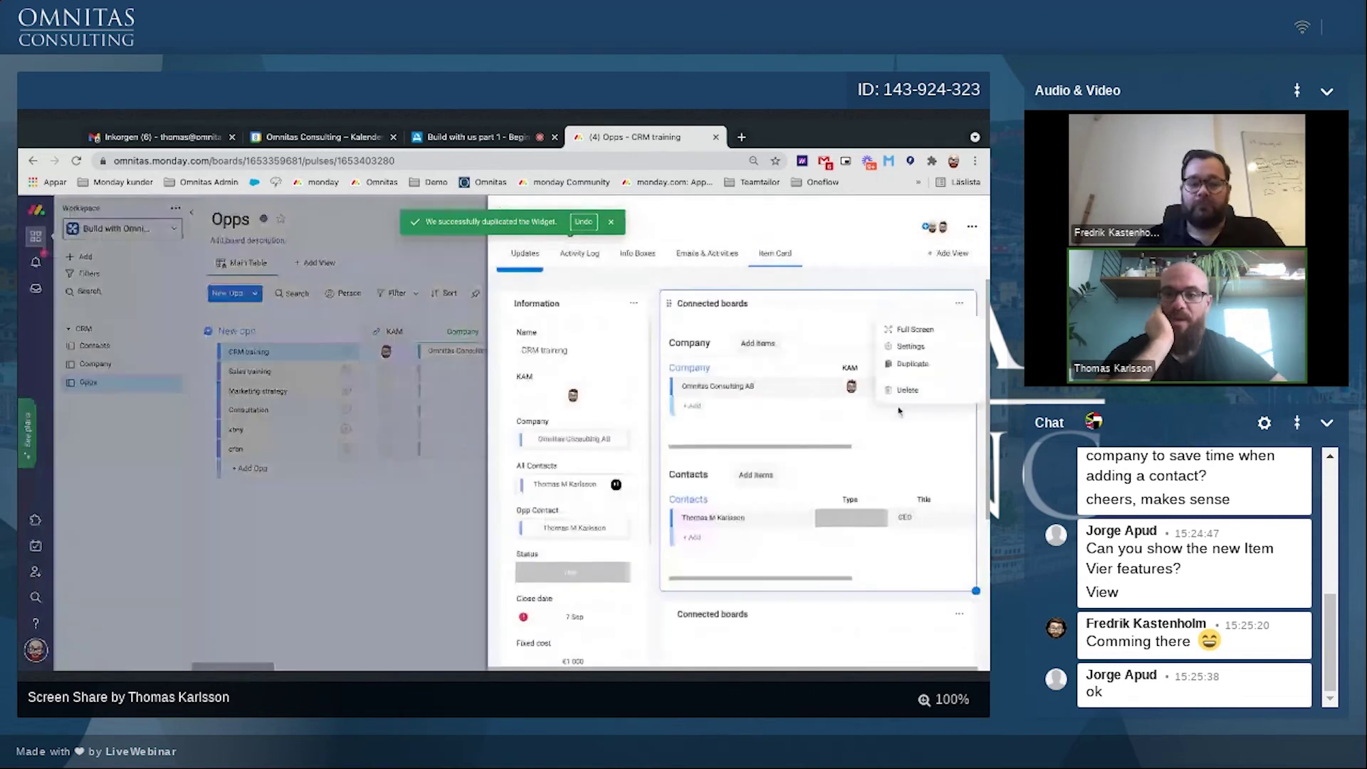
click(902, 349)
click(956, 233)
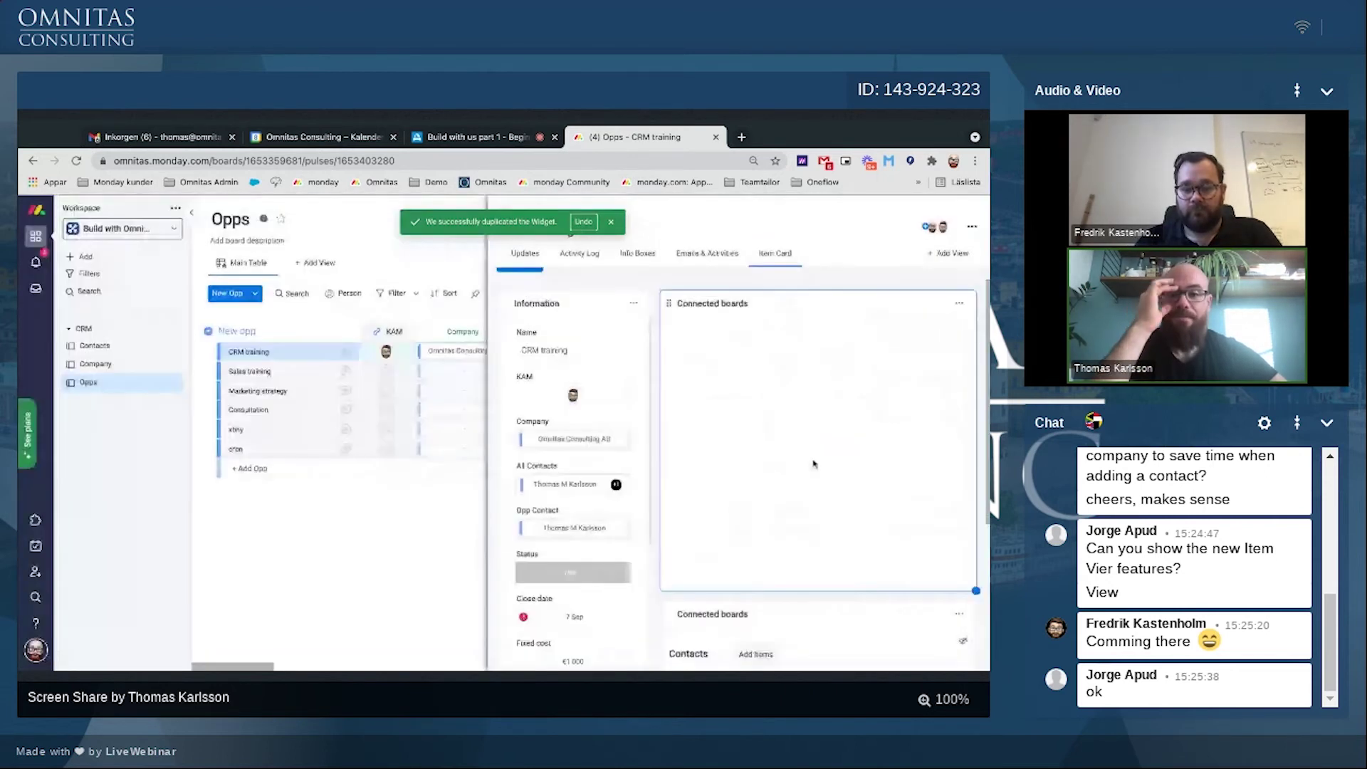
Step: Rename the first widget to 'Company' and shrink it to fit its table
click(700, 303)
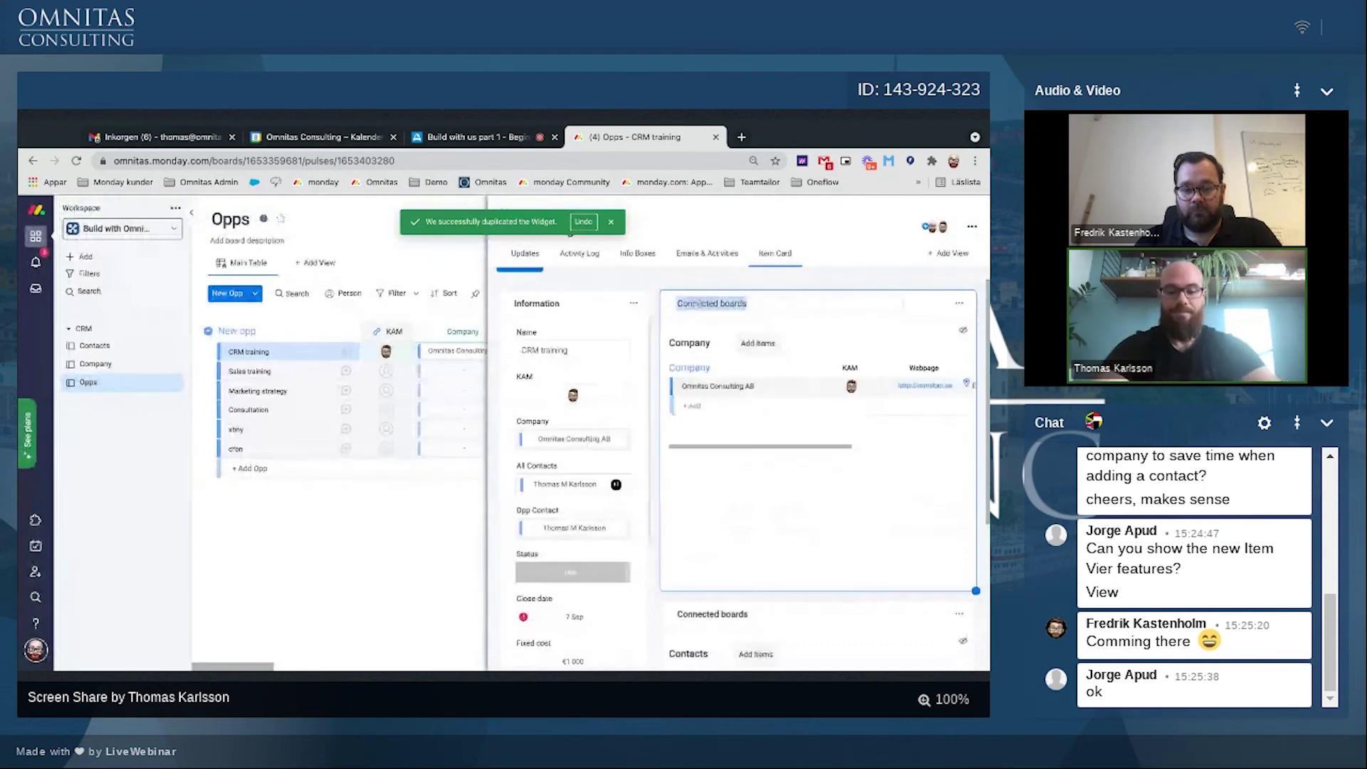
text(Company)
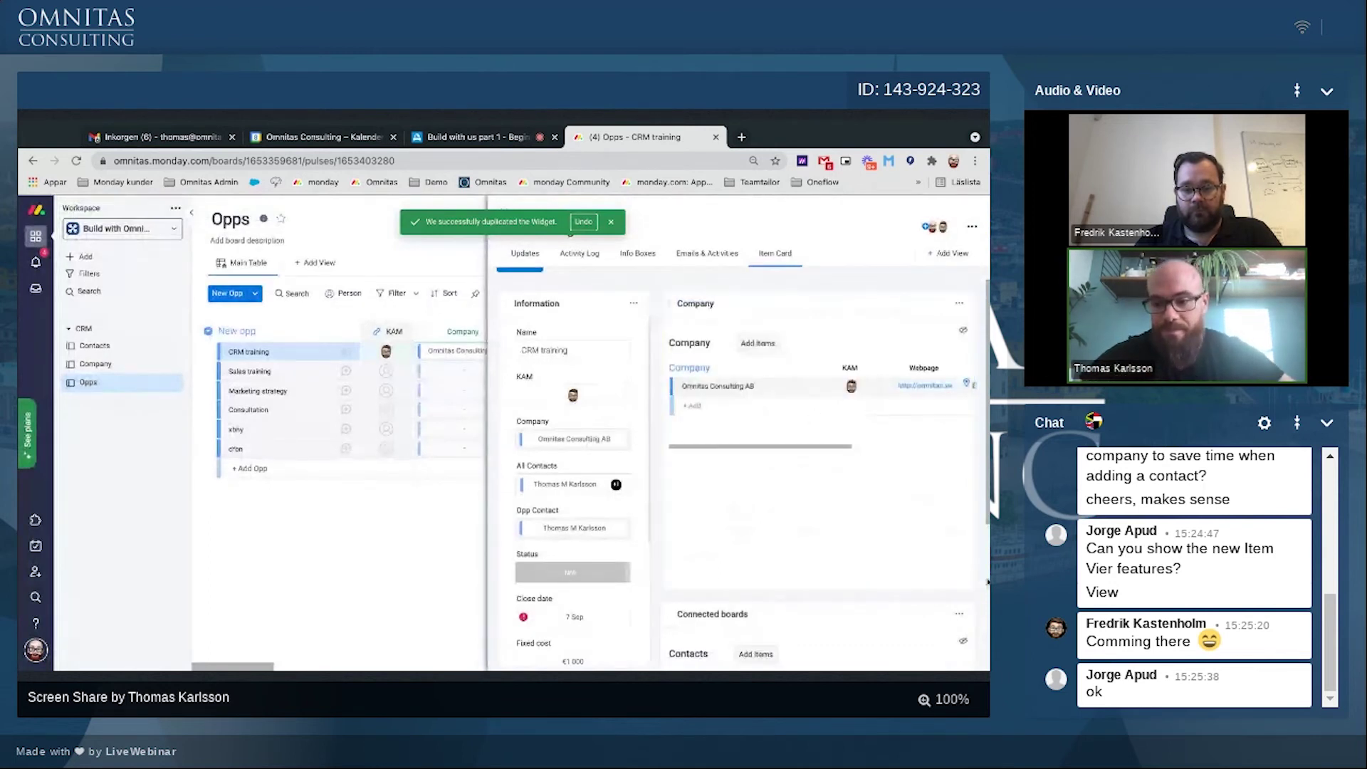
drag(976, 586, 975, 434)
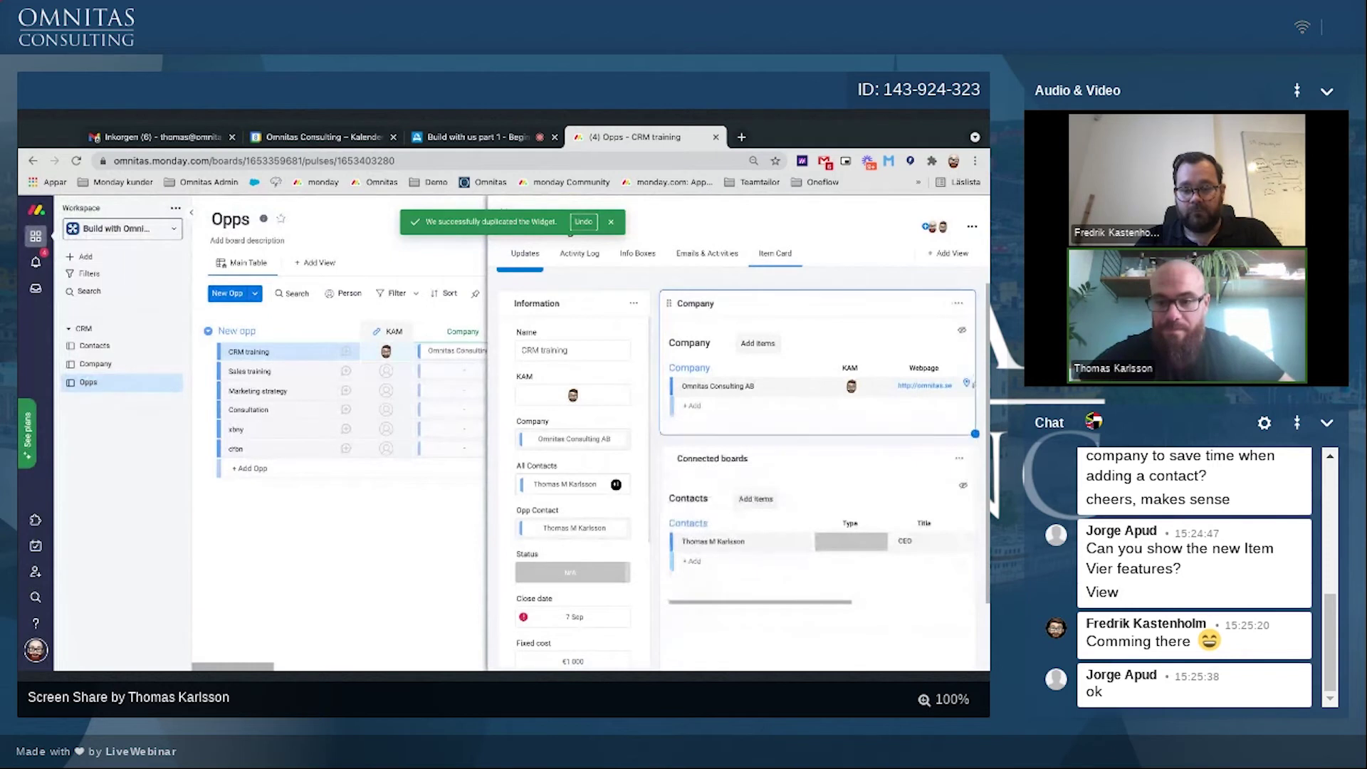
click(782, 394)
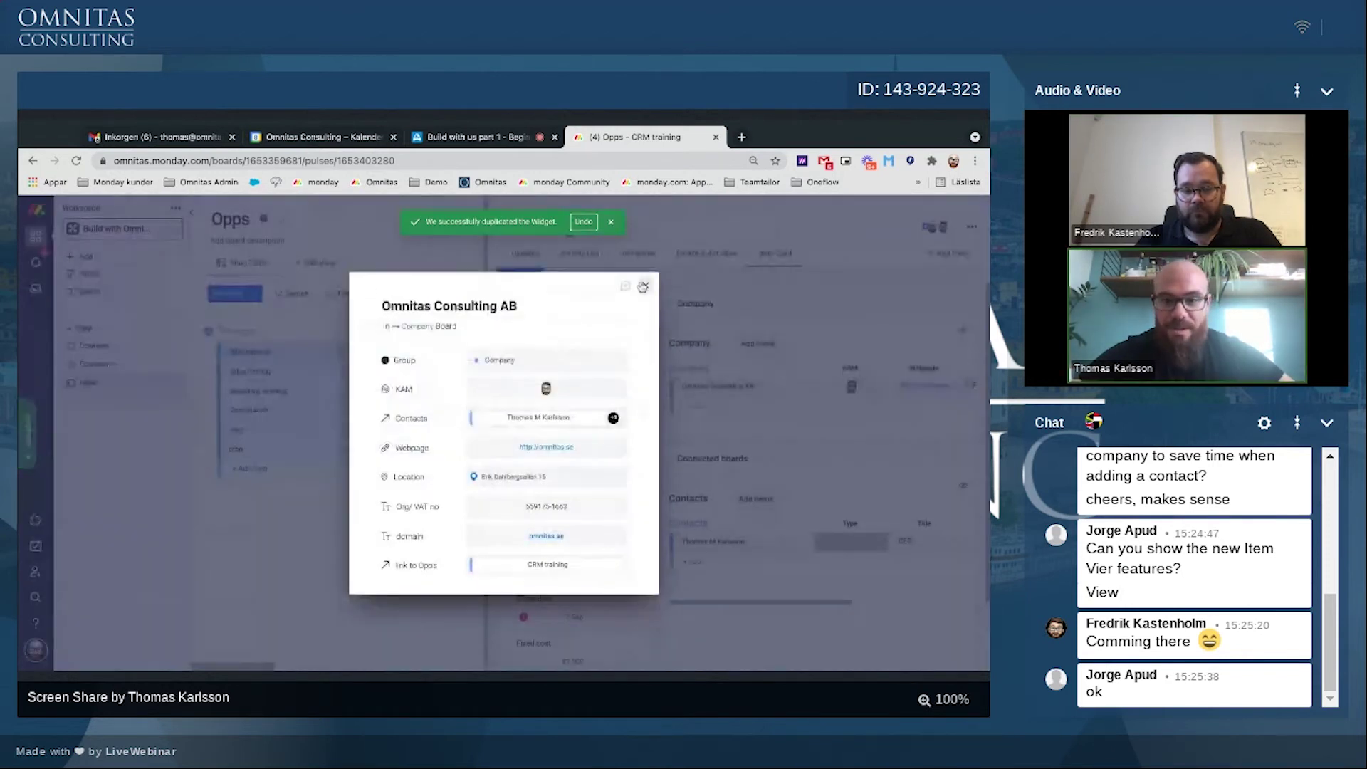
click(644, 286)
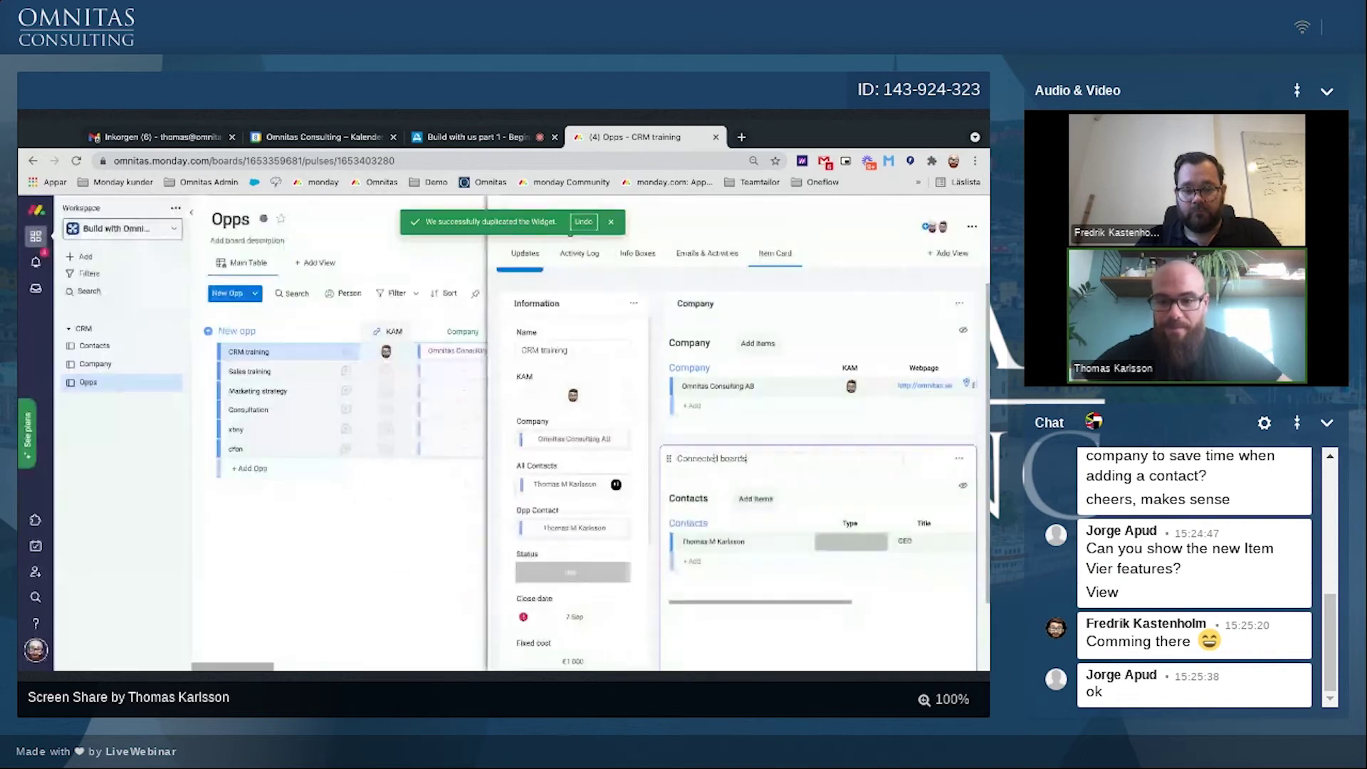
Step: Rename the second widget to 'Contacts' and enlarge it
click(713, 459)
text(Contacts)
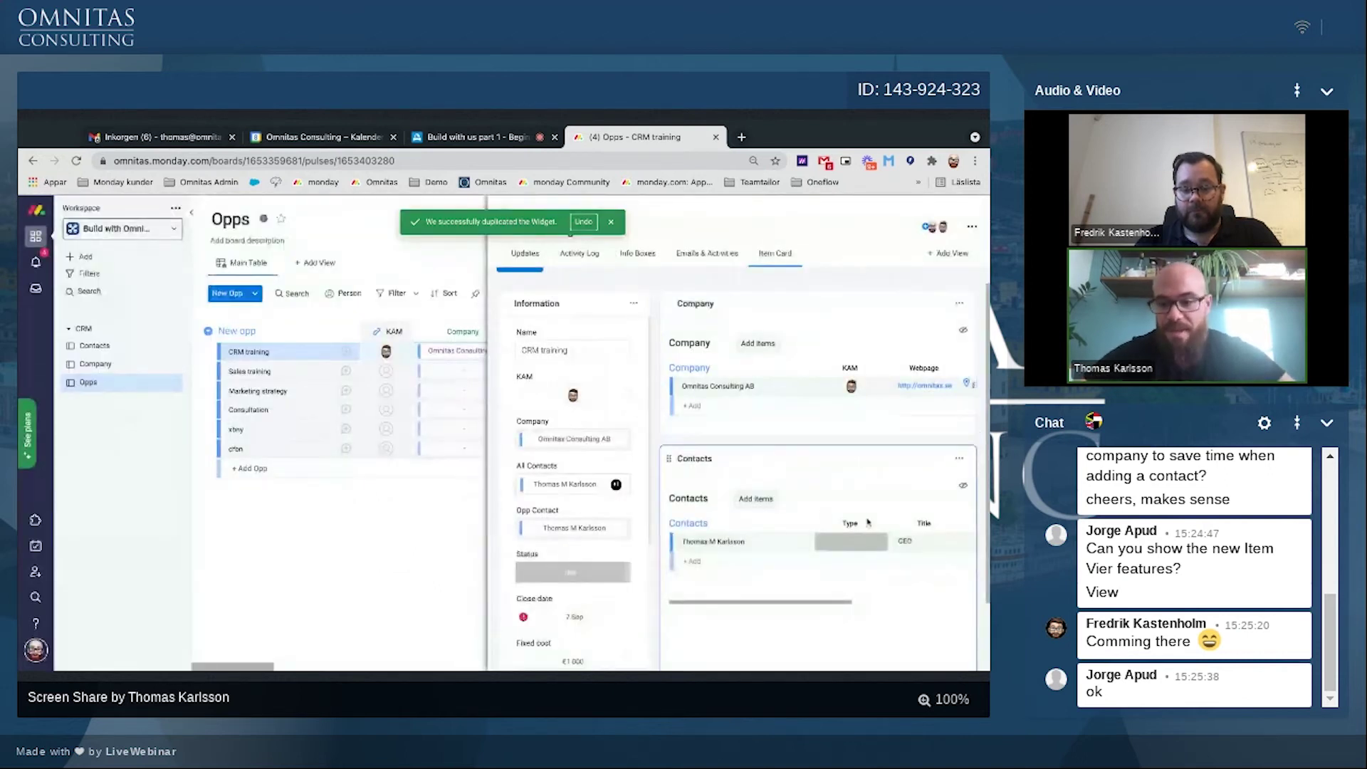
key(Return)
scroll(982, 582, down, 1)
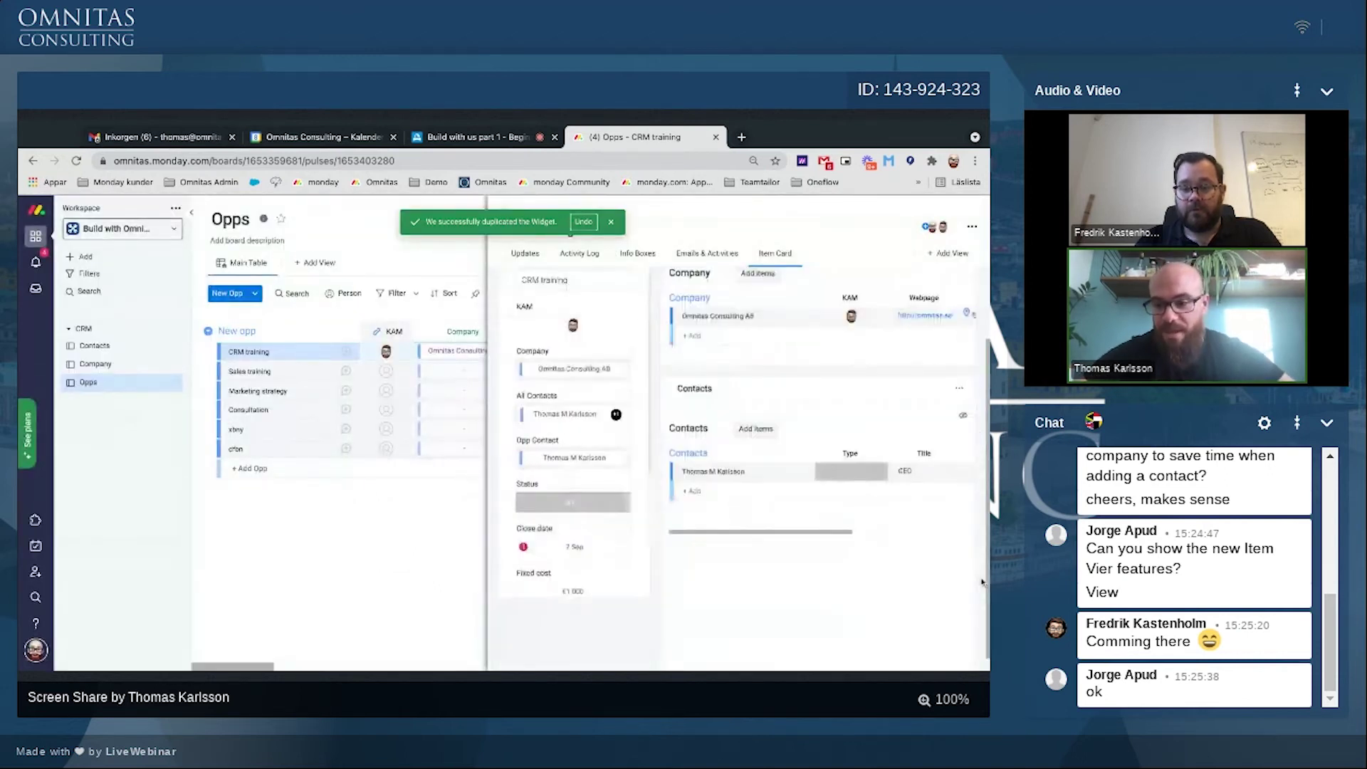
scroll(975, 620, up, 1)
drag(972, 658, 975, 655)
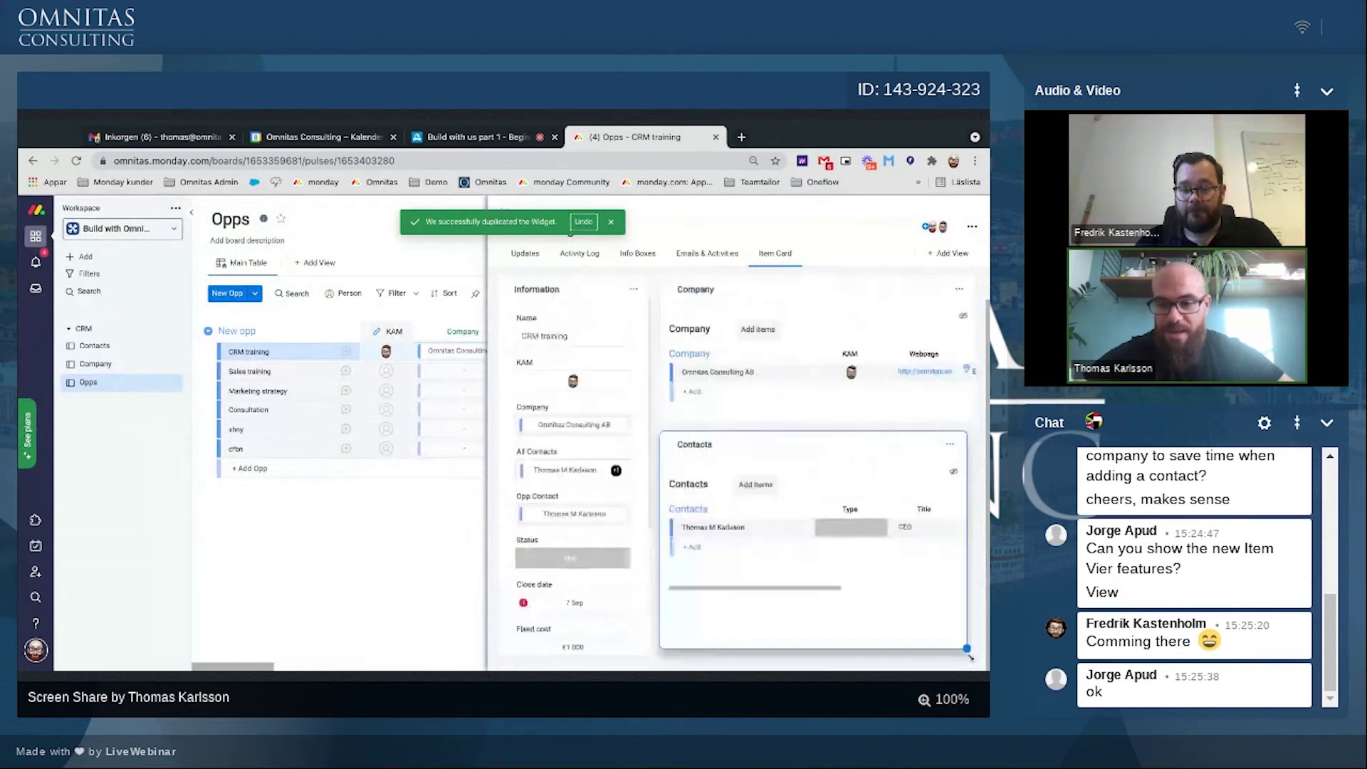
Step: Hide the domain and Type columns in the Contacts widget, leaving Phone and Email
click(961, 475)
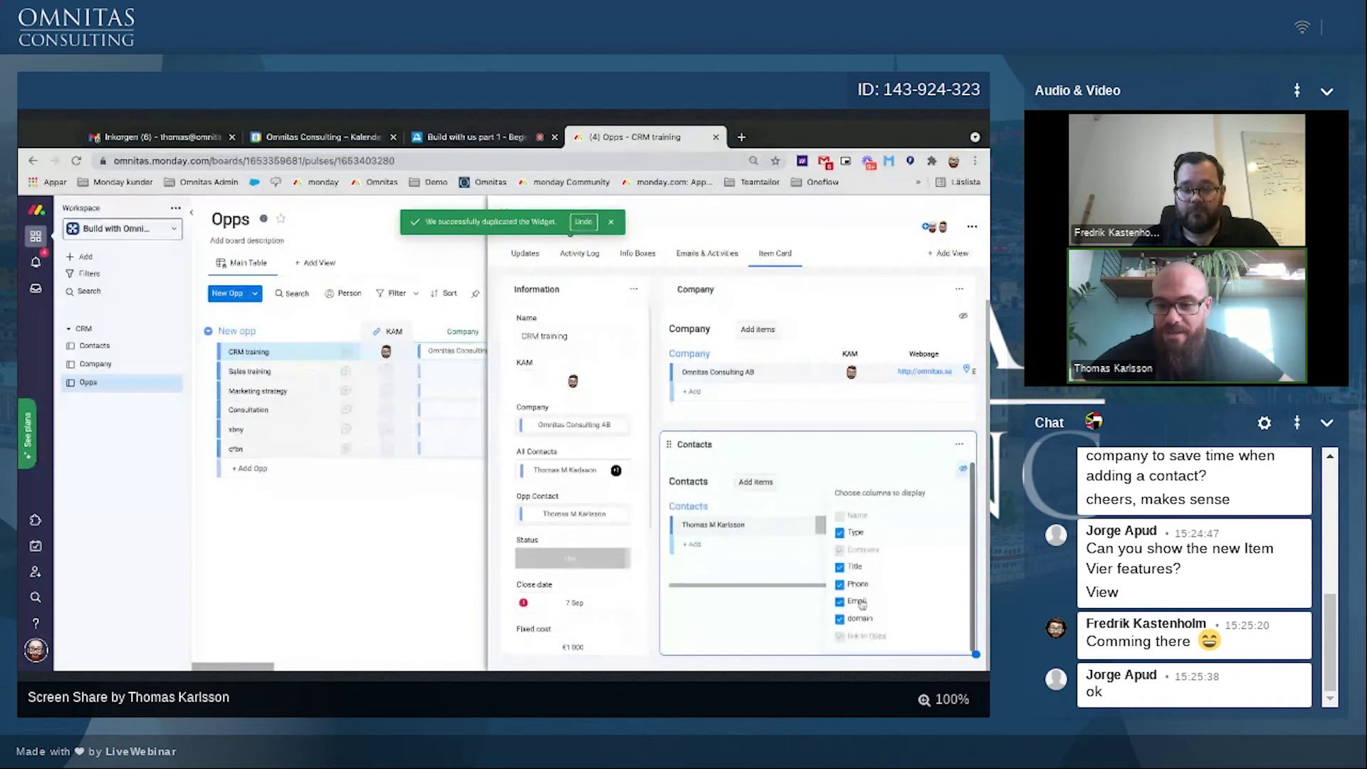
click(849, 621)
click(839, 535)
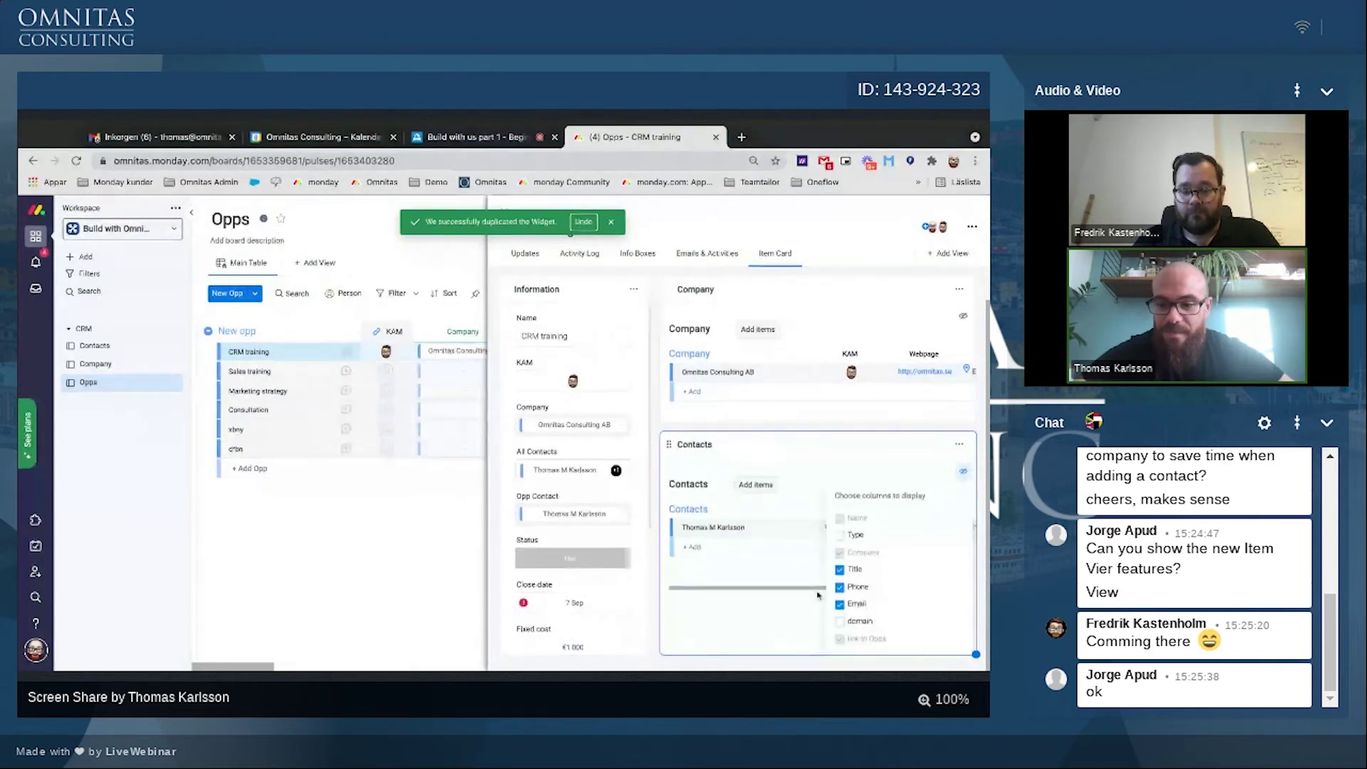
click(827, 581)
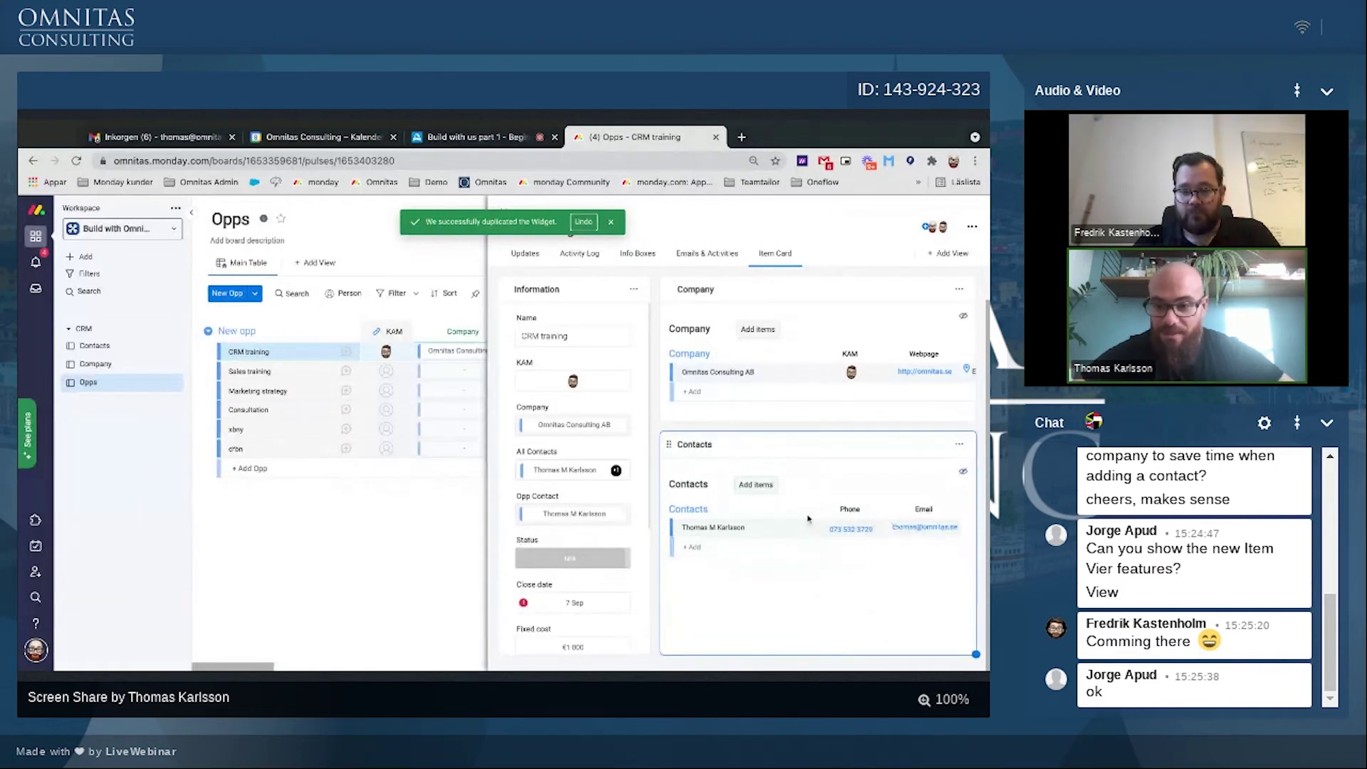
scroll(884, 475, up, 2)
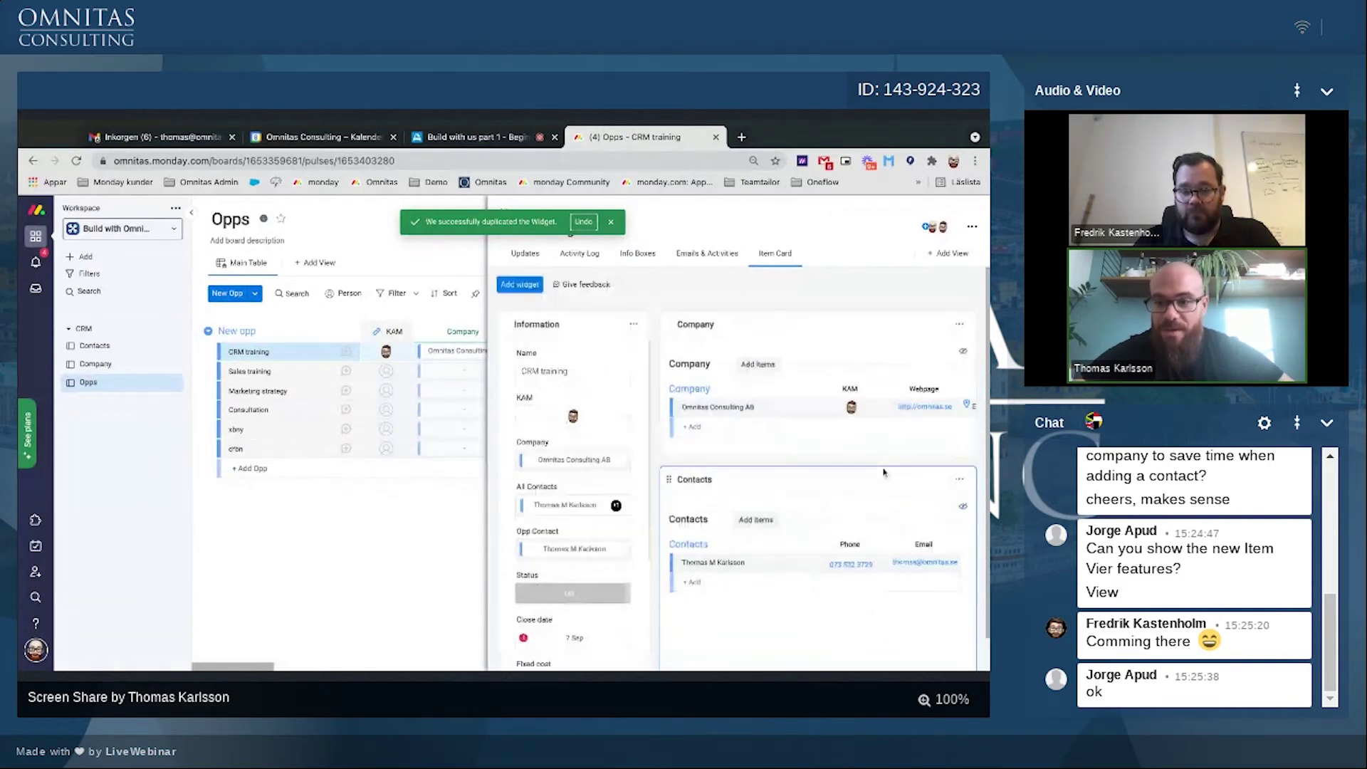
Step: Hide KAM and domain in the Company widget so it shows Location and Org/VAT no
click(963, 351)
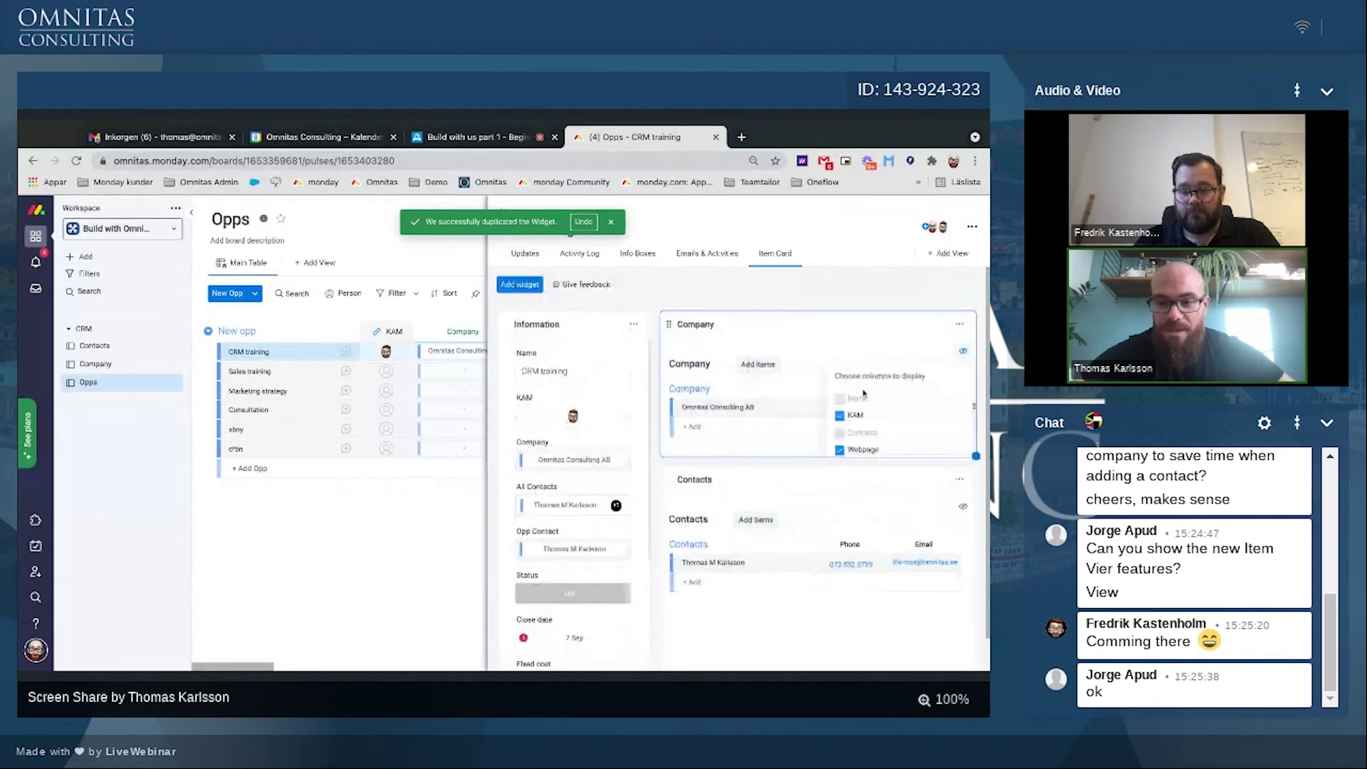
click(841, 416)
scroll(844, 426, down, 1)
scroll(837, 398, down, 1)
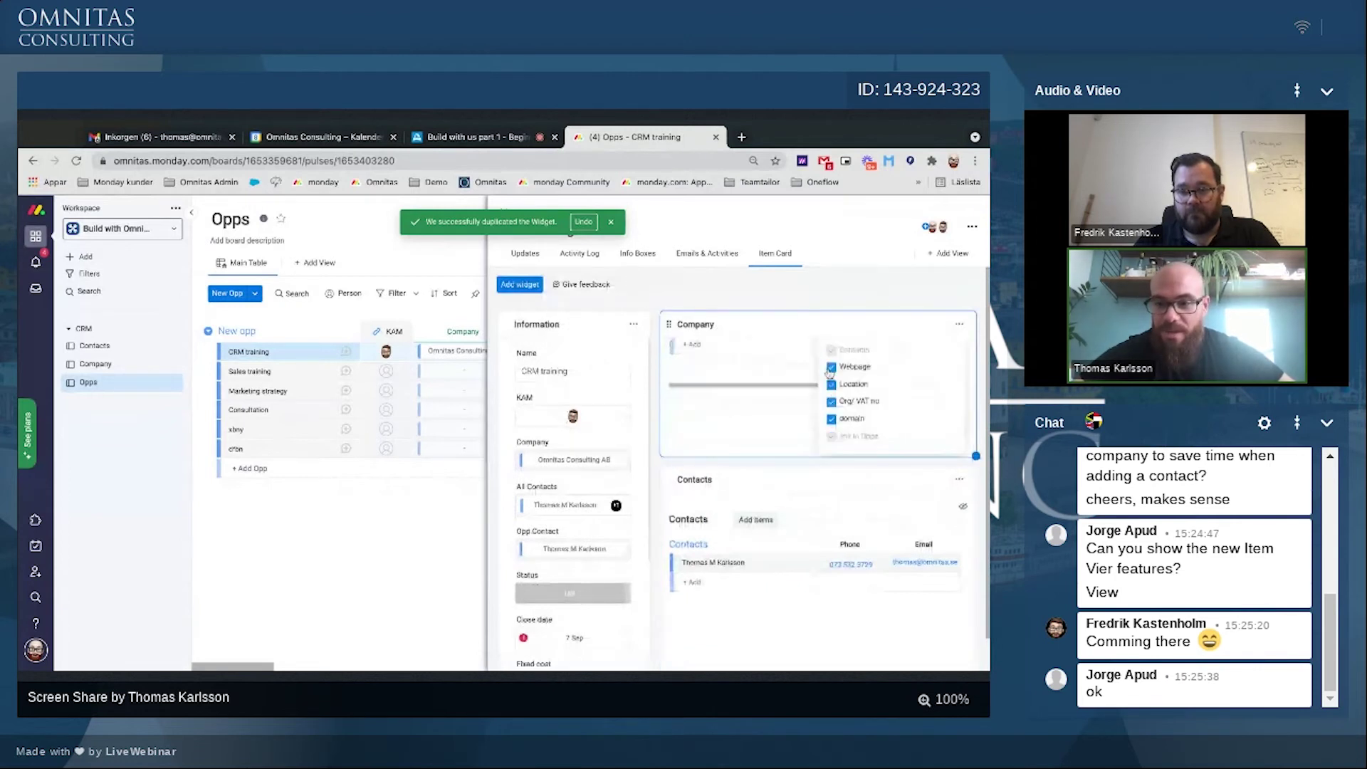
click(831, 421)
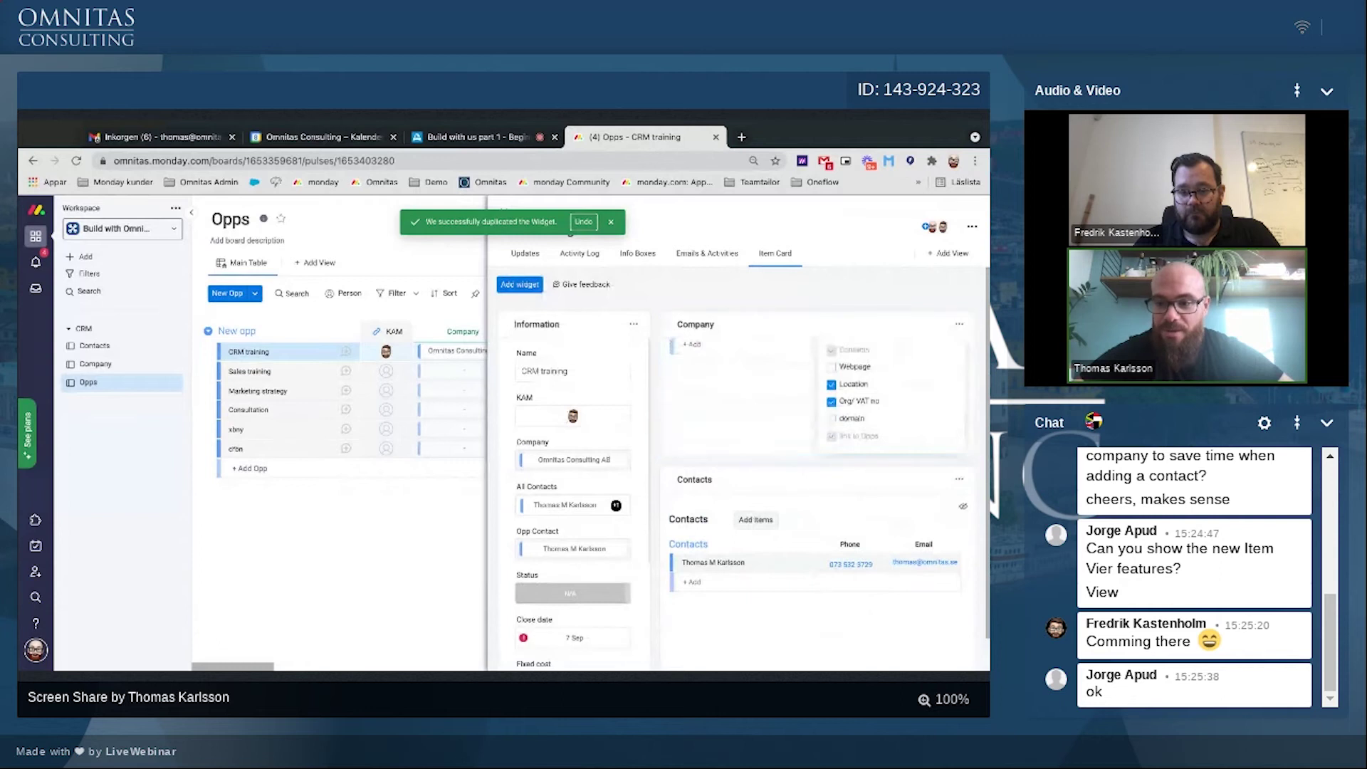
click(961, 325)
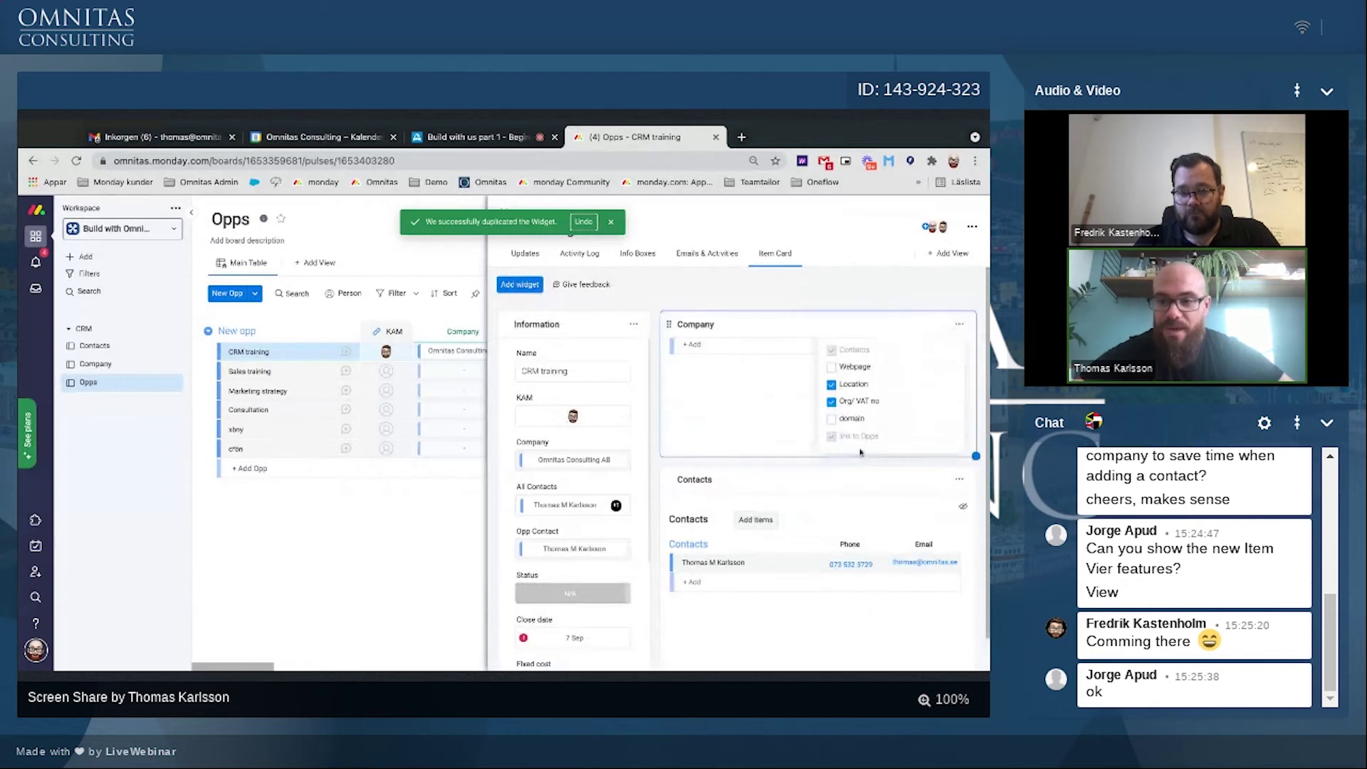
scroll(788, 442, up, 2)
click(802, 439)
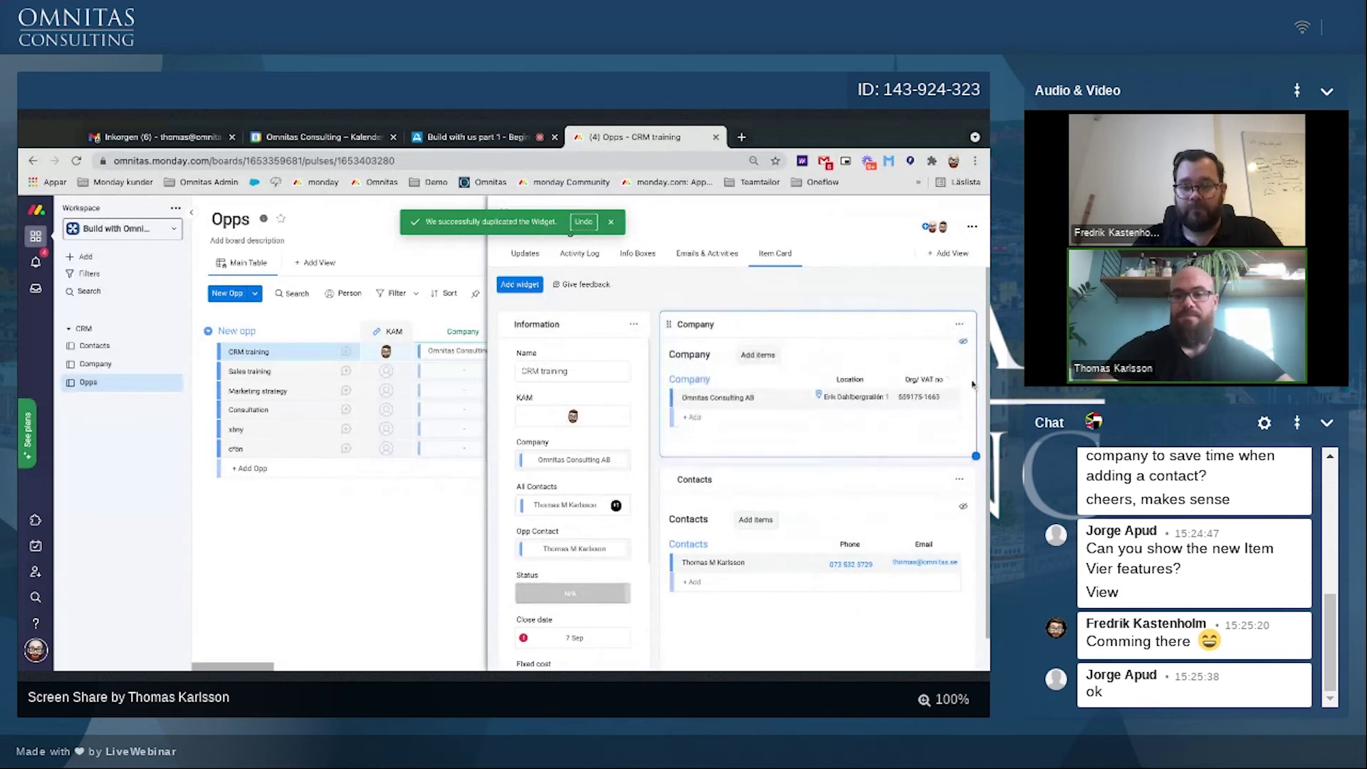
click(559, 363)
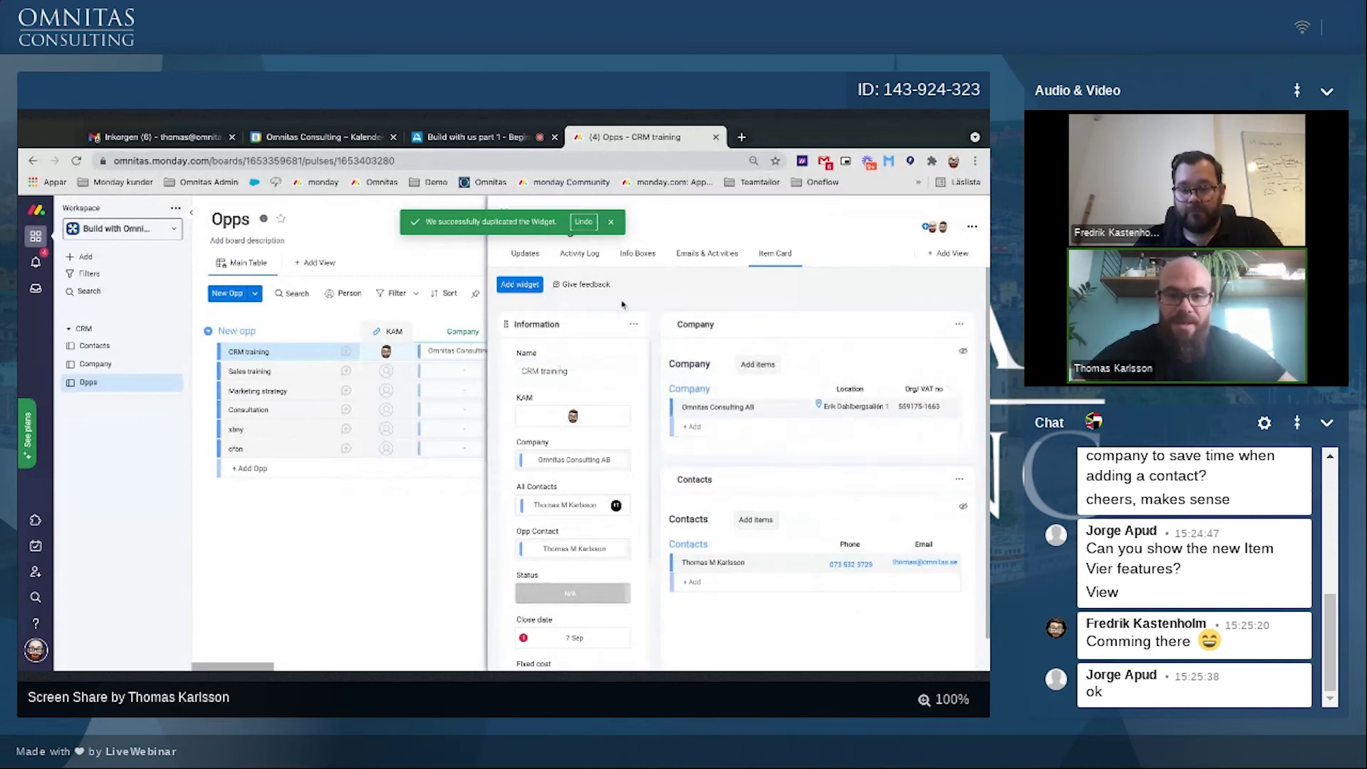
click(633, 324)
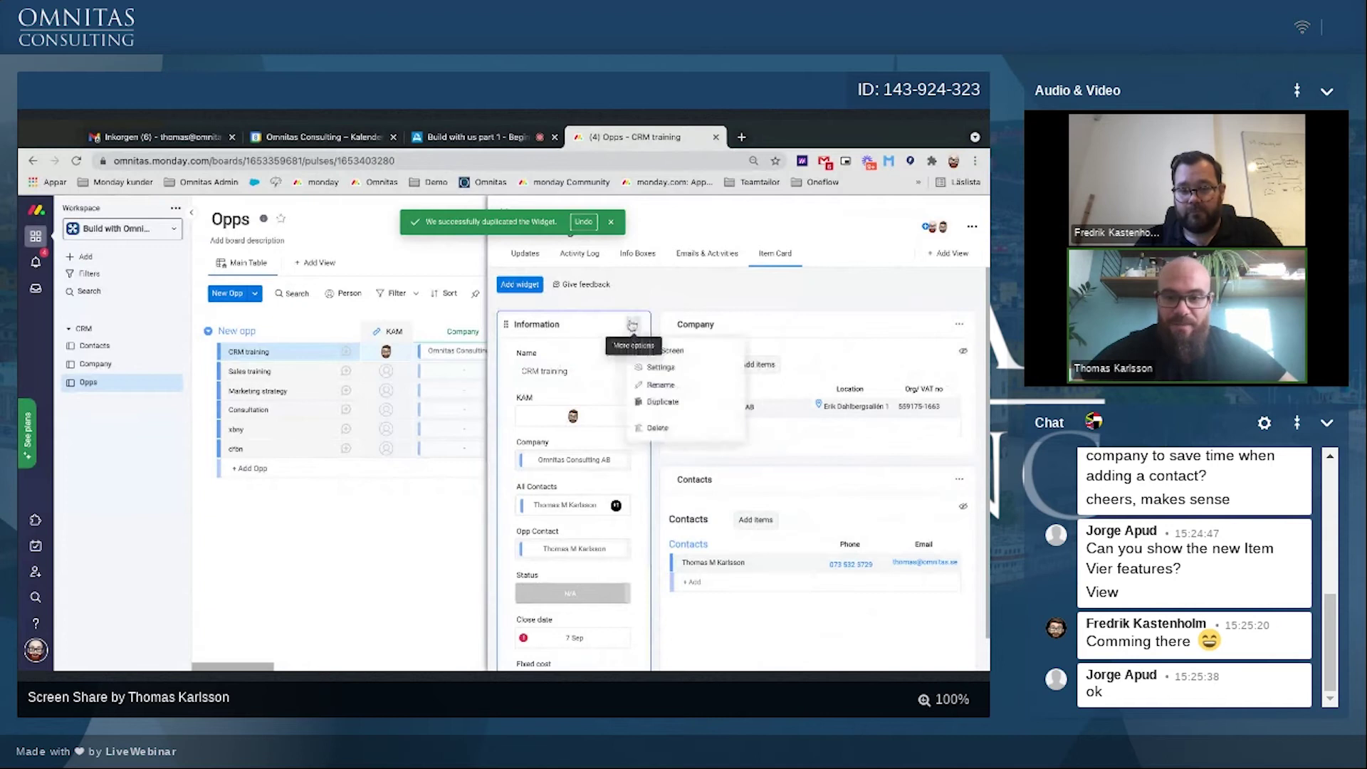
Step: Uncheck Opp Contact, Company, All Contacts and Name in the Information widget's settings
click(654, 368)
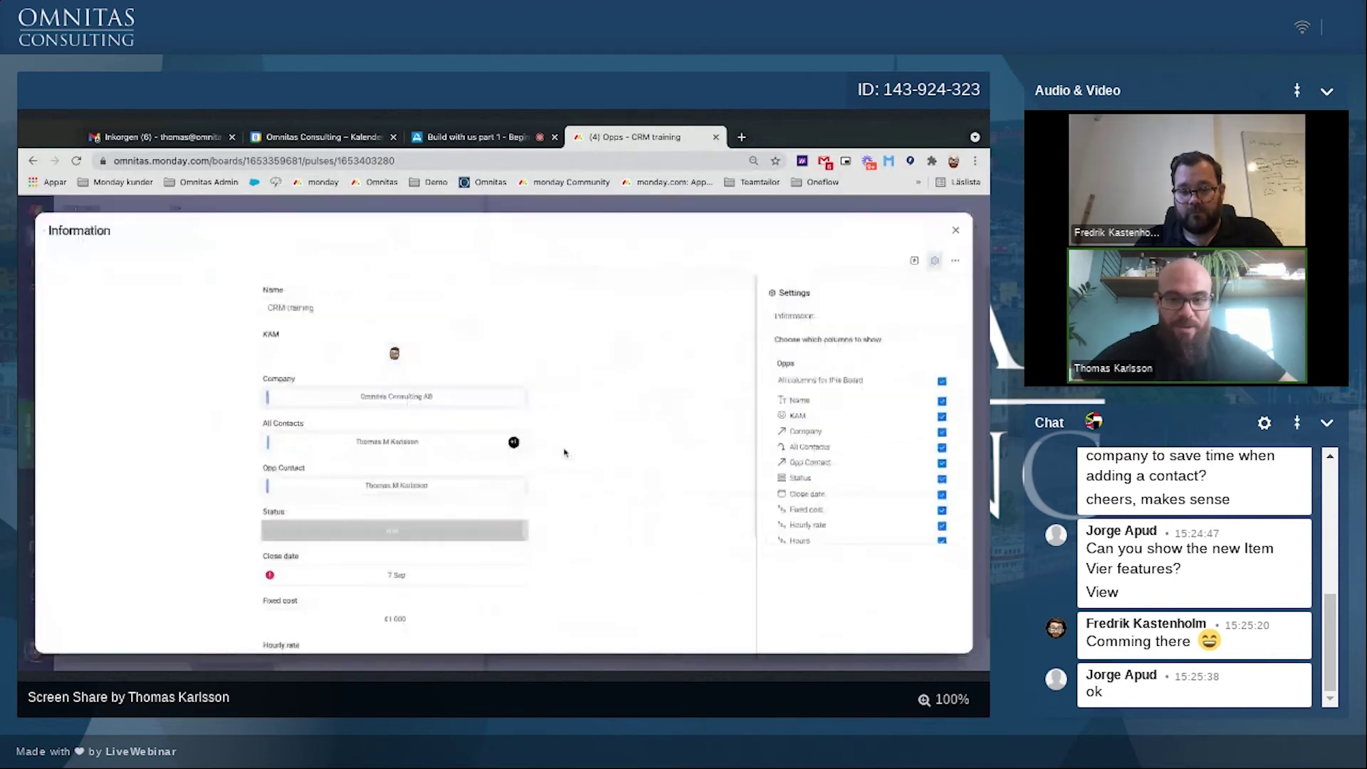
click(858, 462)
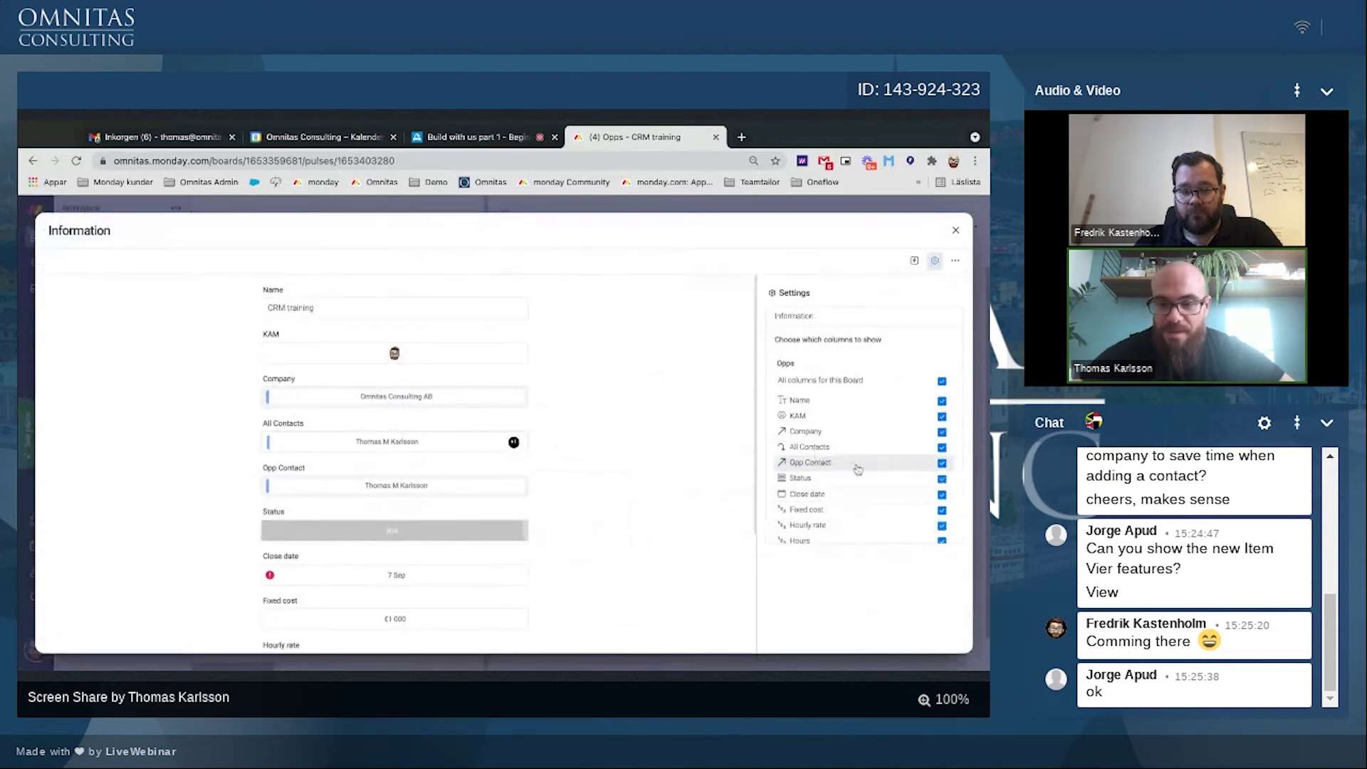
click(841, 433)
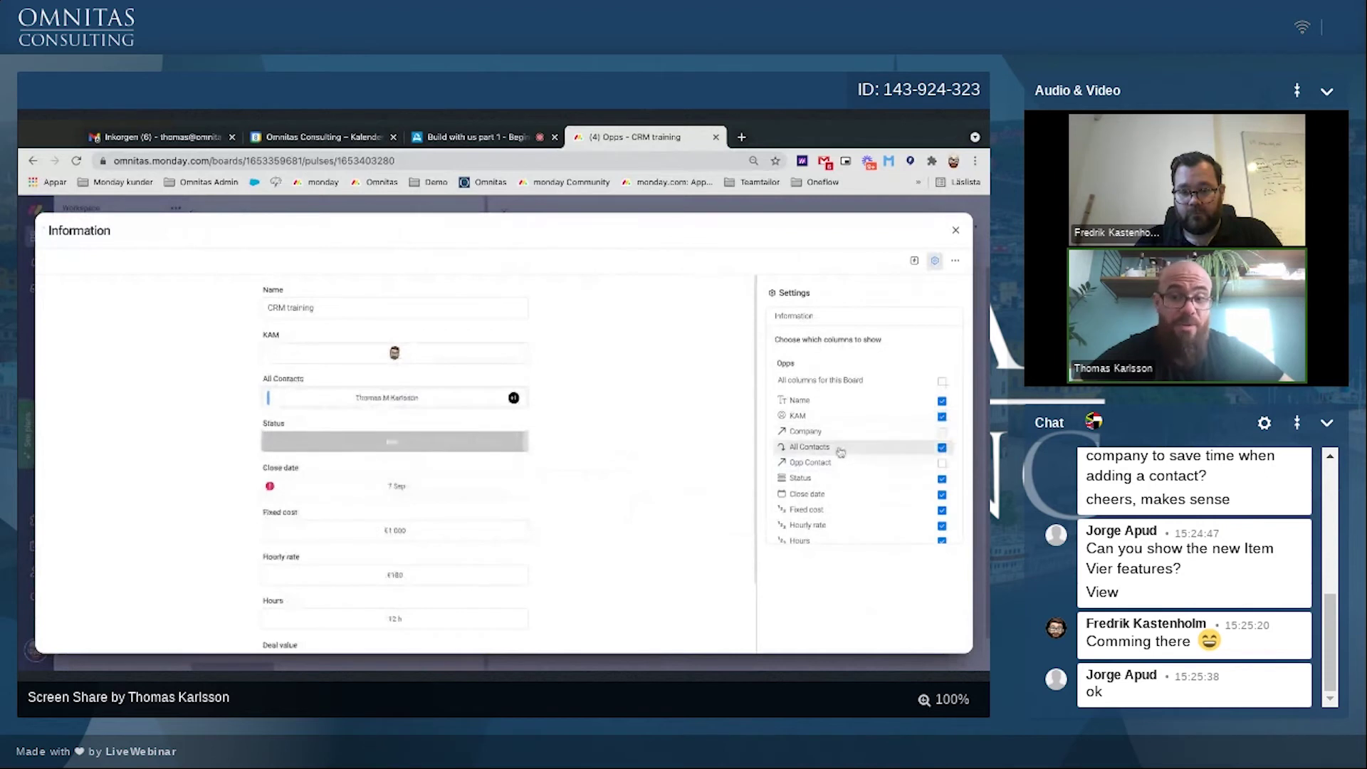
click(841, 449)
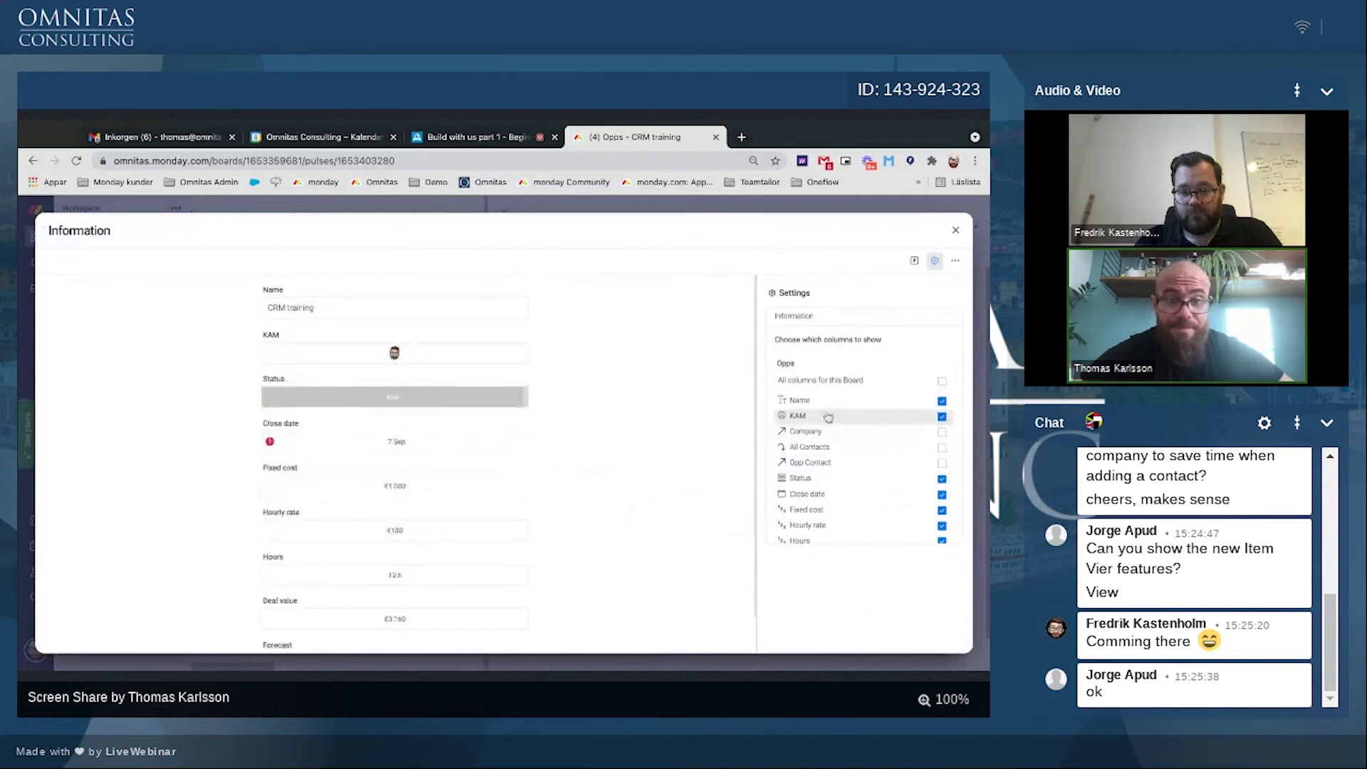
click(842, 403)
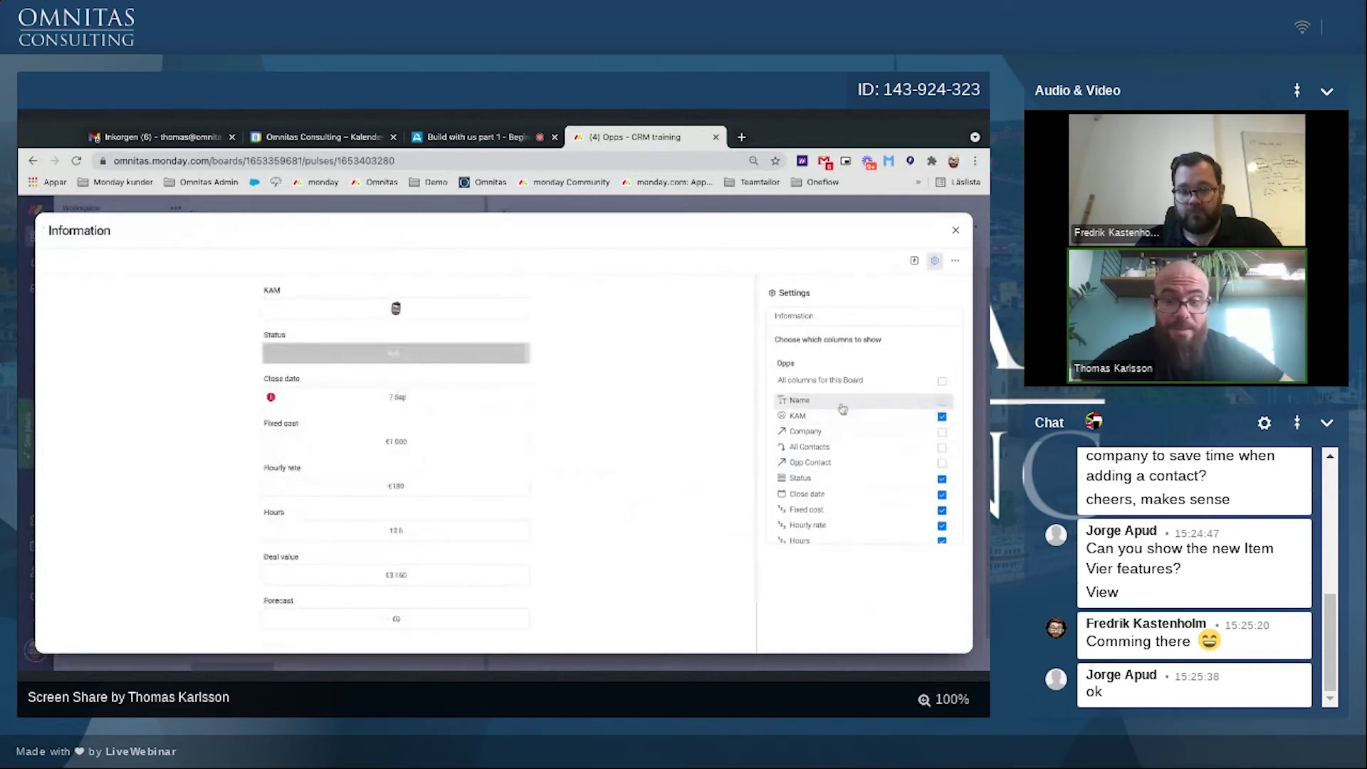
key(Escape)
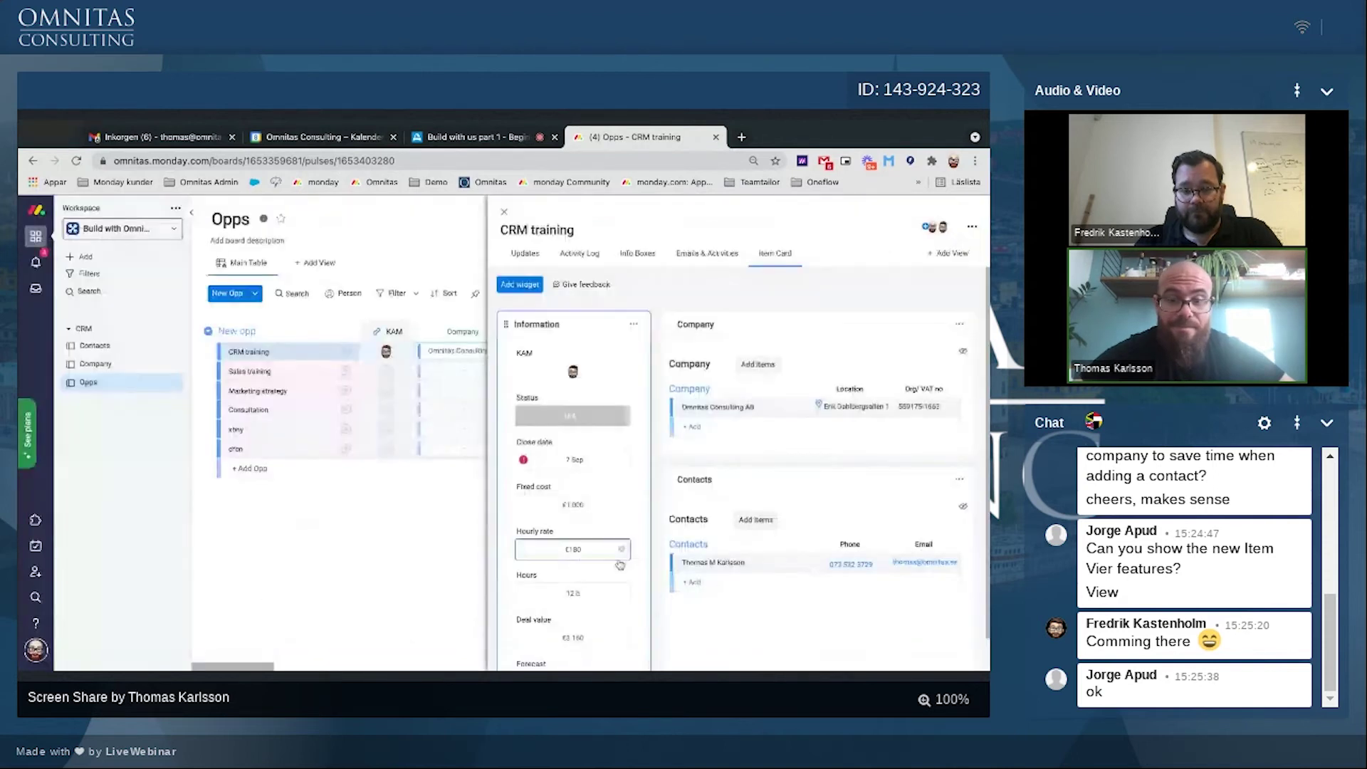
scroll(621, 566, down, 1)
scroll(620, 566, up, 1)
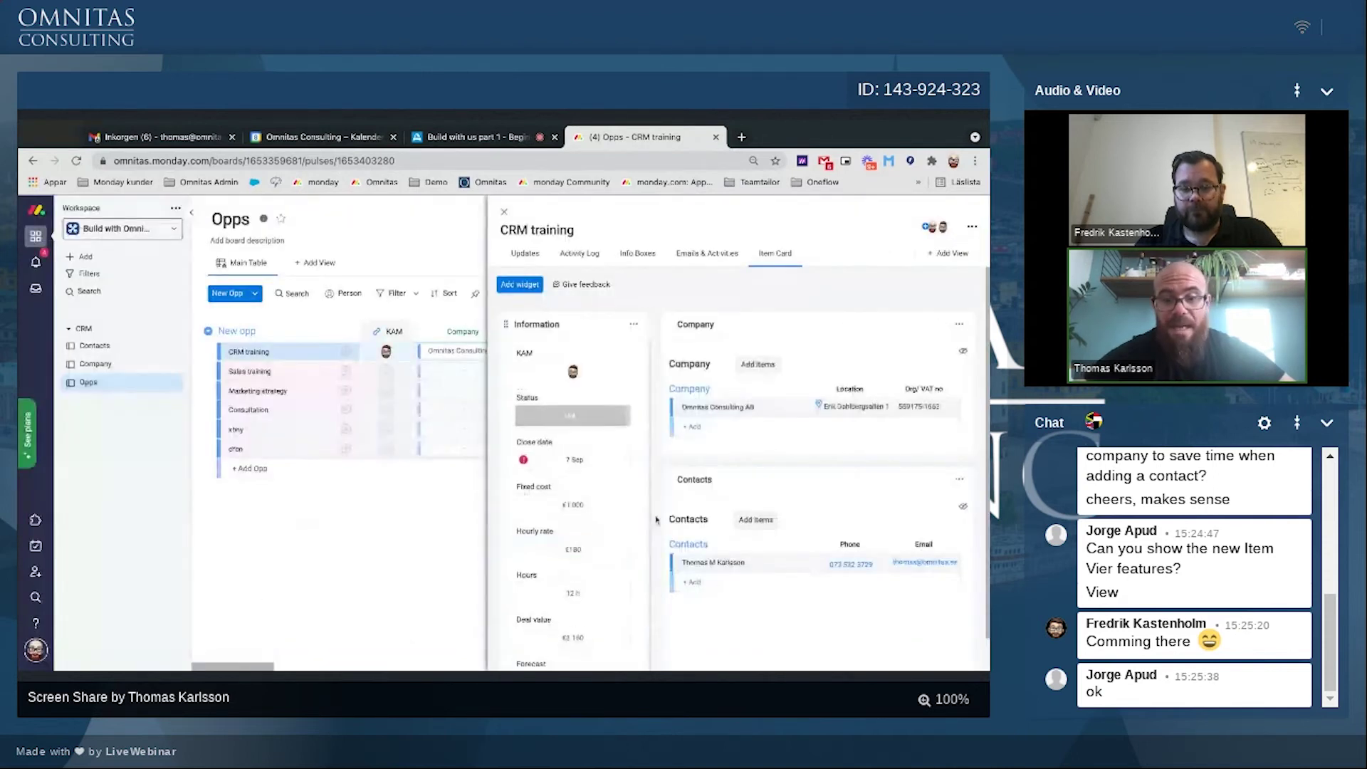
scroll(656, 520, down, 1)
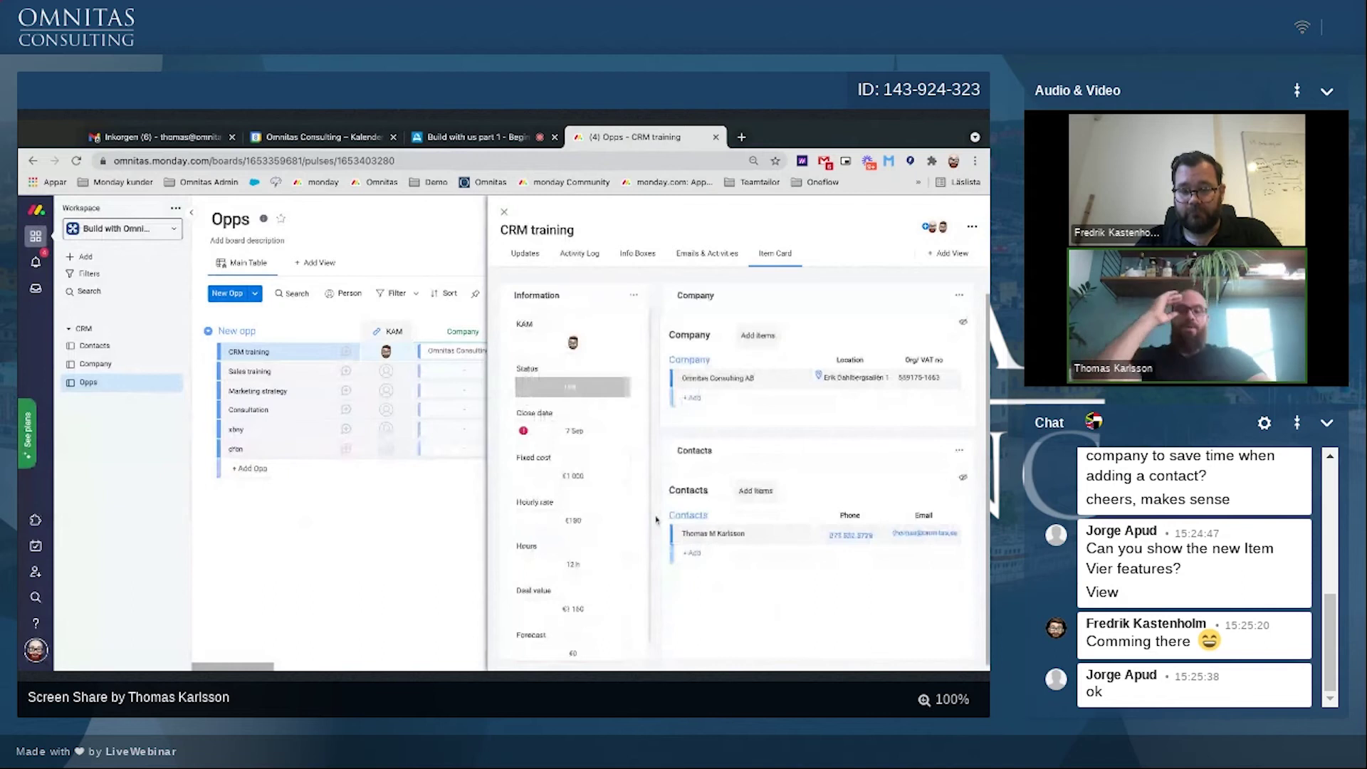
scroll(656, 520, up, 1)
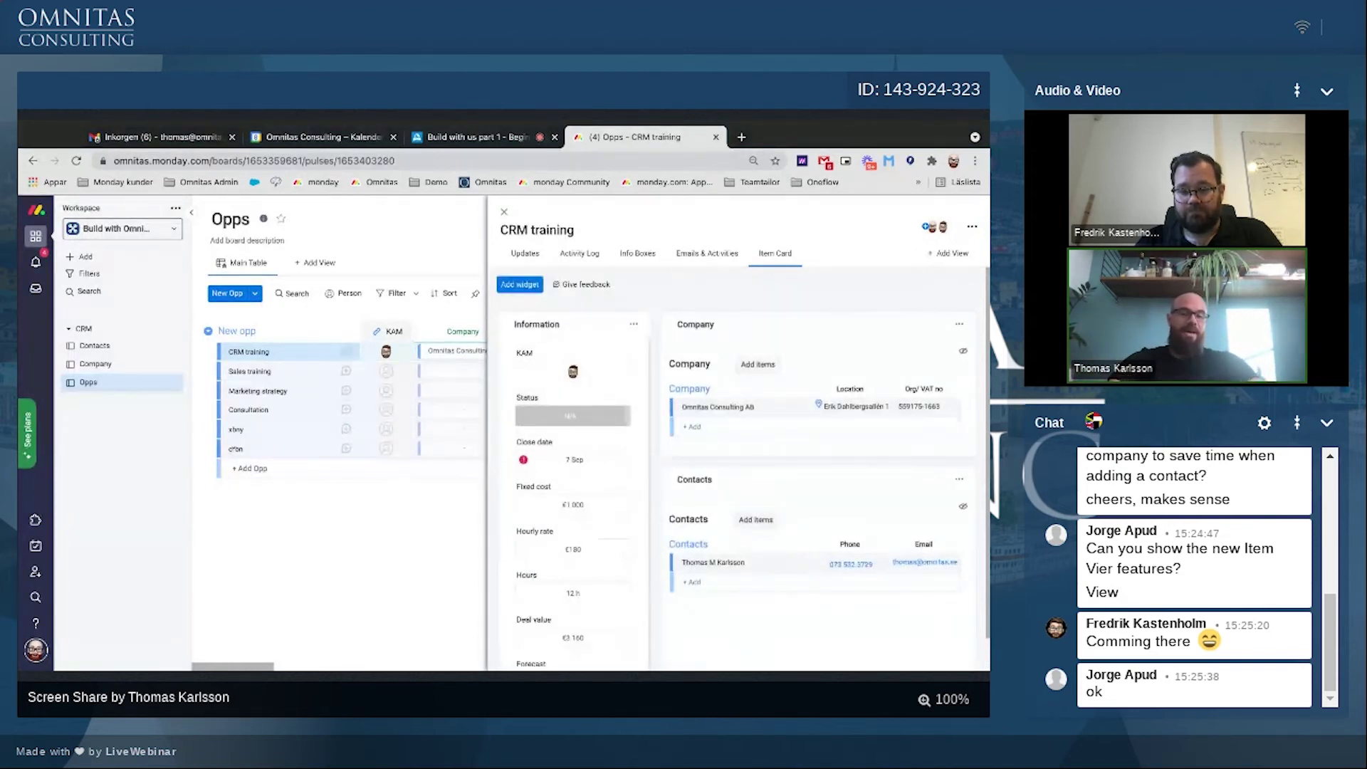
scroll(630, 666, down, 1)
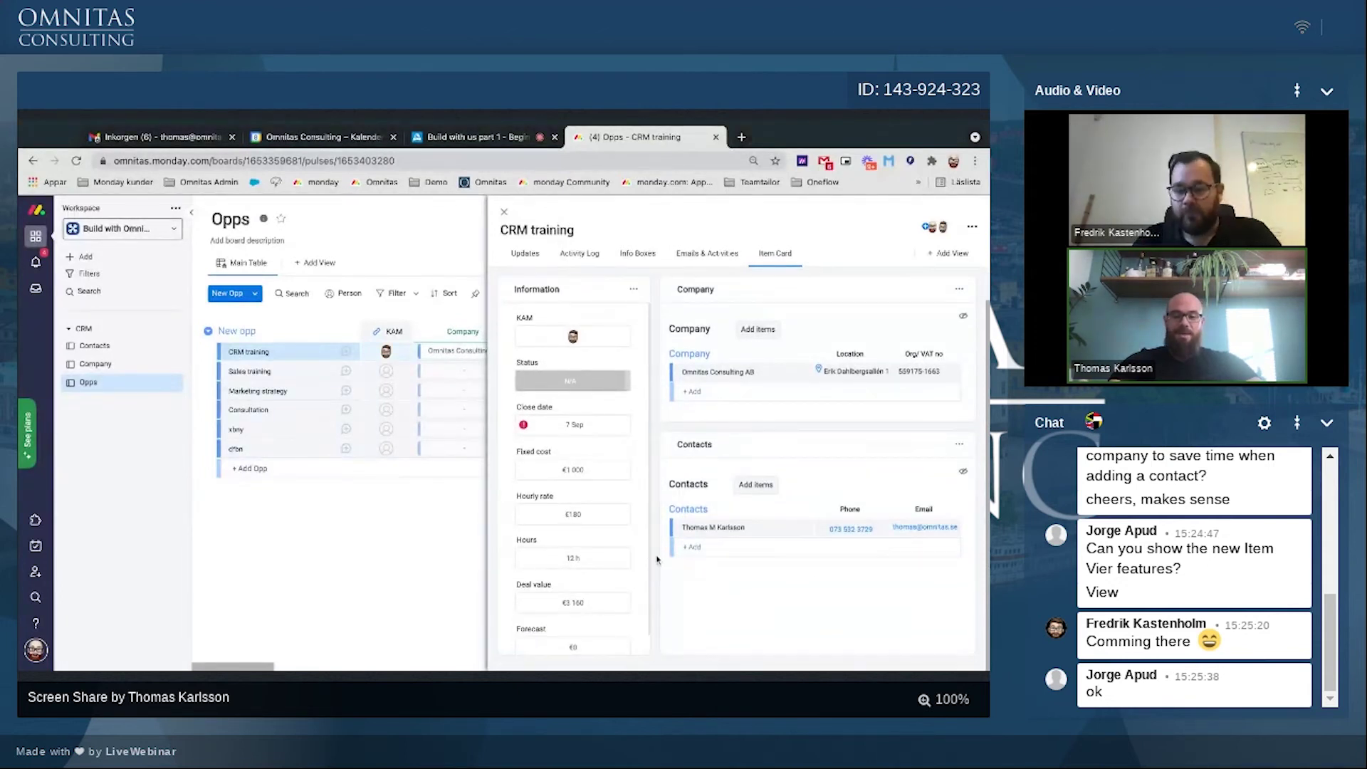
scroll(659, 536, up, 1)
scroll(659, 536, up, 1)
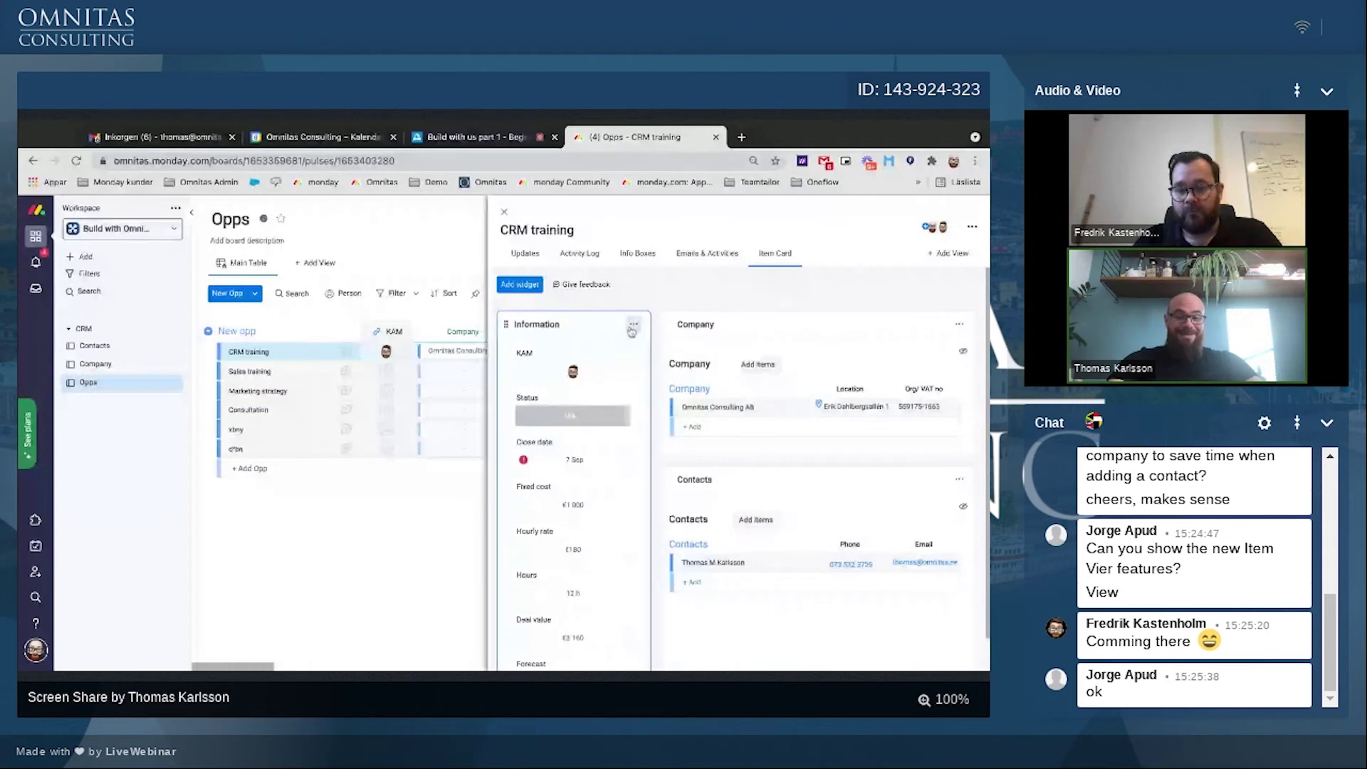
scroll(520, 625, down, 2)
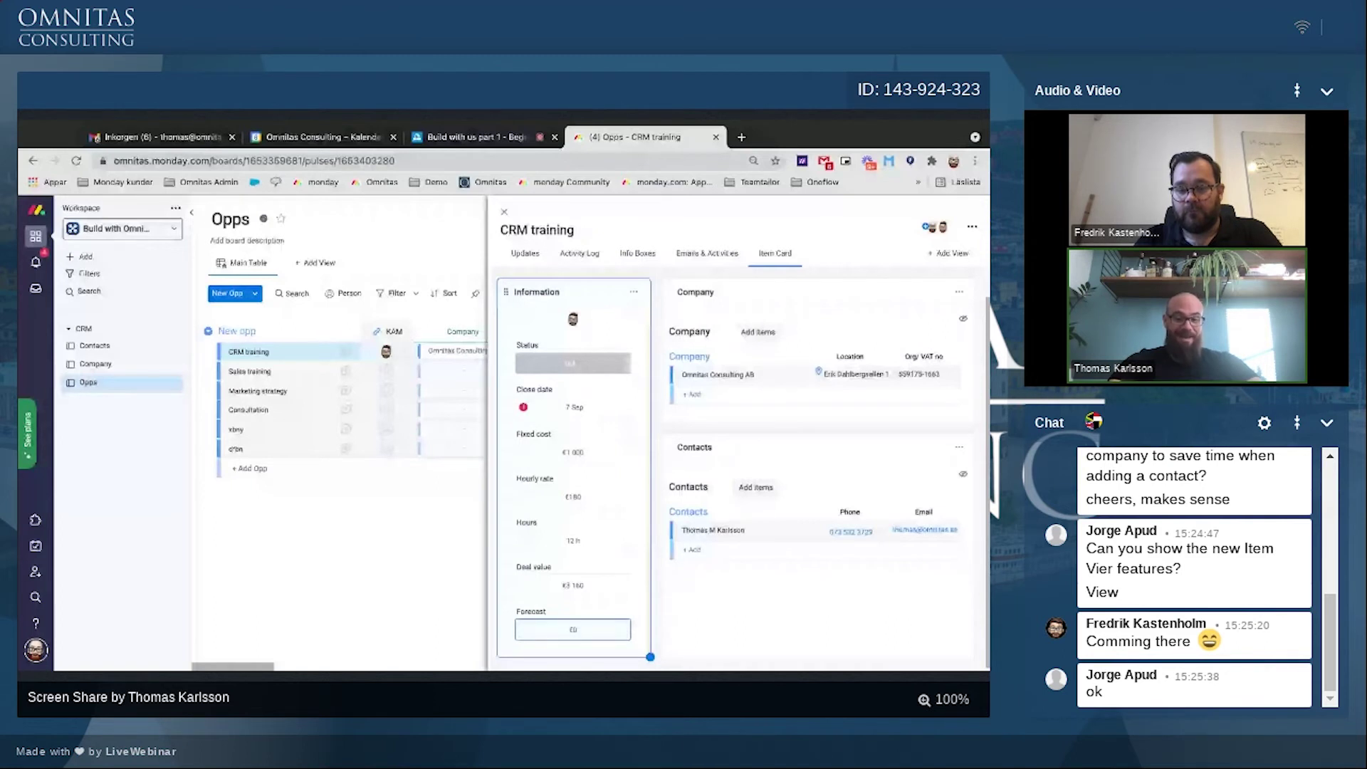
click(573, 363)
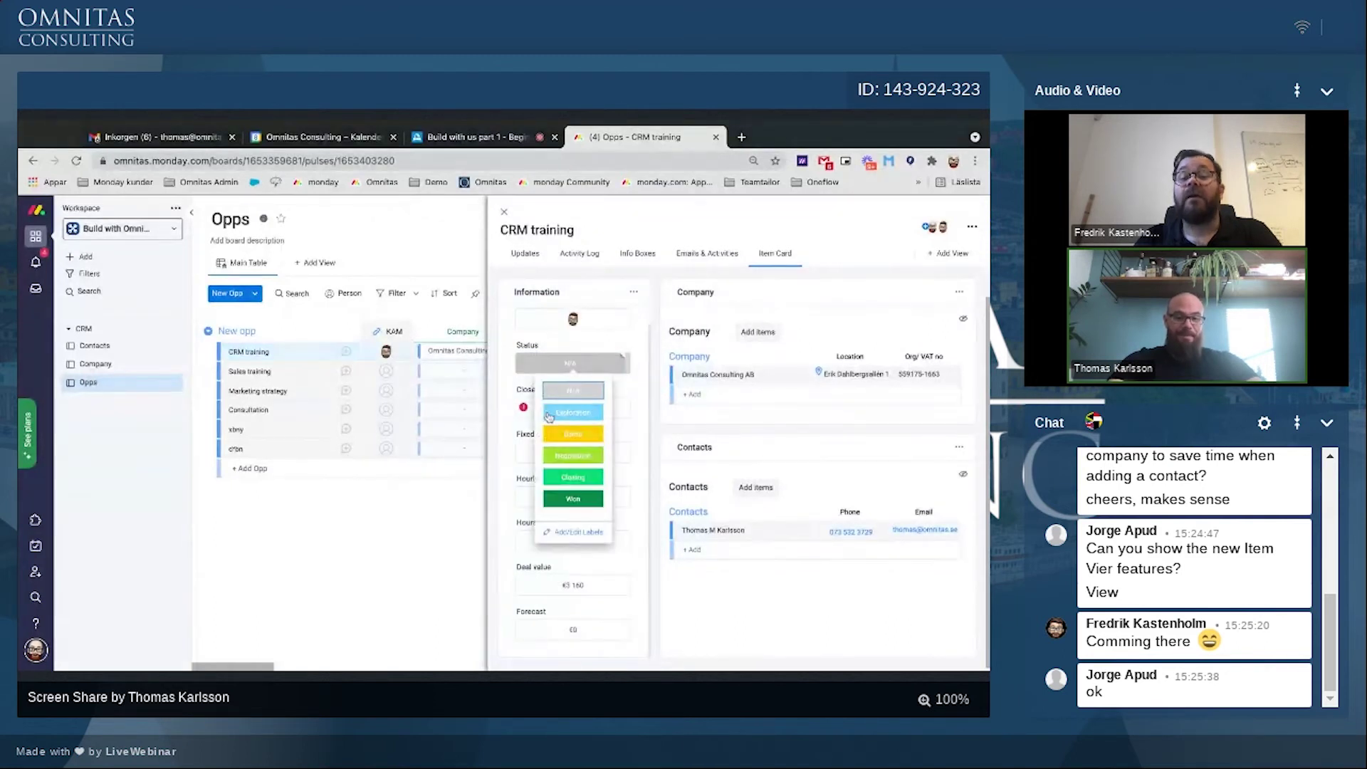
click(561, 416)
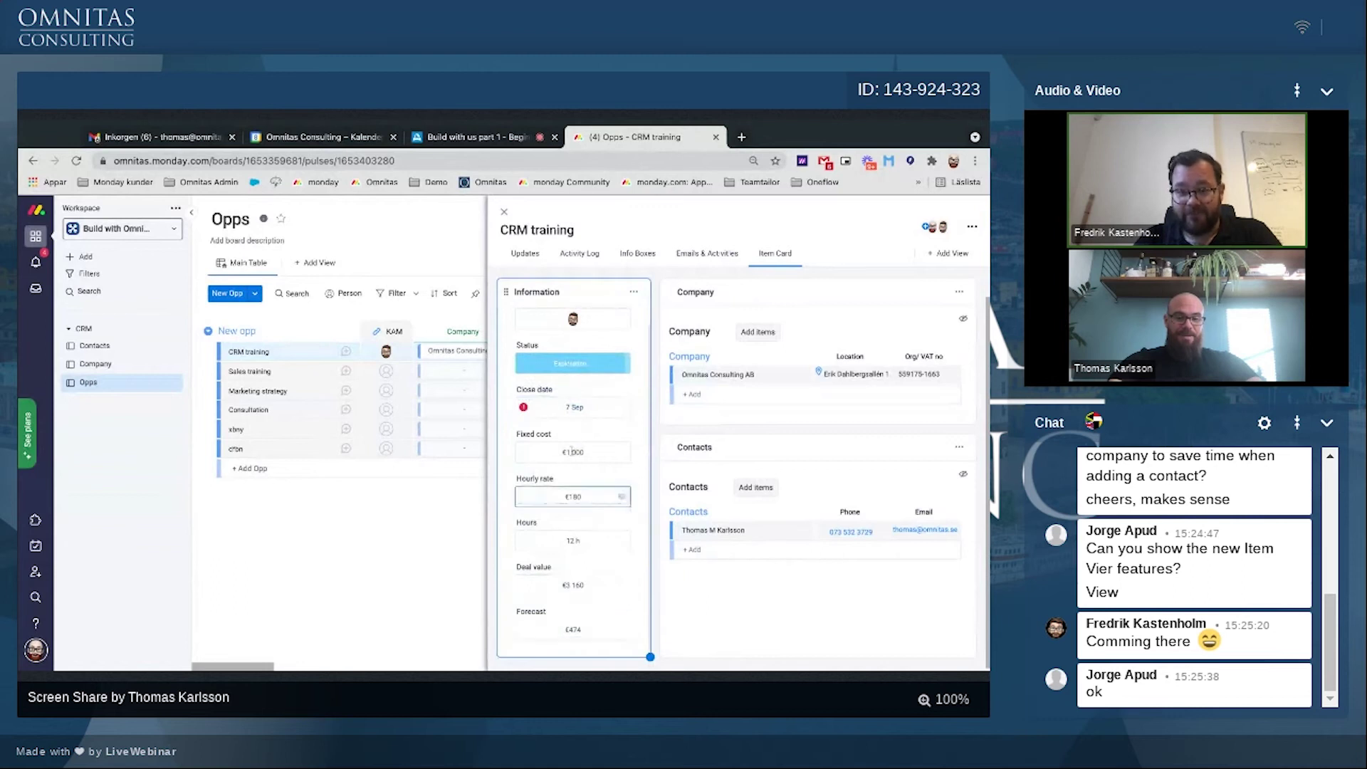
click(536, 368)
click(573, 430)
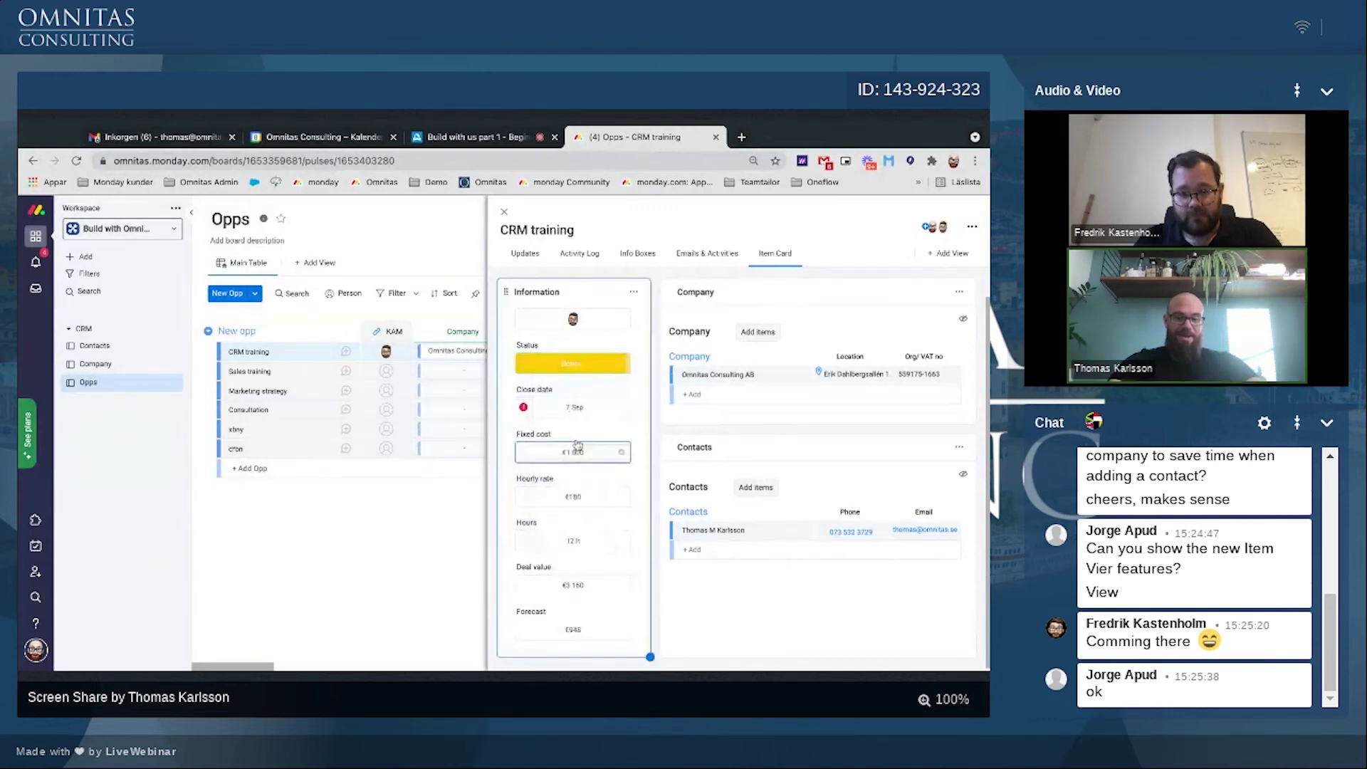
click(563, 366)
click(552, 476)
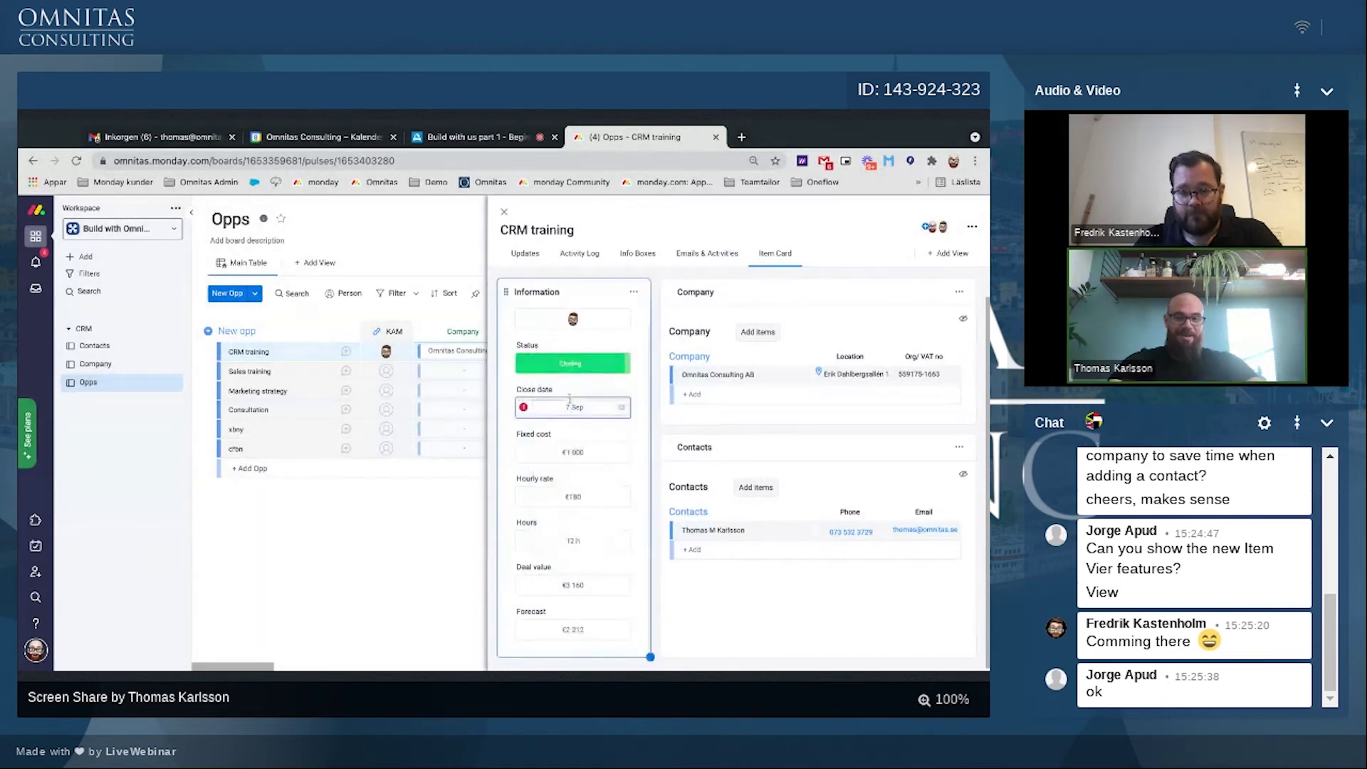
click(563, 369)
click(568, 391)
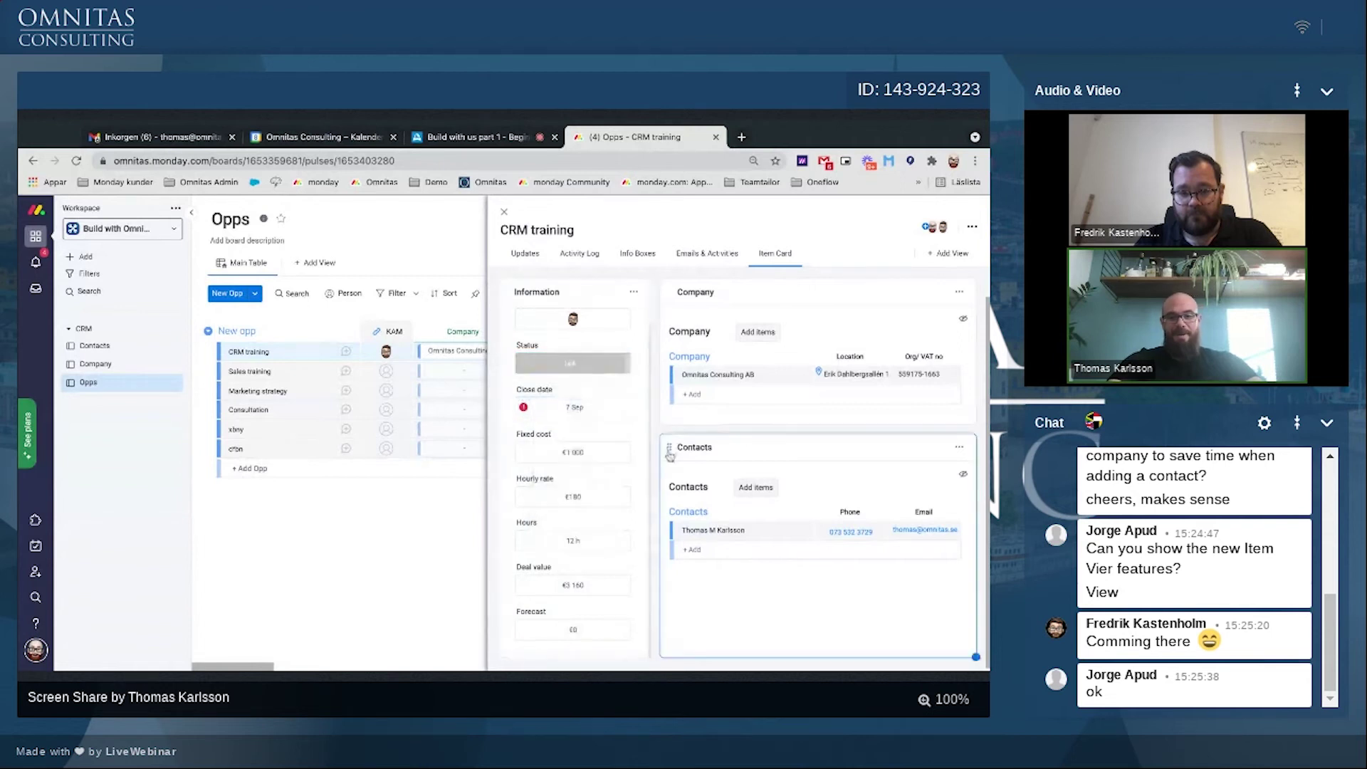
scroll(591, 356, up, 1)
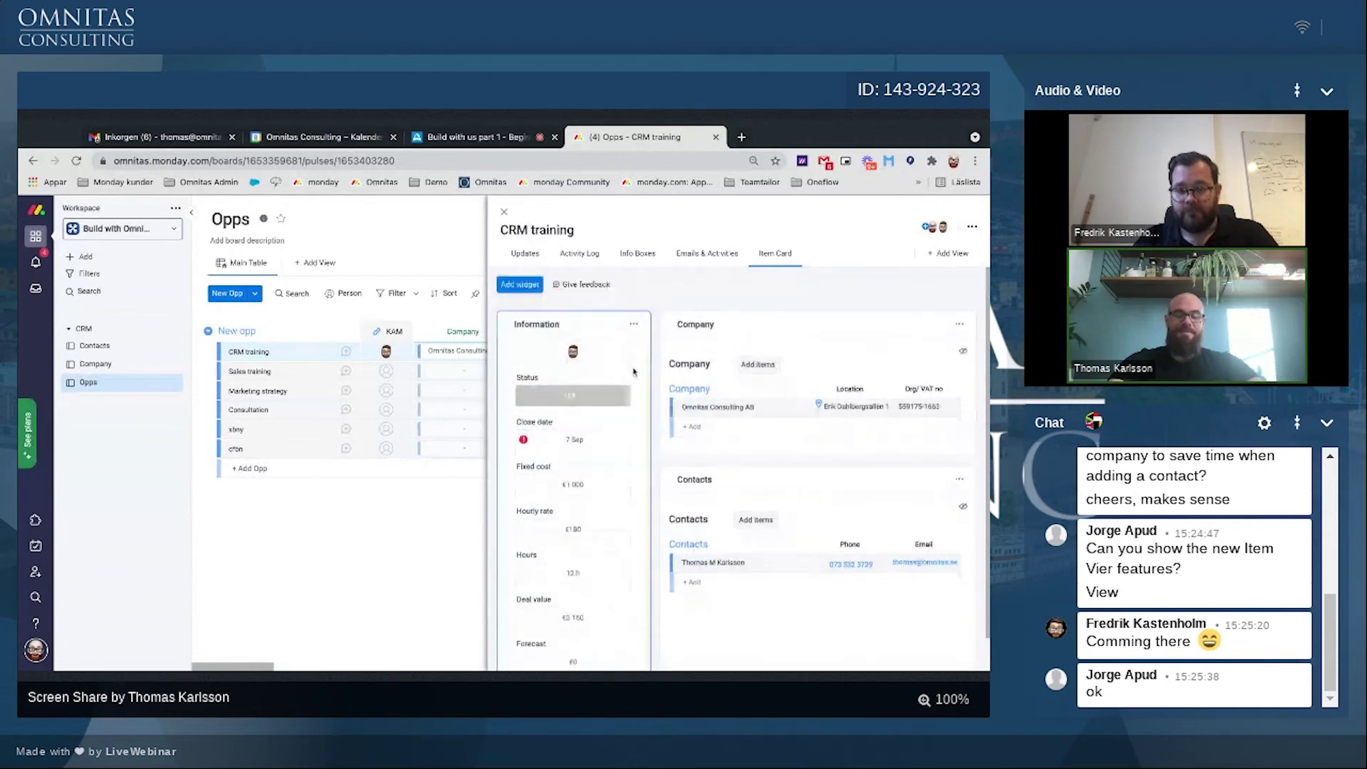
click(530, 288)
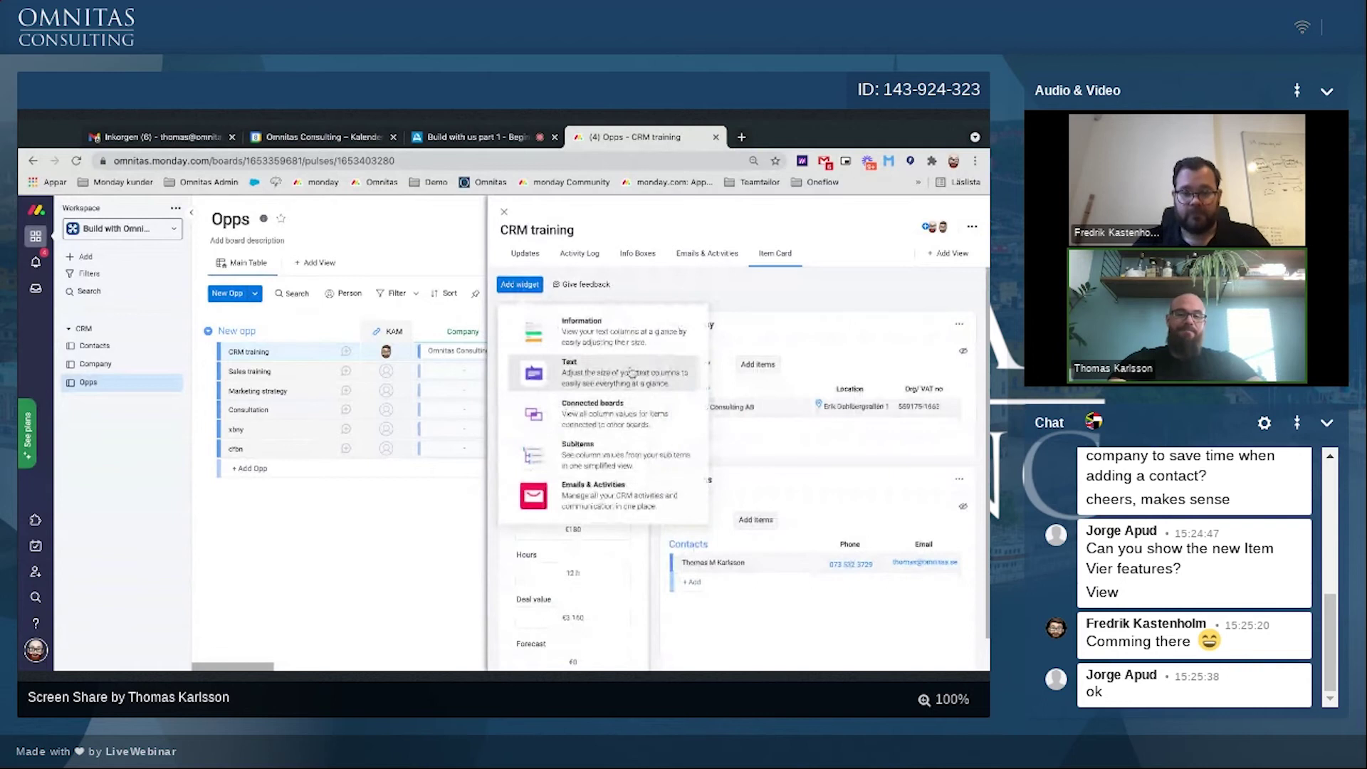
click(581, 289)
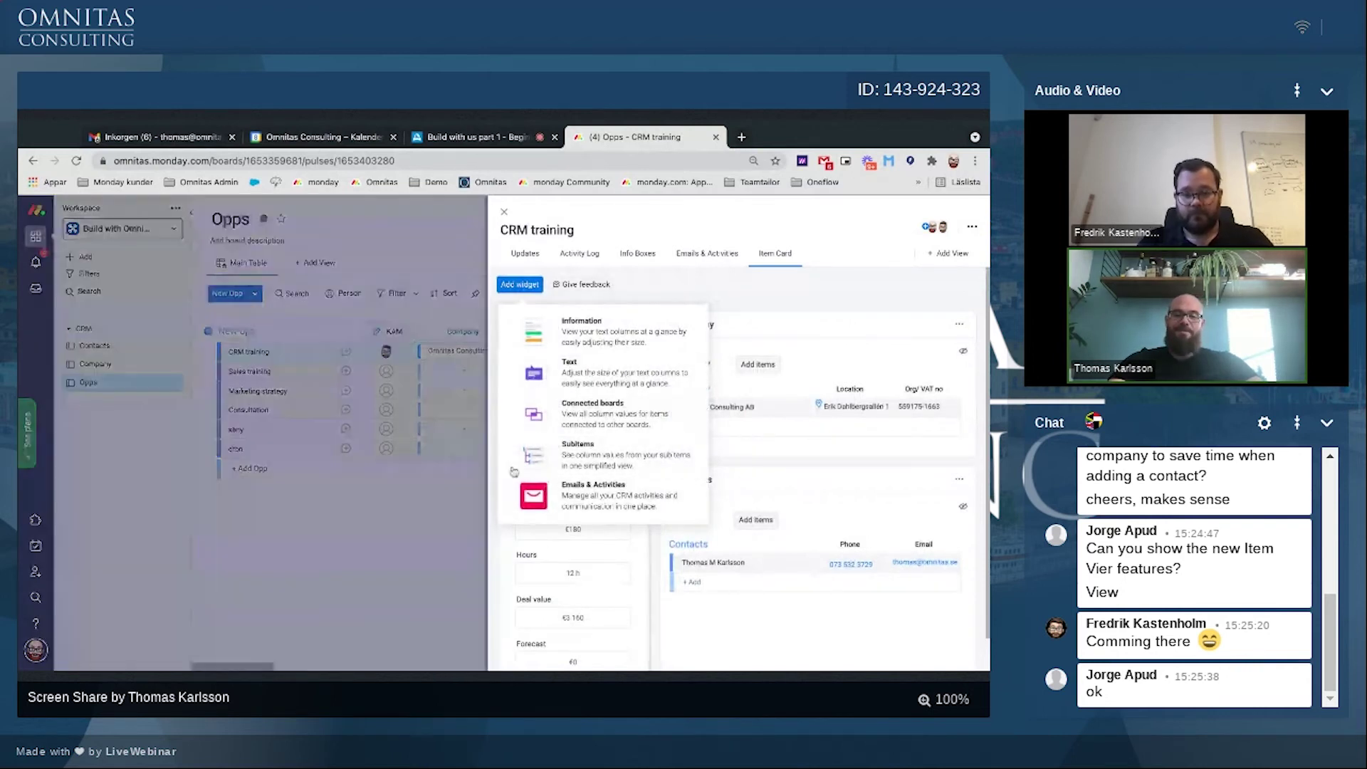
click(764, 285)
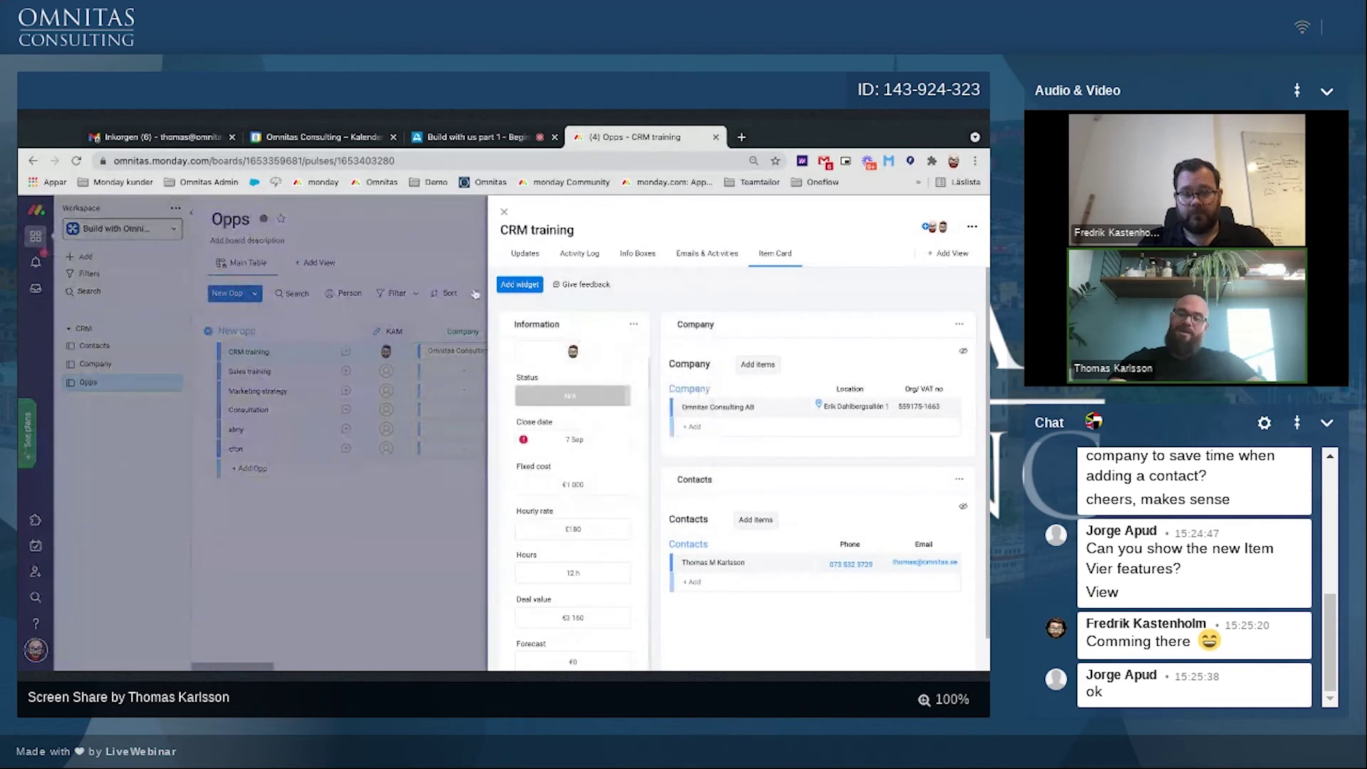
click(520, 284)
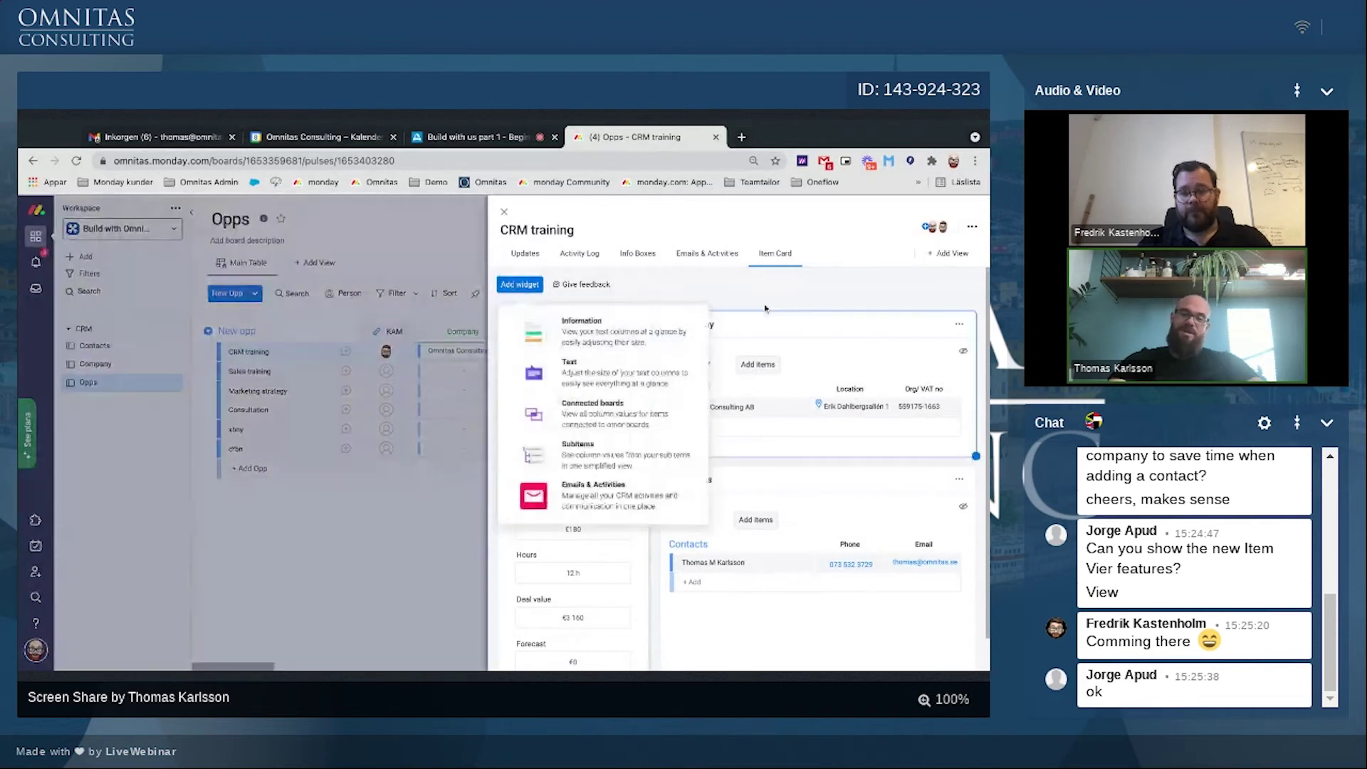
click(765, 307)
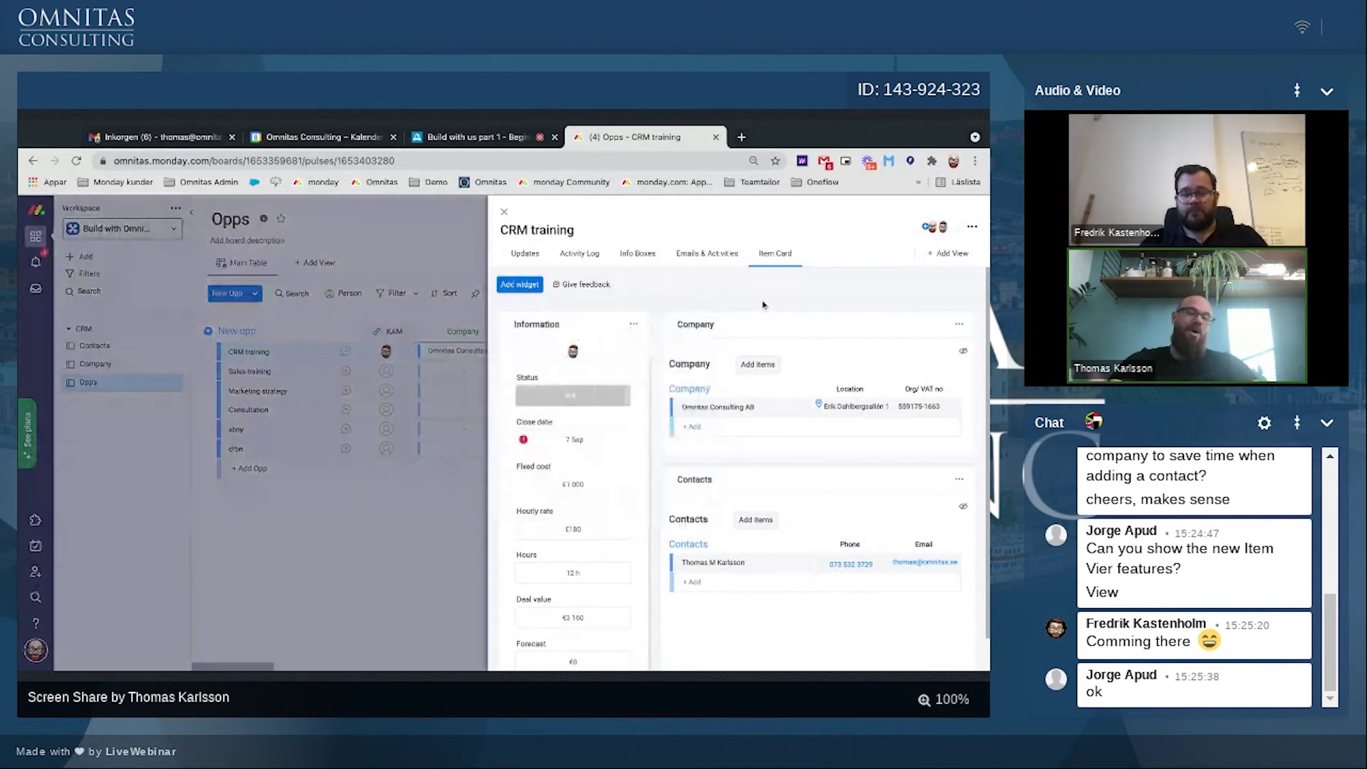
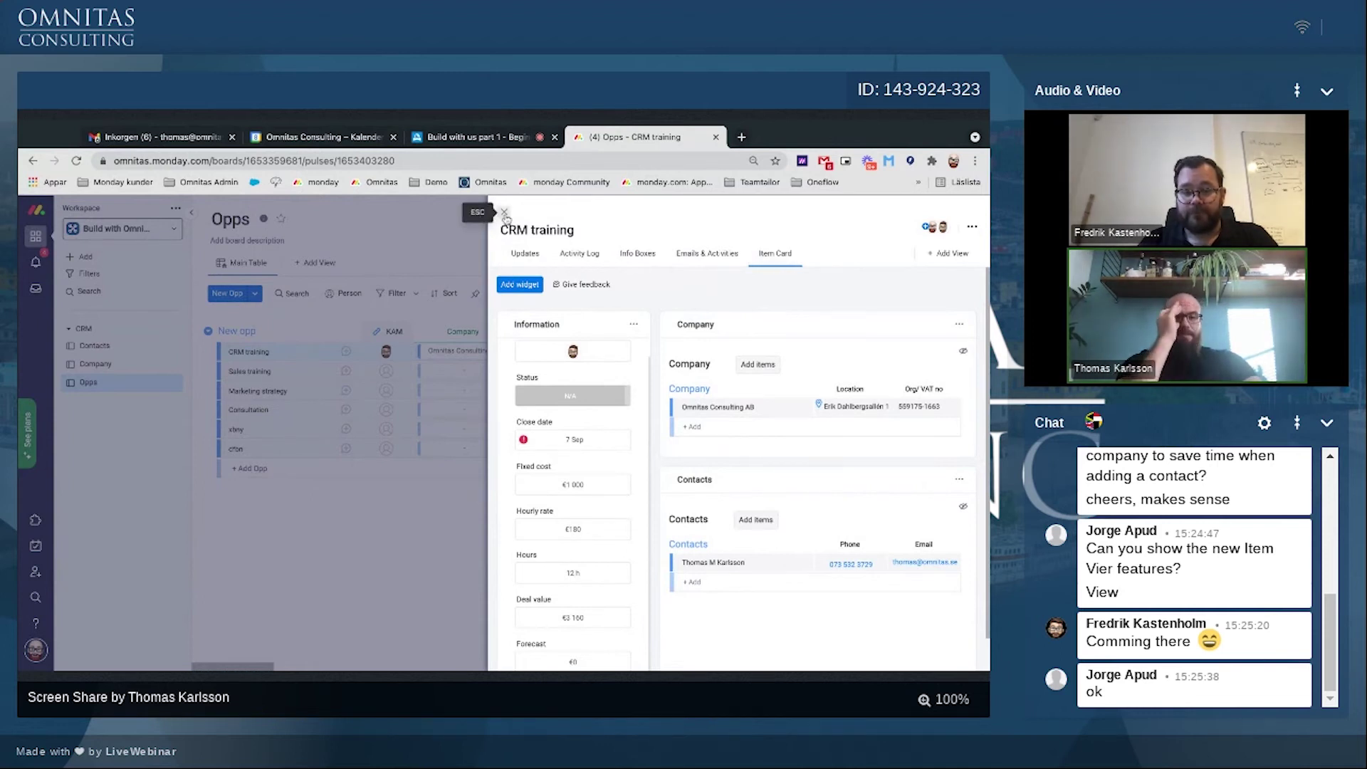
Step: Post placeholder test updates on both contacts in the Contacts board
click(505, 214)
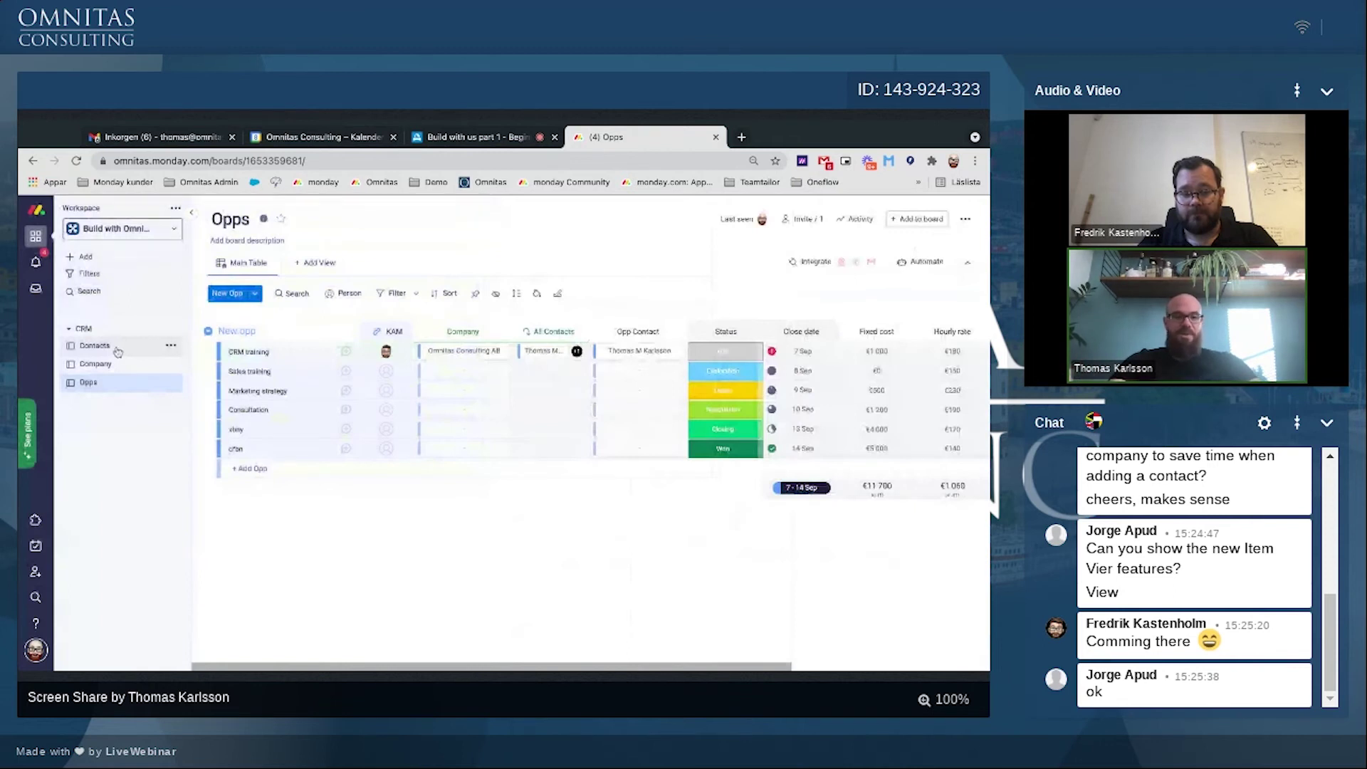
click(117, 349)
click(611, 348)
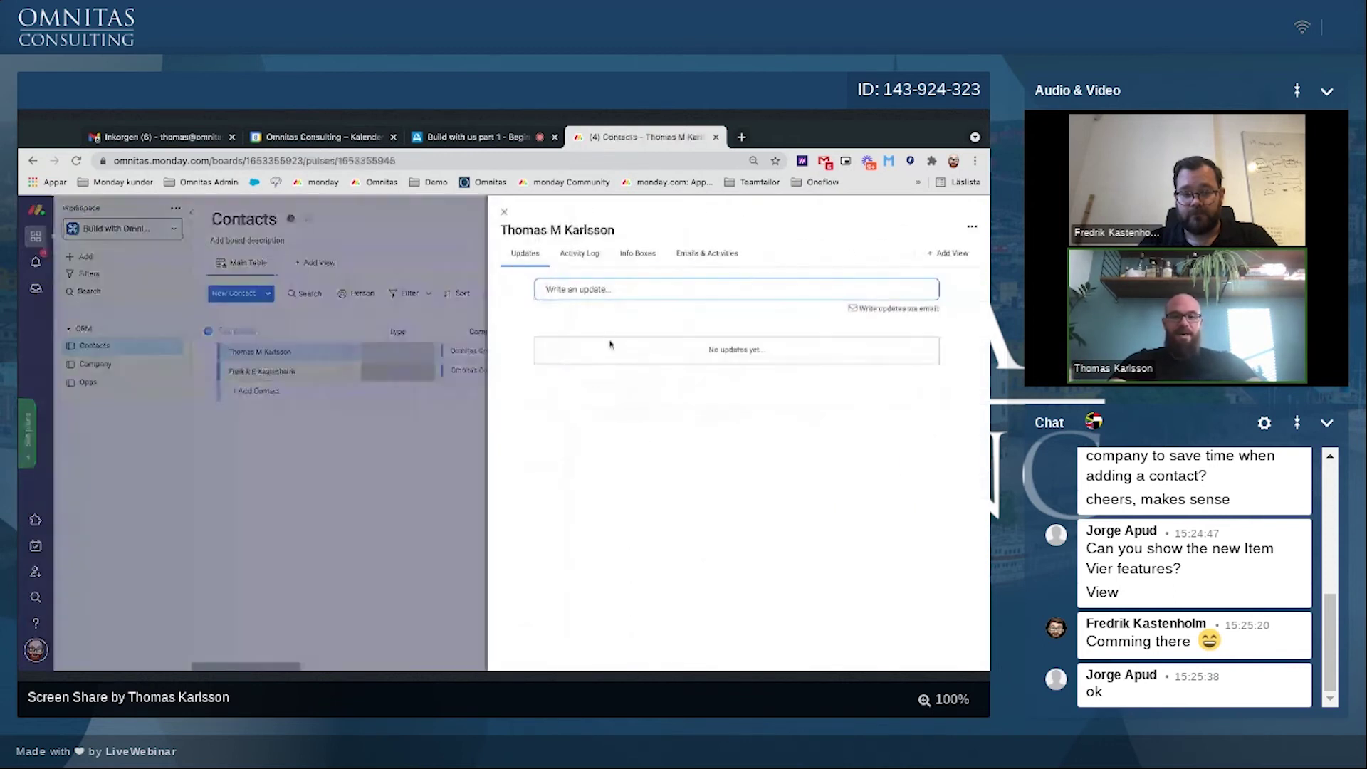
click(577, 285)
text(dfghfdhjhj)
key(Return)
text(gshstydghjrr)
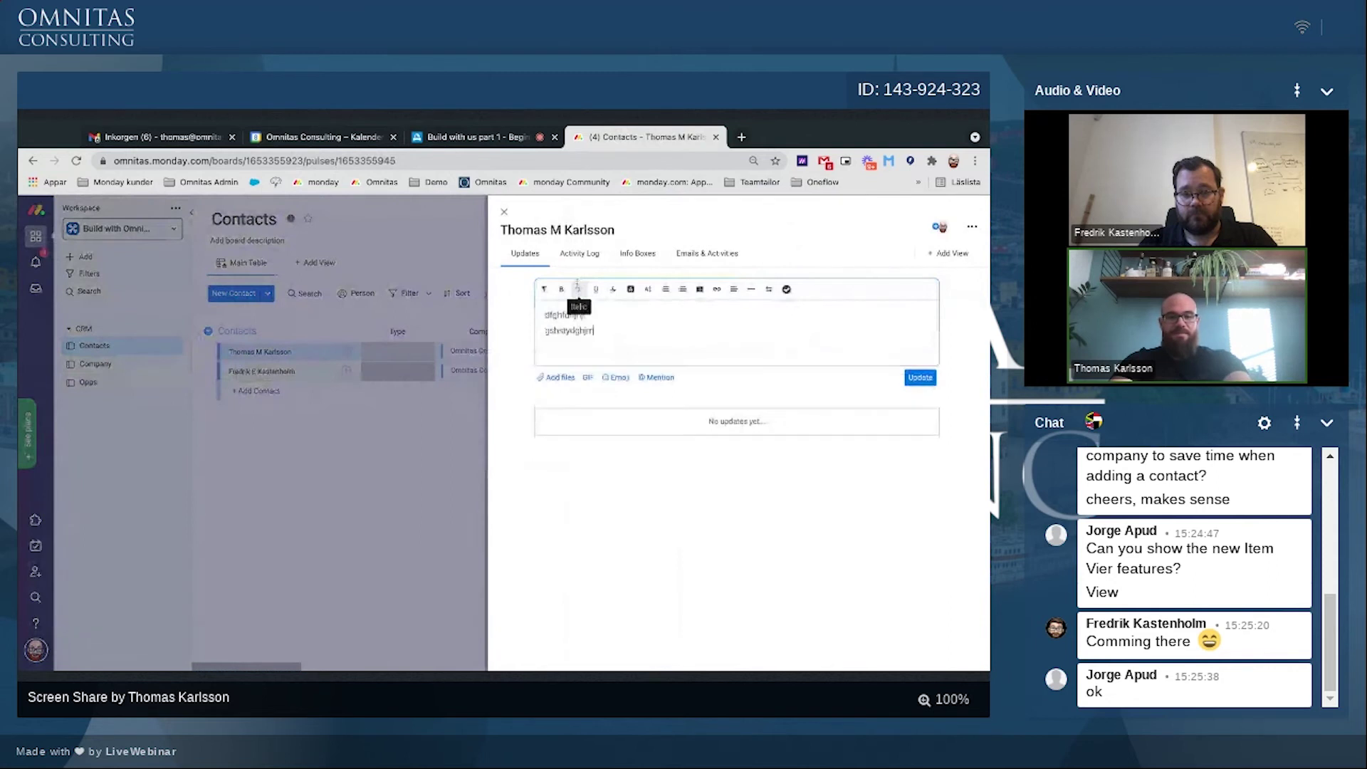
text(kduyk)
click(921, 378)
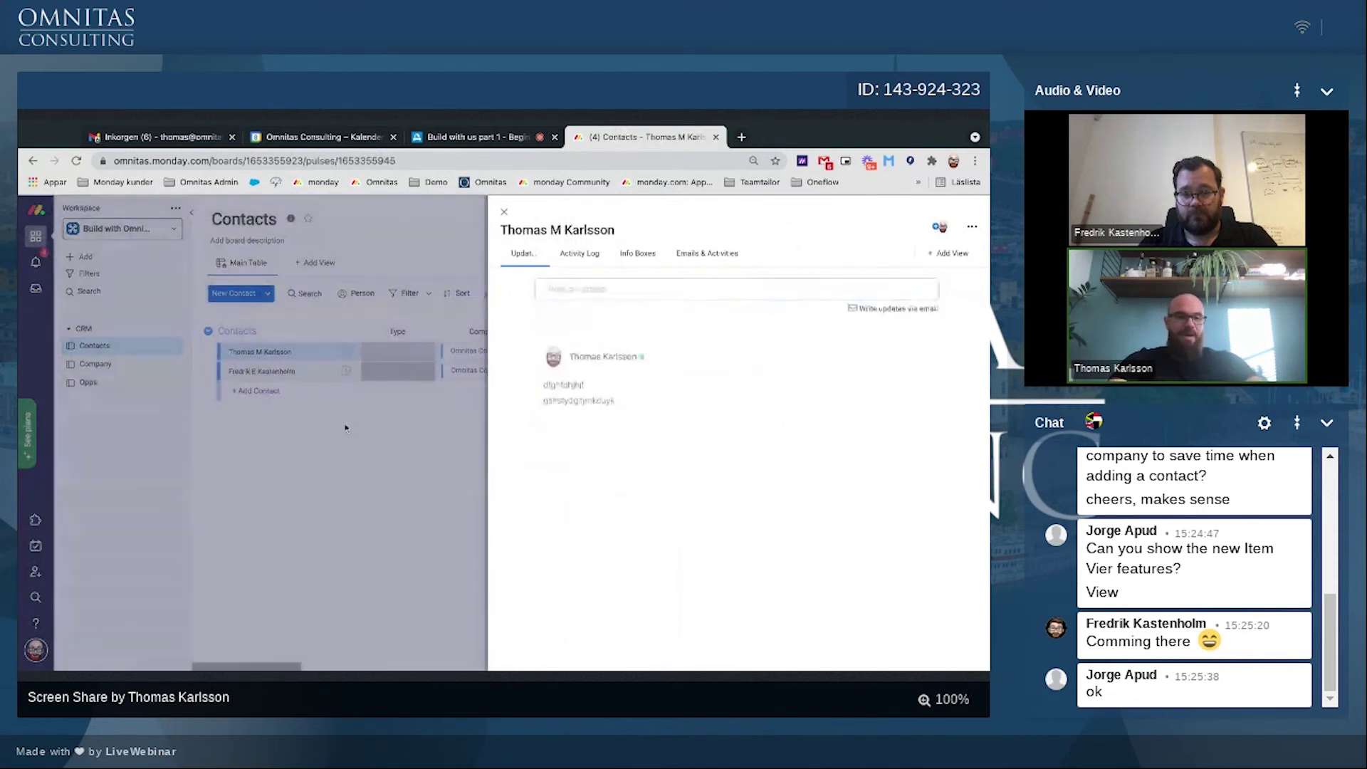
click(333, 377)
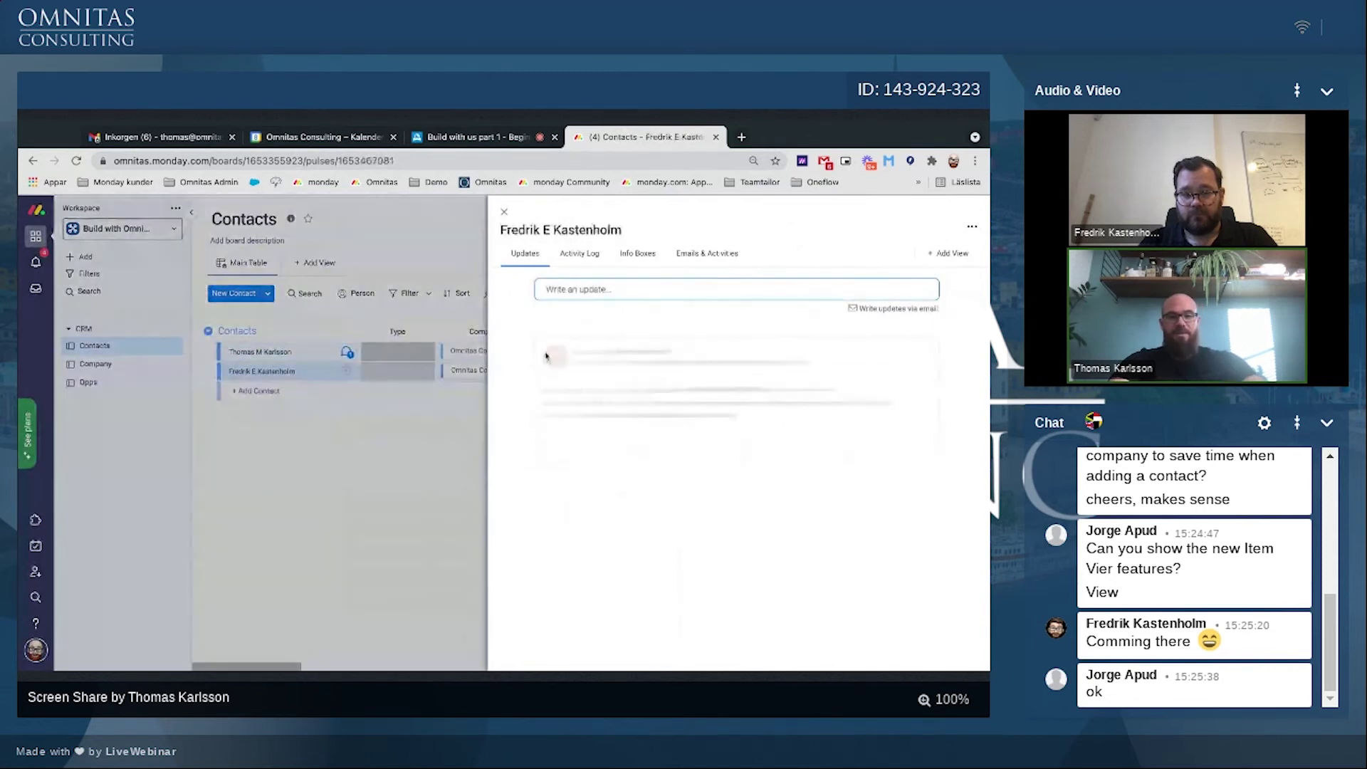
click(562, 289)
text(sd'gshjutjkyjkdf grsthf t jryu k eu krltioyk)
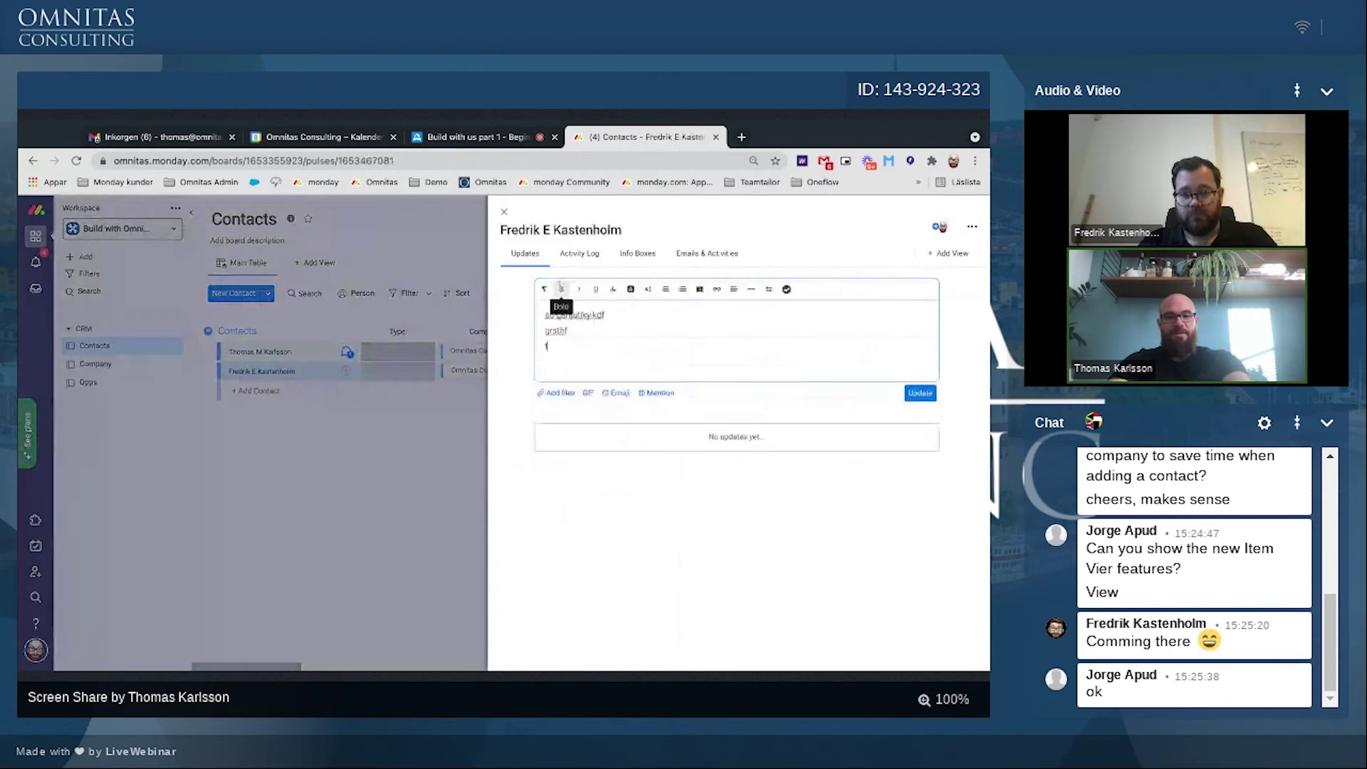
click(919, 425)
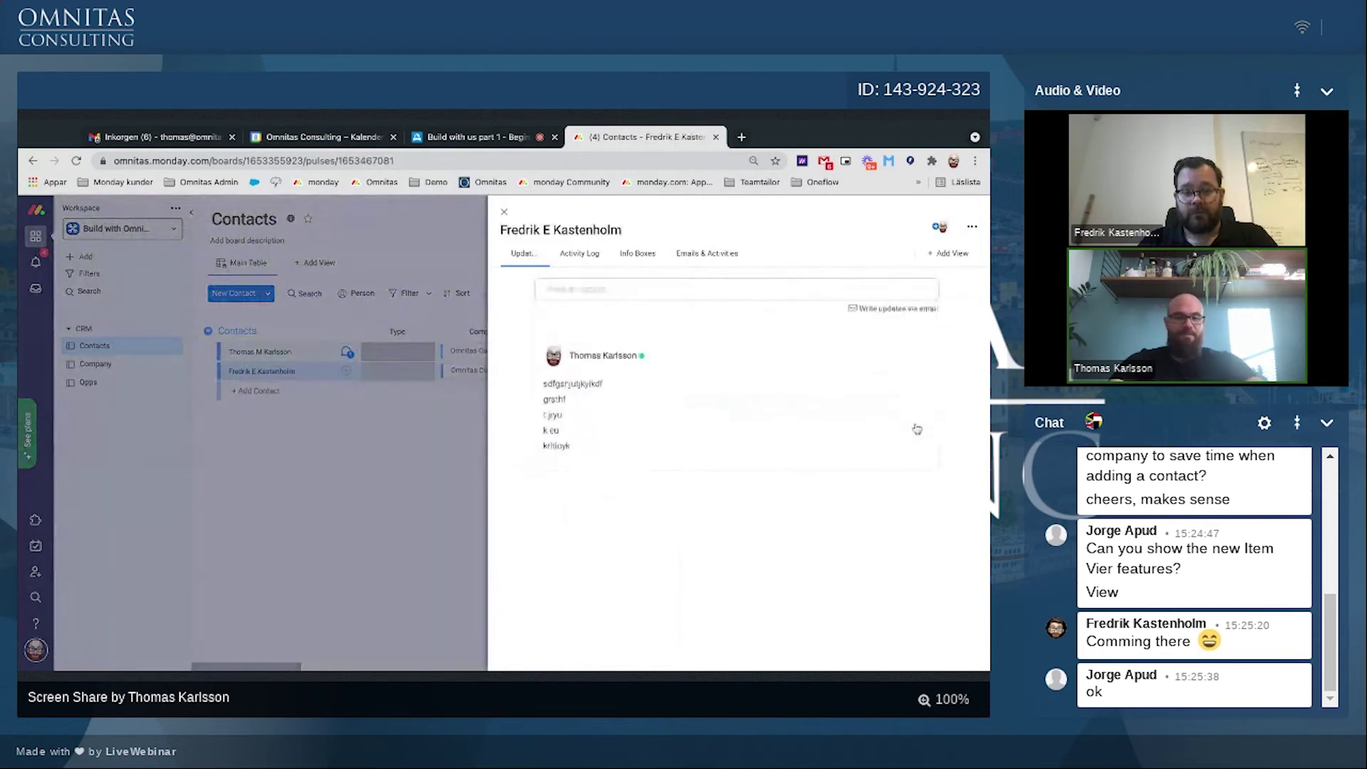
Step: Post a 'Company cvomment' update on the Omnitas Consulting AB company item
click(92, 371)
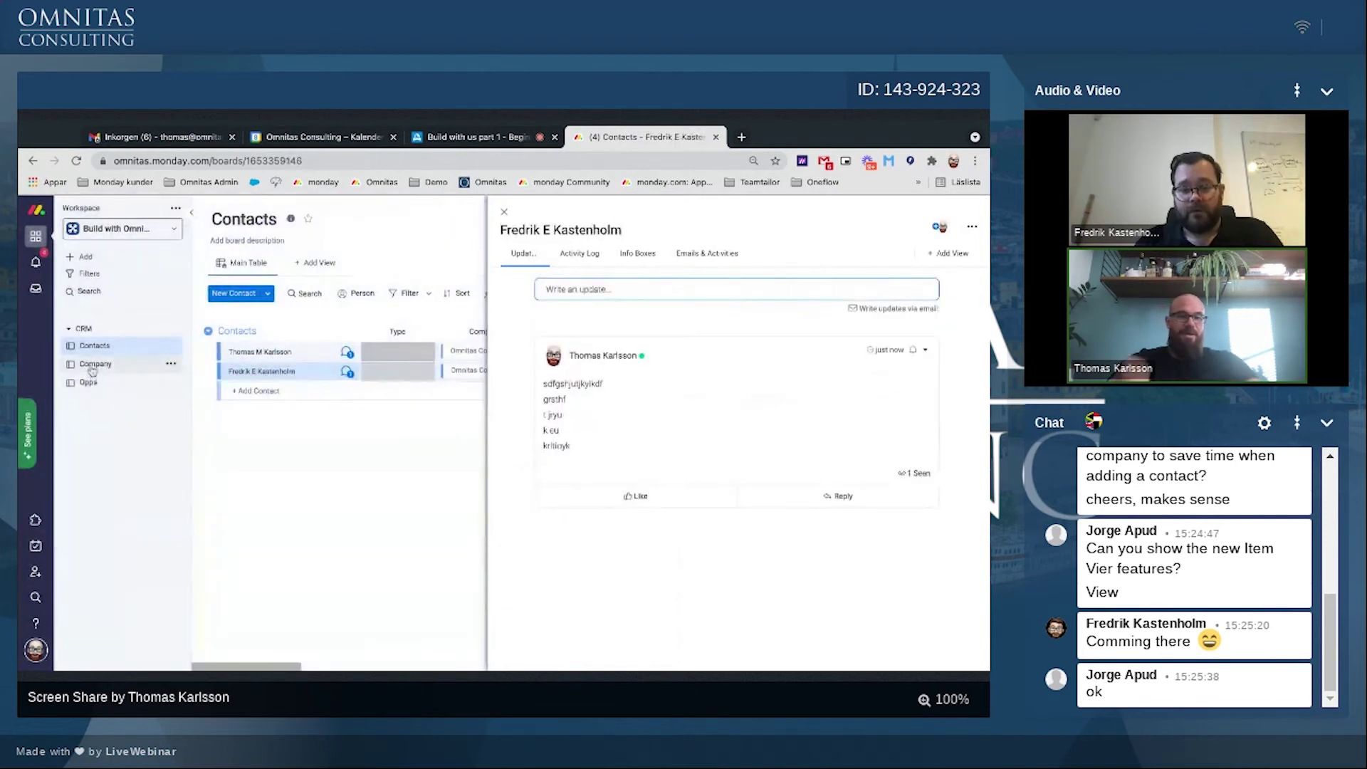
click(369, 352)
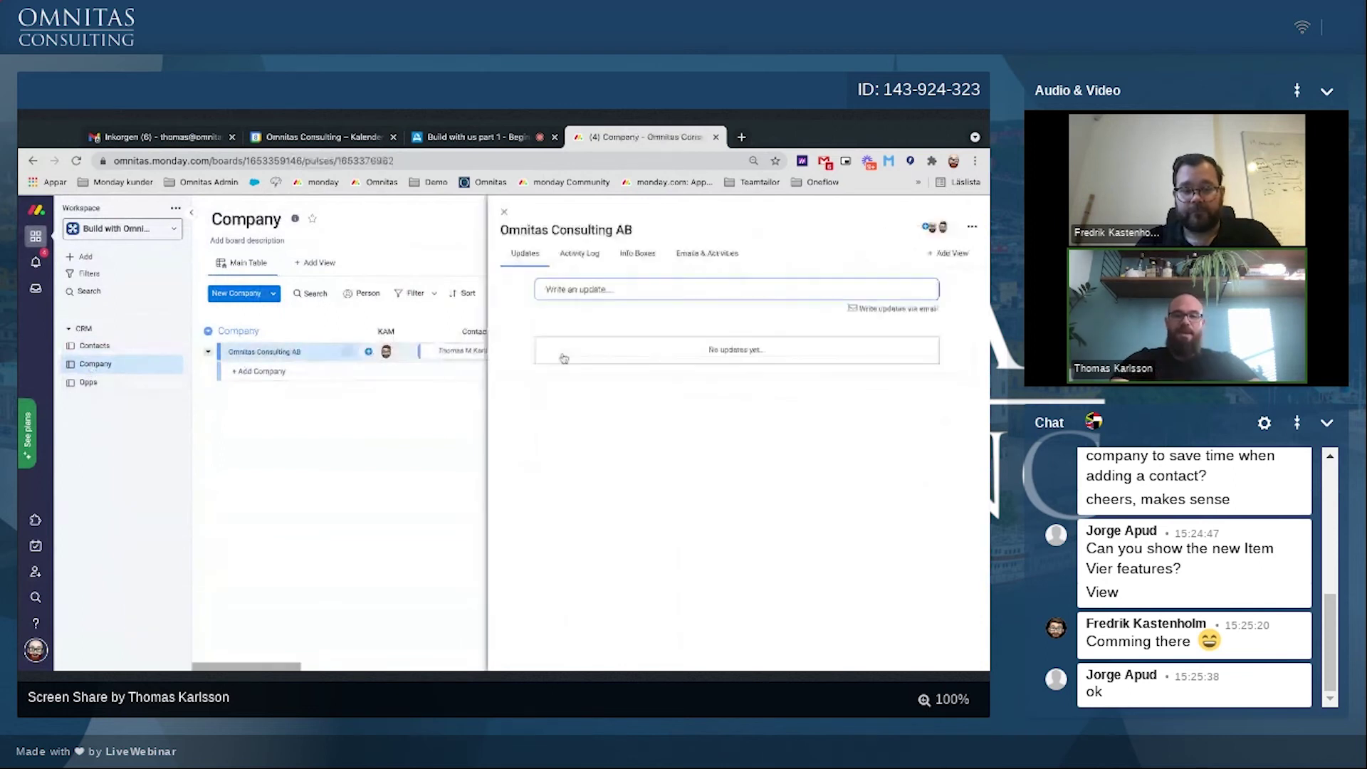
click(579, 291)
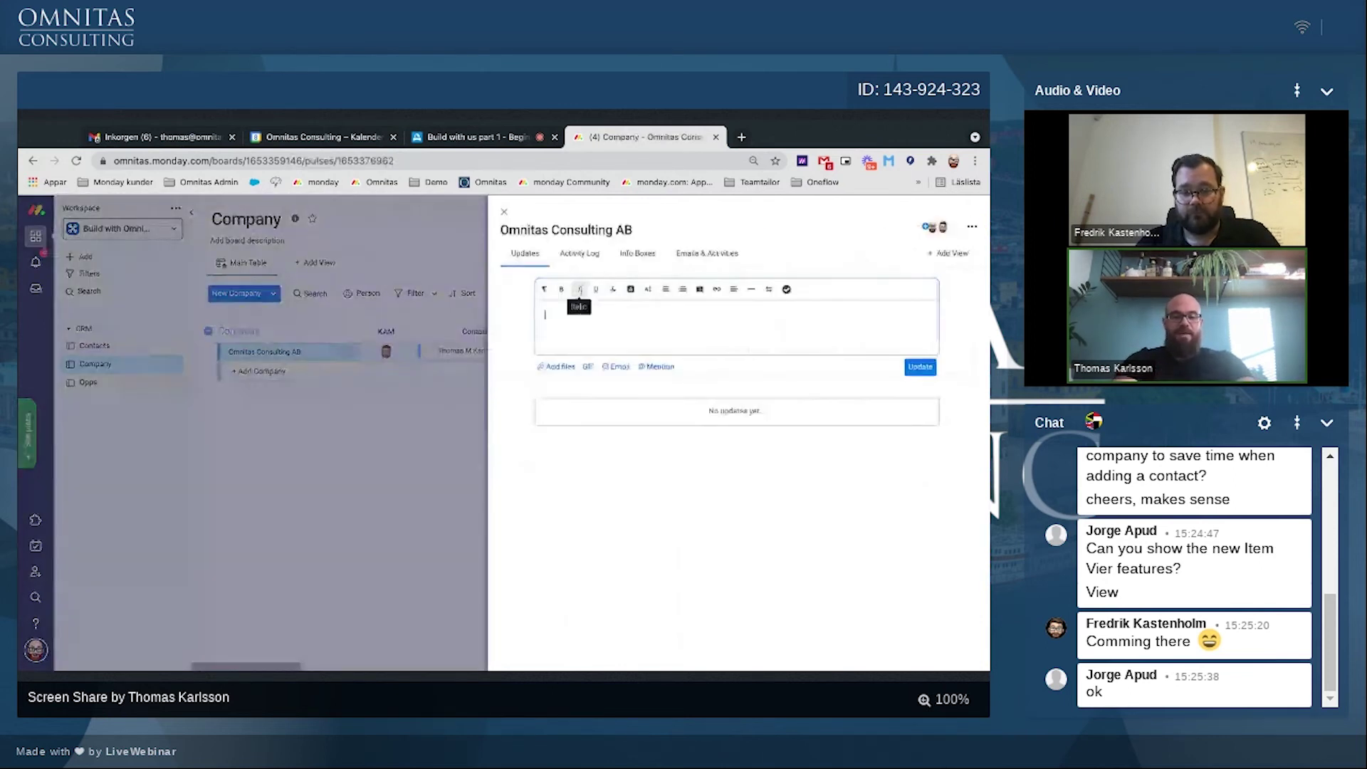
text(Compa)
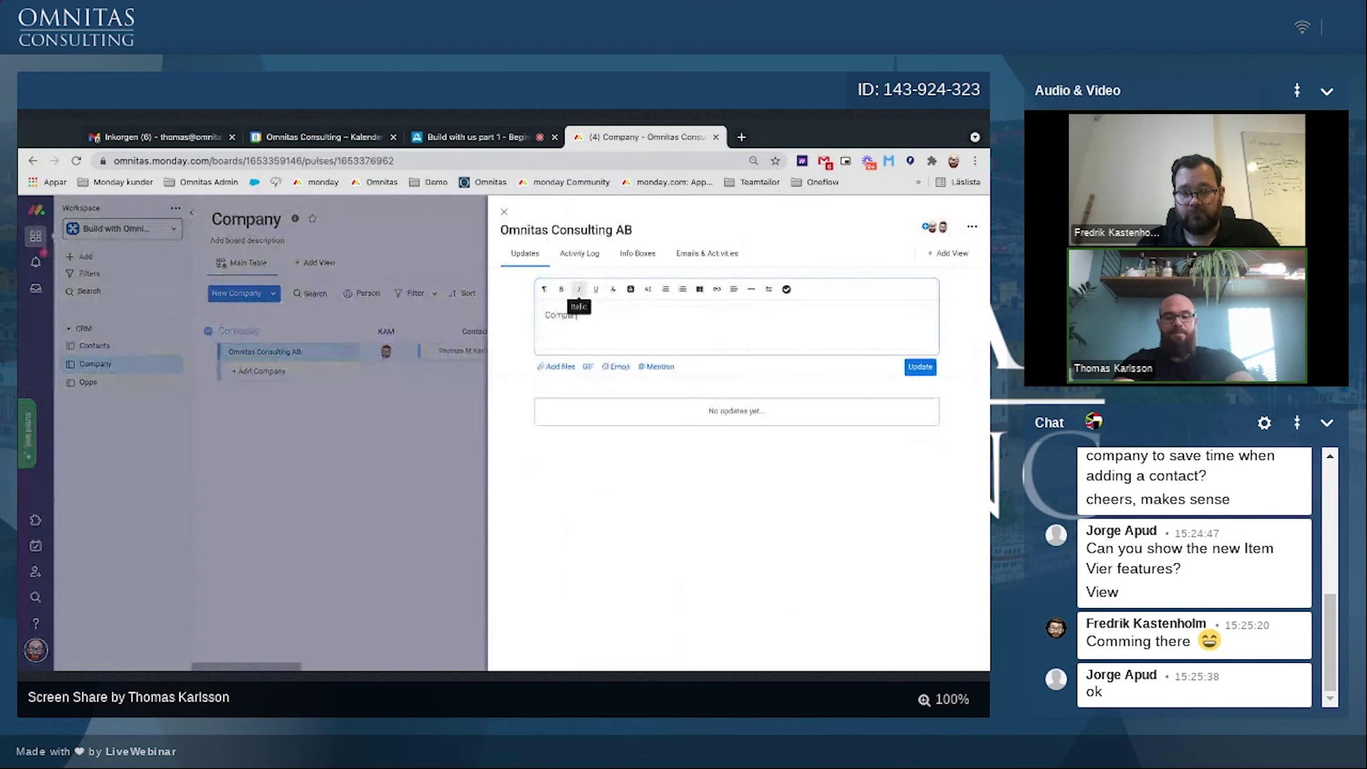
text(ny cvomment)
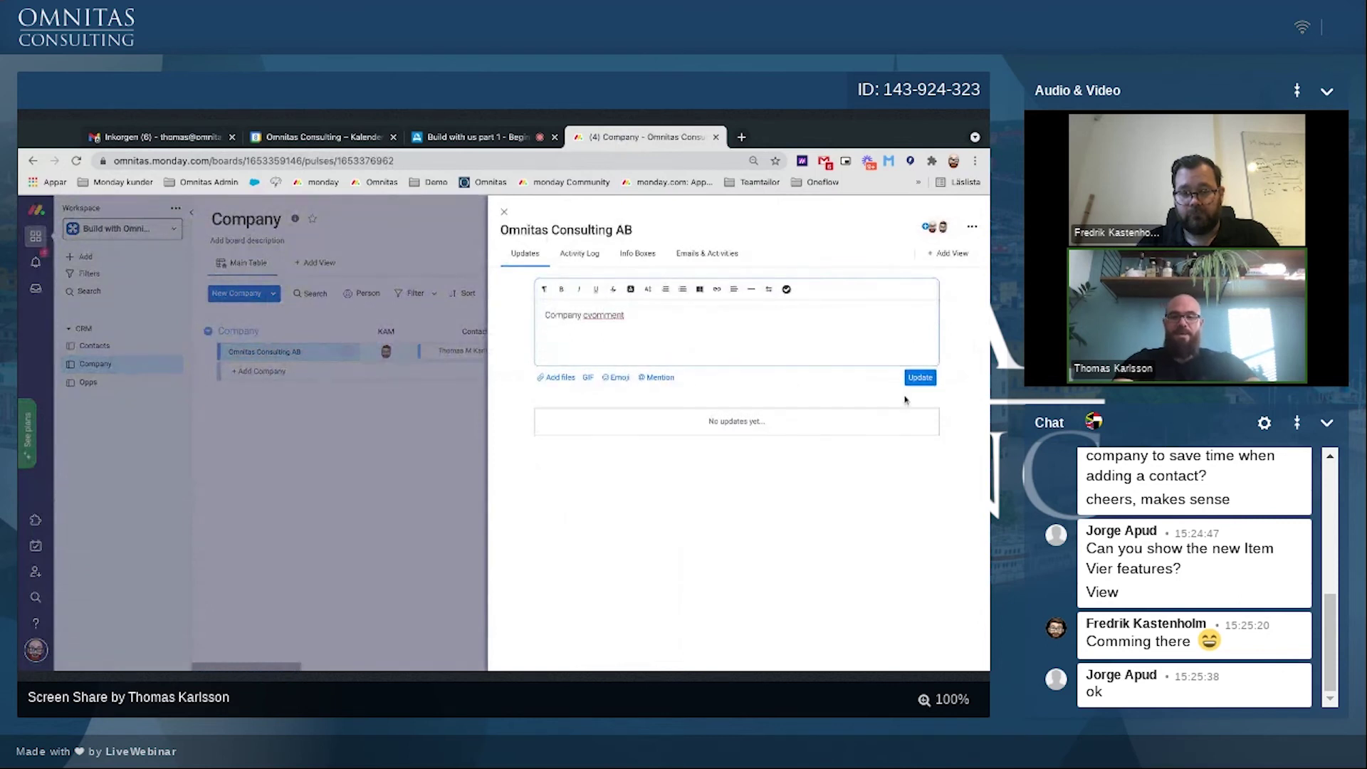
click(919, 377)
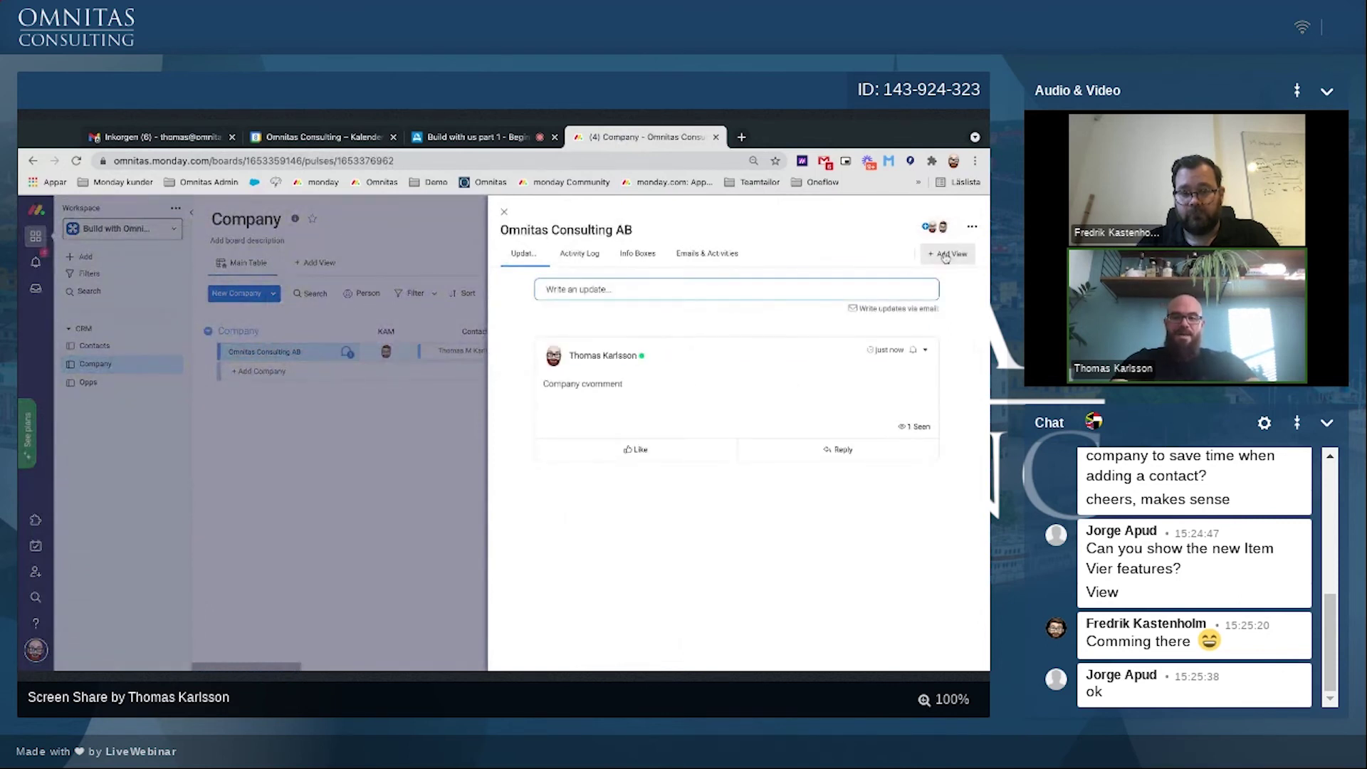
Step: Add a Conversations view to the company item and reply 'test' to a contact's update
click(948, 254)
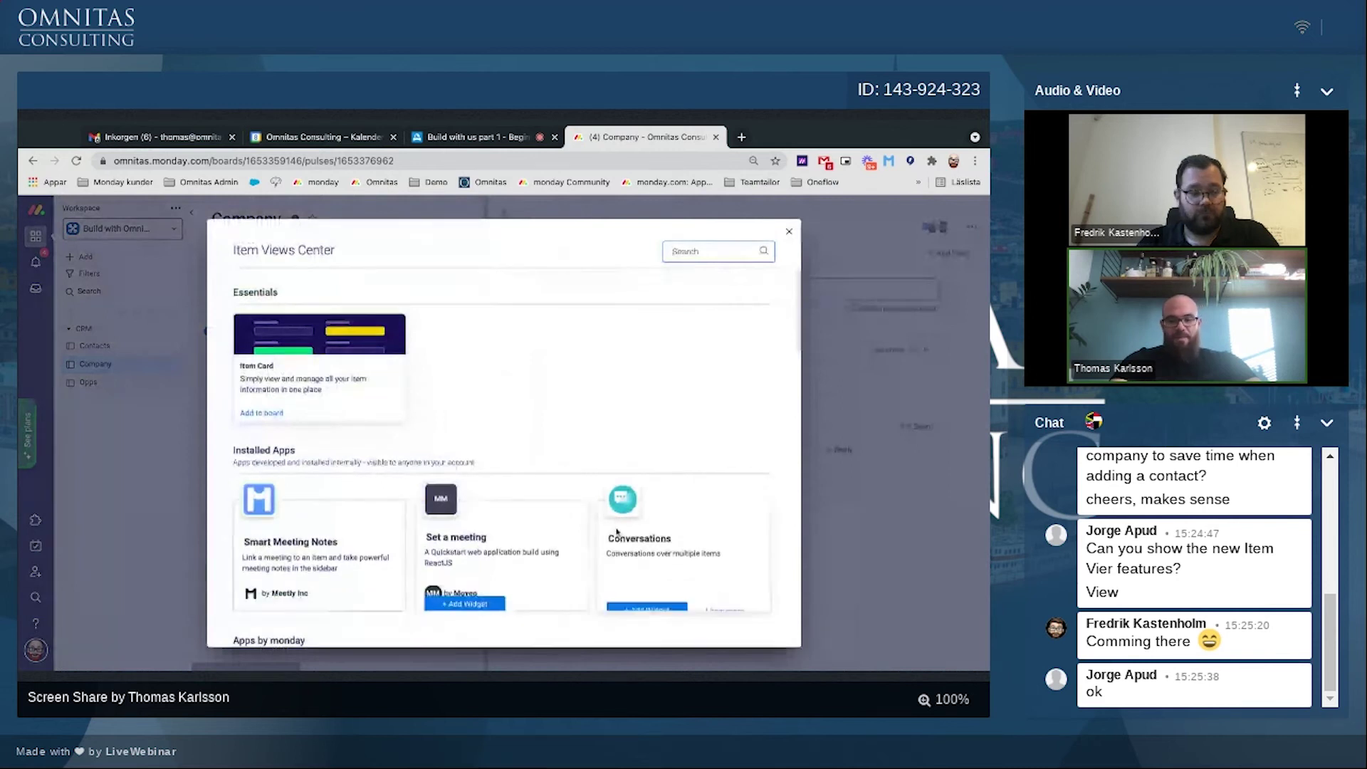
click(639, 594)
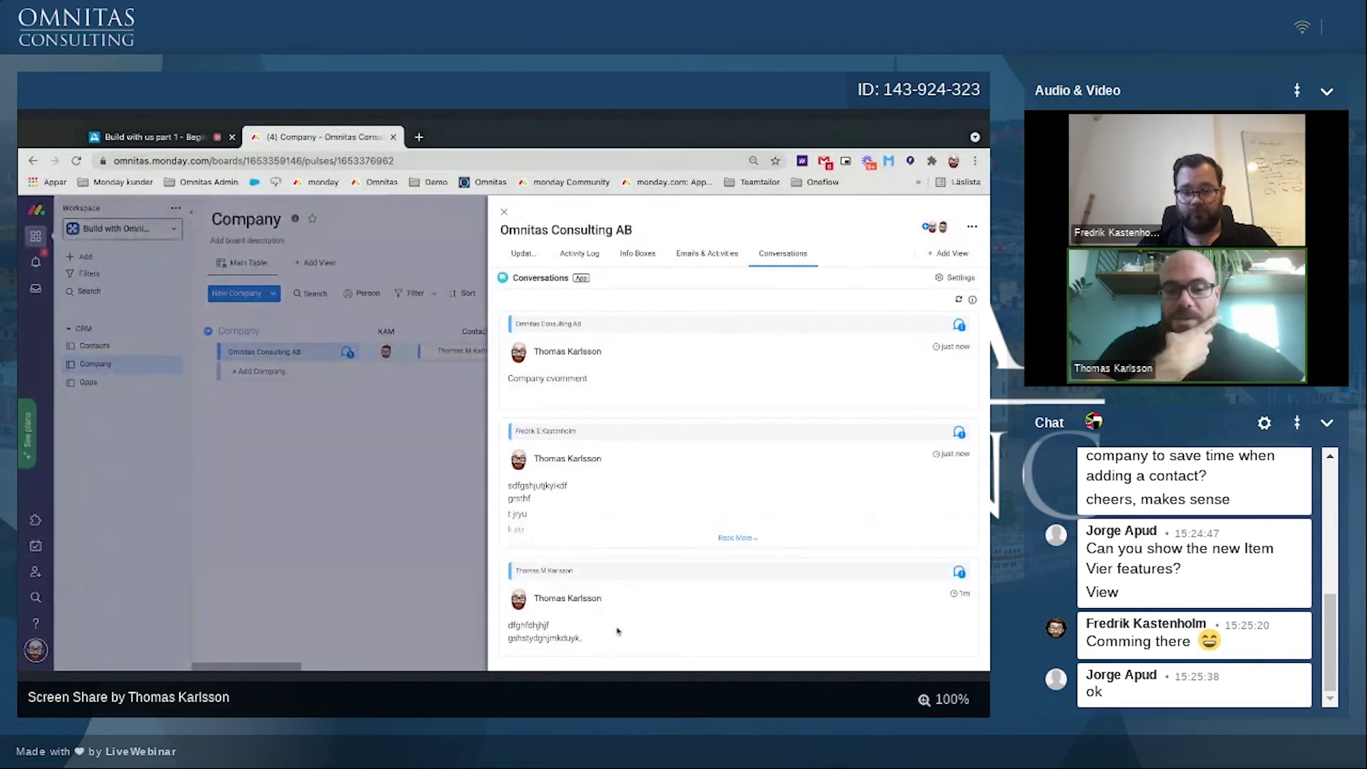
click(583, 623)
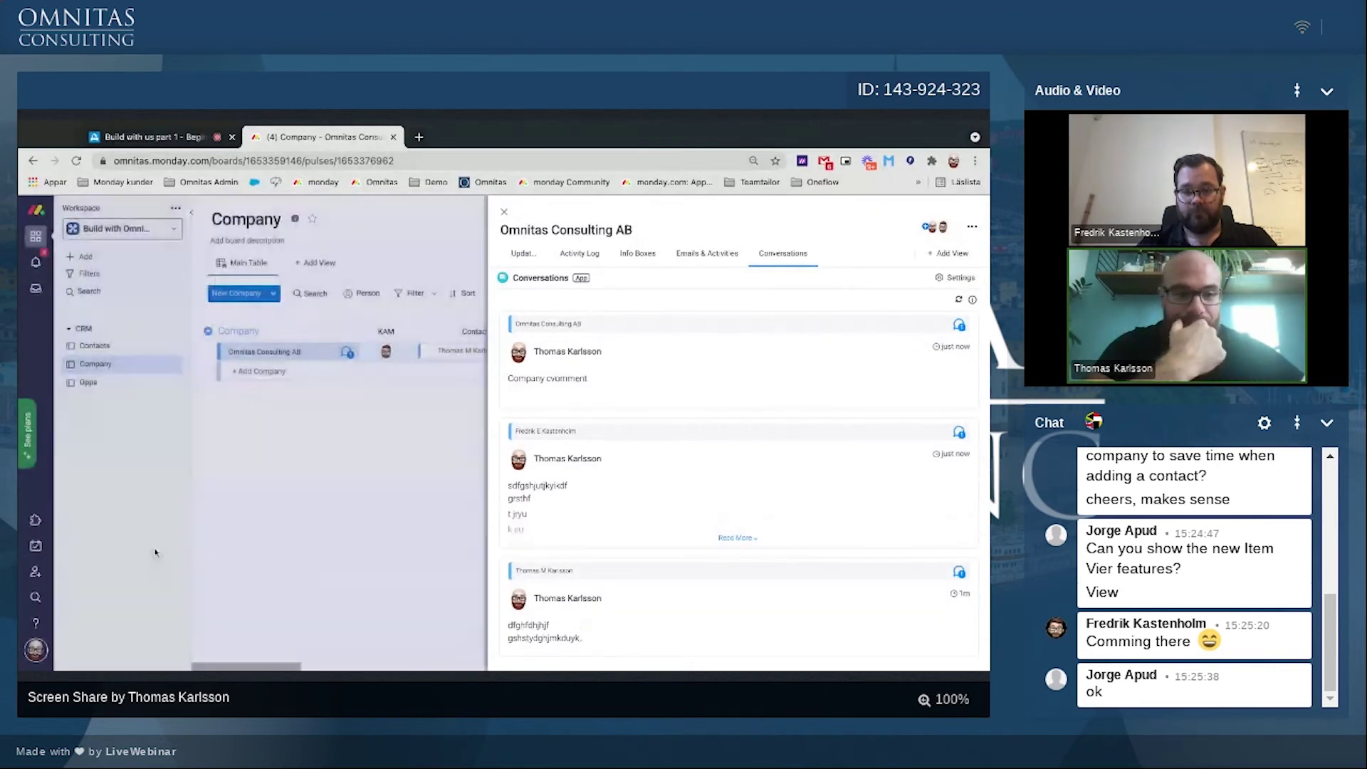
click(838, 450)
text(test)
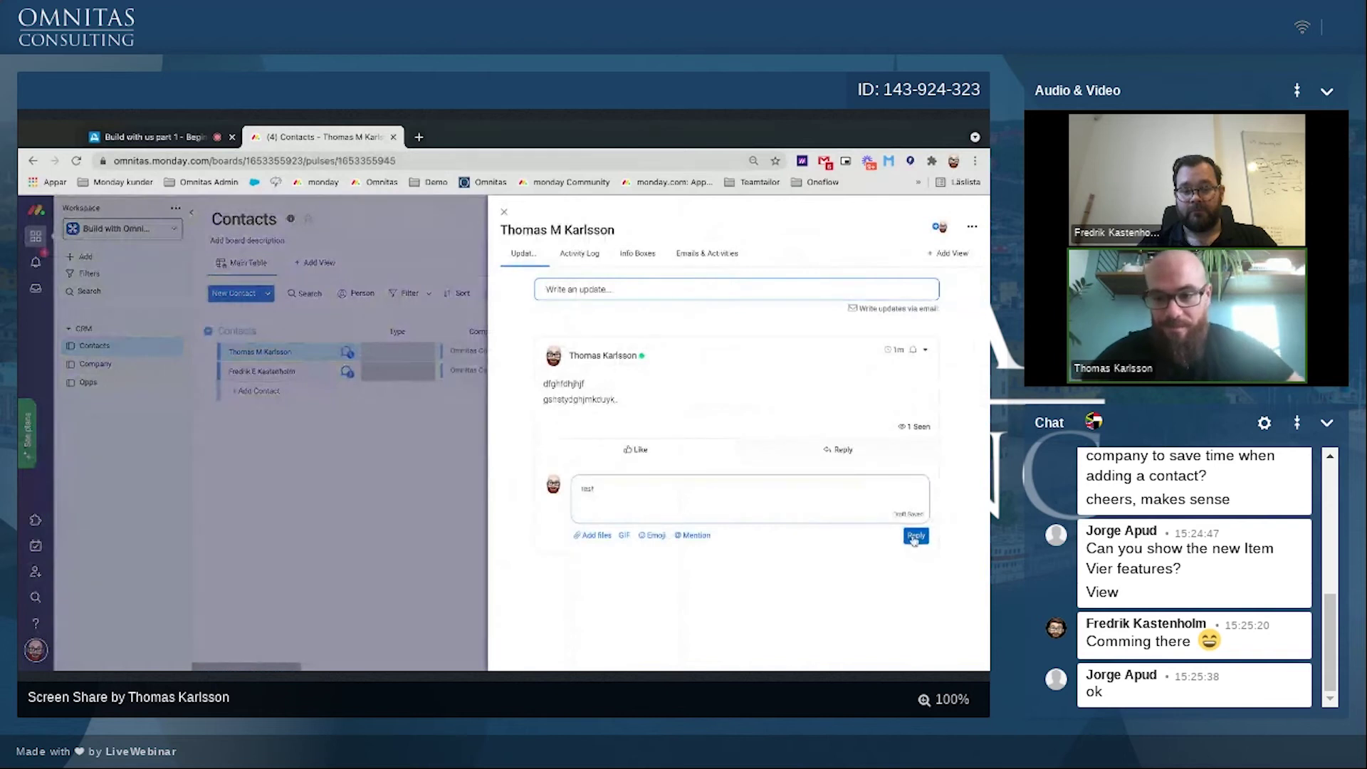
click(917, 536)
Step: Reopen Omnitas Consulting AB on its Conversations view to review the combined feed
click(89, 364)
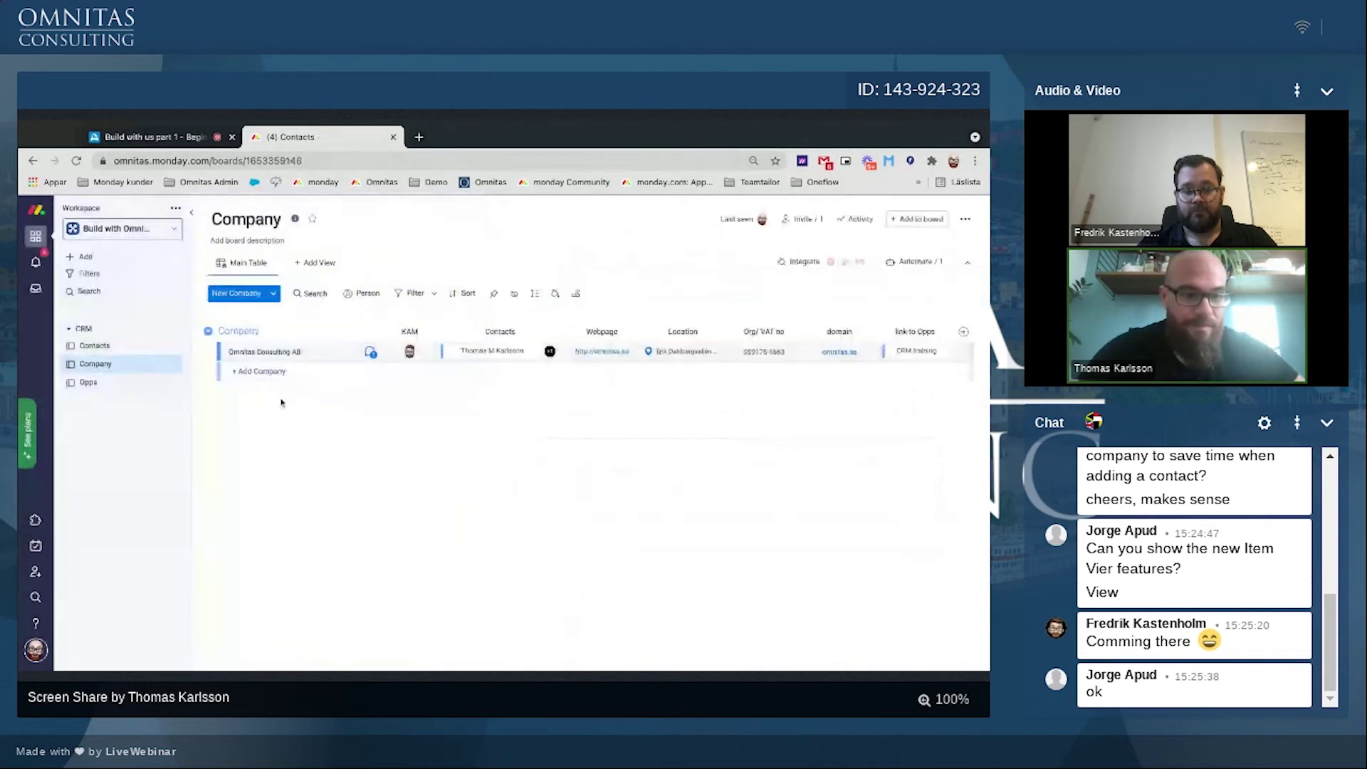
click(342, 360)
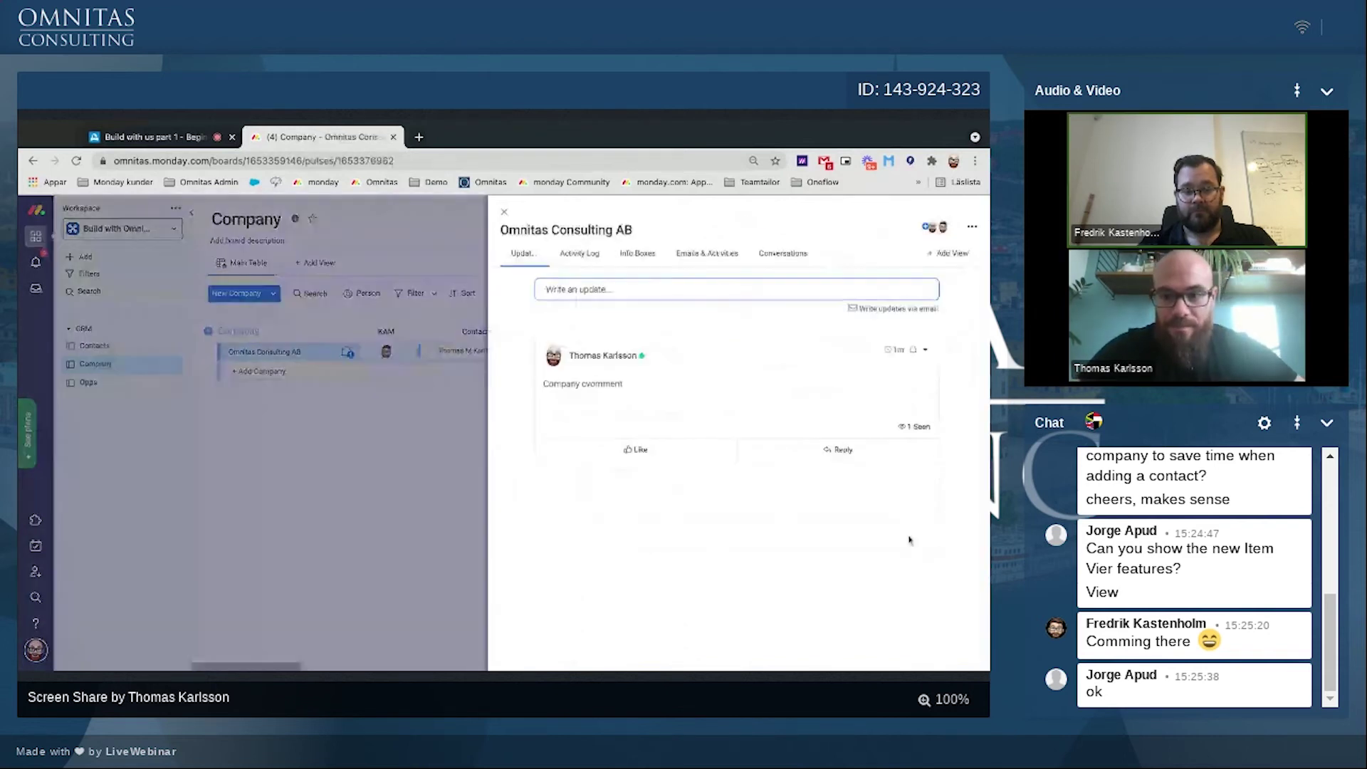
click(783, 253)
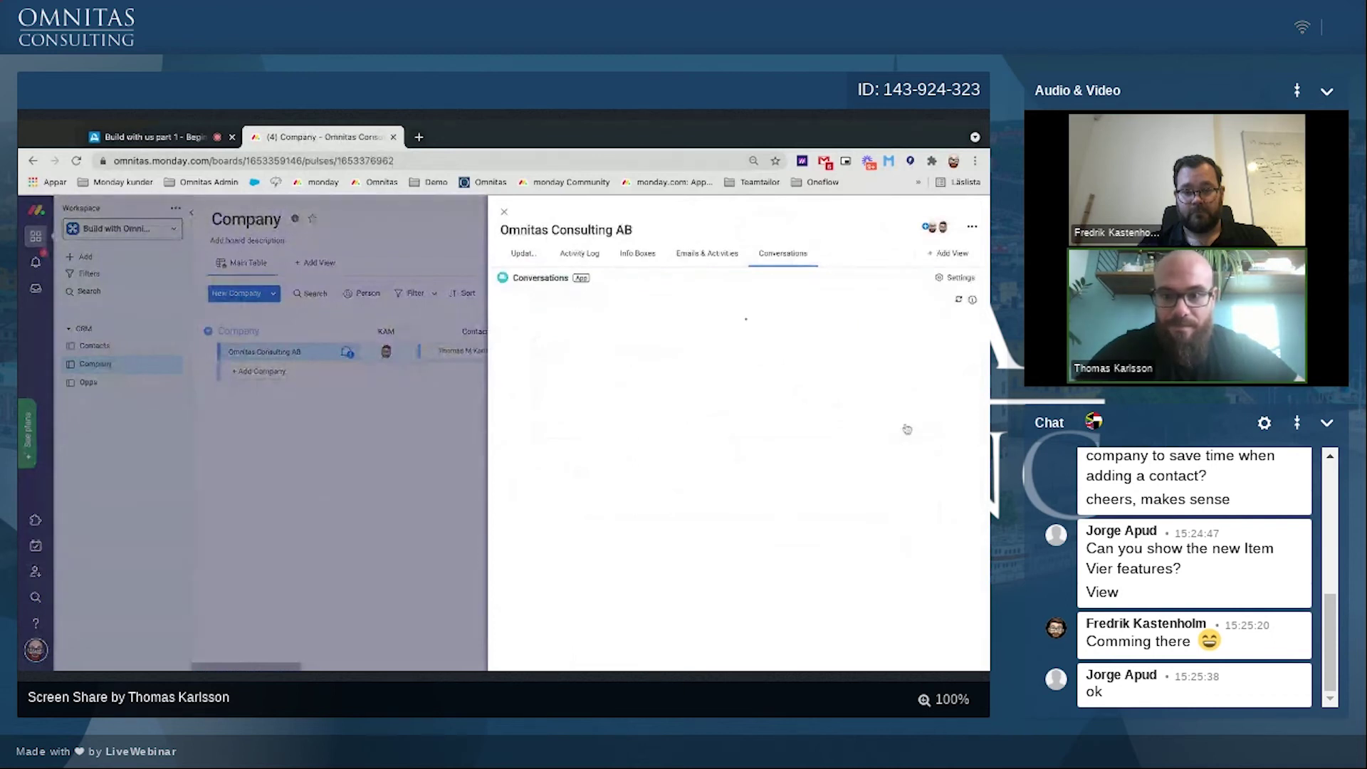
scroll(734, 491, down, 1)
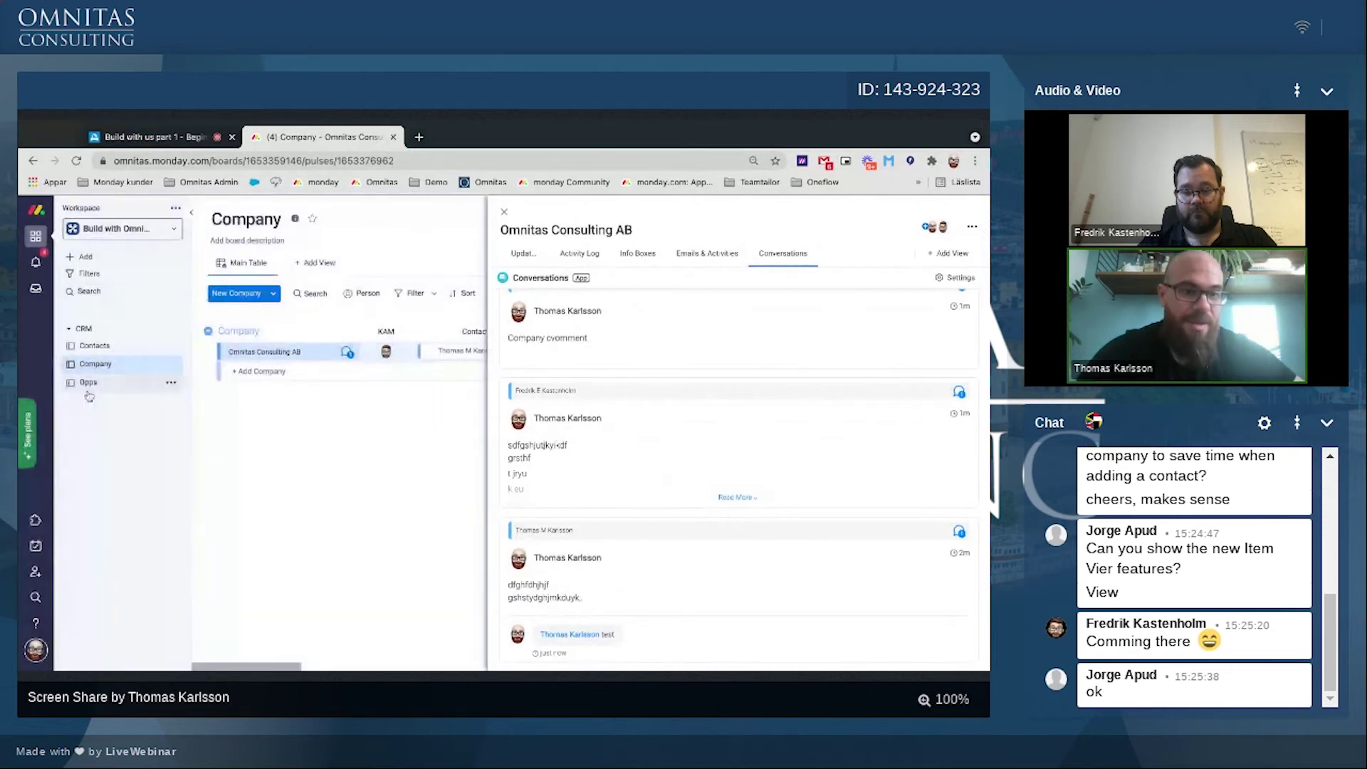
Step: Add the Conversations view to the CRM training opportunity on the Opps board
click(88, 383)
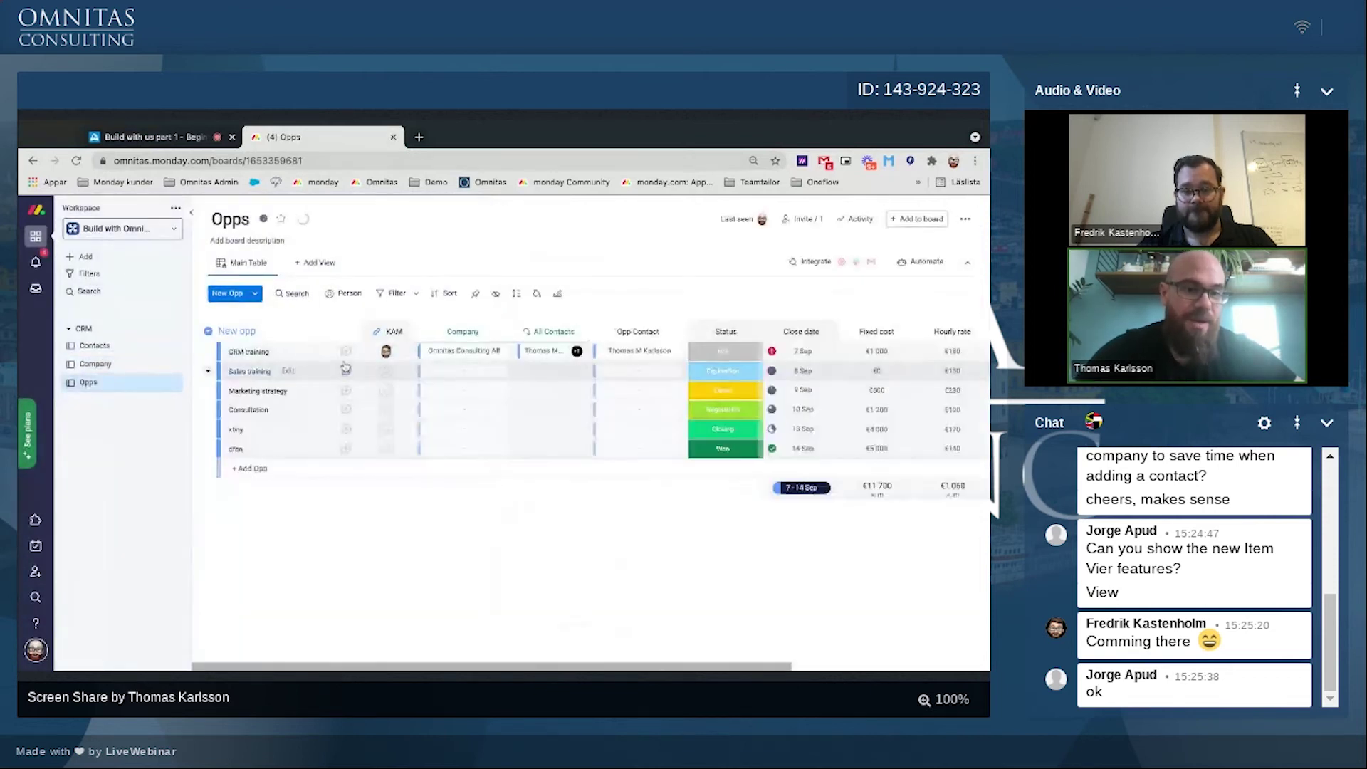
click(346, 351)
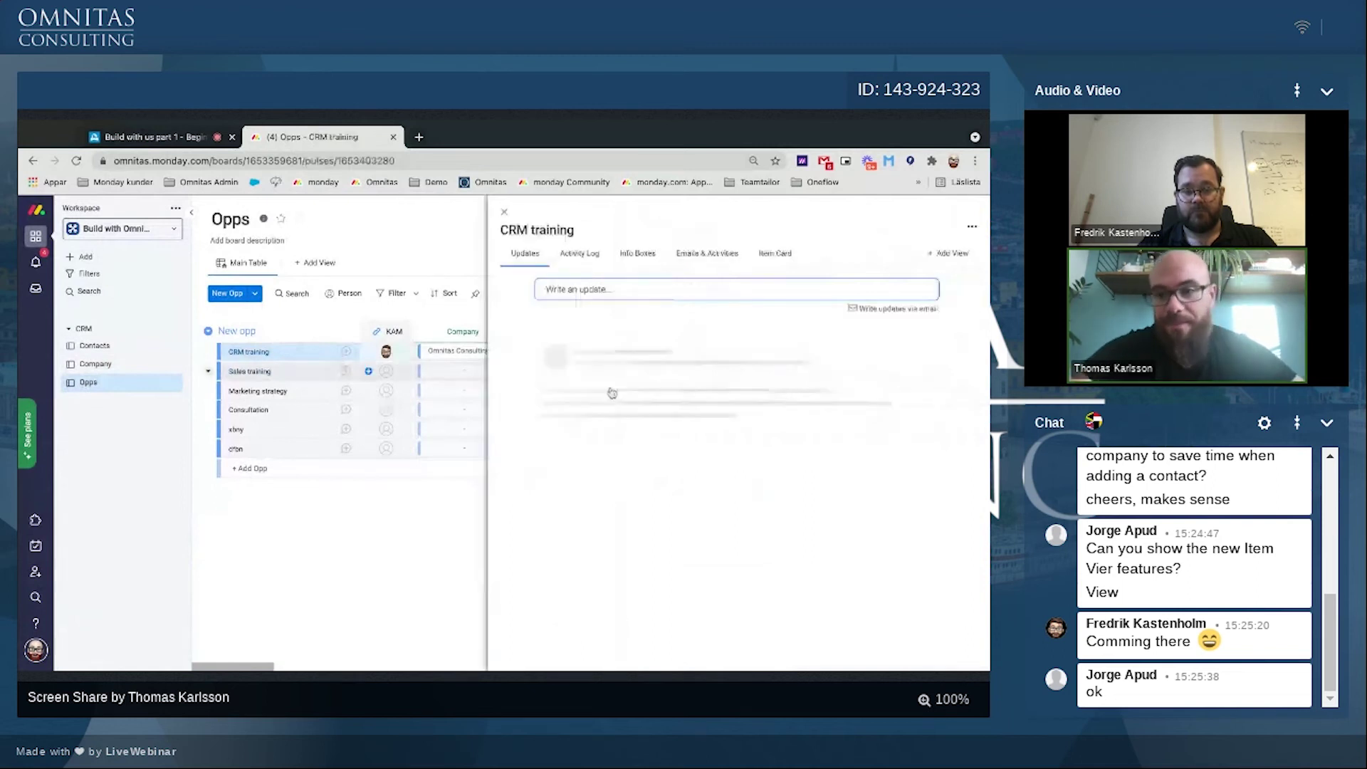
click(941, 255)
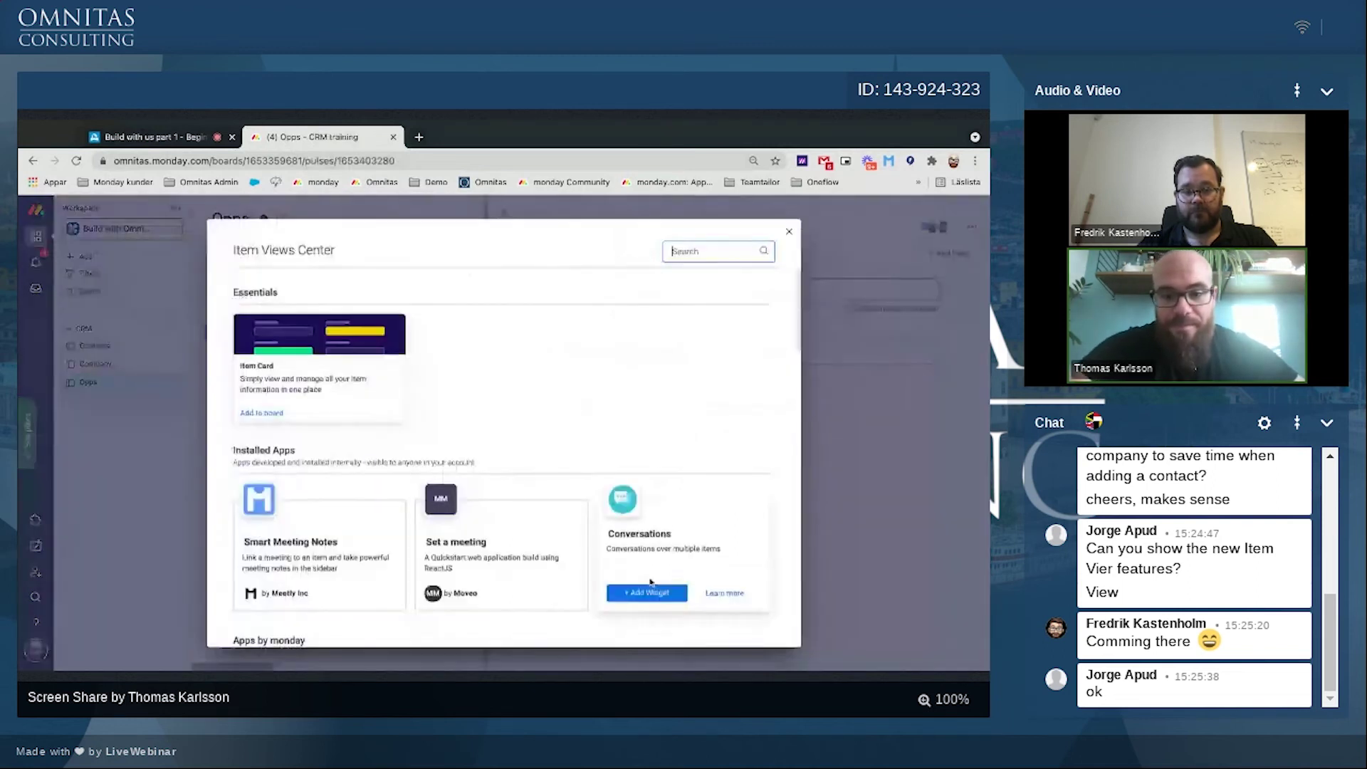
click(653, 591)
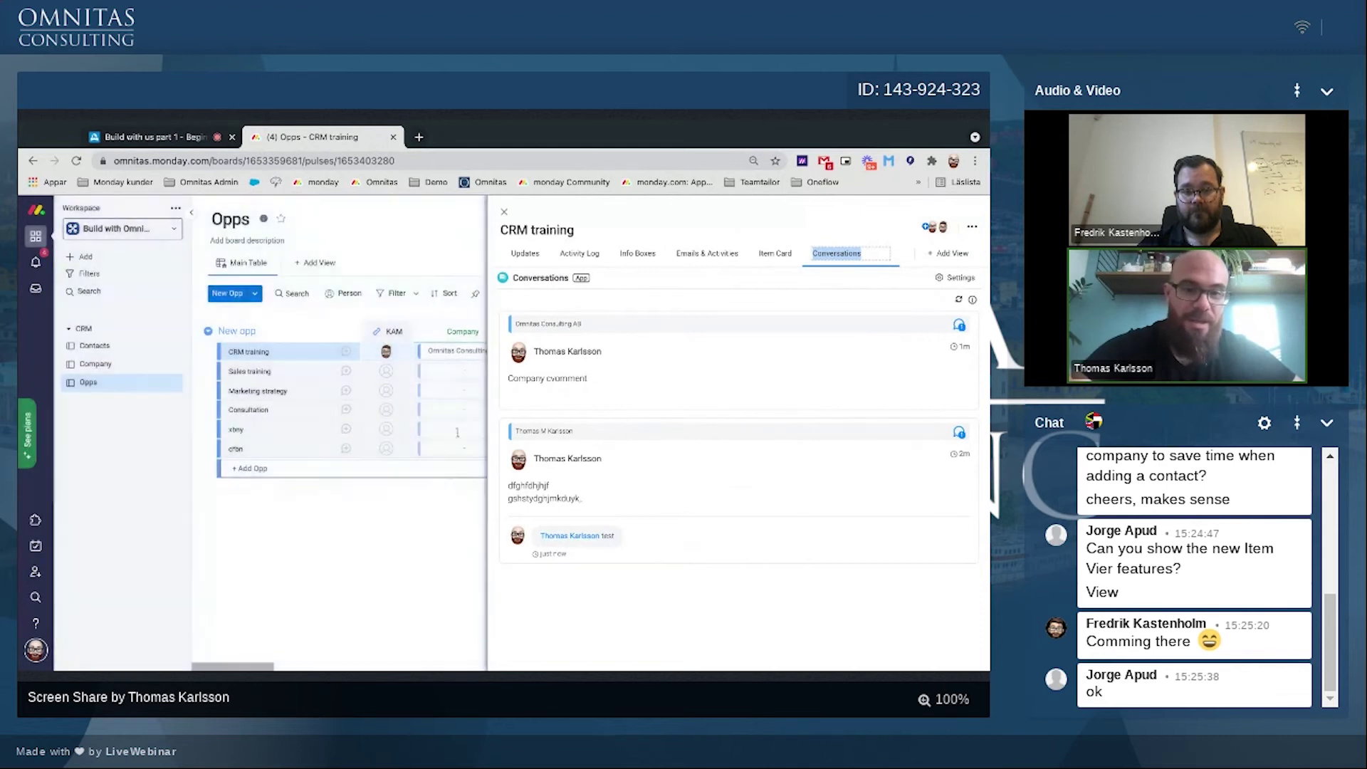
click(505, 212)
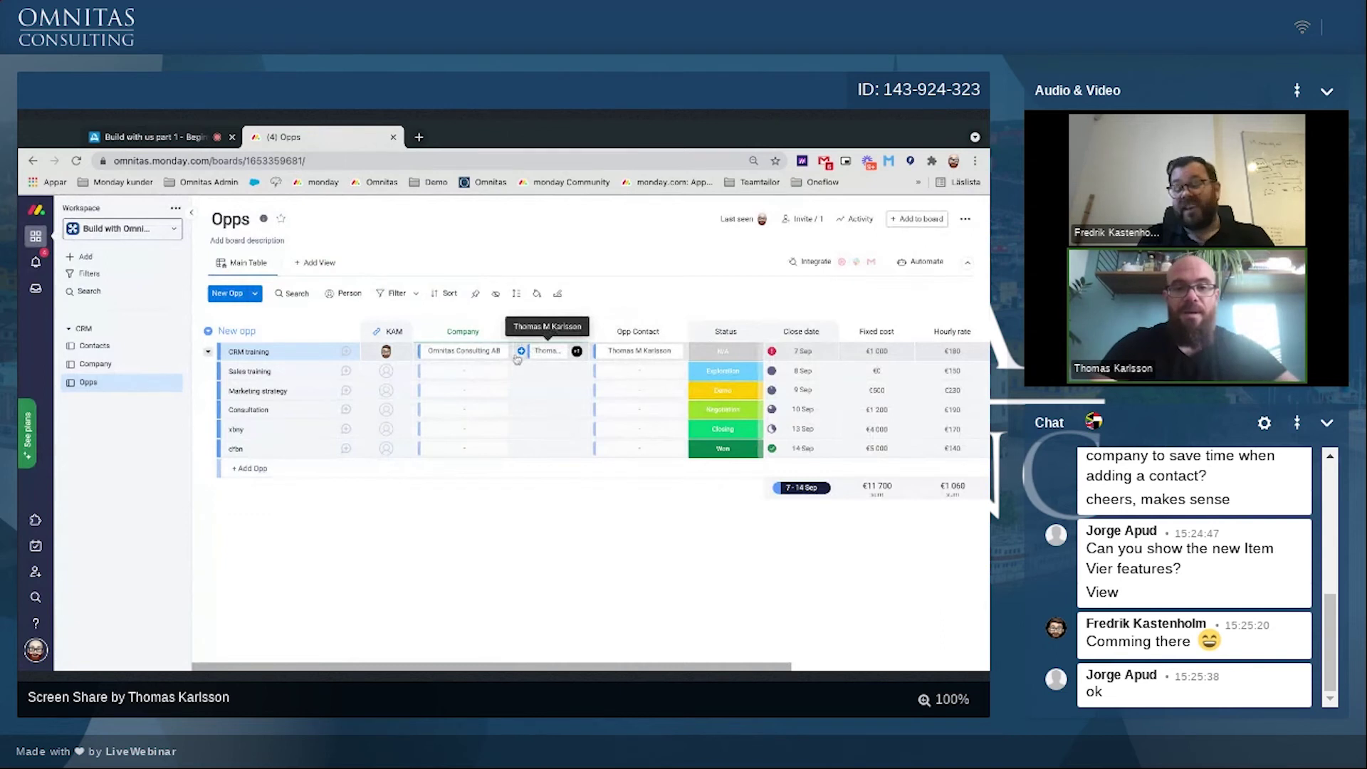
Step: Try, then turn off, chain-of-linked-items updates in Conversations settings, and reopen CRM training
click(345, 351)
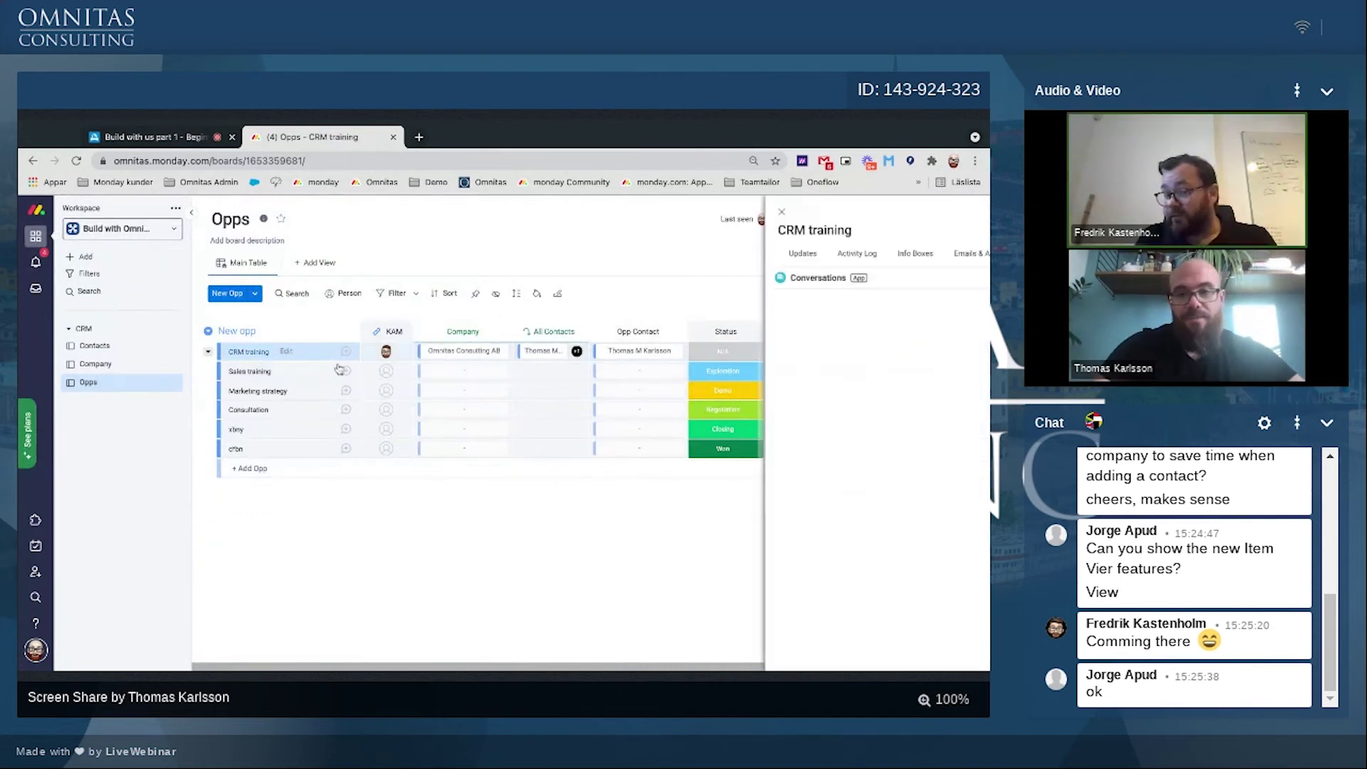
click(954, 278)
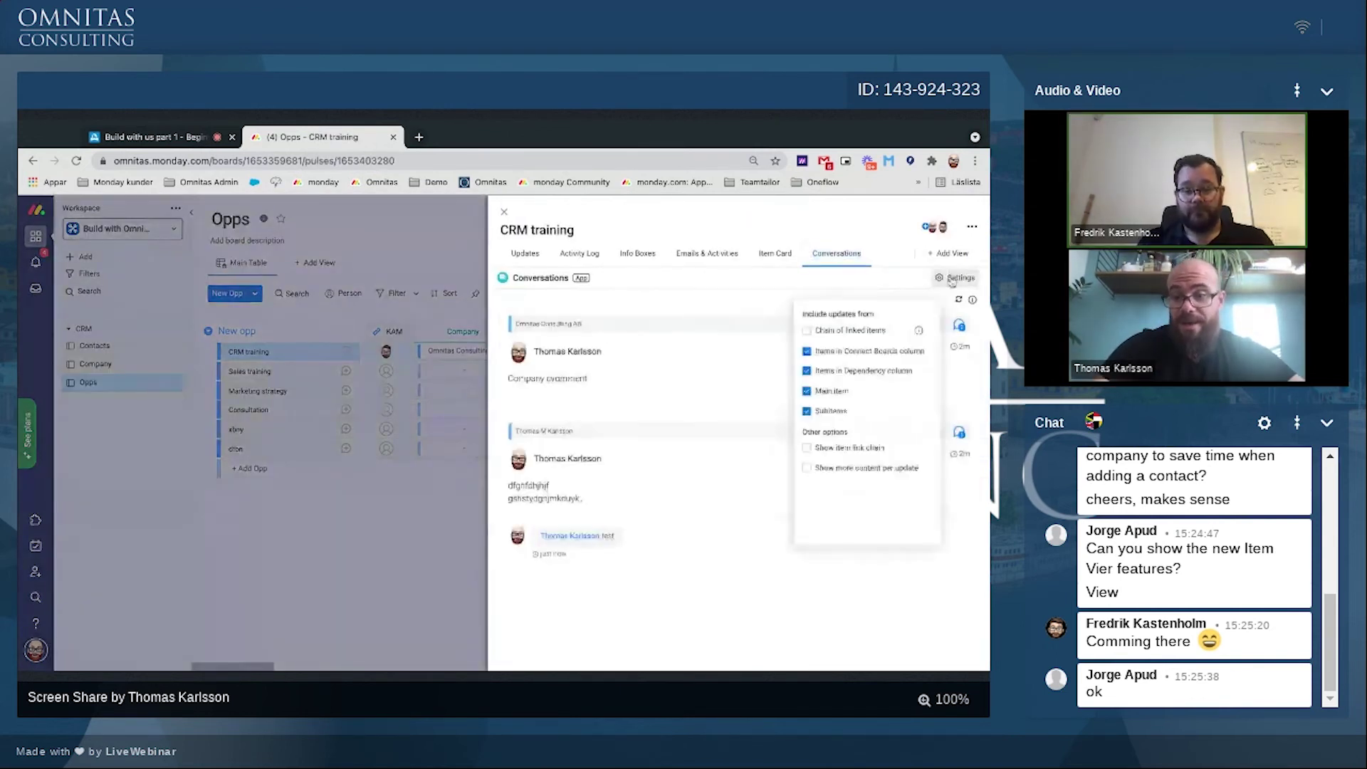
click(807, 331)
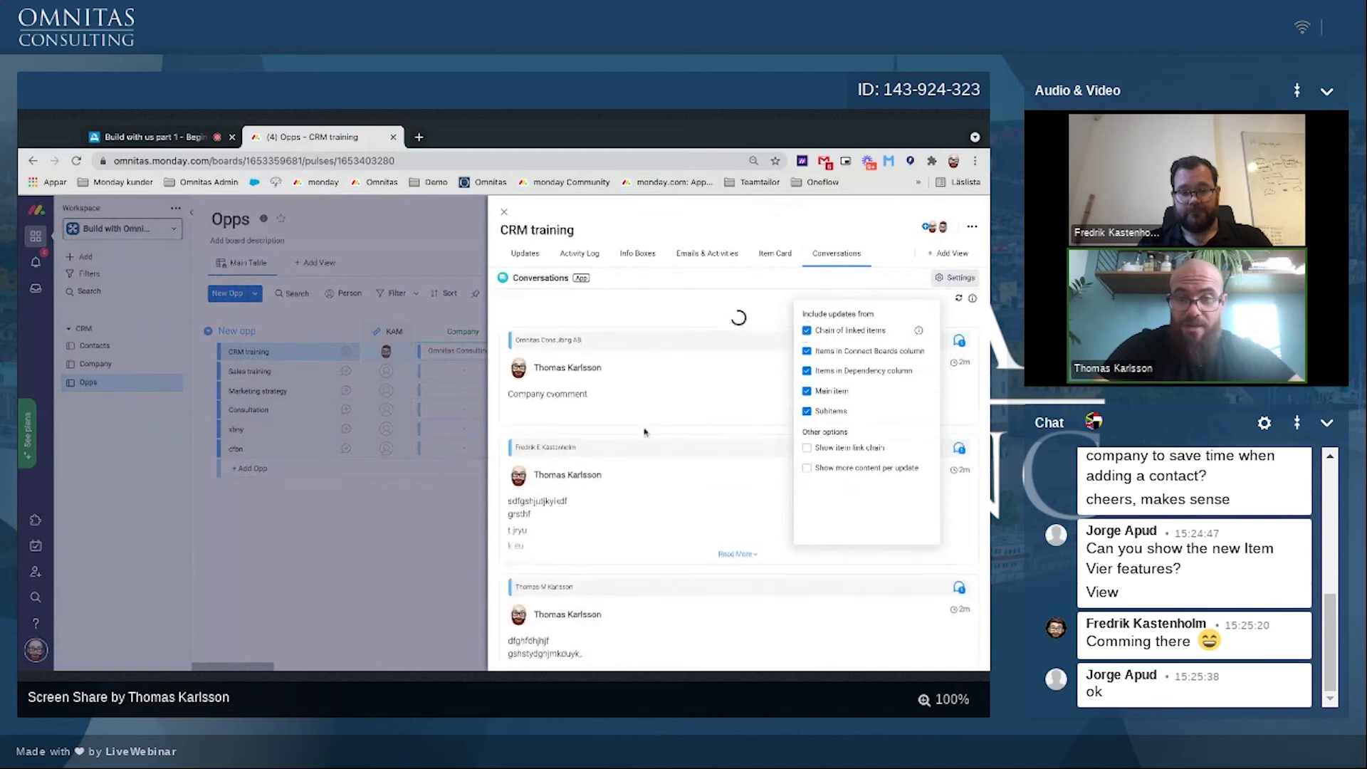
scroll(541, 511, down, 2)
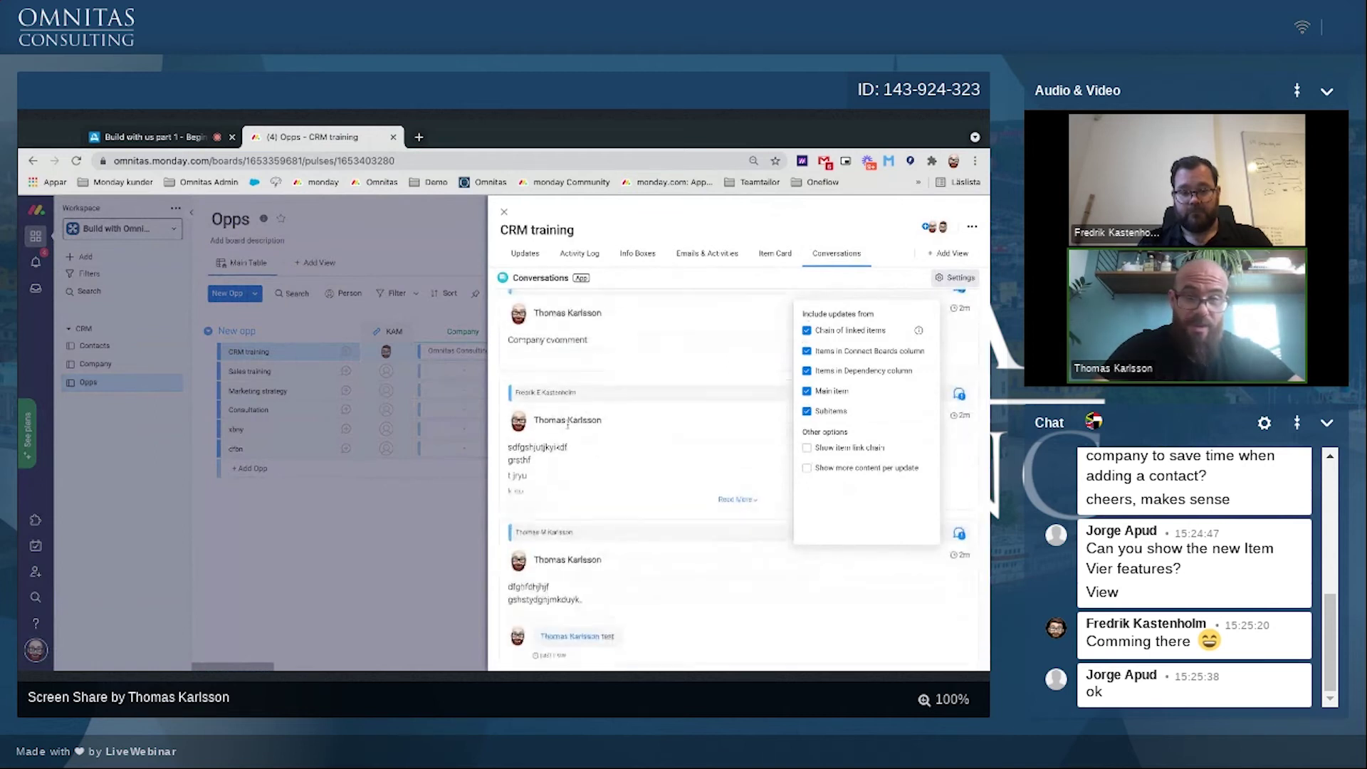
click(807, 330)
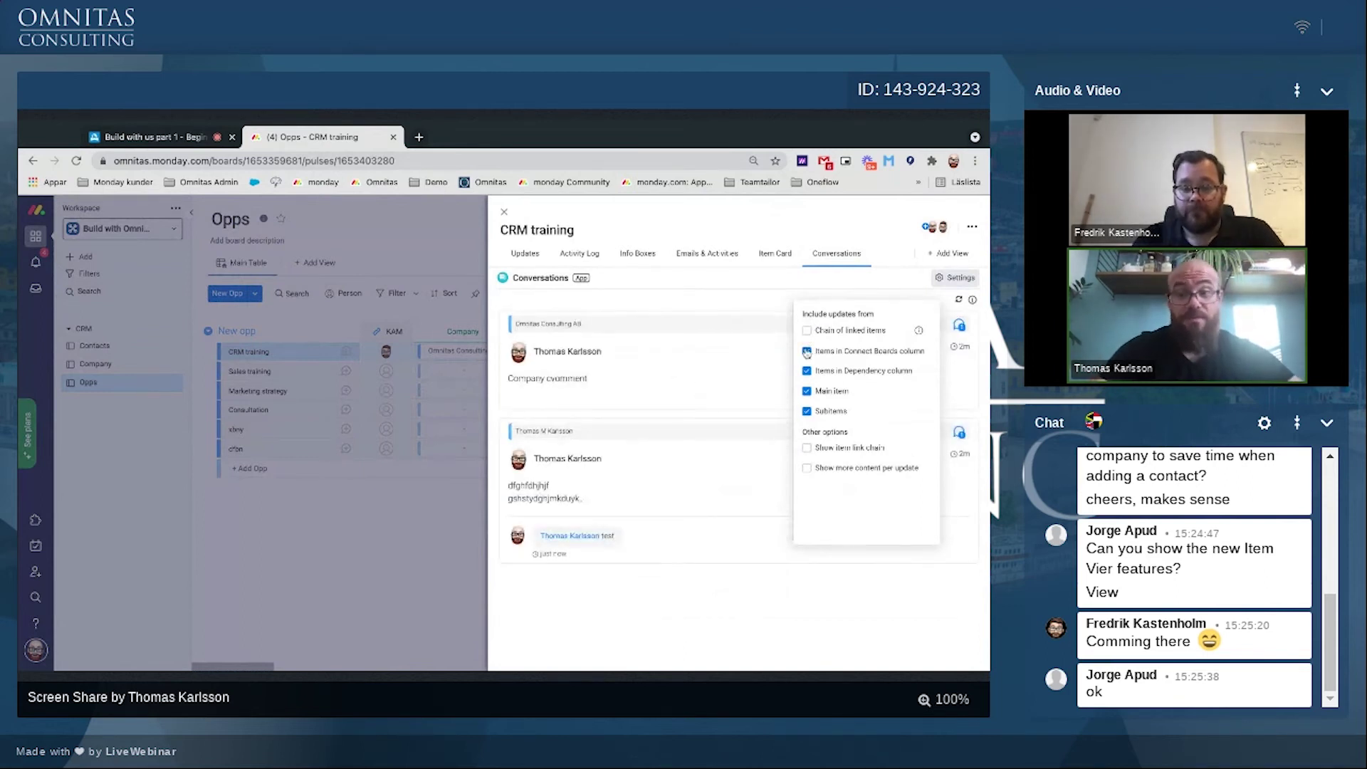
click(503, 214)
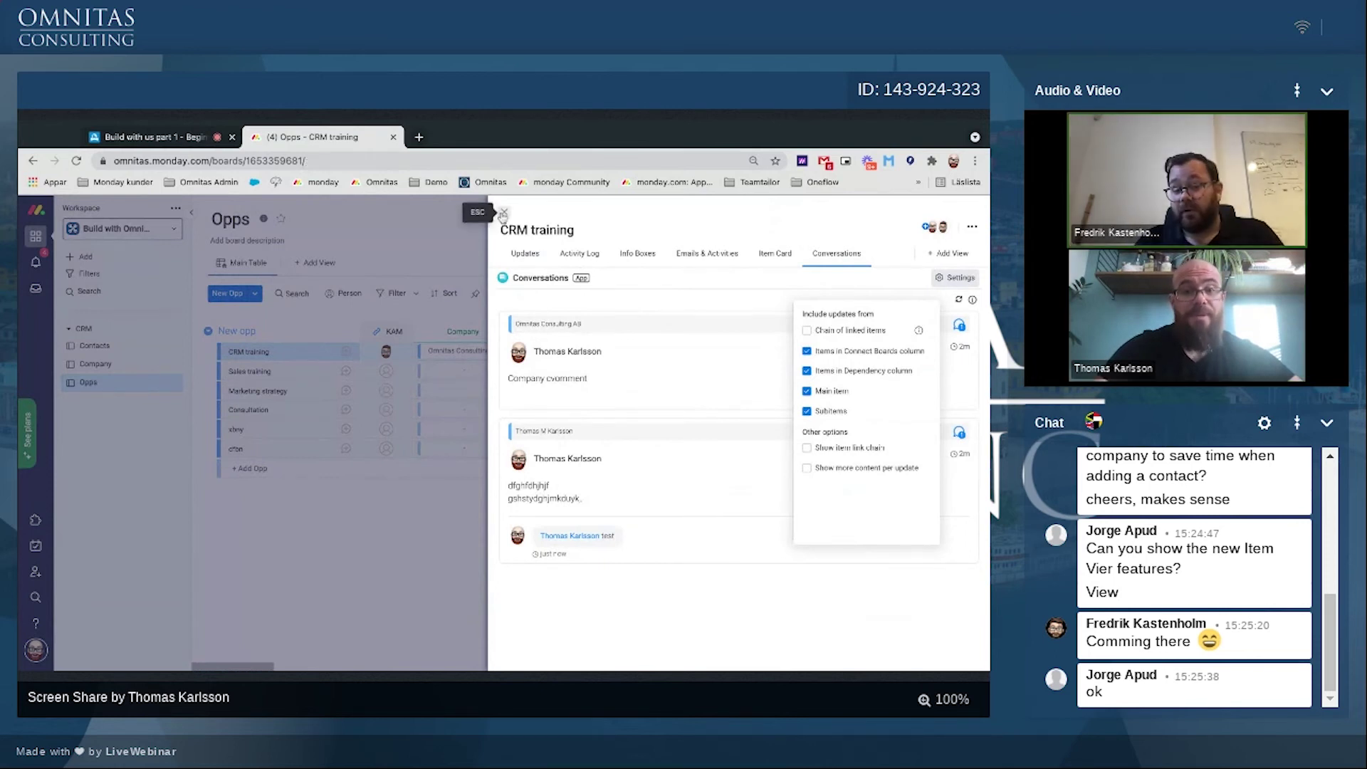
click(359, 356)
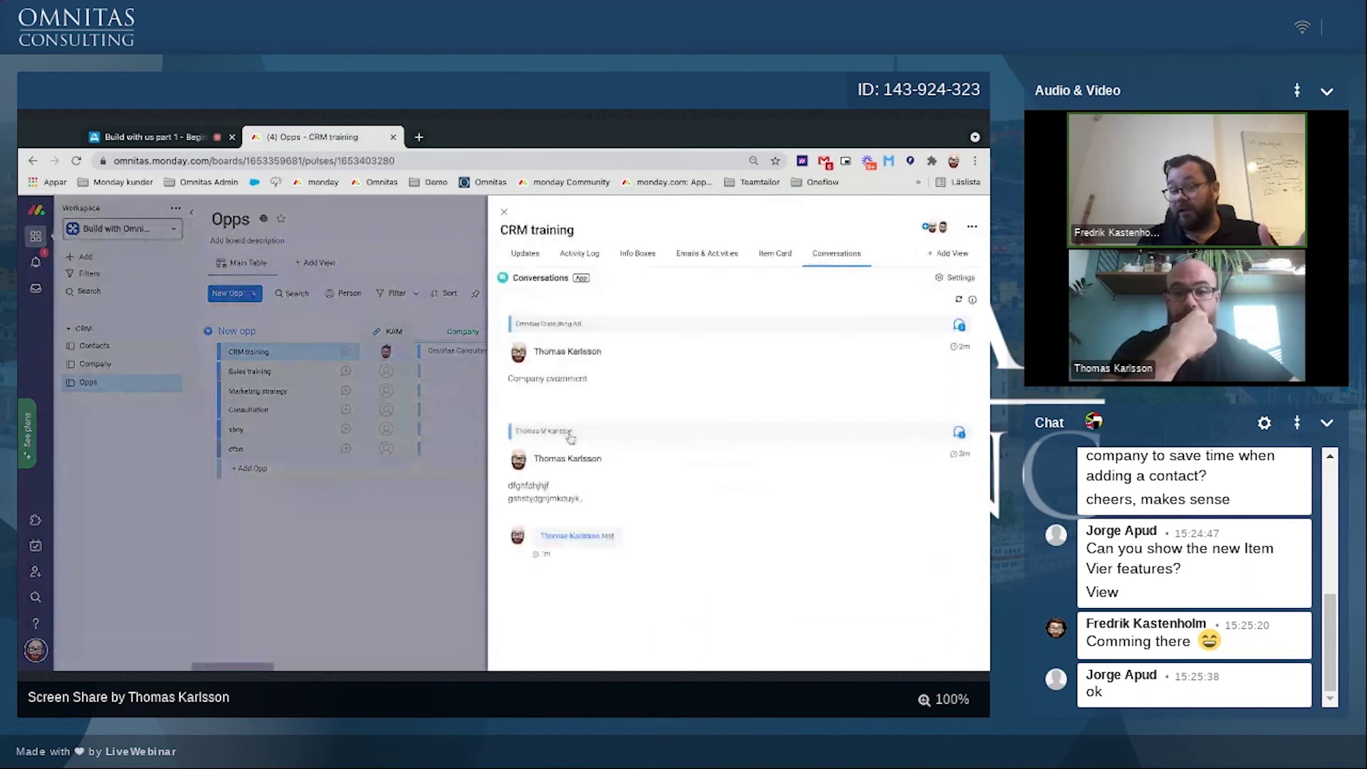
Step: Add the Item Card view to favourites and set it as the board default
click(763, 261)
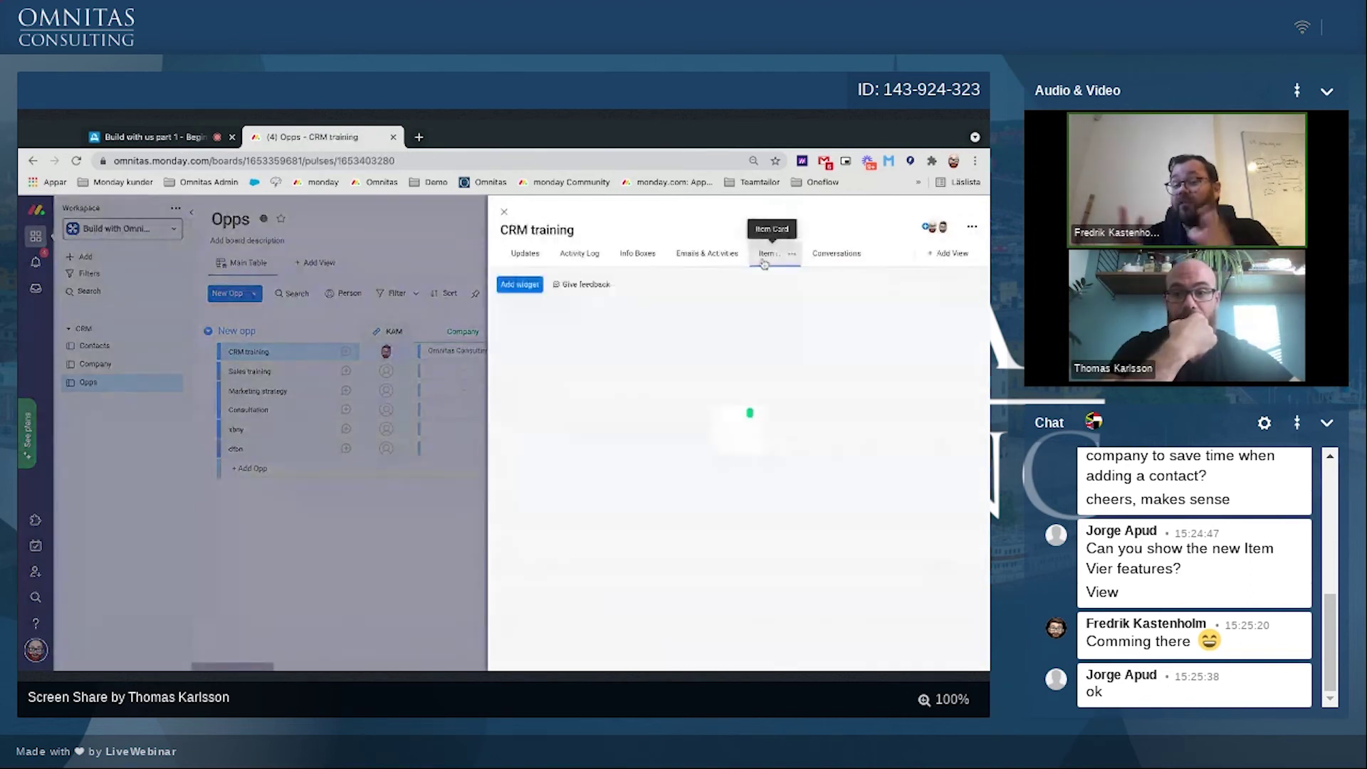
click(792, 254)
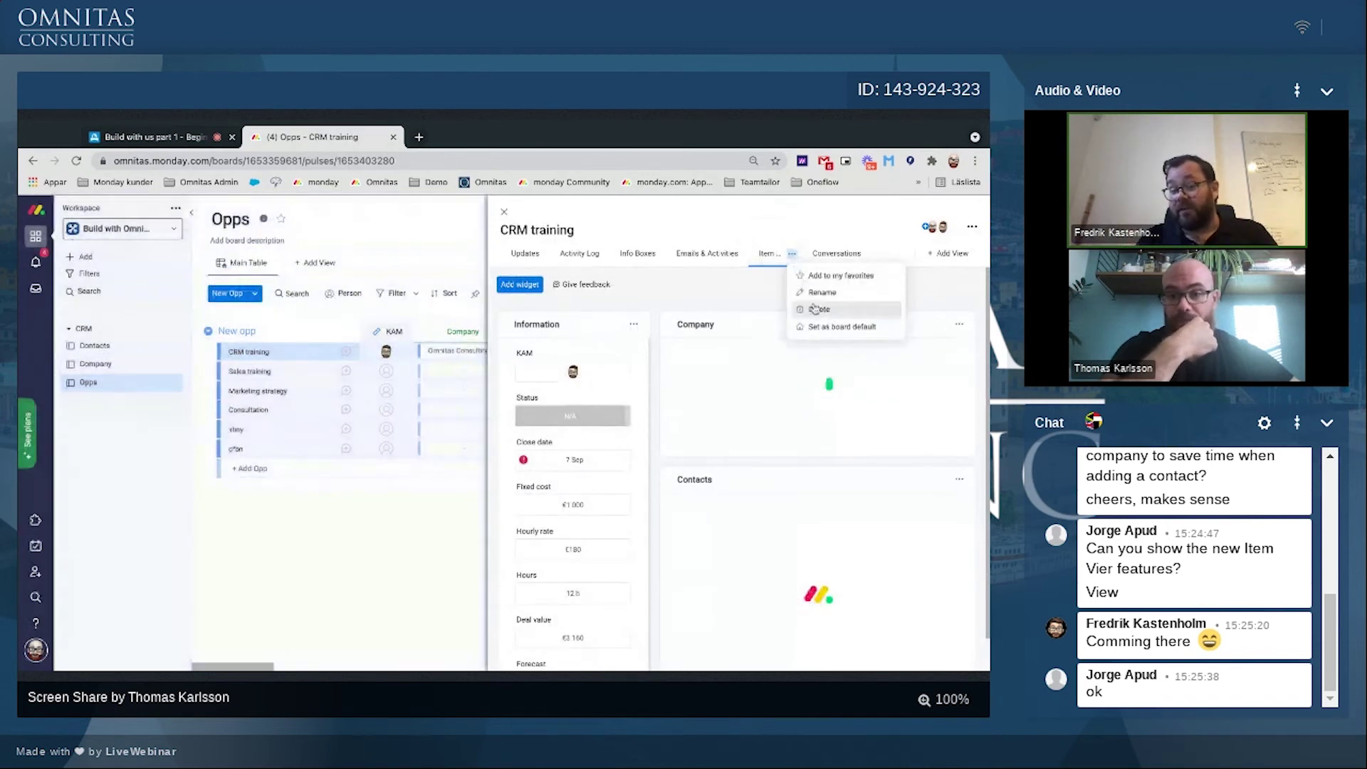
click(840, 275)
click(593, 253)
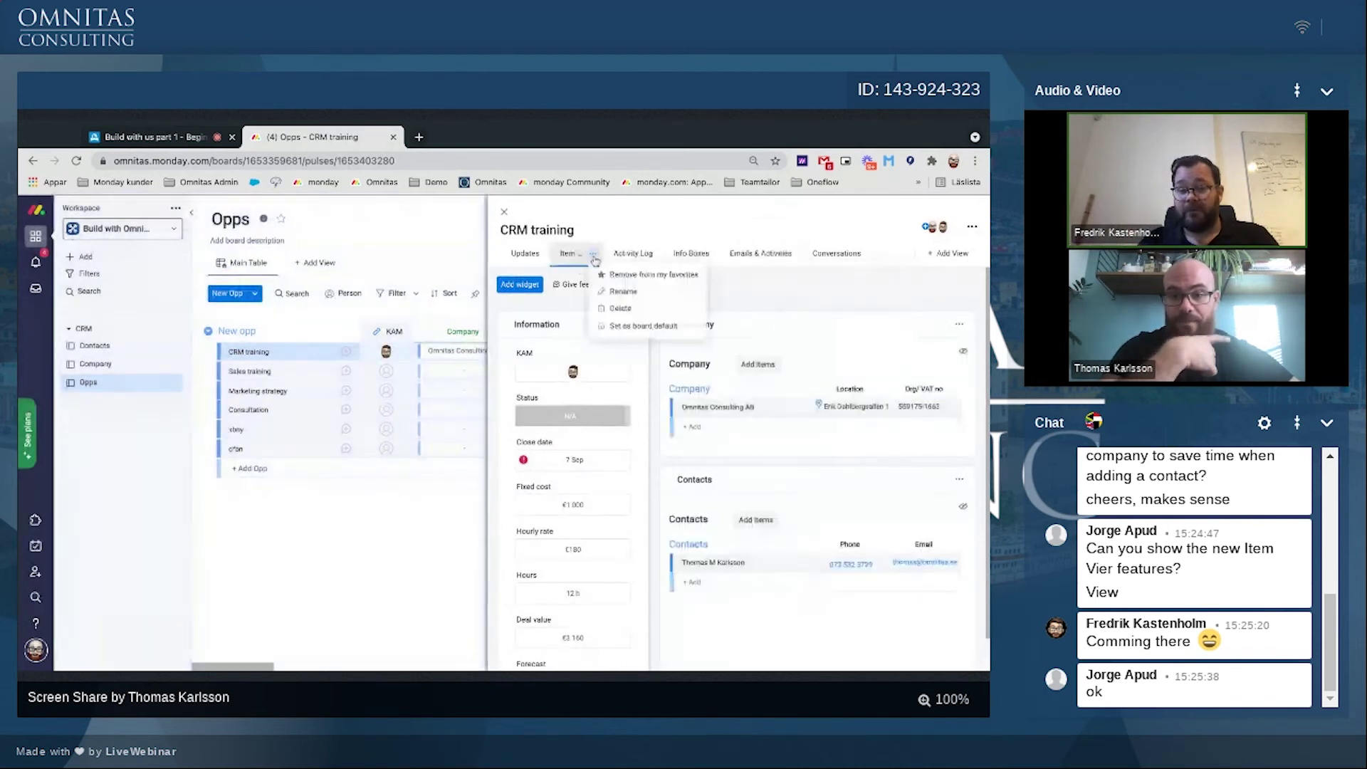
click(619, 327)
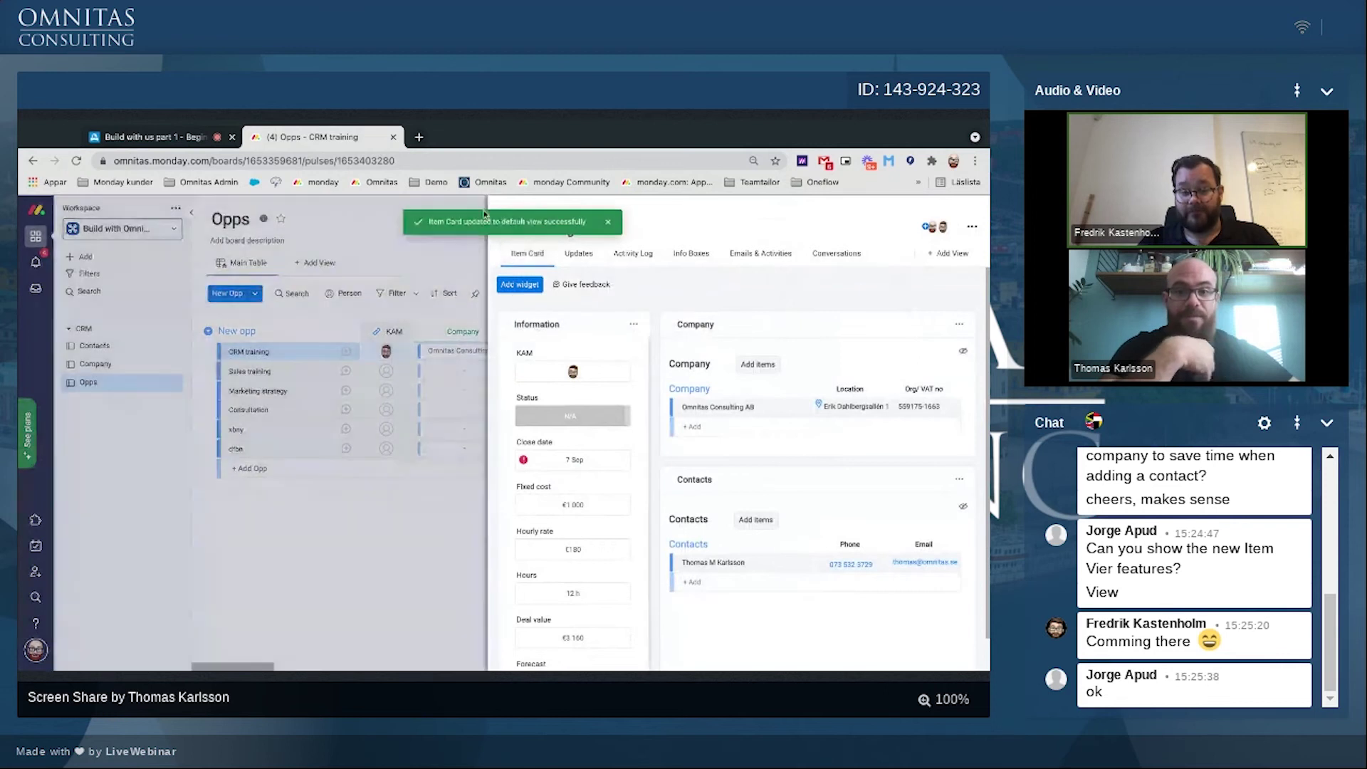
click(544, 253)
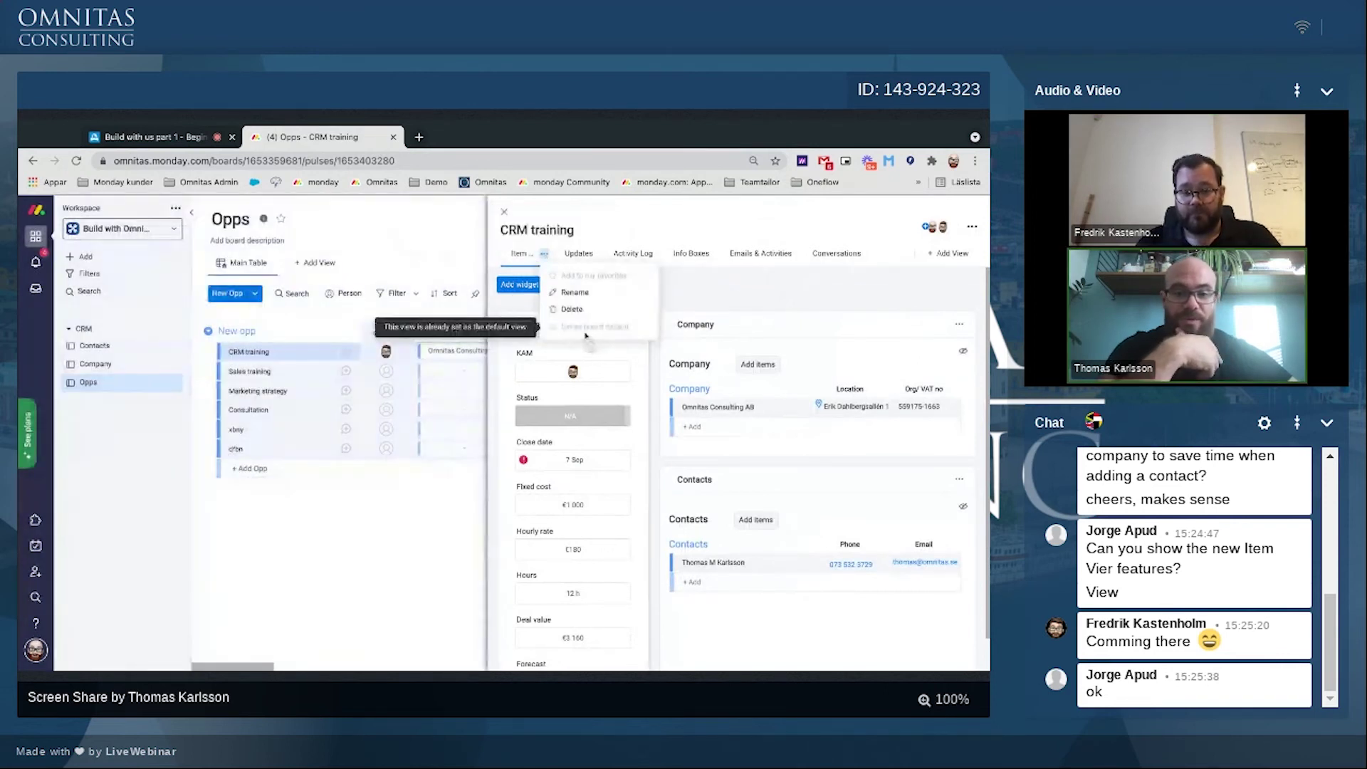
click(401, 531)
Step: Reopen CRM training to confirm it now opens on the Item Card
click(503, 213)
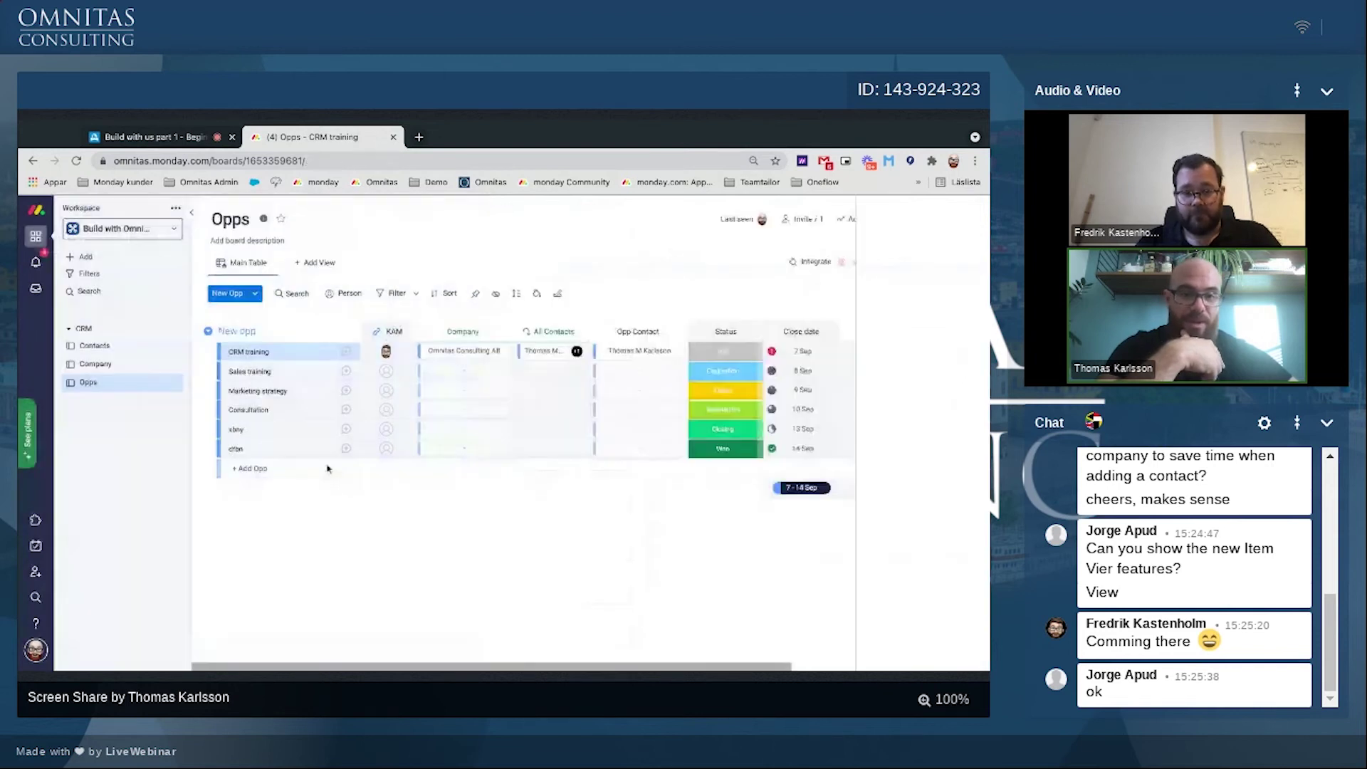
click(331, 356)
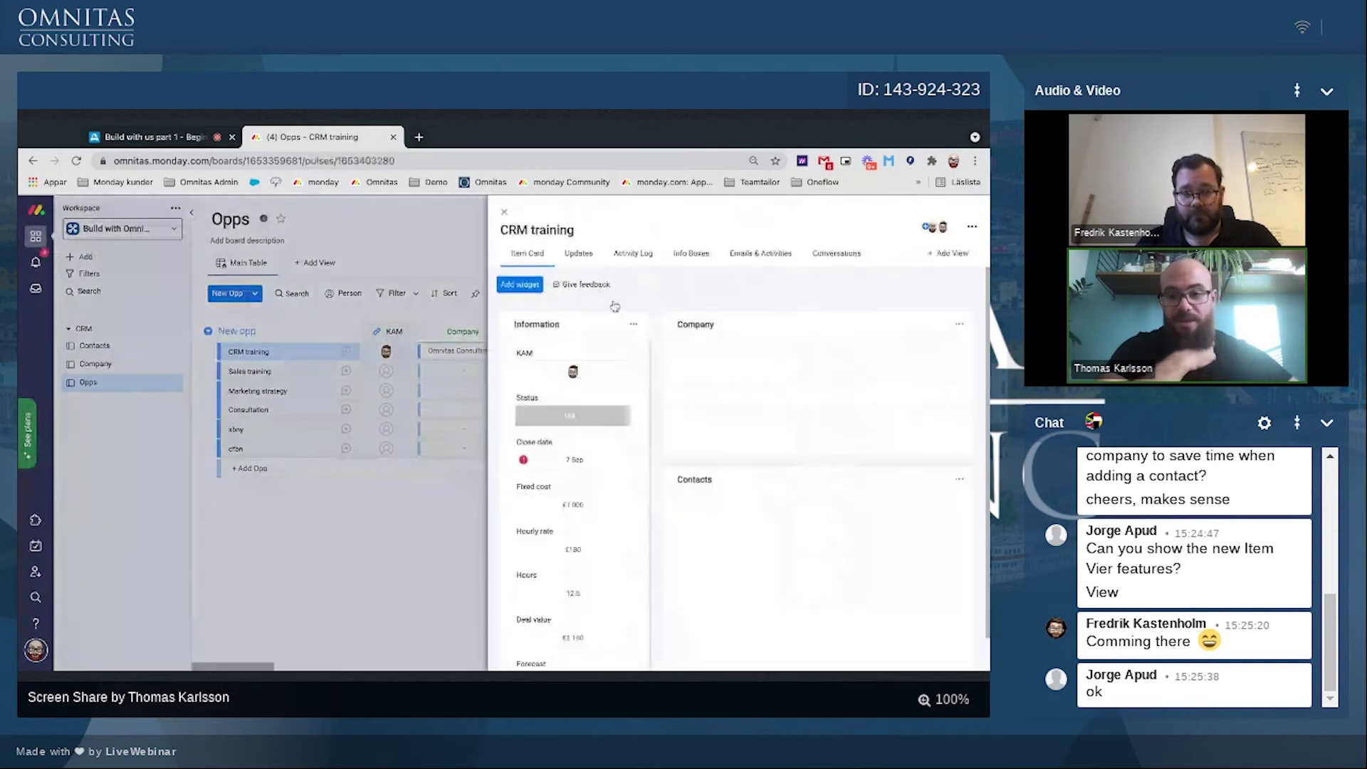
click(330, 362)
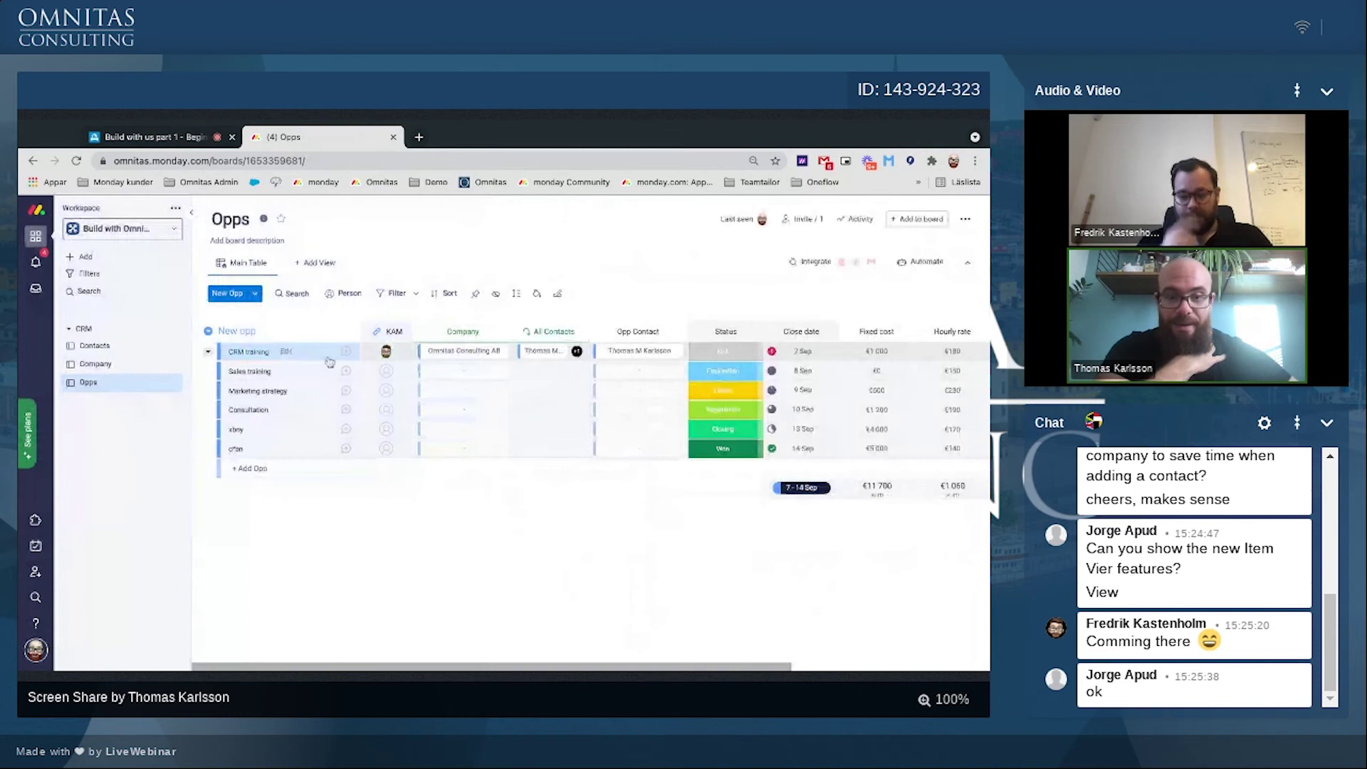
click(329, 360)
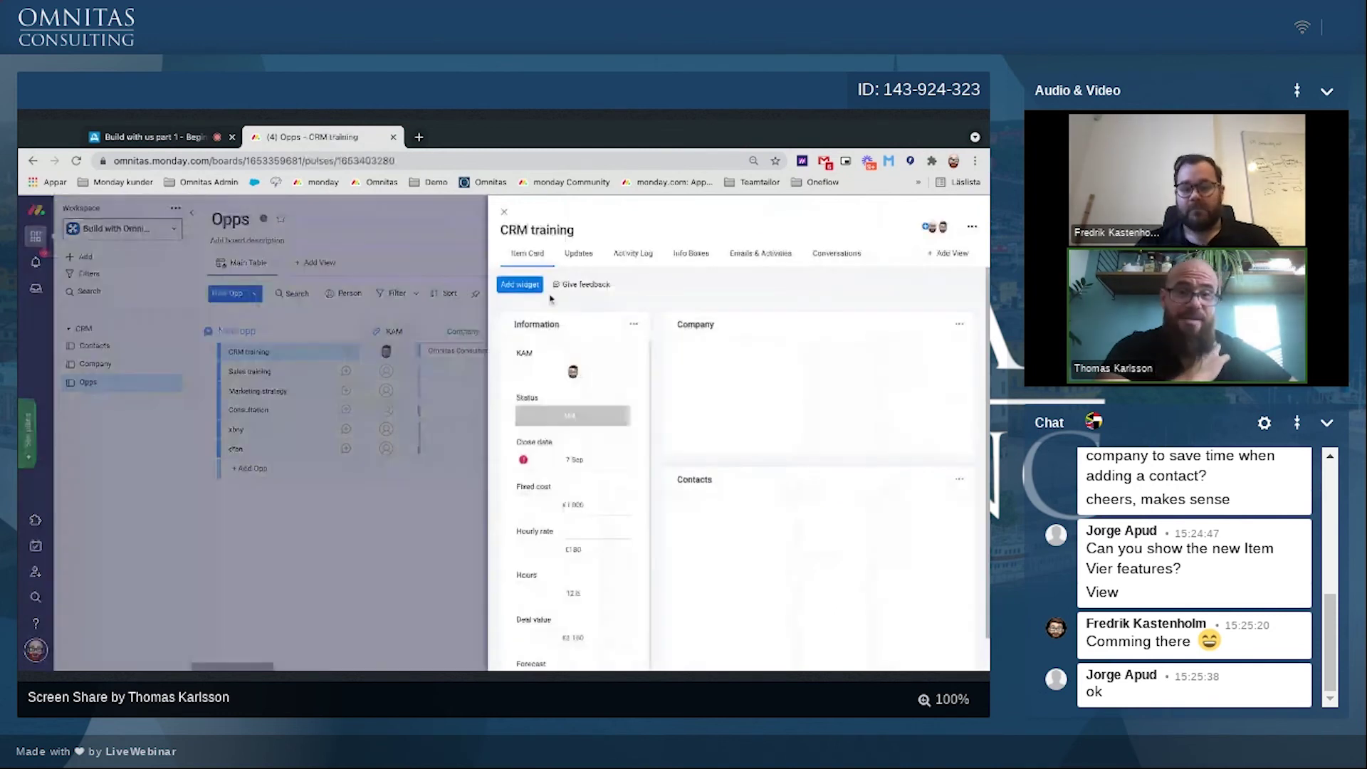
click(520, 284)
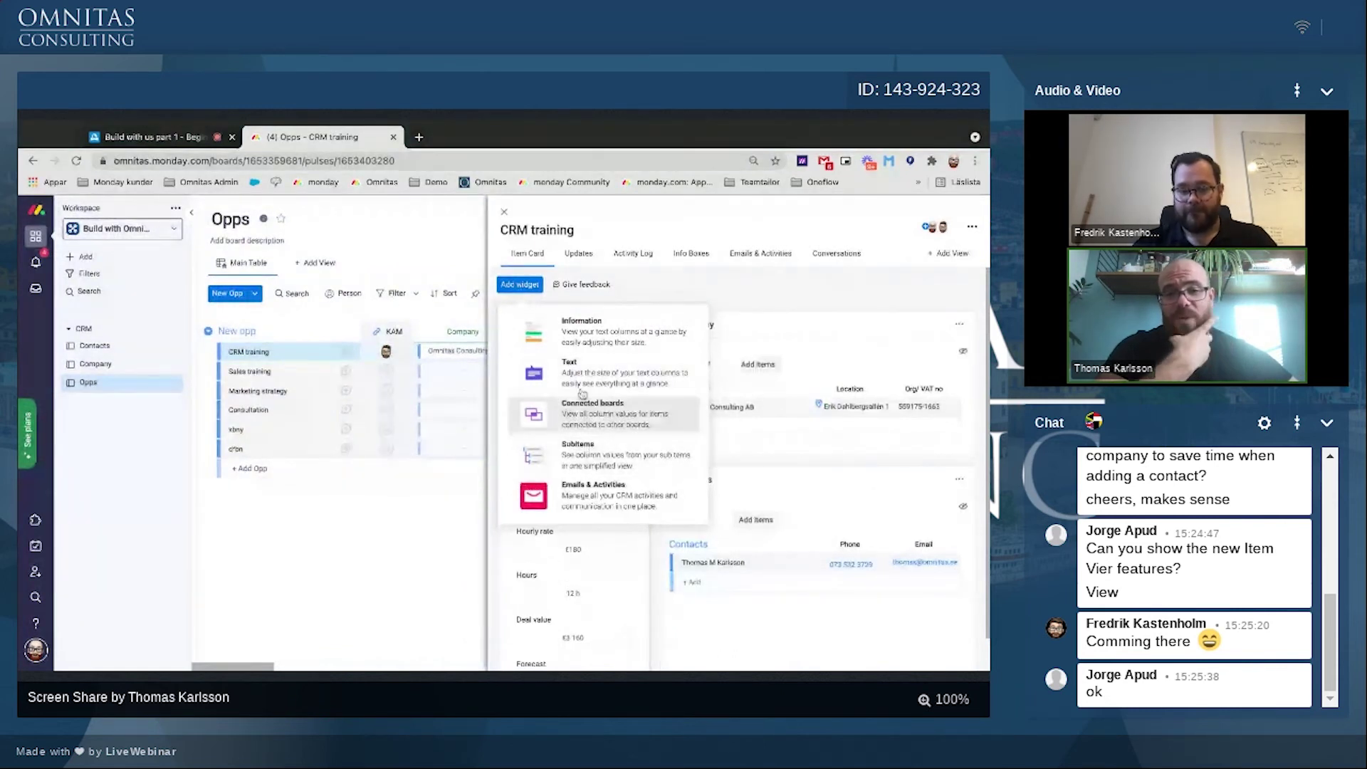
Step: Widen the CRM training card, narrow its Company and Contacts widgets, then close it
click(757, 375)
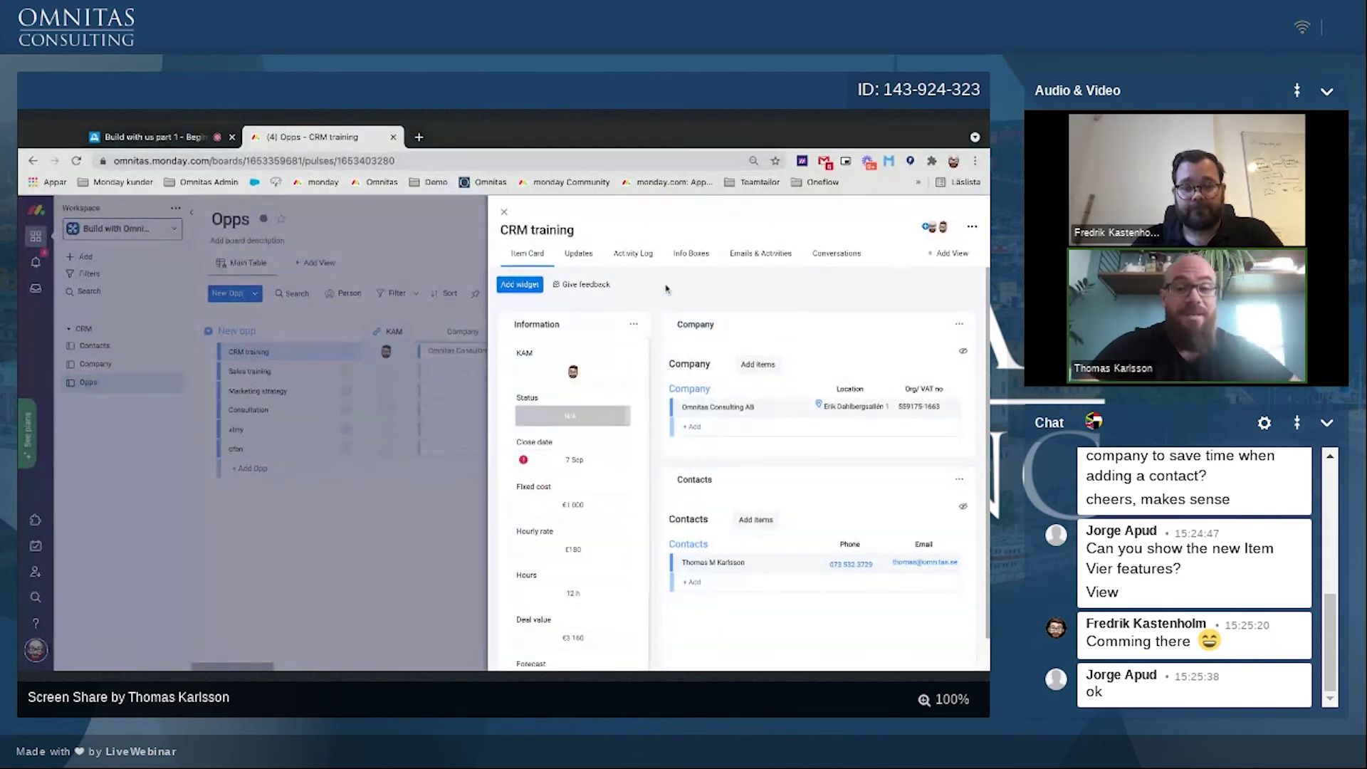
scroll(653, 297, down, 1)
scroll(653, 297, up, 1)
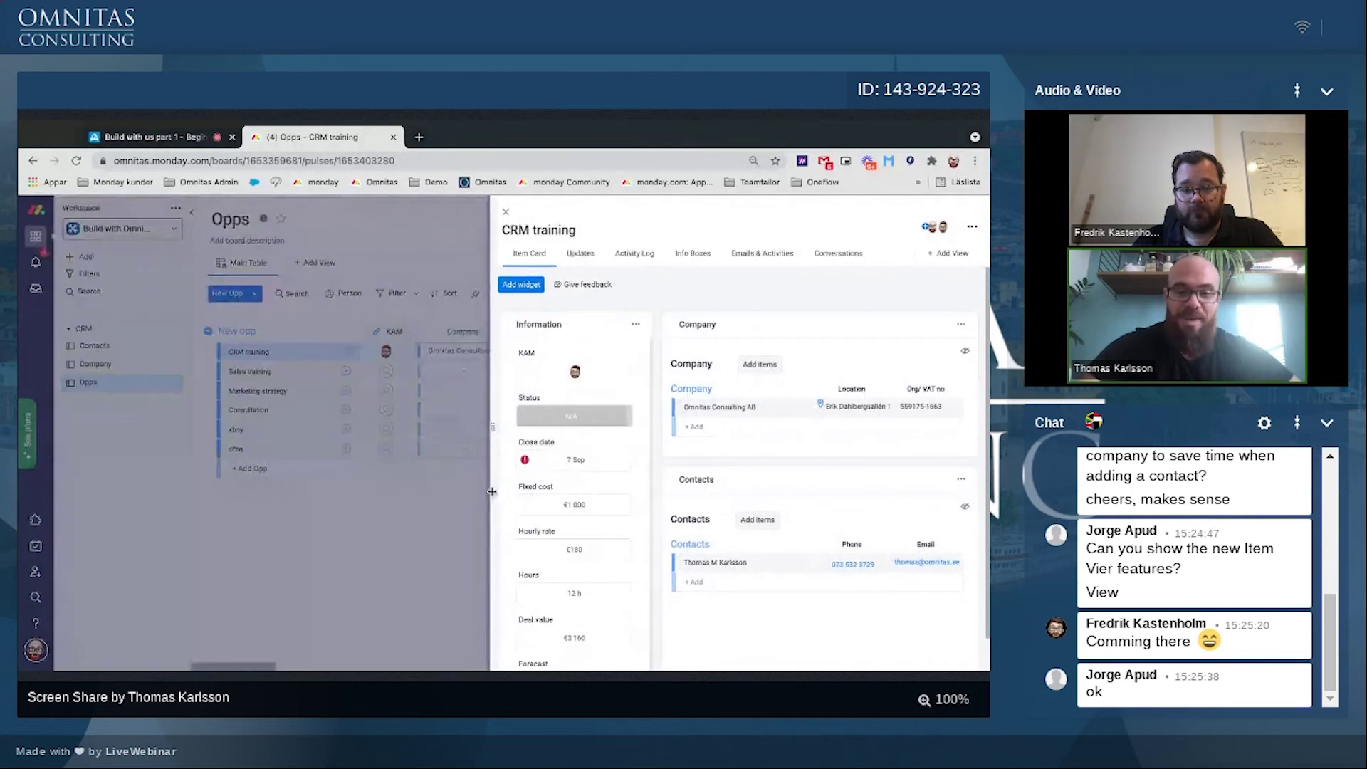
drag(491, 492, 320, 491)
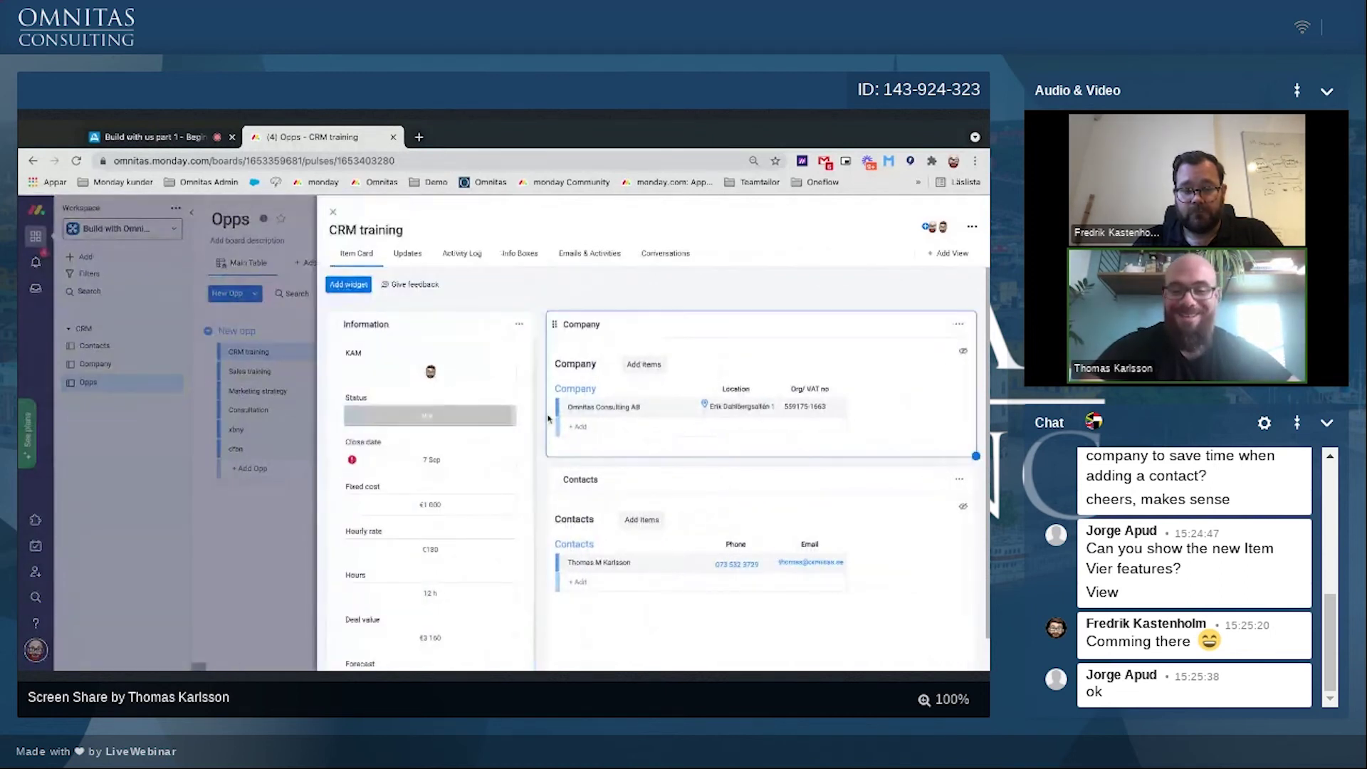
drag(976, 456, 782, 456)
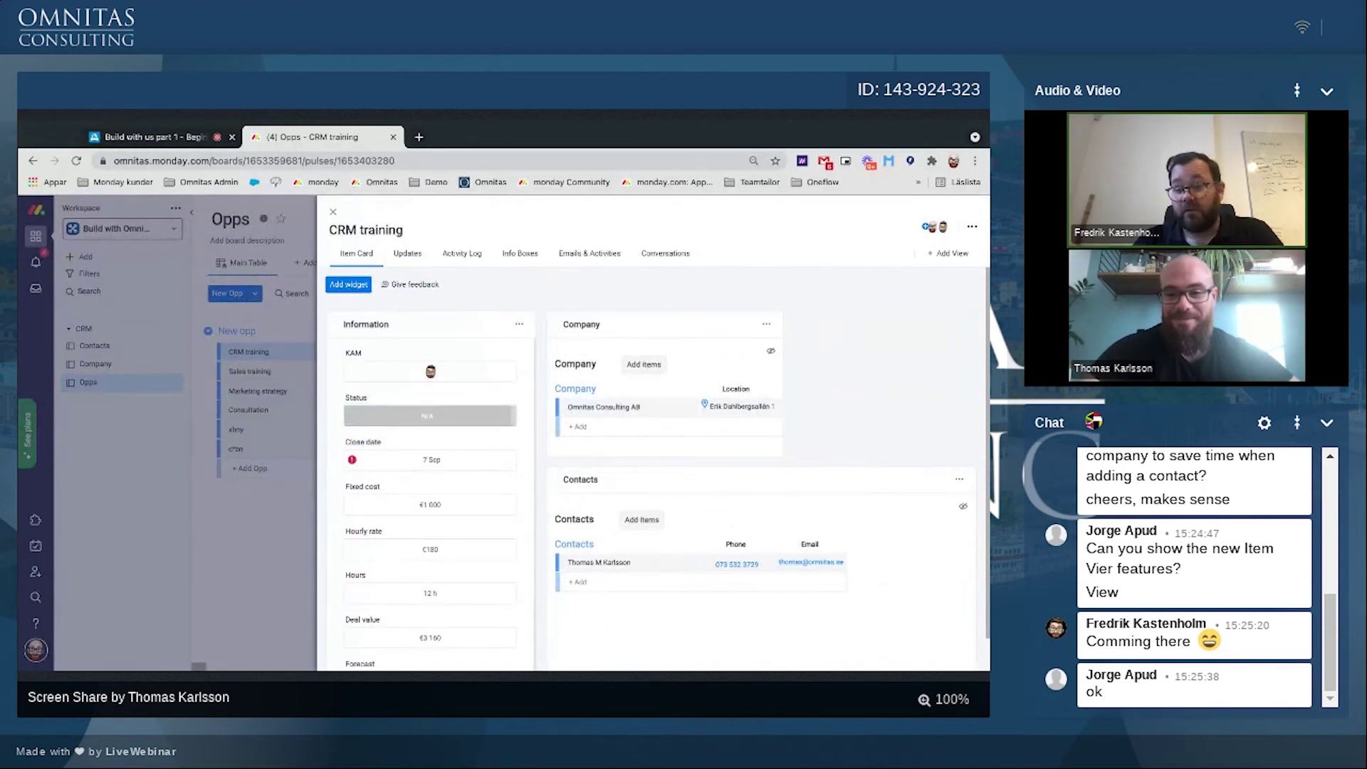
scroll(977, 447, down, 1)
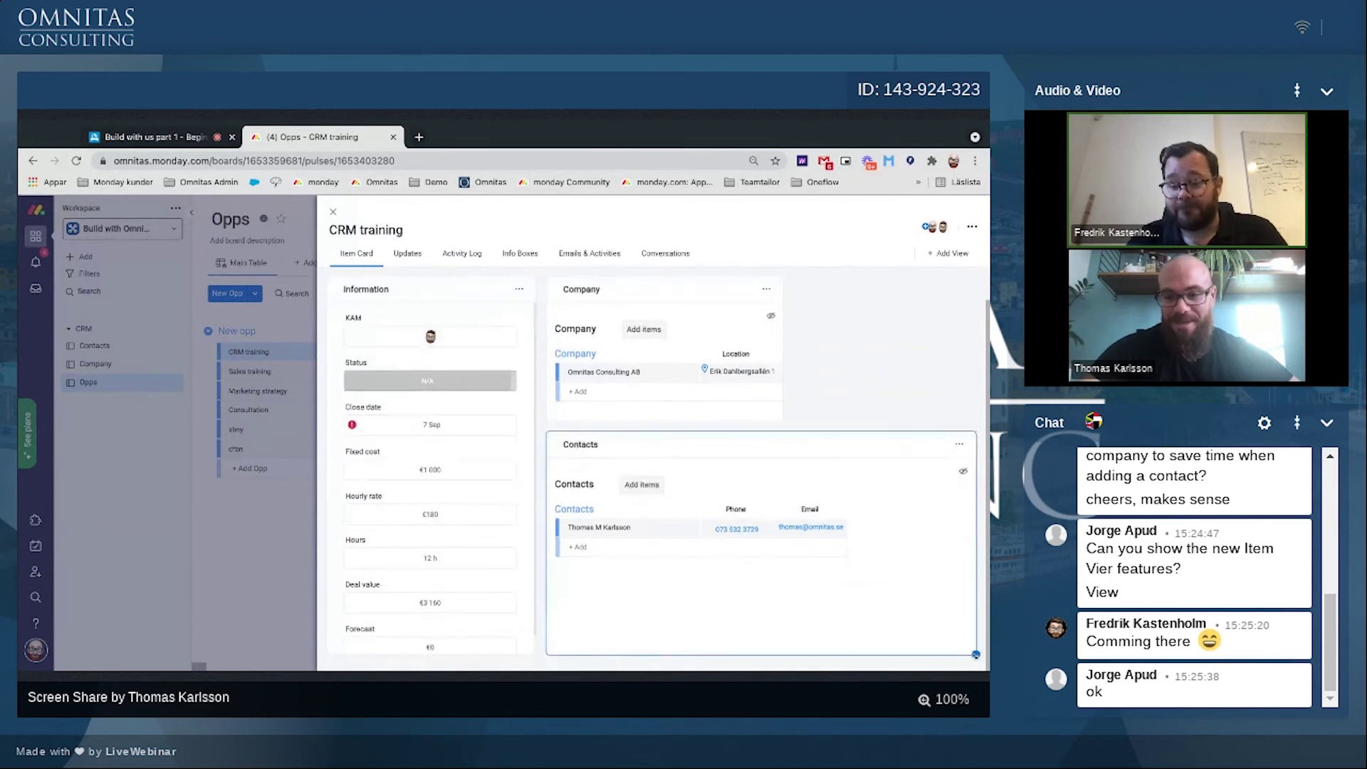
drag(975, 655, 756, 652)
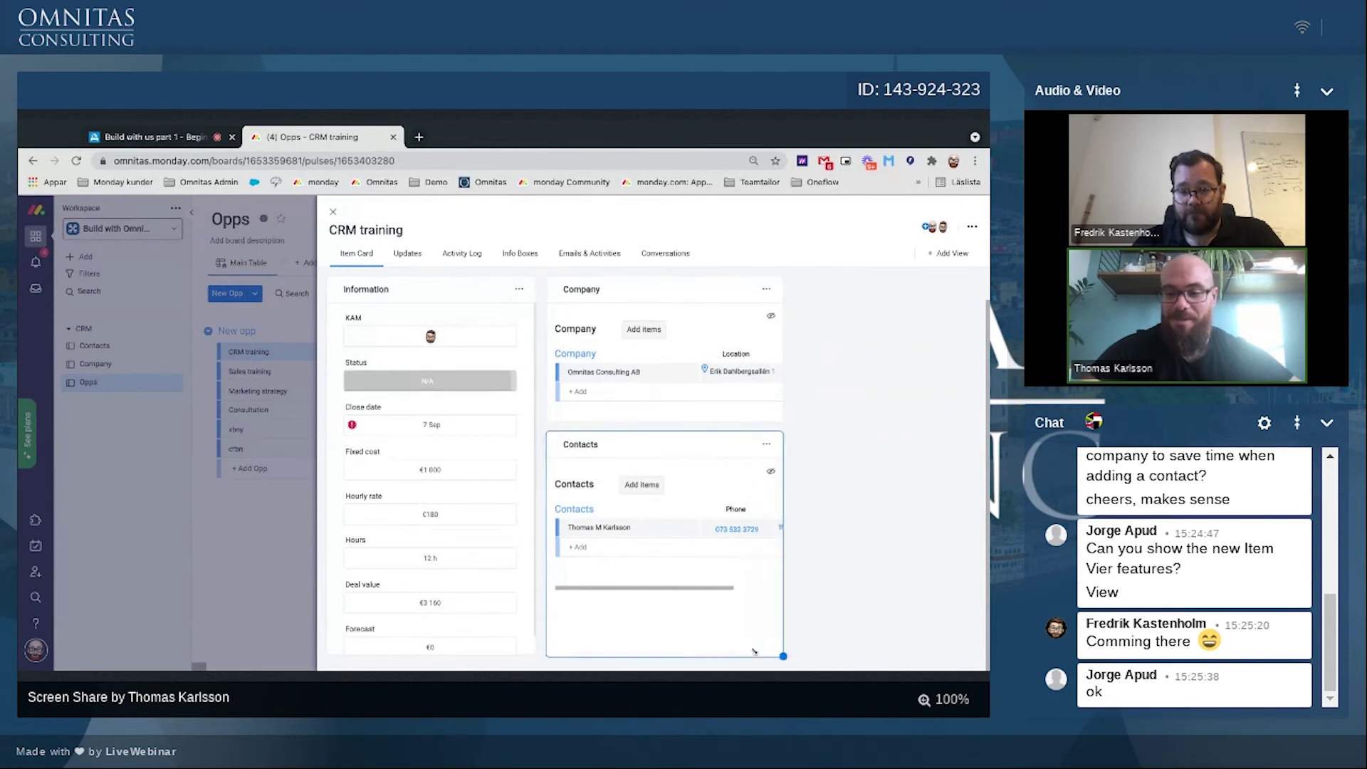
key(Escape)
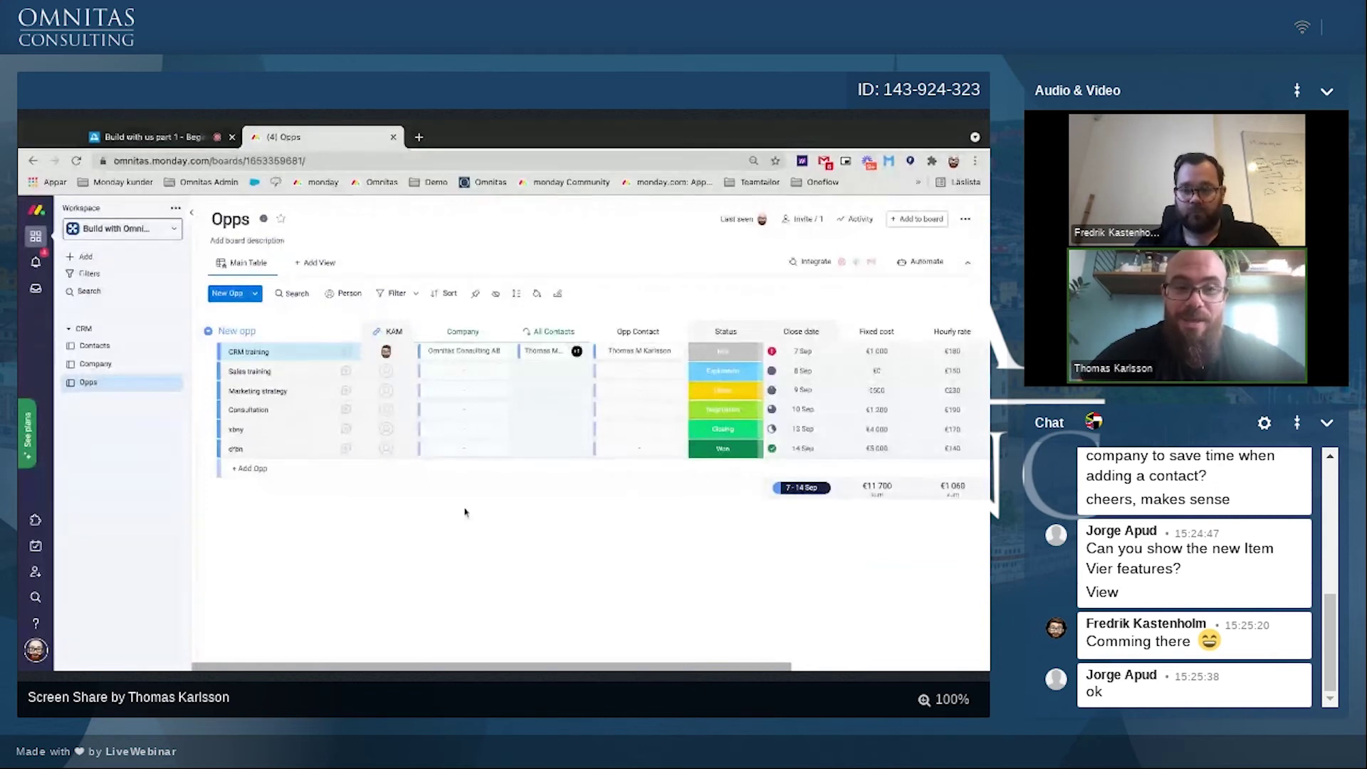
click(317, 264)
click(320, 330)
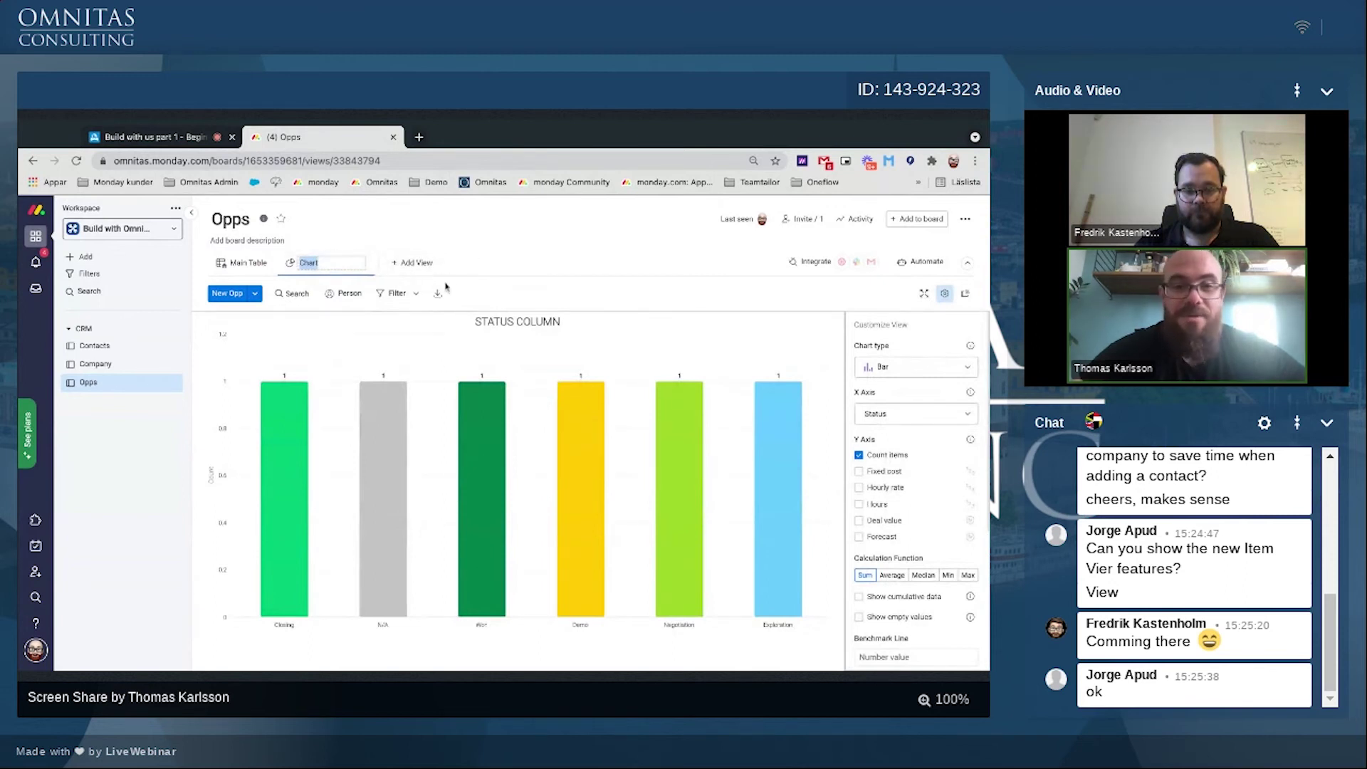
click(446, 262)
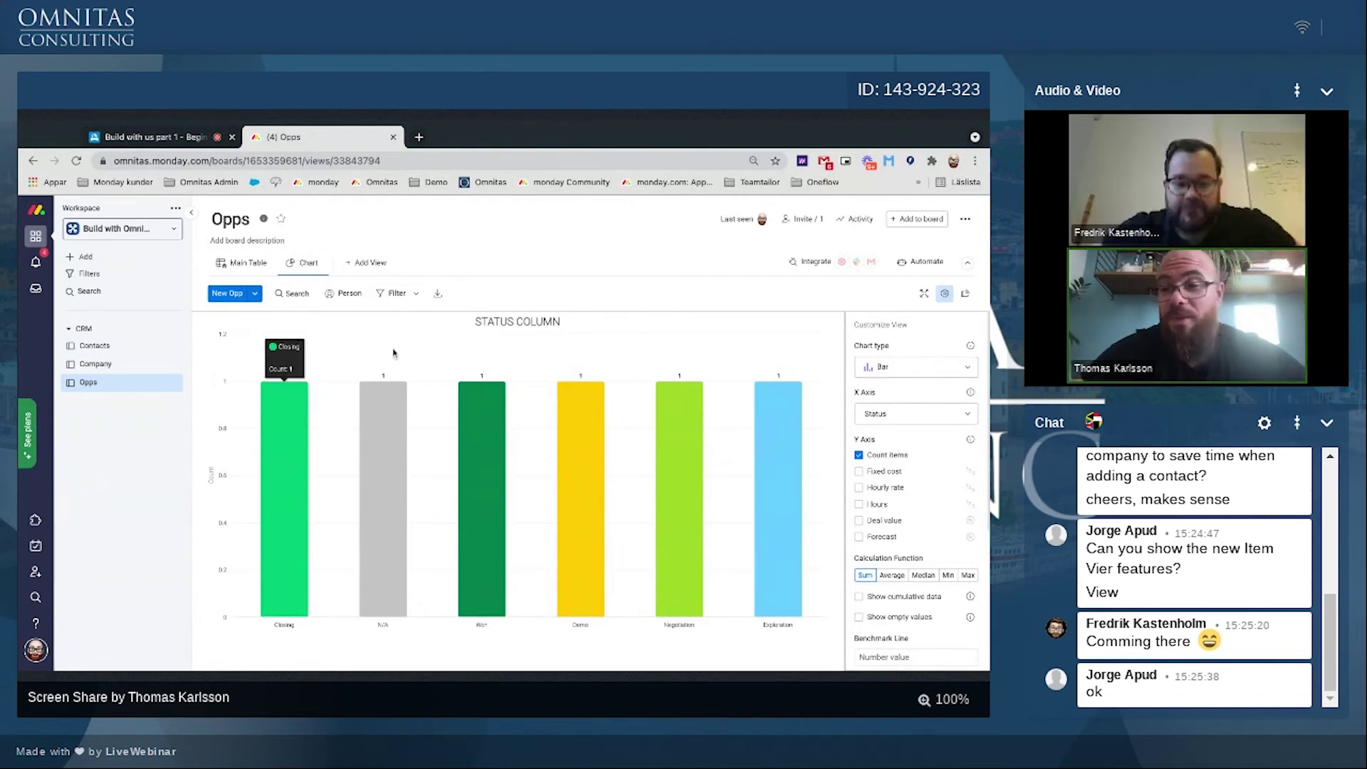
click(320, 267)
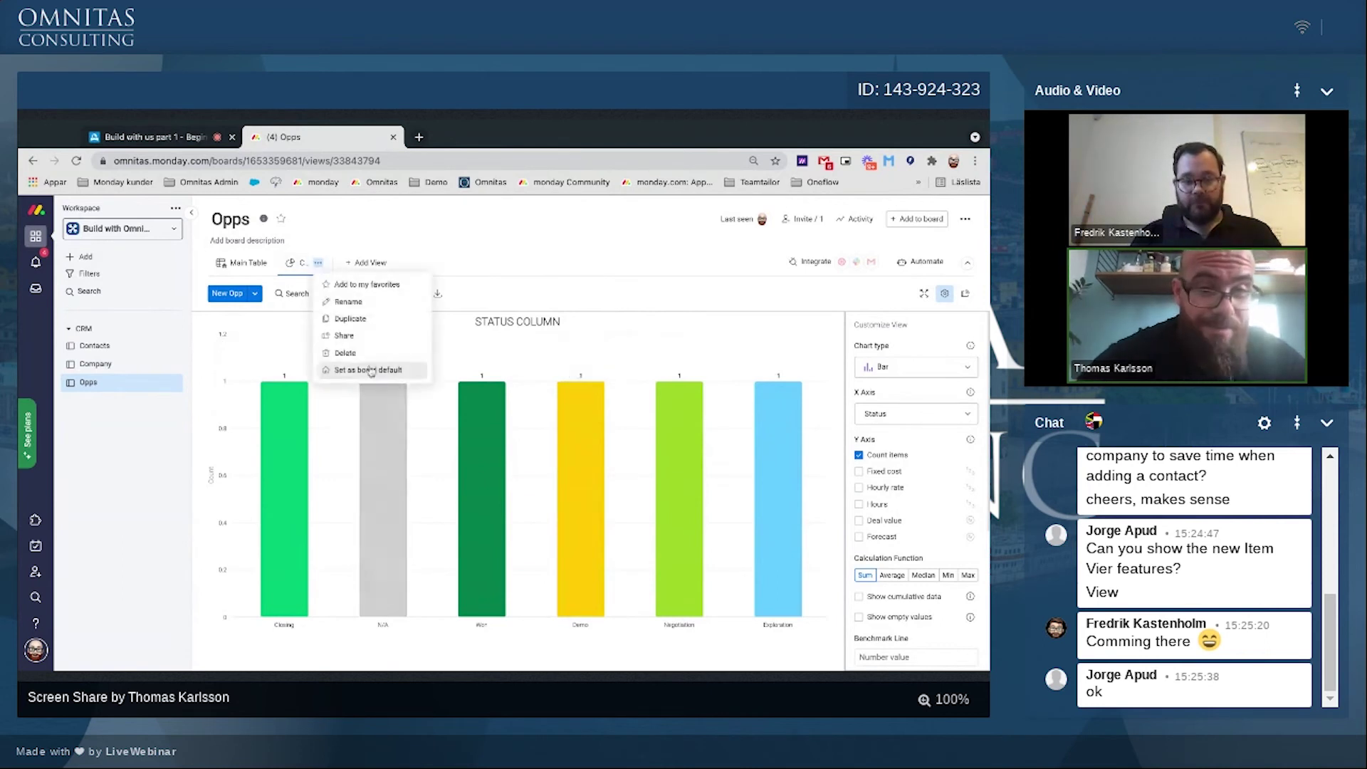
click(347, 352)
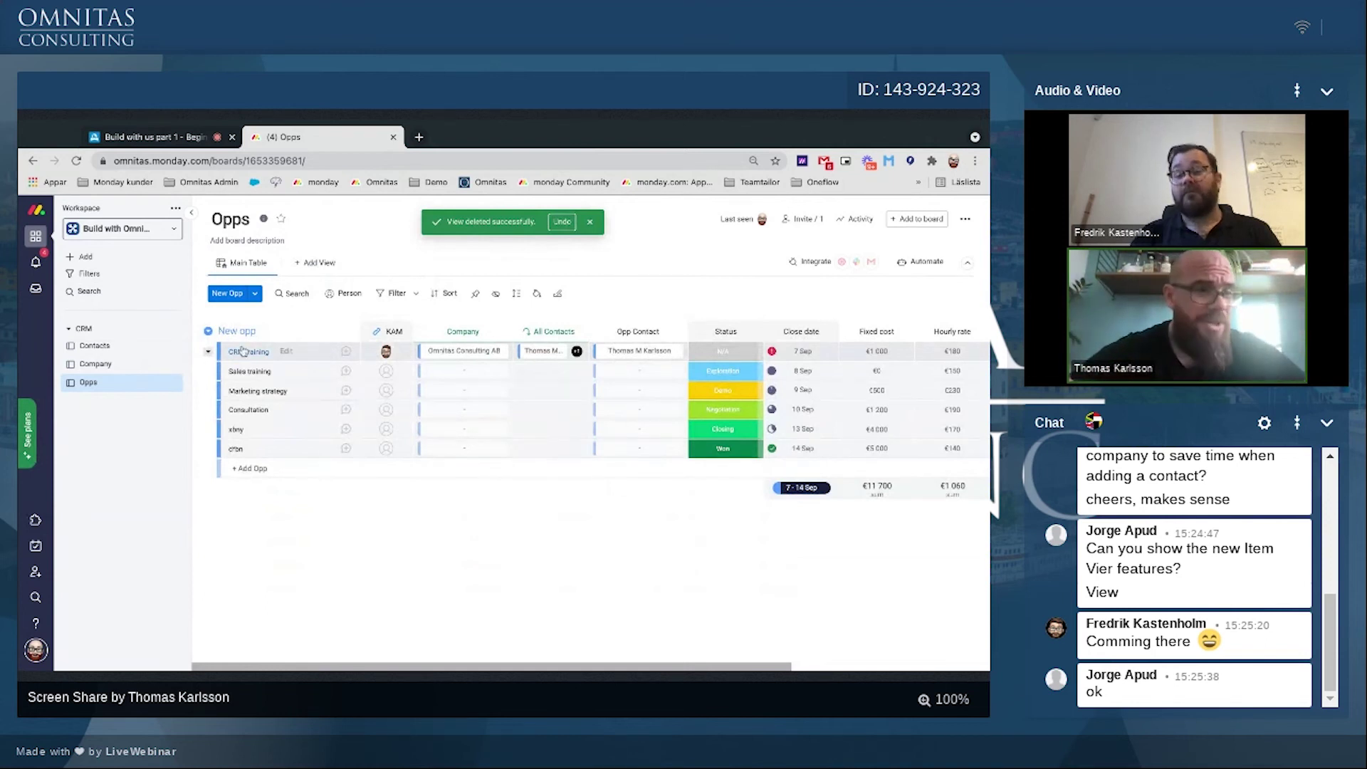
Step: Create a new dashboard named Sales
click(84, 256)
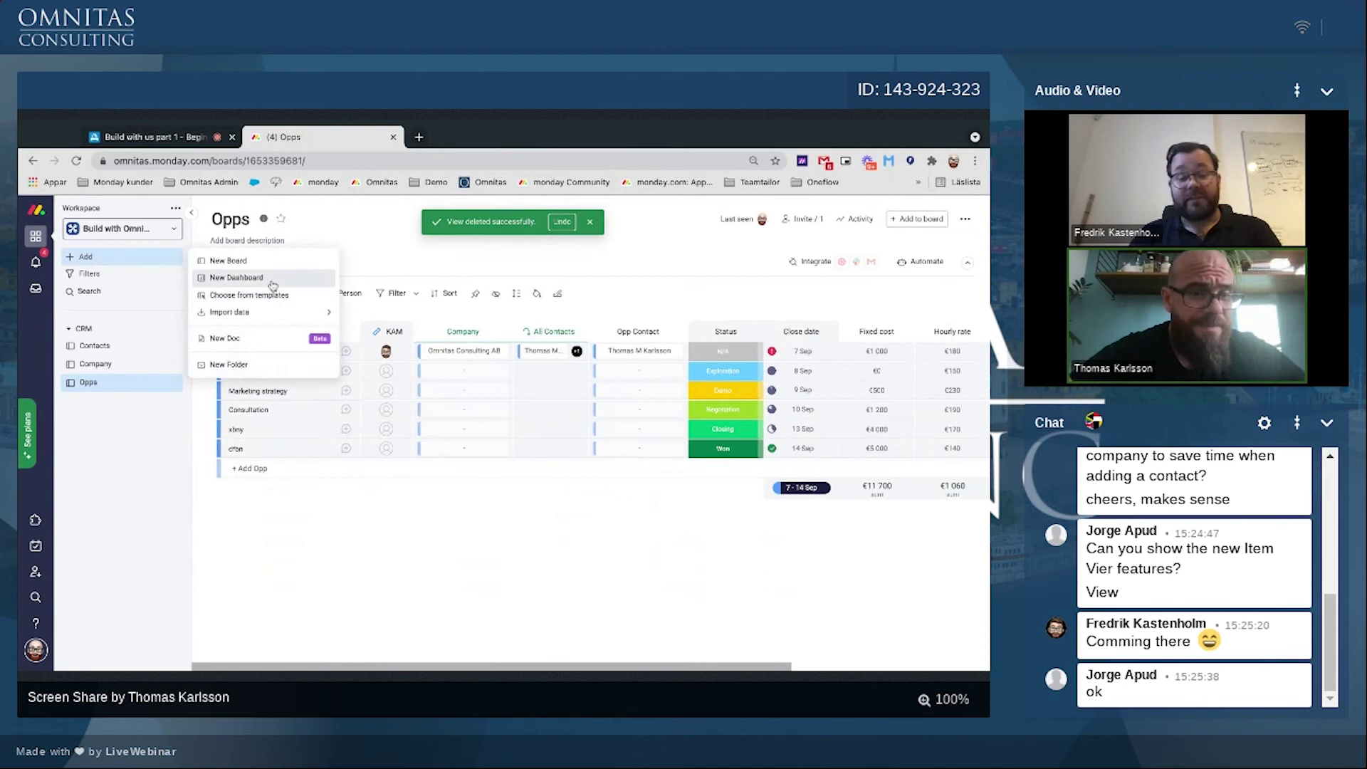
click(272, 282)
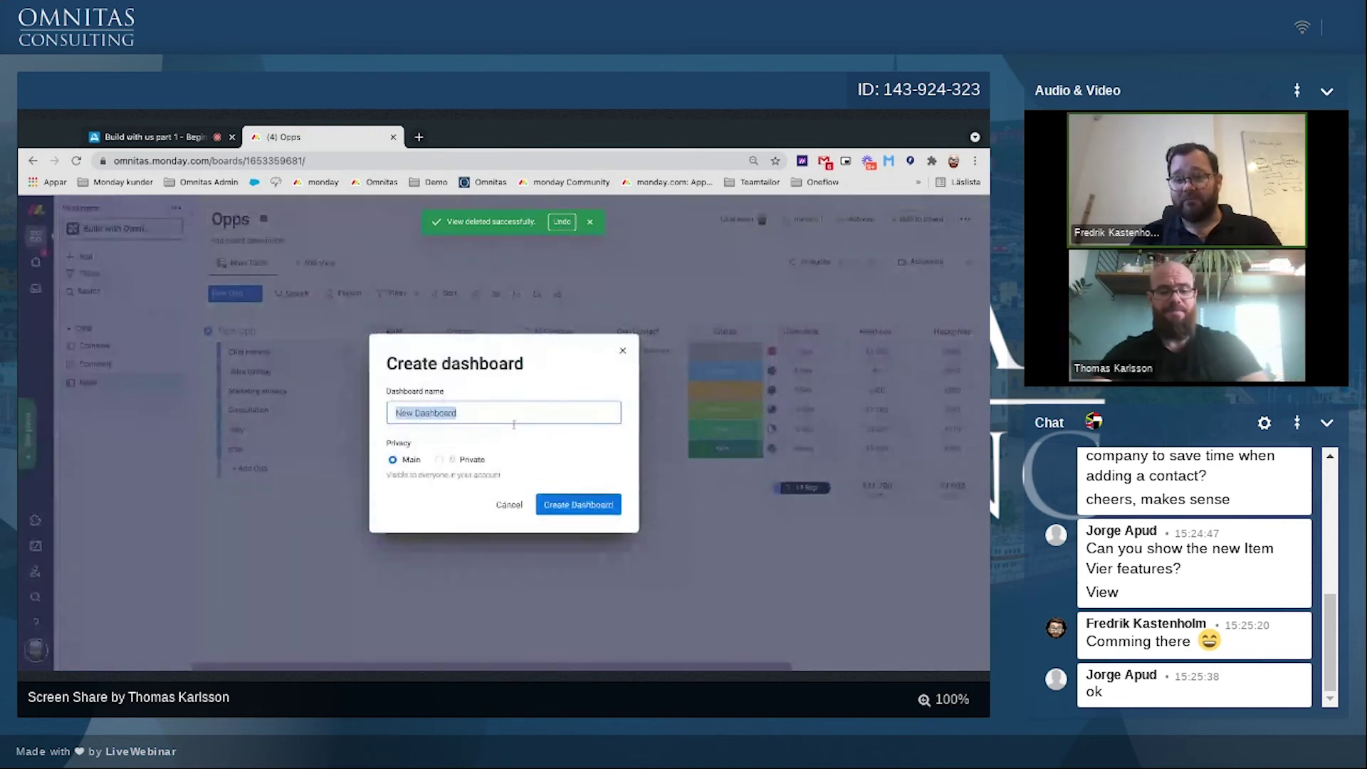
text(Sales)
click(550, 507)
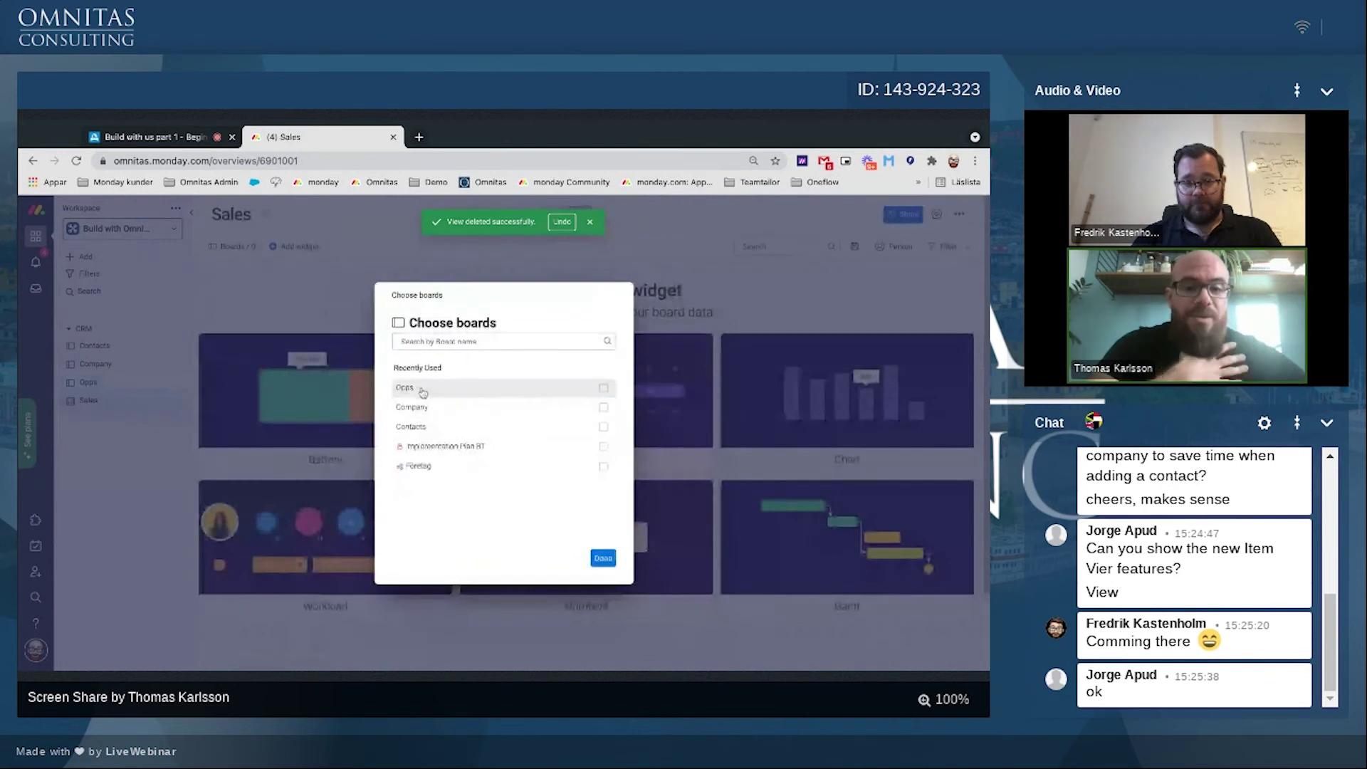
Step: Connect the Opps board to the dashboard and add a Chart widget
click(423, 391)
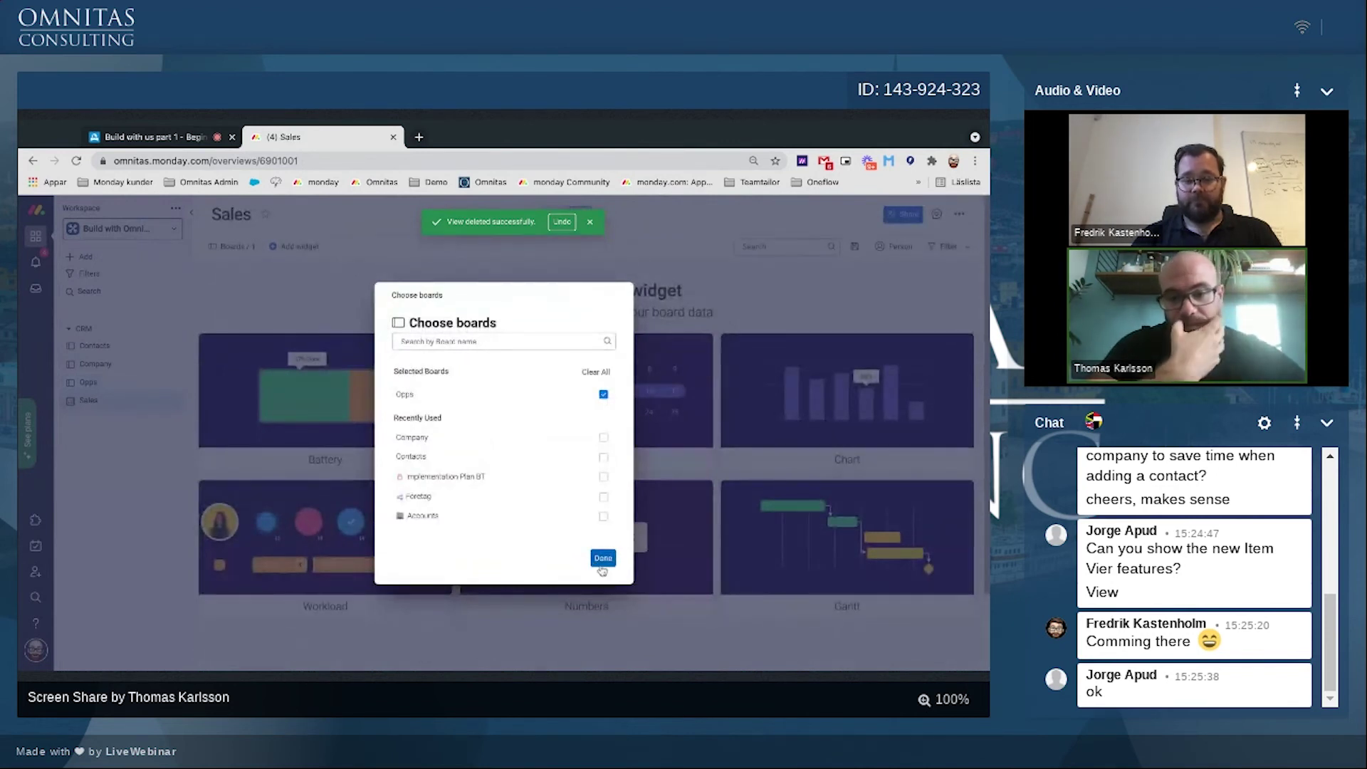
click(603, 562)
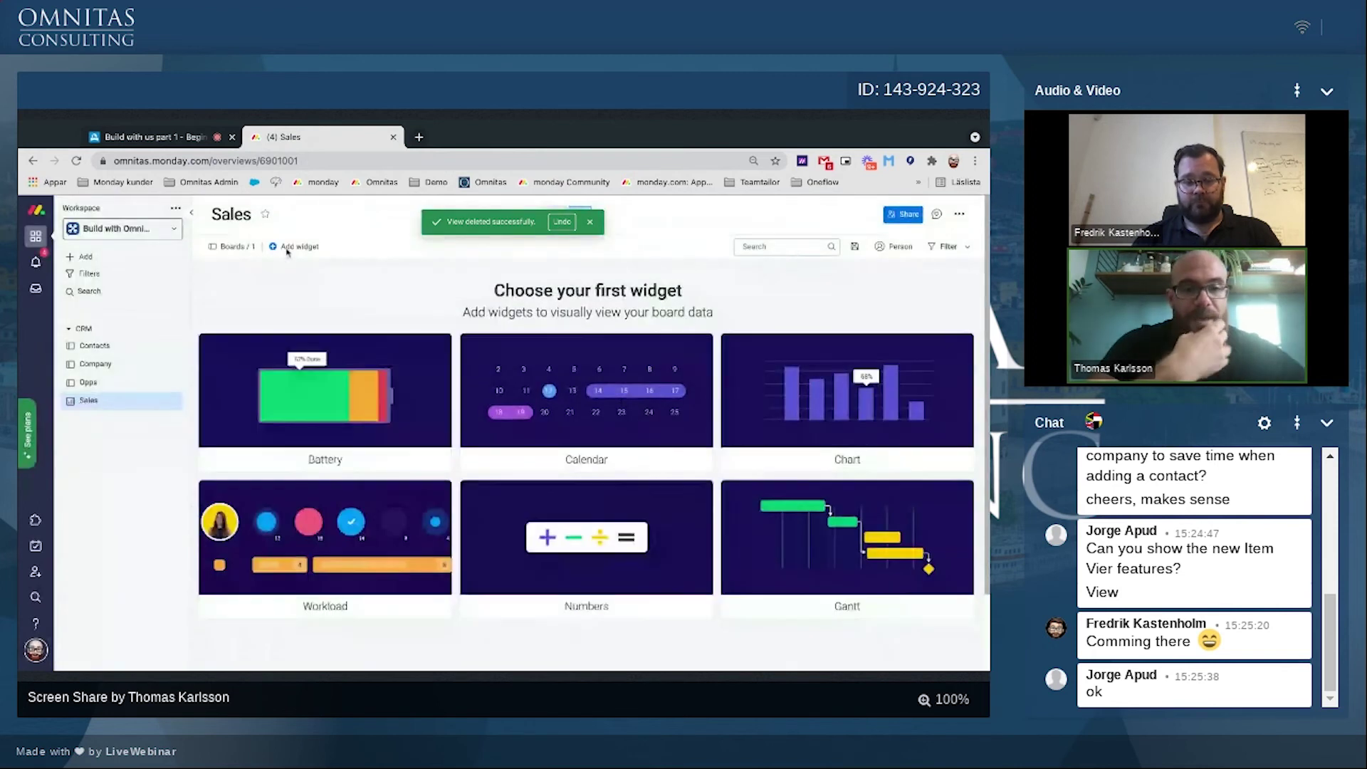
click(287, 249)
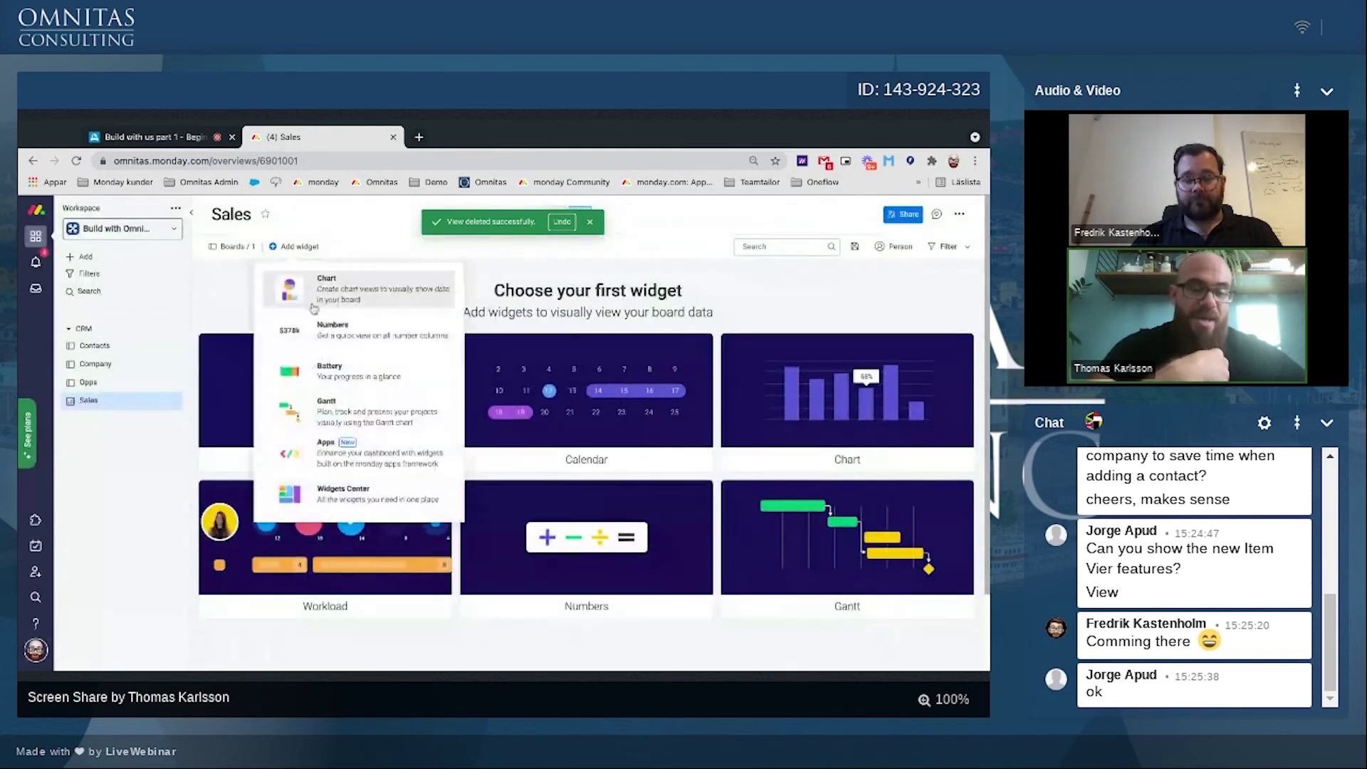
click(313, 288)
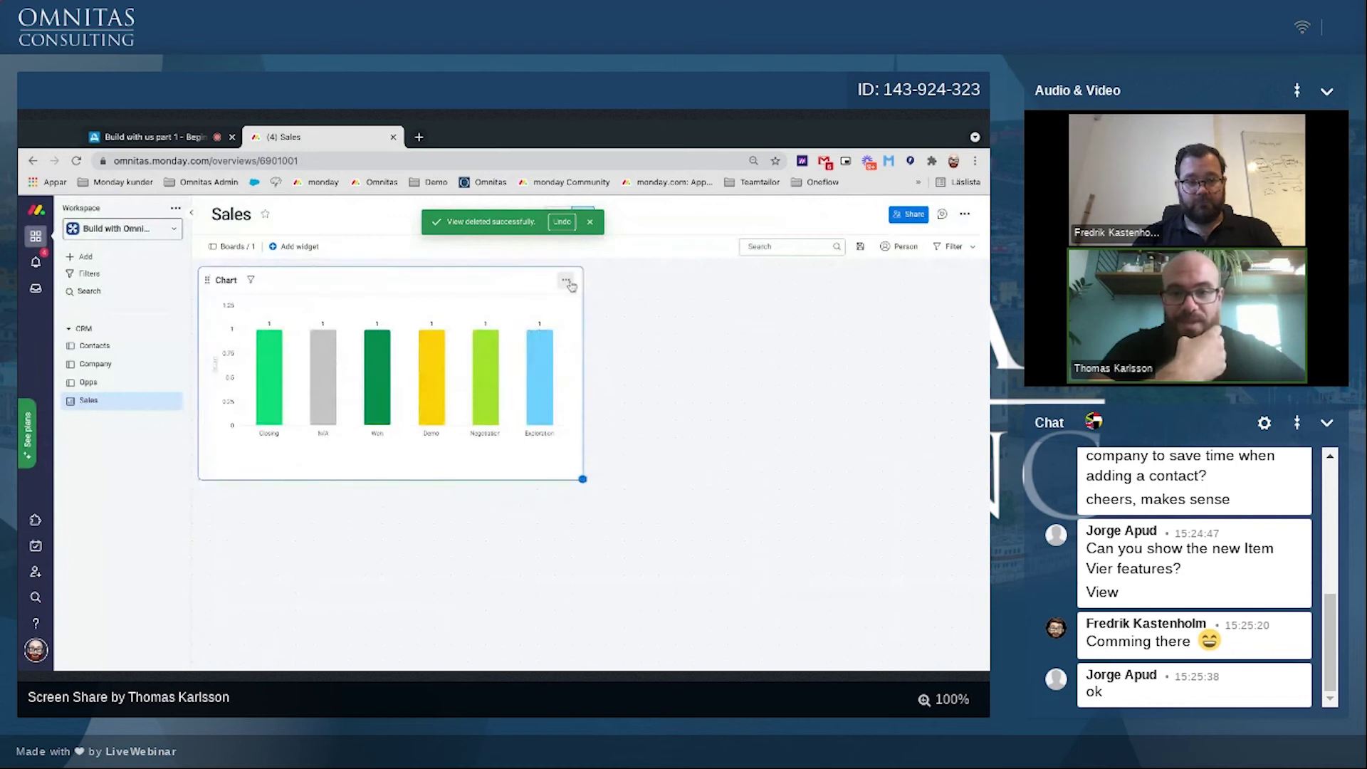
Step: Set the chart's X axis to the Close date column by month
click(565, 279)
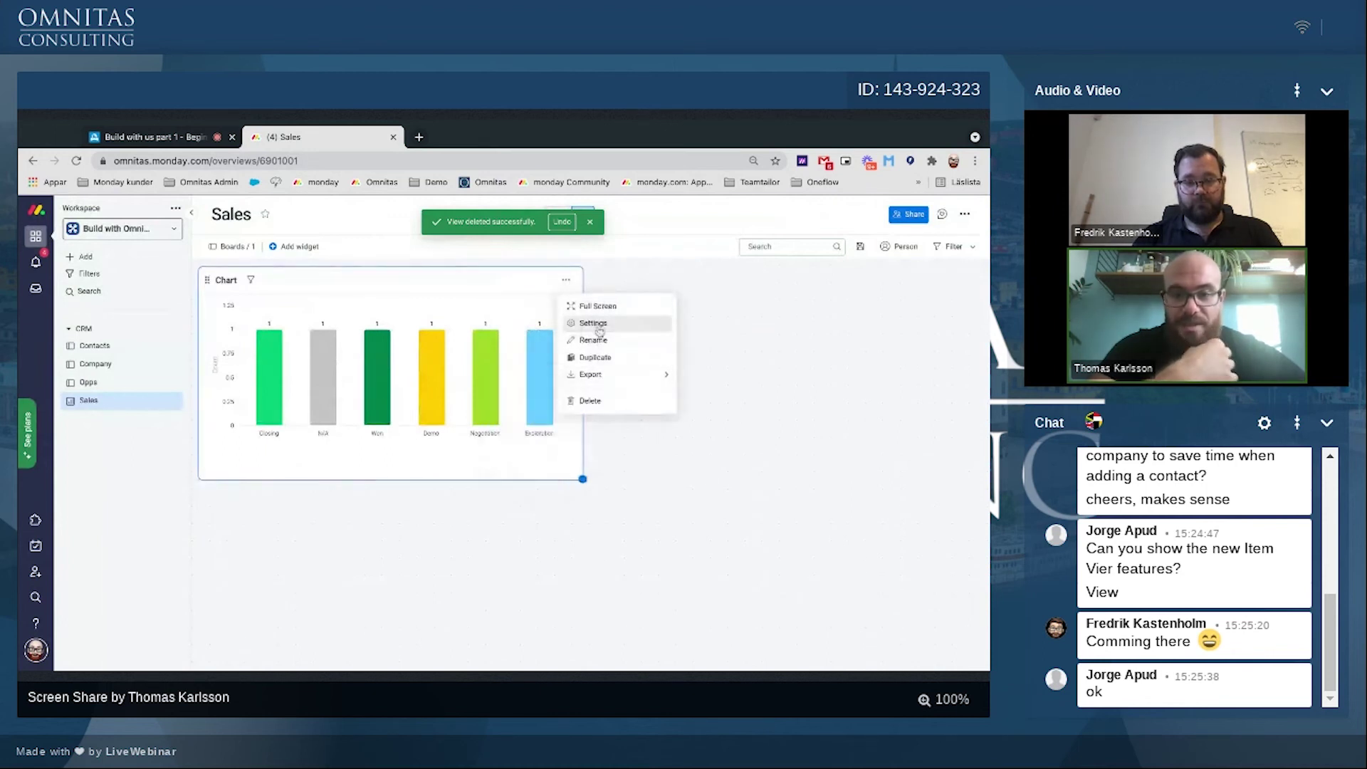
click(595, 324)
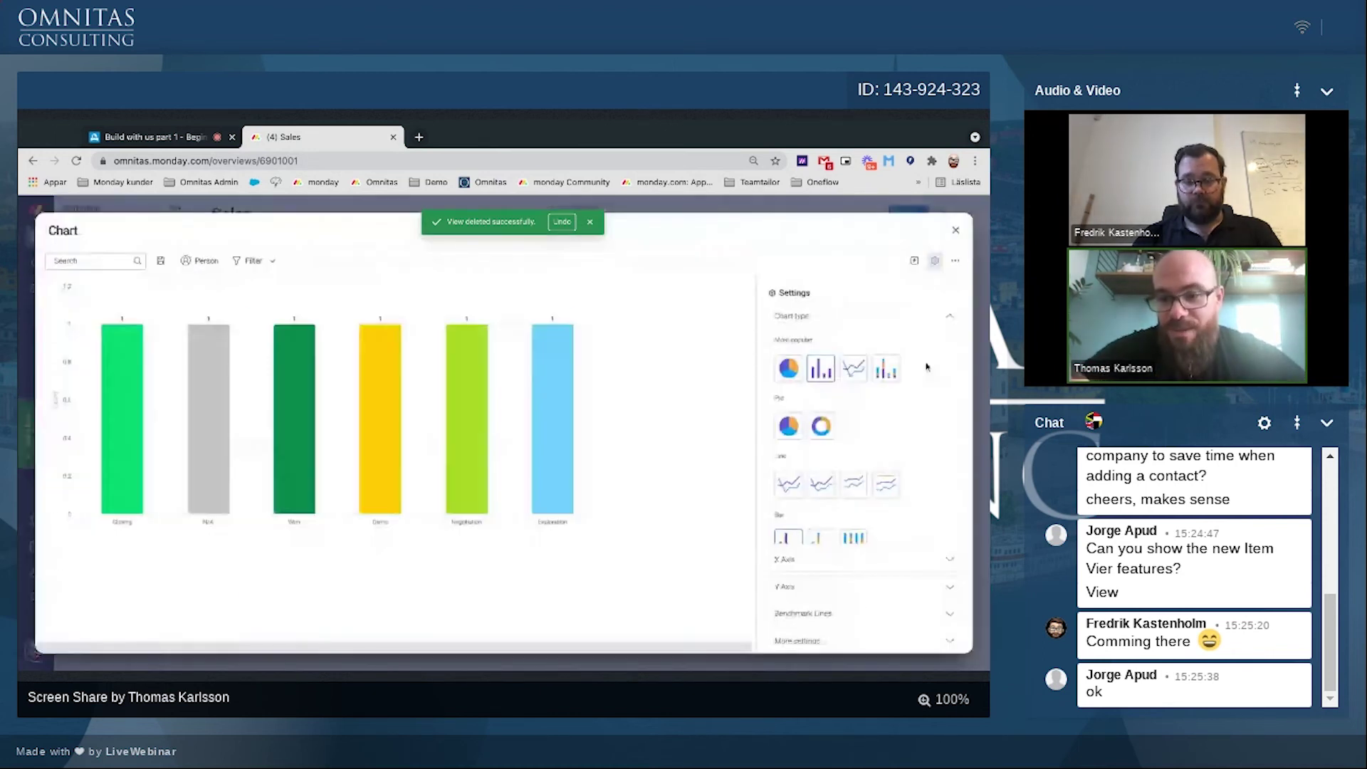
click(840, 560)
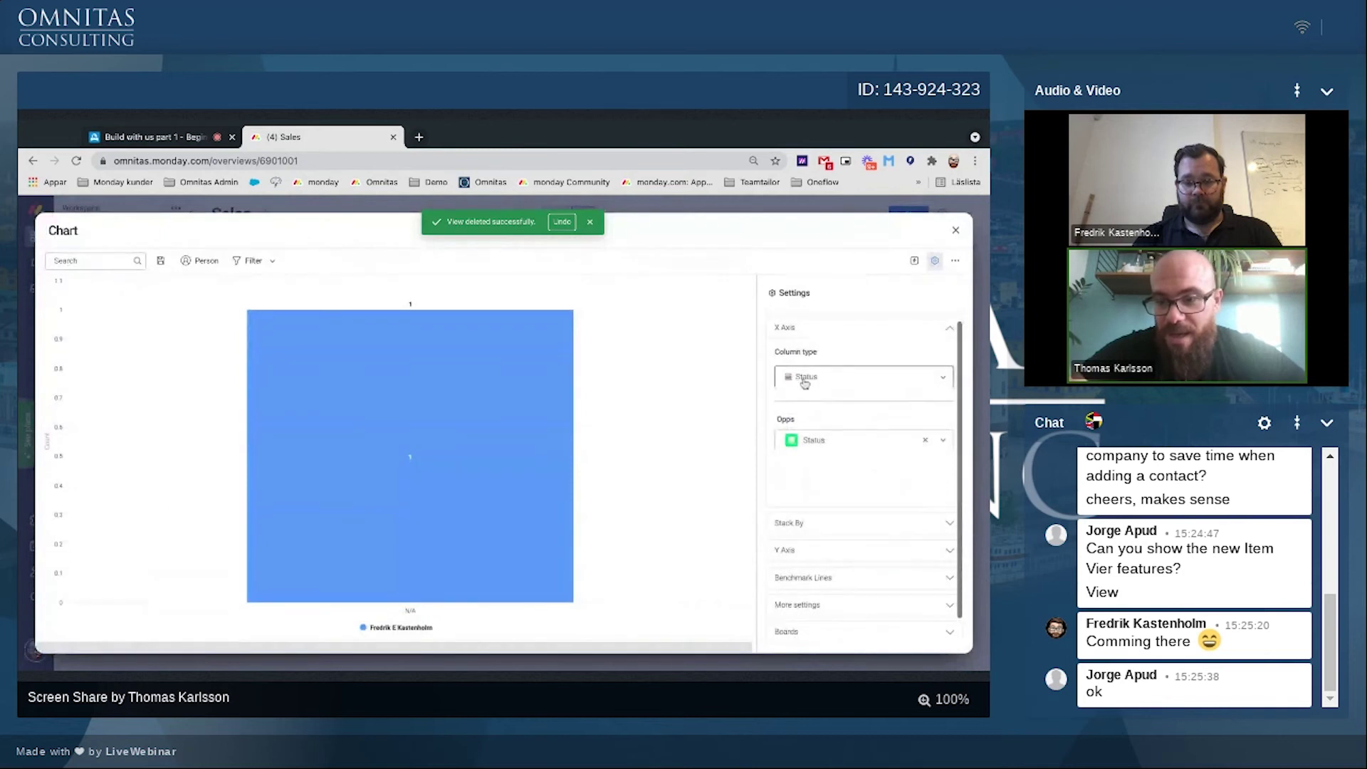
click(805, 376)
click(809, 435)
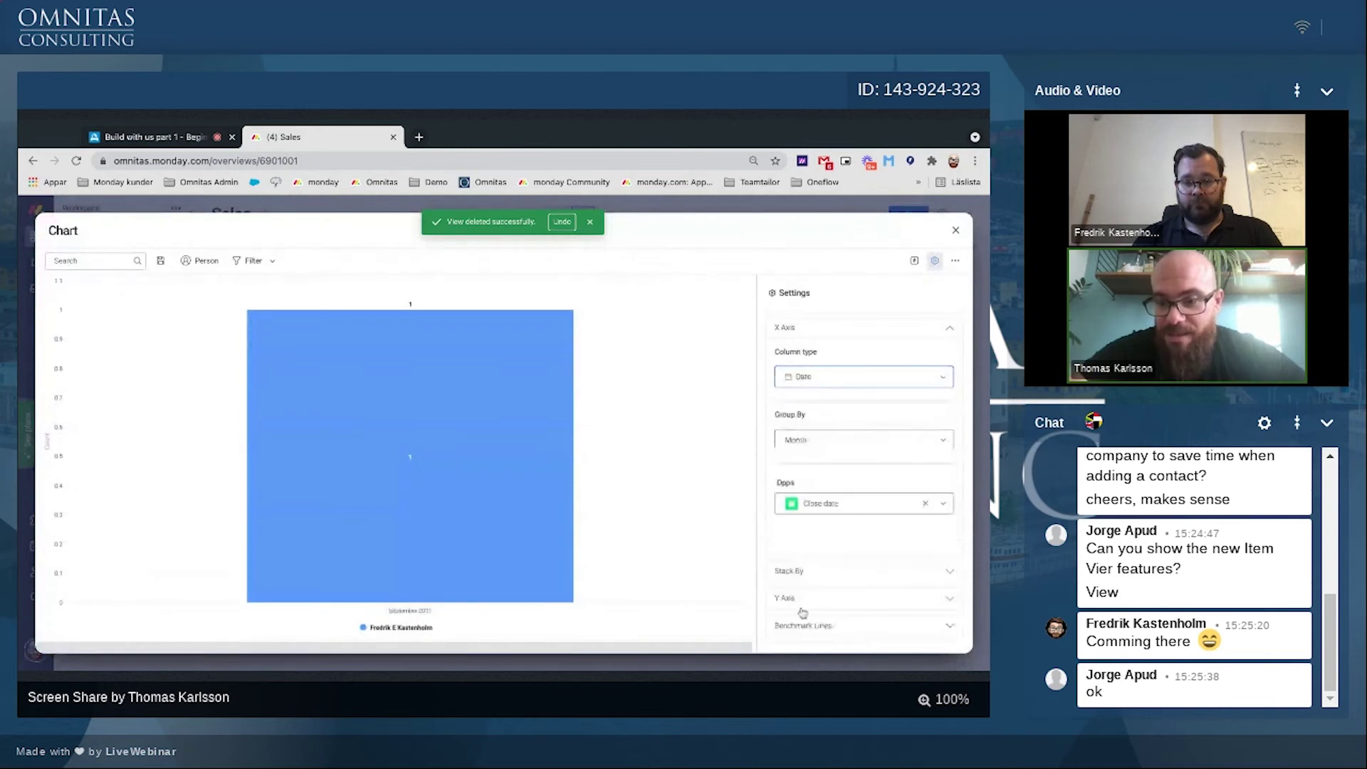
click(834, 493)
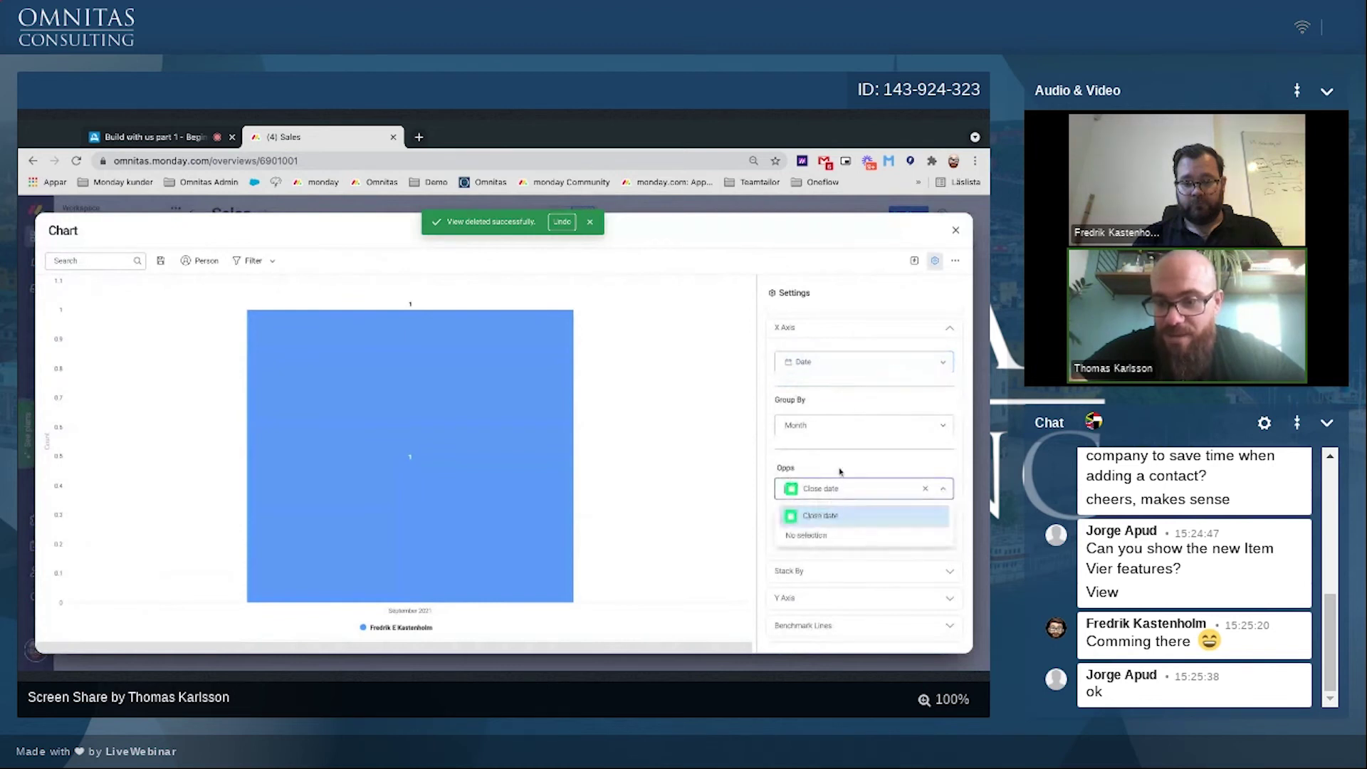
click(840, 471)
Step: Stack the chart bars by Status and plot Forecast on the Y axis
click(789, 570)
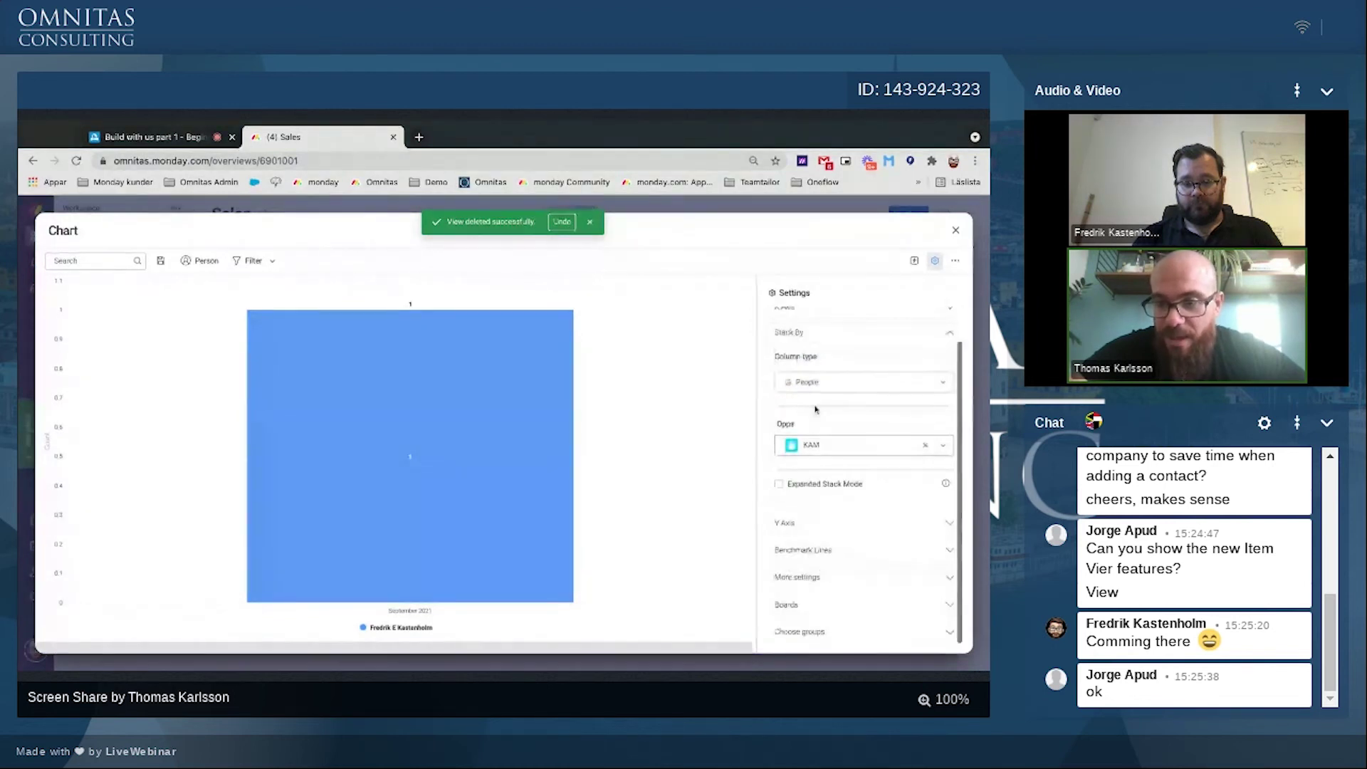
click(812, 383)
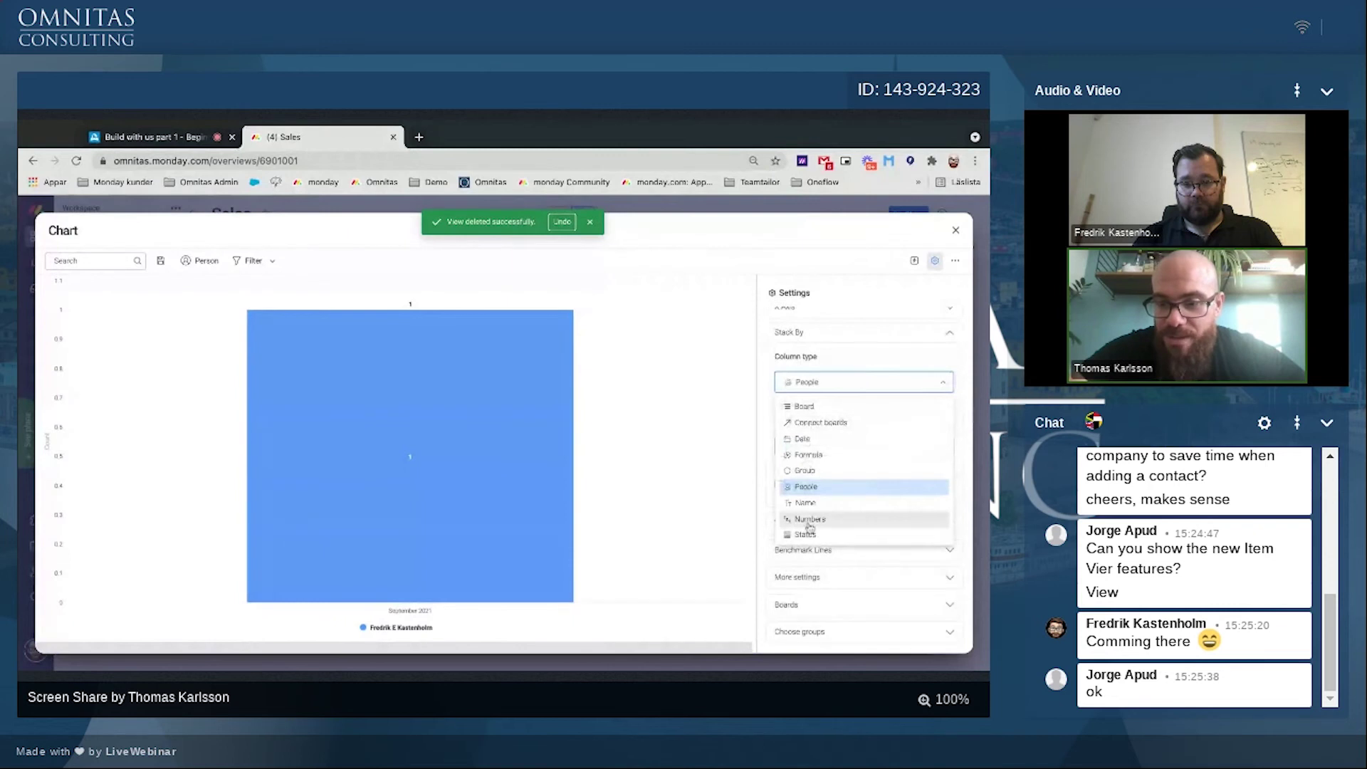
click(804, 534)
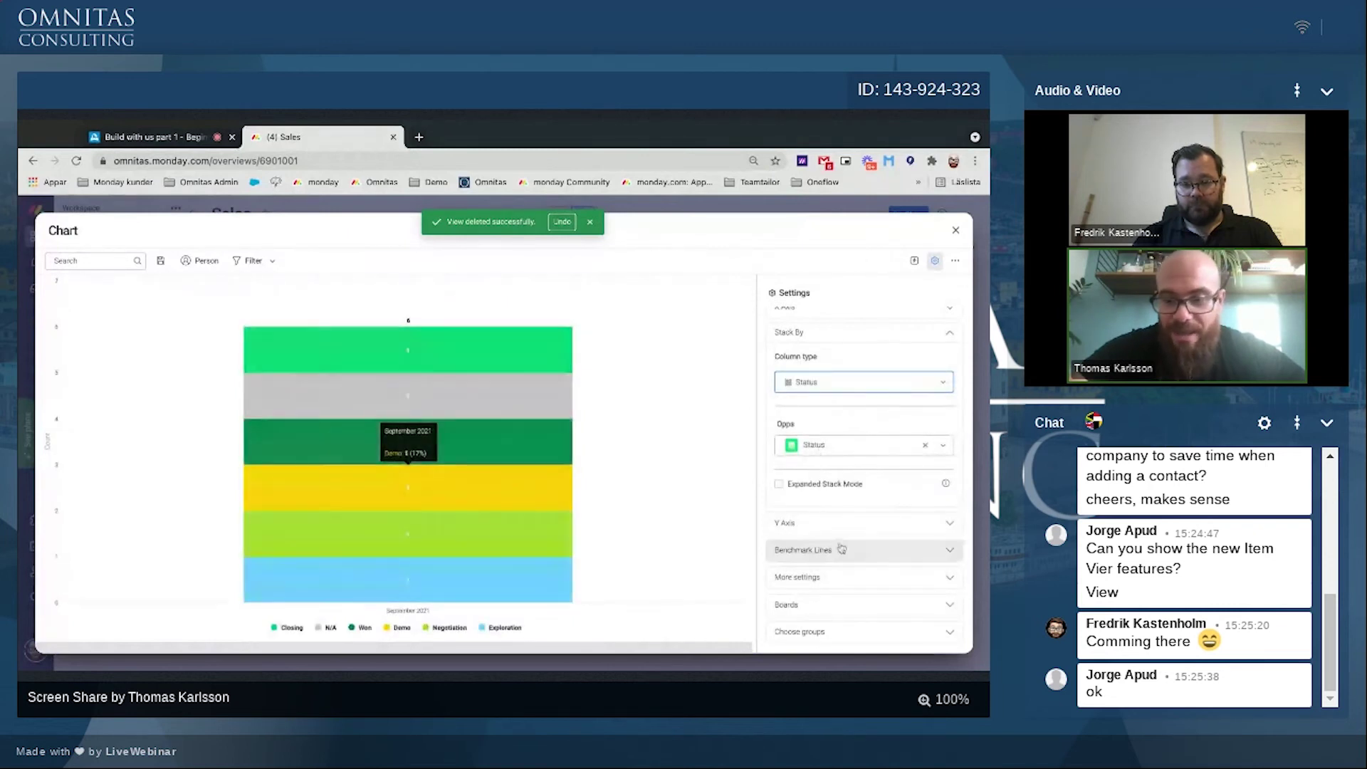
click(802, 537)
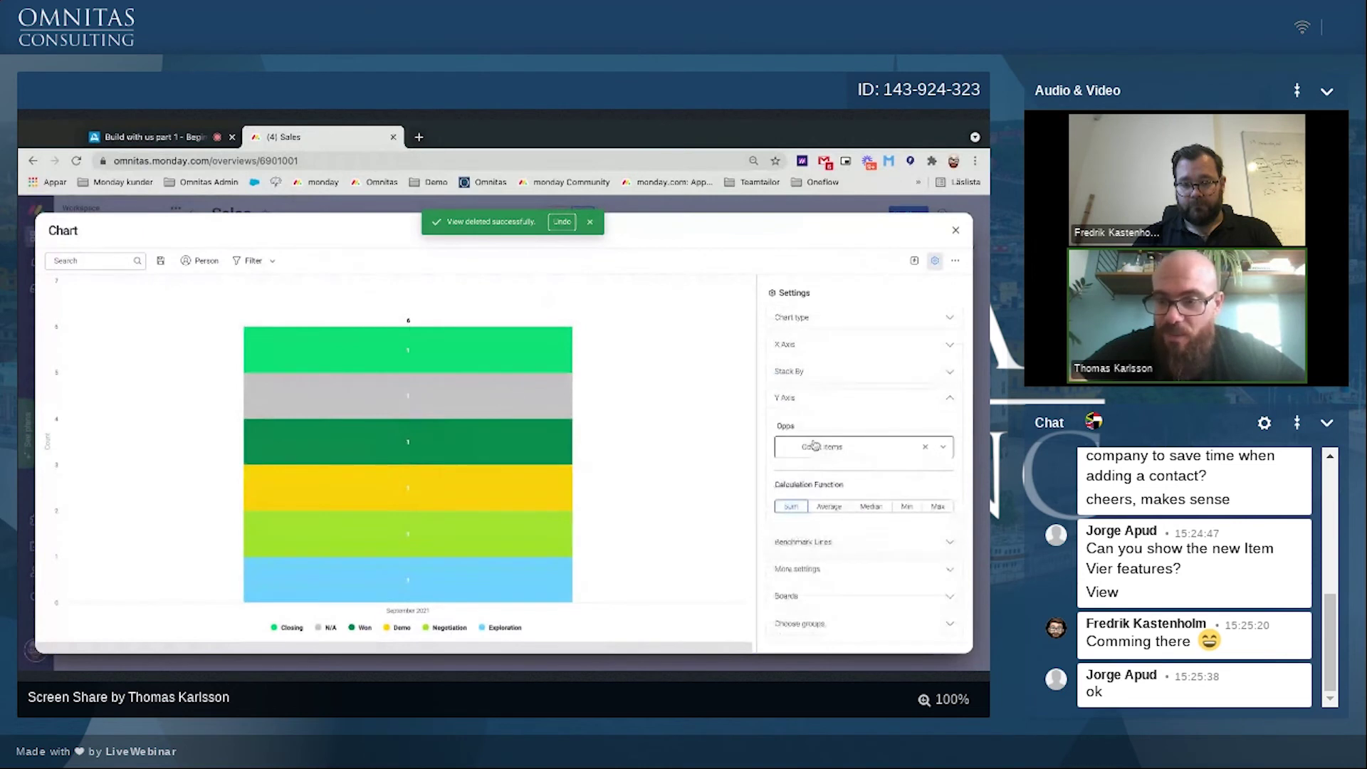
click(849, 450)
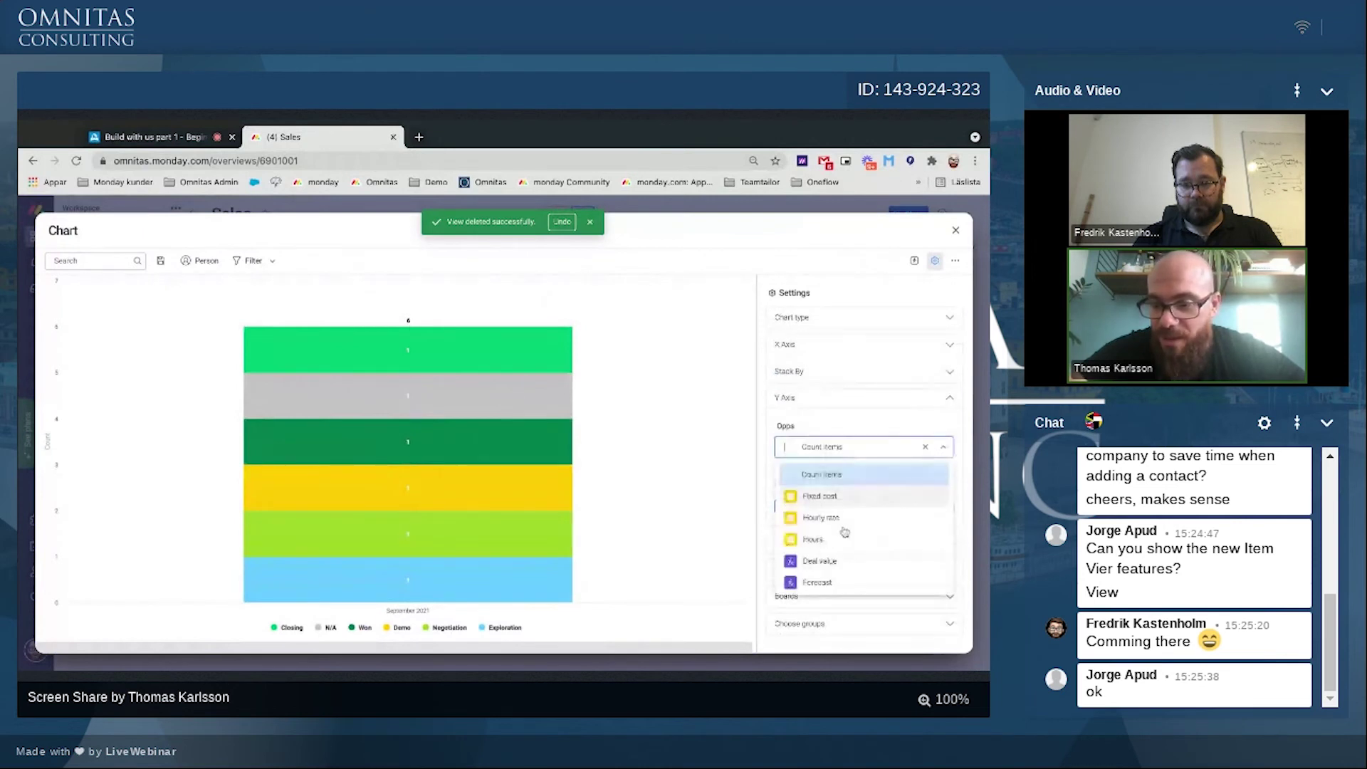
click(819, 560)
click(821, 455)
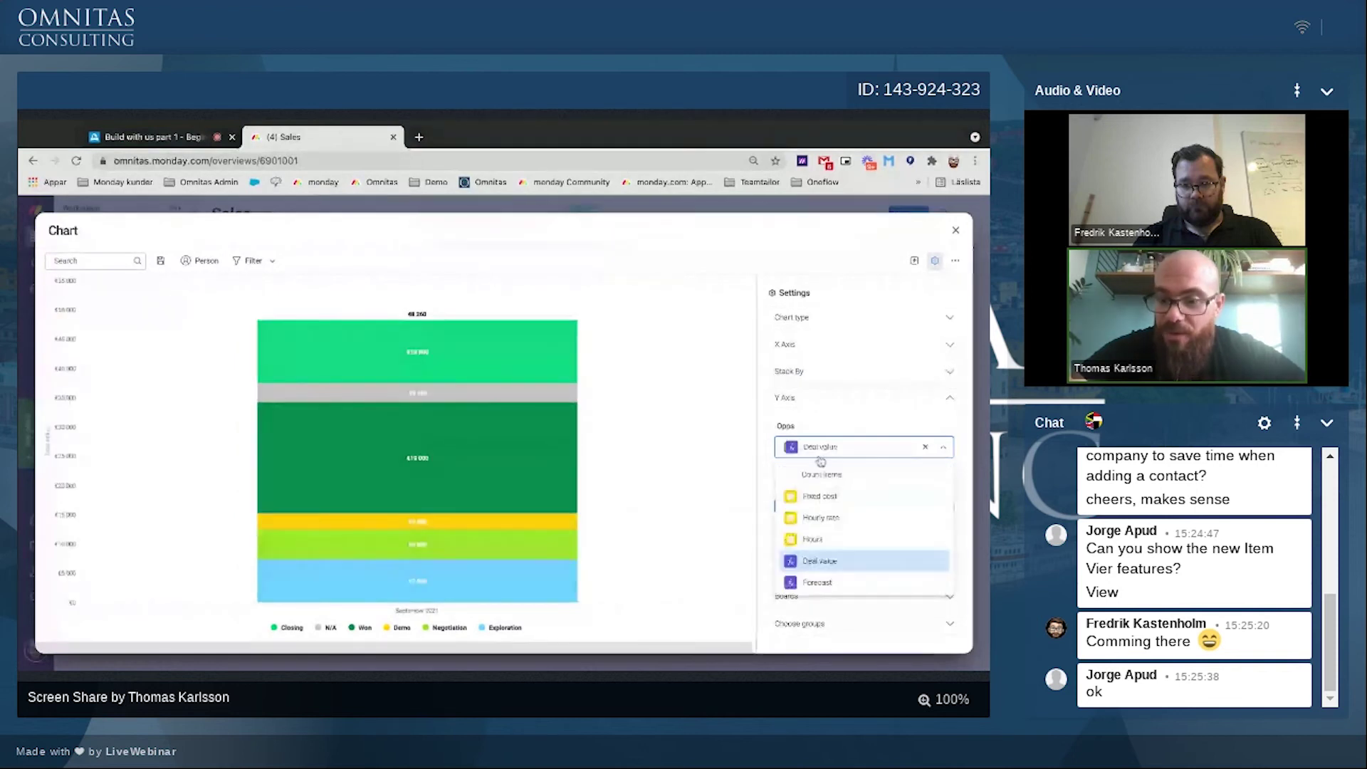
click(820, 584)
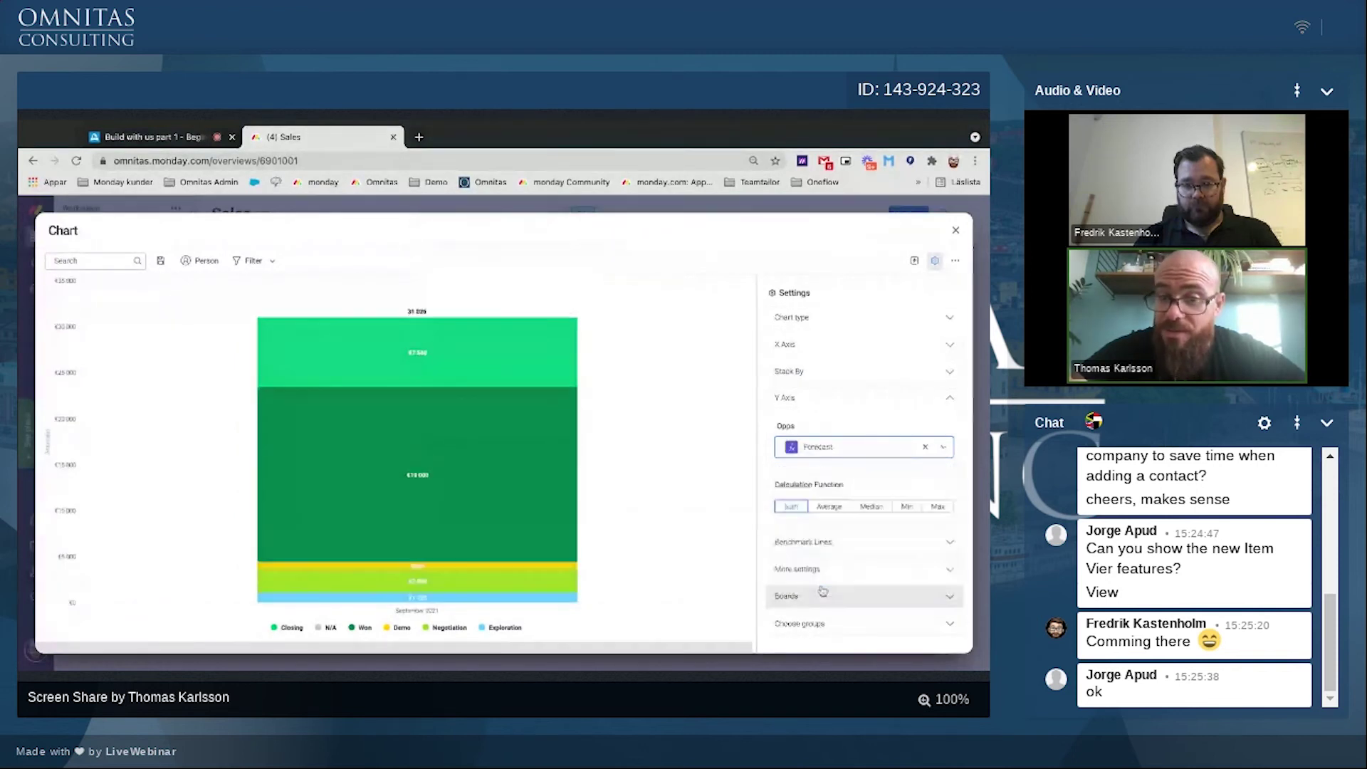
click(836, 550)
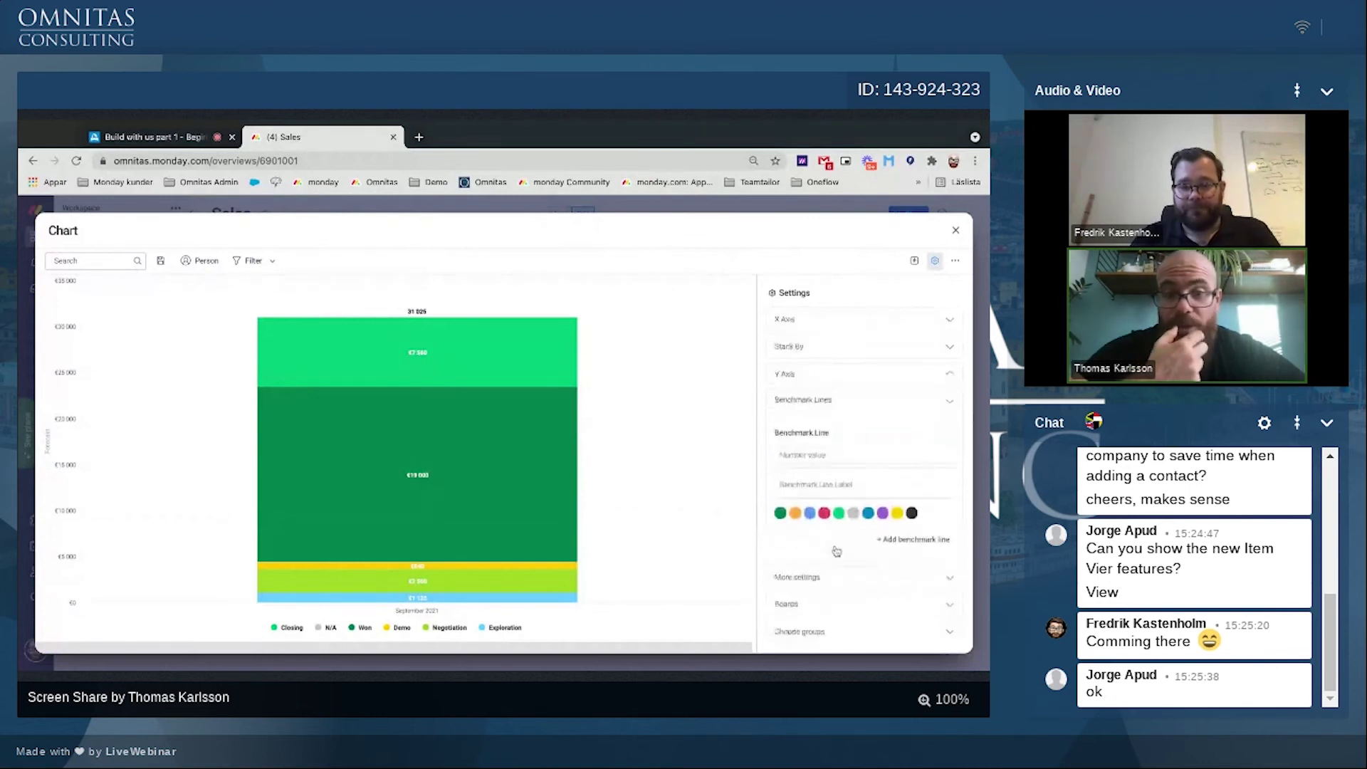
Step: Add a black benchmark line at 50000 labelled 'Monthly target'
click(795, 455)
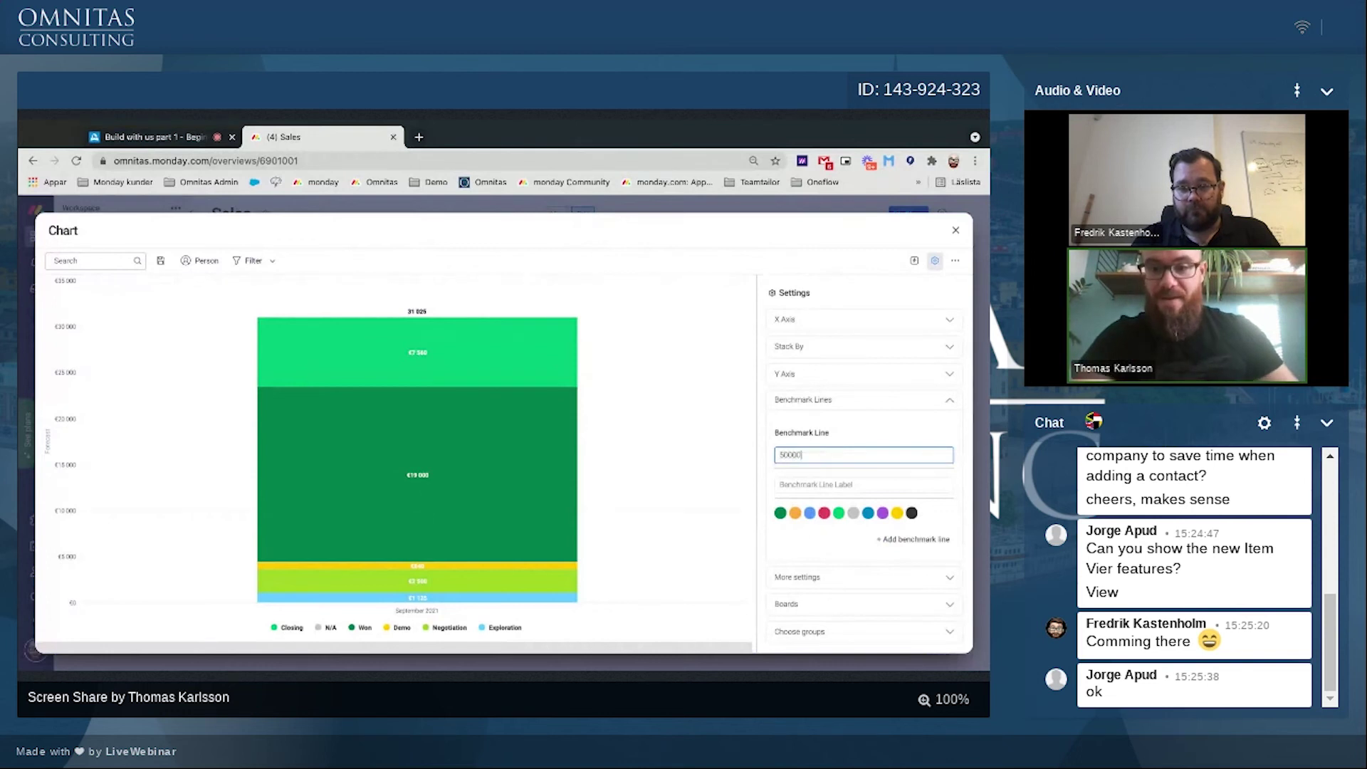
text(500000)
click(786, 485)
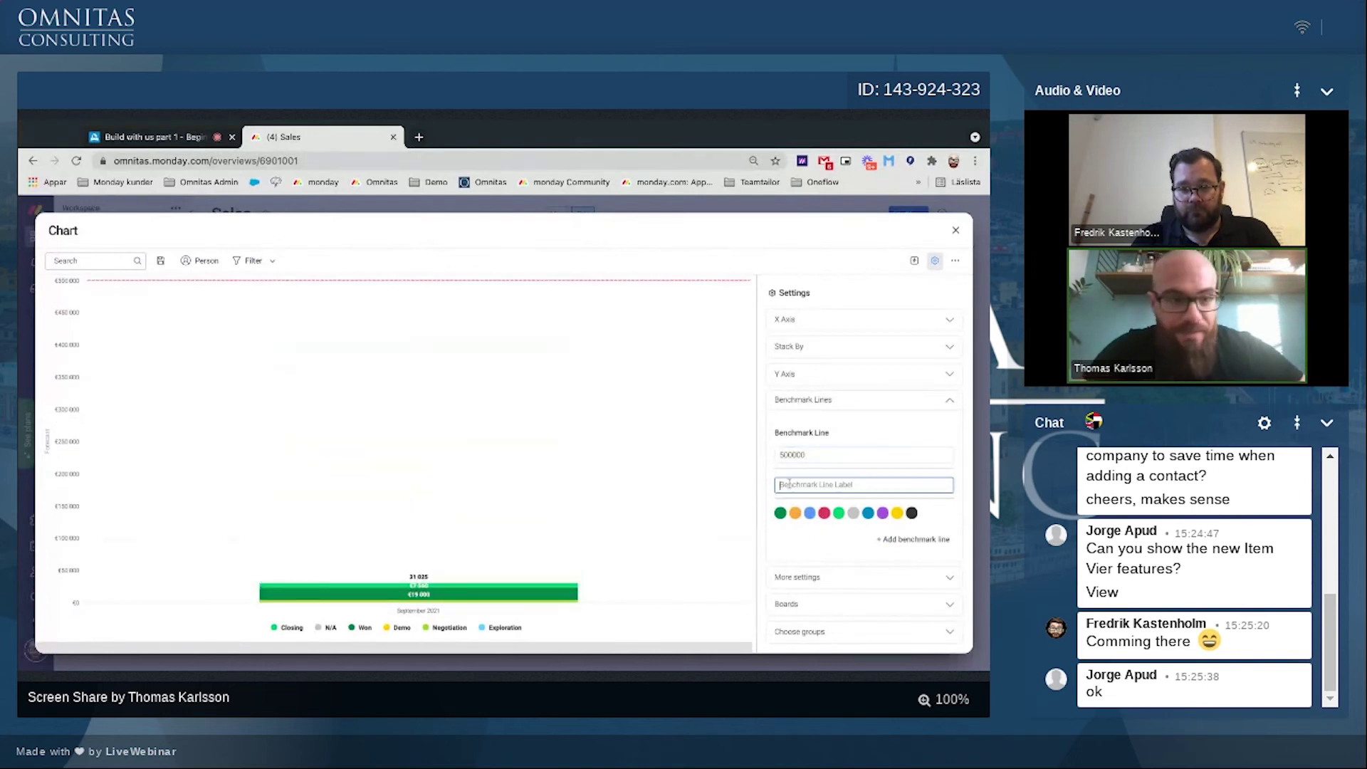
click(794, 455)
key(BackSpace)
click(794, 484)
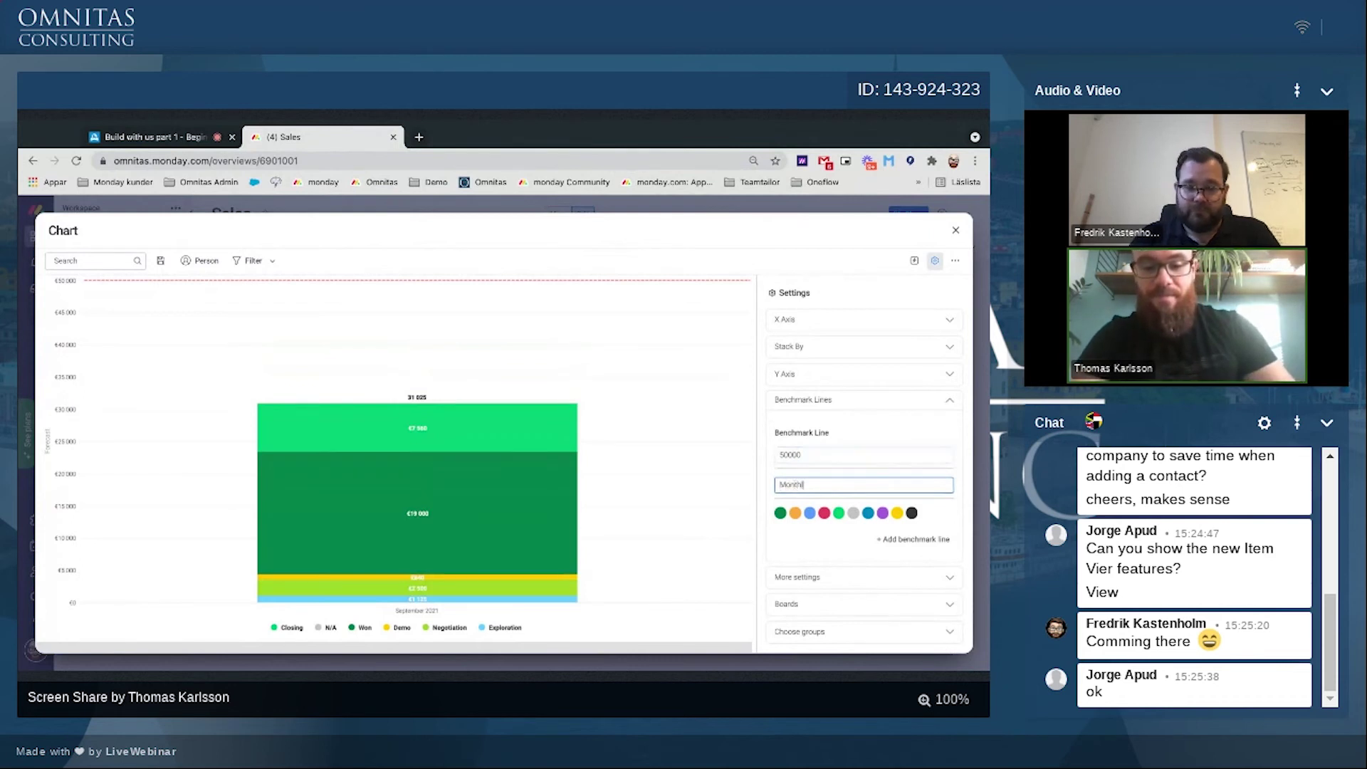
text(Monthly target)
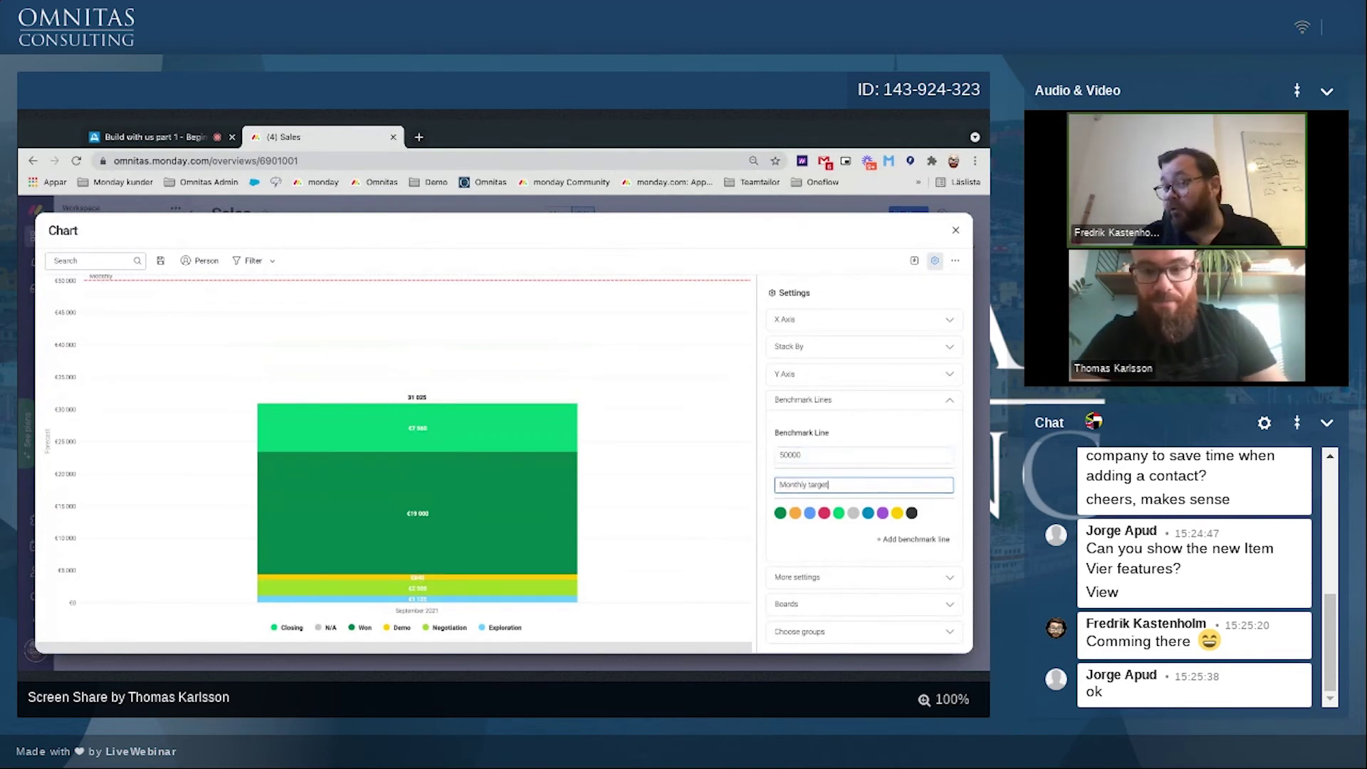
click(911, 512)
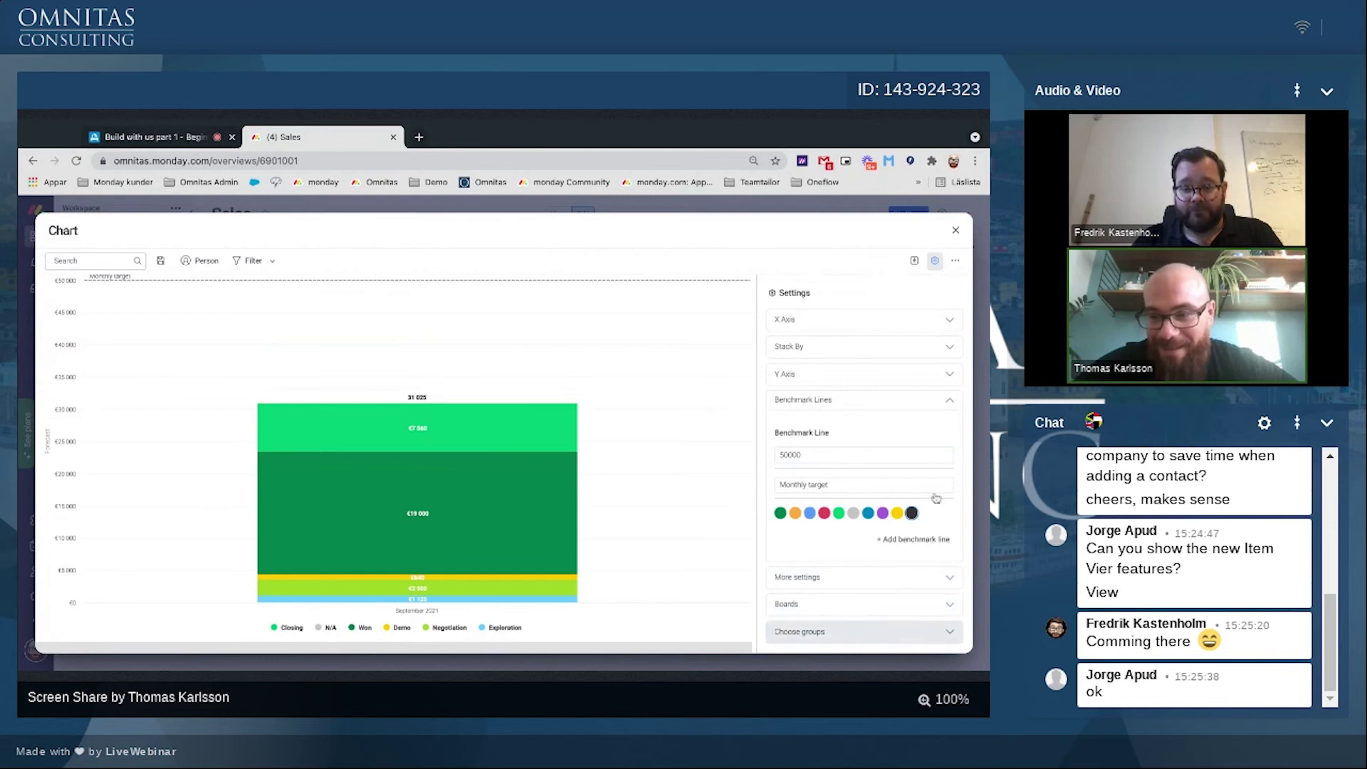
Step: Widen the chart widget across the Sales dashboard
click(955, 230)
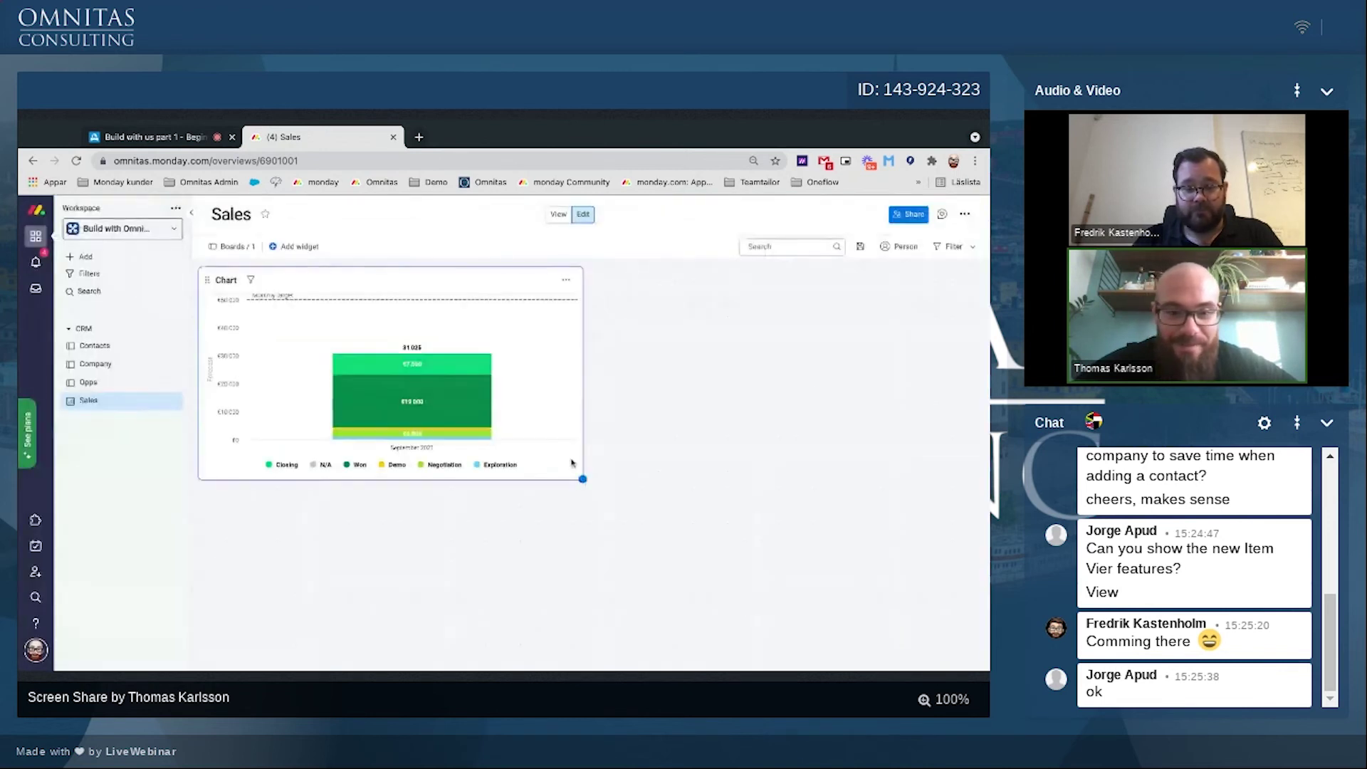
drag(580, 480, 973, 514)
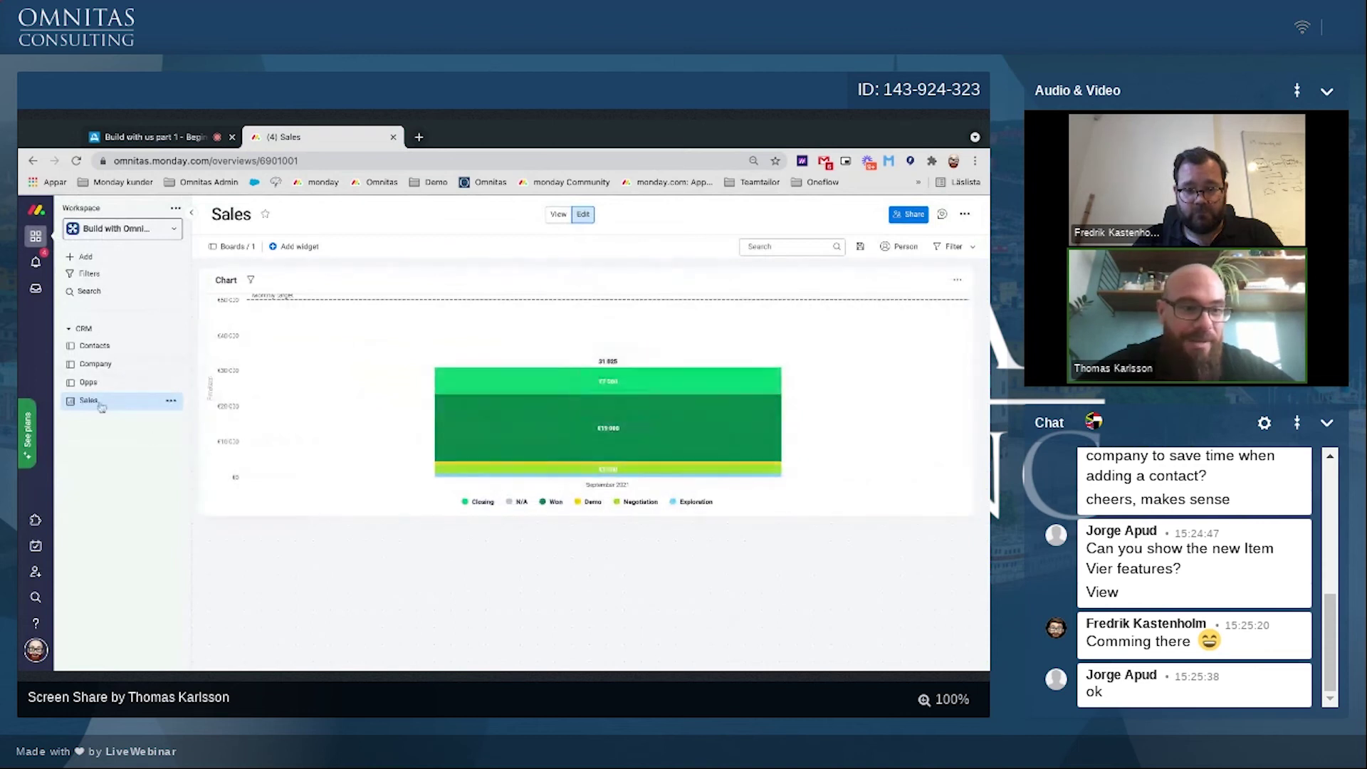
click(88, 383)
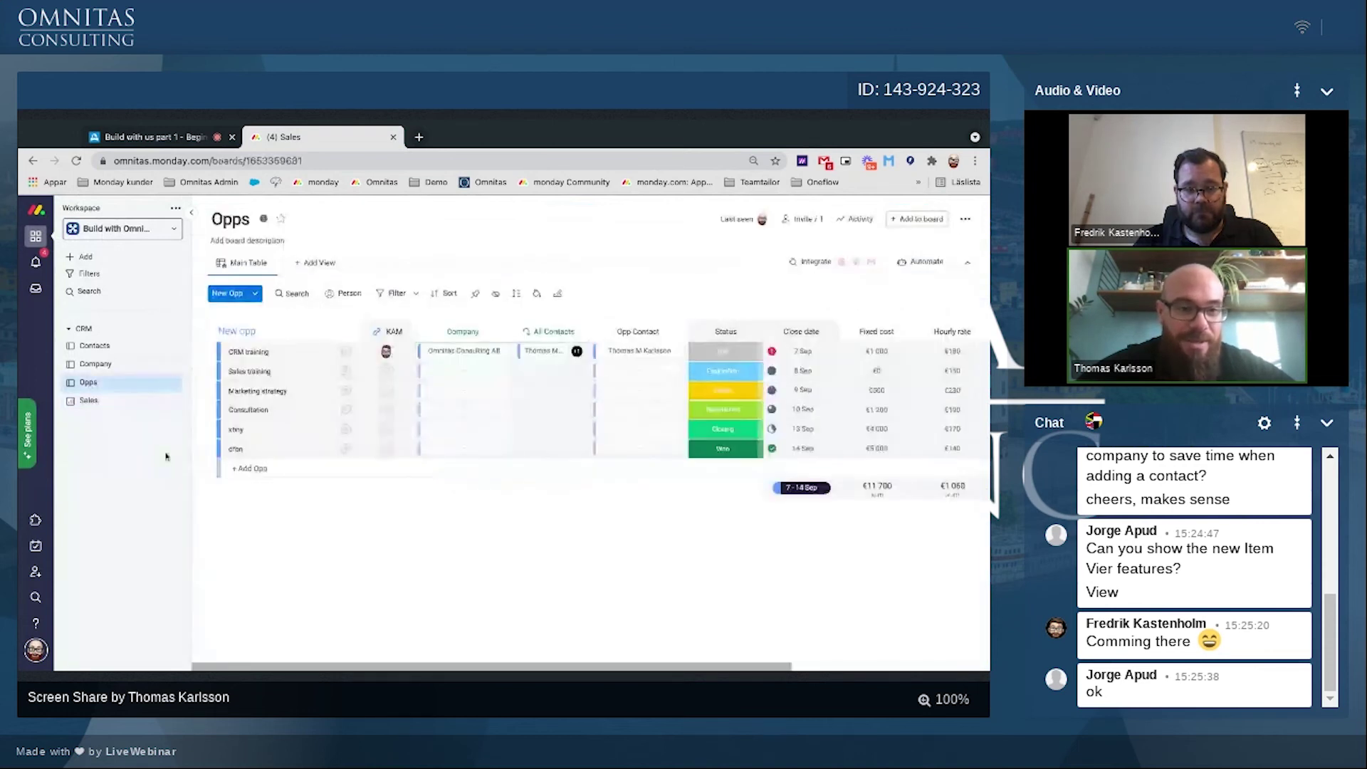
Step: Select all six opportunities, duplicate them, and move the copies' close dates into October
click(224, 353)
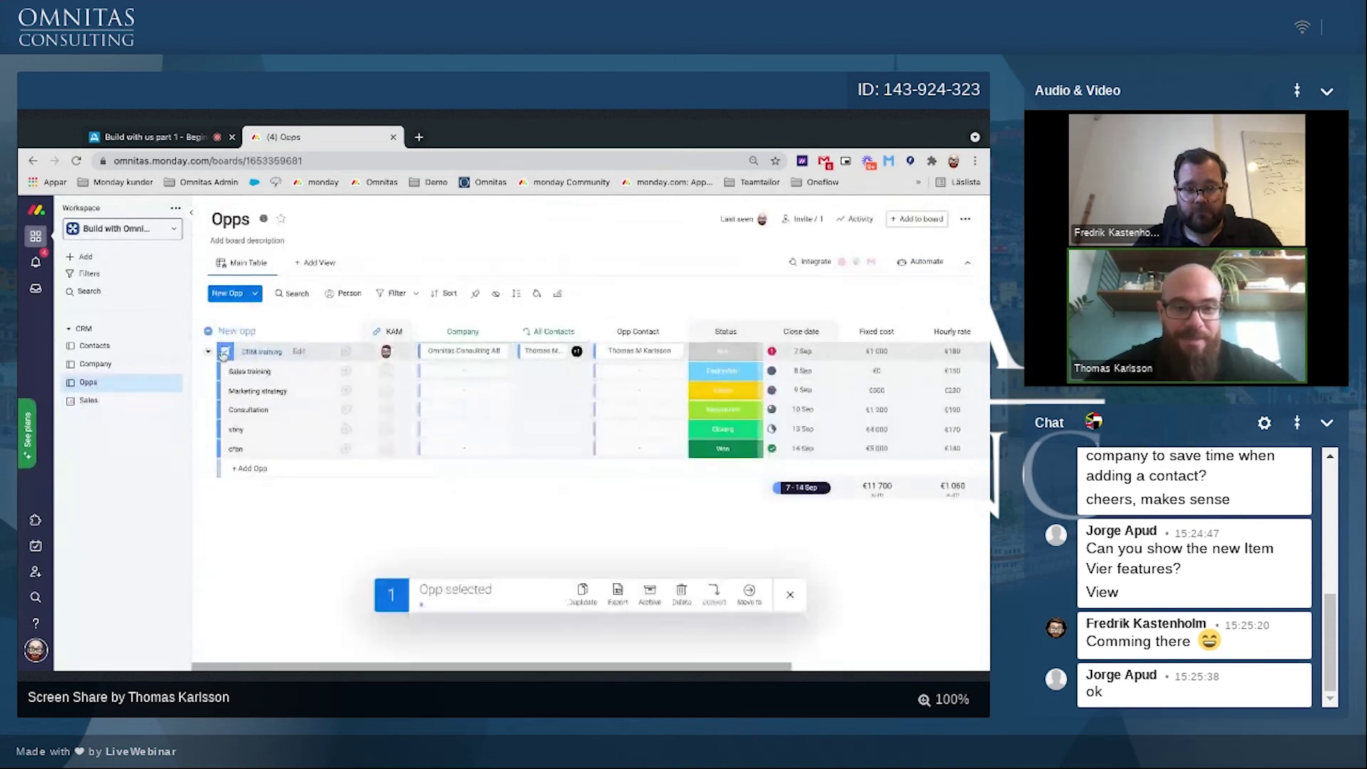
shift+click(225, 449)
click(585, 562)
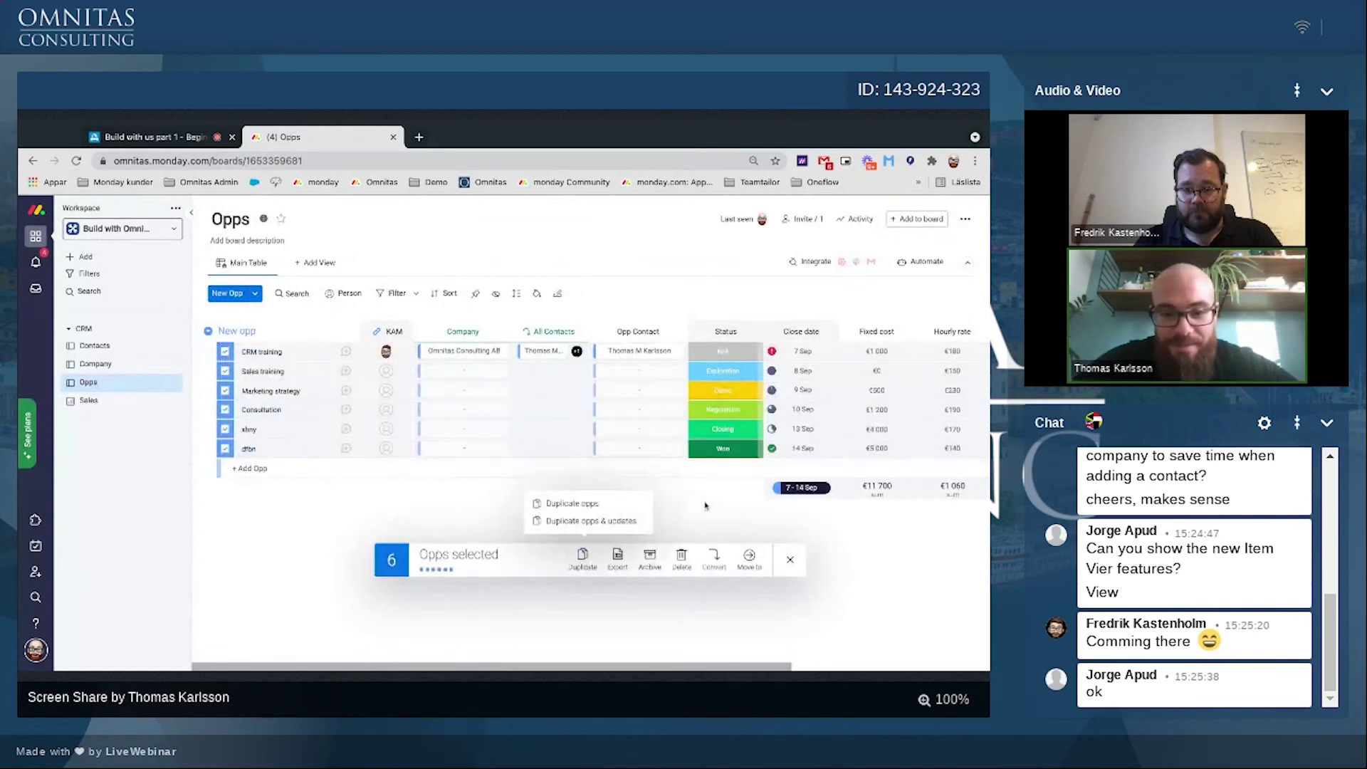
click(572, 504)
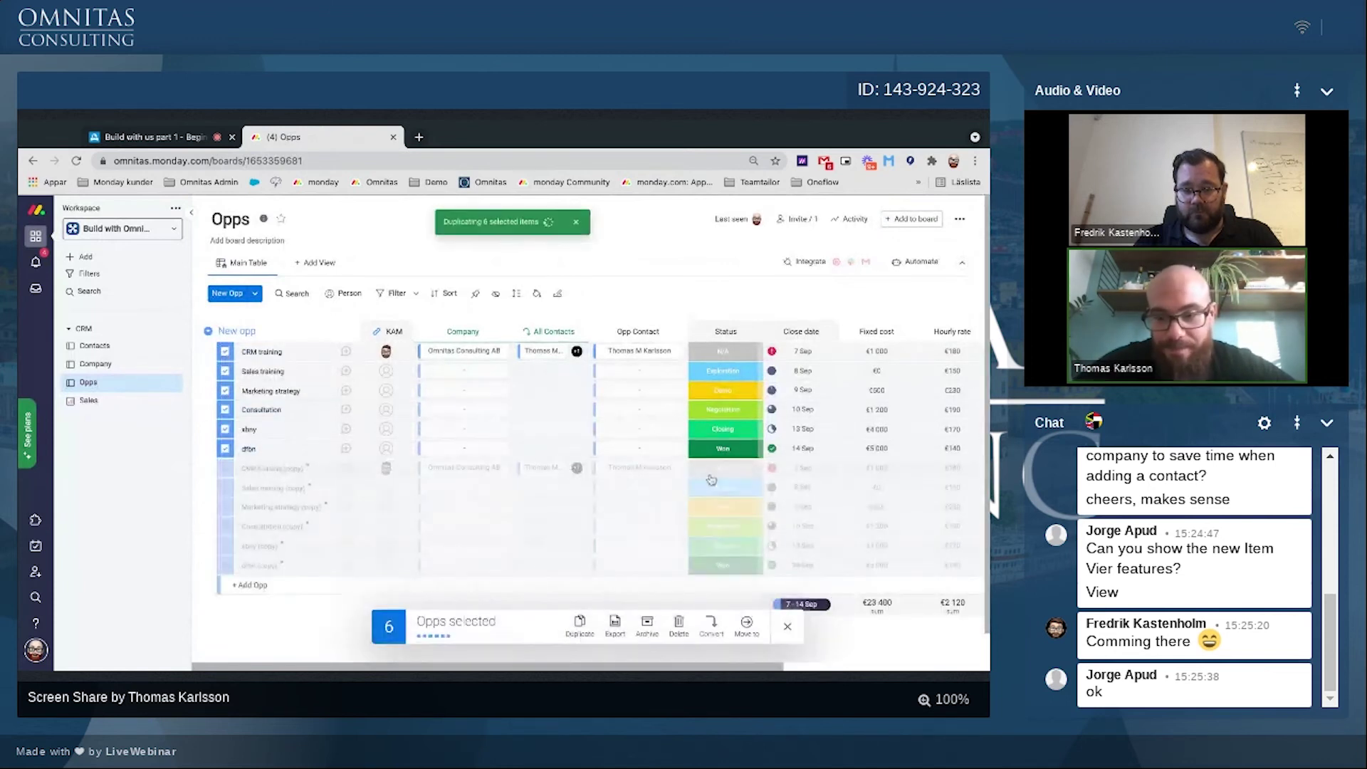
click(793, 486)
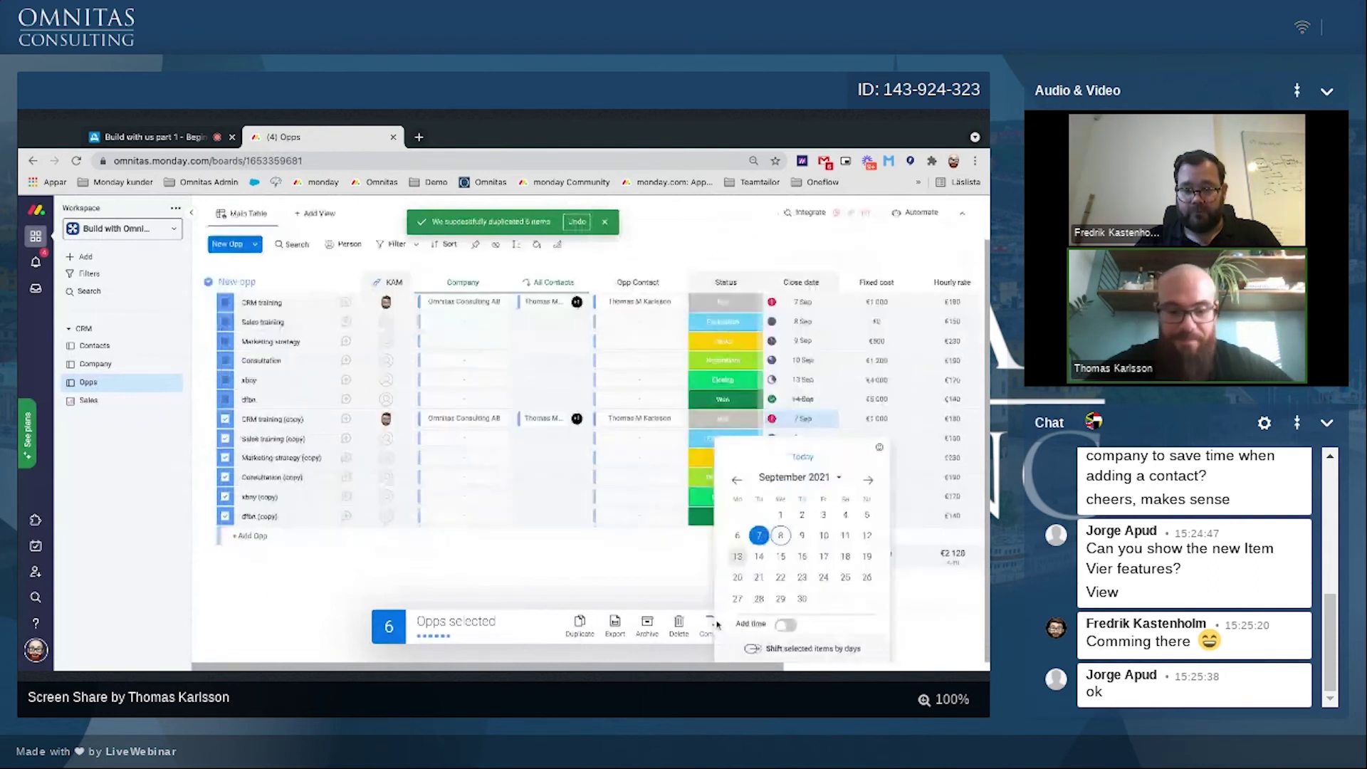
click(753, 648)
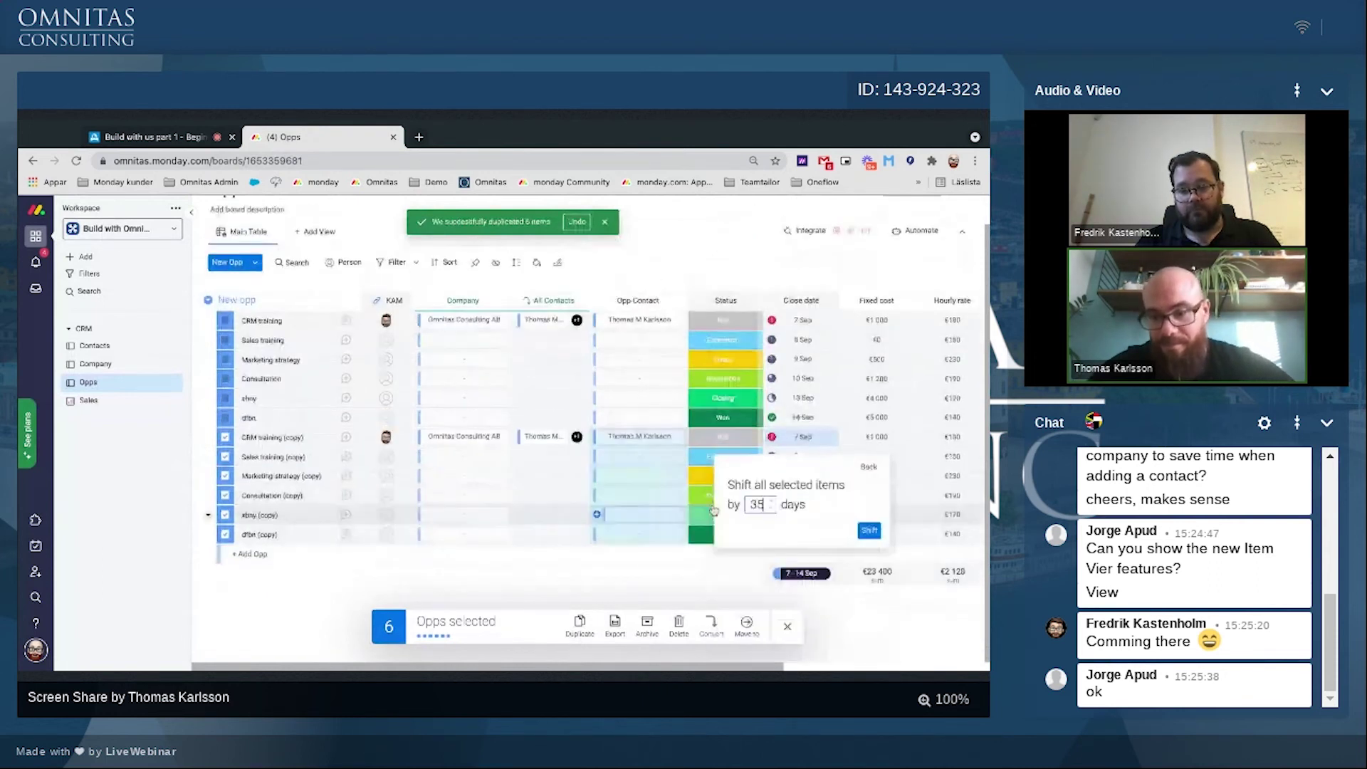
click(869, 531)
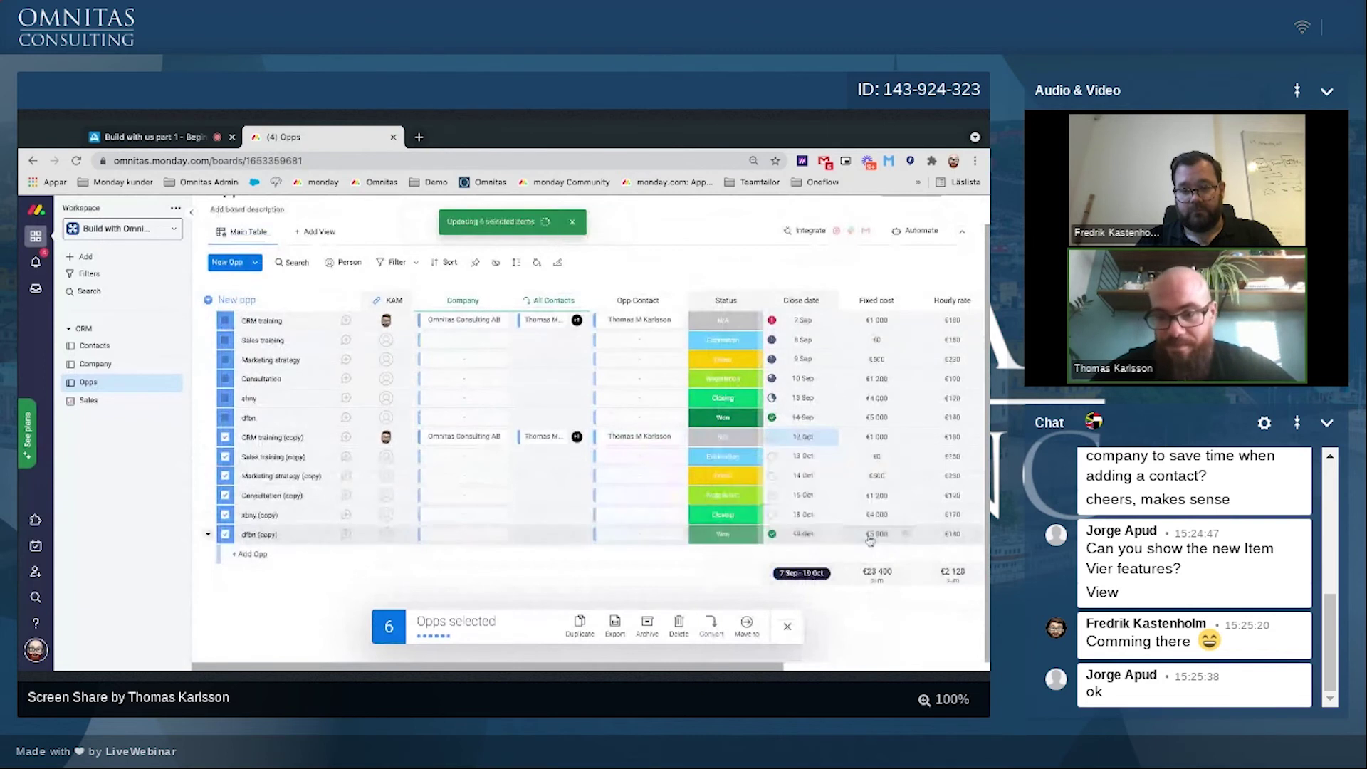
Step: Duplicate the opportunities with their updates and shift the new close dates by 49 days
click(581, 626)
click(576, 588)
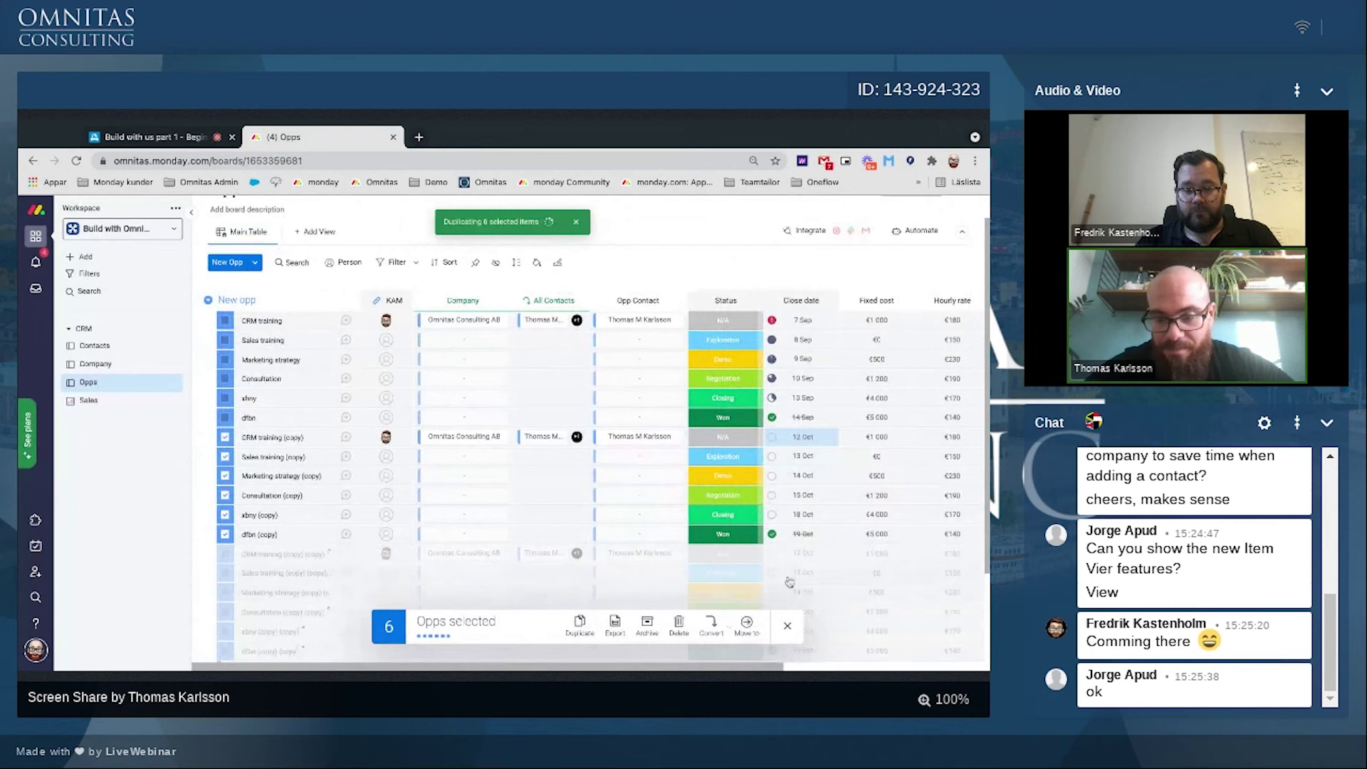
click(792, 577)
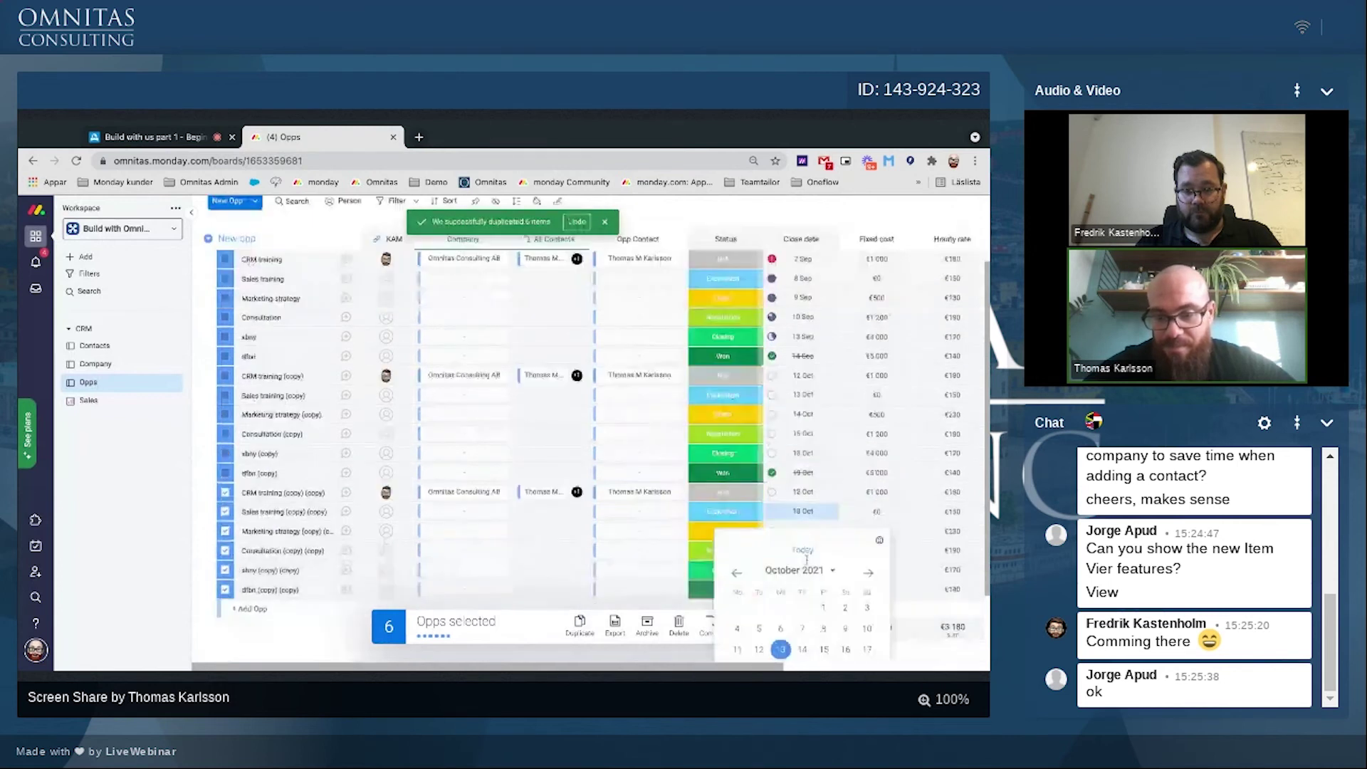
click(804, 551)
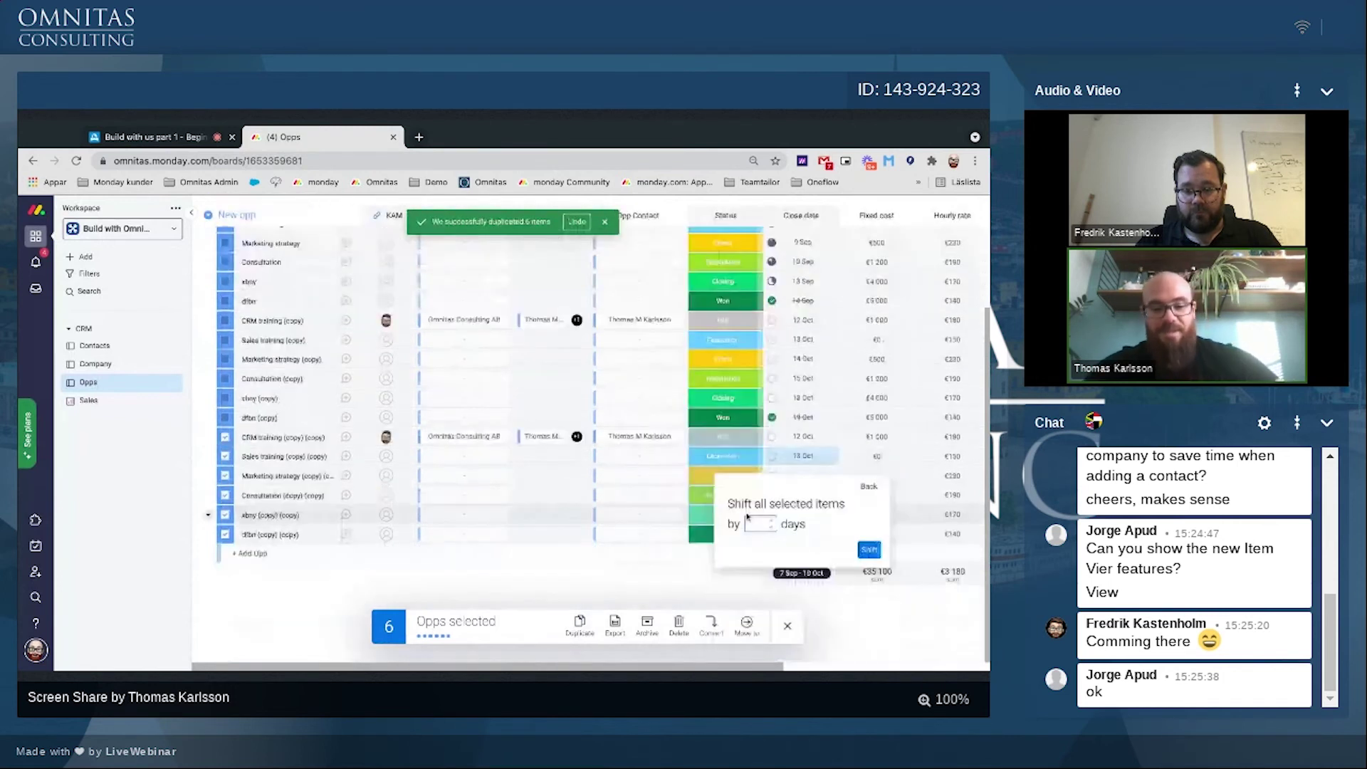
text(49)
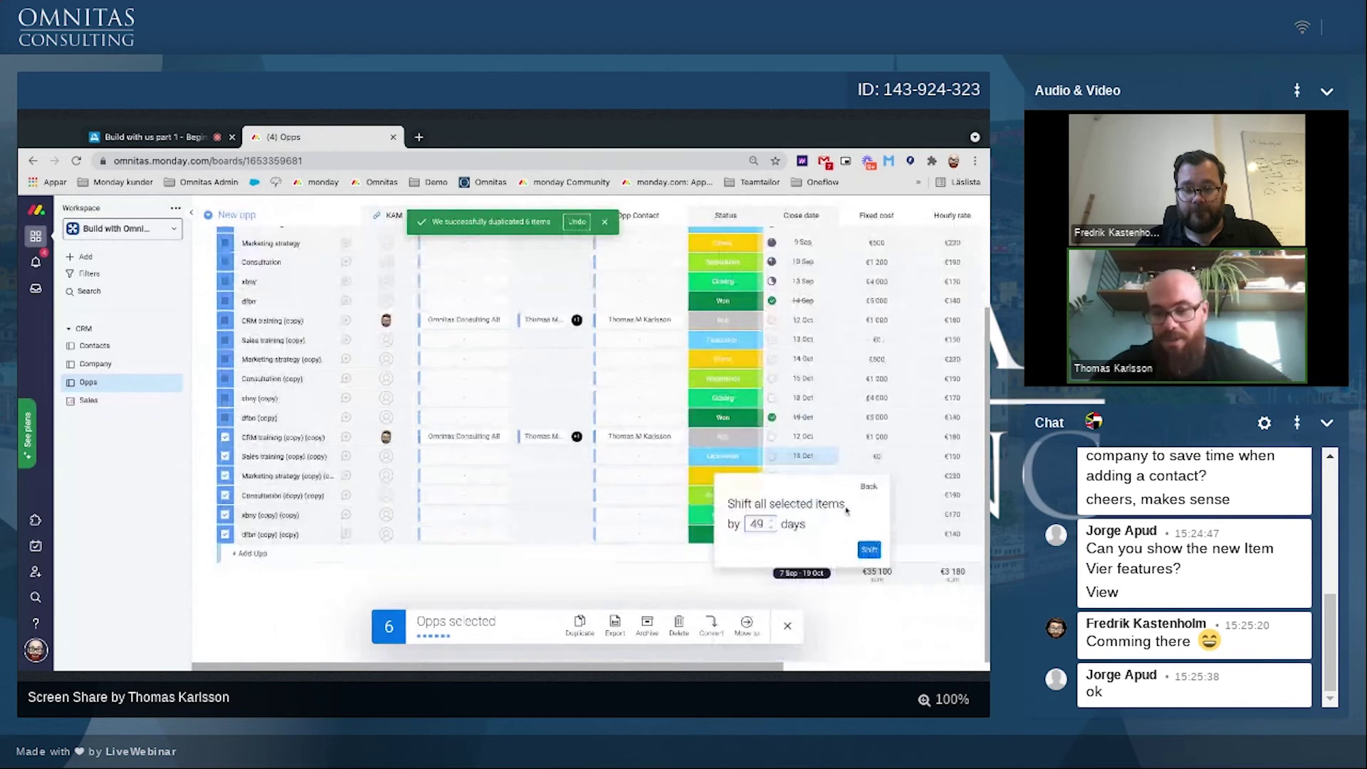
click(877, 553)
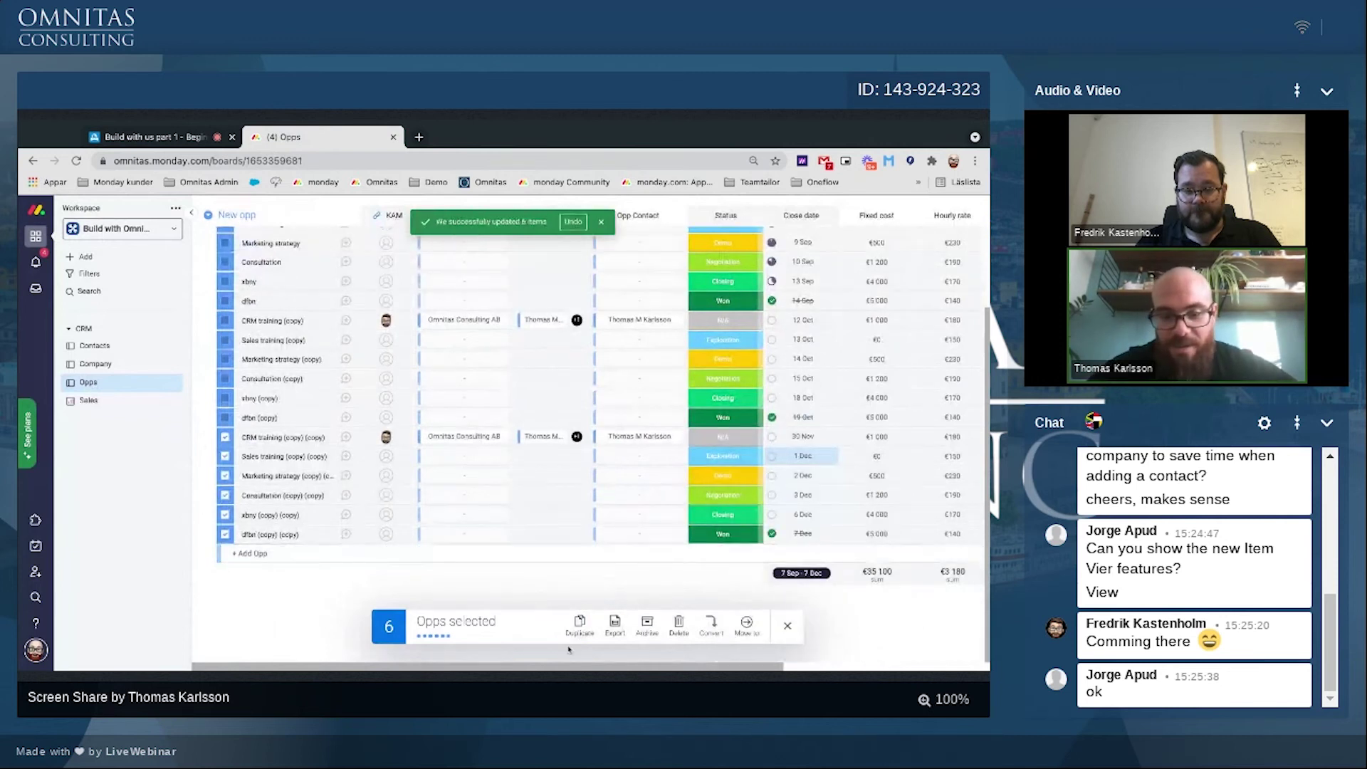
Step: Duplicate the six opps again and shift the copies' close dates by 12 days
mouse_move(576, 631)
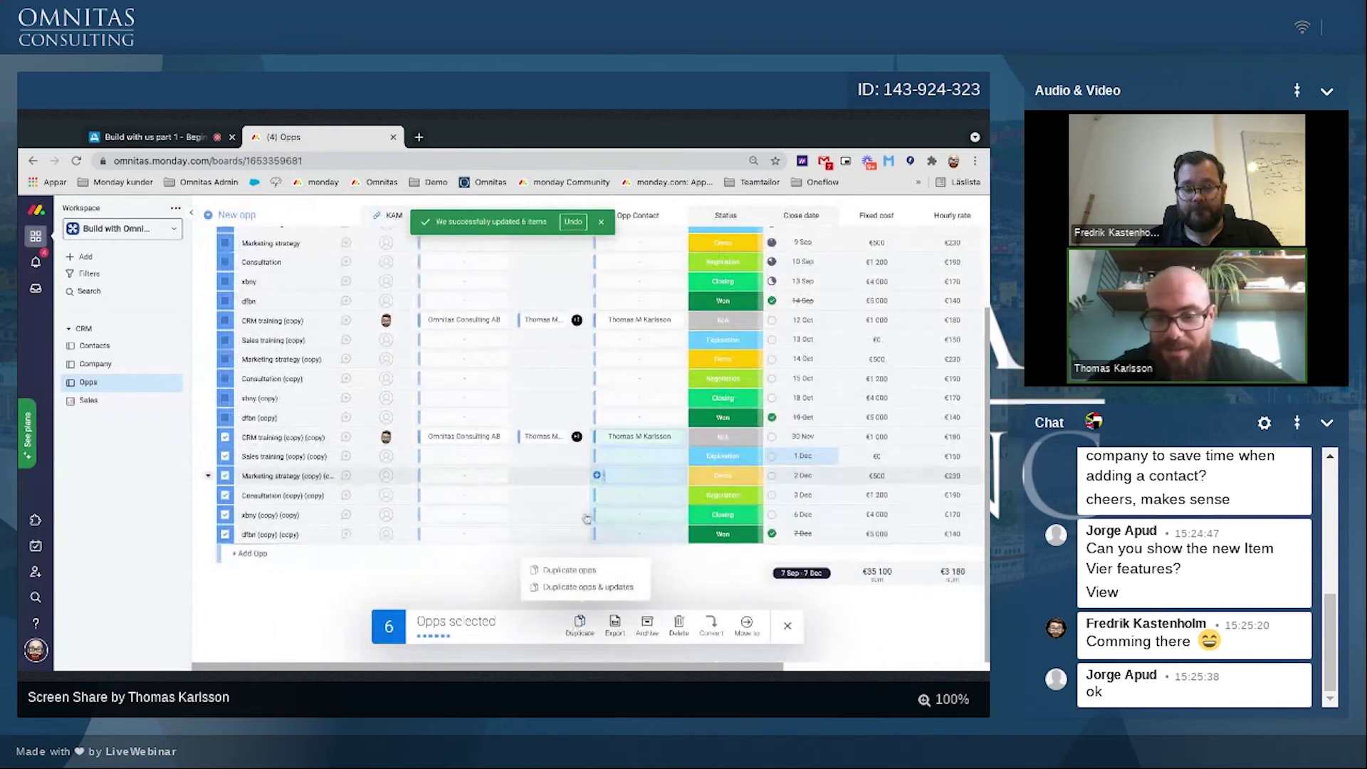
click(567, 571)
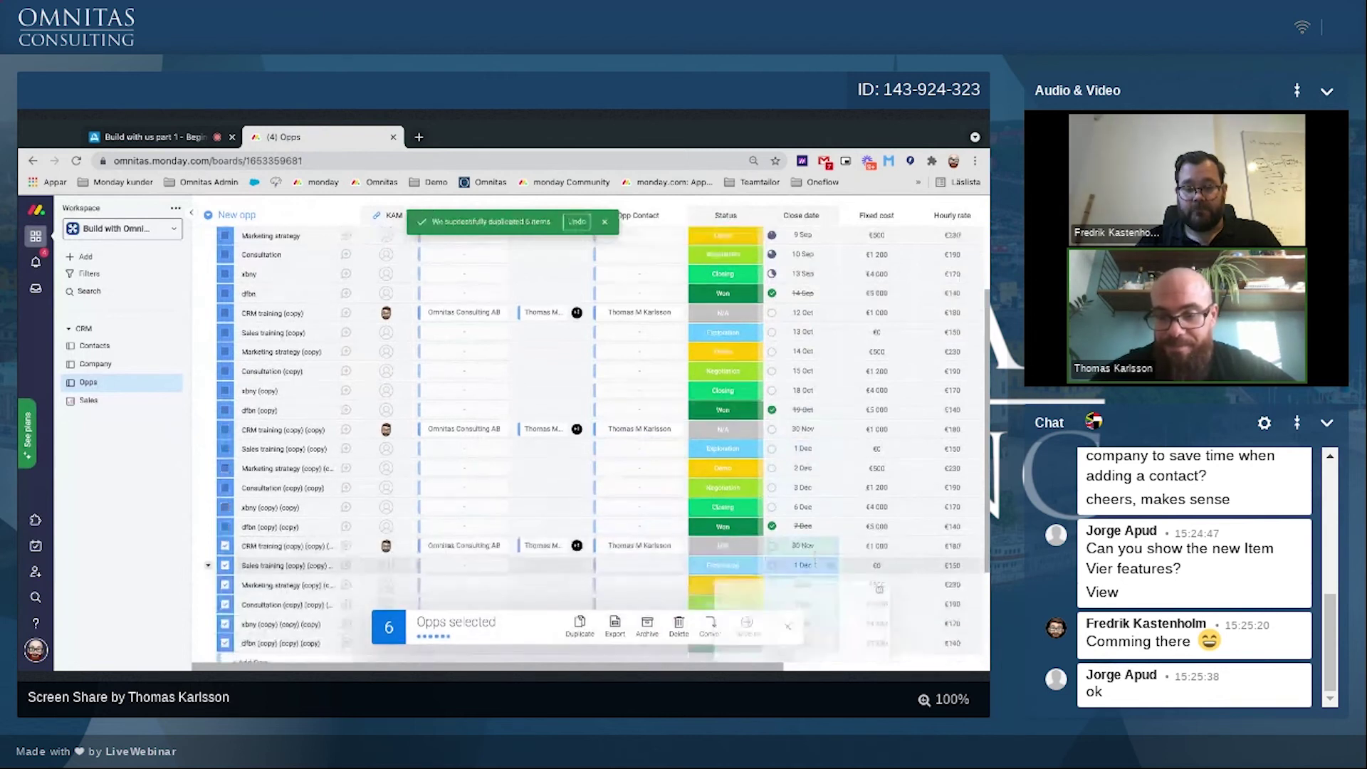
click(788, 568)
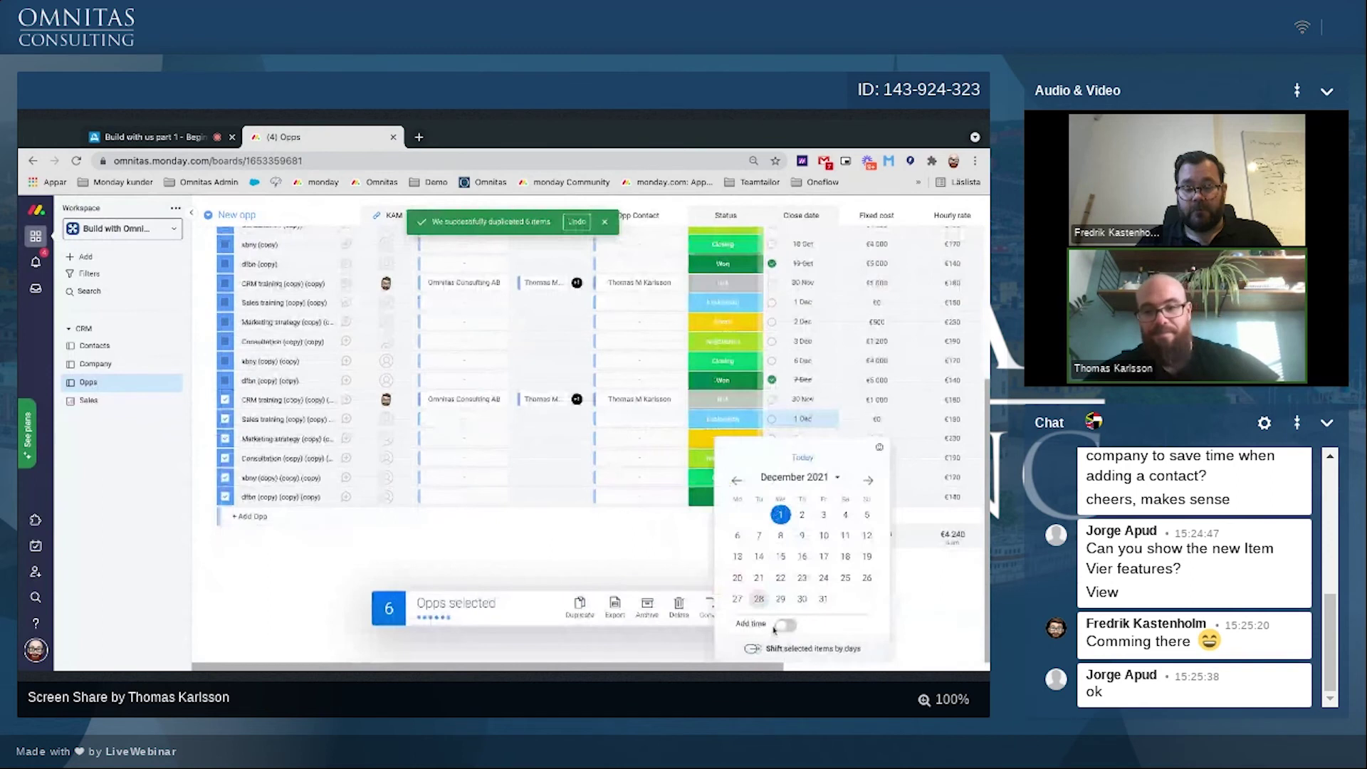
click(783, 649)
text(12)
click(867, 549)
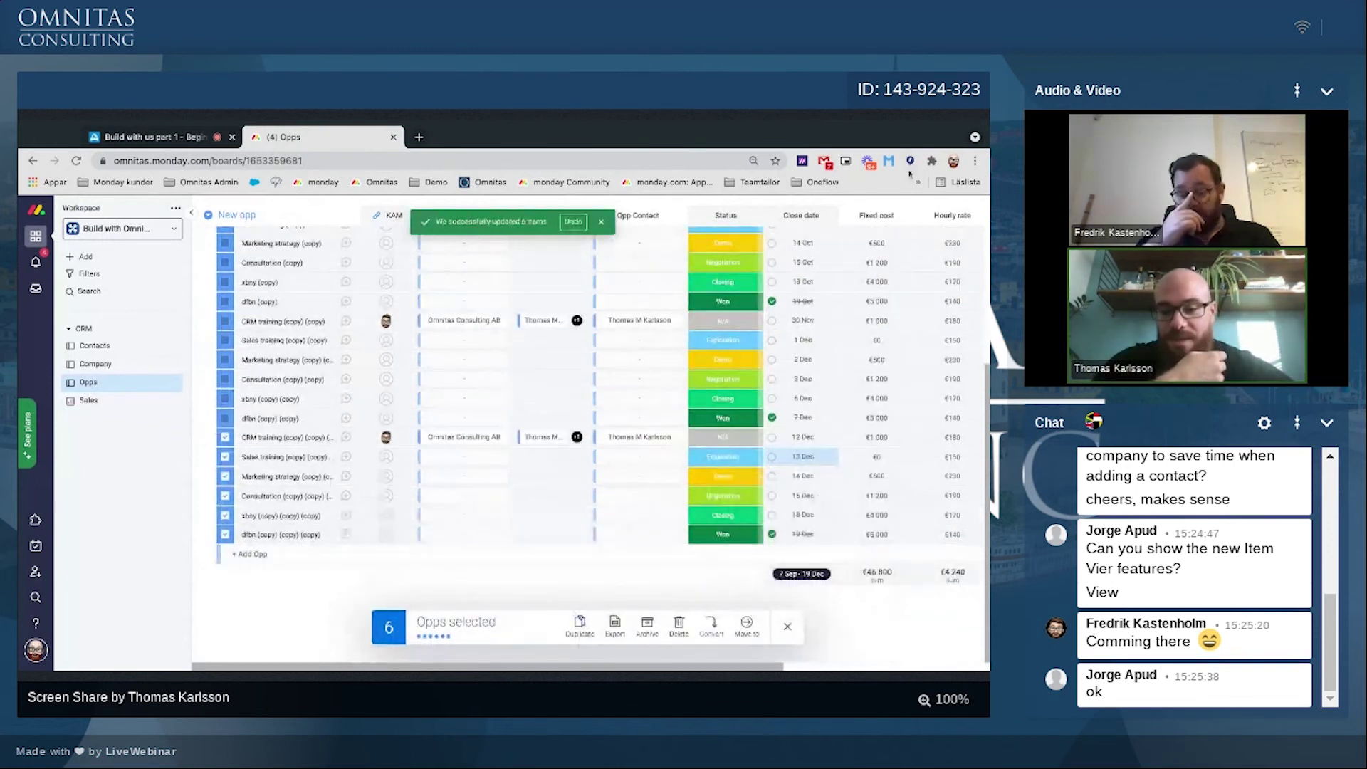
Step: Duplicate the six original opportunities and shift the copies' dates by 9 days
scroll(609, 408, up, 5)
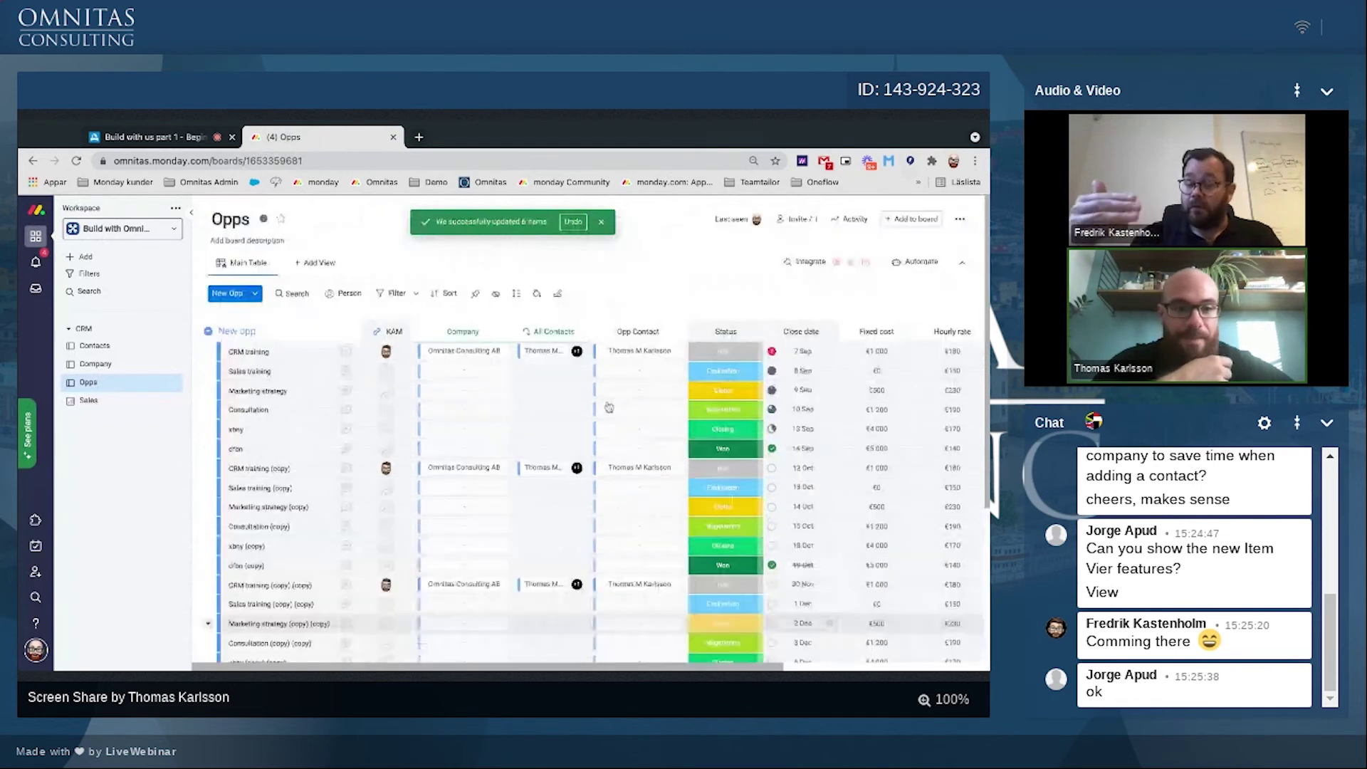
click(225, 351)
scroll(223, 356, down, 3)
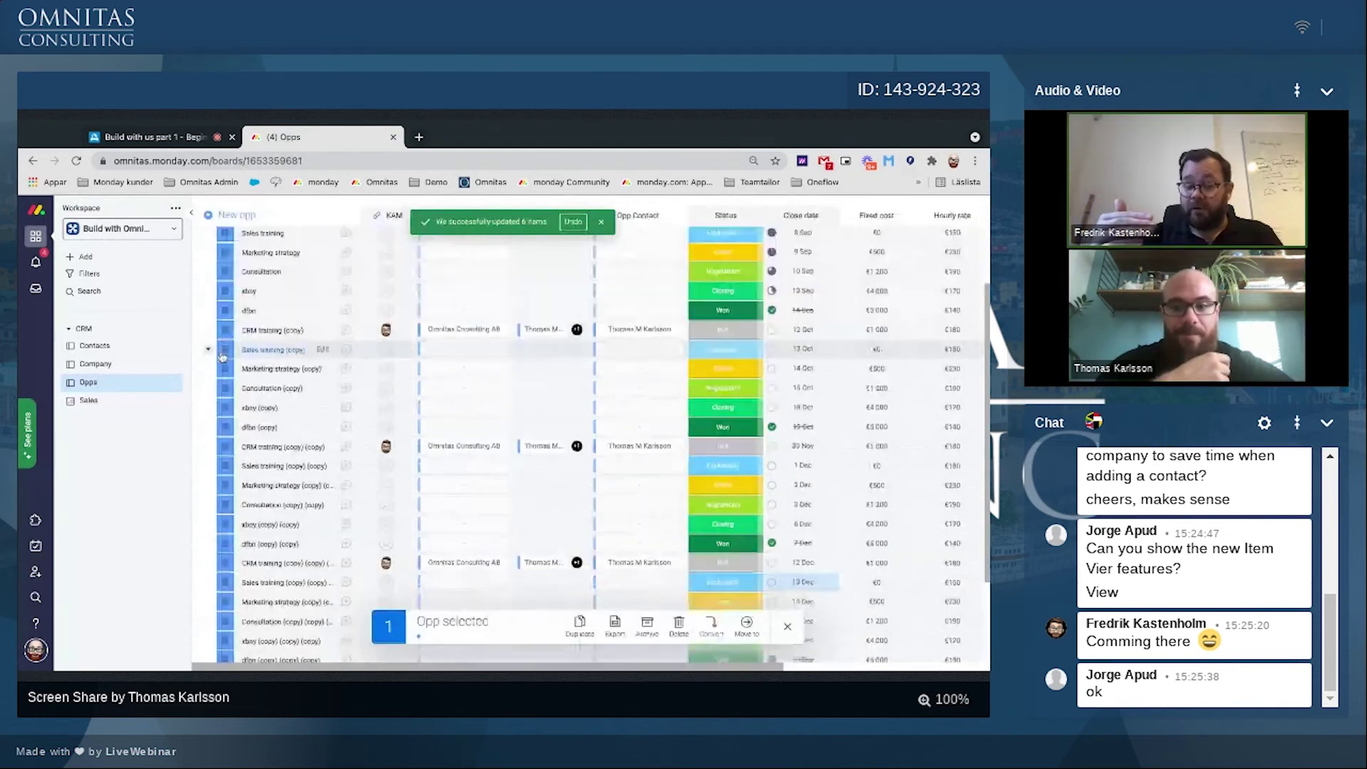
scroll(223, 356, down, 1)
scroll(223, 356, up, 1)
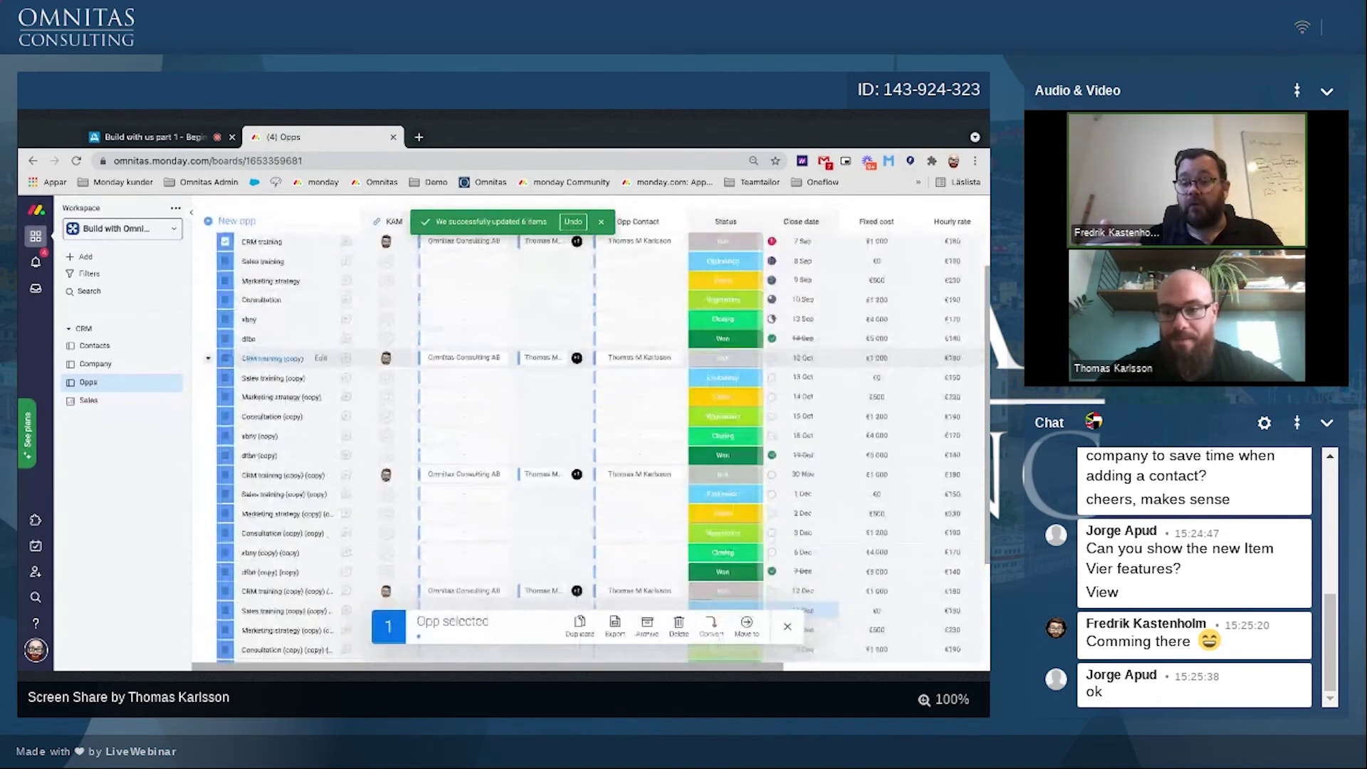
shift+click(226, 358)
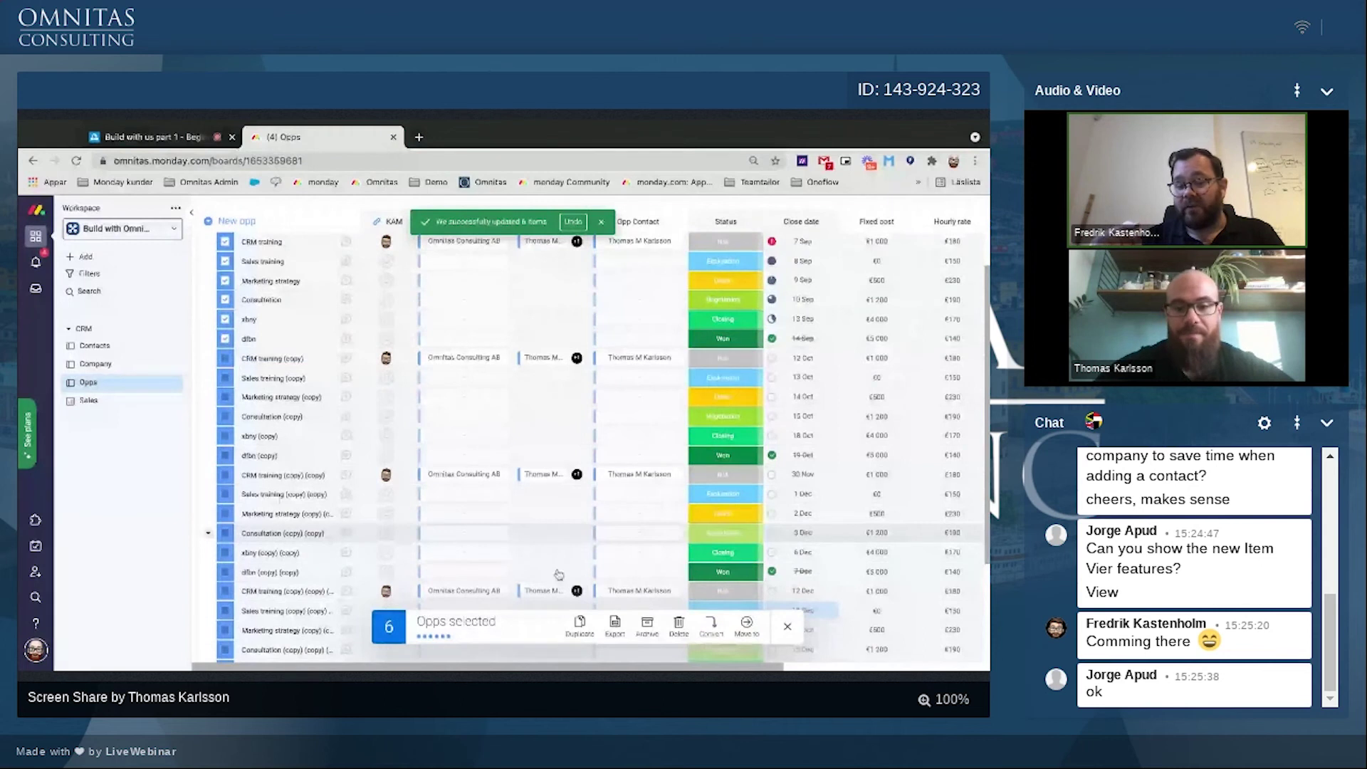
click(579, 626)
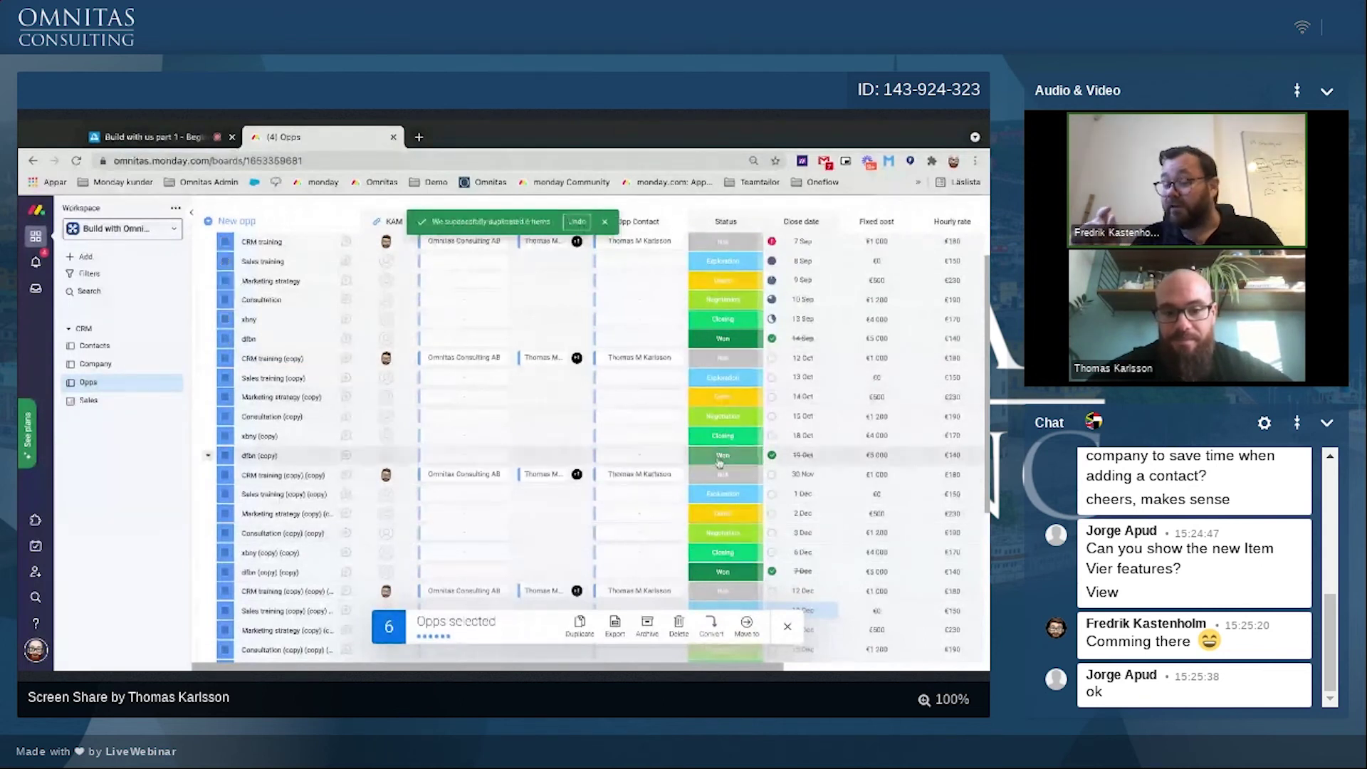
scroll(763, 481, down, 3)
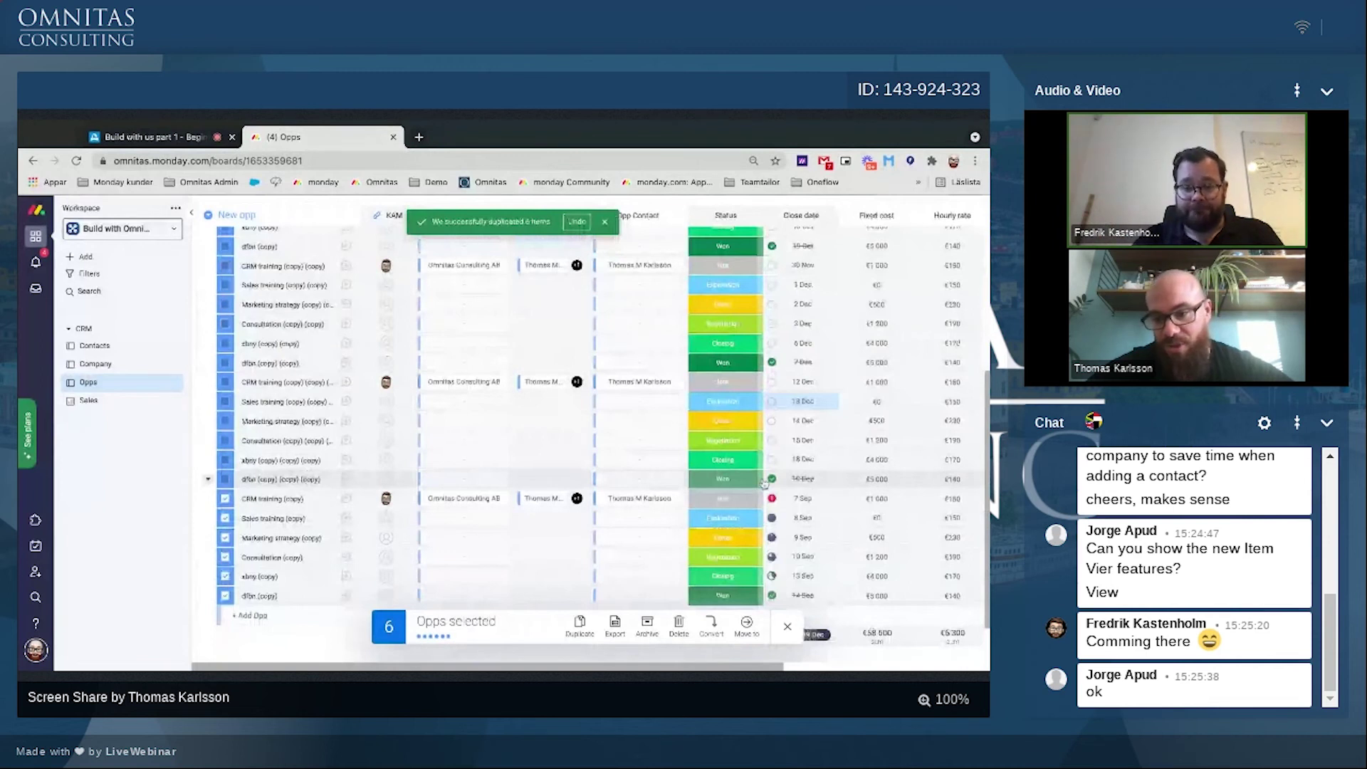
scroll(763, 484, down, 1)
click(803, 457)
click(802, 525)
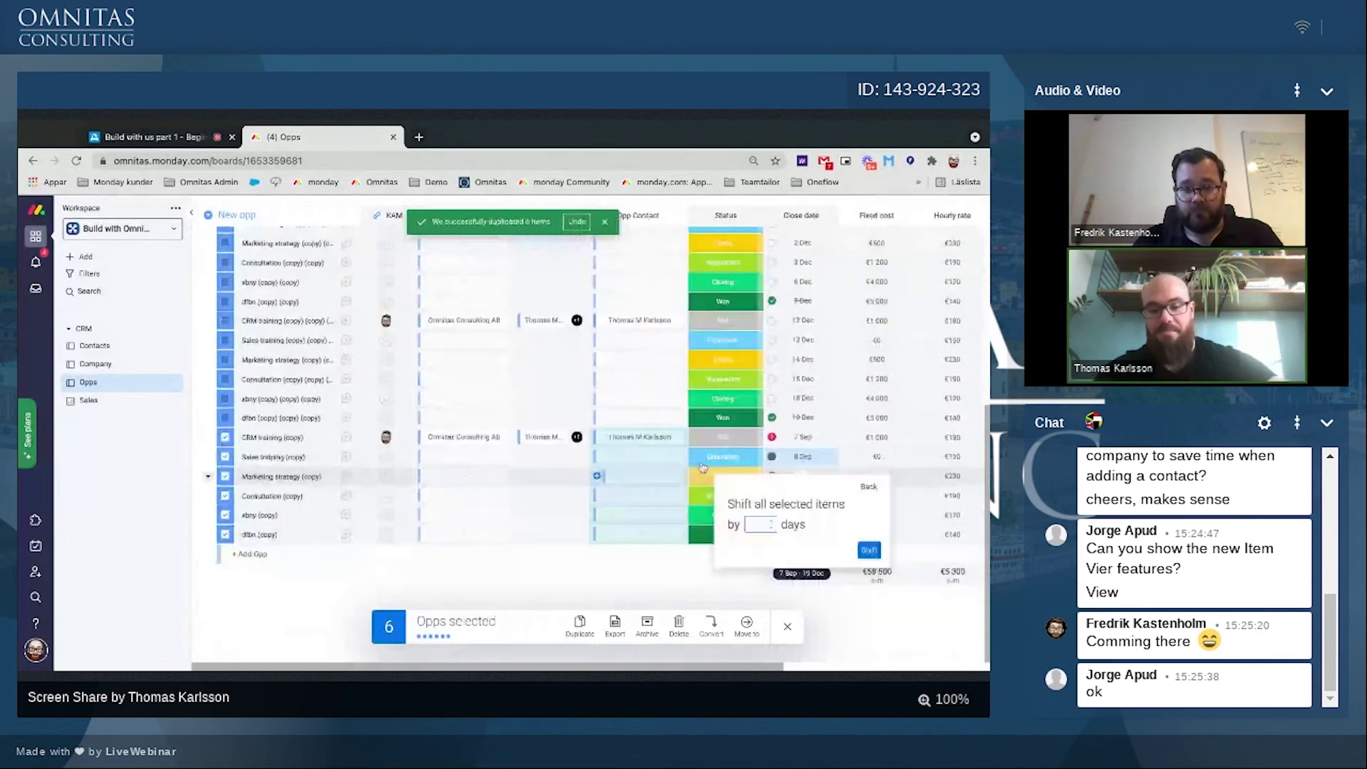
text(9)
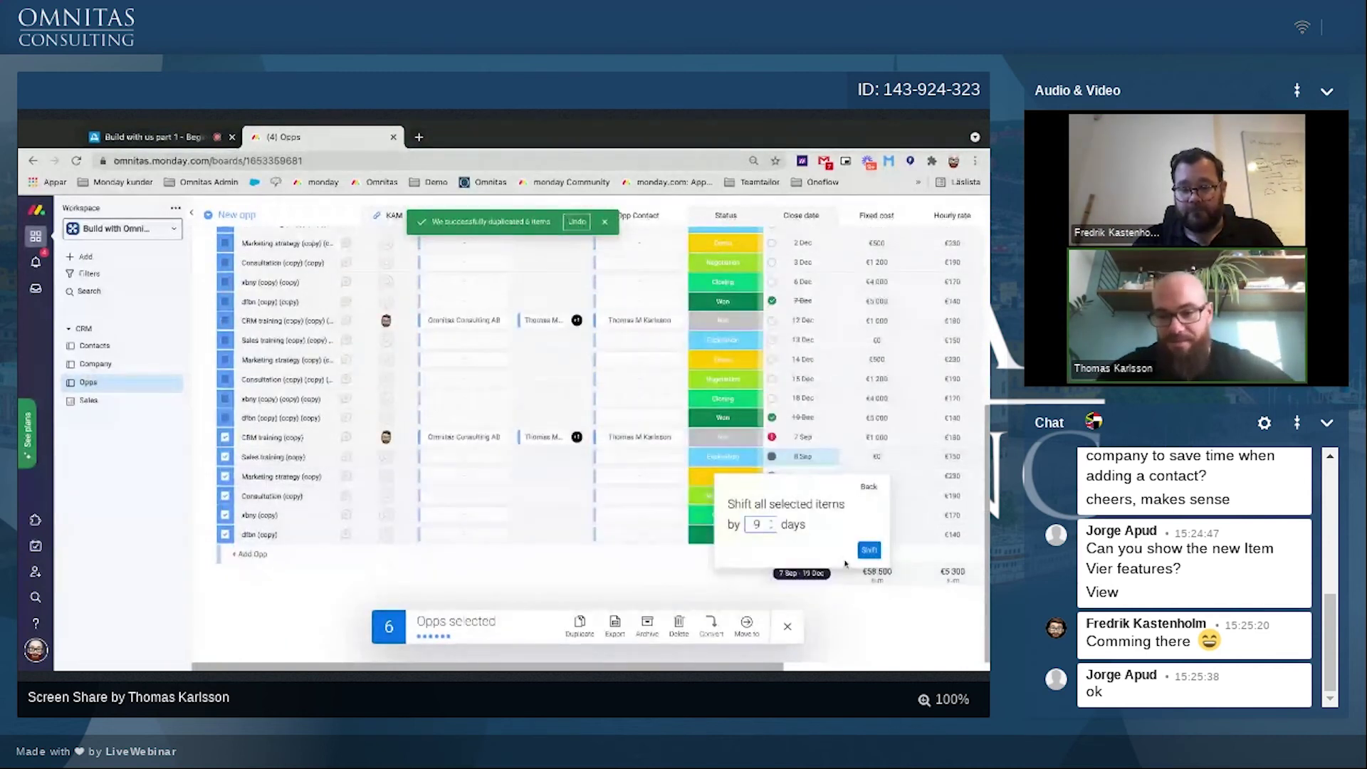
click(869, 550)
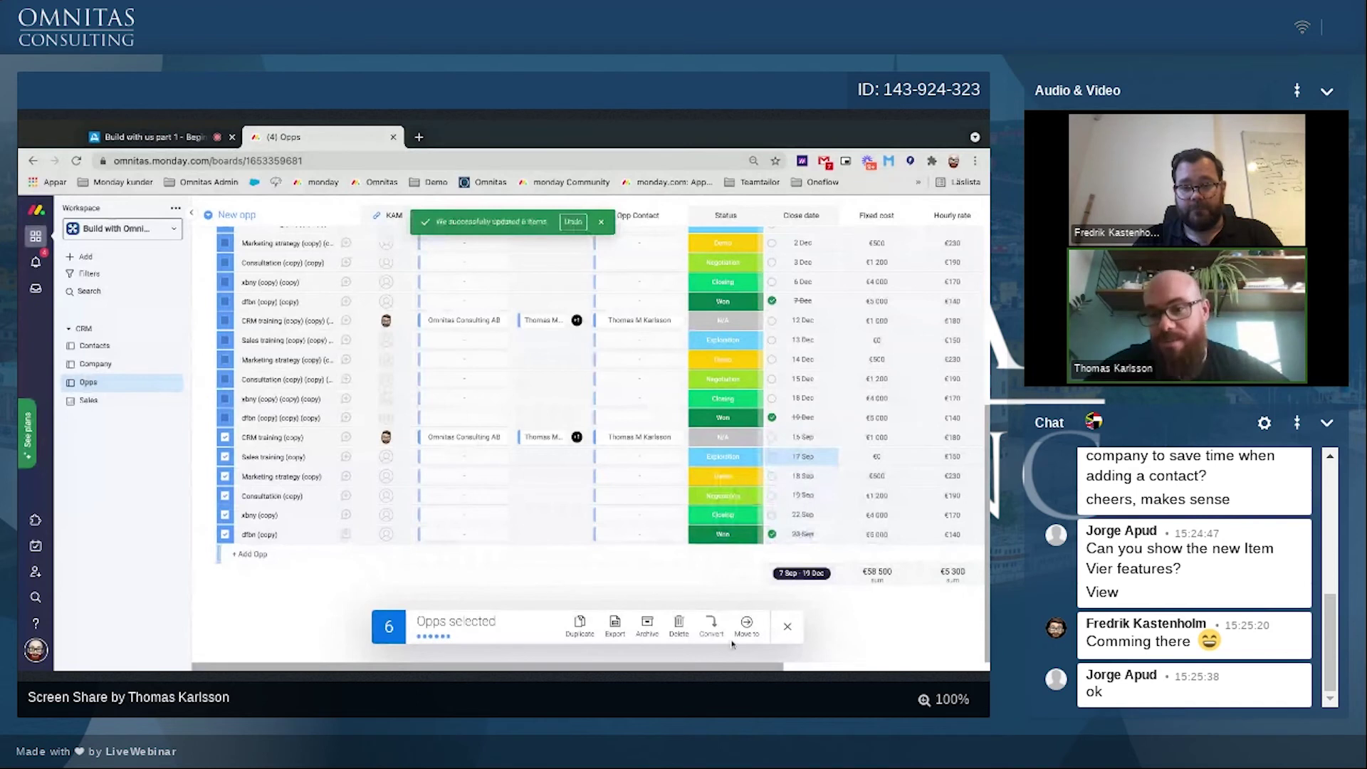
Step: Duplicate the six originals again with dates shifted 14 days, then return to the Sales dashboard
click(580, 625)
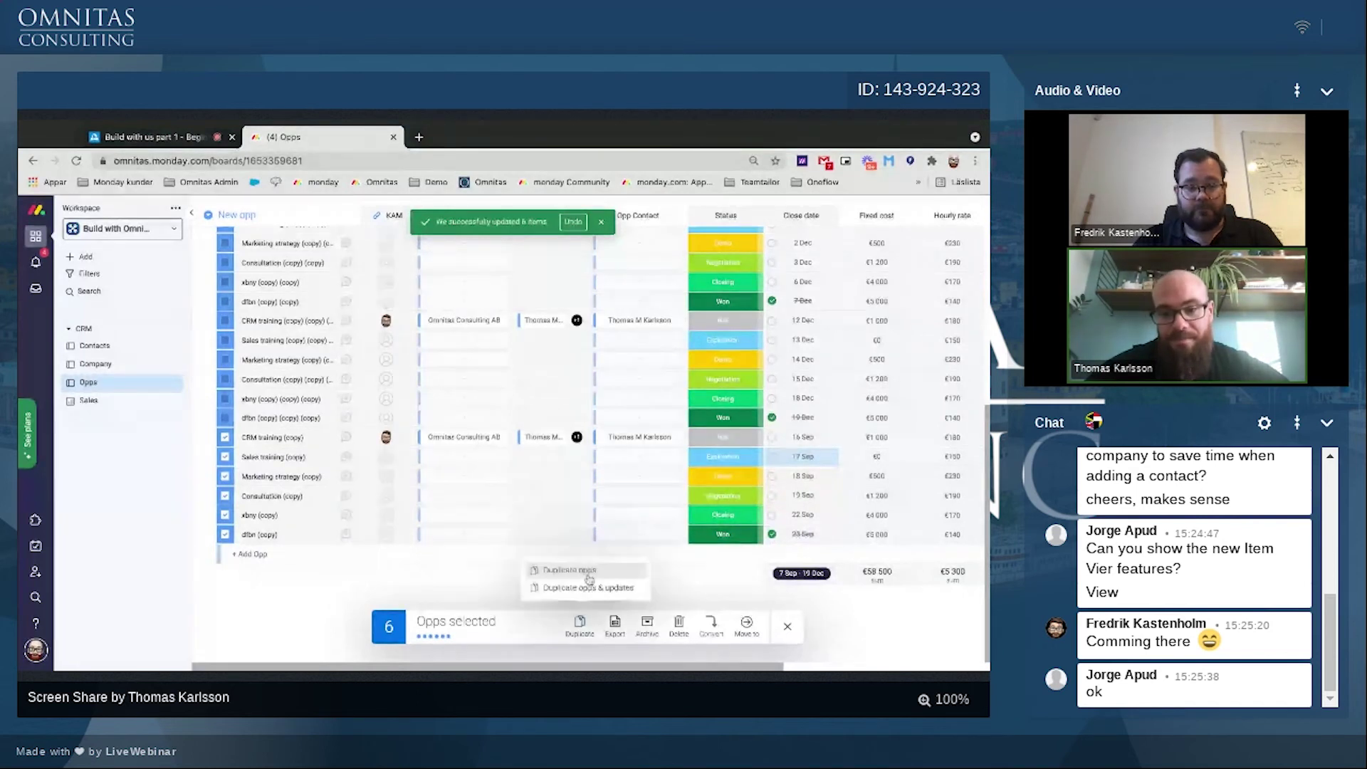
click(569, 567)
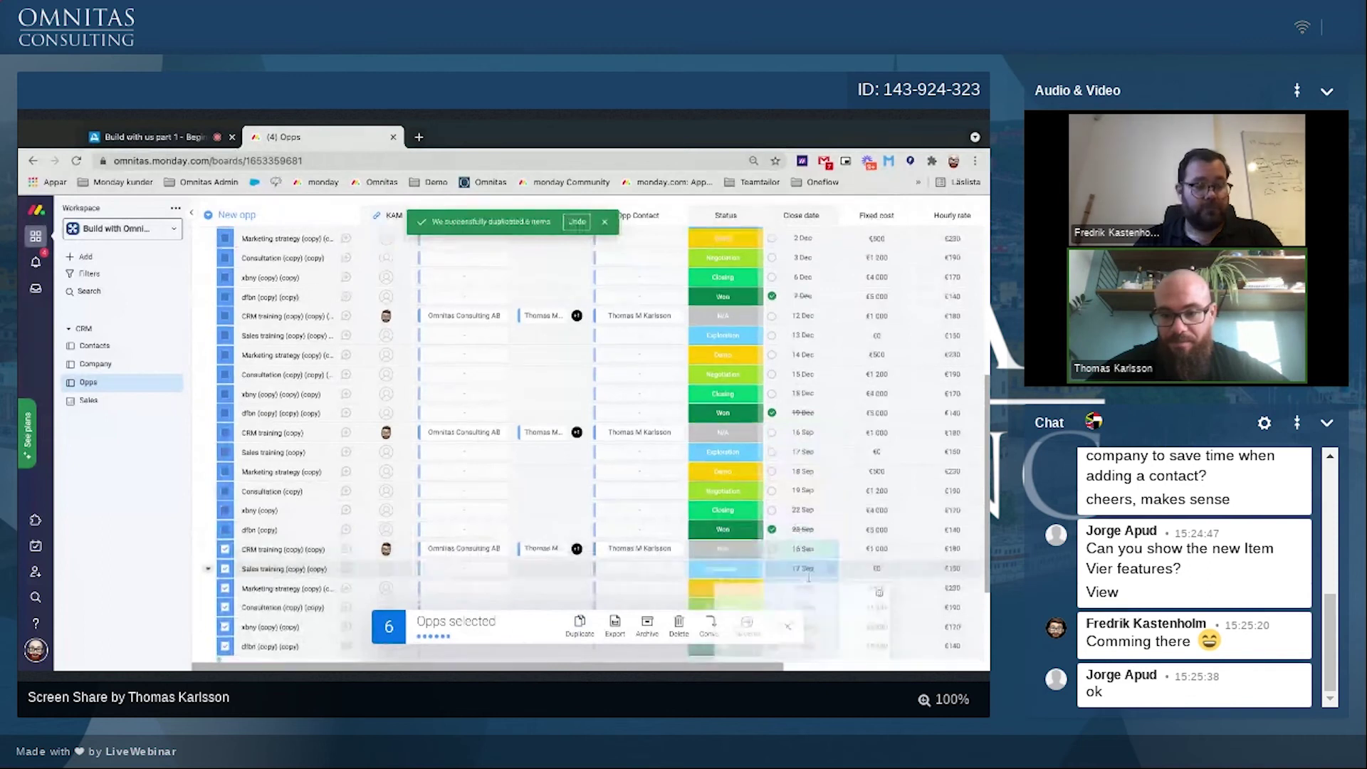
click(775, 663)
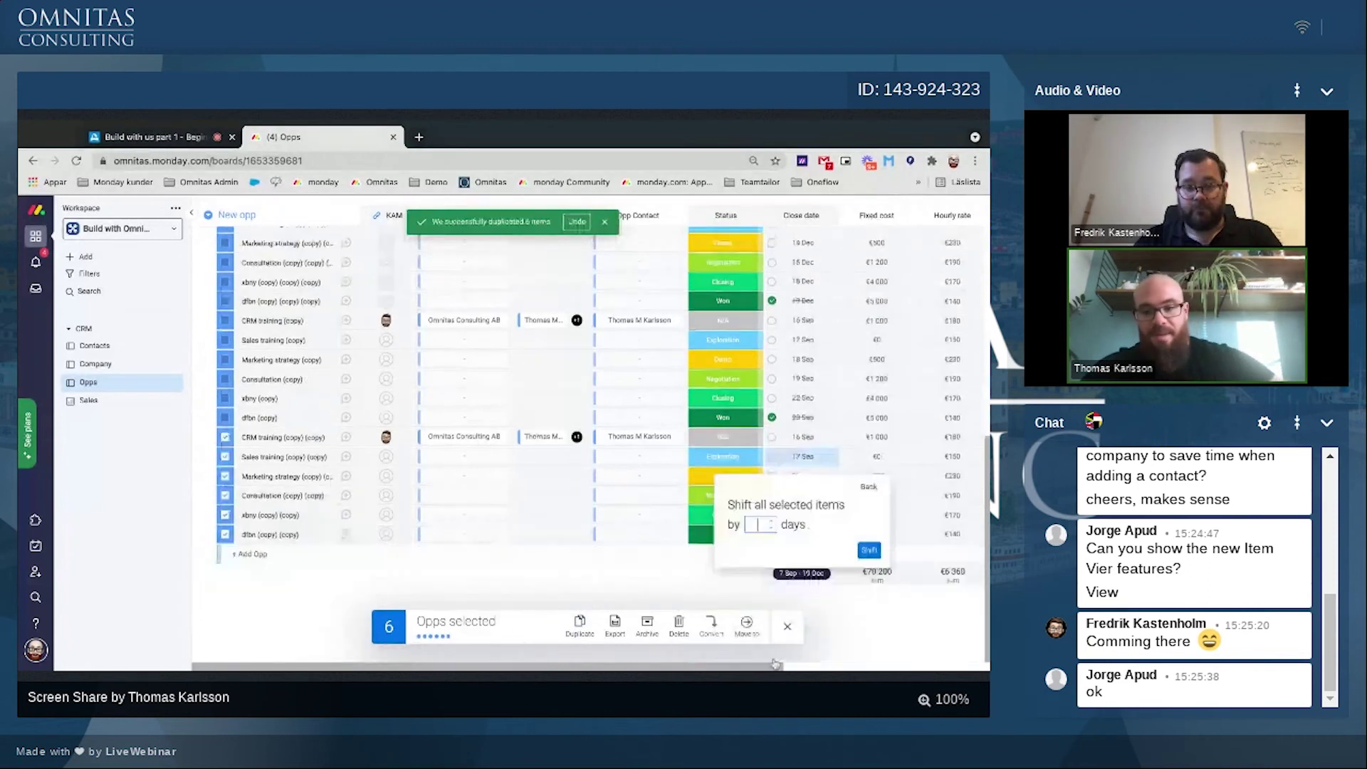
text(14)
key(Return)
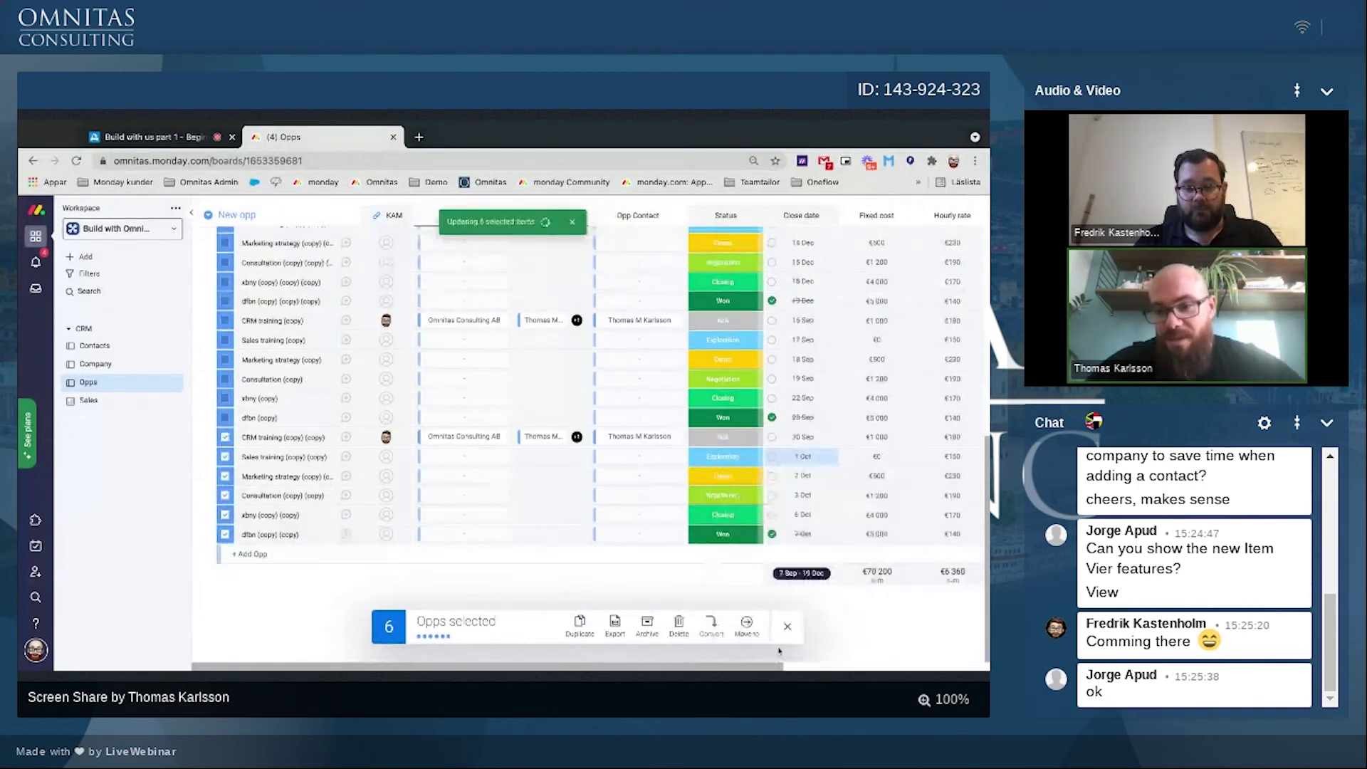
click(787, 627)
click(88, 401)
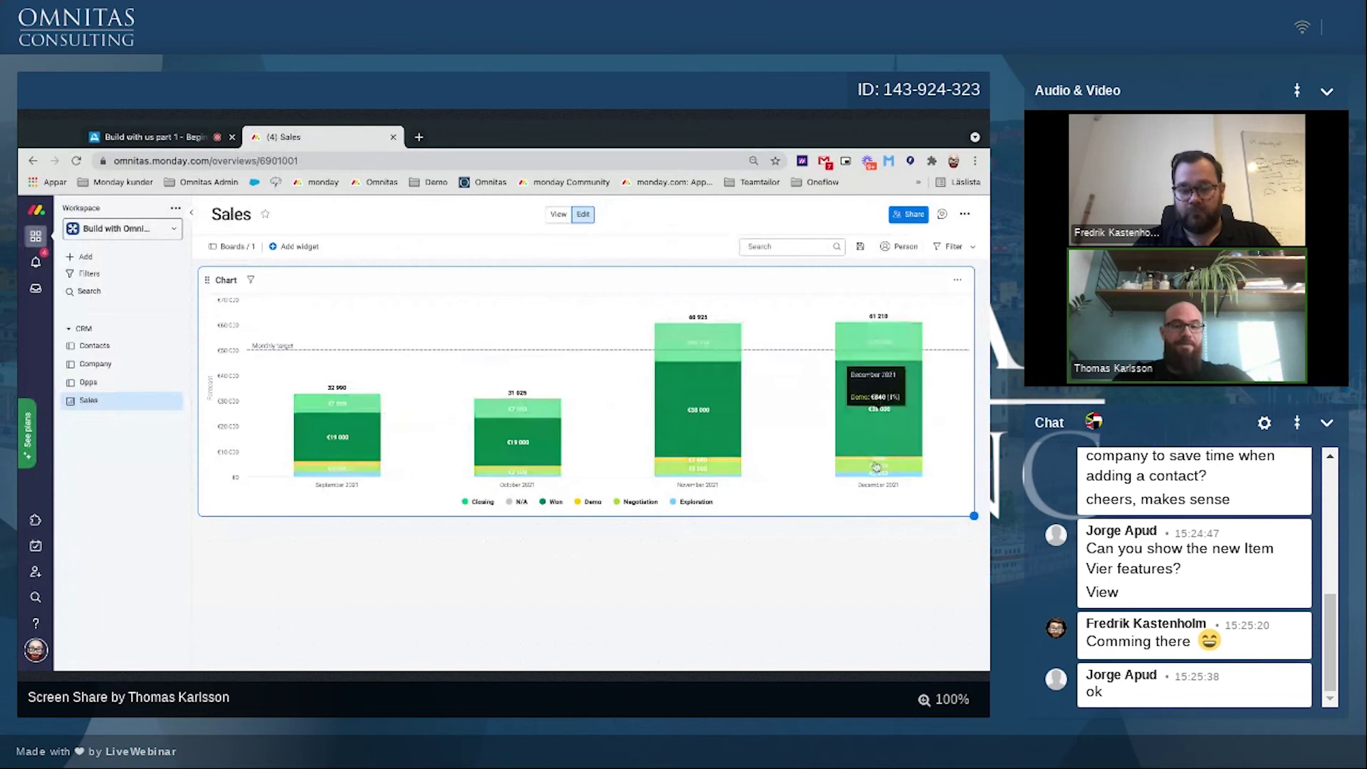
Step: Duplicate the Sales chart widget and retitle the original 'Forecast per month'
click(956, 282)
click(920, 358)
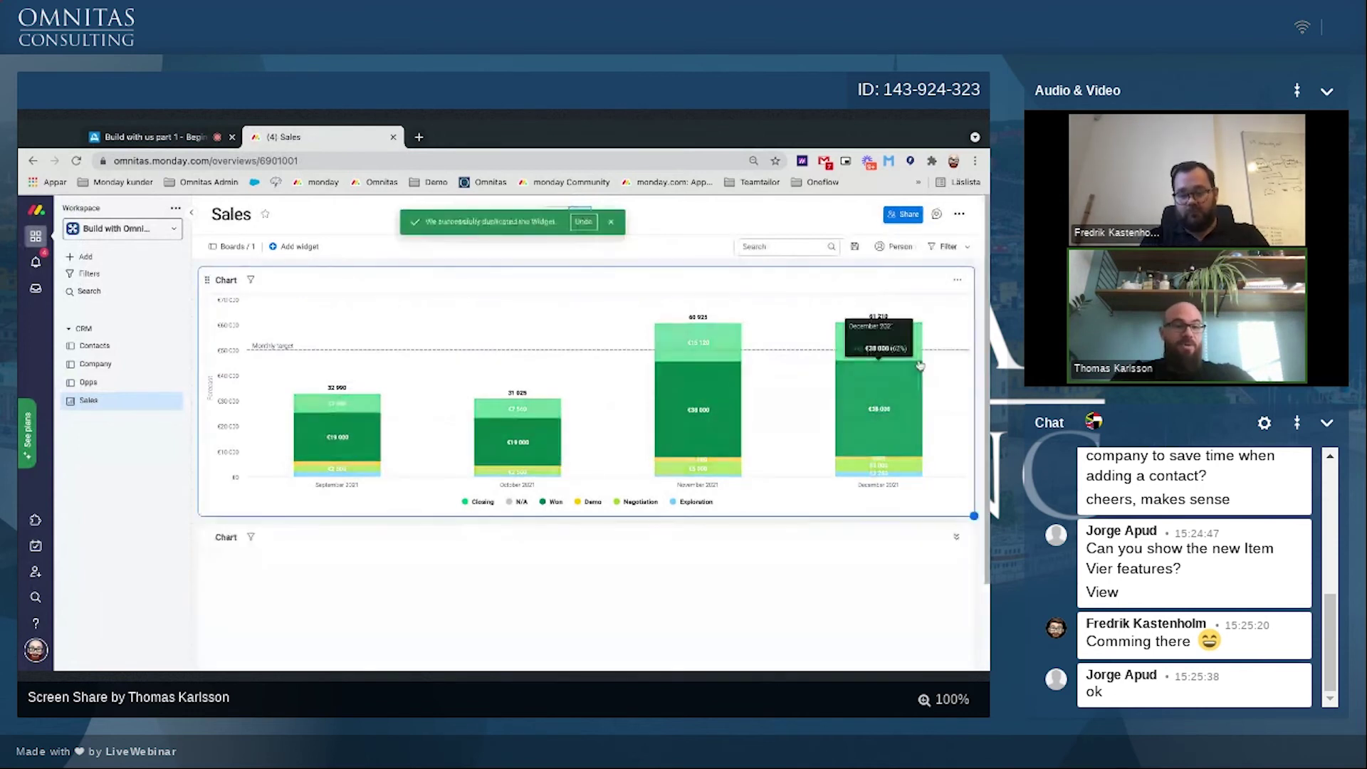
scroll(257, 326, down, 2)
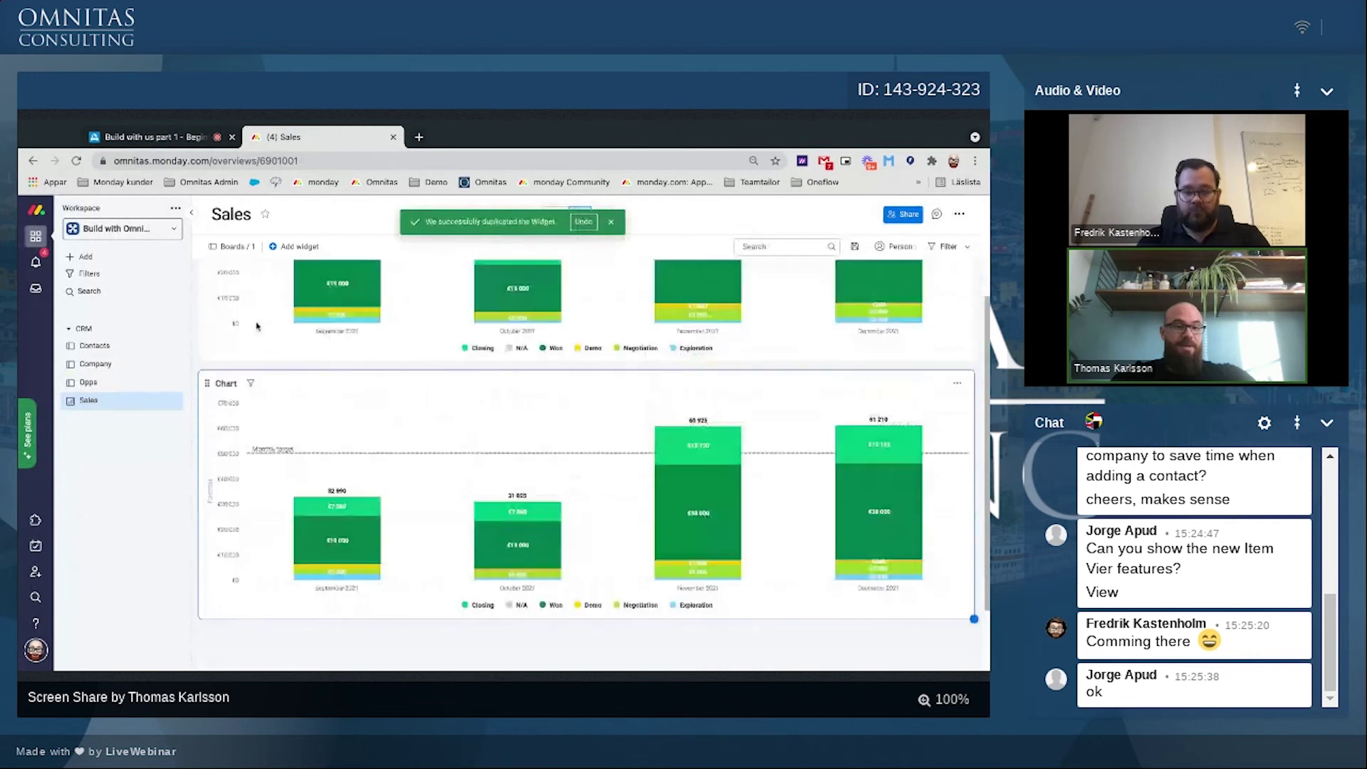
scroll(257, 326, up, 2)
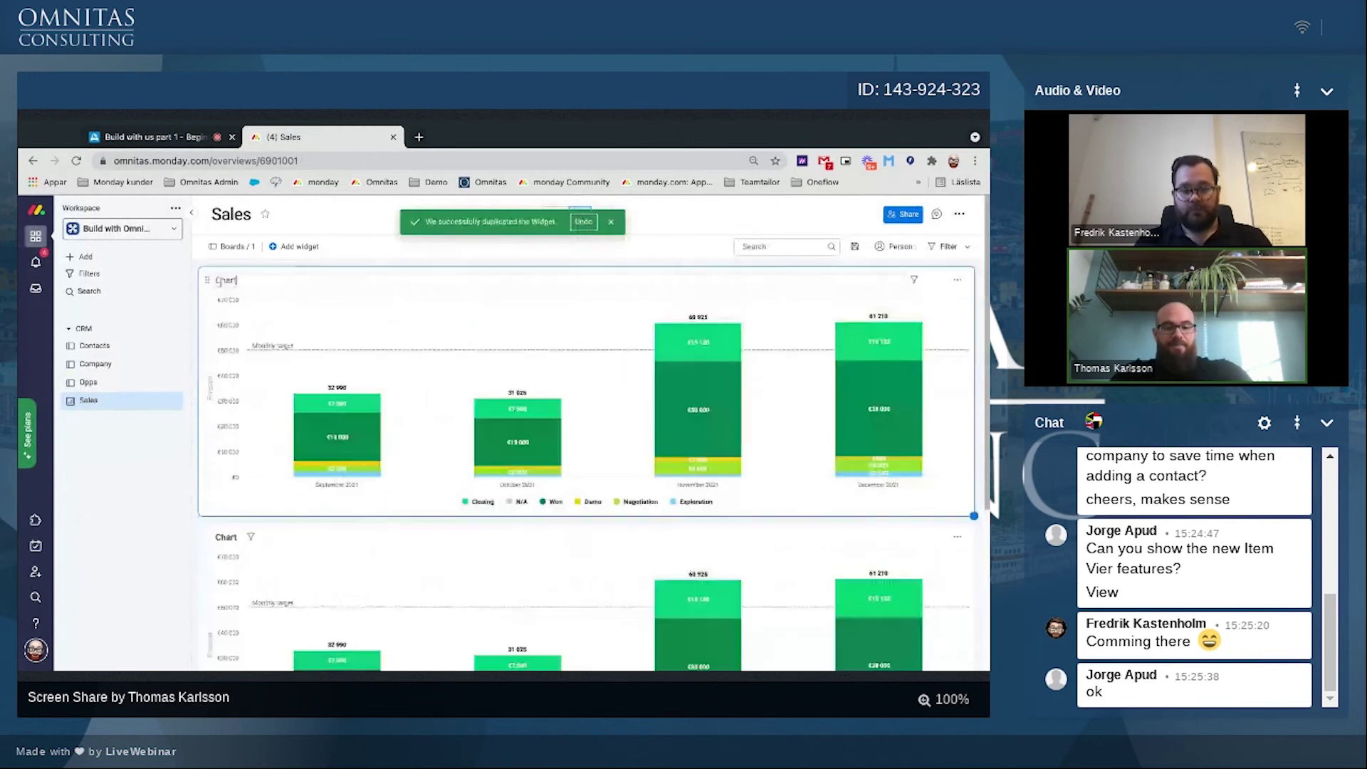
key(BackSpace)
key(BackSpace)
key(BackSpace)
key(BackSpace)
key(BackSpace)
text(Forecast per month)
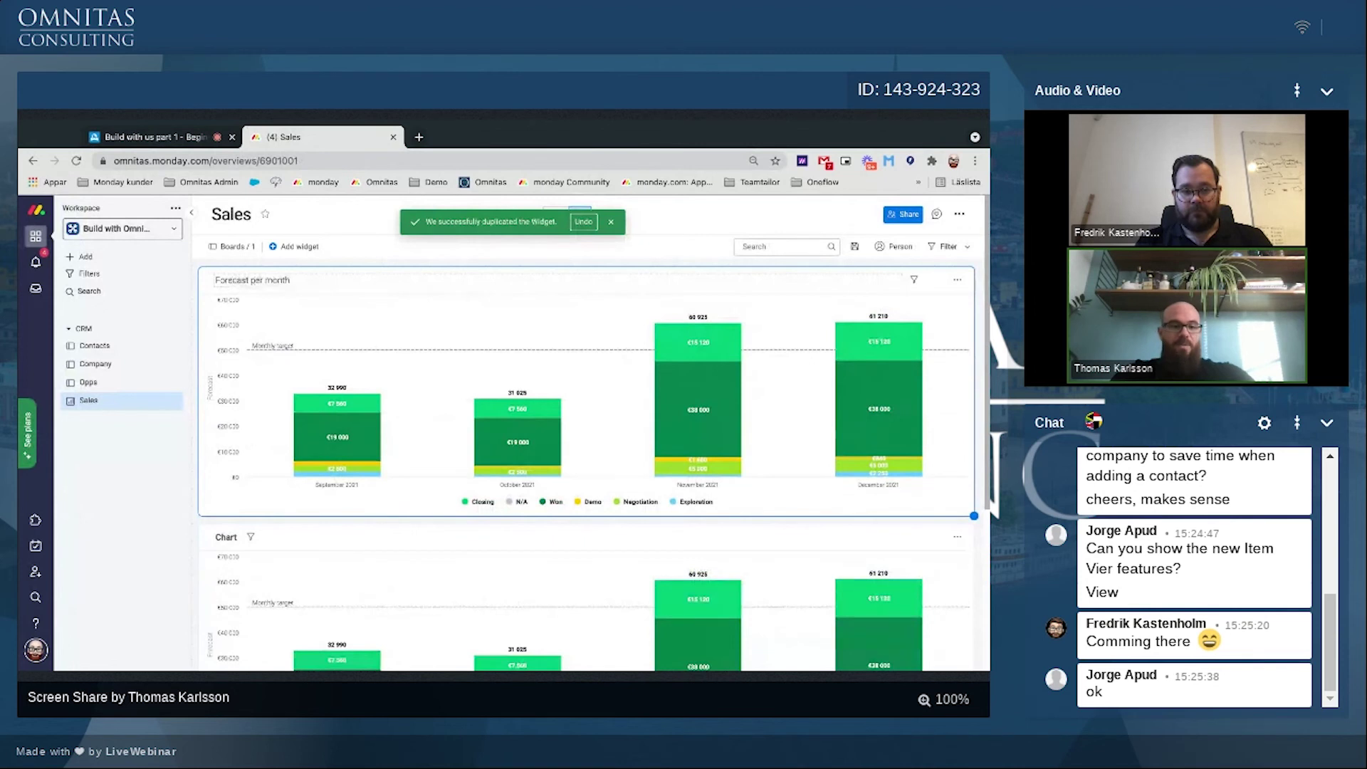
scroll(257, 326, down, 1)
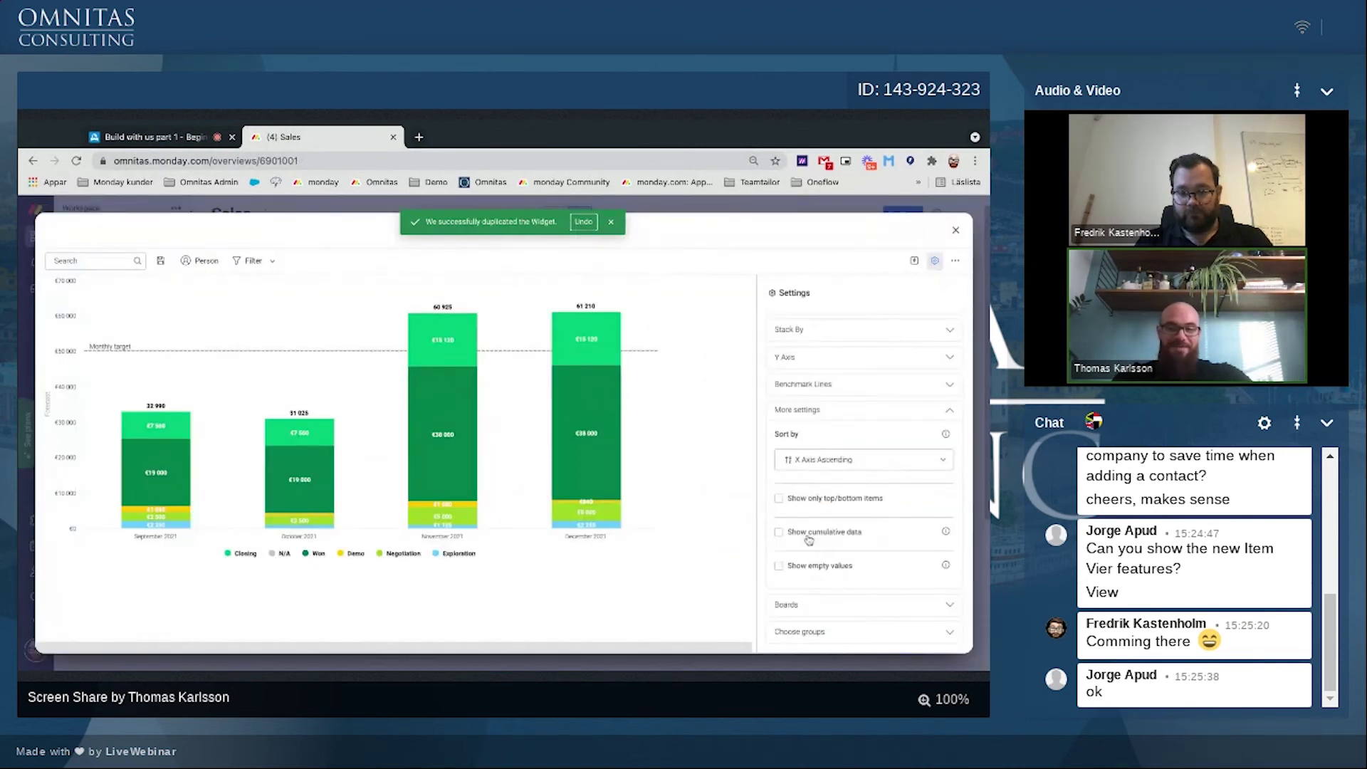
Step: Turn on Show cumulative data for the copied chart and title it 'Growth scale'
click(779, 533)
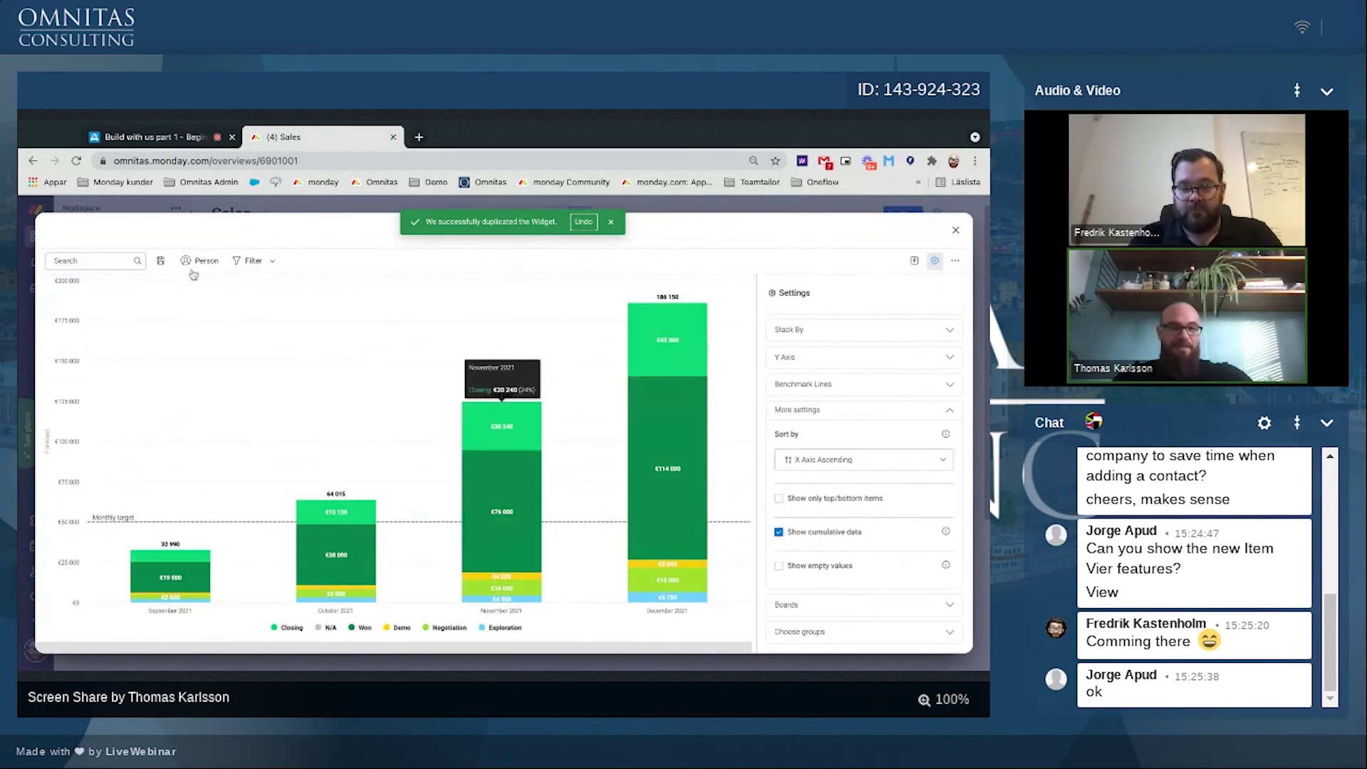
click(954, 231)
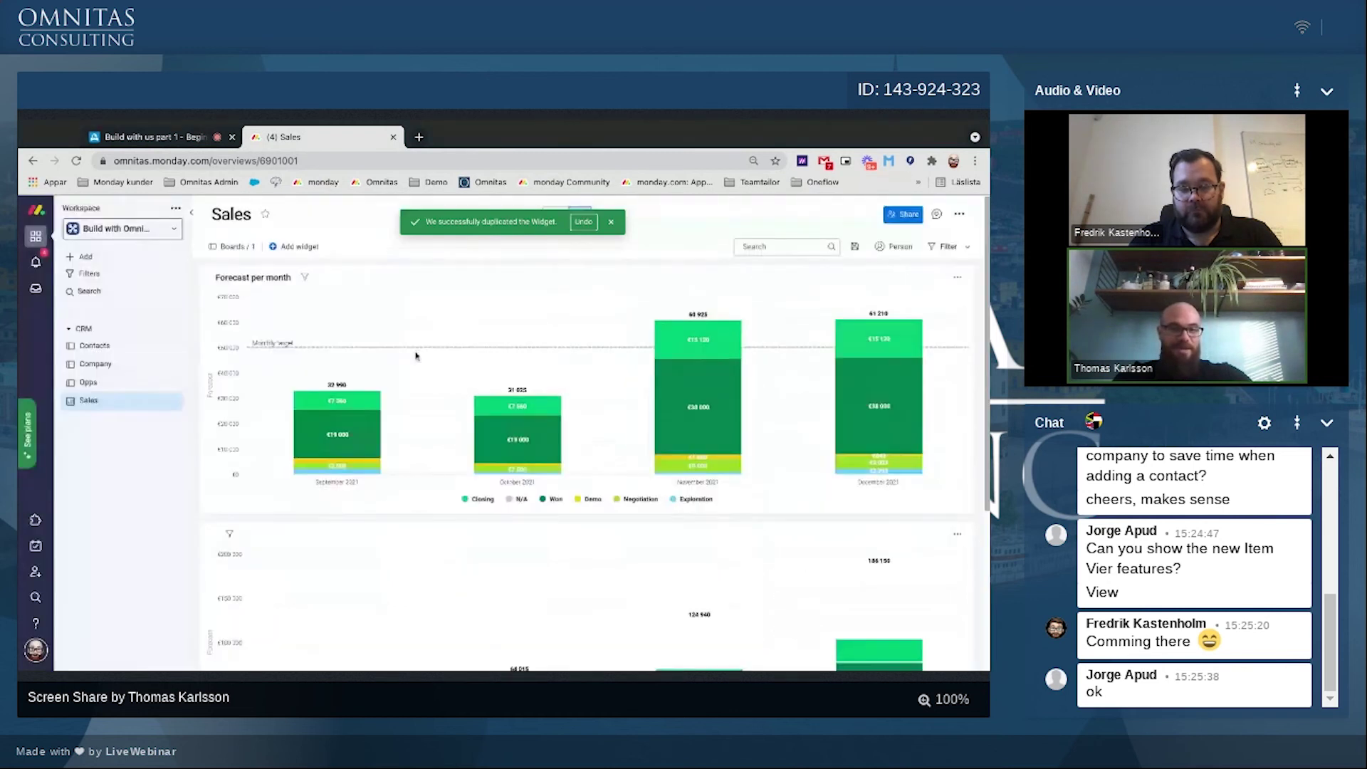
click(957, 536)
click(903, 597)
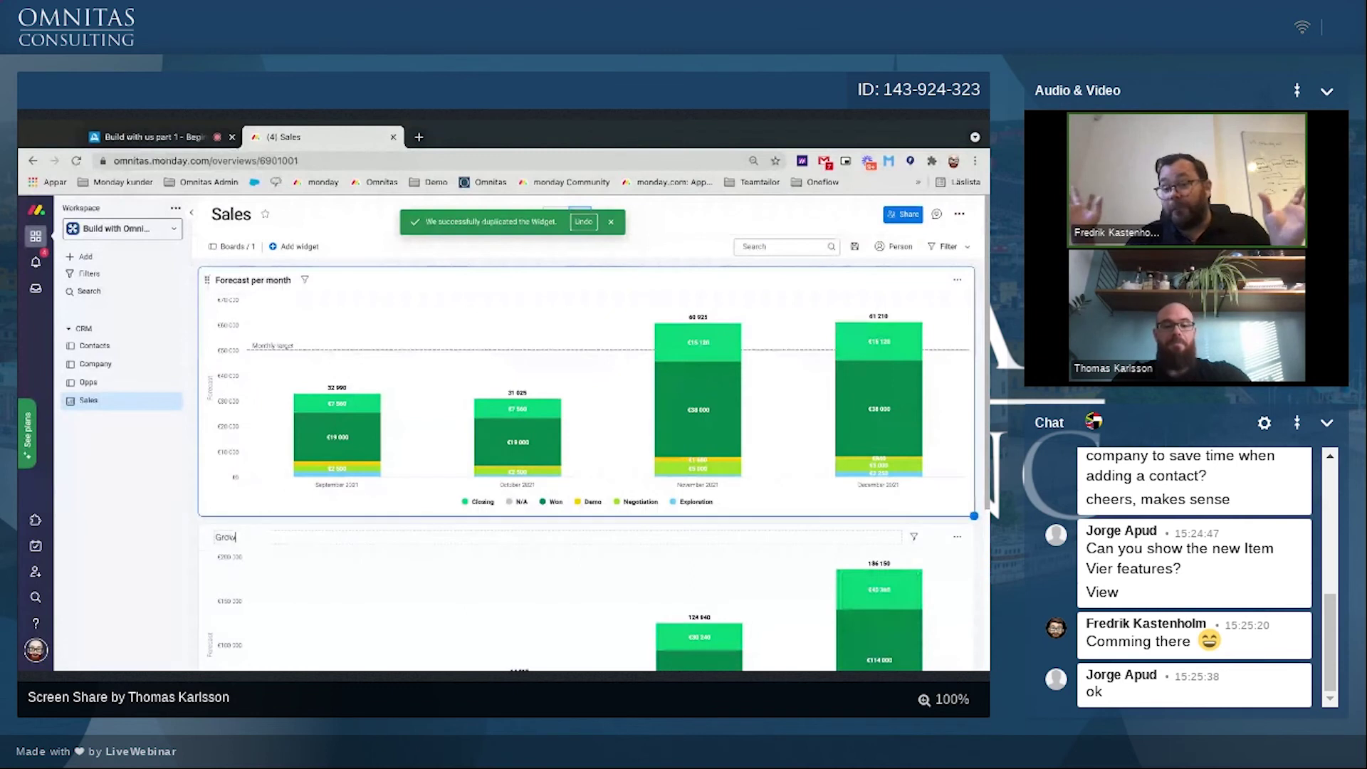
text(Growth scale)
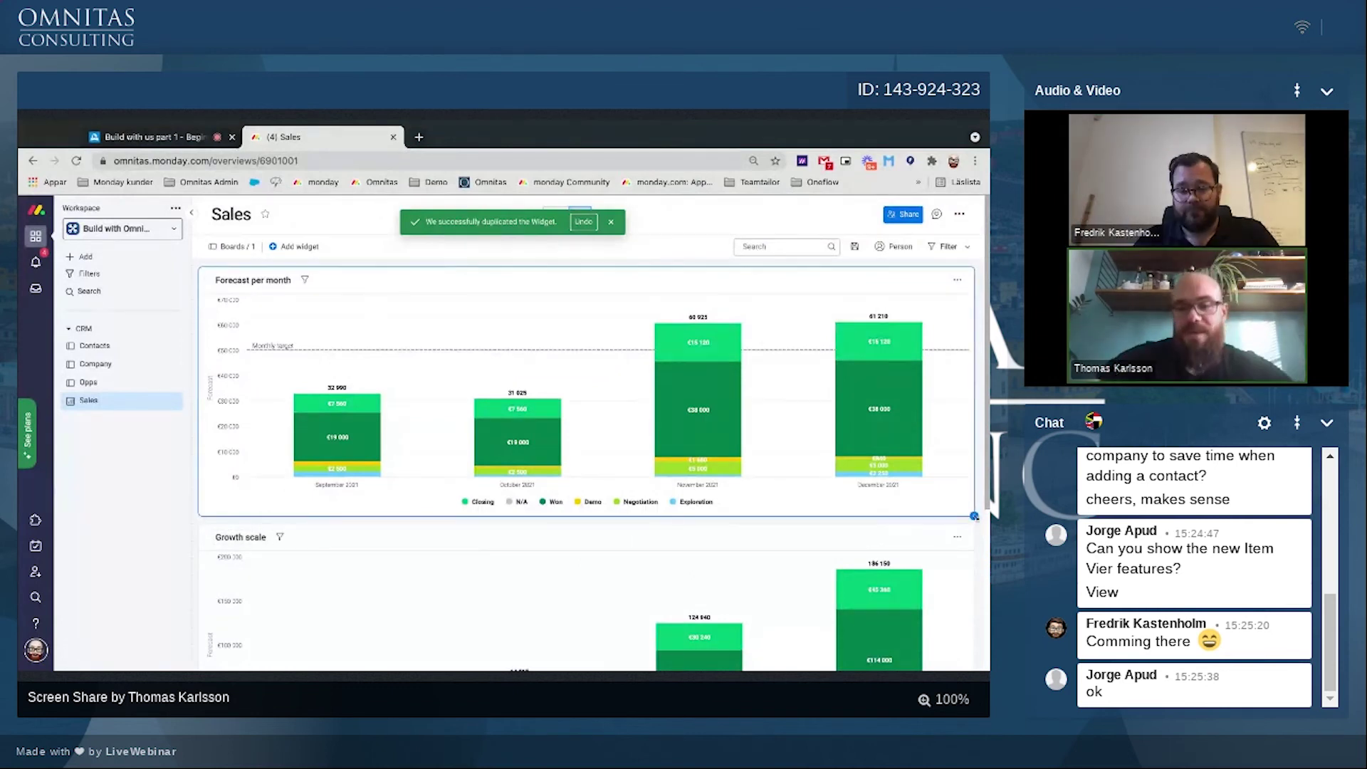
Step: Resize the Forecast per month and Growth scale charts to half width, side by side at matching heights
drag(974, 515, 575, 511)
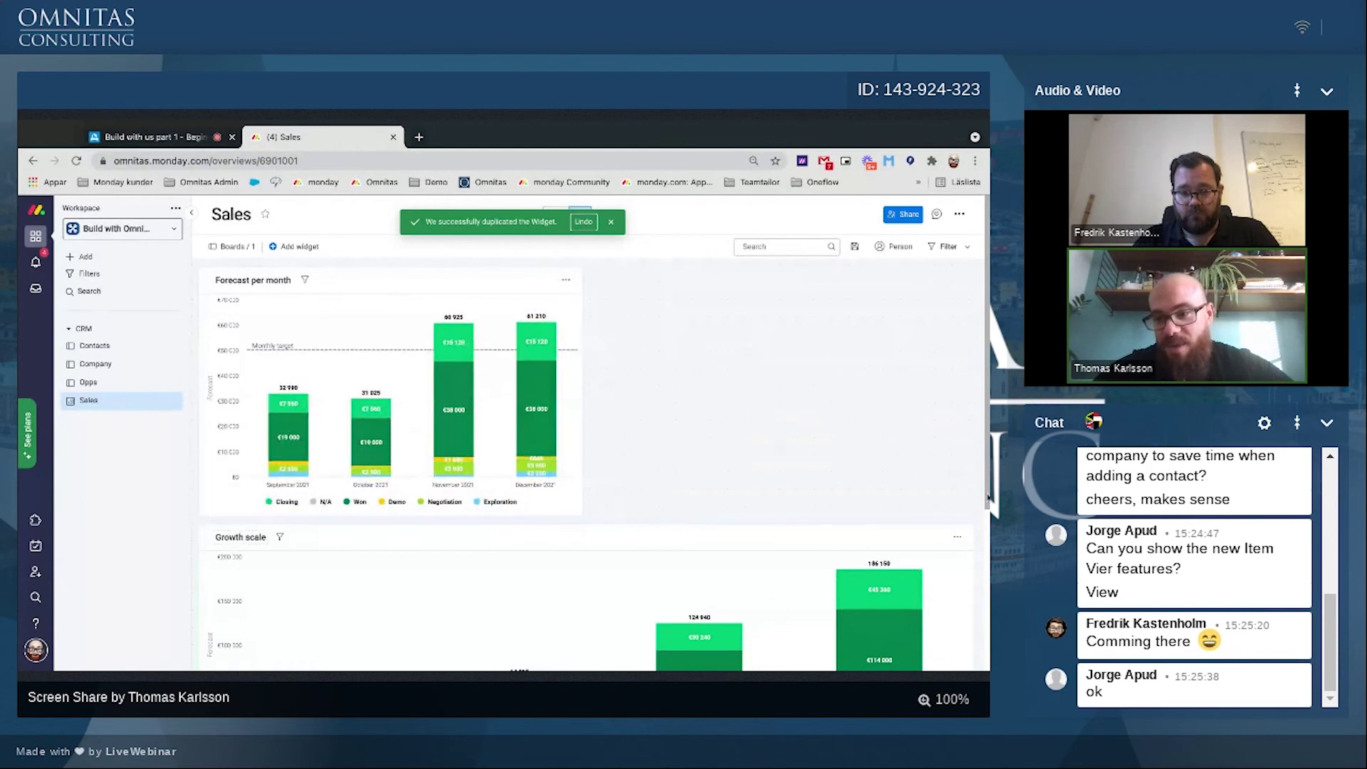
scroll(942, 570, down, 3)
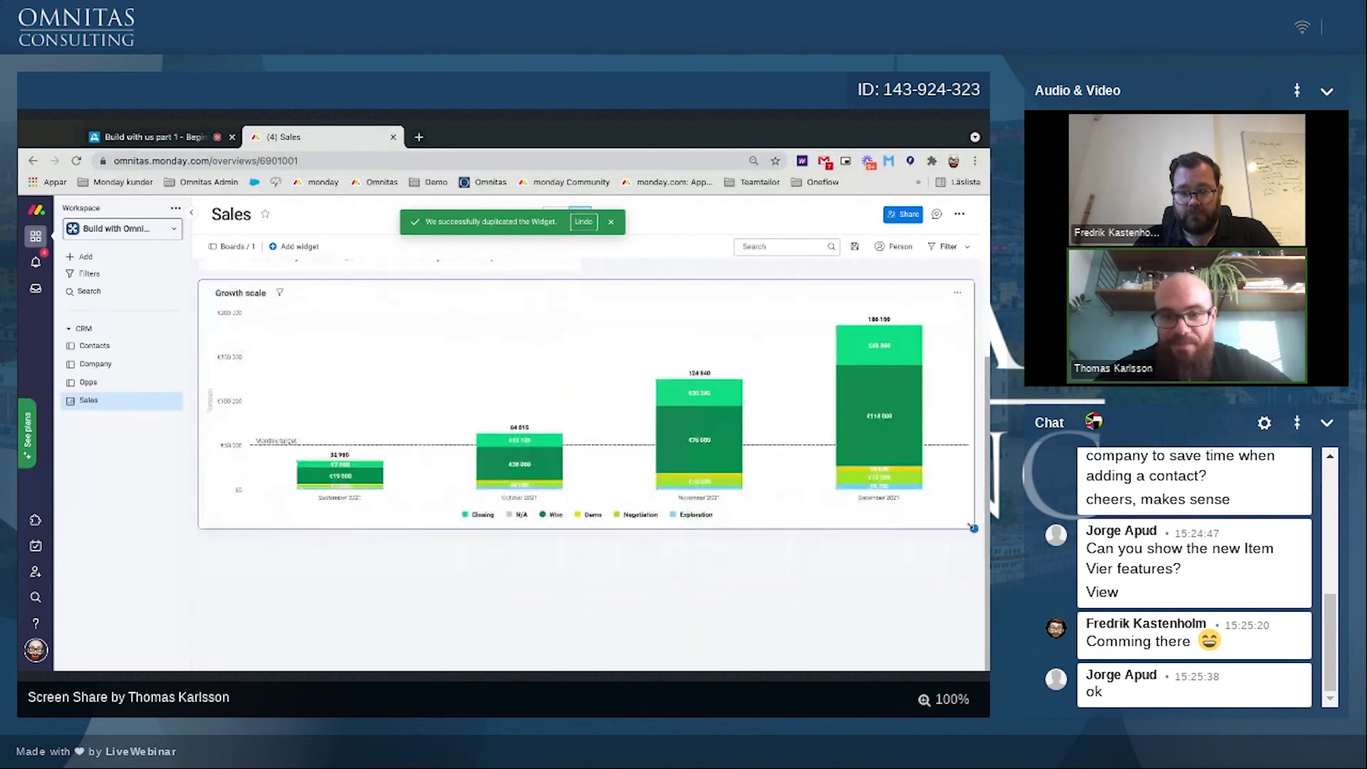
drag(973, 529, 582, 561)
scroll(642, 482, up, 3)
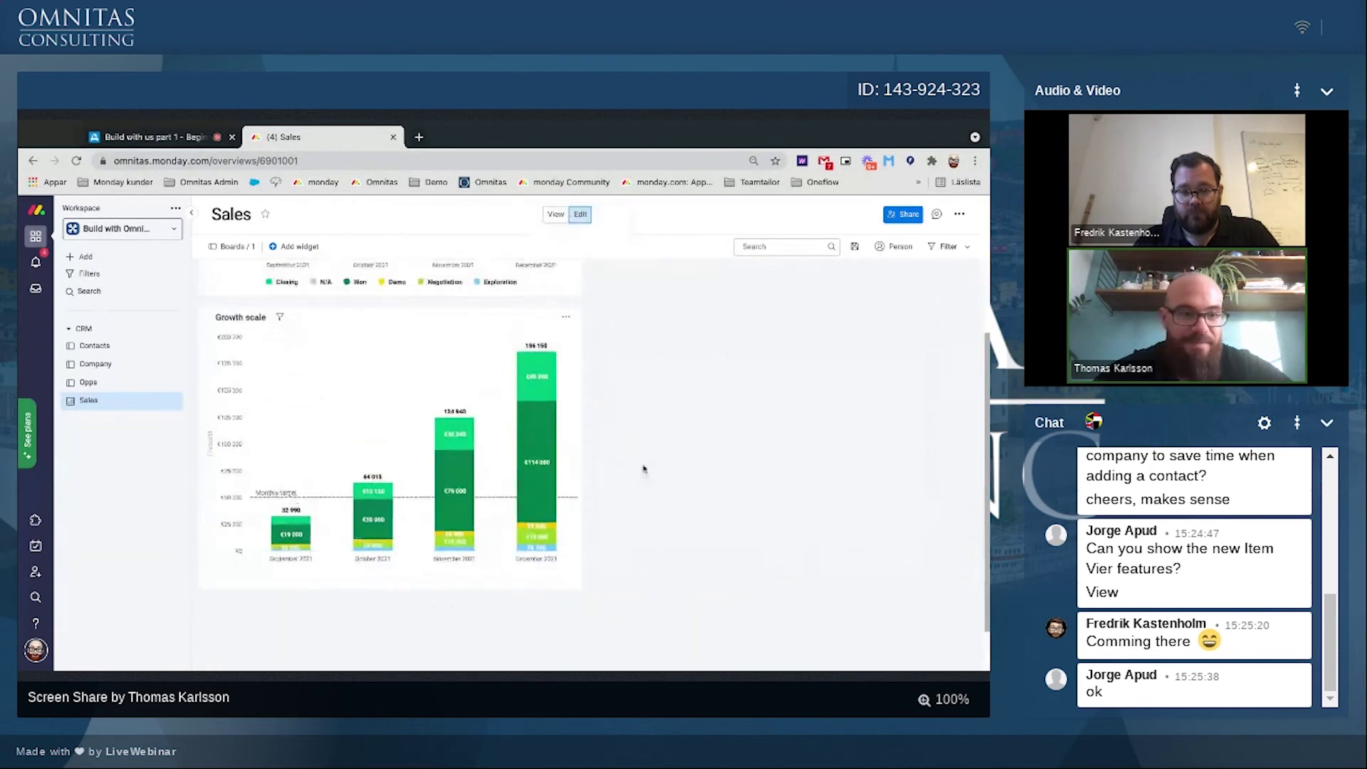
drag(205, 544, 599, 340)
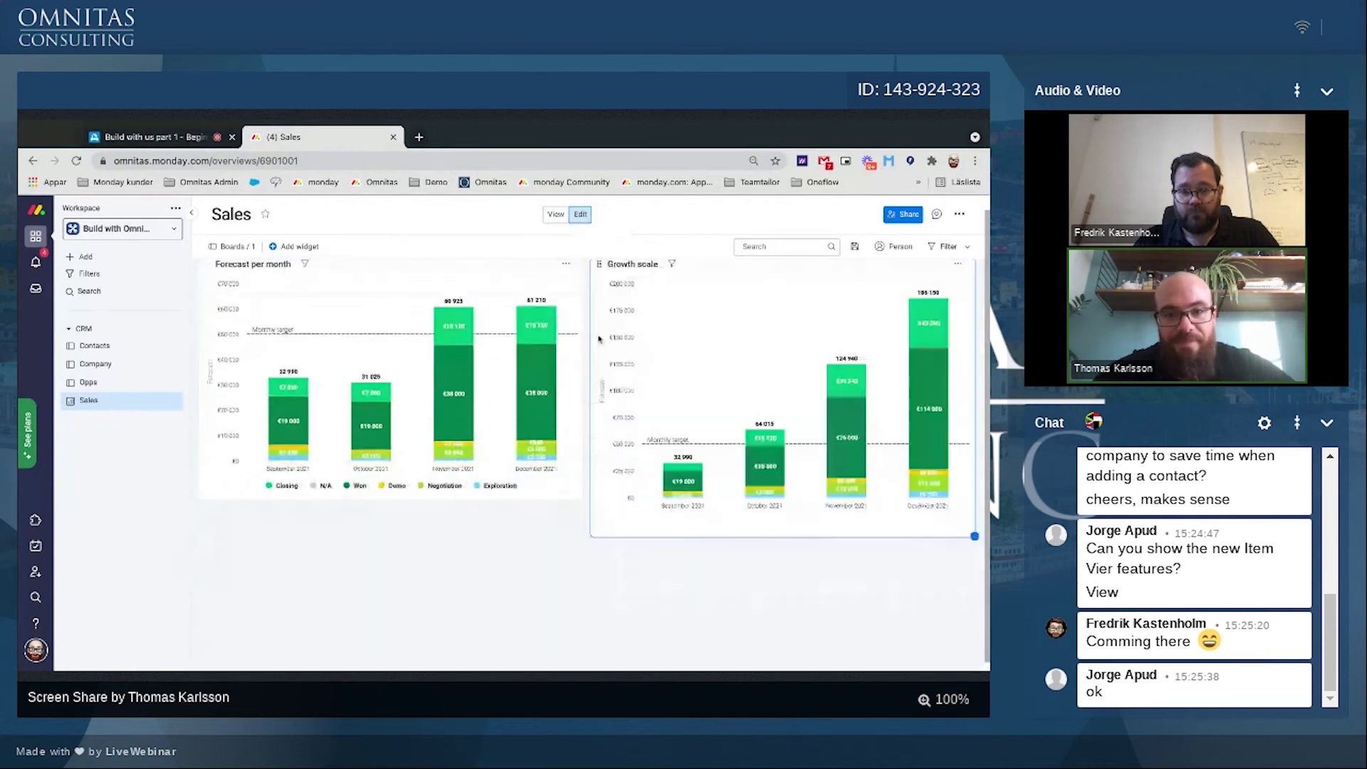
scroll(597, 339, up, 1)
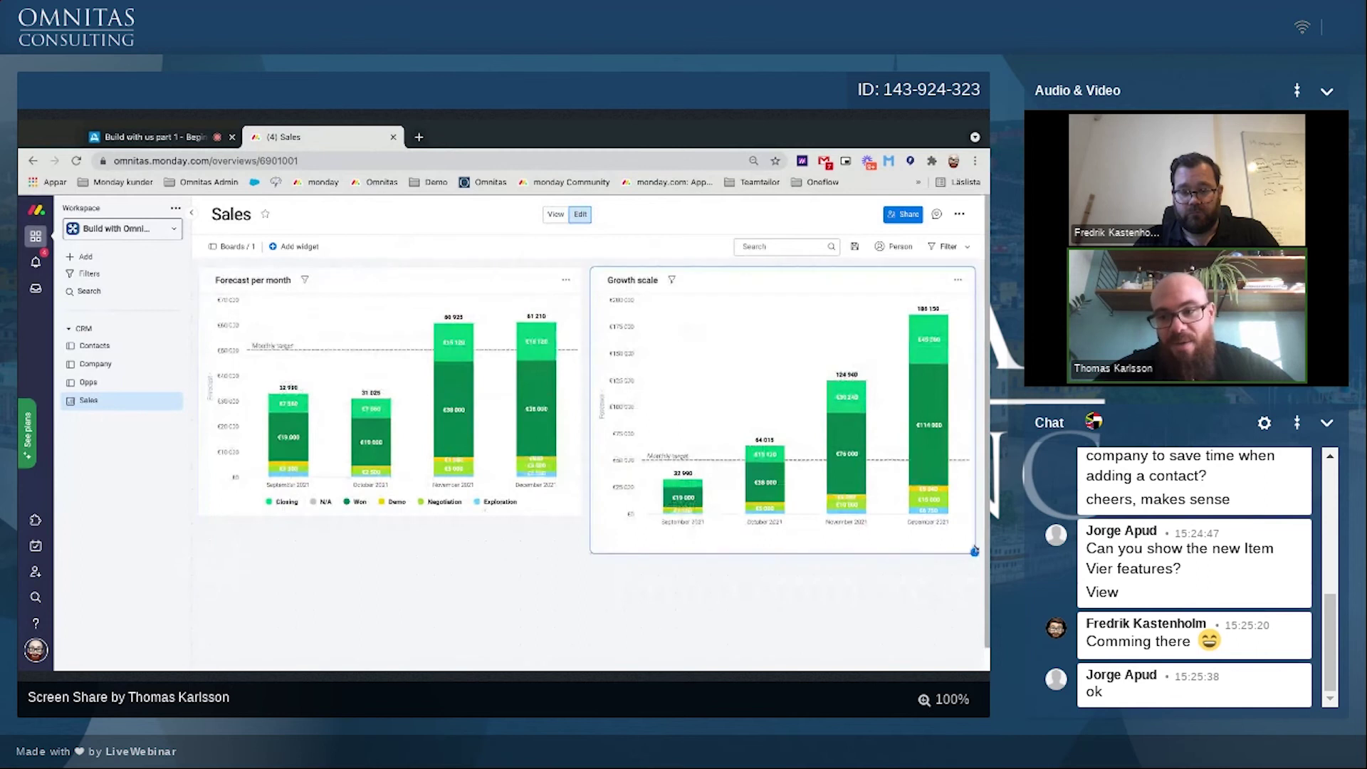
drag(975, 551, 970, 544)
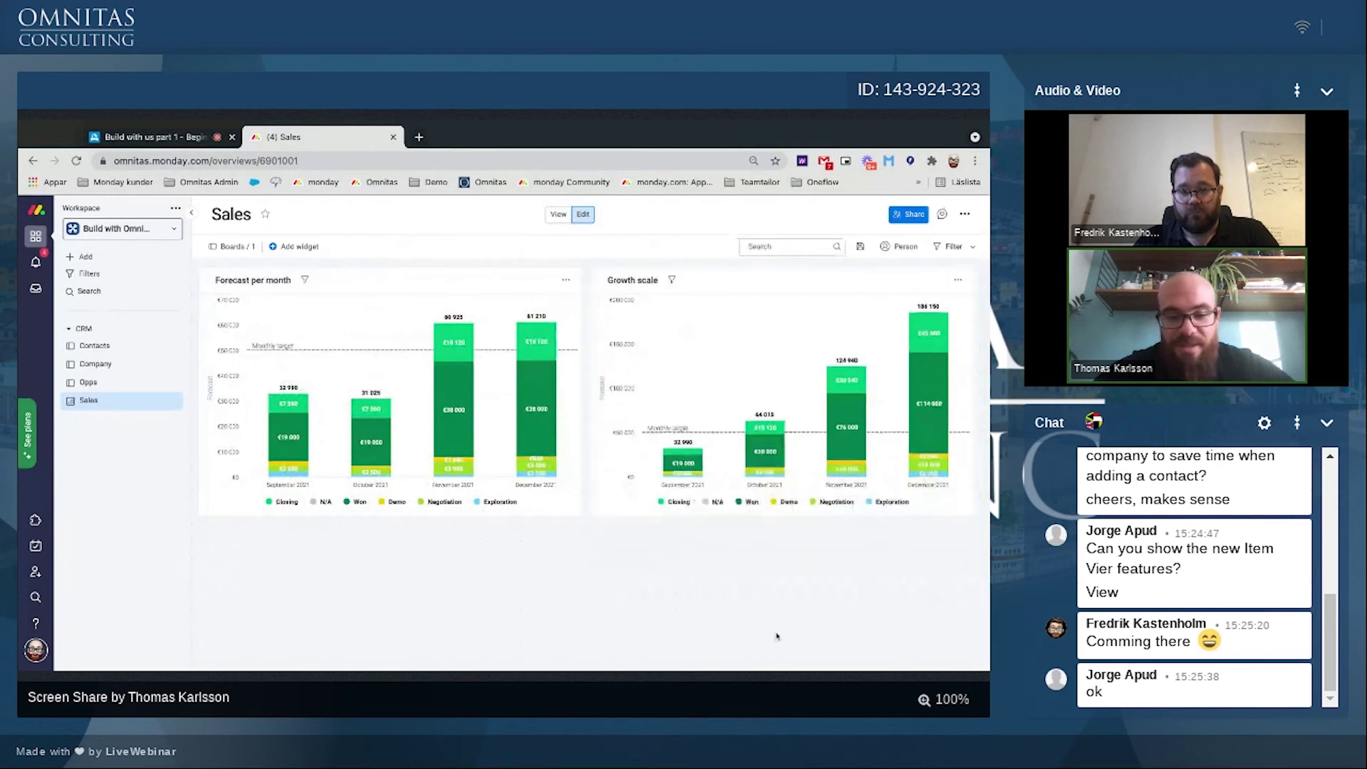
drag(580, 519, 583, 552)
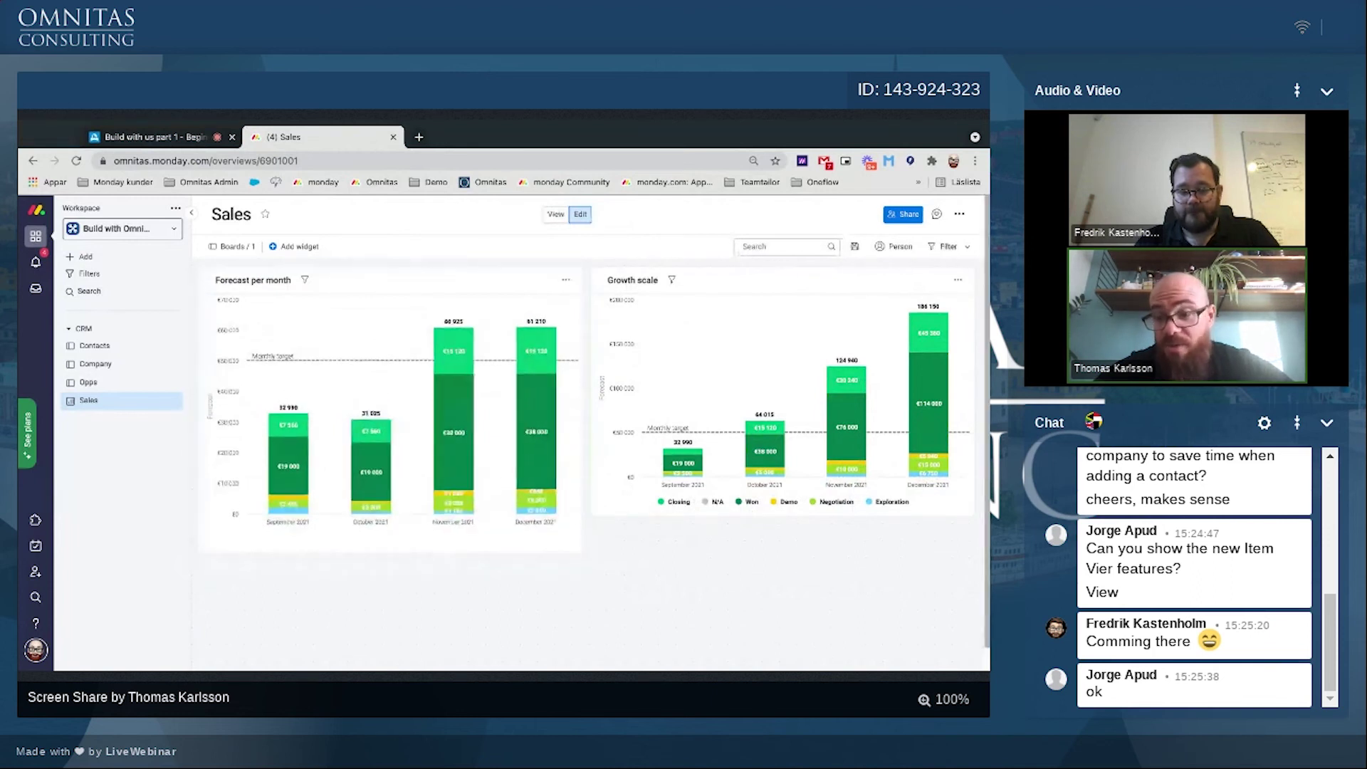
drag(972, 516, 961, 483)
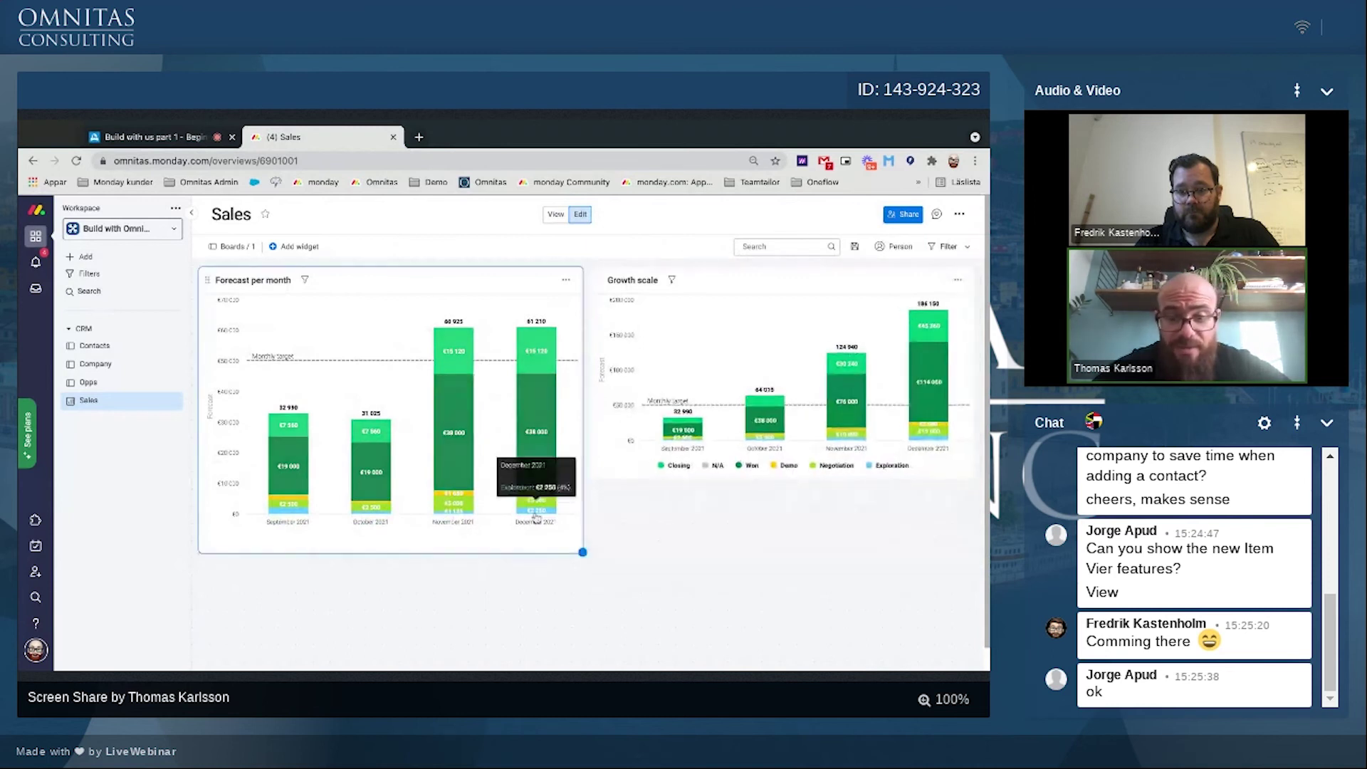
drag(583, 555, 583, 514)
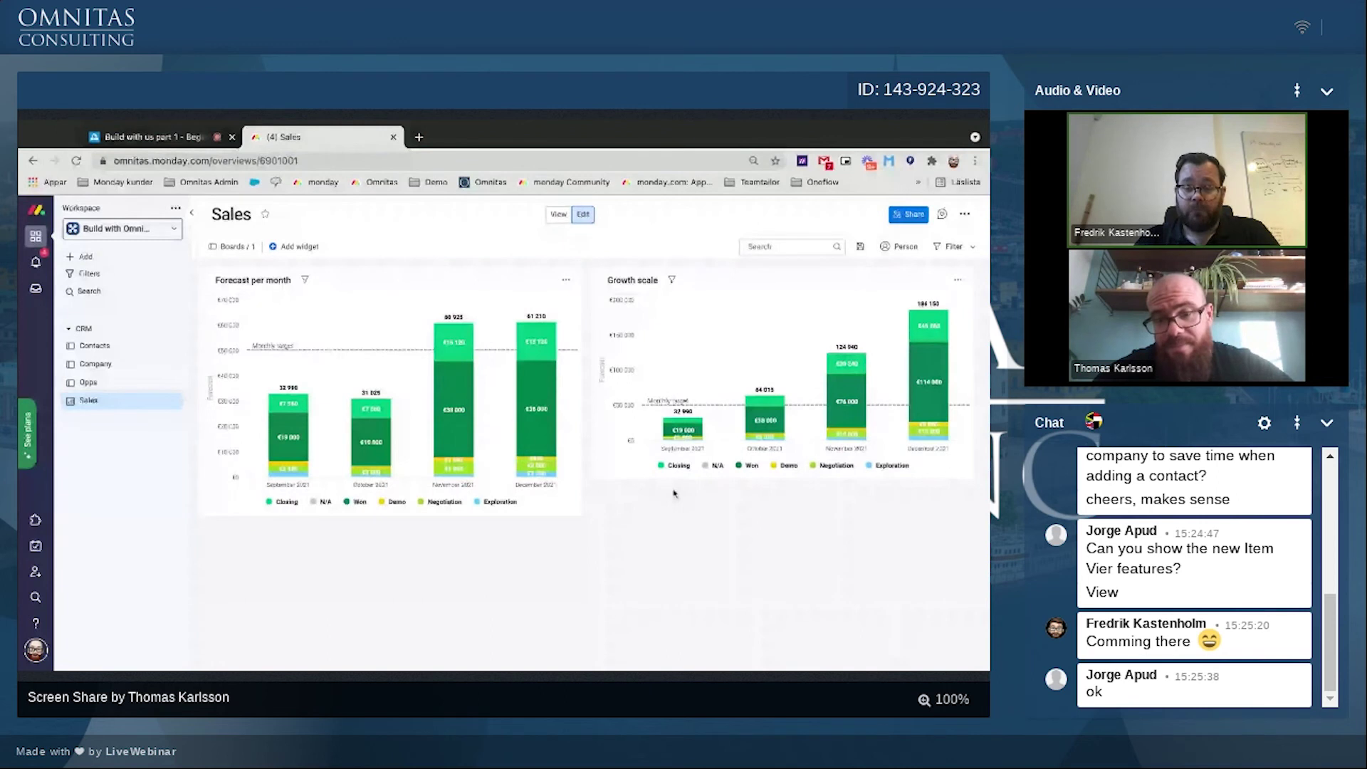
click(103, 382)
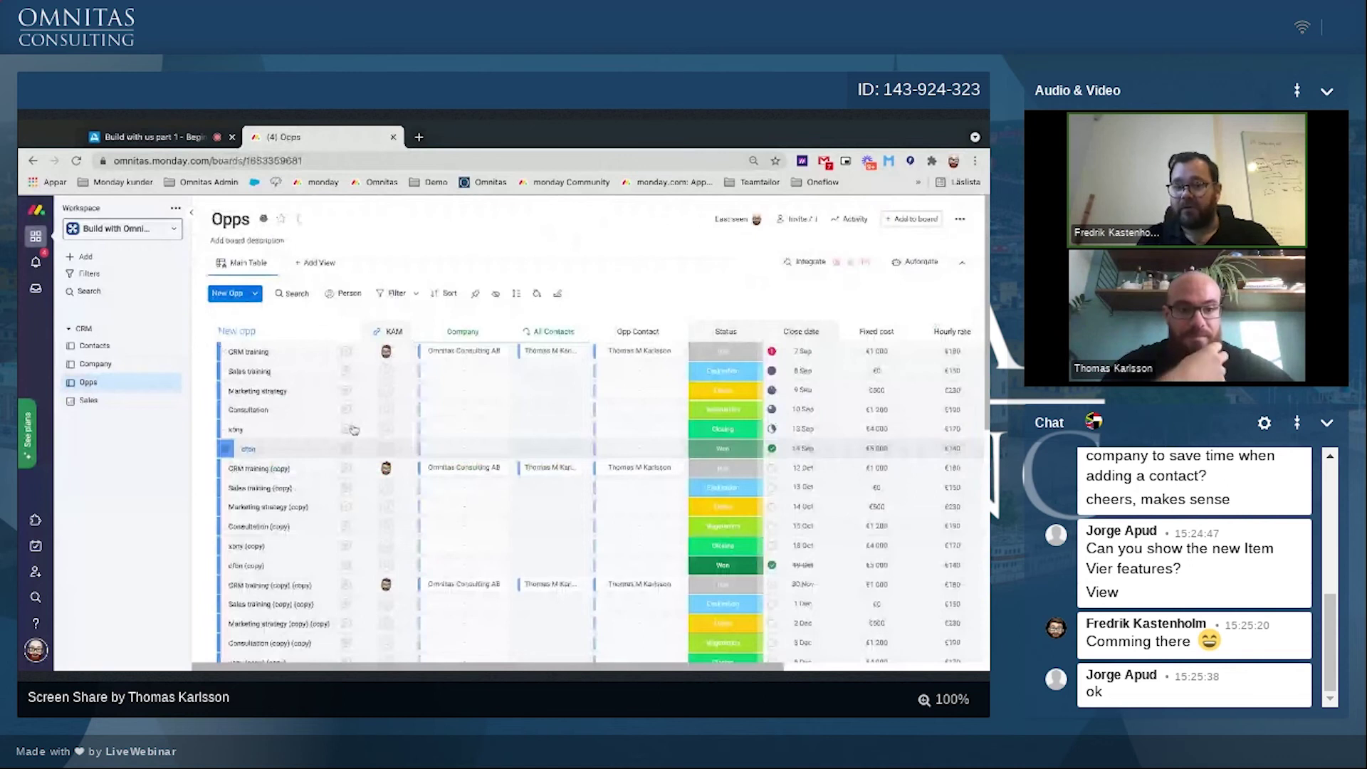
Step: Assign one KAM owner to the opportunities from Marketing strategy down to Consultation (copy)
click(226, 390)
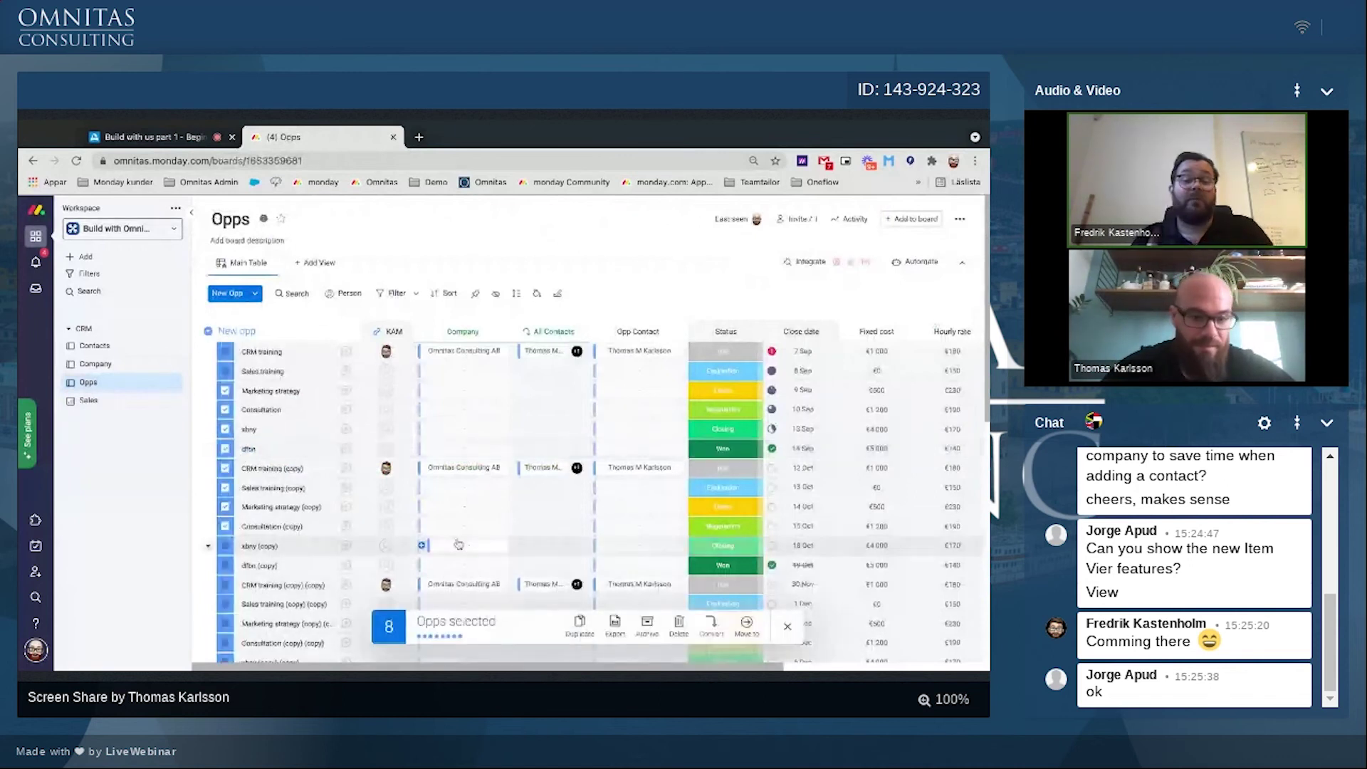
shift+click(225, 526)
click(385, 526)
click(413, 580)
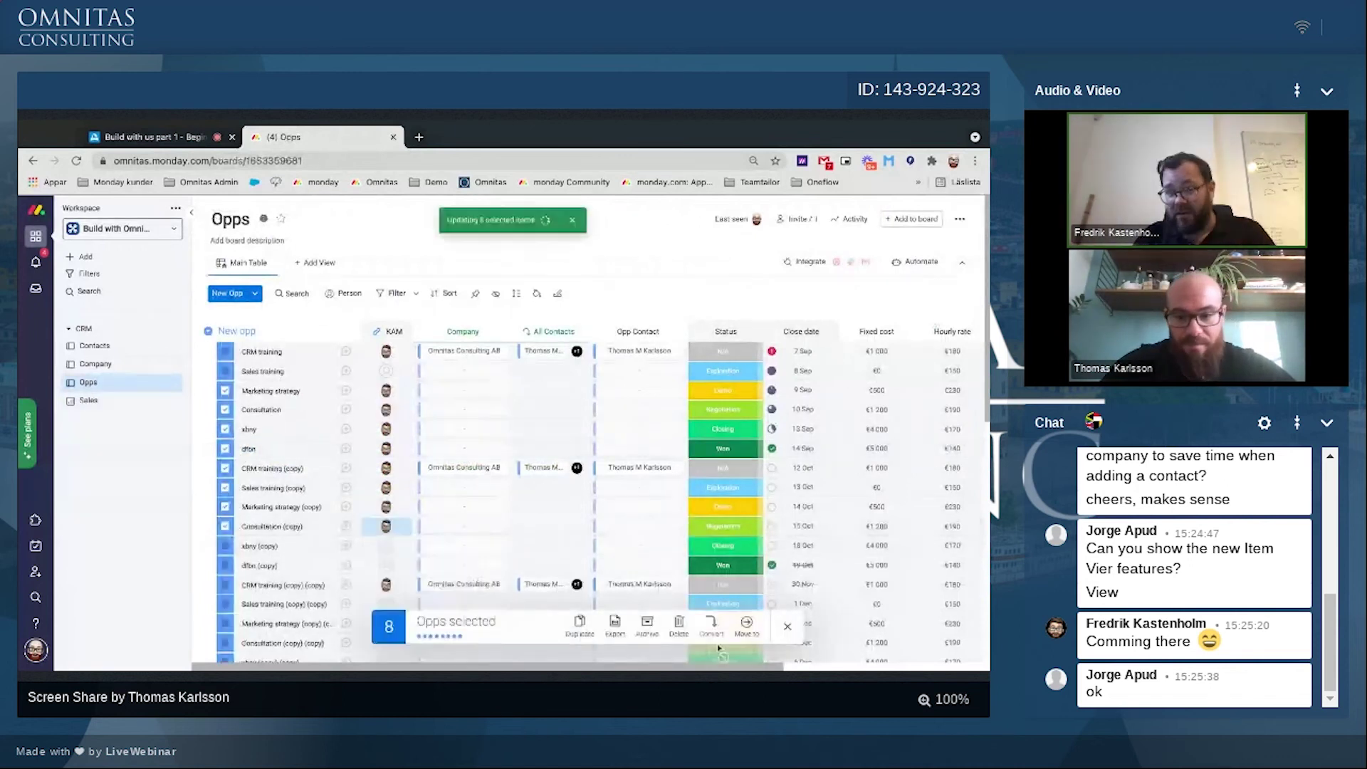
Step: Filter KAM by Unassigned and give all 12 unassigned opportunities a KAM owner
click(390, 294)
click(606, 393)
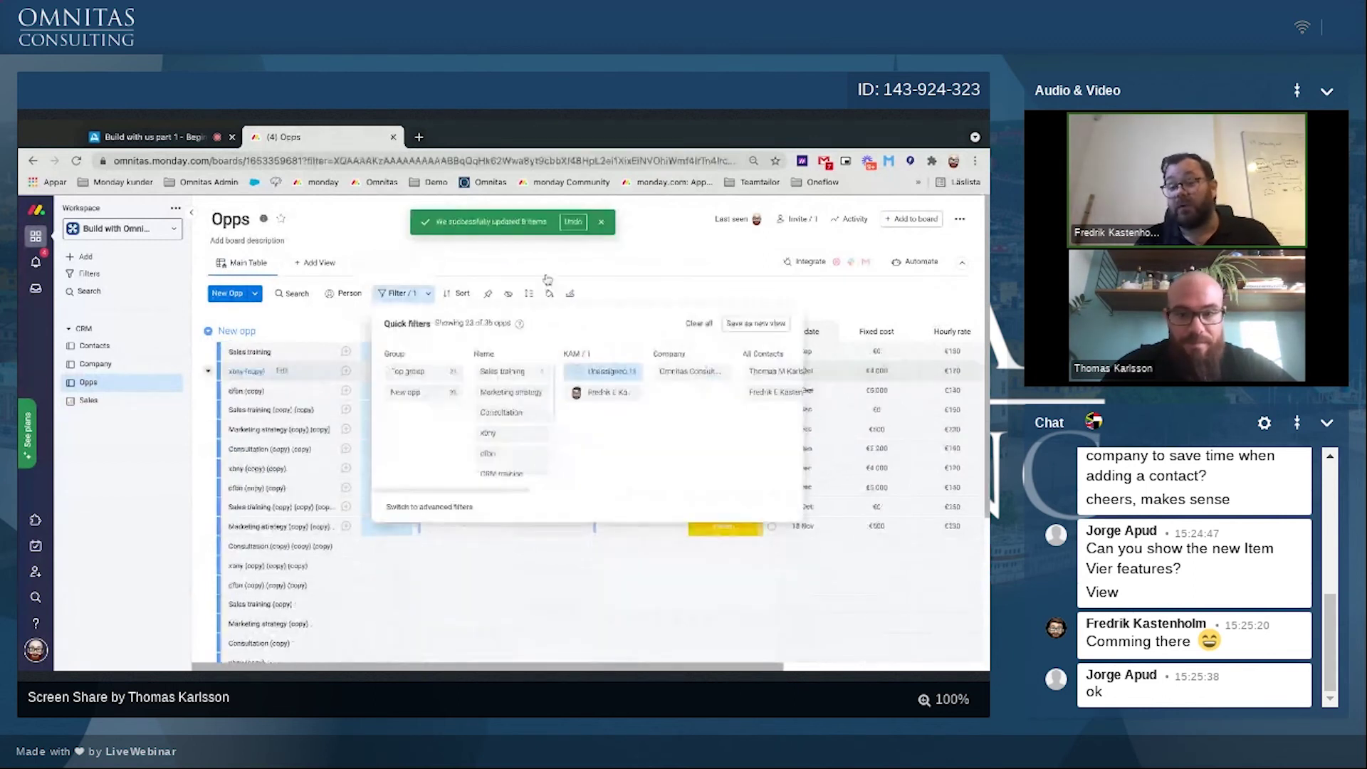
click(225, 352)
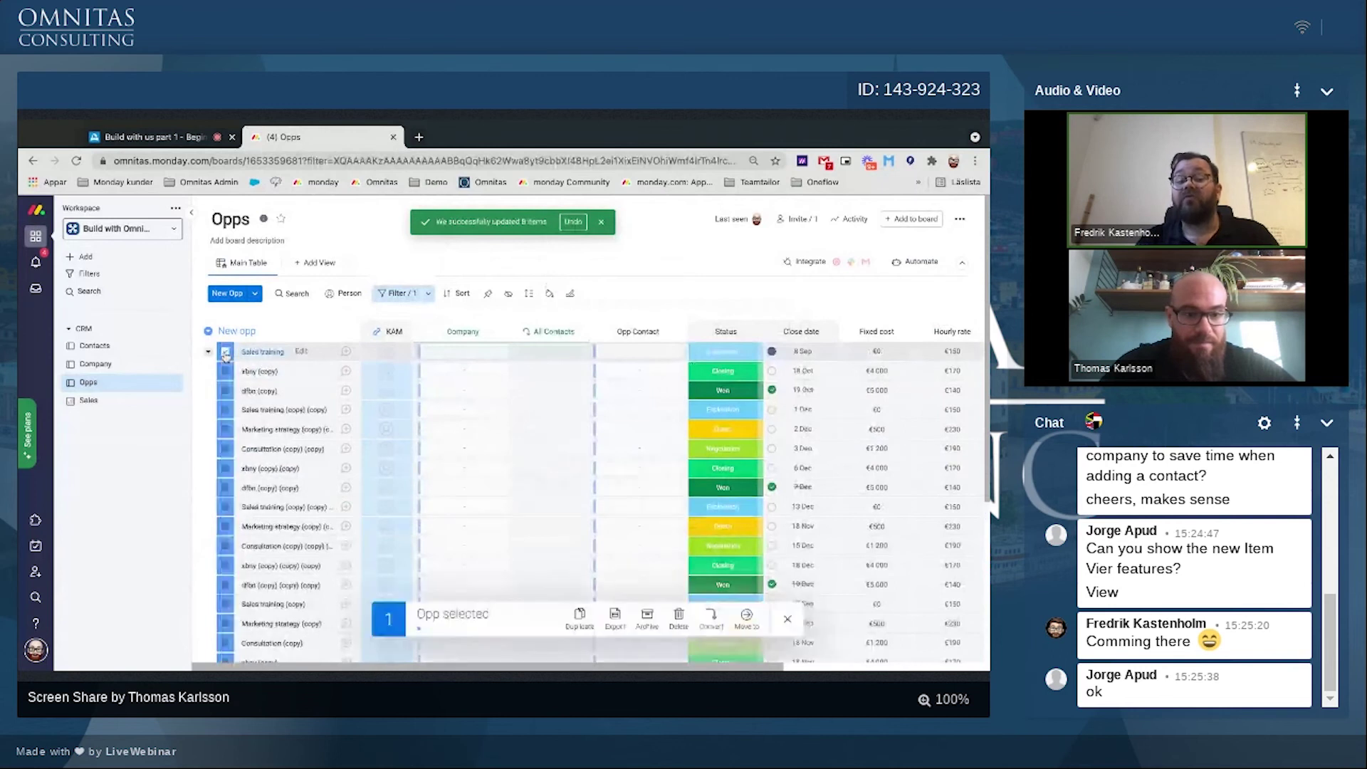
scroll(225, 356, down, 2)
scroll(225, 356, down, 3)
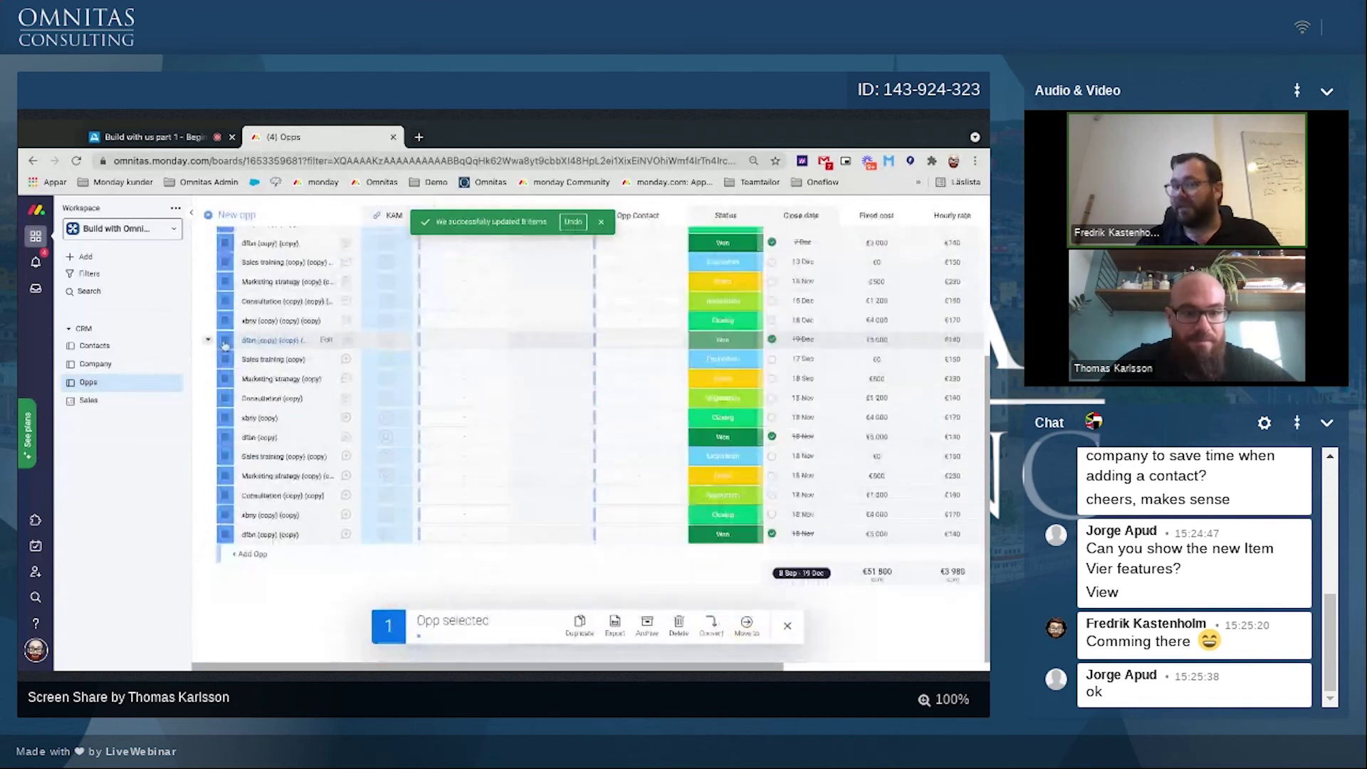
shift+click(225, 321)
click(386, 282)
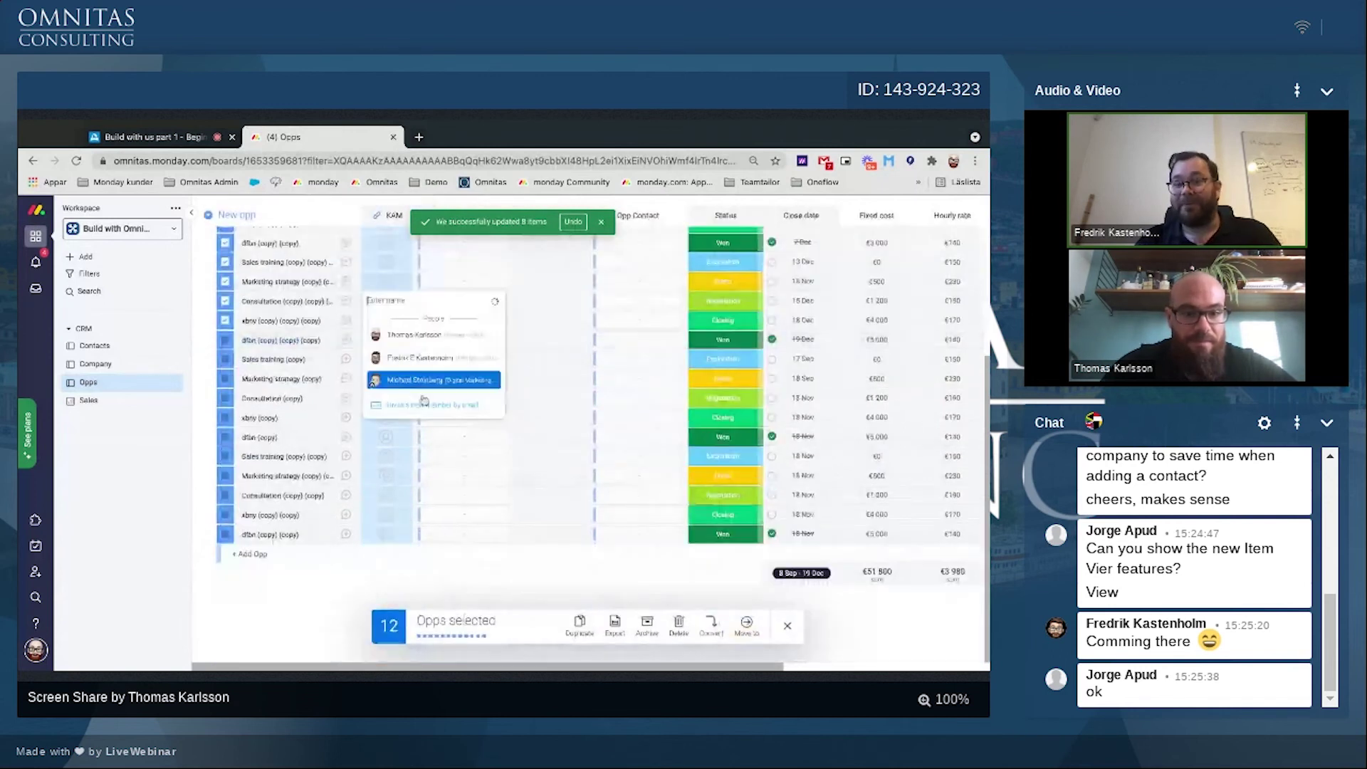
click(410, 359)
Step: Assign a KAM owner to the remaining 11 opportunities, then return to the Sales dashboard
click(788, 630)
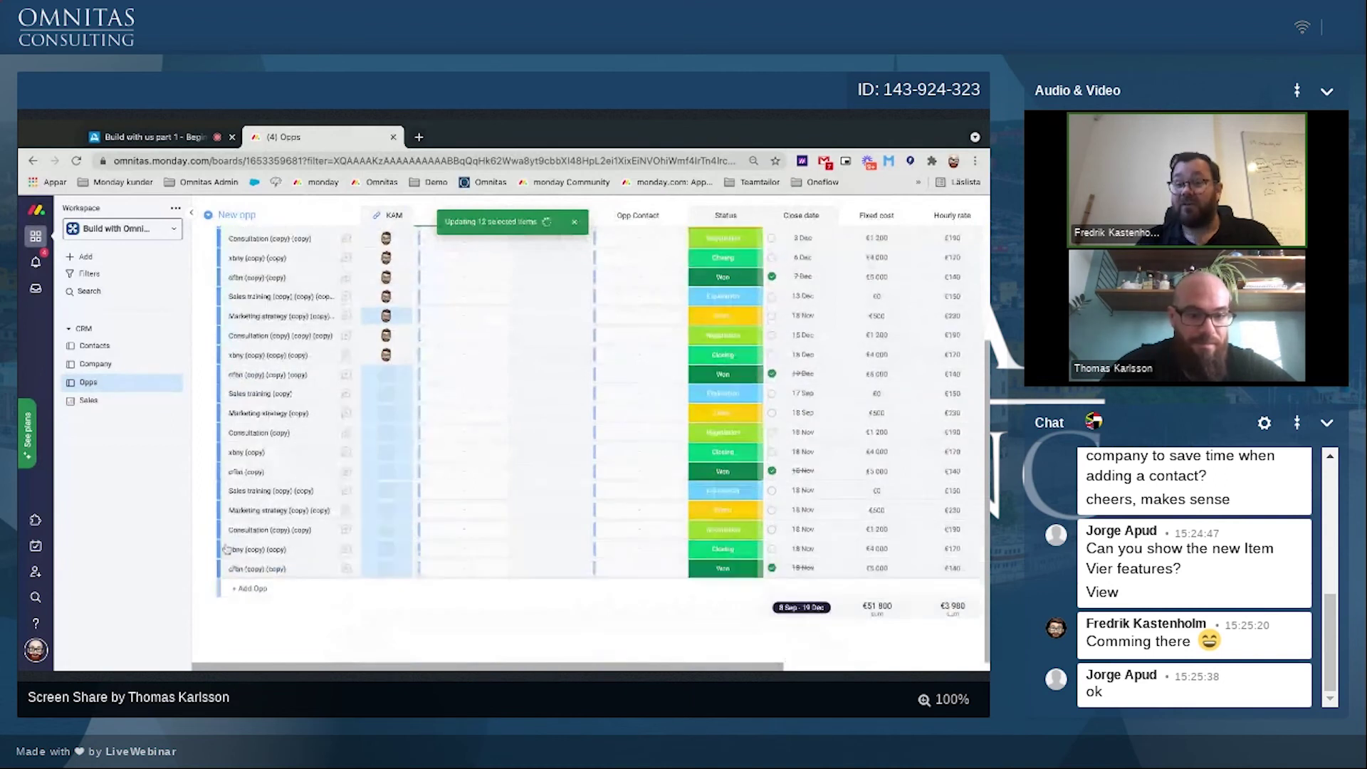
click(225, 568)
shift+click(225, 374)
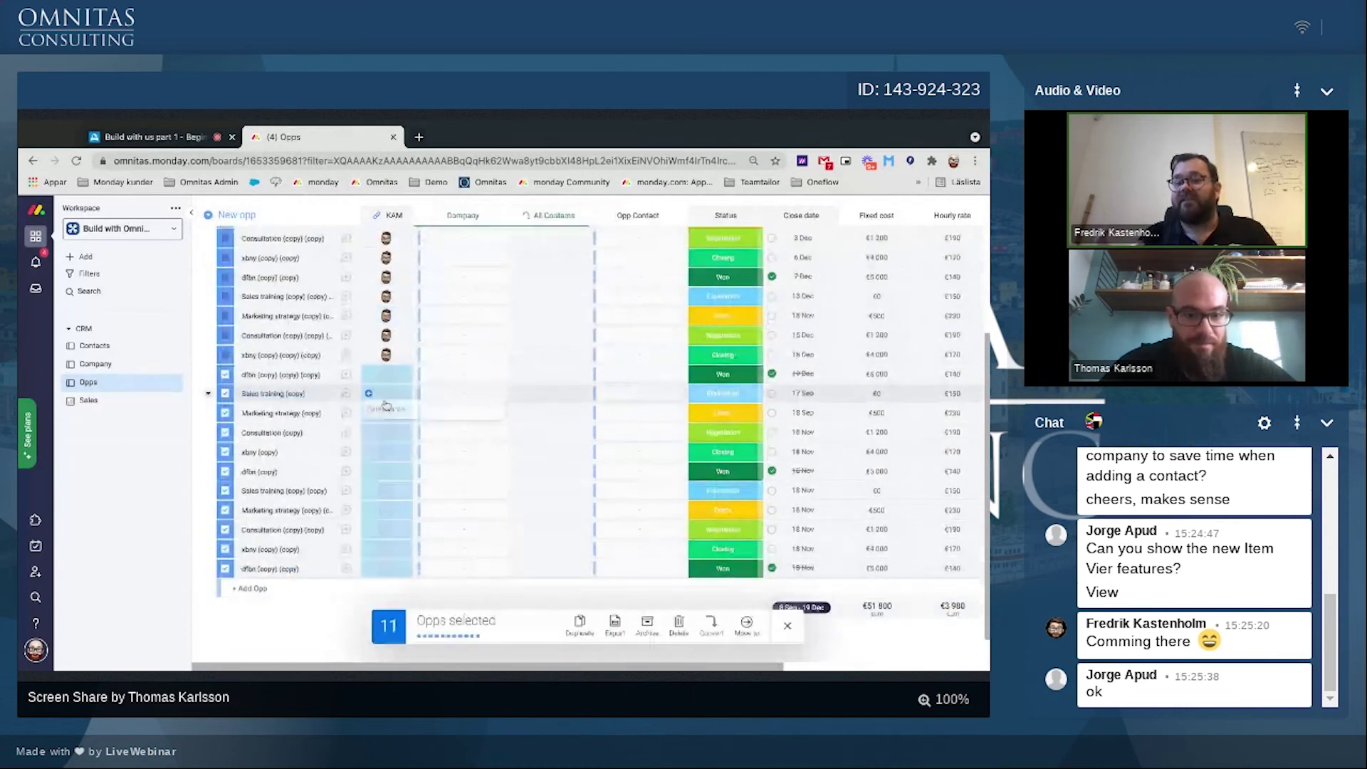
click(386, 406)
click(427, 445)
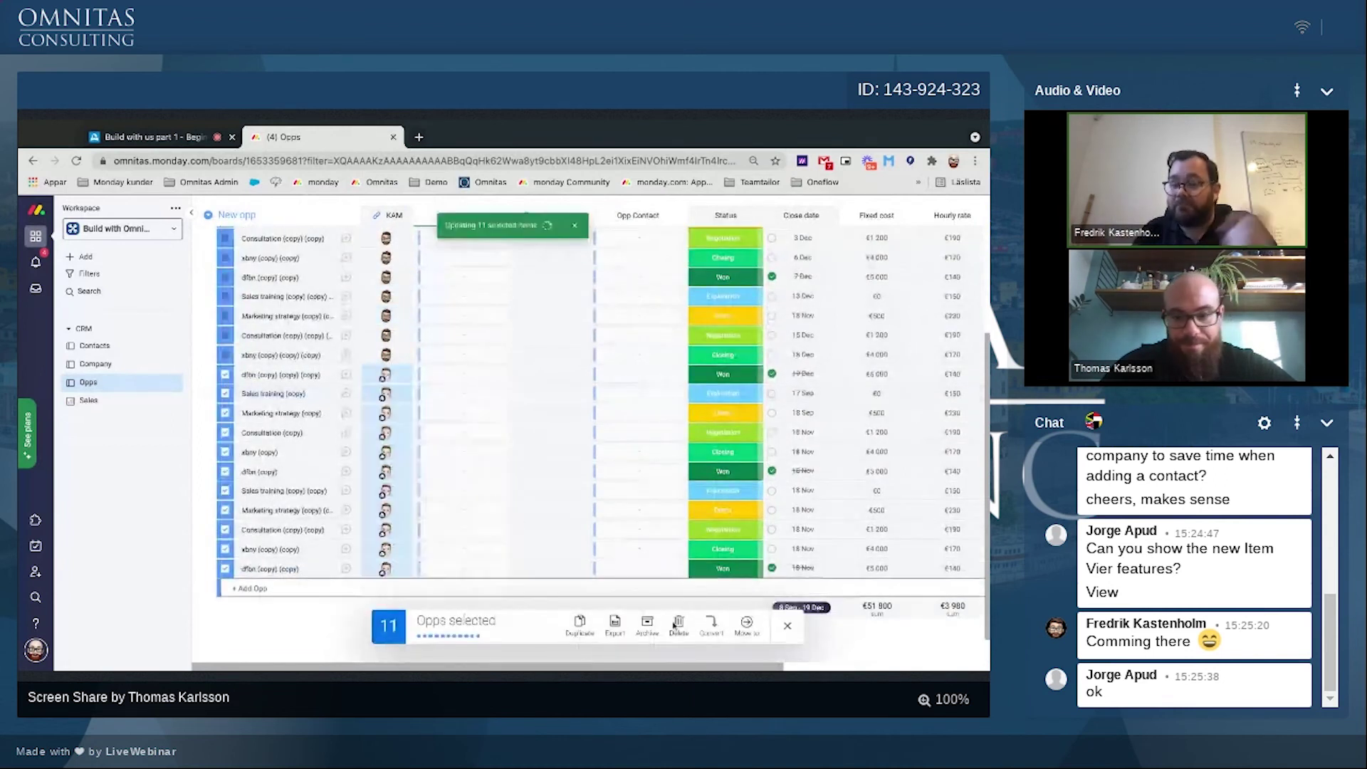
click(788, 626)
click(88, 401)
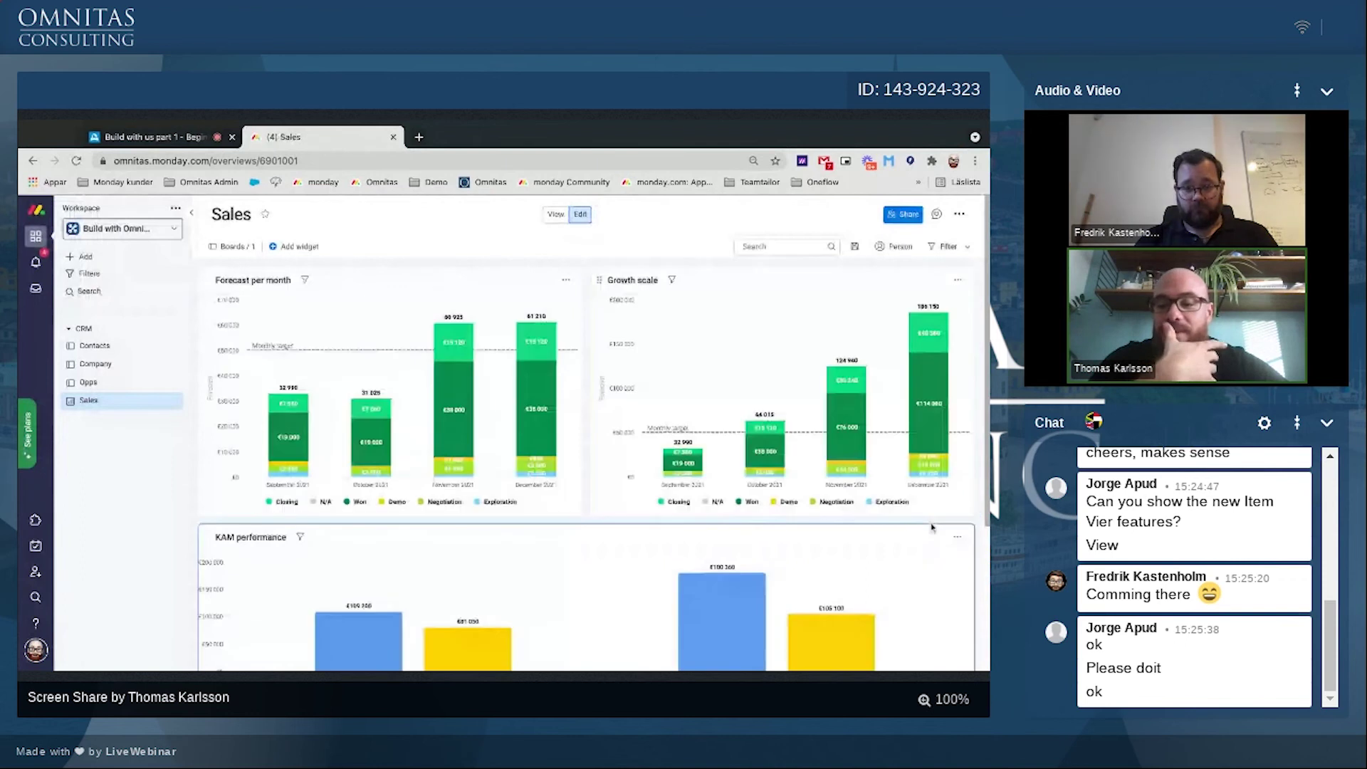
Step: Remove the colleague from the KAM owners of nine opportunities starting at the dfon row
drag(987, 512, 988, 526)
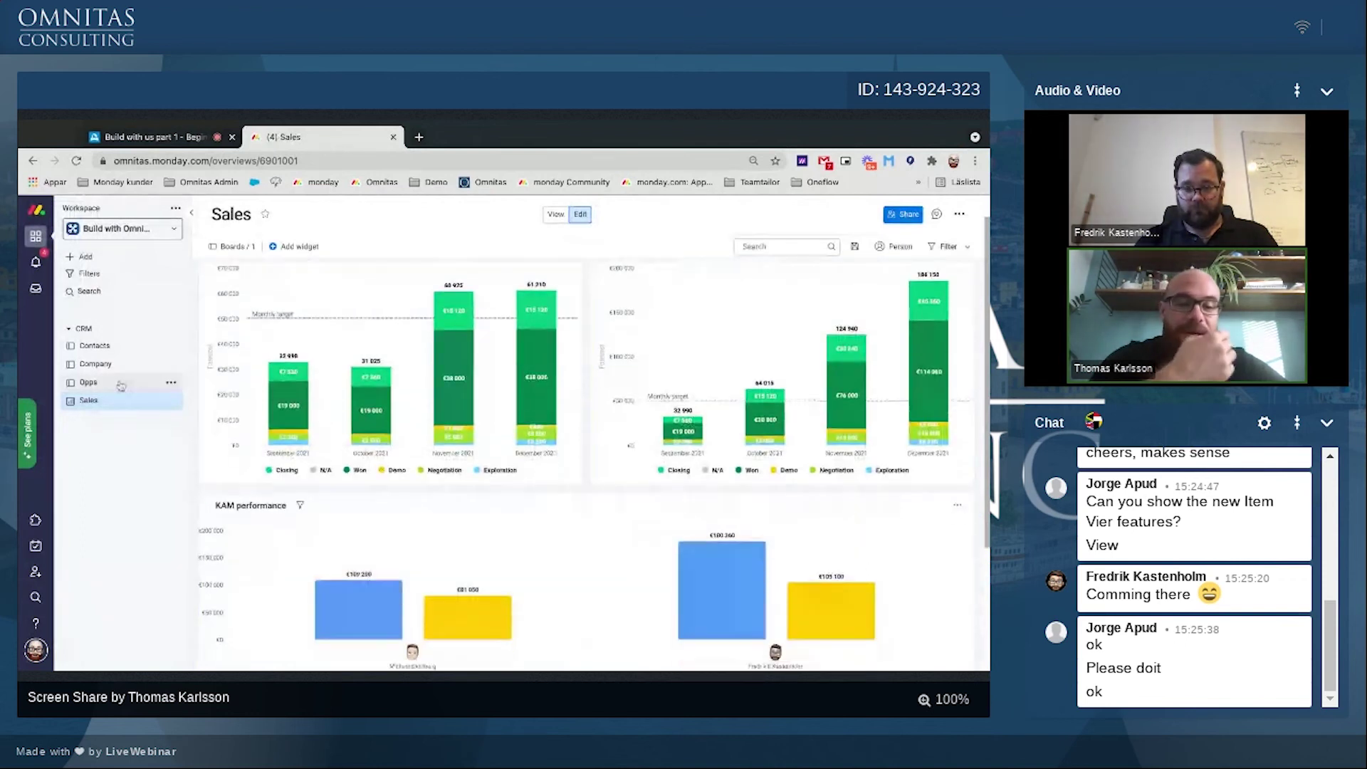
click(88, 382)
click(225, 448)
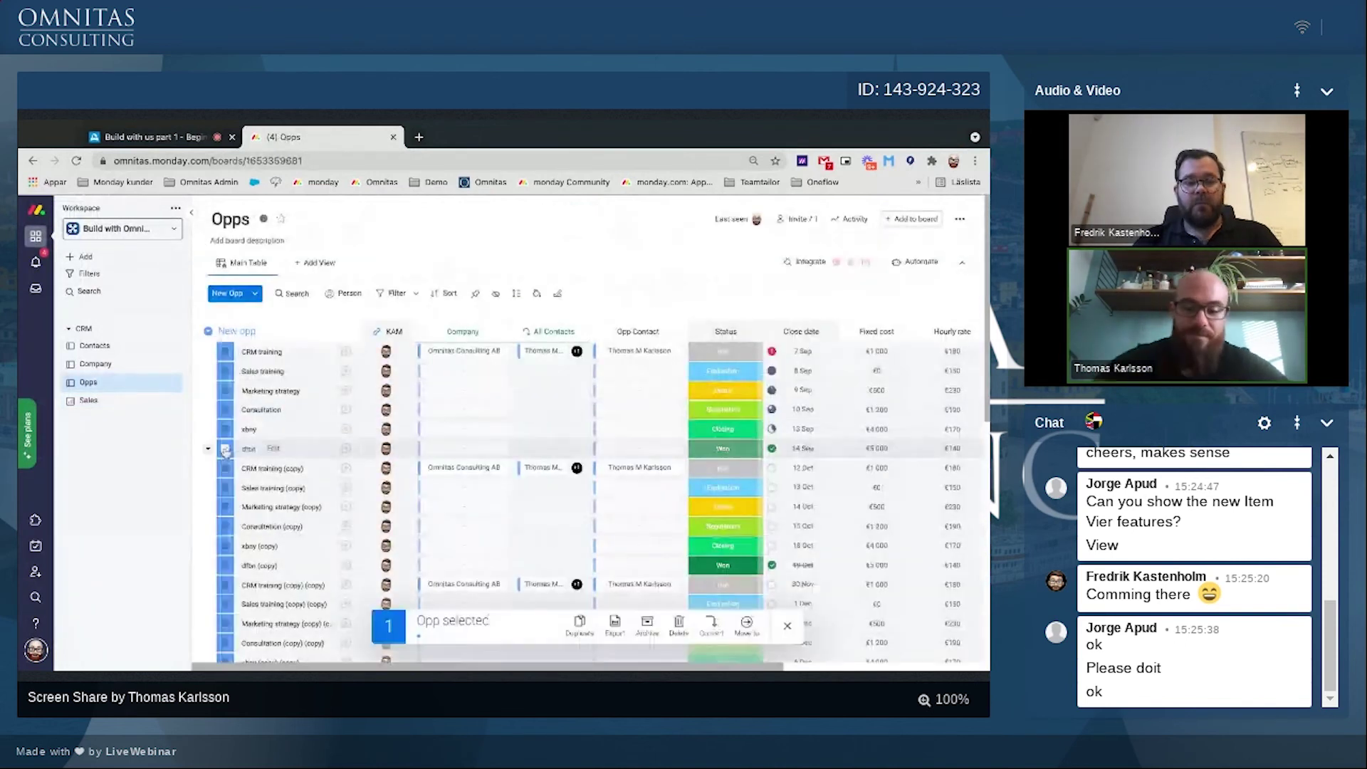
scroll(231, 476, down, 3)
shift+click(228, 476)
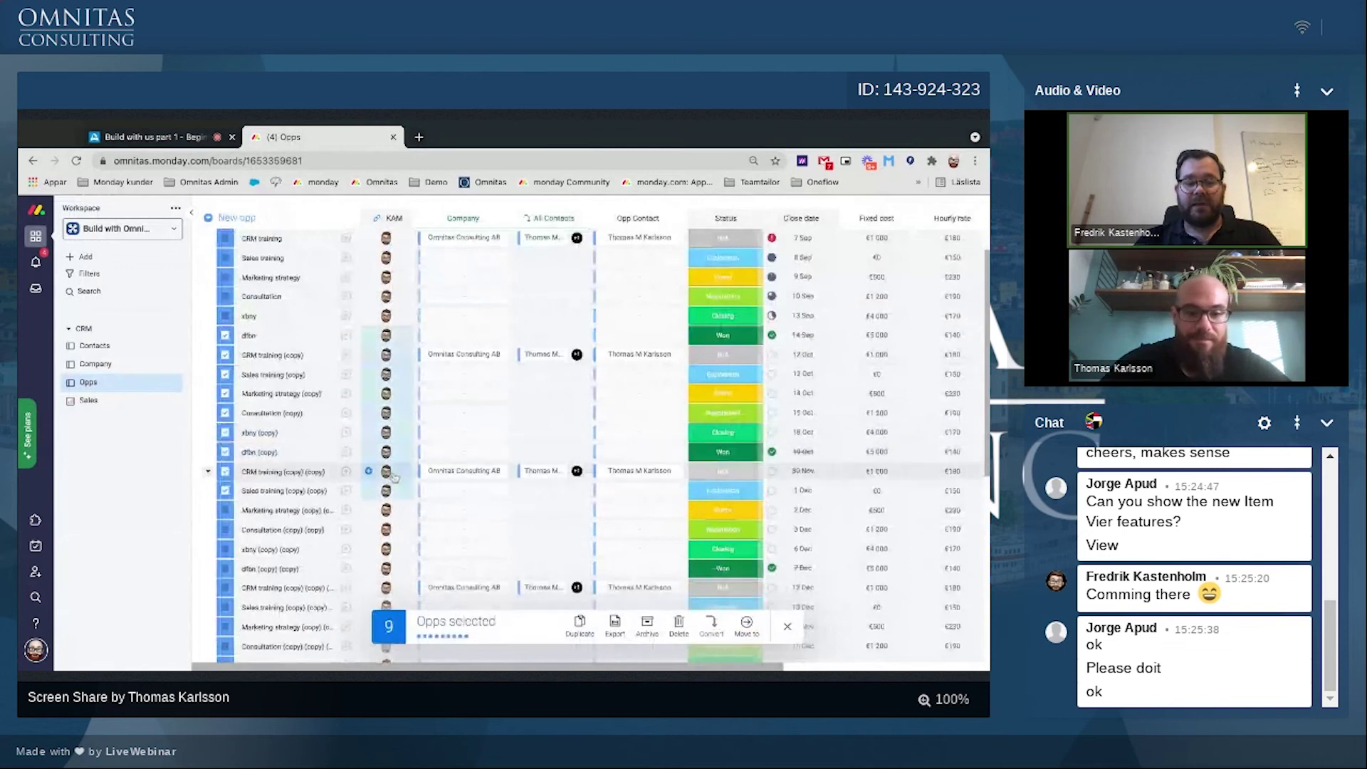
click(392, 476)
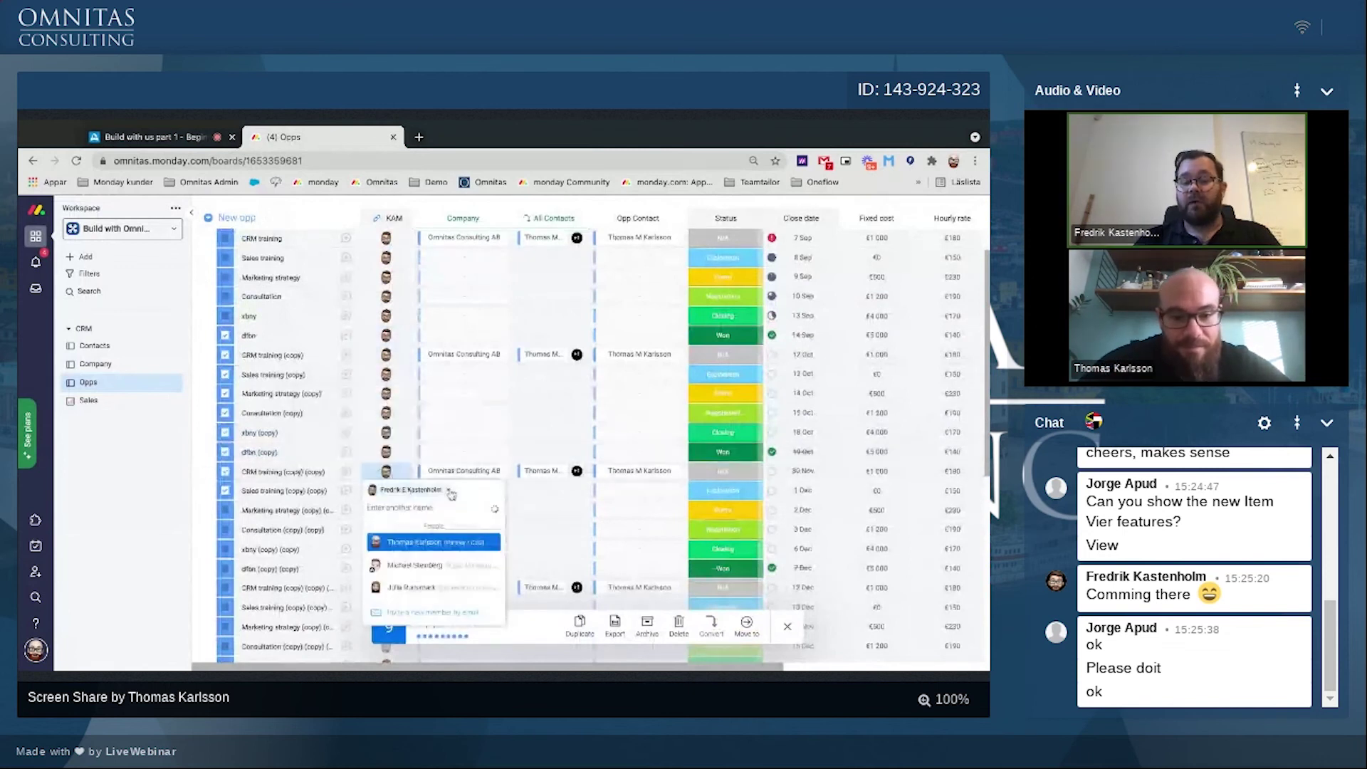
click(451, 491)
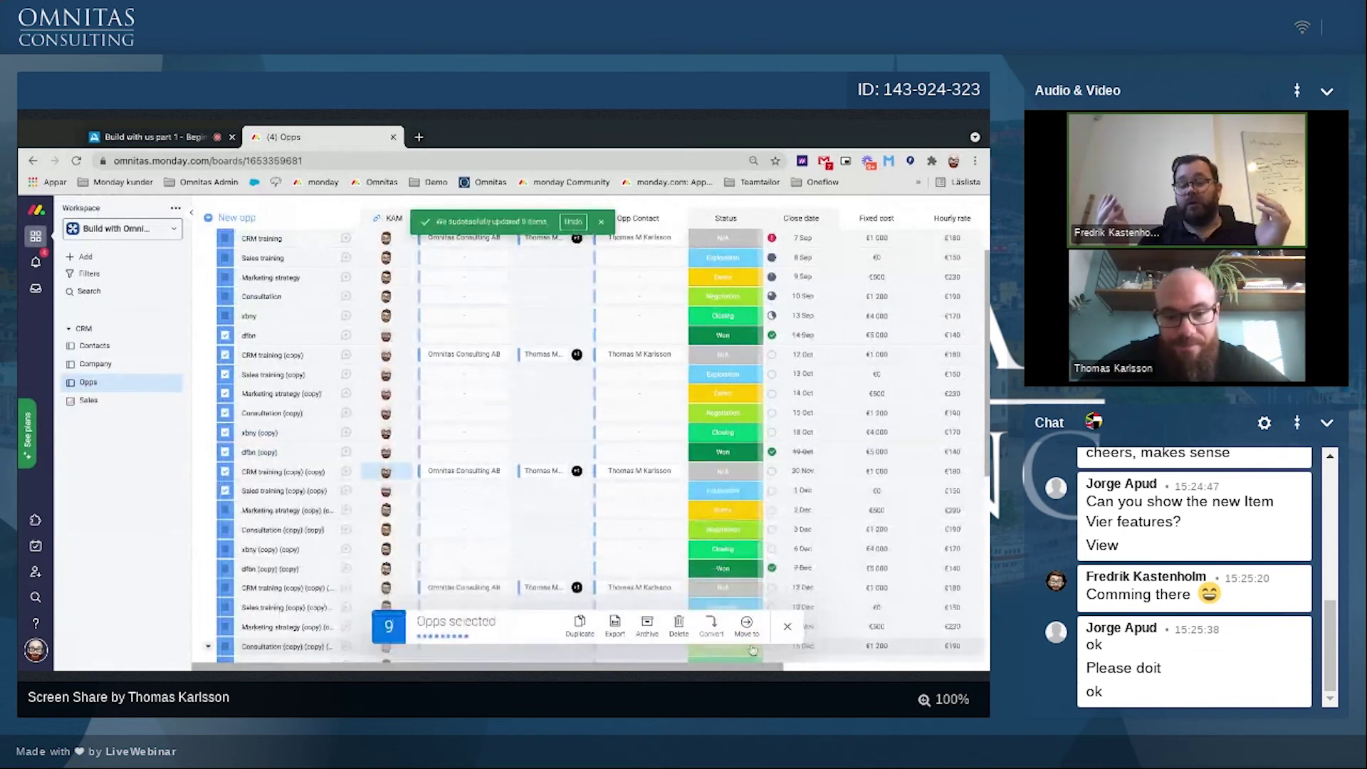
click(786, 627)
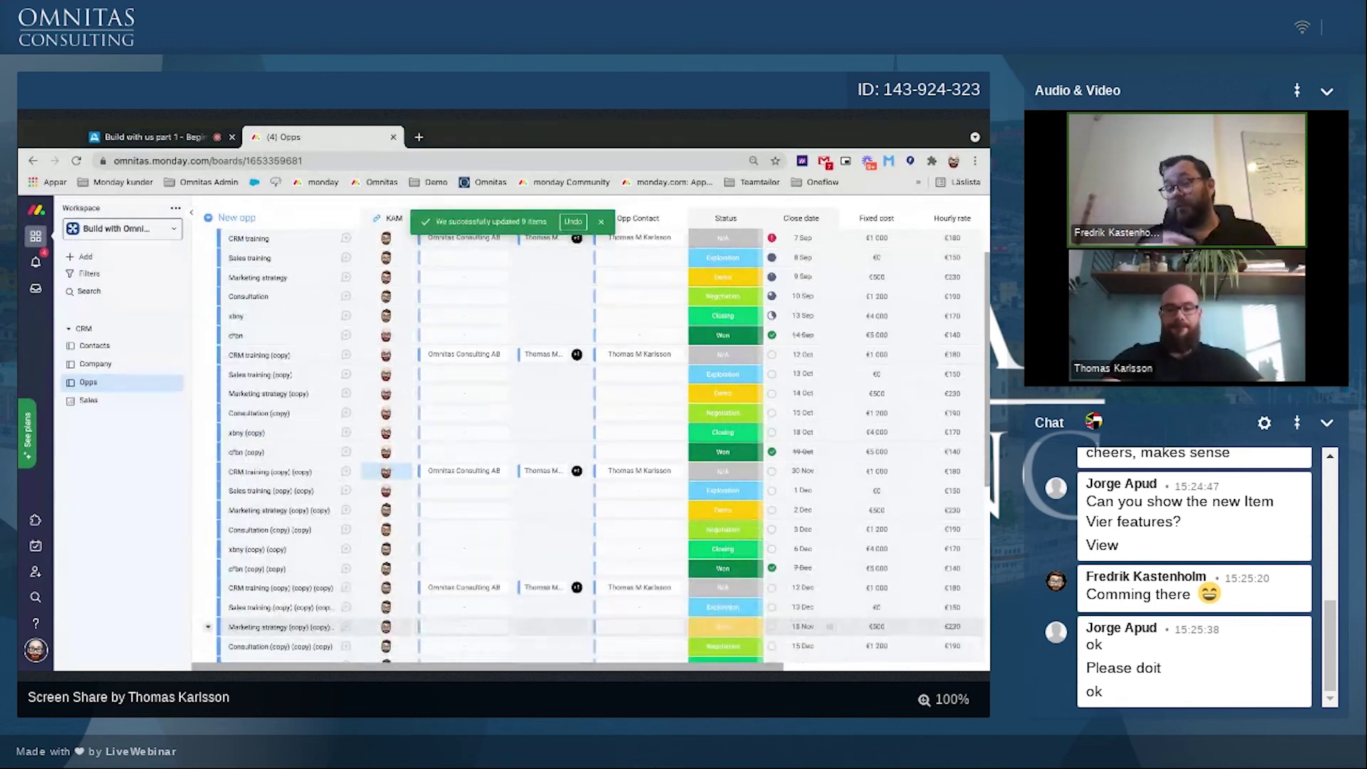
Step: Return to the Sales dashboard to view the updated KAM performance chart
scroll(731, 479, up, 3)
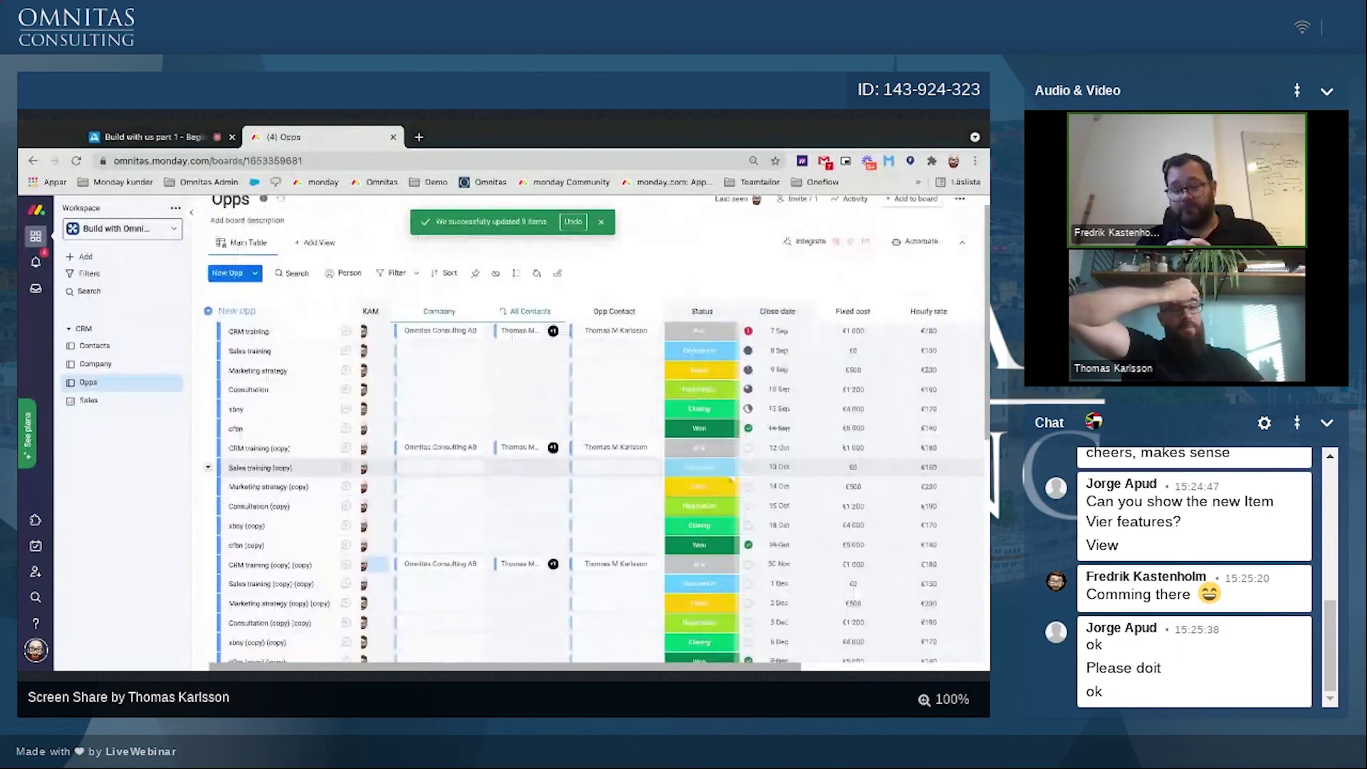
scroll(732, 479, up, 1)
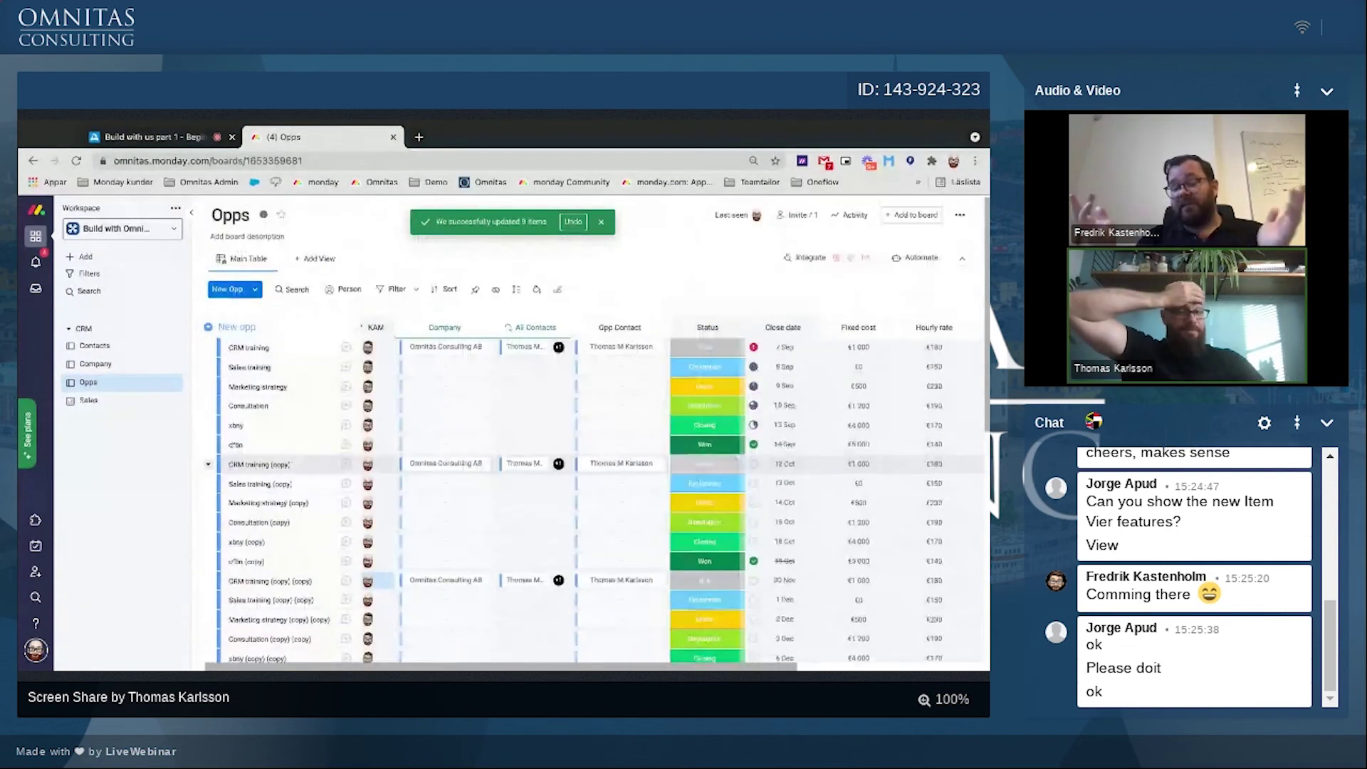
scroll(751, 433, left, 1)
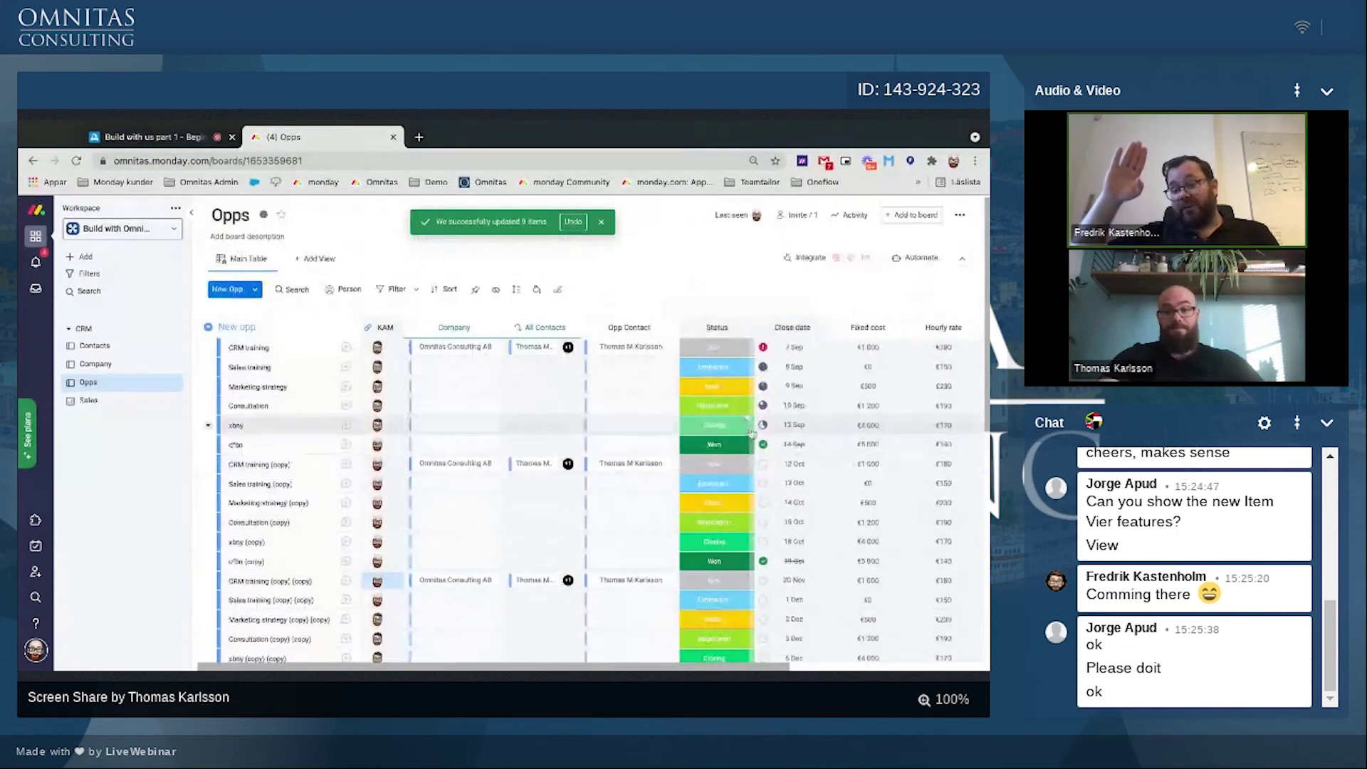
scroll(751, 433, left, 1)
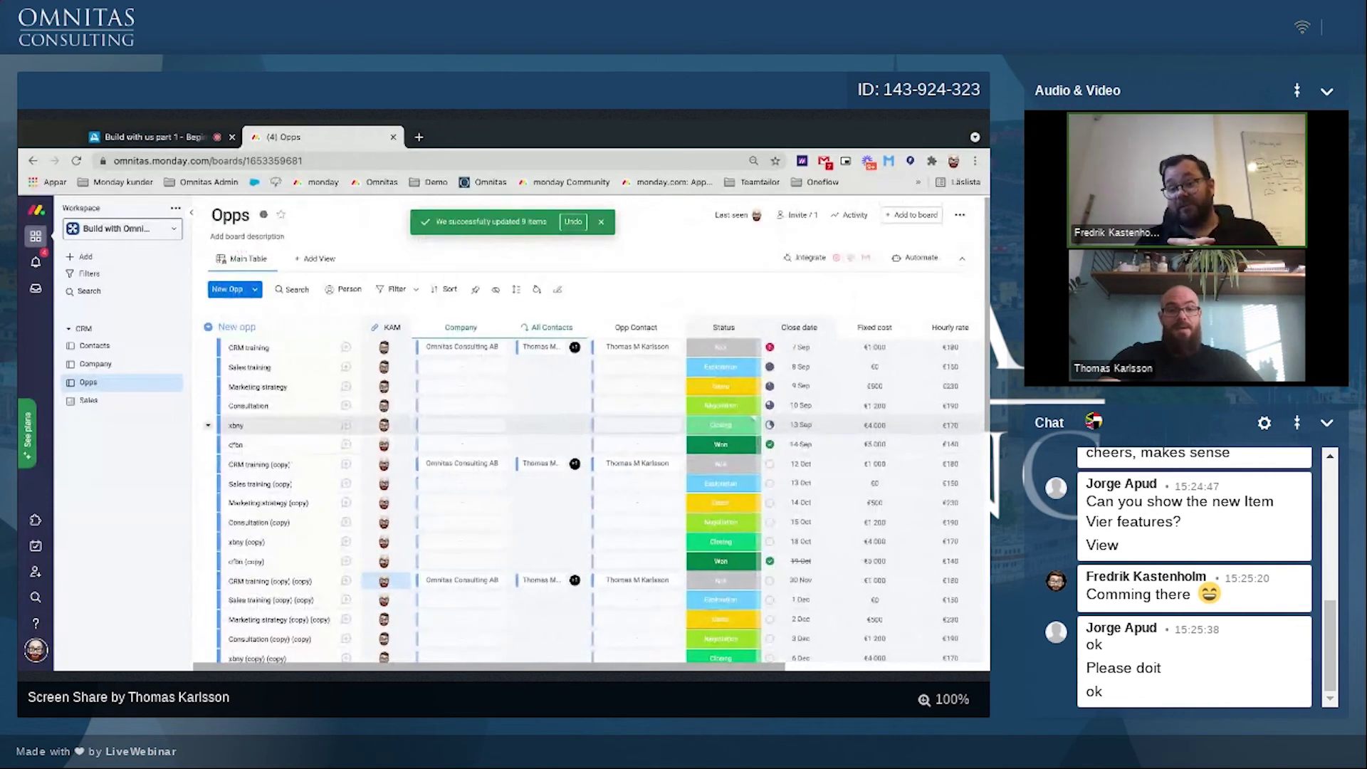
scroll(751, 433, left, 1)
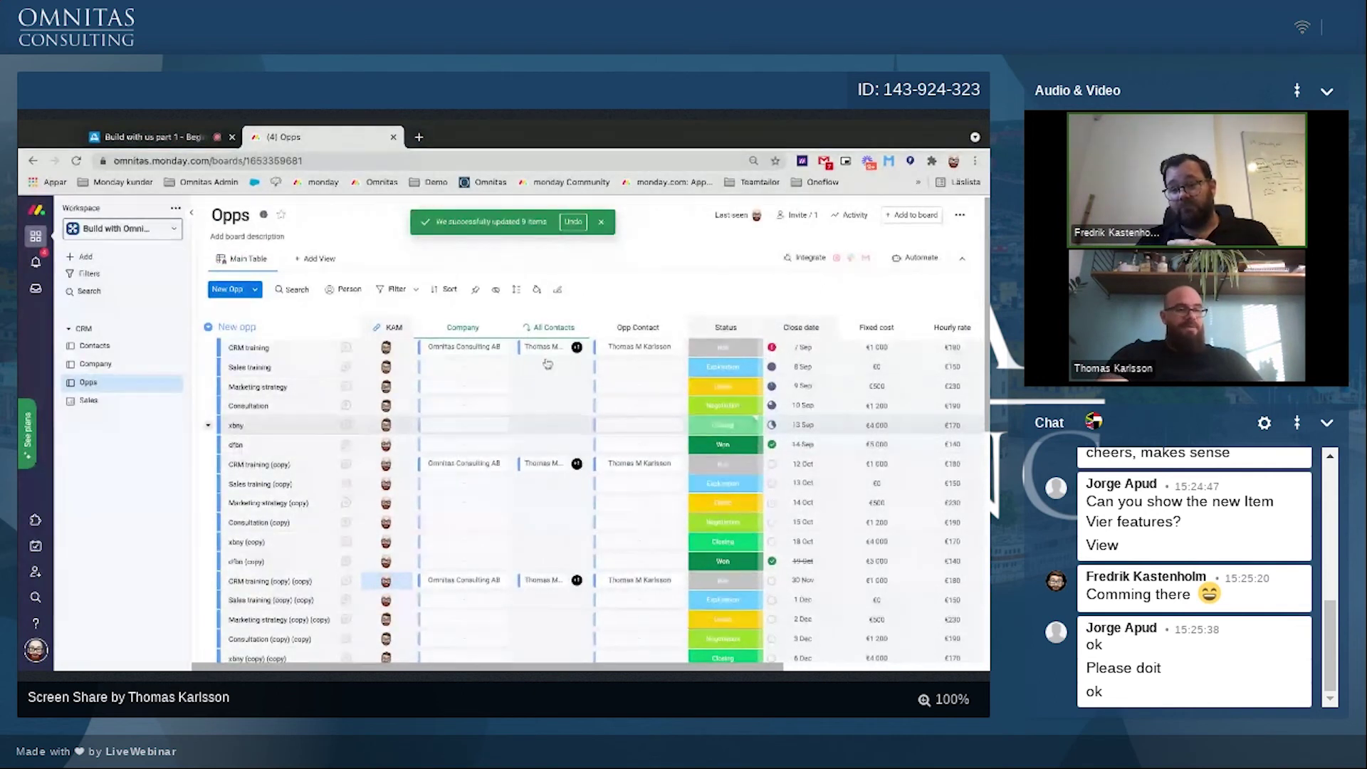
click(88, 401)
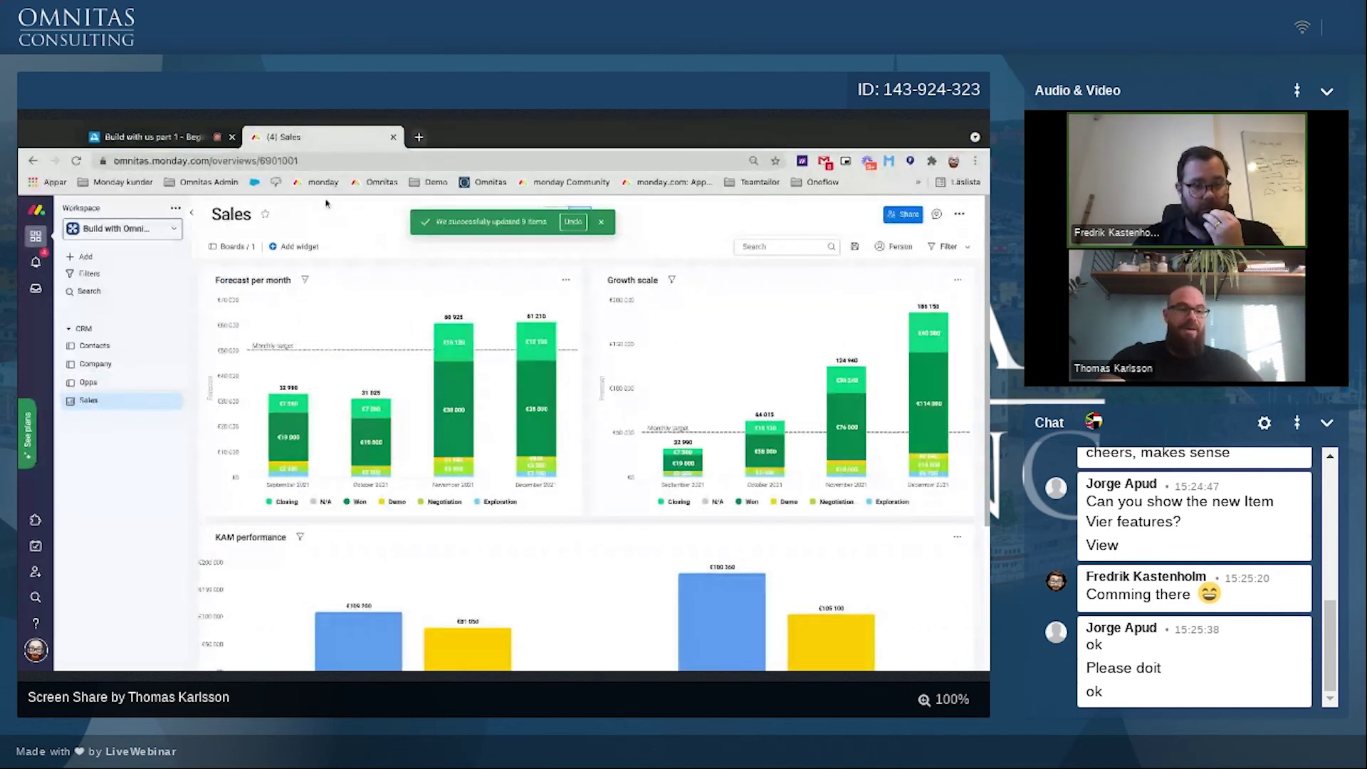
Step: Review the Opps, Company and Contacts boards in the workspace
click(88, 383)
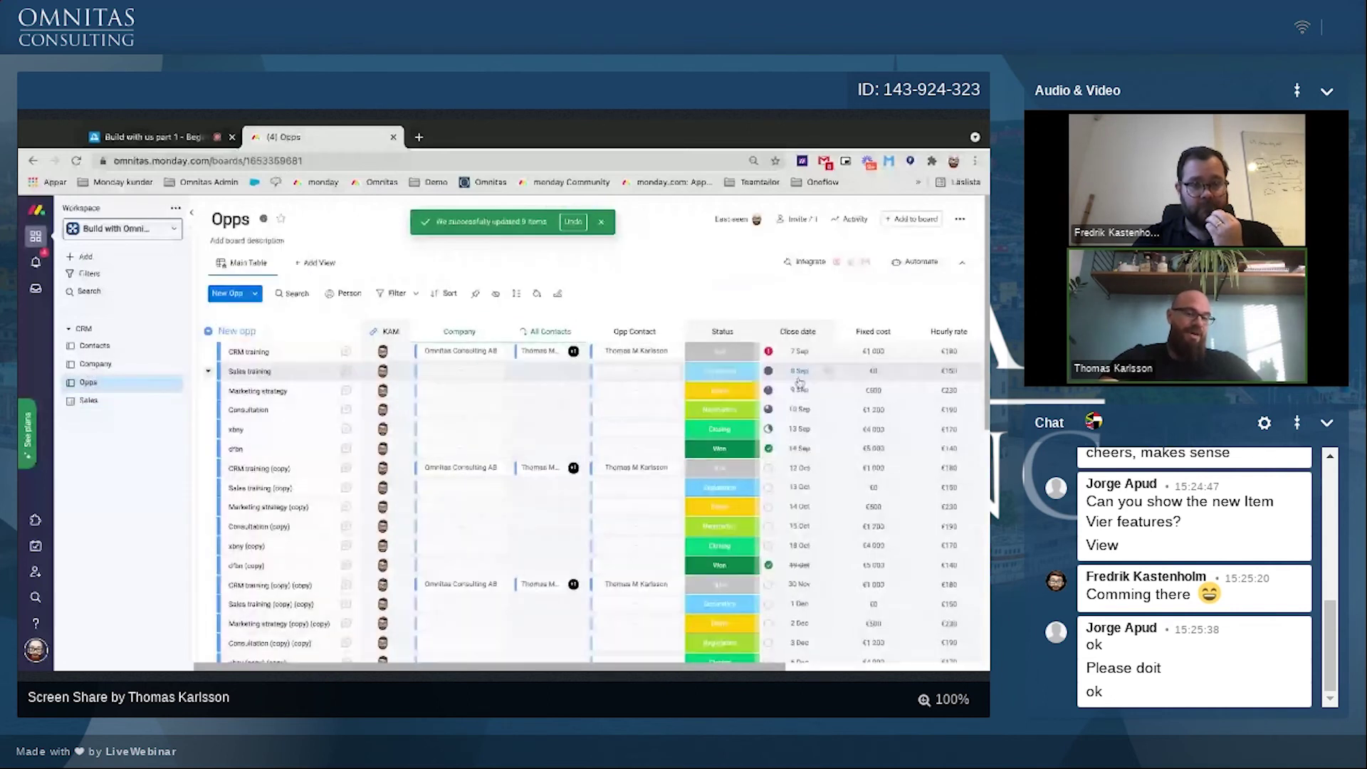
scroll(759, 513, down, 2)
scroll(759, 513, right, 3)
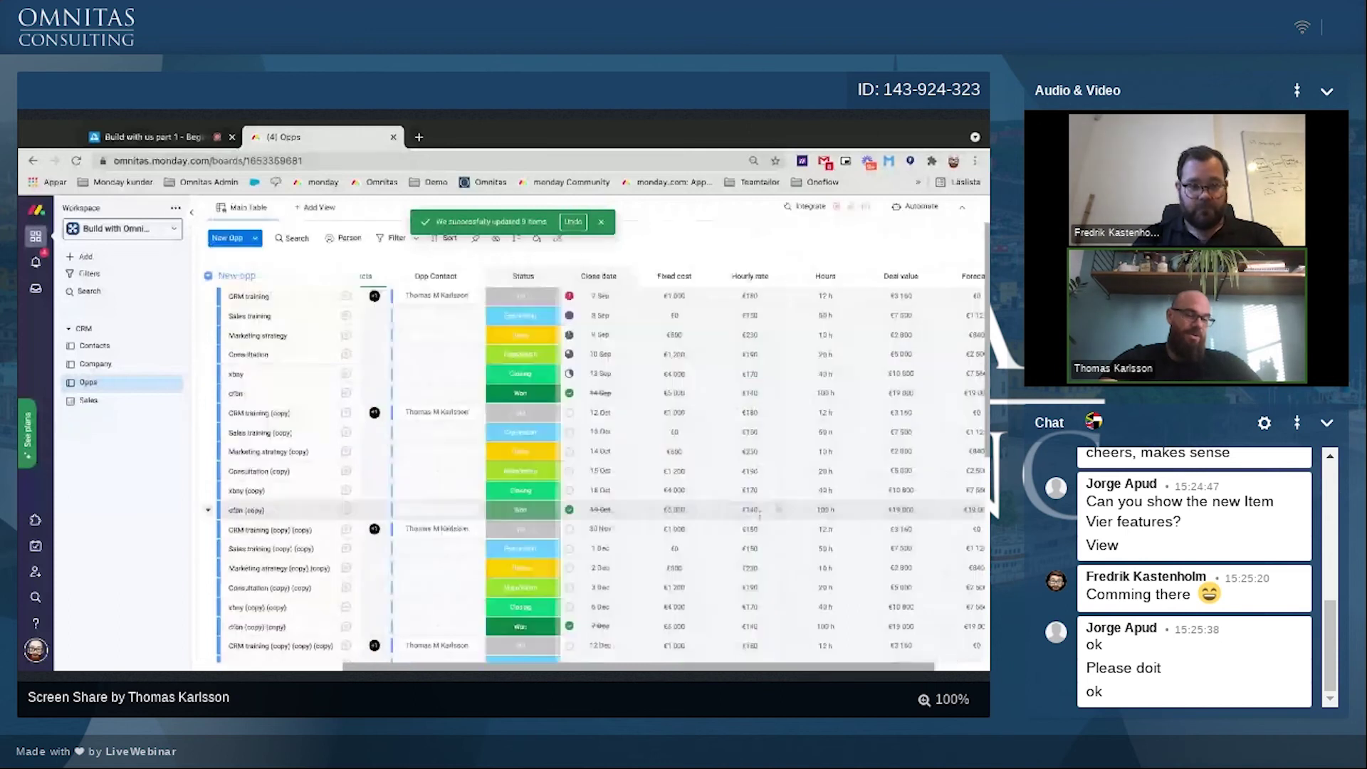
scroll(759, 512, up, 2)
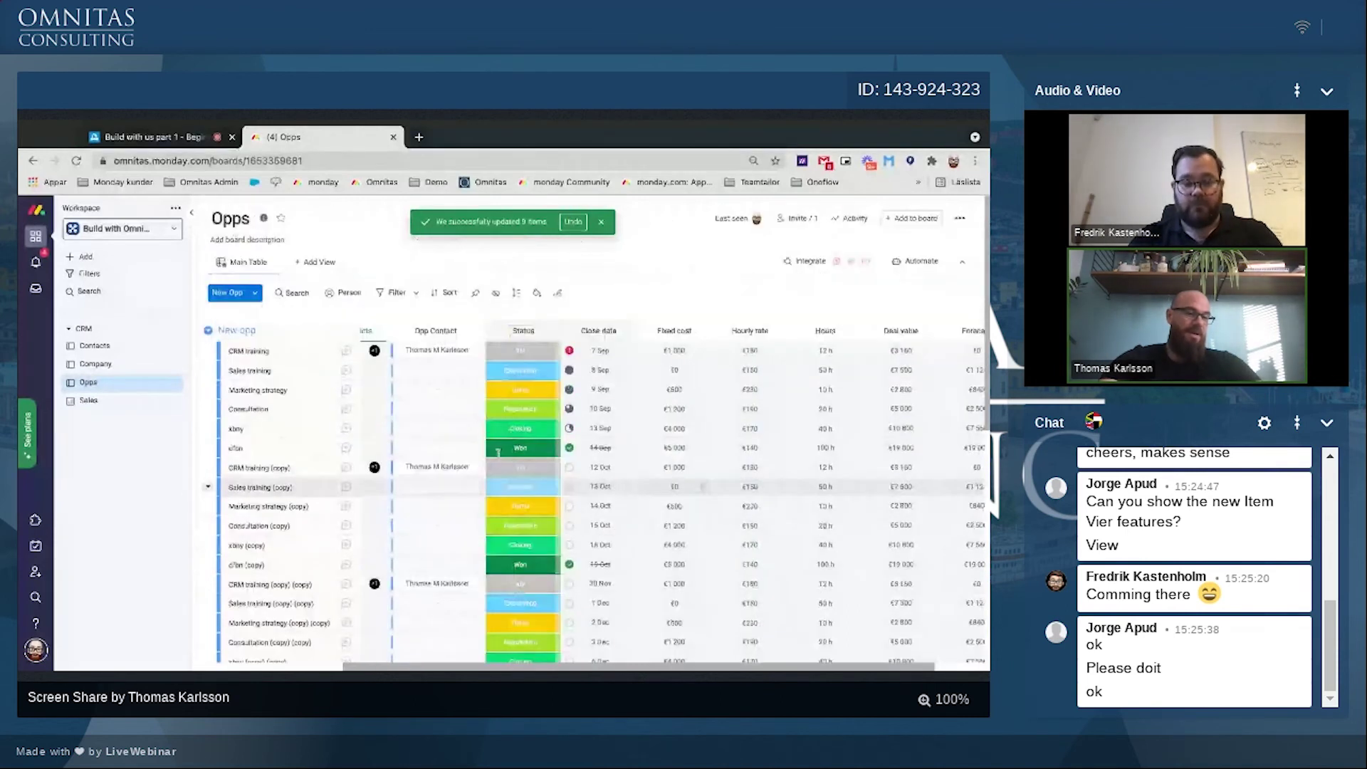
click(127, 364)
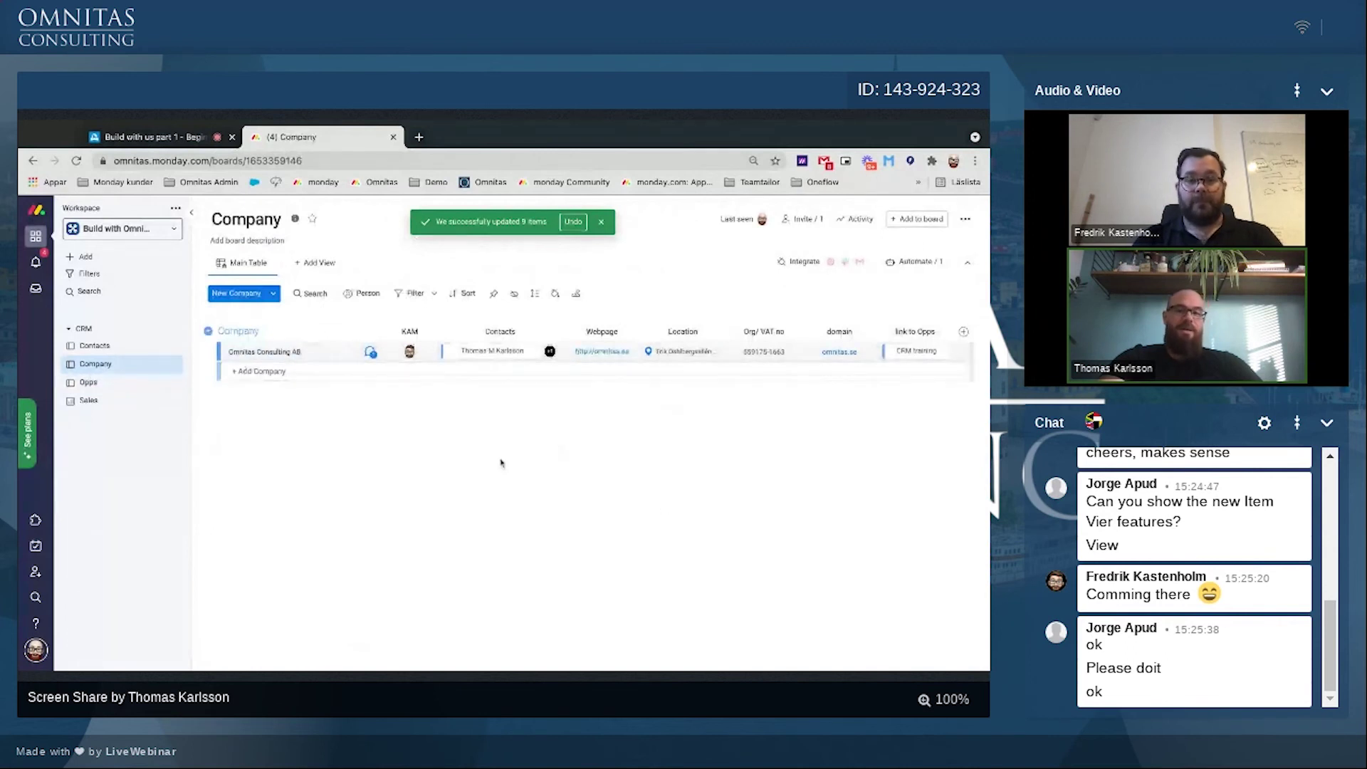
click(446, 670)
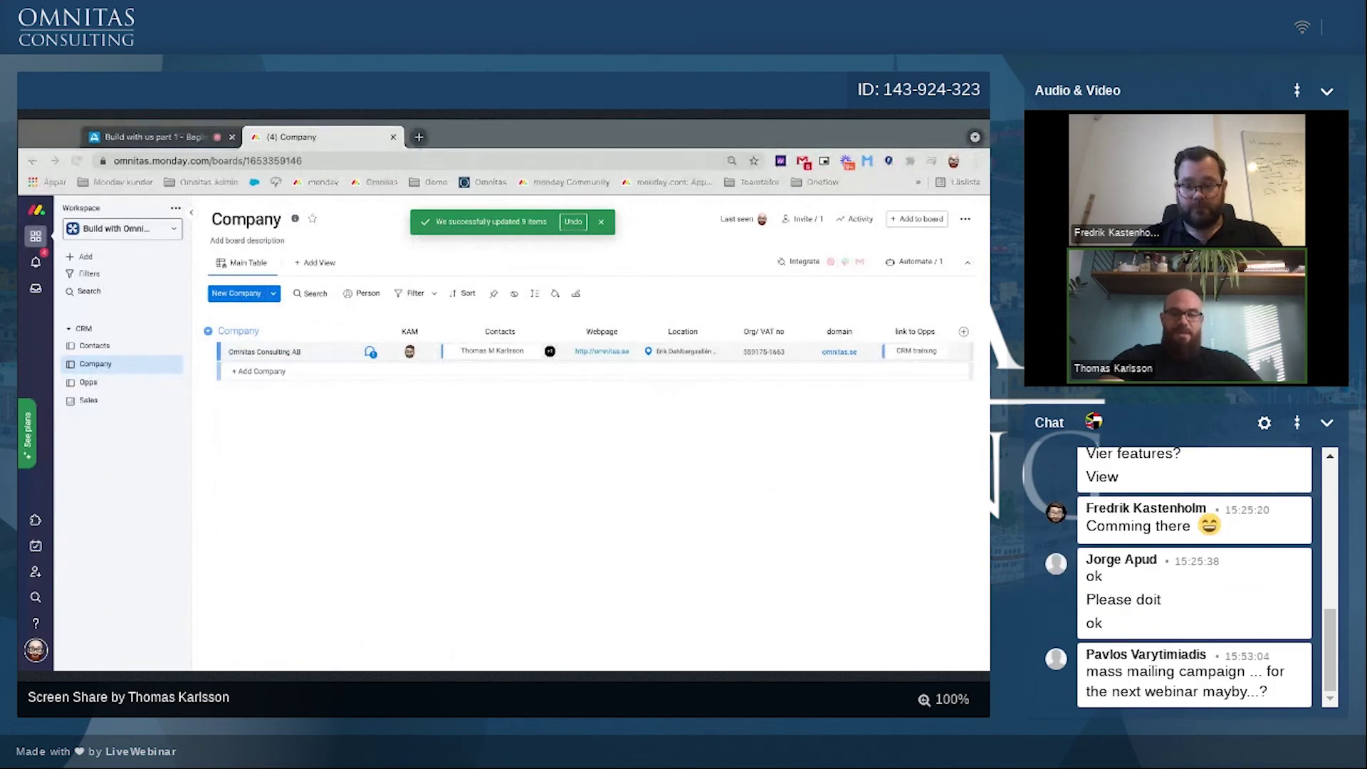
click(490, 422)
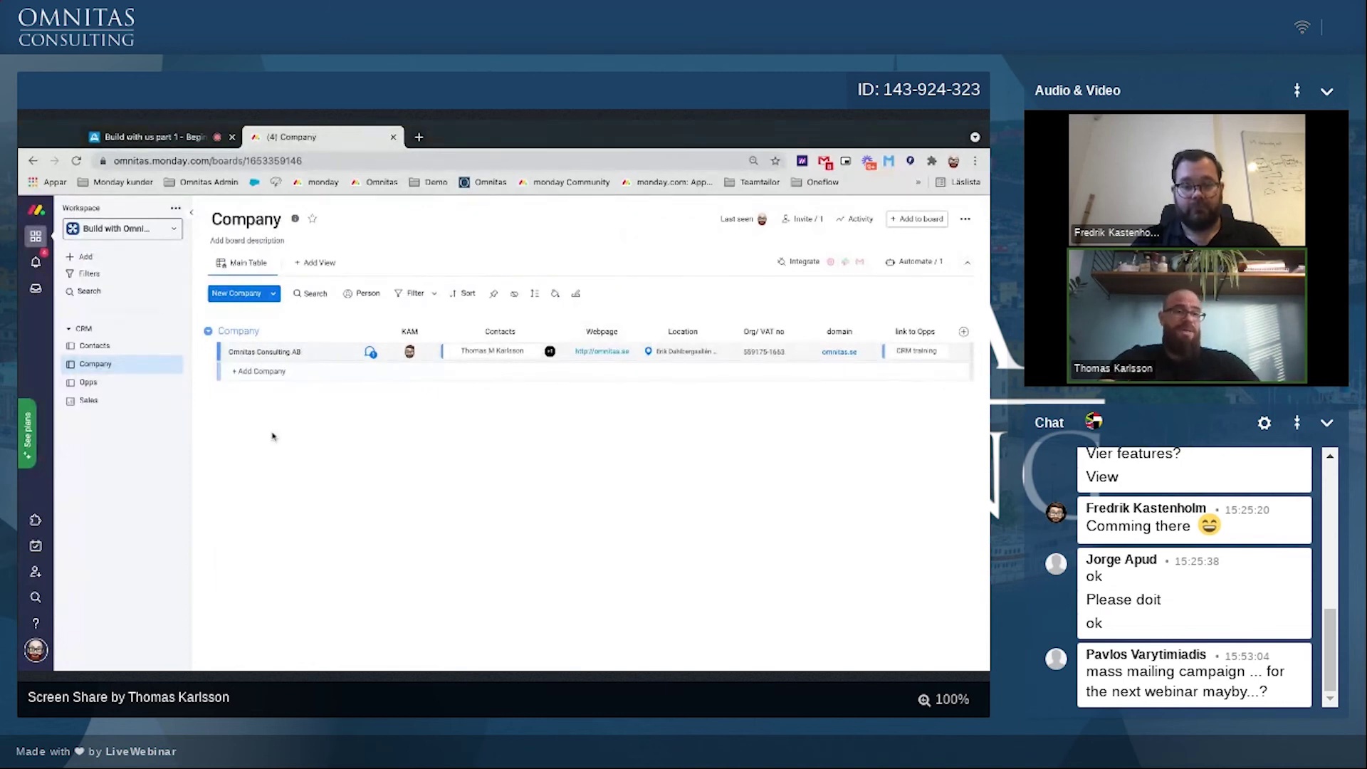
click(110, 384)
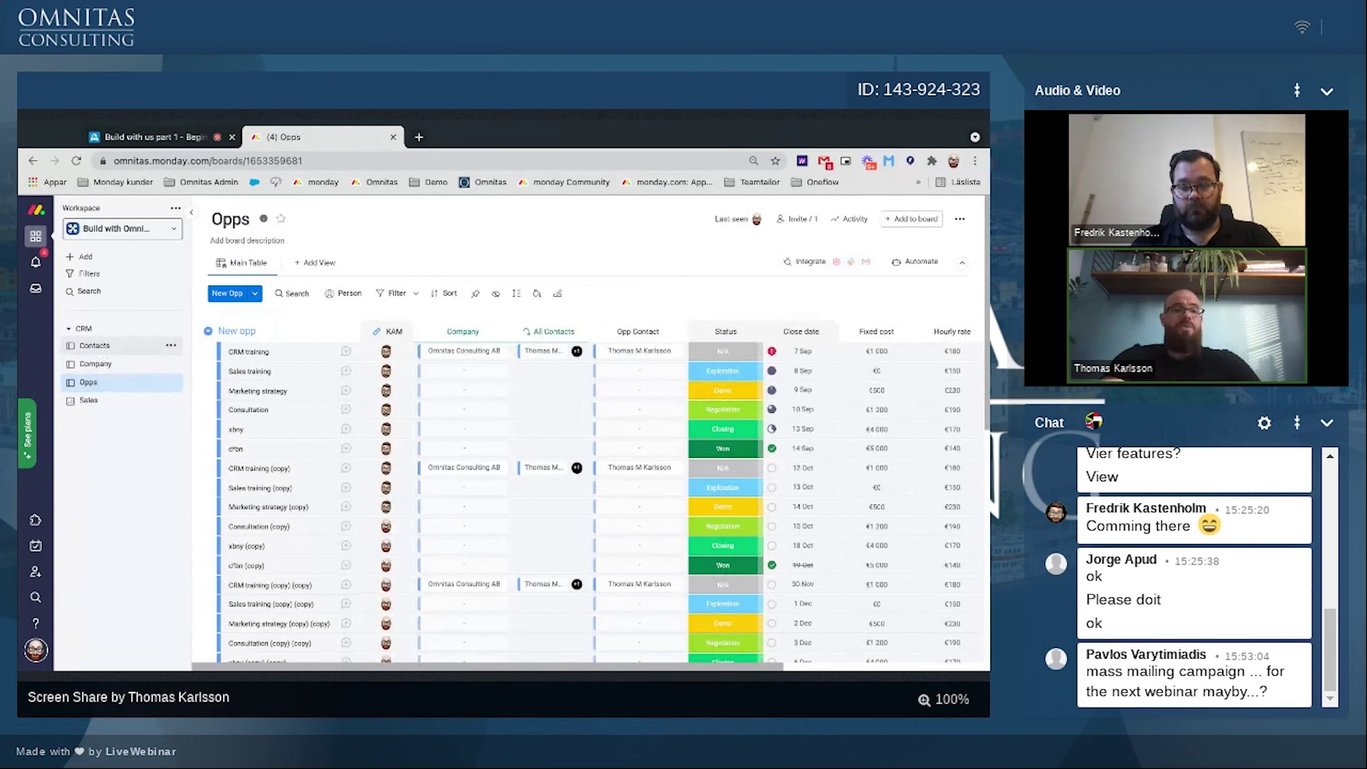
click(95, 346)
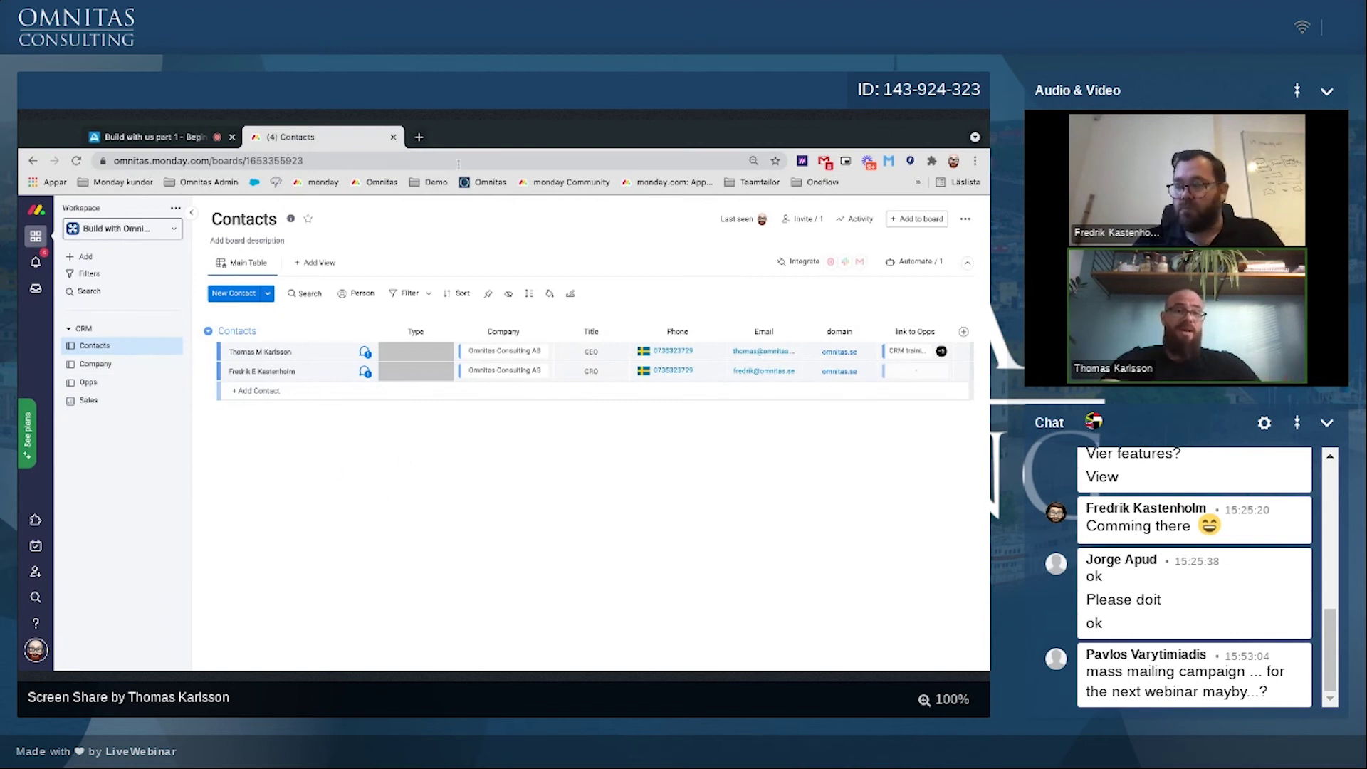
Step: Open the Demo bookmark in a new tab to load the Standard CRM eng workspace
click(419, 137)
click(430, 183)
click(443, 204)
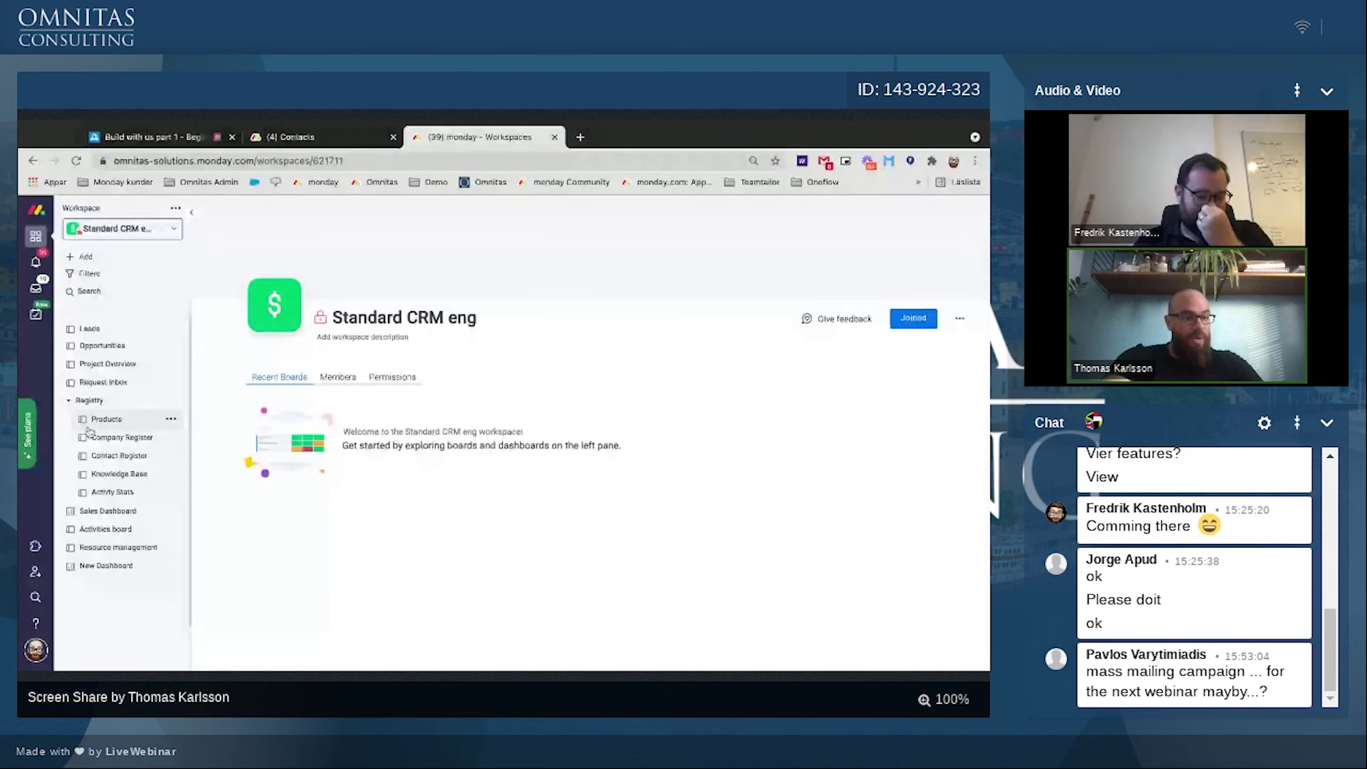
Step: Open the Opportunities board and collapse the workspace navigation panel
click(102, 345)
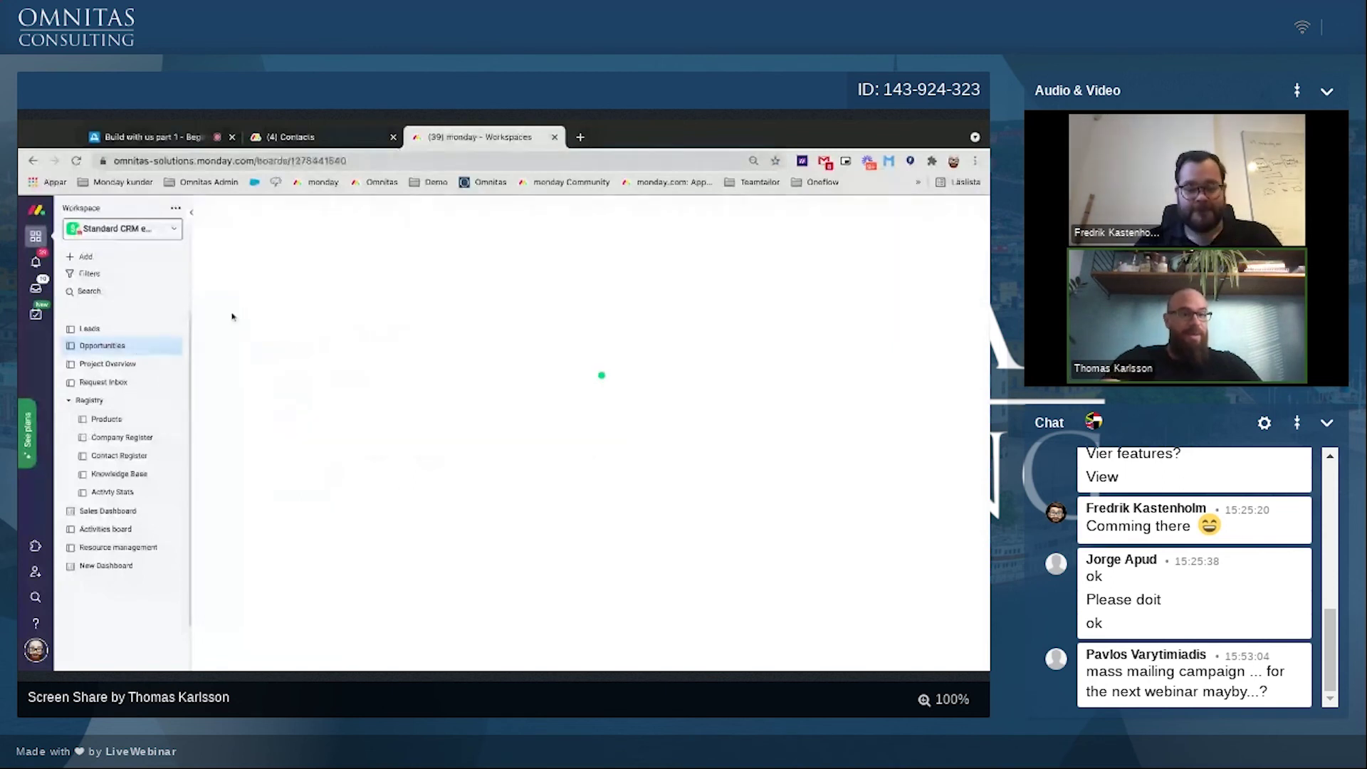
click(193, 215)
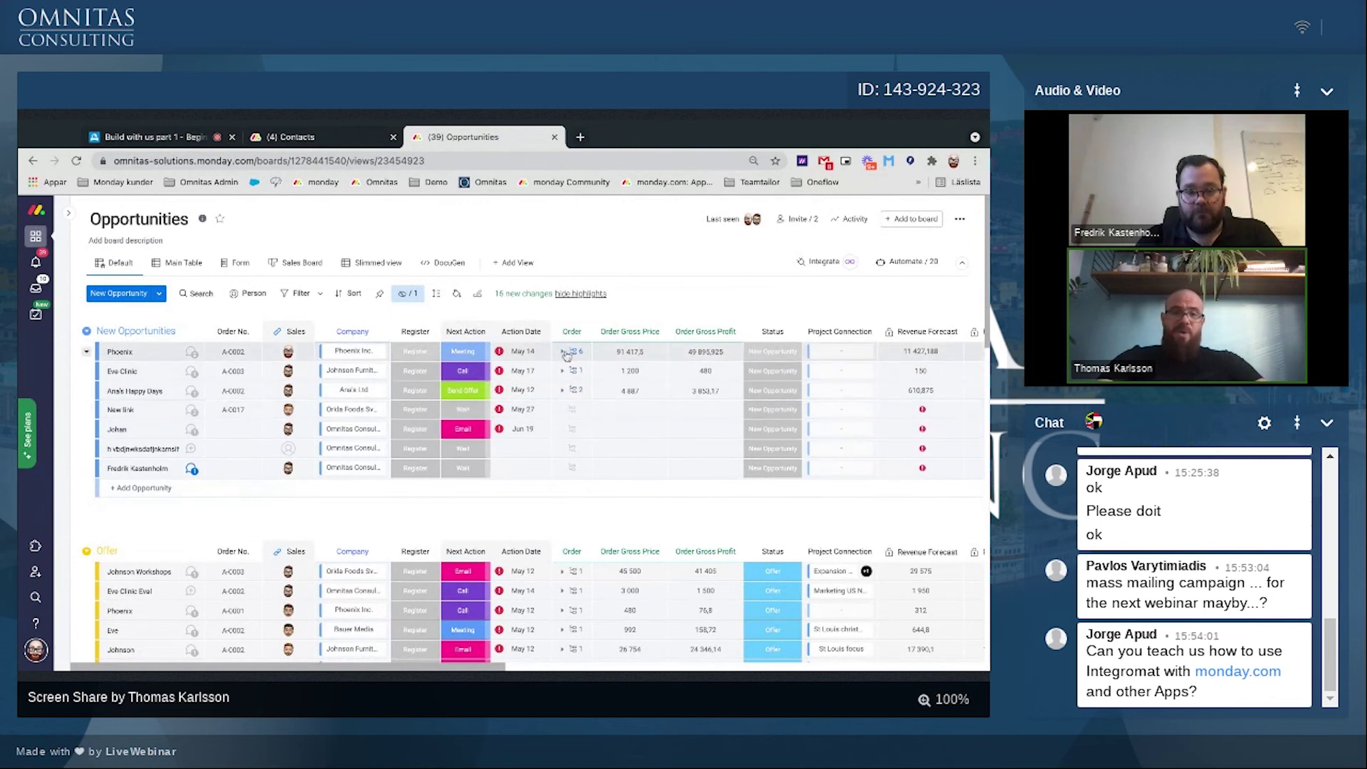
Step: Expand the Phoenix opportunity's subitems and inspect the Junior consultation Amount value
click(574, 351)
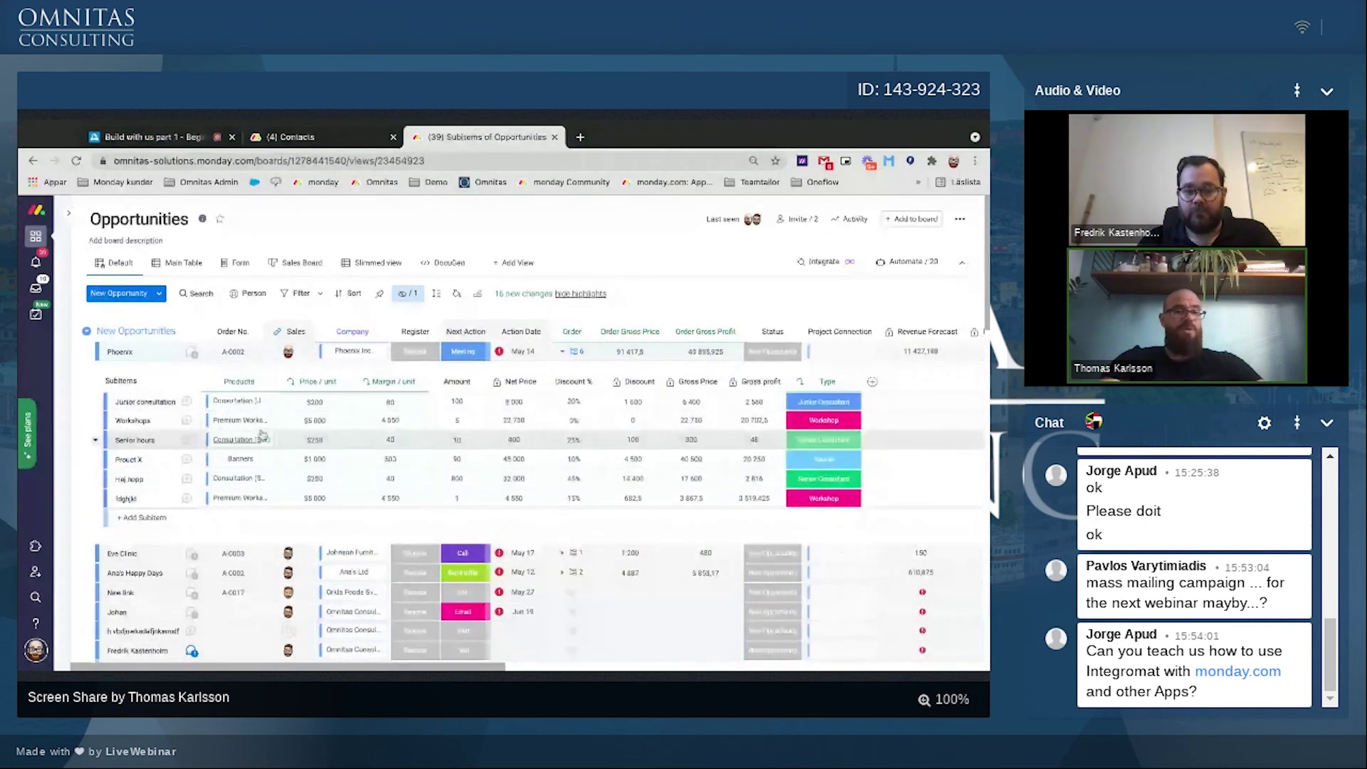
click(457, 401)
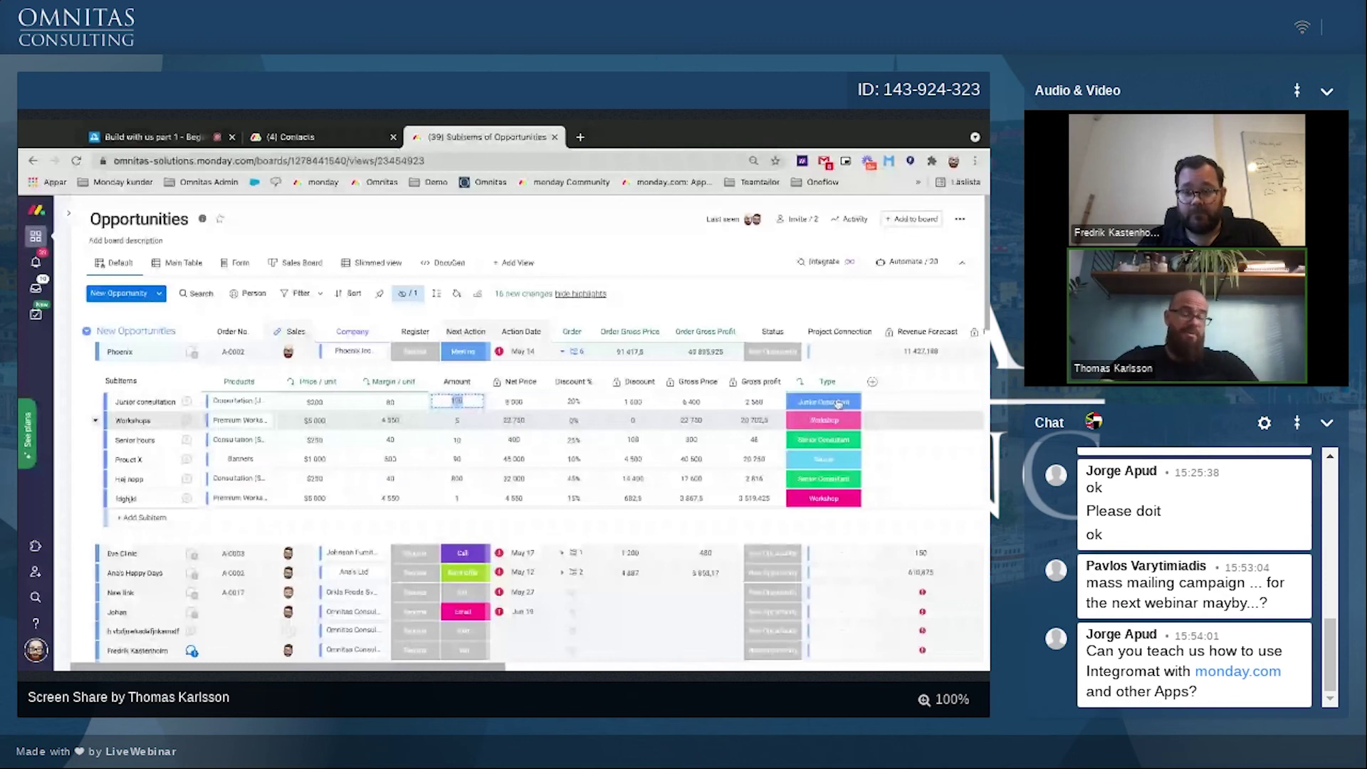
key(Escape)
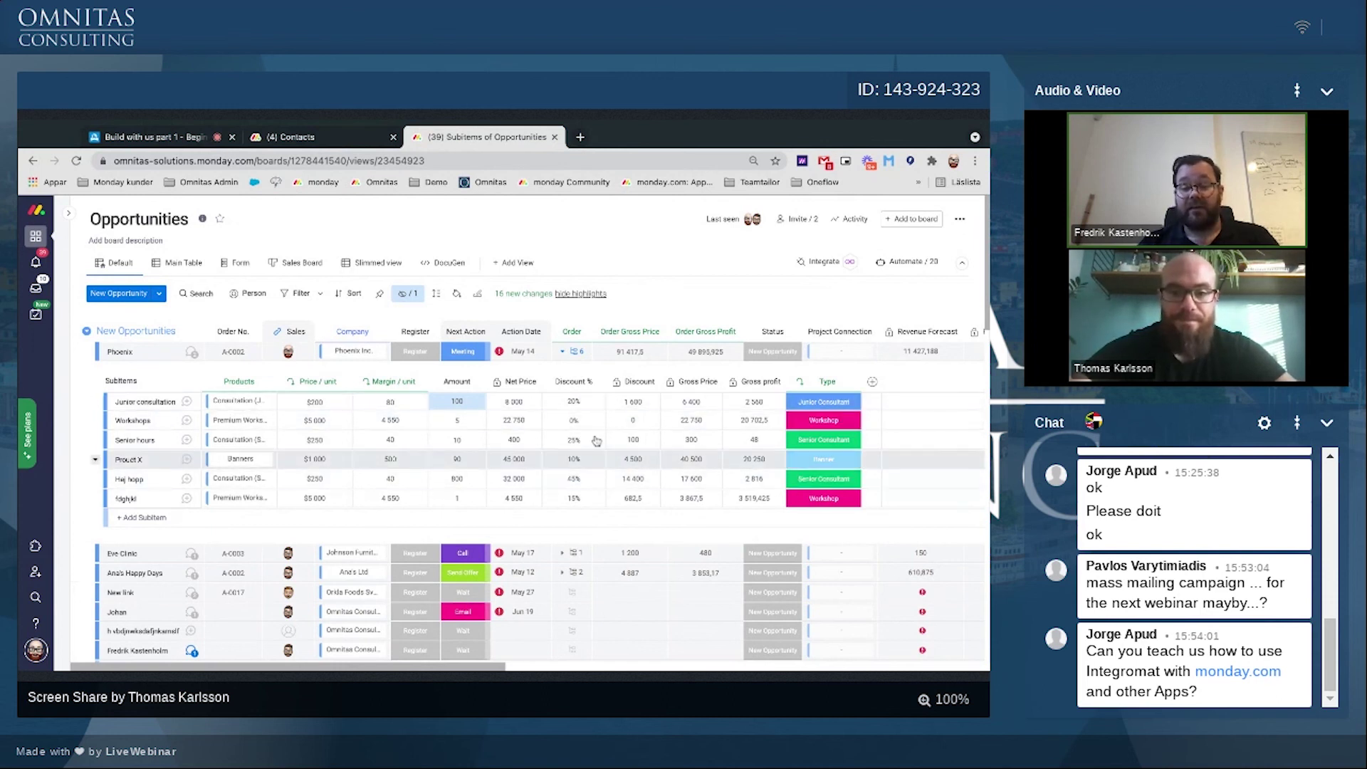
Step: Change Junior consultation's Discount % to 10, then back to 20
click(574, 401)
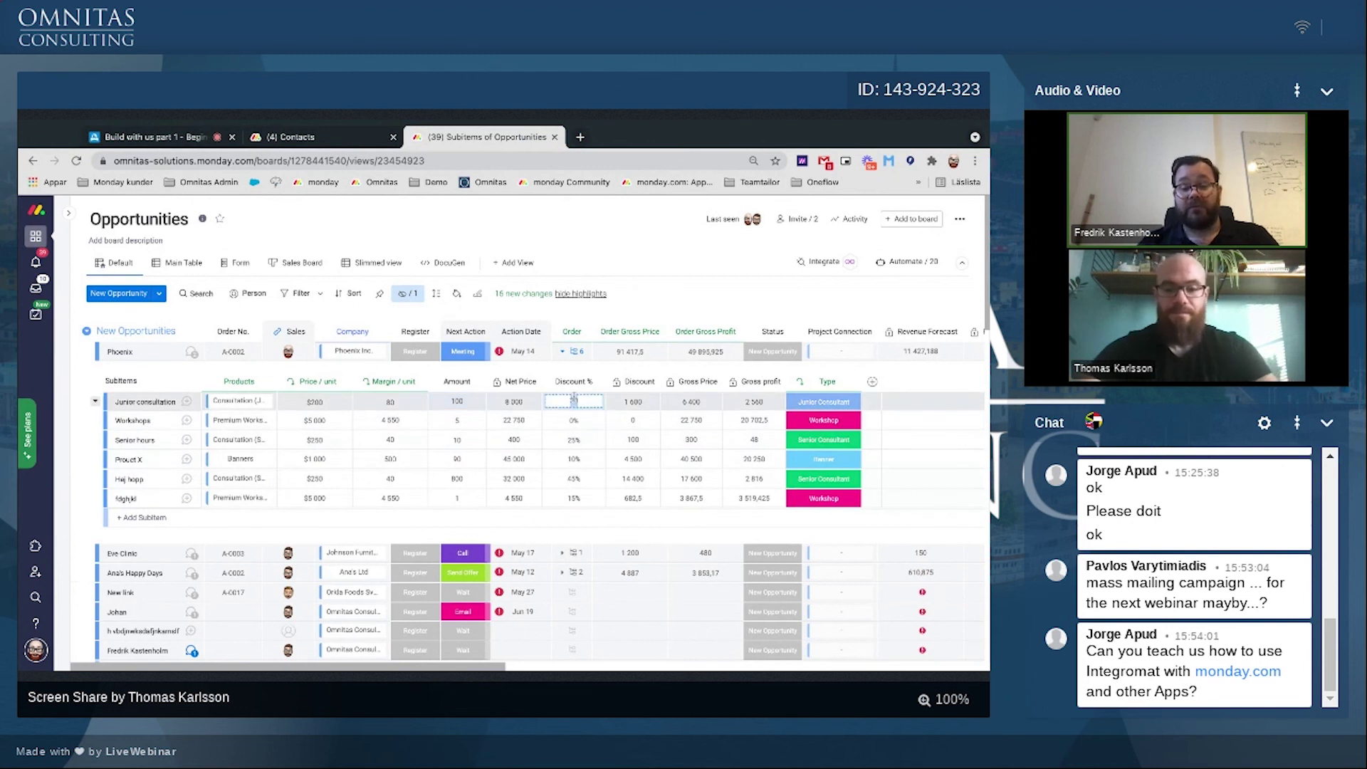
text(10)
key(Return)
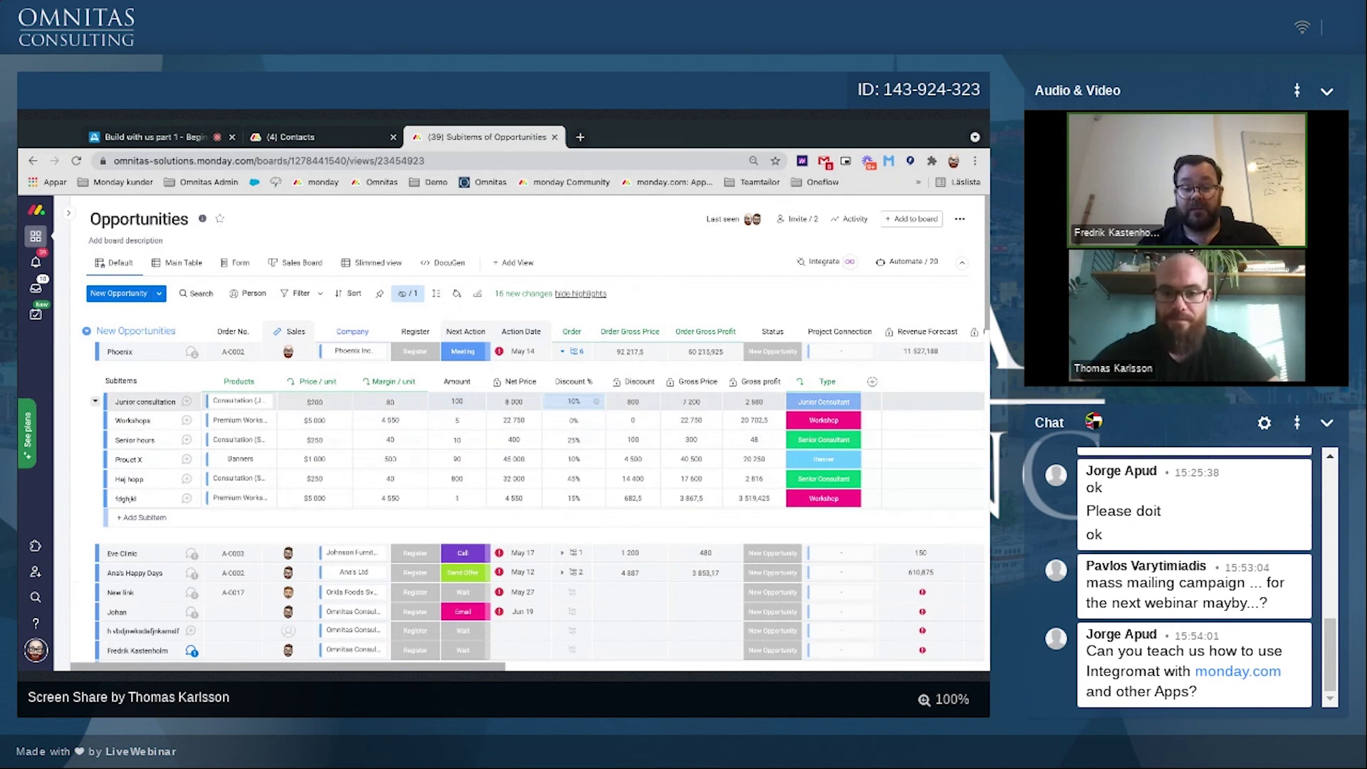
click(574, 402)
text(20)
key(Return)
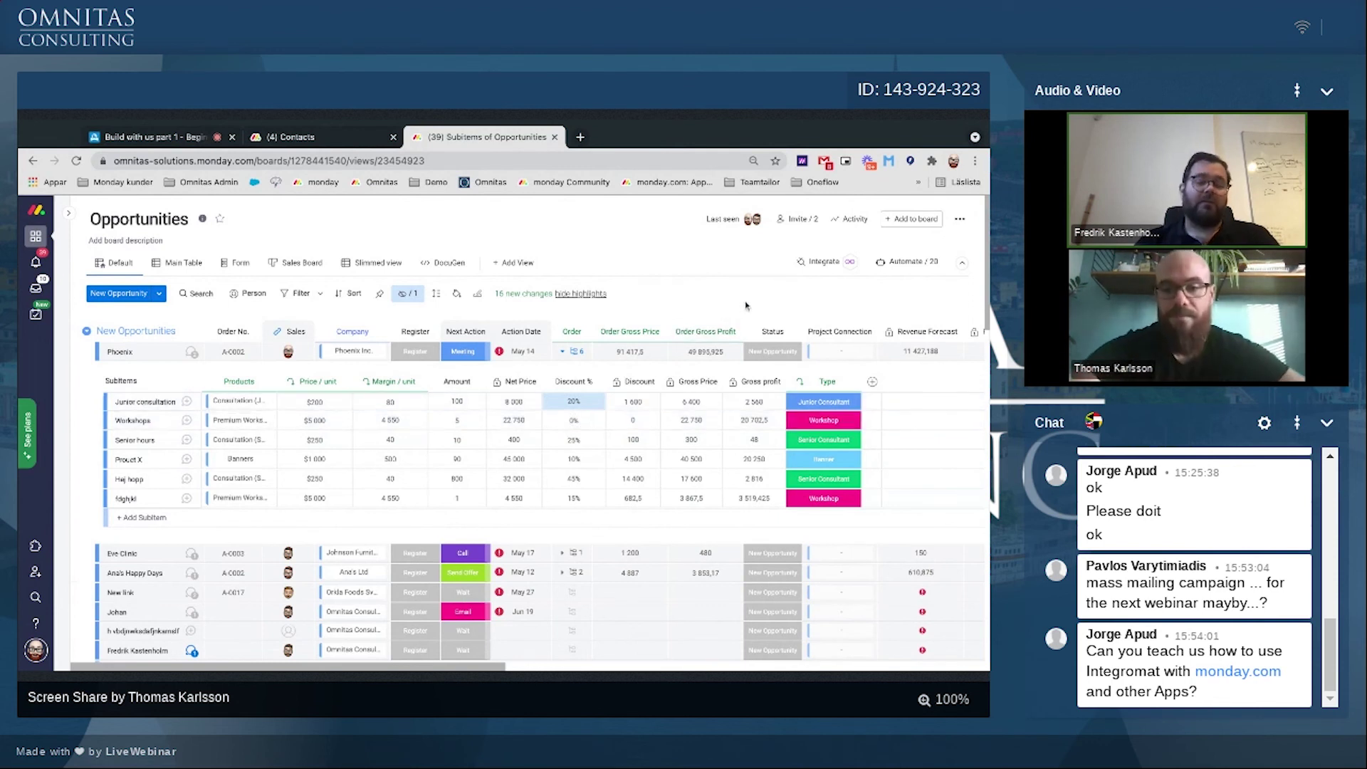
click(636, 403)
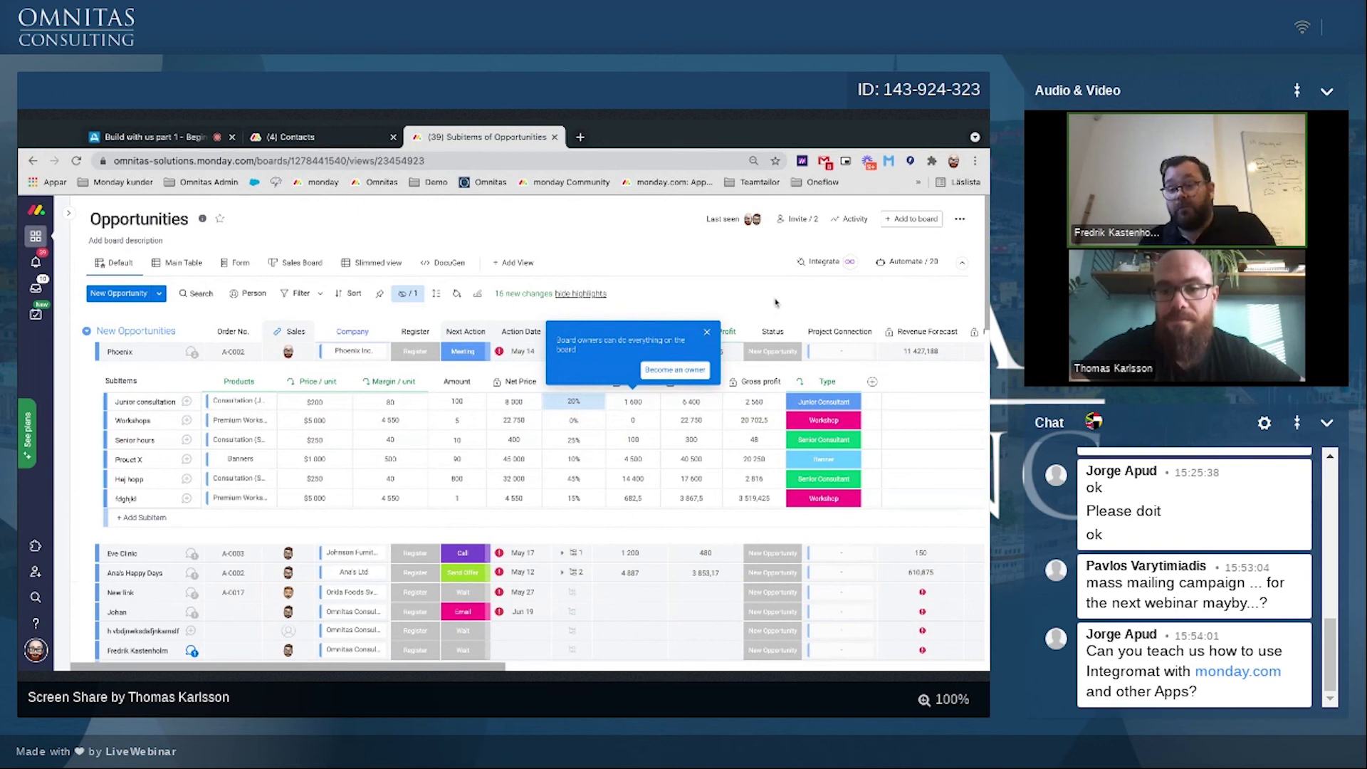
Step: Reload the board, re-expand Phoenix's subitems, and switch to the Sales Board view
click(75, 161)
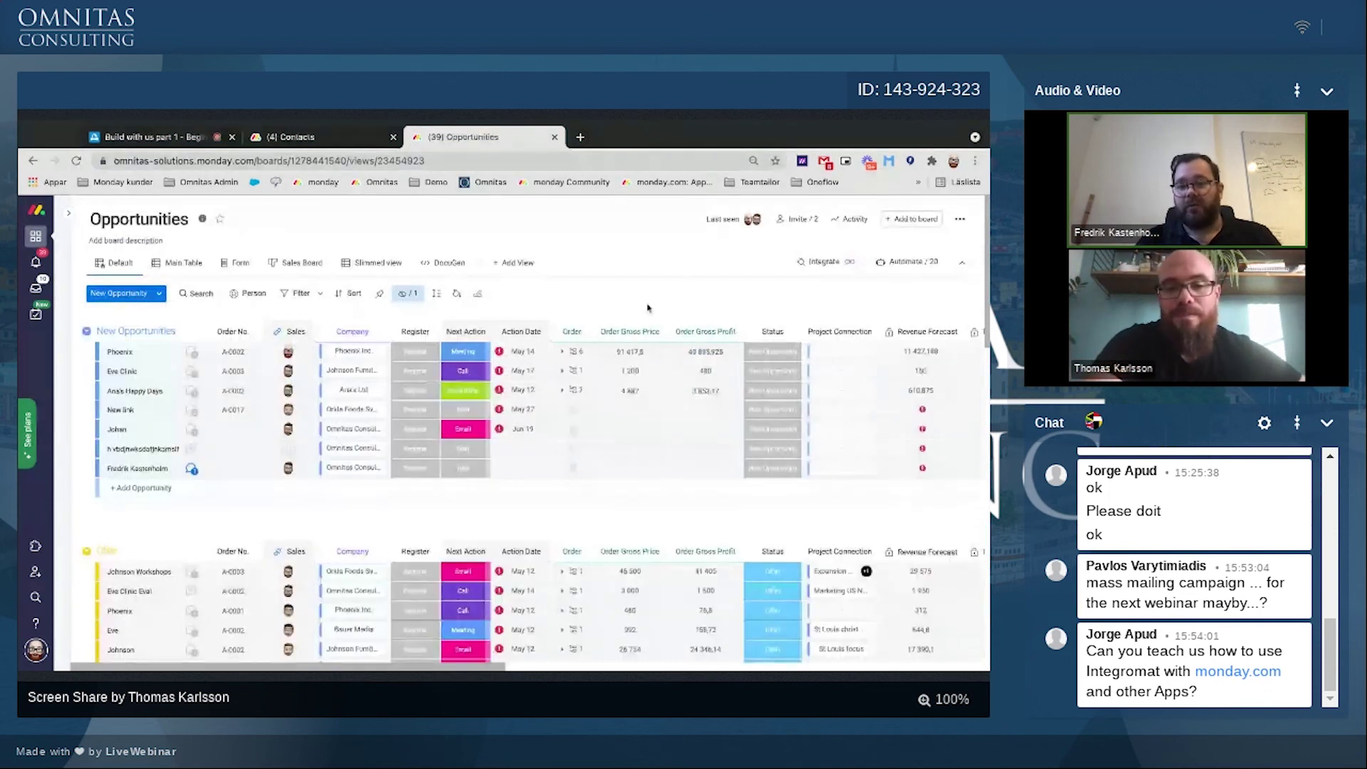
click(572, 351)
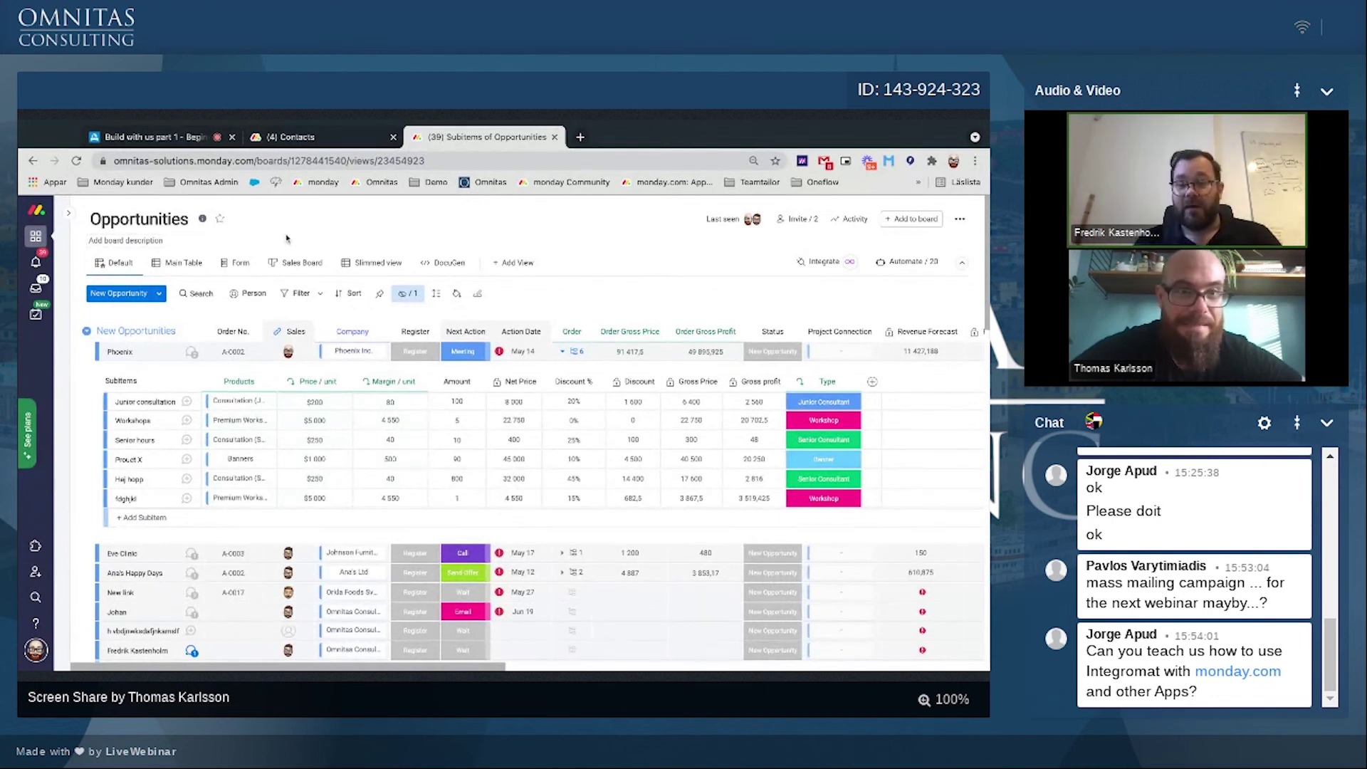
click(287, 264)
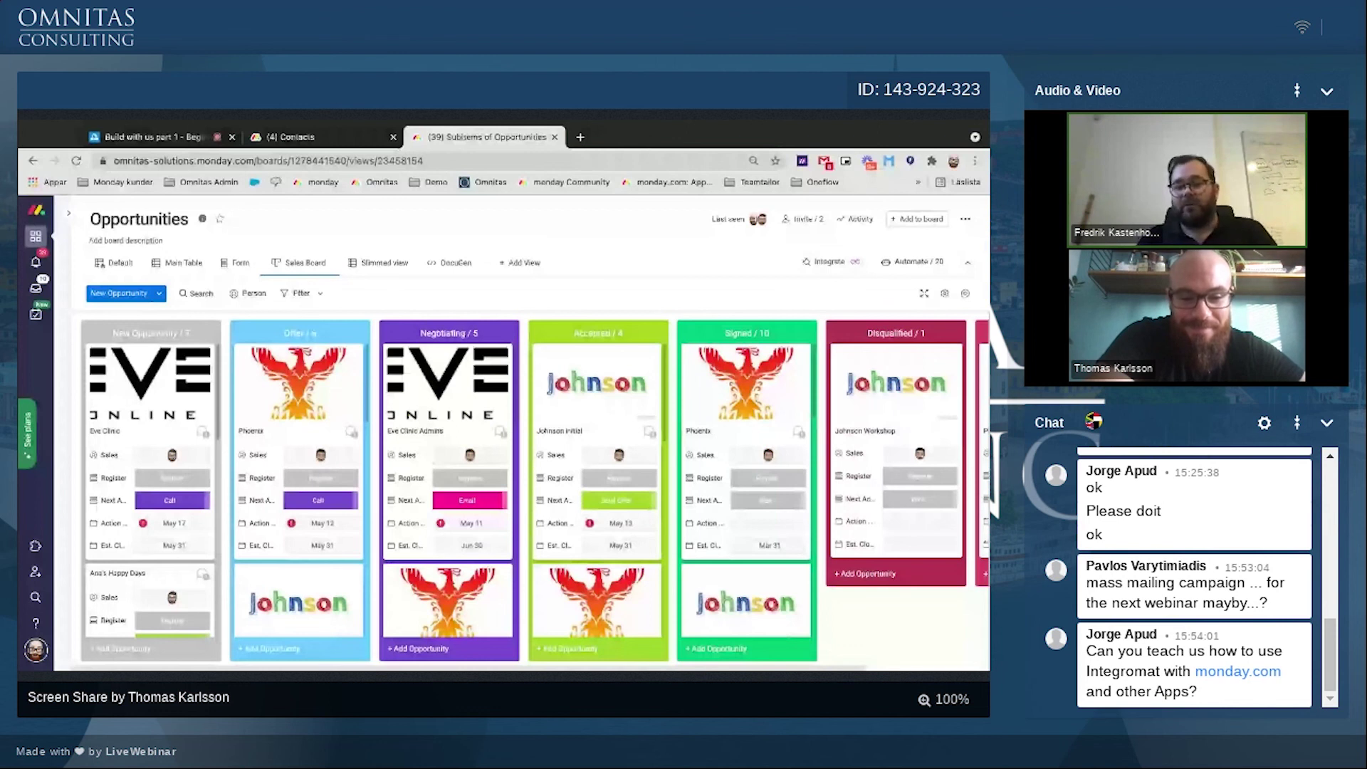
scroll(650, 592, down, 1)
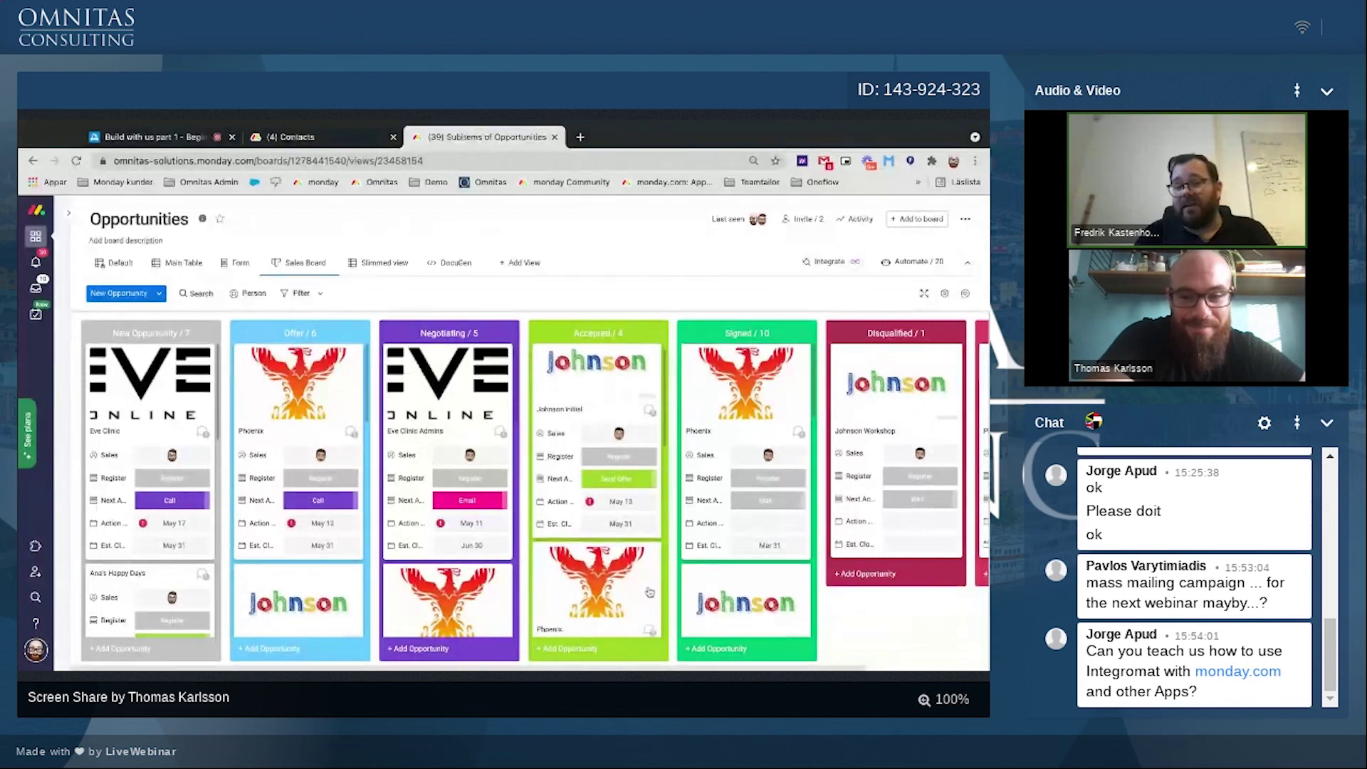
scroll(650, 592, up, 1)
scroll(743, 575, down, 6)
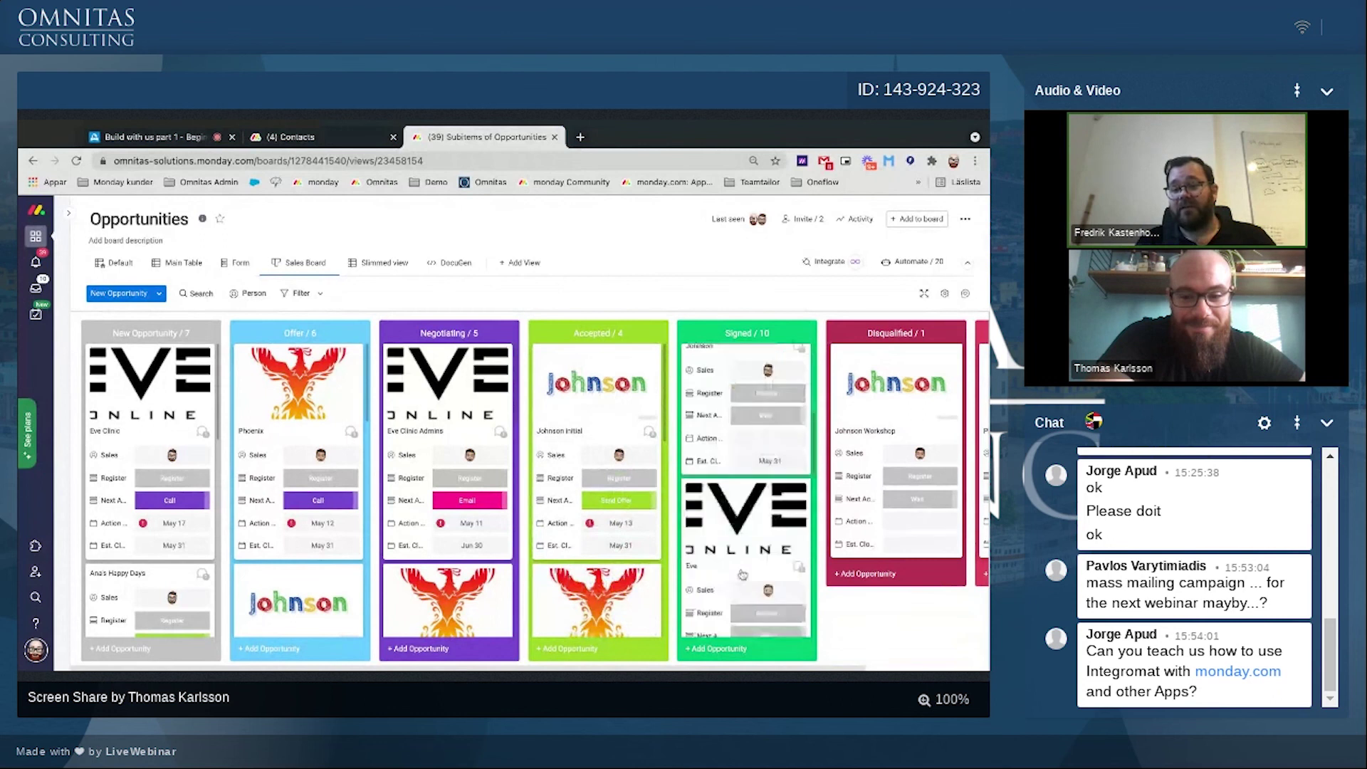
scroll(743, 574, down, 3)
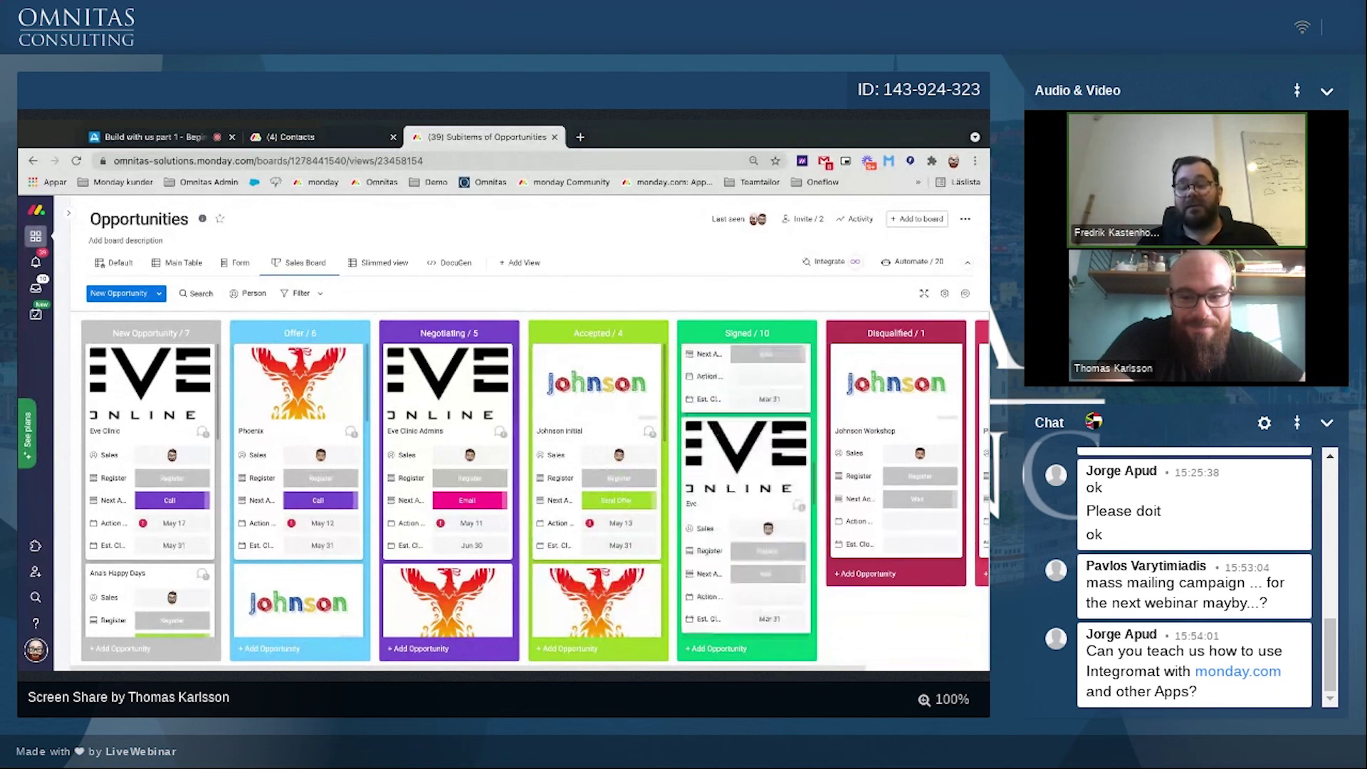
scroll(742, 575, down, 3)
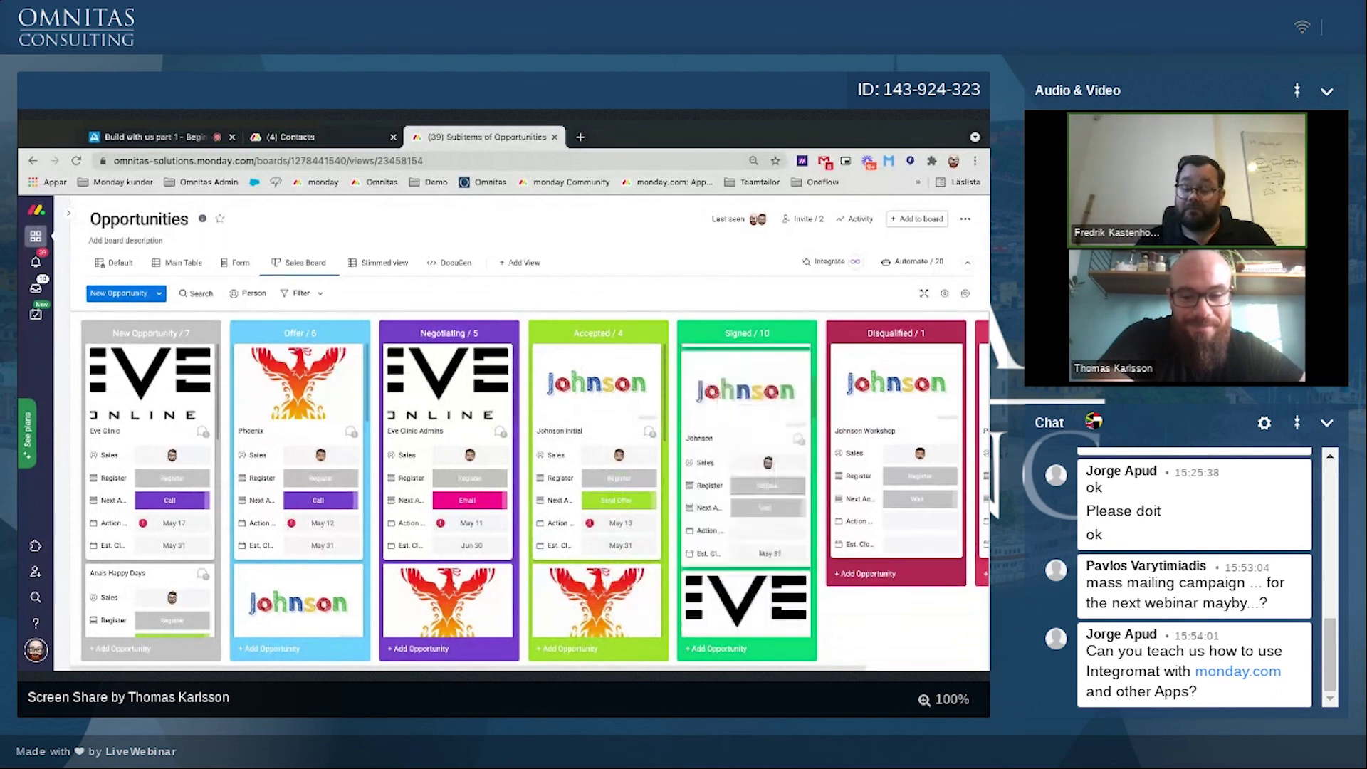
scroll(742, 575, up, 3)
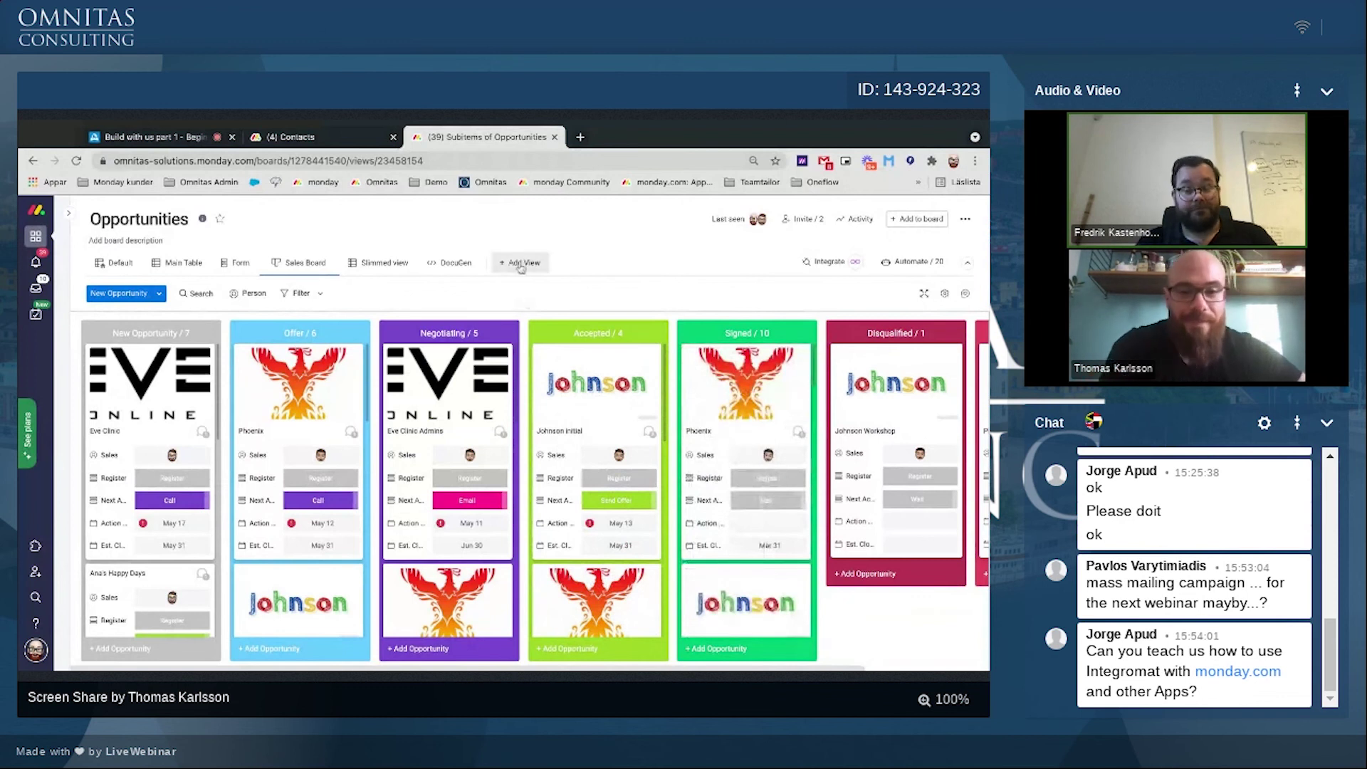
Step: Add a Cards view of the Opportunities deals and scroll through the card grid
click(522, 265)
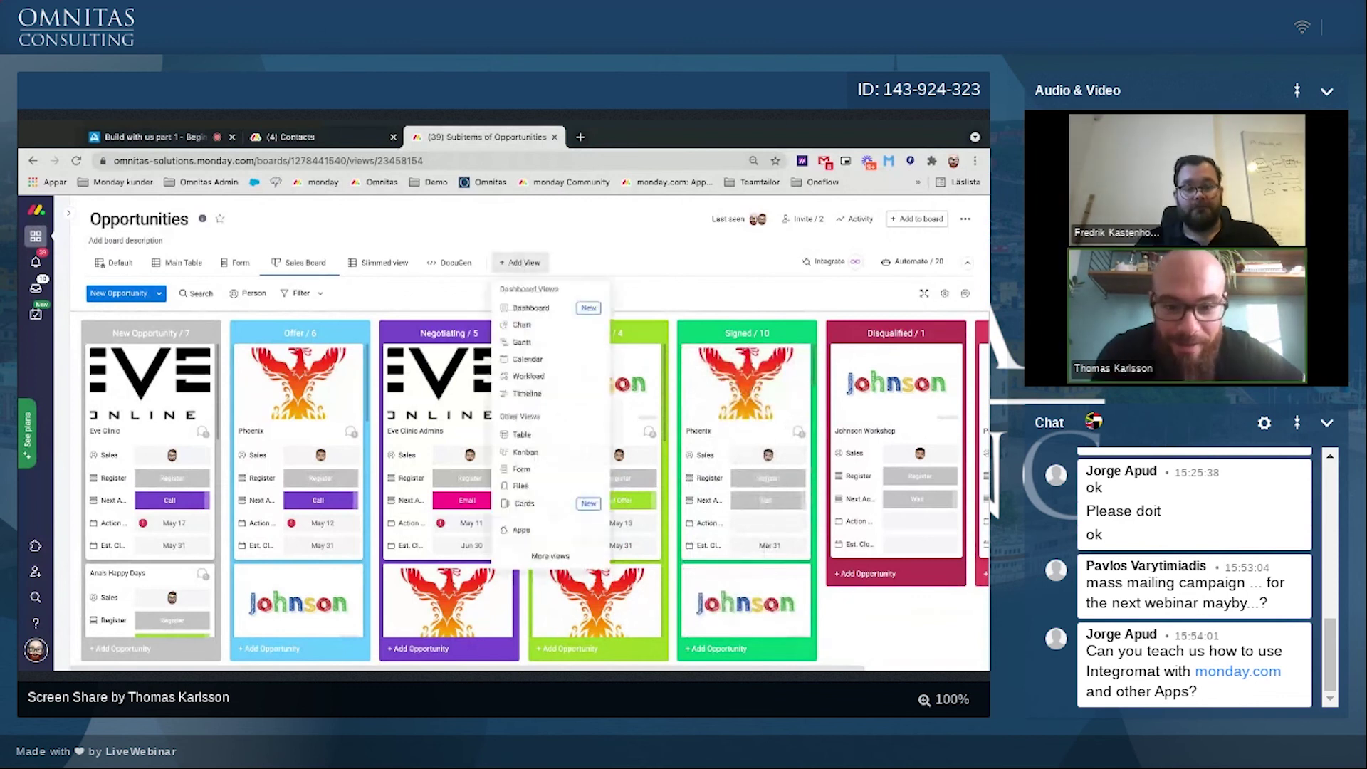
click(524, 504)
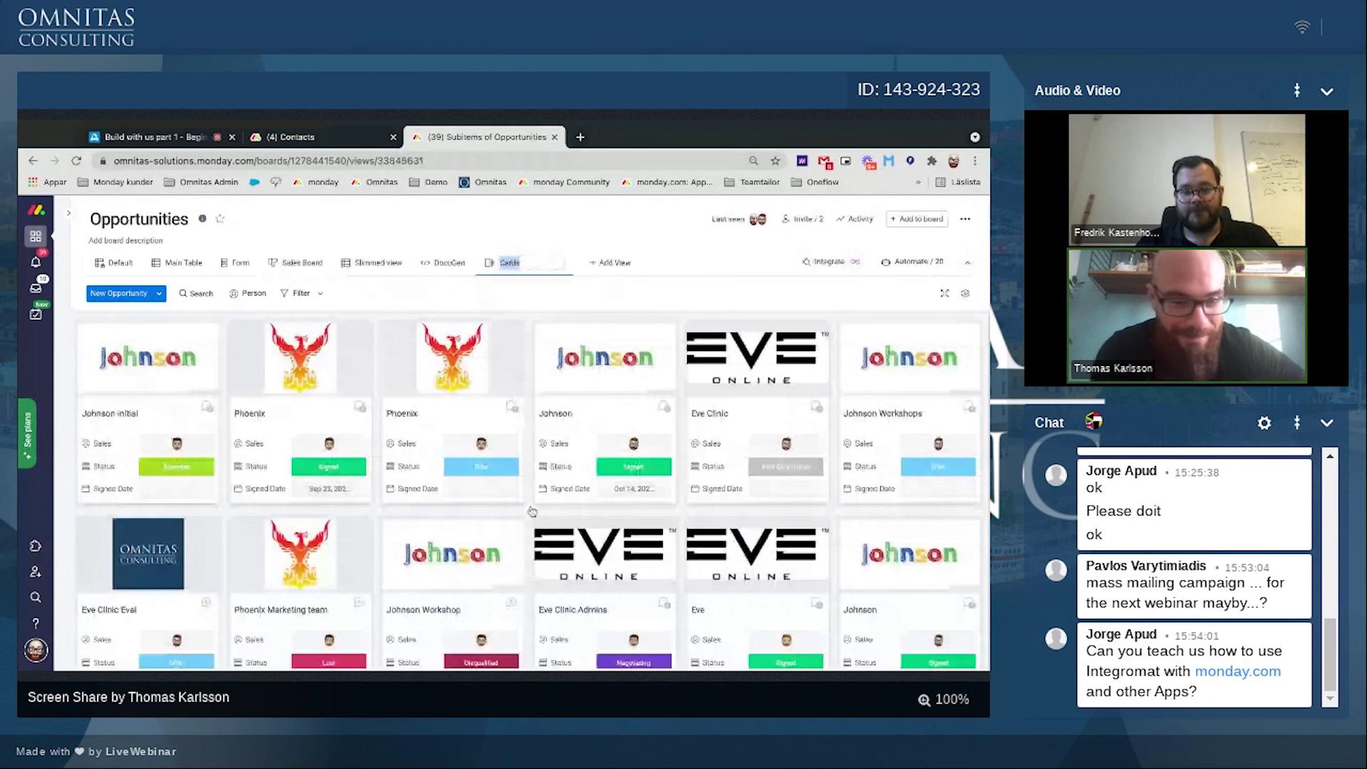
scroll(532, 511, down, 3)
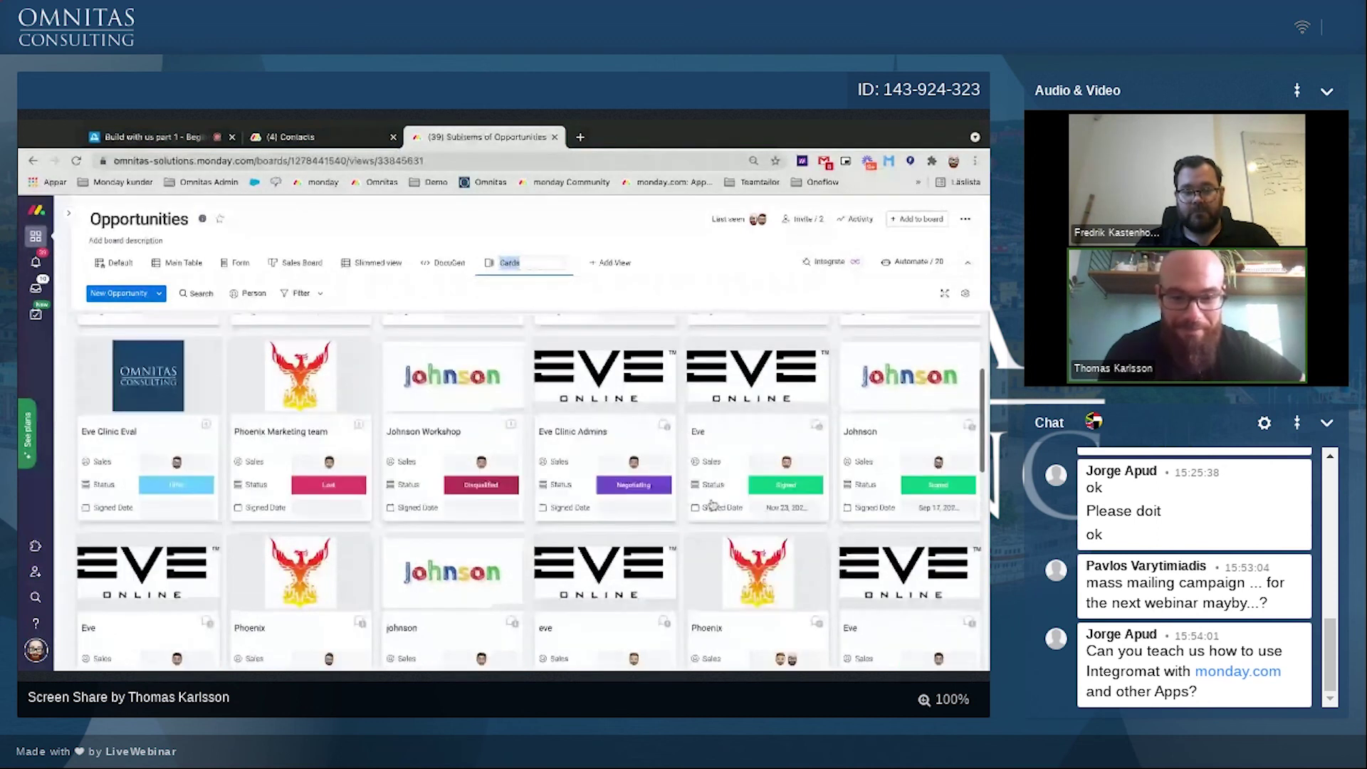
scroll(713, 504, down, 3)
scroll(532, 491, down, 3)
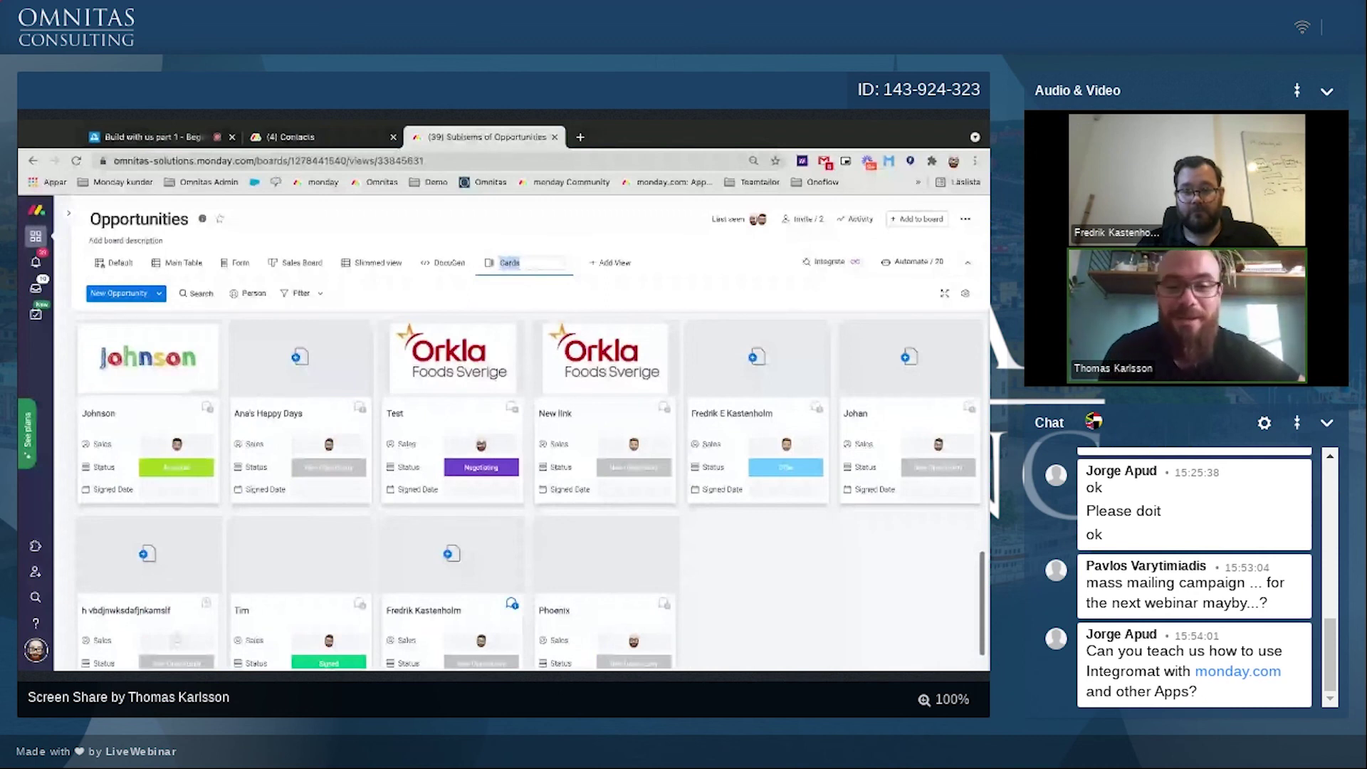
scroll(532, 492, up, 10)
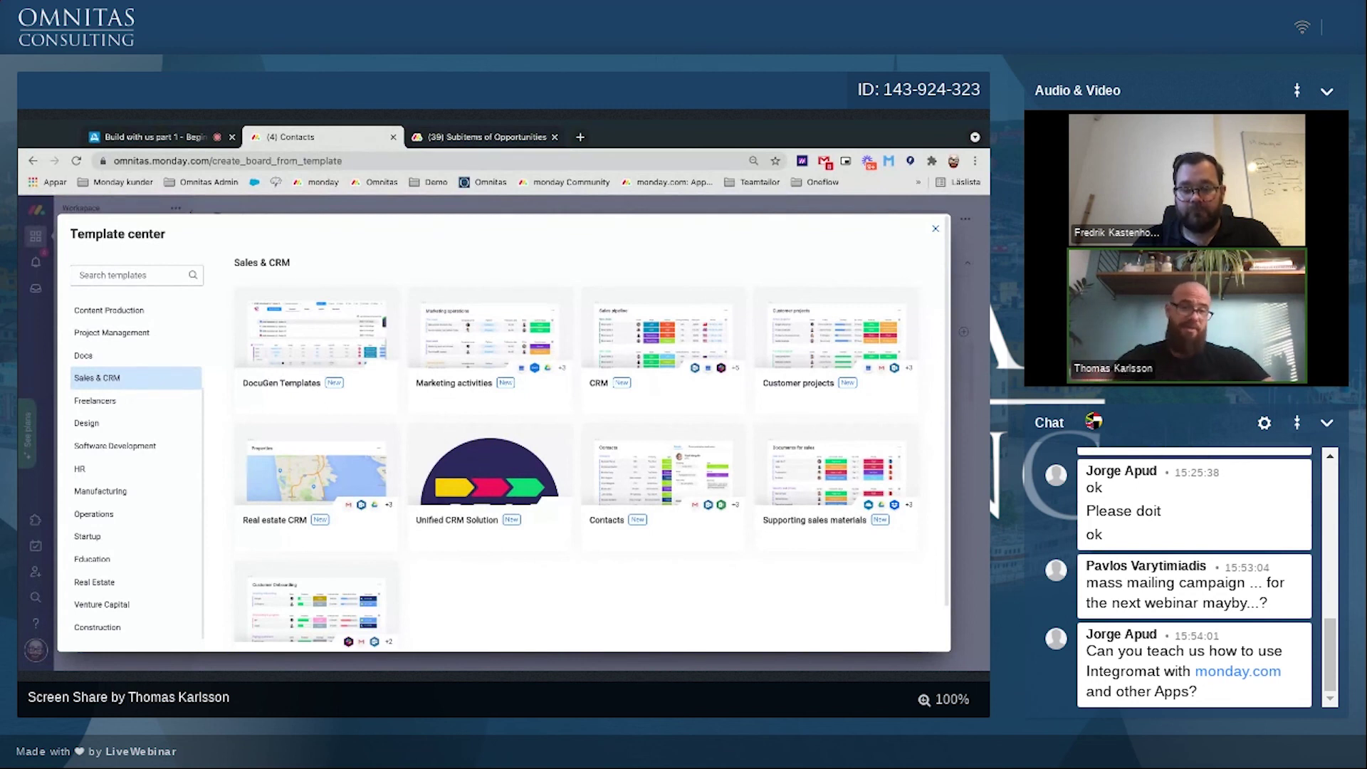
Step: Close the Template center with Esc to get back to the two-contact Contacts board
key(Escape)
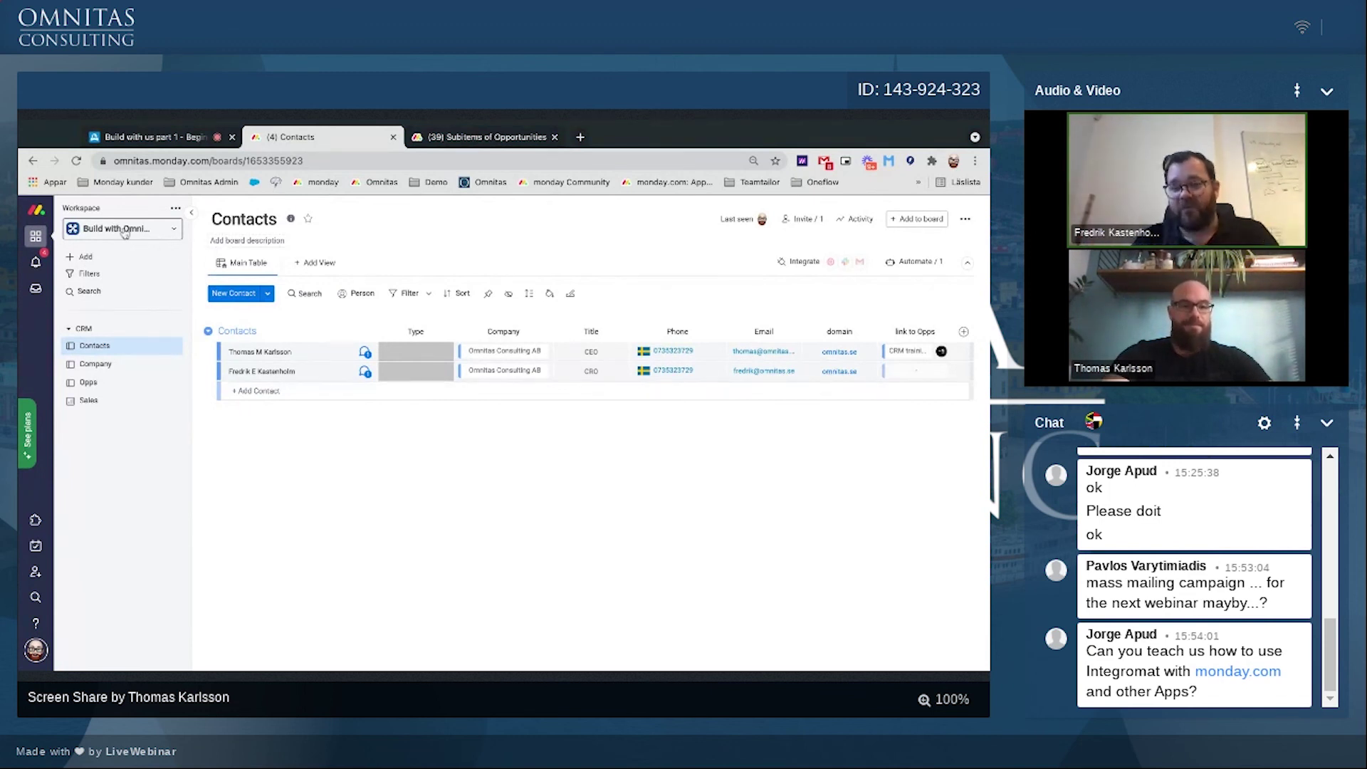
Step: Switch to the Build with Omnitas workspace overview, then start a new blank browser tab
click(257, 468)
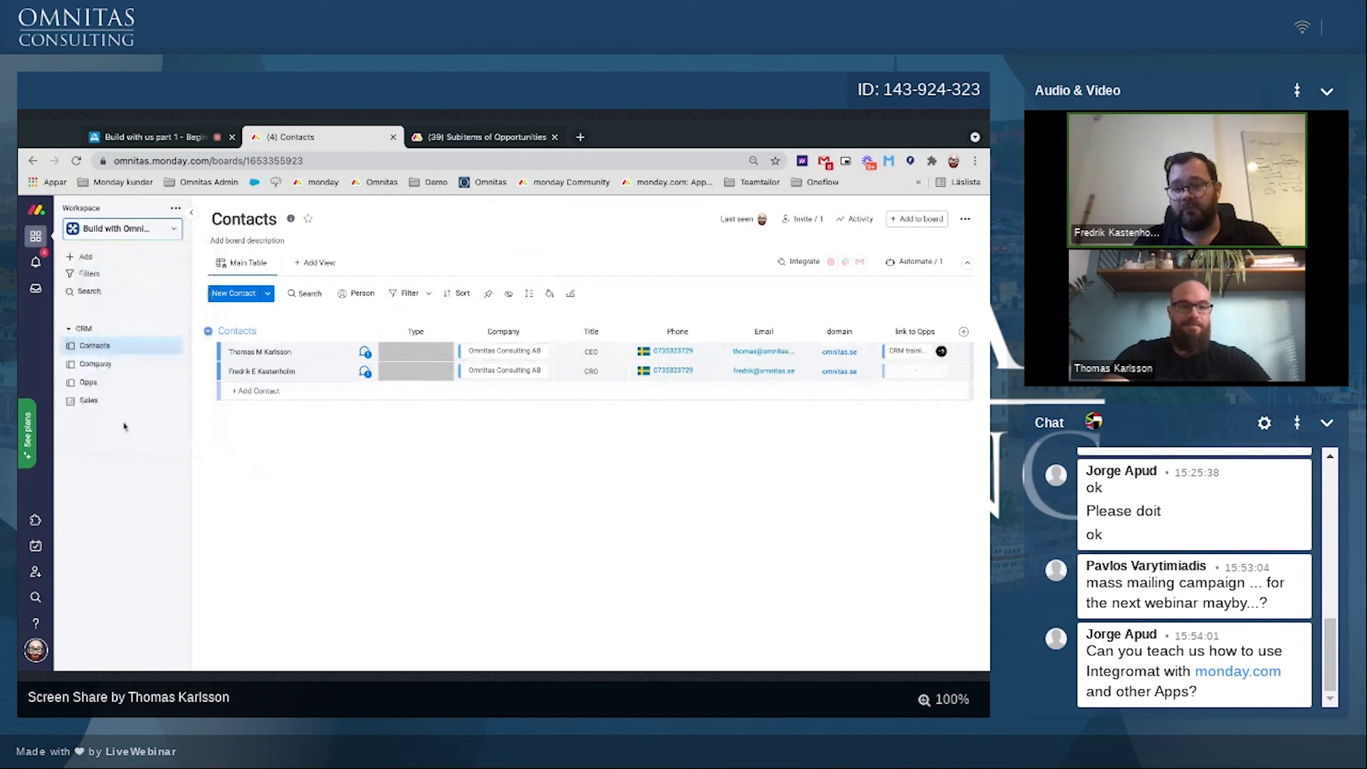
click(176, 234)
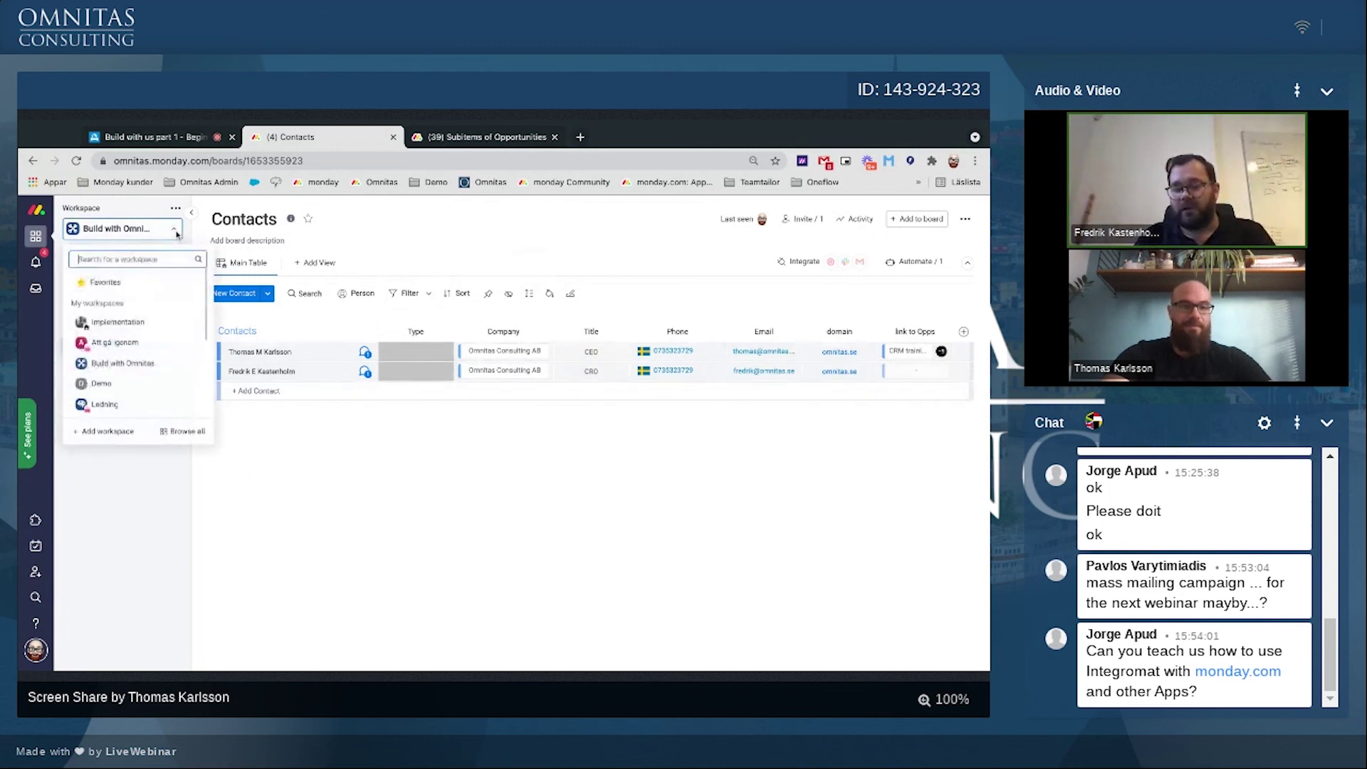
click(132, 364)
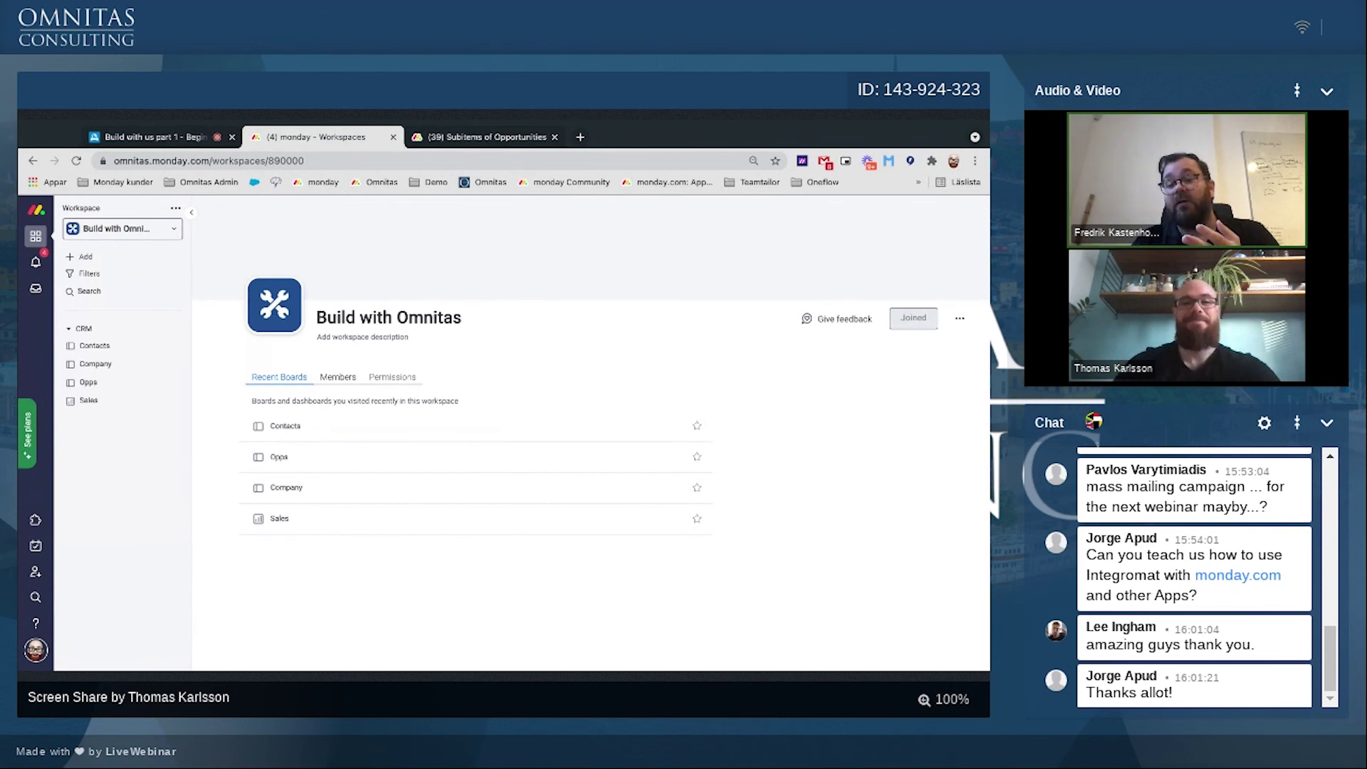
click(580, 137)
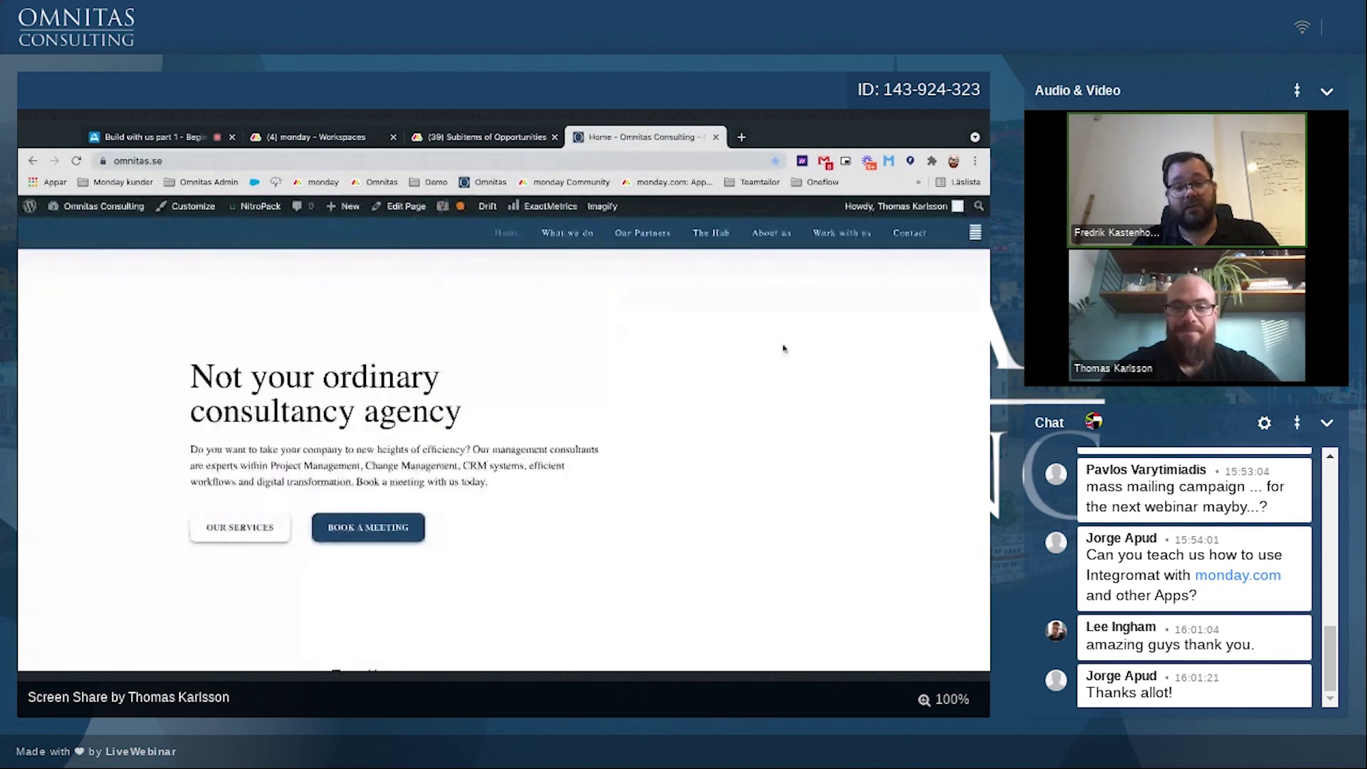
Step: Go to The Hub section of the Omnitas Consulting site and look it over
click(675, 233)
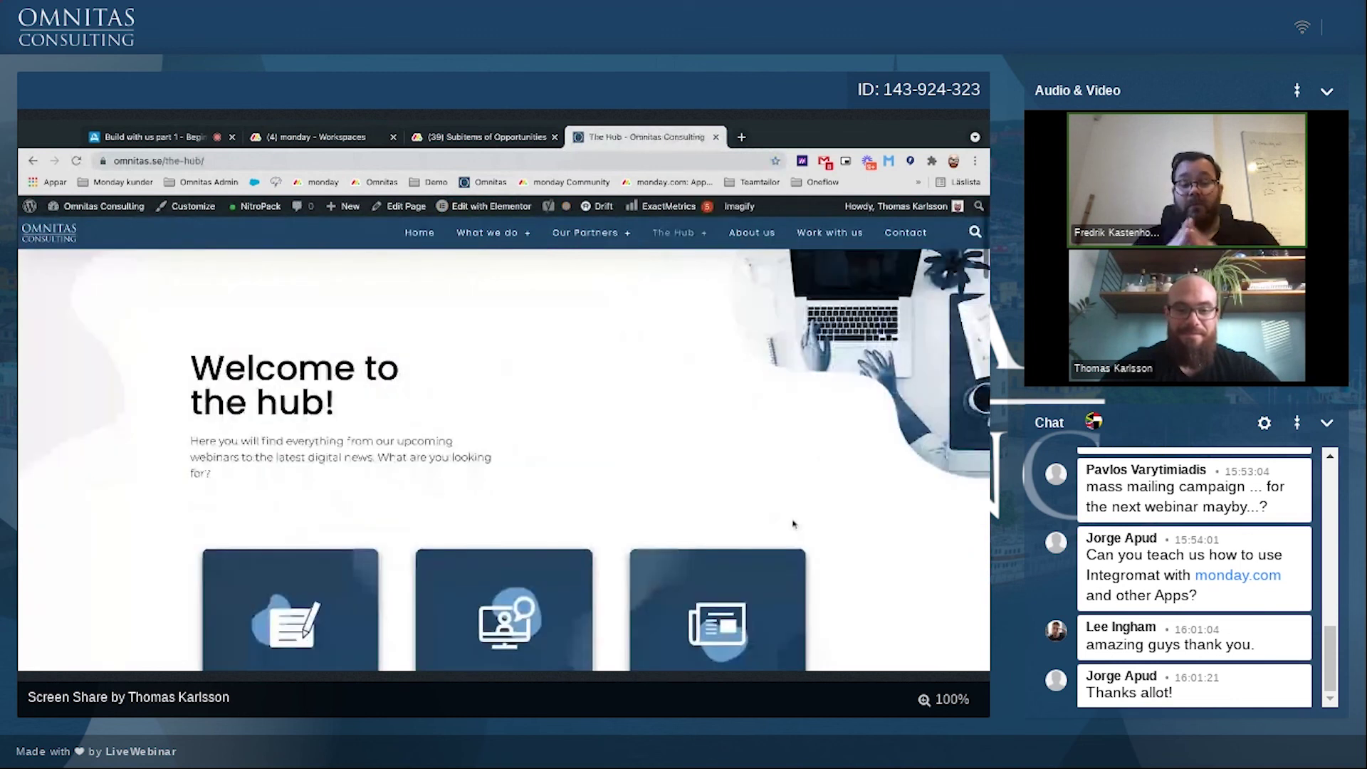
scroll(794, 524, down, 2)
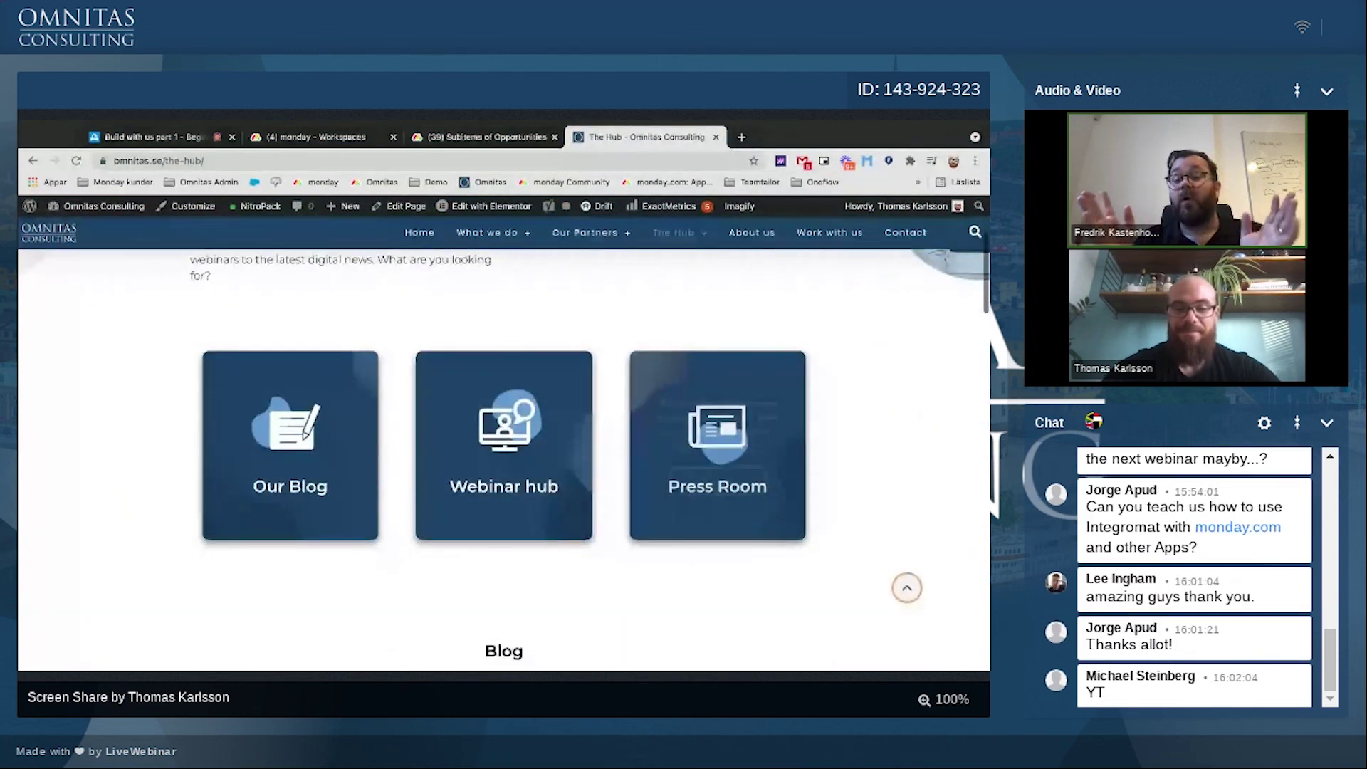
scroll(503, 463, up, 1)
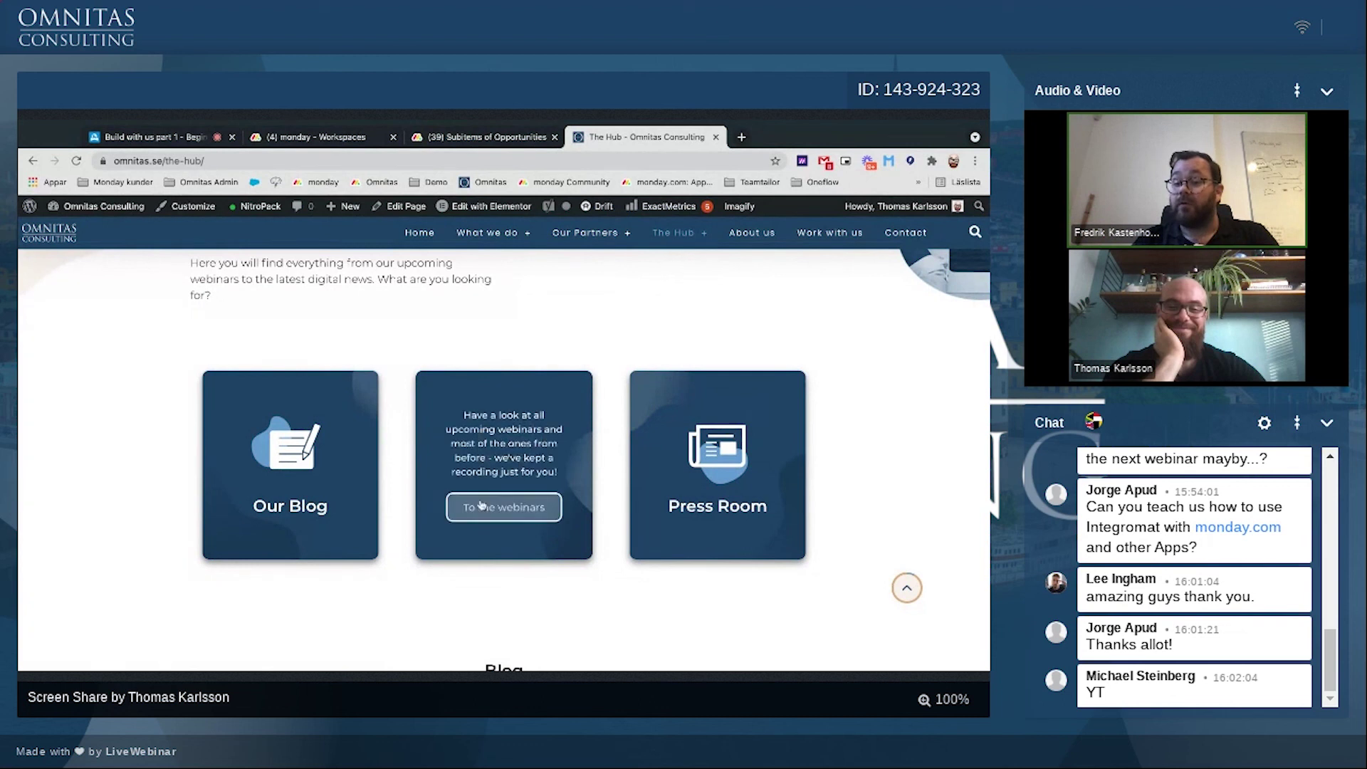
Step: Open the Webinar hub and scroll the upcoming webinars down to 'Build with us, part 2'
click(483, 508)
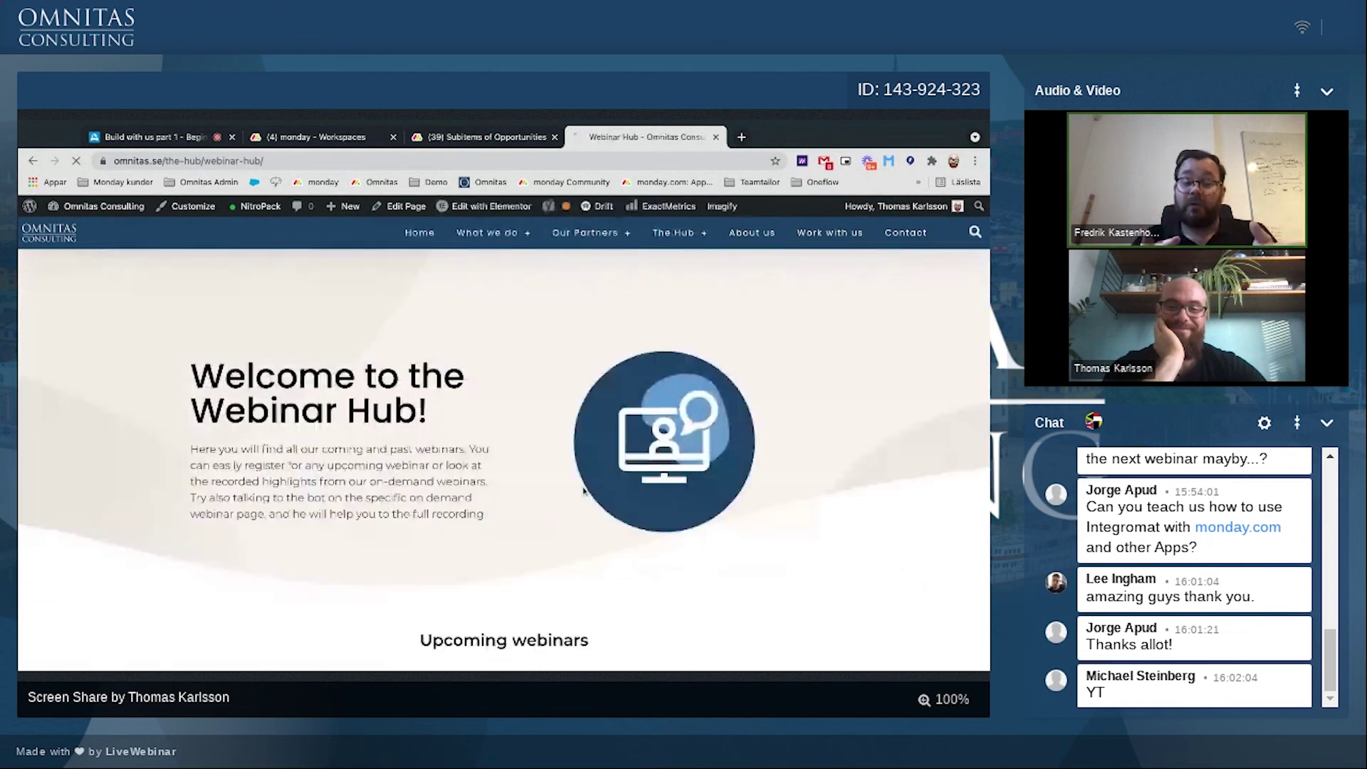
scroll(756, 502, down, 5)
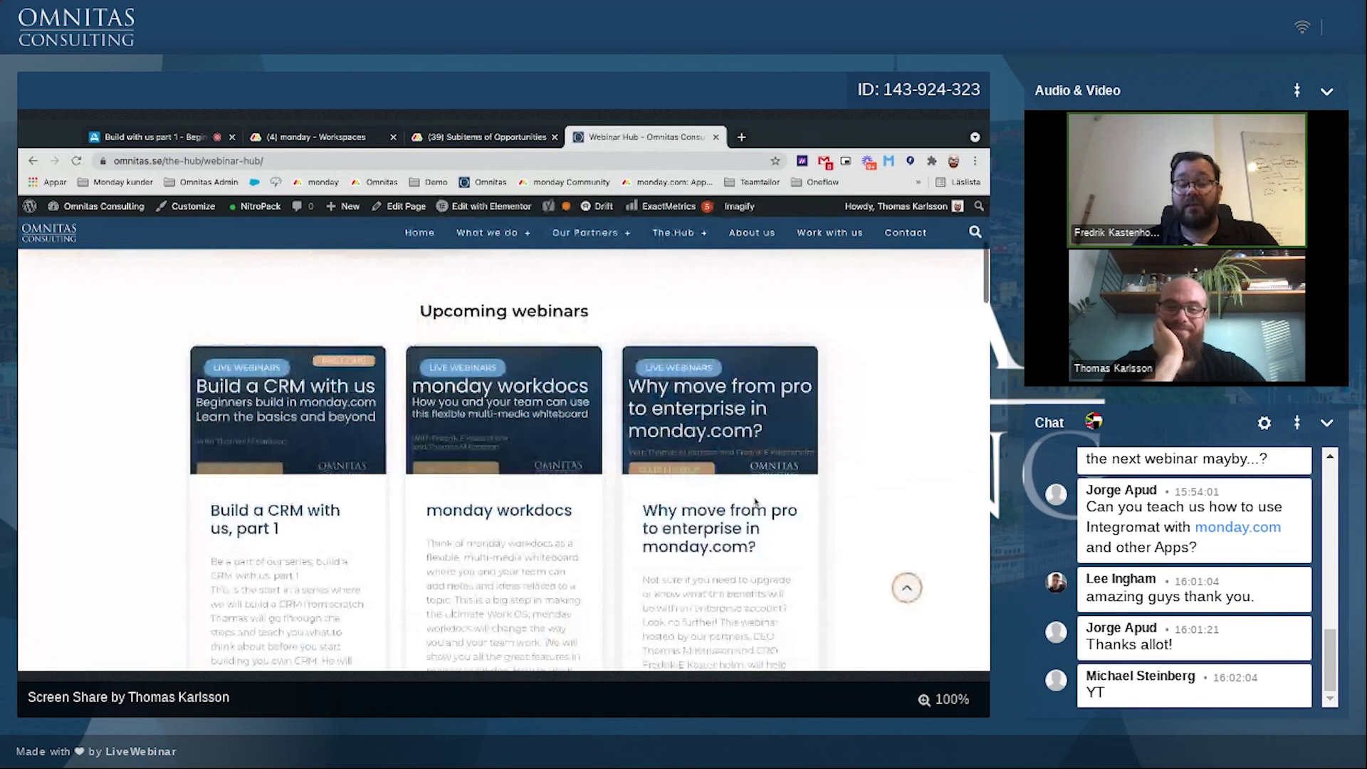
scroll(755, 502, down, 1)
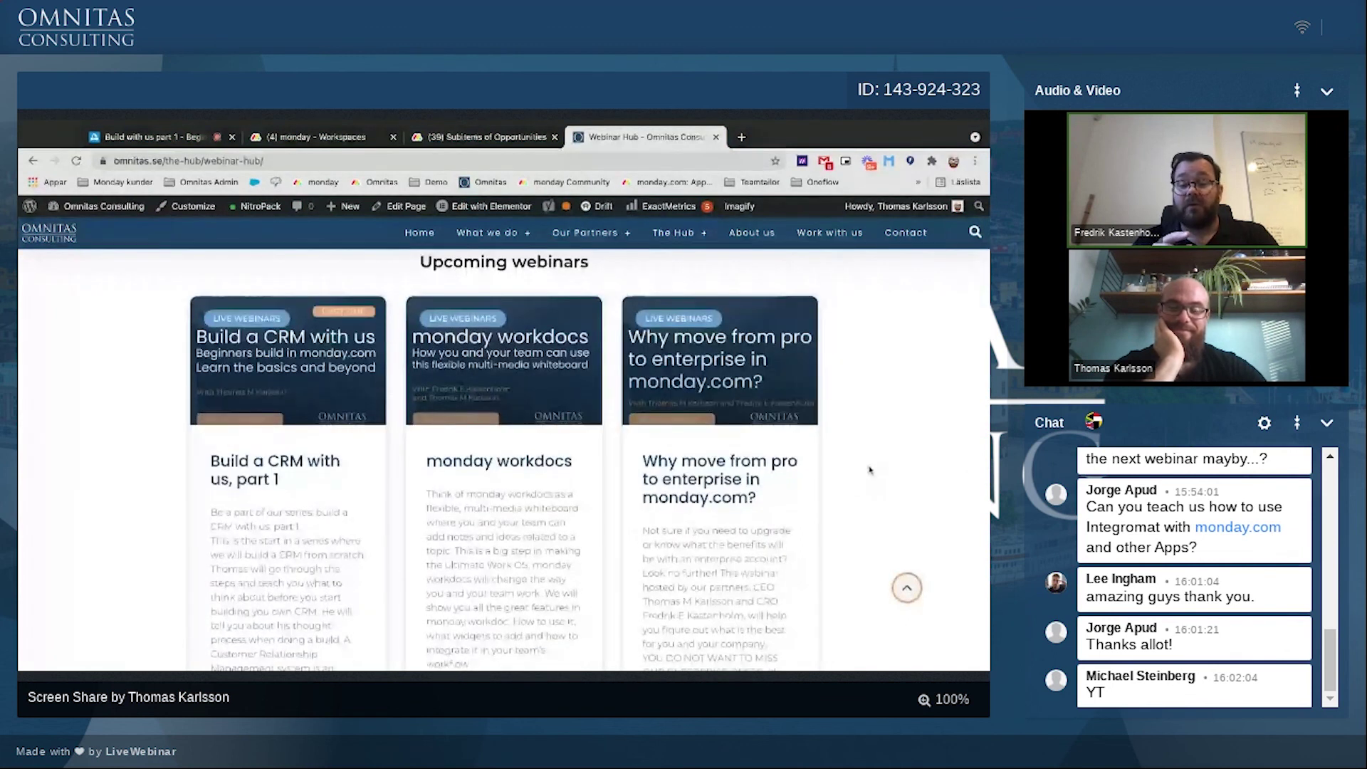
scroll(870, 470, down, 1)
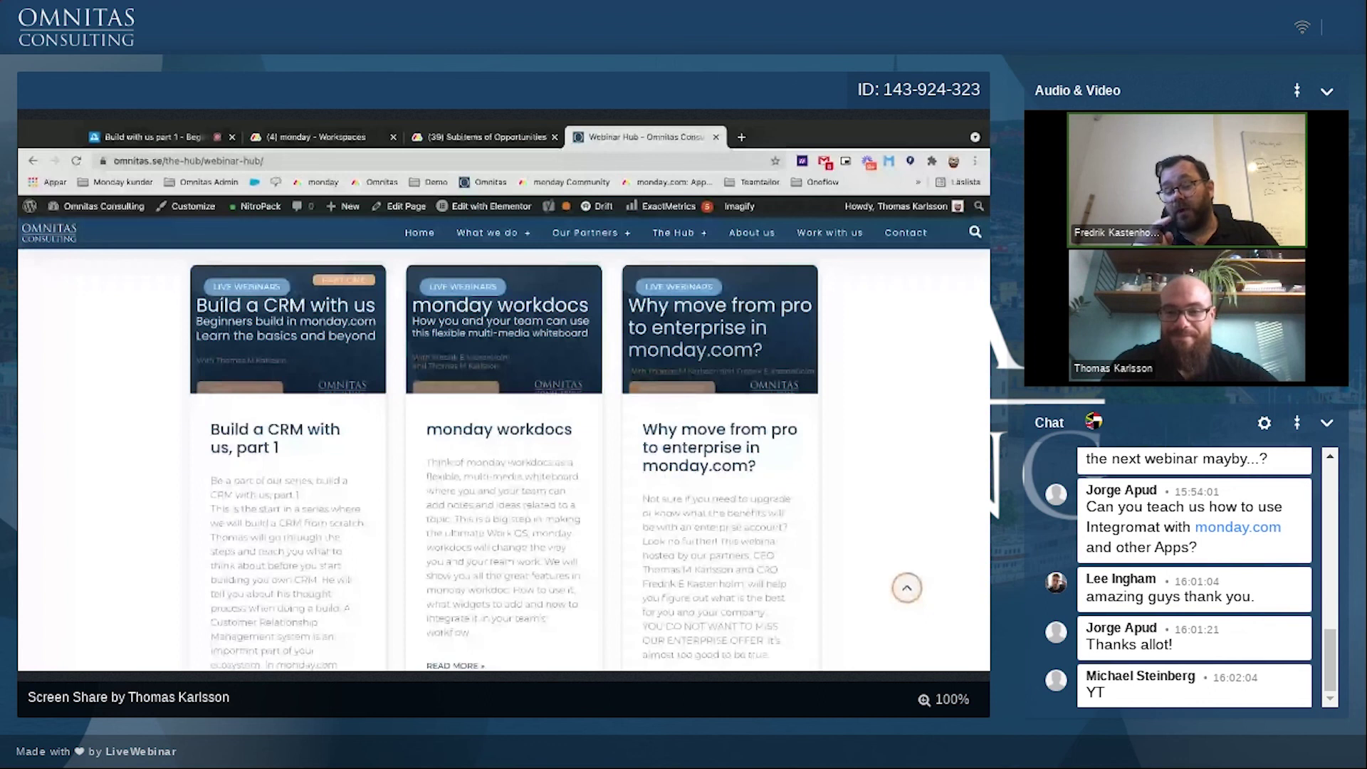
scroll(503, 460, down, 2)
scroll(588, 459, down, 1)
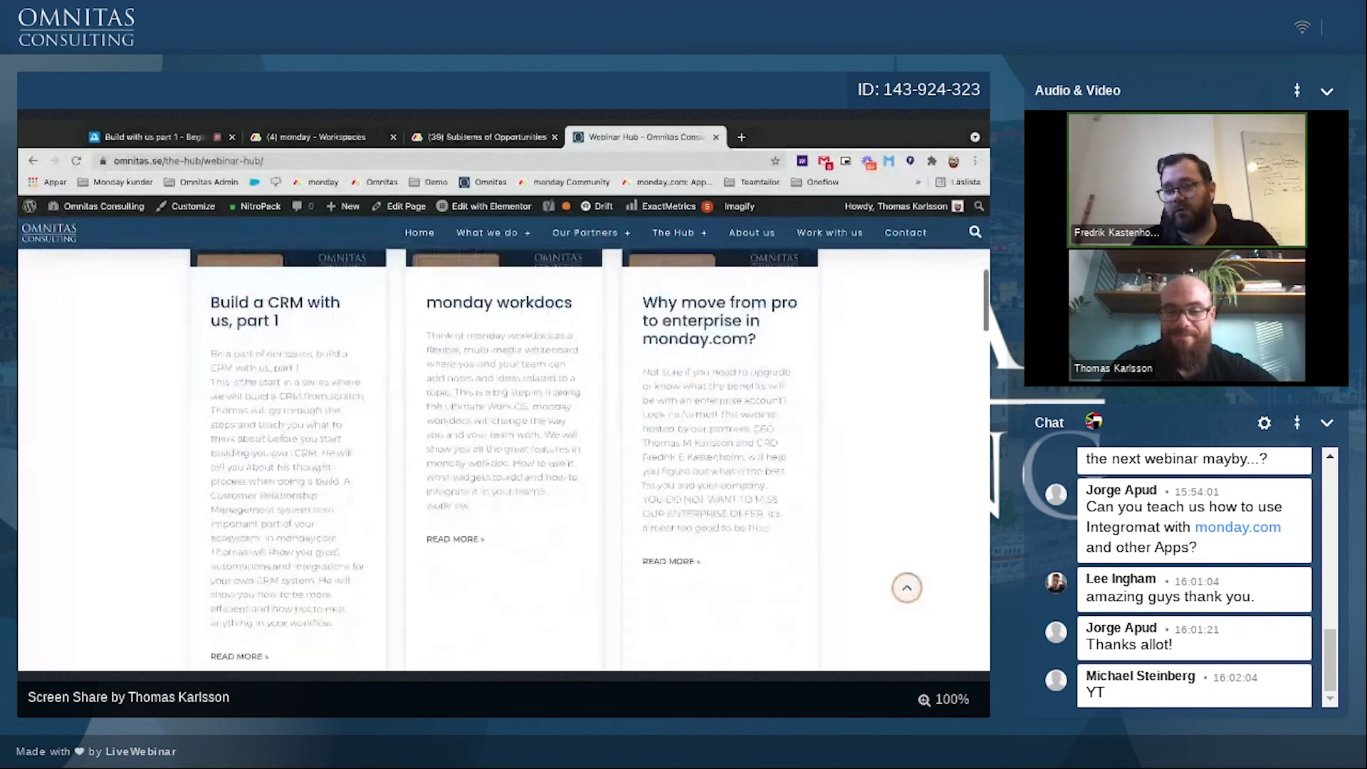
scroll(503, 460, down, 1)
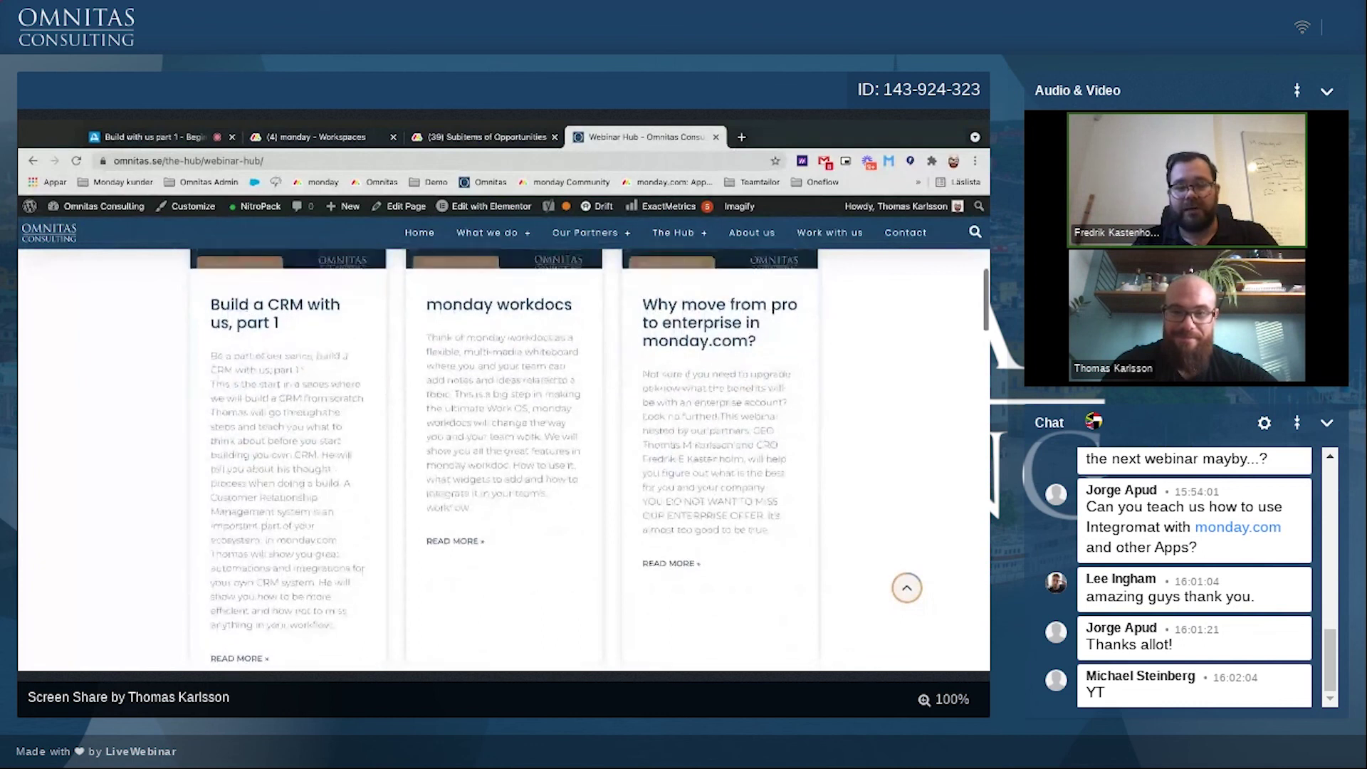
scroll(504, 459, down, 1)
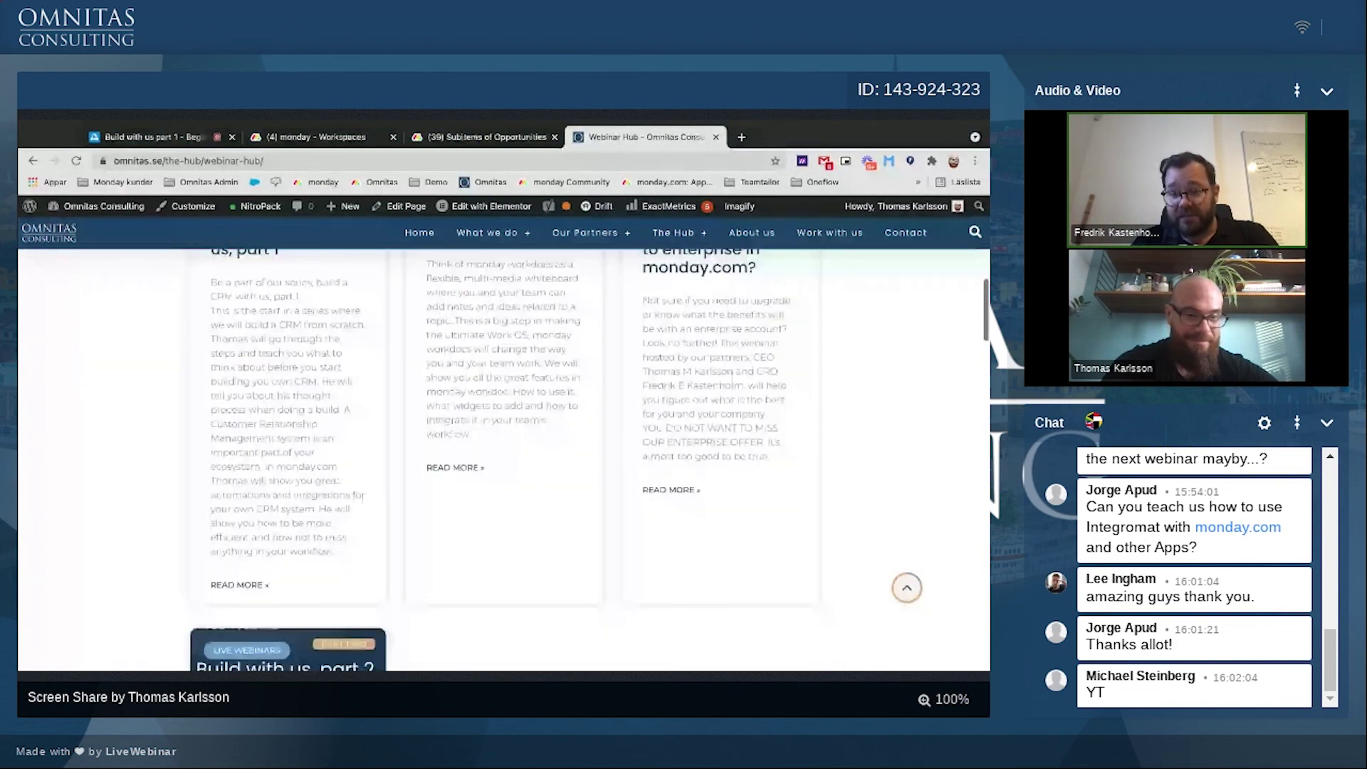
scroll(363, 496, down, 3)
scroll(244, 666, down, 1)
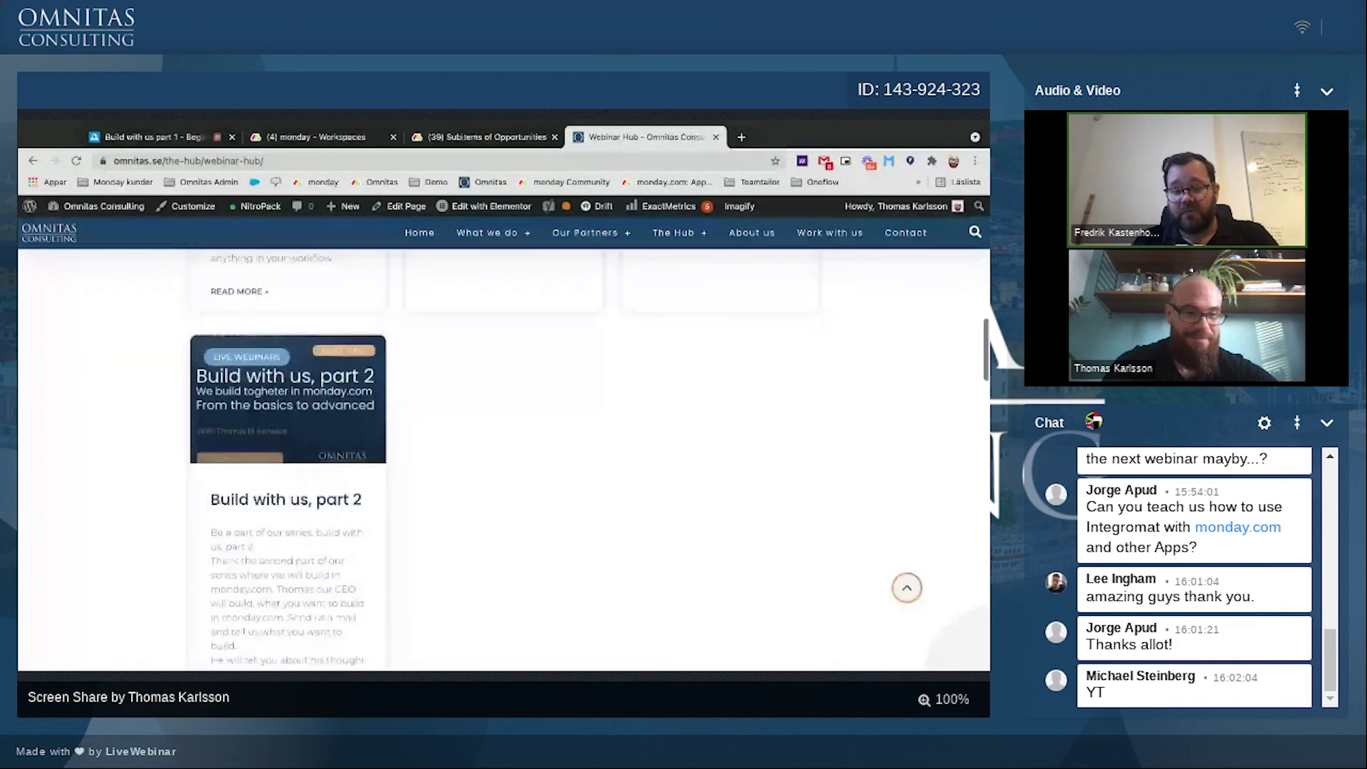
scroll(504, 459, down, 2)
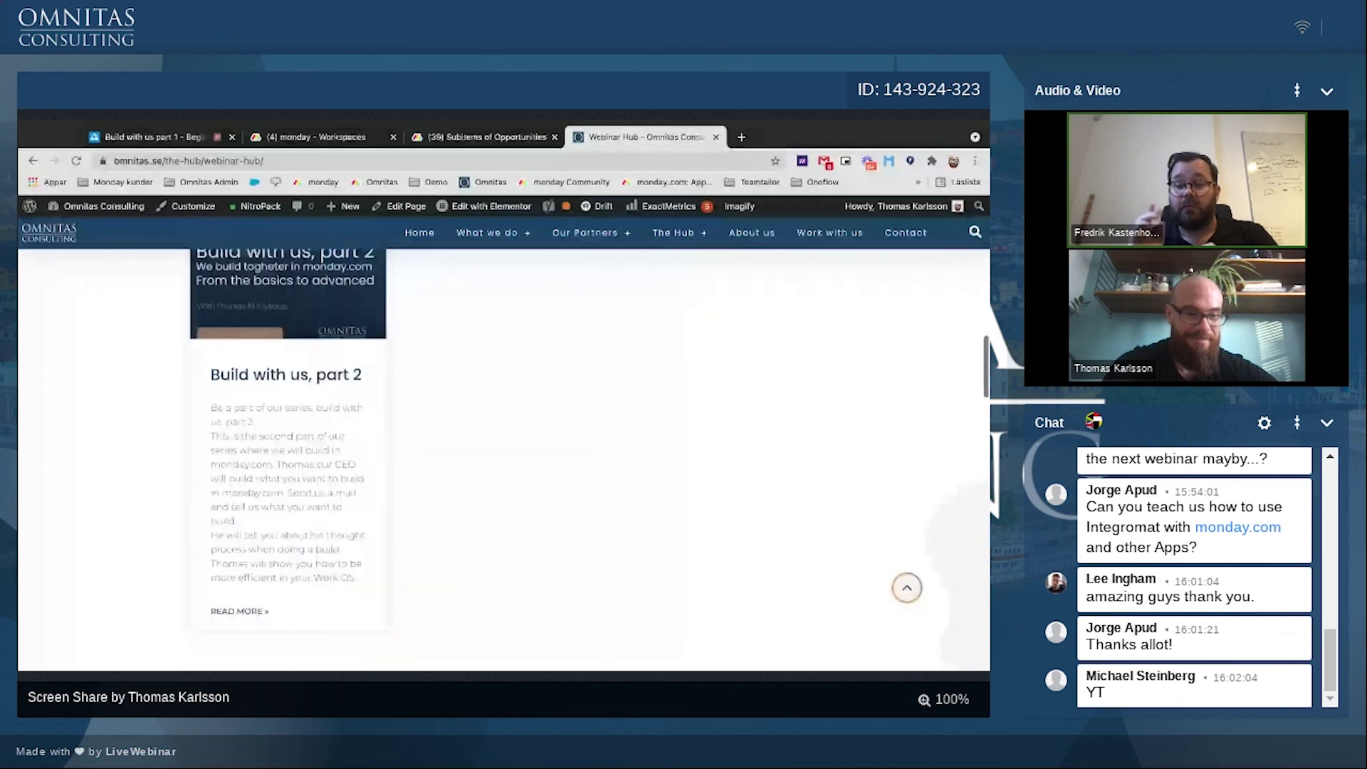
Step: Open and read the 'Build with us, part 2' webinar details page
scroll(239, 657, up, 1)
click(239, 656)
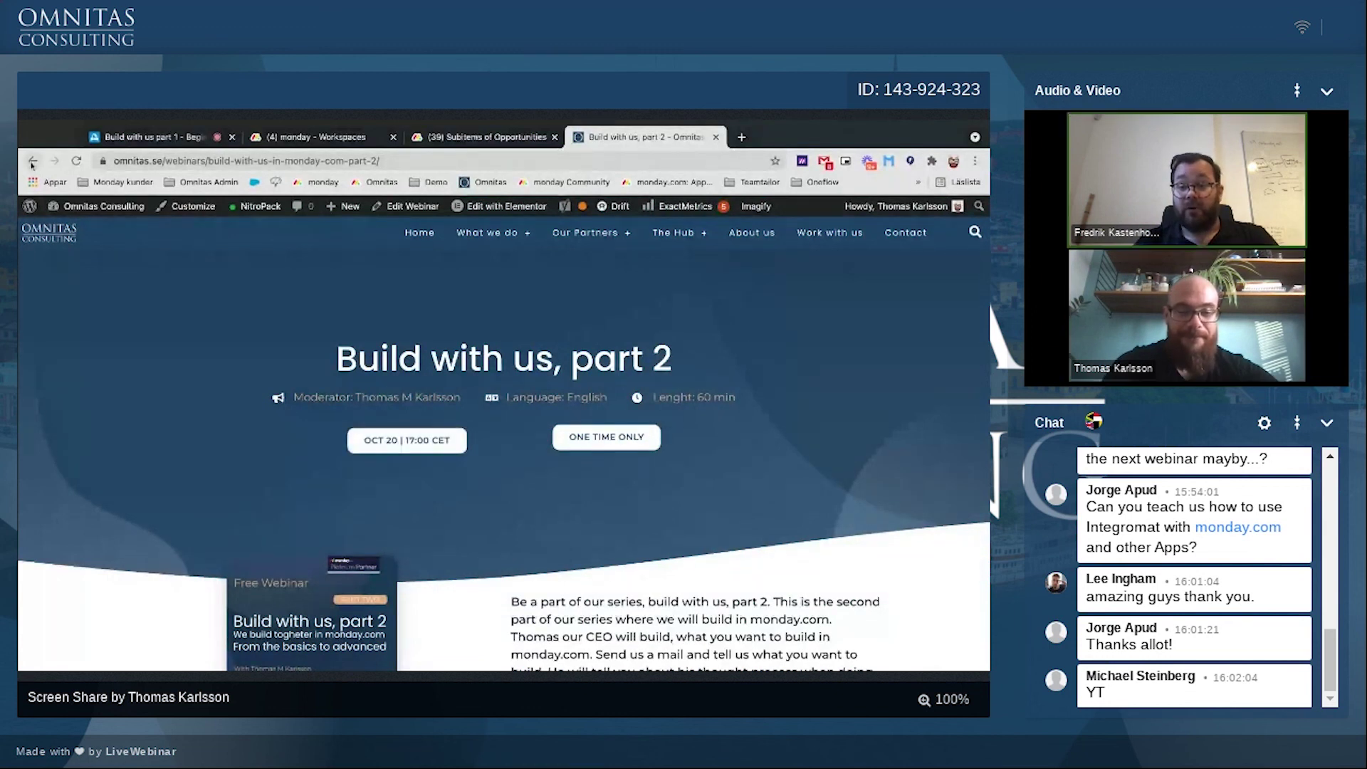
scroll(456, 527, down, 3)
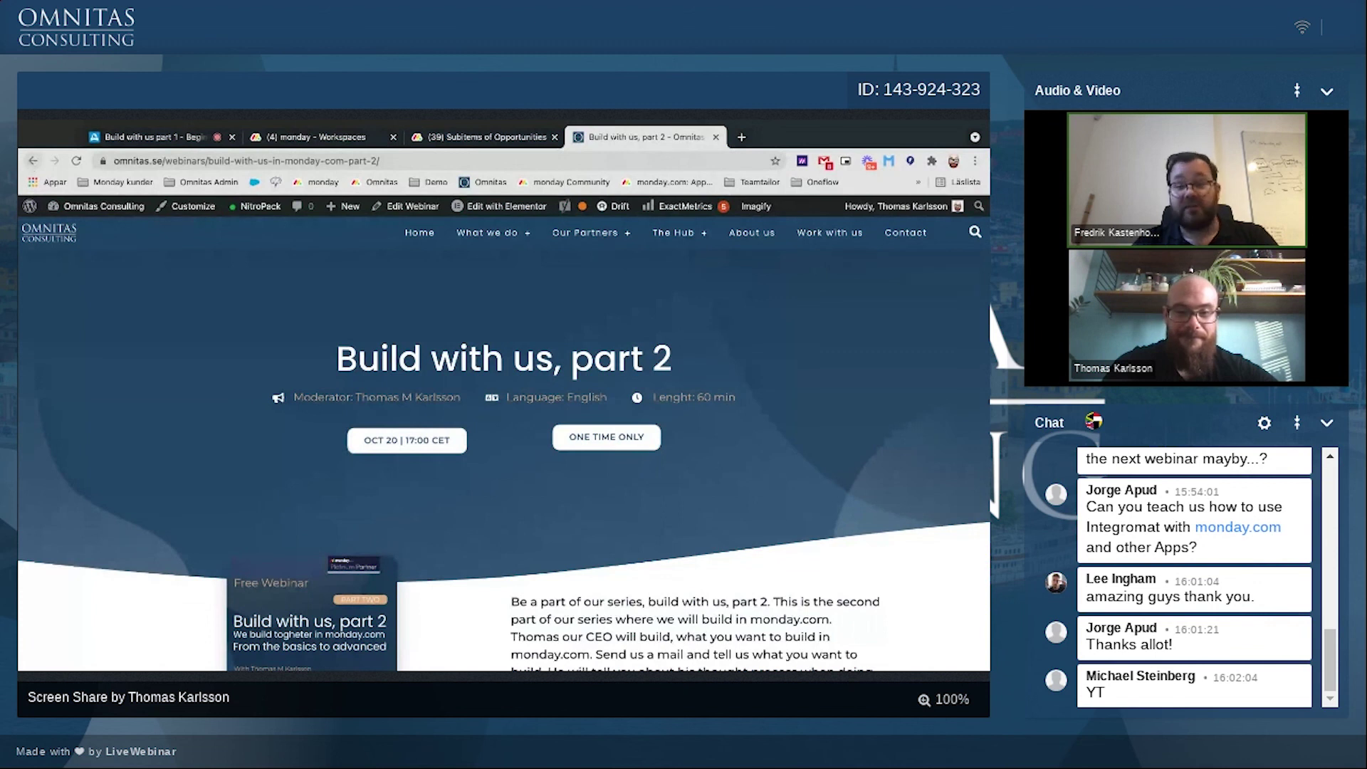
scroll(490, 551, down, 6)
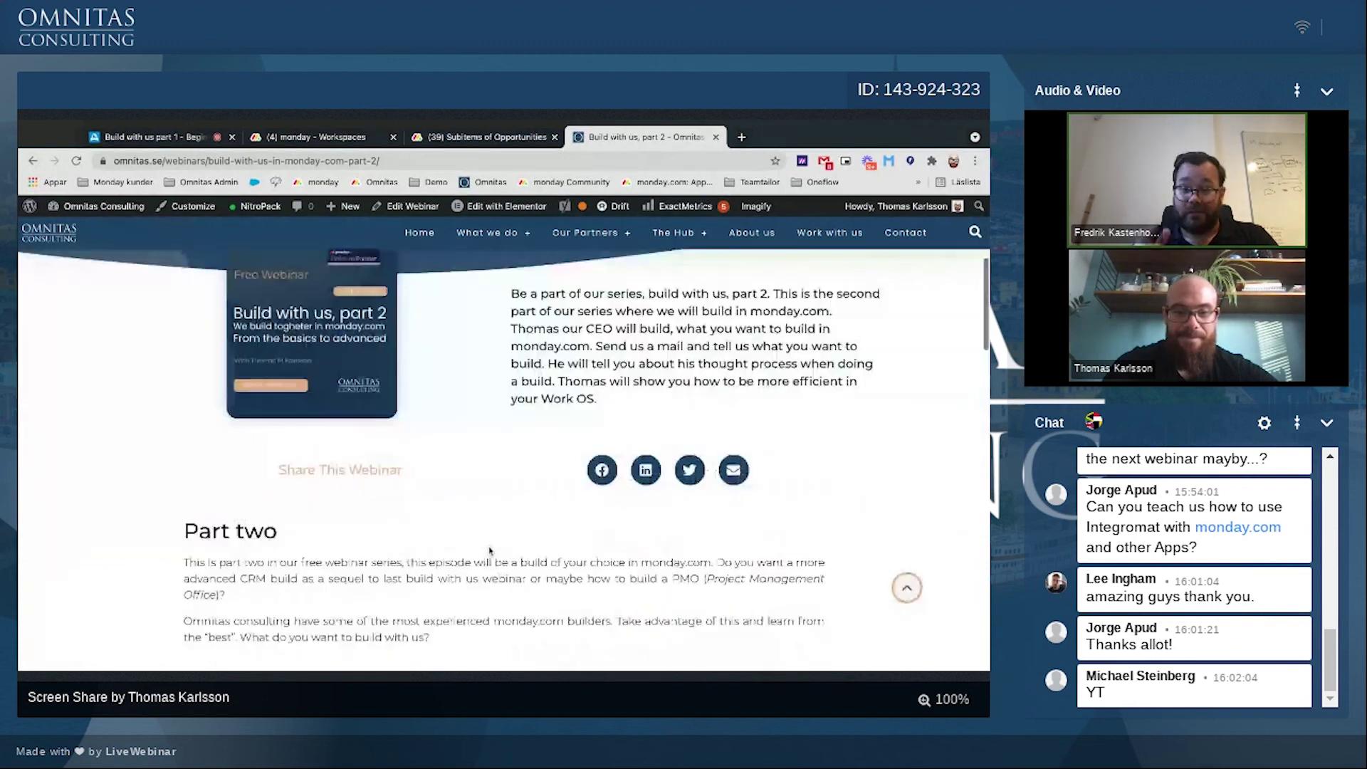
scroll(490, 551, down, 6)
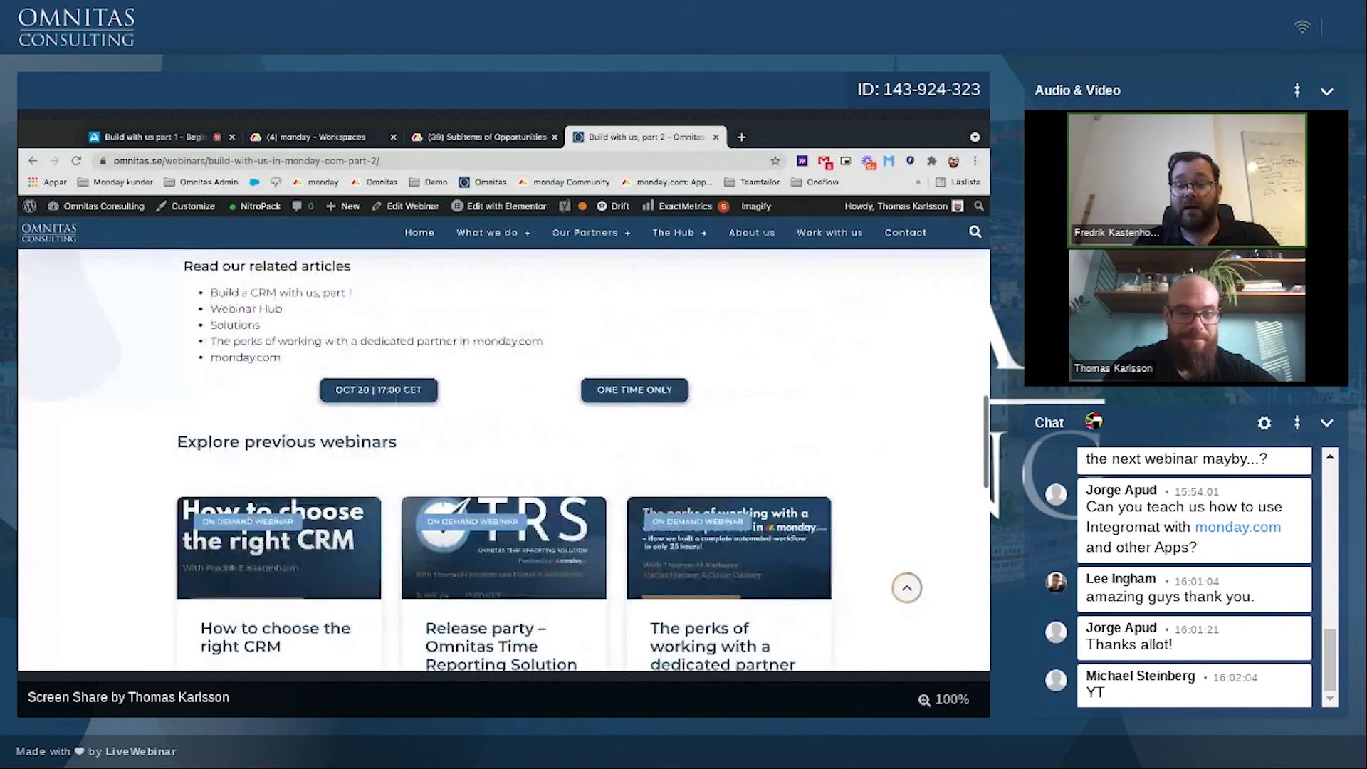
scroll(499, 463, up, 1)
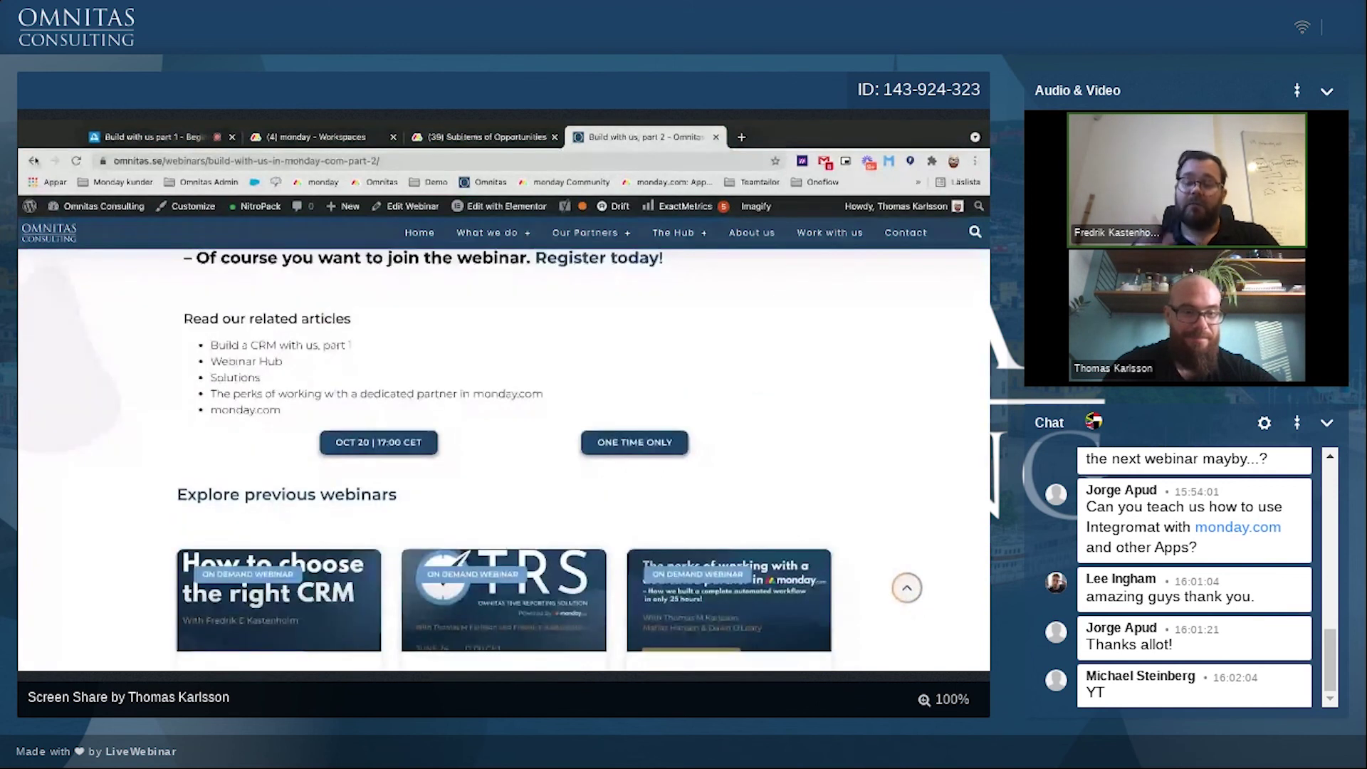
Step: Return to the Webinar Hub and scroll down to the On demand webinars
click(34, 160)
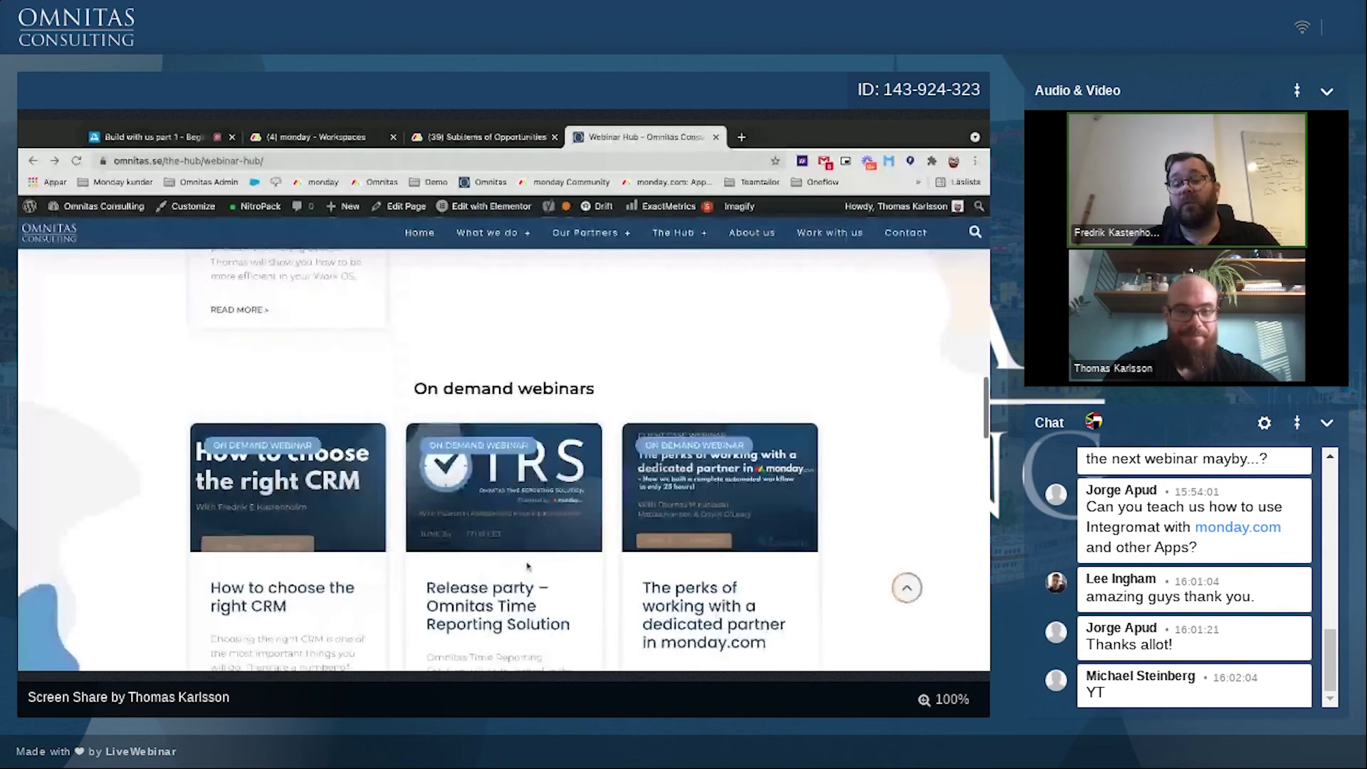
scroll(527, 566, down, 2)
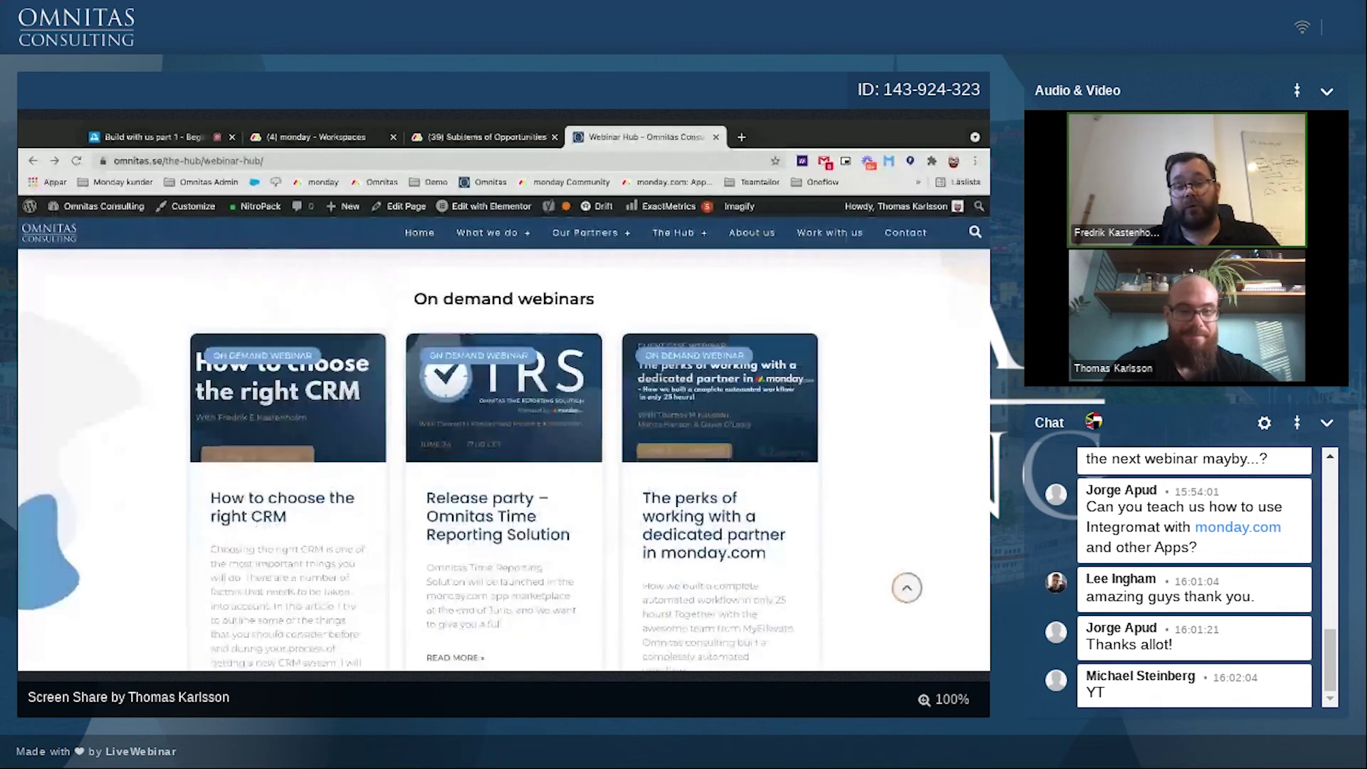
scroll(528, 566, down, 1)
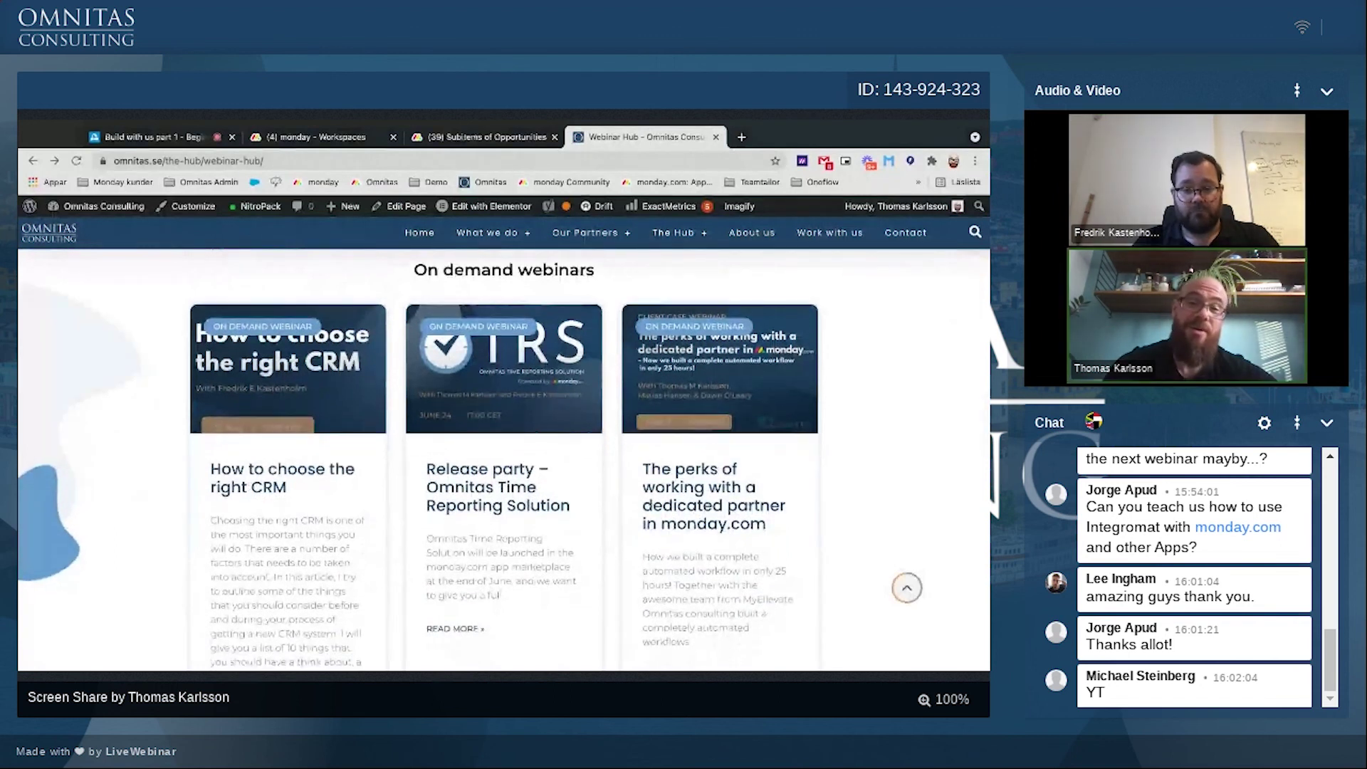
scroll(528, 566, down, 1)
scroll(504, 459, down, 5)
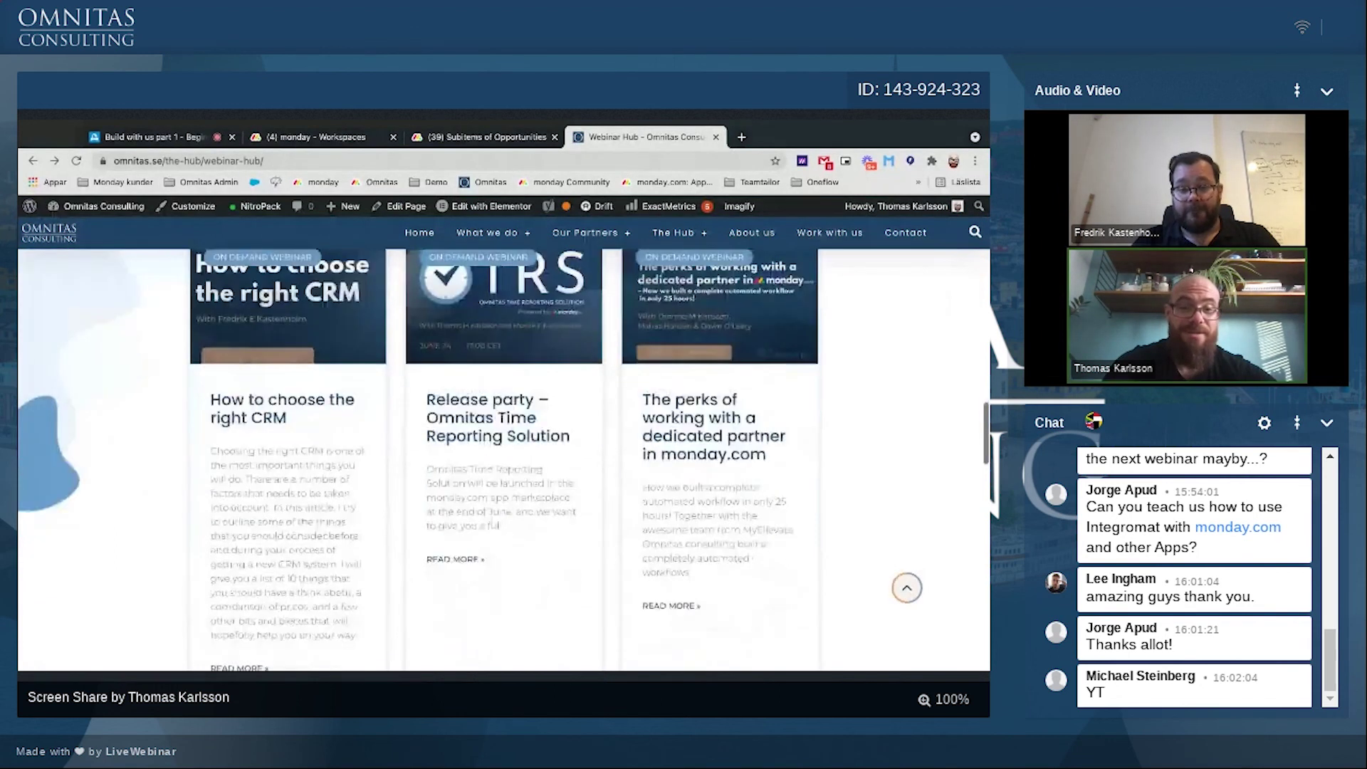
scroll(504, 459, down, 5)
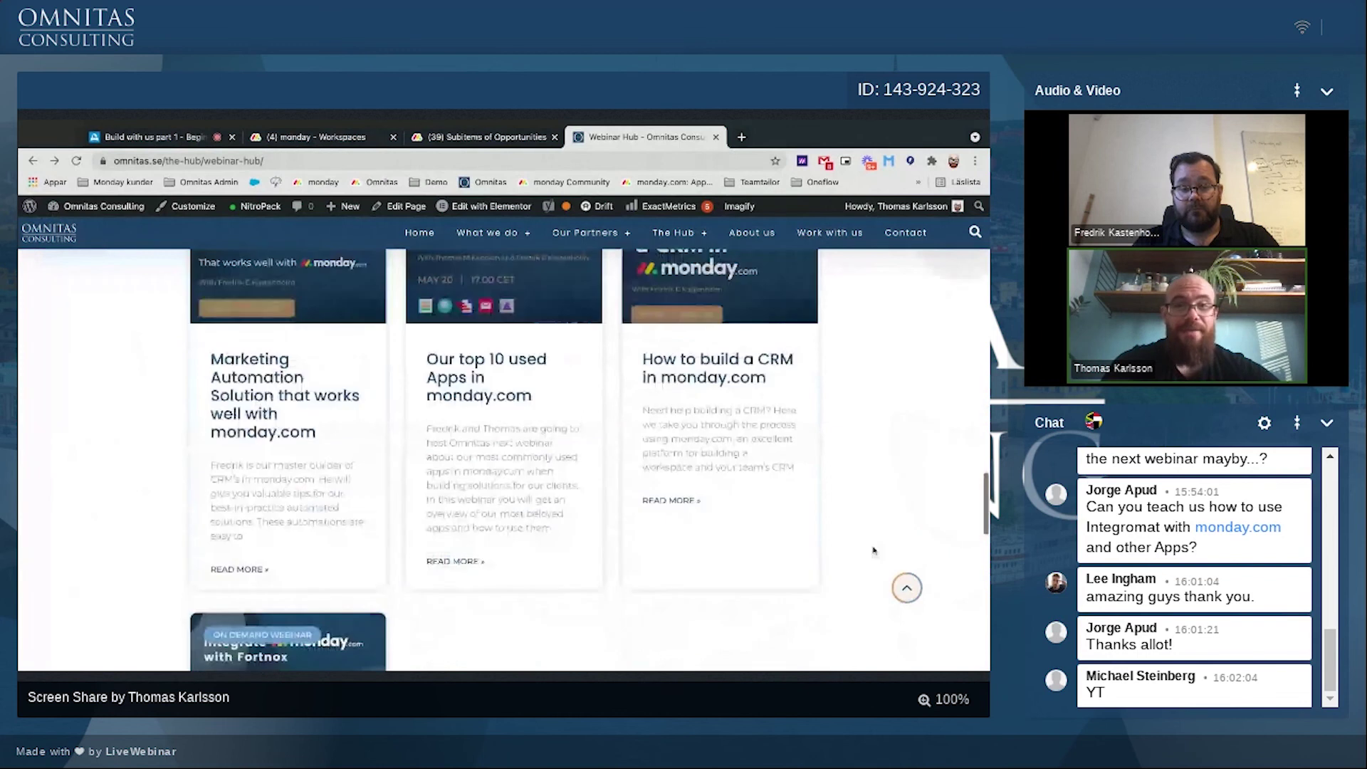